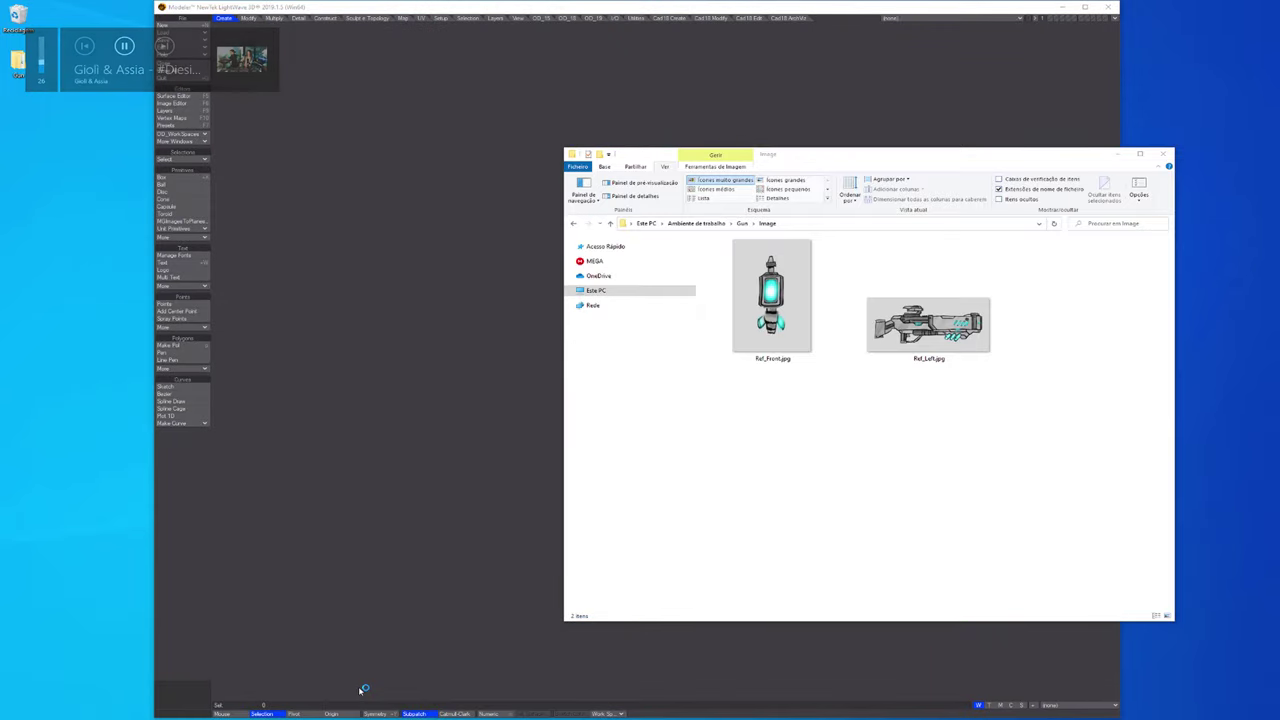
Load the Ref_Front.jpg and Ref_Left.jpg reference images and set Ref_Front.jpg as the backdrop of the bottom-left viewport.
left_click_drag(982, 462, 760, 300)
left_click(548, 5)
key("d")
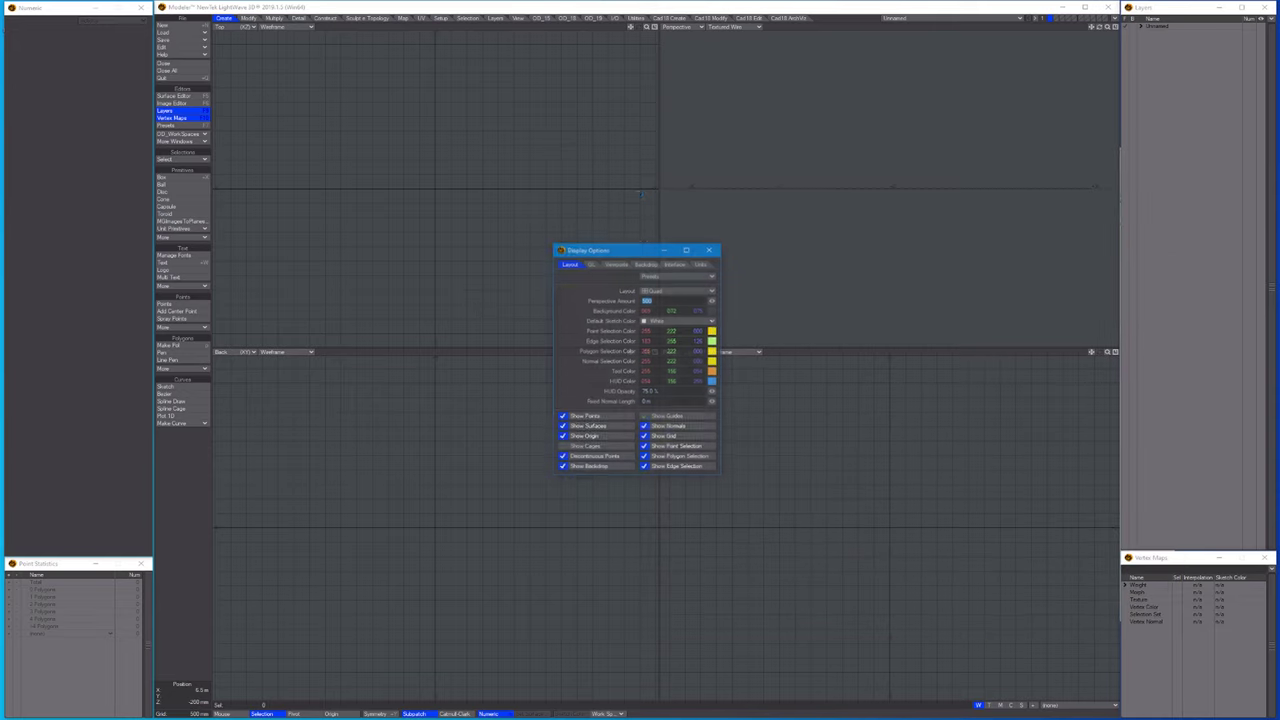
left_click(644, 263)
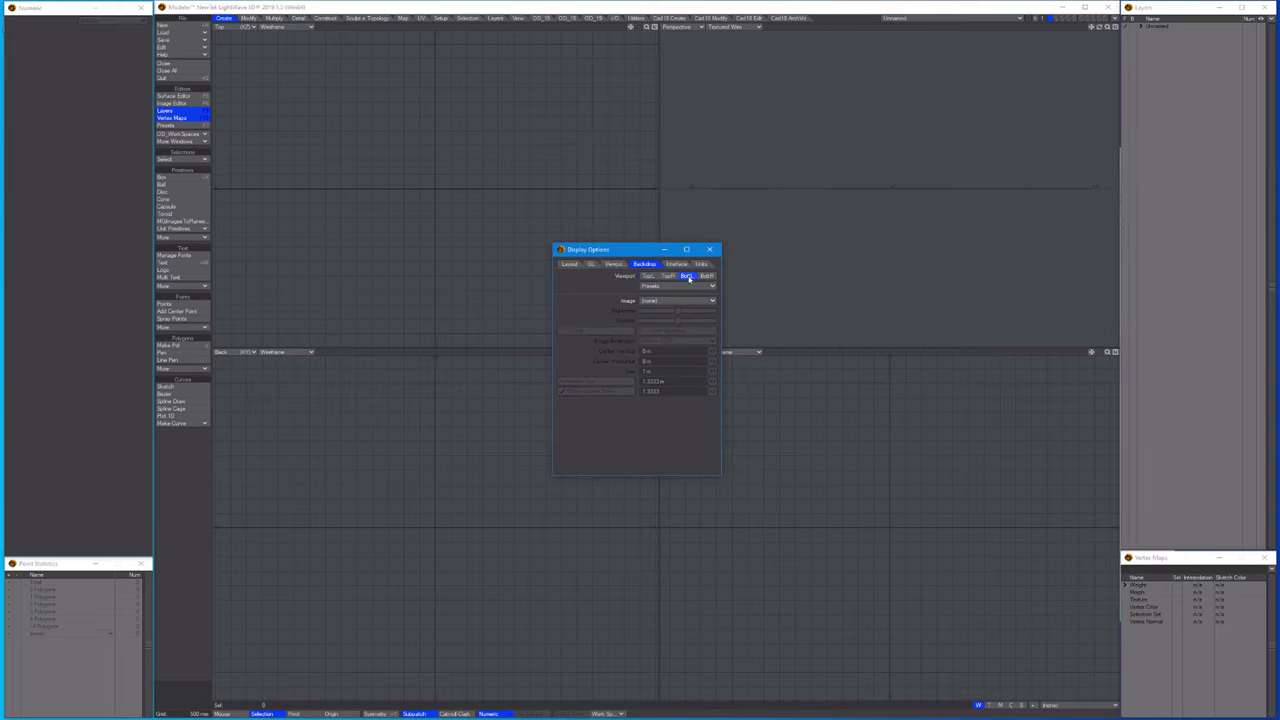
left_click(671, 300)
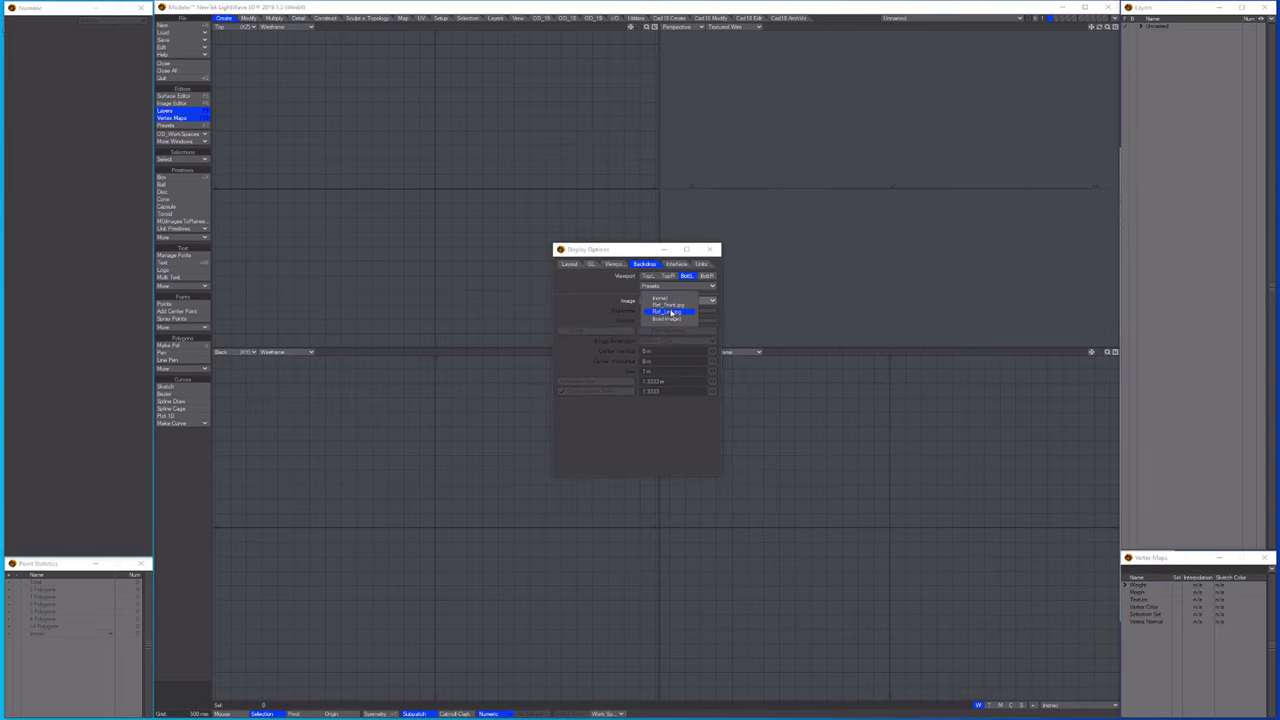
left_click(671, 312)
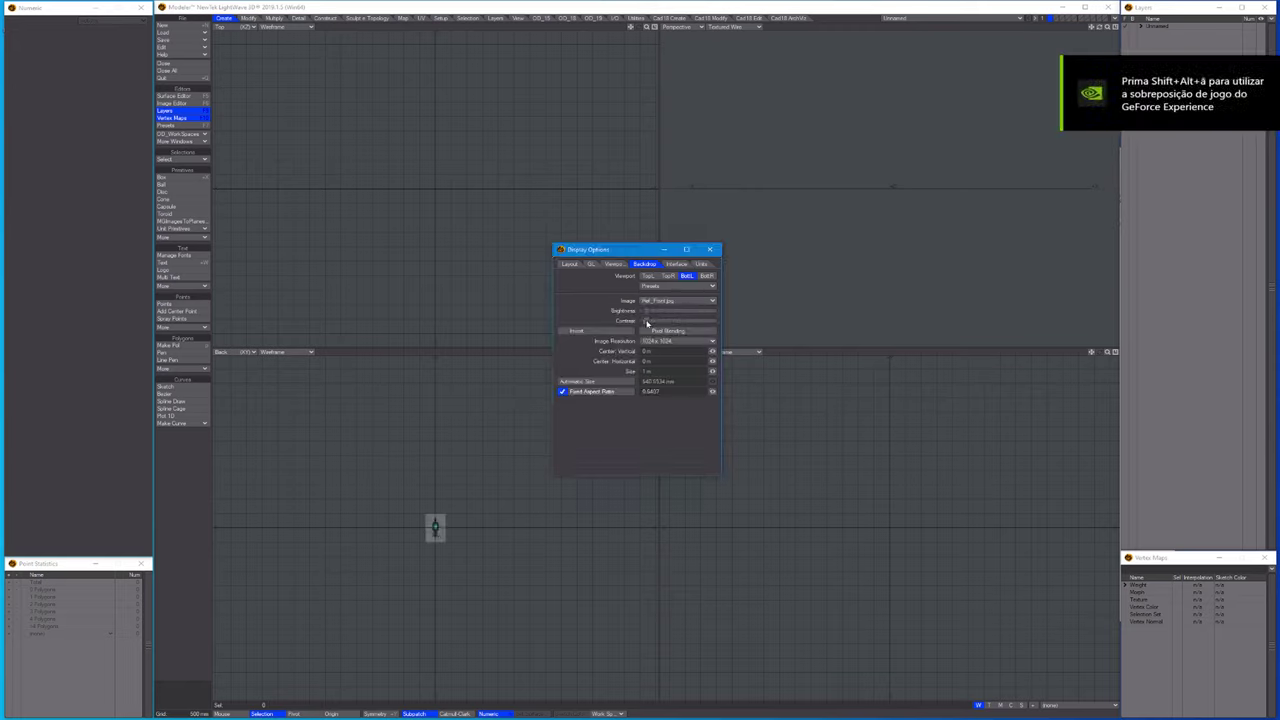
Set Ref_Left.jpg as the backdrop image of the bottom-right viewport.
left_click(707, 275)
left_click(672, 301)
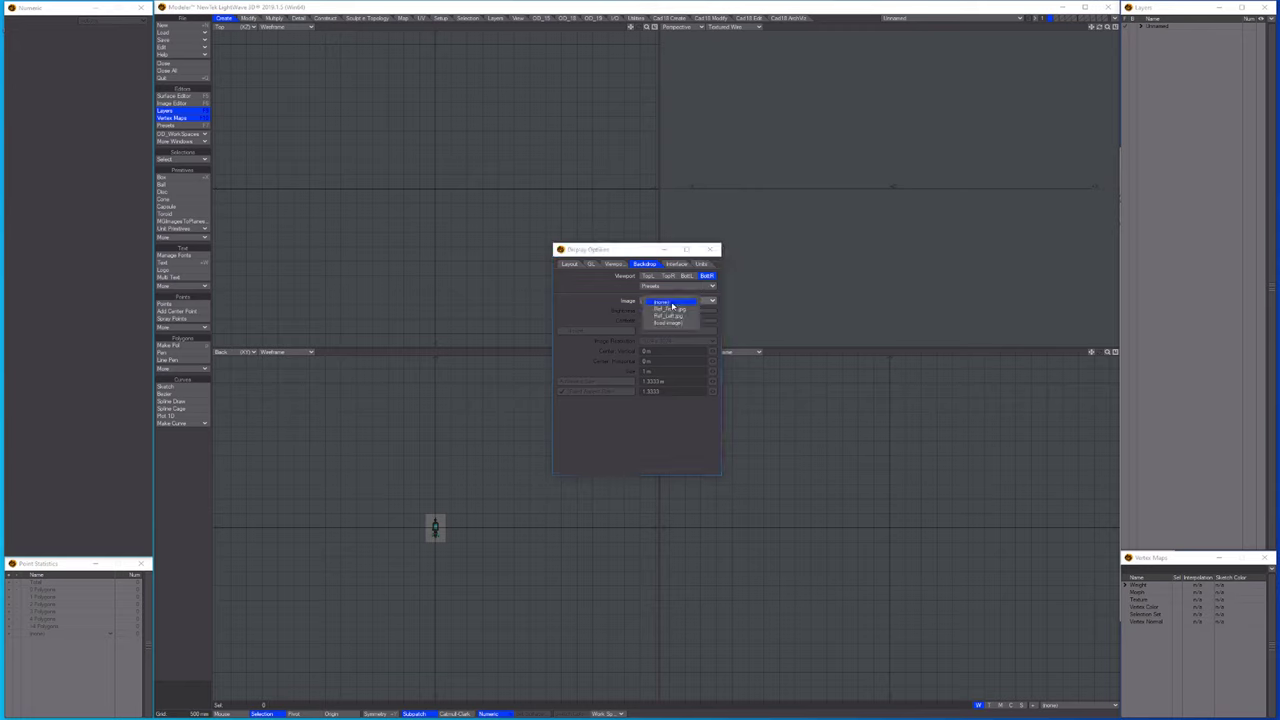
left_click(673, 316)
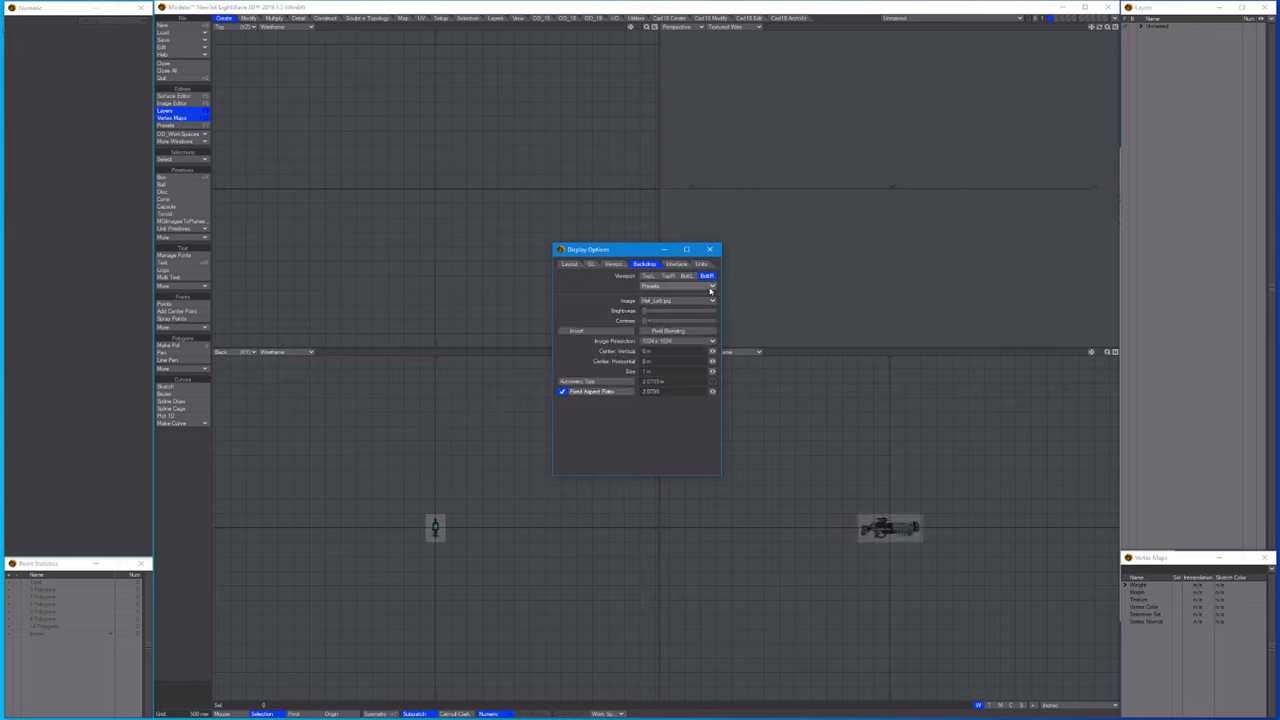
Save all backdrops as a settings file in the Gun project's Image folder and close the display options.
left_click(647, 287)
left_click(646, 309)
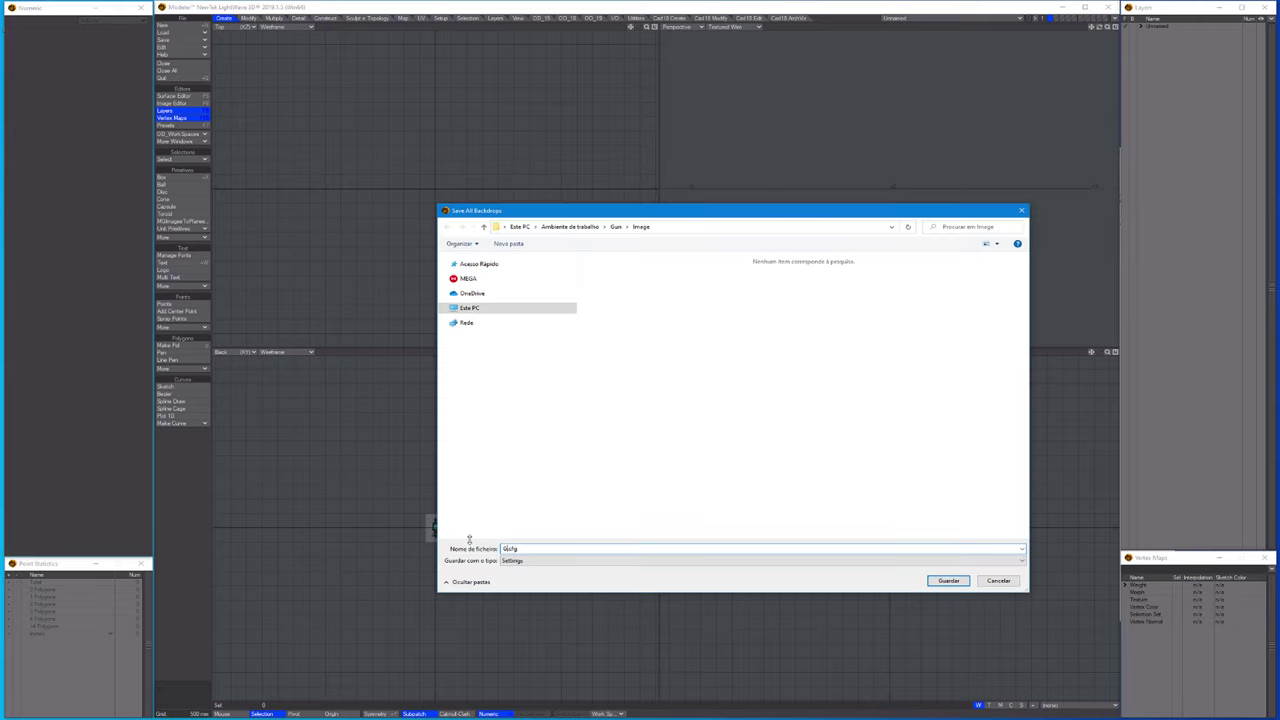
key("Return")
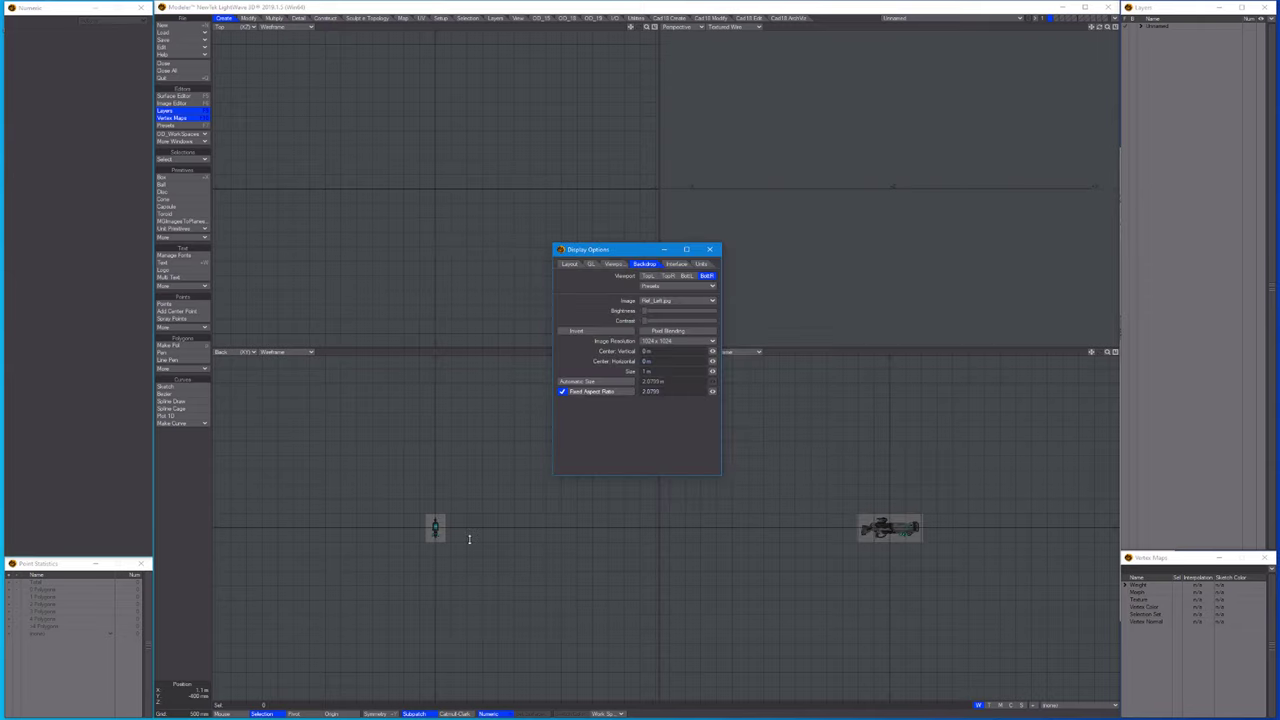
left_click(710, 250)
Set the Right and Back viewports to Color Wireframe and frame the gun's glowing front core.
scroll(867, 499, "up", 8)
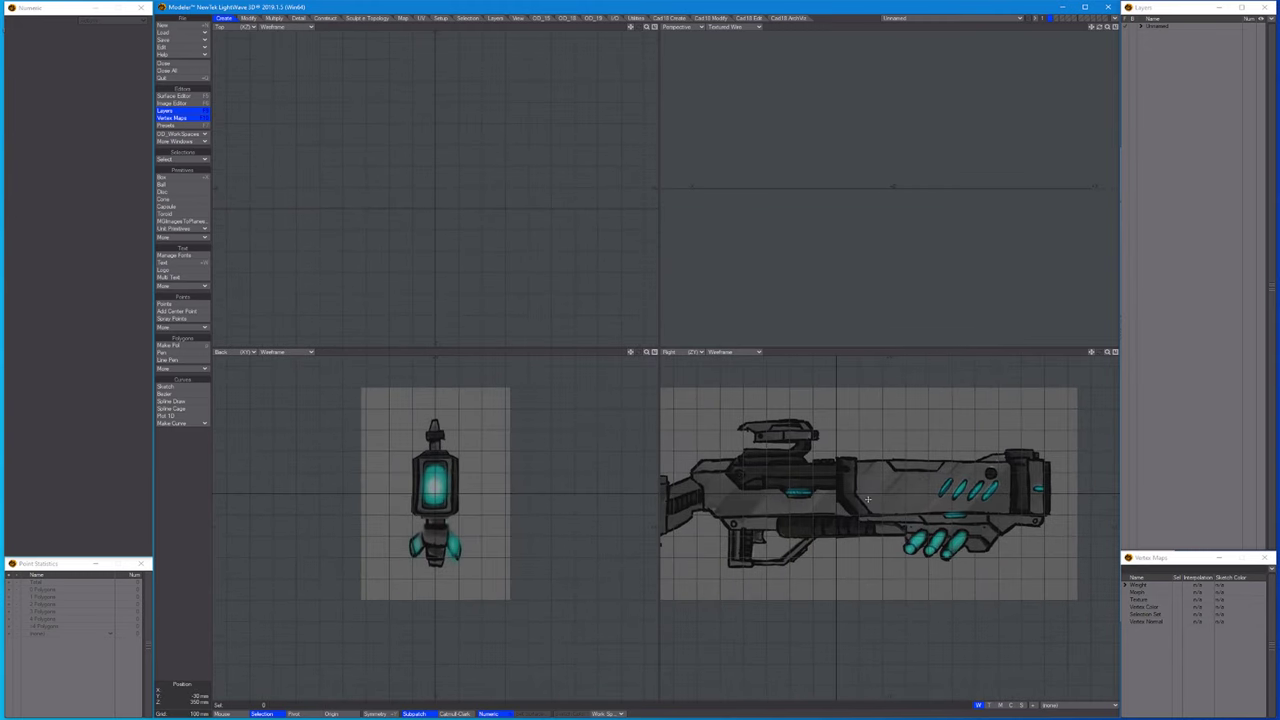
scroll(867, 499, "up", 4)
left_click(735, 352)
left_click(728, 360)
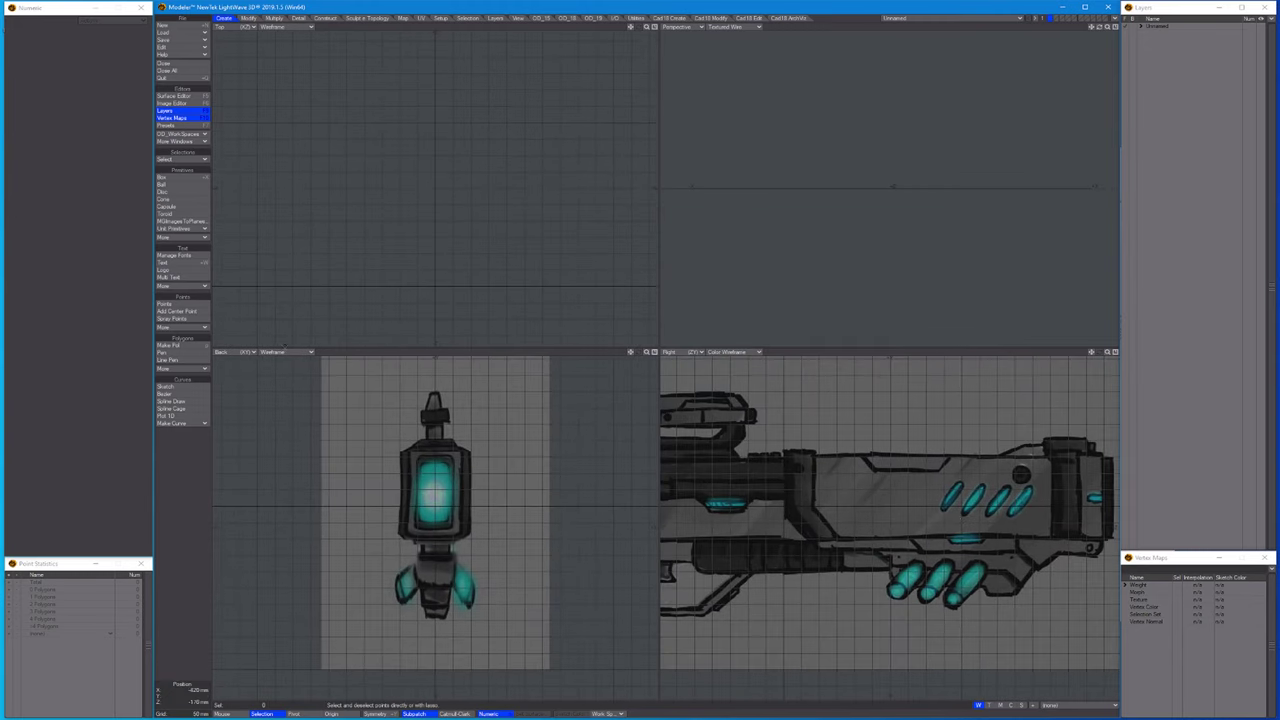
left_click(270, 352)
left_click(270, 360)
scroll(522, 474, "up", 5)
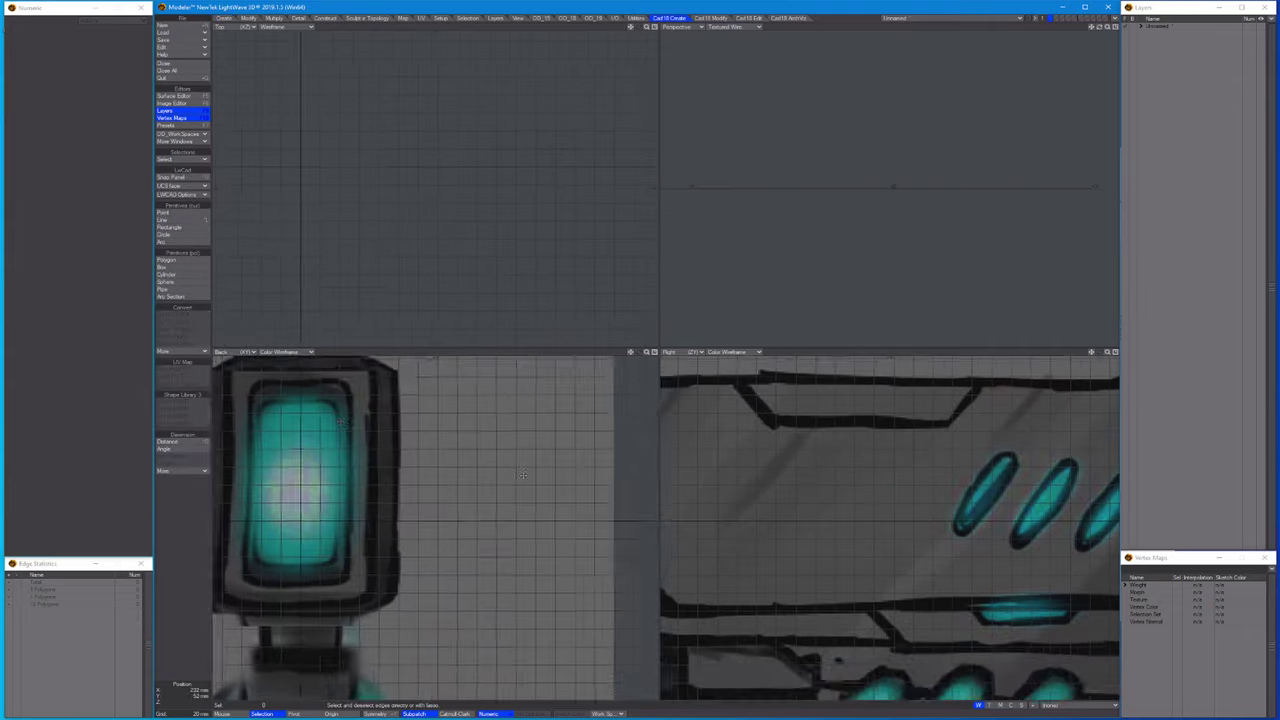
left_click_drag(331, 353, 466, 385, "alt+shift")
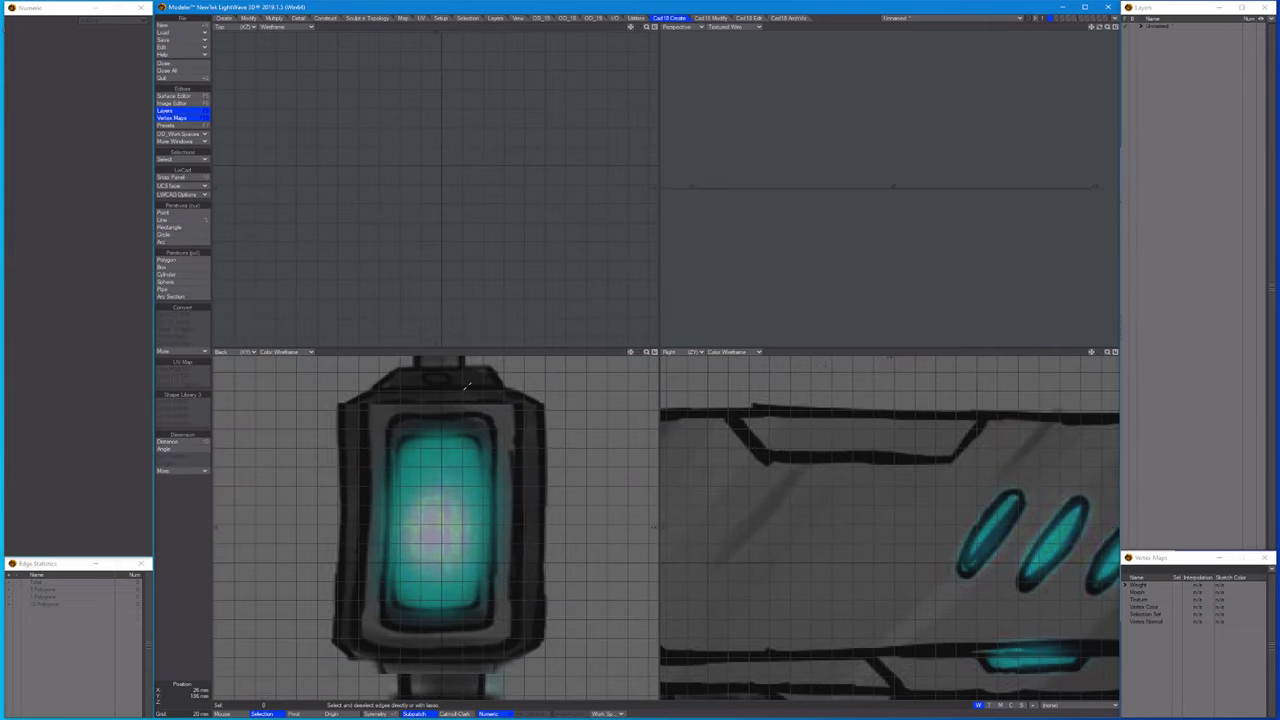
Create a flat box about 80 by 160 mm over the glowing core in the Back view, with rounded corners and 13 radius segments.
left_click(226, 18)
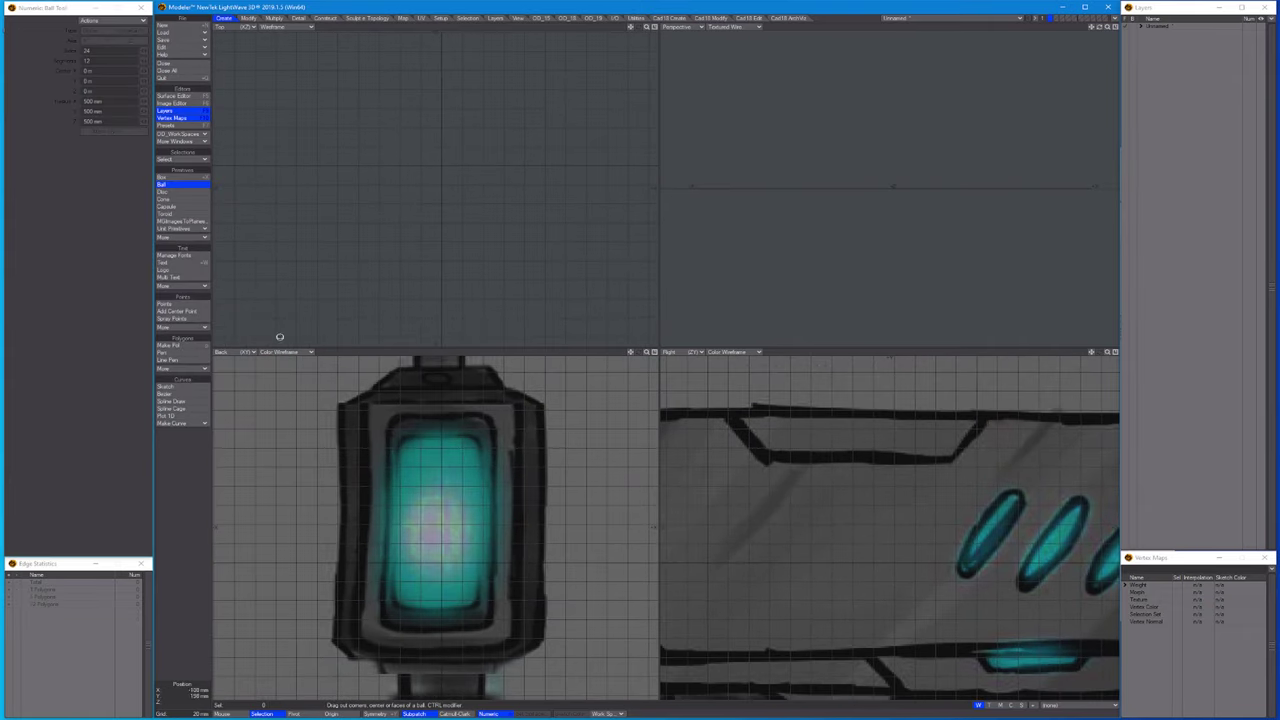
left_click(162, 177)
scroll(415, 456, "down", 1)
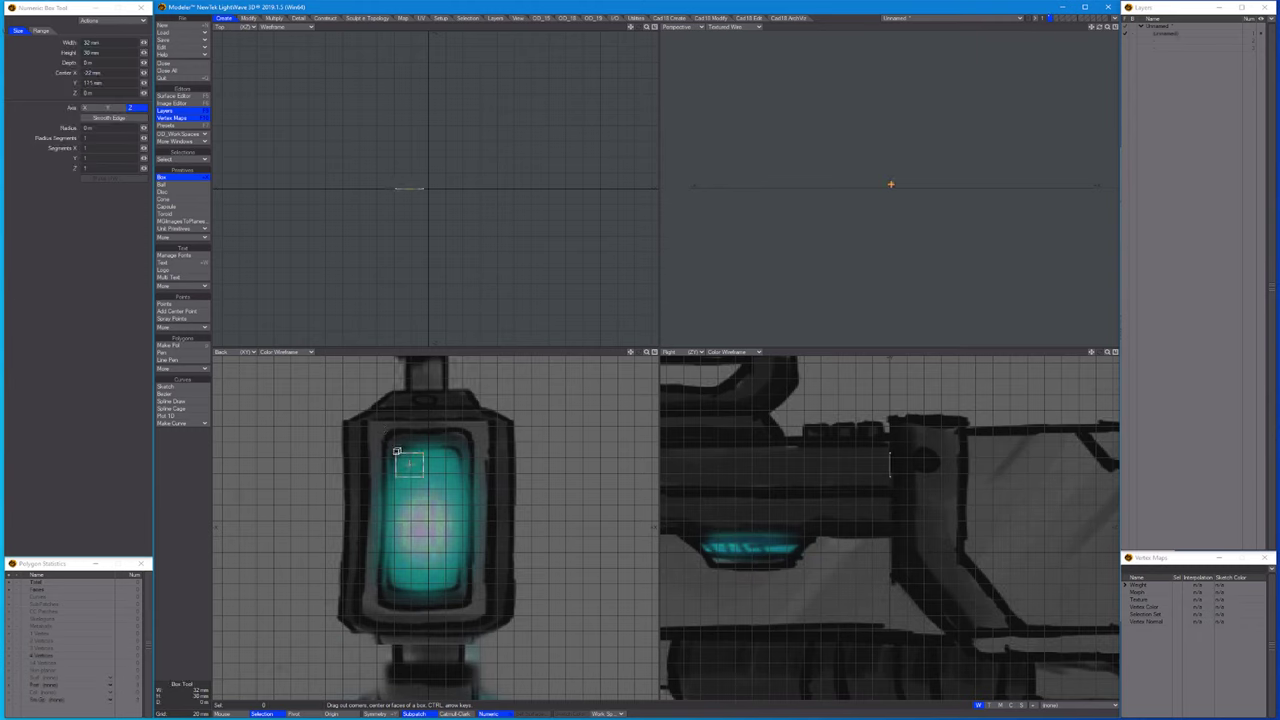
left_click_drag(397, 452, 463, 588)
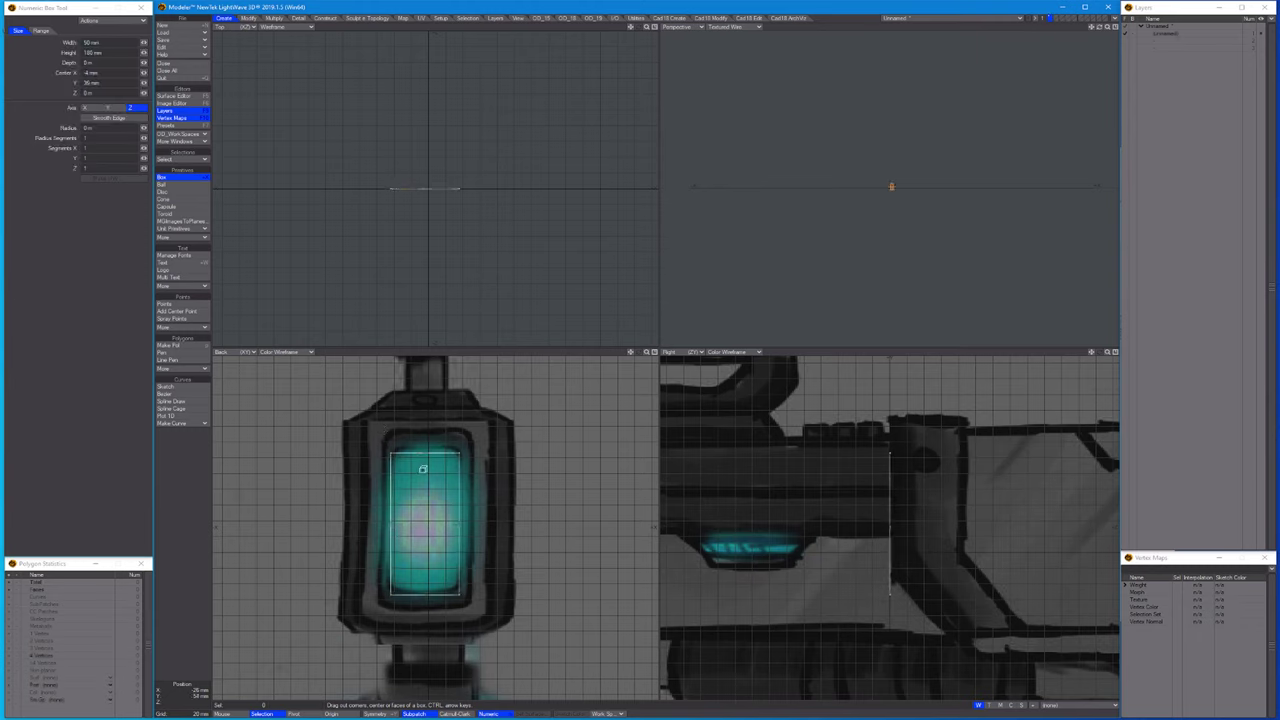
left_click_drag(143, 128, 160, 128)
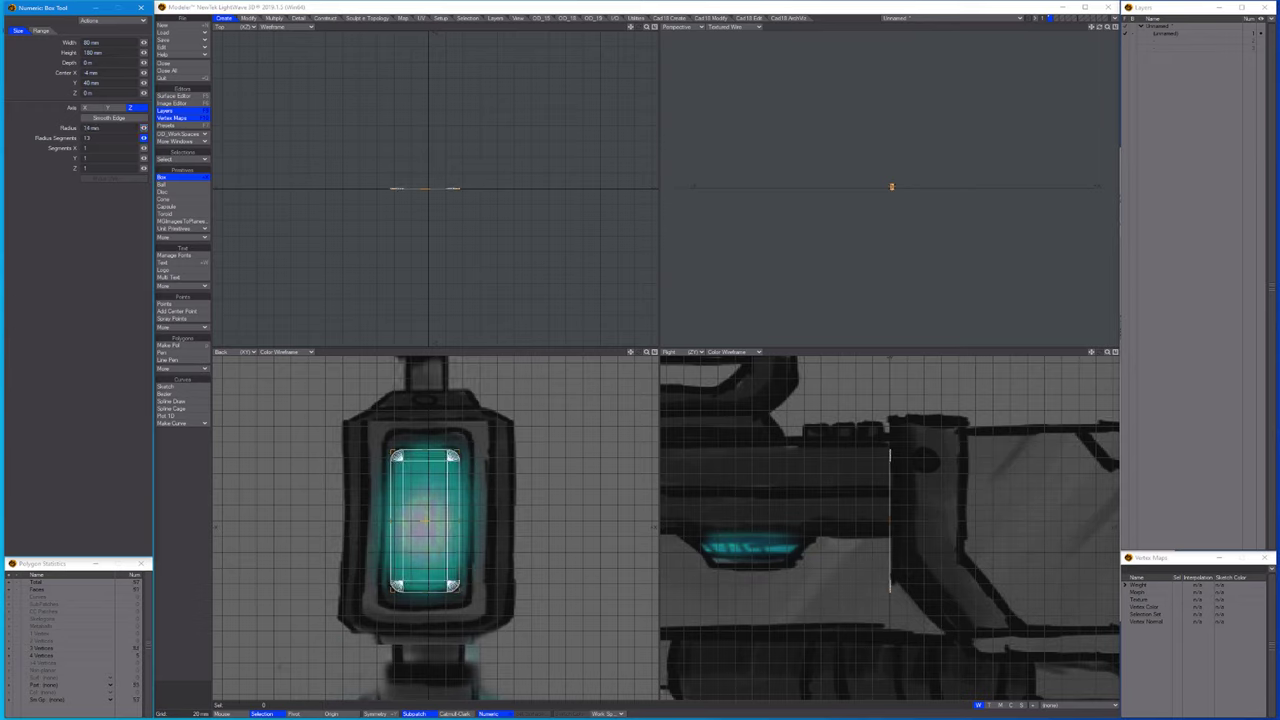
left_click(495, 489)
key("space")
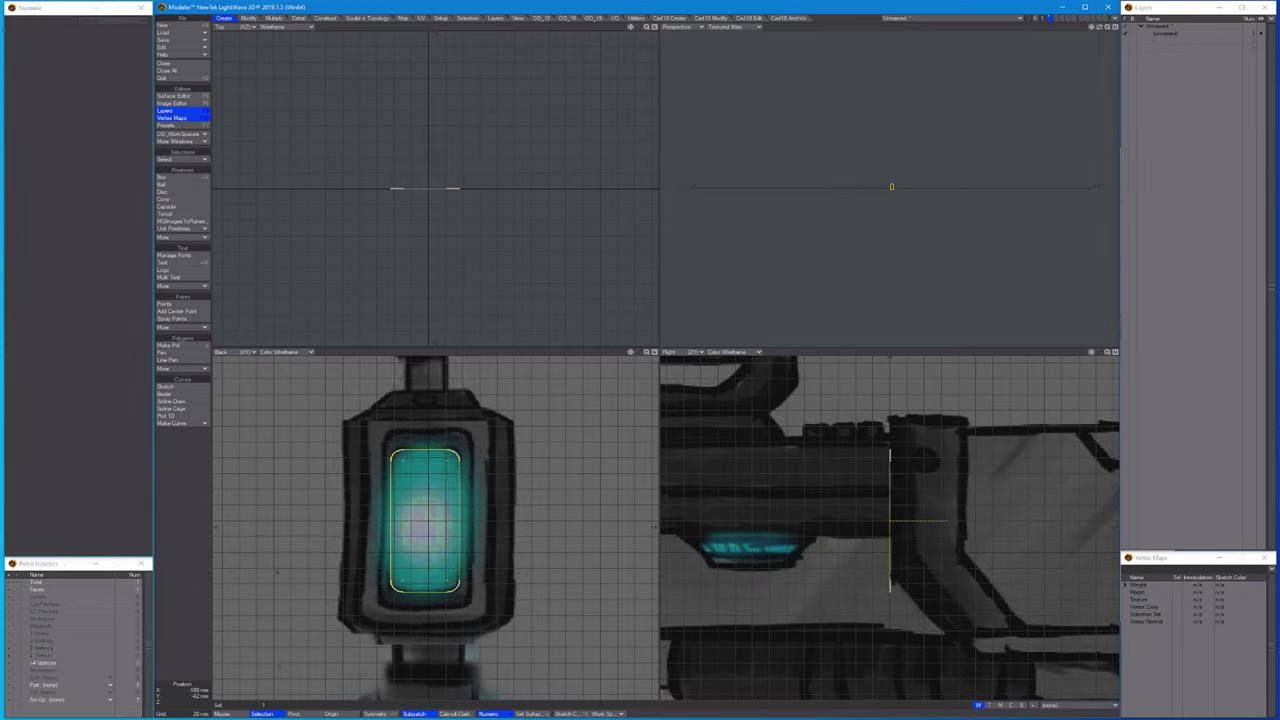
Merge the rounded box into a single polygon and bevel it outward with a -22 mm inset.
key("ctrl+g")
left_click(8, 594)
key("ctrl+h")
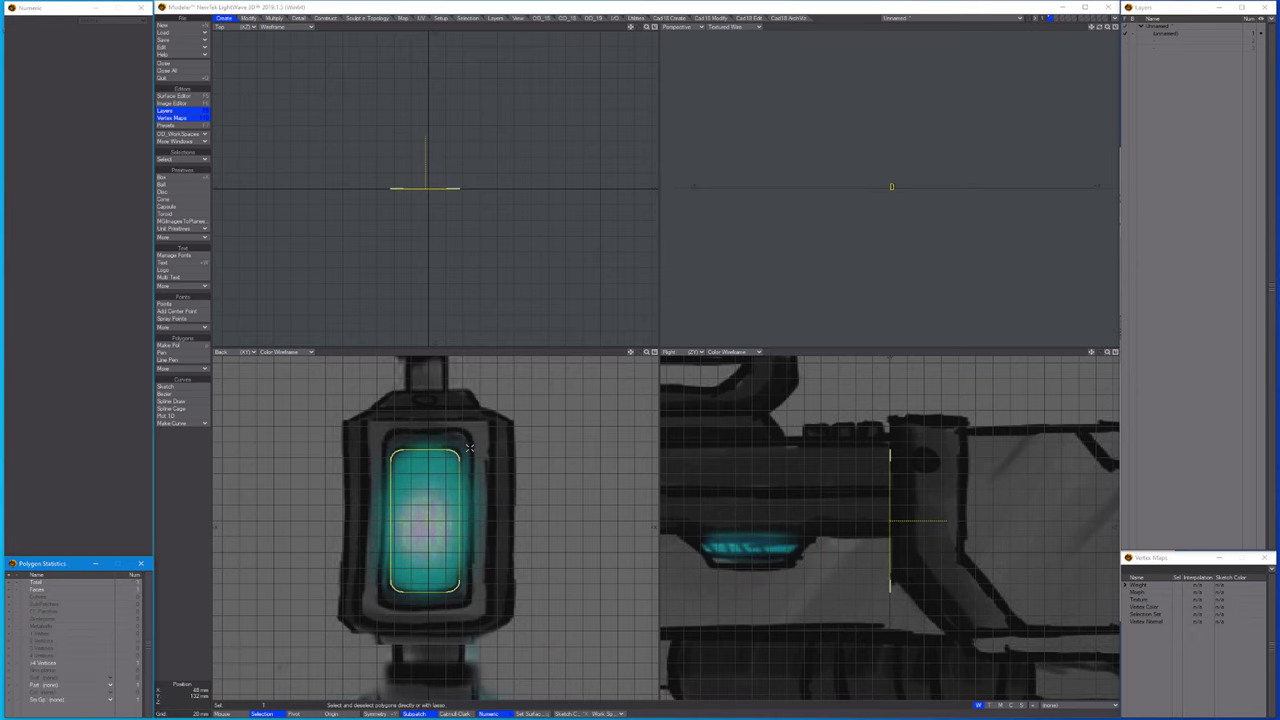
key("b")
scroll(448, 446, "up", 3)
left_click_drag(450, 440, 501, 438)
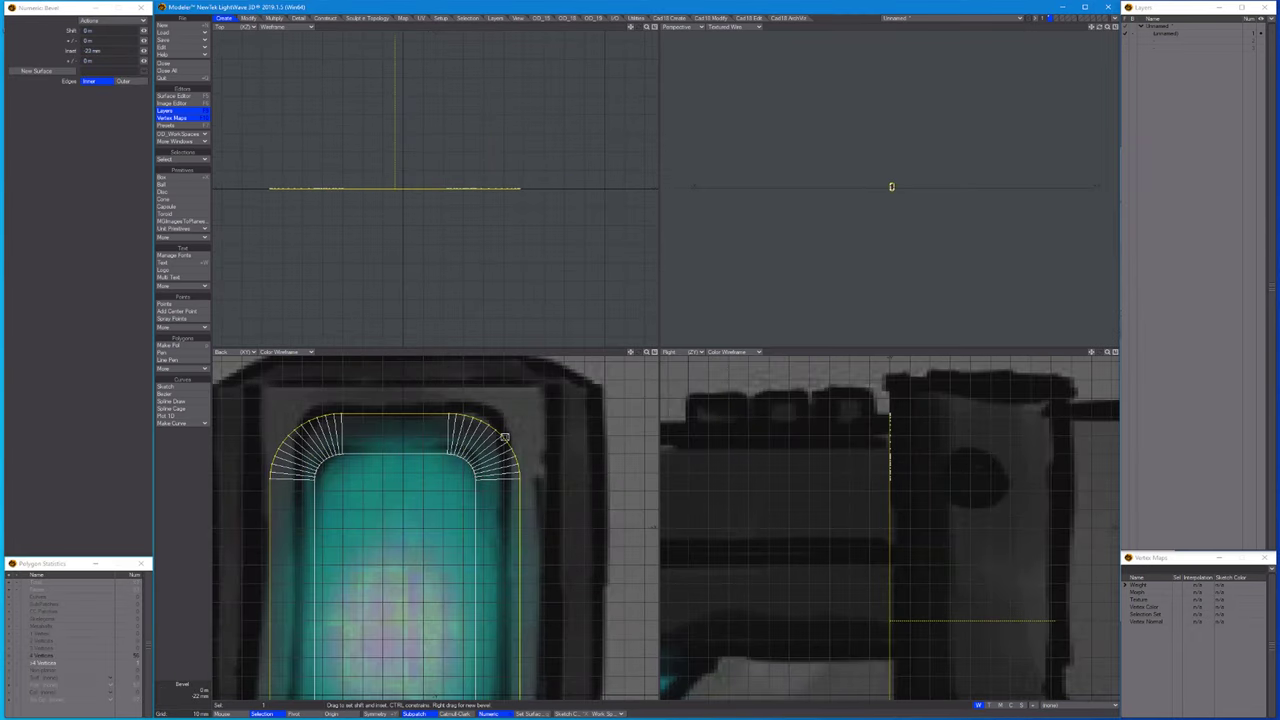
scroll(501, 438, "down", 4)
key("space")
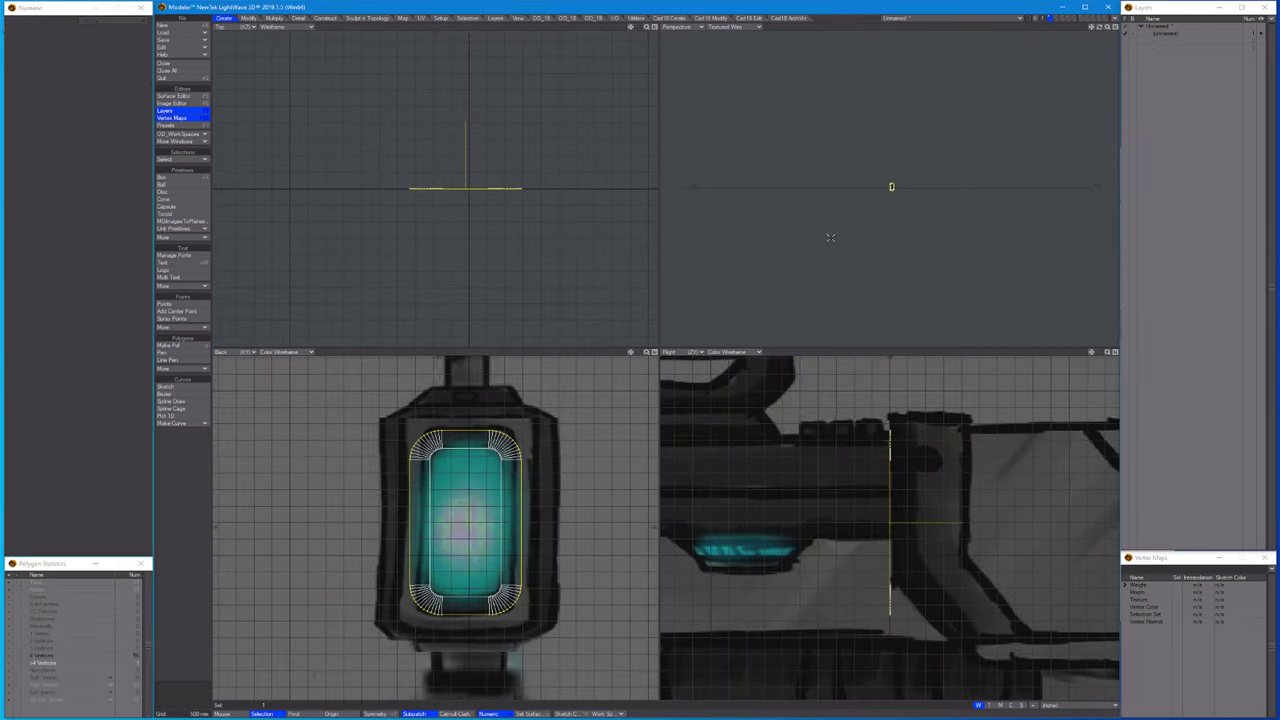
Remove the centre polygon and extrude the remaining flat ring into a solid frame.
key("a")
key("shift+e")
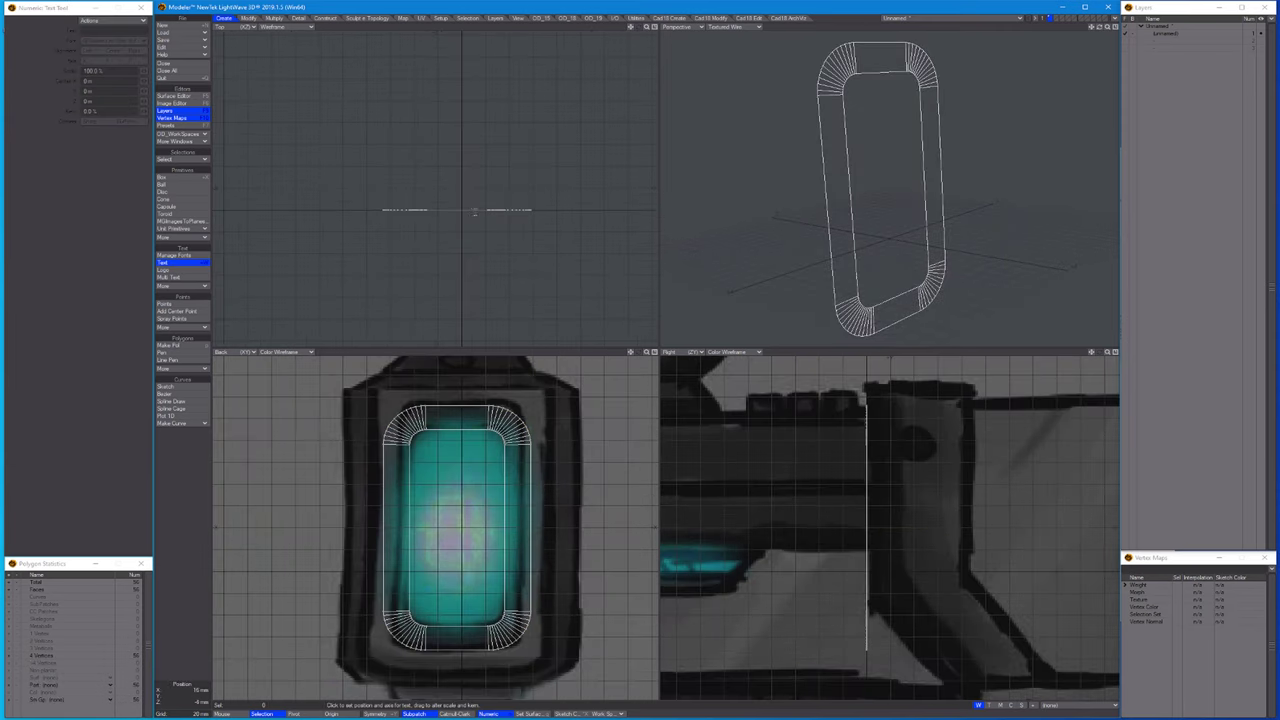
mouse_move(466, 200)
left_mouse_down()
mouse_move(462, 185)
mouse_move(458, 252)
mouse_move(460, 176)
left_mouse_up()
key("space")
scroll(810, 463, "down", 3)
Move the frame to the muzzle end of the gun in the Right view.
key("t")
scroll(810, 463, "down", 3)
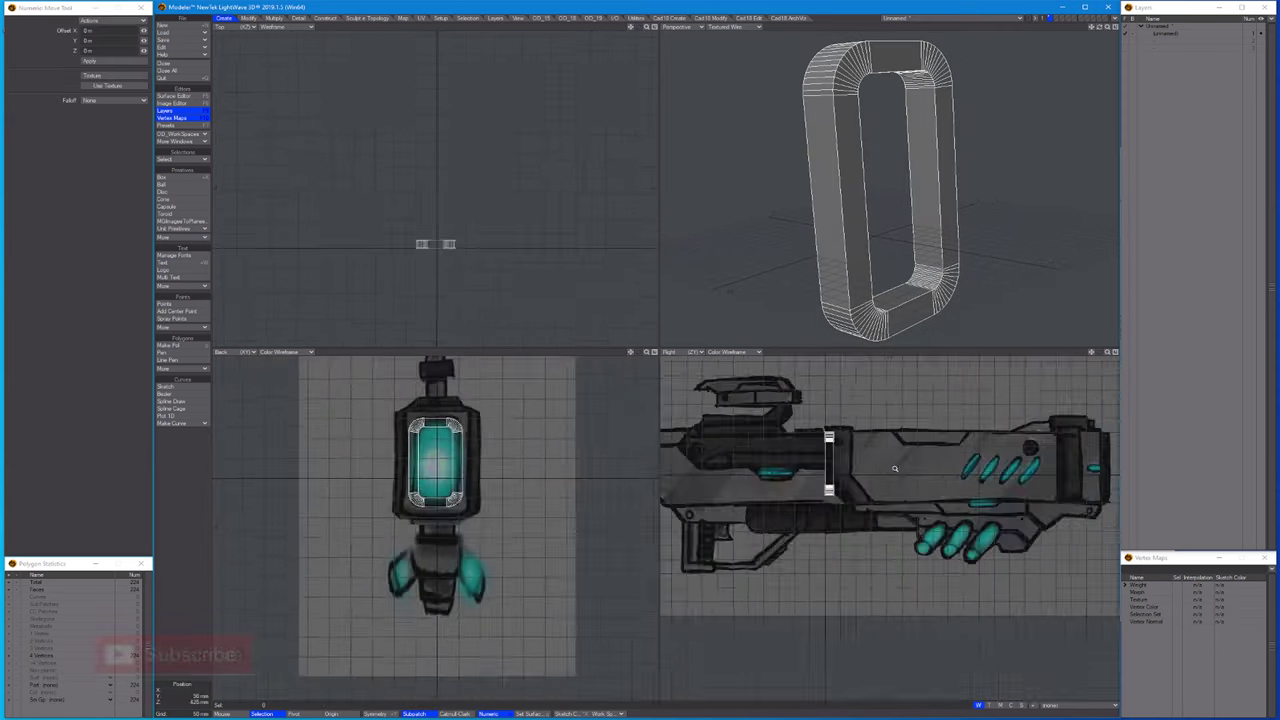
key("a")
scroll(830, 490, "down", 2)
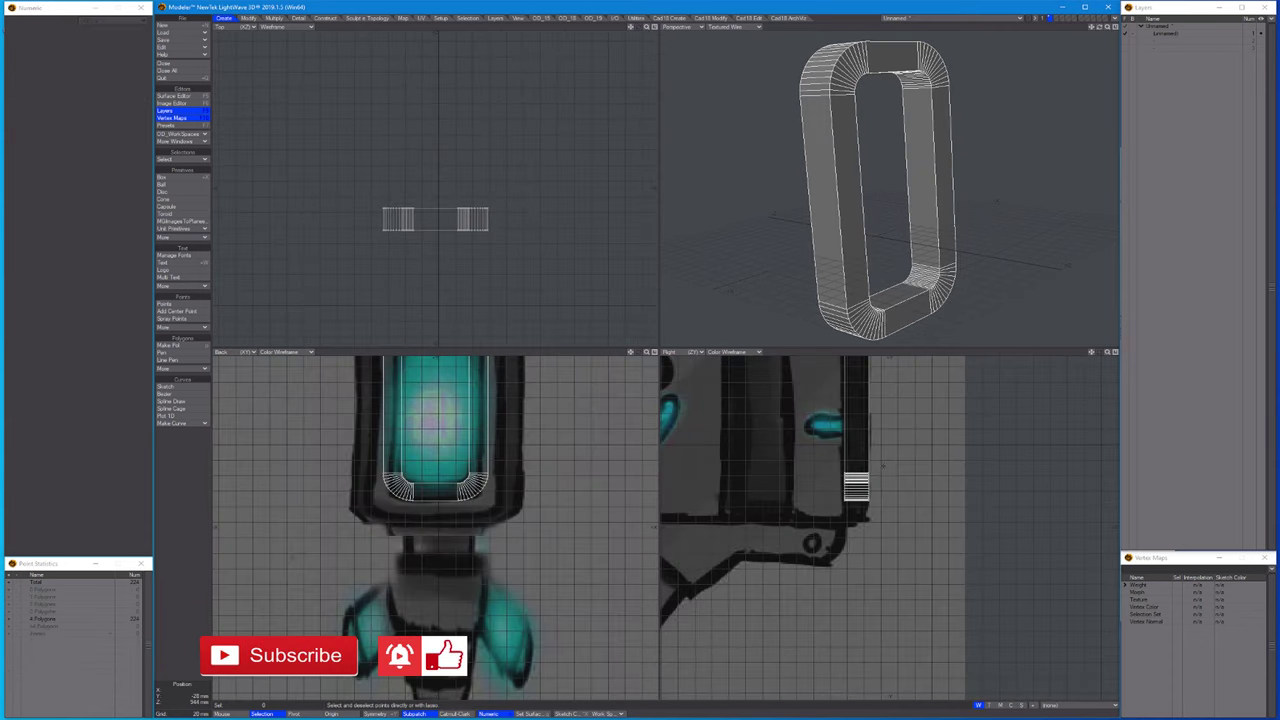
Select the points of the frame's lower end and shift them down to match the reference drawing.
left_click_drag(790, 460, 878, 522)
key("shift+a")
left_click_drag(911, 455, 911, 483)
key("space")
key("/")
key("a")
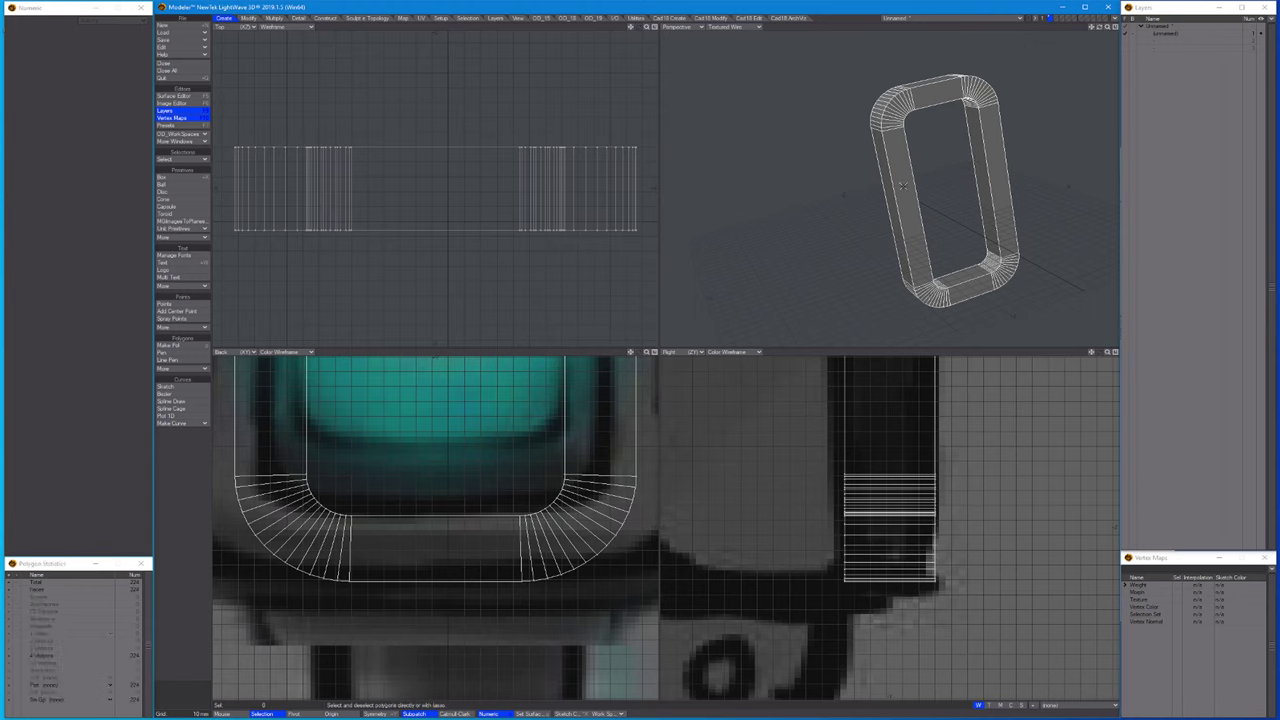
Cut an edge loop along the middle of the frame's inner wall and create a polygon from its points to fill the opening.
left_click_drag(902, 186, 826, 239, "alt")
key("ctrl+g")
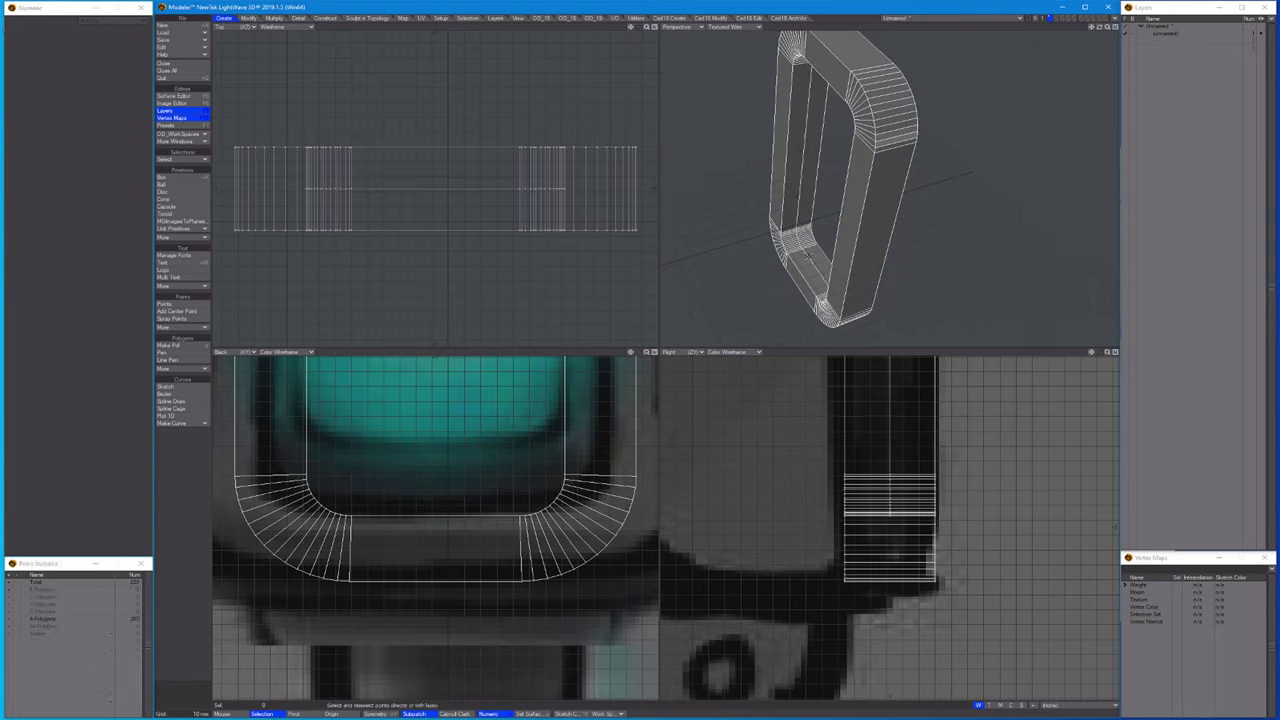
left_click(808, 255)
scroll(806, 252, "up", 4)
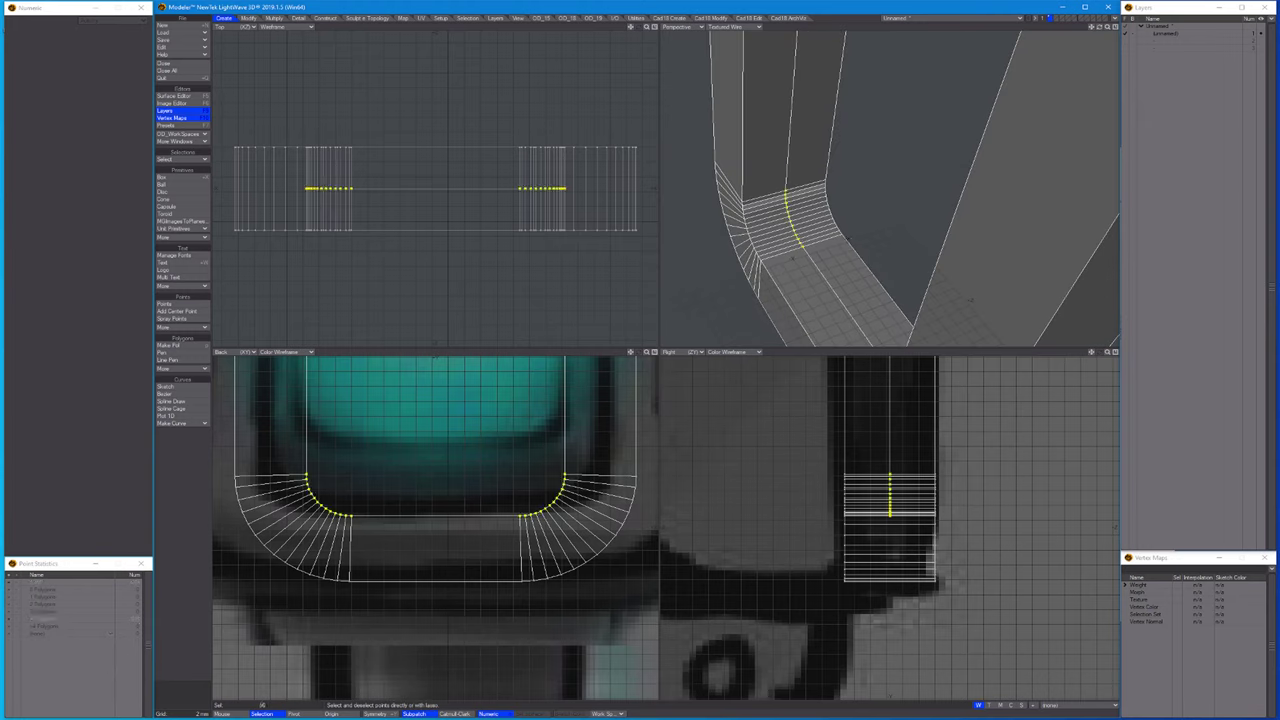
scroll(800, 214, "down", 4)
key("ctrl+h")
key("a")
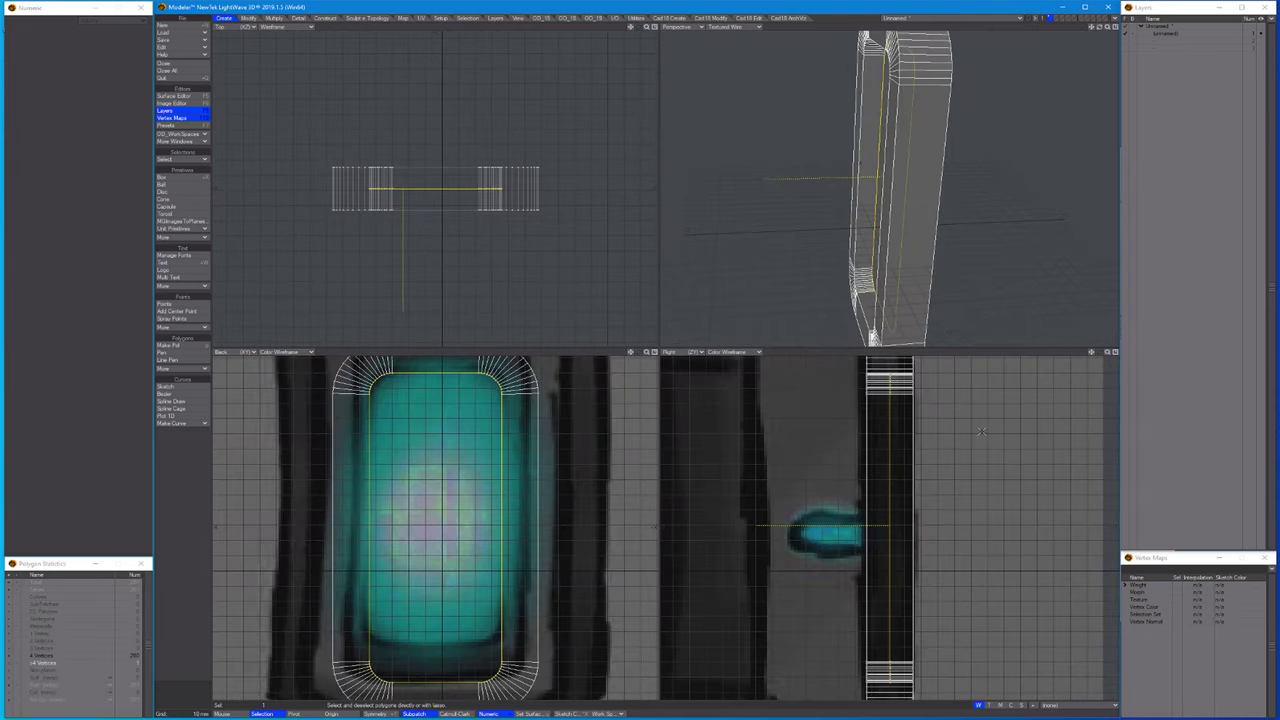
Flip the polygon filling the frame and extrude it towards the gun body to form an inner panel.
scroll(981, 432, "down", 2)
key("shift+e")
scroll(923, 500, "up", 4)
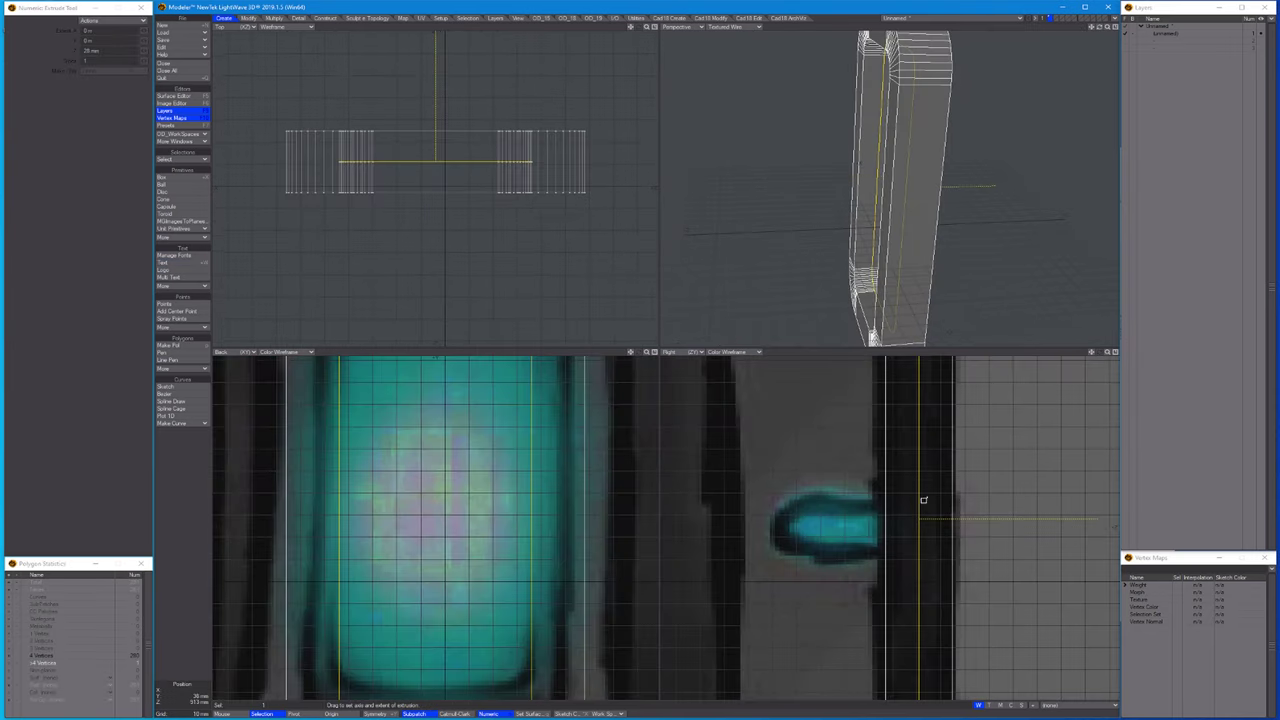
left_click_drag(923, 500, 882, 512)
key("space")
key("a")
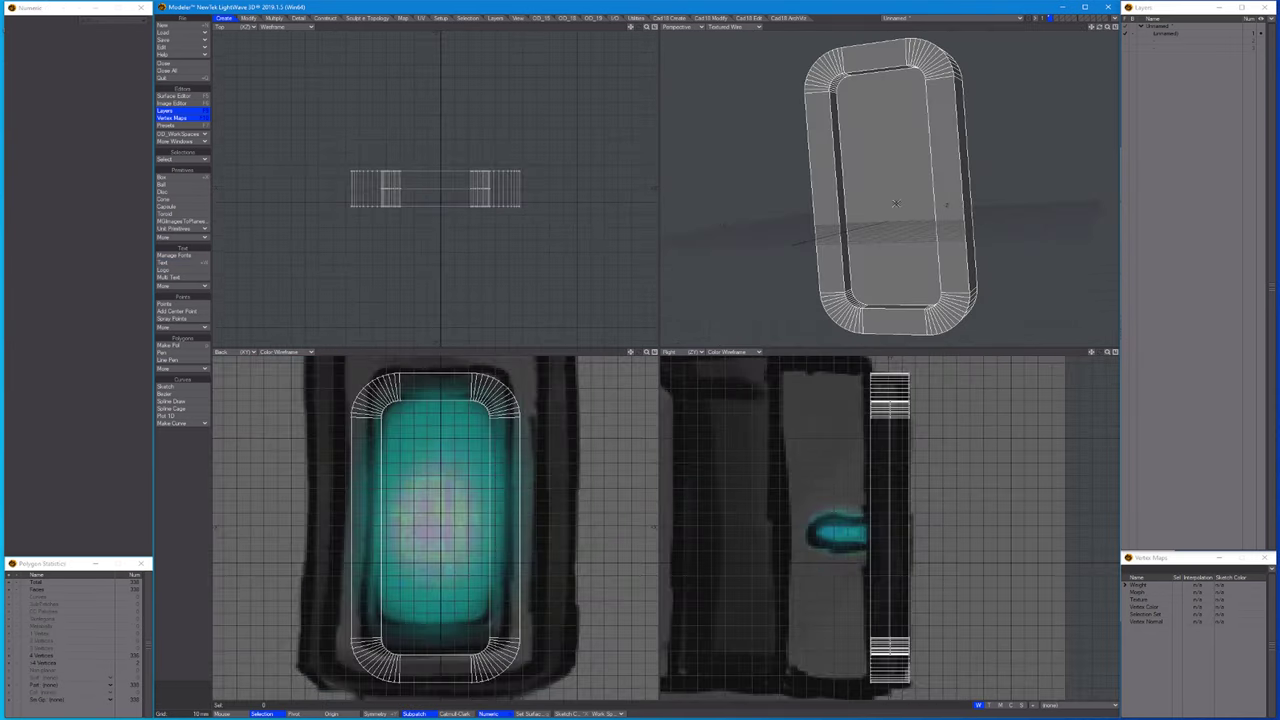
Isolate the inner panel from the frame and merge its duplicate points.
left_click_drag(895, 203, 880, 204, "alt")
left_click(878, 204)
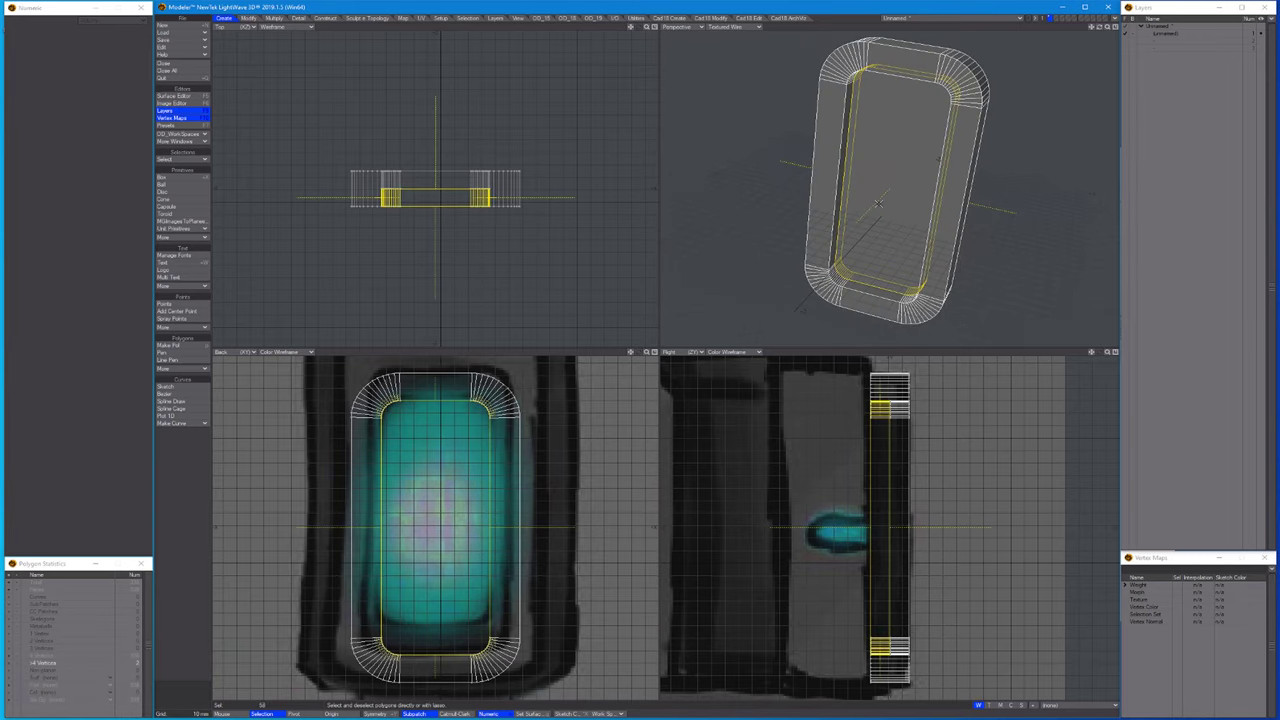
key("shift+a")
key("slash")
key("m")
key("Return")
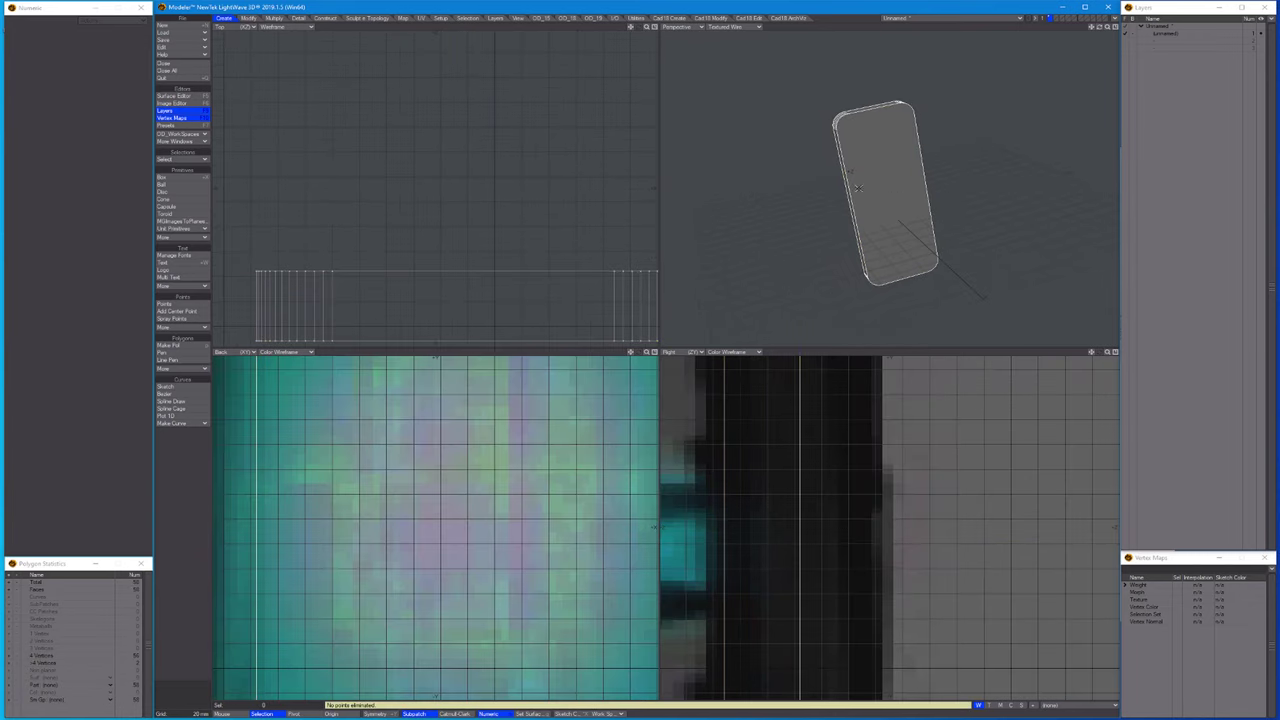
Move the inner panel's muzzle-side face to make the panel thinner, and unhide the frame.
left_click_drag(857, 188, 889, 166, "alt")
left_click(889, 166)
key("t")
left_click_drag(469, 277, 484, 220)
key("space")
key("slash")
key("a")
mouse_move(880, 200)
left_mouse_down("alt")
mouse_move(909, 293)
mouse_move(880, 225)
mouse_move(895, 184)
left_mouse_up("alt")
Assign a surface named Metal 1 to the frame and inner panel.
key("e")
type("qMetal")
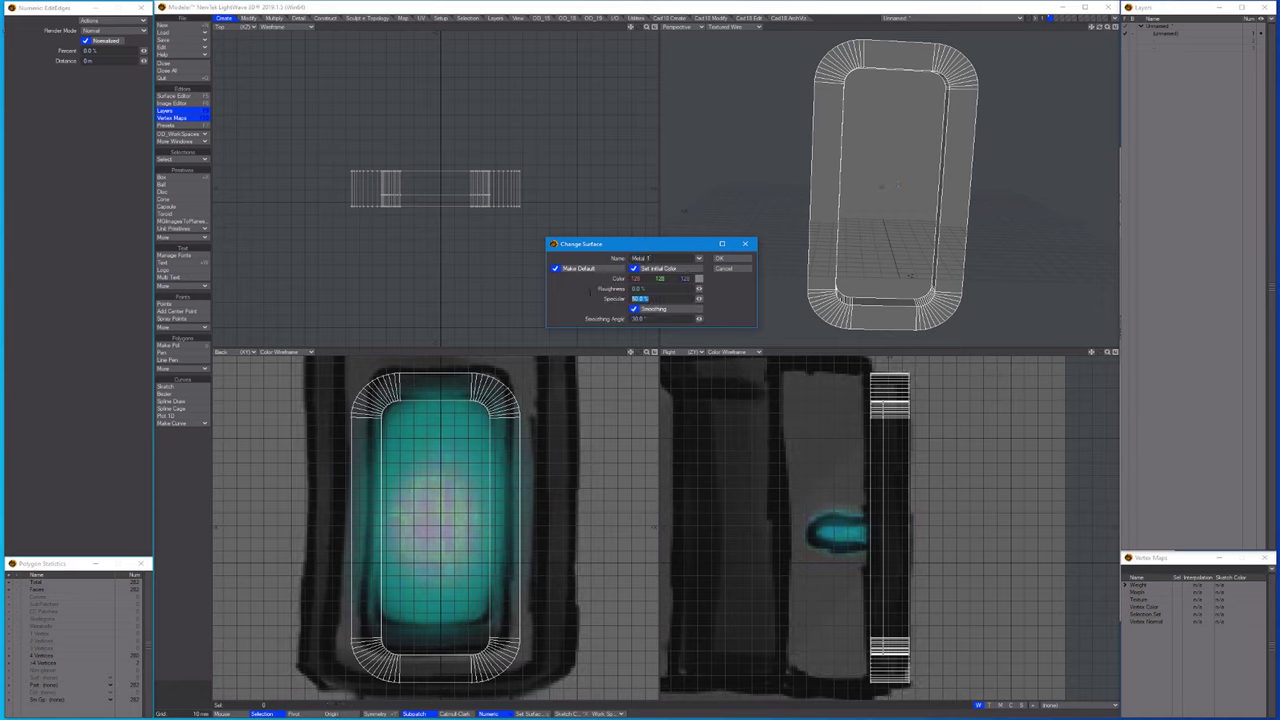
type(" 1")
key("Return")
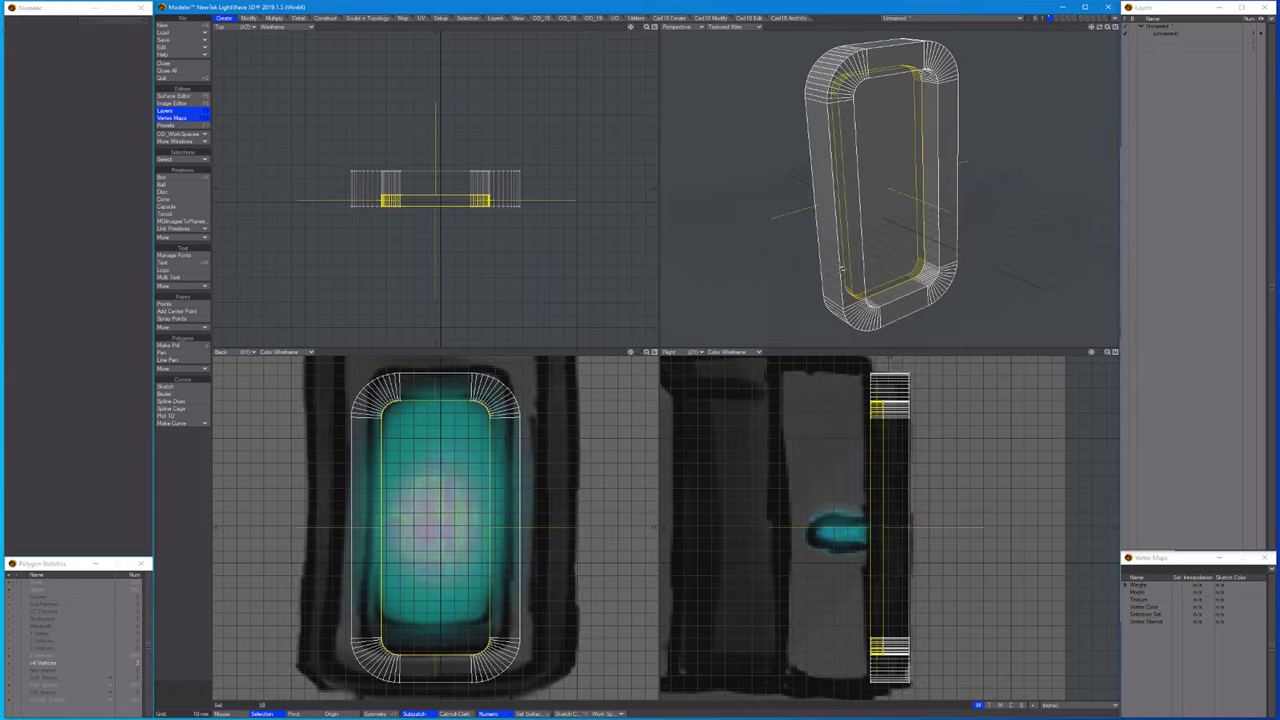
Assign a teal surface named LightGreen to the inner panel.
key("q")
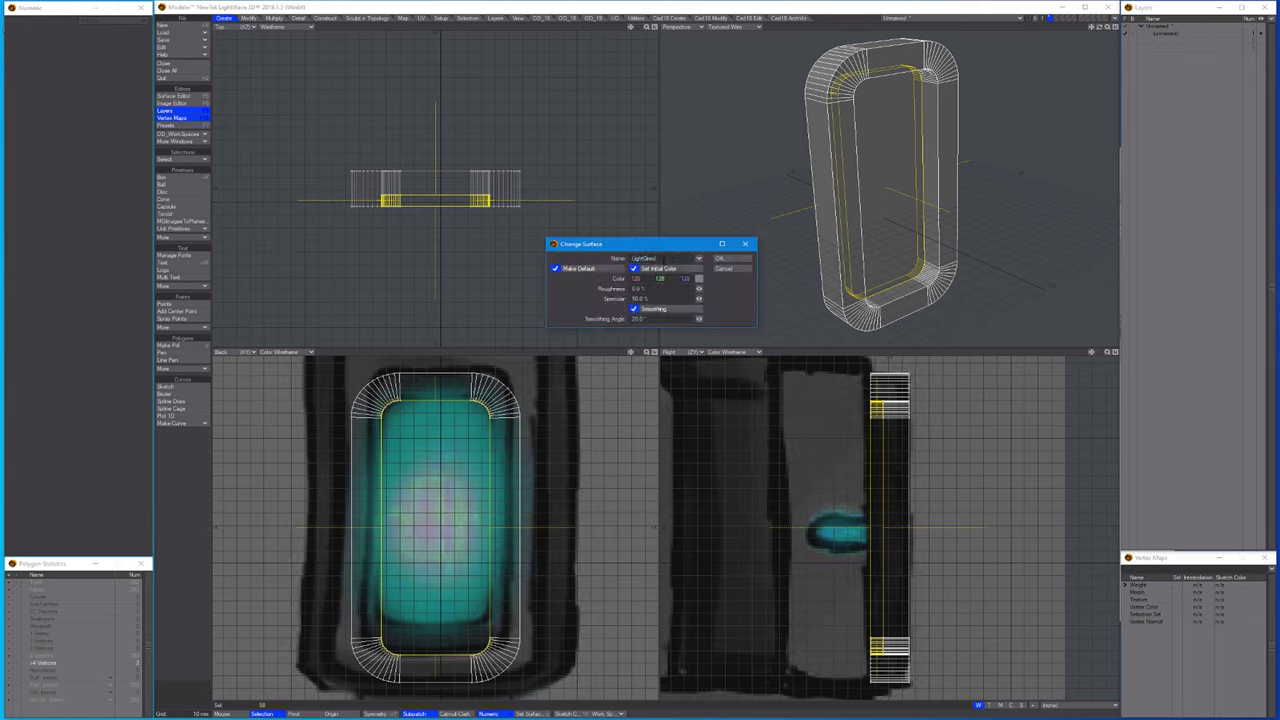
left_click(697, 278)
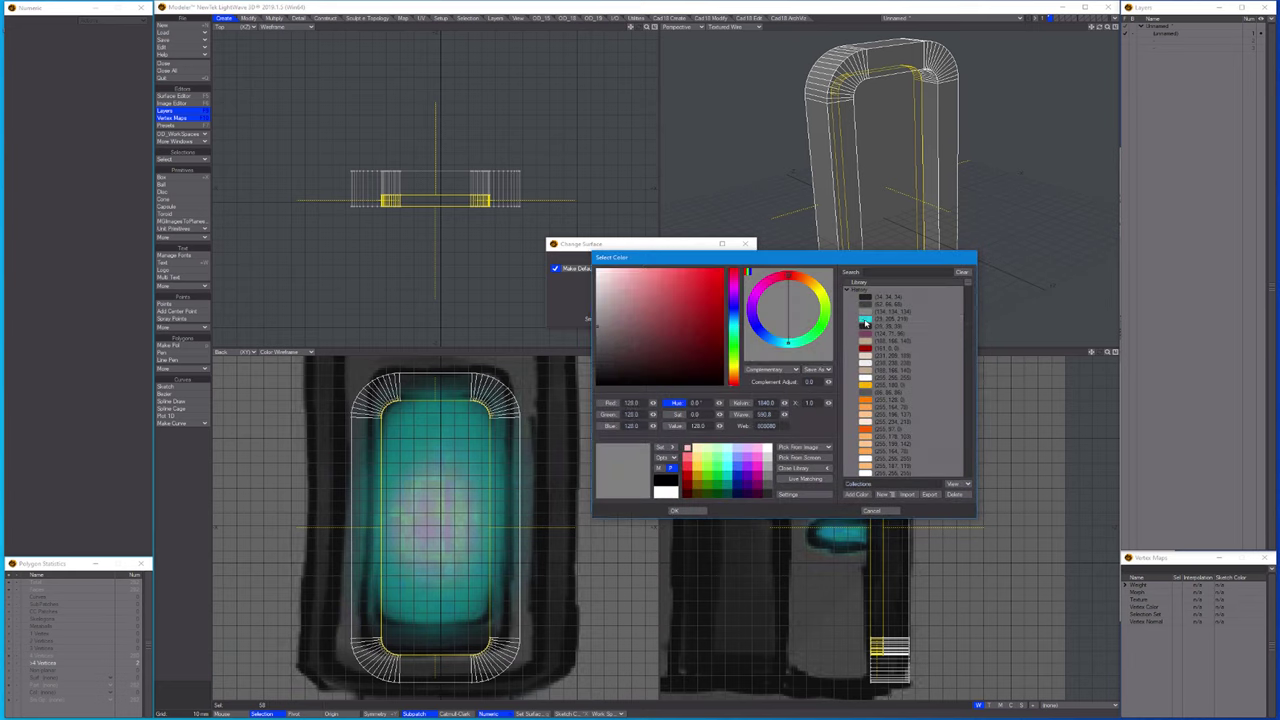
left_click(690, 470)
key("Return")
key("Return")
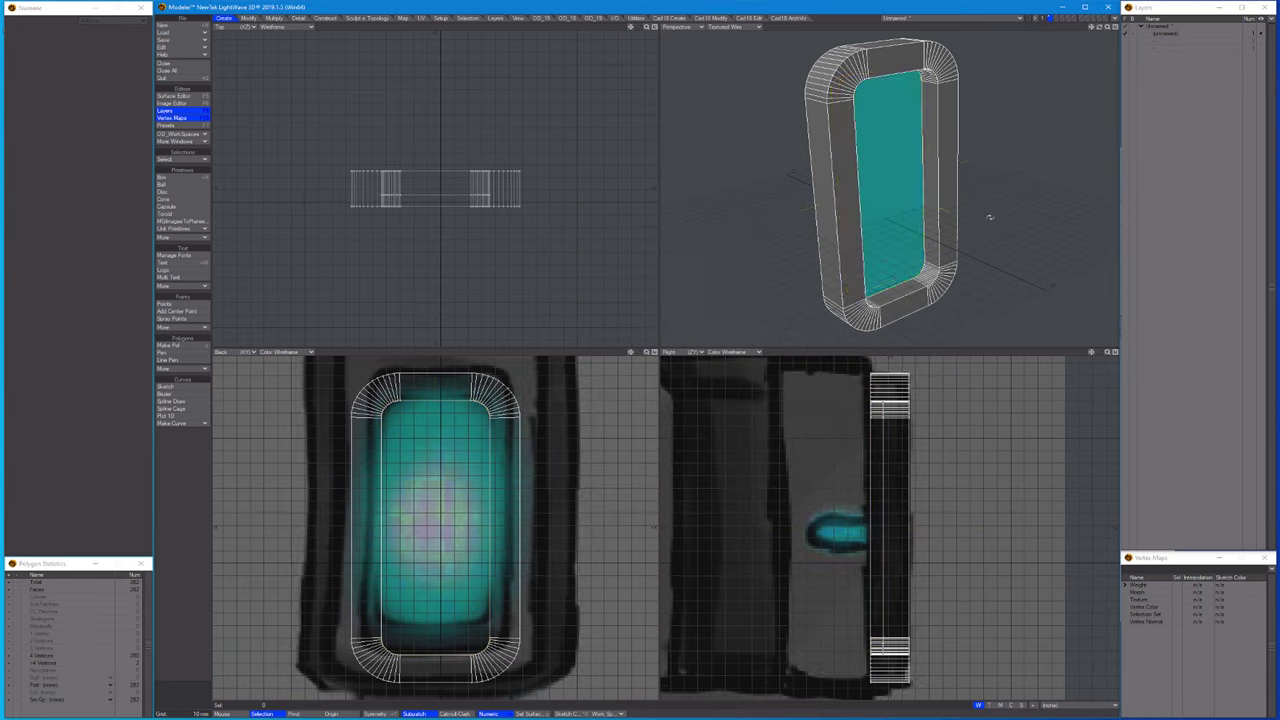
Chamfer the frame's outer edge loops on both its muzzle side and its body side.
left_click_drag(840, 240, 850, 201, "alt")
key("ctrl+g")
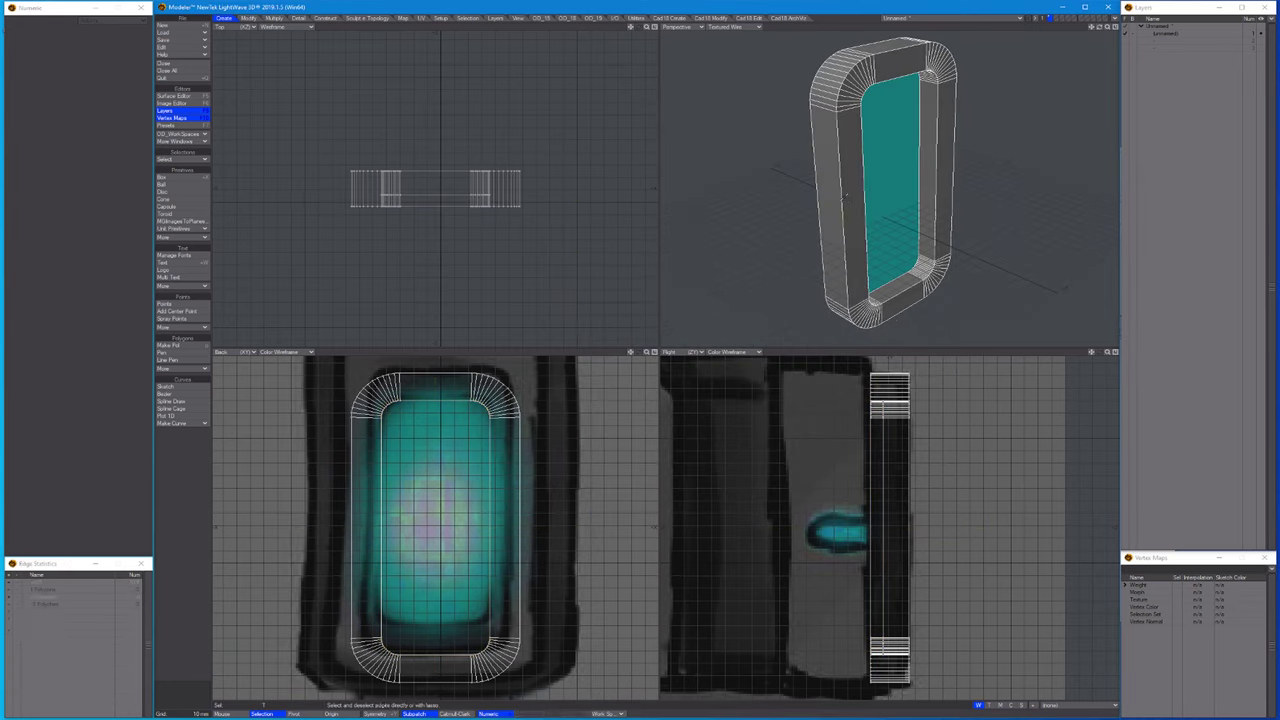
scroll(909, 66, "up", 3)
left_click(866, 93)
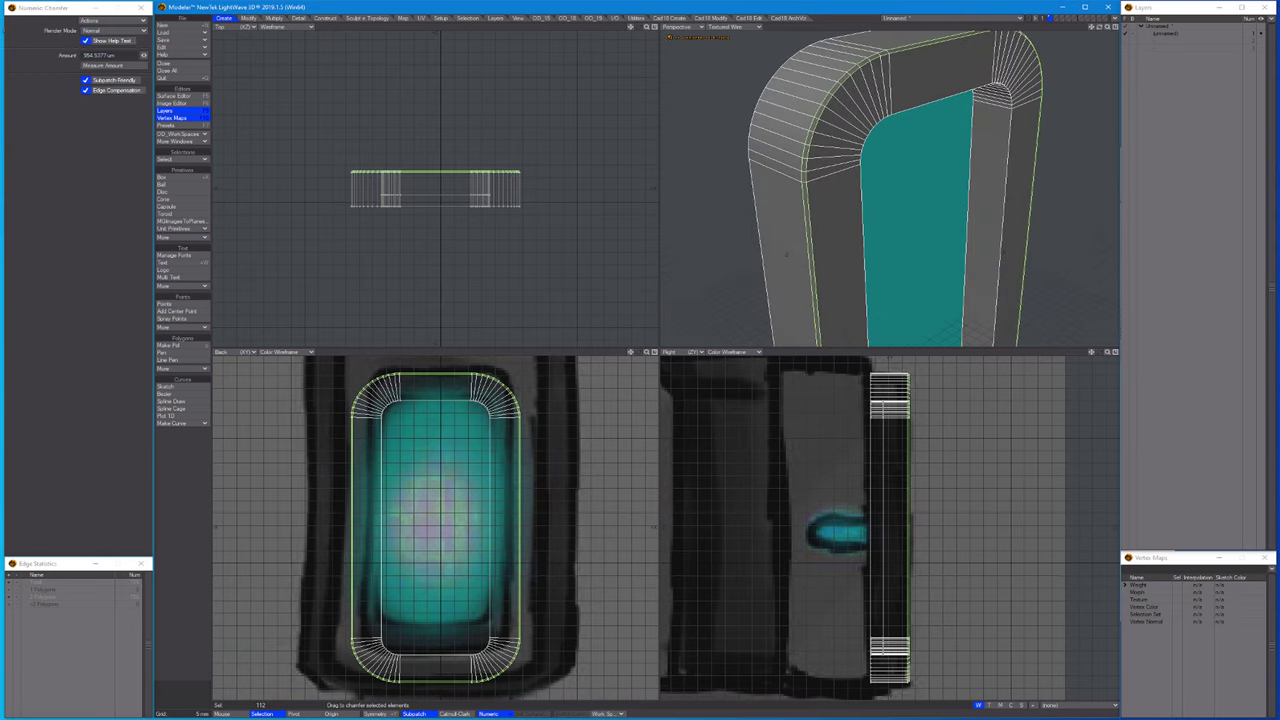
key("shift+a")
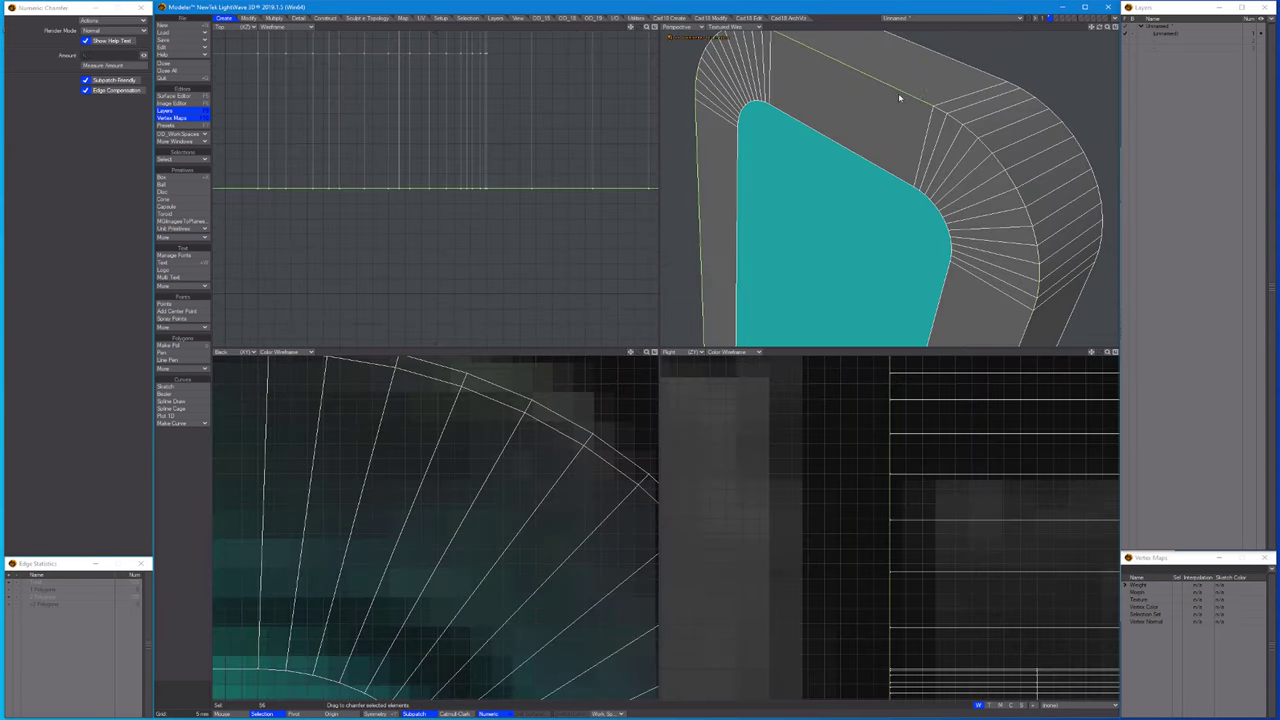
key("a")
scroll(992, 117, "up", 3)
key("/")
key("a")
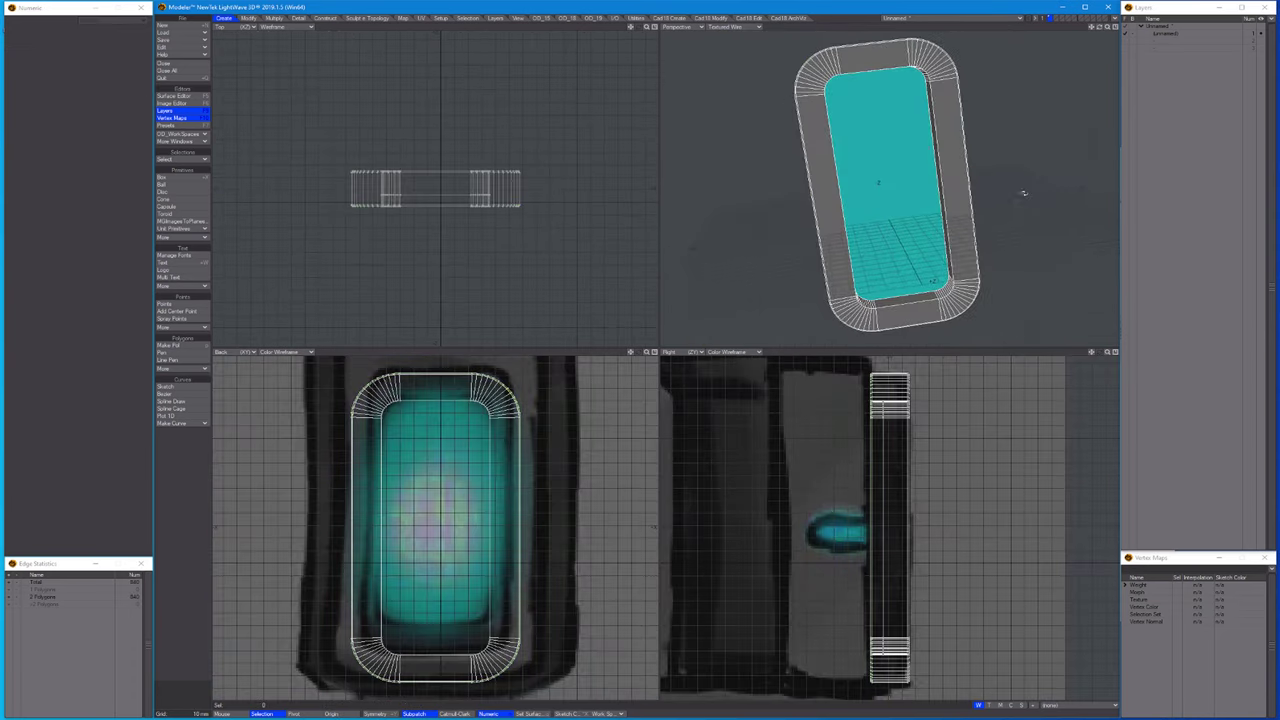
Chamfer the frame's inner edge loop around the opening on the muzzle side.
scroll(968, 130, "up", 3)
scroll(945, 140, "down", 2)
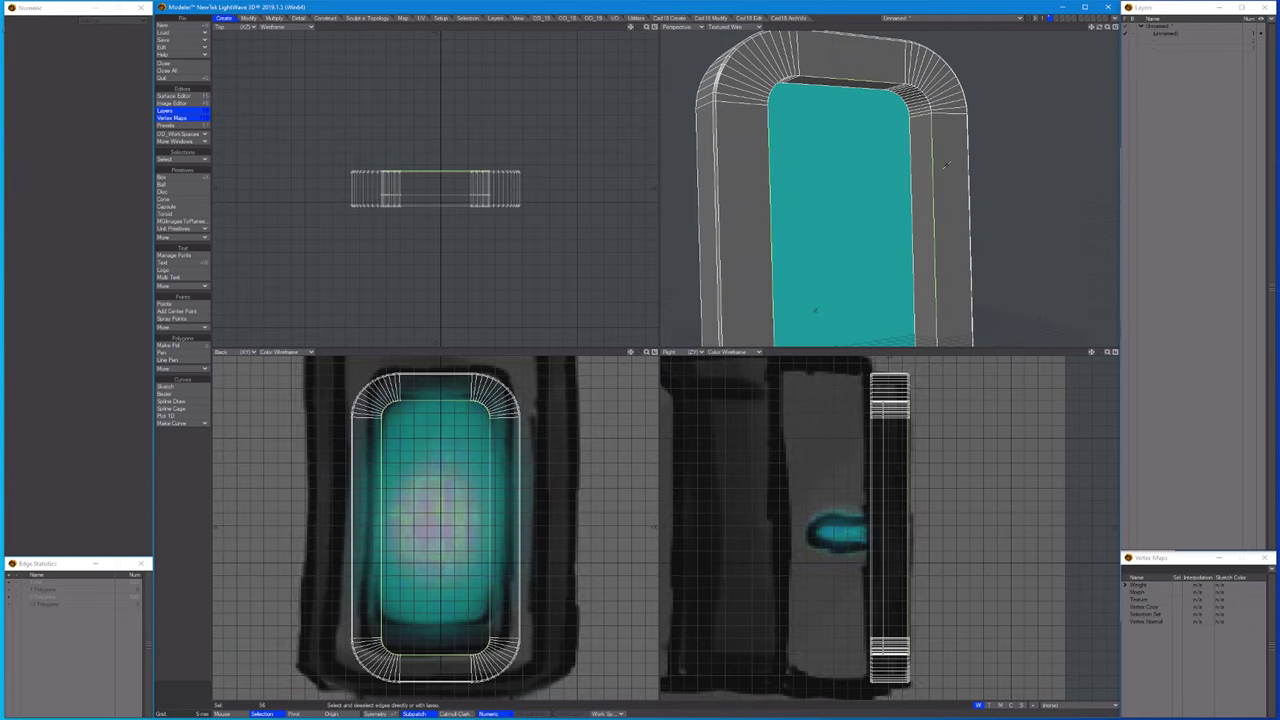
left_click_drag(945, 163, 838, 190, "alt")
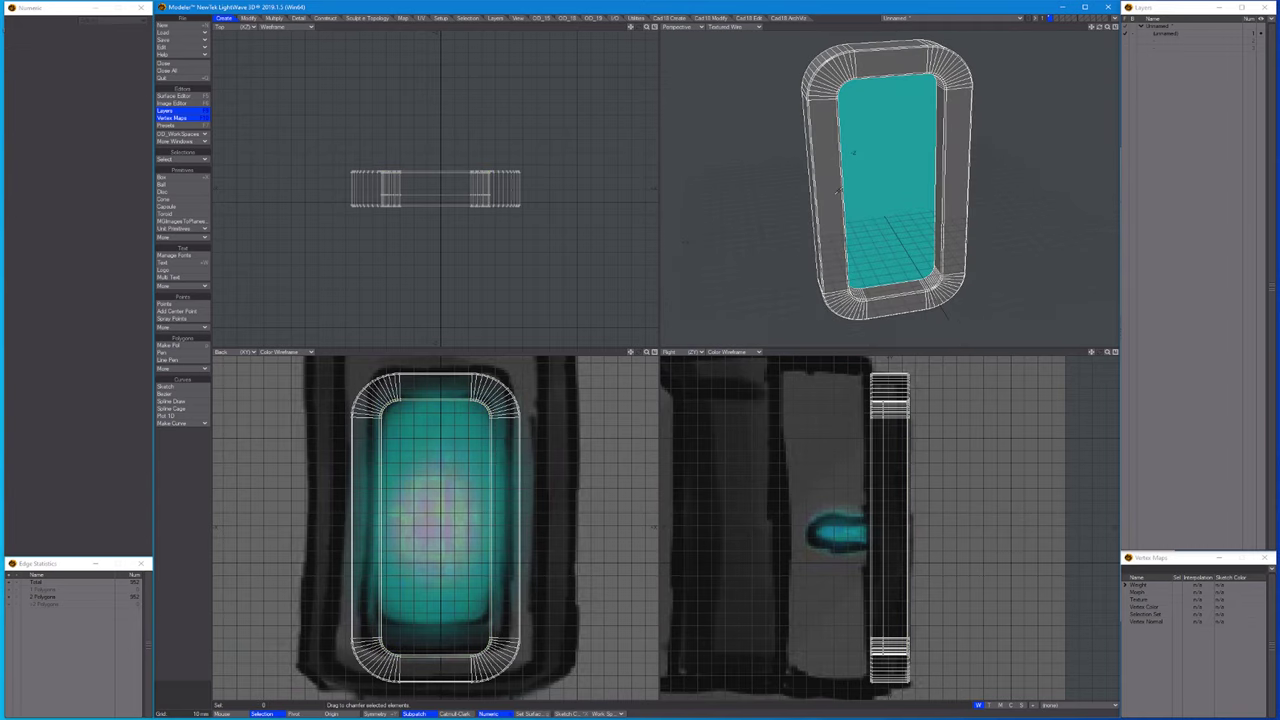
Draw a flat box 154 mm wide and 264 mm high around the frame, with a 6 mm corner radius and one radius segment.
scroll(435, 520, "down", 2)
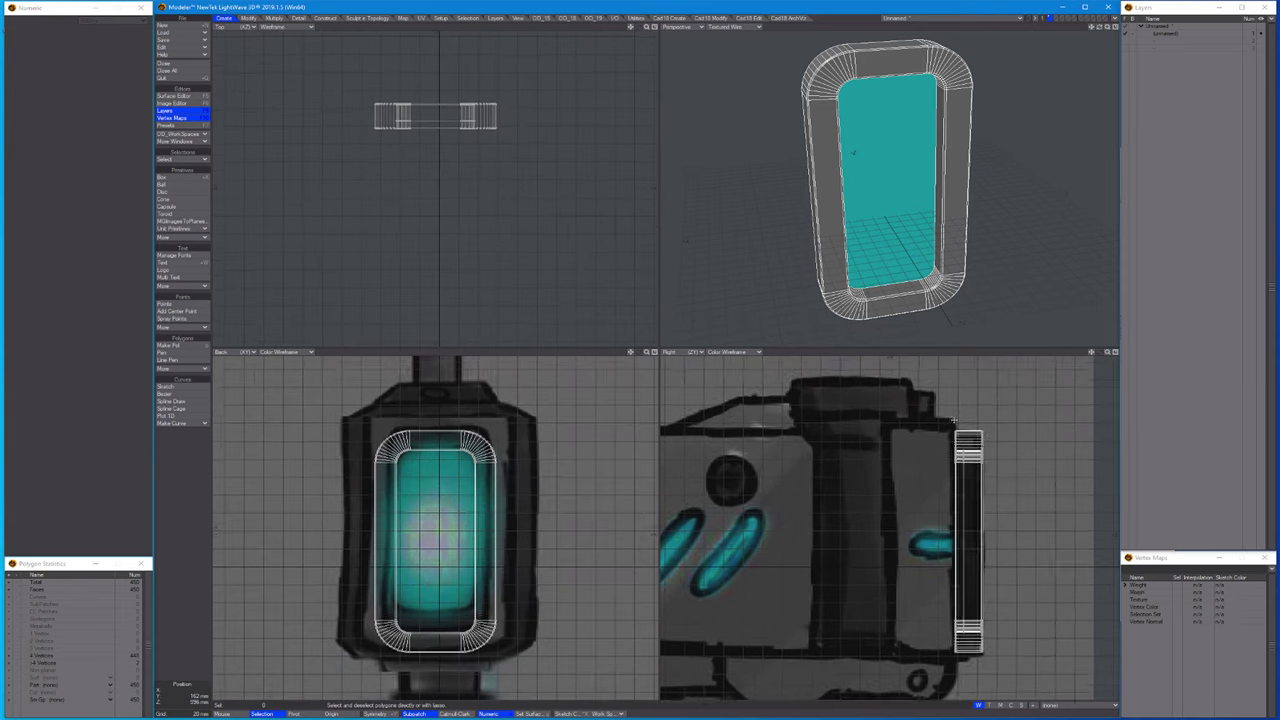
left_click(163, 177)
left_click_drag(362, 413, 511, 644)
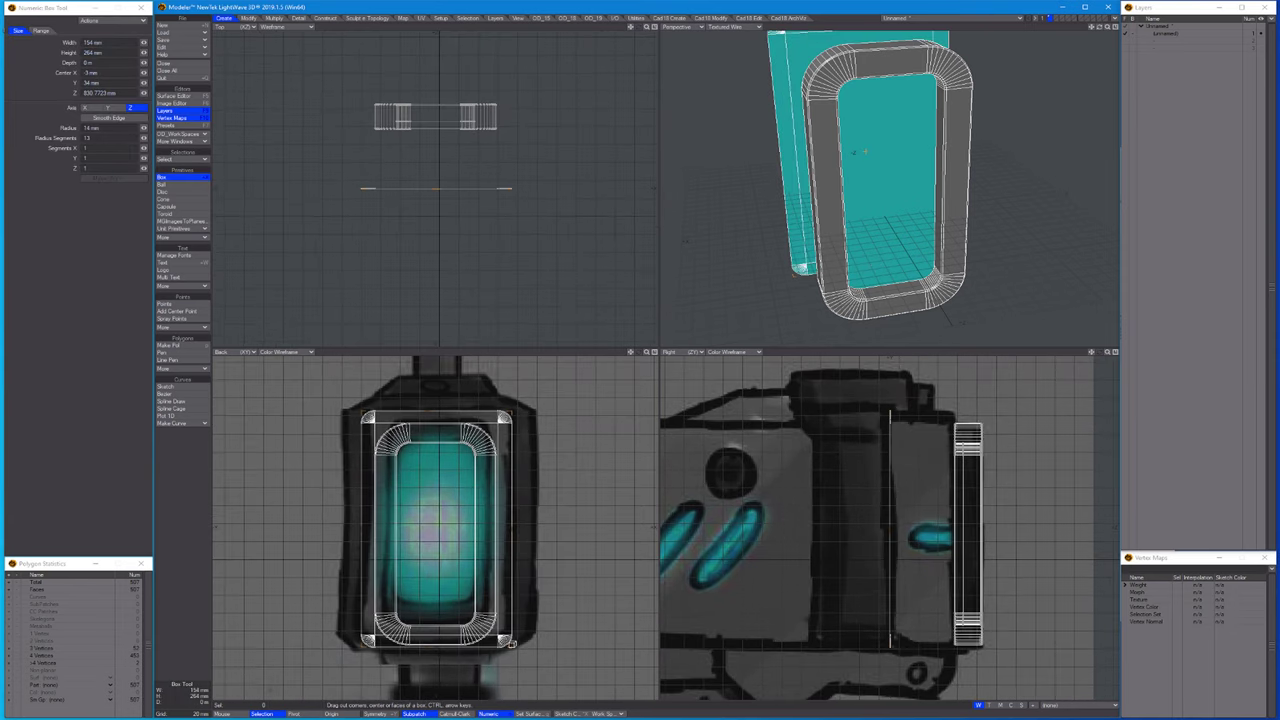
left_click(144, 128)
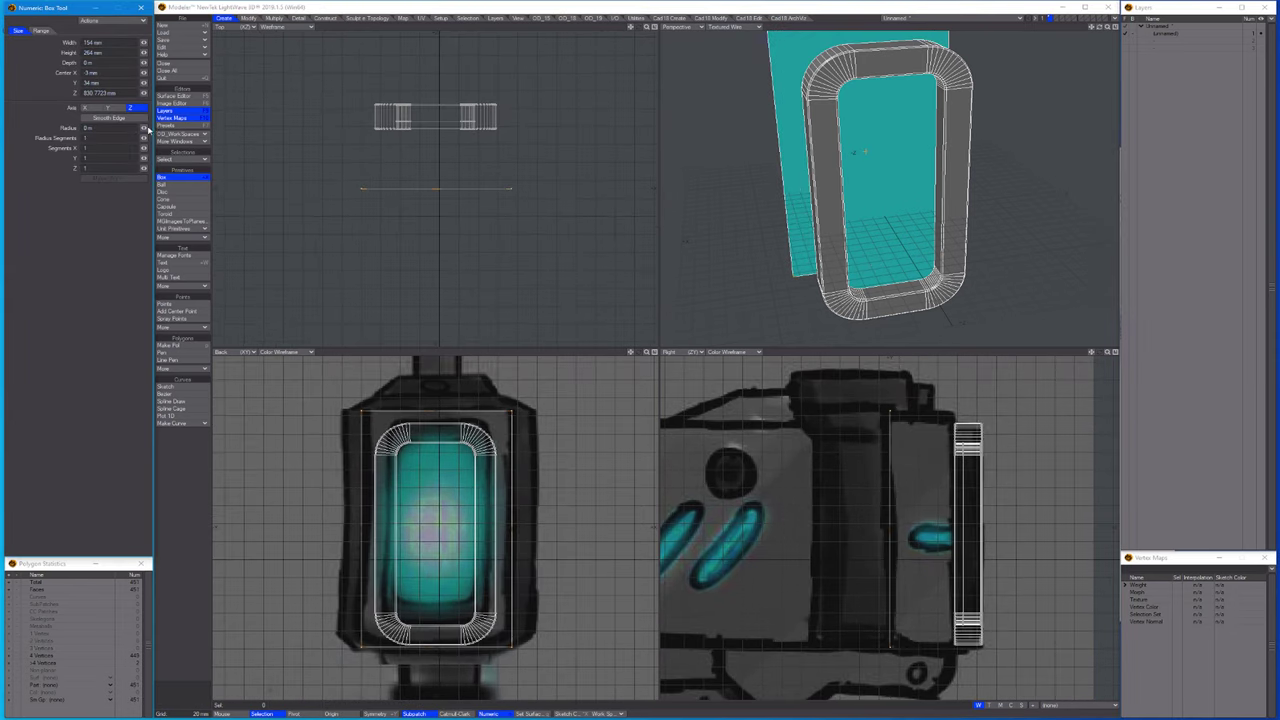
left_click(144, 128)
left_click_drag(144, 128, 140, 128)
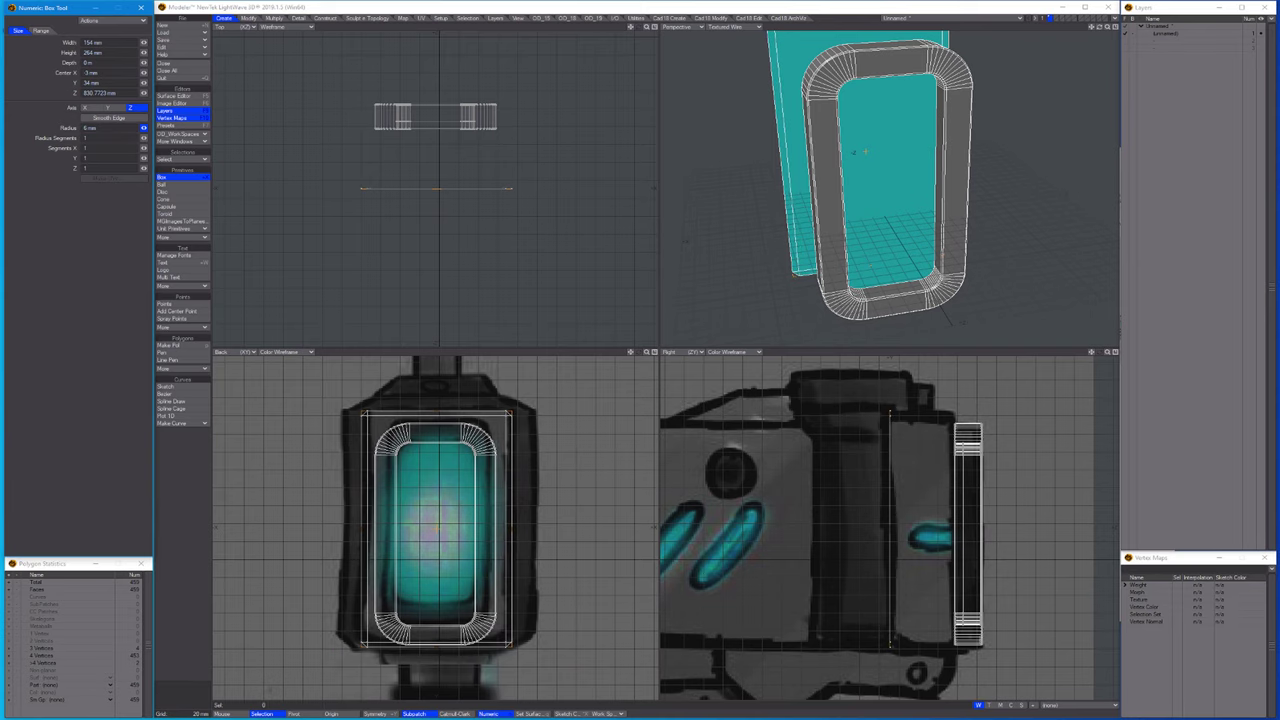
key("space")
Merge the flat box's polygons into a single polygon and extrude it towards the muzzle frame to form a block.
key("comma")
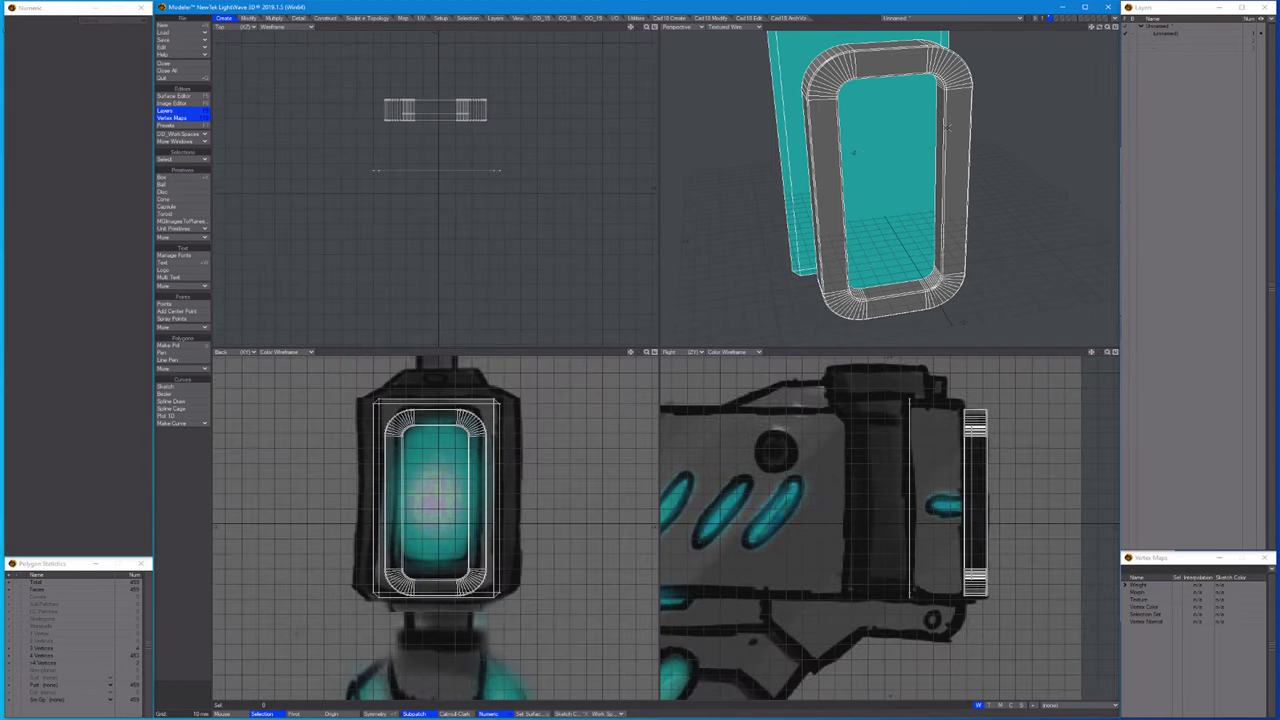
key("Up")
key("ctrl+g")
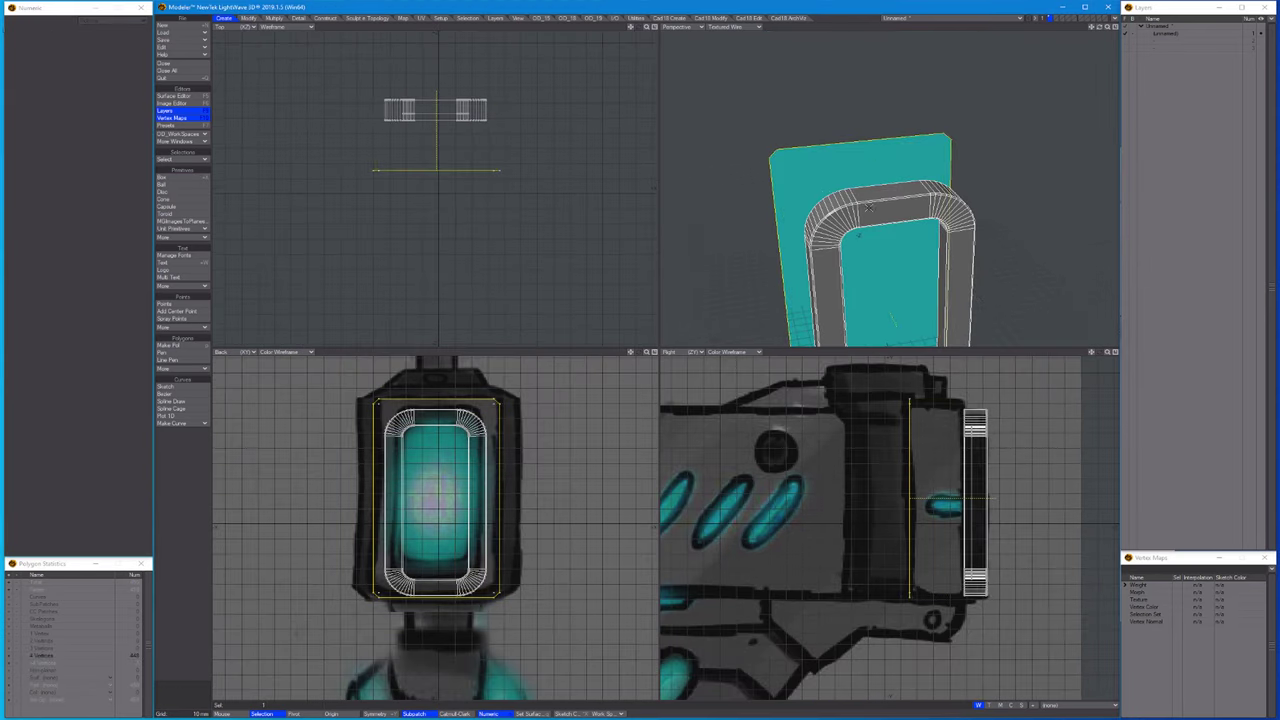
key("ctrl+h")
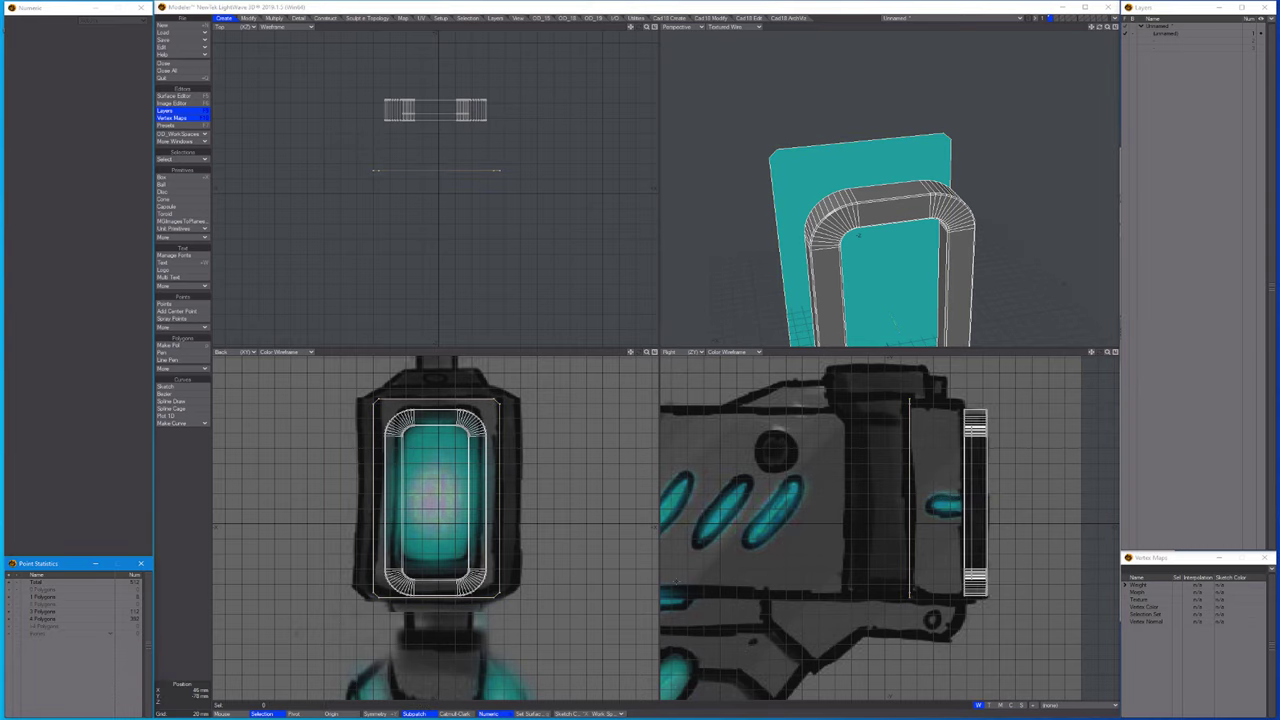
key("shift+e")
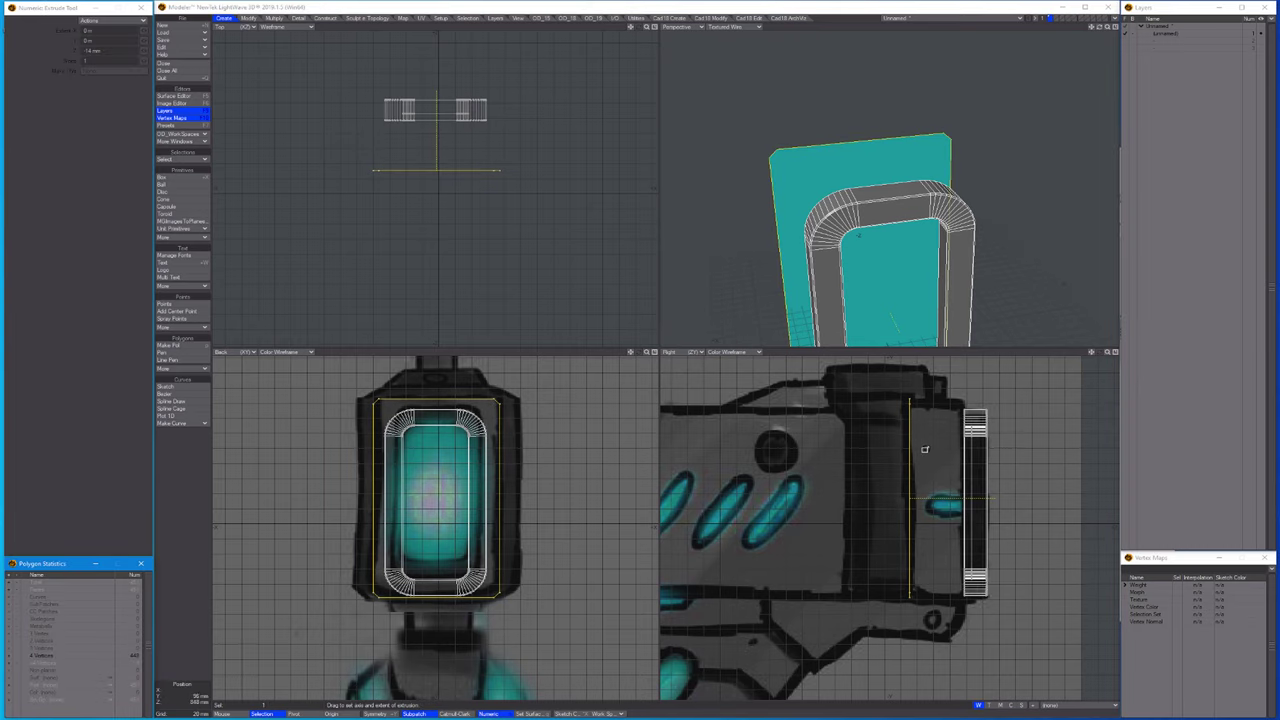
left_click_drag(924, 449, 903, 450)
key("period")
key("space")
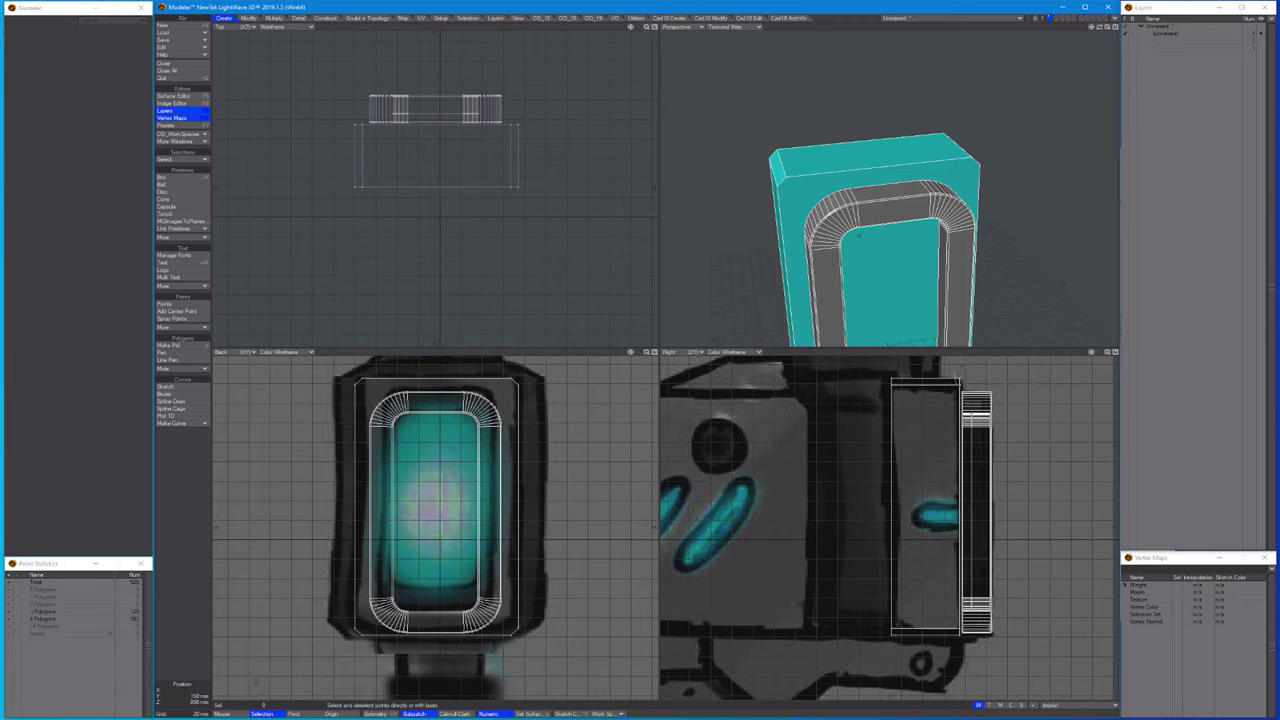
Move the block's muzzle-side points flush against the back of the frame.
key("period")
key("t")
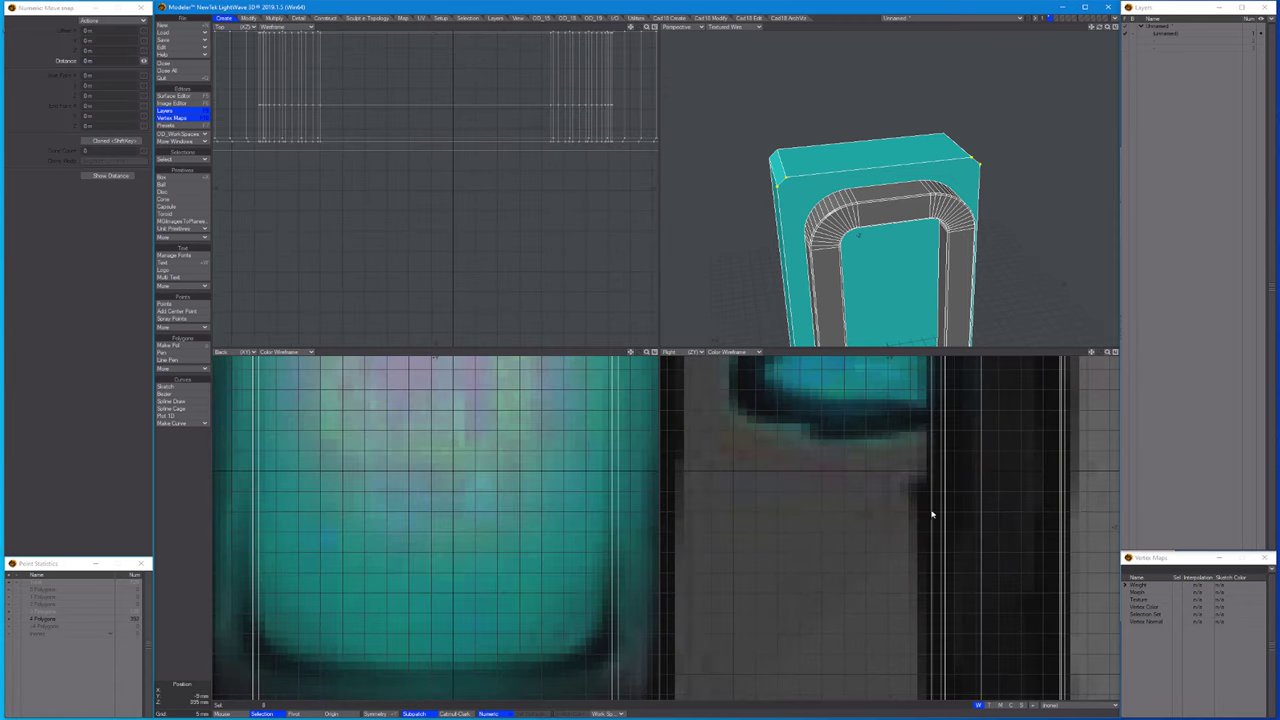
key("period")
key("a")
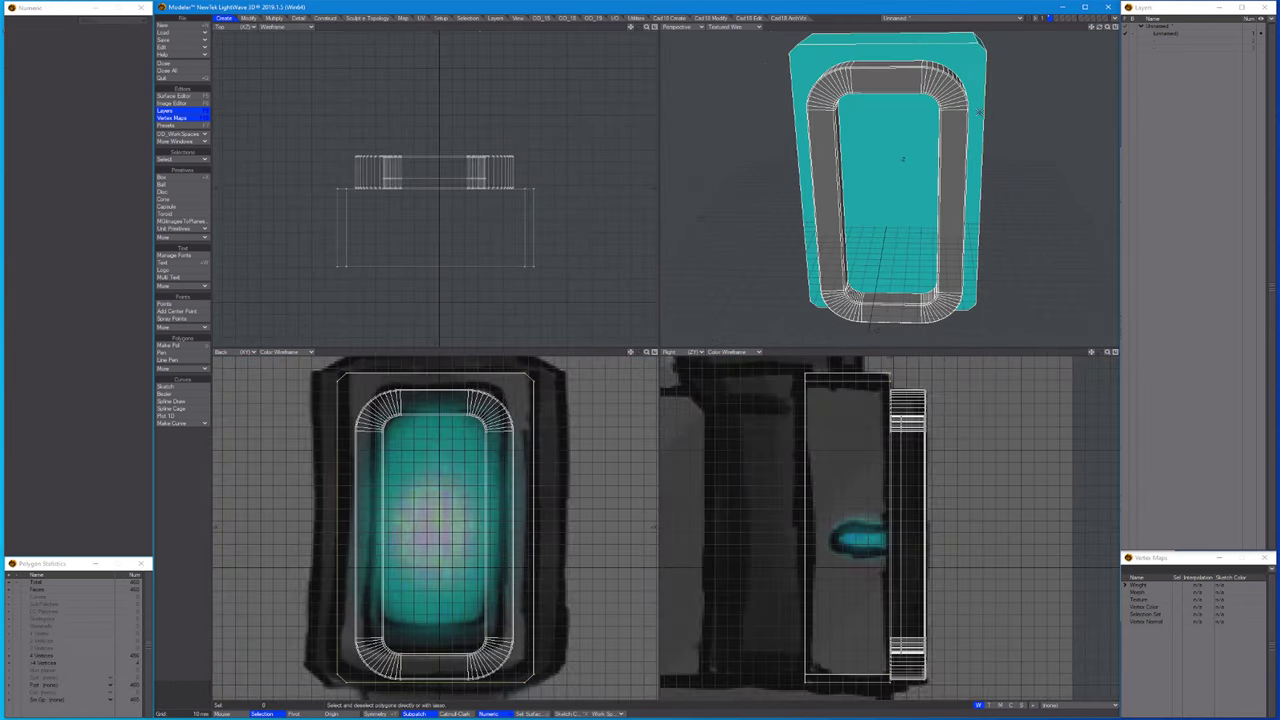
Assign the existing Metal 1 surface to the block behind the frame.
key("apostrophe")
key("q")
left_click(701, 258)
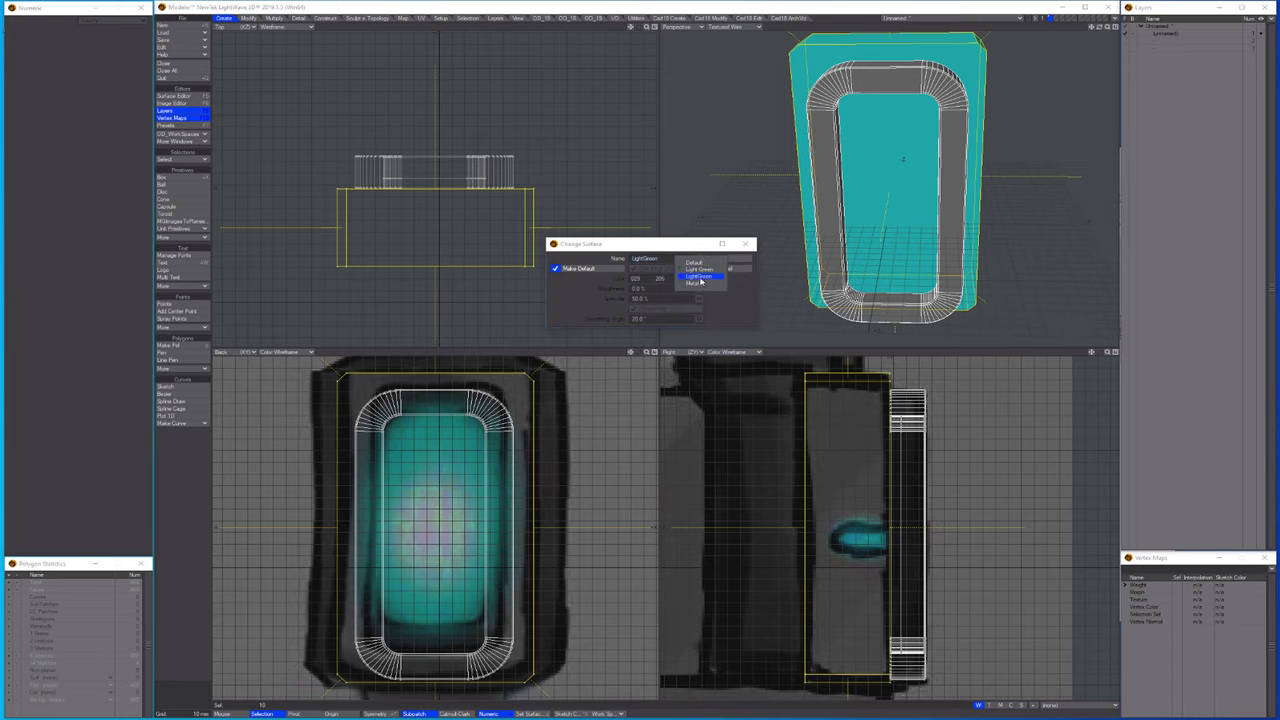
left_click(719, 258)
Bevel the block's back face outwards and extend it towards the gun body as a wider rear section matching the dark band.
left_click_drag(870, 200, 951, 234, "alt")
key("comma")
left_click(913, 174)
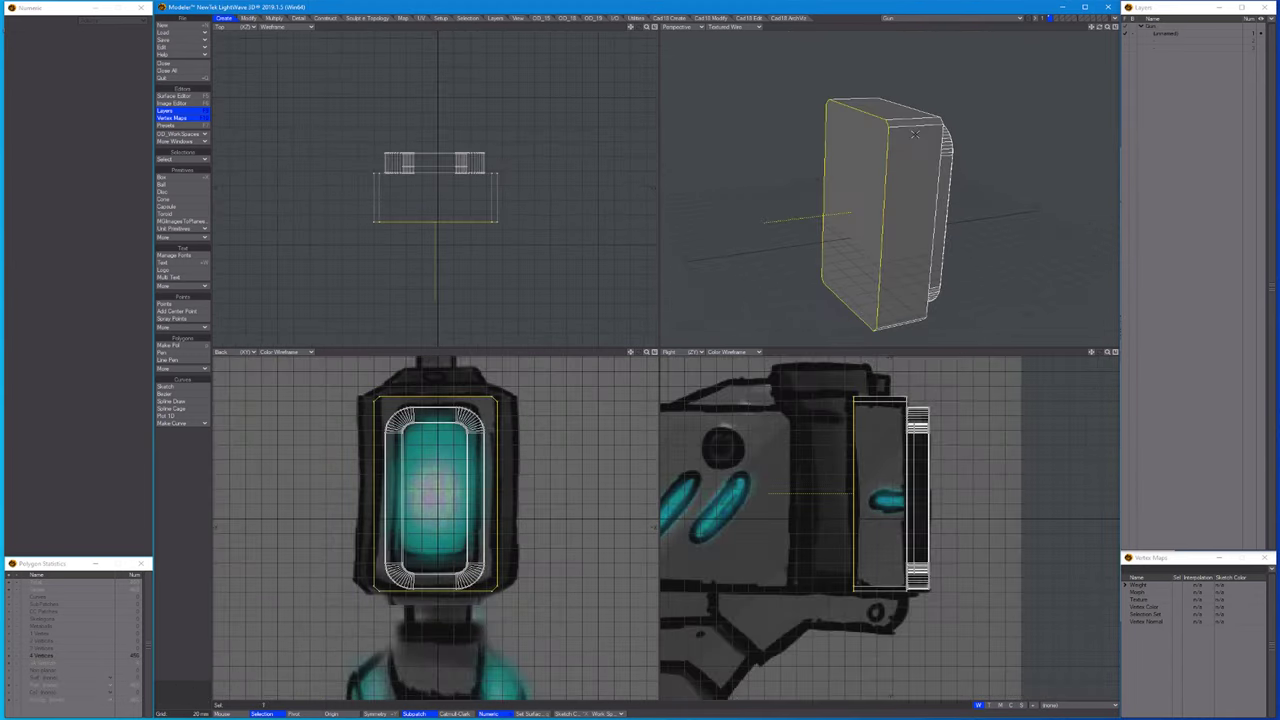
key("b")
left_click_drag(889, 441, 853, 459)
key("space")
key("a")
left_click_drag(836, 184, 909, 331, "alt")
left_click(955, 195)
key("b")
key("a")
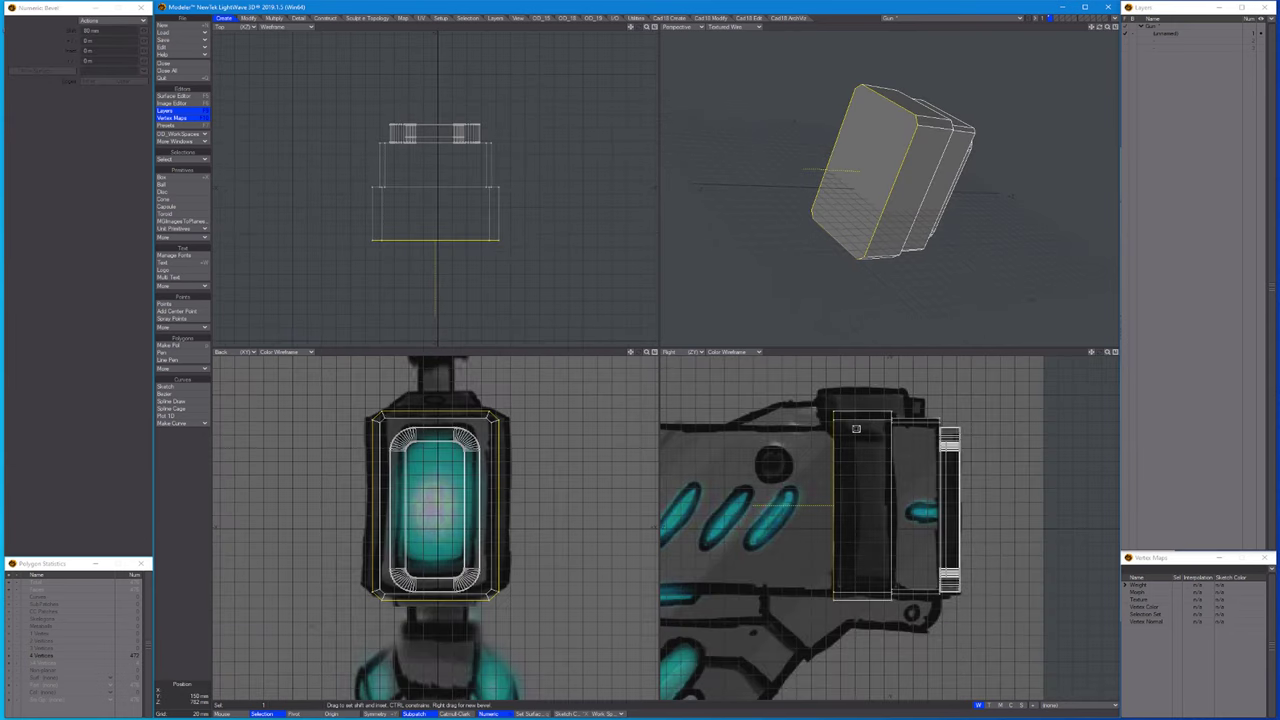
Cut the wider rear section away and close the block's open back with a polygon.
left_click_drag(880, 200, 878, 226, "alt")
key("ctrl+z")
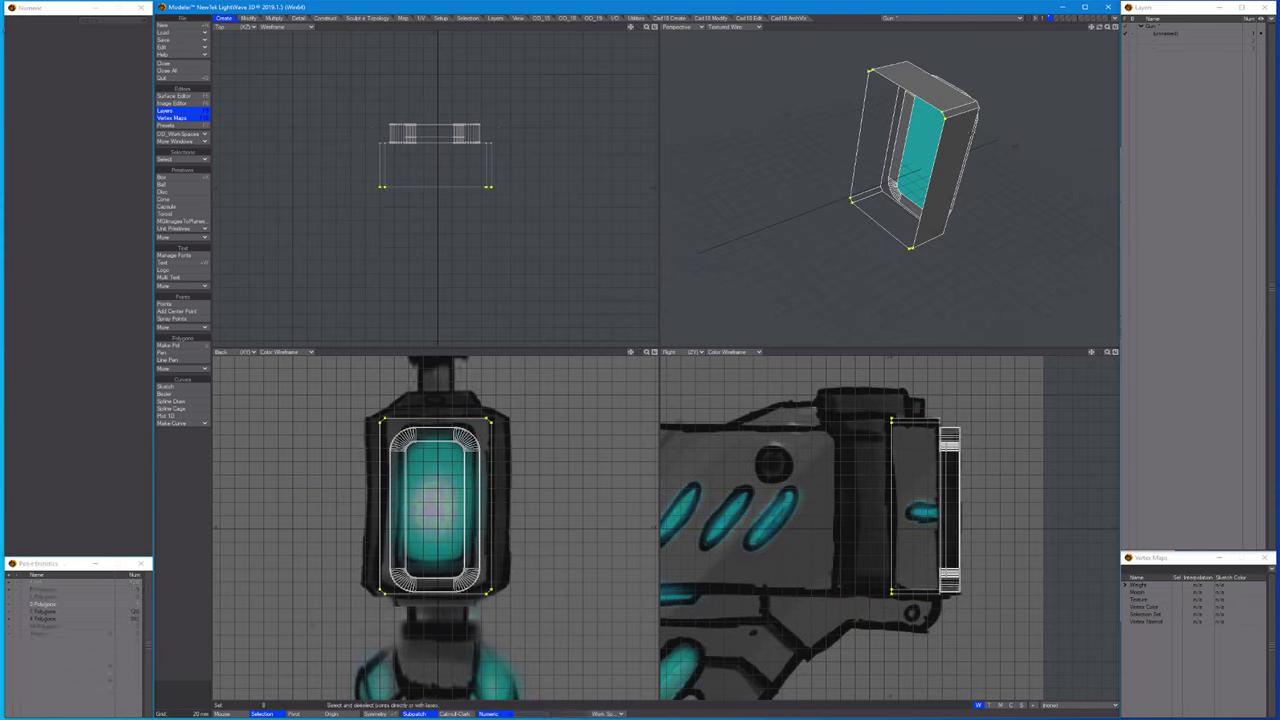
key("ctrl+h")
left_click_drag(930, 160, 874, 138, "alt")
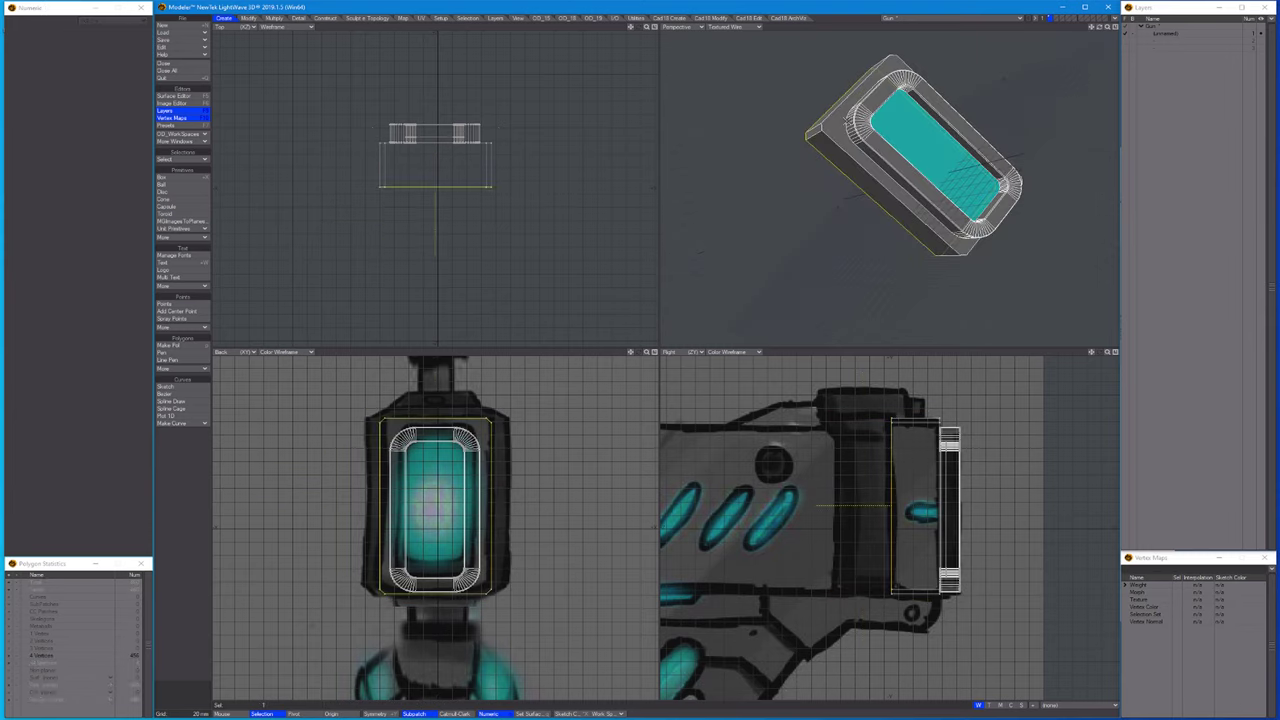
Chamfer the closed block's front and back edges and paste the rear section back behind it.
key("a")
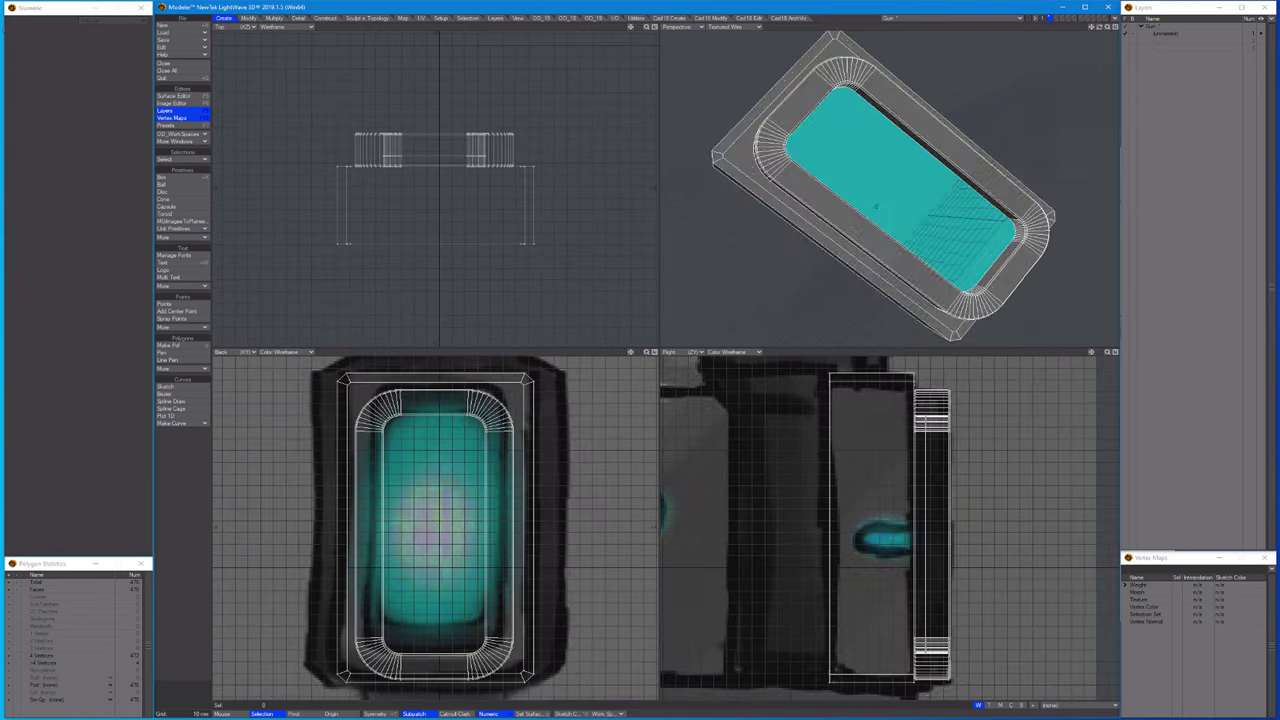
left_click_drag(876, 207, 903, 167, "alt")
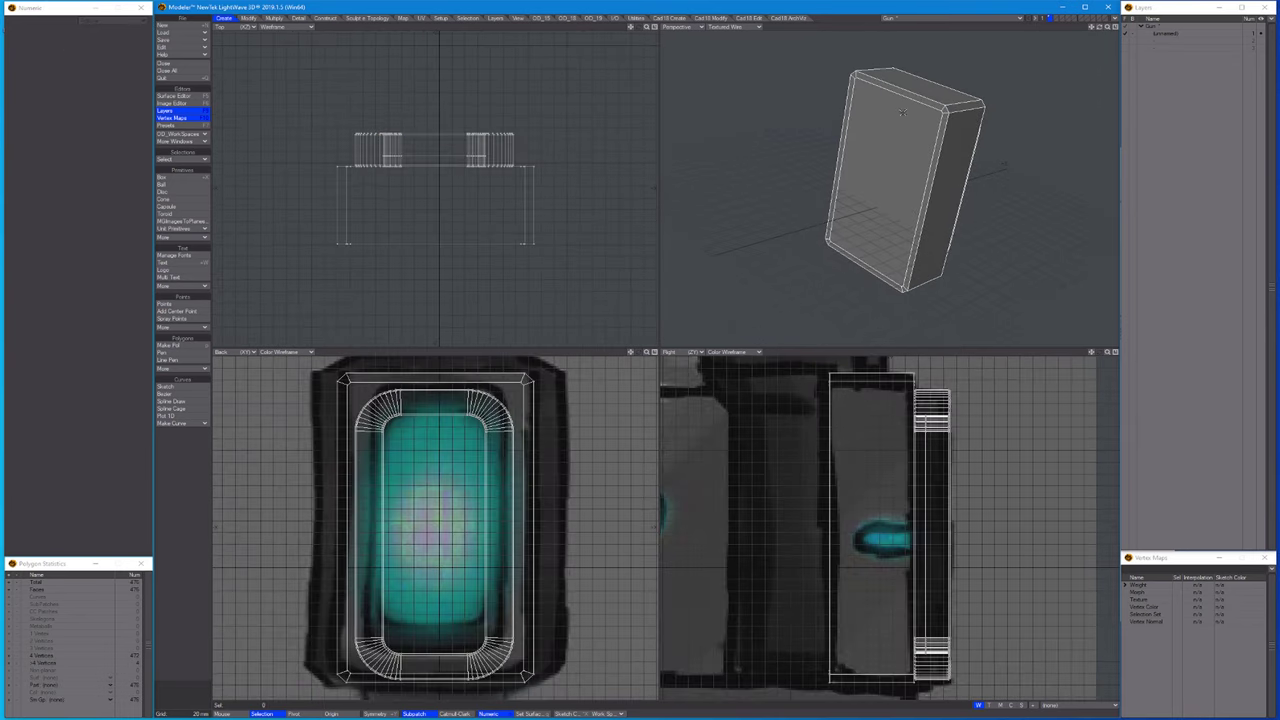
key("ctrl+v")
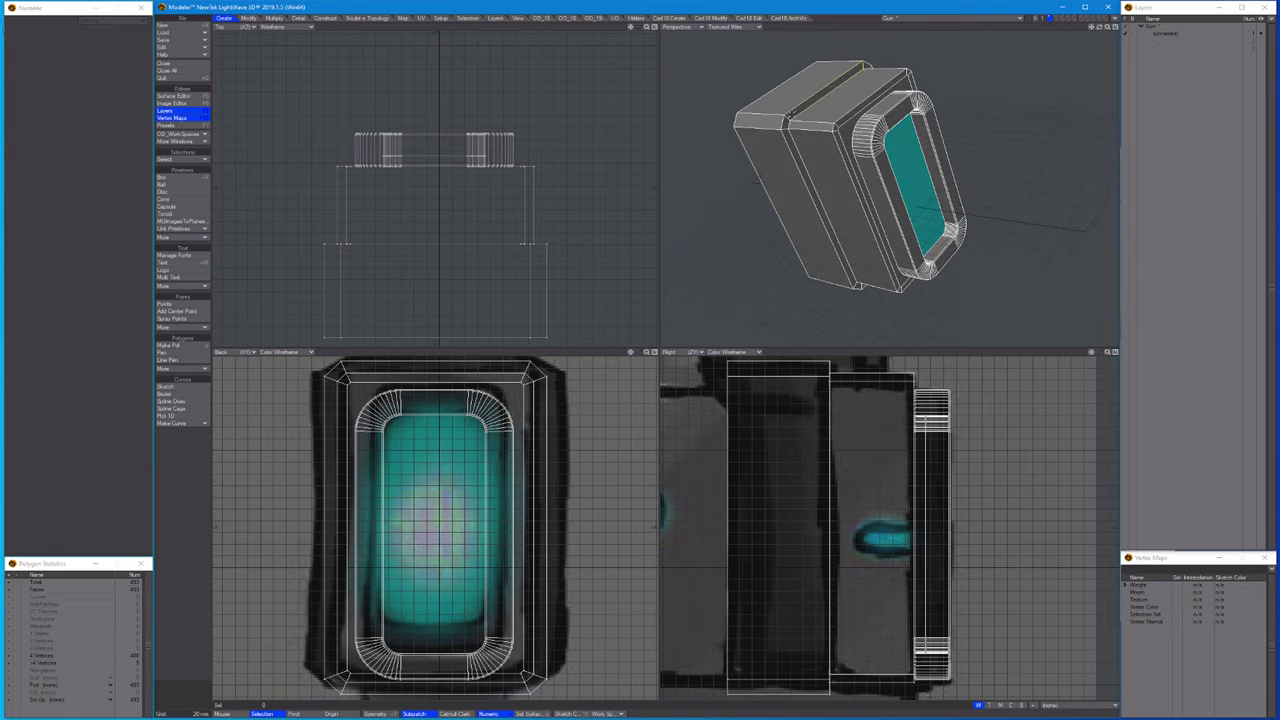
Isolate the rear section and replace its muzzle-side rim polygons with a single polygon capping the opening.
key("=")
left_click_drag(820, 160, 780, 120, "alt")
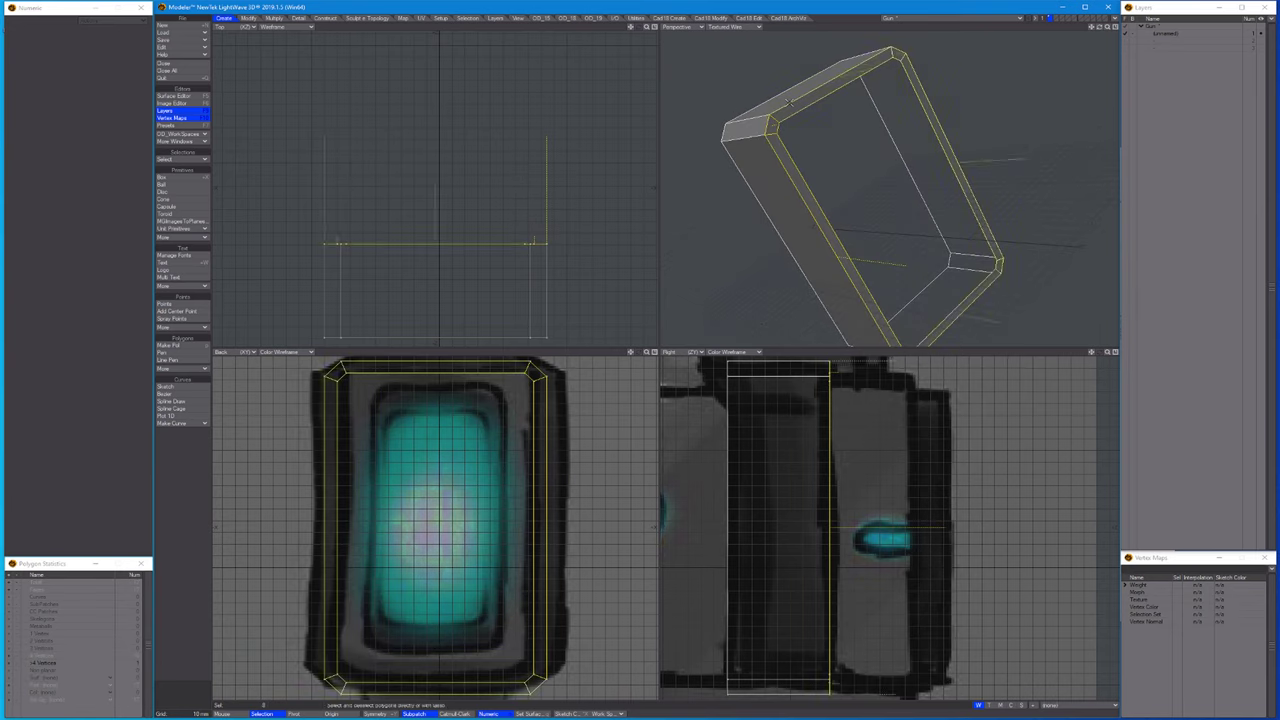
key("ctrl+g")
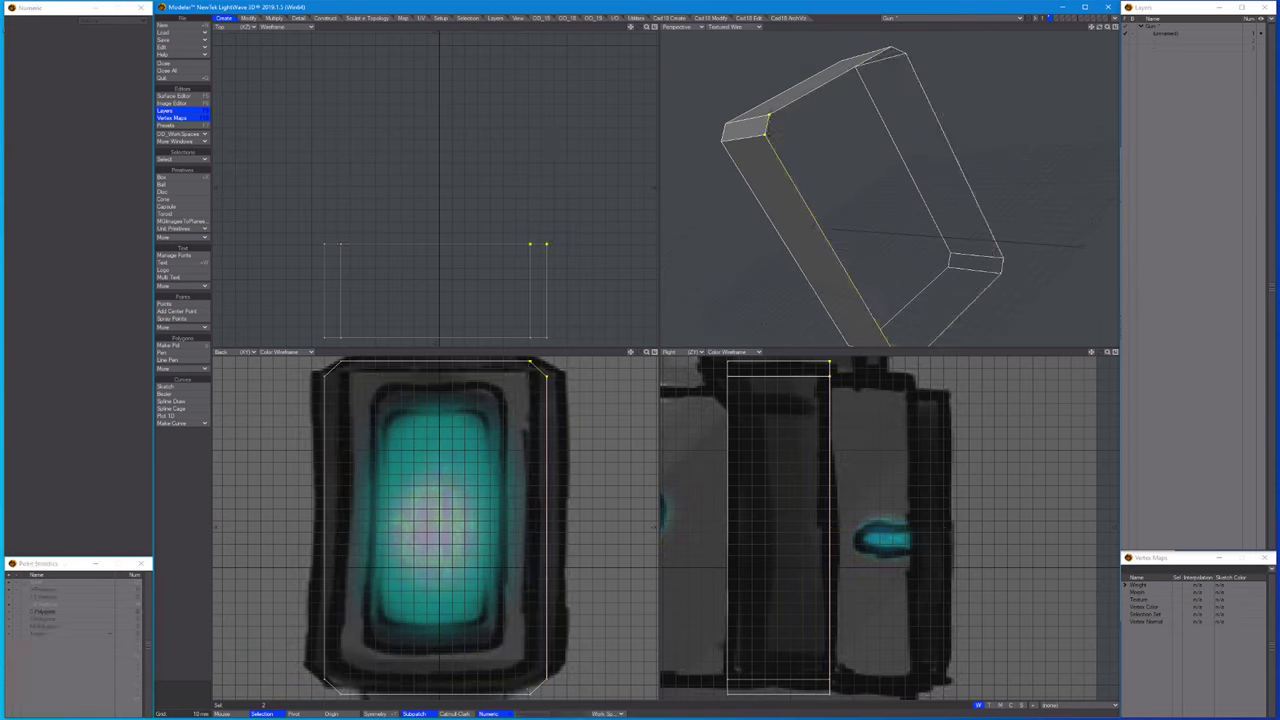
key("ctrl+h")
left_click_drag(900, 220, 930, 215, "alt")
scroll(930, 200, "down", 3)
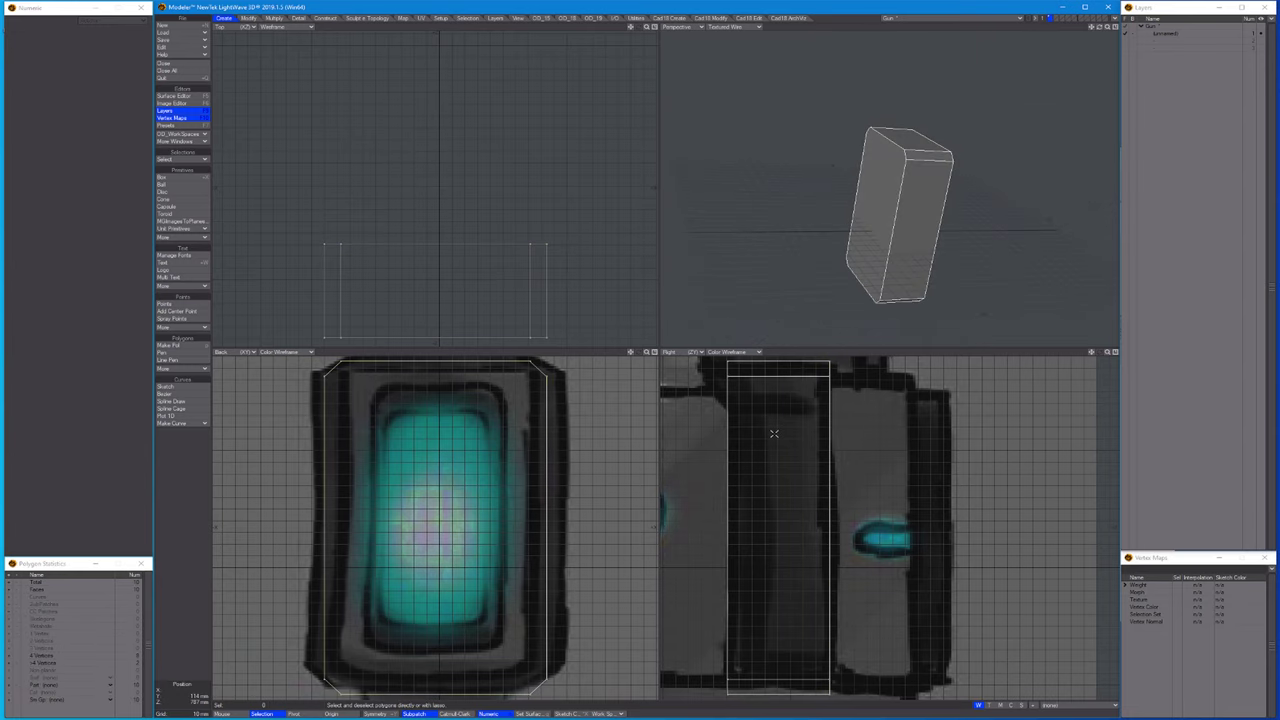
Slice the isolated section horizontally with the Knife tool near its upper end.
key("shift+k")
left_click_drag(773, 433, 837, 468, "alt")
left_click_drag(916, 448, 738, 448)
key("space")
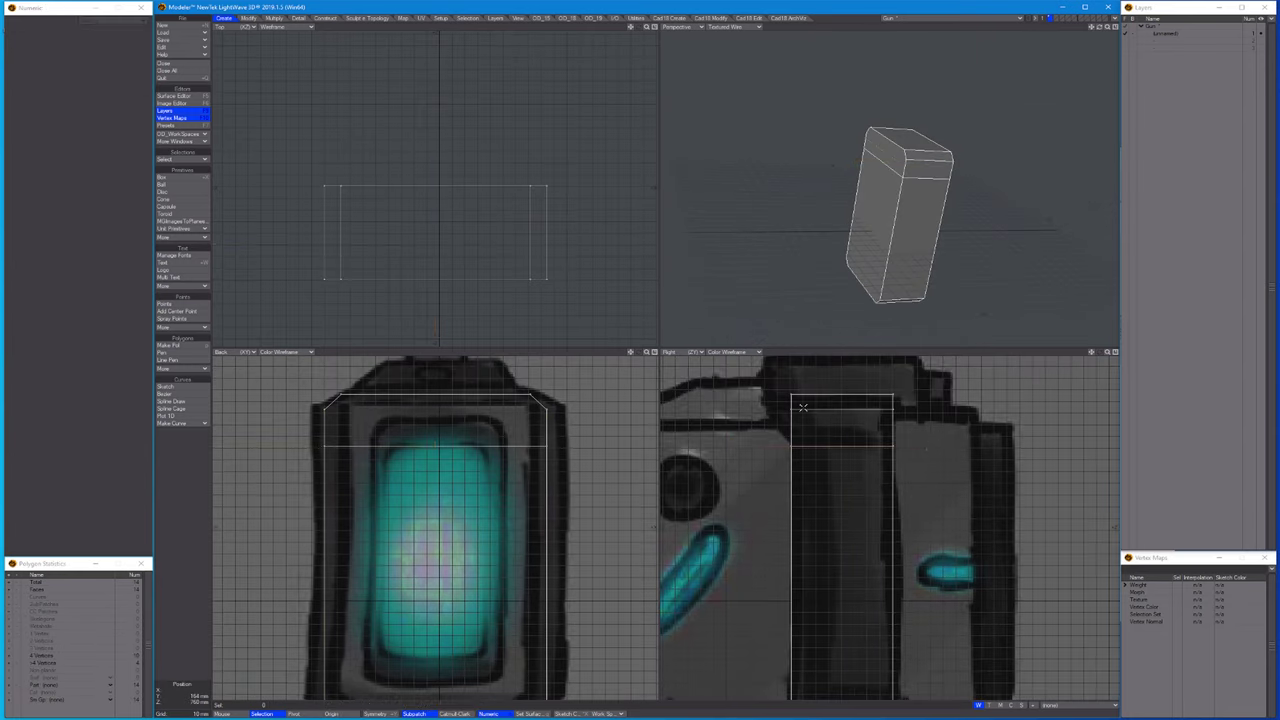
Duplicate the sliced section and move the copy to the dark band at the rear end of the gun body.
key("a")
scroll(835, 495, "up", 3)
key("t")
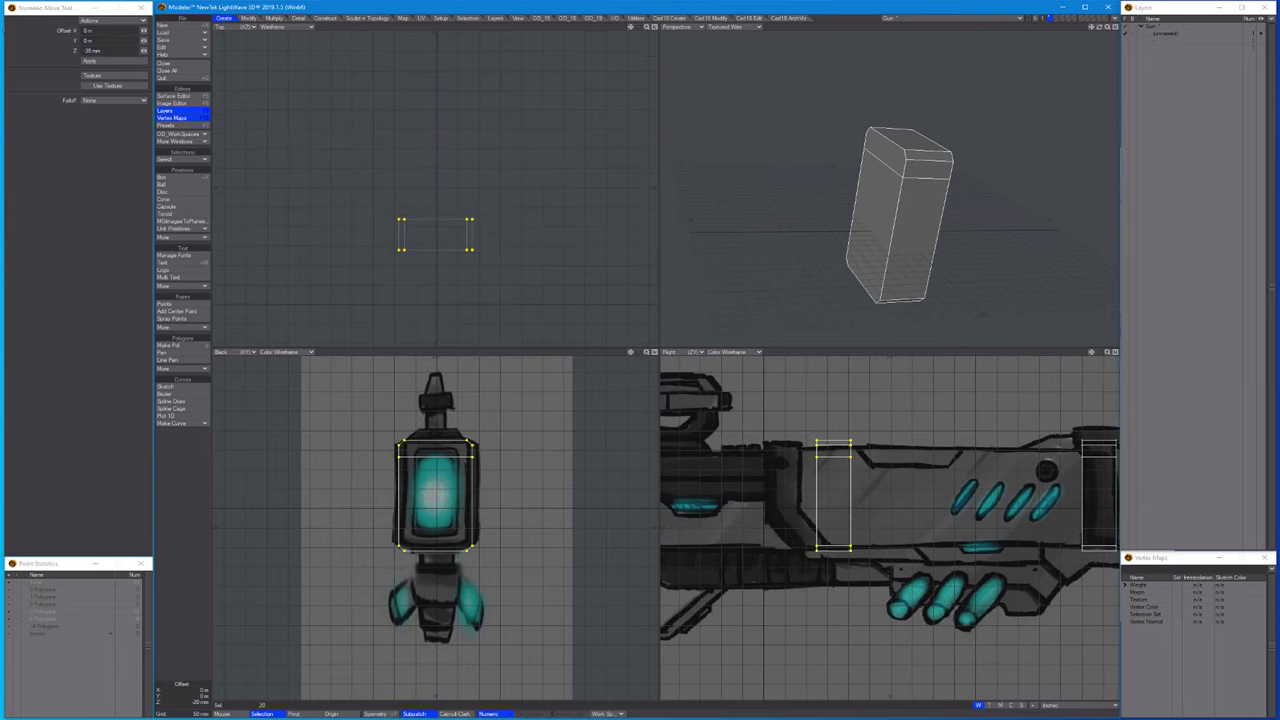
left_click_drag(833, 495, 783, 495)
key("space")
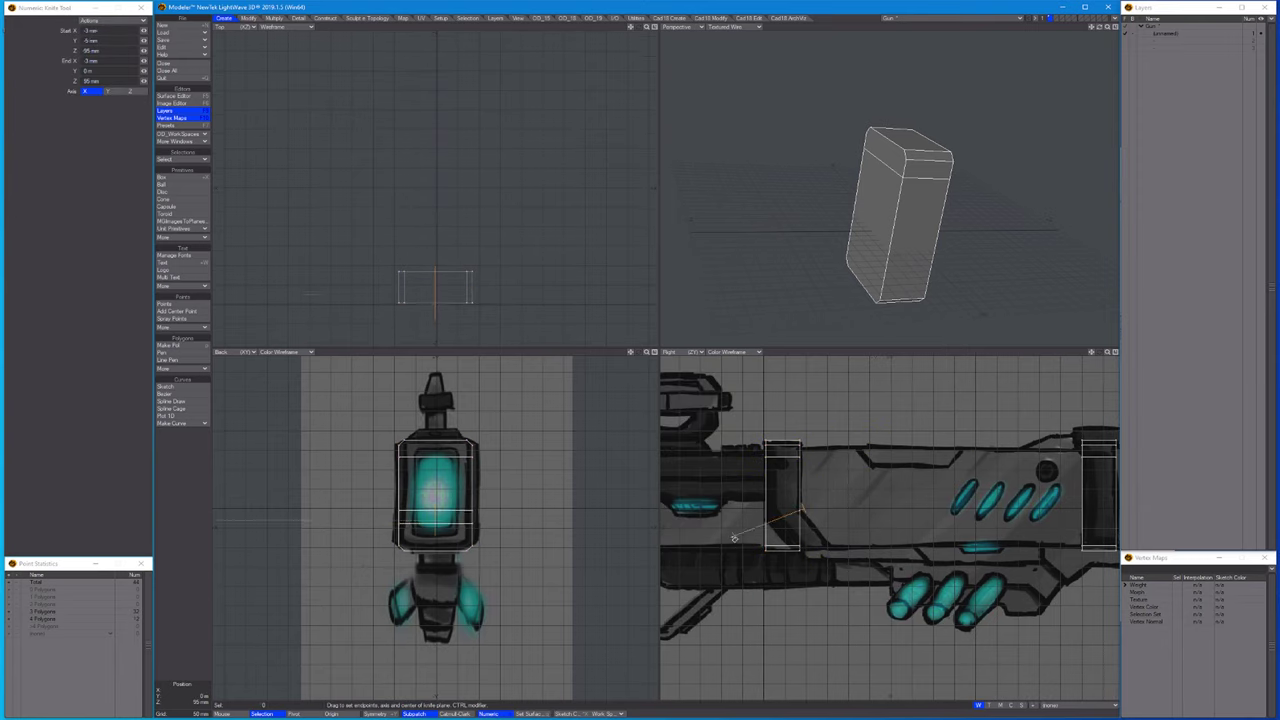
Slice the copy diagonally across its lower part and shift its lower end towards the muzzle to follow the reference's angled band.
key("shift+a")
key("t")
left_click_drag(780, 520, 822, 520)
key("space")
key("ctrl+h")
right_click_drag(880, 530, 1022, 573)
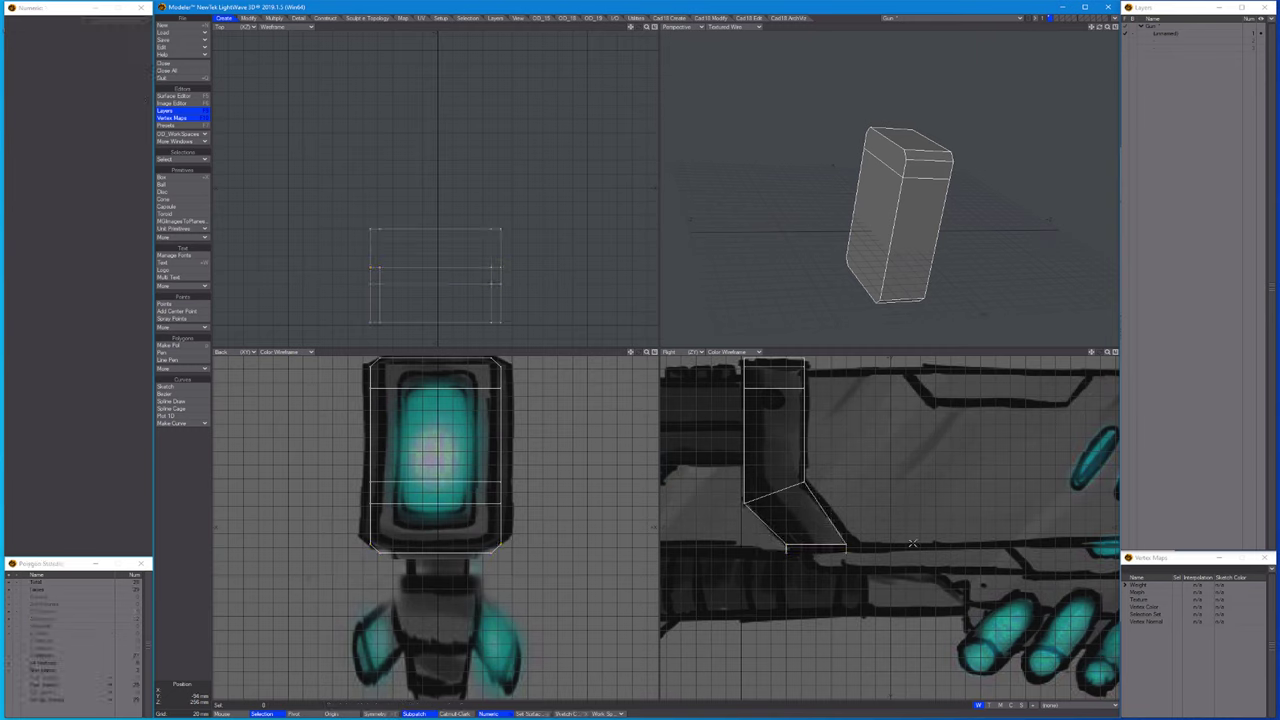
Flatten the rear band's lower end and shift its muzzle-side lower corner towards the muzzle to follow the reference.
key("ctrl+g")
key("h")
key("t")
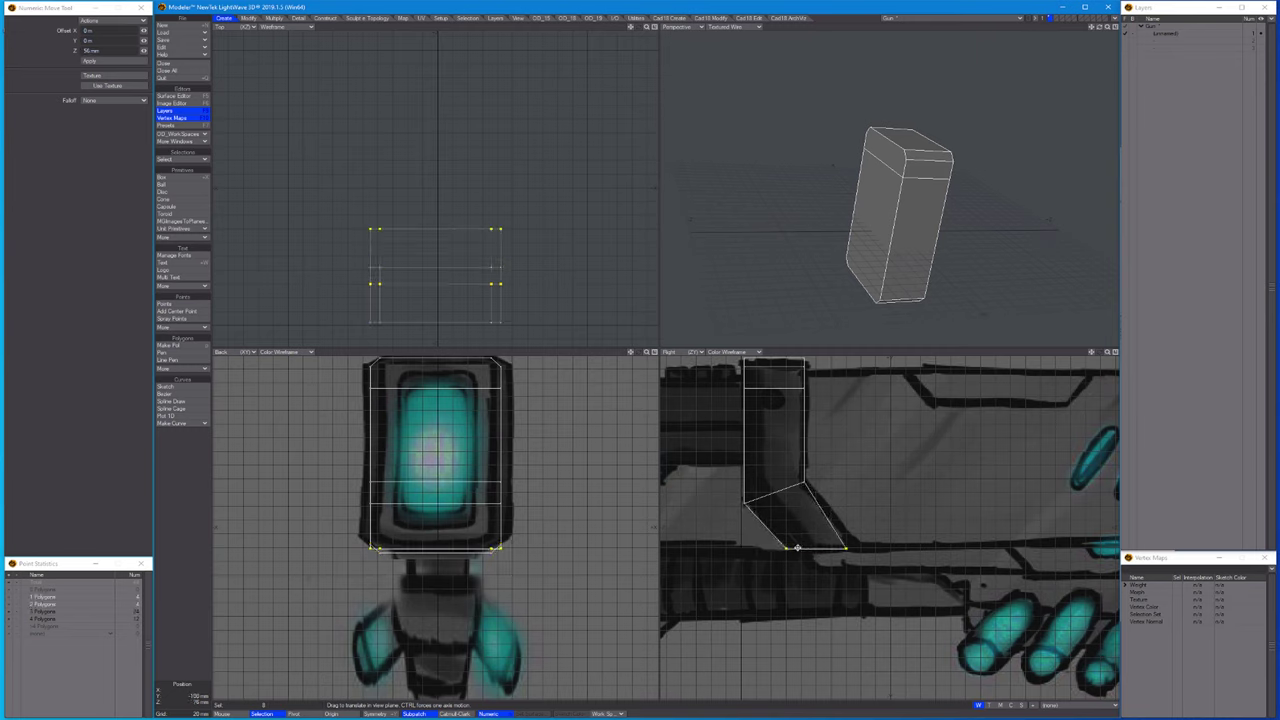
left_click_drag(860, 528, 876, 528)
key("space")
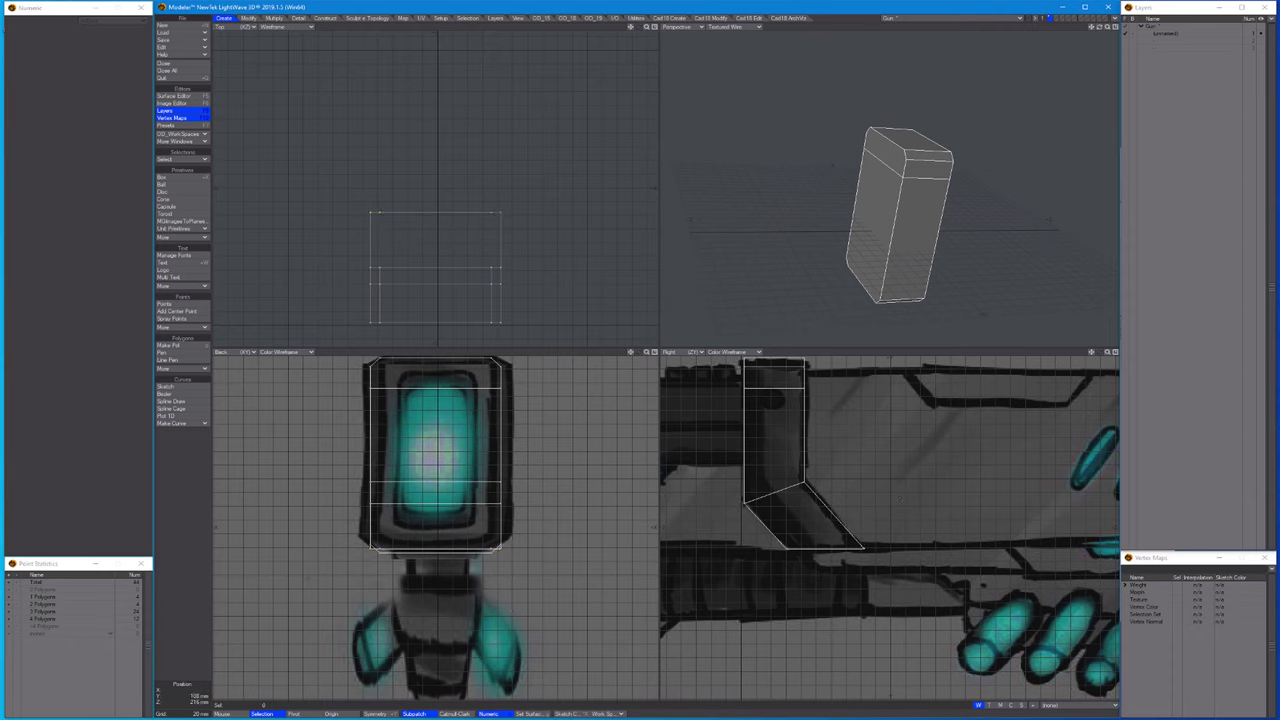
Scale down the rear cap polygon of the dark band behind the muzzle to form a smaller start profile for the body.
key("a")
key("ctrl+h")
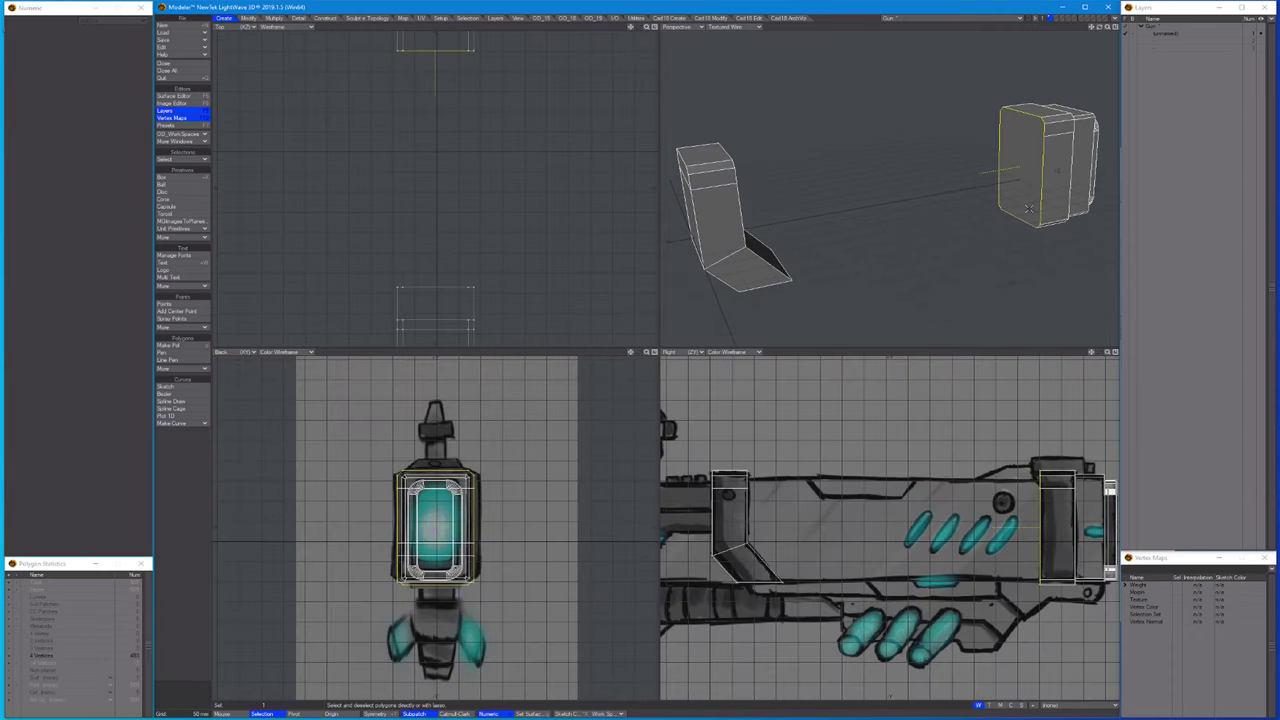
key("shift+h")
left_click_drag(1029, 208, 1012, 208)
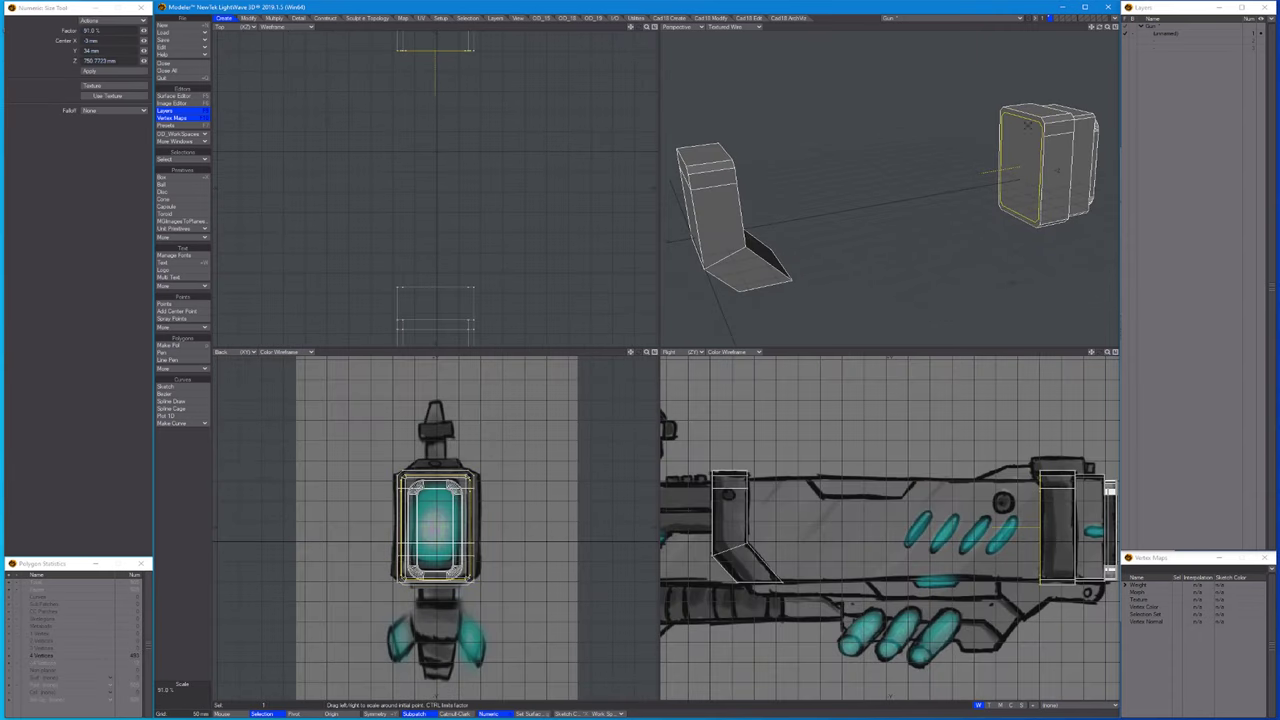
scroll(1020, 497, "up", 2)
left_click_drag(655, 528, 667, 528)
scroll(944, 514, "down", 2)
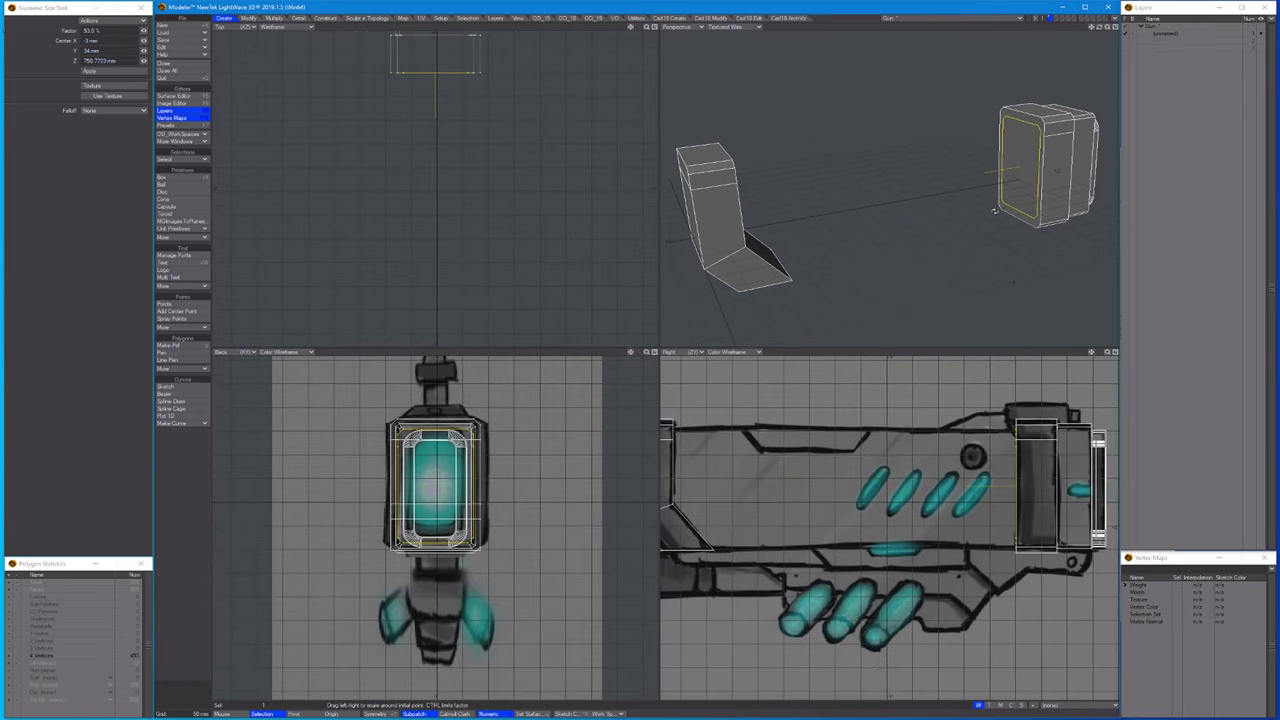
scroll(994, 210, "down", 2)
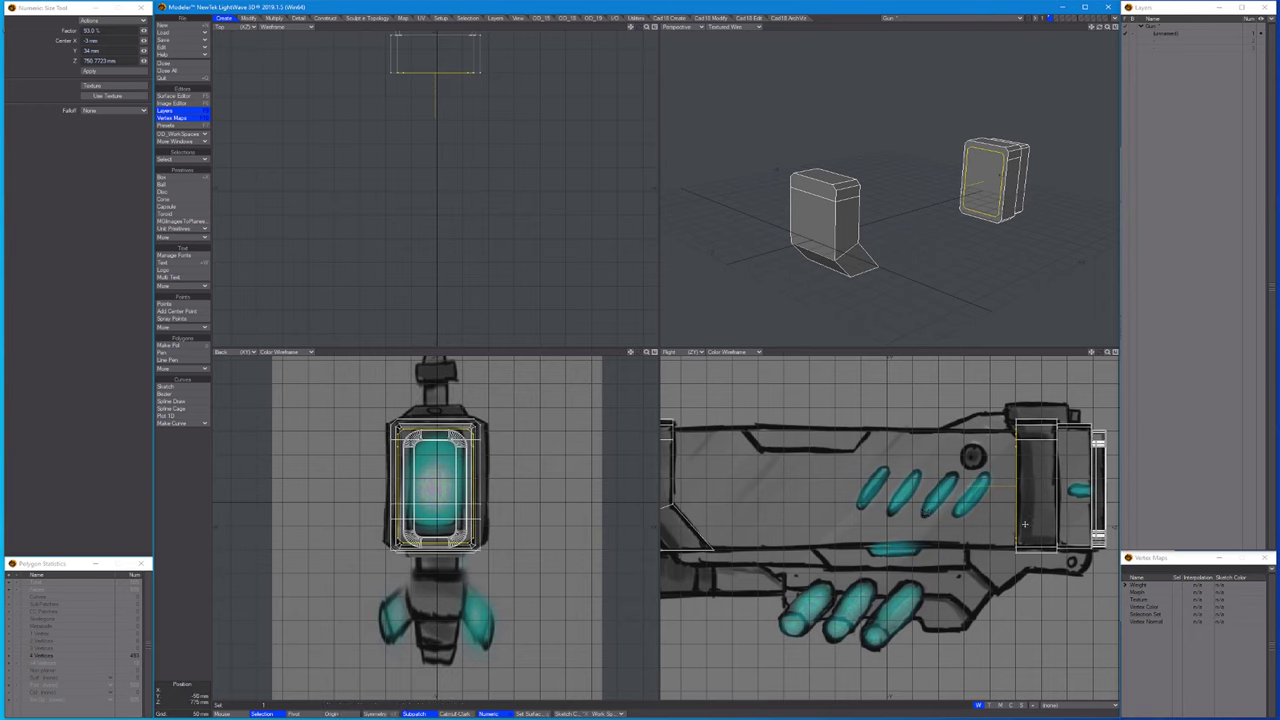
Adjust the lower points of the inset cap to line up with the body's lower edge in the side reference.
left_click_drag(1024, 524, 979, 499, "alt+shift")
key("ctrl+g")
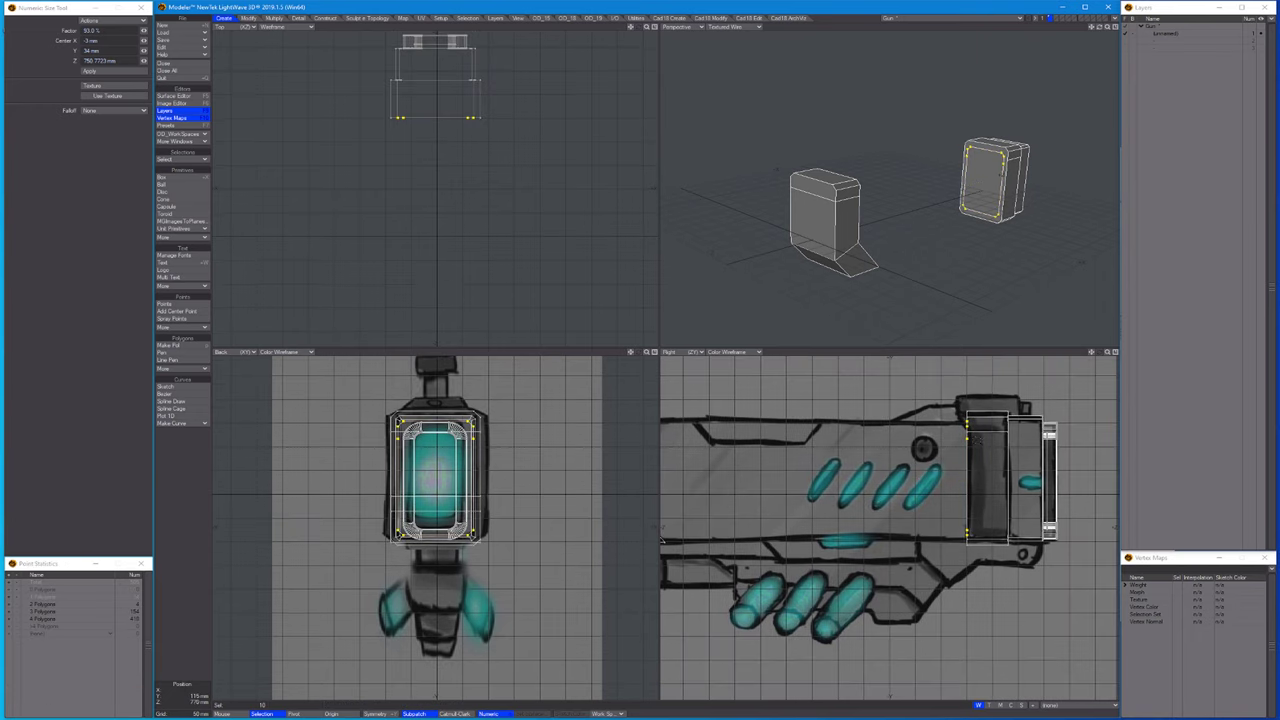
key("t")
scroll(968, 537, "up", 3)
scroll(968, 537, "down", 3)
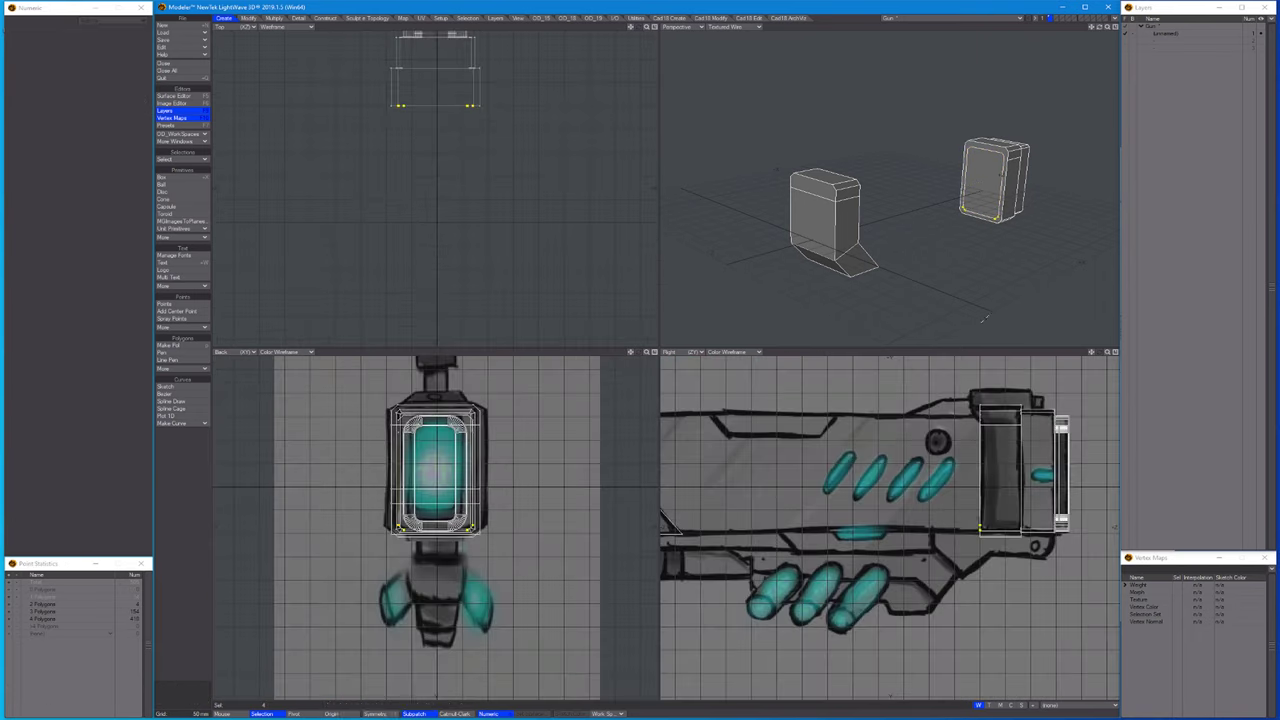
Extrude the inset cap backwards along the gun until it reaches the angled rear band.
key("ctrl+h")
key("shift+e")
left_click_drag(948, 457, 1027, 457)
scroll(1027, 457, "up", 2)
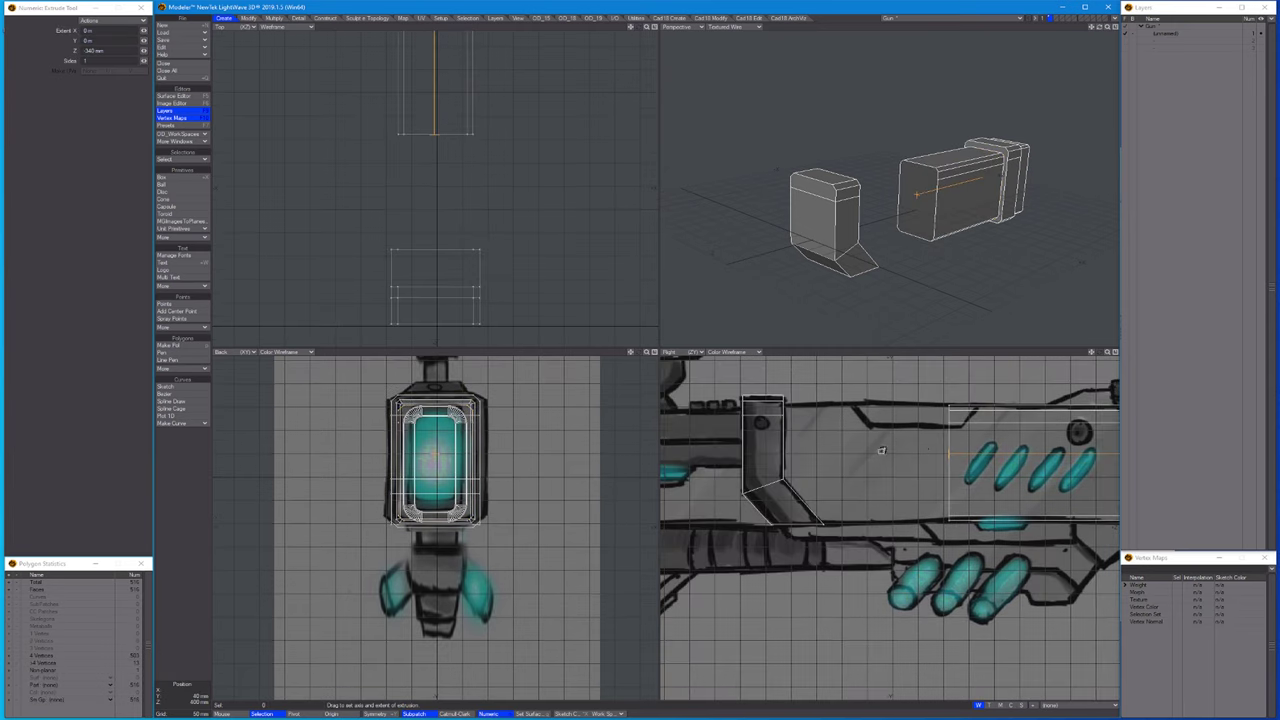
left_click_drag(940, 453, 851, 443)
left_click_drag(835, 442, 780, 443)
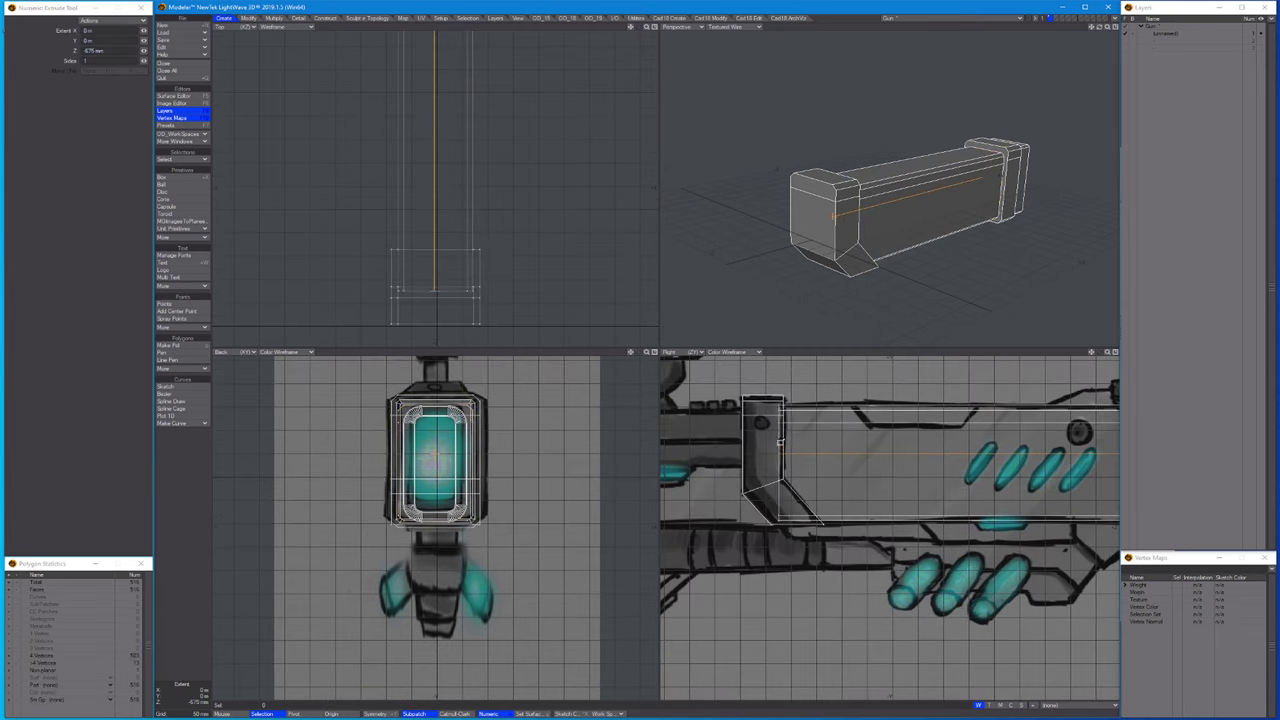
Snap the rear end points of the extruded body onto the muzzle-side face plane of the rear band.
key("t")
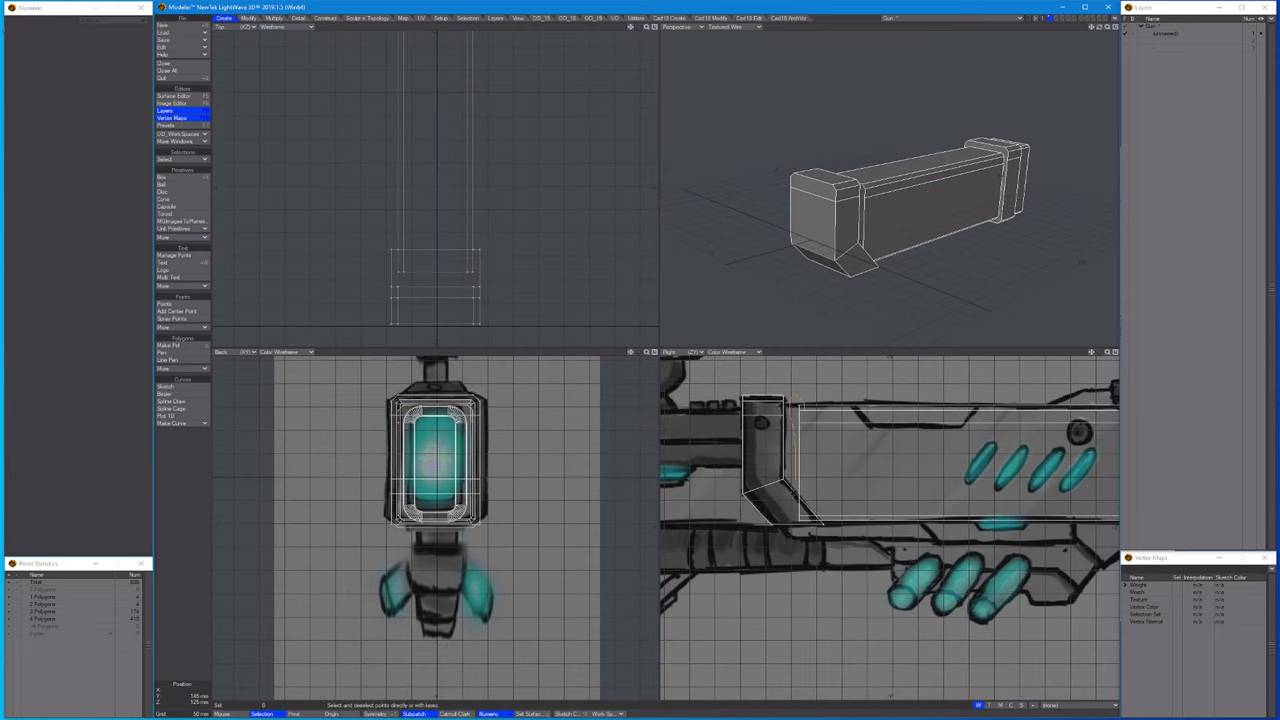
key("ctrl+g")
key("shift+a")
key("space")
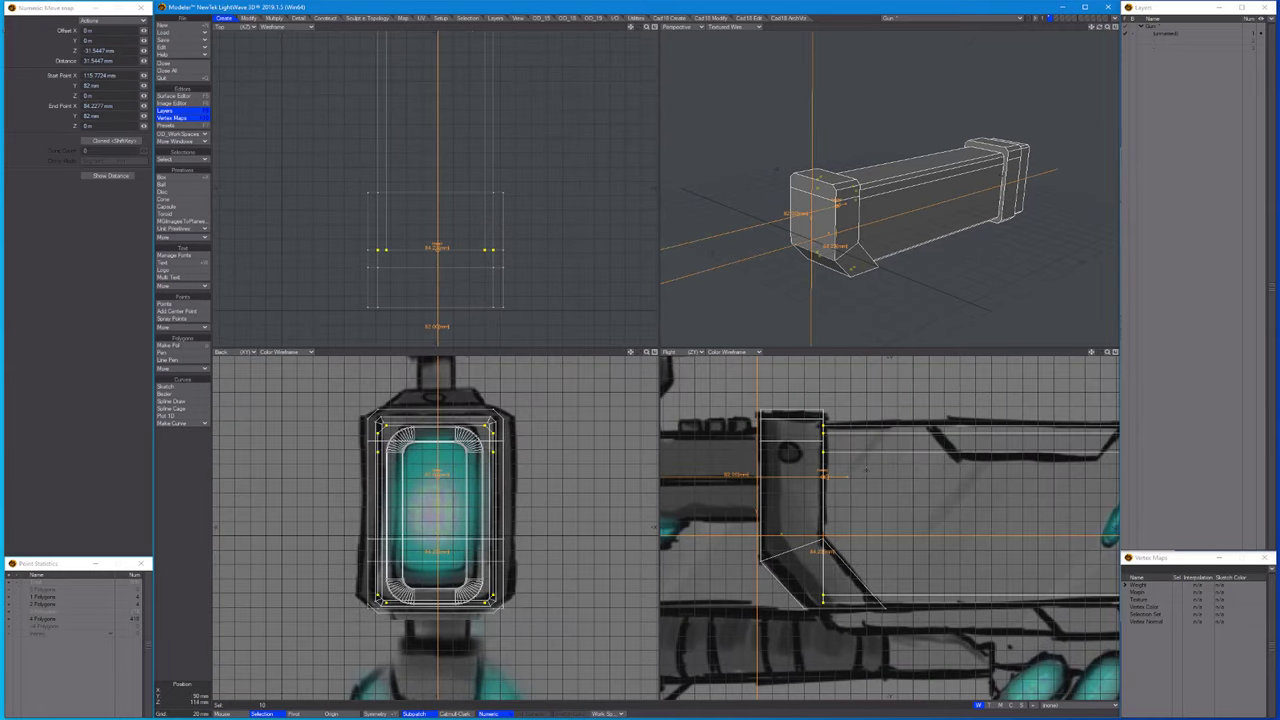
Slice the body vertically with the Knife tool at two places, one near each end of the upper recess.
key("a")
key("shift+b")
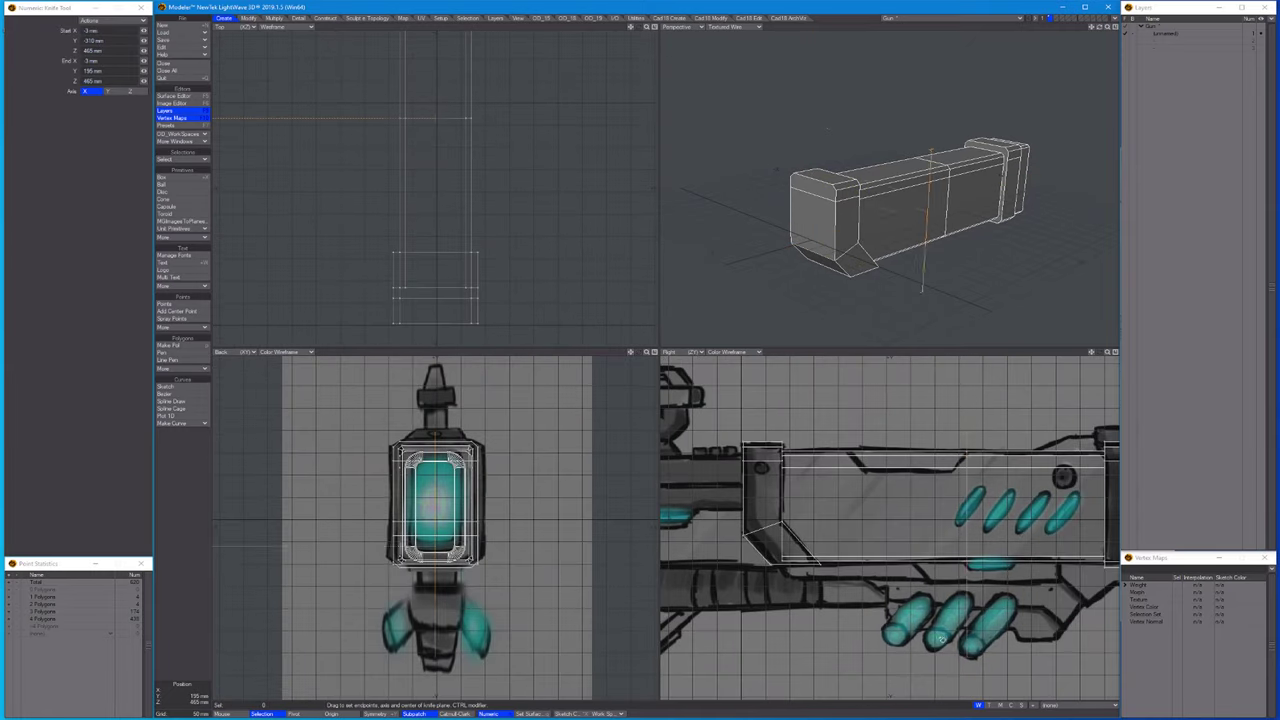
key("space")
key("shift+a")
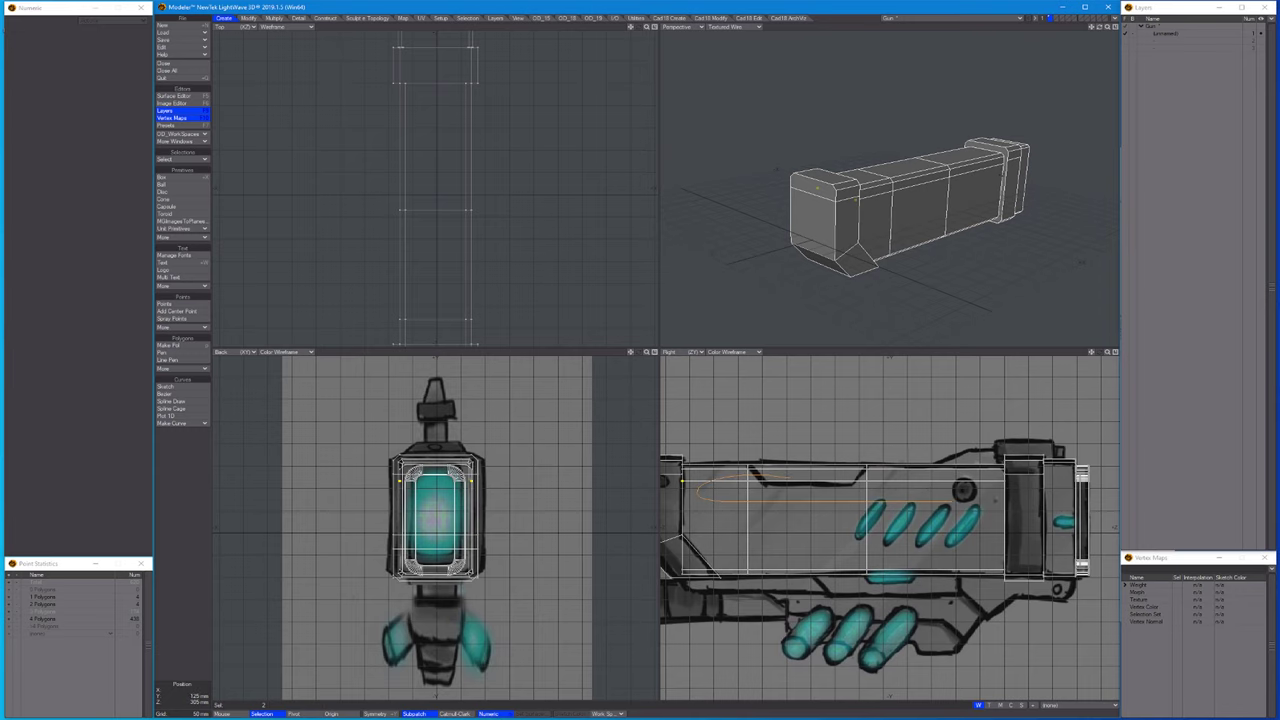
Lower the body's upper side edges to the recess depth and pull the slices' lower points together to match the recess's slanted ends.
key("ctrl+h")
scroll(857, 458, "up", 3)
scroll(857, 458, "down", 3)
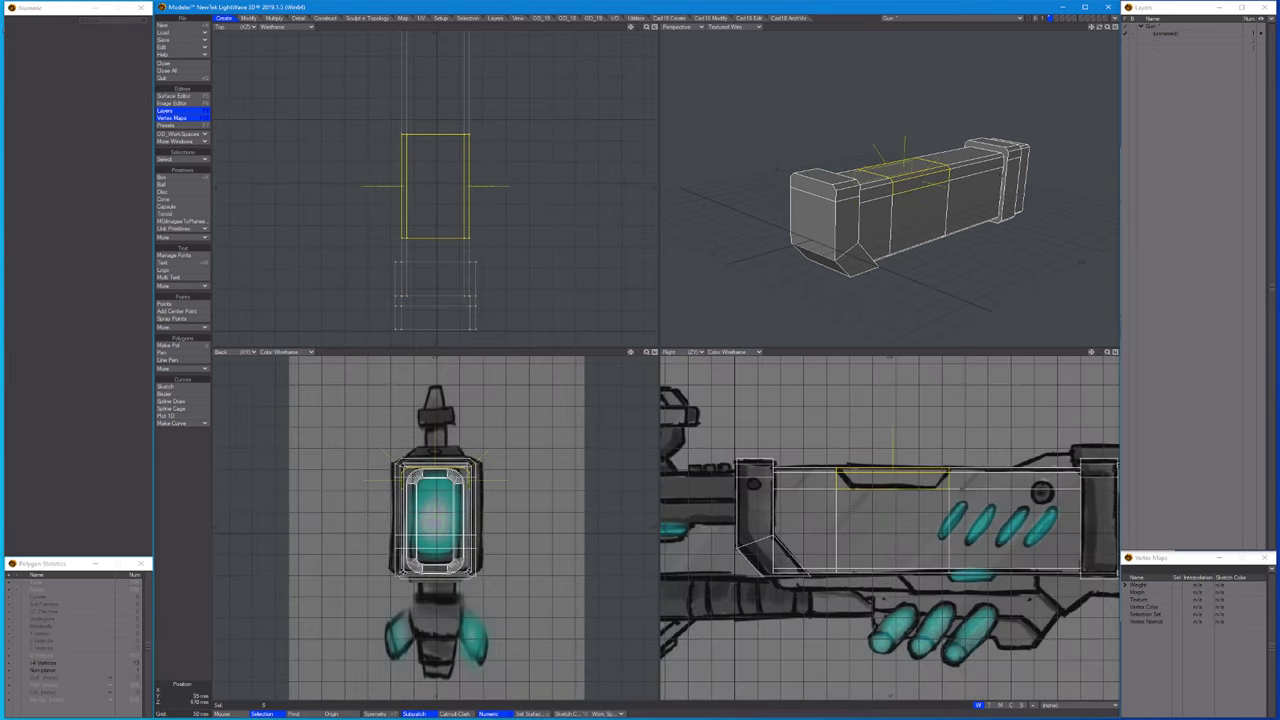
key("ctrl+g")
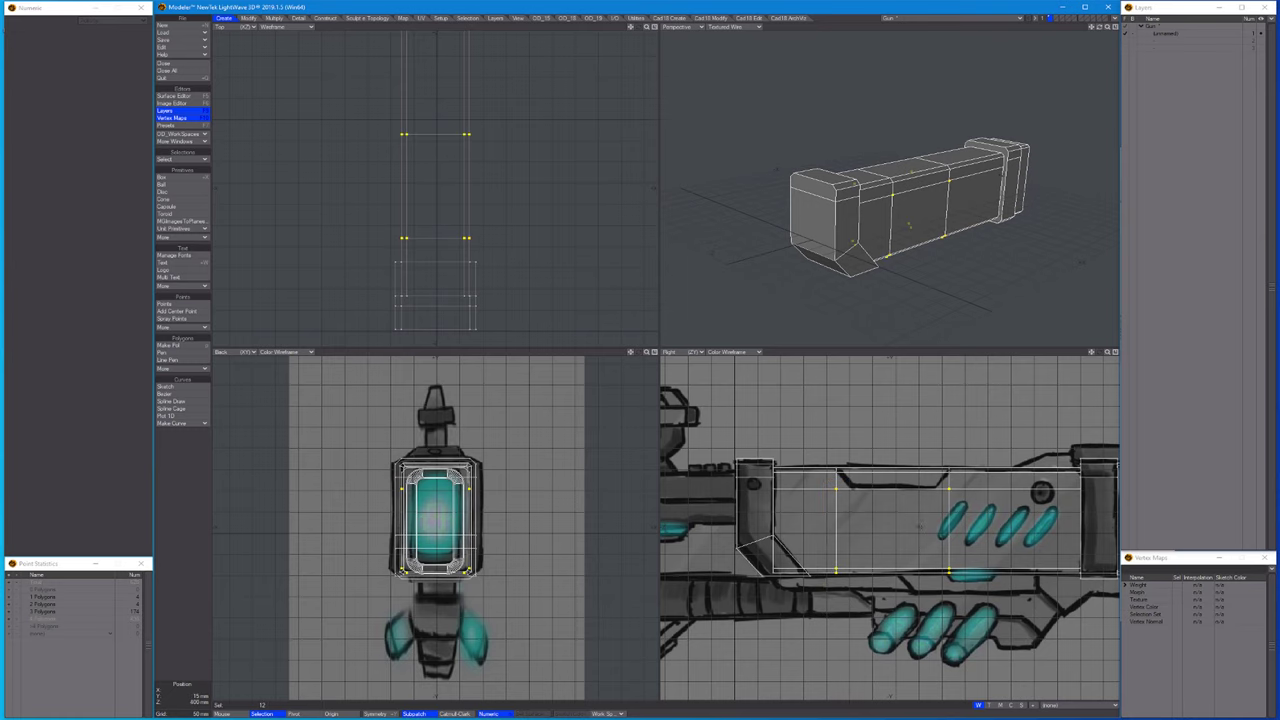
key("h")
key("space")
key("/")
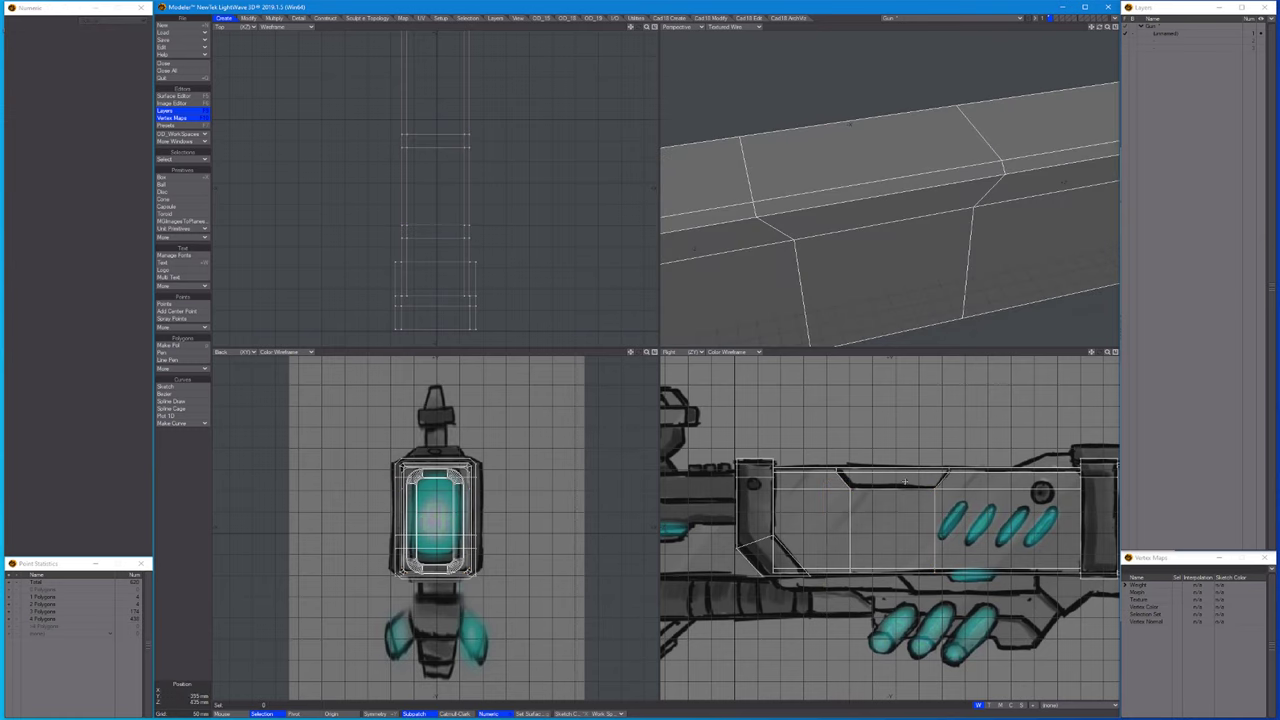
Delete the top and chamfer polygons between the two slices to open the recess along the body's upper side.
scroll(991, 473, "up", 3)
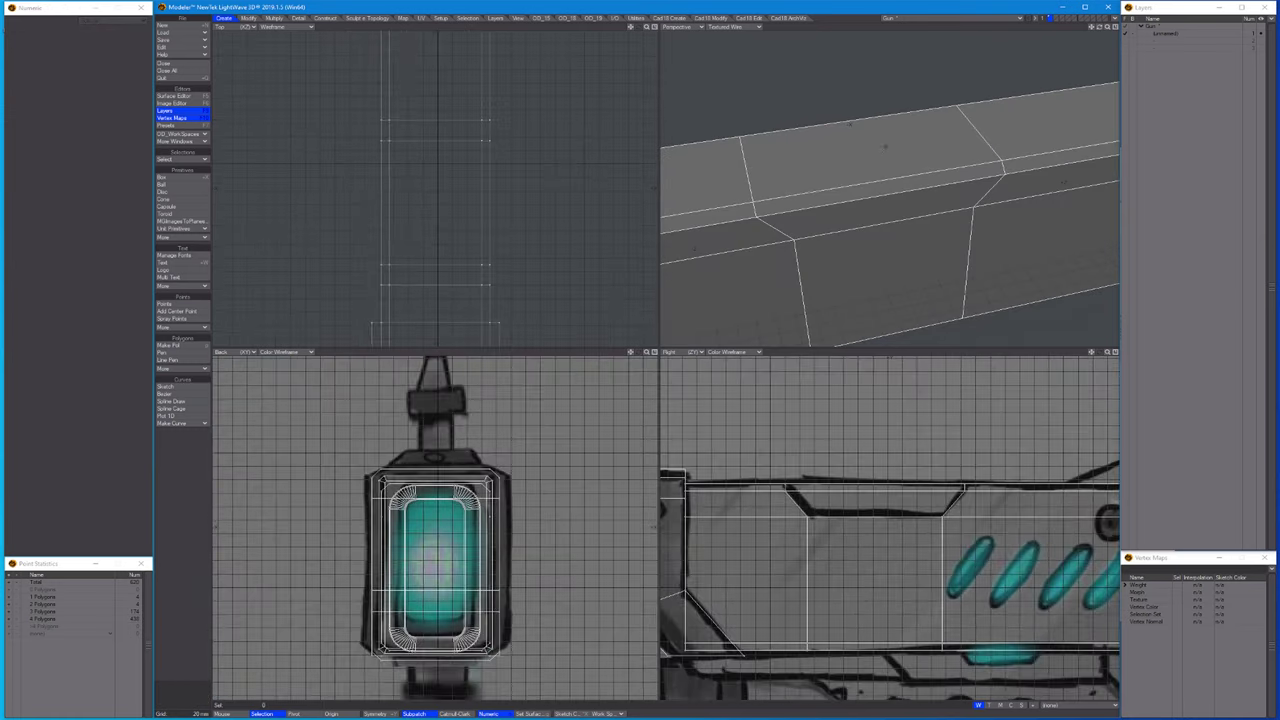
left_click(909, 198)
key("h")
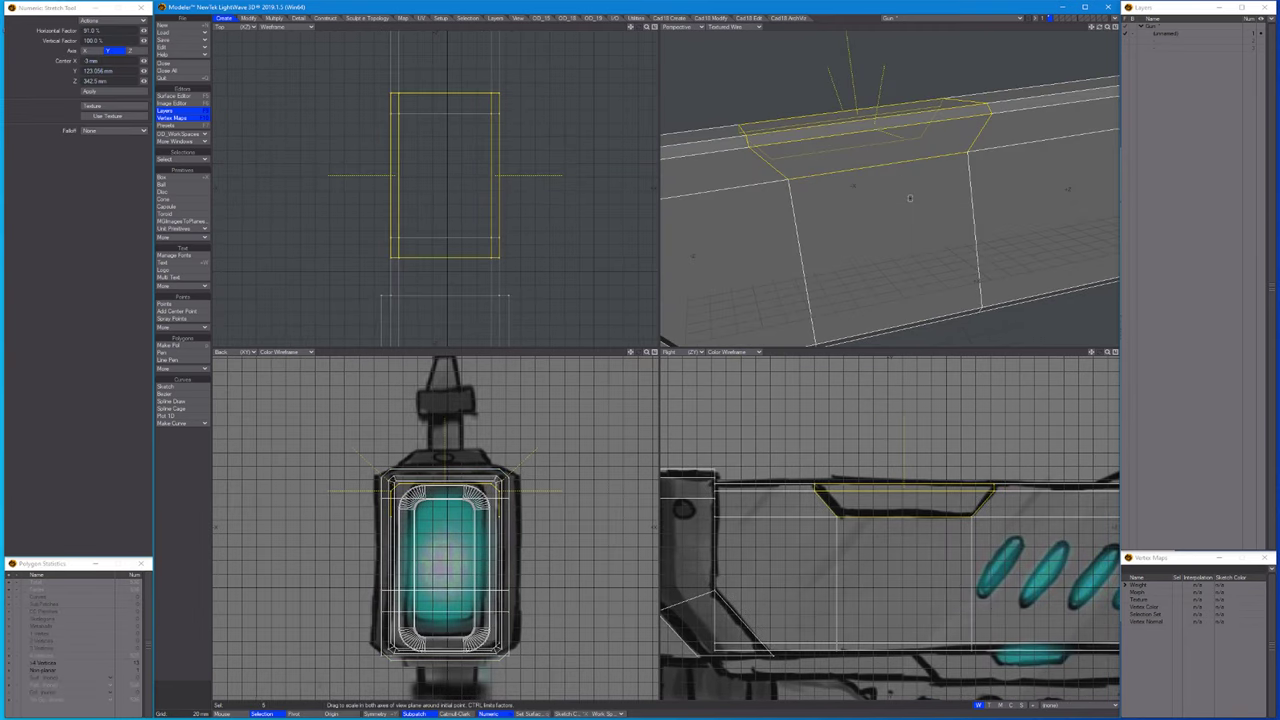
key("/")
left_click_drag(909, 198, 830, 212, "alt")
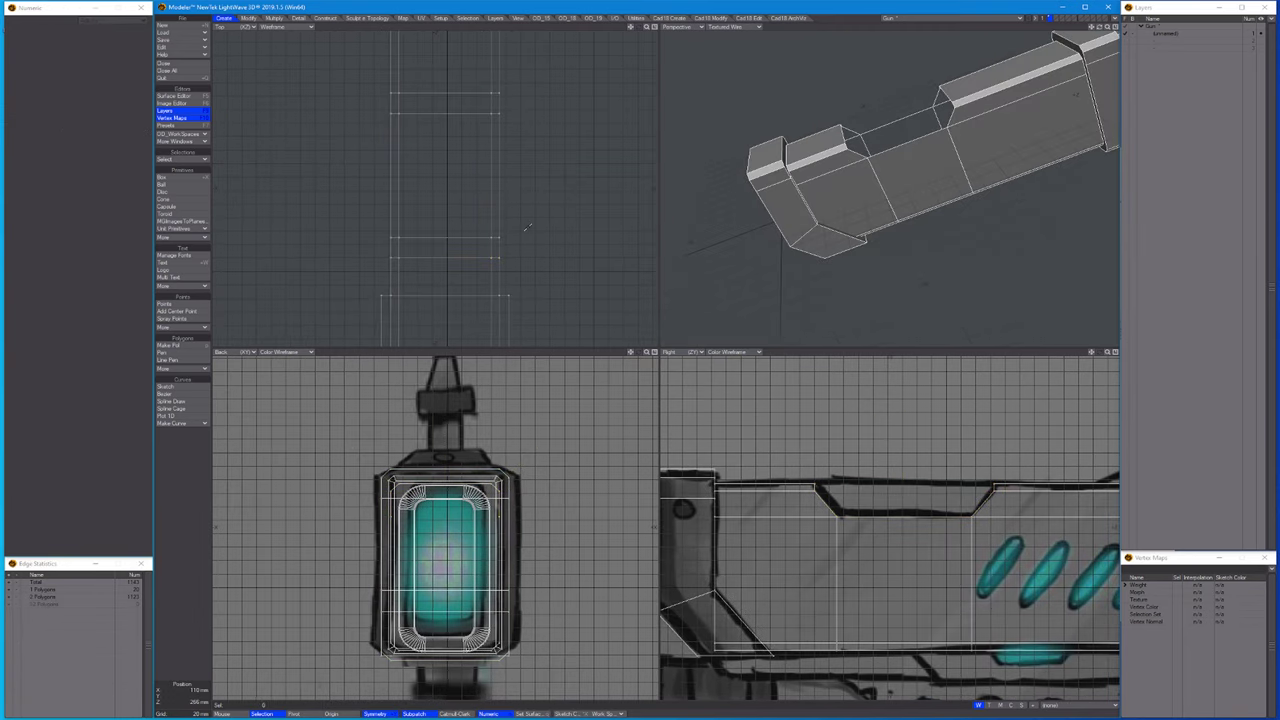
Slice the whole model lengthwise down its middle with the Knife tool and delete one half.
key("shift+k")
scroll(490, 530, "down", 2)
key("space")
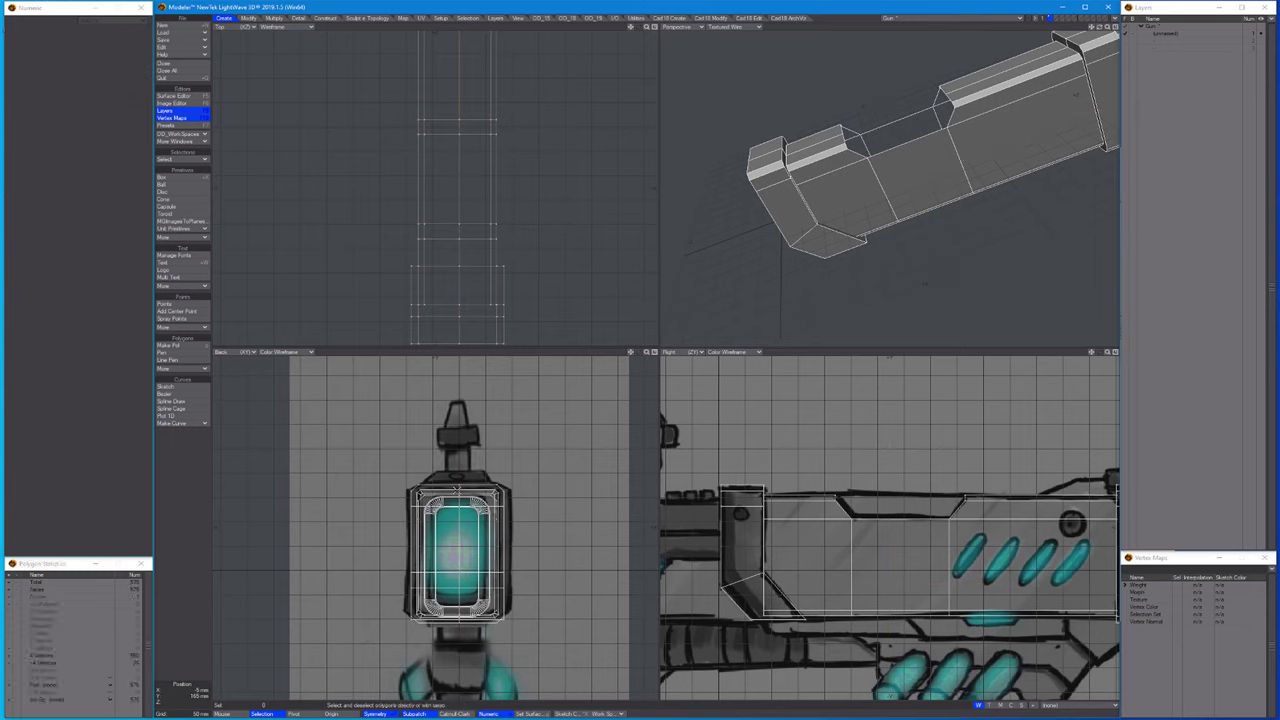
key("ctrl+g")
right_click_drag(533, 430, 470, 640)
key("Delete")
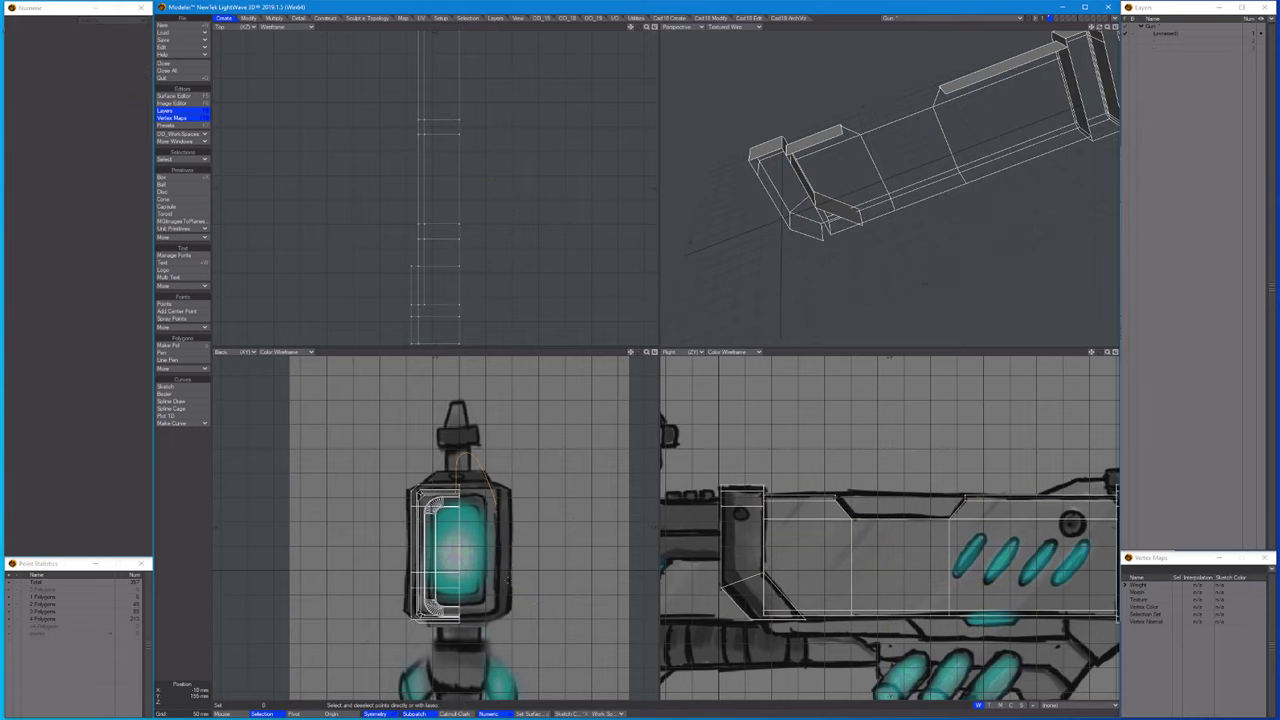
Align the points along the lengthwise cut on the centre plane with Set Value.
key("v")
left_click(736, 259)
key("a")
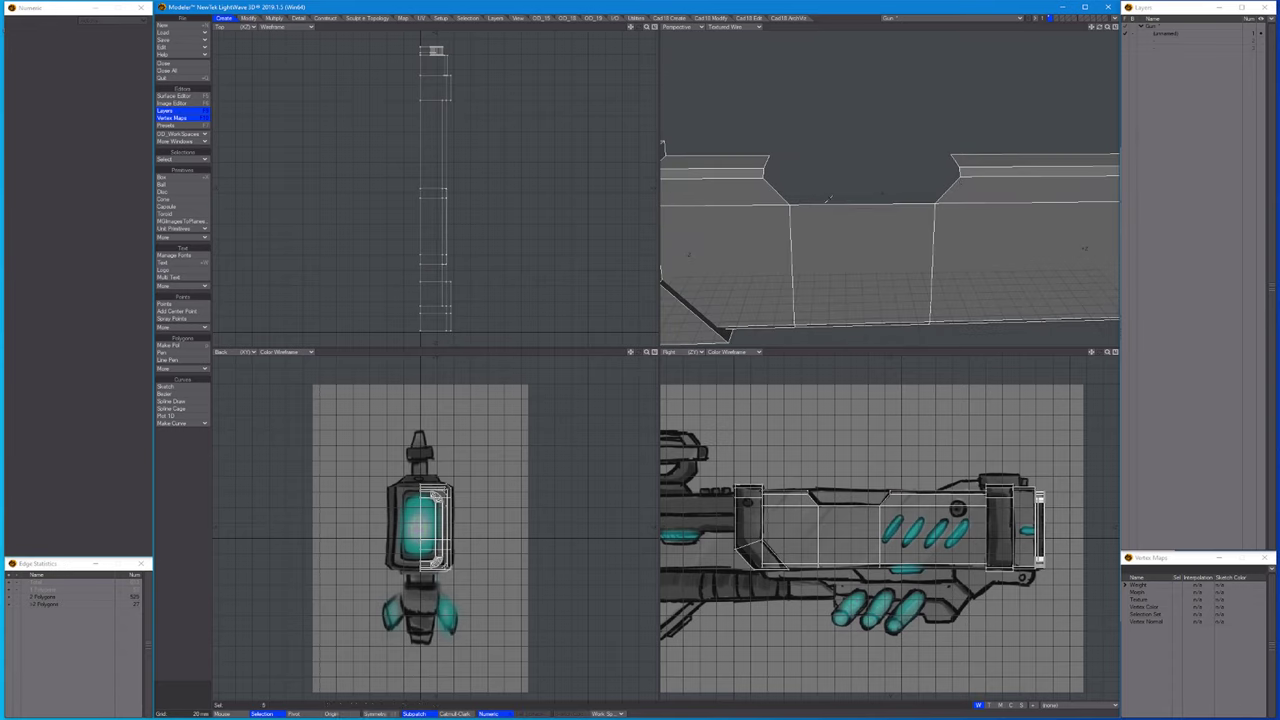
Close the recess's floor and slanted ends by extending its open edges to the centre plane, and merge coincident points.
key("v")
left_click(733, 259)
left_click_drag(860, 230, 936, 160, "alt")
key("m")
key("Return")
key("space")
Bevel the faces of the front and rear dark bands that meet the body.
left_click_drag(924, 228, 760, 140, "alt")
left_click(762, 197)
key("space")
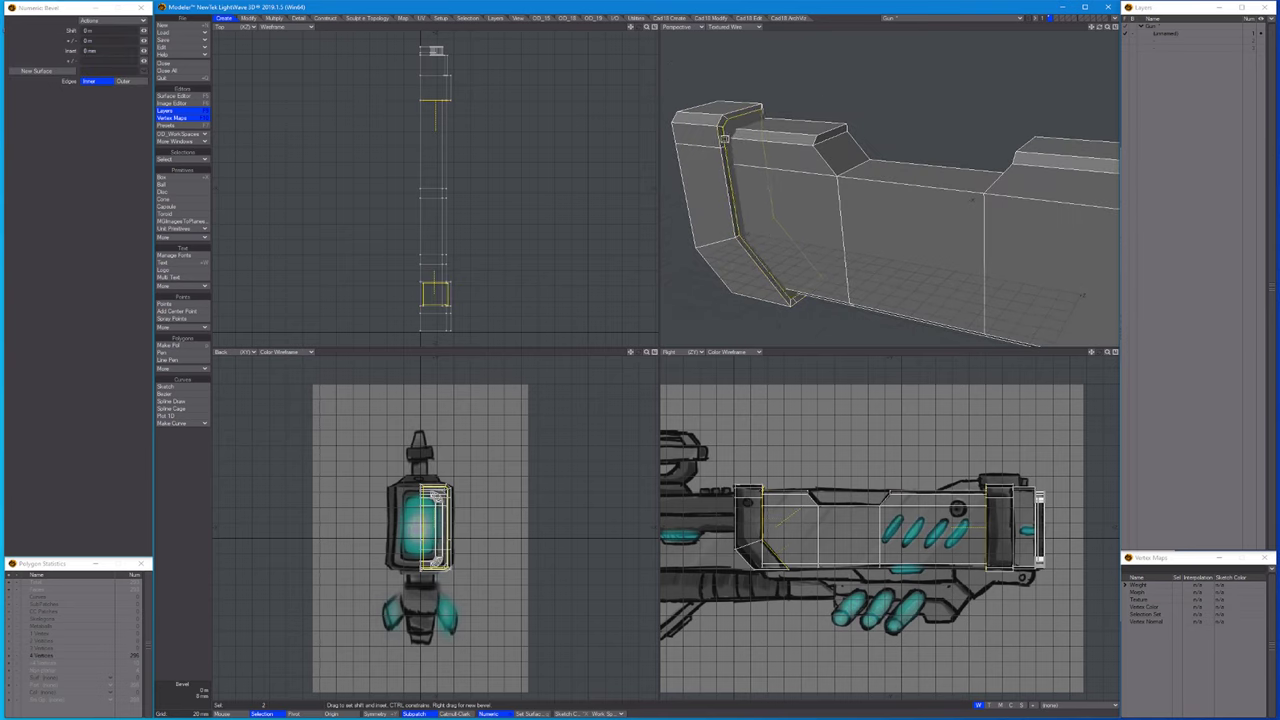
Flatten the upper muzzle-side rim points of the rear band and snap them onto the body's rear end plane.
key("shift+a")
key("comma")
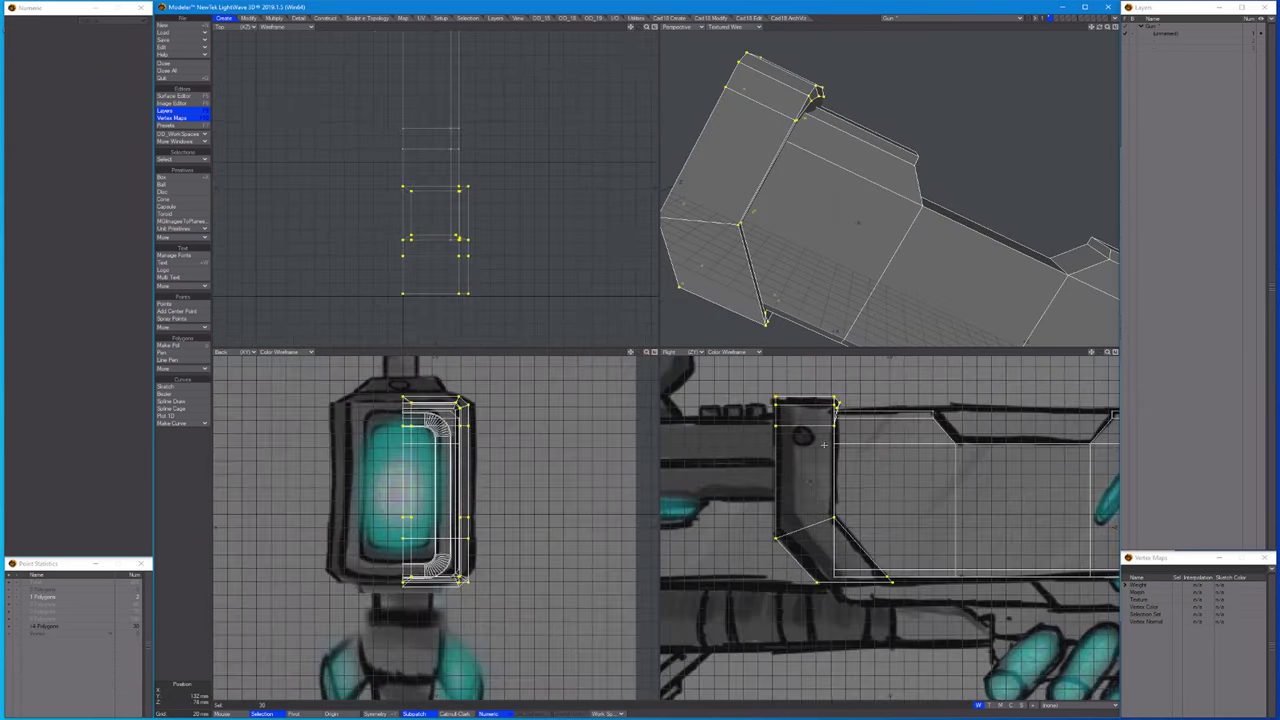
key("period")
key("h")
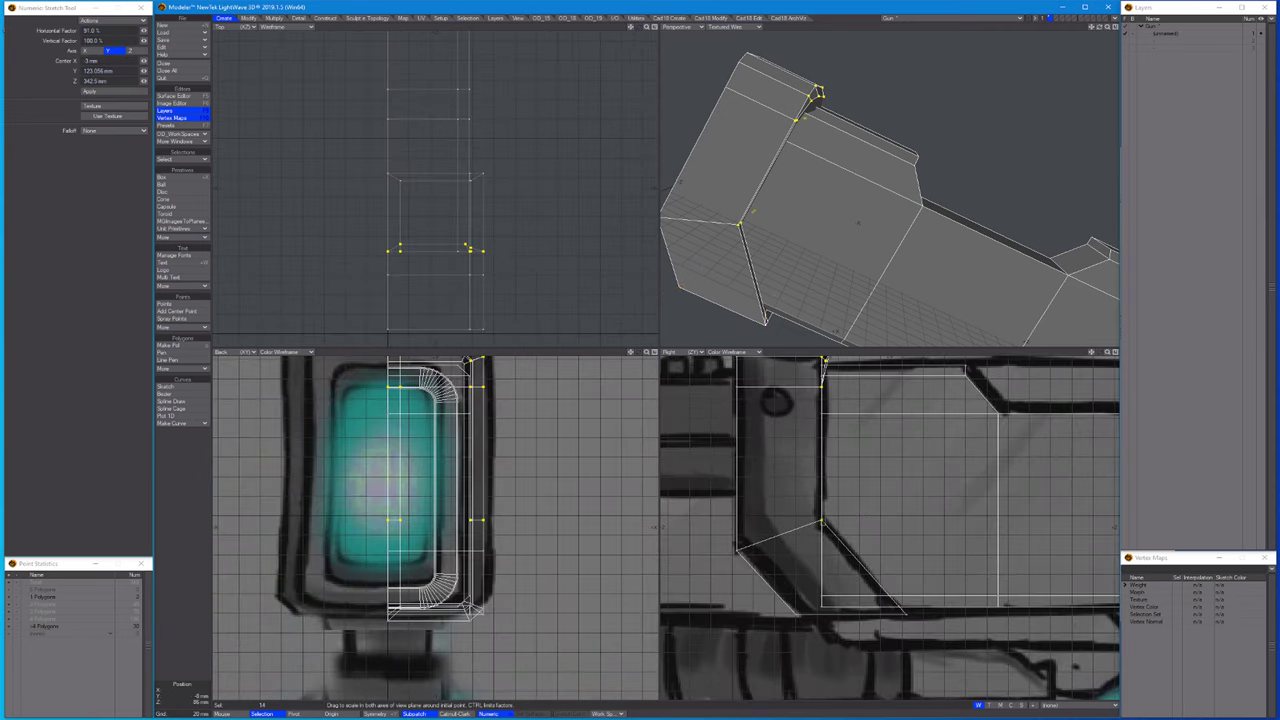
left_click_drag(824, 521, 902, 472)
key("period")
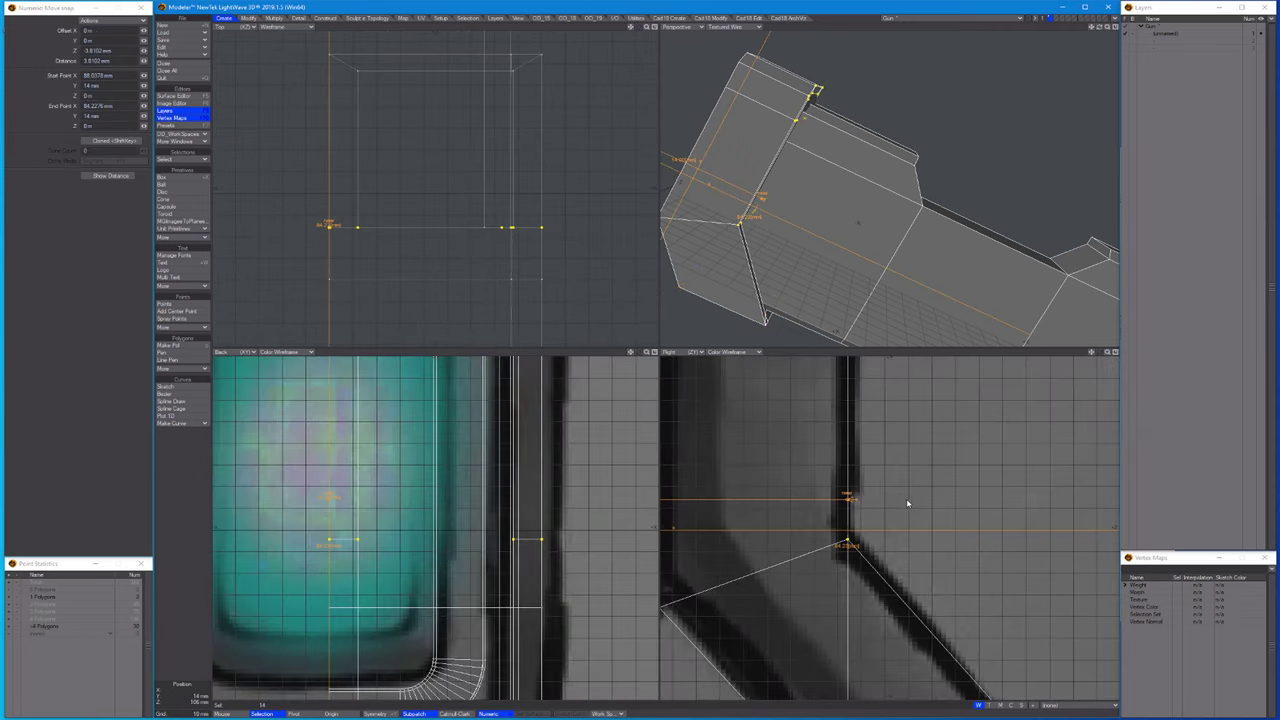
key("space")
Select the body's polygons and slice them horizontally with the Knife tool at the height of the rear band's bend.
key("a")
key("period")
key("period")
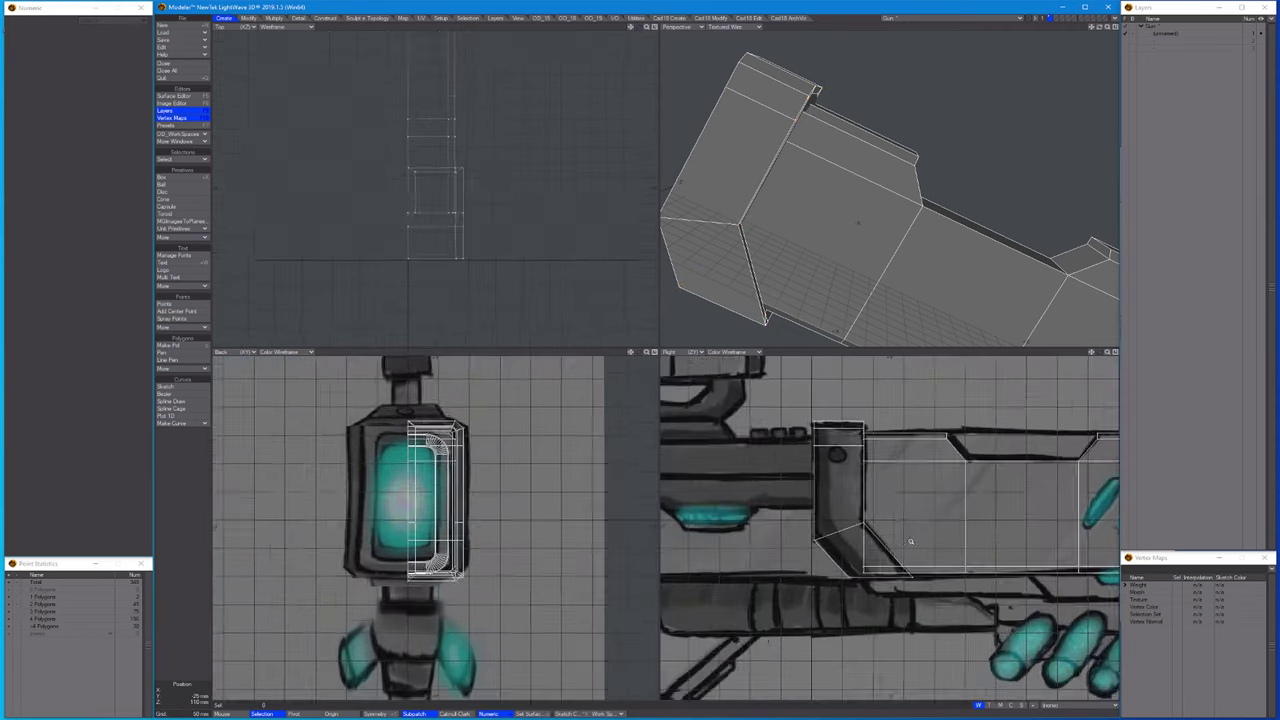
key("ctrl+j")
key("period")
key("shift+k")
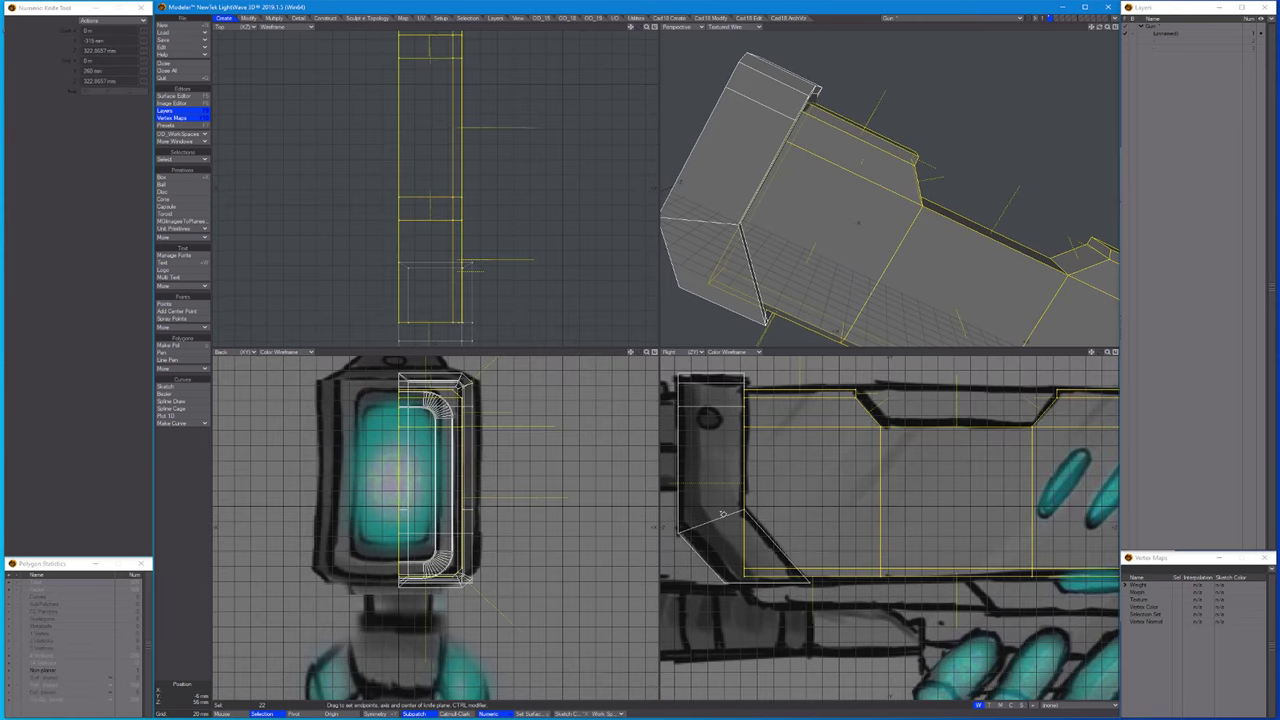
key("comma")
key("comma")
key("space")
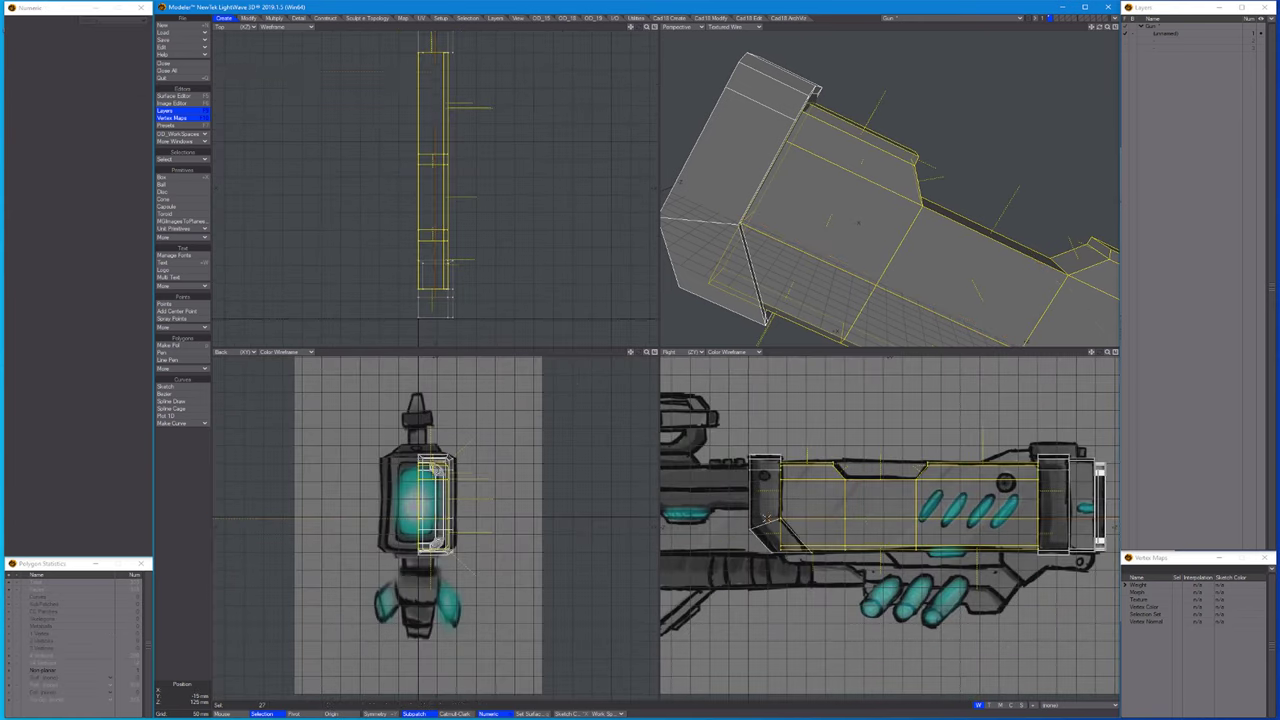
Line up the points of the body's new horizontal edge with the bend point of the rear band.
key("period")
key("period")
key("period")
key("ctrl+g")
key("a")
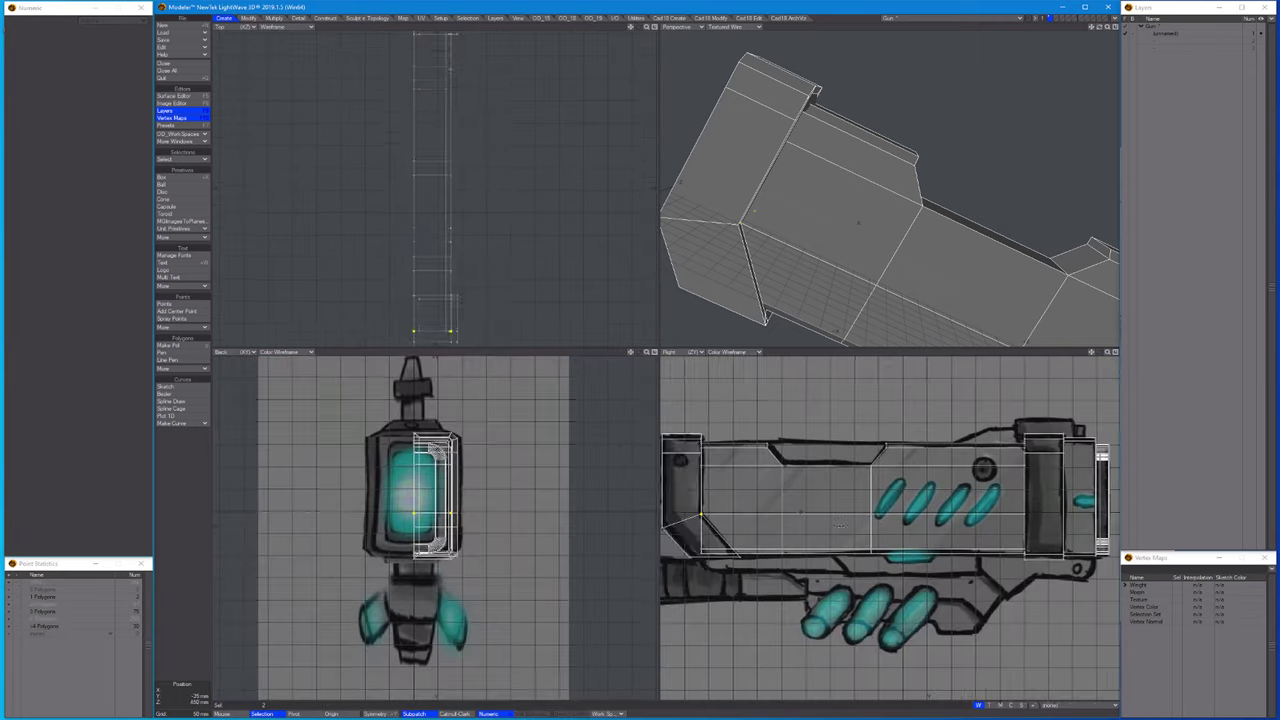
key("period")
key("period")
key("period")
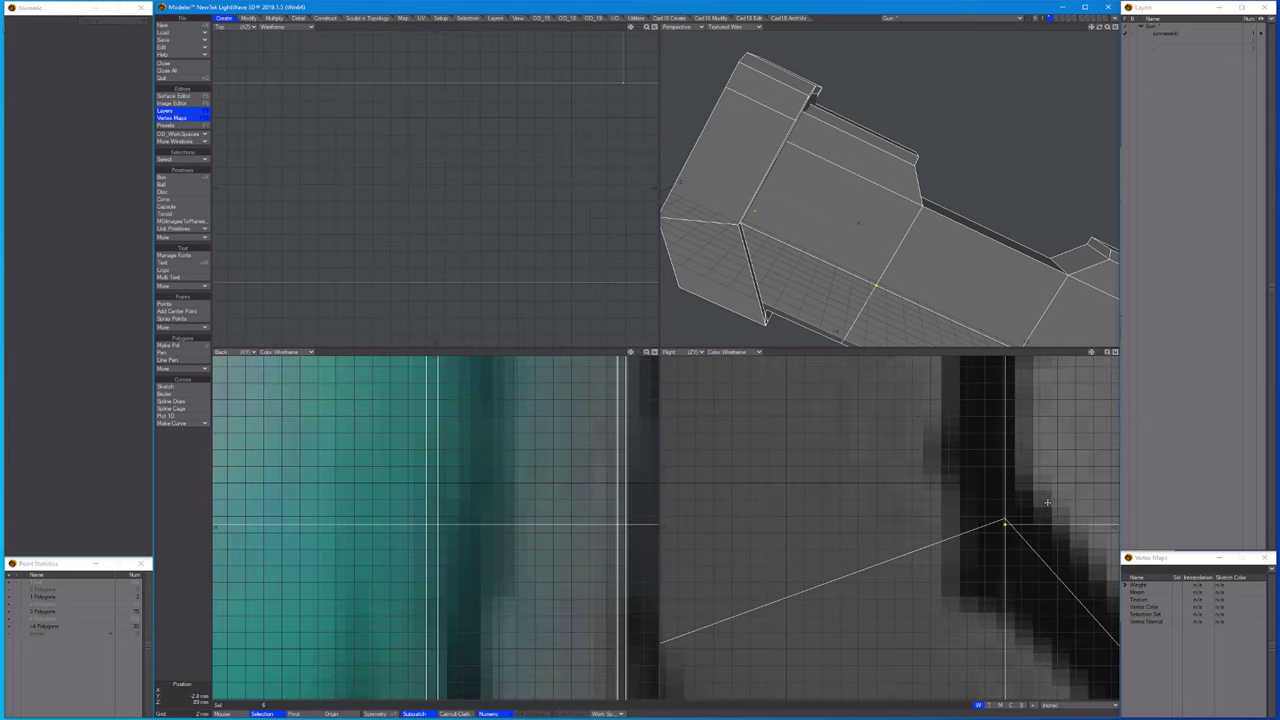
key("comma")
key("comma")
key("comma")
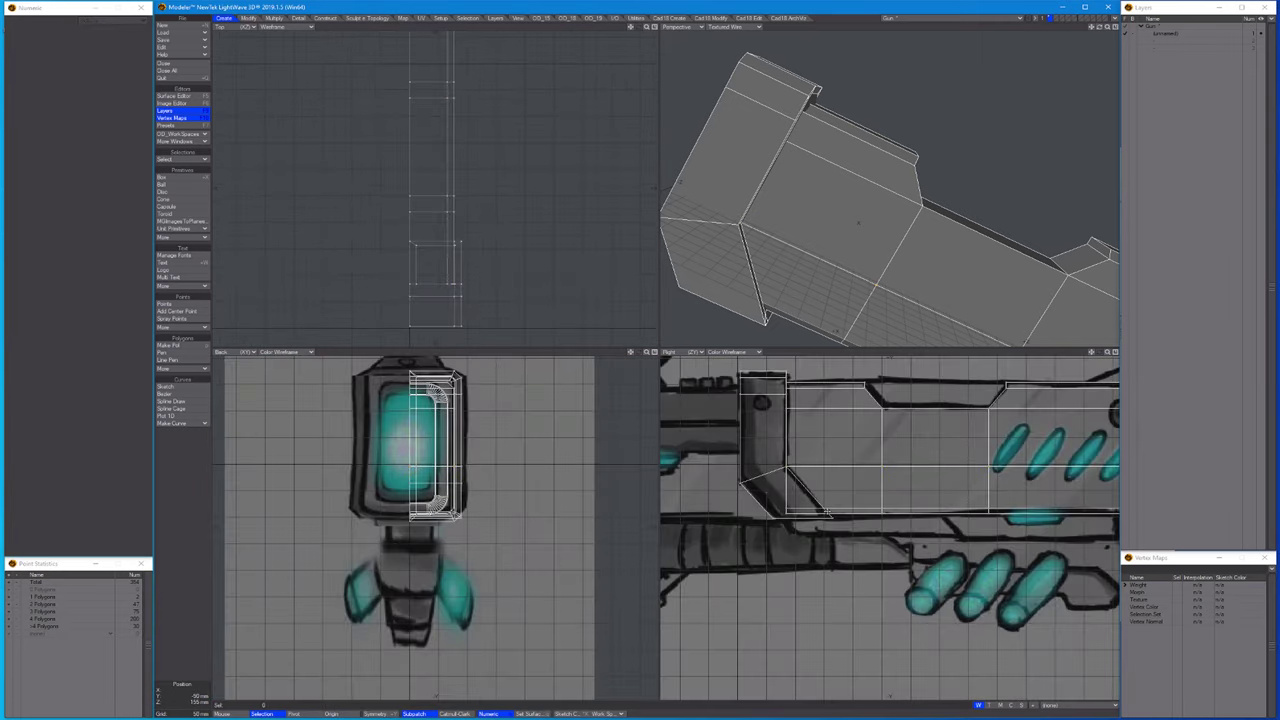
Move the body's lower rear points towards the muzzle to meet the slanted edge of the rear band.
key("period")
key("period")
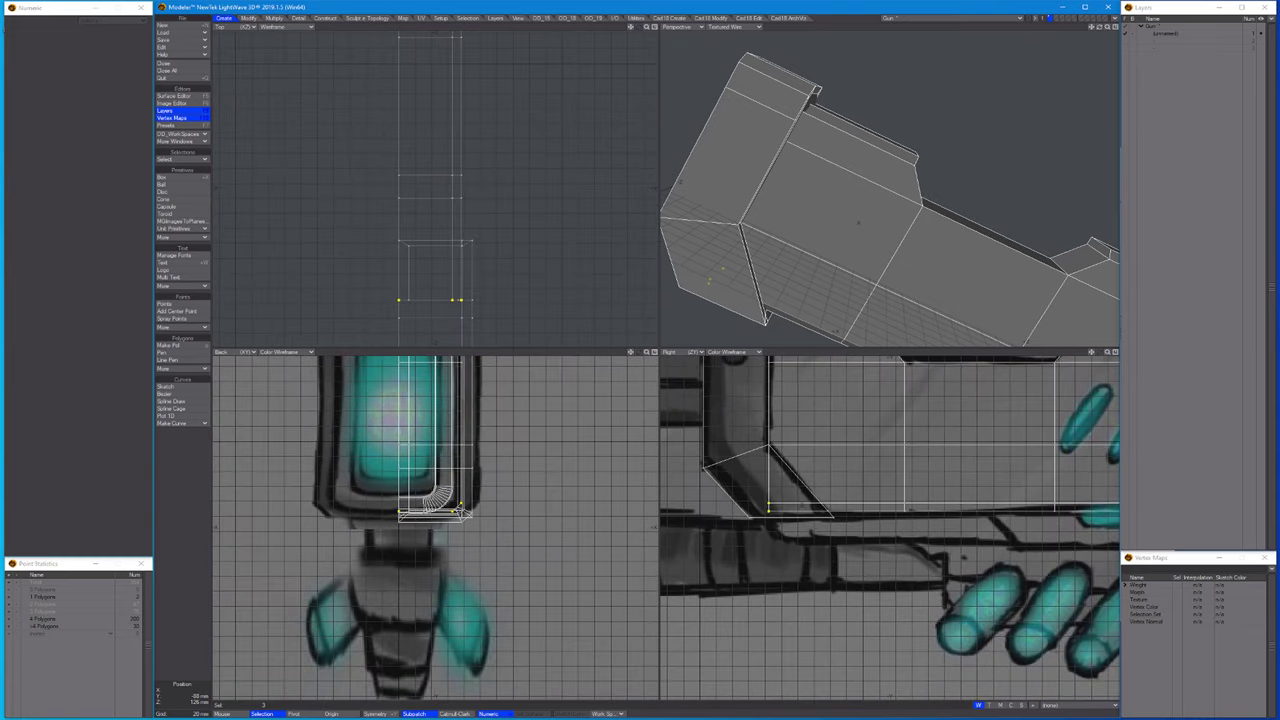
key("t")
key("period")
key("period")
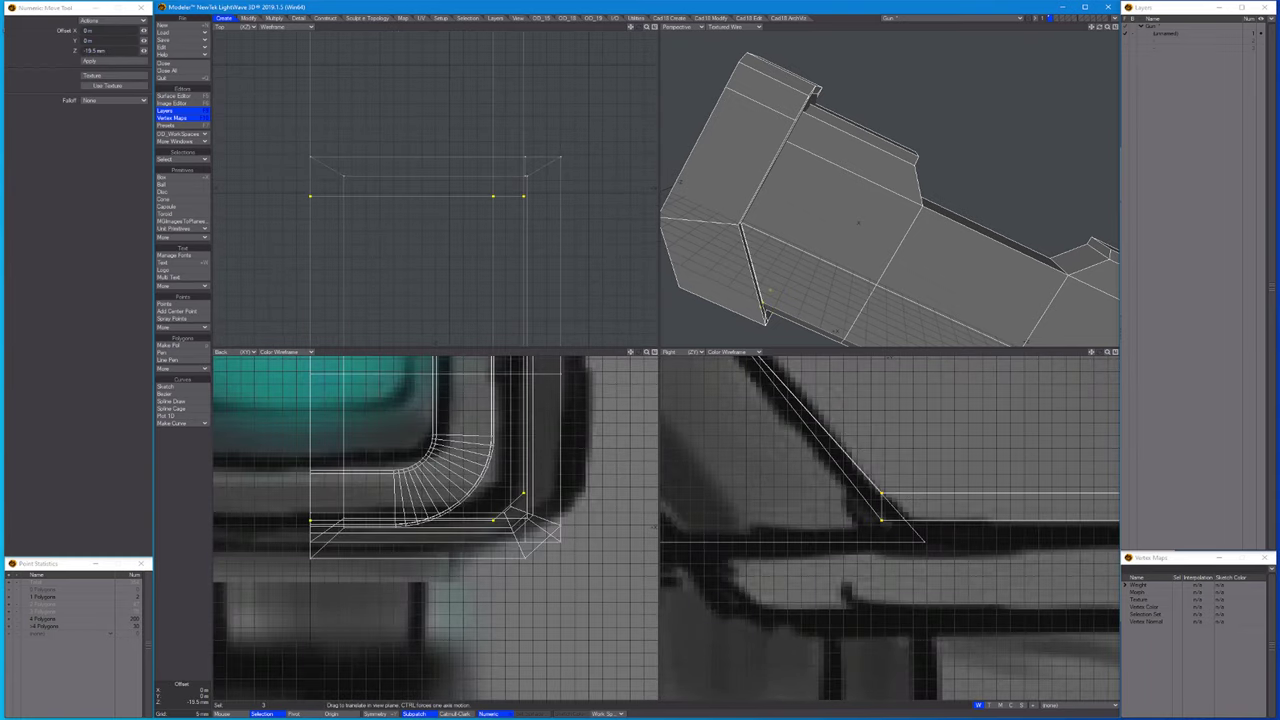
Fine-align the body's lower rear points exactly with the slanted edge of the rear band.
key("period")
key("period")
key("period")
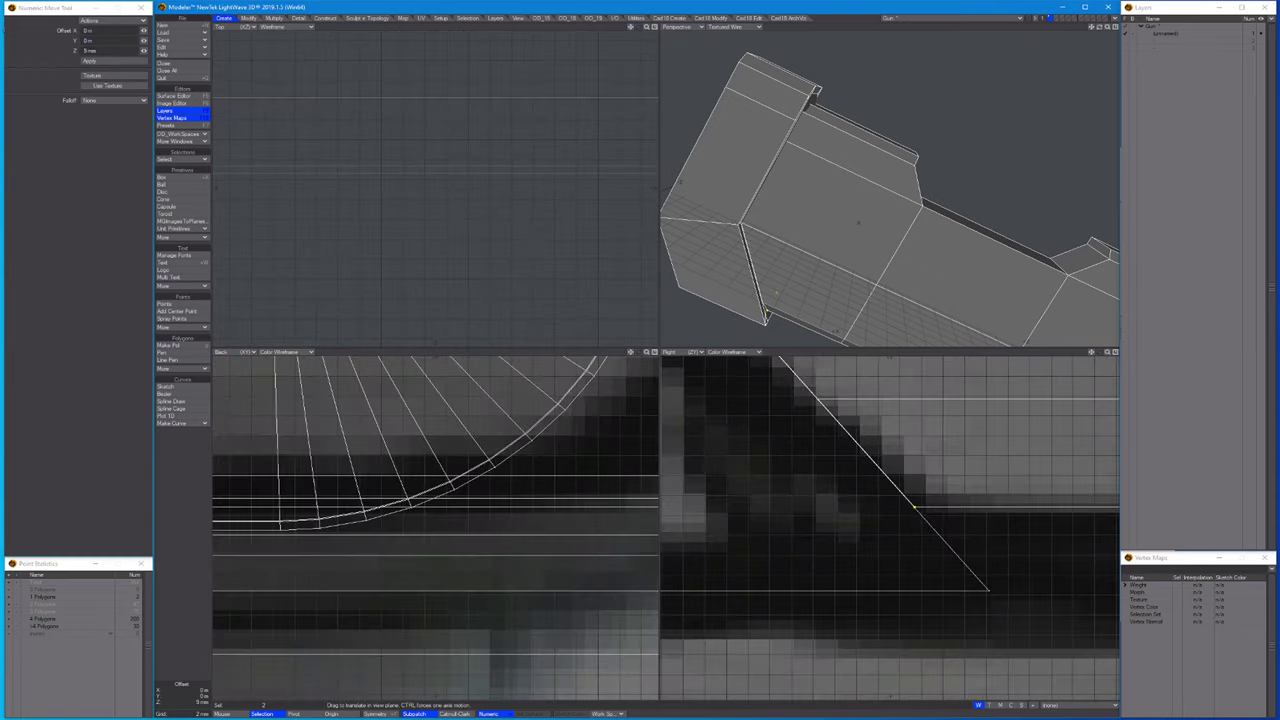
key("comma")
key("comma")
key("comma")
key("comma")
key("space")
key("space")
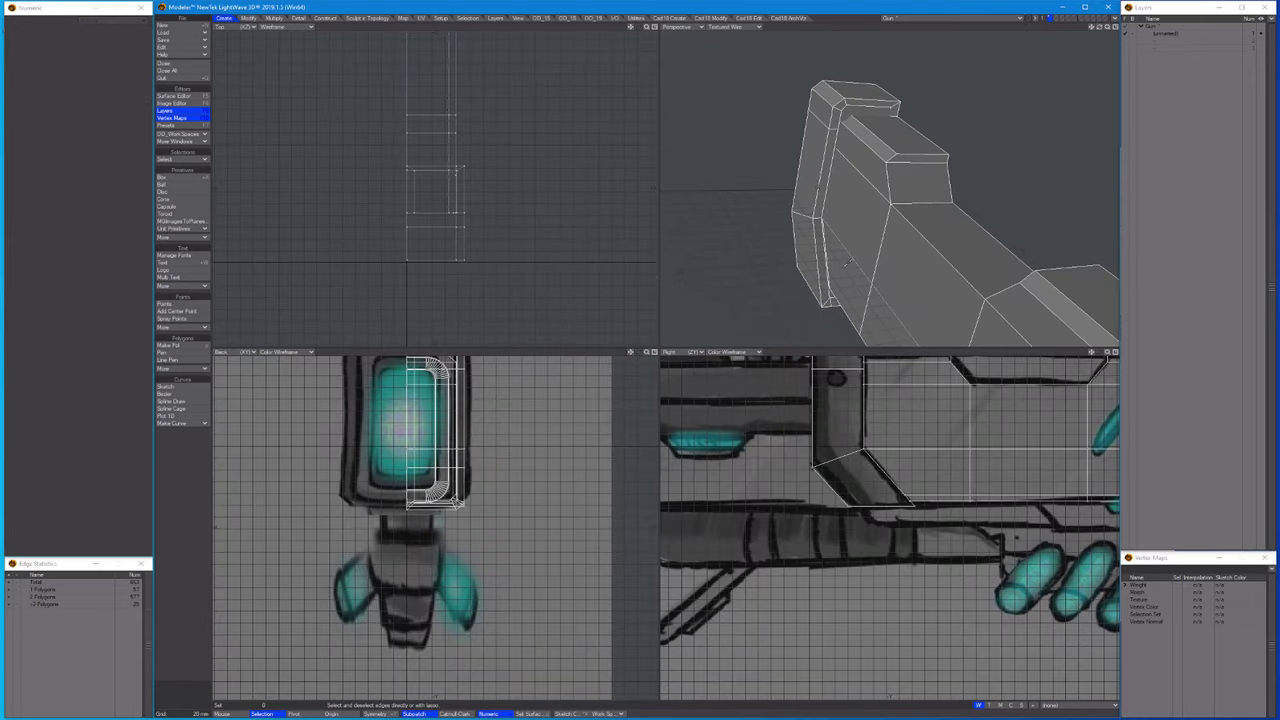
Isolate the two dark bands and select their points along the centre plane.
left_click_drag(848, 262, 840, 197, "alt")
key("space")
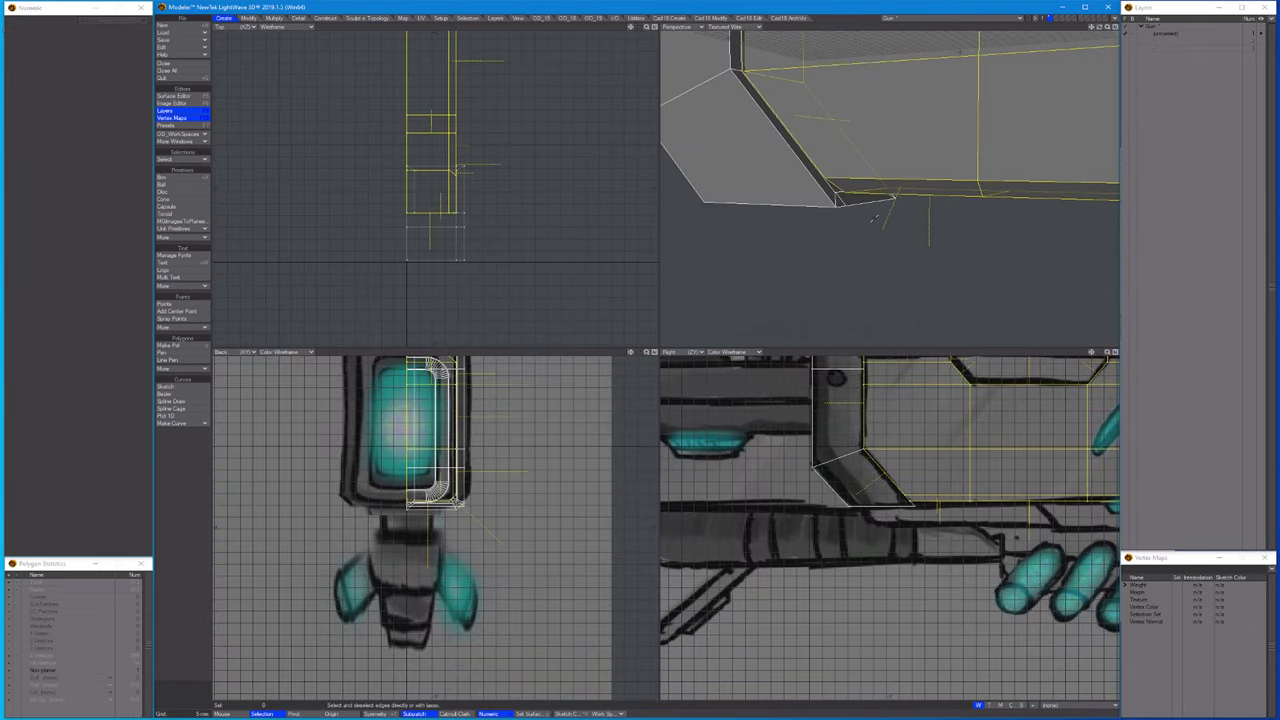
left_click(876, 222)
key("a")
left_click_drag(823, 123, 1025, 155, "alt")
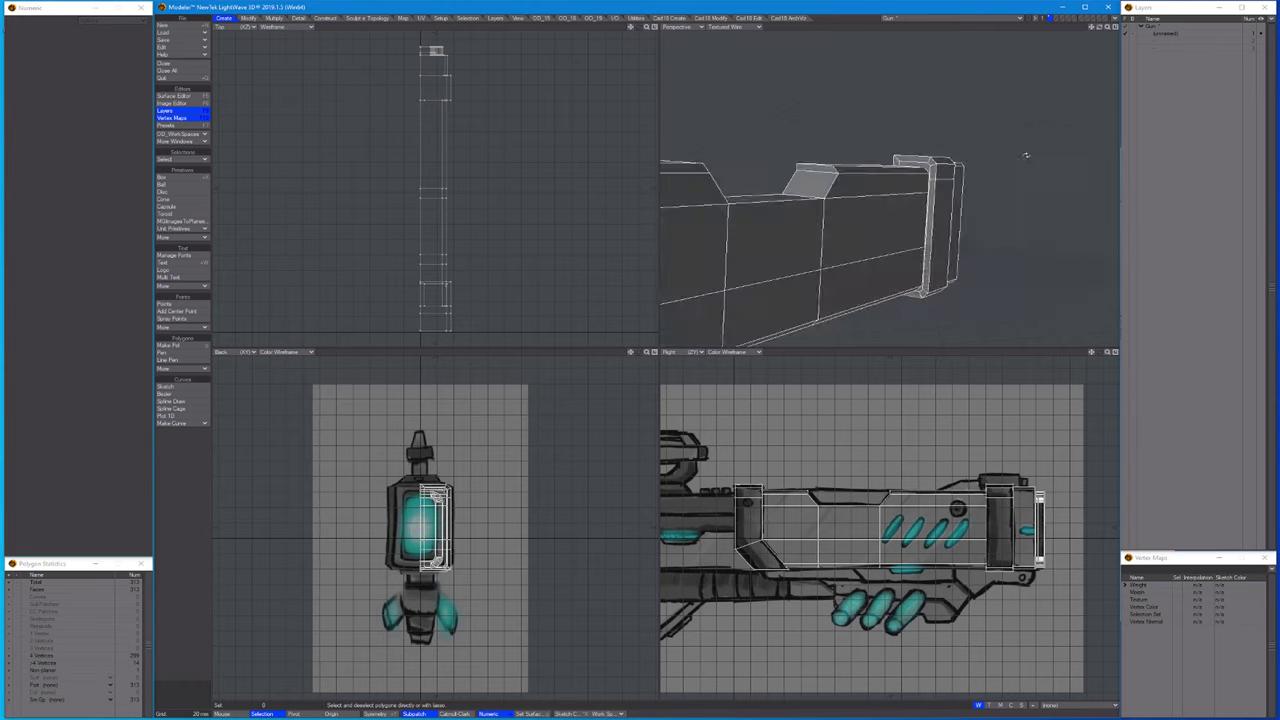
key("=")
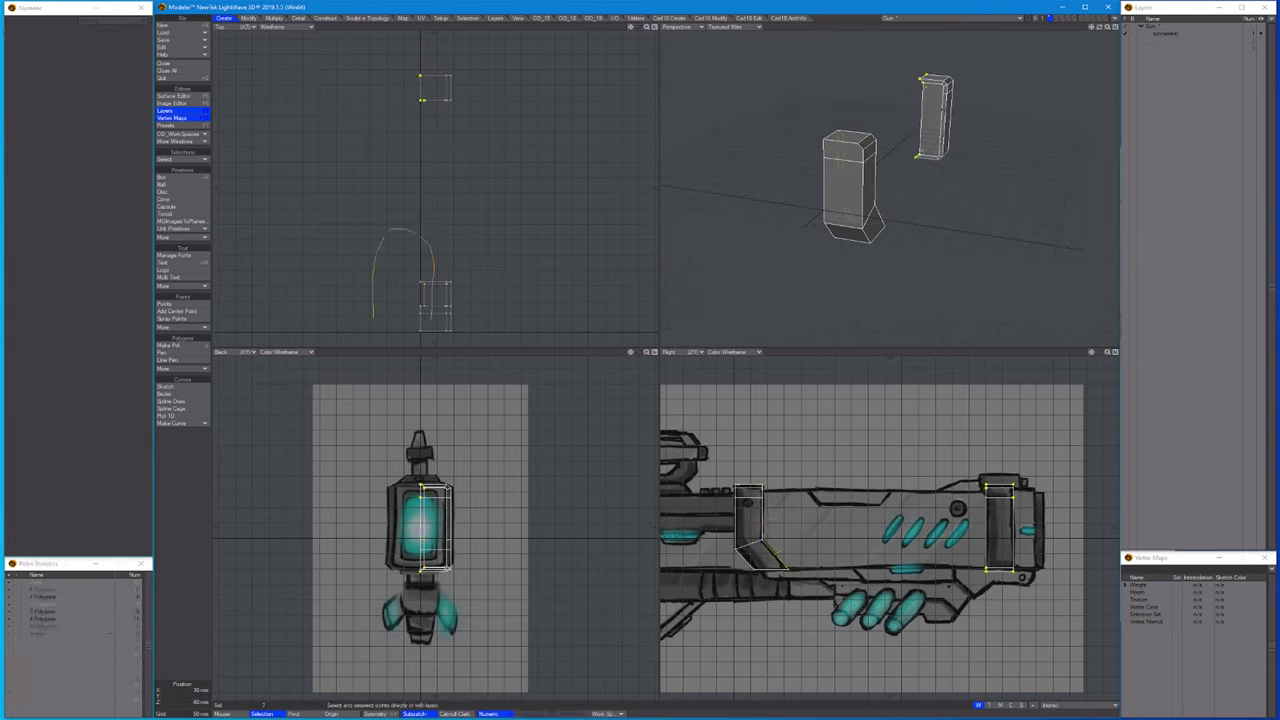
key("ctrl+r")
left_click(730, 260)
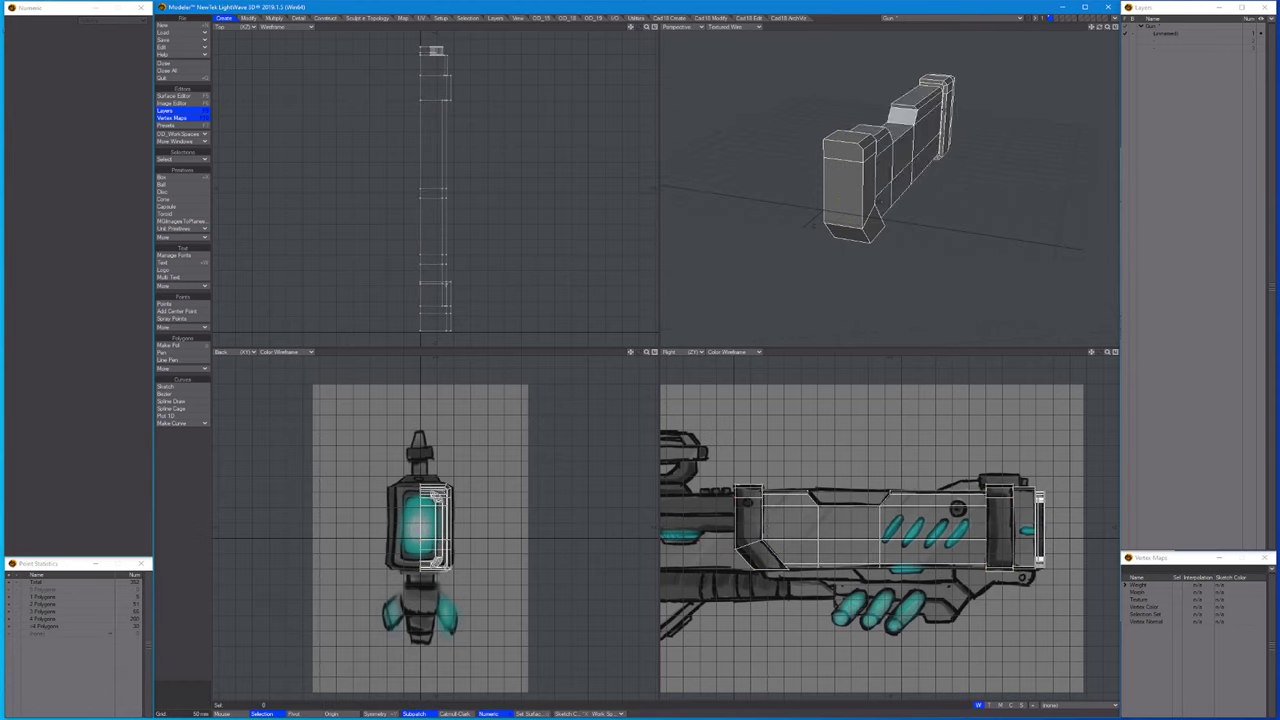
Select the outer side points of the upper recess's slanted ends, flatten them with Stretch and move them.
left_click_drag(880, 200, 975, 143, "alt")
scroll(759, 182, "up", 5)
left_click(759, 182)
left_click(975, 143)
left_click(510, 181)
scroll(510, 181, "down", 2)
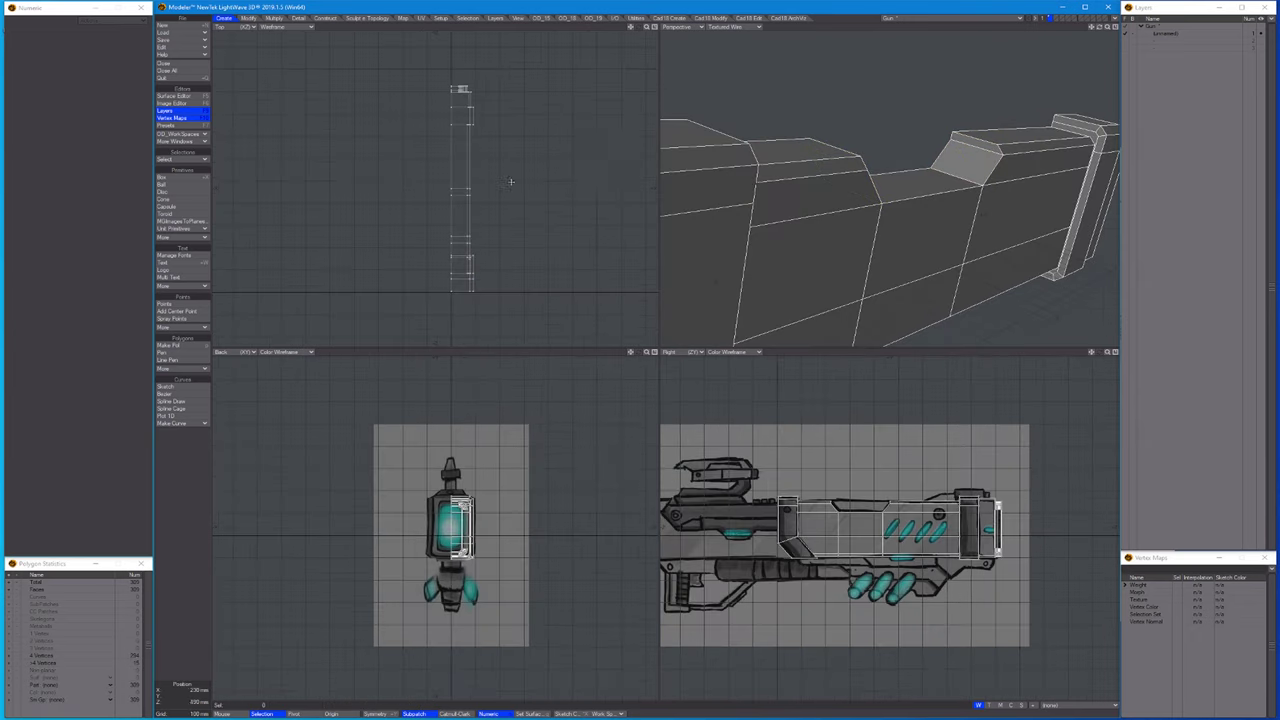
key("h")
scroll(520, 209, "up", 4)
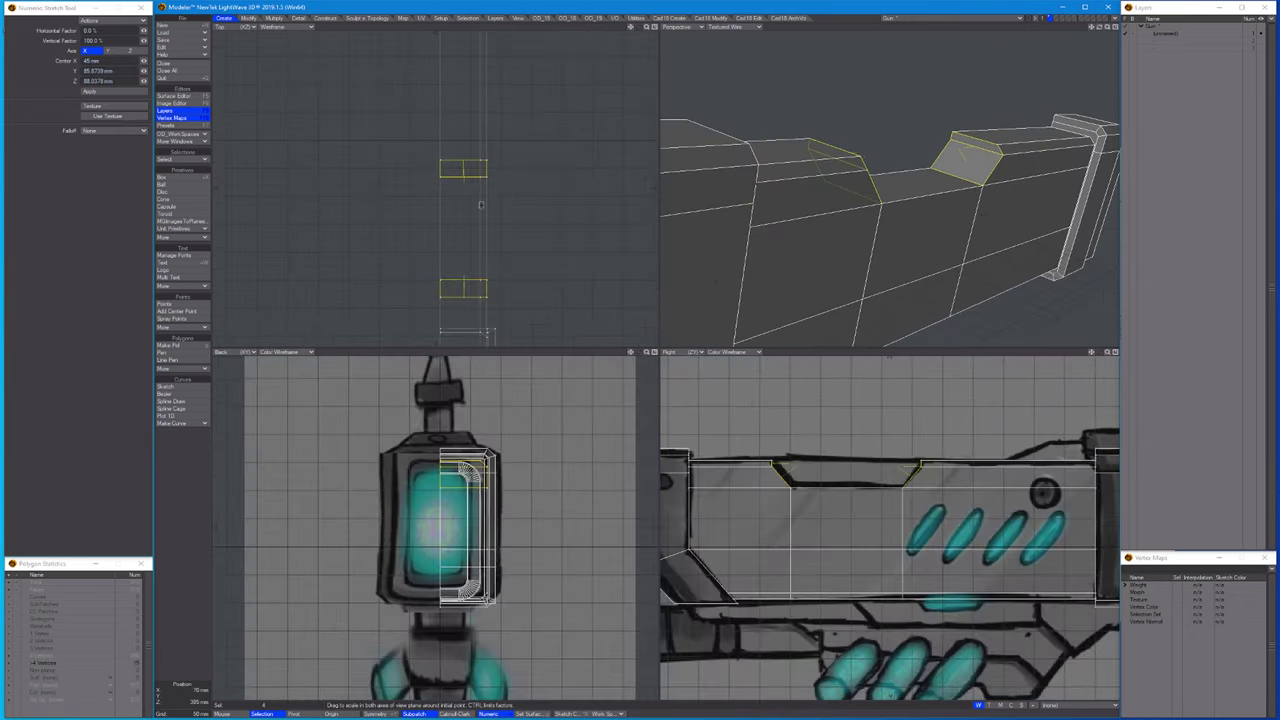
scroll(483, 211, "down", 2)
key("space")
key("space")
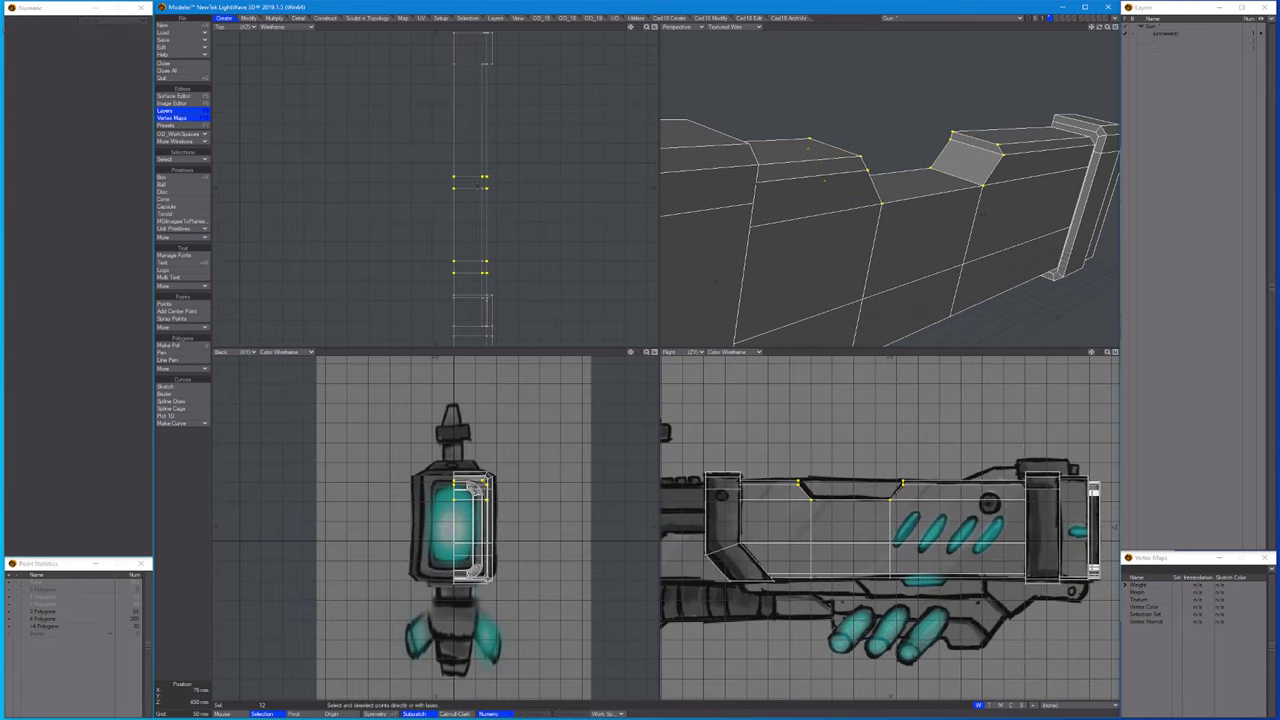
scroll(546, 185, "up", 1)
scroll(546, 185, "down", 2)
scroll(549, 215, "up", 4)
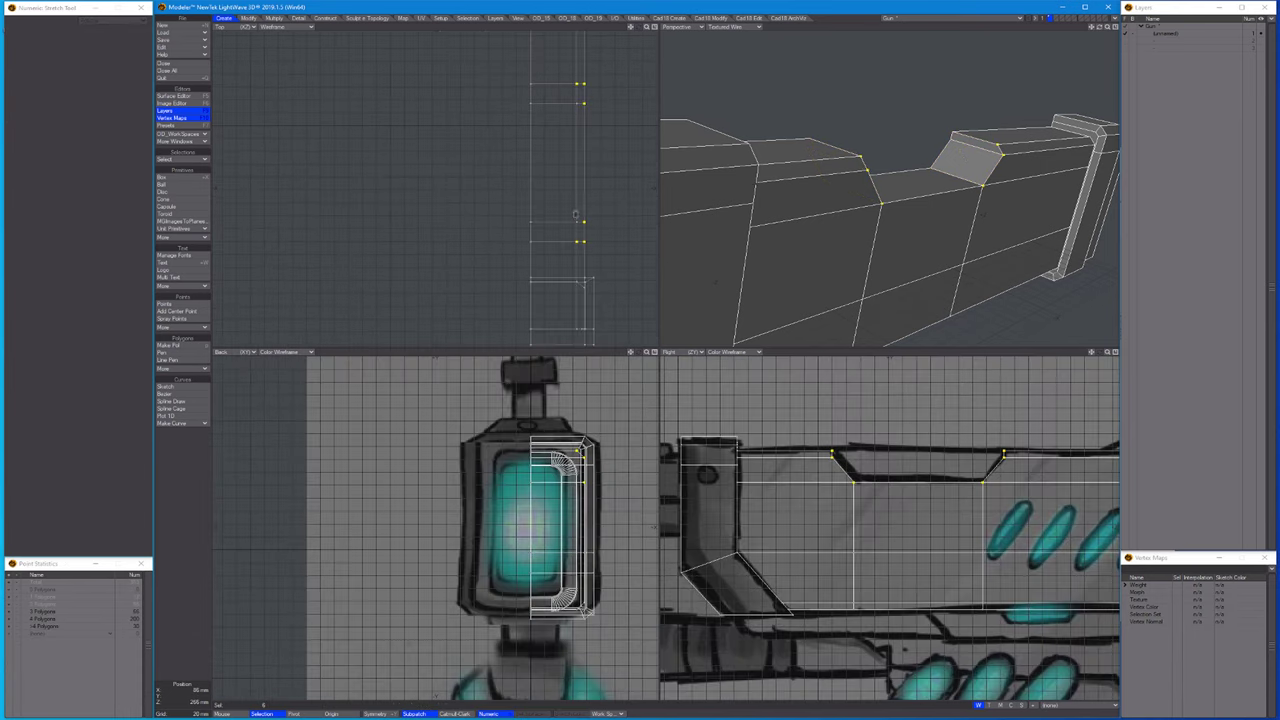
key("h")
key("t")
left_click_drag(890, 230, 790, 236, "alt")
Close the top of the recess with new polygons and select the long polygon on its side.
key("space")
key("ctrl+j")
left_click(840, 180)
left_click_drag(840, 180, 824, 208, "alt")
key("shift+a")
key("ctrl+h")
key("ctrl+j")
left_click(824, 208)
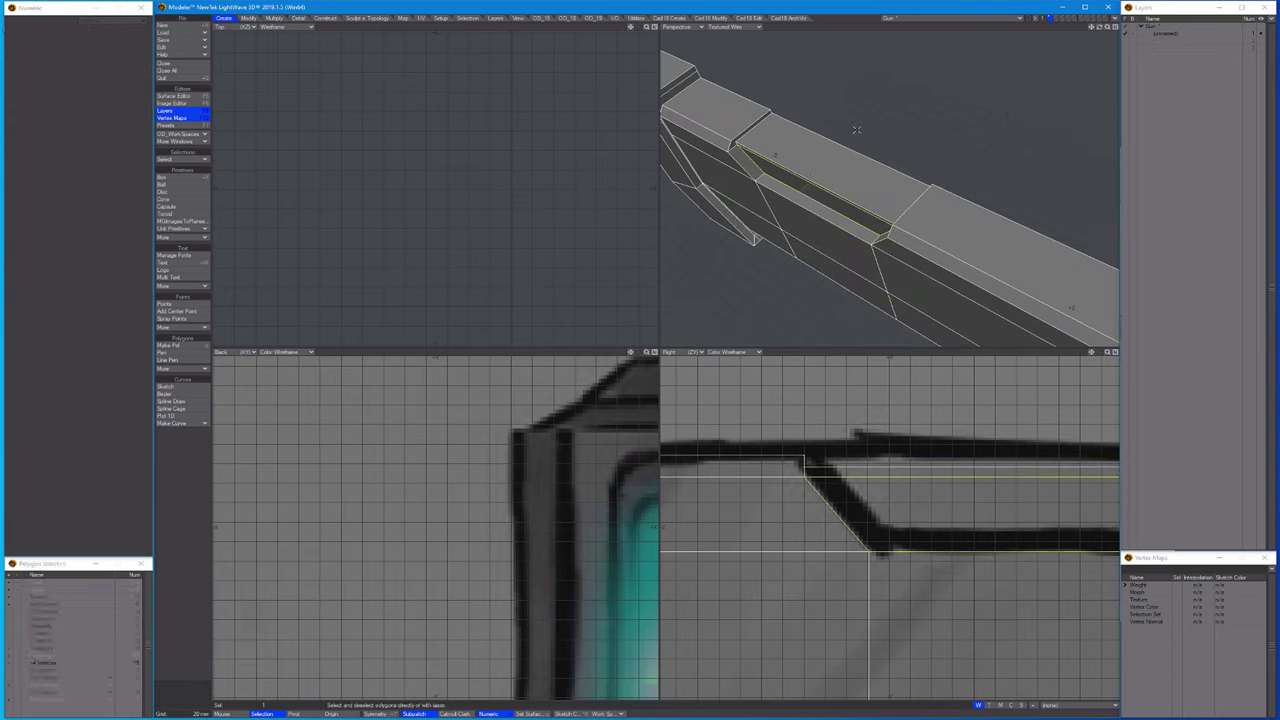
Adjust the position of the recess's side panel with the Transform tool and clear the selection.
key("t")
key("y")
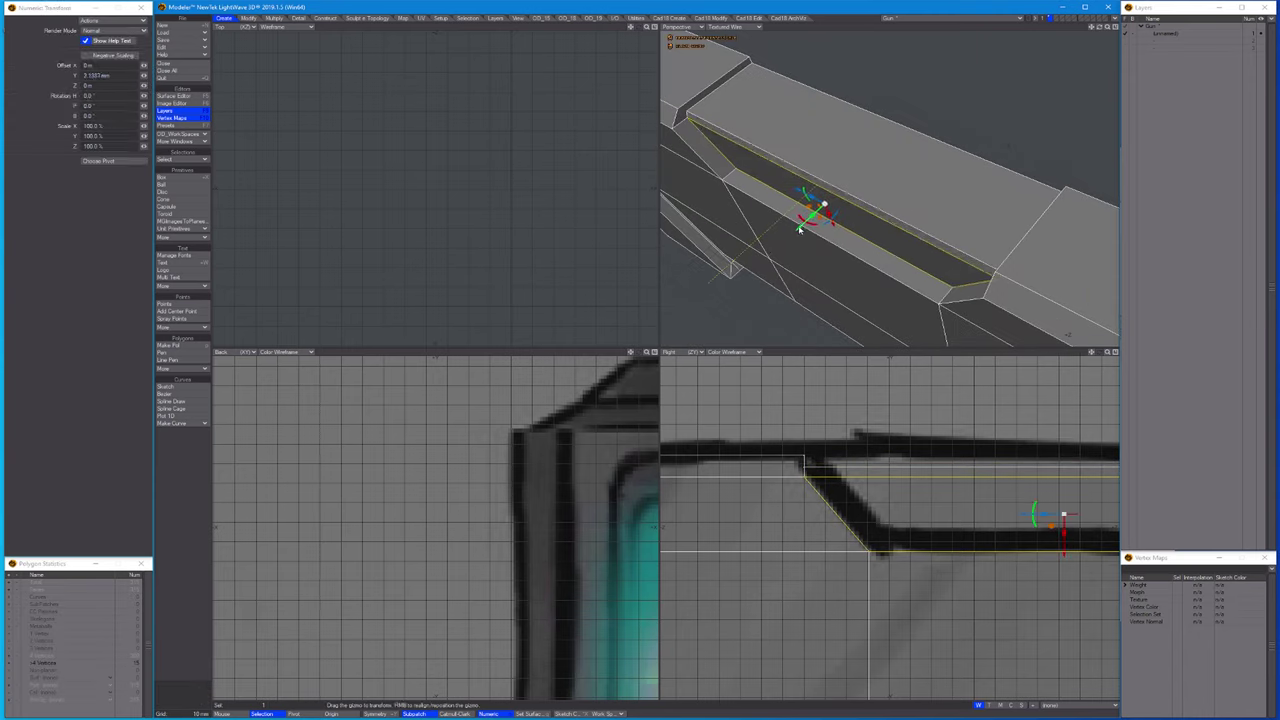
left_click(950, 77)
left_click_drag(950, 77, 825, 133, "alt")
key("y")
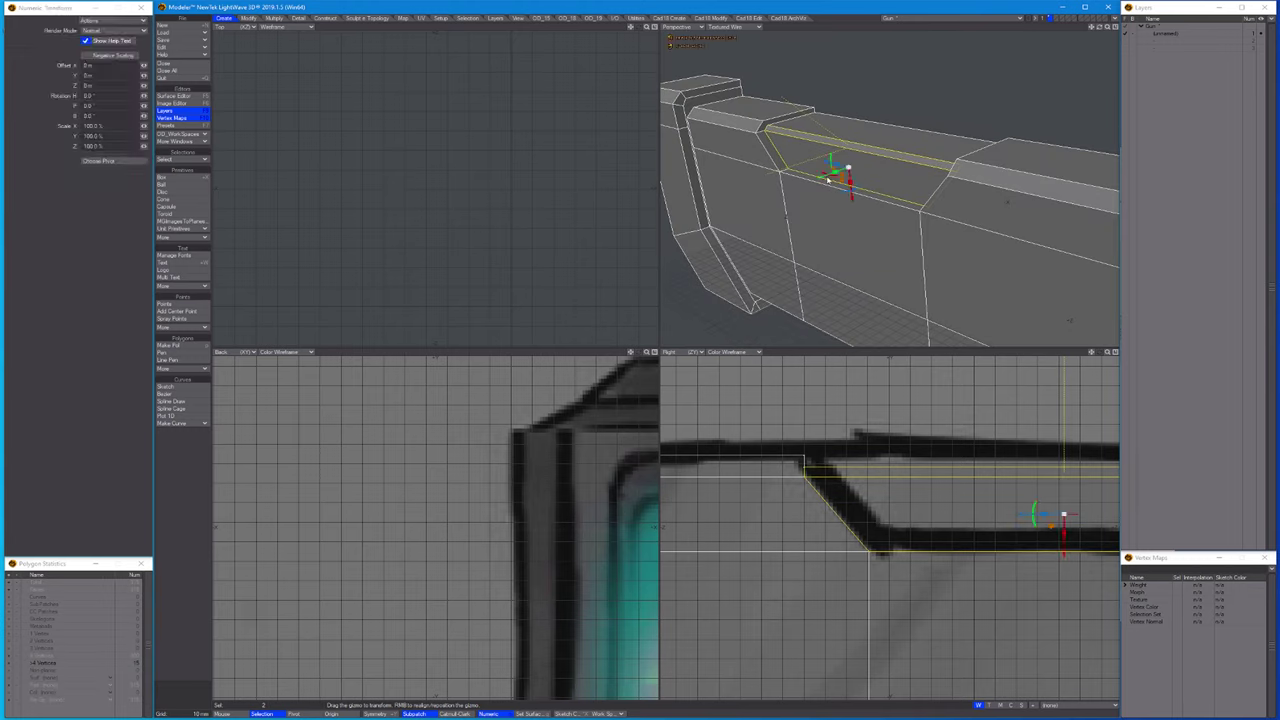
key("space")
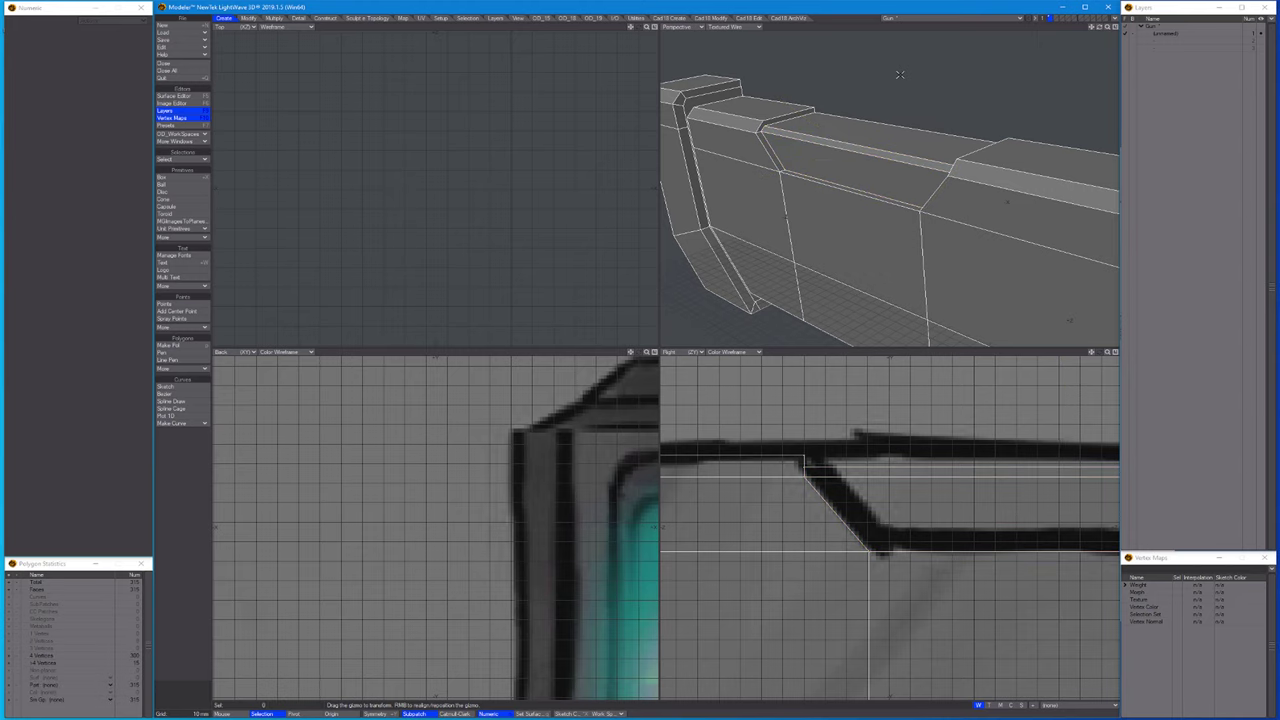
key("XF86AudioLowerVolume")
Draw a 40 by 120 mm Cad10 box footprint from the centre line, just behind the front band.
key("a")
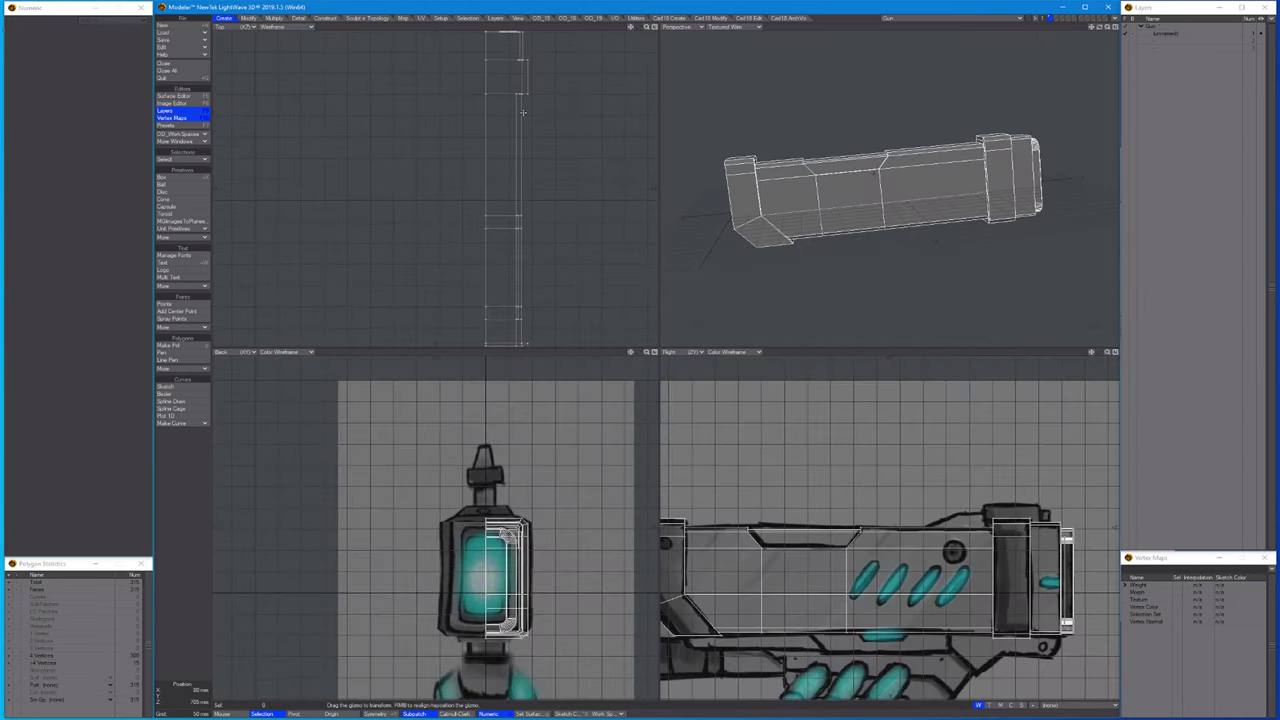
scroll(503, 109, "up", 2)
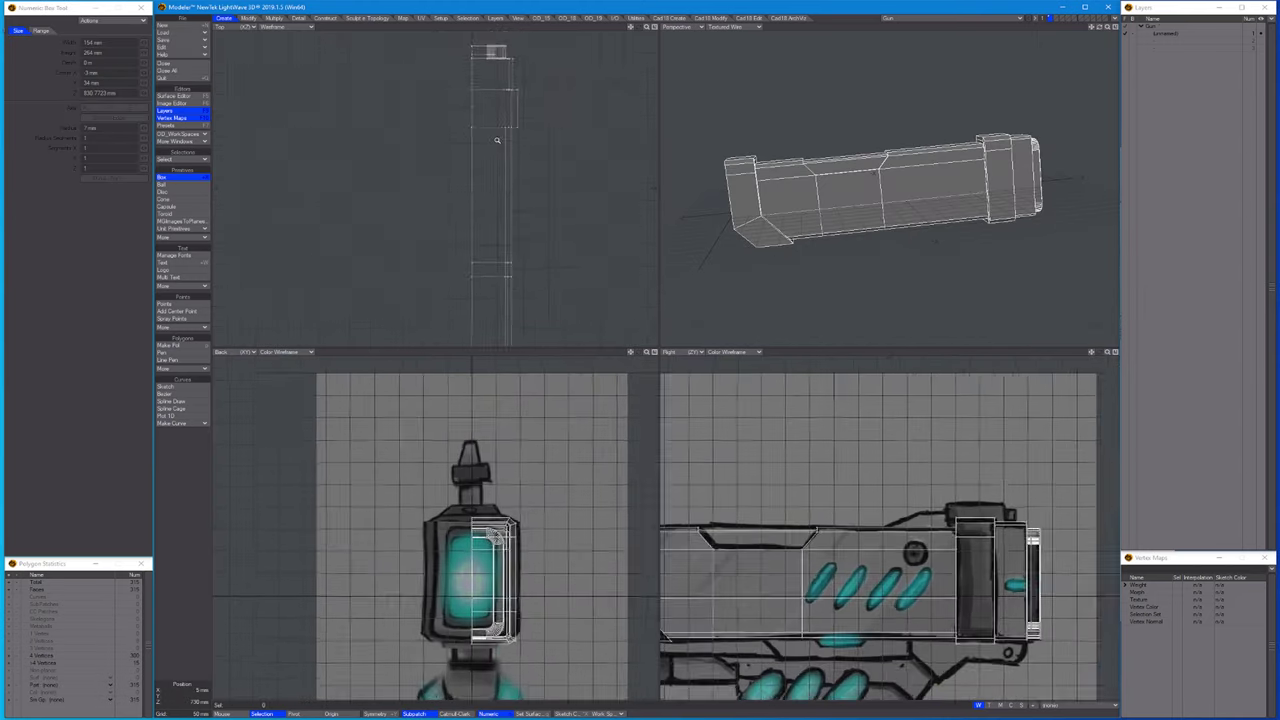
left_click(669, 18)
left_click(165, 267)
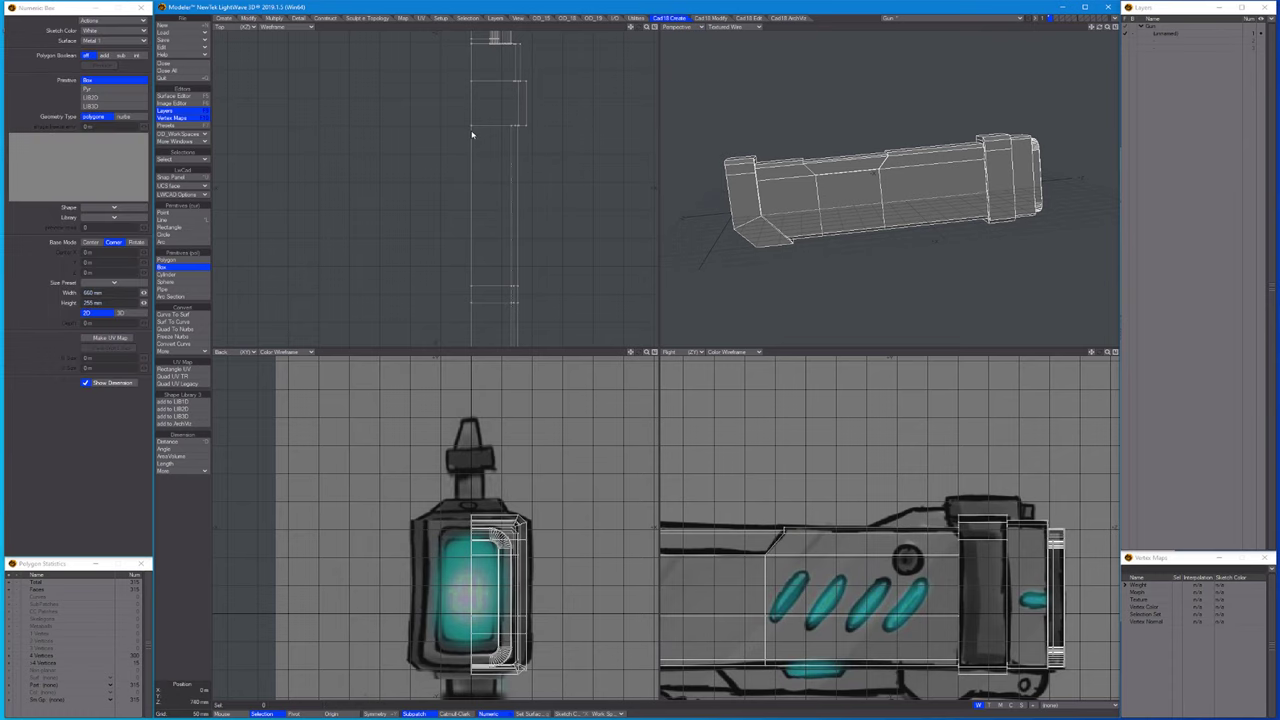
left_click_drag(471, 134, 513, 174)
left_click_drag(886, 527, 900, 540)
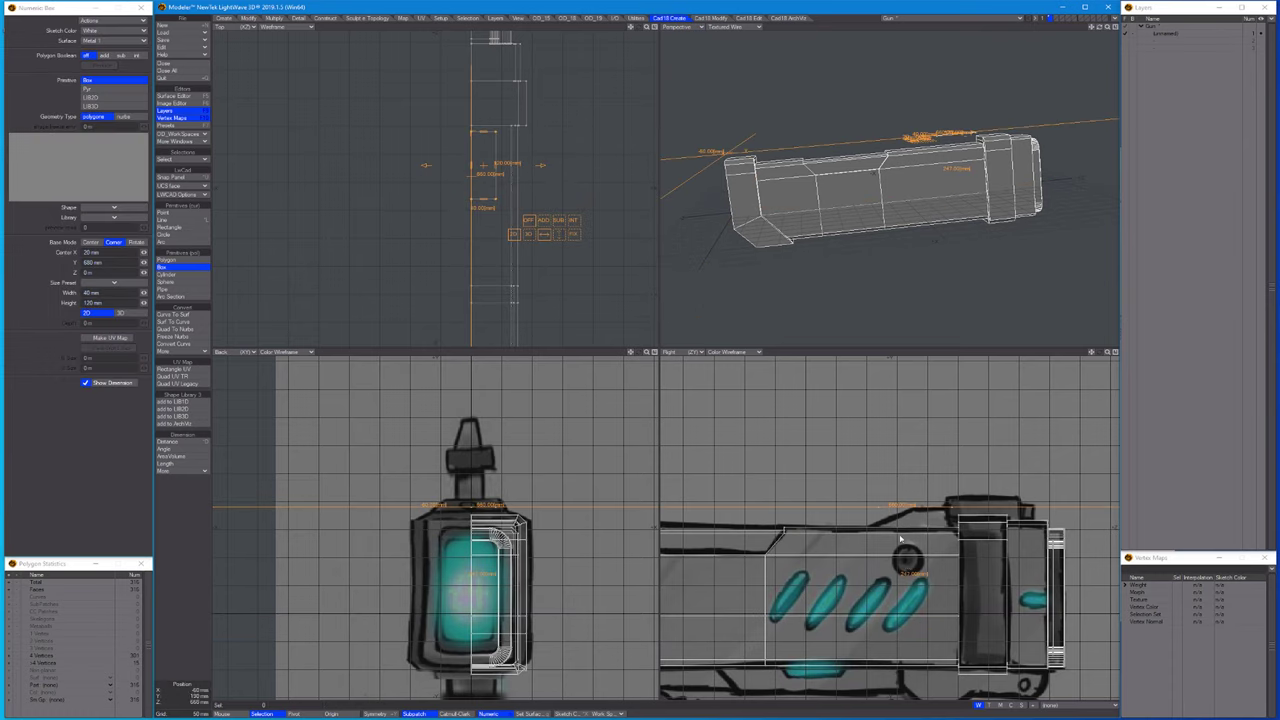
scroll(1050, 622, "down", 6)
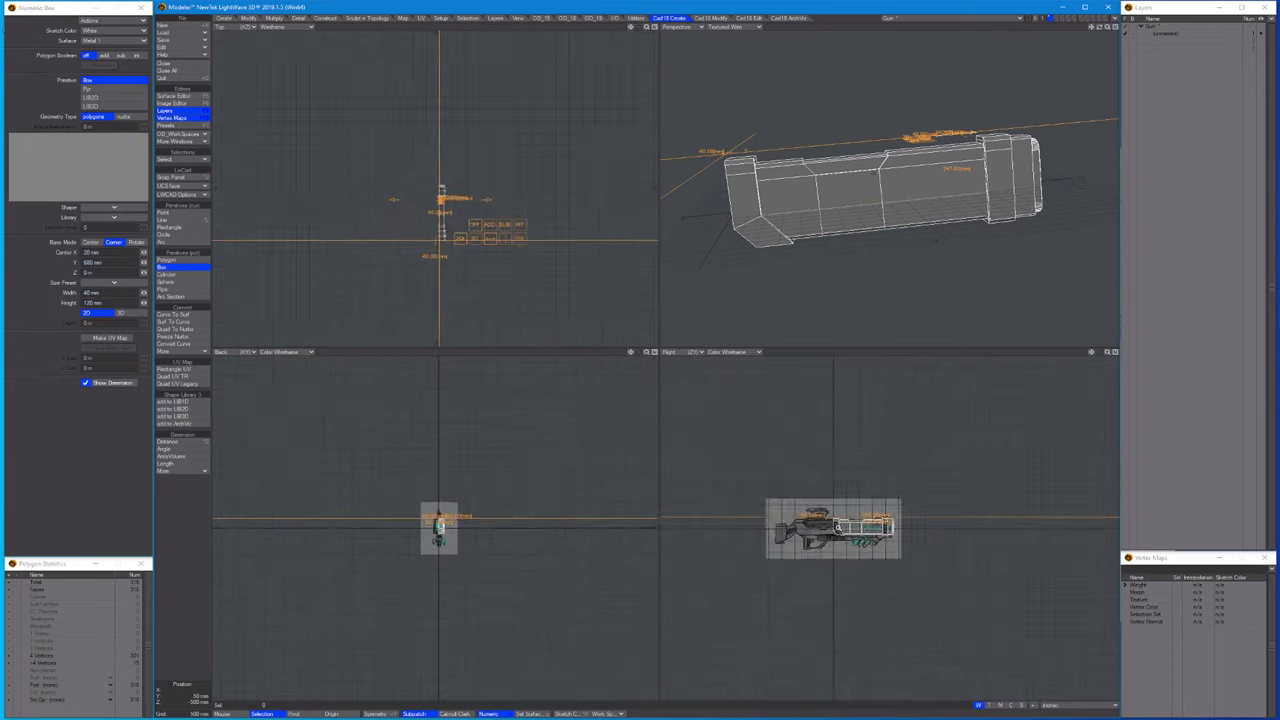
Make the box 3D with a depth of about 38 mm so that it reaches down to the body's top.
scroll(489, 203, "up", 2)
left_click(489, 203)
scroll(914, 454, "up", 3)
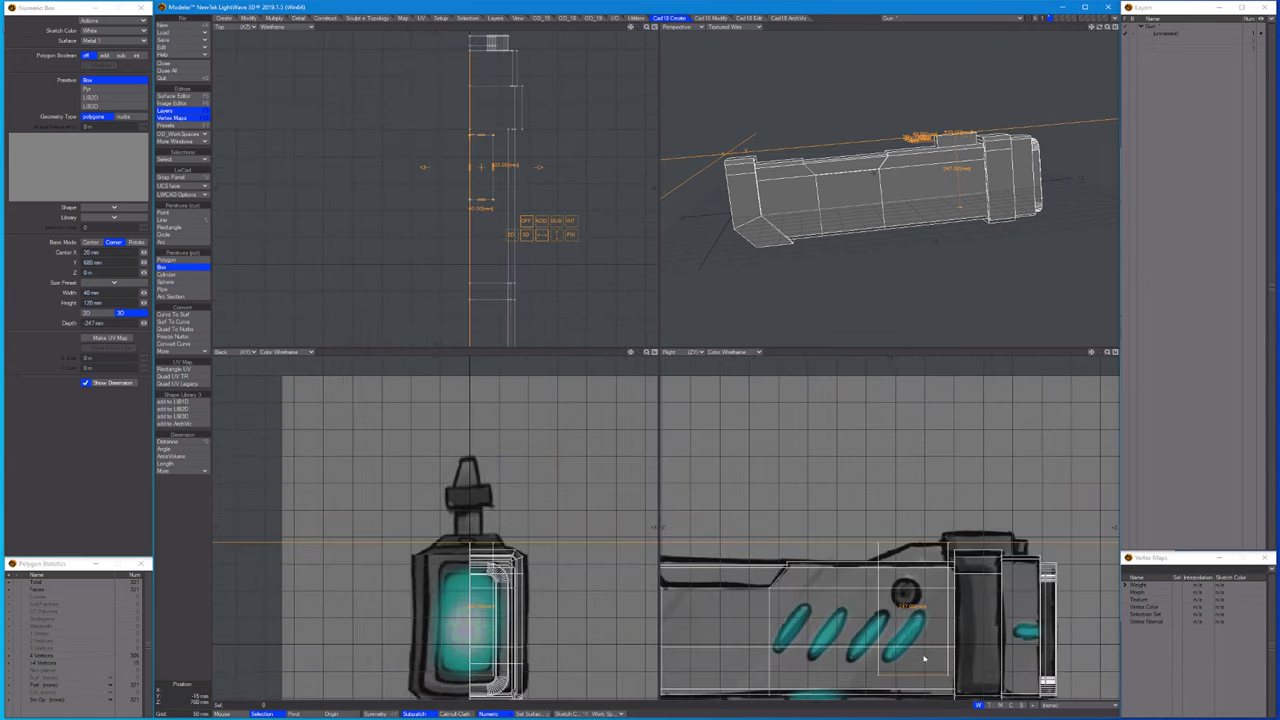
scroll(921, 565, "up", 2)
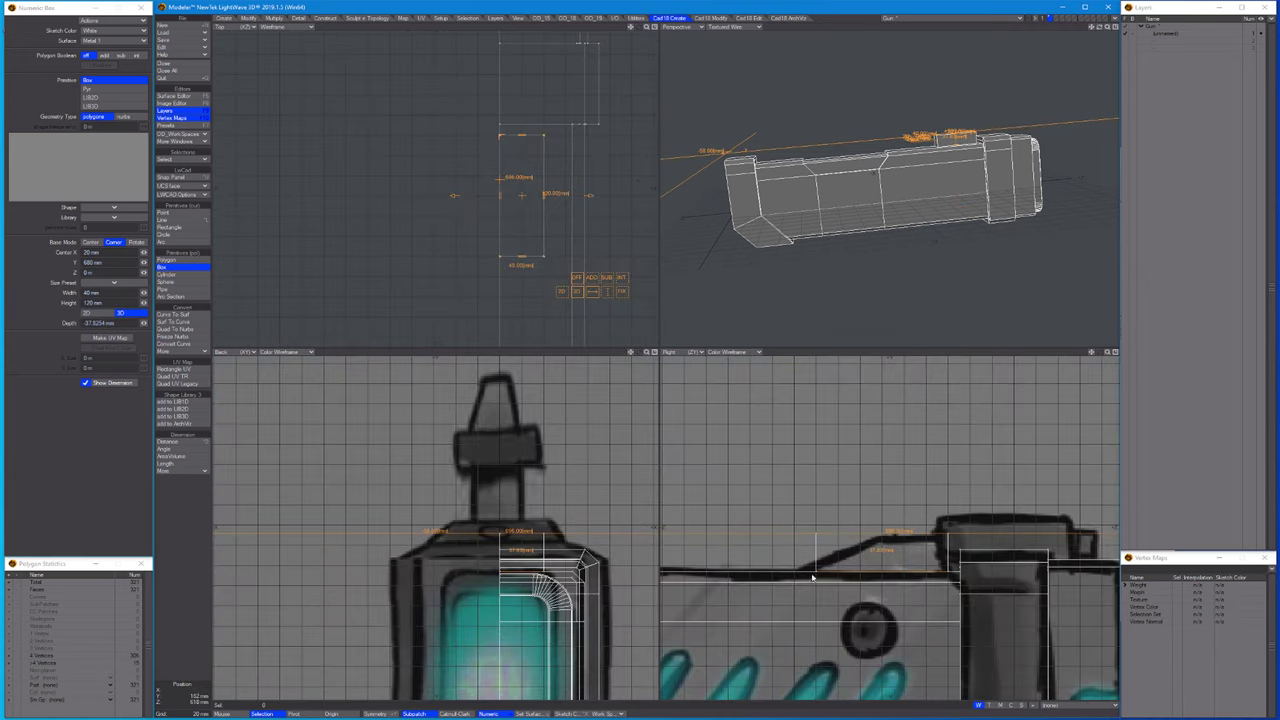
left_click_drag(812, 578, 828, 558)
key("space")
Slice the small upper box across its width where the reference slope begins.
scroll(812, 560, "down", 1)
key("t")
key("space")
key("space")
key("space")
Lower the rear top points of the upper box to form the ramp shown in the reference.
key("t")
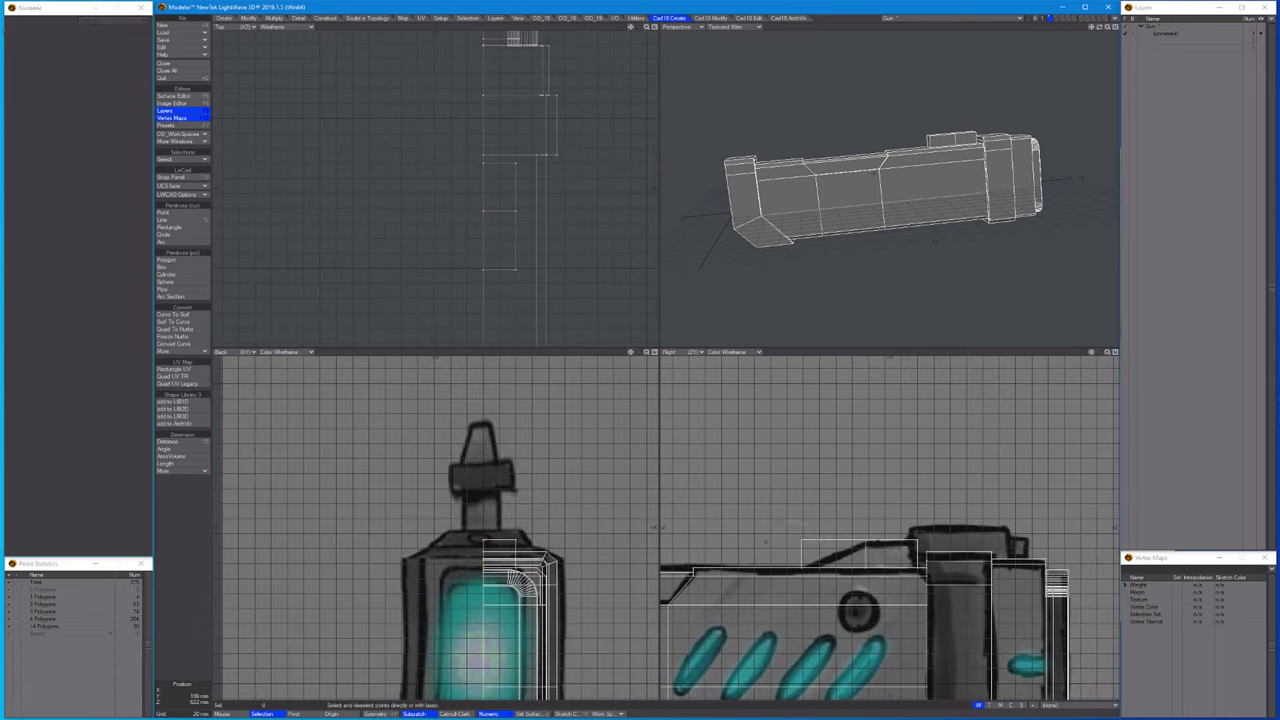
key("space")
key("space")
key("shift+a")
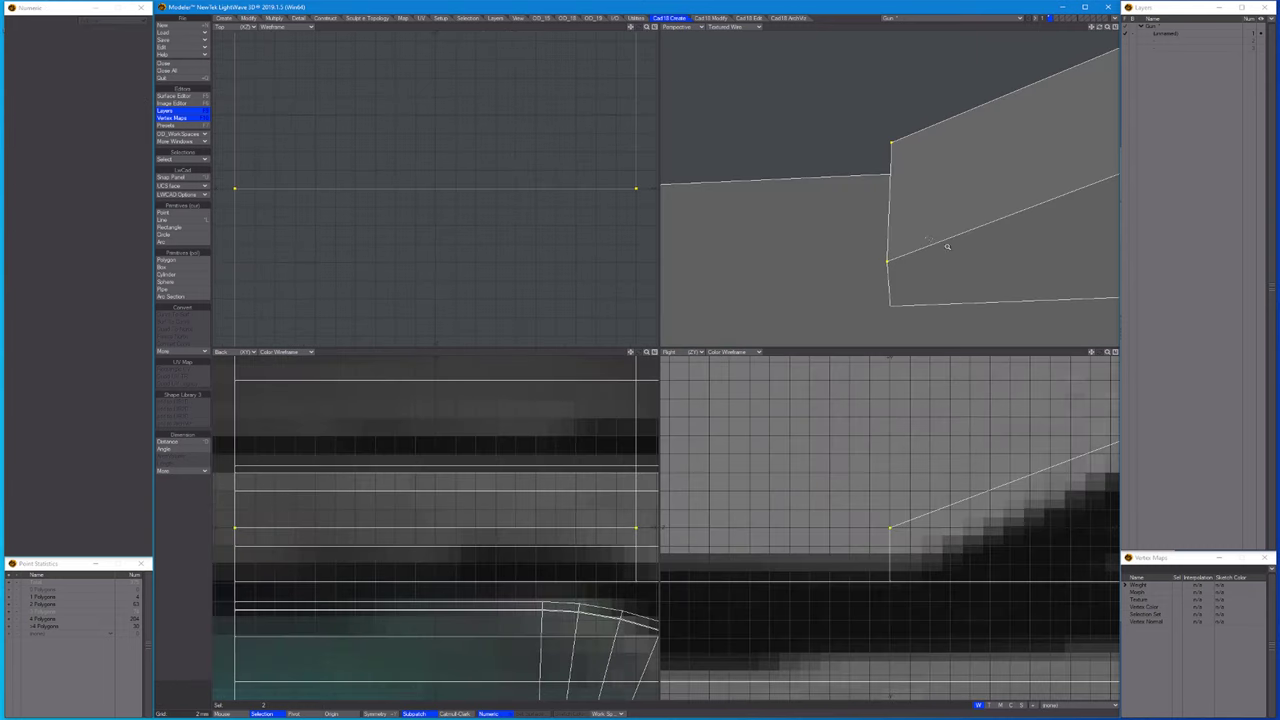
left_click_drag(900, 200, 860, 190, "alt")
scroll(907, 502, "down", 3)
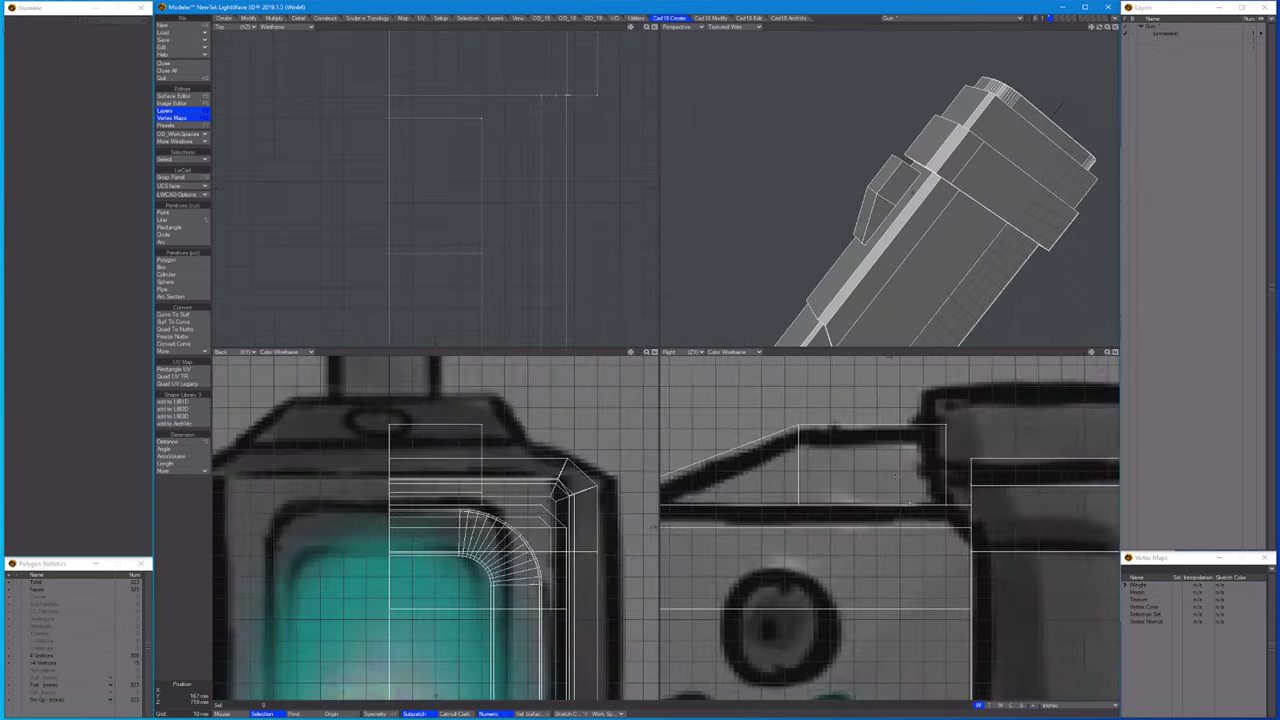
scroll(907, 502, "down", 2)
Try to move all points at the front band's upper rear edge 16 mm towards the stock.
key("ctrl+g")
right_click_drag(902, 494, 918, 484)
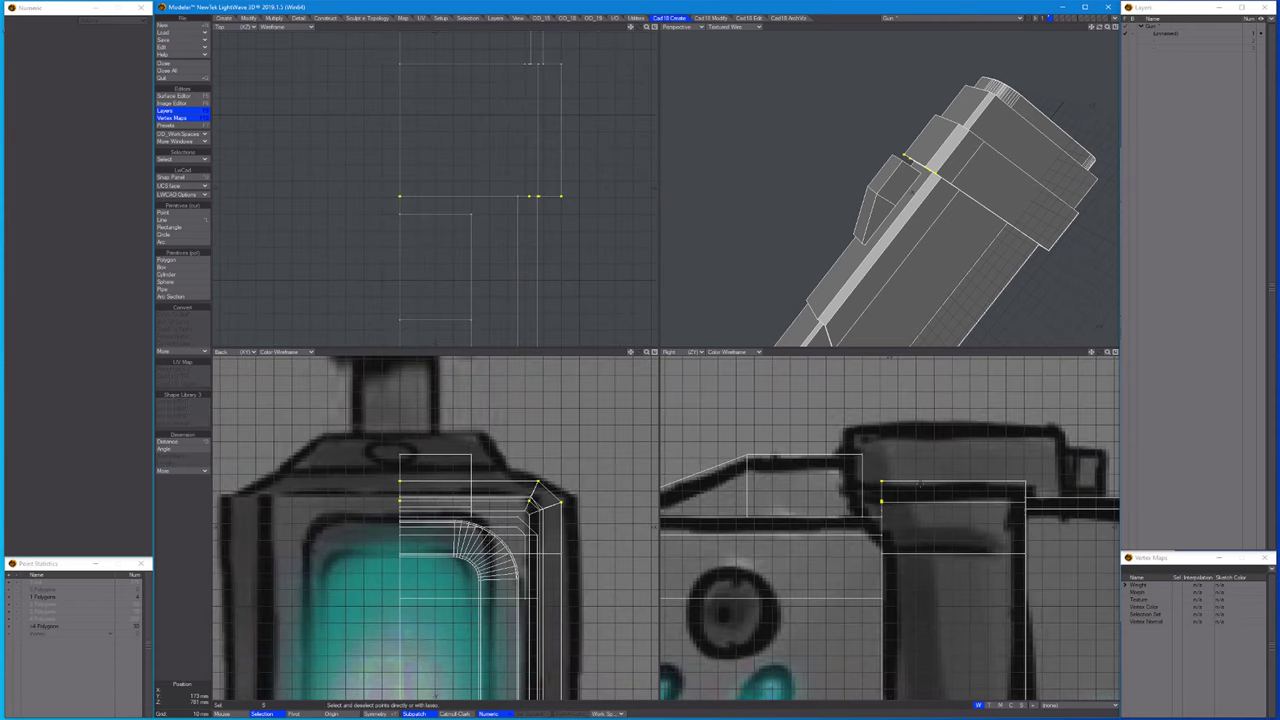
key("t")
left_click_drag(925, 488, 897, 488)
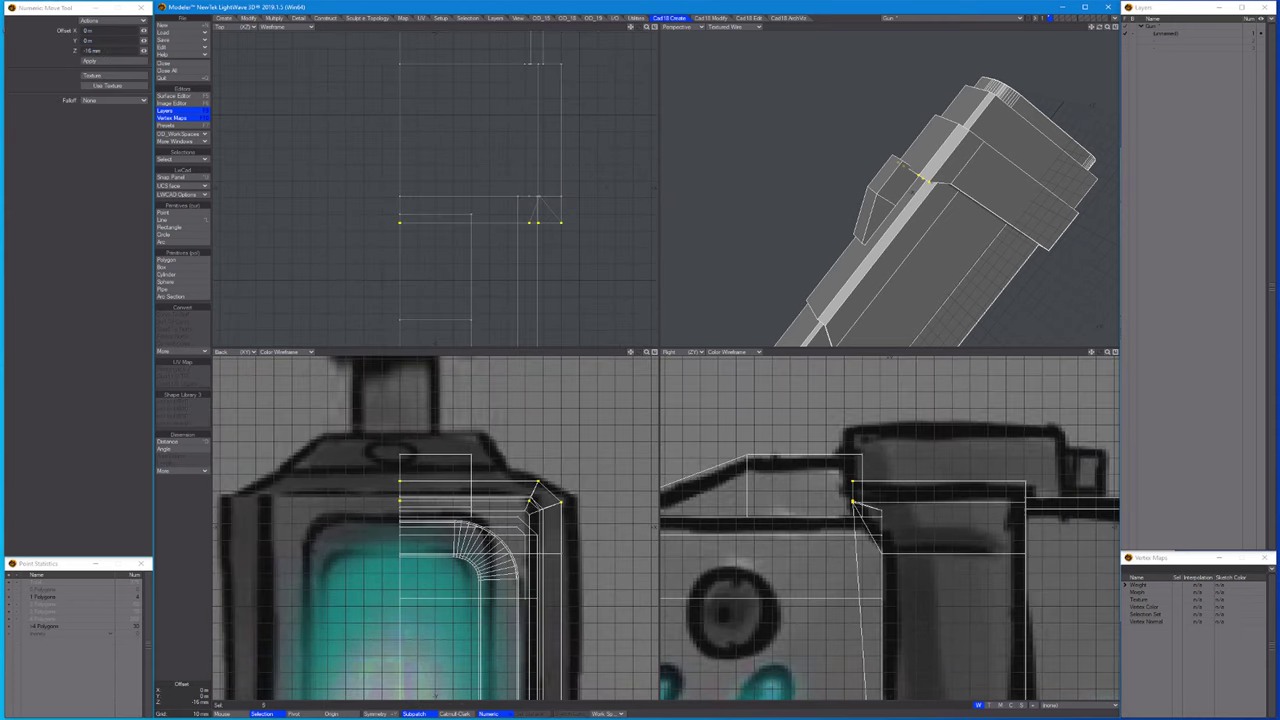
left_click_drag(960, 236, 1030, 236, "alt")
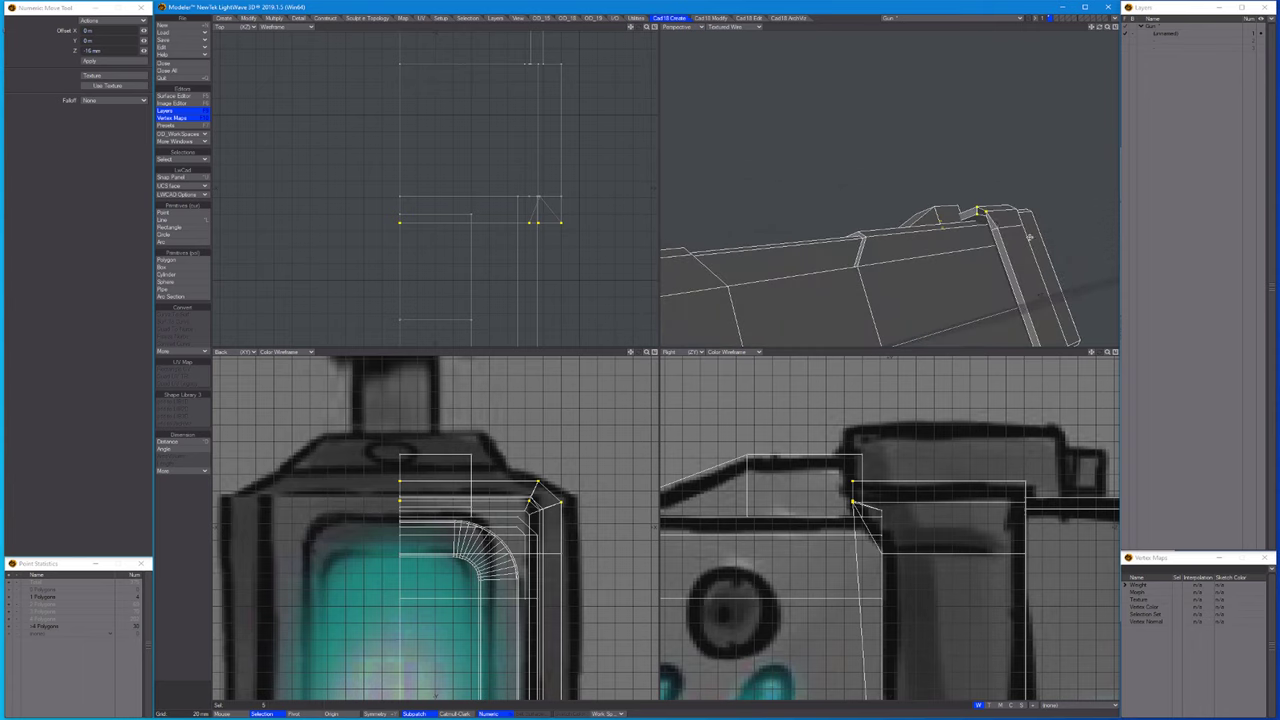
Move only the front band's own upper rear points towards the stock, up to the rear edge of the reference's top block.
key("space")
key("space")
key("space")
left_click(920, 520)
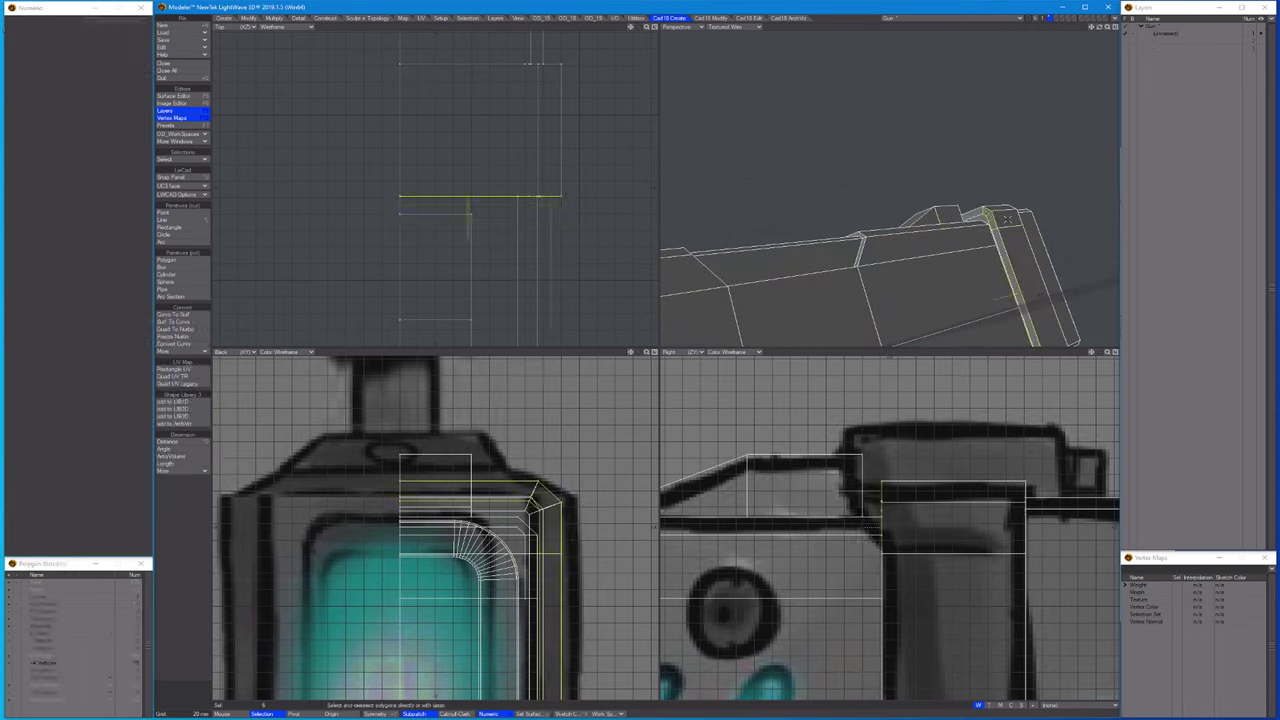
left_click(436, 694)
key("space")
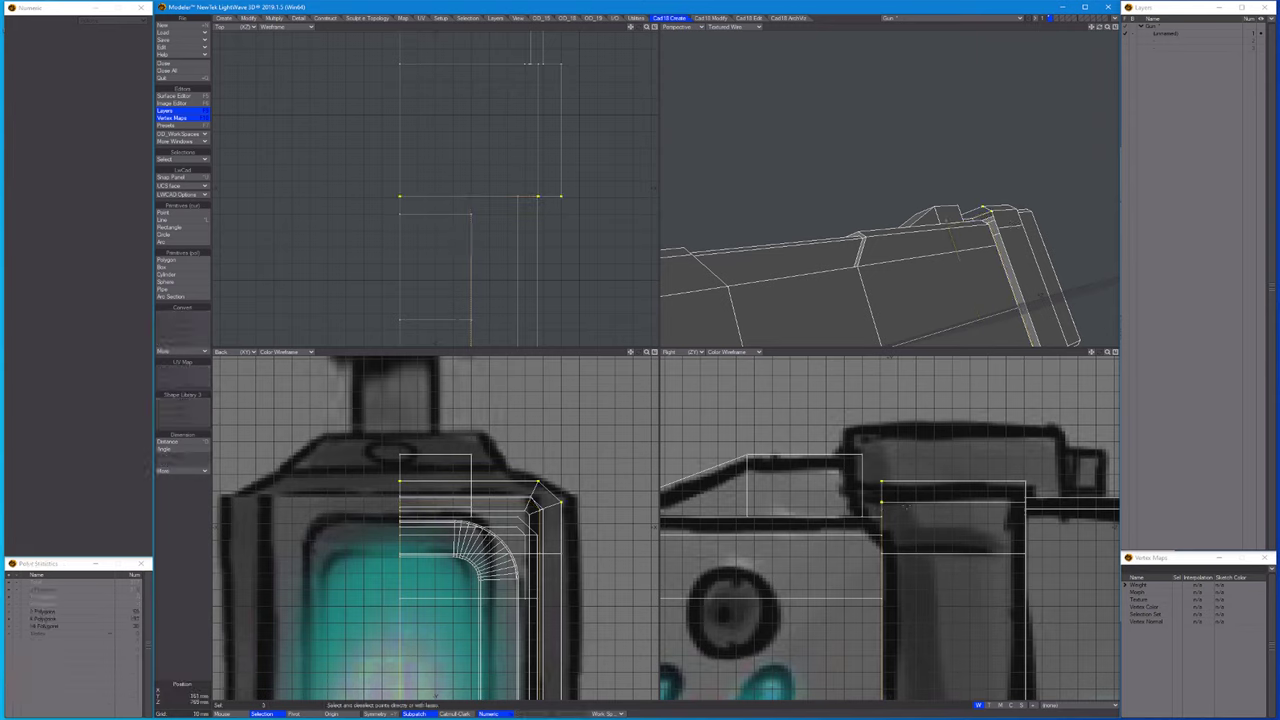
key("t")
key("space")
key("space")
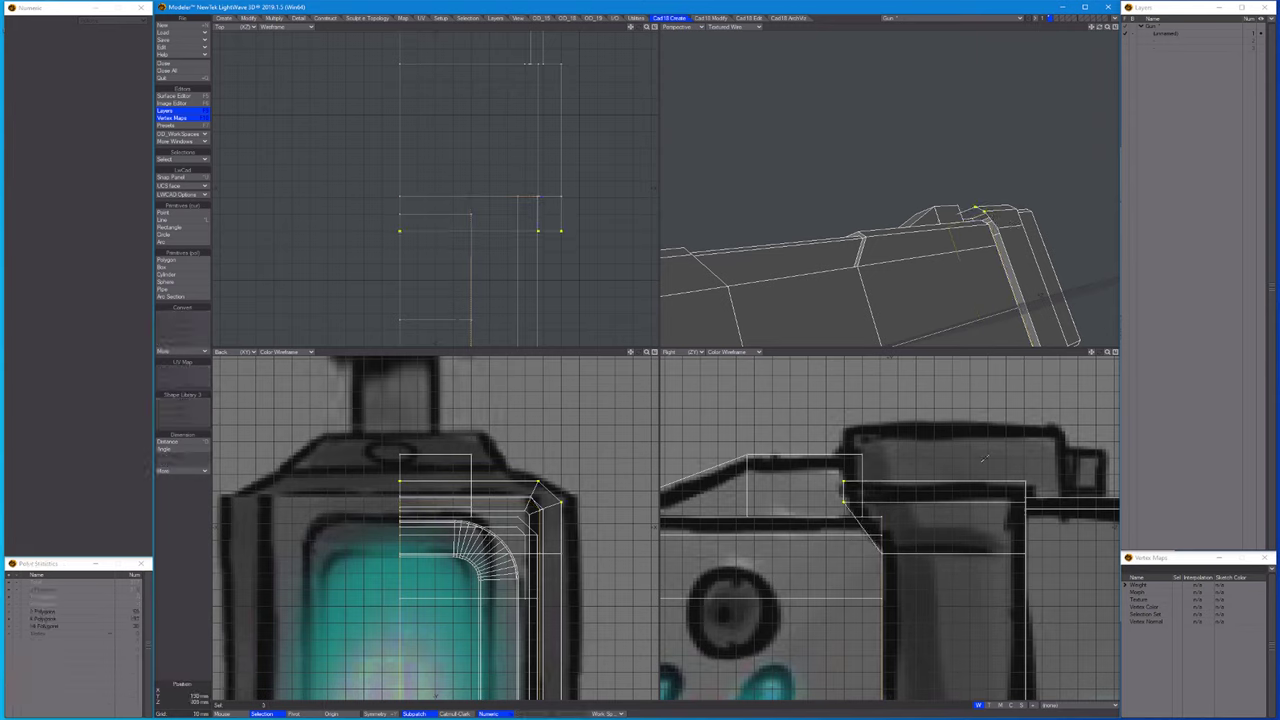
mouse_move(950, 250)
left_mouse_down("alt")
mouse_move(930, 240)
mouse_move(956, 242)
left_mouse_up("alt")
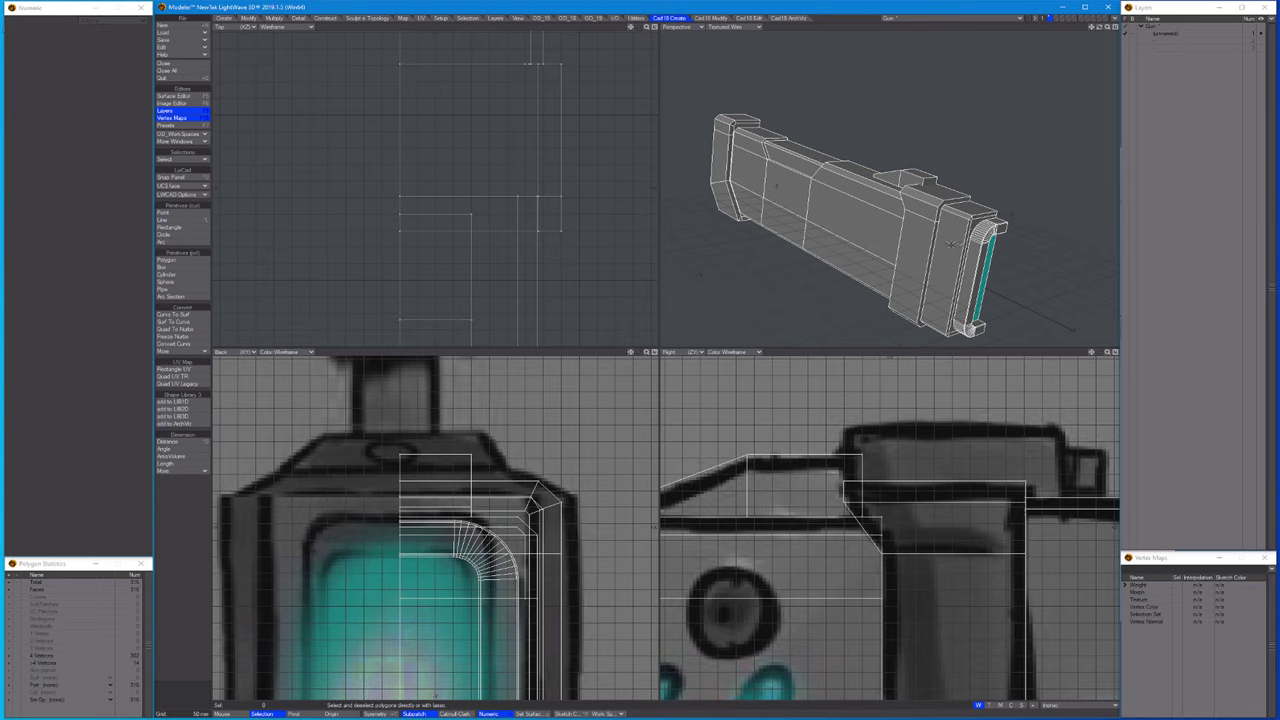
Bevel the upper box's front polygon forward over the band to the front edge of the reference's top block.
key("b")
left_click(926, 479)
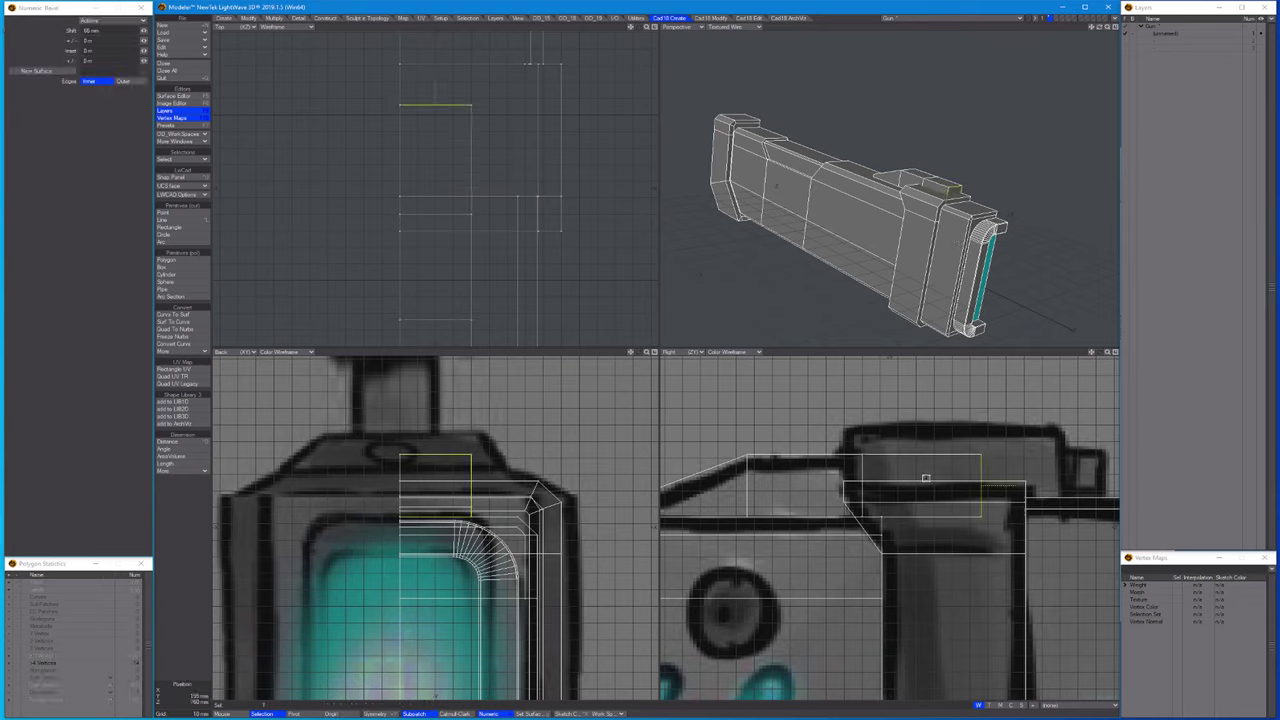
key("space")
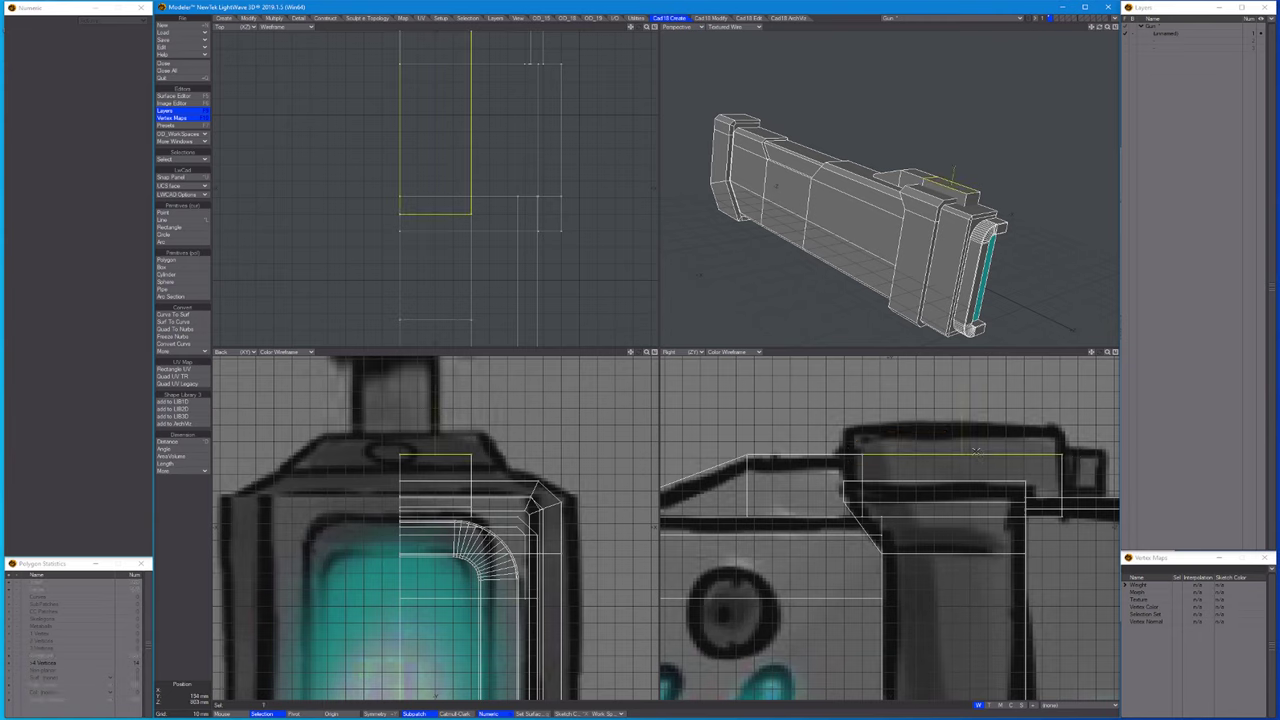
Bevel the extended section's top polygon up to the upper outline of the reference's top block.
key("b")
left_click_drag(976, 453, 965, 404)
key("space")
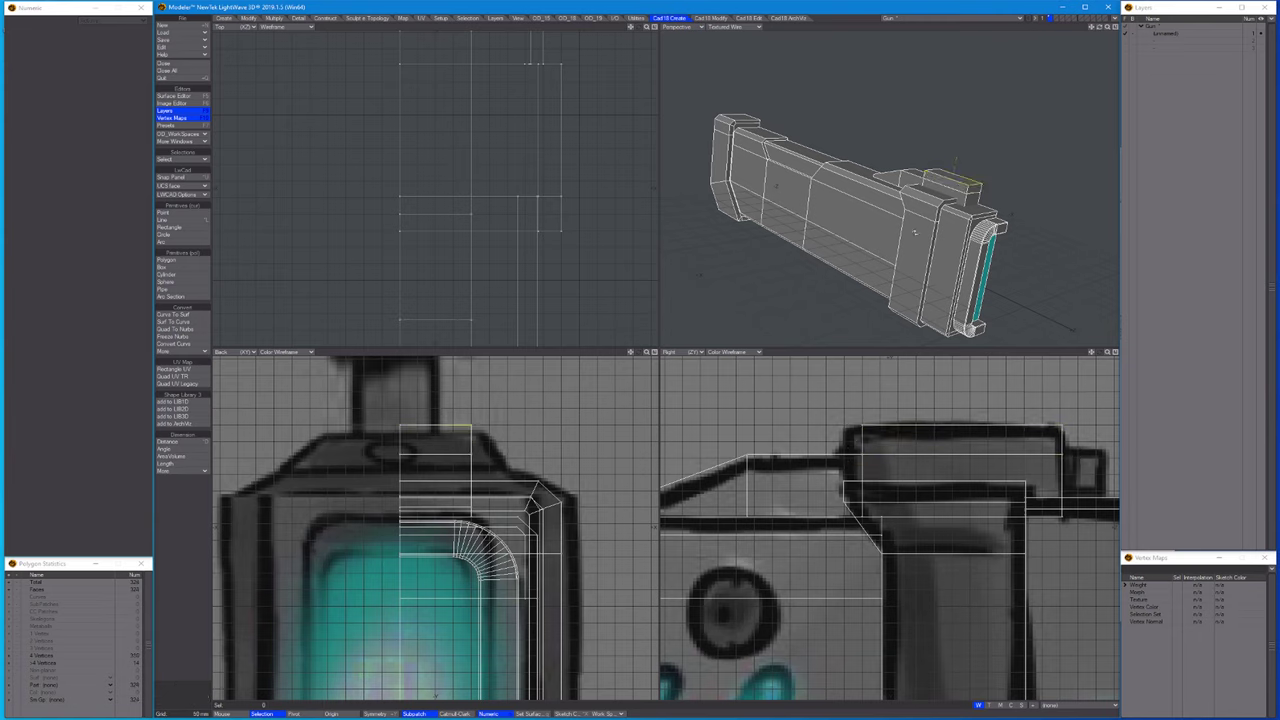
left_click_drag(913, 232, 976, 135, "alt")
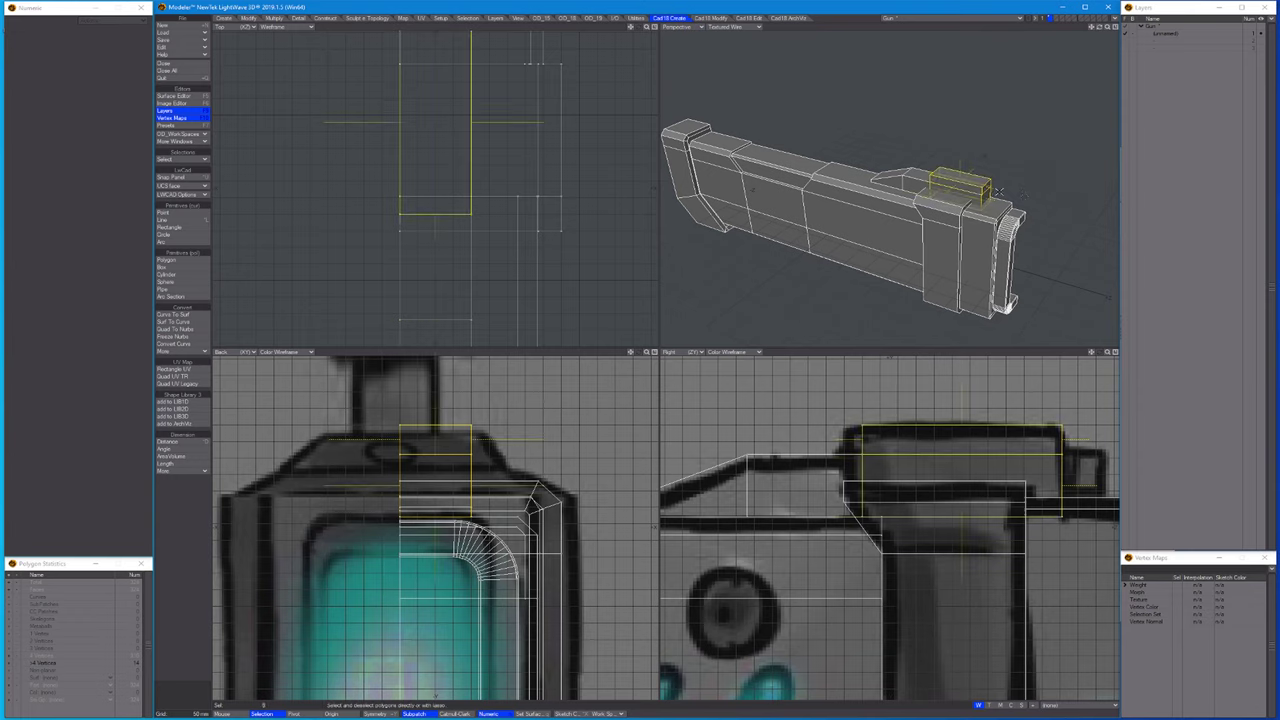
Isolate the top block and close its open lower rear side with a polygon between two of its edges.
key("=")
key("slash")
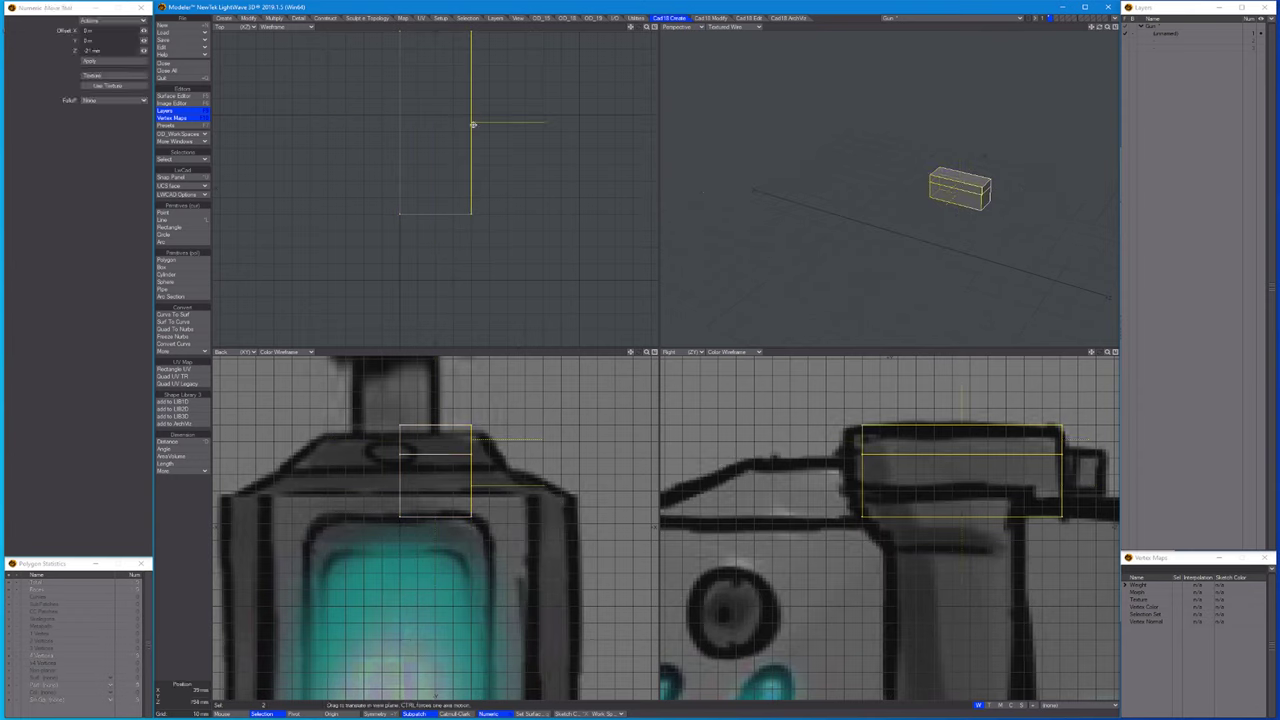
key("a")
key("ctrl+h")
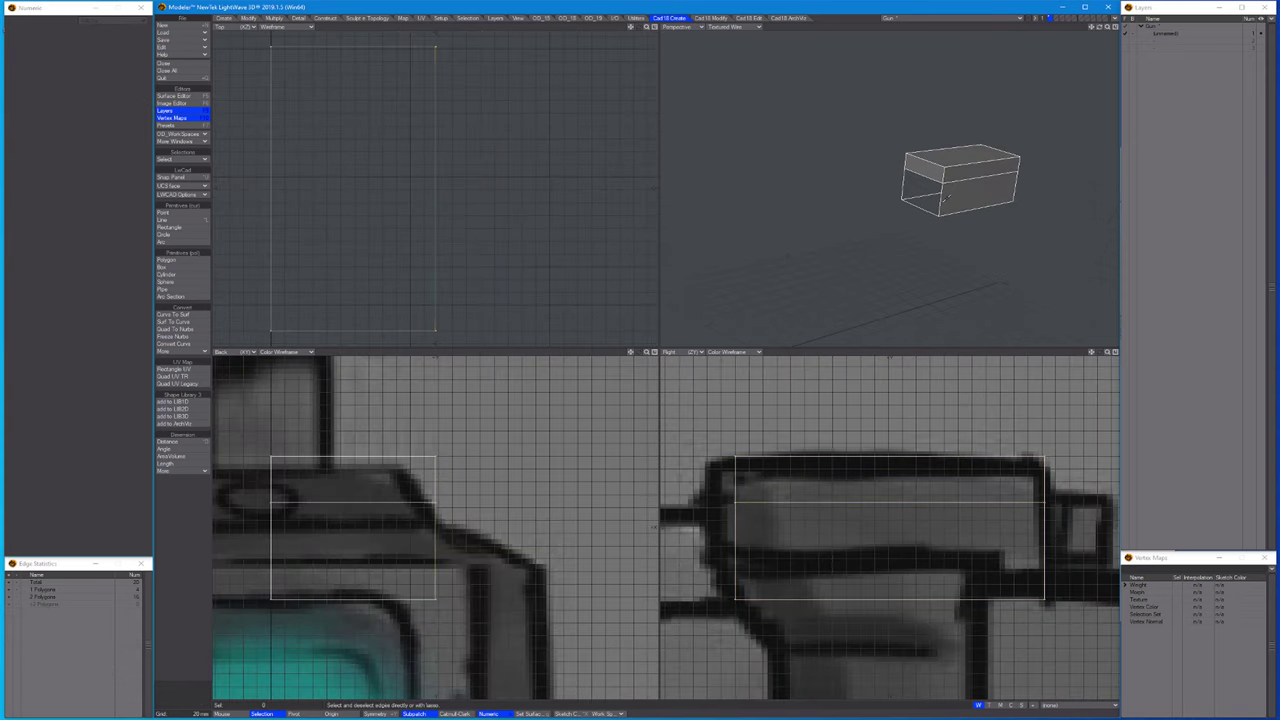
left_click(909, 211)
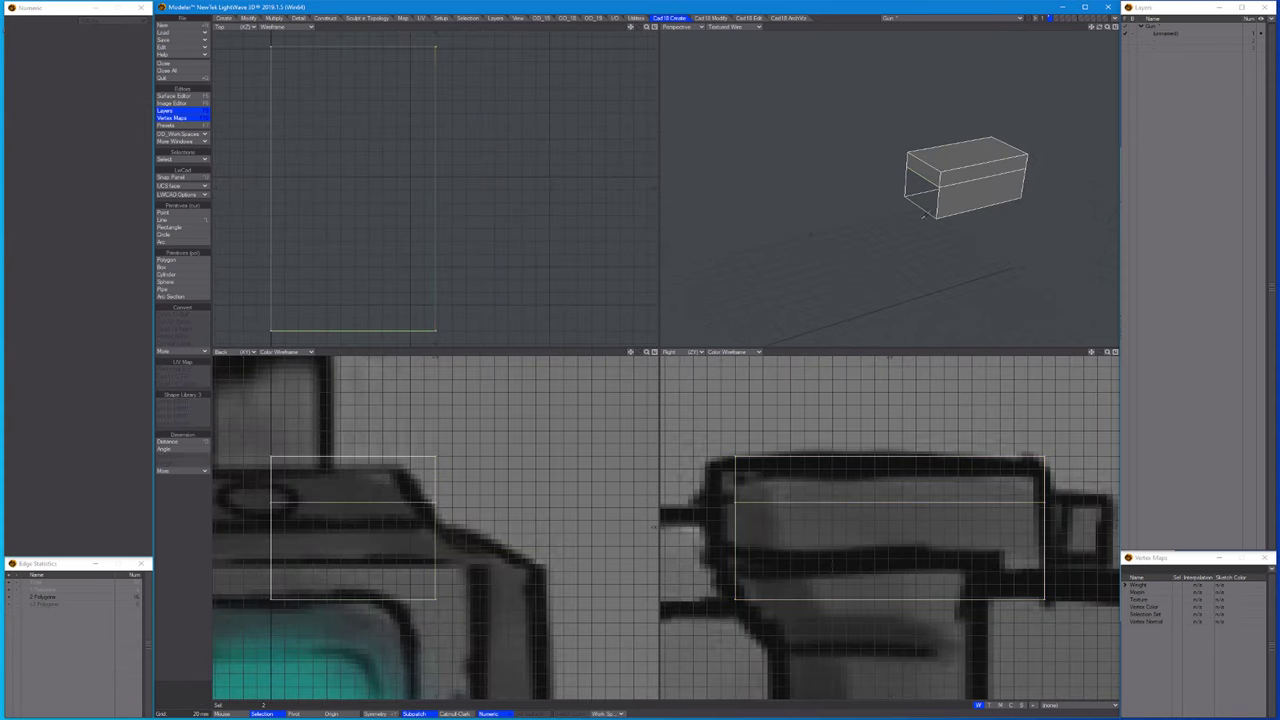
key("ctrl+j")
Remove the top block's two inner polygons on the symmetry plane and show the rest of the gun again.
left_click_drag(1005, 236, 936, 105, "alt")
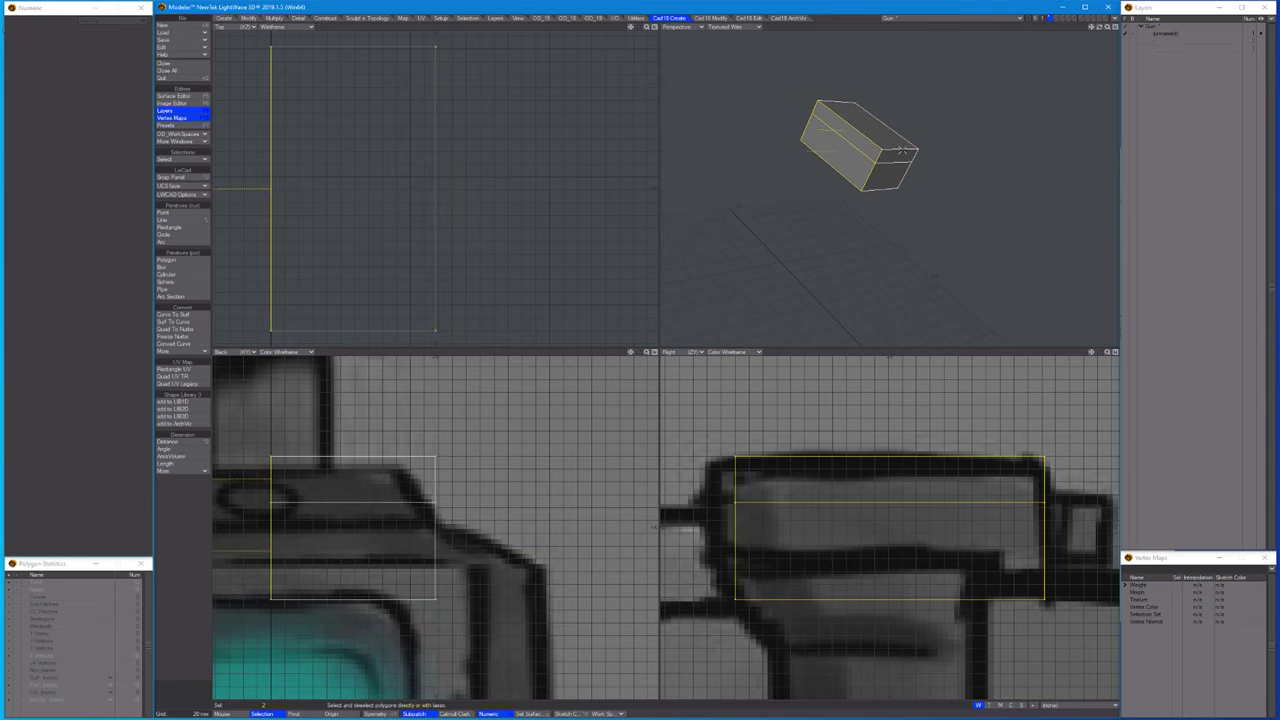
key("slash")
scroll(903, 151, "up", 5)
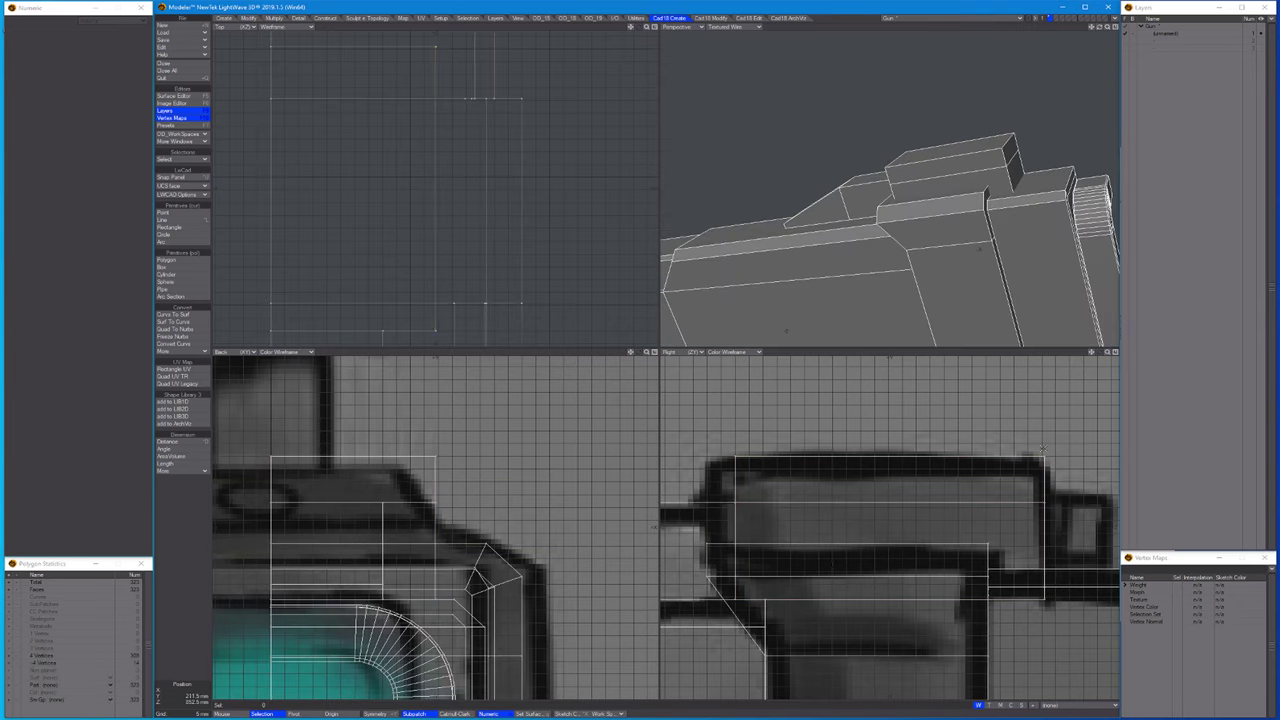
scroll(1043, 448, "down", 2)
Bevel the top block's upper rear polygon towards the stock and slant it to follow the reference's rear outline.
key("ctrl+g")
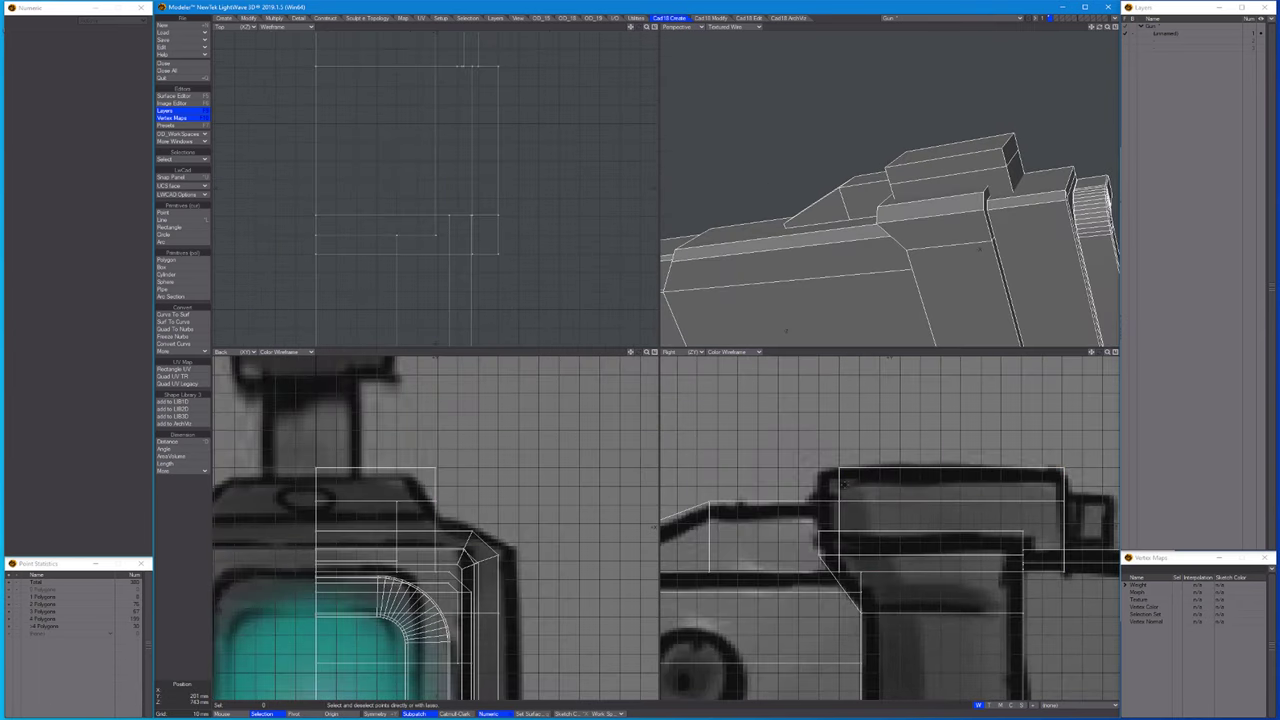
left_click(846, 471)
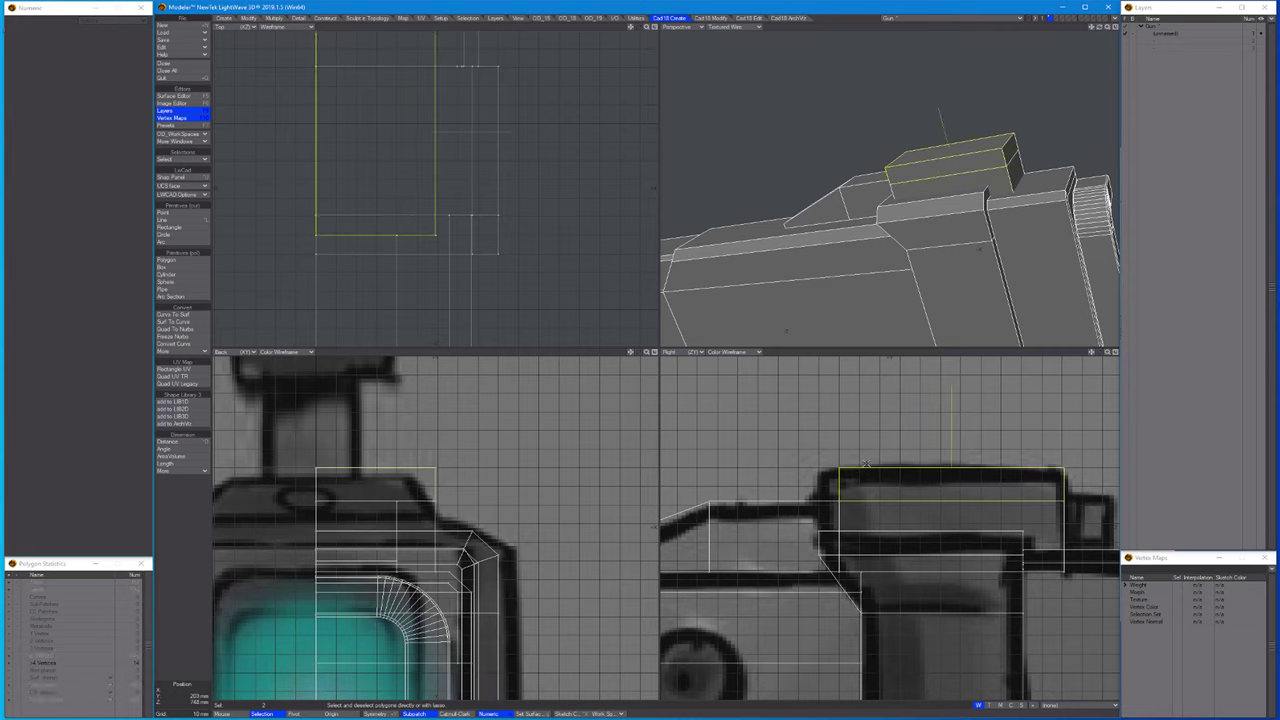
key("slash")
left_click_drag(940, 300, 1006, 210, "alt")
key("b")
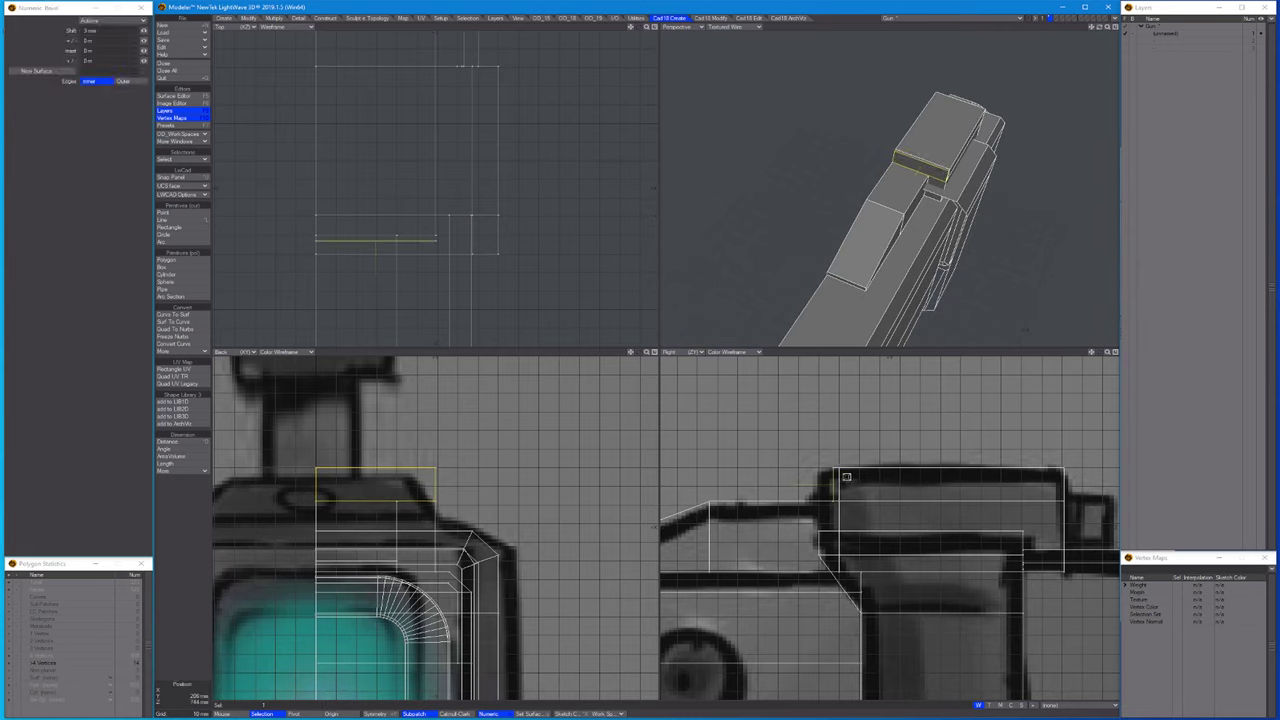
key("slash")
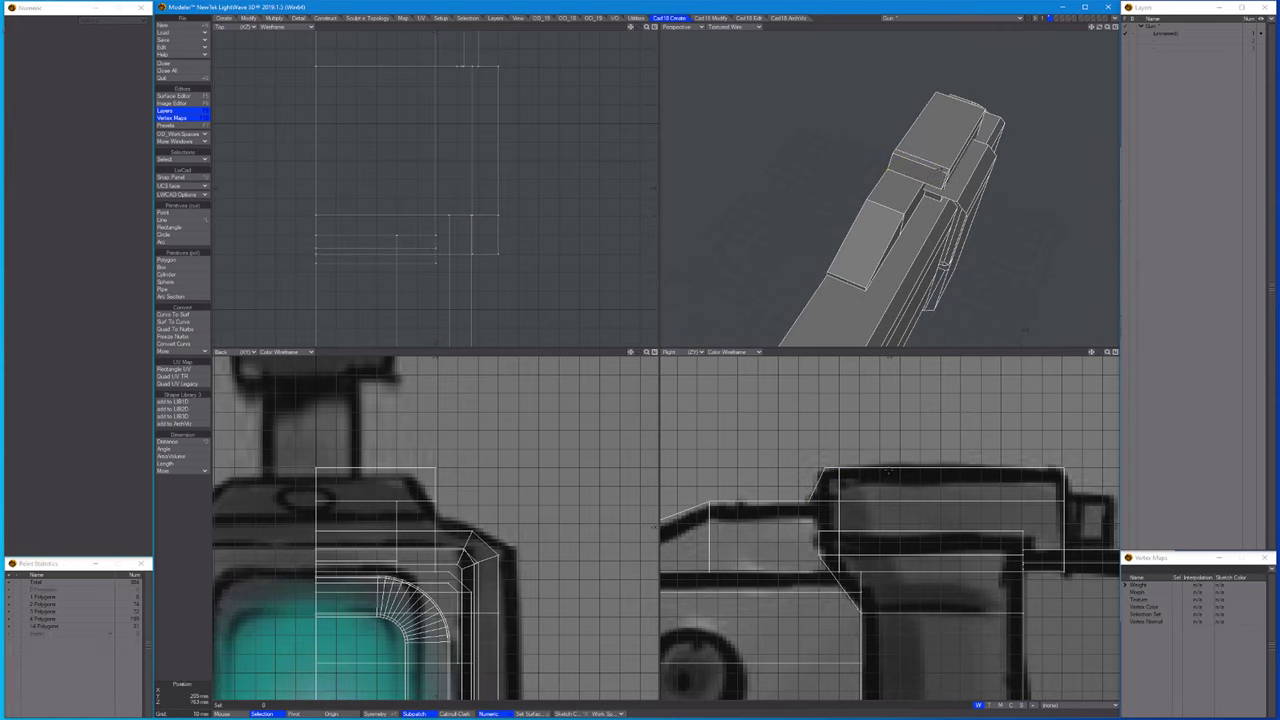
left_click_drag(1000, 250, 1041, 211, "alt")
key("ctrl+h")
left_click(941, 179)
key("t")
scroll(471, 443, "up", 1)
scroll(448, 452, "down", 1)
key("ctrl+g")
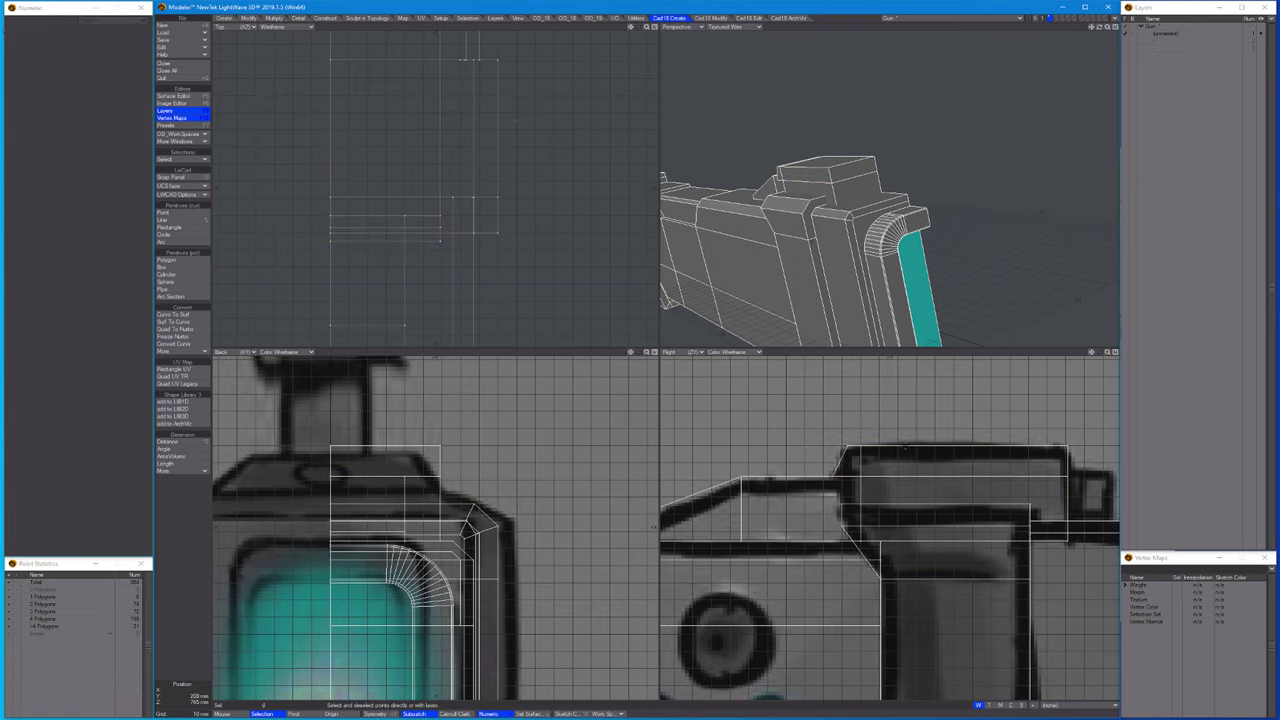
Move the top block's upper outer points inward to match the front reference's sloped side and lower its top to the drawn outline.
left_click_drag(330, 445, 371, 490)
key("t")
left_click_drag(433, 433, 410, 433)
key("space")
scroll(373, 442, "up", 2)
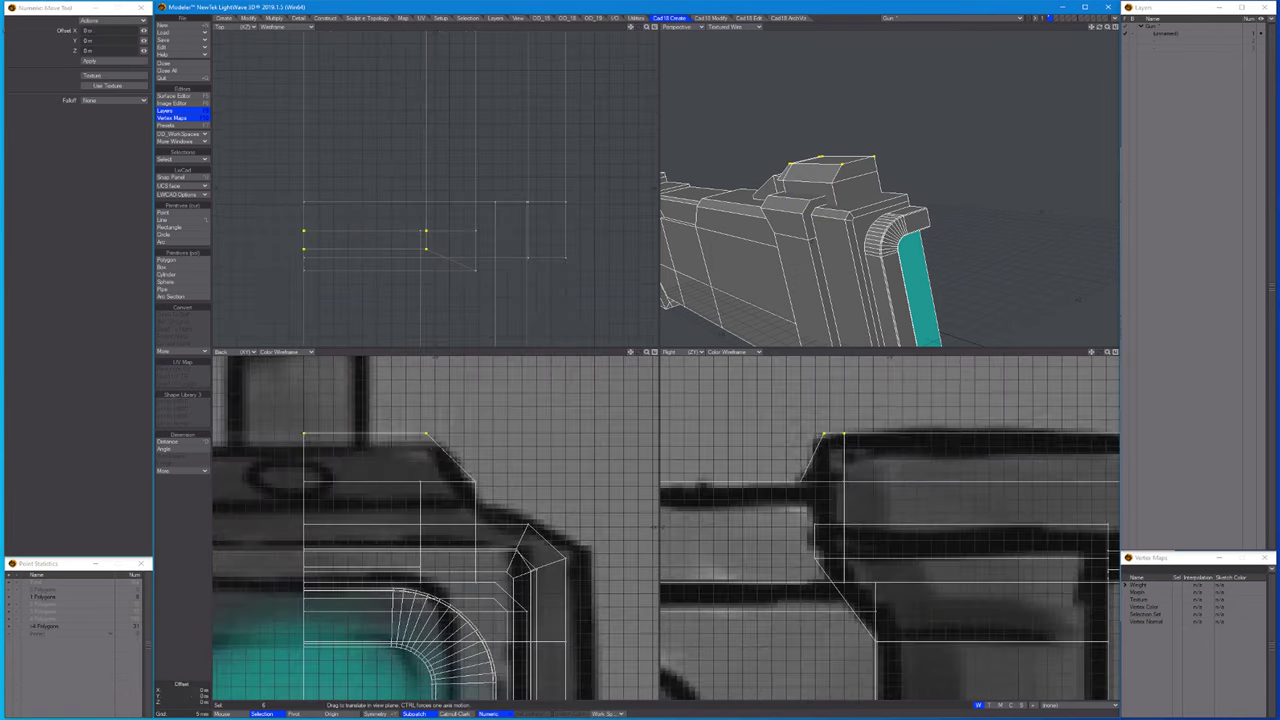
key("/")
Lower the points along the bottom of the top block's slope by about 4.5 mm in Y to meet the reference.
scroll(854, 210, "down", 4)
scroll(854, 210, "up", 3)
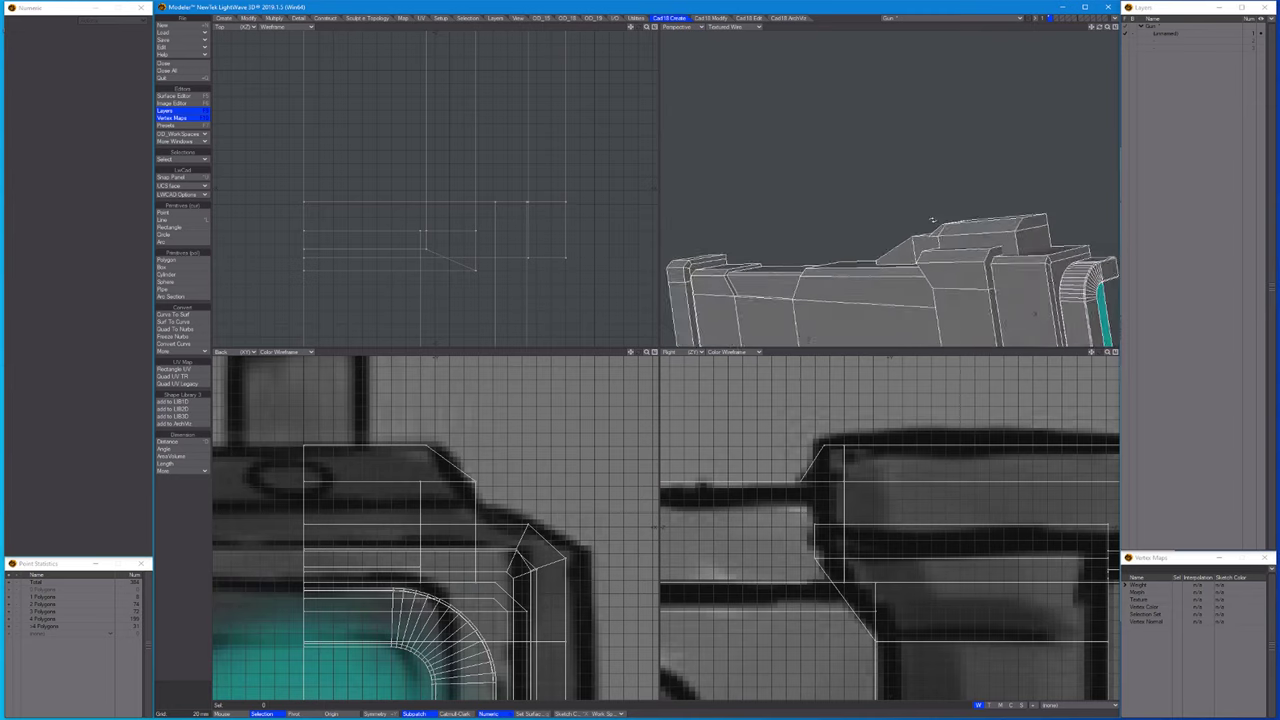
left_click_drag(854, 210, 868, 322, "alt")
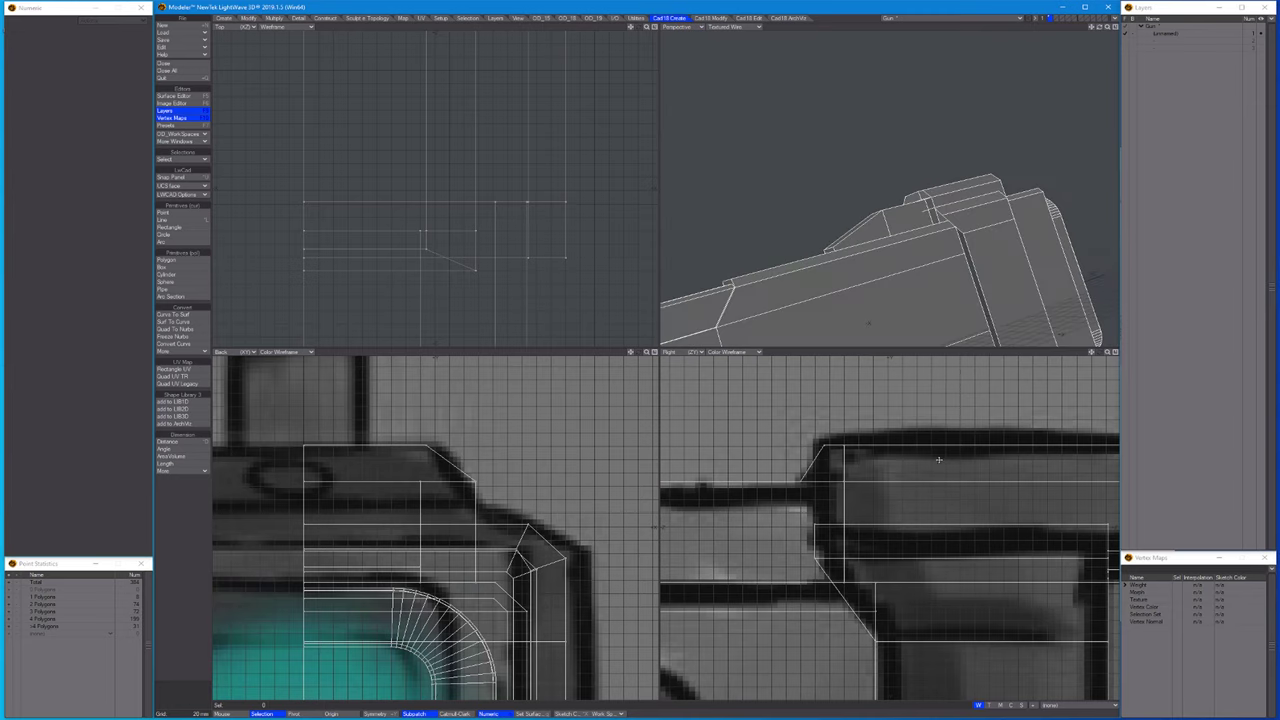
key("a")
scroll(897, 446, "up", 3)
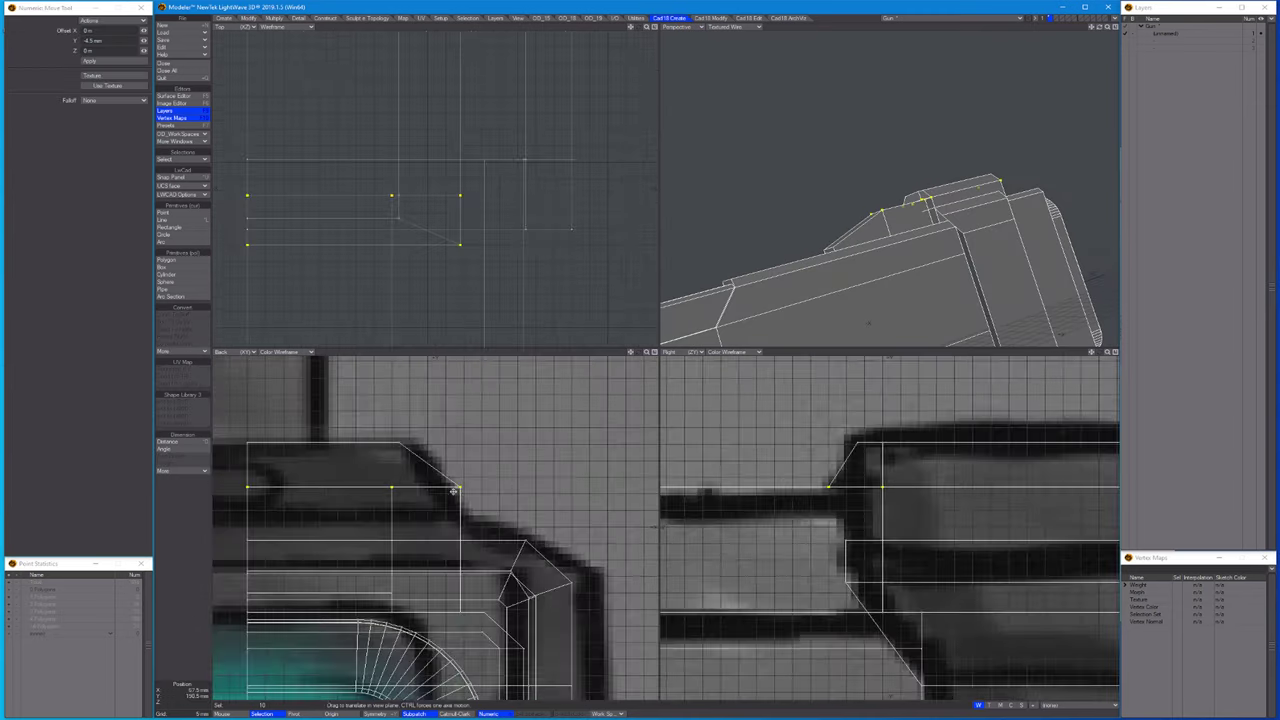
scroll(897, 446, "down", 2)
scroll(897, 446, "down", 3)
left_click_drag(760, 220, 720, 206, "alt")
key("a")
left_click_drag(619, 188, 900, 330, "alt")
scroll(1054, 540, "up", 3)
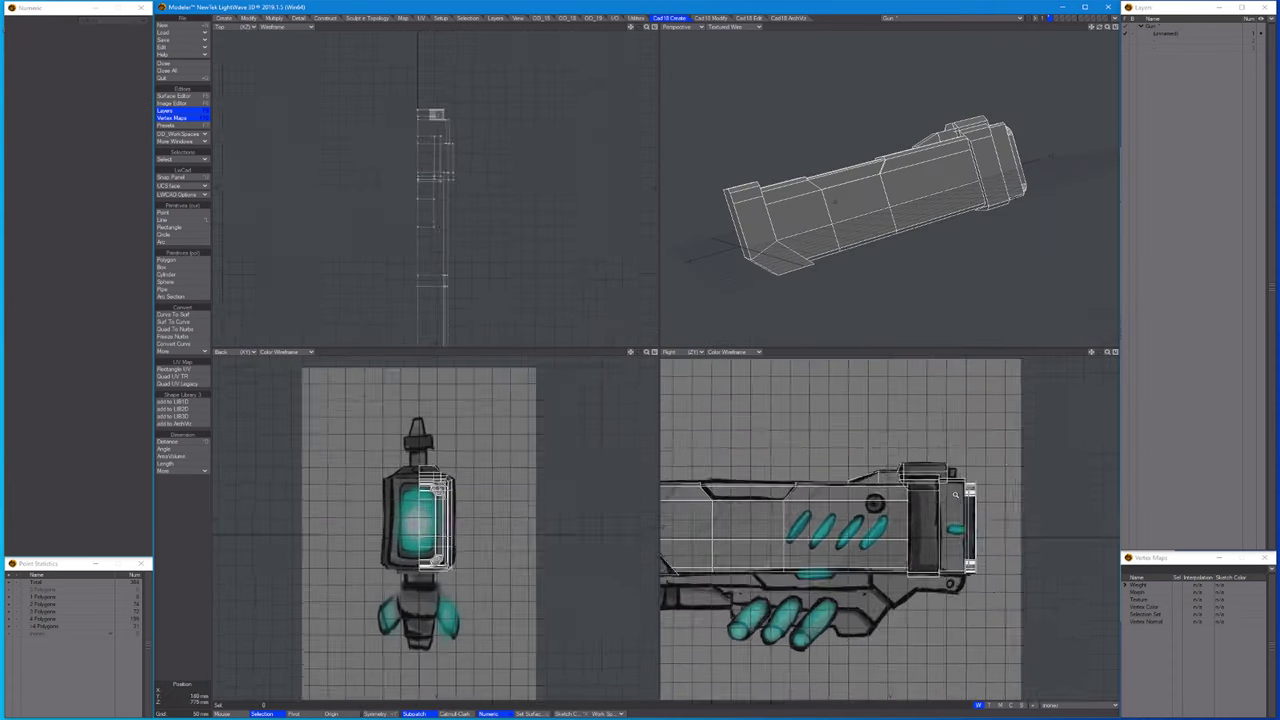
Draw a Pen polygon in the side view over the reference's front underside bracket with the round hole.
key("ctrl+h")
left_click_drag(1018, 475, 1018, 230, "alt+shift")
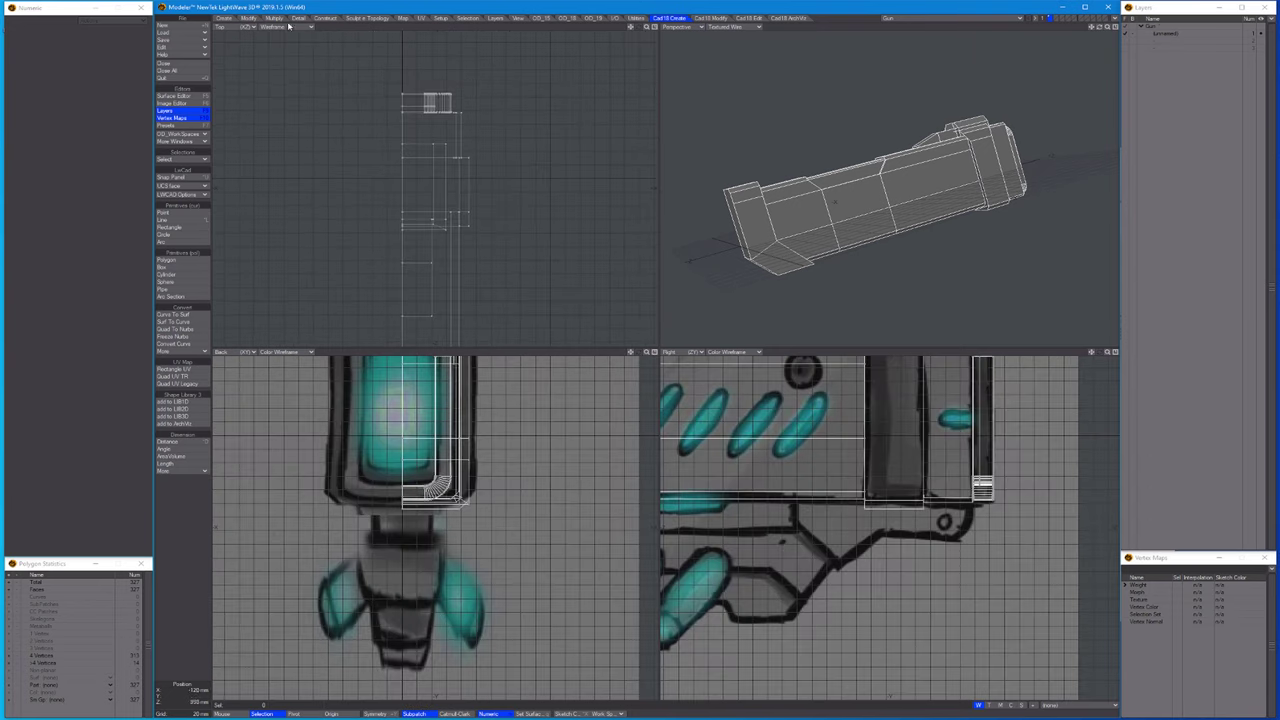
left_click(223, 18)
left_click(165, 352)
left_click_drag(830, 600, 814, 505, "alt+shift")
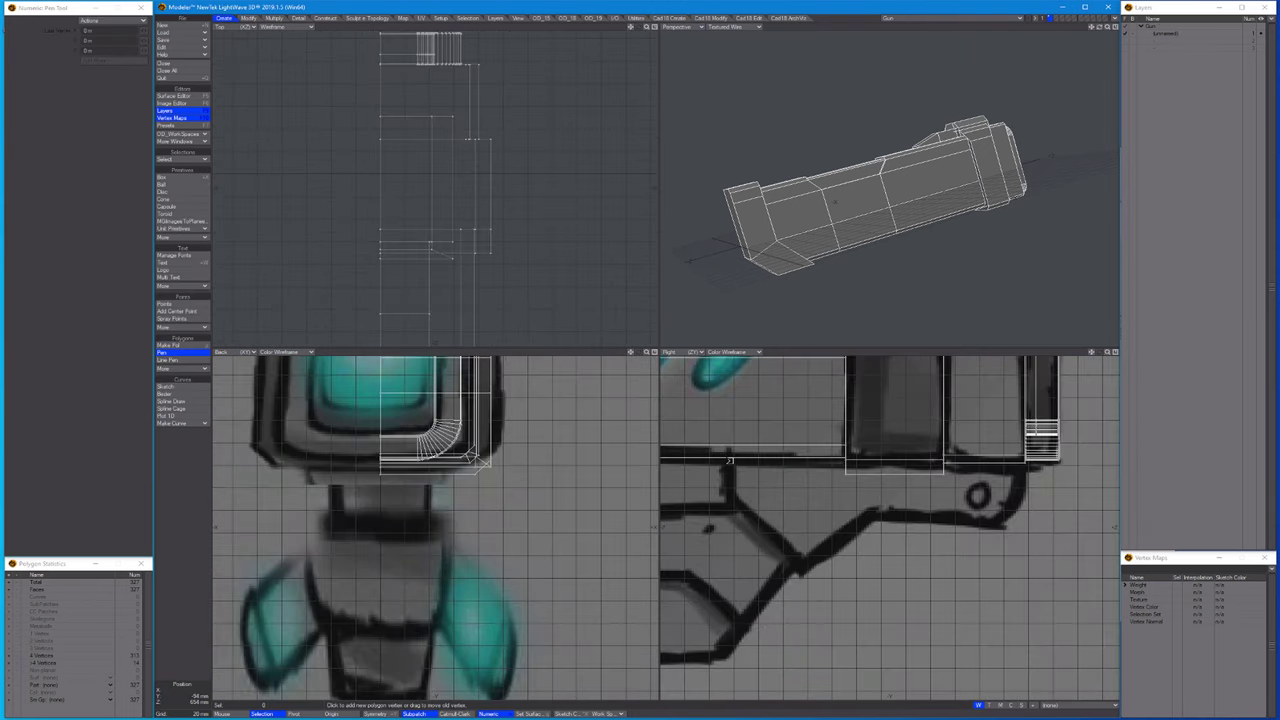
left_click(728, 460)
left_click(803, 577)
left_click(876, 512)
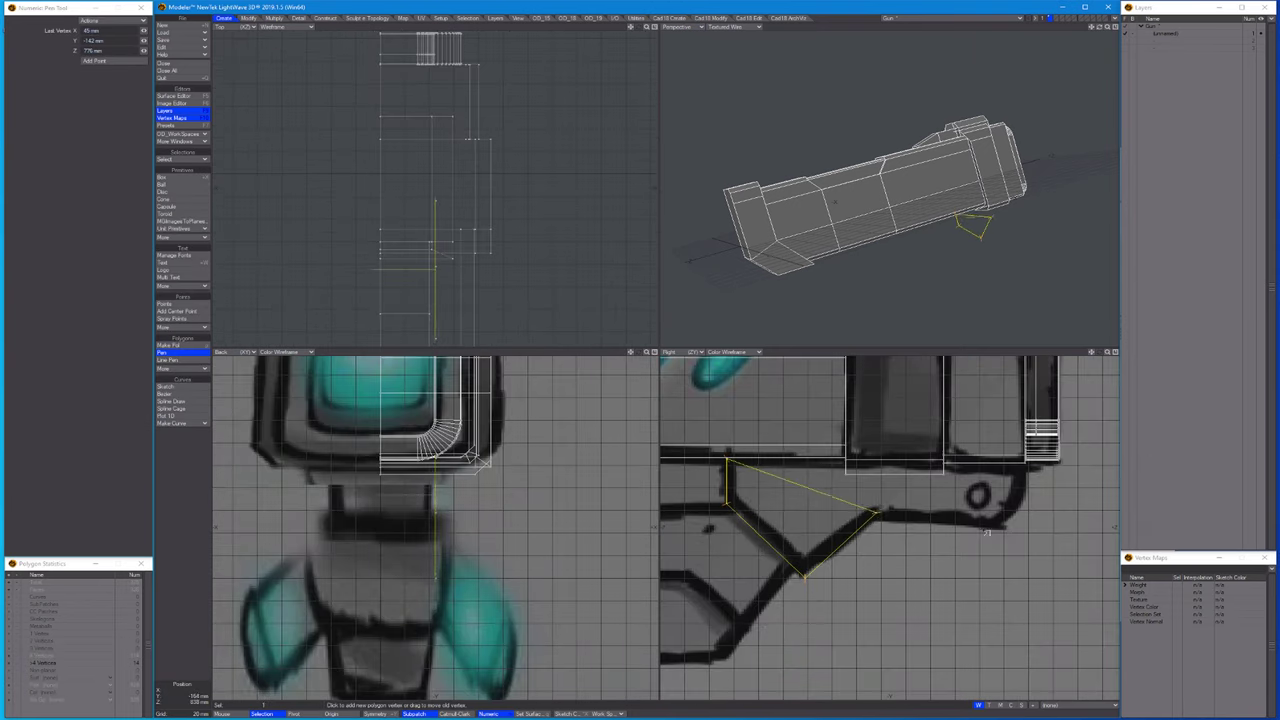
left_click(1022, 521)
left_click(1024, 466)
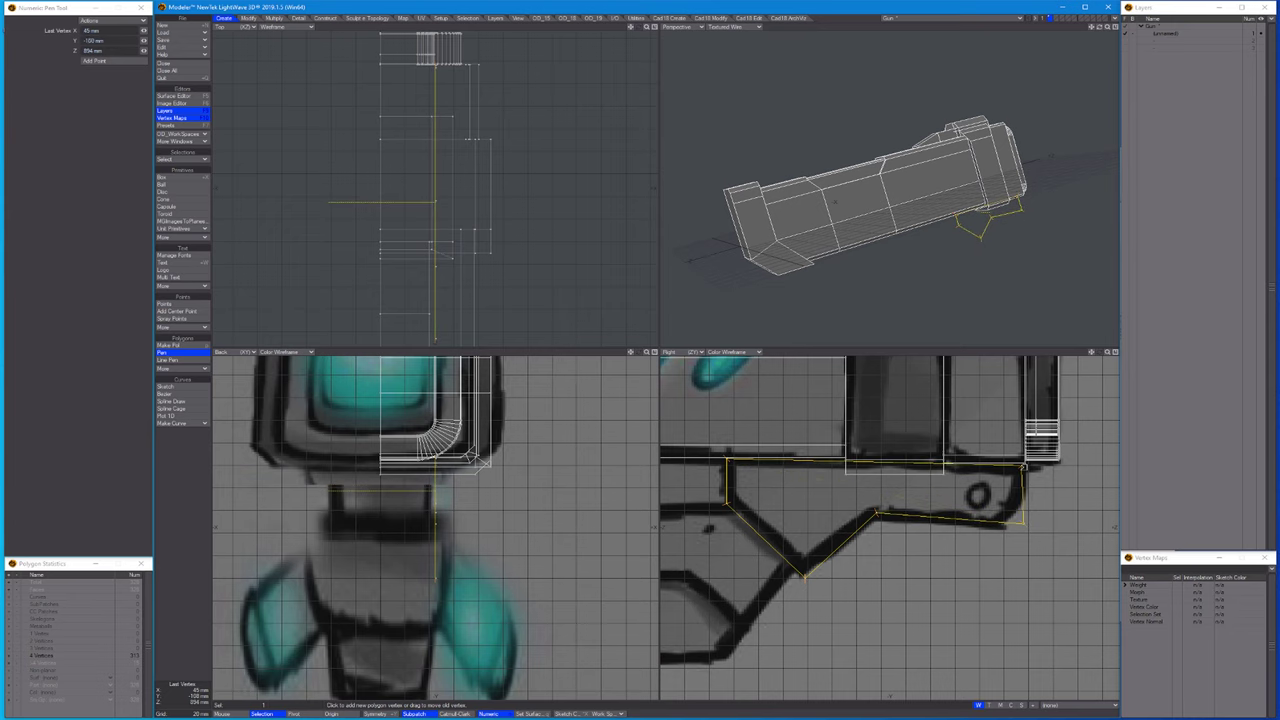
left_click_drag(1024, 466, 1024, 465)
Draw a second Pen polygon over the plate above the lower teal cylinders, following its angled front and notched rear end.
scroll(878, 540, "down", 3)
scroll(878, 540, "up", 2)
left_click(878, 540)
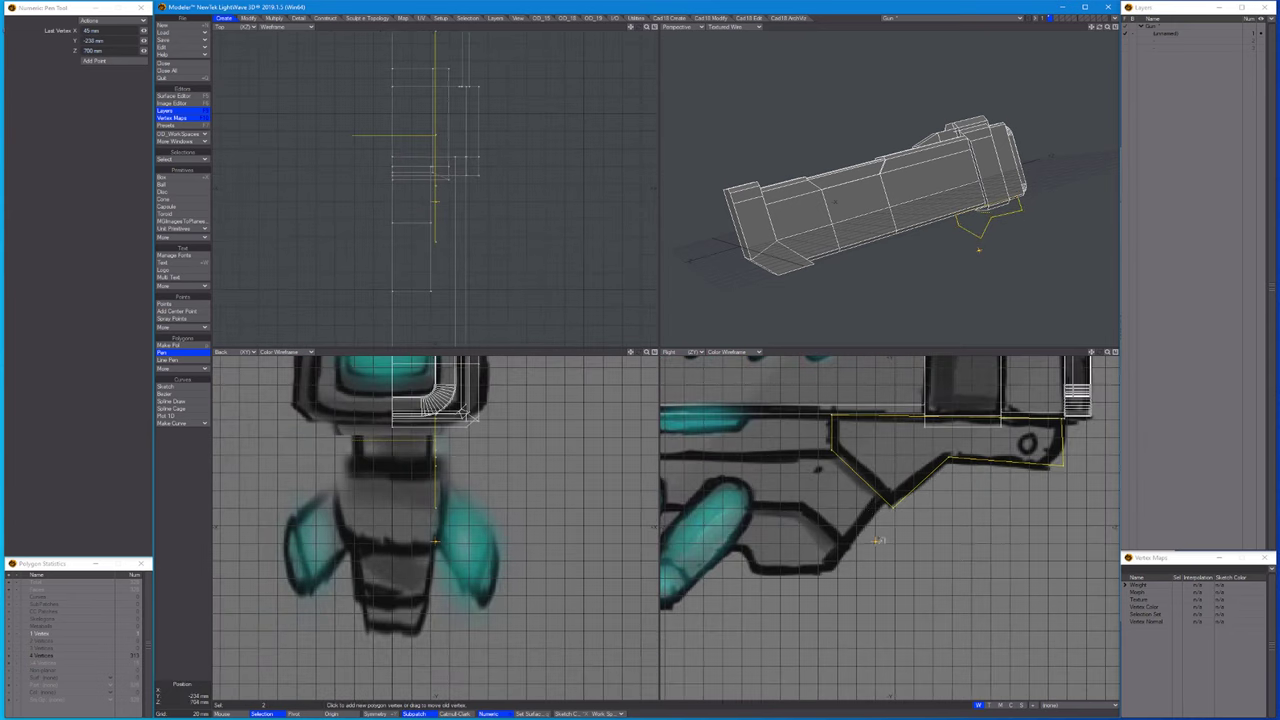
key("Left")
key("Left")
key("Left")
key("Left")
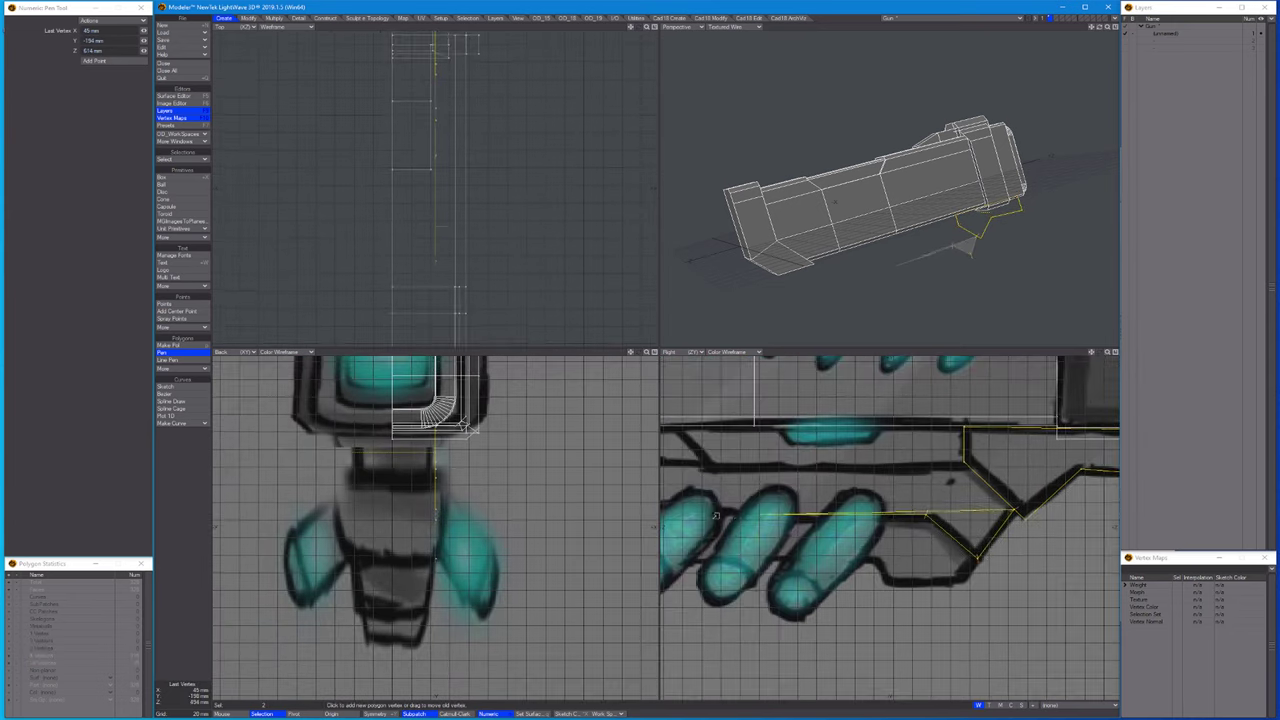
left_click(890, 525)
left_click_drag(893, 526, 843, 520)
left_click(838, 490)
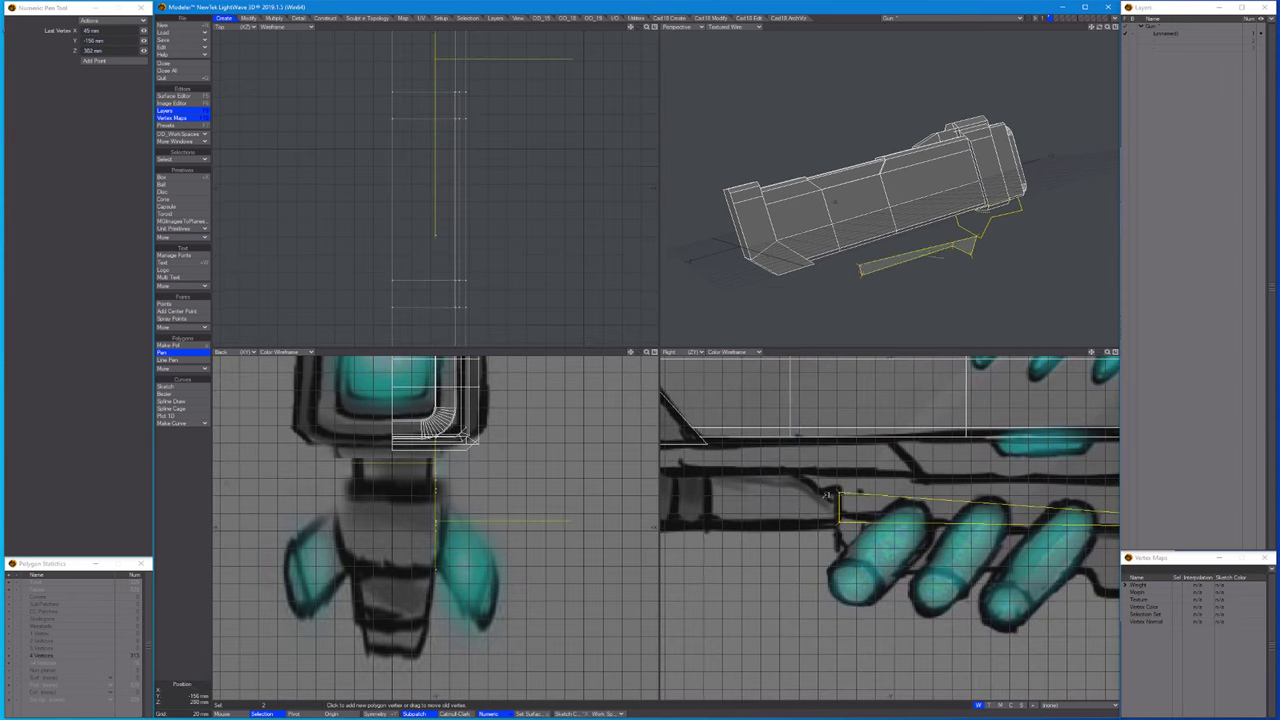
left_click(797, 473)
key("comma")
key("Left")
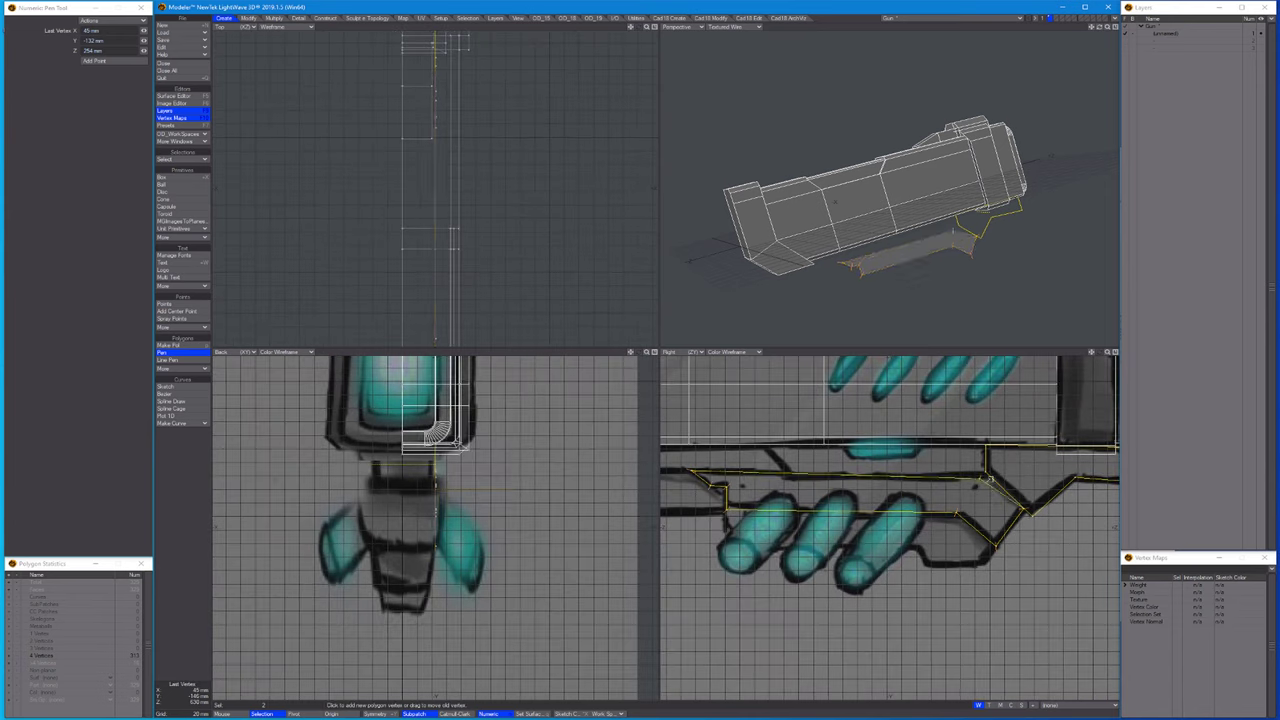
left_click(990, 476)
Draw a Pen polygon over the narrow strip between plate and body, notched around the teal vent.
key("Left")
left_click(838, 459)
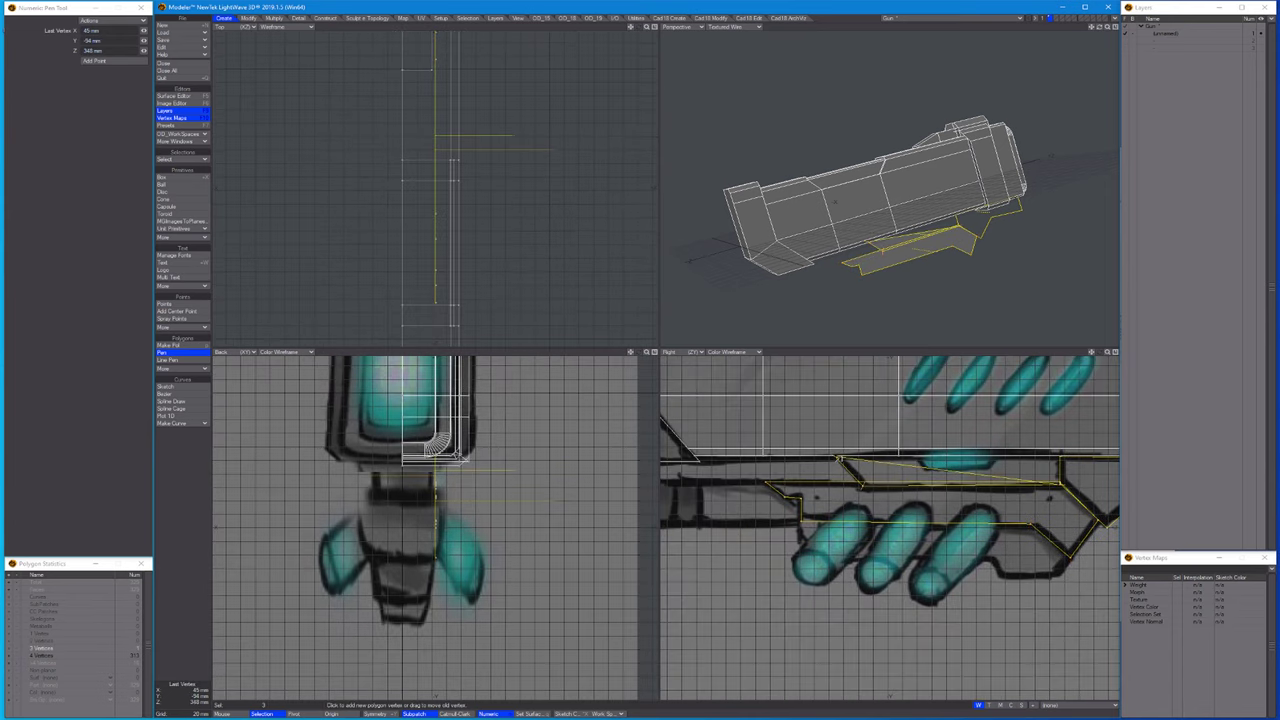
left_click(1000, 457)
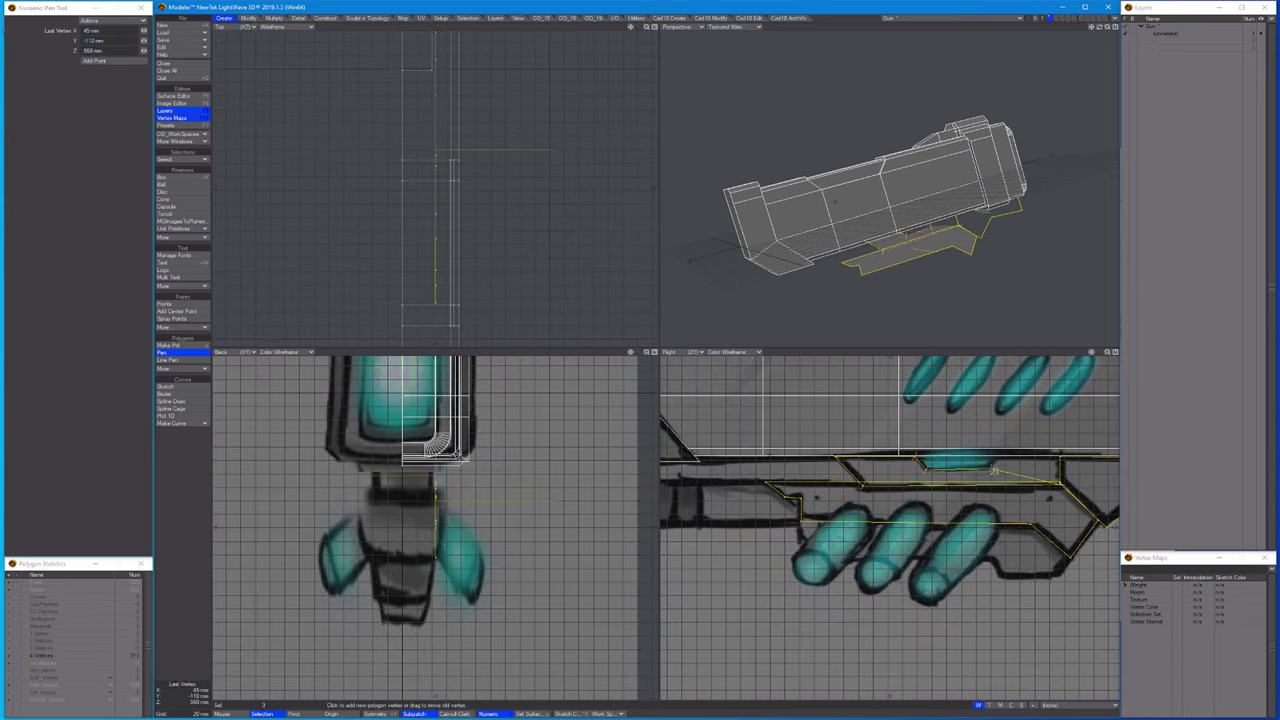
left_click(831, 499)
Draw a Pen polygon continuing the narrow strip beneath the body back to the dark rear band.
key("Left")
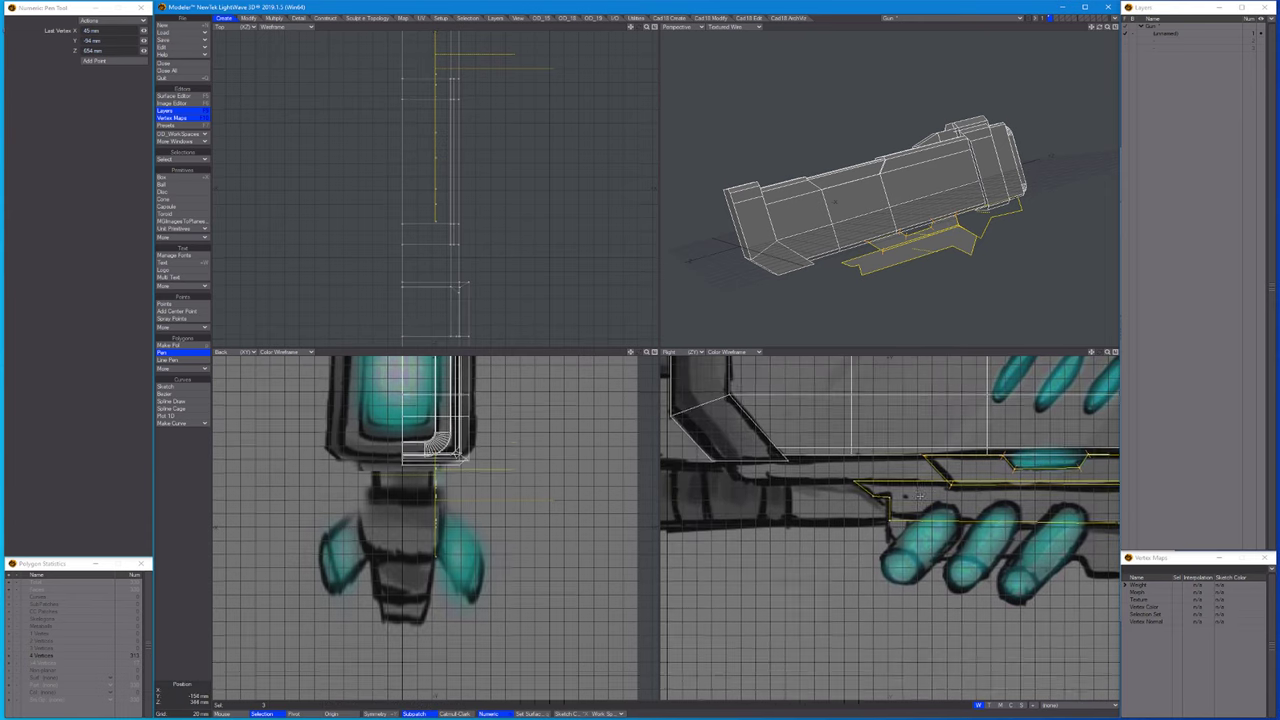
key("Down")
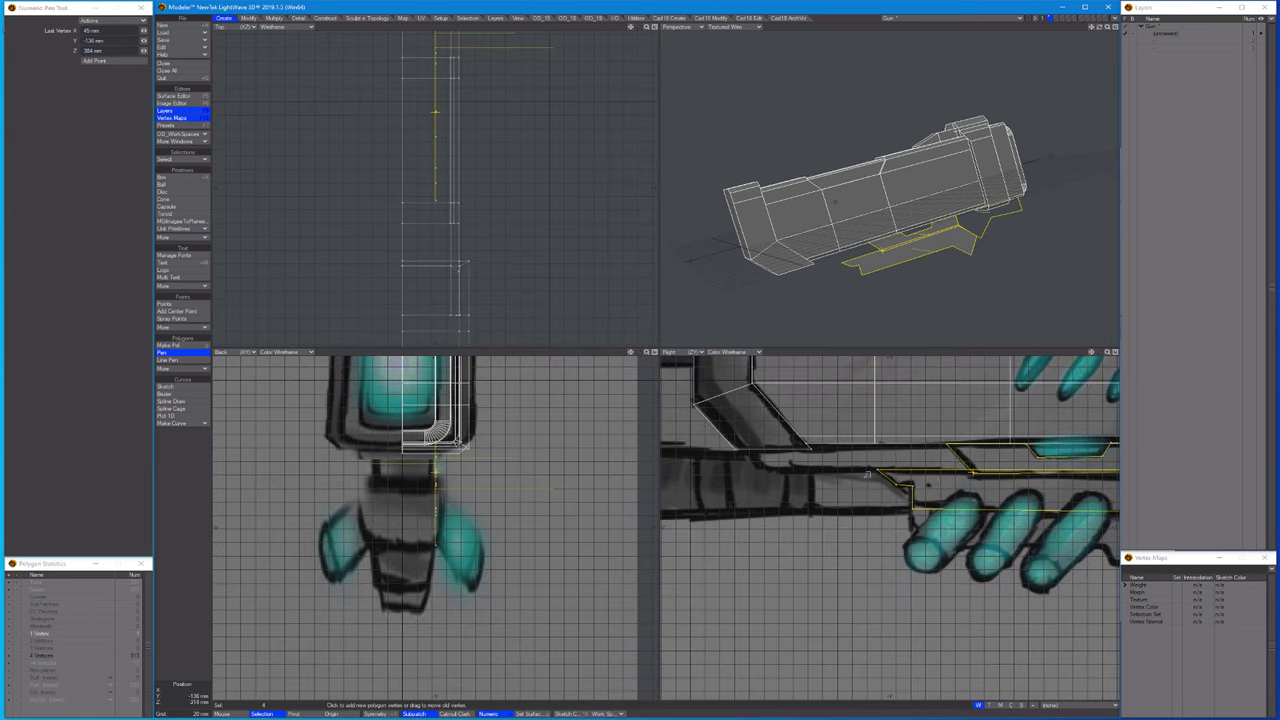
left_click(748, 449)
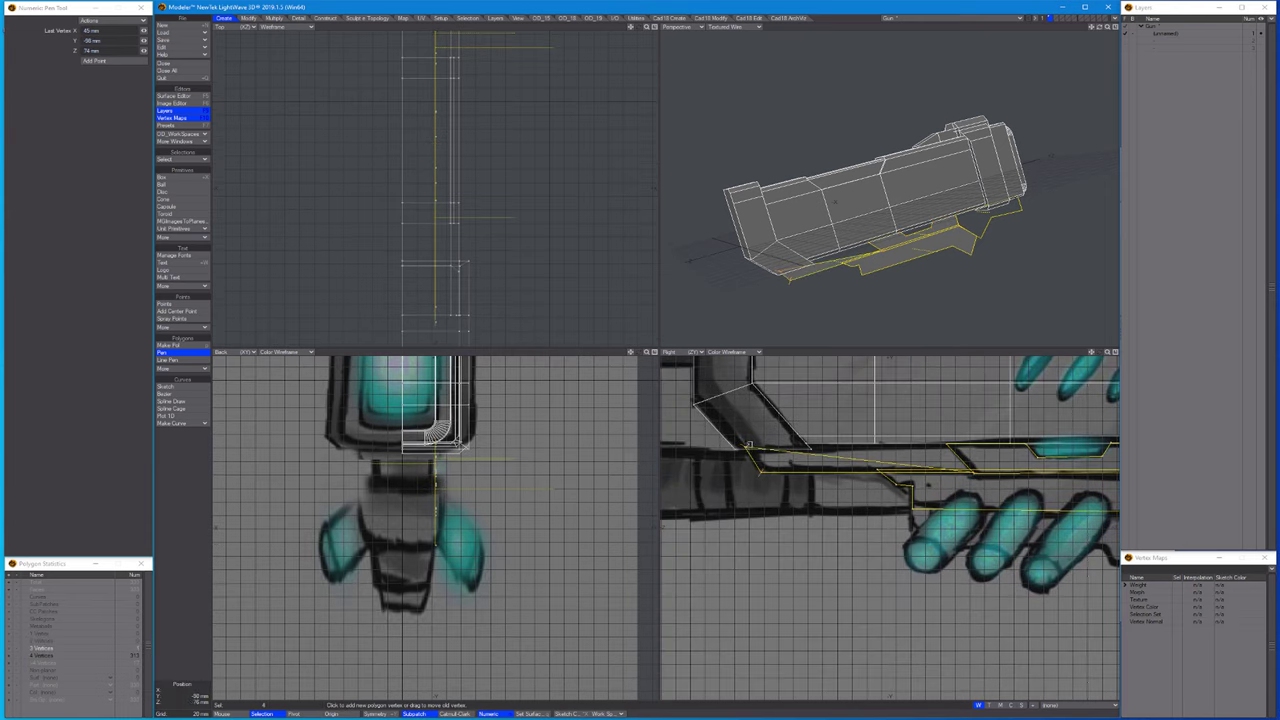
left_click_drag(748, 445, 953, 446)
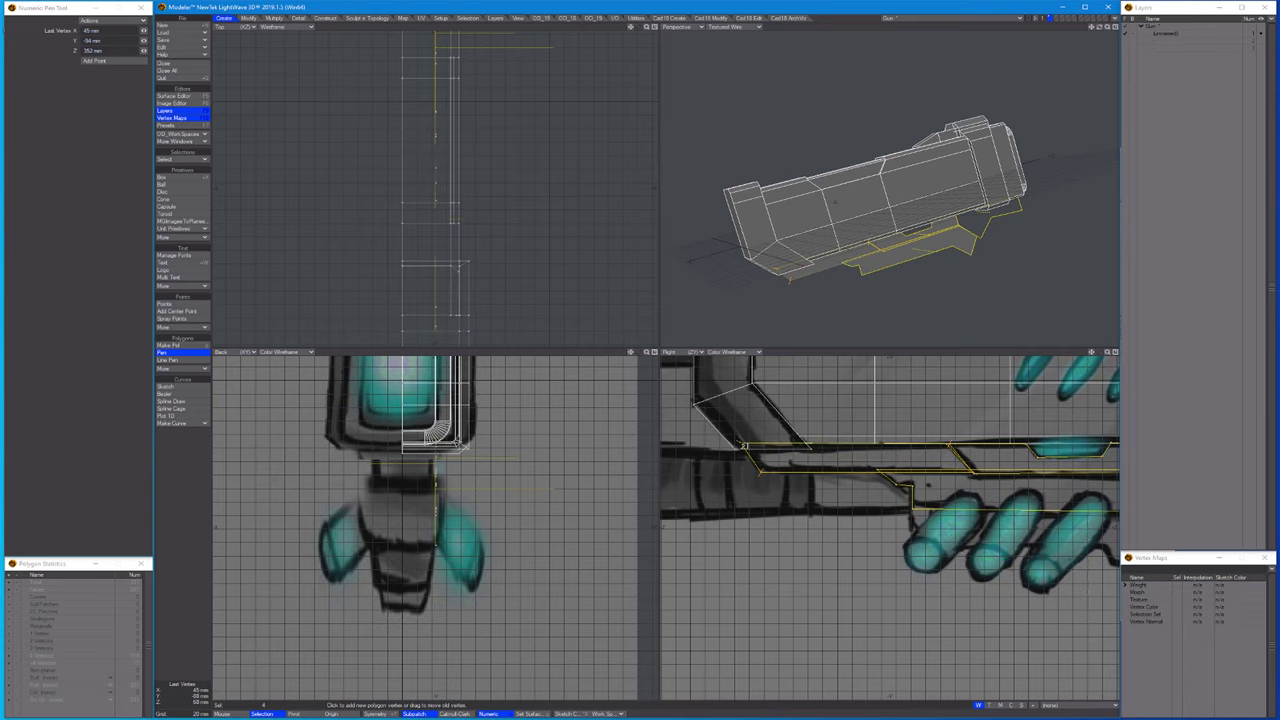
Draw a Pen polygon over the lower section behind the cylinder plate, meeting the plate's notched rear end.
left_click(890, 535)
scroll(910, 480, "down", 2)
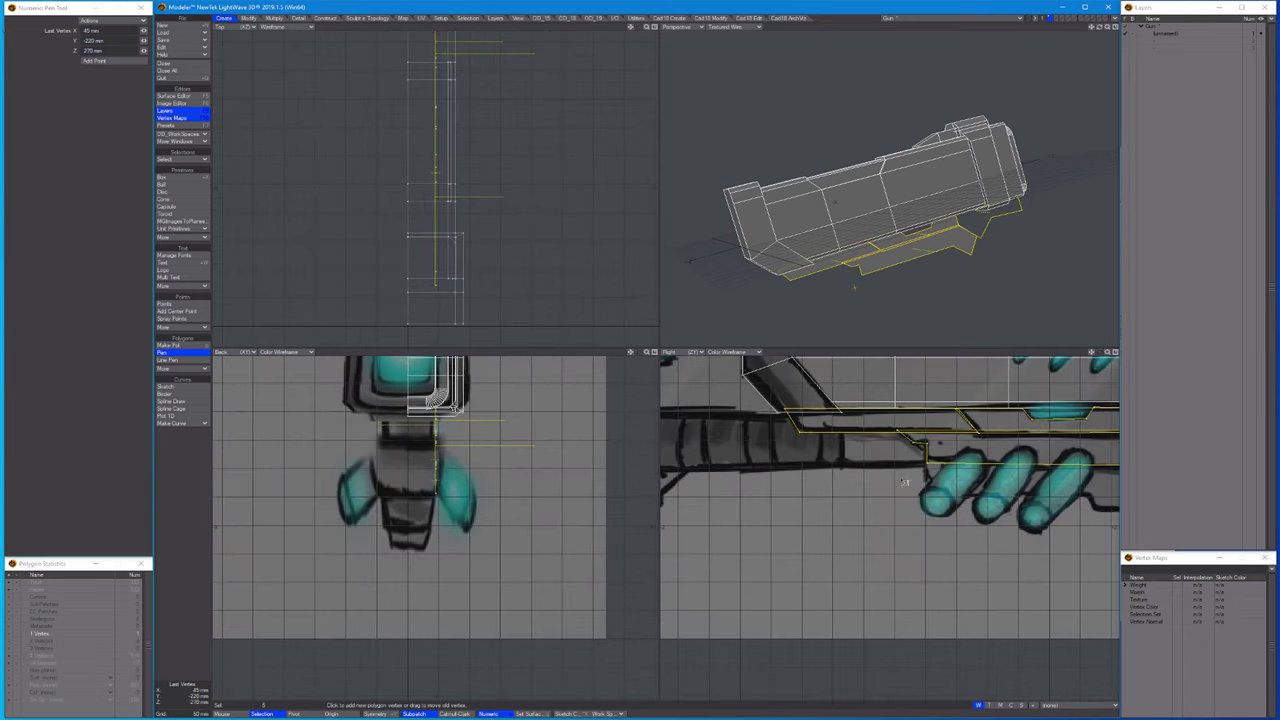
scroll(928, 463, "down", 2)
scroll(928, 463, "up", 2)
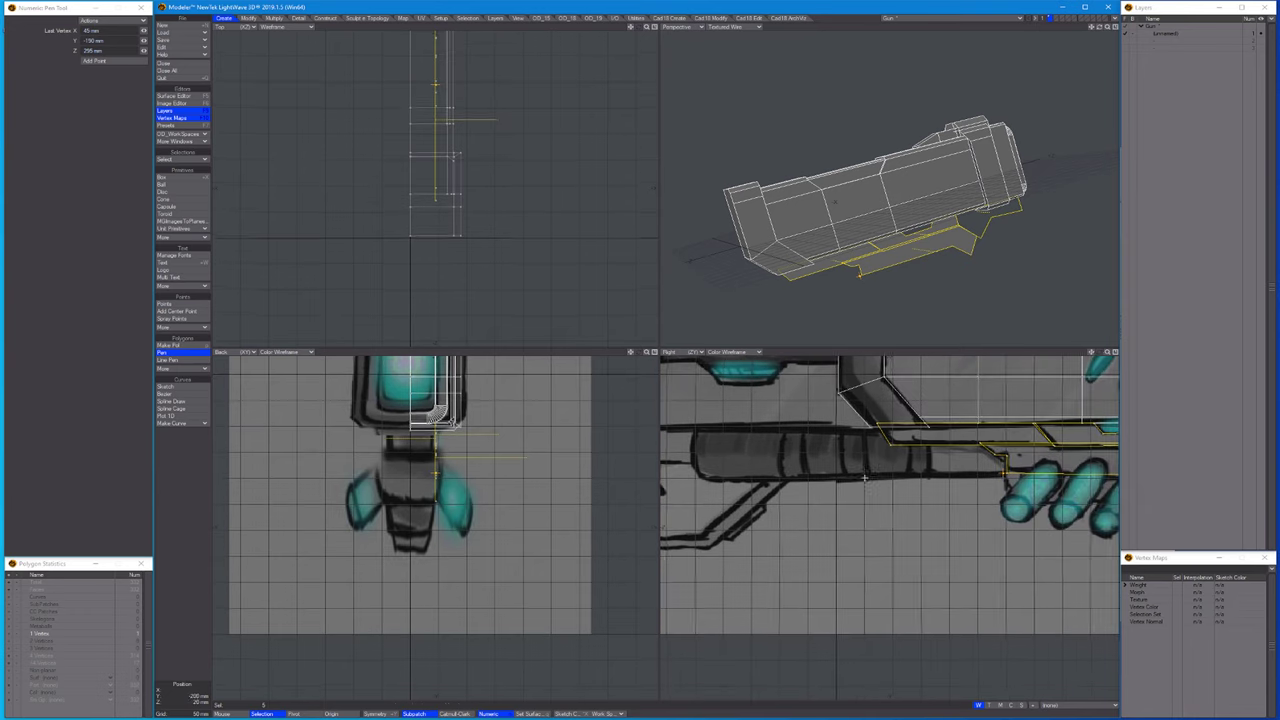
left_click_drag(1004, 472, 946, 502)
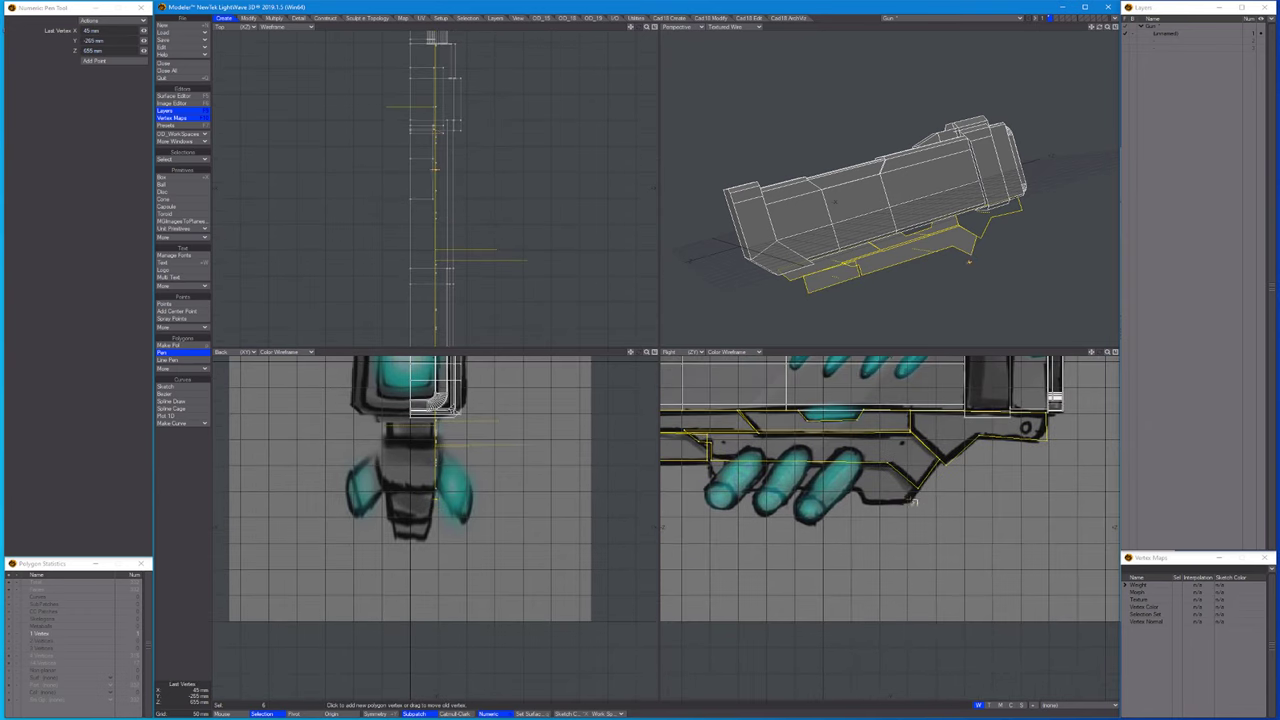
Draw a Pen polygon over the lower cylinder housing, from the hooked front part back to the rearmost teal cylinder.
left_click(865, 505)
left_click(716, 466)
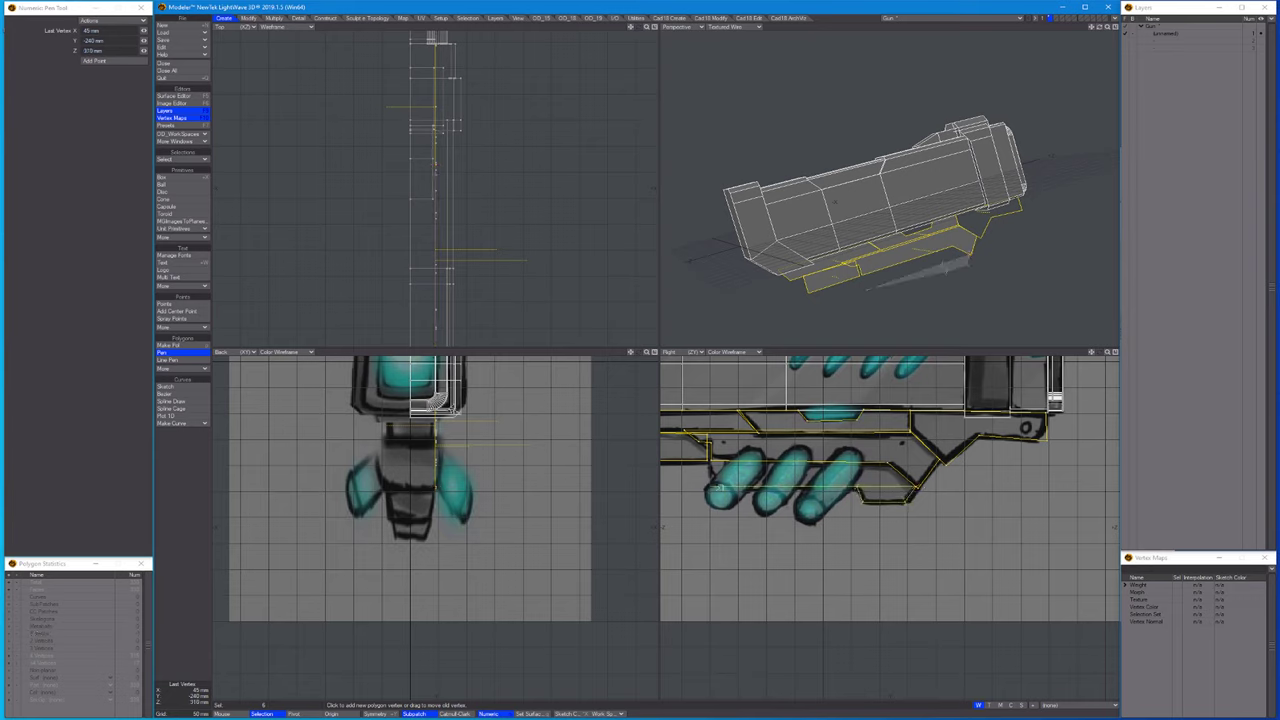
left_click_drag(716, 466, 717, 483)
left_click(899, 472)
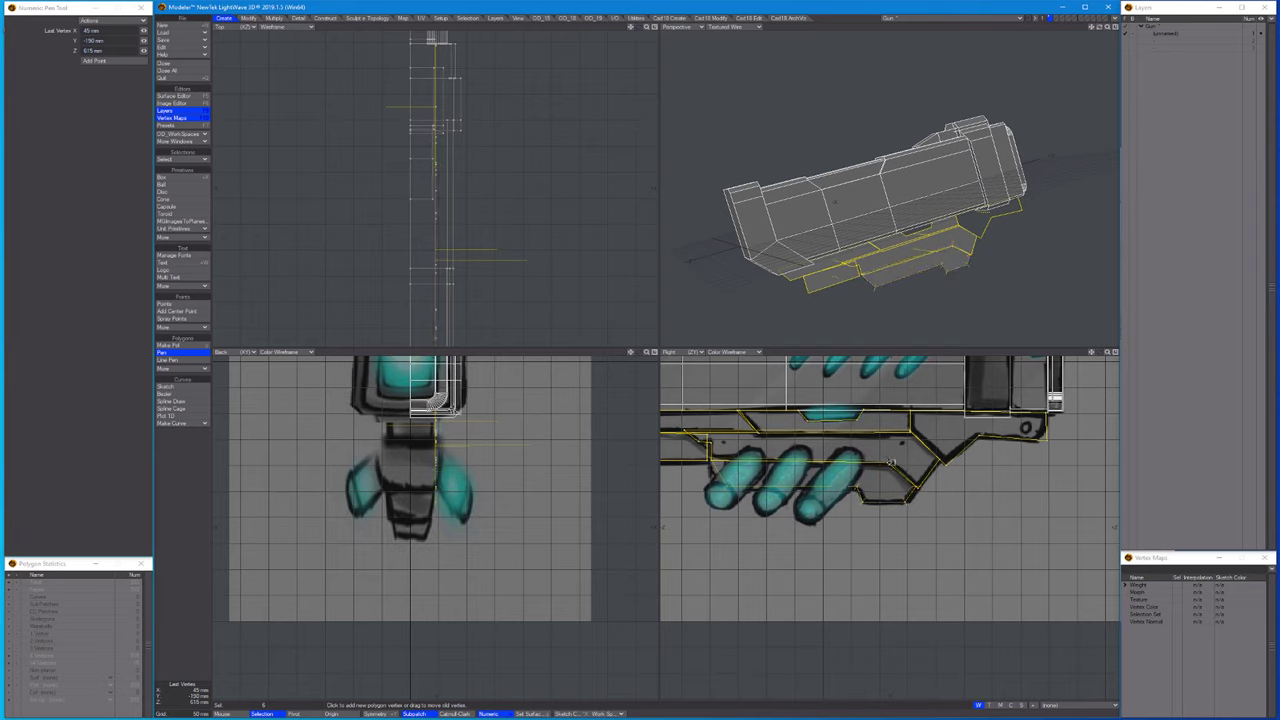
scroll(905, 480, "up", 3)
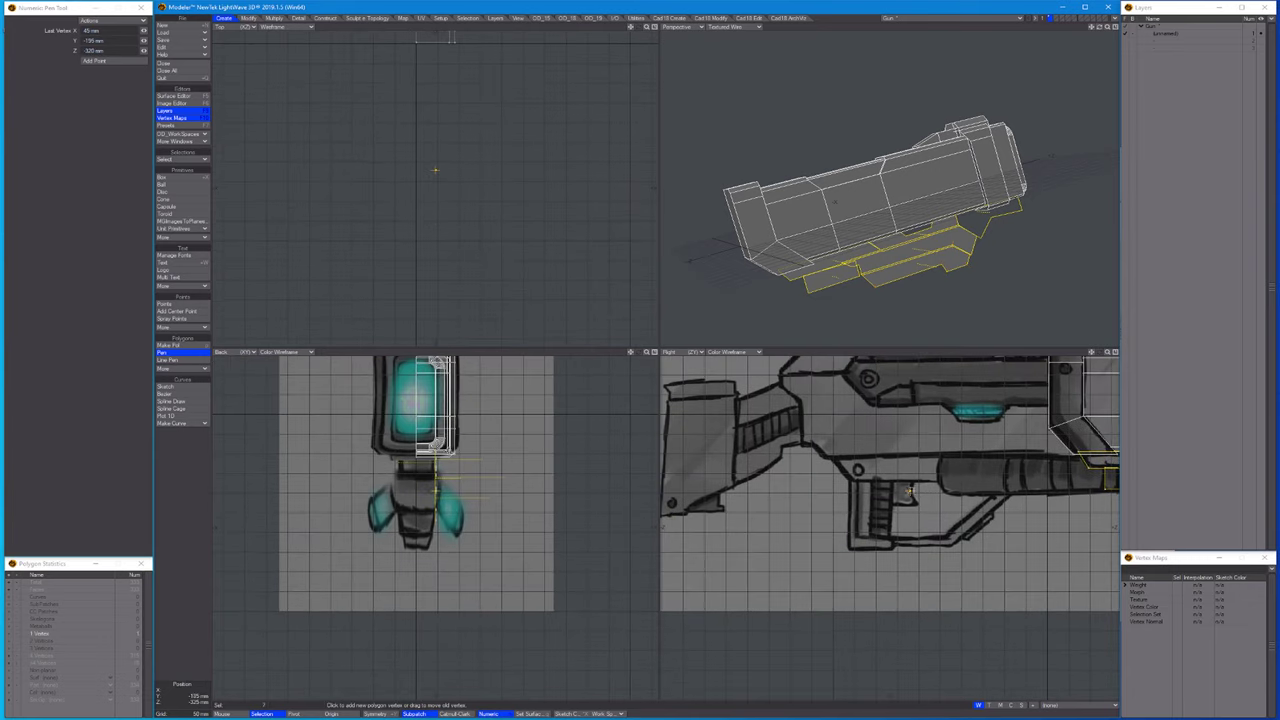
Draw Pen polygons over the bolted housing above the pistol grip and over the raised strip along the body's upper rear.
left_click_drag(955, 462, 946, 480)
key("g")
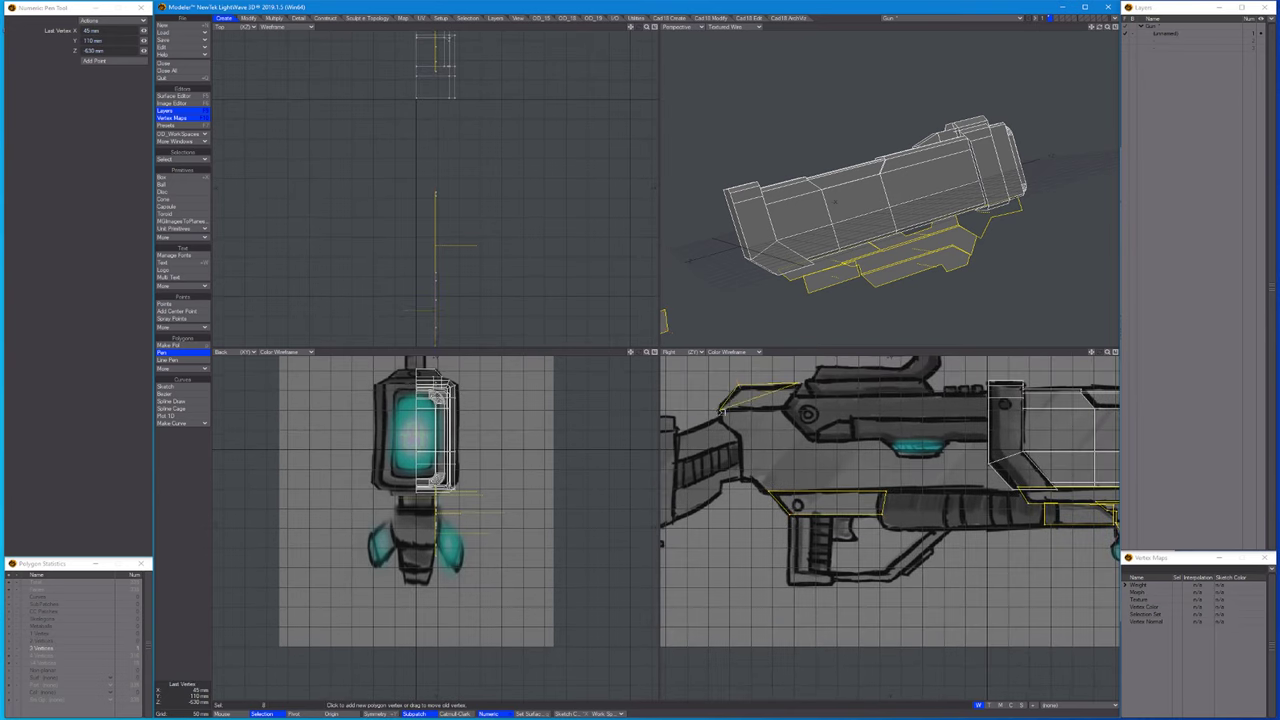
left_click(785, 410)
scroll(785, 410, "up", 4)
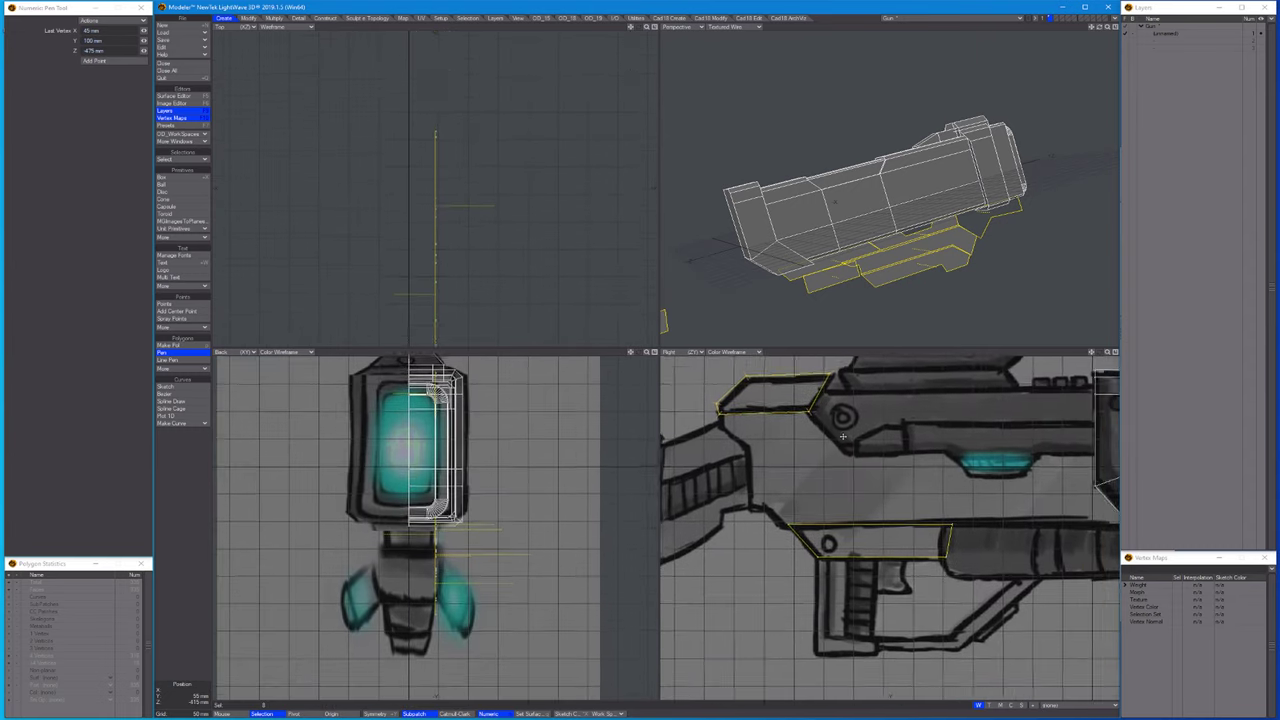
key("Left")
key("Up")
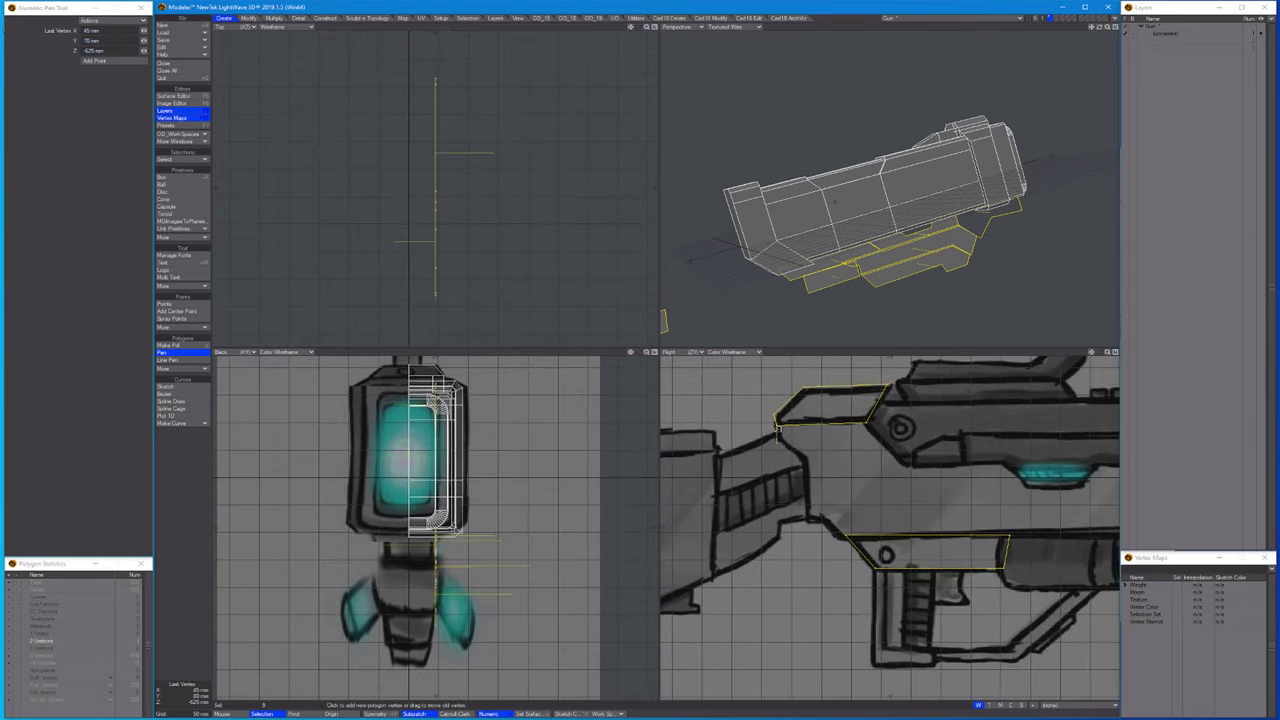
Draw a Pen polygon over the main rear body, following the bolted side panel, the teal vent notch and the stepped underside.
left_click_drag(778, 428, 908, 461)
key("Right")
key("Down")
key("Up")
left_click_drag(815, 424, 795, 522)
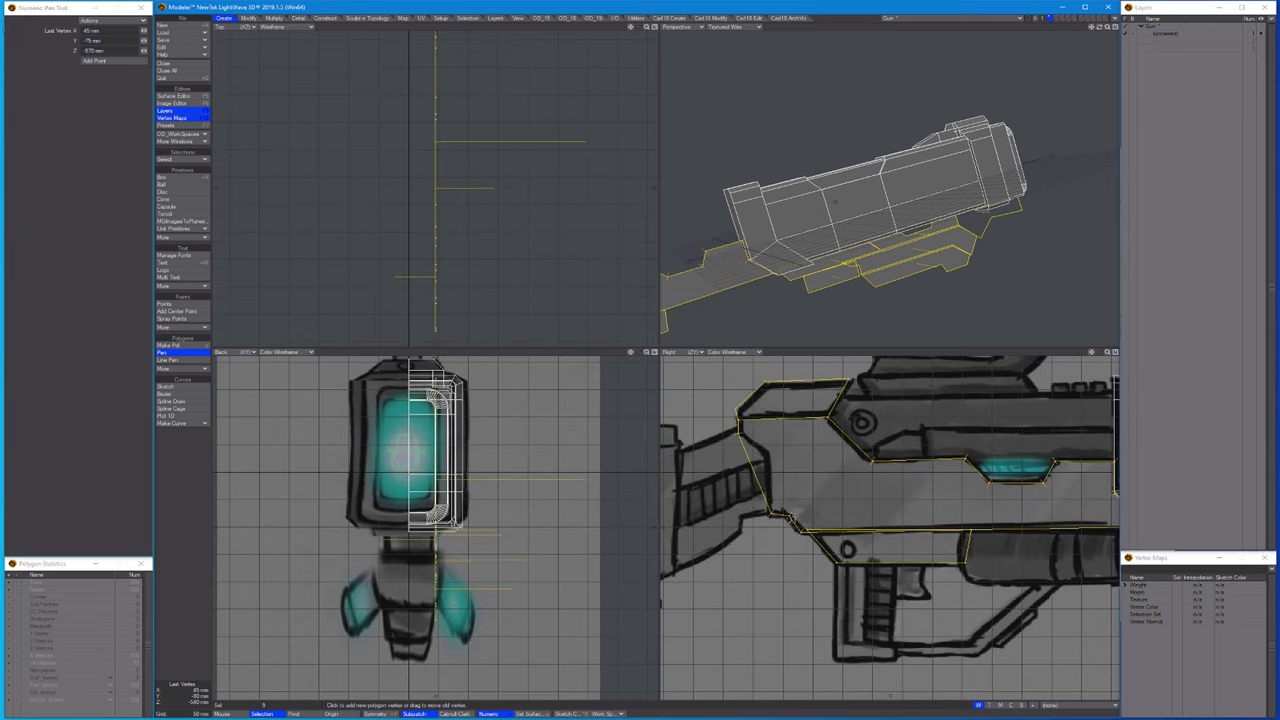
Draw a Pen polygon over the ribbed neck between the stock and the main body, meeting the body's rear outline.
scroll(768, 453, "down", 2)
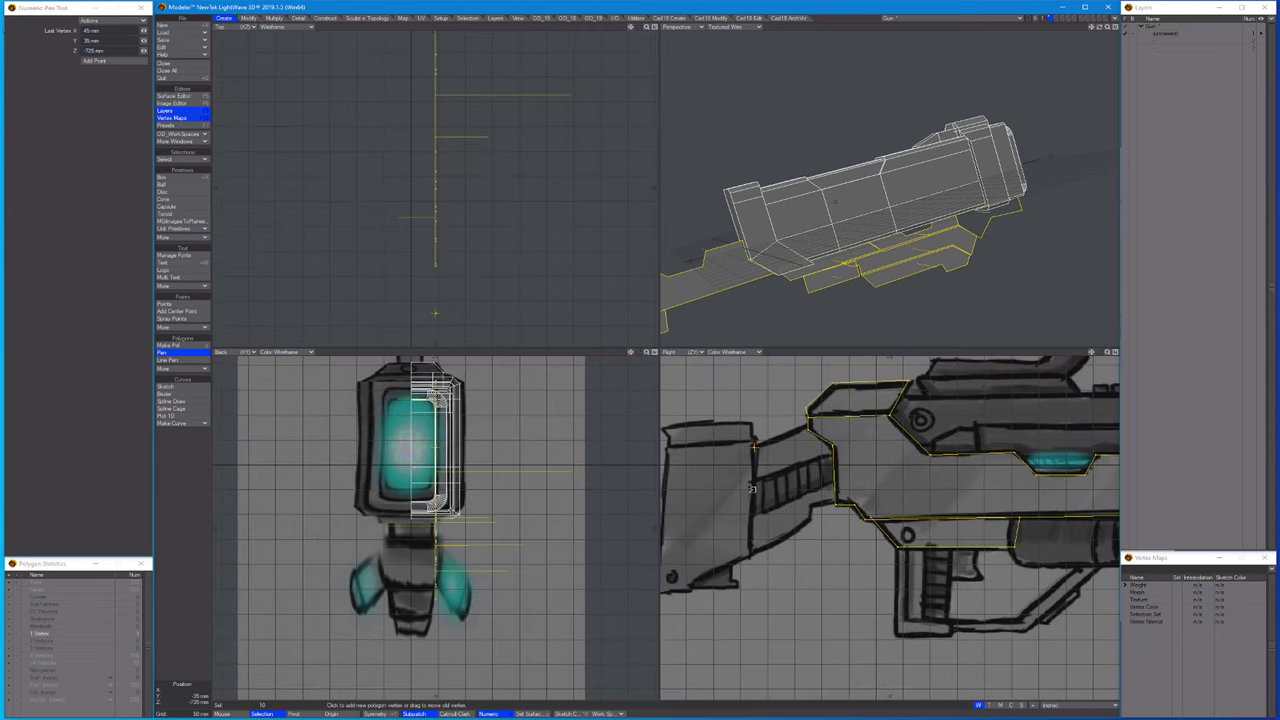
left_click(752, 550)
left_click(814, 524)
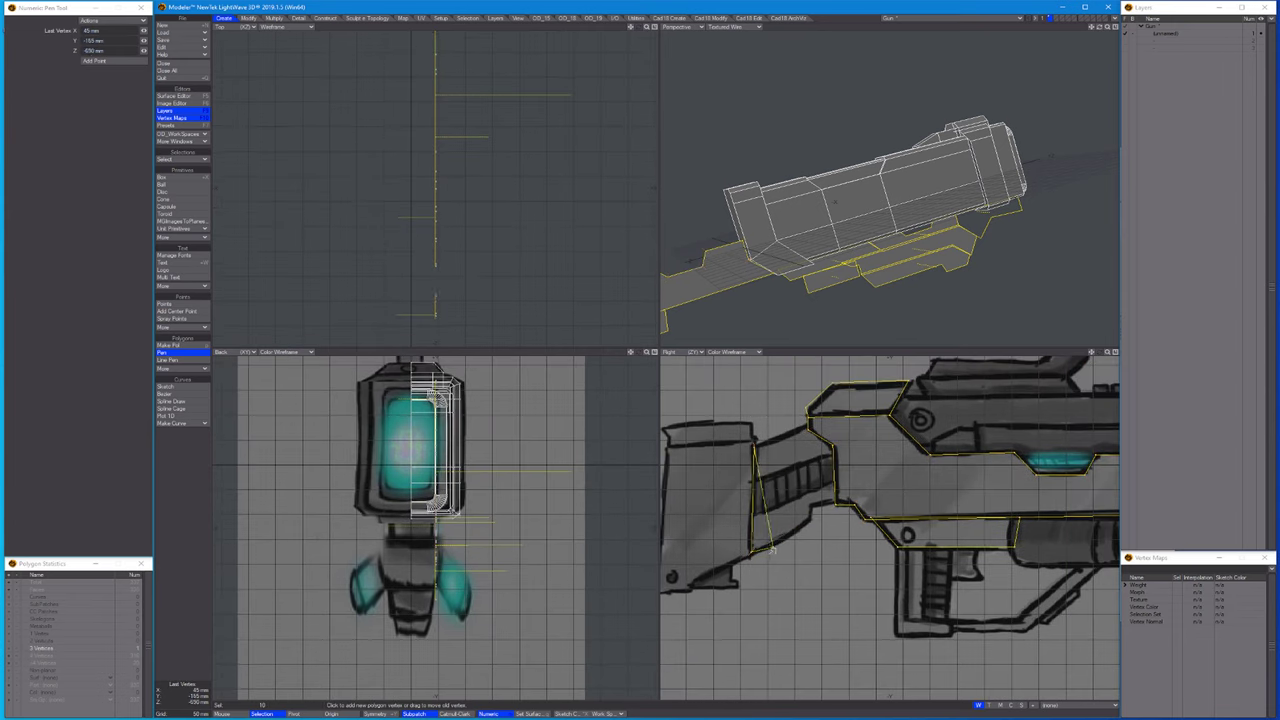
left_click_drag(770, 549, 841, 500)
left_click(838, 445)
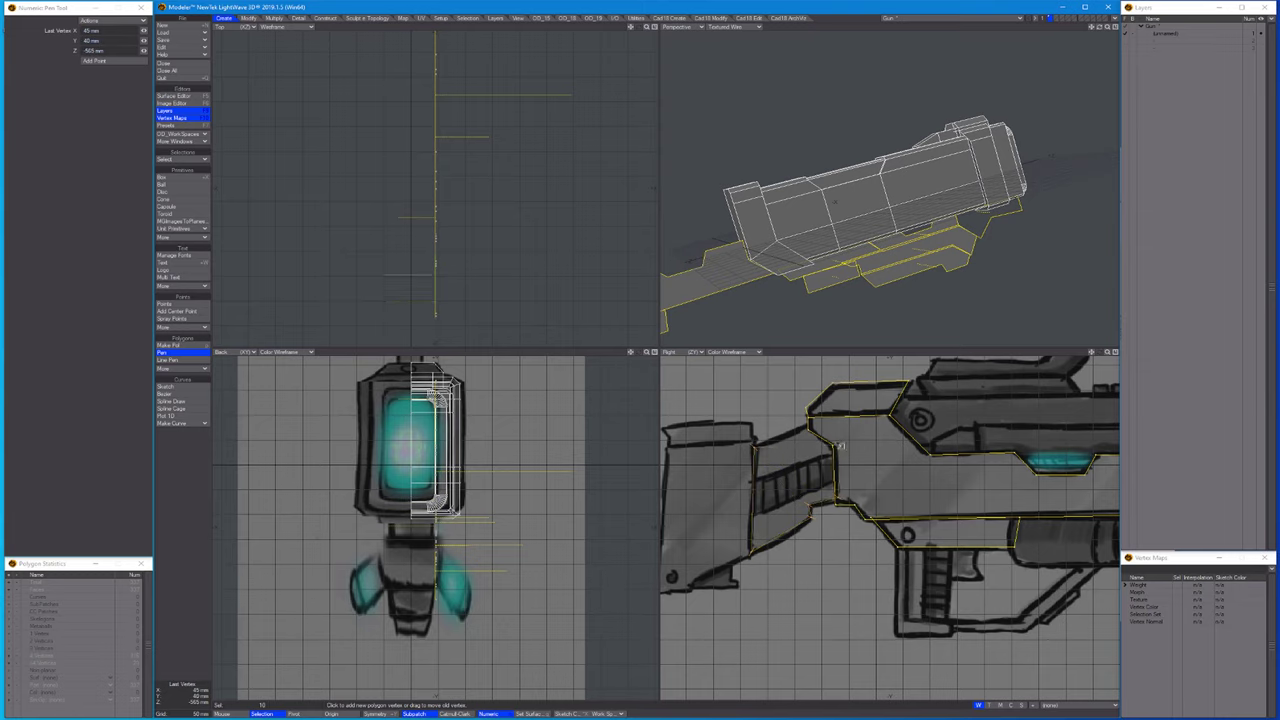
left_click(810, 431)
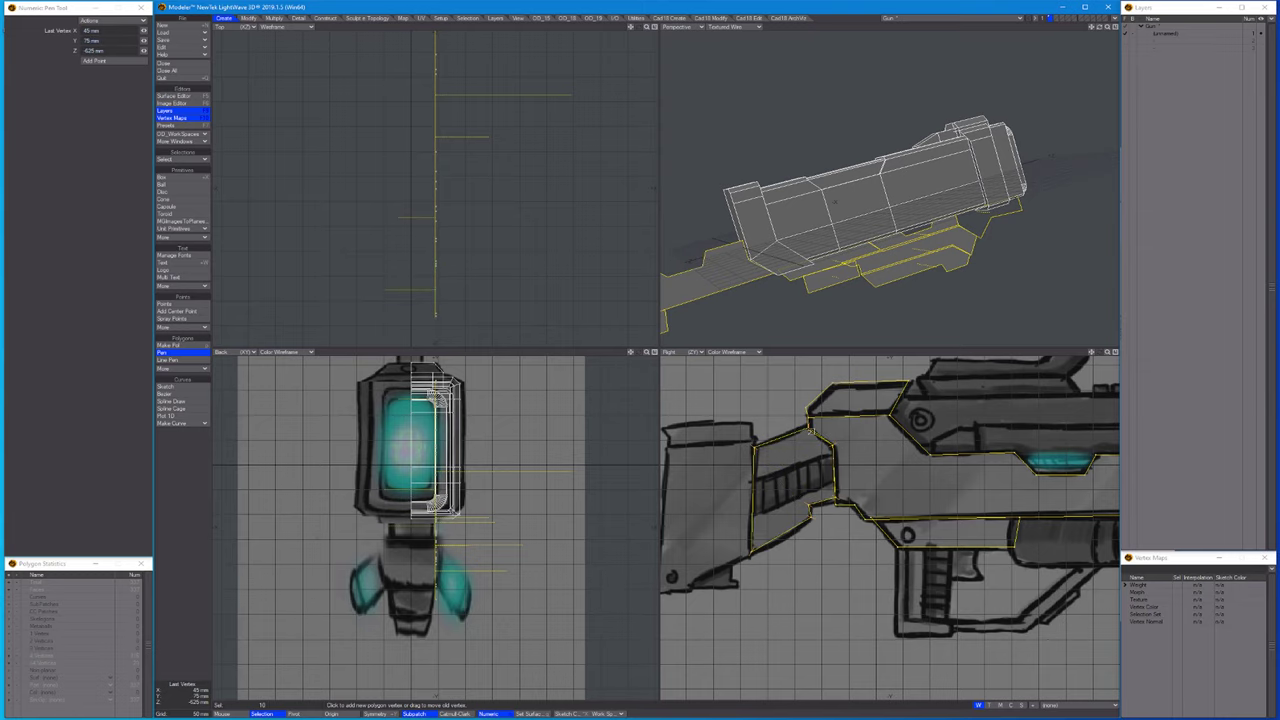
Draw Pen polygons over the strip above the teal vent, the bolted panel above it and the small sloped inset.
scroll(805, 440, "down", 5)
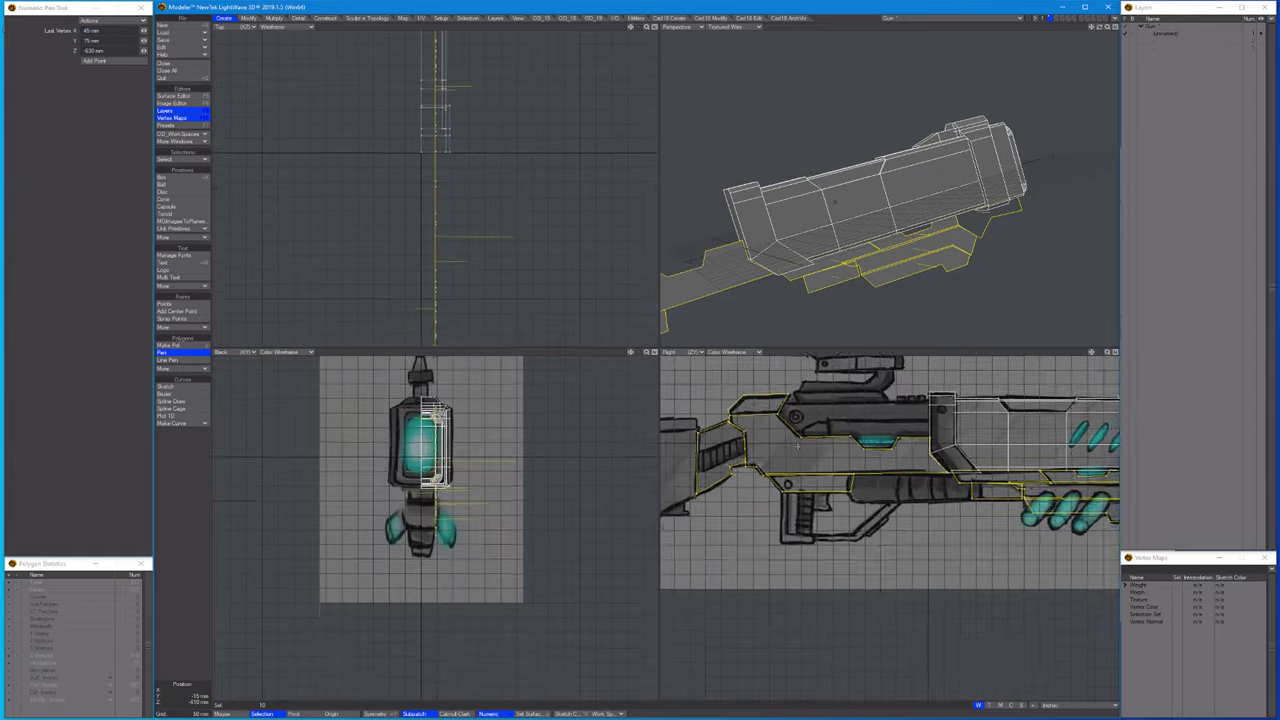
scroll(797, 447, "up", 5)
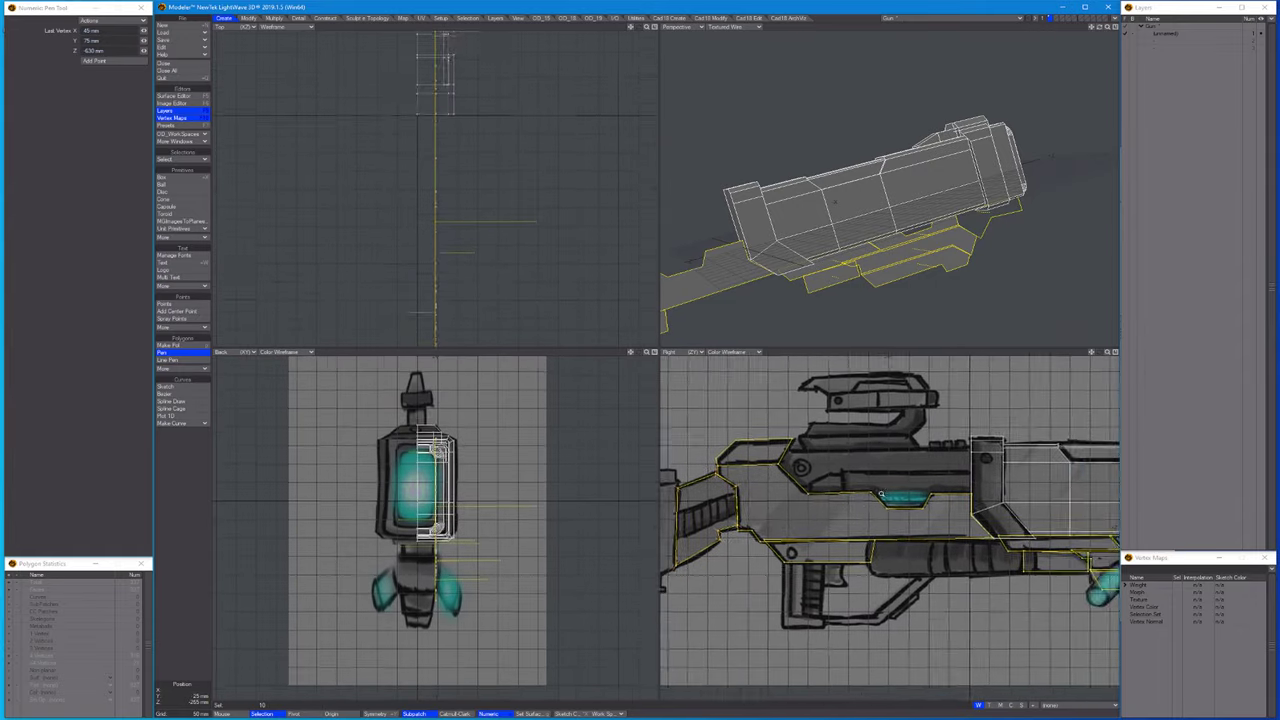
scroll(881, 494, "up", 2)
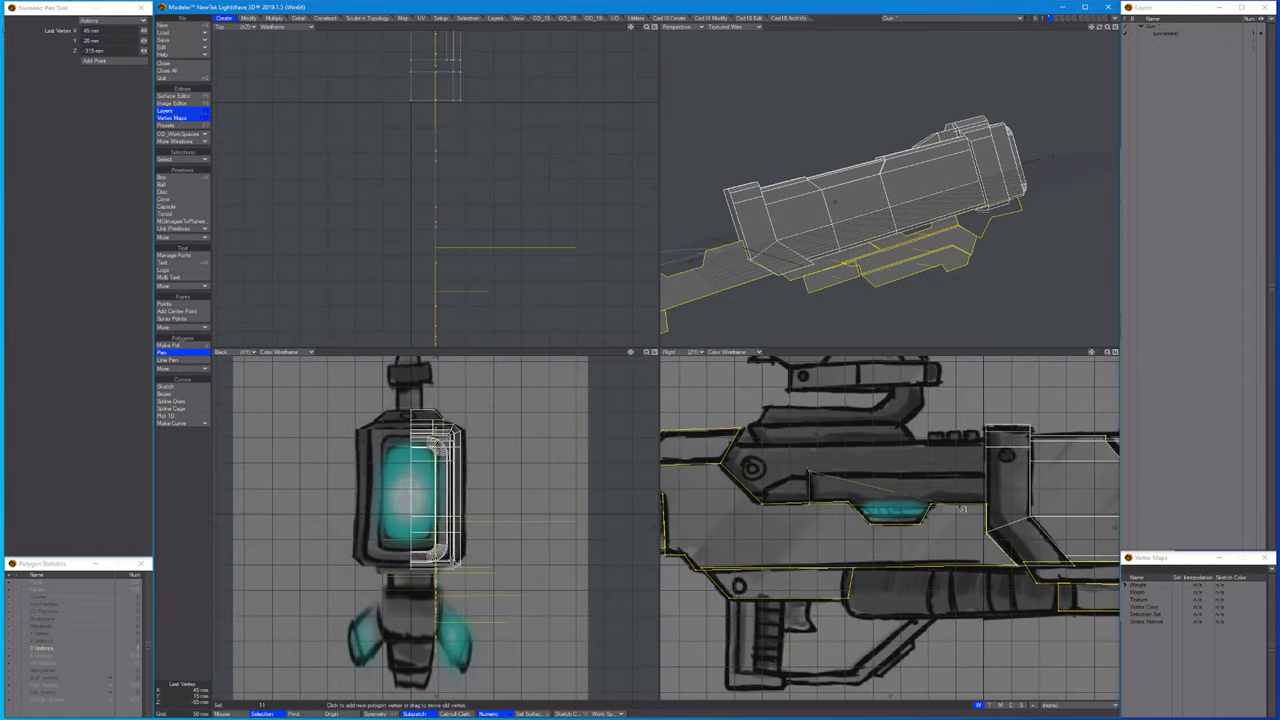
left_click(986, 504)
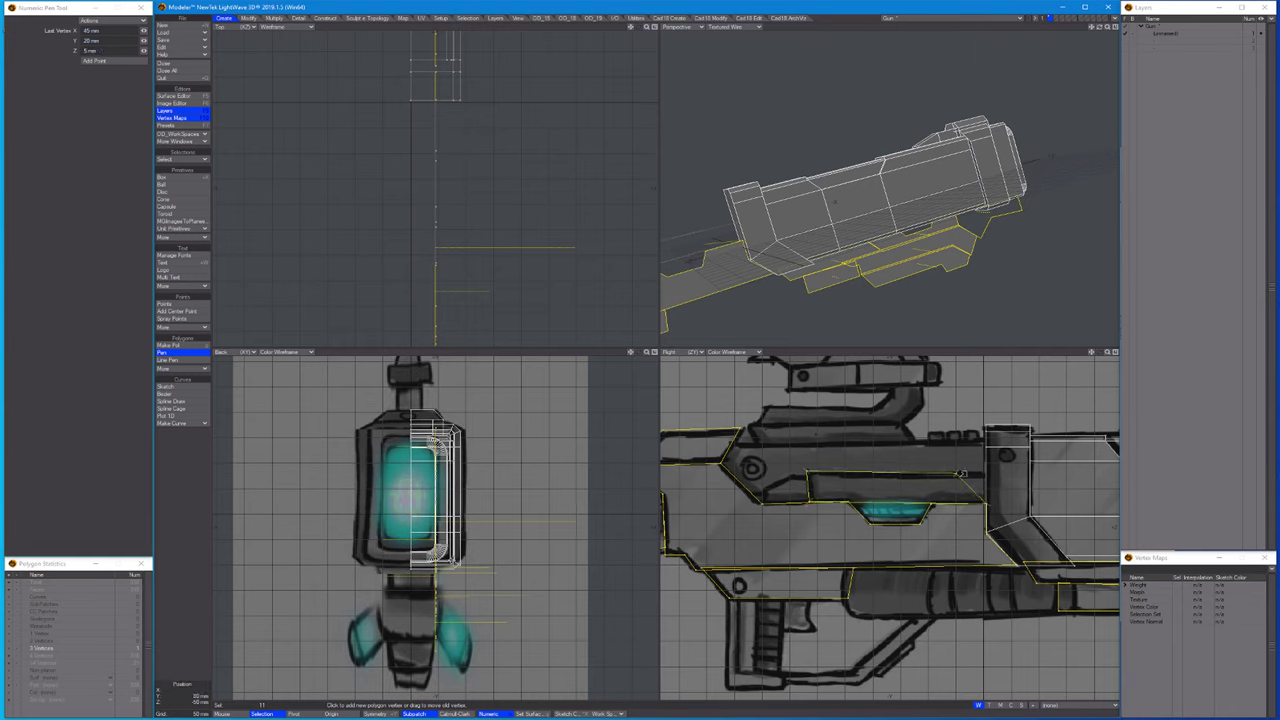
left_click(988, 476)
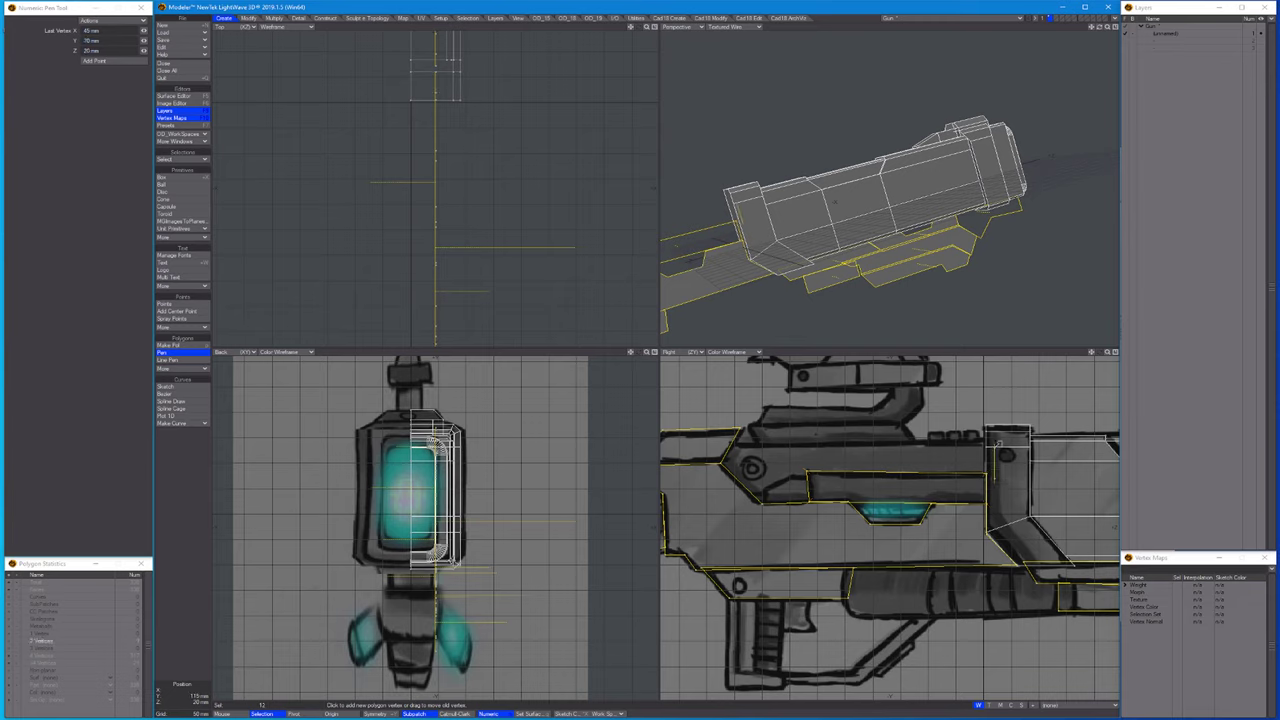
left_click_drag(792, 440, 822, 479)
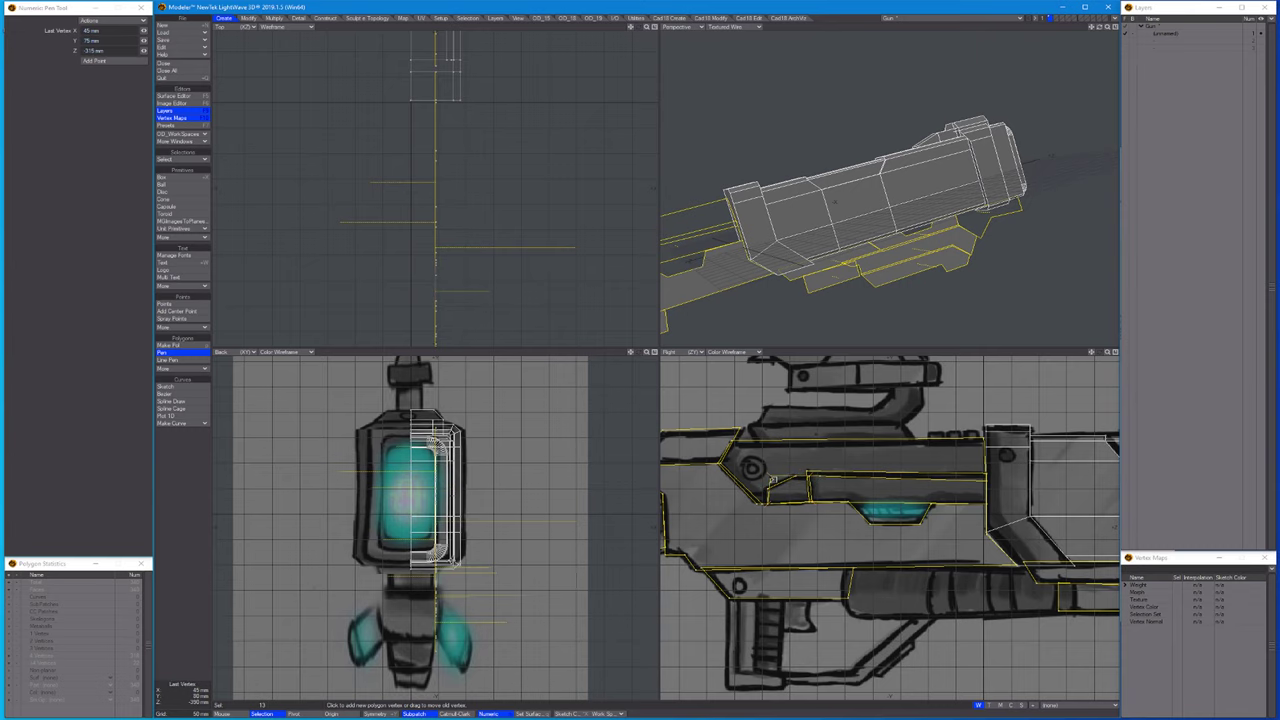
Draw Pen polygons over the scope's base block and the small gap between it and the rear top strip.
key("Up")
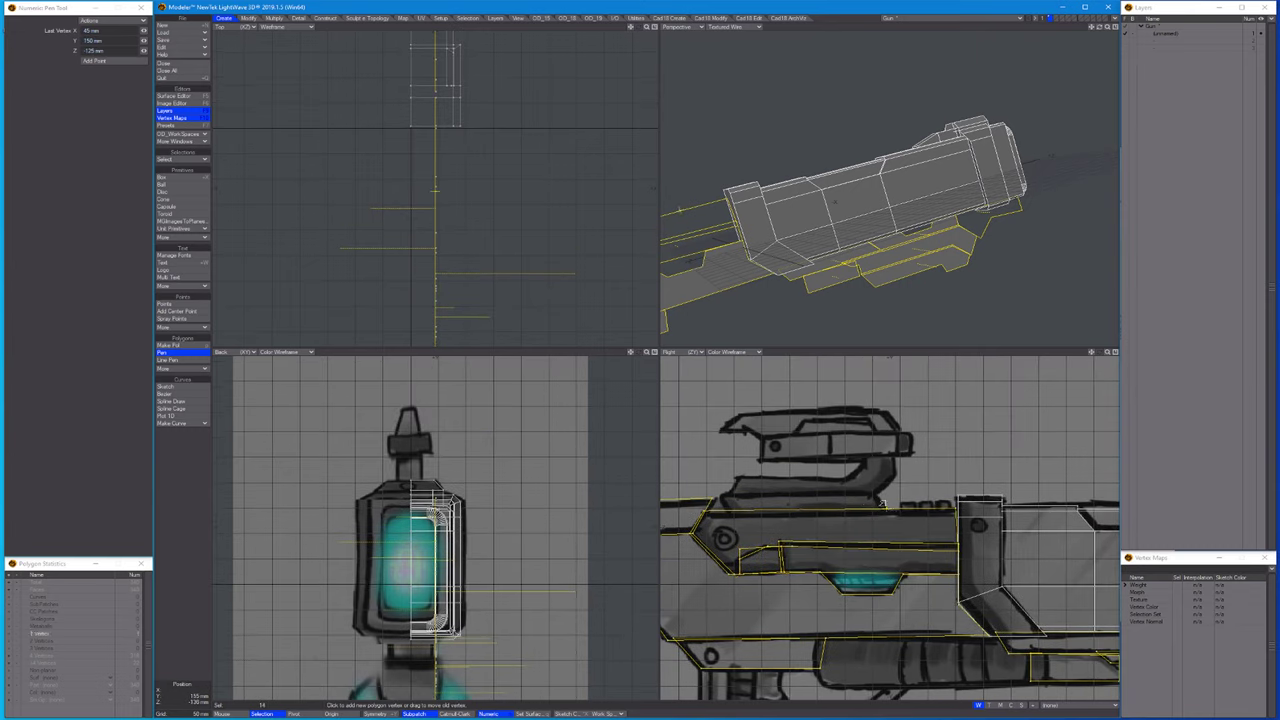
left_click_drag(882, 505, 843, 530)
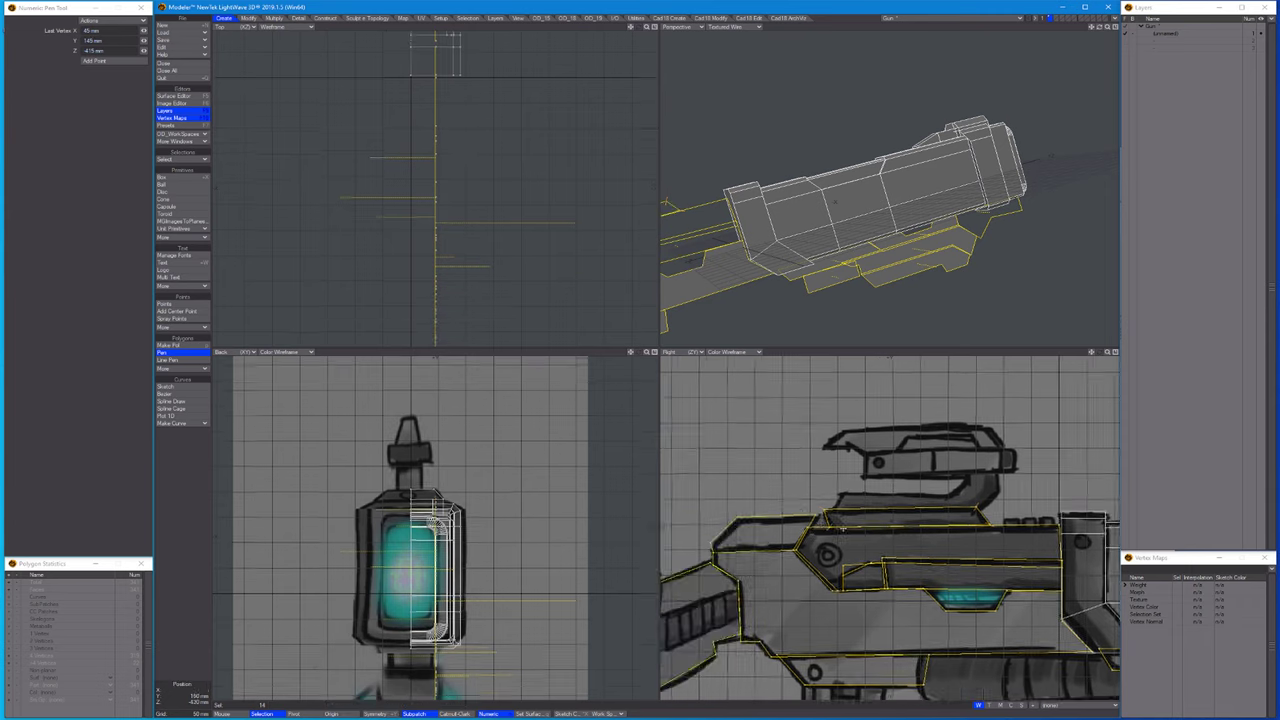
scroll(843, 528, "up", 3)
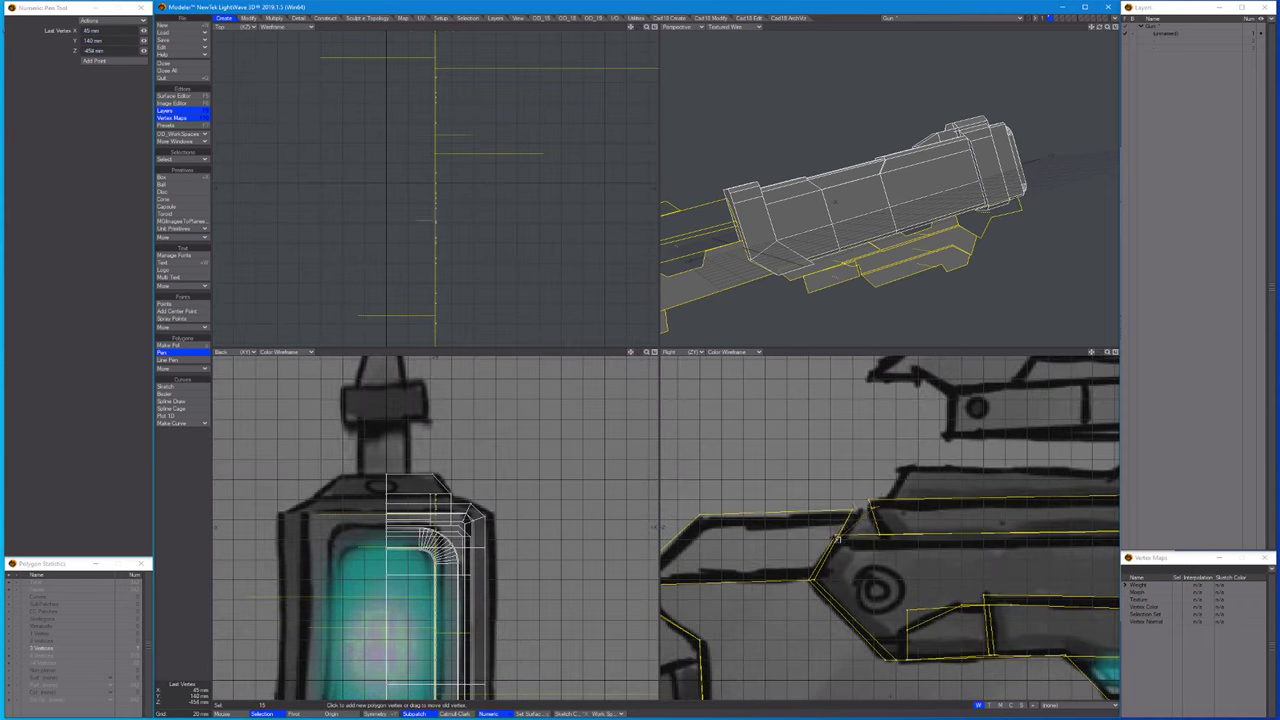
scroll(881, 537, "down", 5)
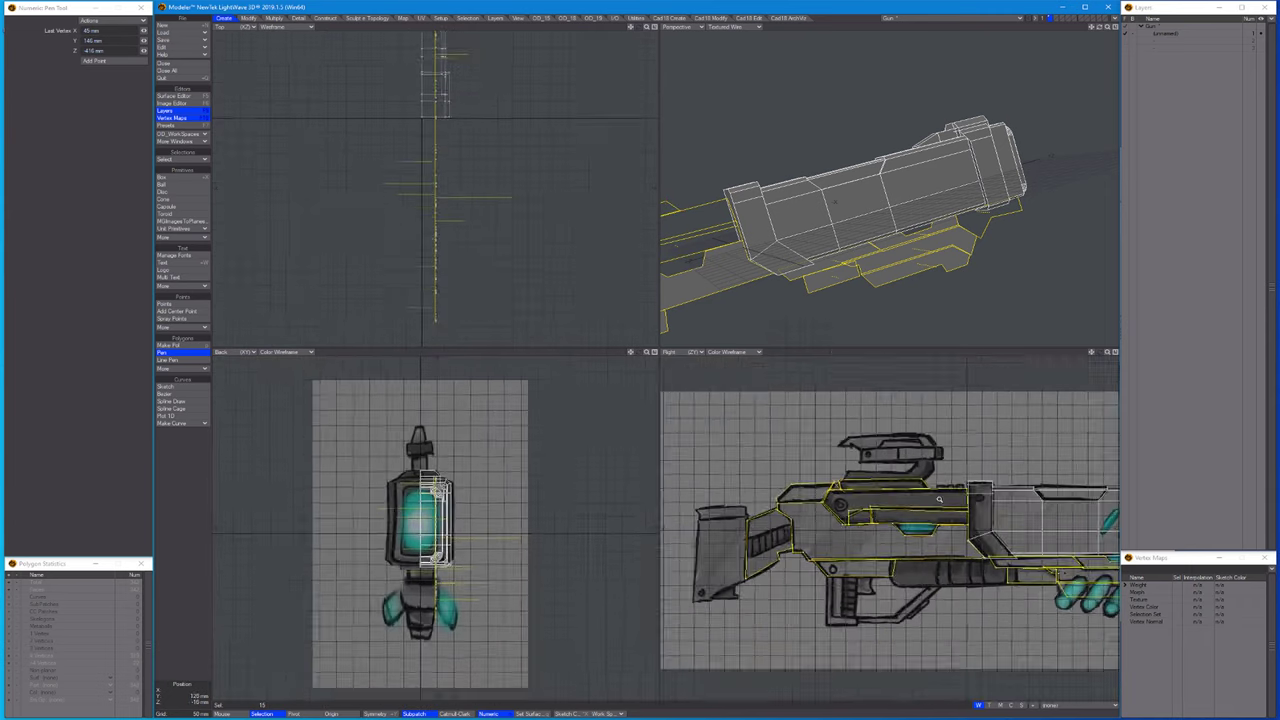
key("Left")
key("space")
Stretch the two front edge points of the housing above the pistol grip into a vertical line.
scroll(925, 453, "down", 3)
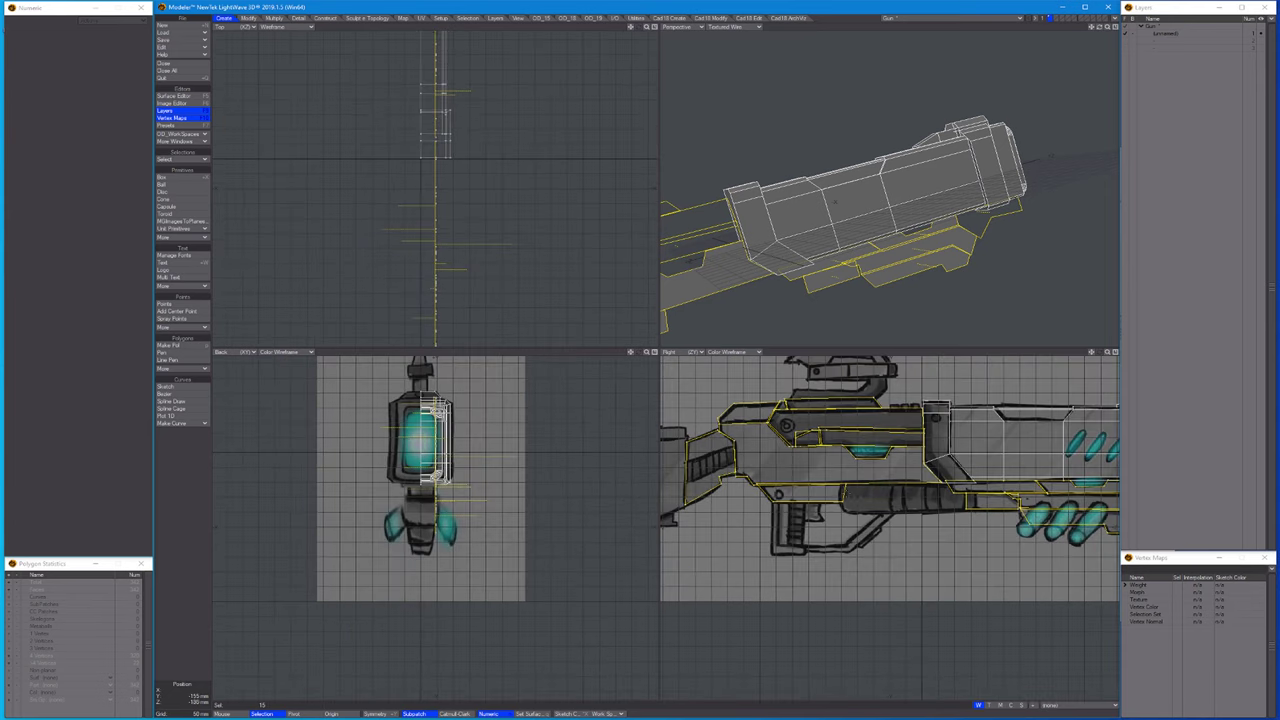
left_click(293, 713)
mouse_move(755, 484)
left_mouse_down()
mouse_move(945, 484)
mouse_move(870, 484)
left_mouse_up()
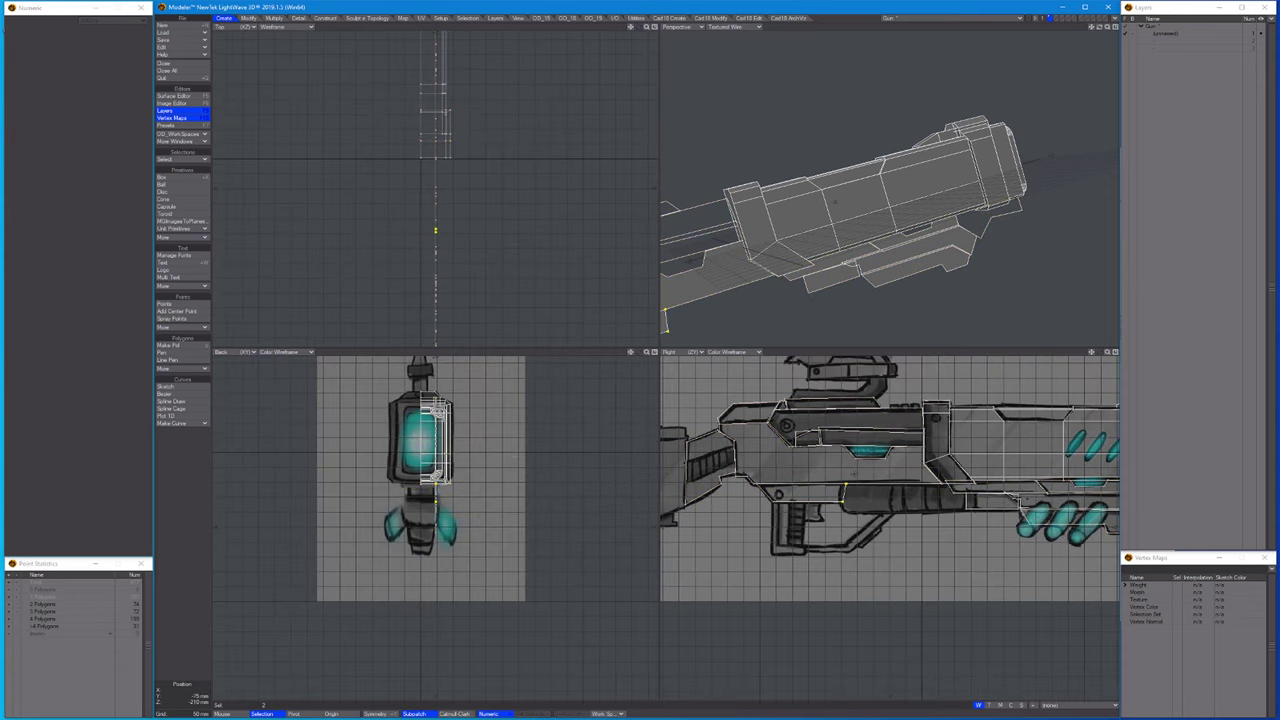
Straighten the points along the joint between neck and body, and move the bolted panel's lower rear corner point.
scroll(433, 476, "up", 3)
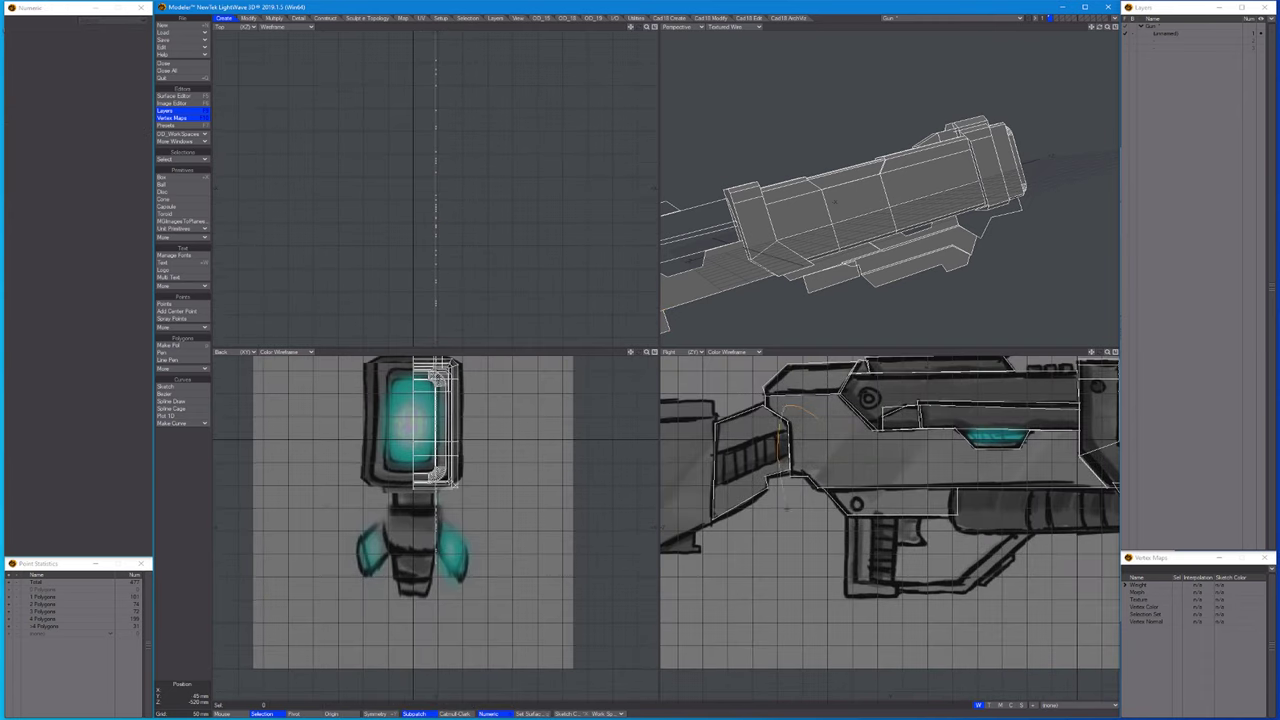
key("h")
left_click_drag(790, 470, 872, 428)
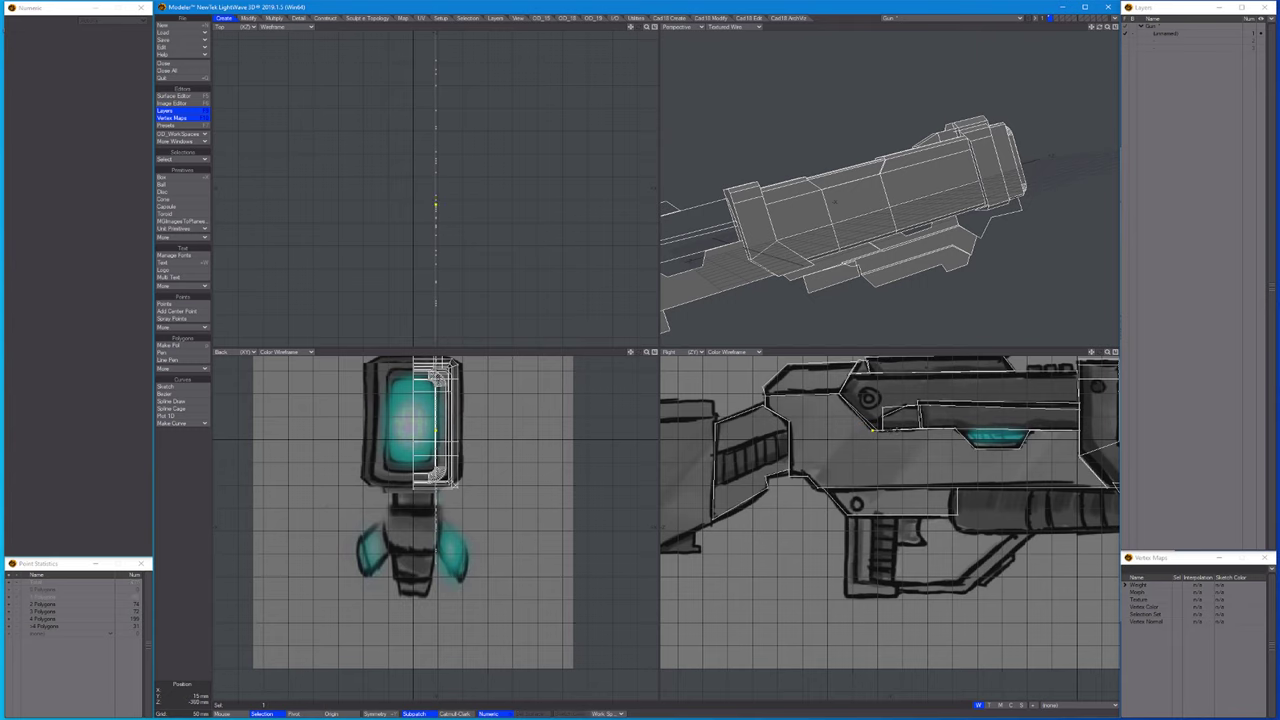
key("t")
scroll(868, 430, "up", 2)
key("space")
Align the two points where the neck meets the body's upper rear corner, using a 0% horizontal stretch.
scroll(868, 430, "down", 2)
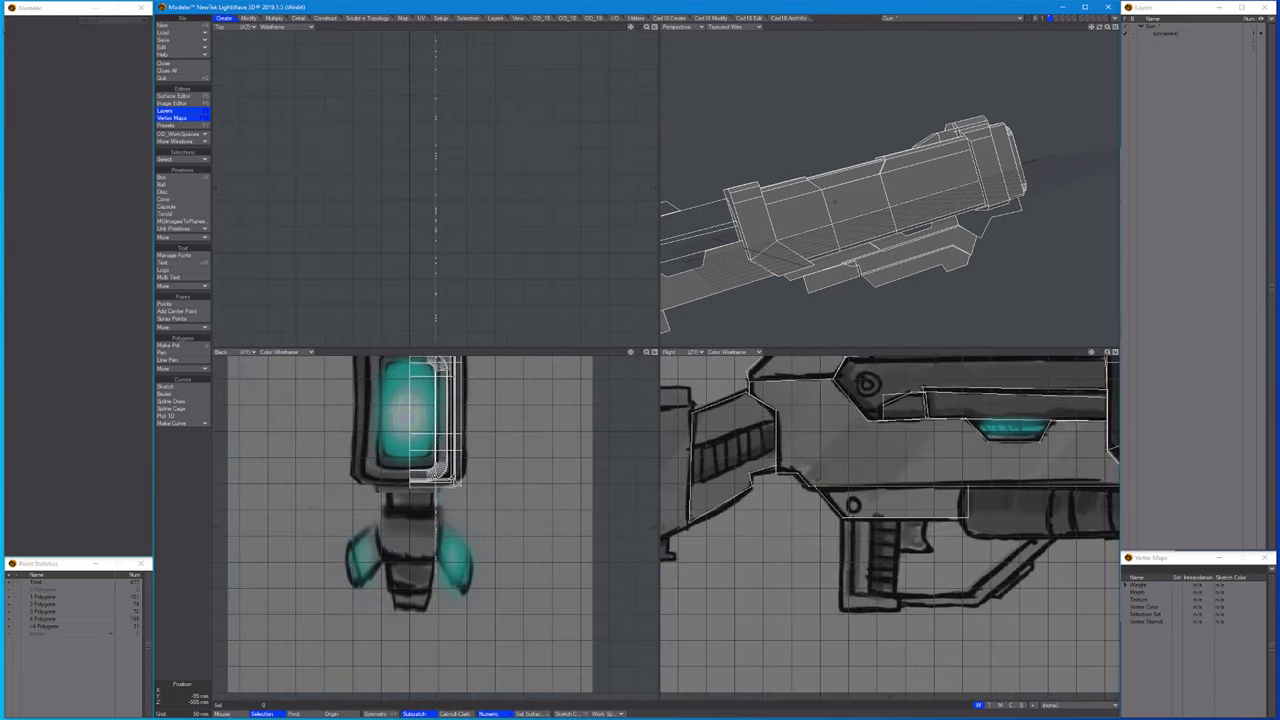
scroll(868, 430, "up", 2)
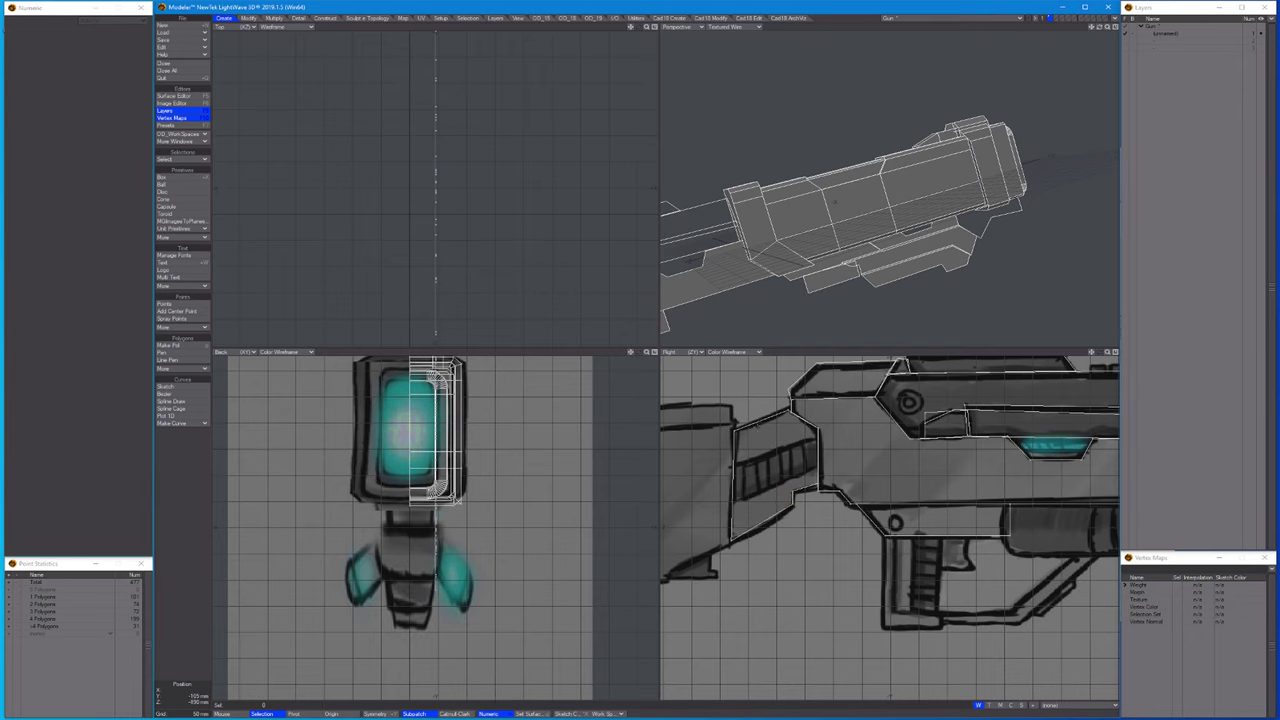
key("g")
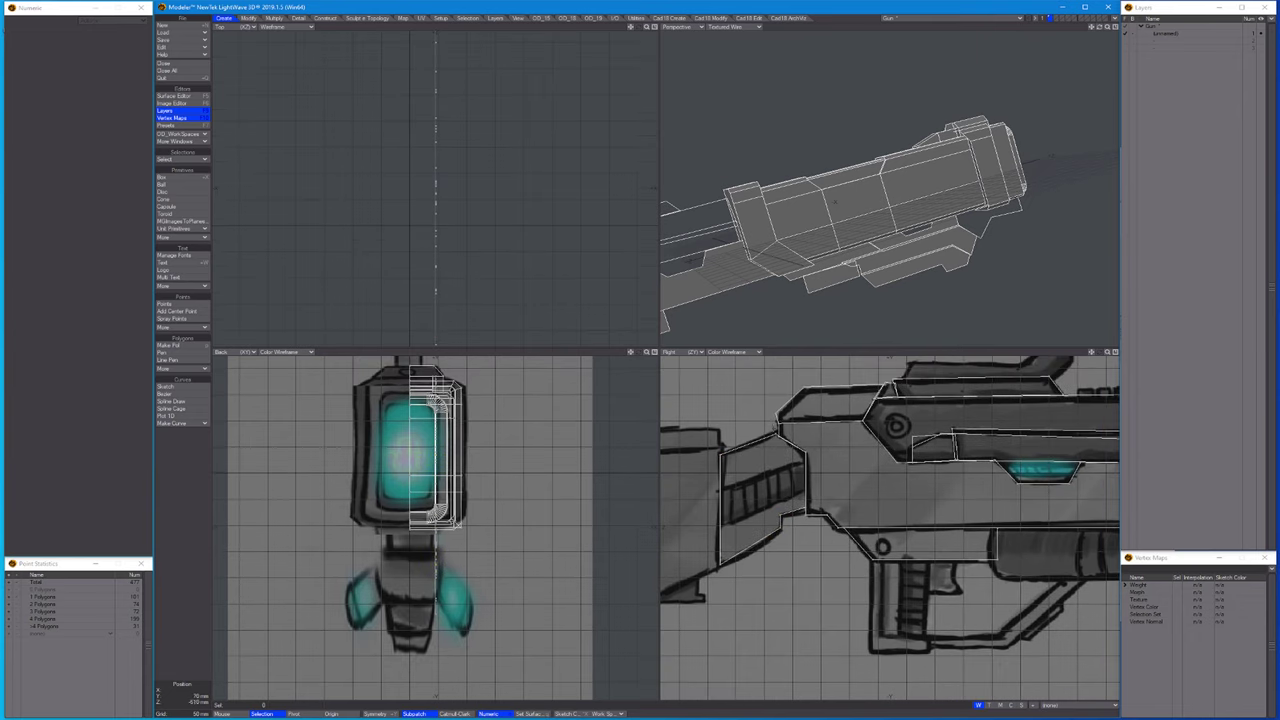
scroll(777, 430, "up", 2)
key("h")
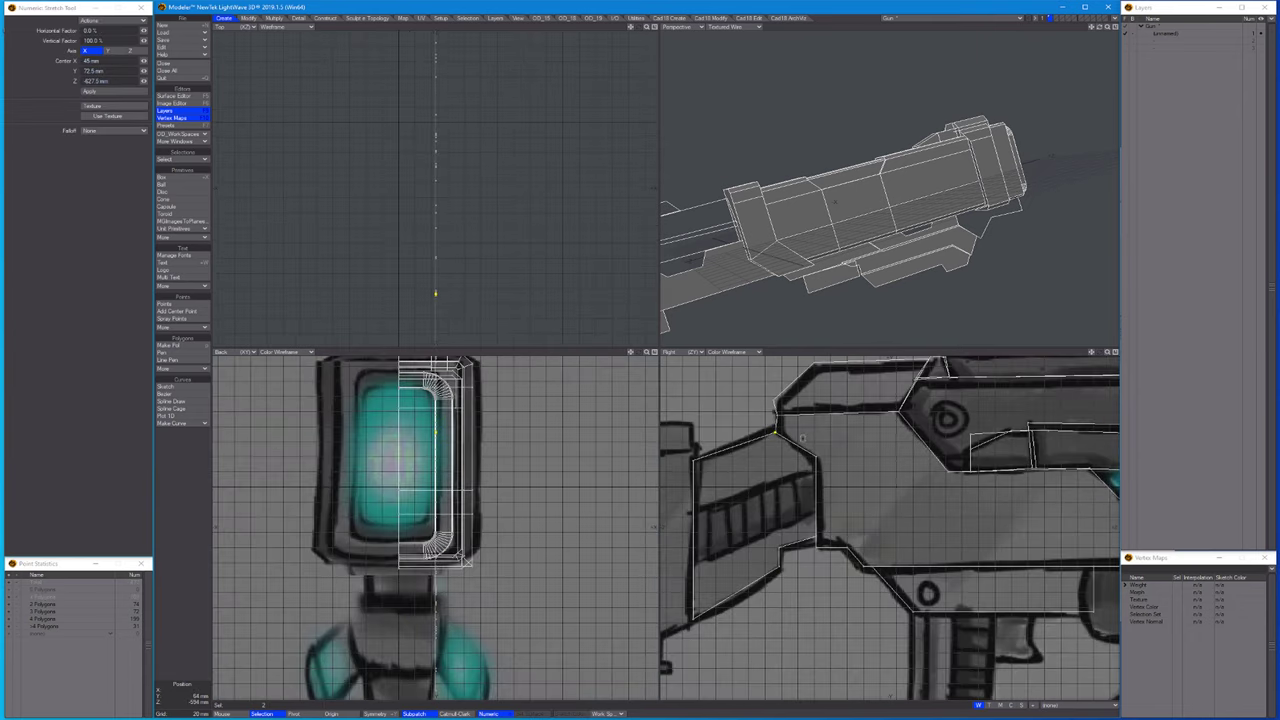
key("space")
Level the points along the lower edge of the rear top strip, from the body's rear corner to the bolted panel.
key("g")
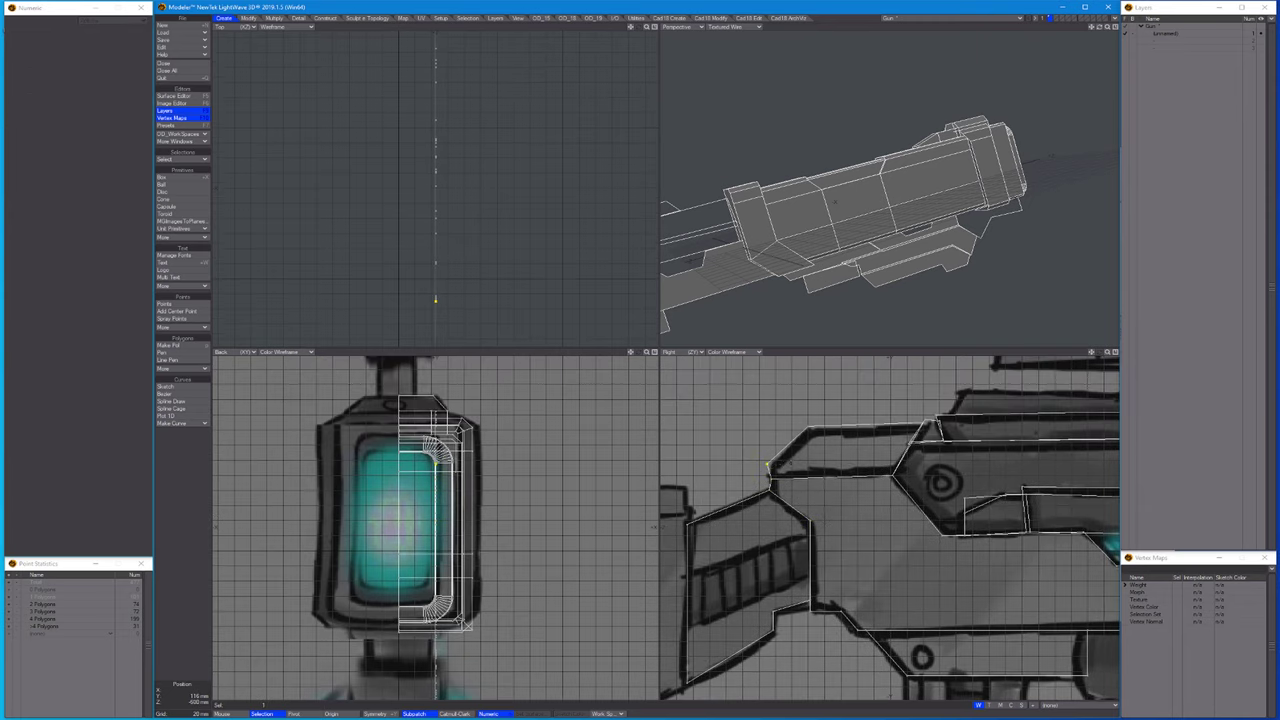
left_click(808, 428)
key("ctrl+h")
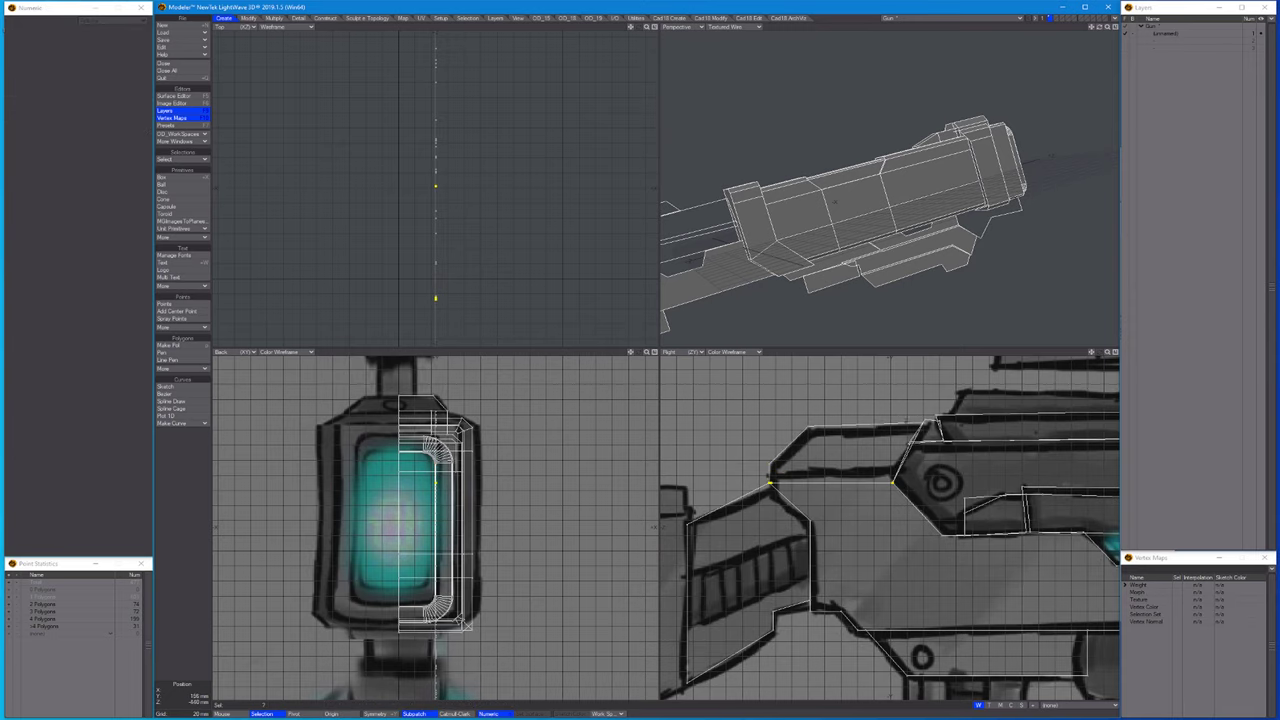
key("ctrl+g")
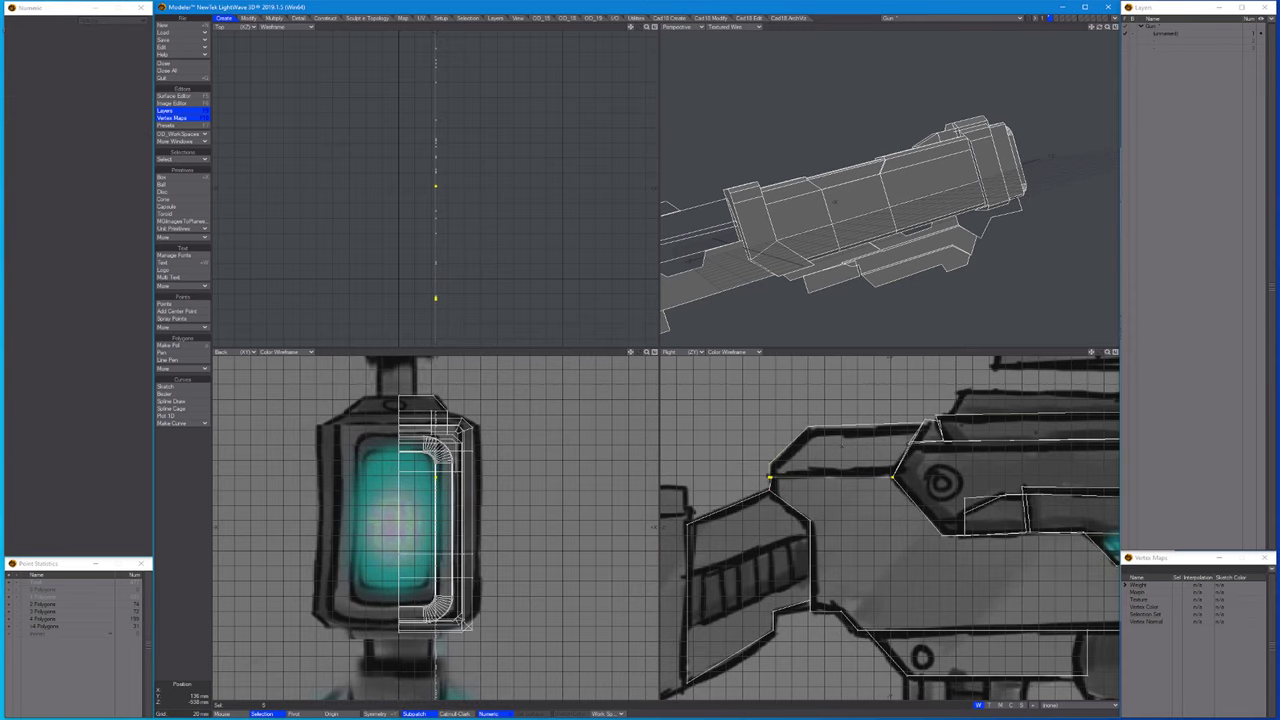
Level the rear top strip's upper edge points, and bring its front corner to the height of the scope base's neighbouring corner.
key("g")
left_click(9, 597)
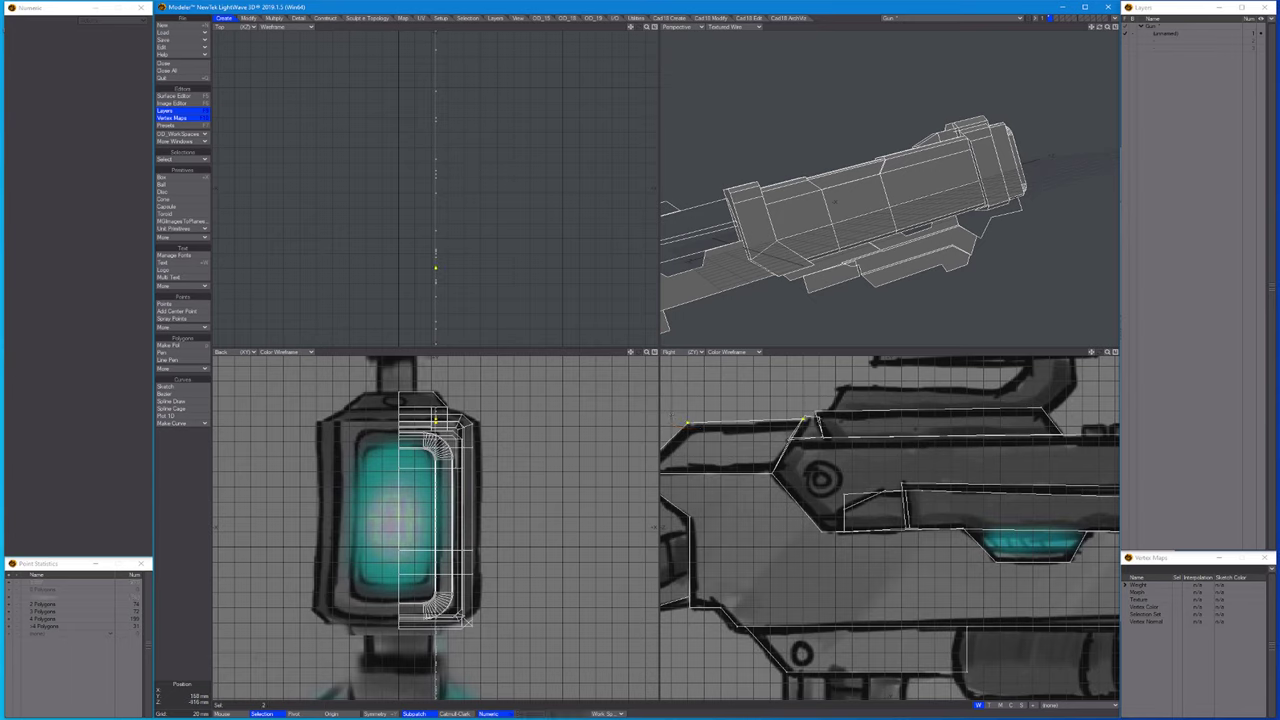
key("h")
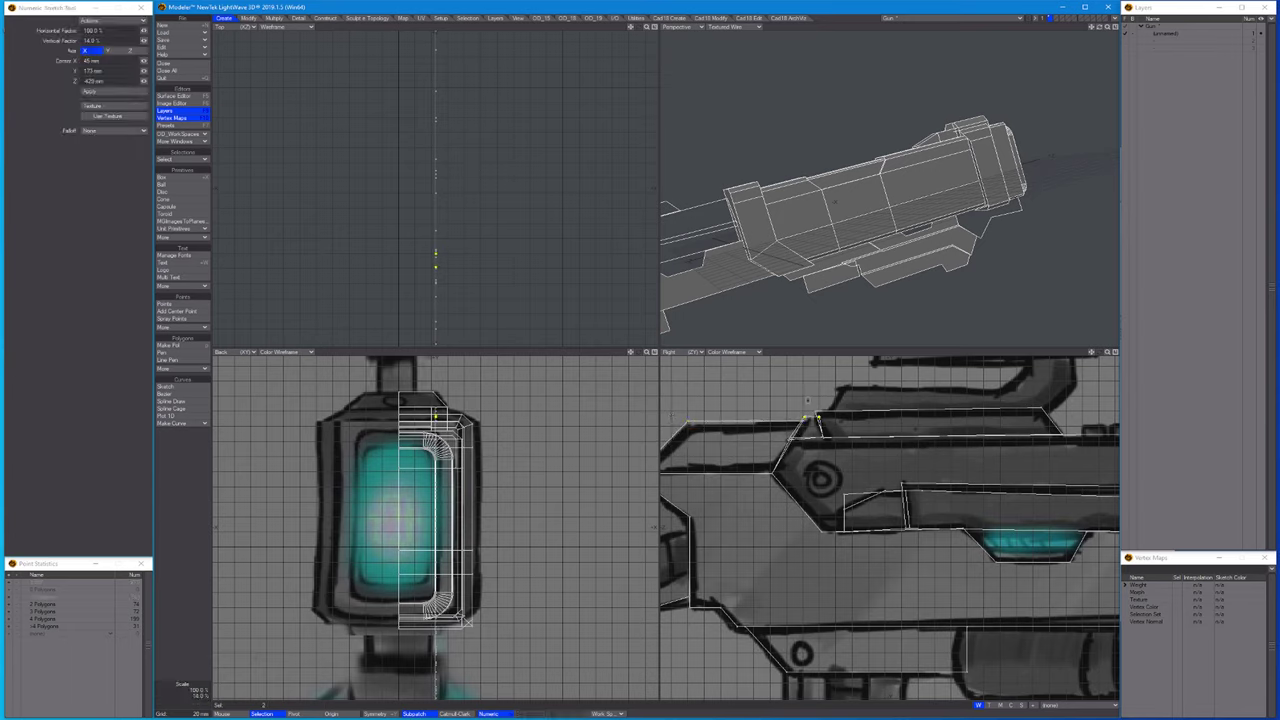
key("slash")
key("h")
Flatten the points along the bolted panel's upper edge to one height with a 0% vertical stretch.
left_click(794, 437)
key("Right")
key("a")
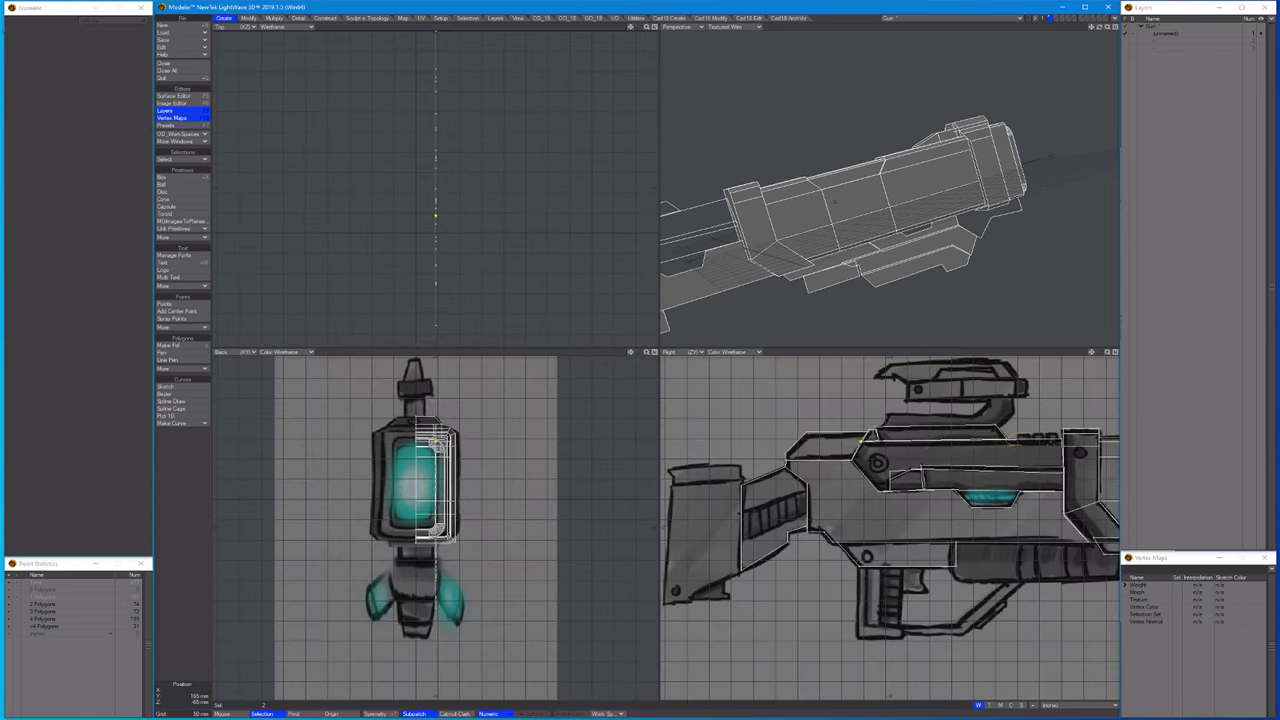
key("h")
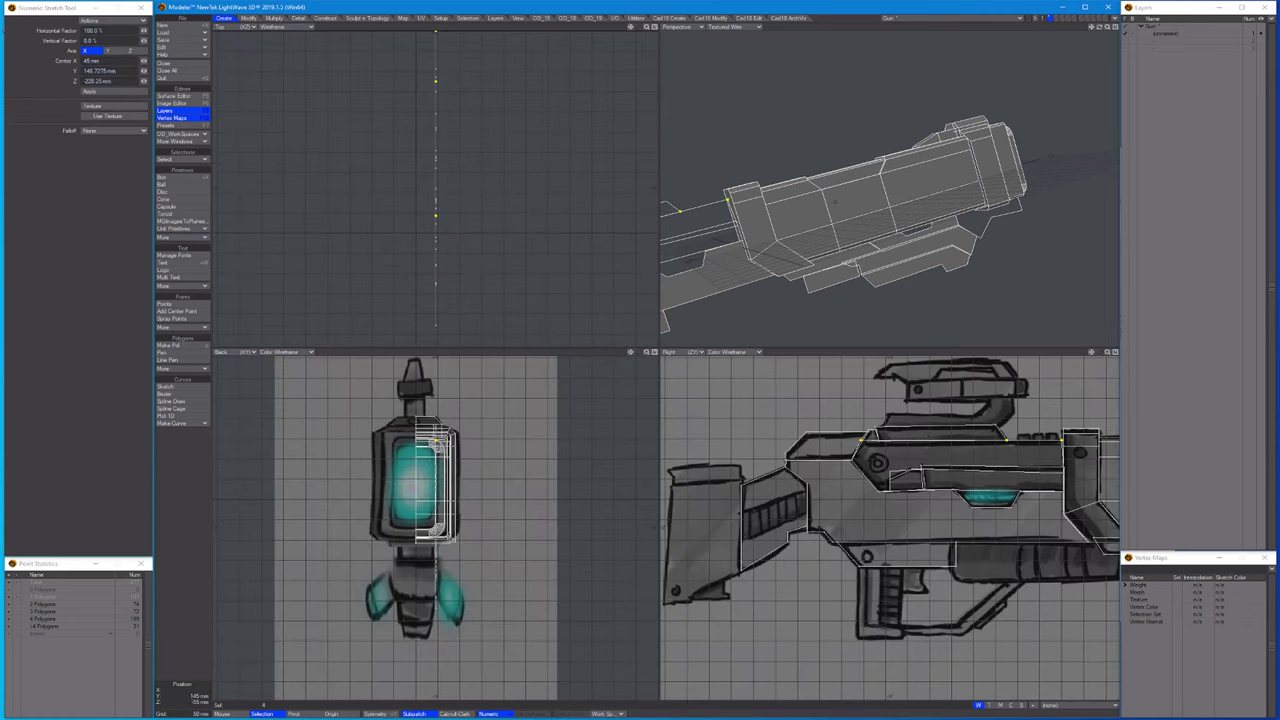
Align the rear edge points of the scope's base block vertically, and move them 13 mm along Z with falloff set to None.
key("t")
left_click_drag(882, 449, 905, 470, "ctrl+alt")
key("h")
key("t")
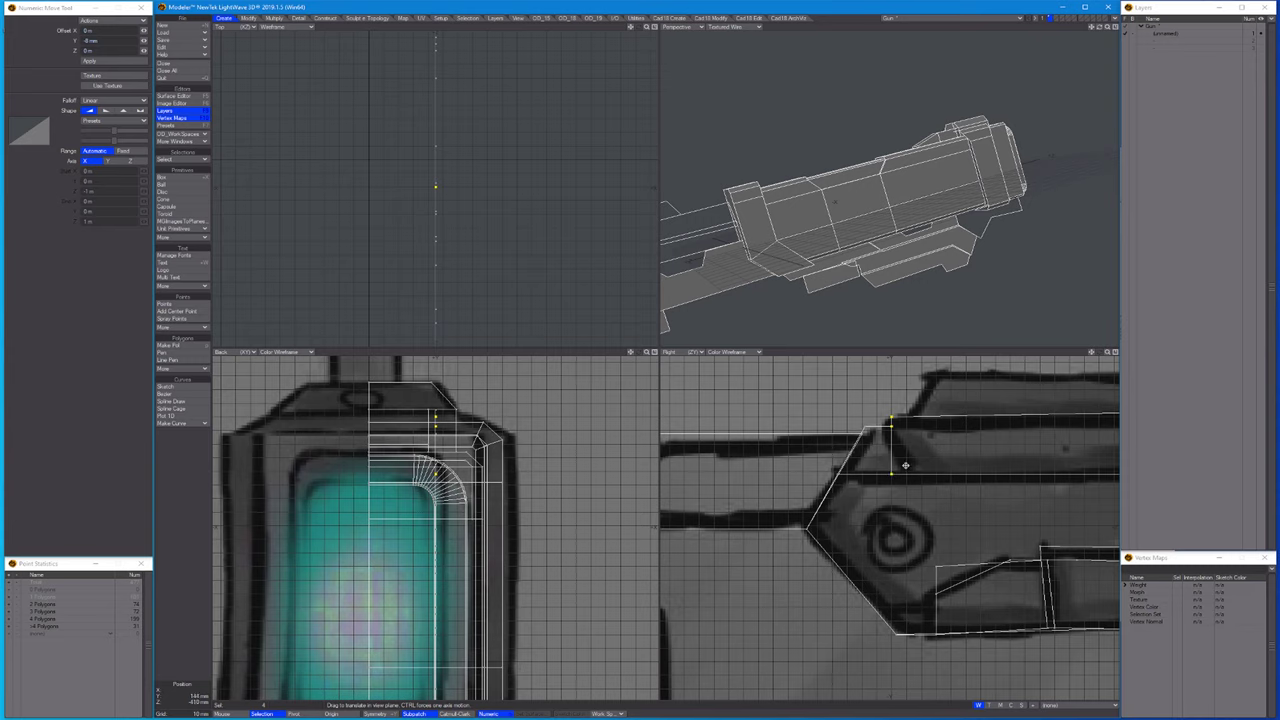
left_click(101, 101)
left_click(88, 101)
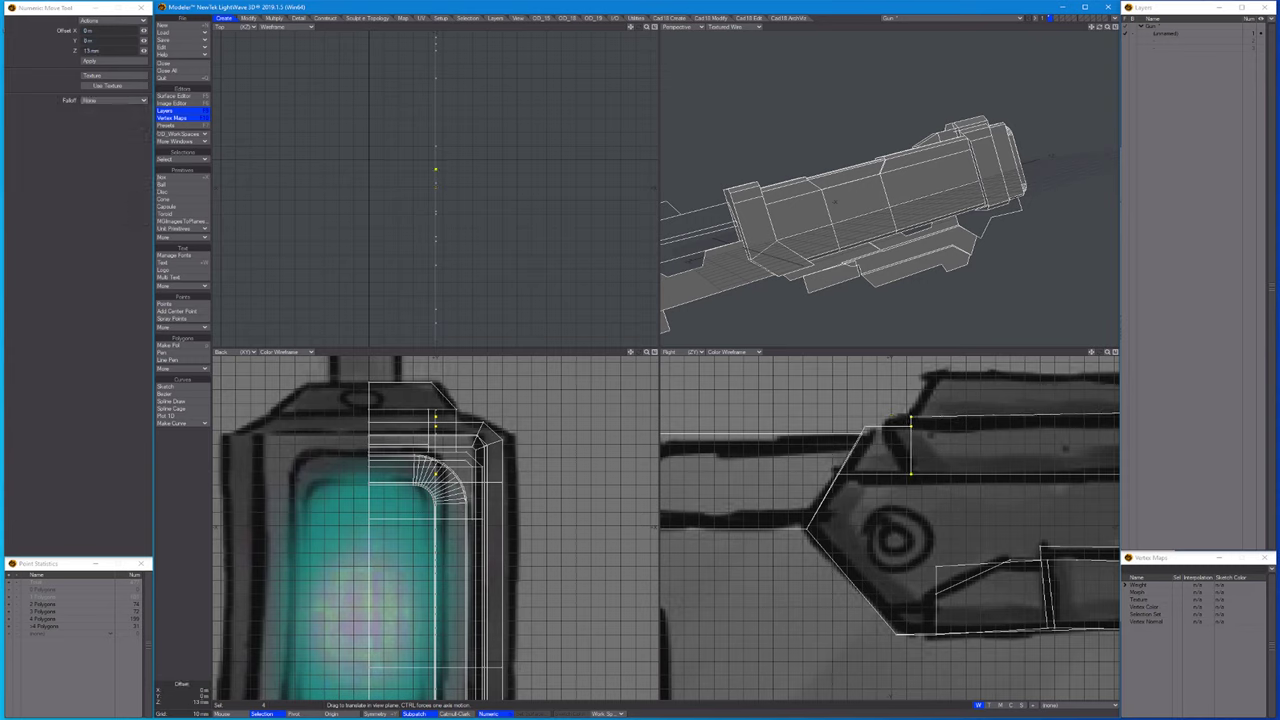
Slant the rear edge of the scope's base block by moving its points along Z with a Linear falloff of fixed range.
left_click(96, 100)
left_click(87, 108)
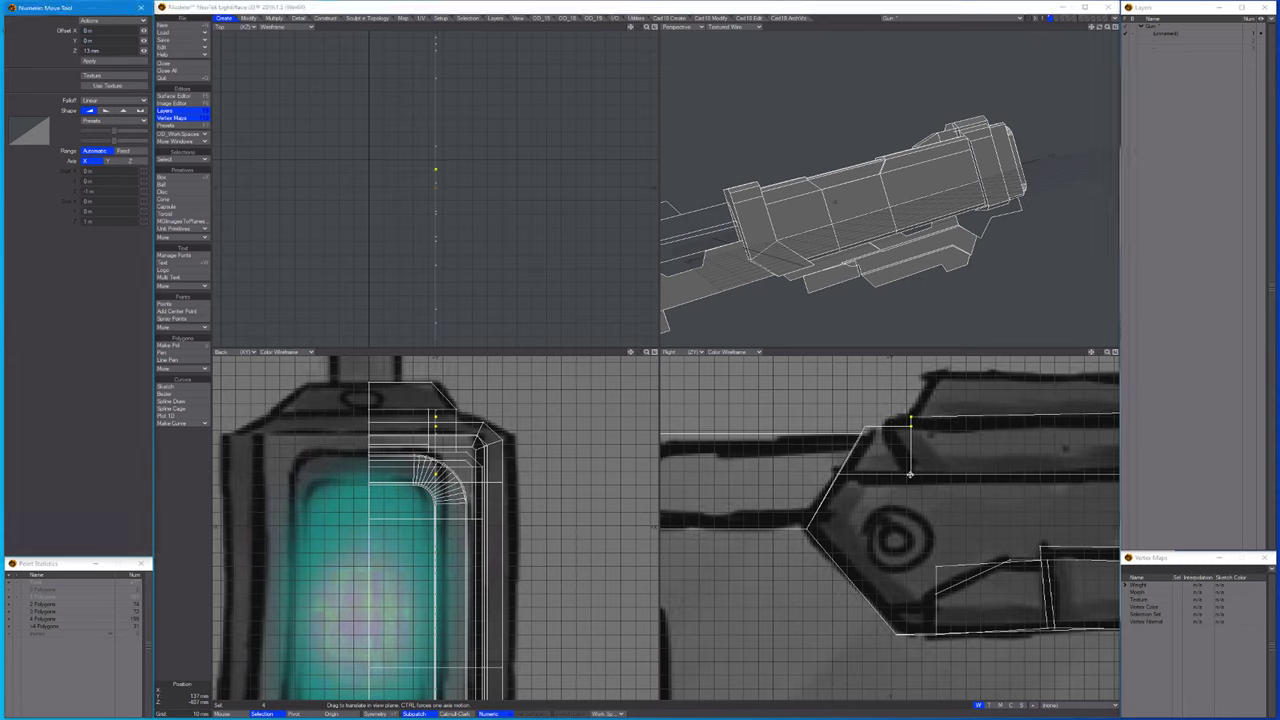
left_click_drag(910, 474, 888, 440)
key("slash")
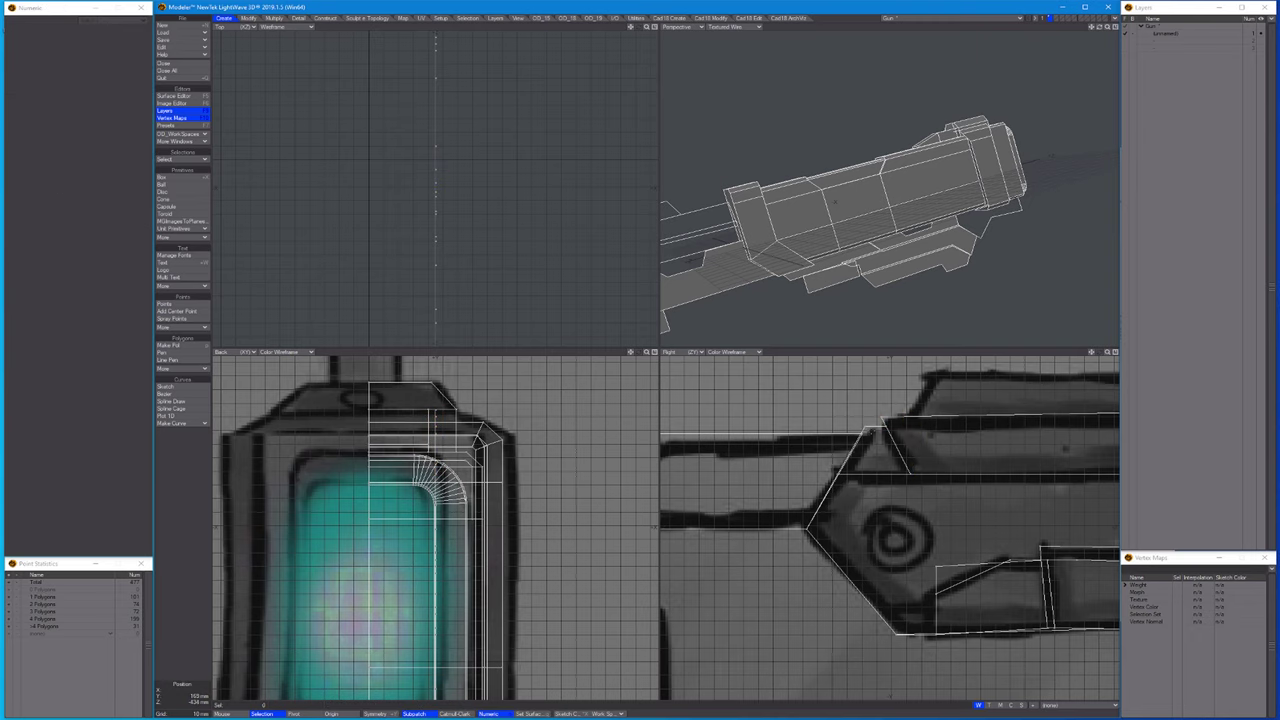
Level the points along the seam between the strip under the body and the teal tube housing.
scroll(958, 487, "down", 3)
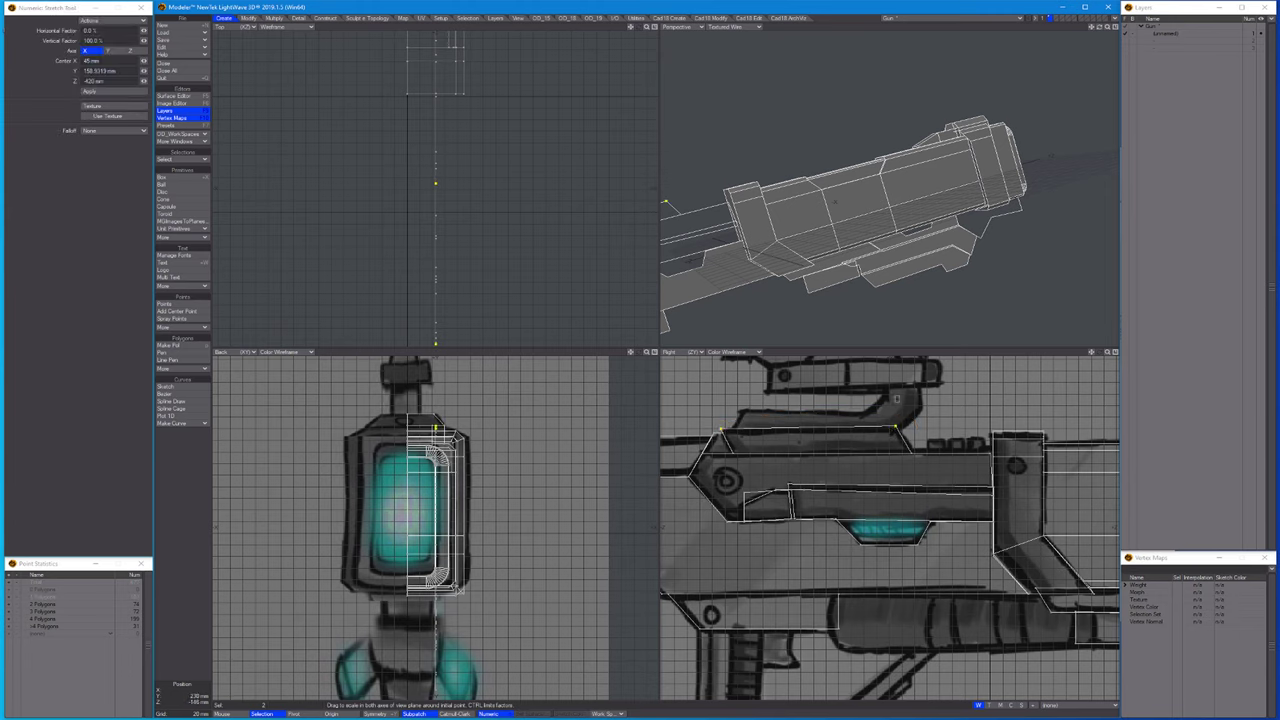
scroll(999, 522, "down", 3)
scroll(999, 522, "up", 3)
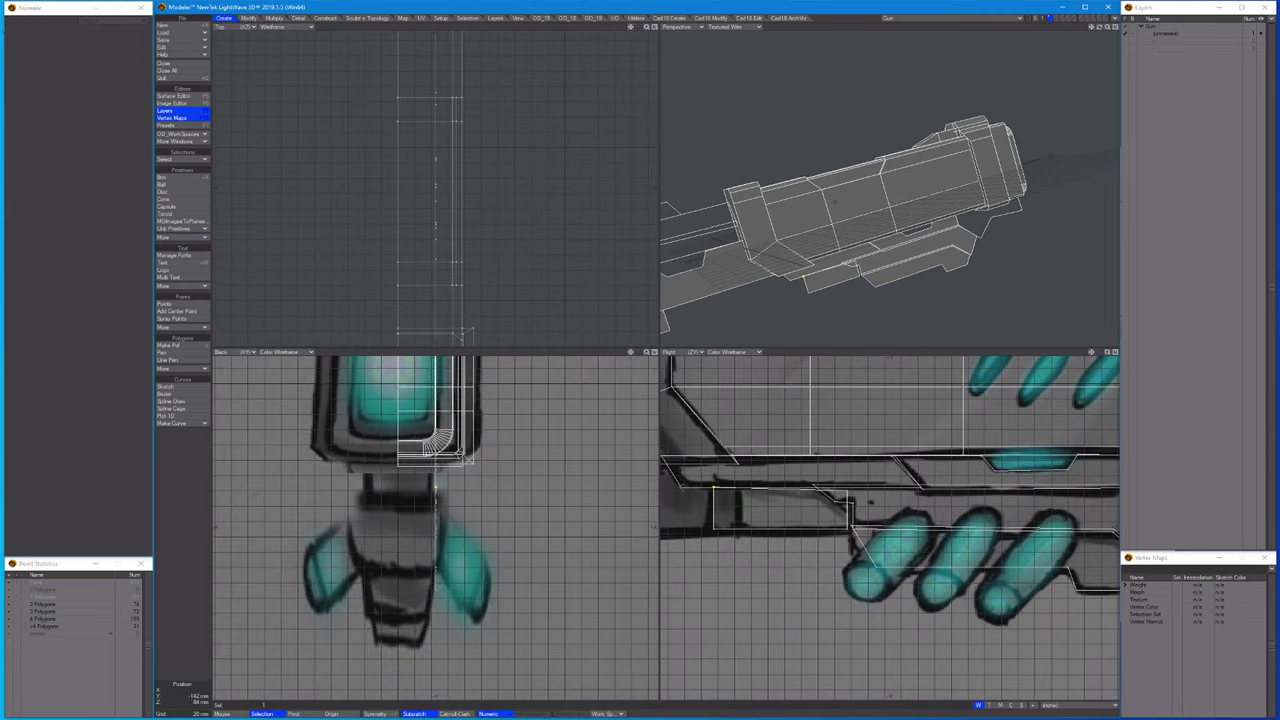
left_click(677, 492)
key("Right")
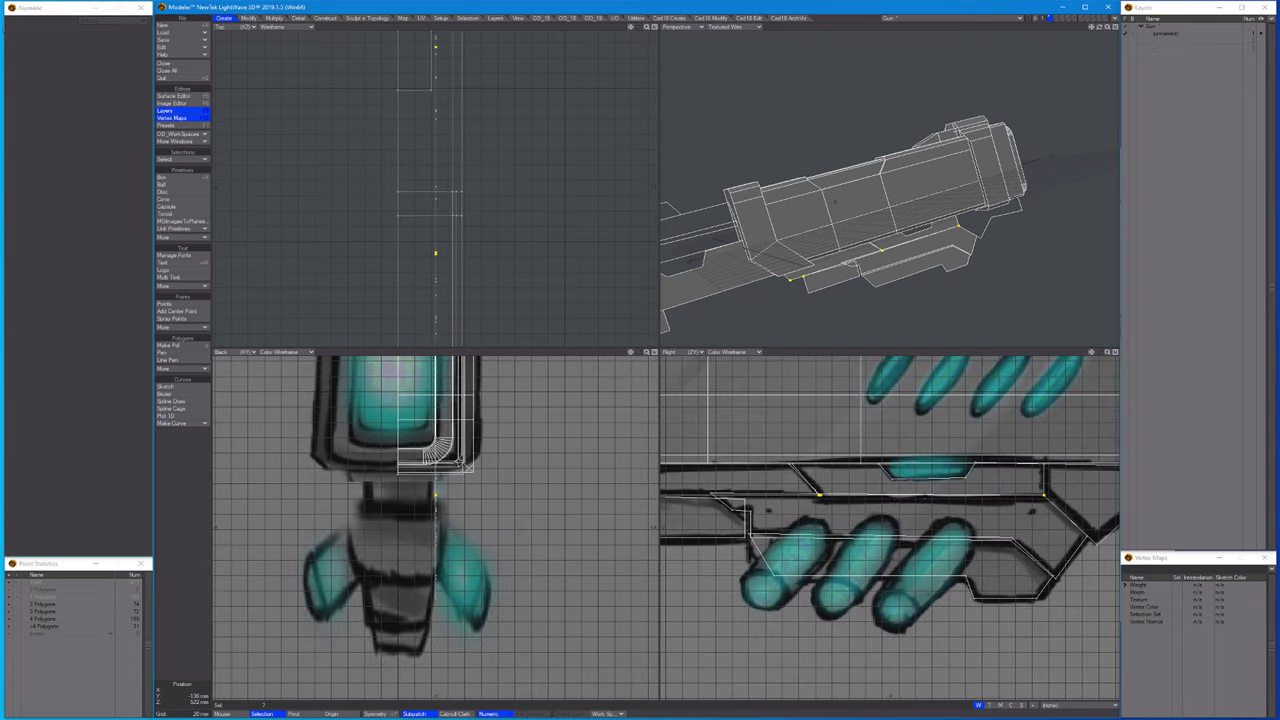
key("comma")
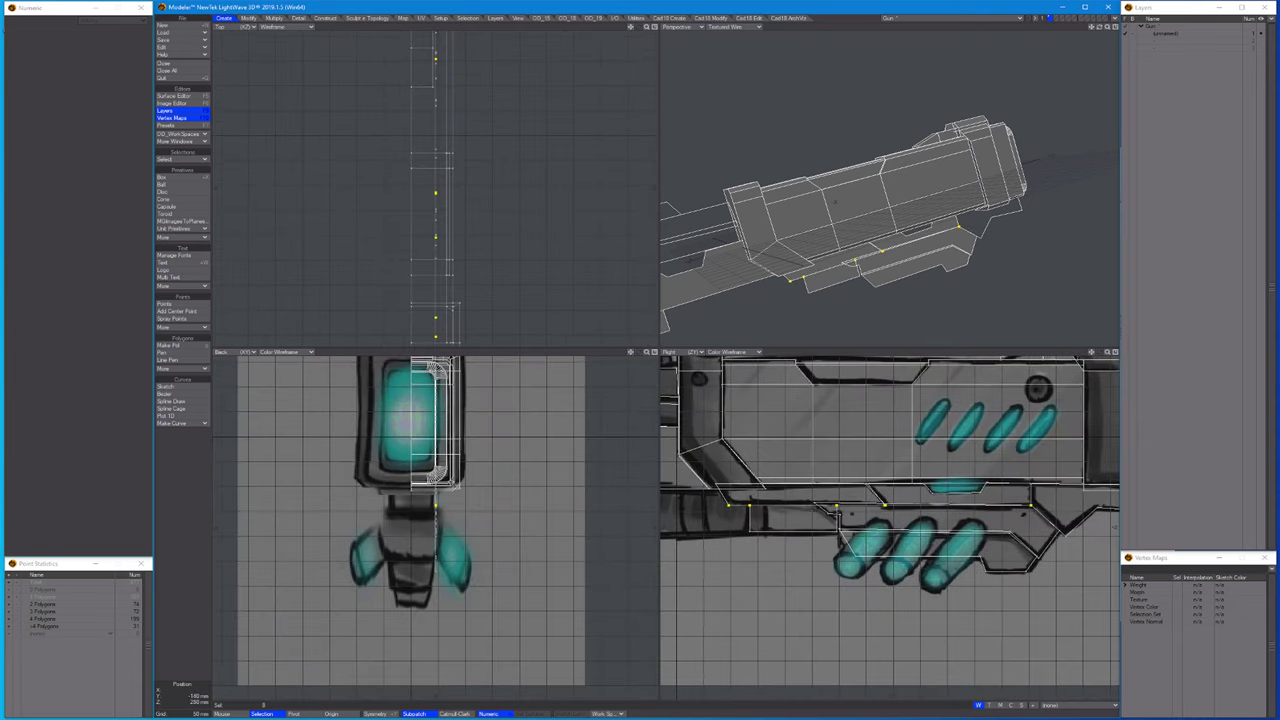
key("Left")
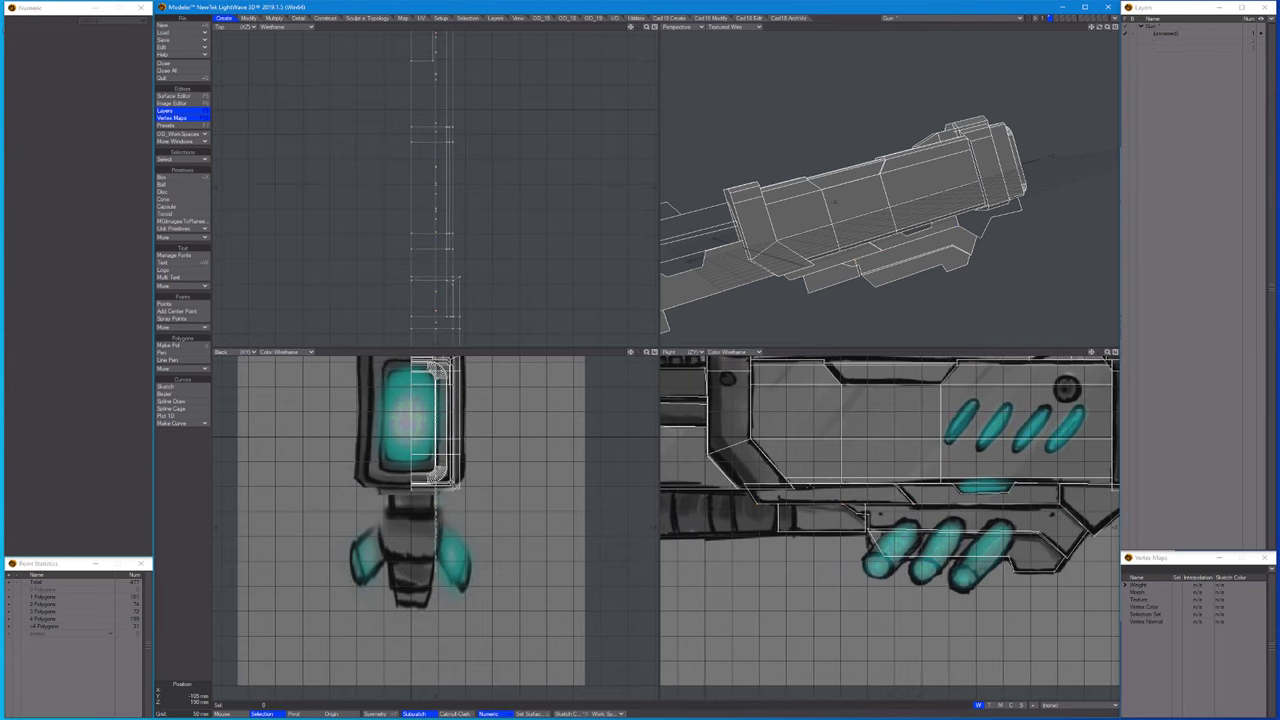
Bring the points at the rear bend of the body's vertical bracket together at one height.
key("period")
key("period")
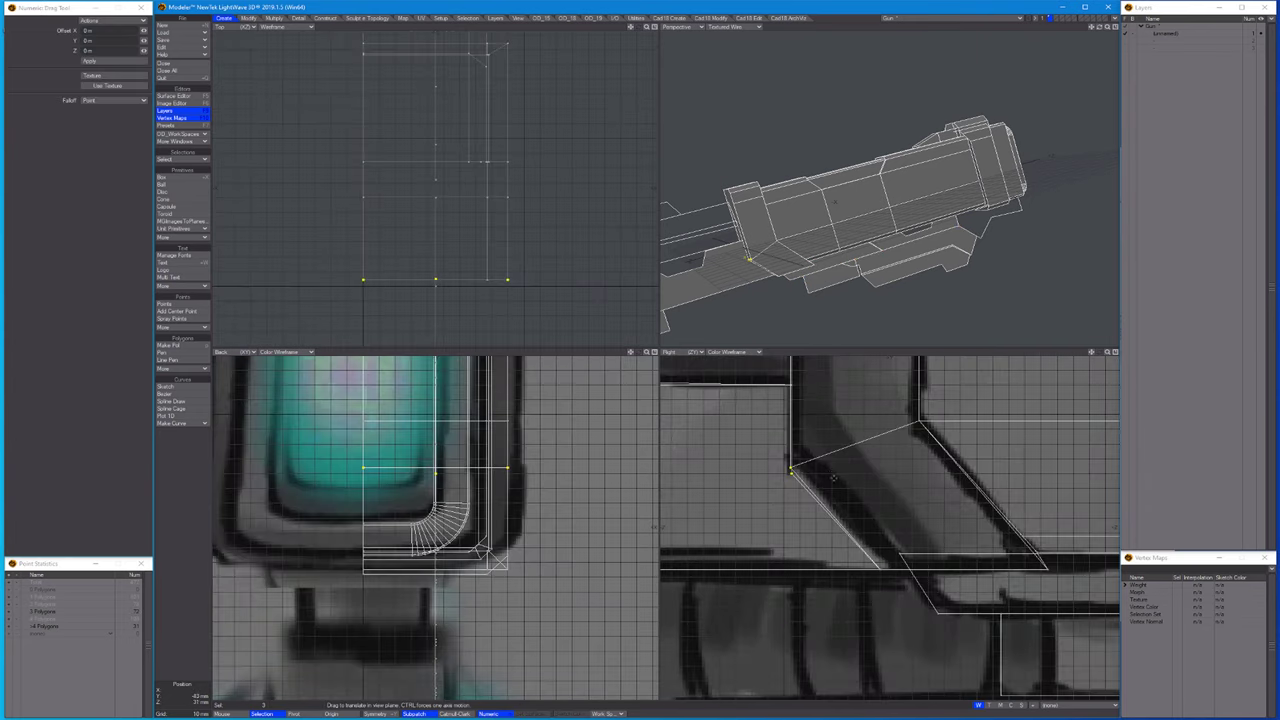
key("h")
key("space")
key("comma")
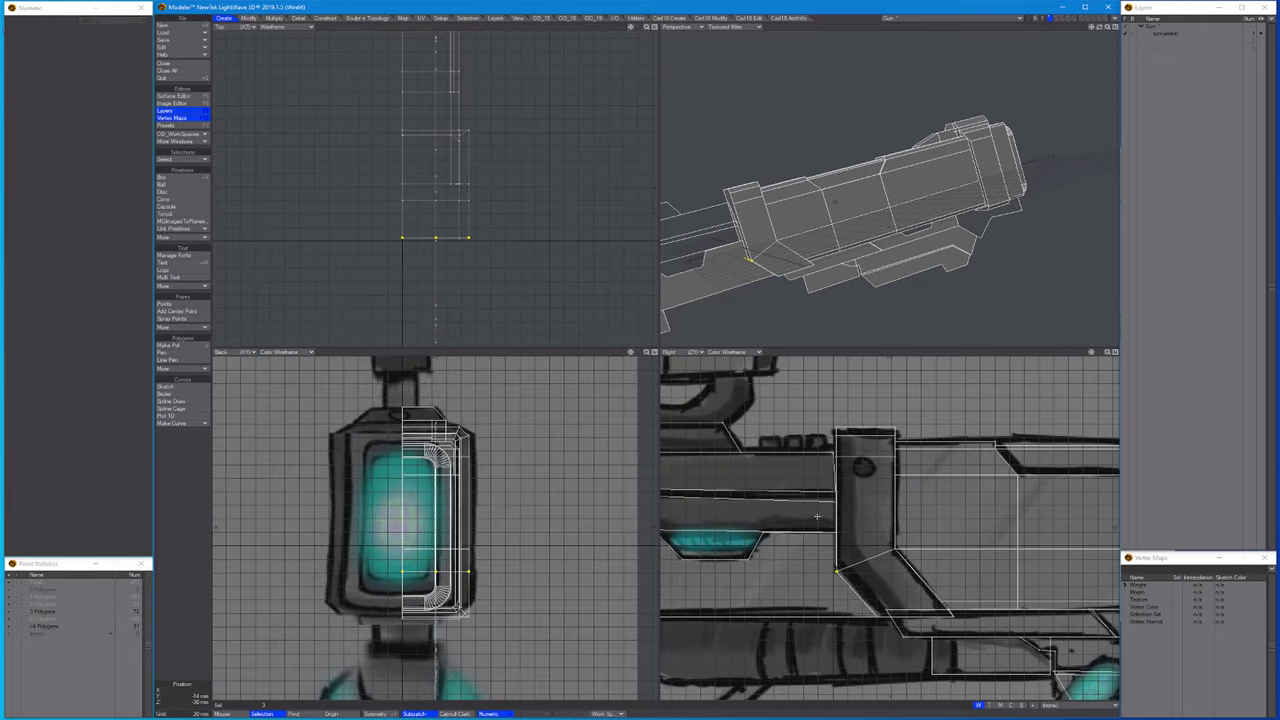
Align the points along the vertical bracket's rear edge and along its front edge vertically.
key("h")
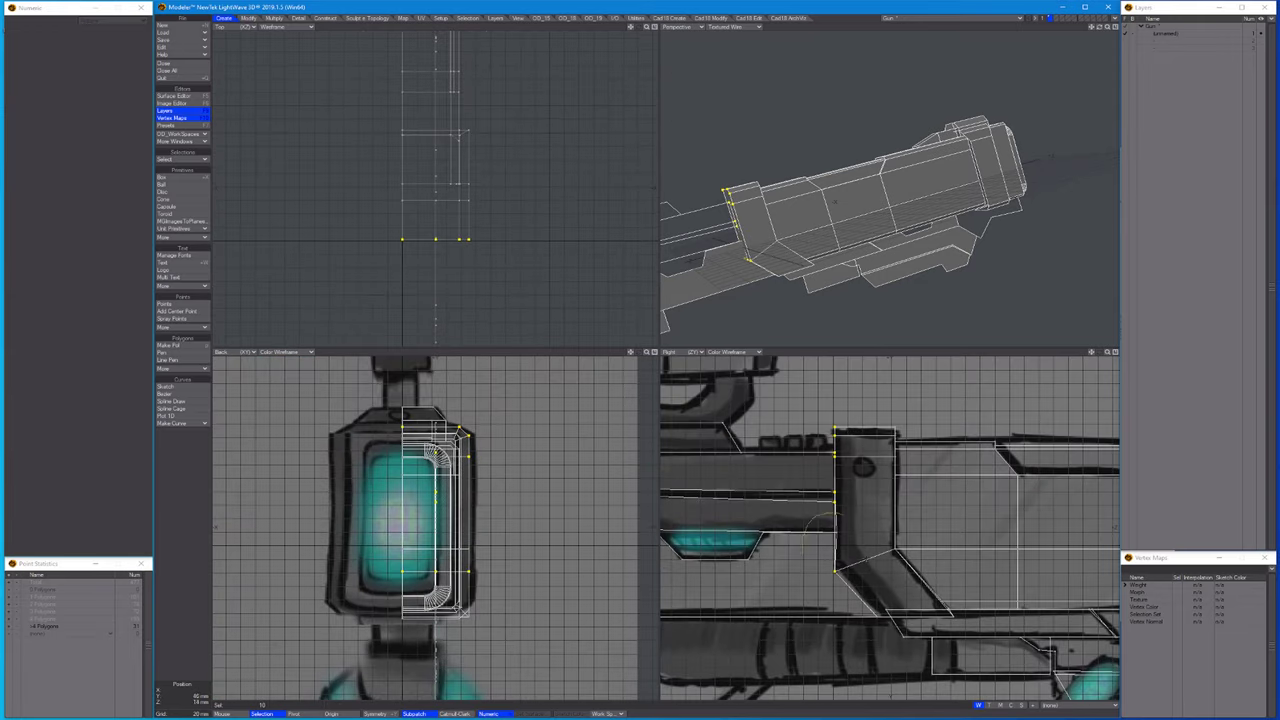
key("u")
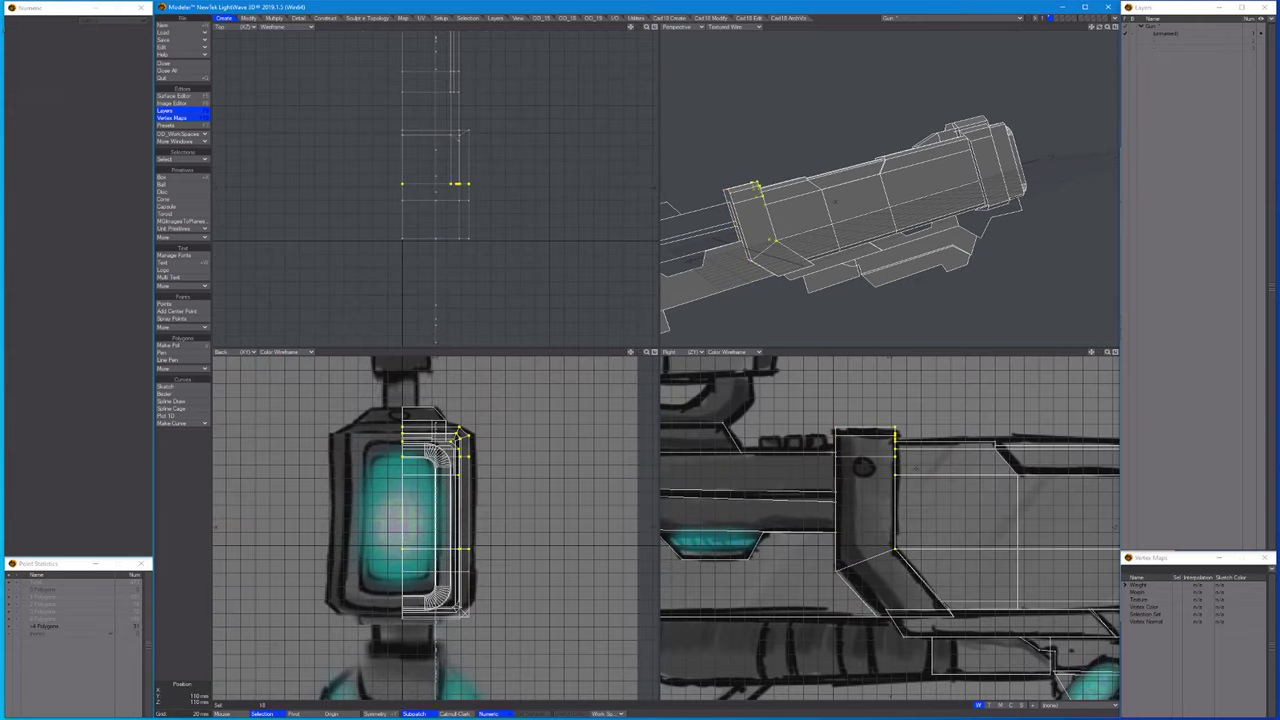
key("shift+a")
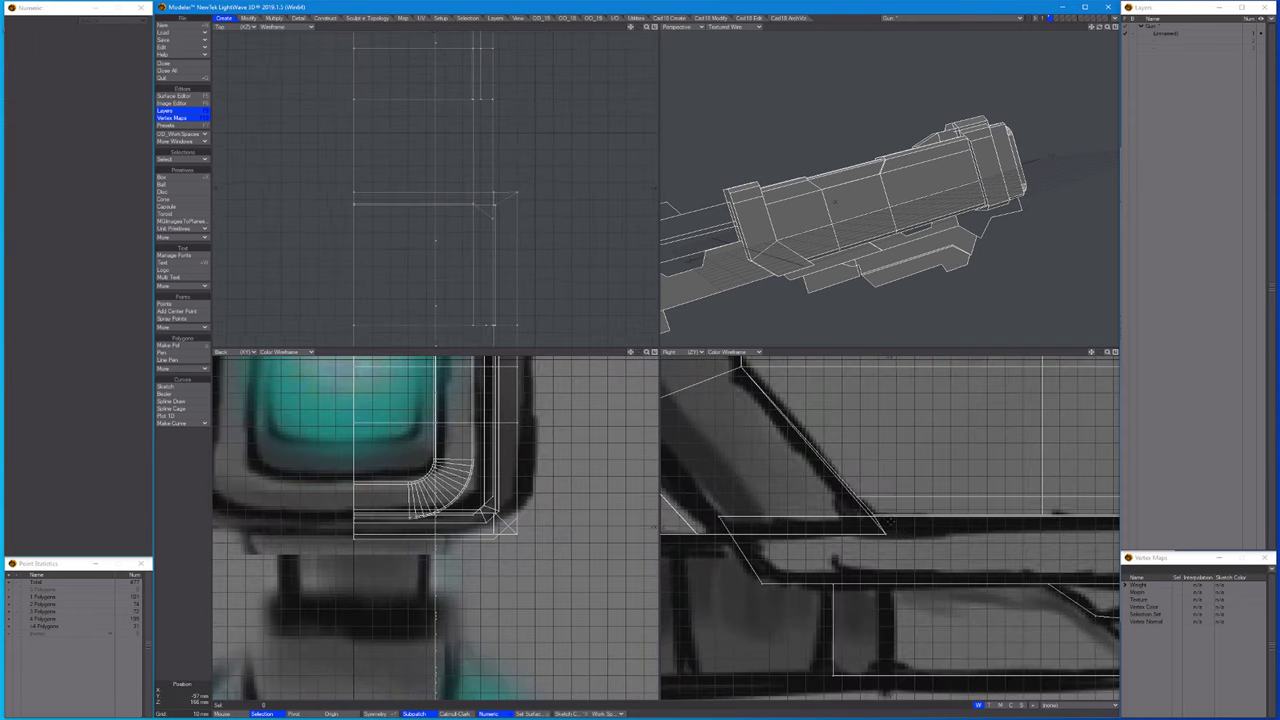
Move the body's lower corner points beside the bracket's diagonal edge by -2.4 mm along Z with falloff set to None.
key("t")
key("shift+a")
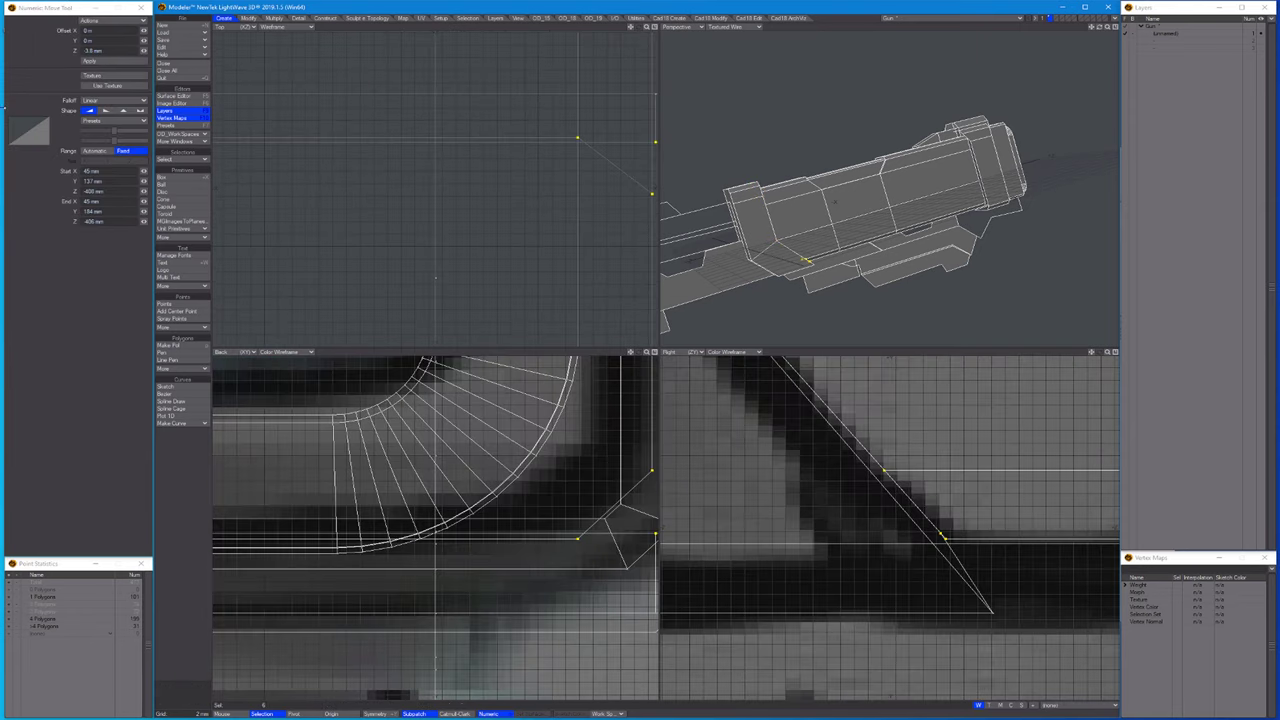
left_click(115, 100)
left_click(90, 90)
key("a")
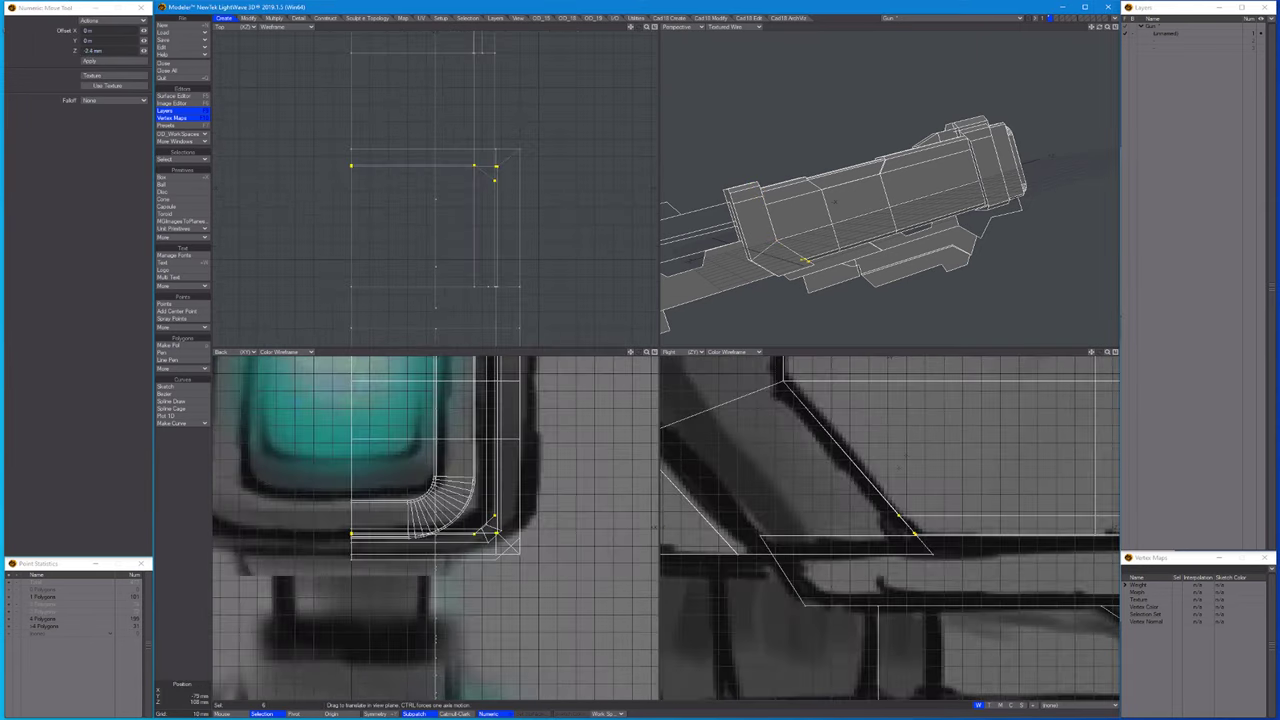
key("space")
Level the points along the tube housing's horizontal lower line, and align the points of its stepped rear notch vertically.
key("a")
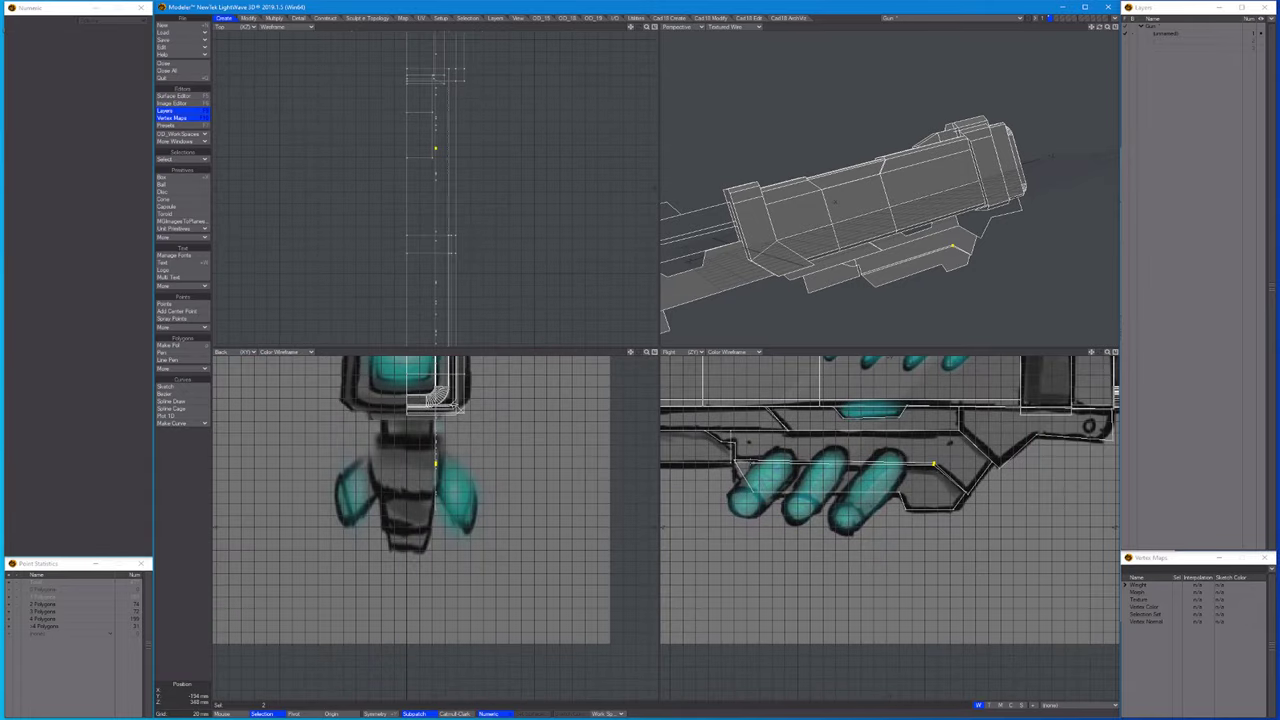
left_click(733, 461)
left_click_drag(733, 461, 850, 466, "alt+shift")
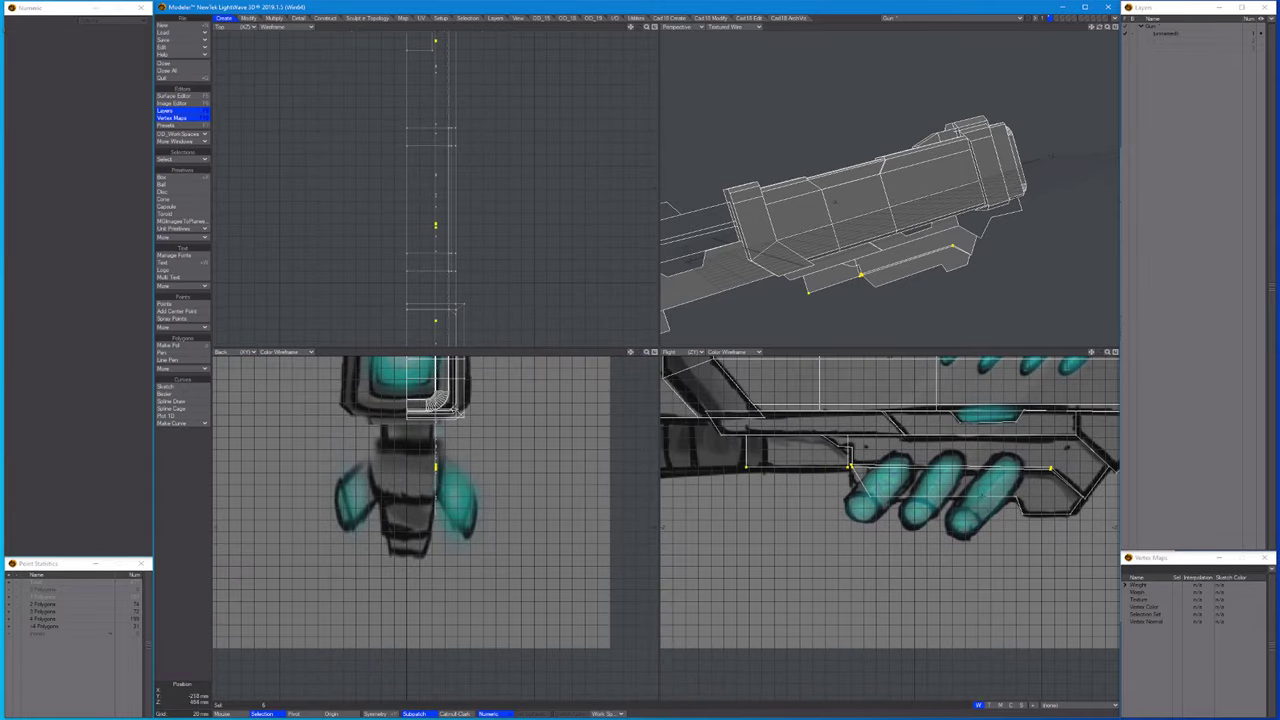
scroll(852, 468, "up", 3)
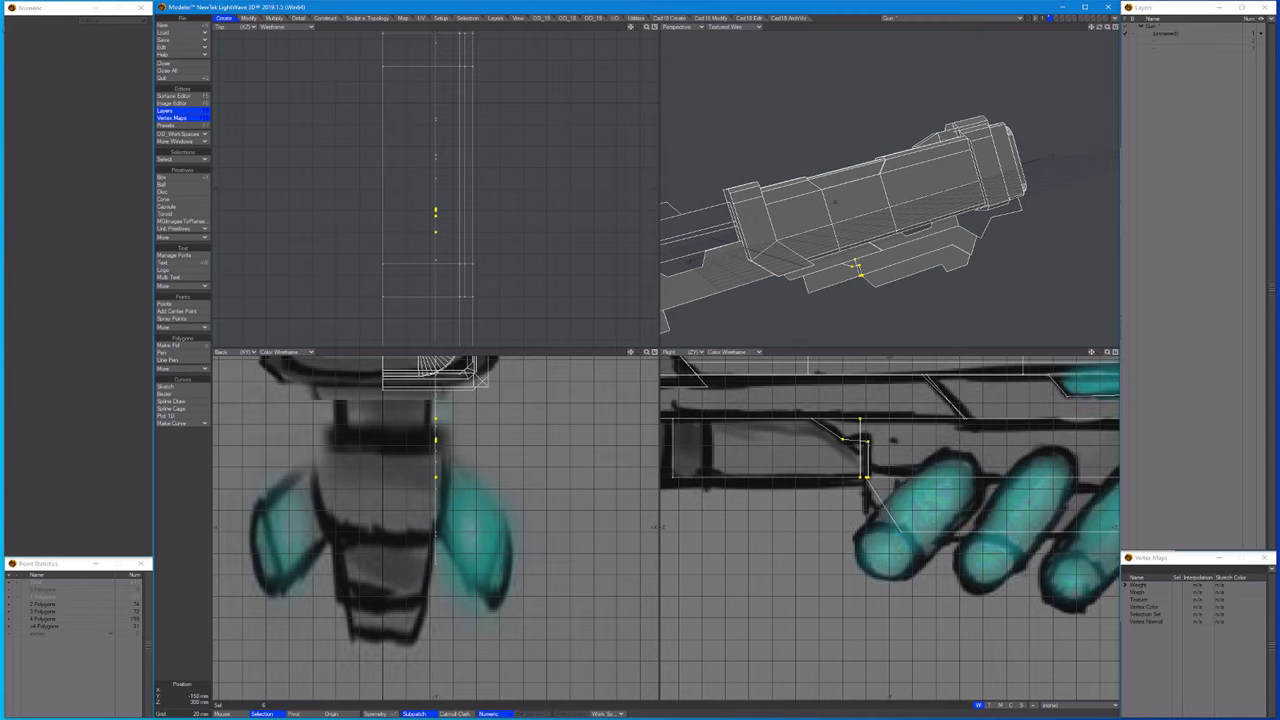
left_click_drag(866, 450, 863, 450)
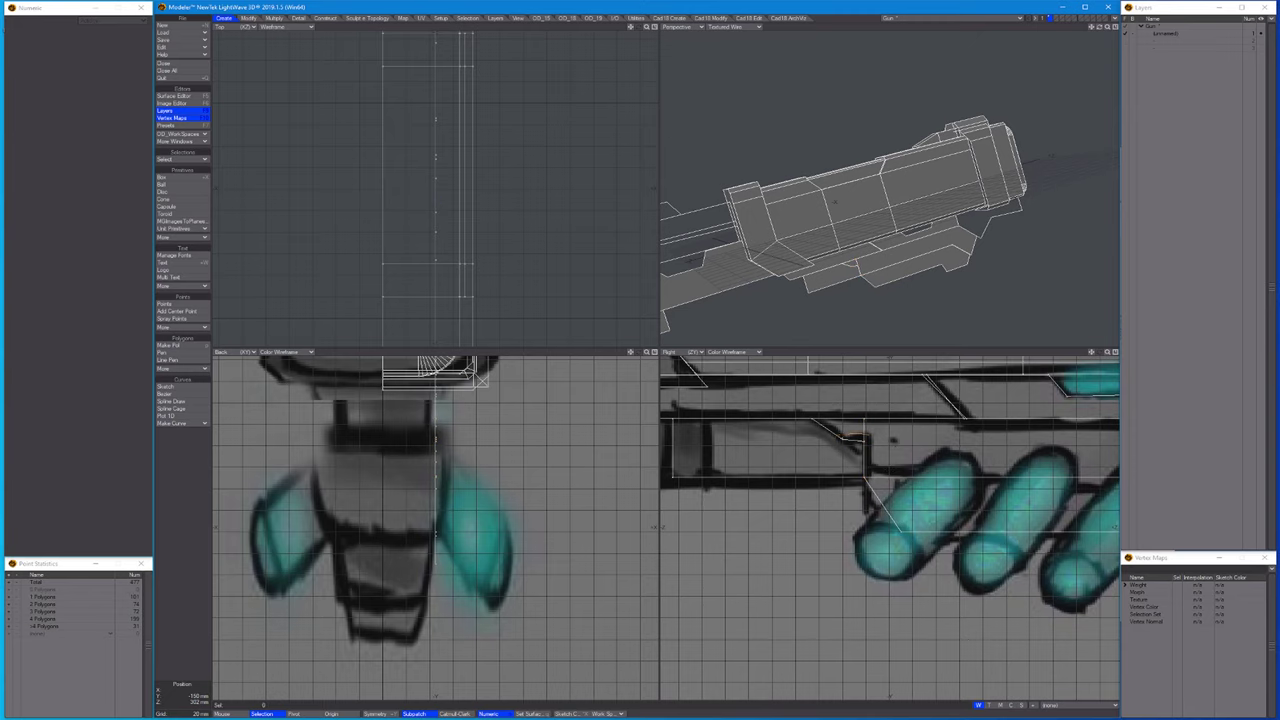
Round the lower outer corner of the small bolted bracket under the body's front with a 10-segment TrueFillet.
scroll(653, 527, "down", 2)
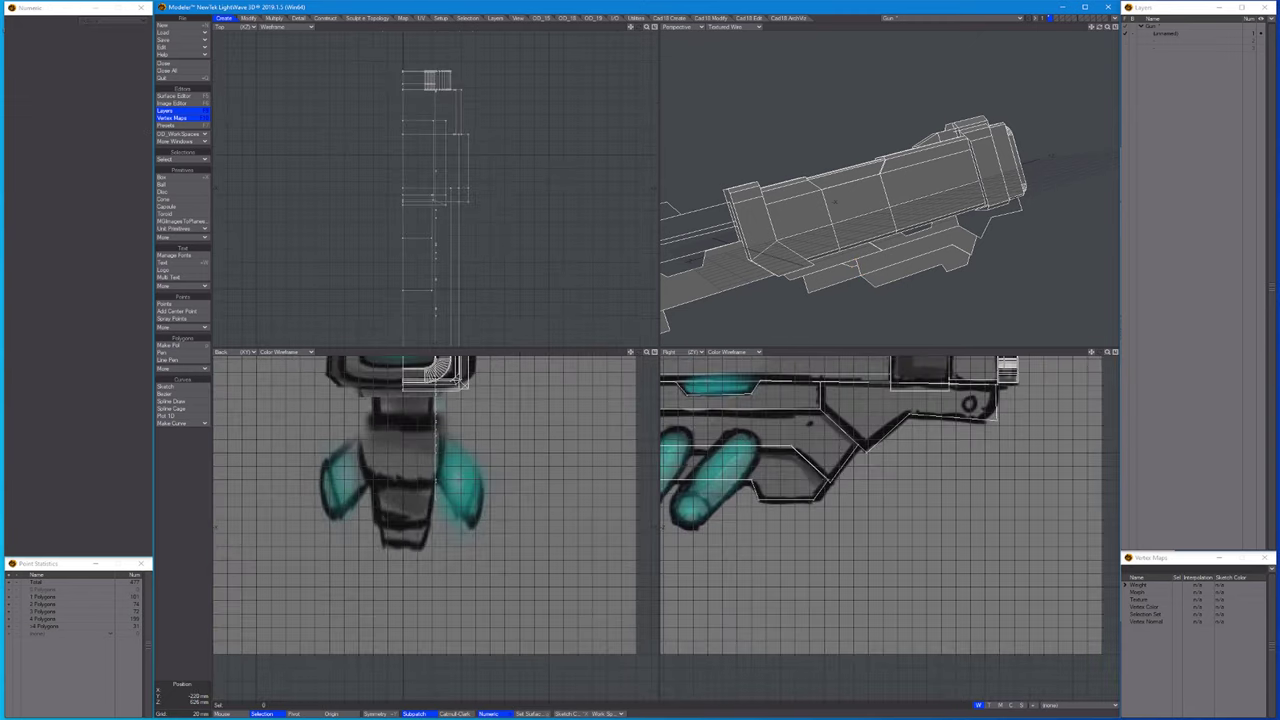
scroll(654, 527, "up", 3)
scroll(654, 527, "down", 1)
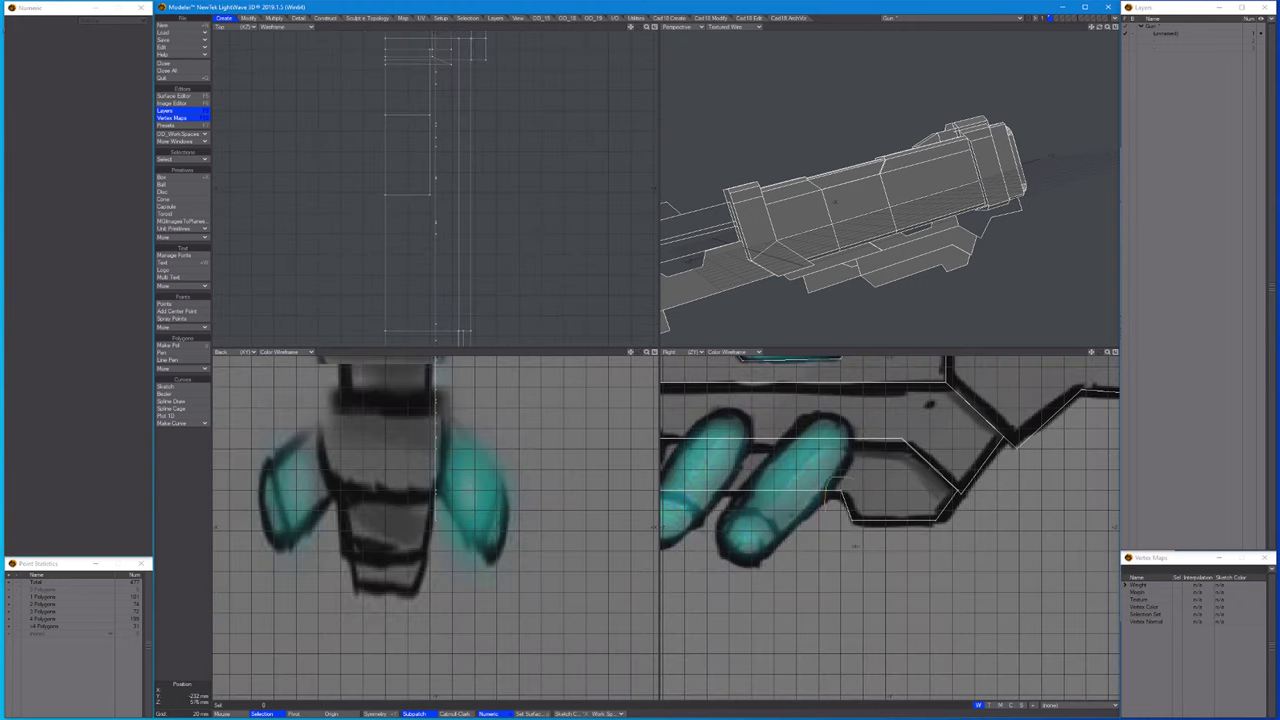
key("g")
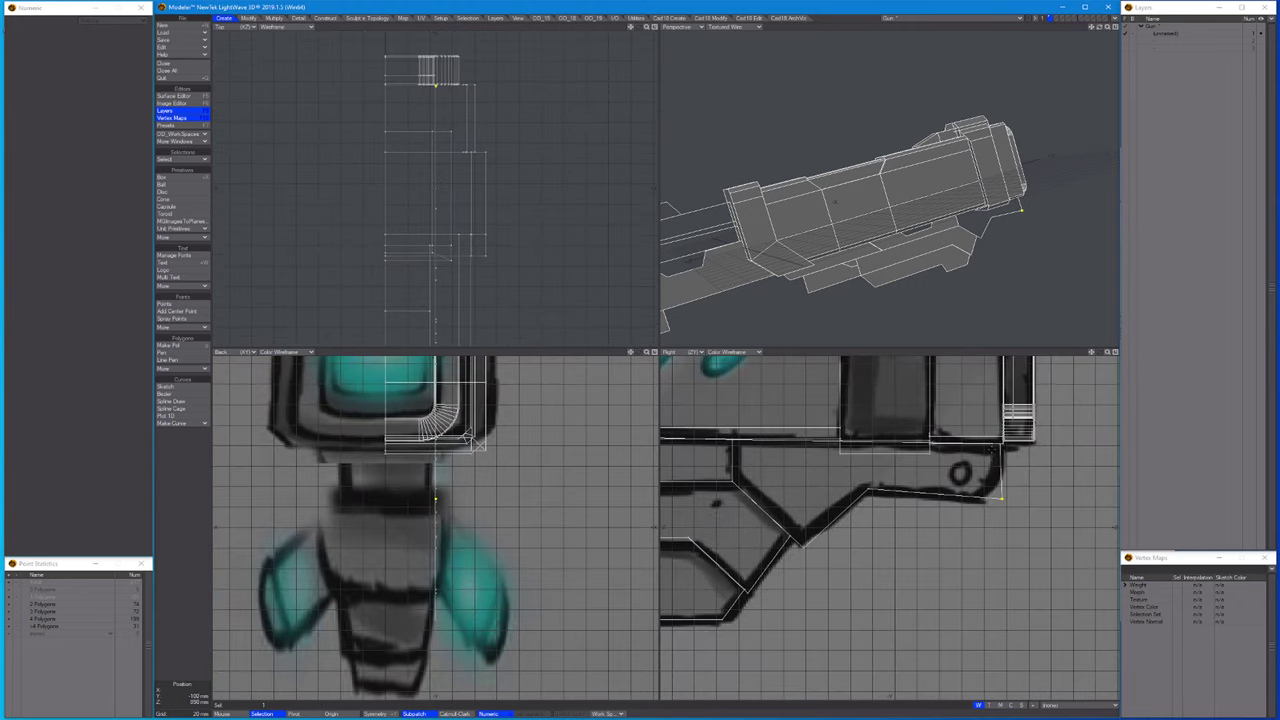
key("slash")
scroll(881, 502, "down", 2)
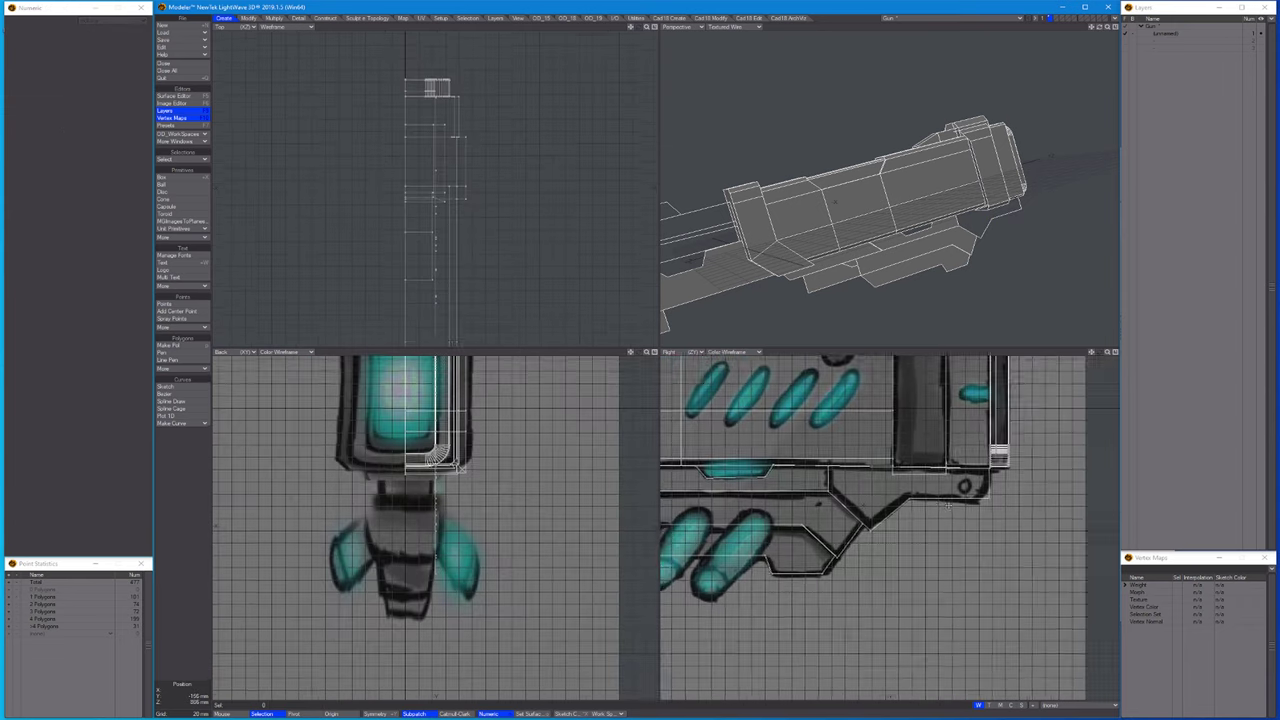
scroll(881, 502, "up", 1)
key("g")
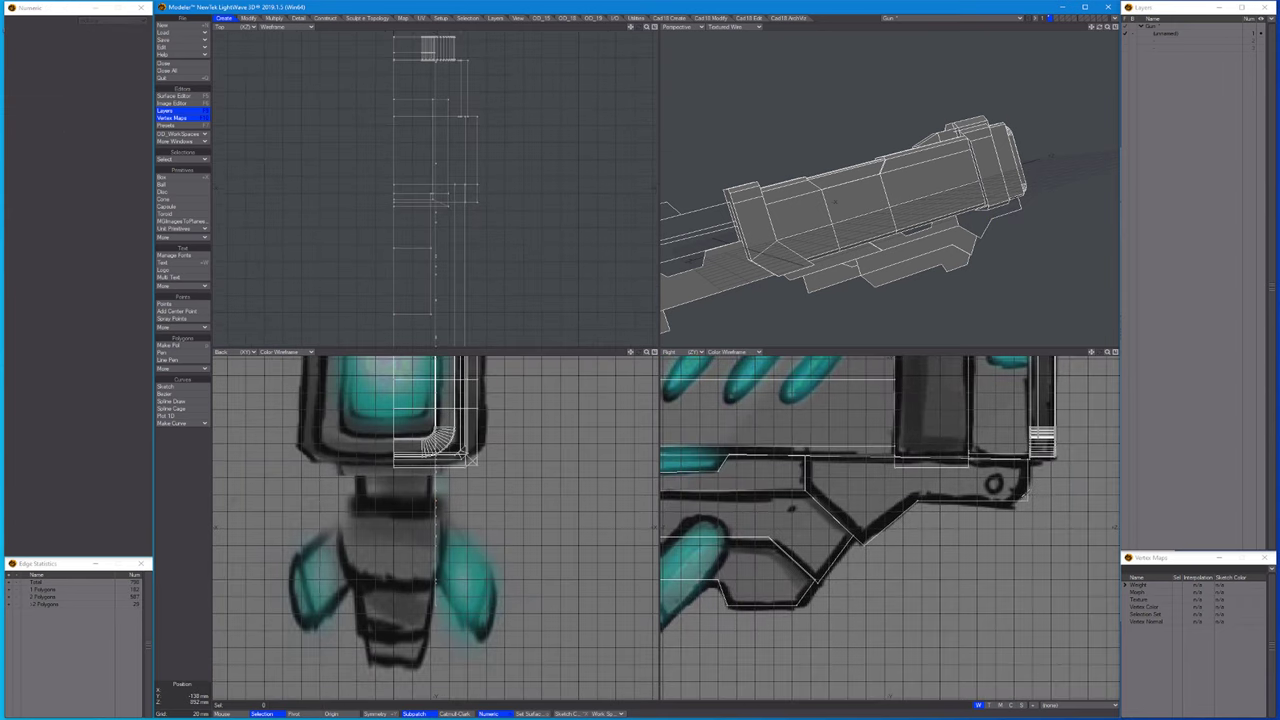
key("f")
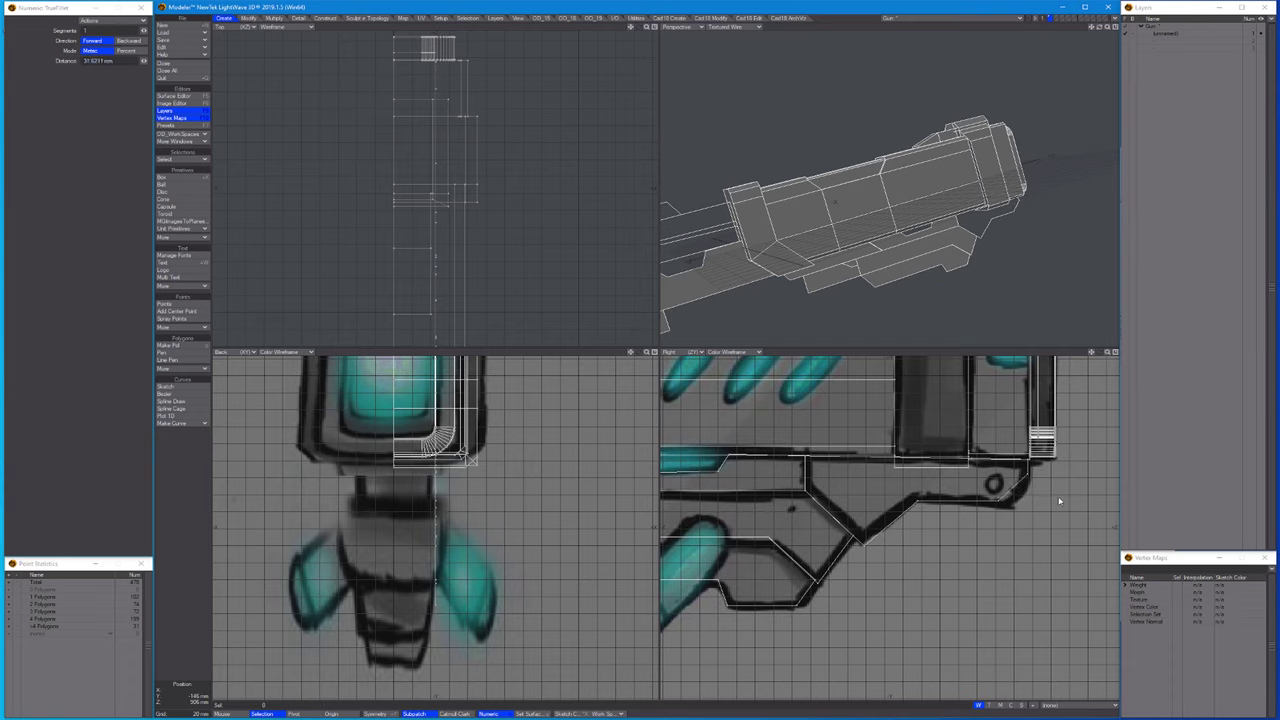
left_click(144, 31)
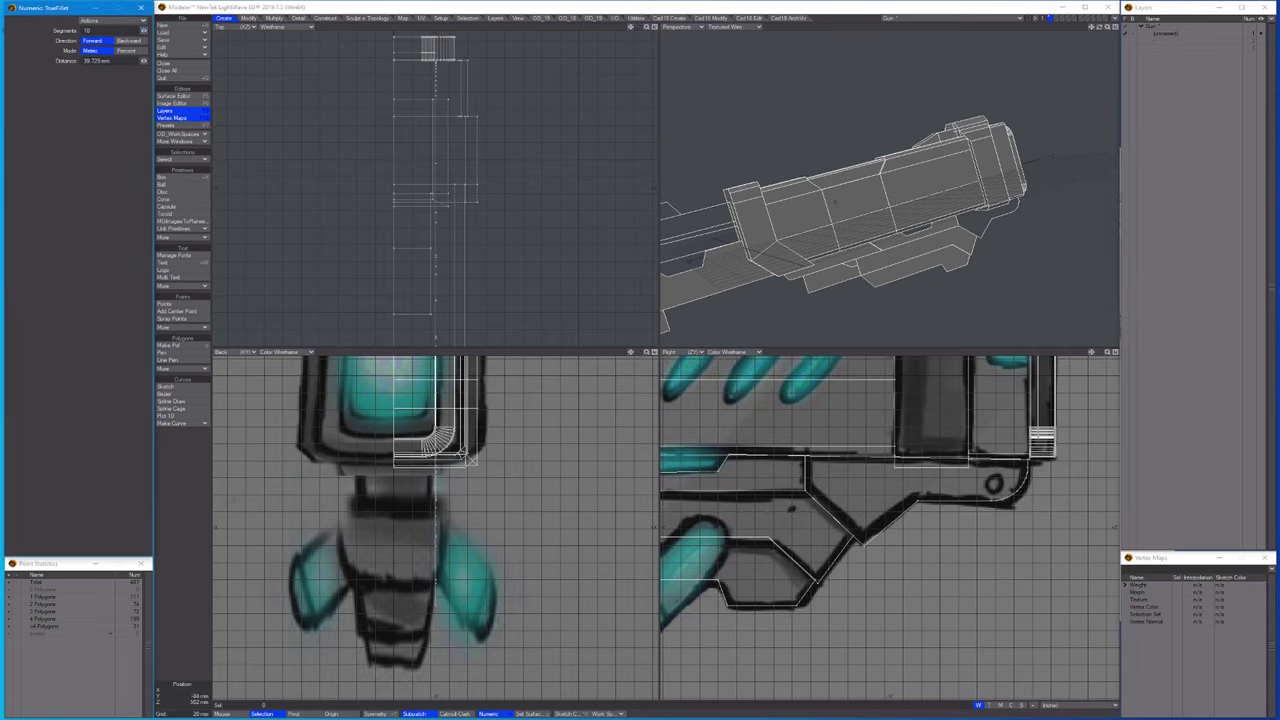
key("space")
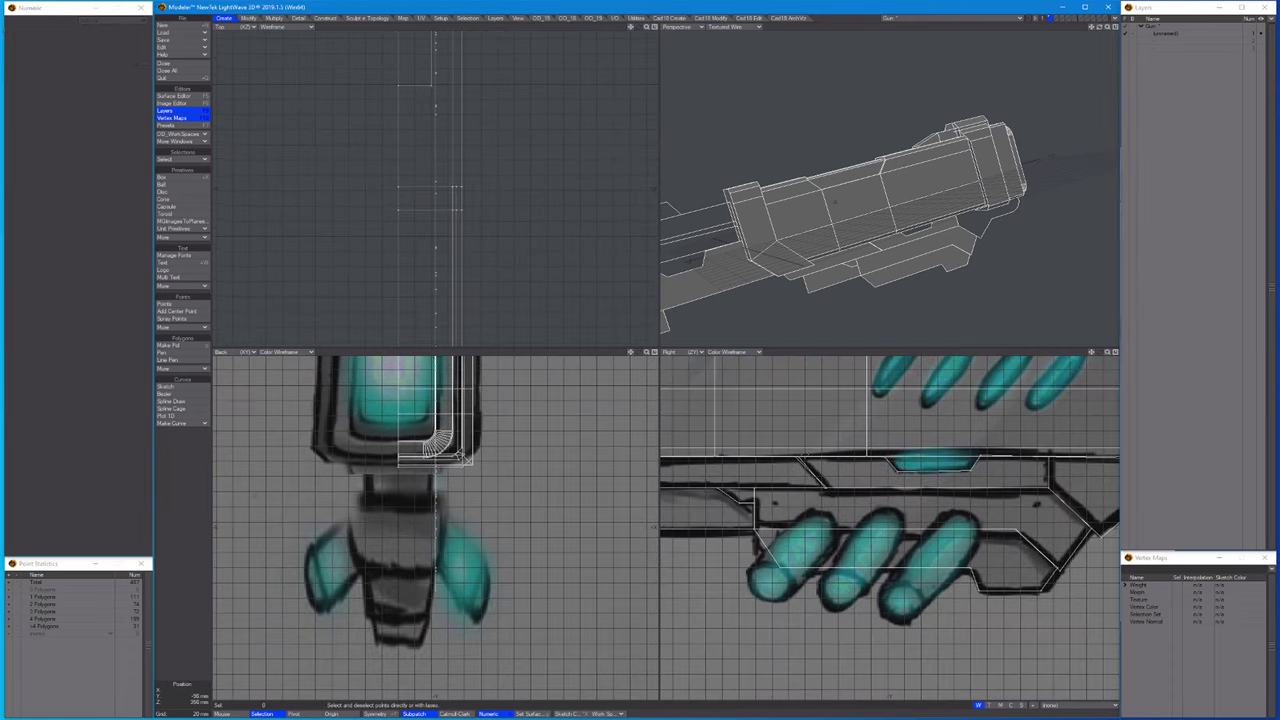
Level the points along the underbody strip's lower edge, and flatten the body's bottom edge points with a 0% vertical stretch.
key("/")
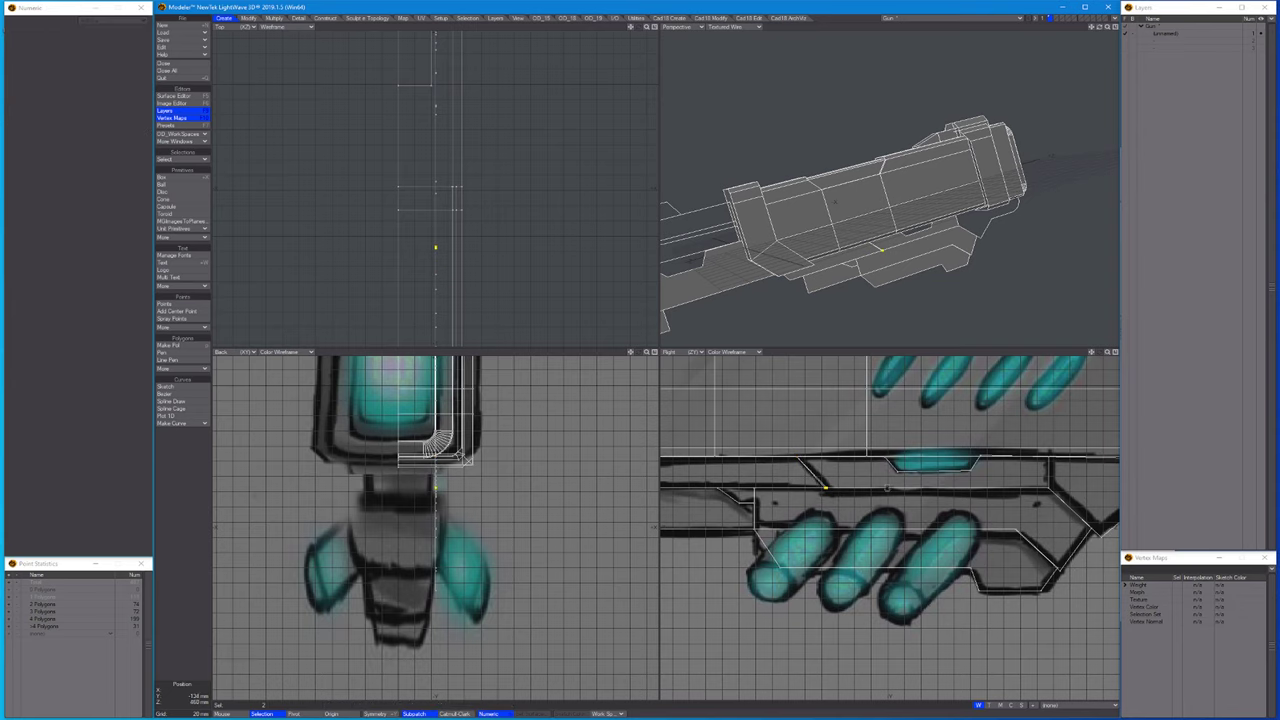
scroll(890, 528, "up", 5)
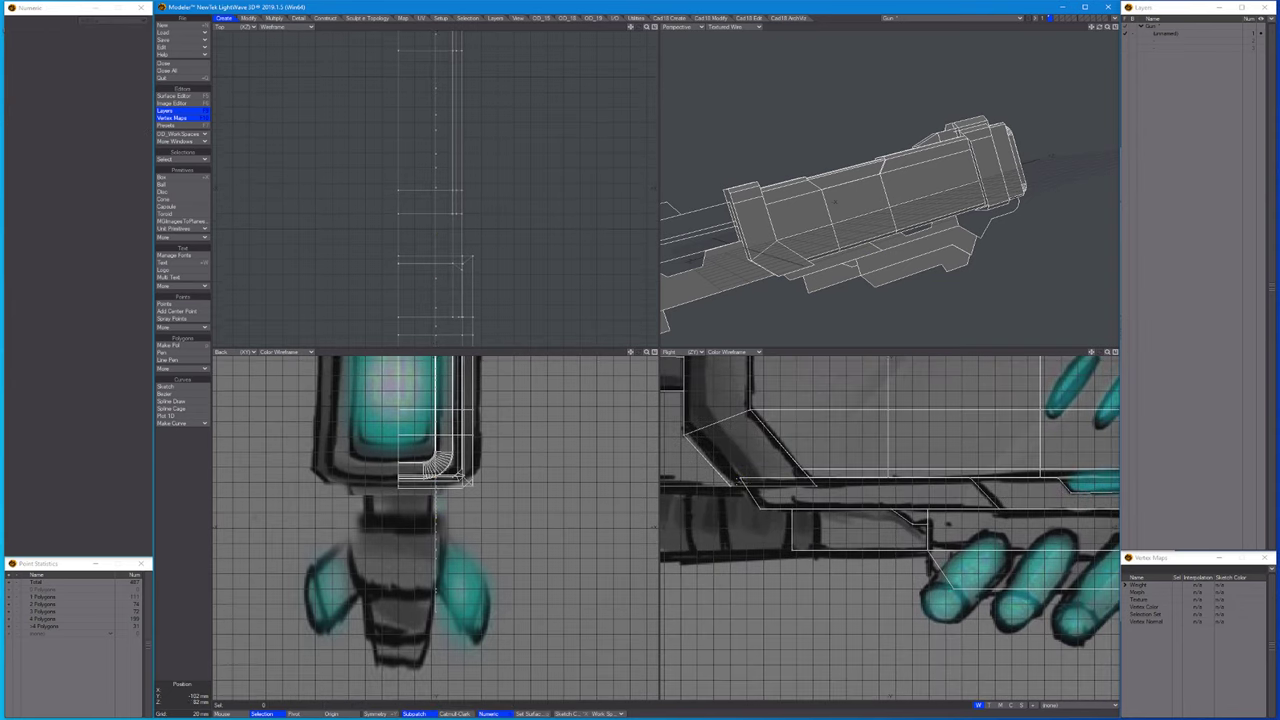
scroll(829, 483, "down", 3)
left_click_drag(829, 483, 540, 491, "alt")
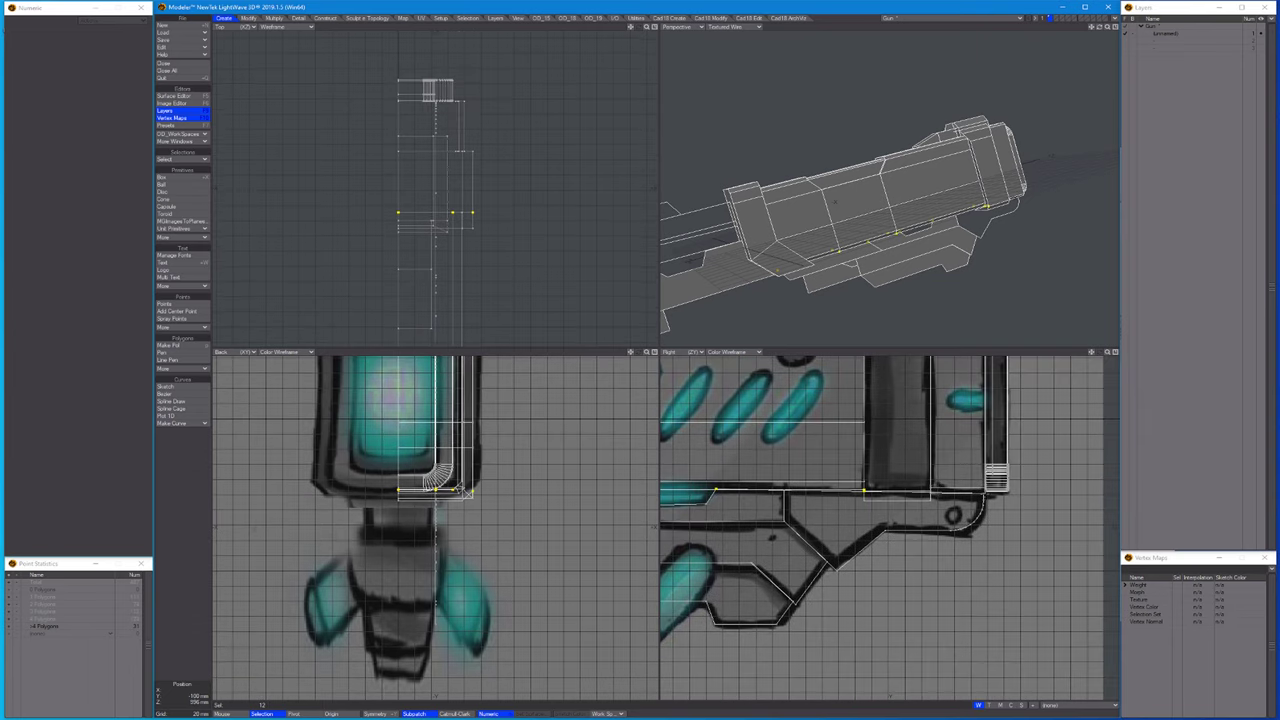
scroll(985, 494, "up", 4)
scroll(699, 483, "down", 3)
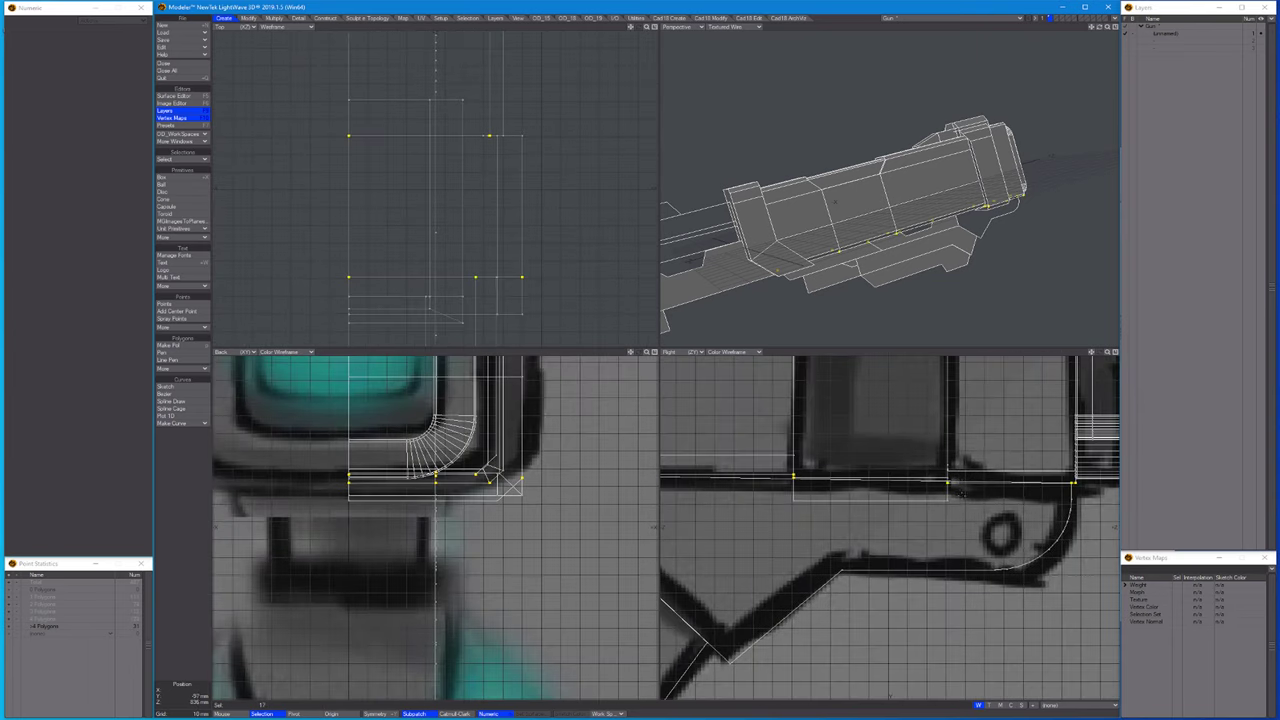
key("h")
scroll(985, 487, "down", 3)
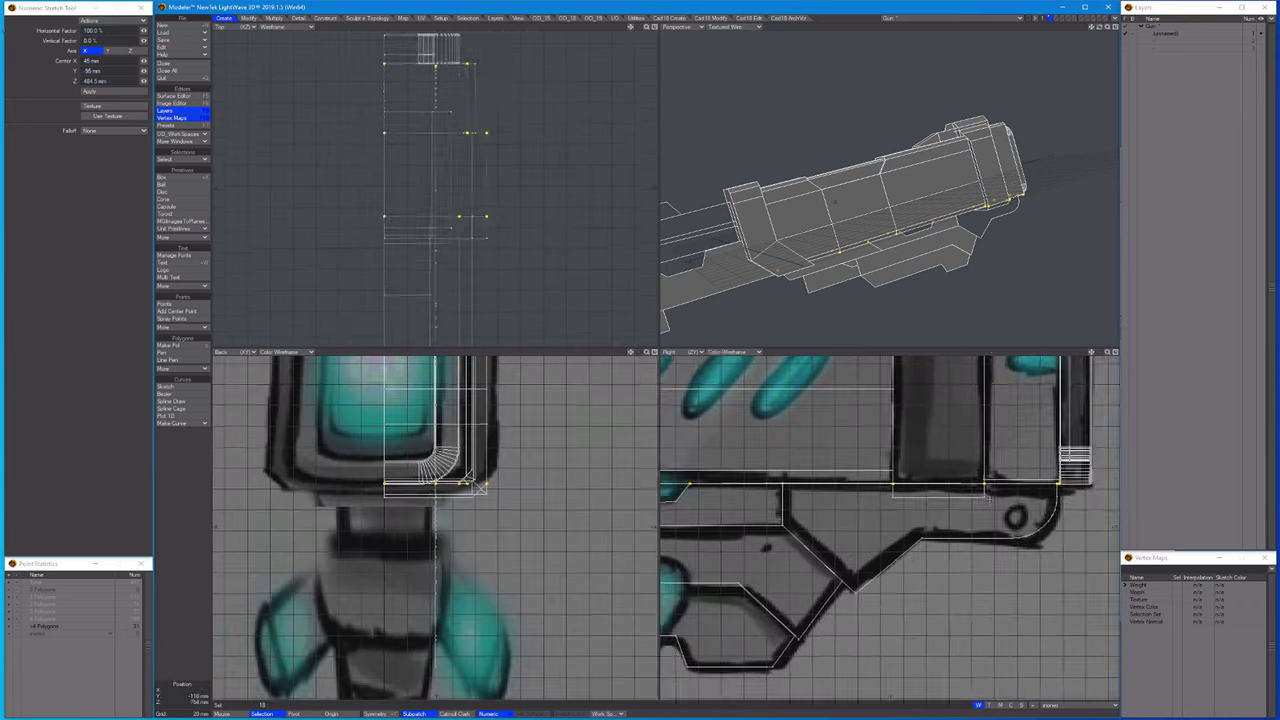
left_click_drag(870, 540, 847, 517)
Extend the selection to the remaining points along the body's bottom edge and bring them all to one height.
key("t")
scroll(922, 412, "up", 3)
scroll(847, 517, "down", 4)
key("space")
scroll(846, 518, "down", 3)
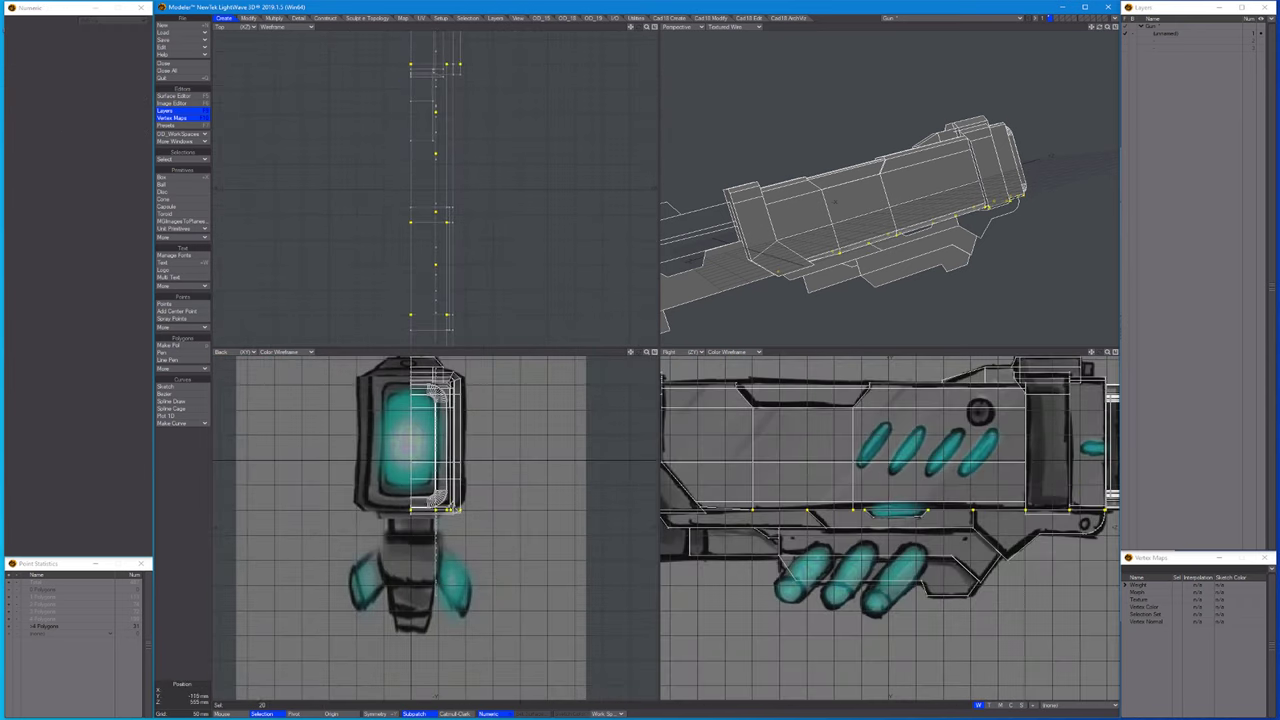
scroll(891, 516, "up", 3)
key("h")
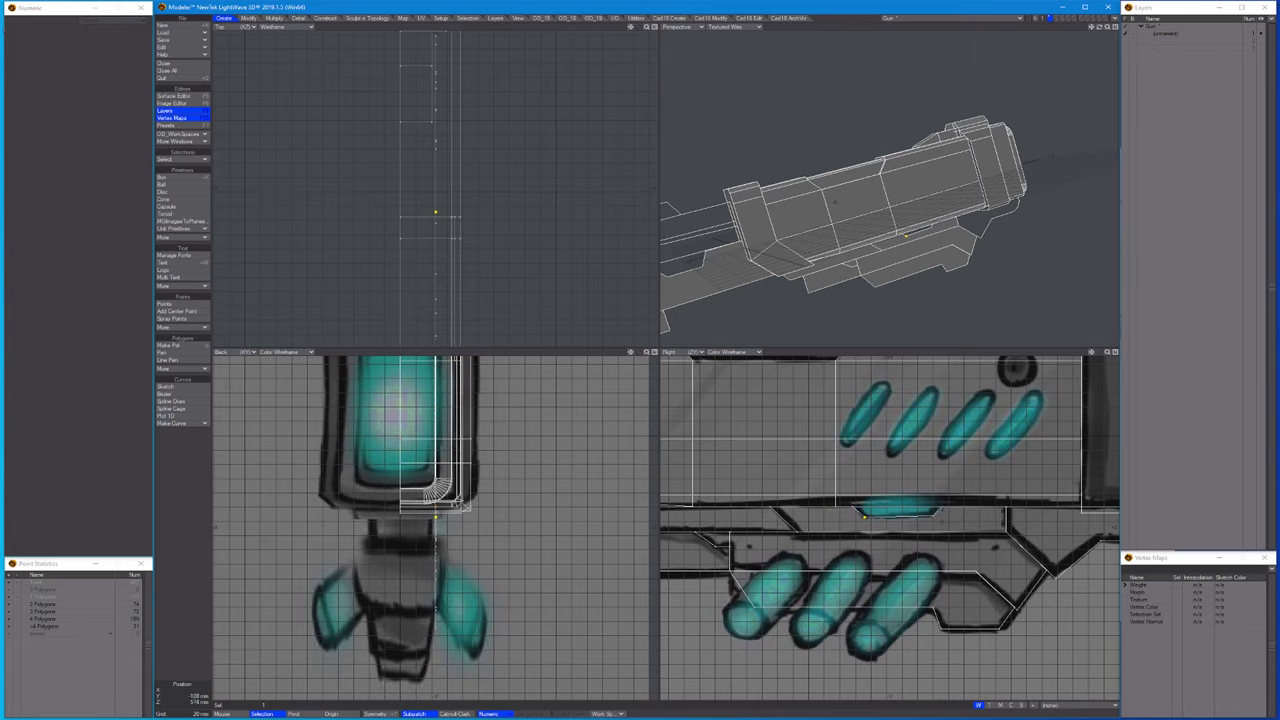
Level the two lower corner points of the teal light panel beneath the body.
key("space")
scroll(666, 528, "up", 2)
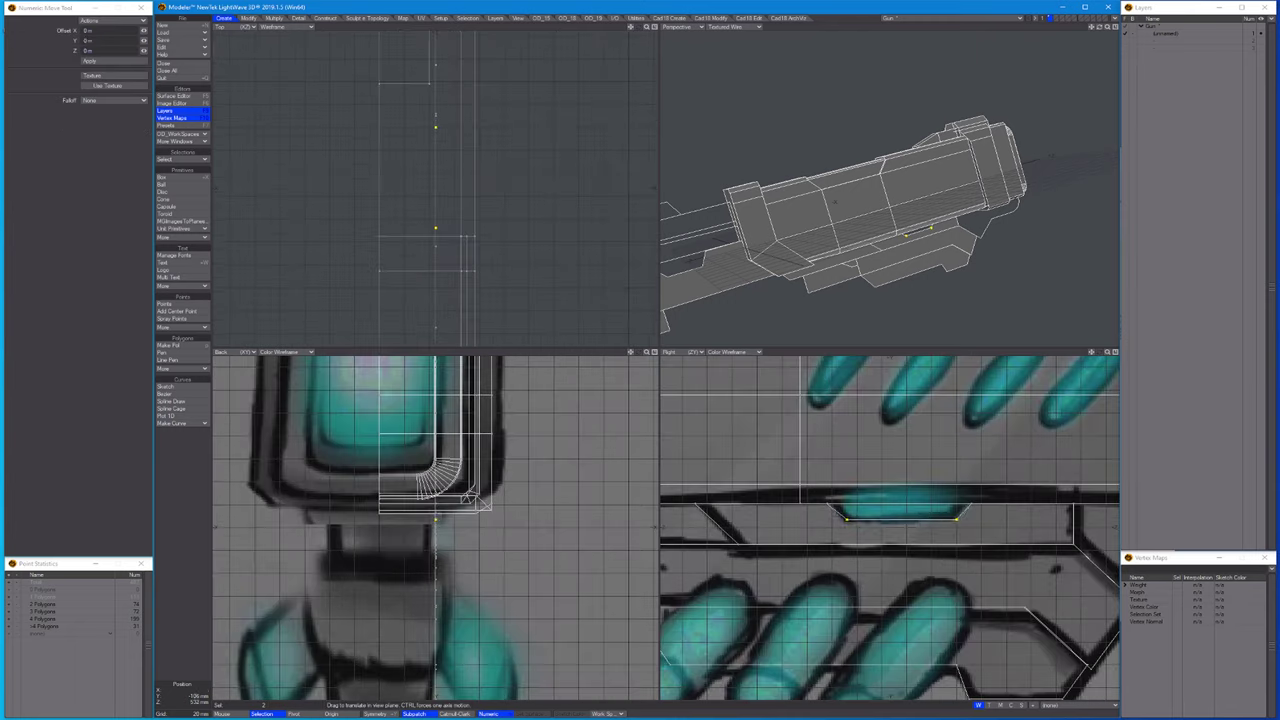
scroll(666, 528, "down", 3)
Round the rear and front corners of the tube housing's lower outline with a 10-segment TrueFillet of about 38 mm.
scroll(666, 528, "up", 3)
left_click_drag(1052, 541, 1105, 537, "alt+shift")
key("space")
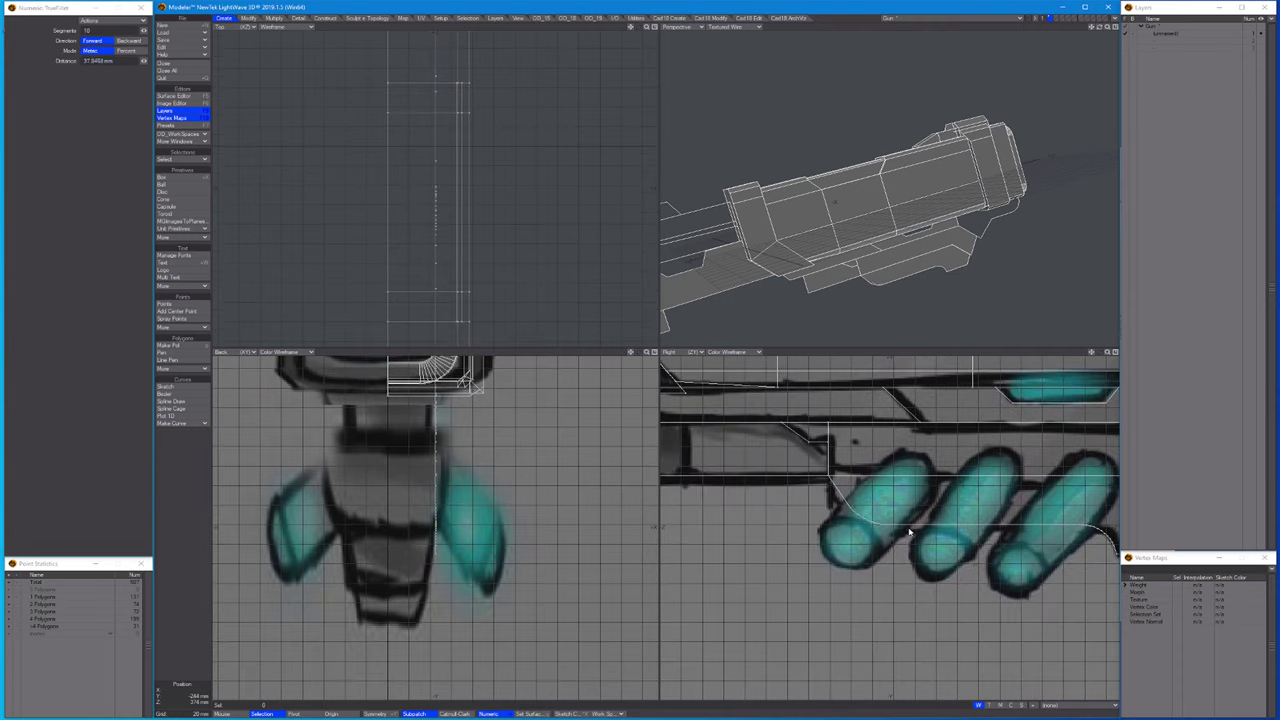
Round the notch corner on the lower rear outline near the stock with a 10-segment TrueFillet of about 9 mm.
scroll(913, 537, "down", 3)
scroll(947, 517, "down", 5)
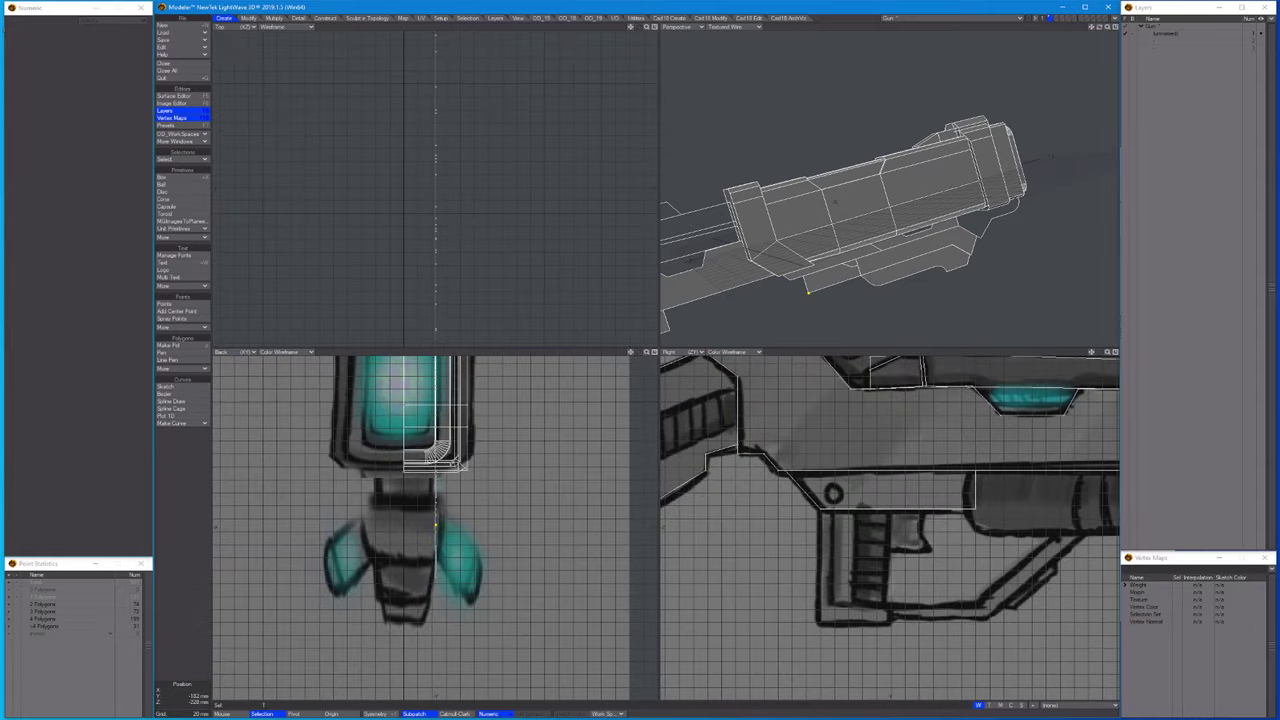
scroll(820, 543, "up", 4)
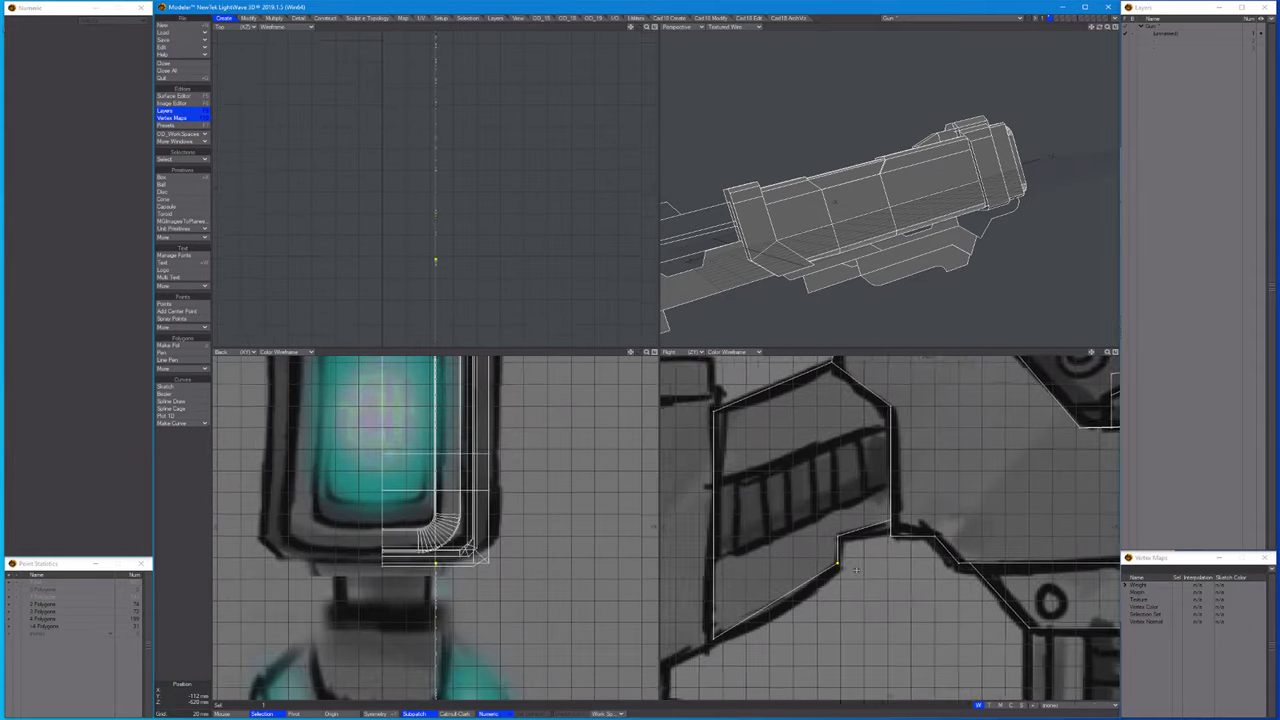
key("shift+f")
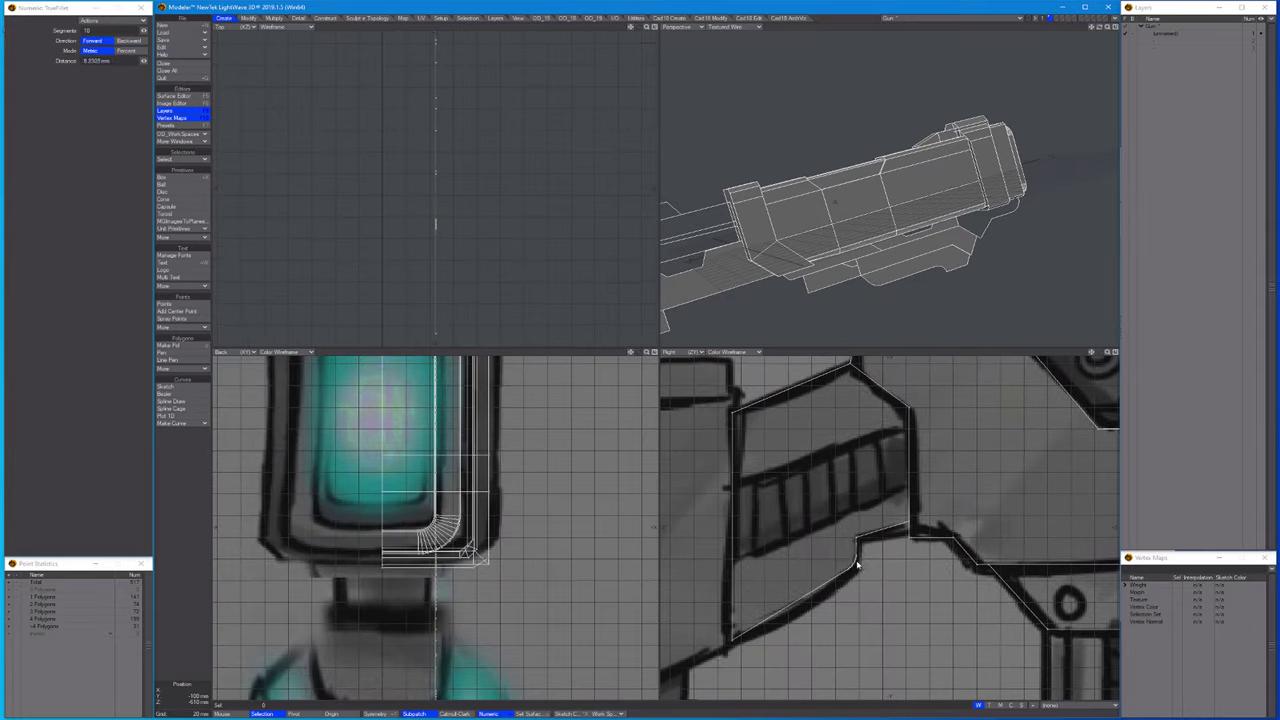
key("space")
Round the body corners at the stock junction, and the upper cover's rear top corner by about 6 mm, with a 10-segment TrueFillet.
scroll(880, 575, "up", 2)
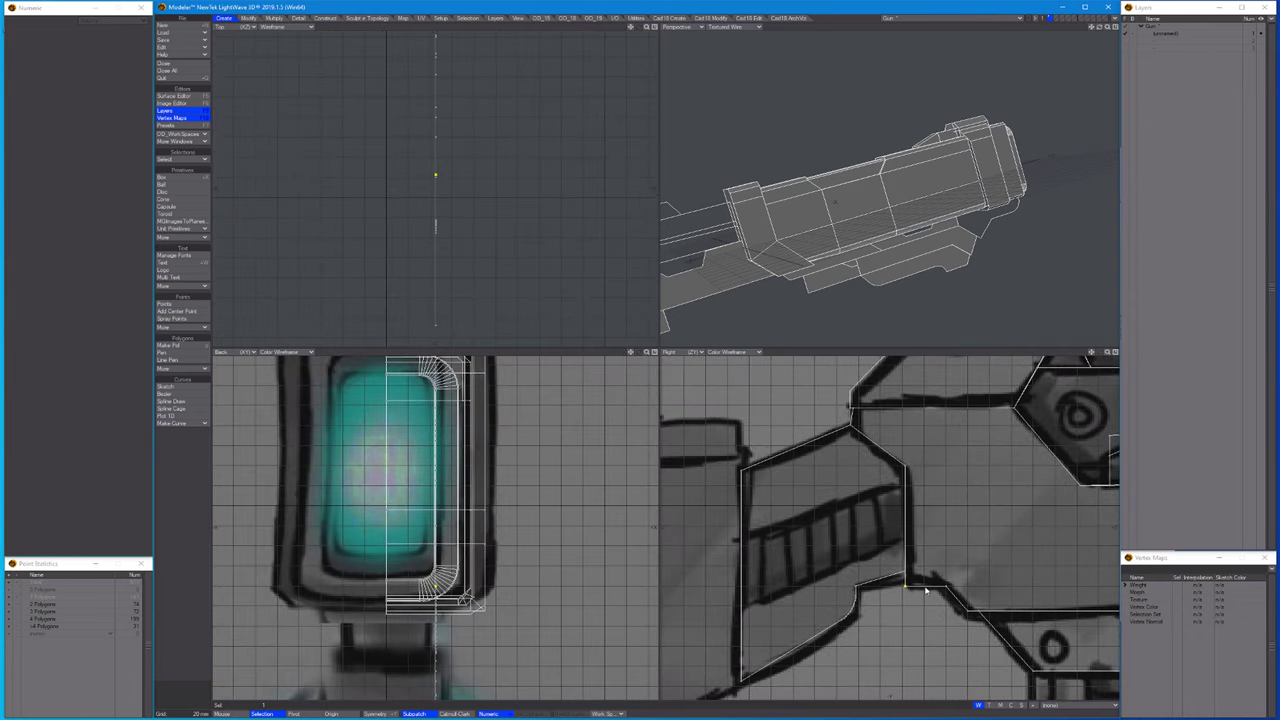
key("shift+f")
key("space")
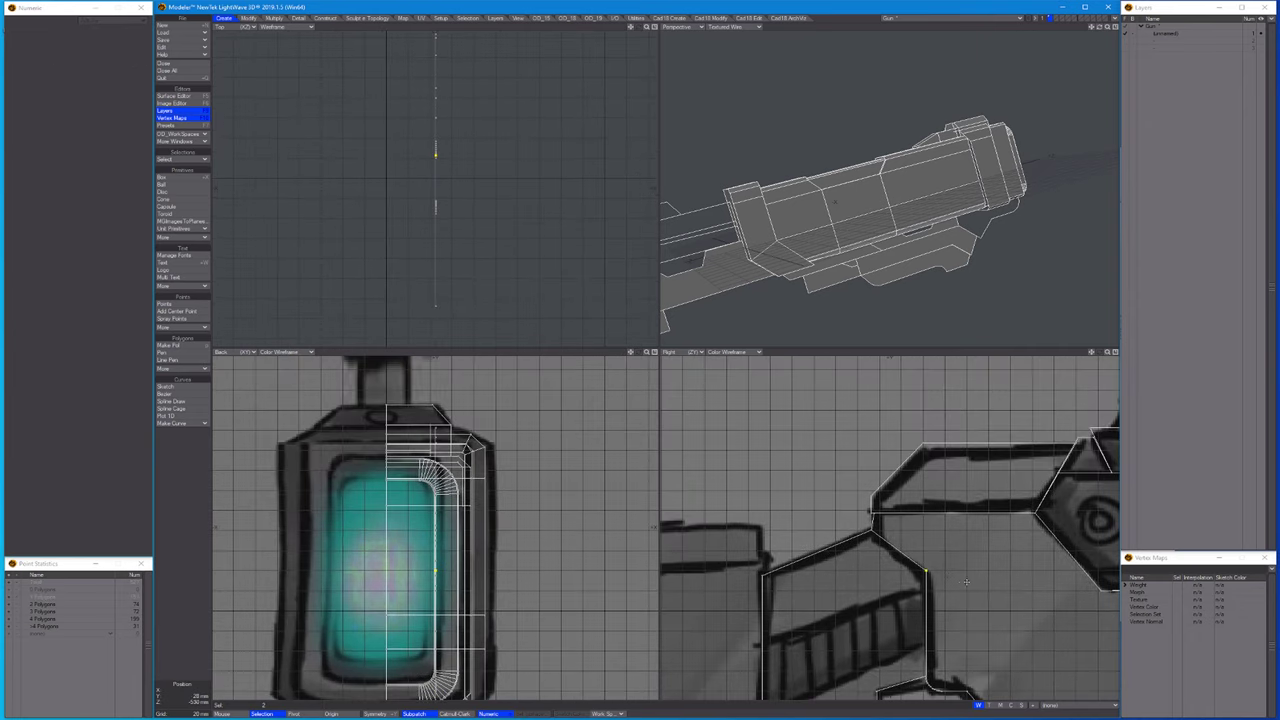
key("shift+f")
scroll(969, 577, "down", 2)
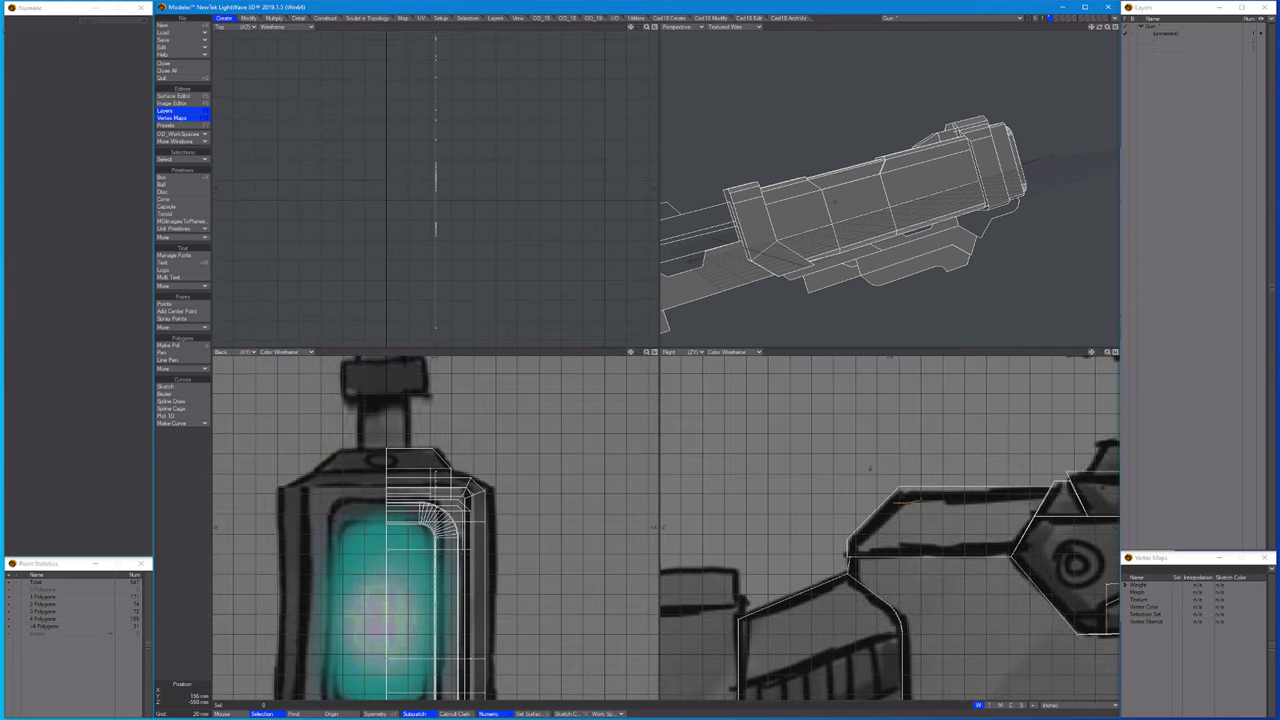
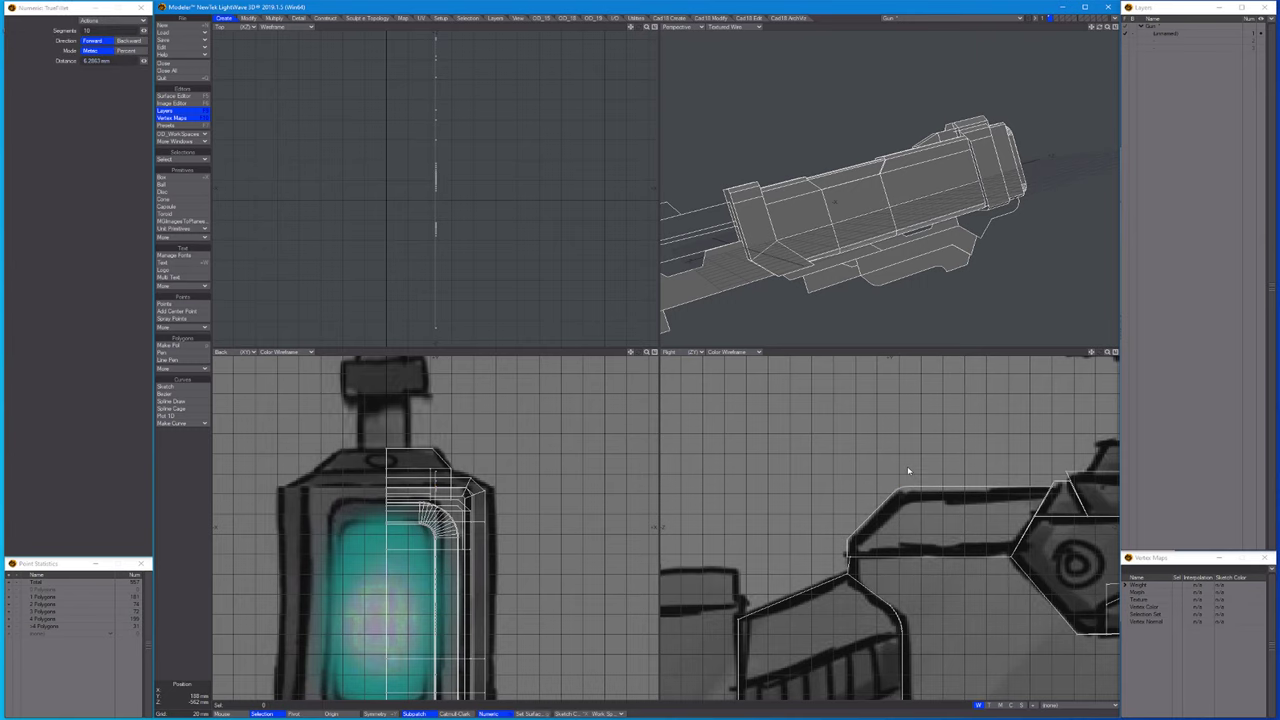
key("space")
Move the top deck's upper rear corner point 1 mm rearward along Z.
scroll(908, 471, "up", 6)
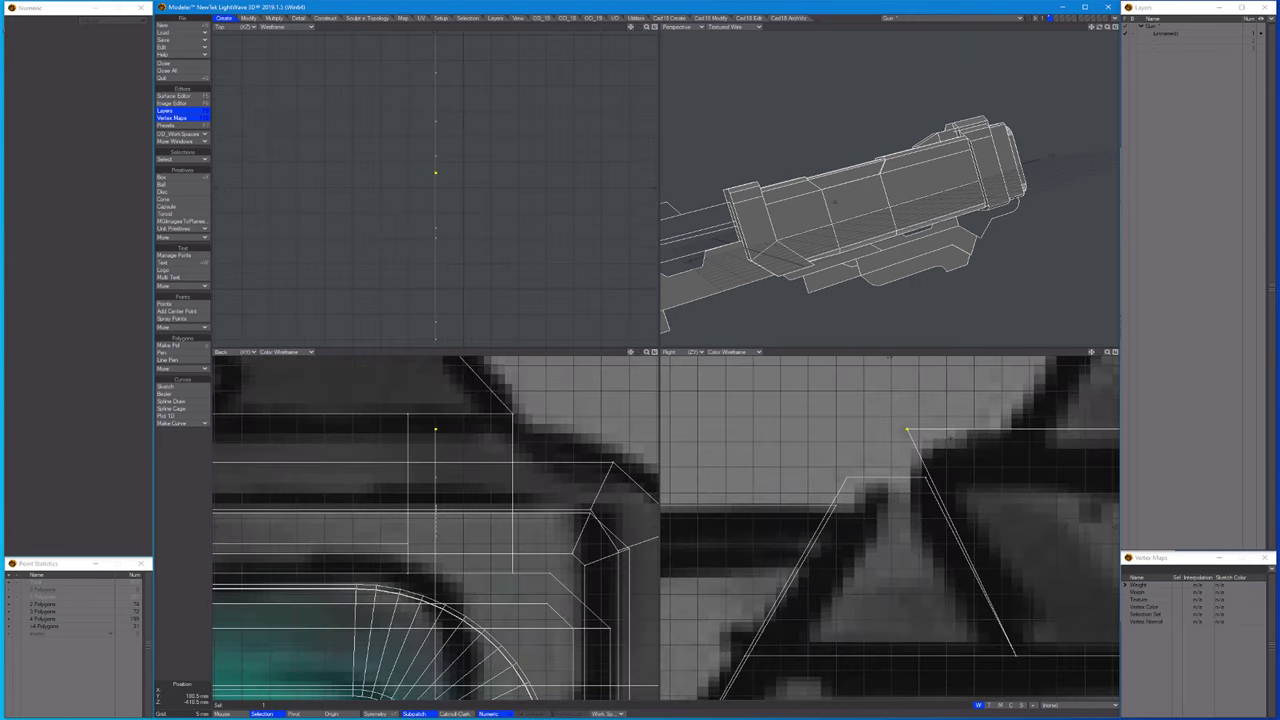
key("t")
left_click_drag(908, 471, 905, 471)
type("500 um")
key("Return")
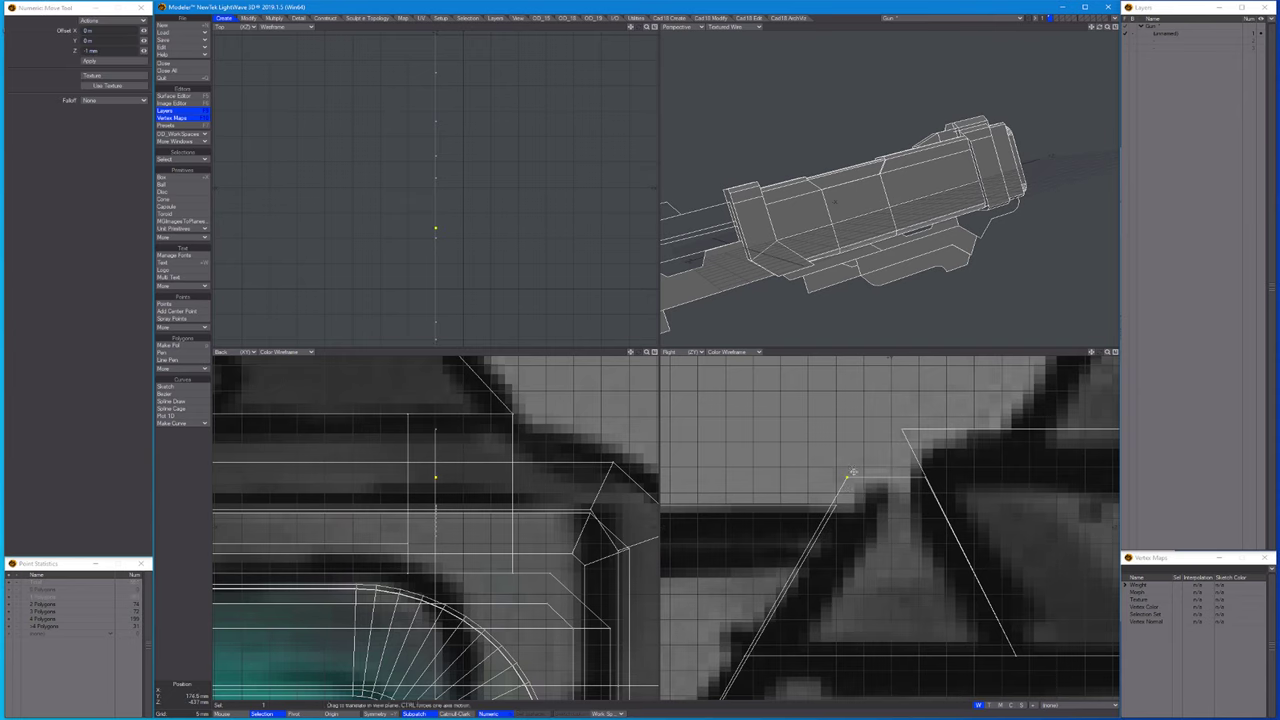
Nudge the points along the slanted edge between the upper cover and the side plate along Z so the overlapping edges line up.
scroll(890, 528, "down", 2)
key("space")
scroll(900, 475, "down", 2)
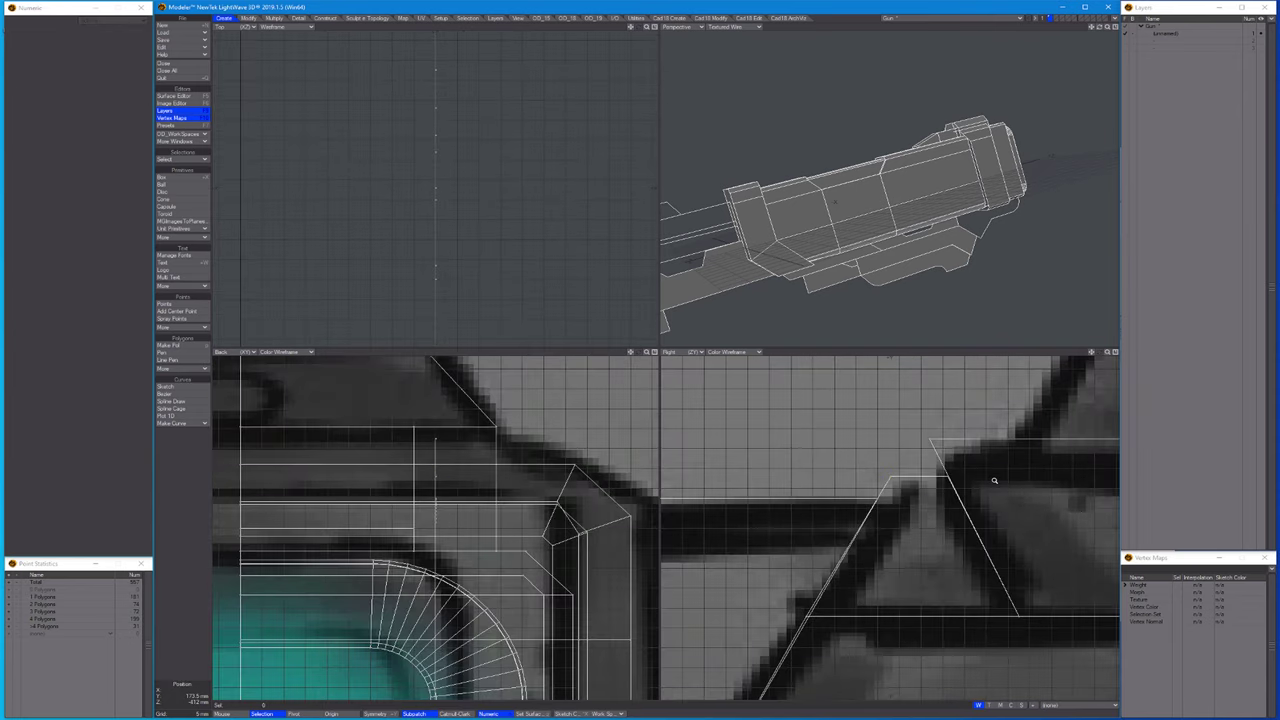
scroll(994, 480, "down", 2)
scroll(994, 480, "up", 6)
key("t")
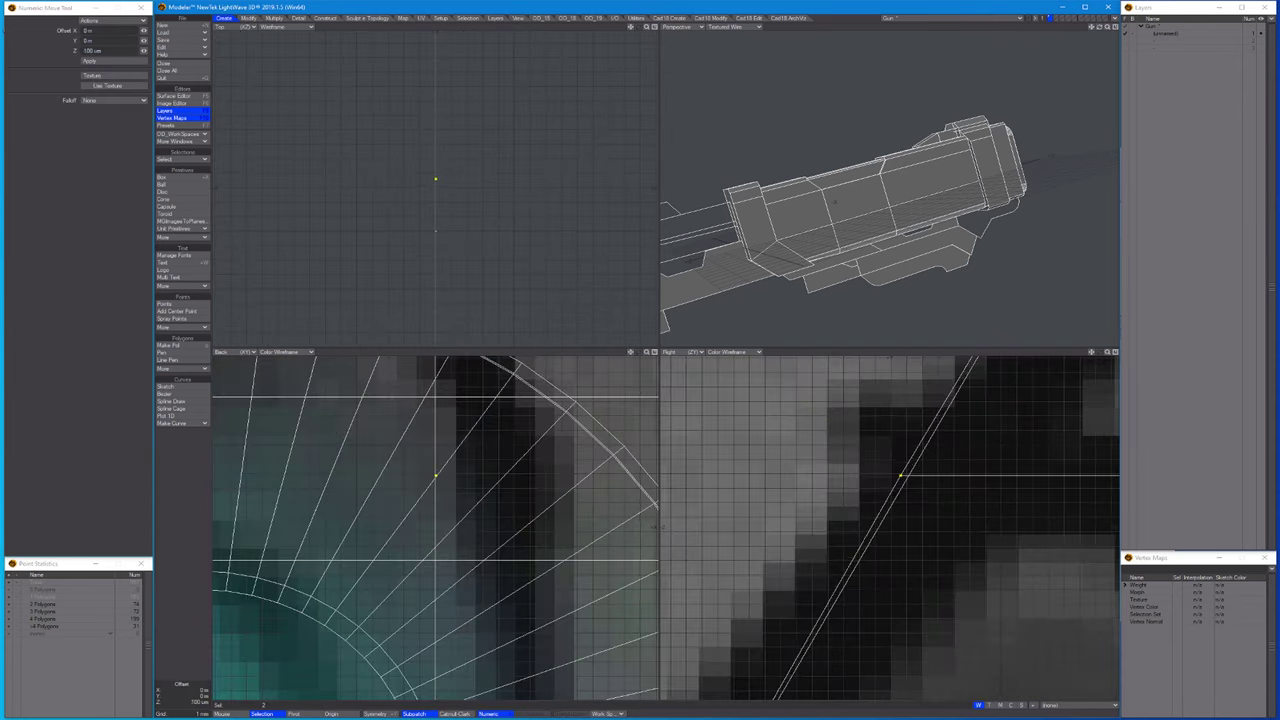
key("space")
key("space")
Select the flat side polygons of the underbody beneath the main housing and extrude them sideways across the centre line.
scroll(867, 430, "down", 6)
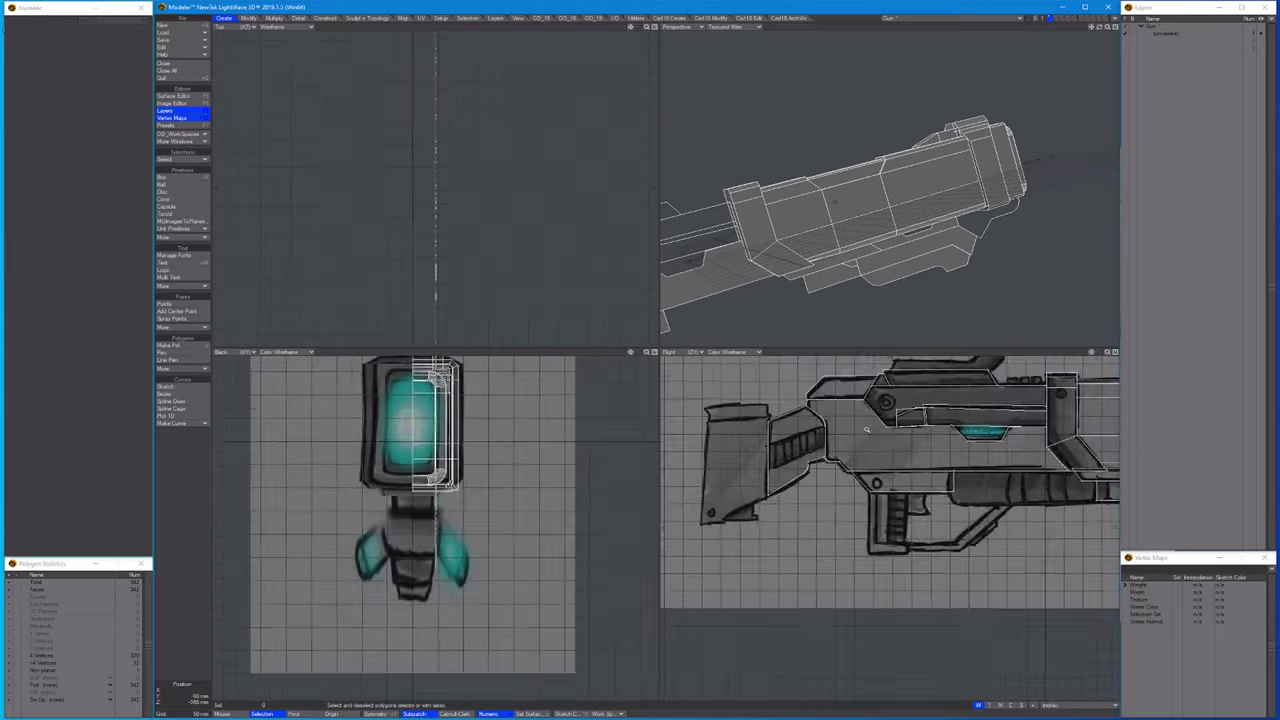
scroll(867, 430, "down", 2)
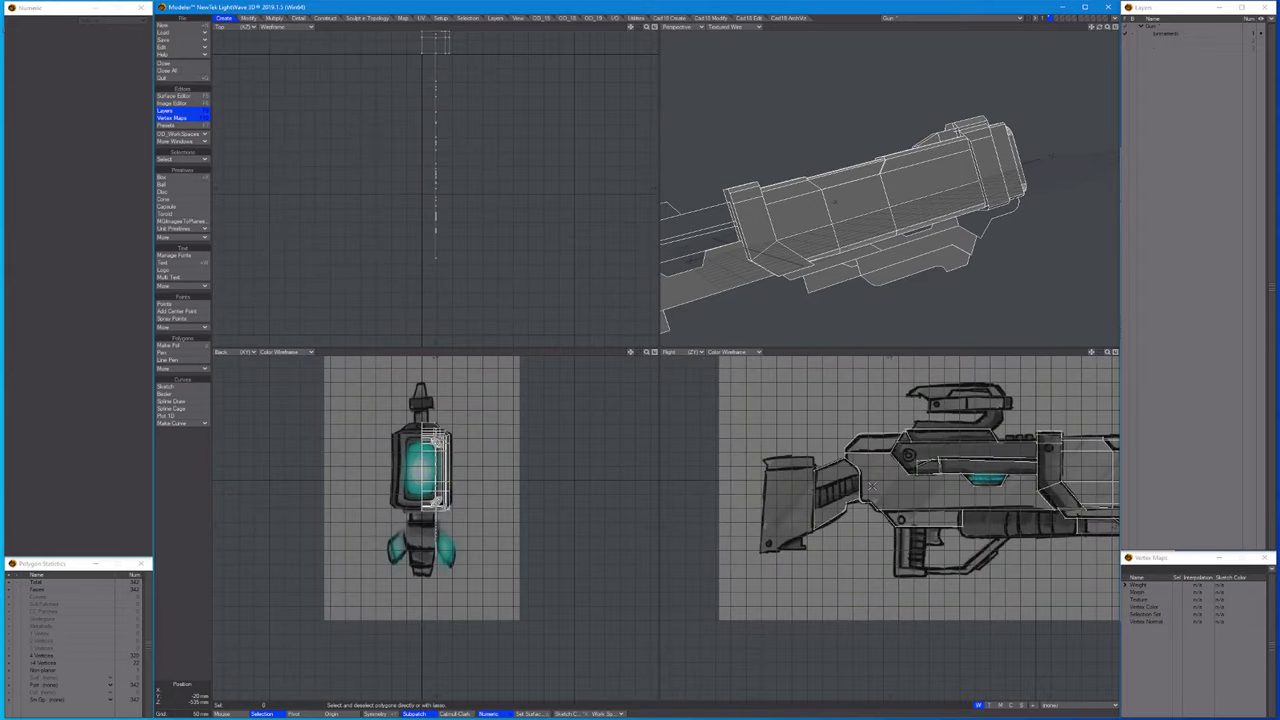
scroll(871, 487, "down", 2)
left_click_drag(890, 200, 930, 180, "alt")
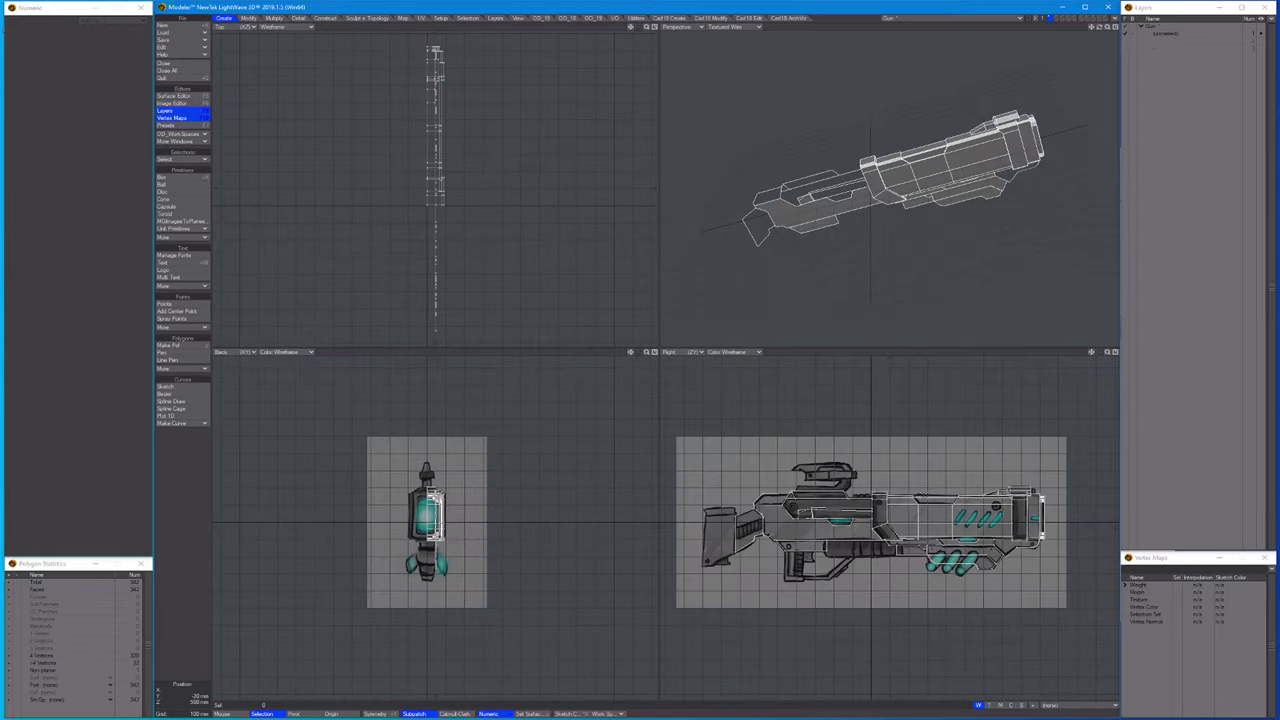
scroll(935, 527, "up", 2)
scroll(935, 527, "up", 2)
left_click(999, 537)
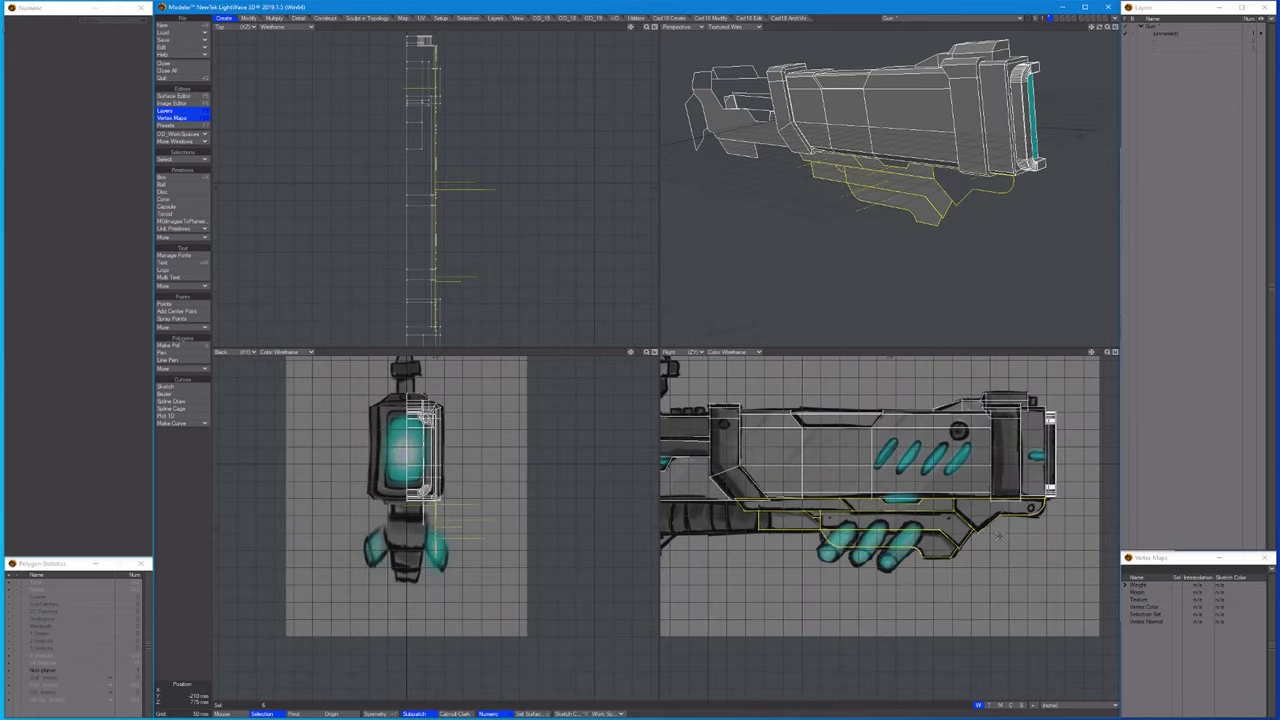
key("shift+v")
left_click(405, 527)
key("space")
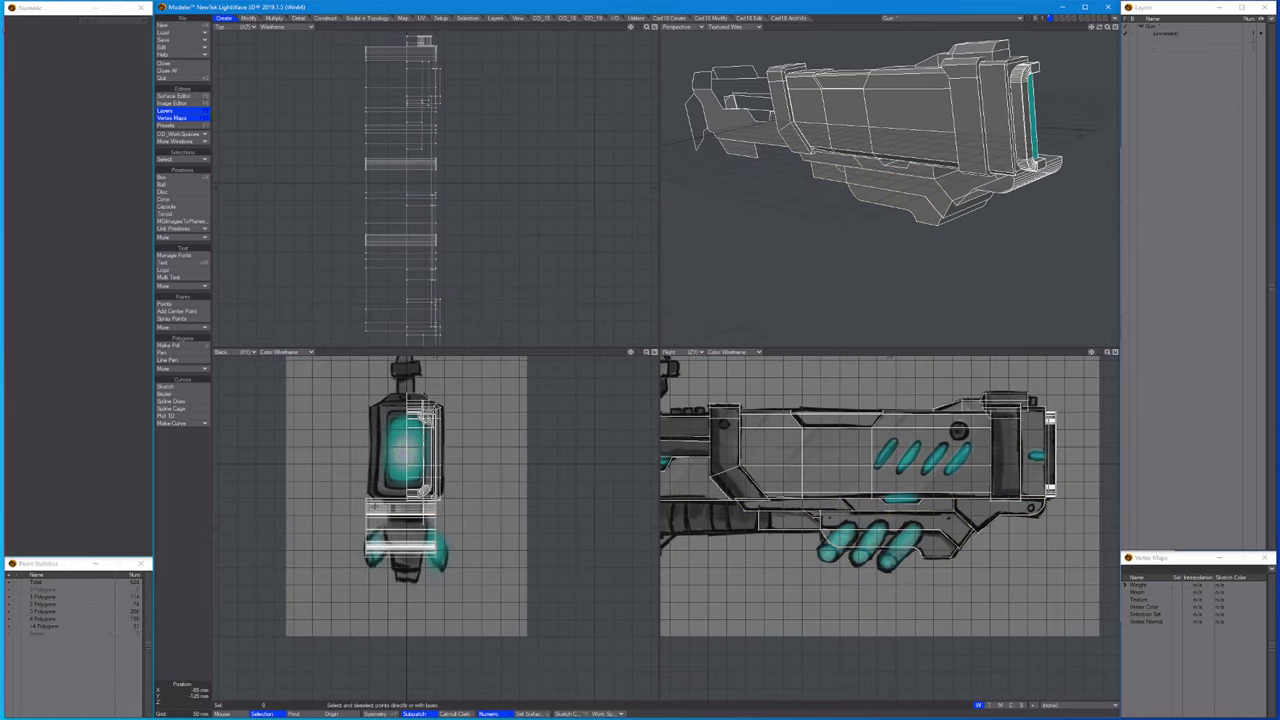
Select the far-side points of the underbody extrusion and set their X position to the centre line.
key("space")
mouse_move(345, 40)
right_mouse_down()
mouse_move(350, 330)
mouse_move(312, 180)
right_mouse_up()
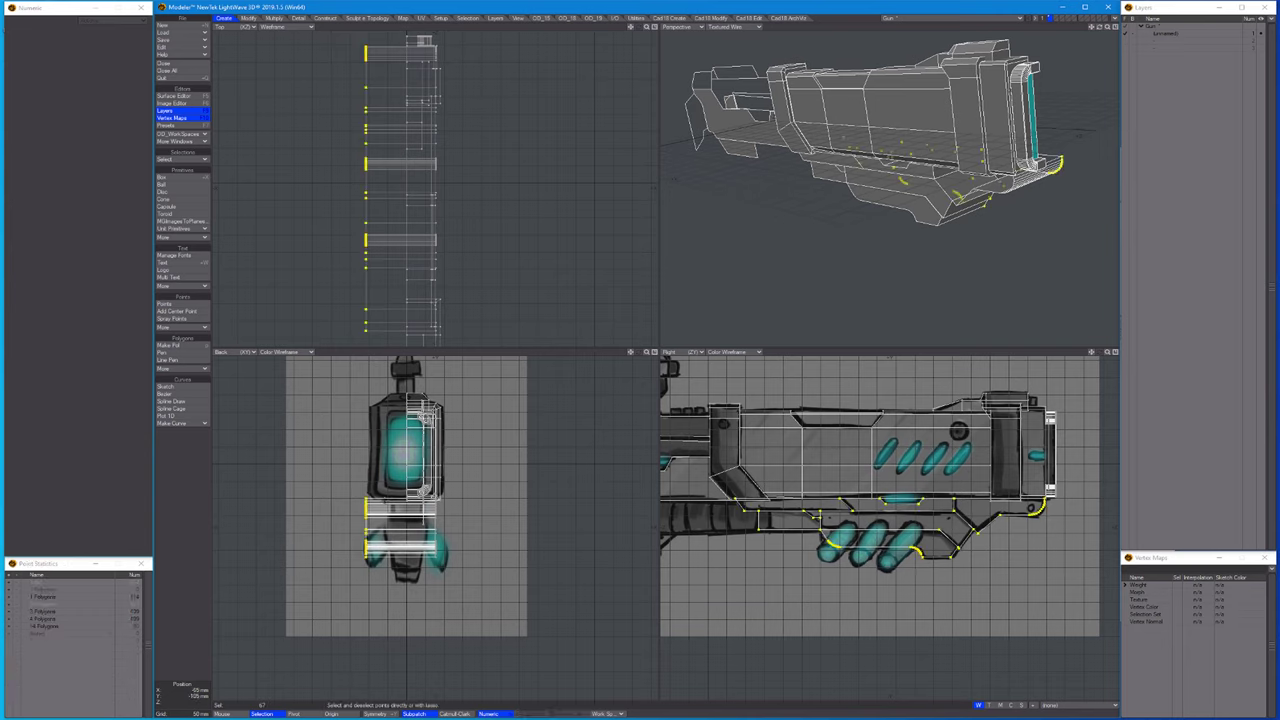
key("ctrl+v")
key("Return")
key("space")
Move the underbody's middle side panel inward, and shift the lower side panel farther inward to form stepped layers.
left_click_drag(745, 240, 1010, 176, "alt")
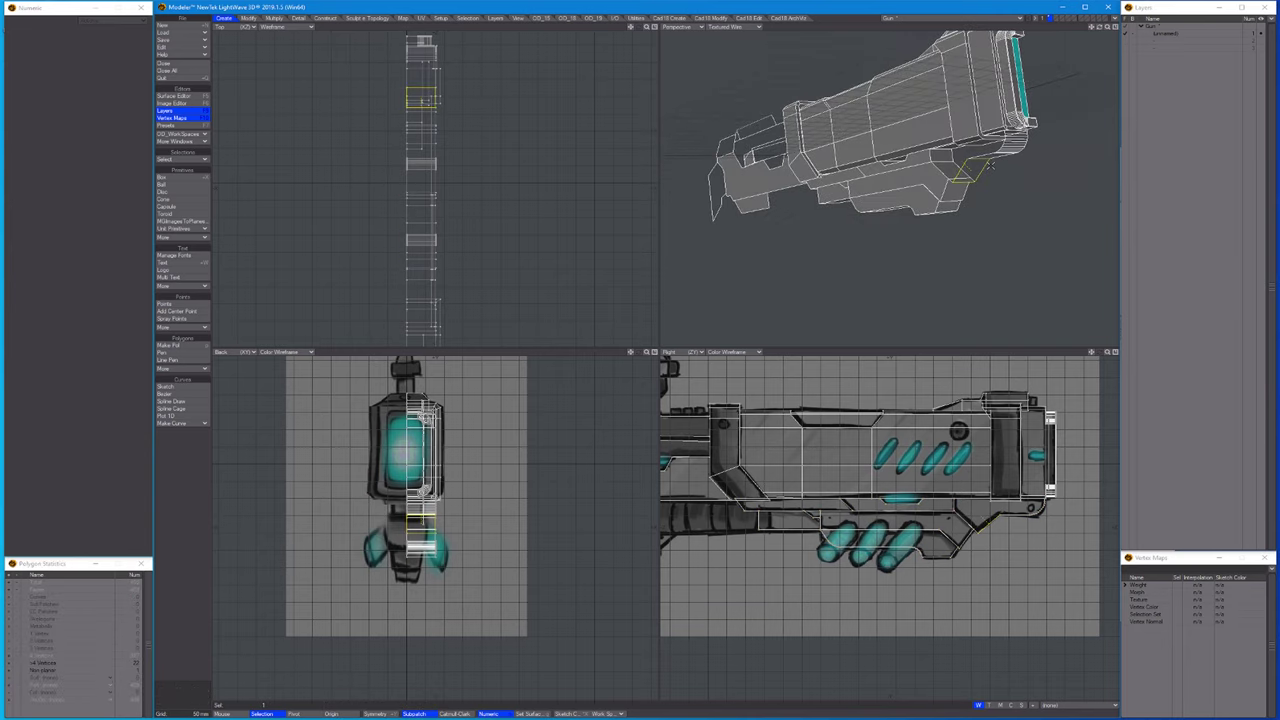
left_click(1010, 176)
key("slash")
key("a")
scroll(900, 150, "up", 5)
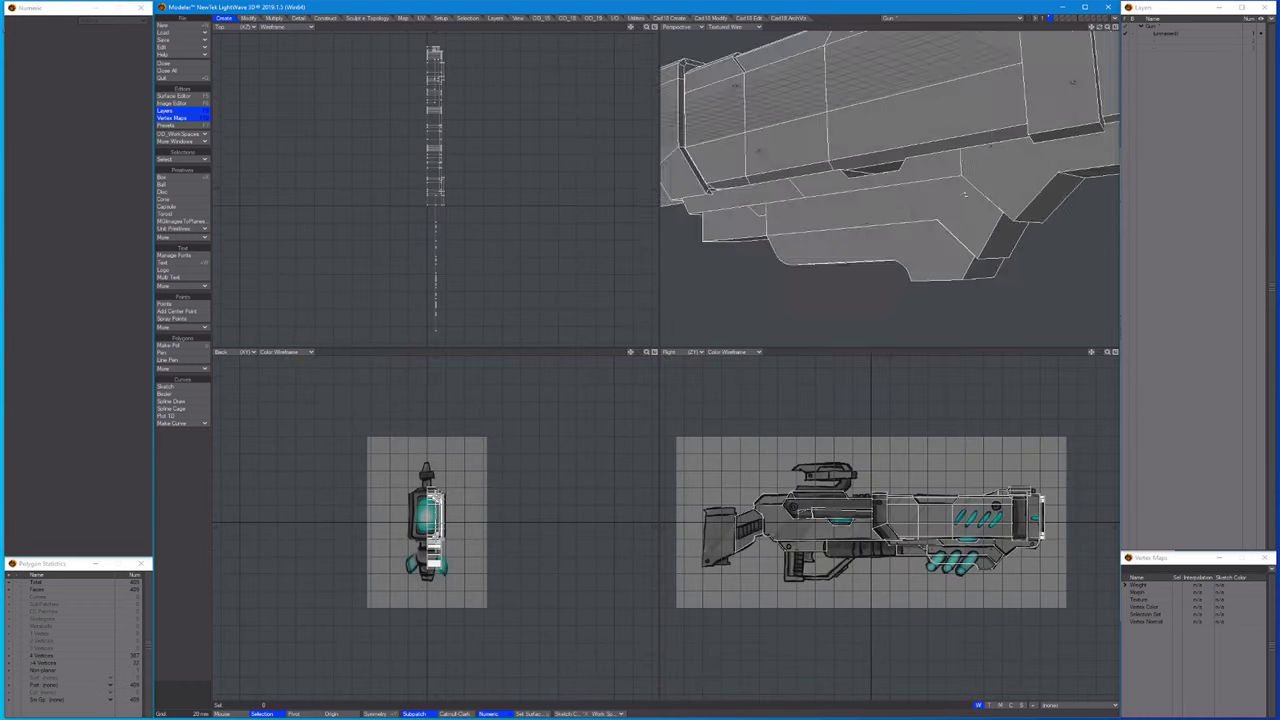
scroll(1022, 396, "up", 3)
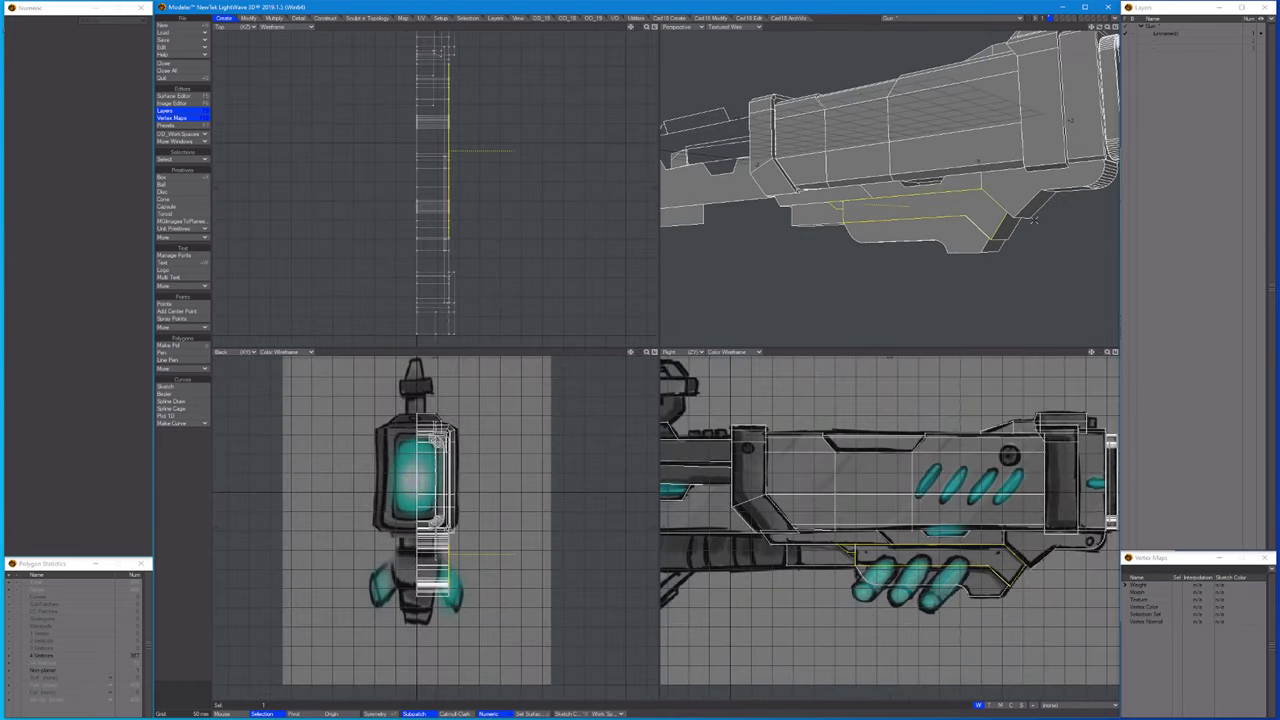
left_click_drag(1033, 219, 833, 210, "alt")
key("t")
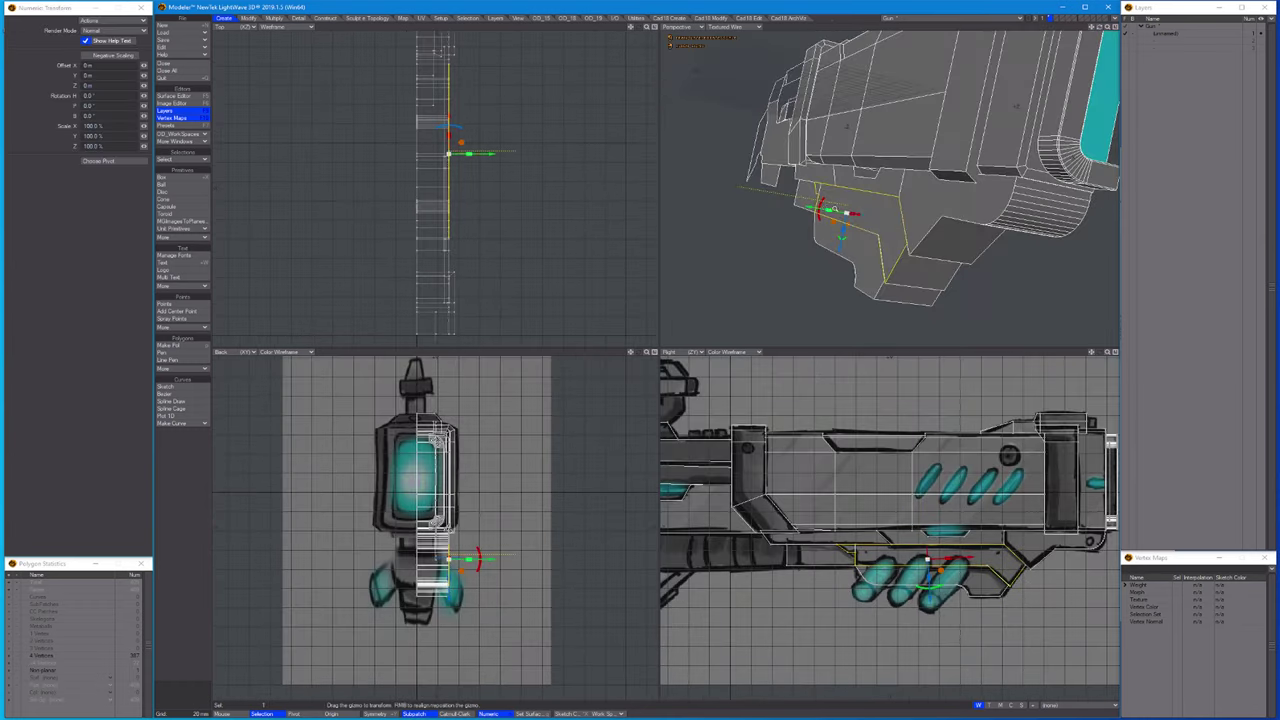
scroll(833, 210, "up", 2)
key("space")
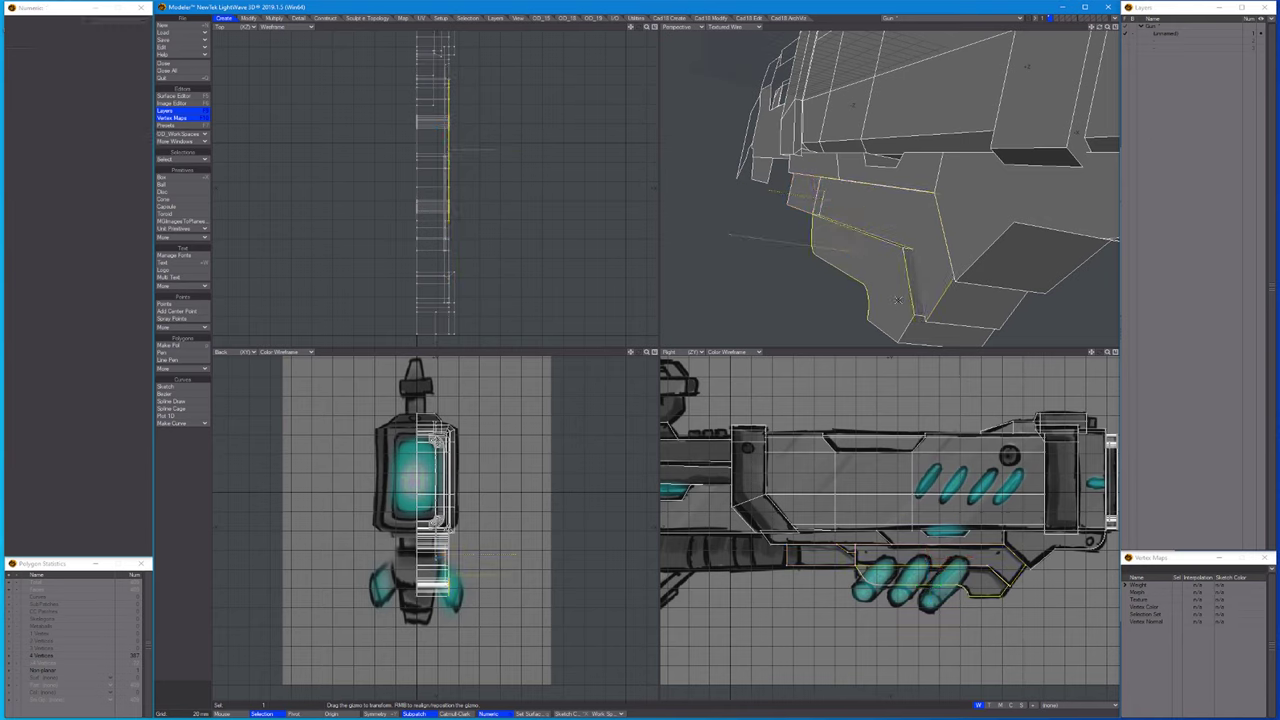
key("t")
key("space")
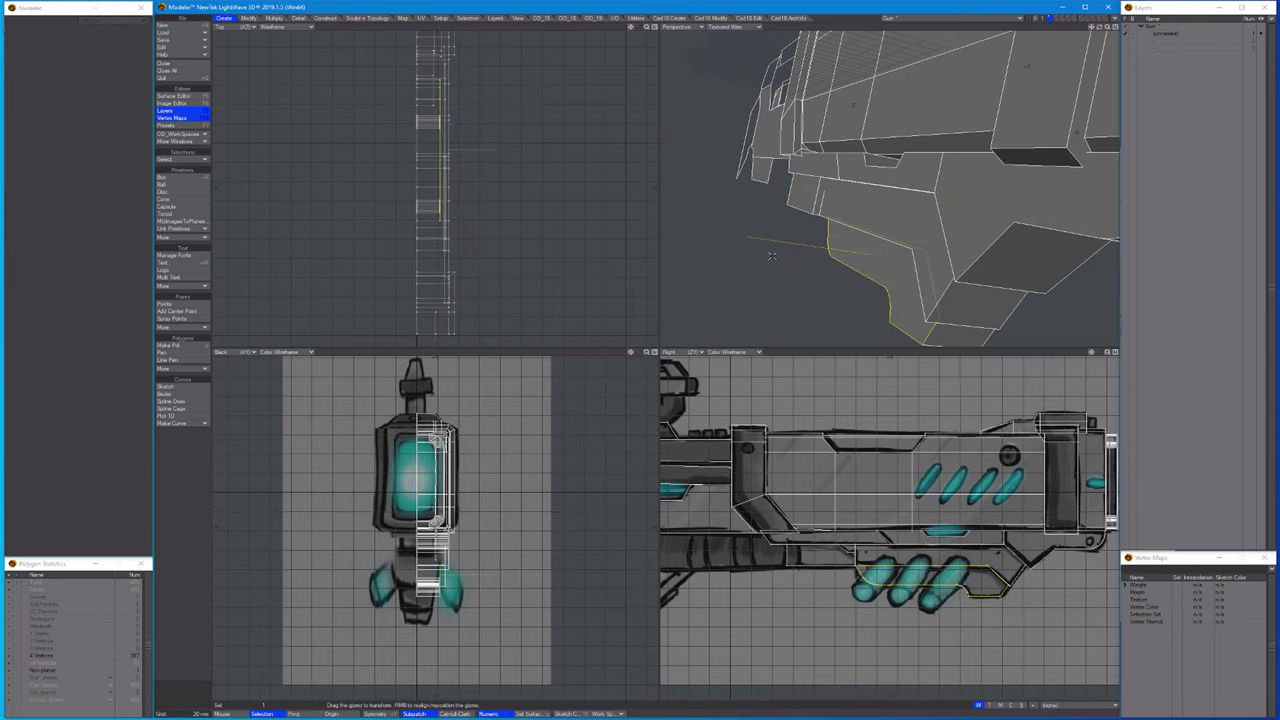
Adjust the sideways position of the underbody's rear side panels, moving the upper rear strip slightly inward.
left_click_drag(808, 262, 786, 192, "alt")
left_click(798, 208)
key("t")
key("space")
left_click(900, 203)
left_click(786, 192)
key("t")
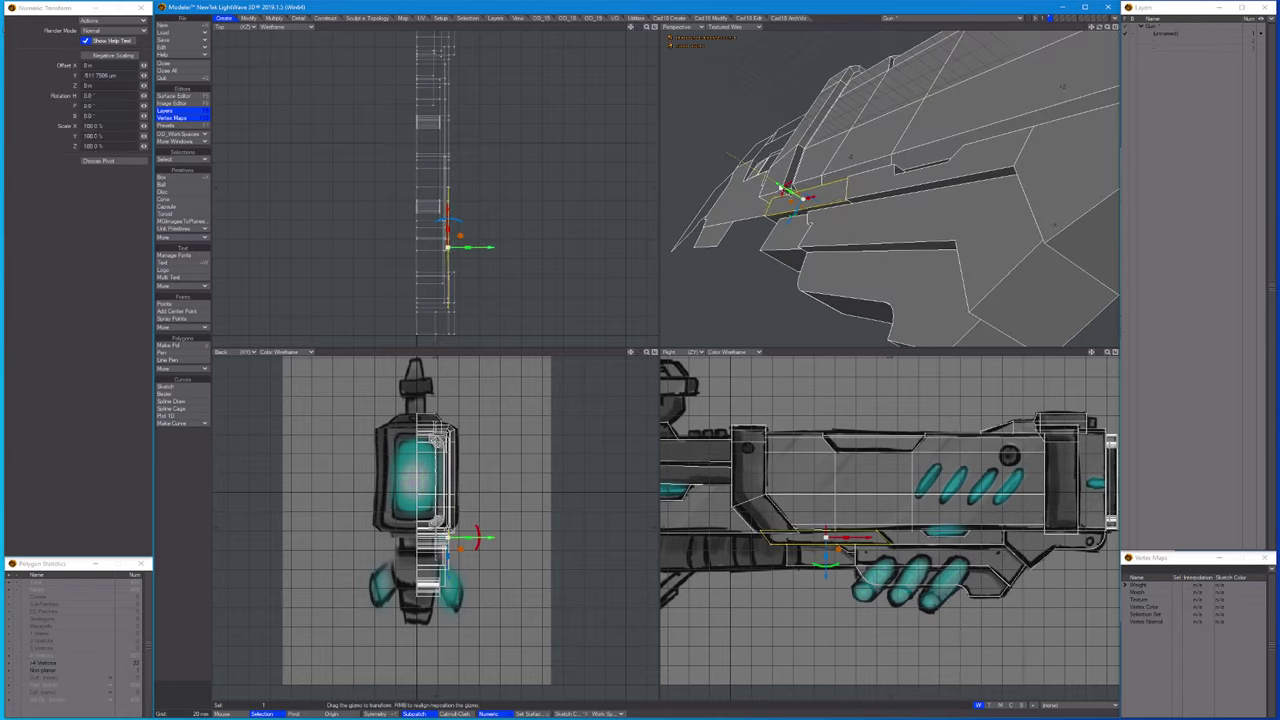
key("space")
Select all the underbody's side panels together and shift them sideways with the Transform tool.
left_click_drag(786, 192, 855, 222, "alt")
left_click(855, 222)
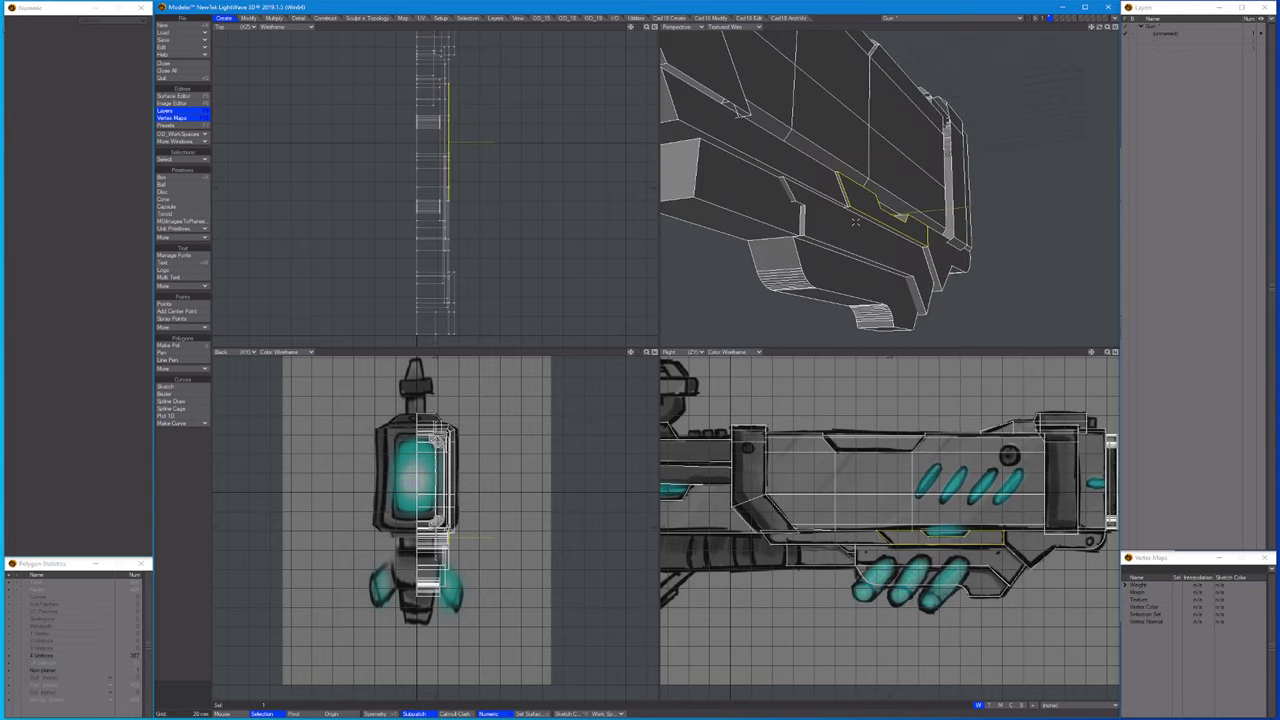
key("t")
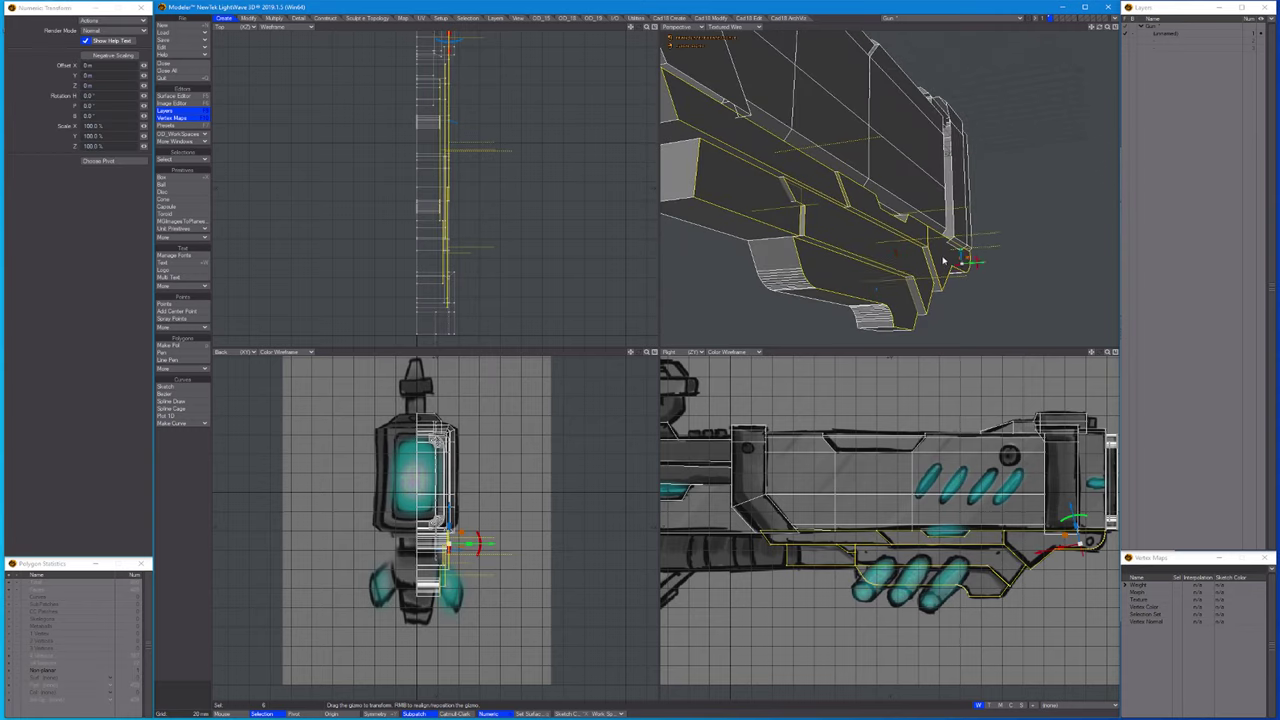
left_click_drag(972, 260, 899, 166, "alt")
key("space")
Isolate the main housing and level its lower rear edge points with Move Snap.
double_click(928, 206)
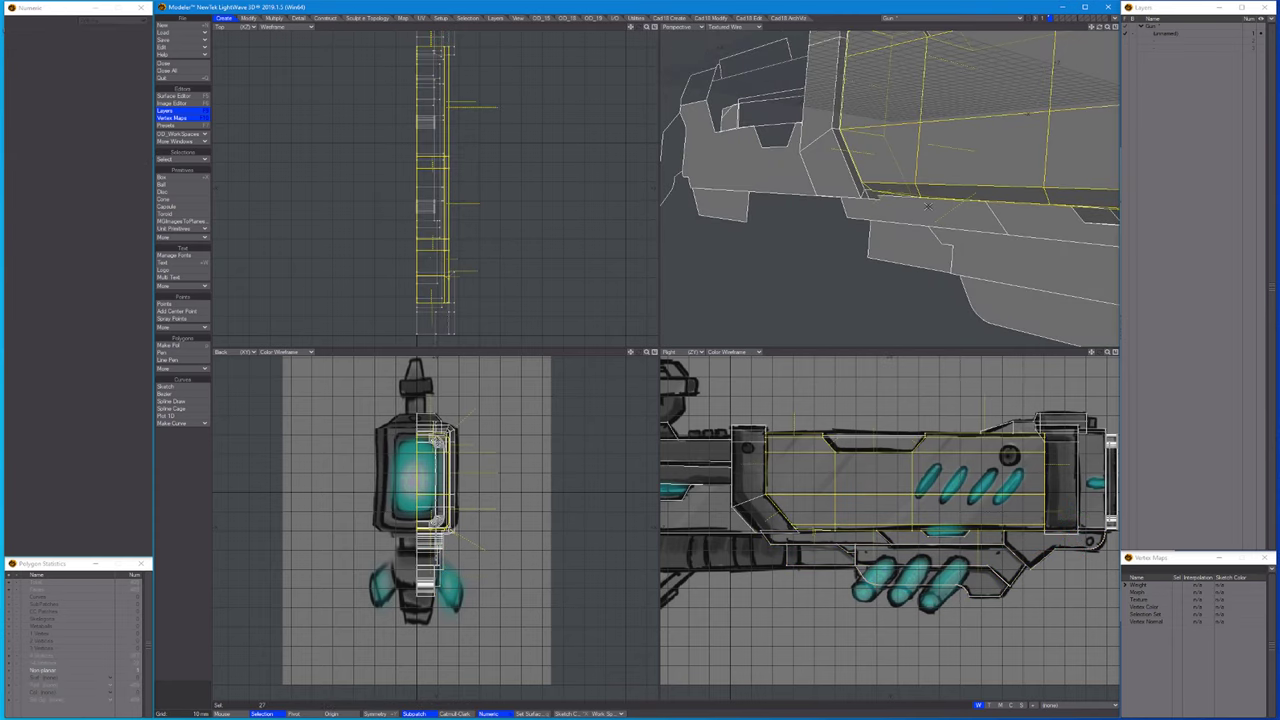
key("=")
key("ctrl+g")
scroll(880, 443, "up", 6)
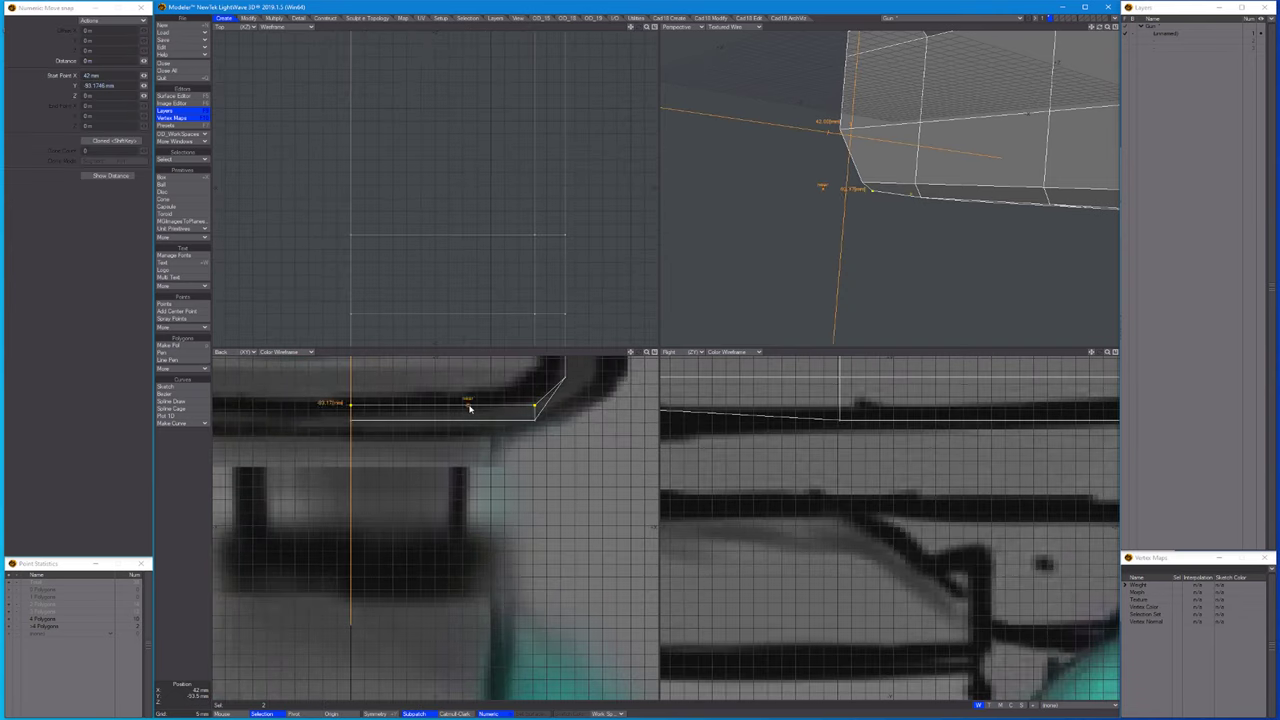
key("a")
Shift the main housing's lower rear edge points slightly forward to straighten the slanted edge, and unhide the other parts.
scroll(765, 578, "up", 5)
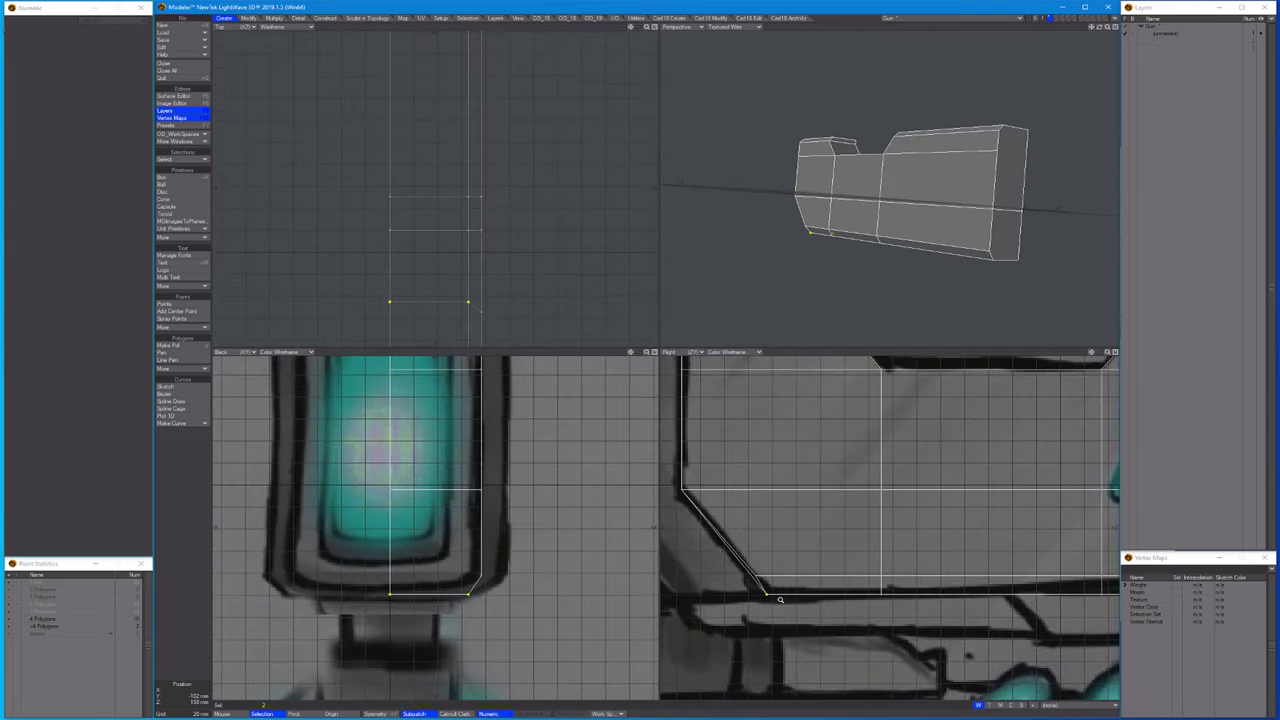
key("t")
left_click_drag(762, 587, 775, 587)
key("space")
key("backslash")
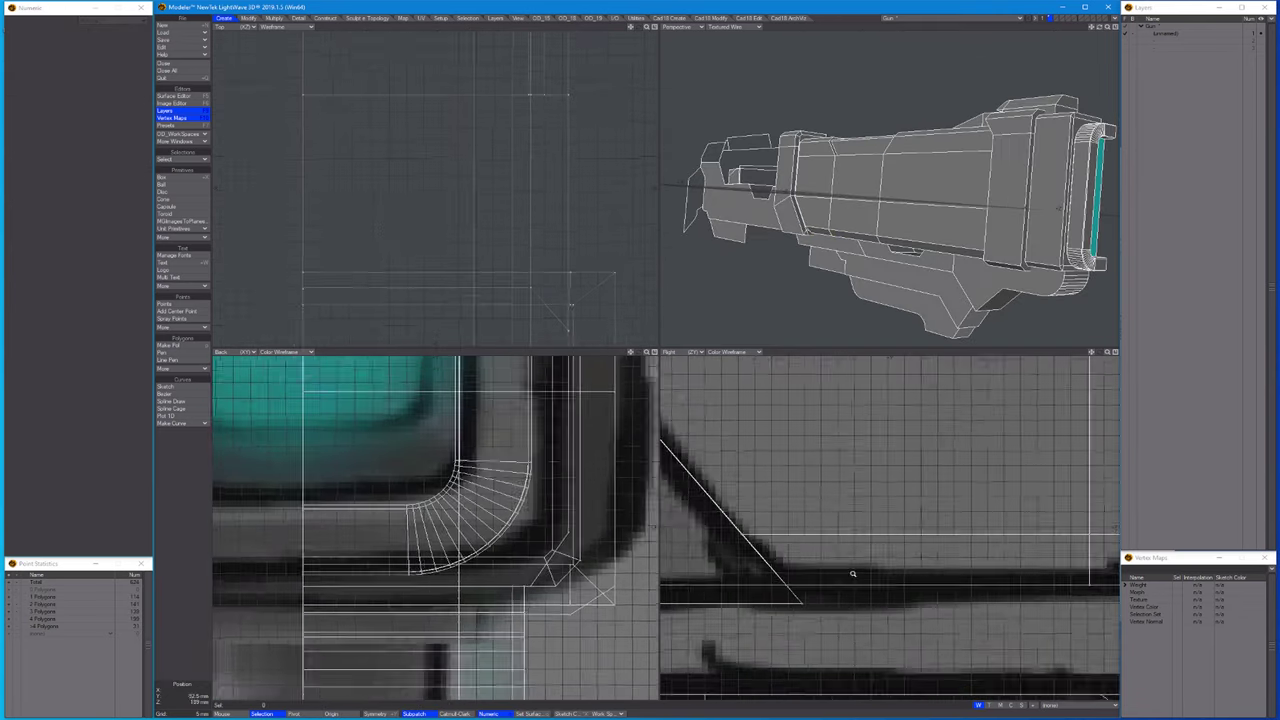
Examine the rear body's flat side panels and the small inset panel in the perspective and side views.
scroll(435, 528, "down", 4)
scroll(862, 182, "down", 3)
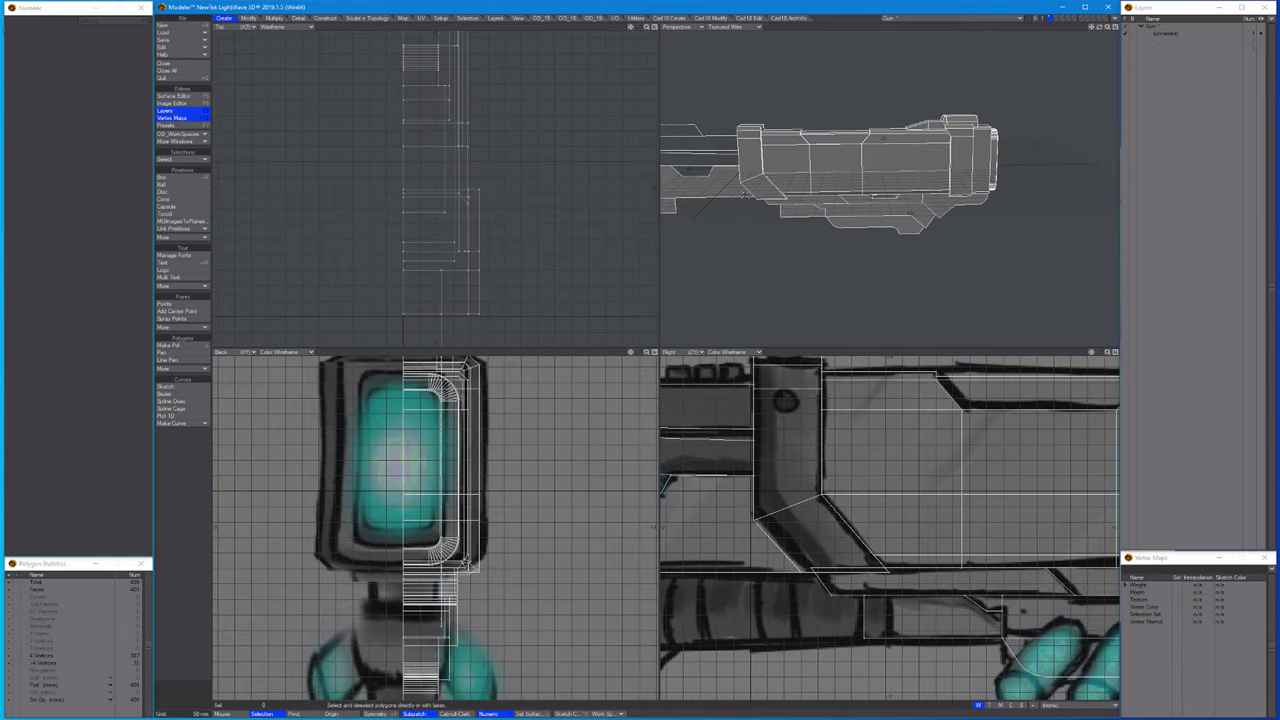
left_click_drag(745, 195, 818, 214, "alt")
left_click(783, 156)
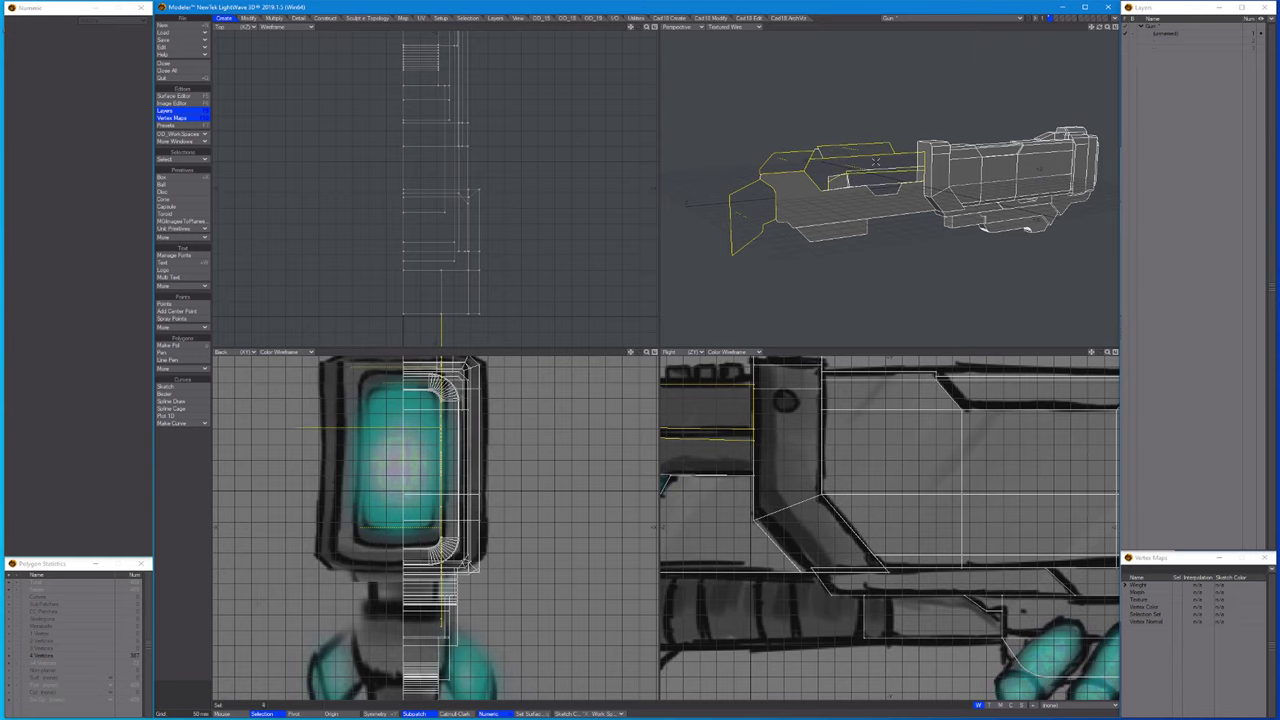
left_click(919, 249)
scroll(919, 250, "up", 5)
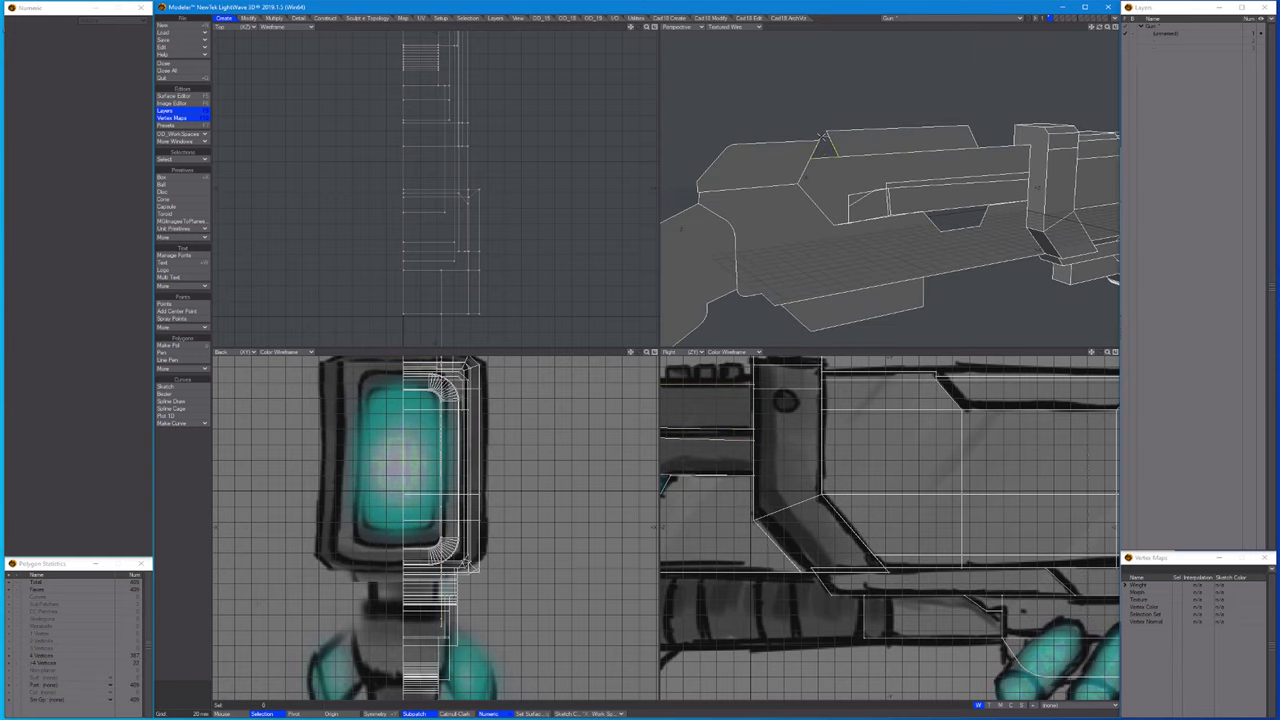
key("ctrl+g")
key("a")
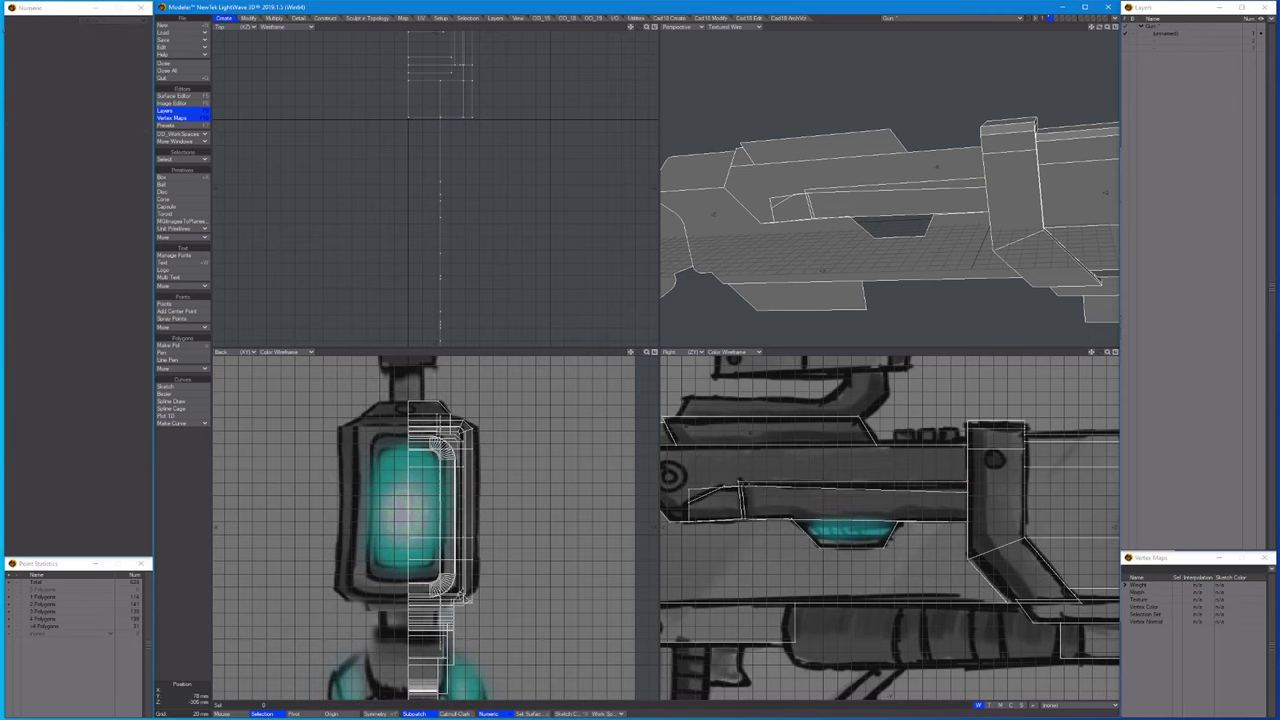
scroll(762, 498, "up", 5)
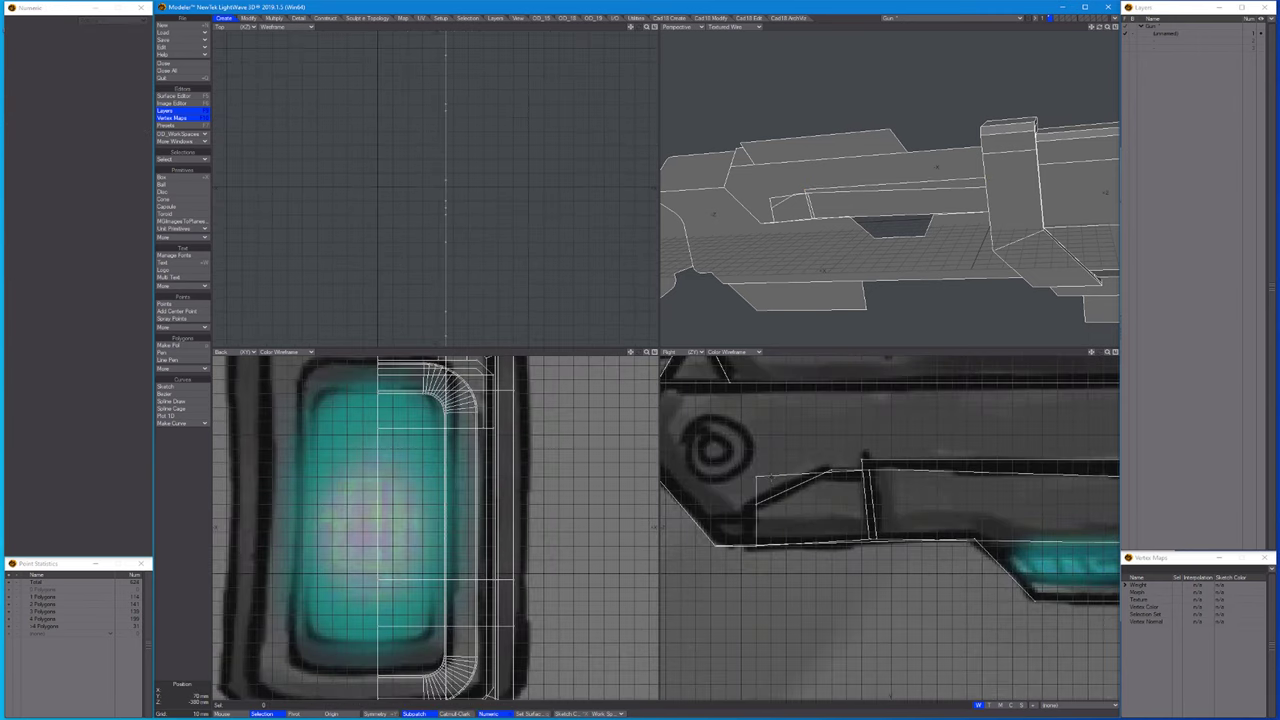
Select the points along the rear upper side panel's lower edge and level them with the Stretch tool.
key("ctrl+h")
left_click(793, 480)
scroll(793, 480, "down", 3)
key("ctrl+h")
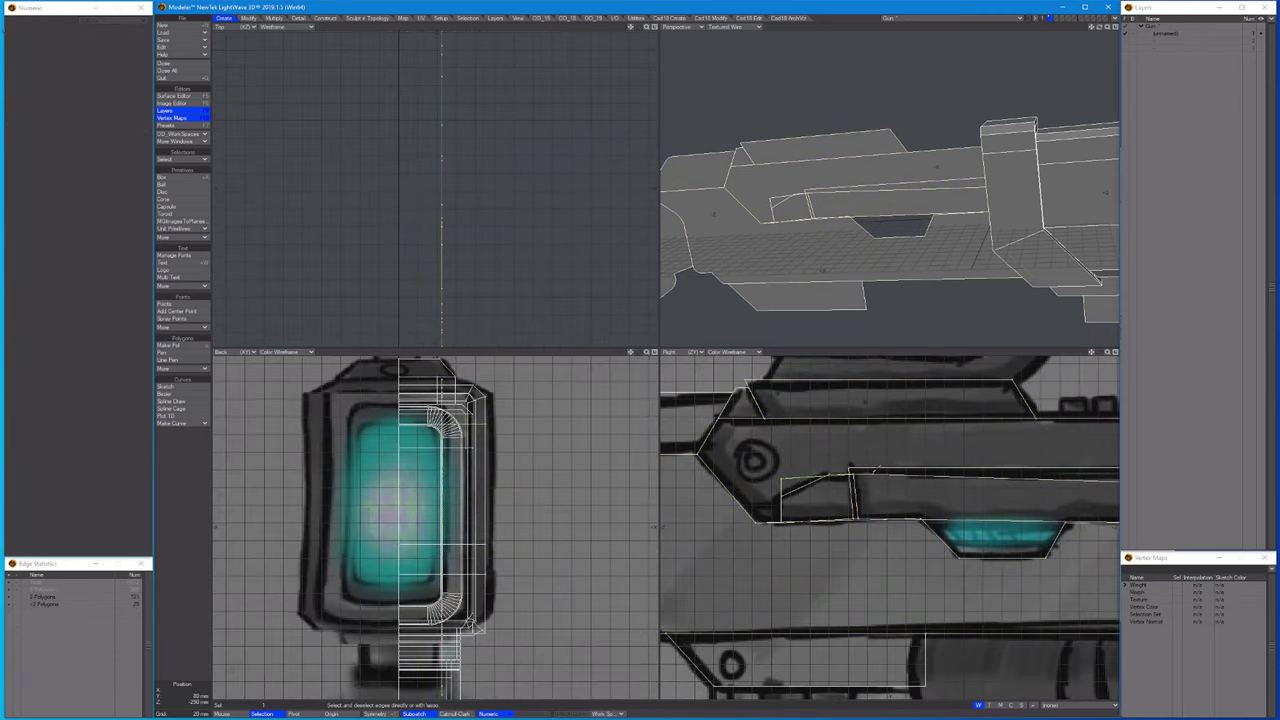
key("ctrl+h")
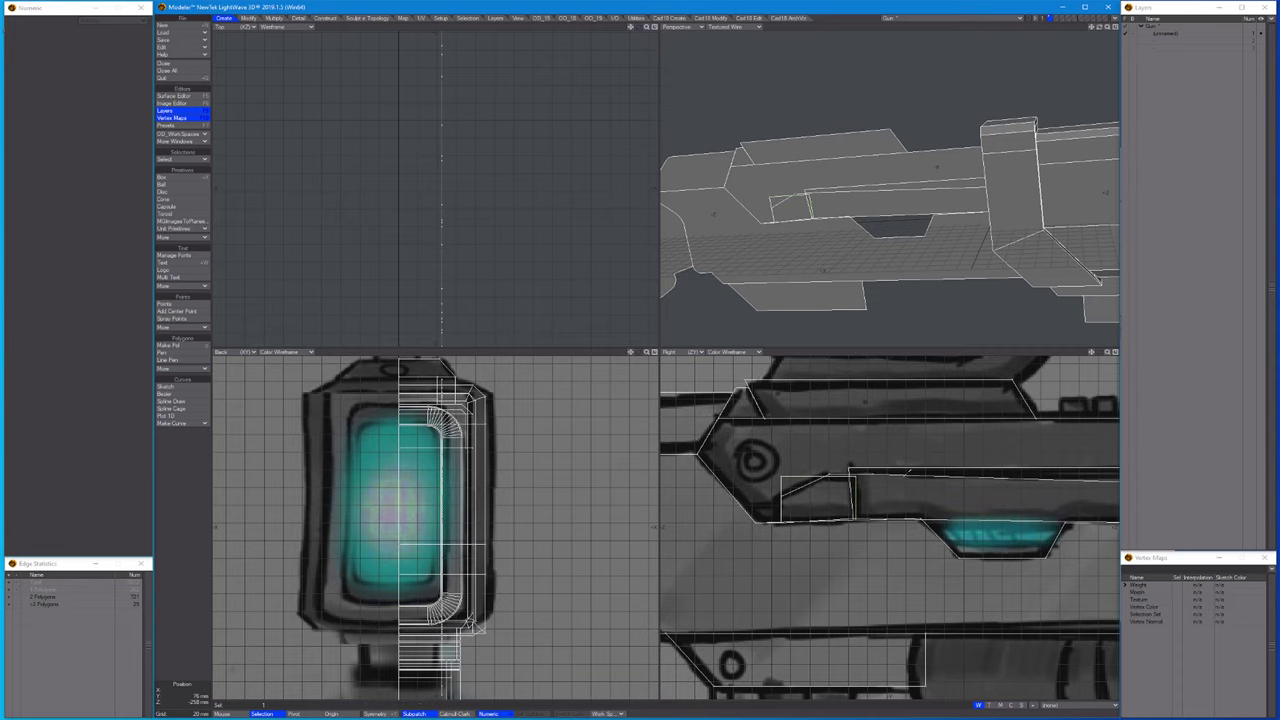
left_click(816, 509)
right_click_drag(813, 503, 1024, 520)
key("g")
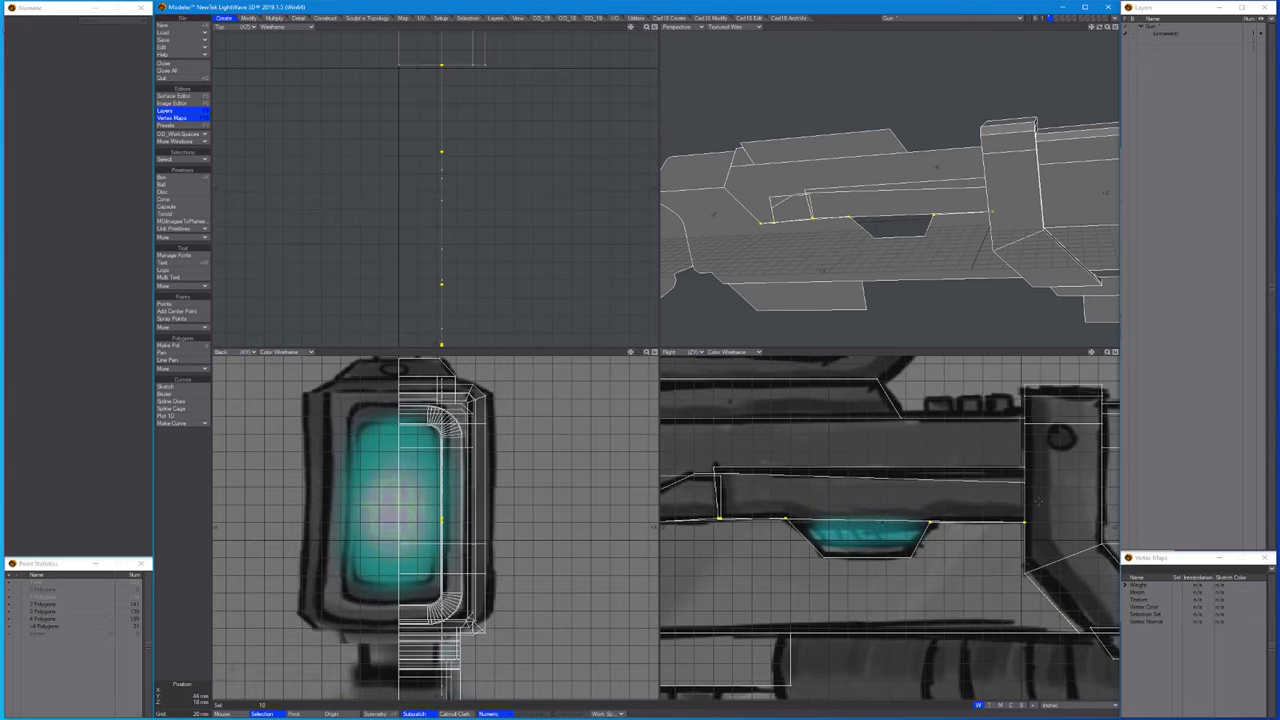
left_click(946, 503)
scroll(946, 503, "down", 4)
scroll(904, 487, "up", 5)
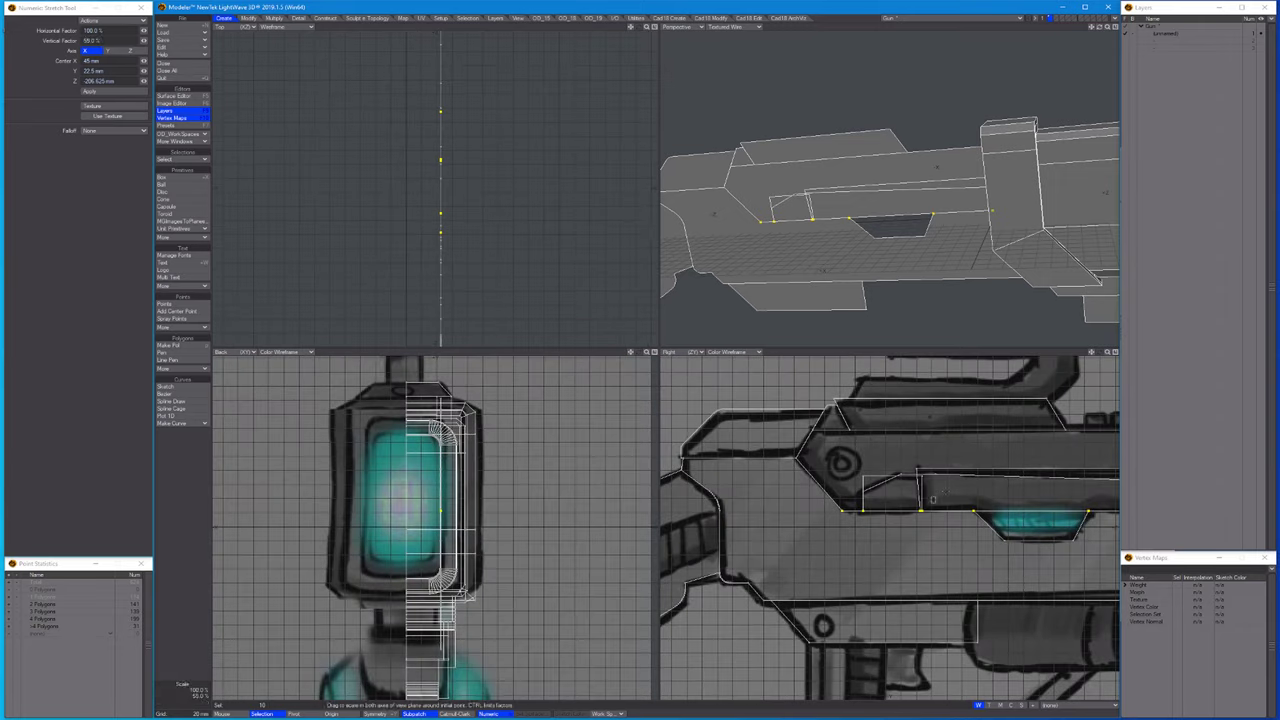
Level the points along the rear body's inset panel upper edge by stretching them to a 0% vertical factor.
scroll(904, 487, "up", 1)
right_click_drag(874, 466, 948, 472)
scroll(948, 472, "up", 3)
scroll(776, 485, "down", 5)
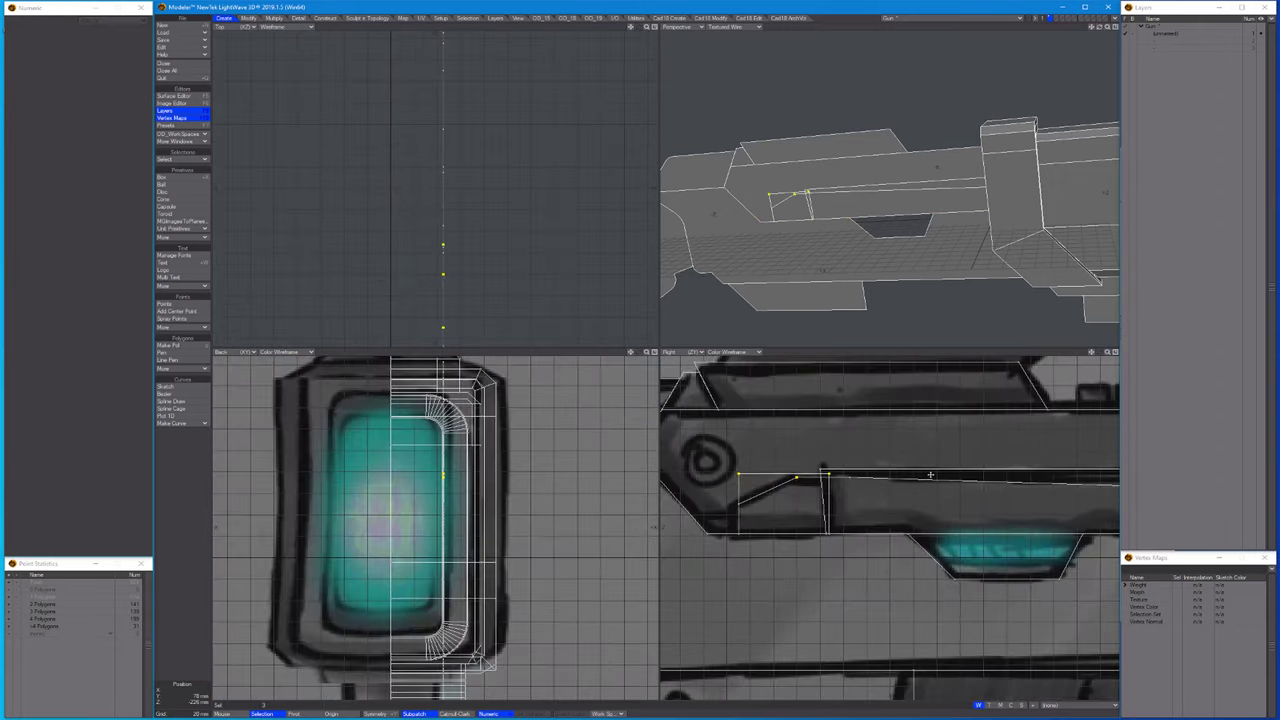
scroll(930, 458, "up", 3)
key("h")
left_click_drag(930, 458, 912, 475)
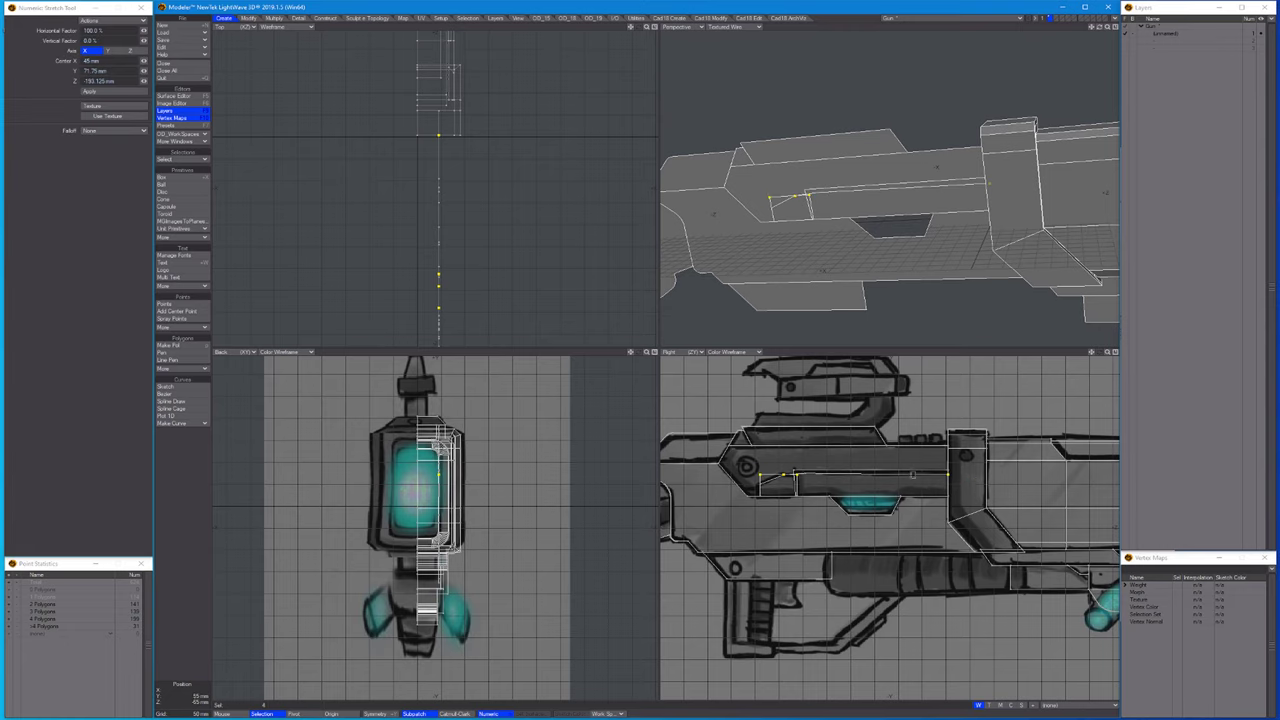
left_click_drag(834, 473, 802, 476)
scroll(855, 470, "up", 4)
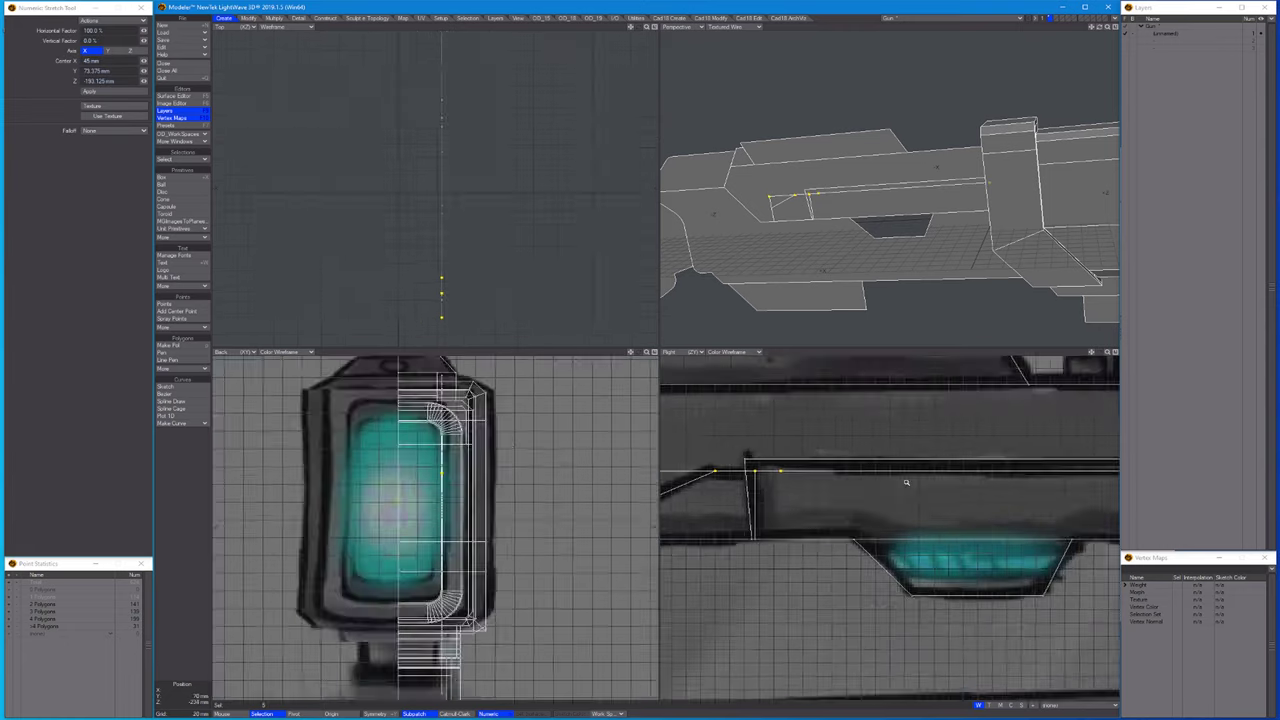
Straighten the slanted divider edge of the rear body's small inset panel so it runs vertically.
scroll(855, 470, "down", 3)
key("space")
key("slash")
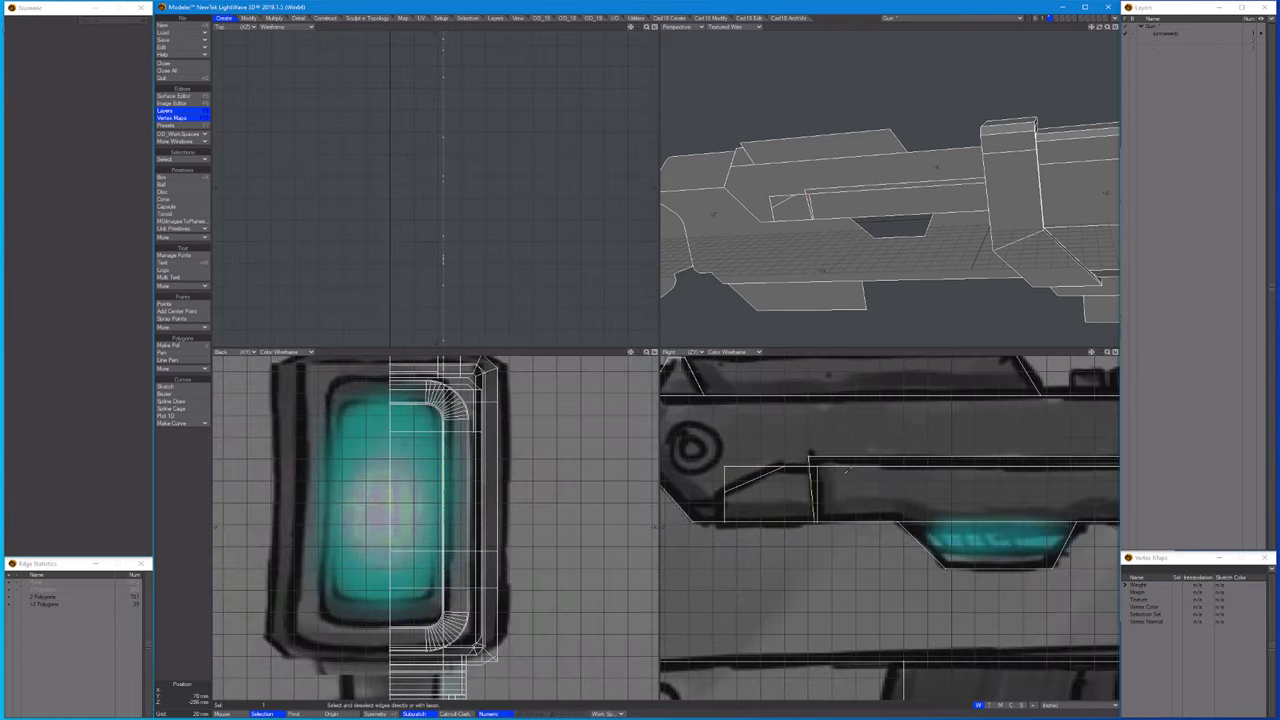
key("ctrl+h")
scroll(840, 470, "down", 3)
left_click(832, 470)
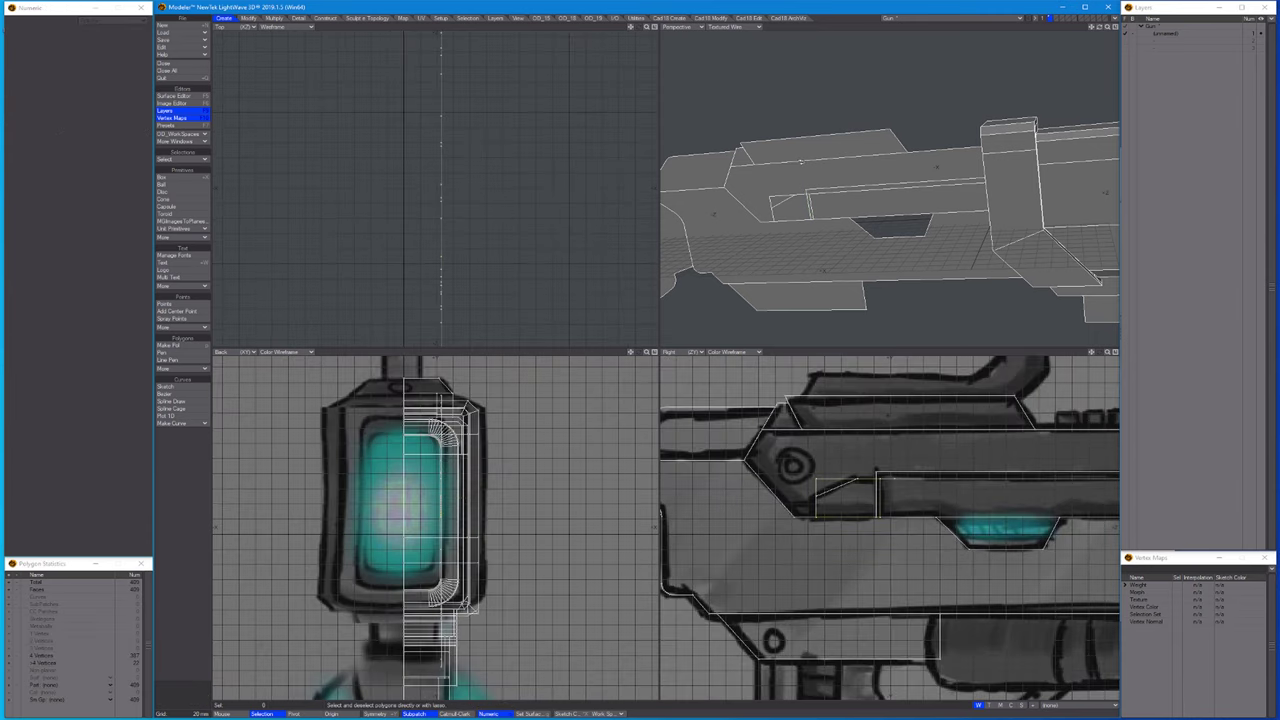
Select all the flat polygons of the rear body and move them 35 mm outward along X.
scroll(890, 190, "down", 3)
scroll(890, 530, "down", 5)
right_click_drag(715, 698, 886, 613)
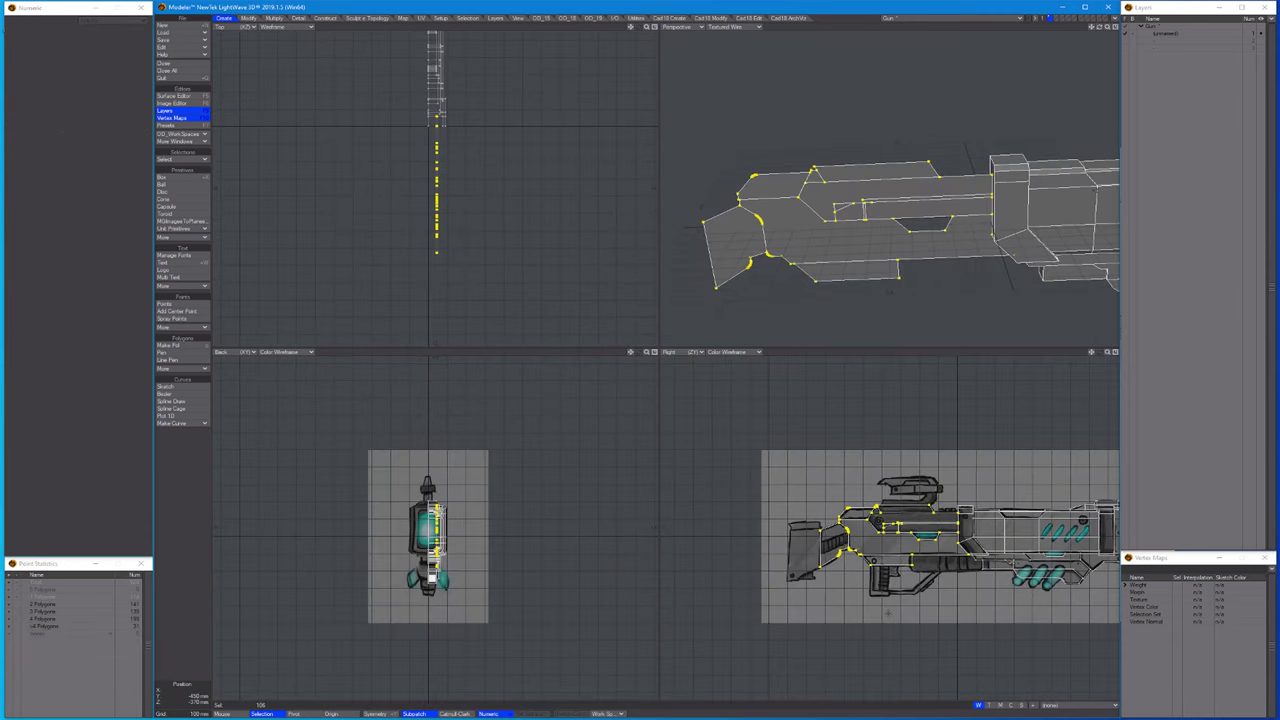
key("ctrl+h")
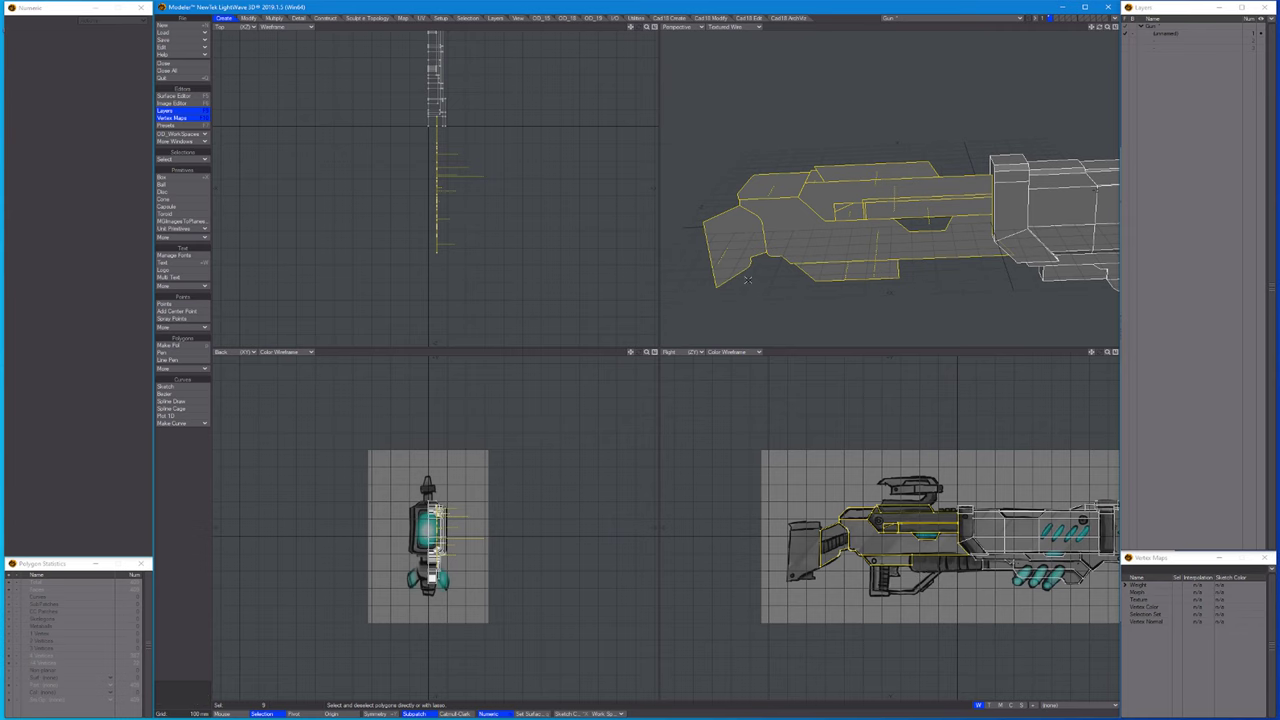
key("t")
scroll(446, 545, "up", 5)
left_click_drag(432, 627, 487, 627)
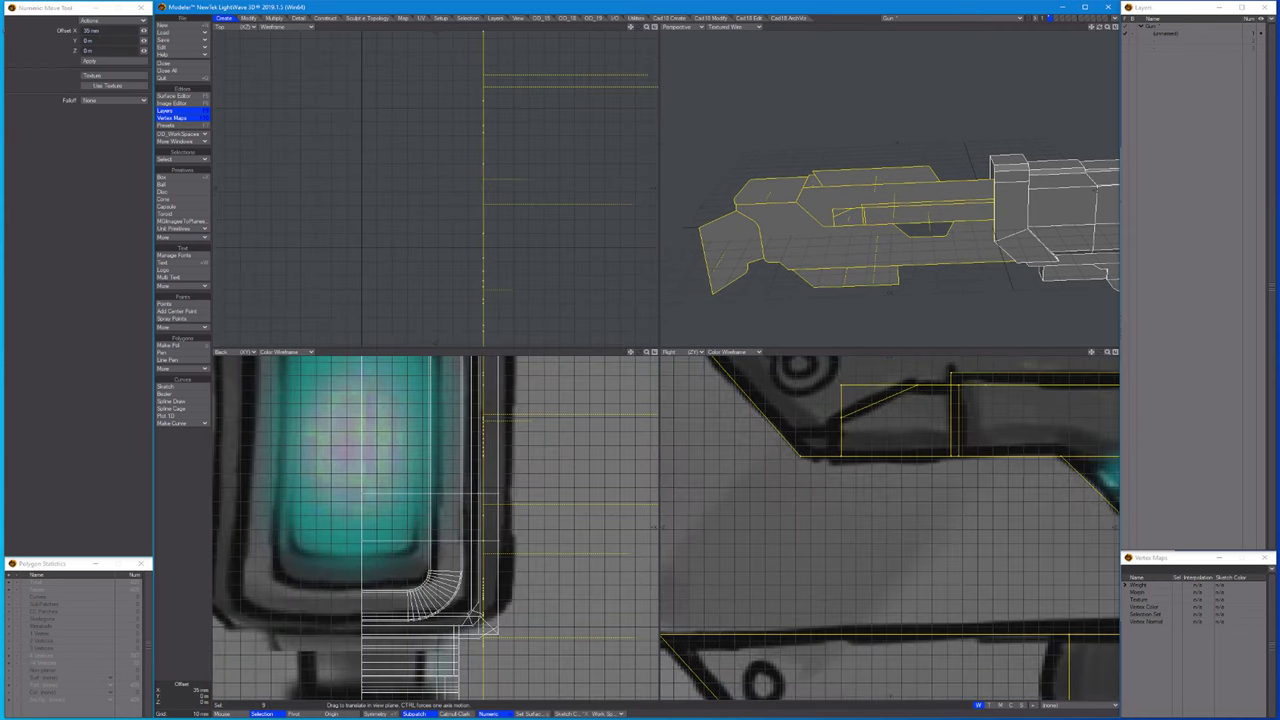
Extrude the rear body panels inward past the centre line and set the extruded points to X = 0.
key("slash")
key("a")
key("space")
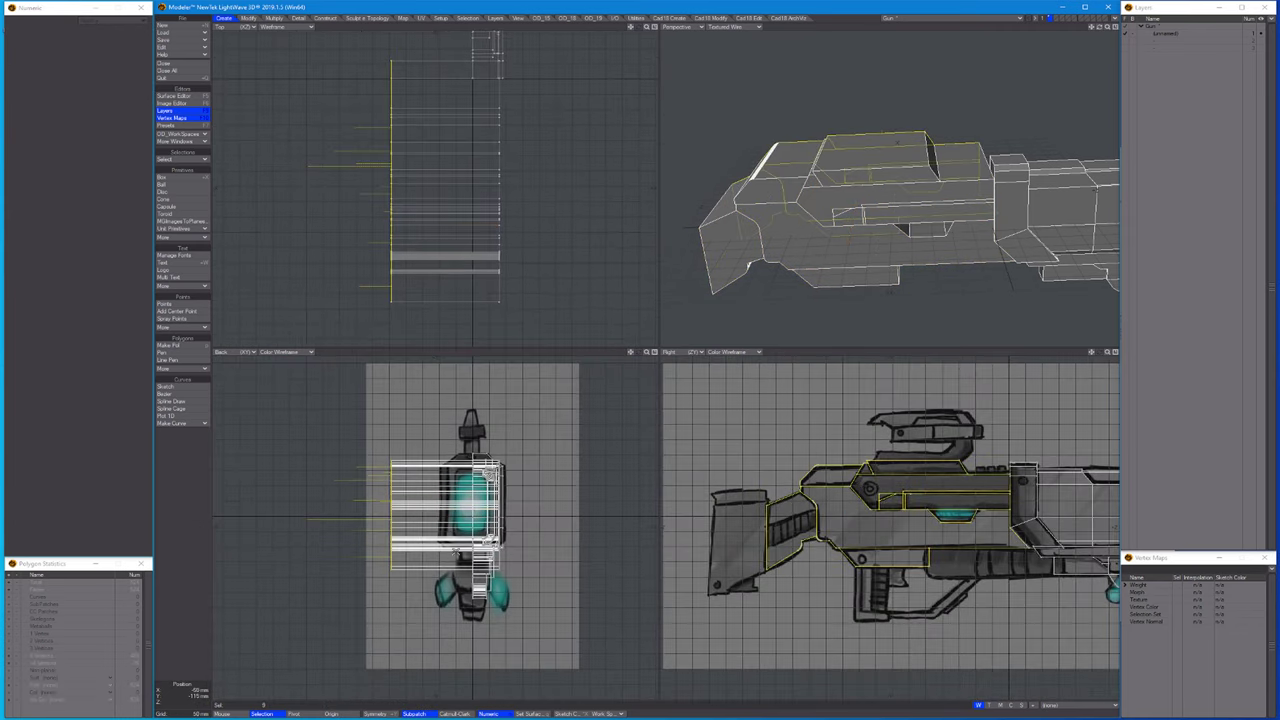
key("ctrl+g")
key("ctrl+v")
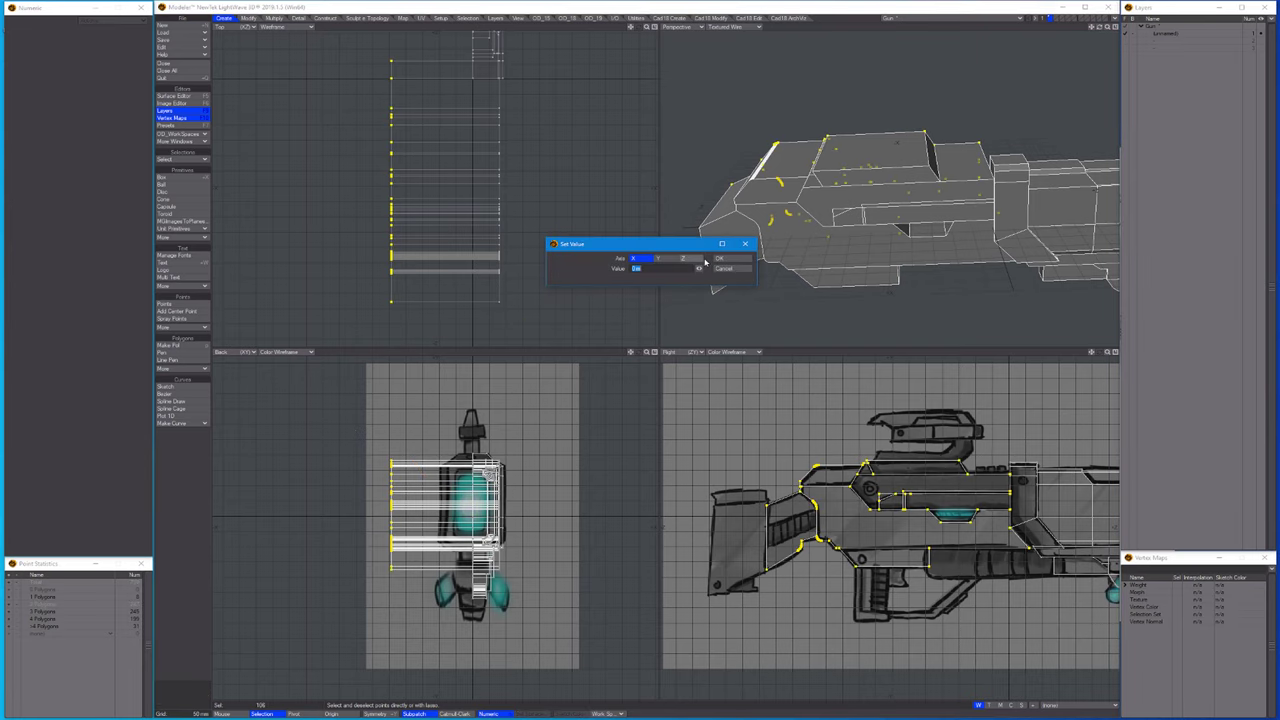
key("Return")
key("a")
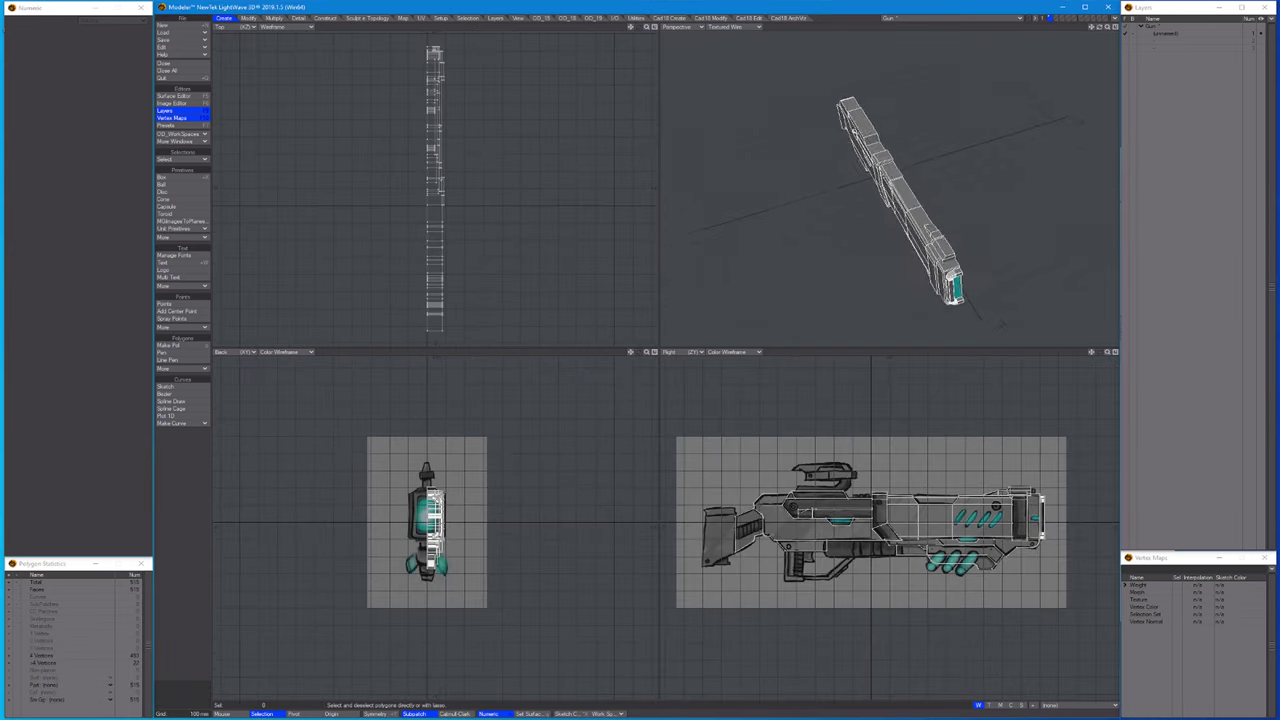
Draw a flat box about 52 mm deep over the ribbed foregrip in the side view, with corners chamfered by about 15 mm.
scroll(885, 545, "up", 8)
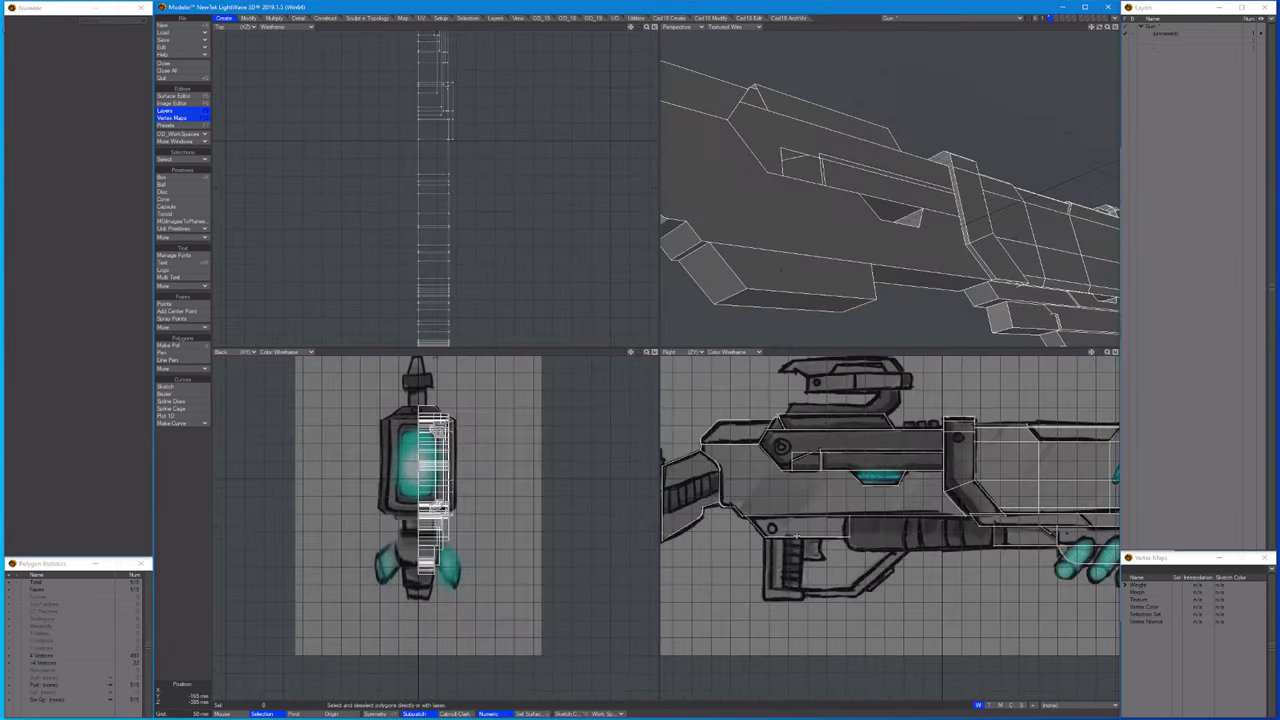
scroll(885, 545, "down", 2)
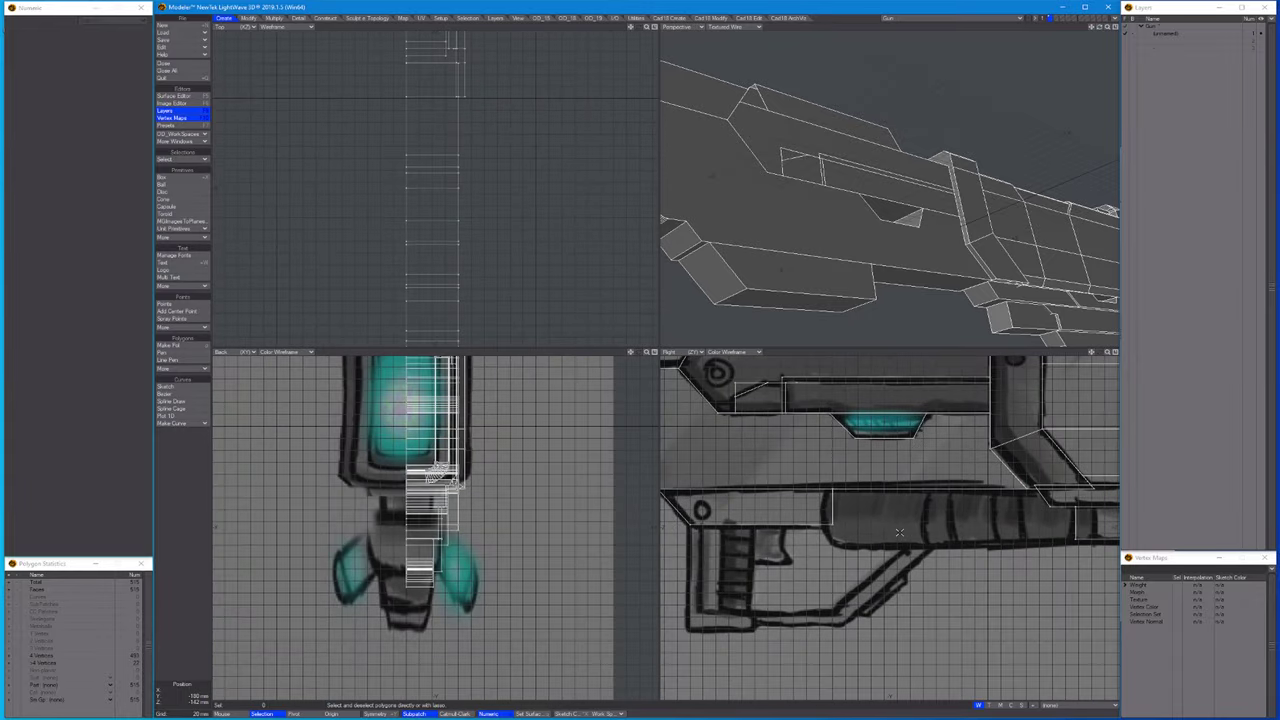
left_click(161, 178)
scroll(820, 470, "up", 3)
left_click_drag(817, 472, 860, 545)
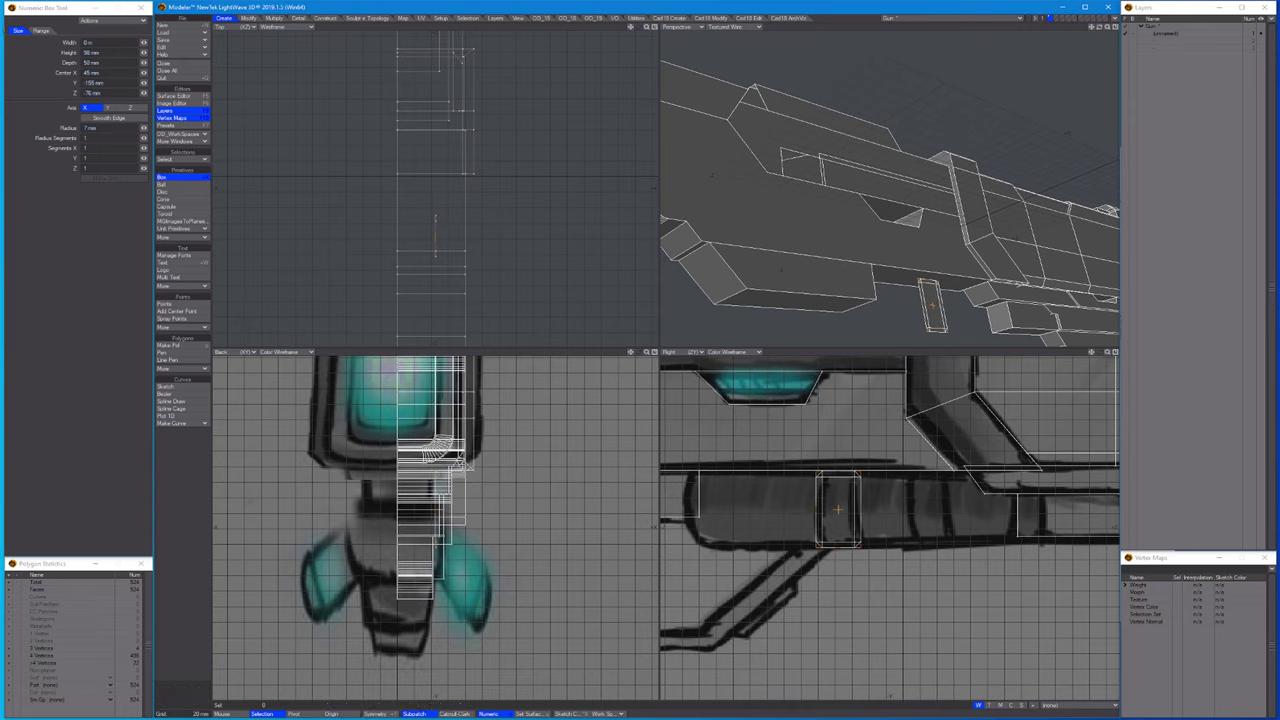
left_click_drag(143, 128, 150, 128)
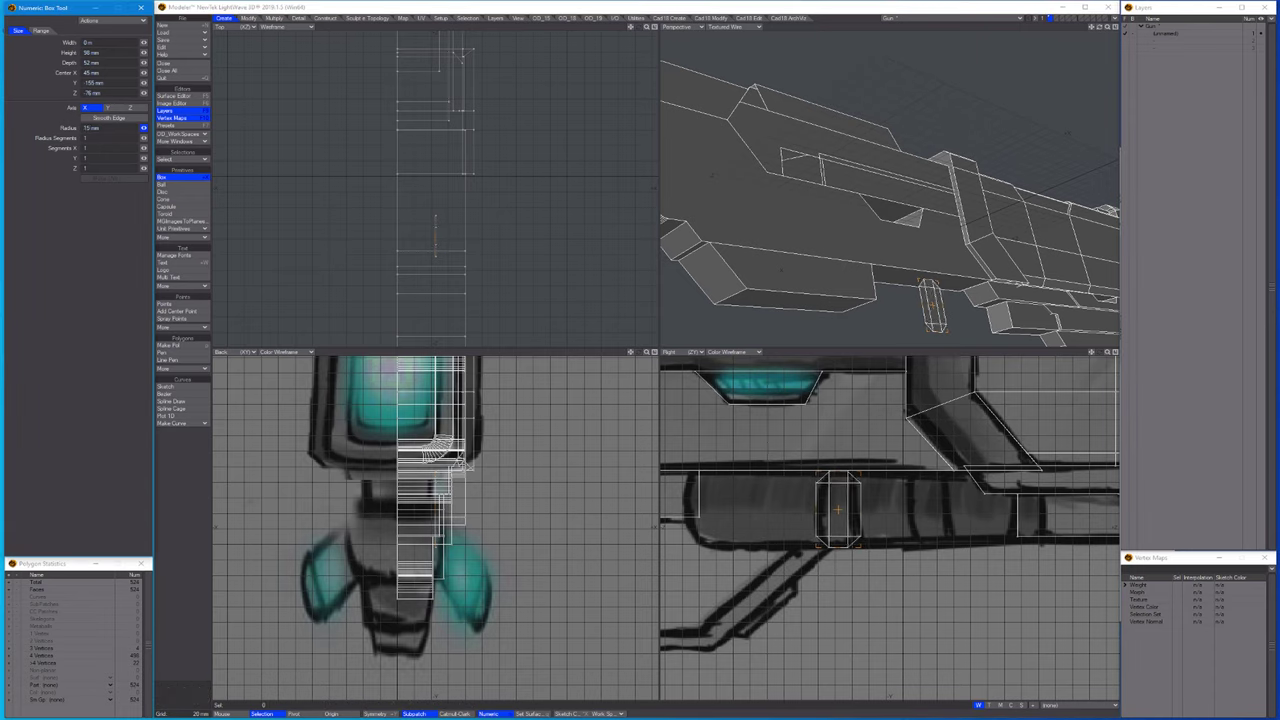
key("space")
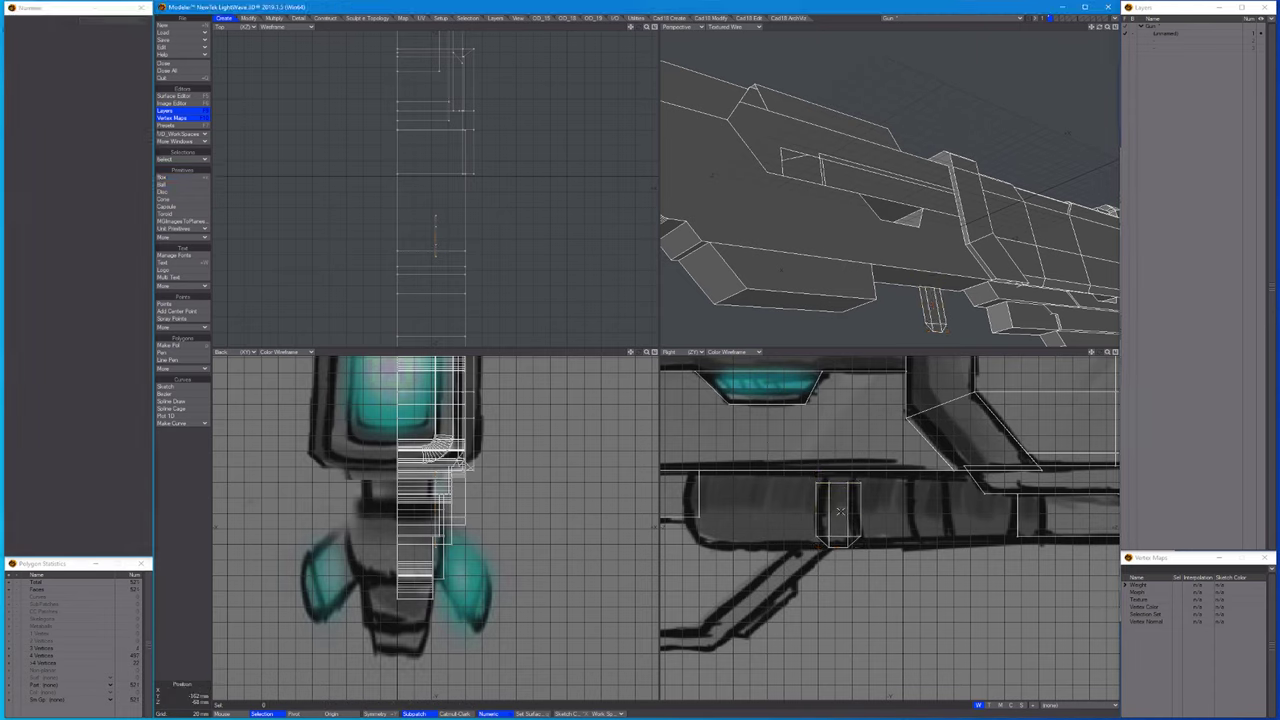
Move the middle strip of the new foregrip rib 12 mm outward along X to give it a bevelled profile.
key("t")
key("shift+a")
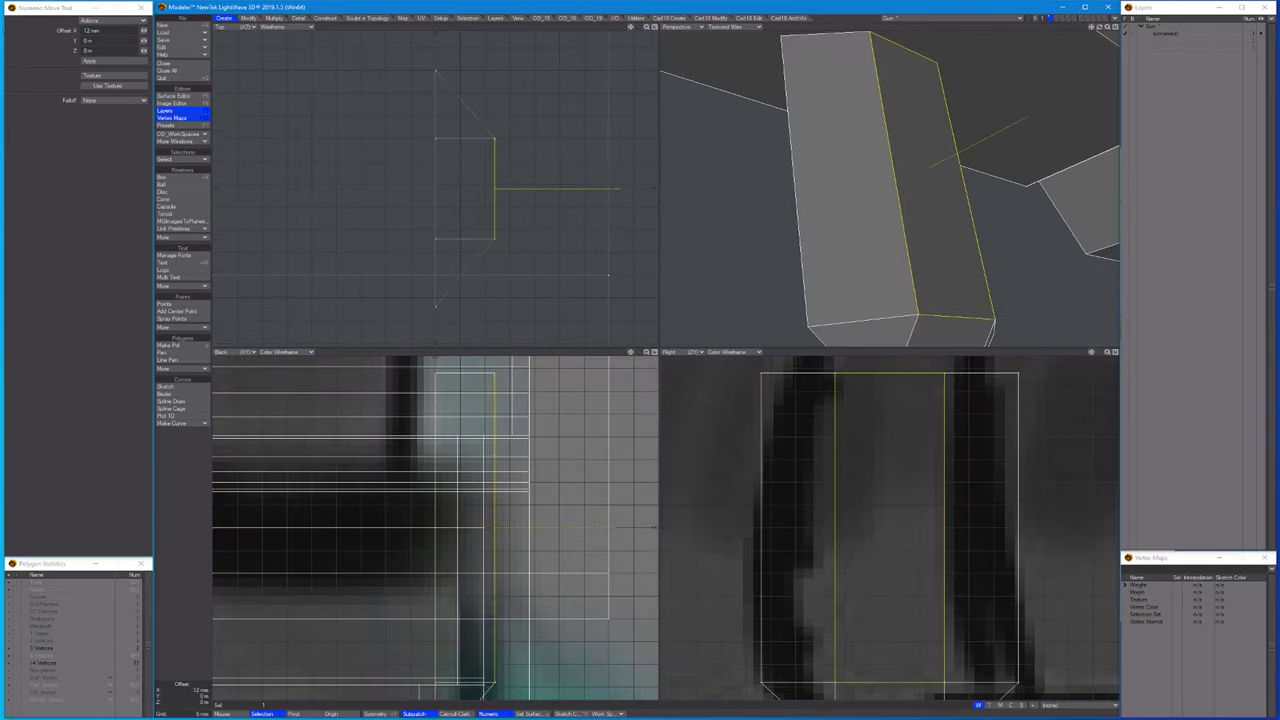
key("comma")
key("comma")
key("comma")
key("shift+a")
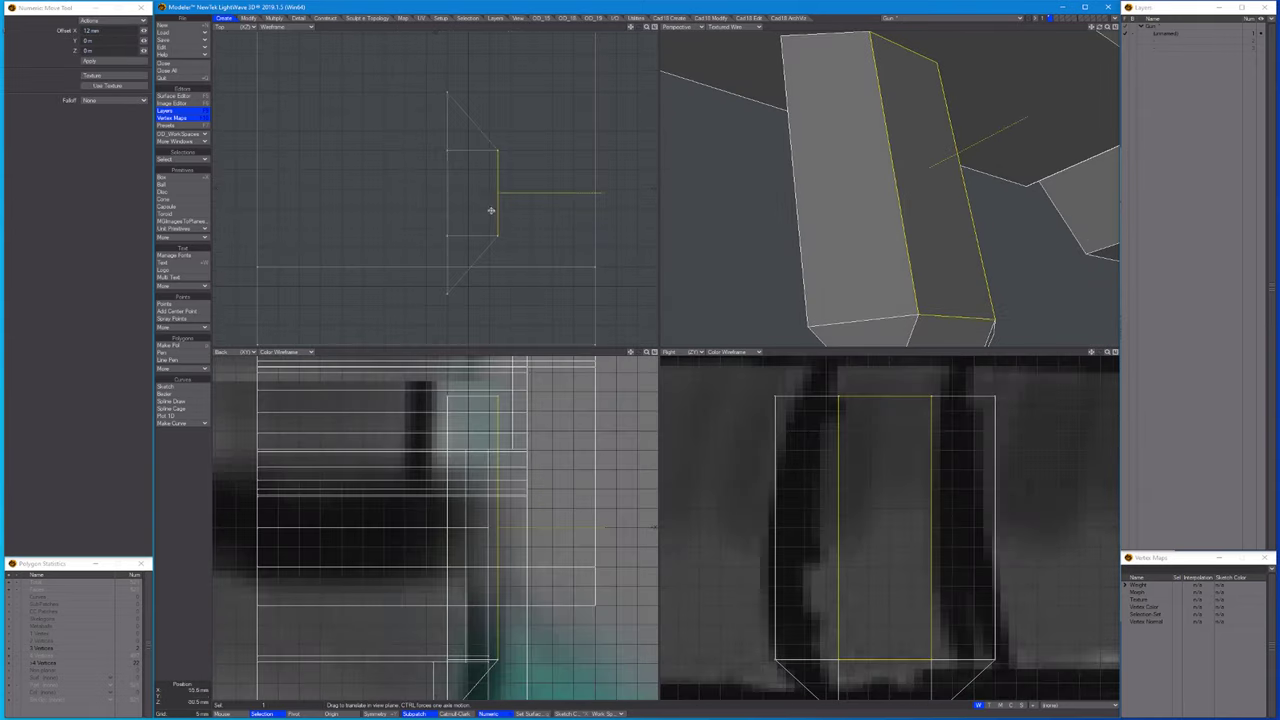
Extend the open rear edges of the chamfered ridge block inward along X to the gun's centerline.
key("comma")
key("space")
key("ctrl+h")
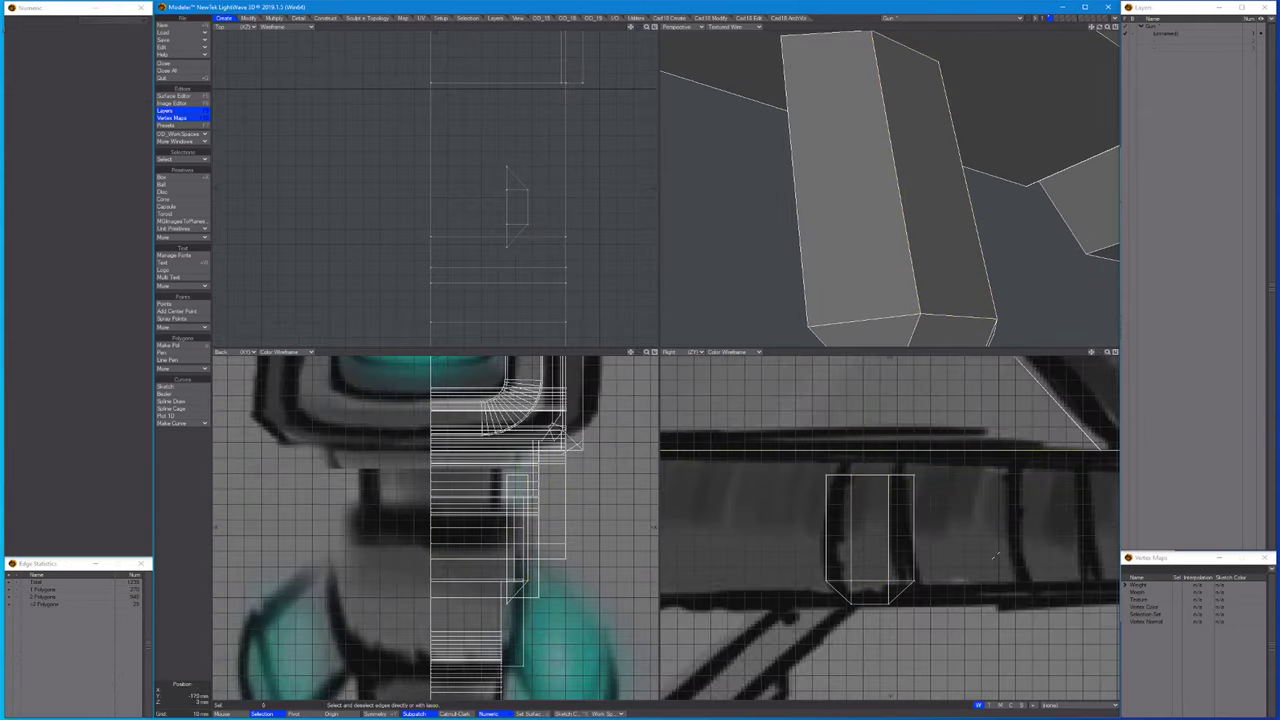
key("shift+v")
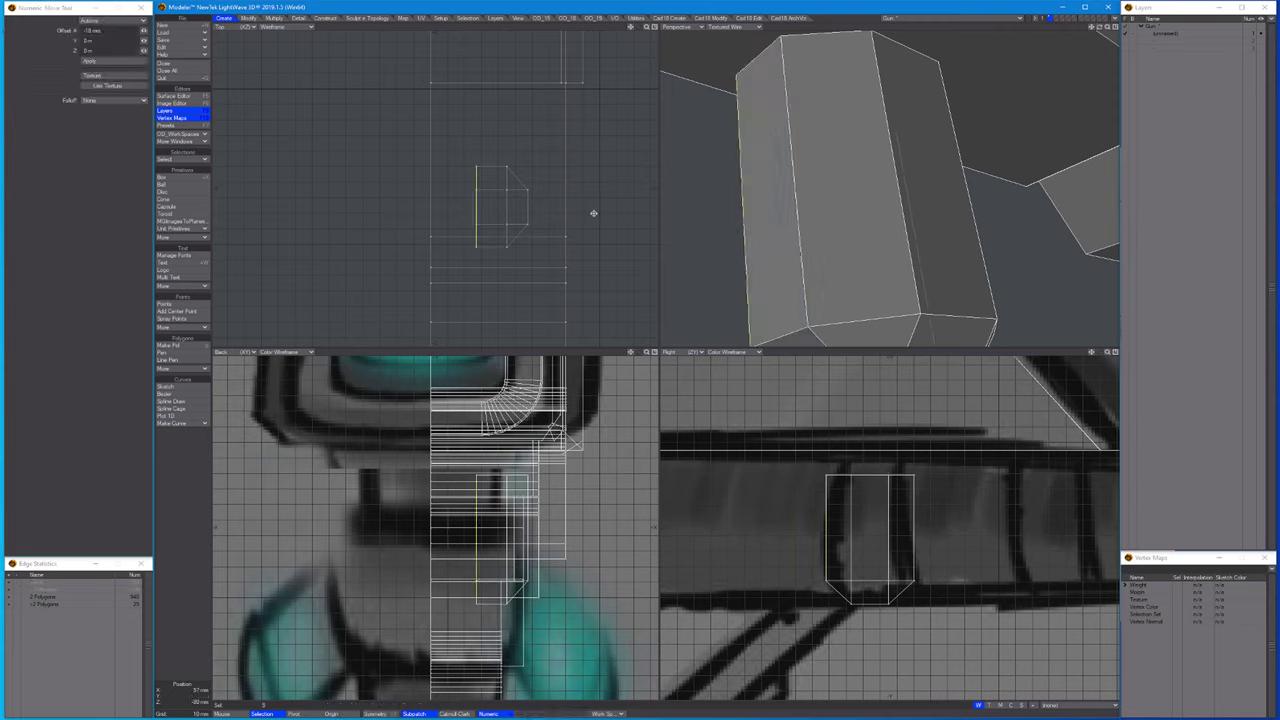
key("v")
left_click(727, 260)
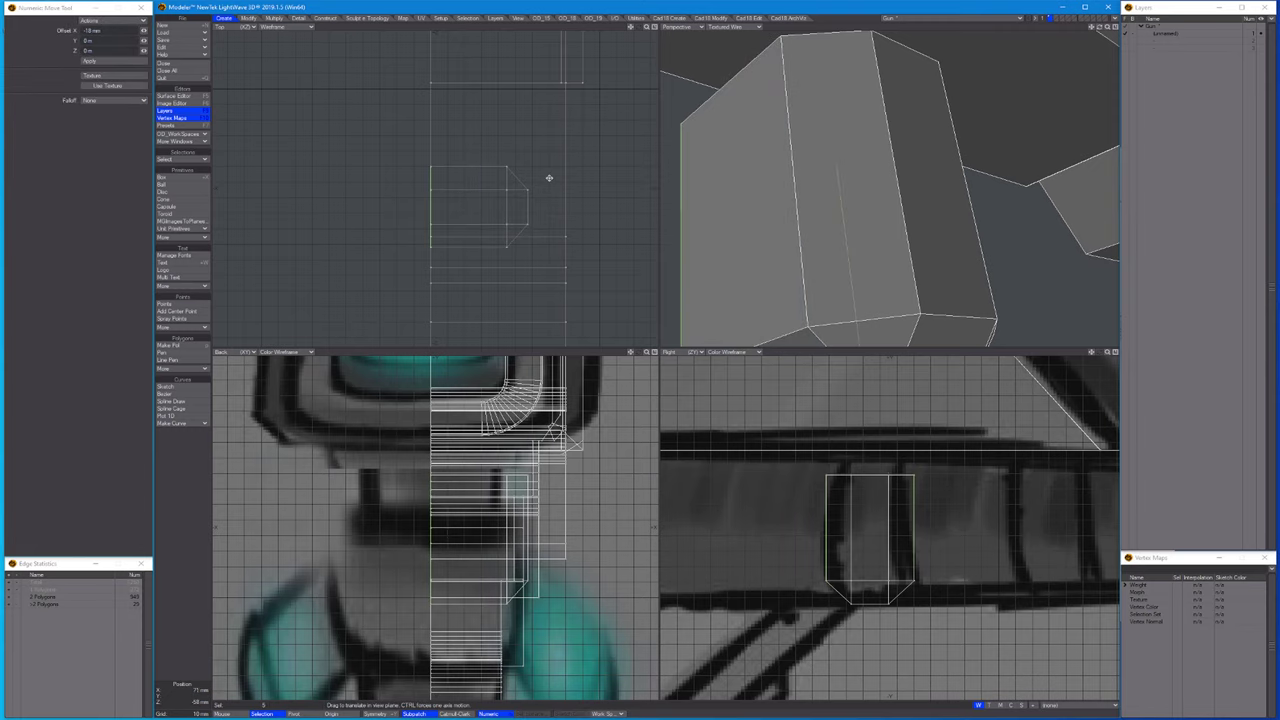
Bevel the ridge block's front and rear faces outward by 2.5 mm and delete the resulting end faces.
key("space")
key("shift+a")
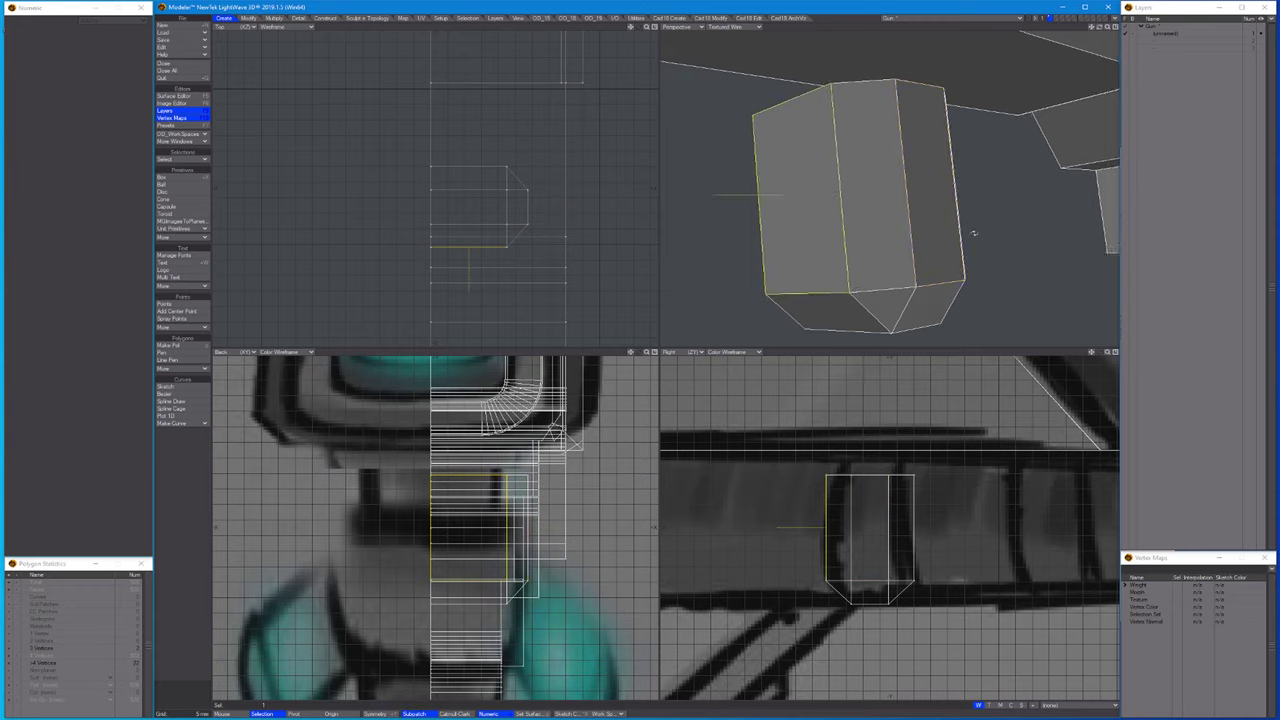
left_click_drag(829, 197, 948, 249, "alt")
key("b")
key("space")
key("slash")
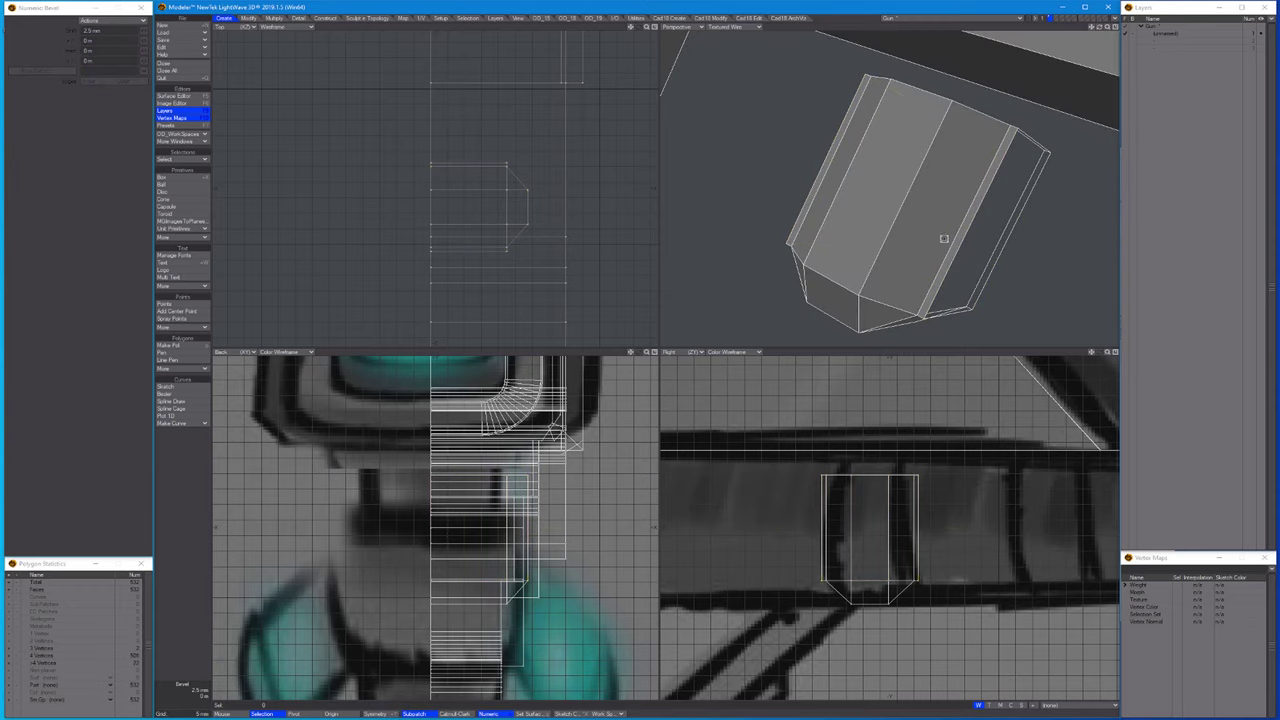
key("Delete")
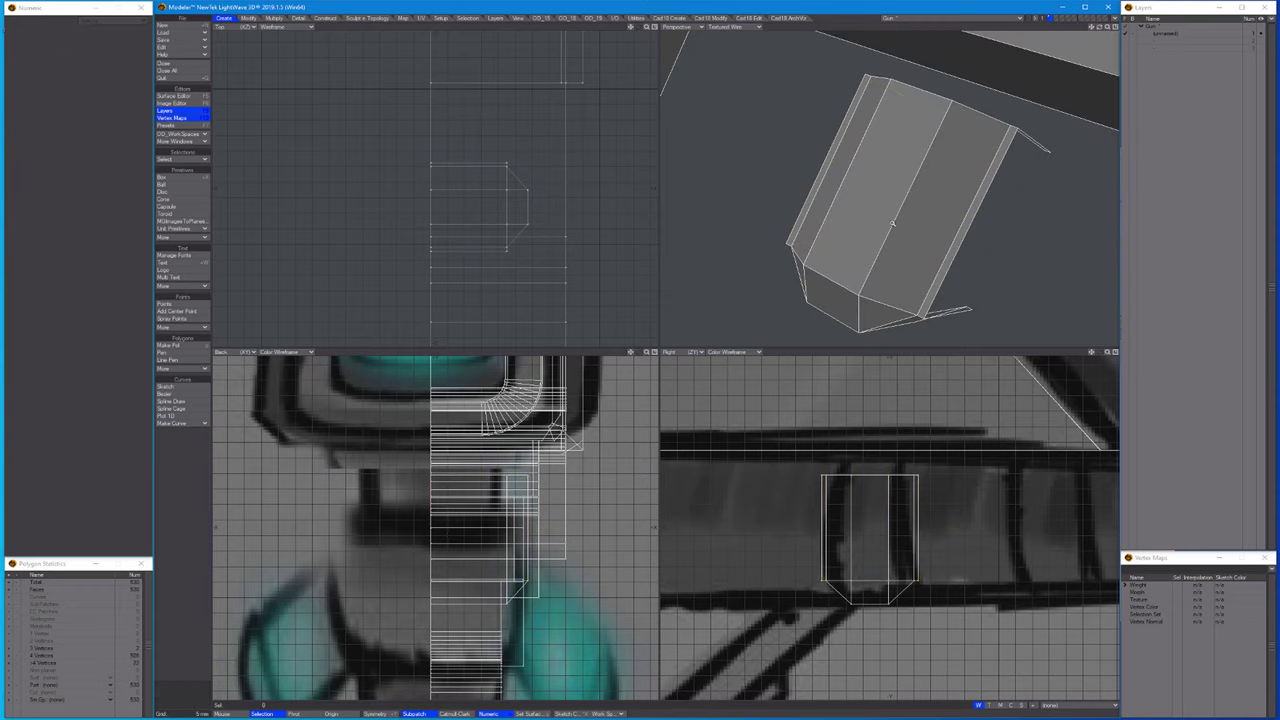
Clone the whole ridge block along Z at 57 mm spacing to form a row of five ridges.
key("a")
key("ctrl+b")
key("shift+a")
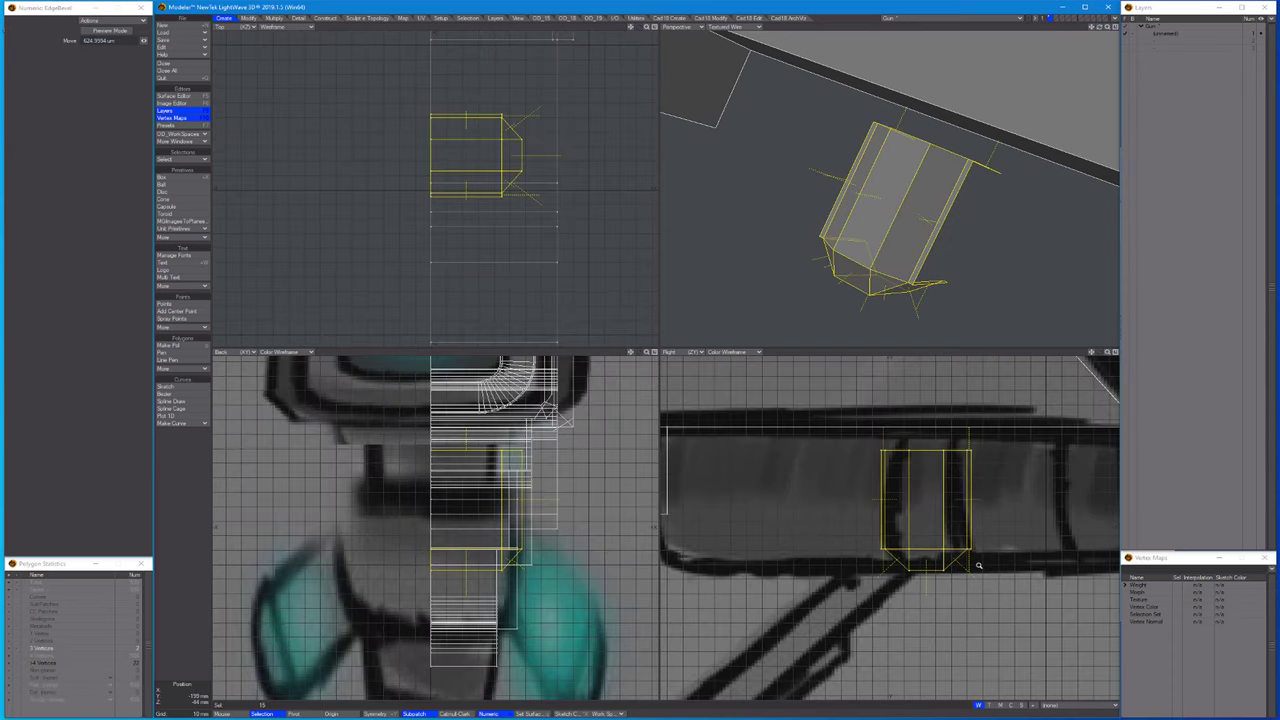
key("t")
left_click_drag(975, 563, 812, 548, "shift")
scroll(812, 548, "down", 2)
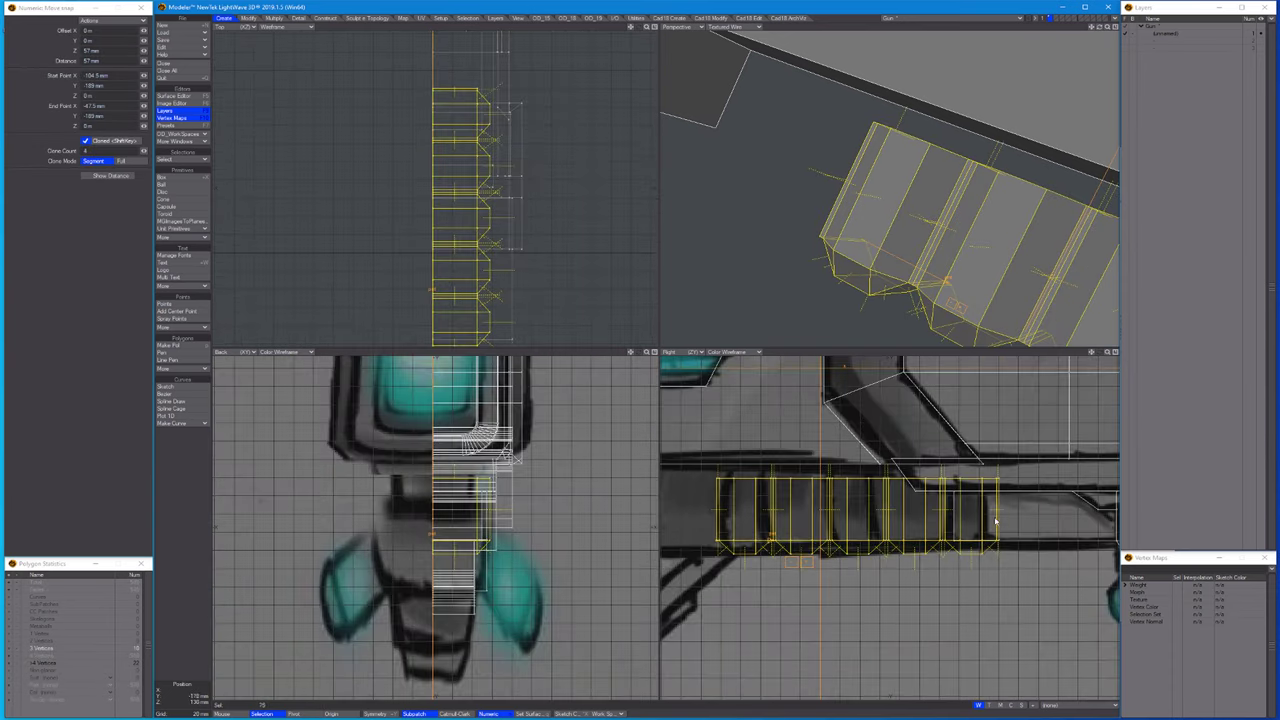
Shift the end points of the frontmost ridge slightly backward along Z to match the reference drawing.
key("space")
key("space")
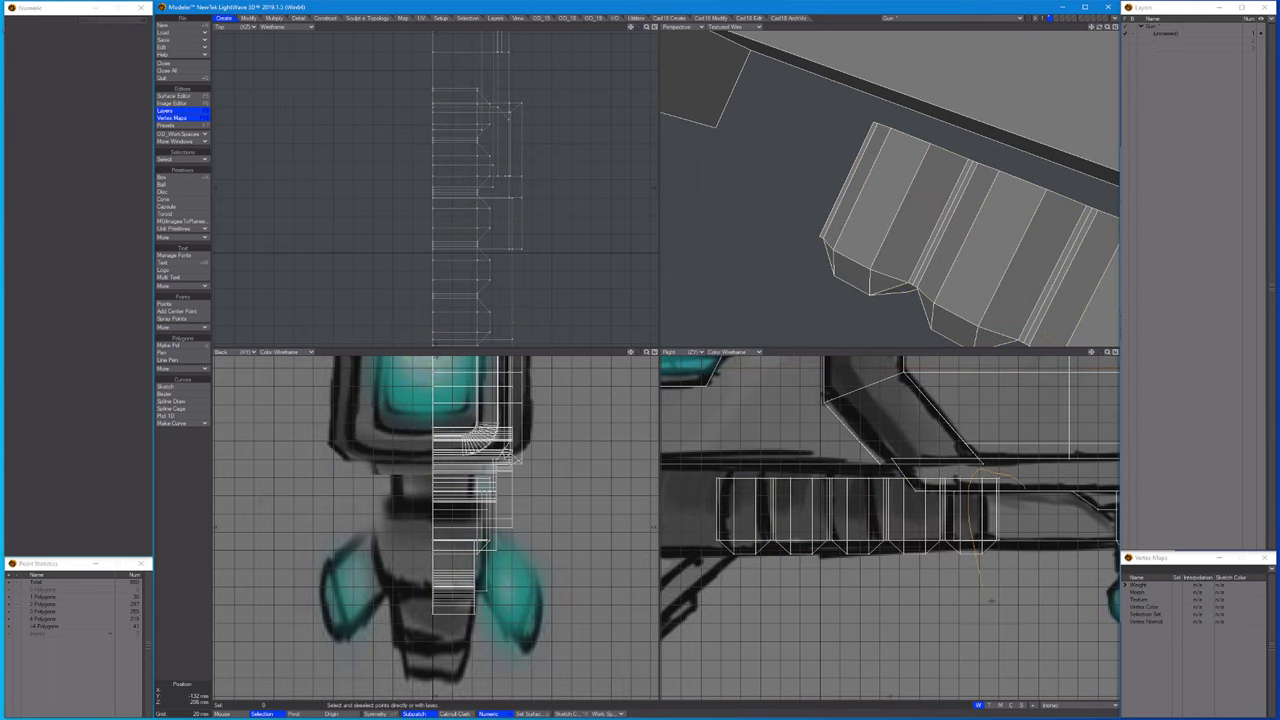
right_click_drag(990, 600, 1010, 470)
key("t")
left_click_drag(990, 600, 978, 600)
key("space")
Clone the rearmost ridge block one more position toward the rear of the grip.
left_click_drag(728, 562, 864, 562, "alt+shift")
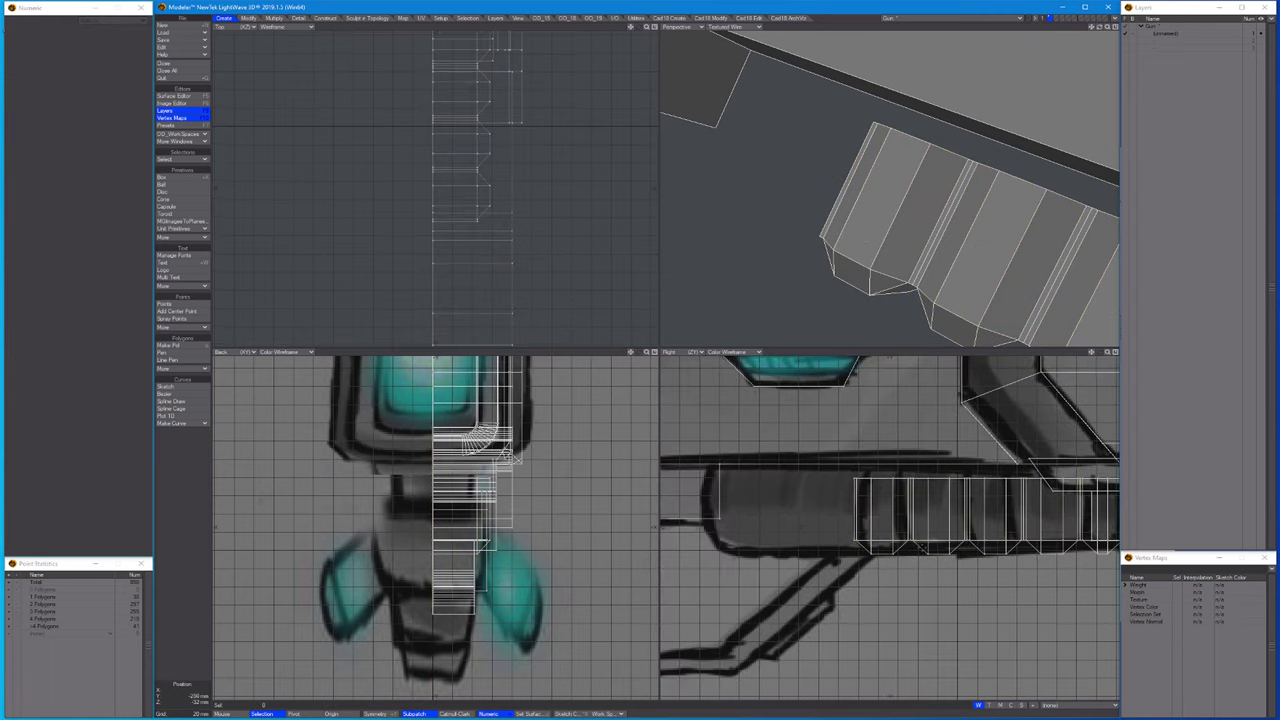
key("space")
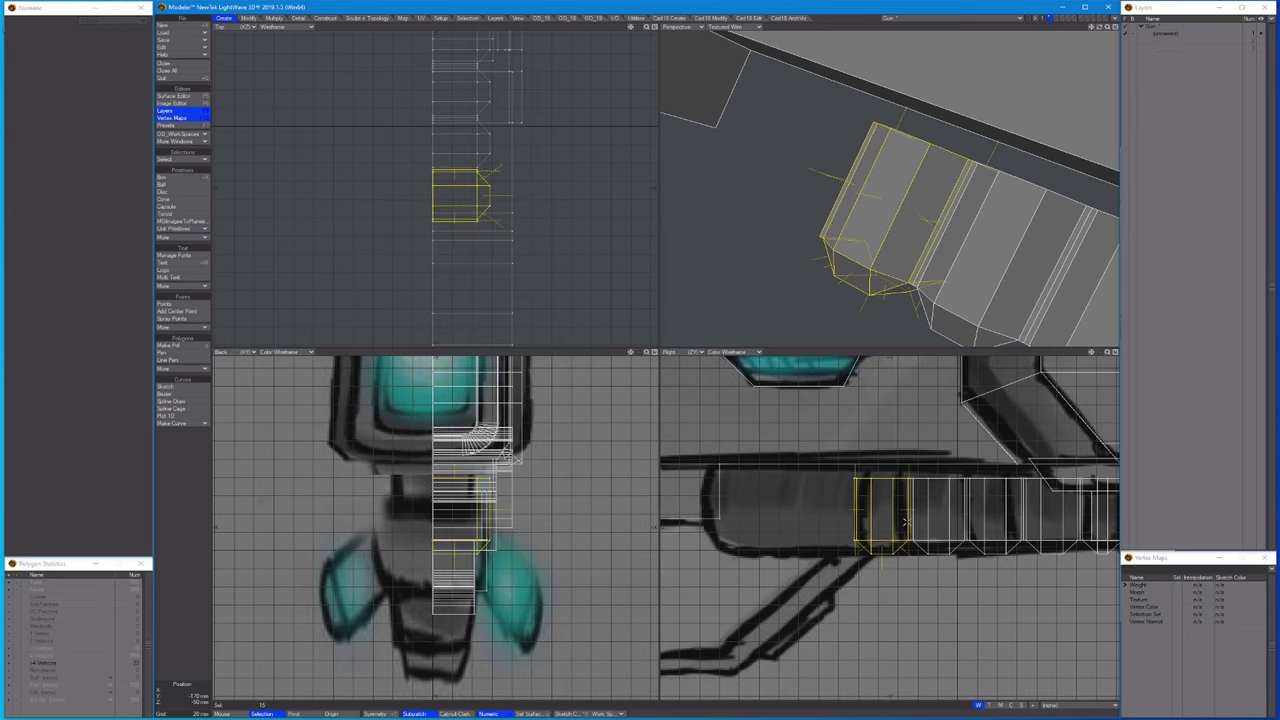
key("m")
left_click_drag(906, 520, 858, 556)
Stretch the rear points of the last block backward to form the long rear section of the grip.
key("space")
right_click_drag(425, 260, 495, 290)
key("t")
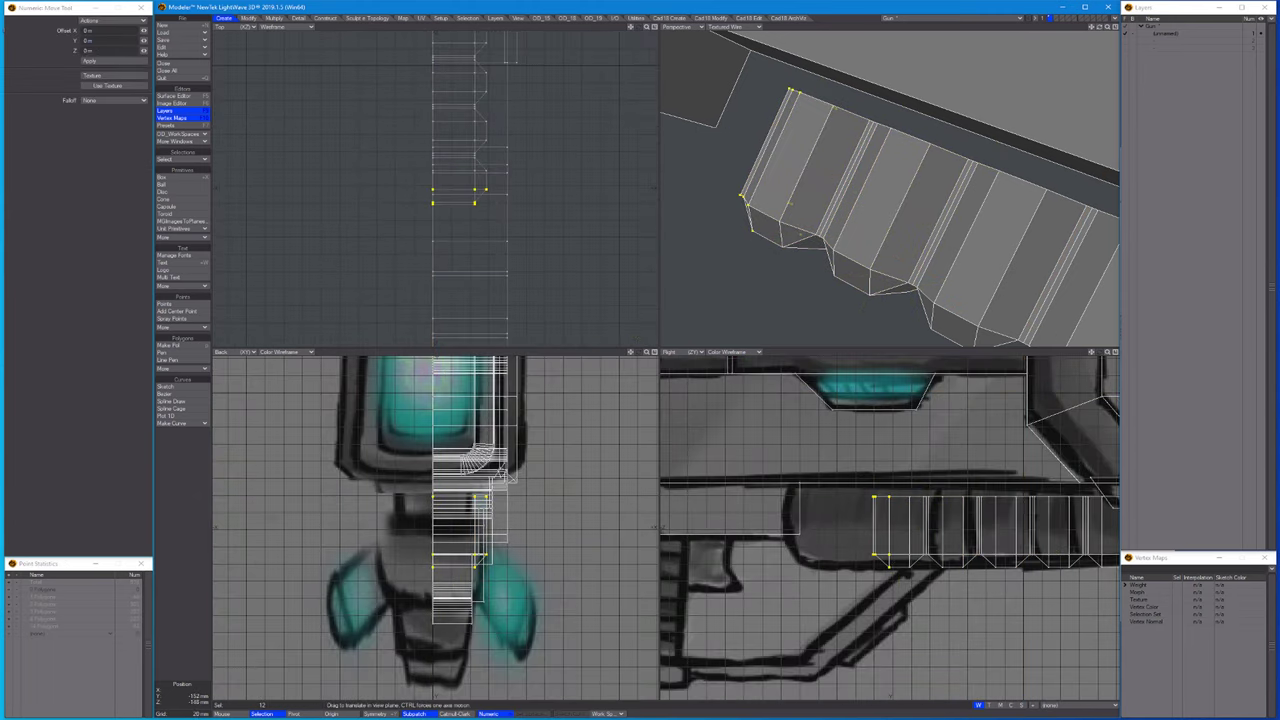
left_click_drag(700, 524, 655, 524)
key("space")
key("space")
Select all connected grip segments and isolate them by hiding the rest of the gun.
key("a")
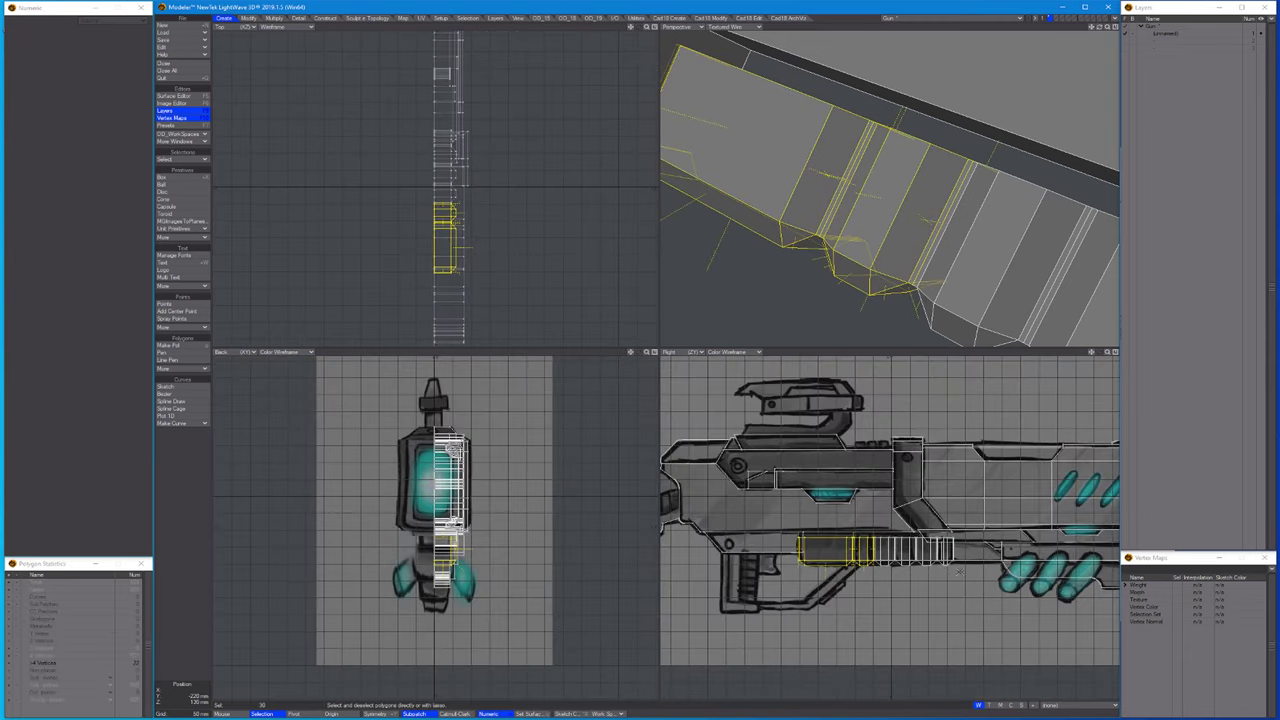
key("]")
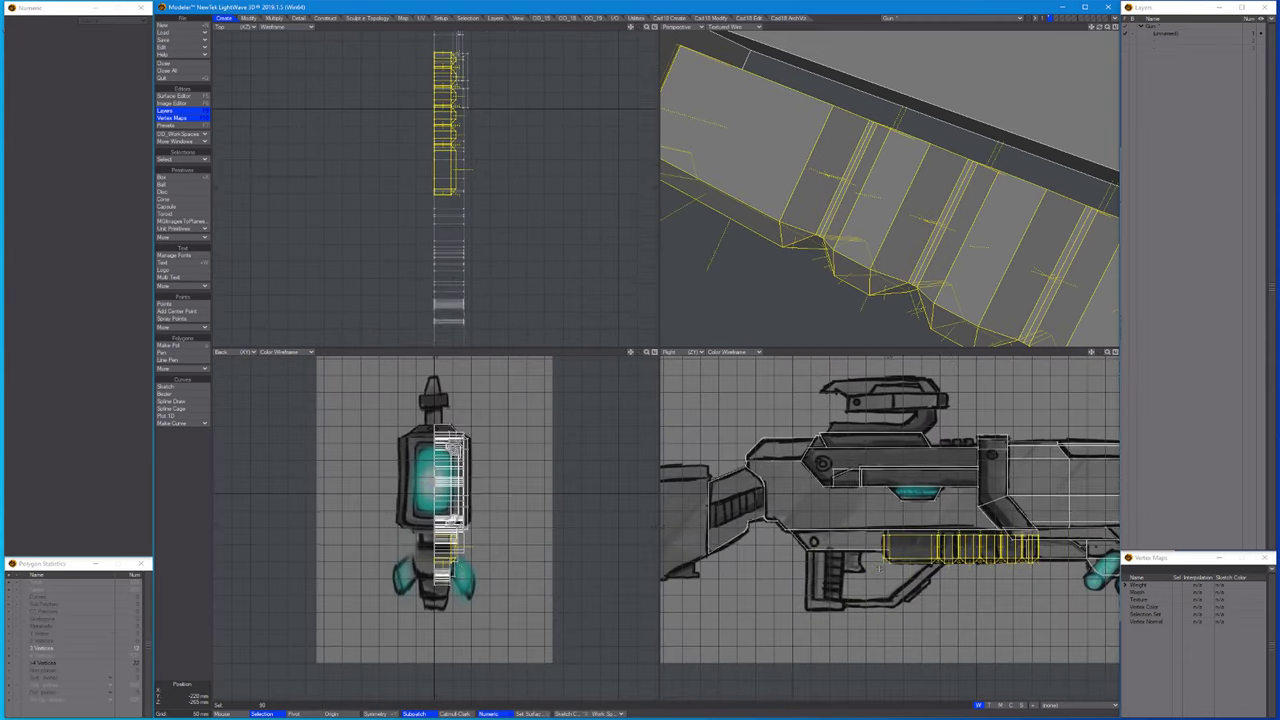
key("shift+d")
key("Return")
left_click_drag(931, 163, 955, 260, "alt")
scroll(934, 561, "up", 2)
key("Tab")
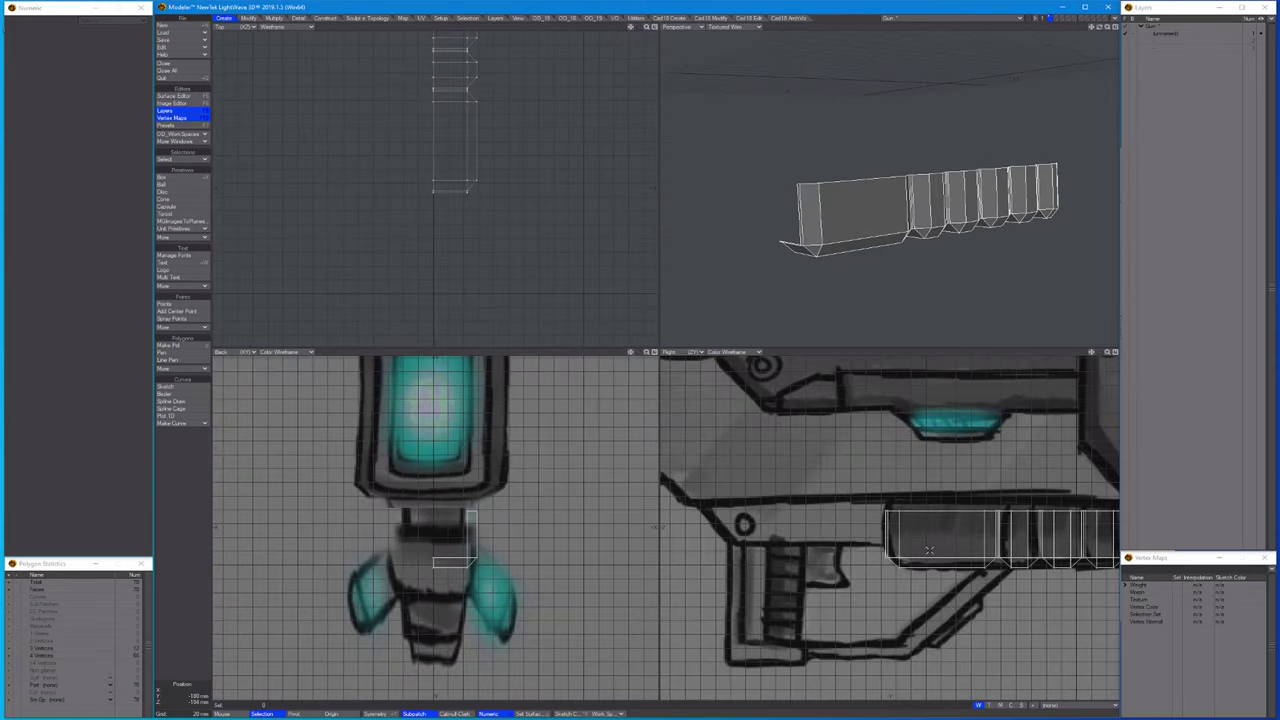
Delete the thin bevel strip at the grip's rear end and extend the open edge inward to cap that end.
scroll(829, 271, "up", 3)
key("shift+a")
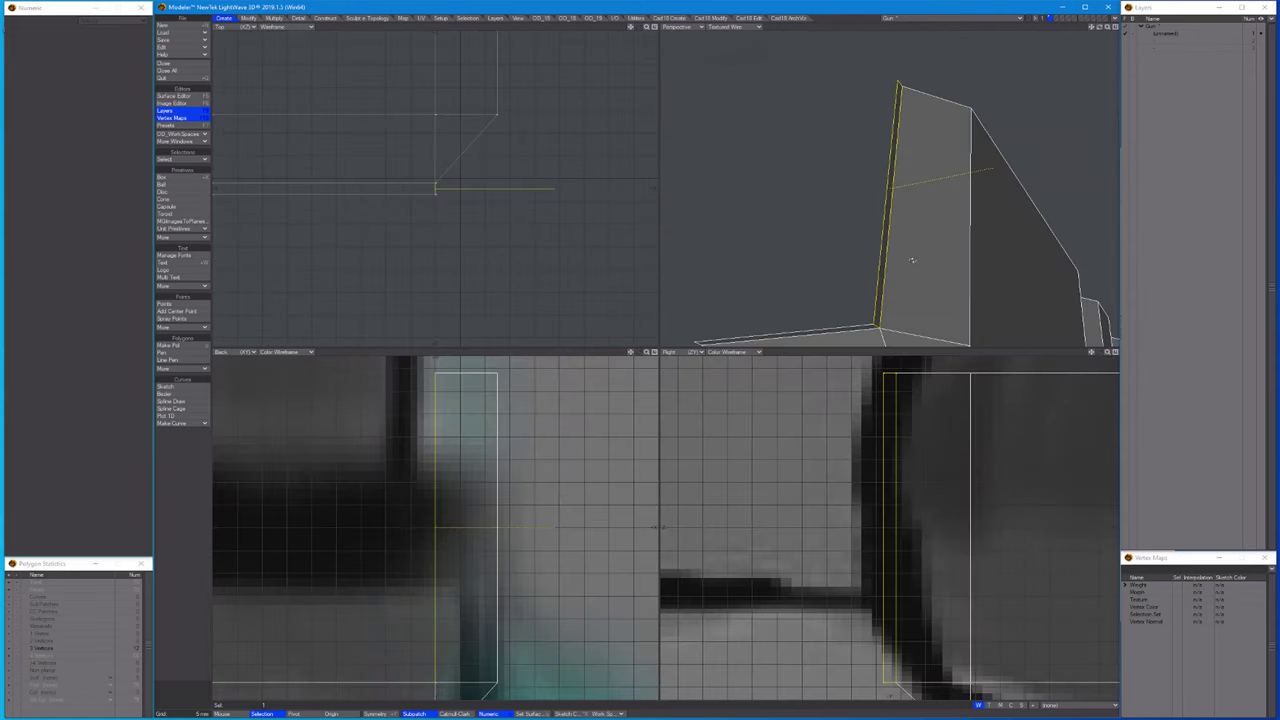
key("ctrl+h")
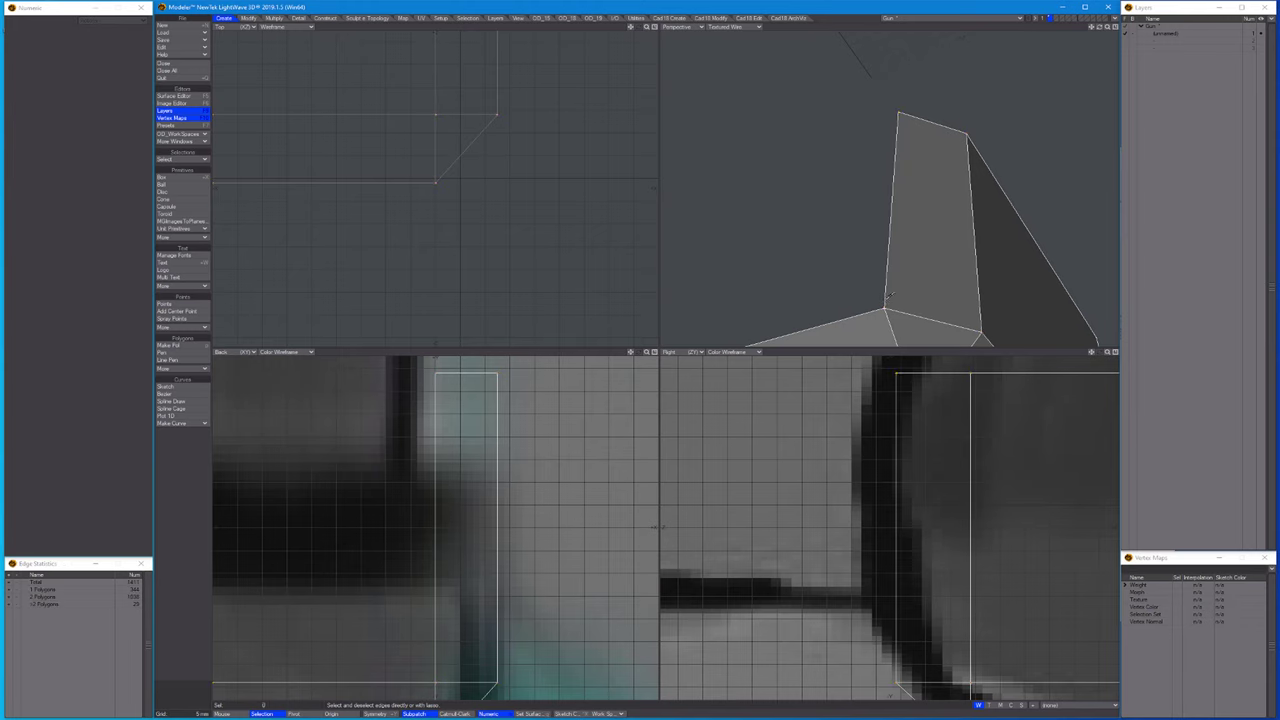
left_click_drag(888, 297, 925, 200, "alt")
key("ctrl+j")
key("a")
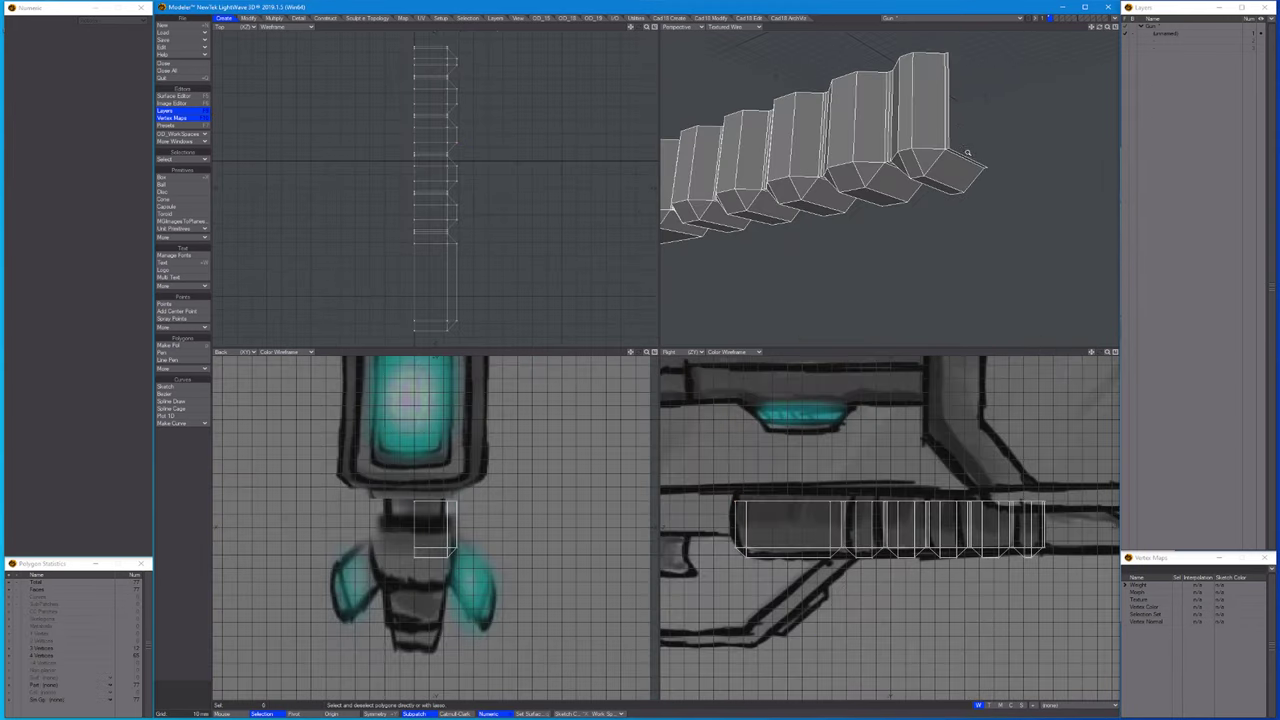
Extend the open edge at the grip's front end inward to the centerline to cap it.
scroll(925, 200, "up", 3)
left_click(940, 150)
key("ctrl+h")
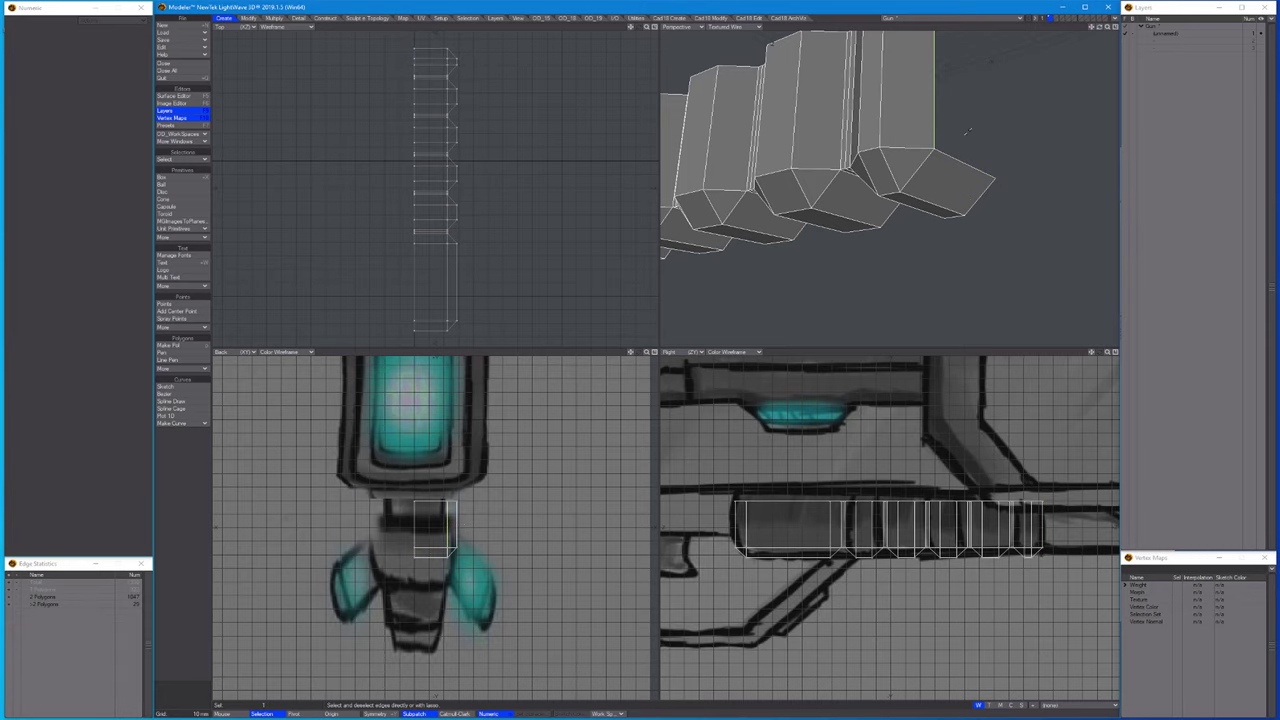
key("a")
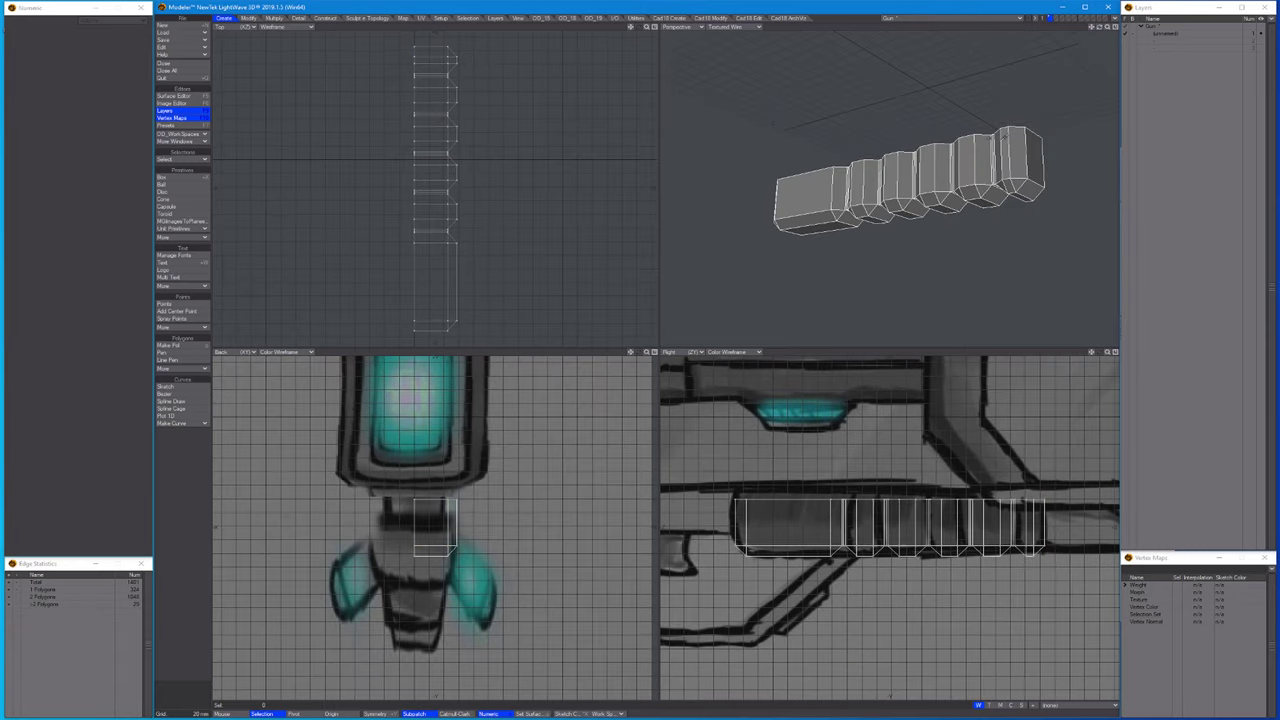
Subdivide the grip with the Metaform method and square off its two rounded upper corner points at the centerline.
key("shift+d")
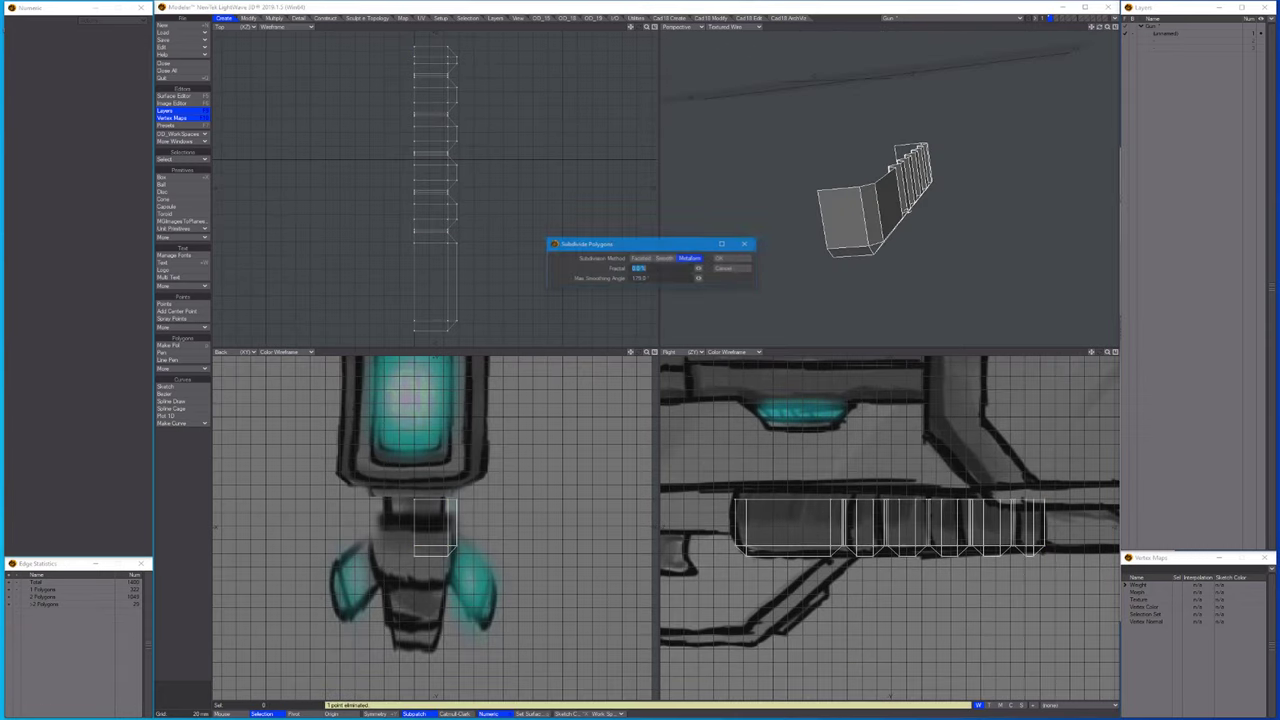
key("Return")
key("ctrl+g")
scroll(413, 511, "up", 3)
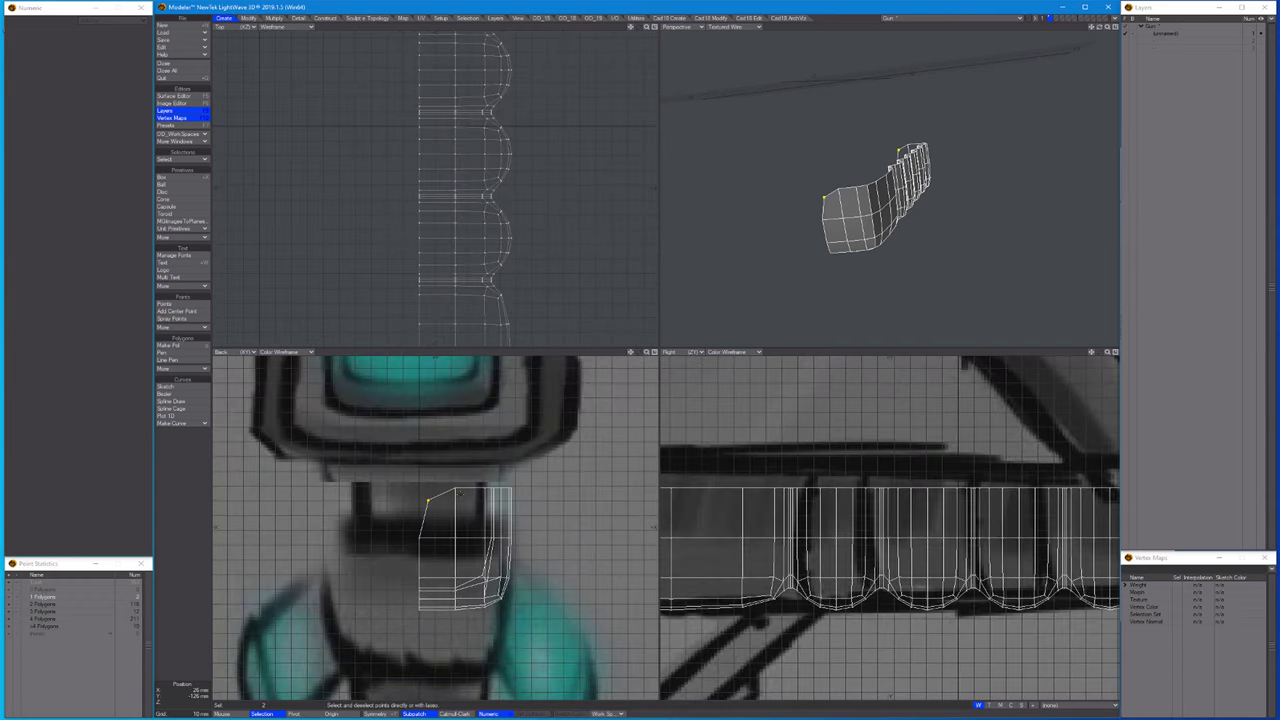
left_click_drag(459, 492, 433, 452)
key("shift+g")
scroll(778, 518, "up", 7)
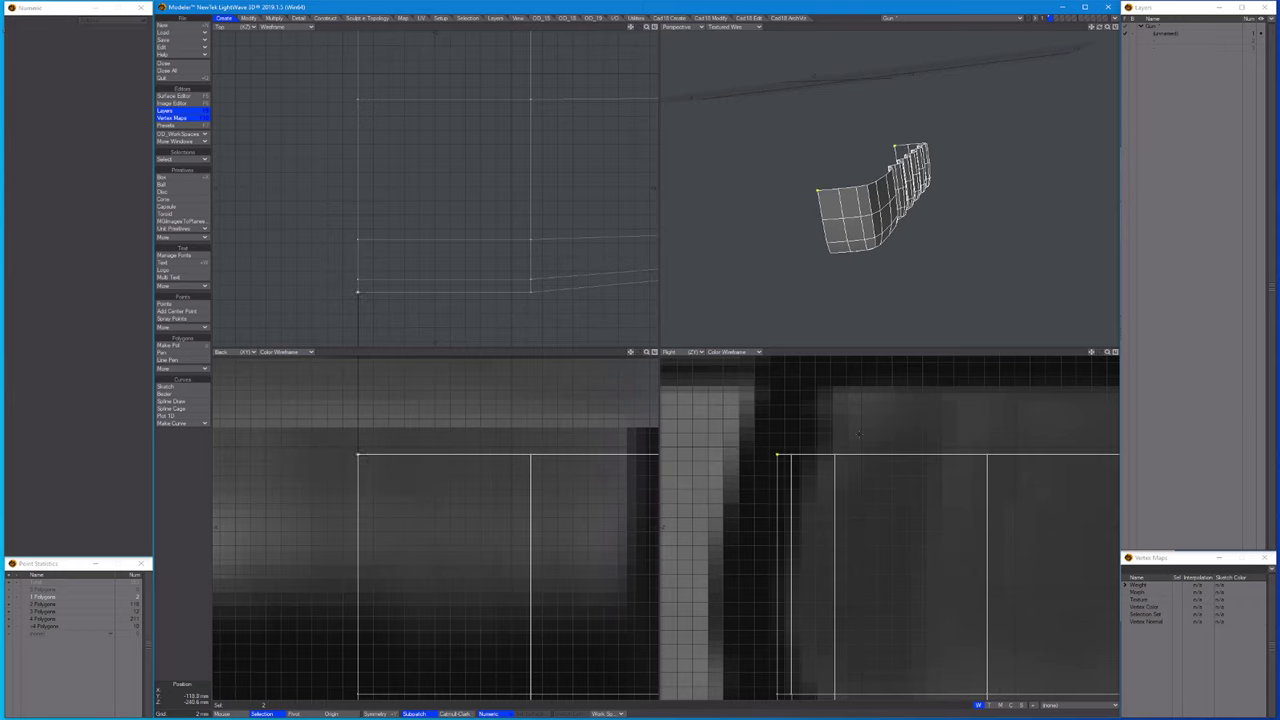
Unhide the rest of the gun and raise the grip's top row of points to the body's underside.
key("a")
left_click_drag(900, 235, 939, 220, "alt")
key("shift+a")
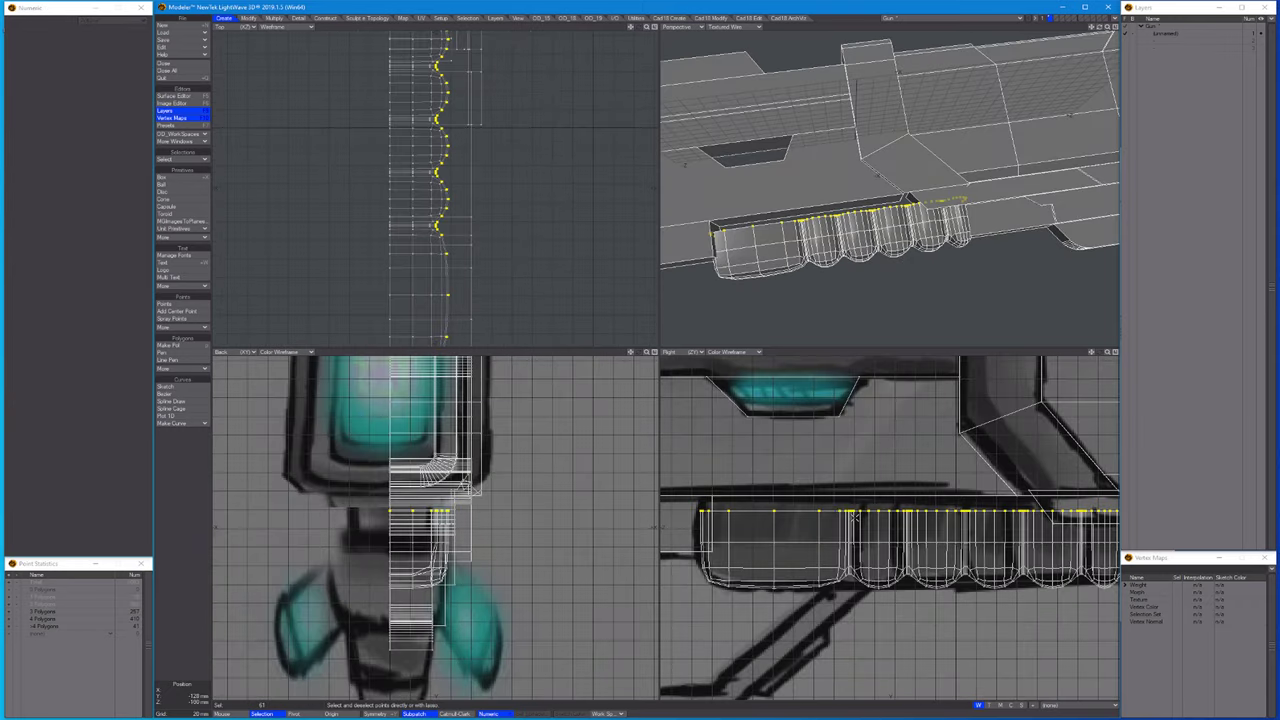
key("a")
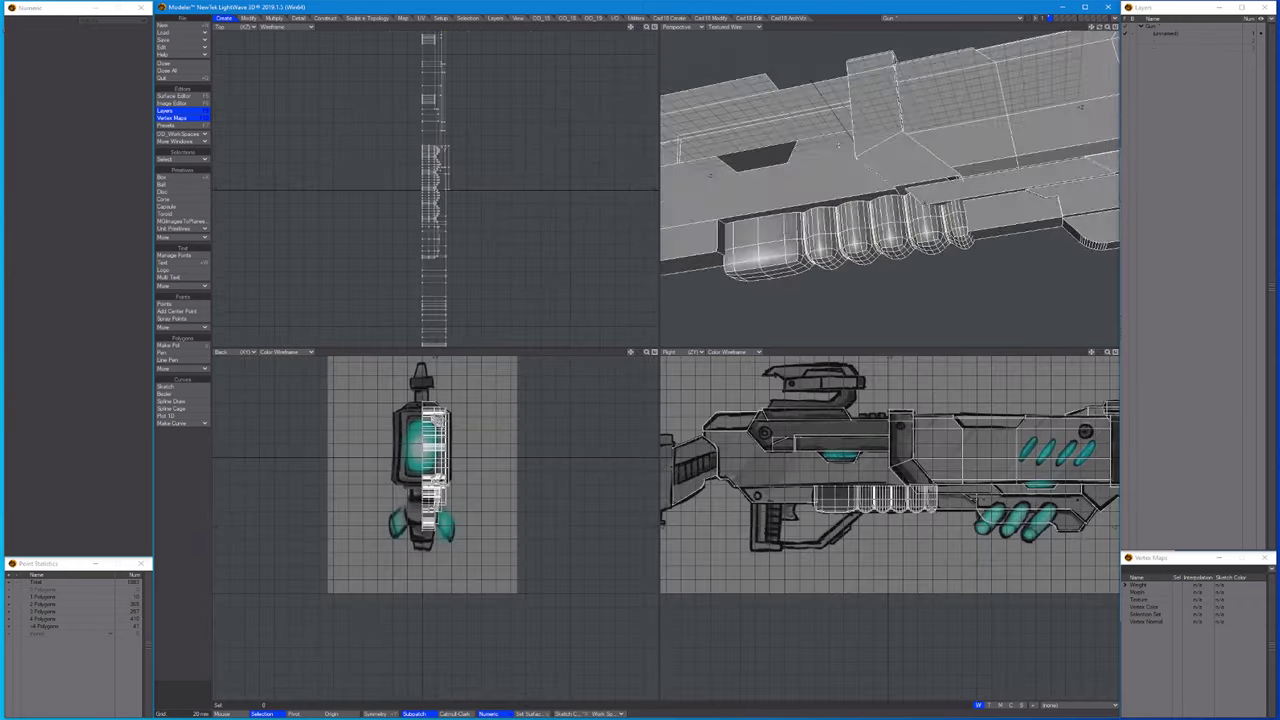
Add a lengthwise edge loop around the ridged grip with the Edit Edges tool.
left_click_drag(880, 200, 915, 190, "alt")
scroll(926, 523, "up", 3)
key("e")
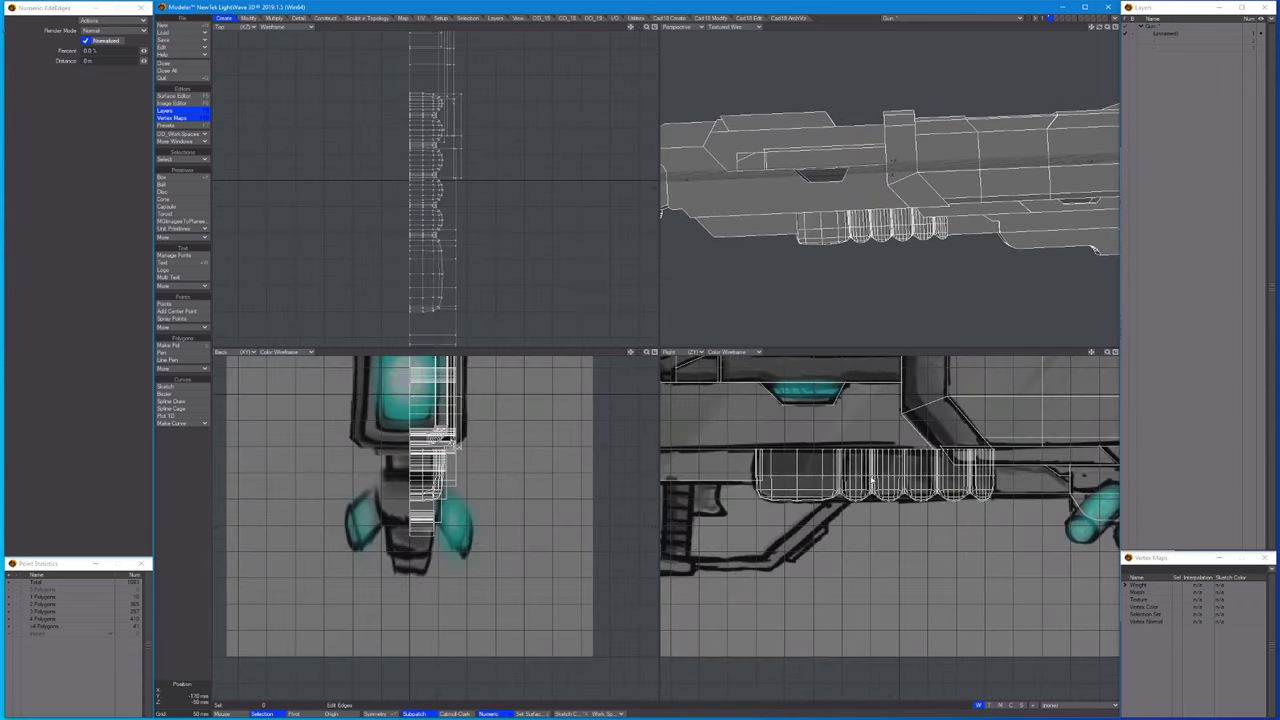
scroll(922, 496, "down", 4)
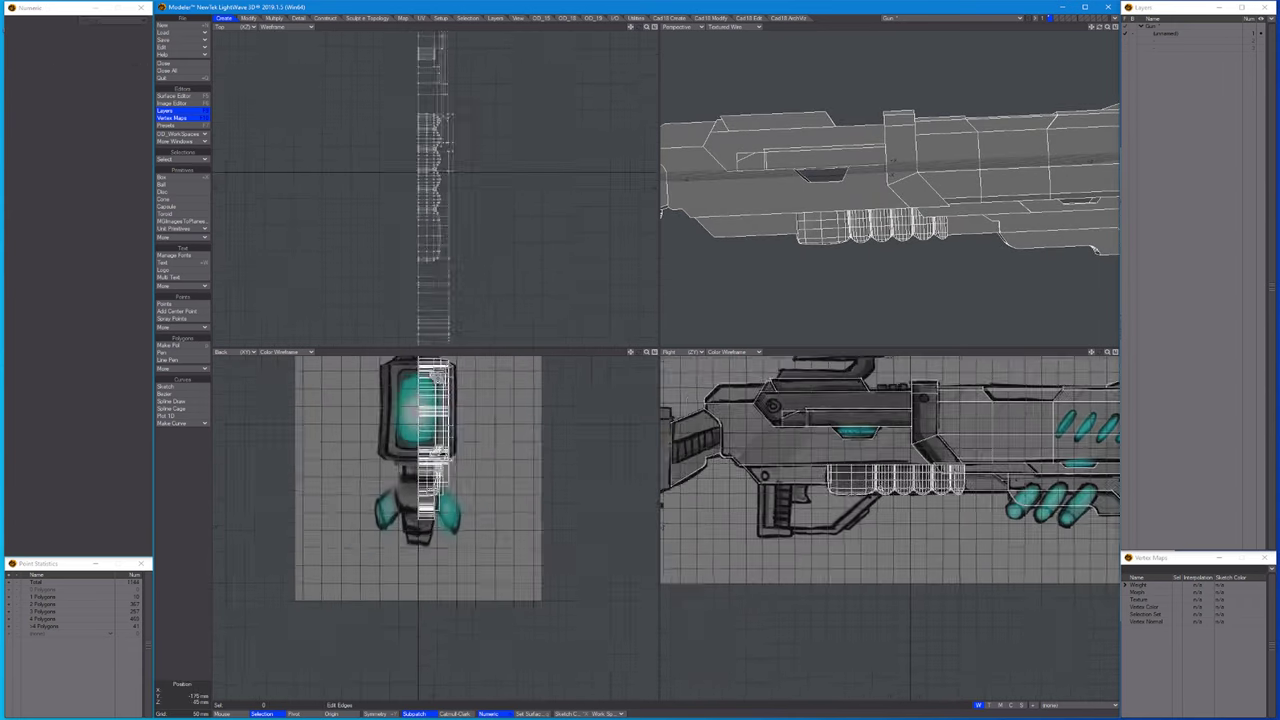
Duplicate the whole ridged grip, move the copy below the original and rotate it 90° to stand vertically.
key("ctrl+h")
left_click(922, 496)
scroll(960, 480, "up", 4)
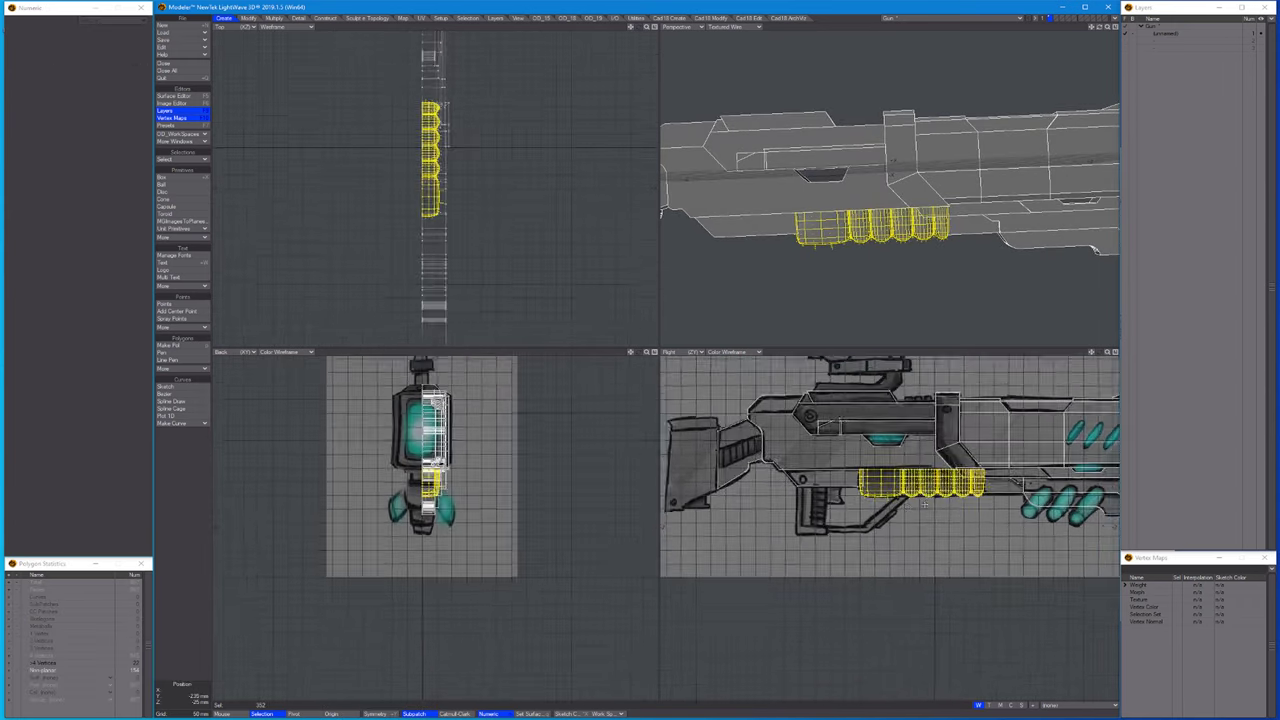
key("t")
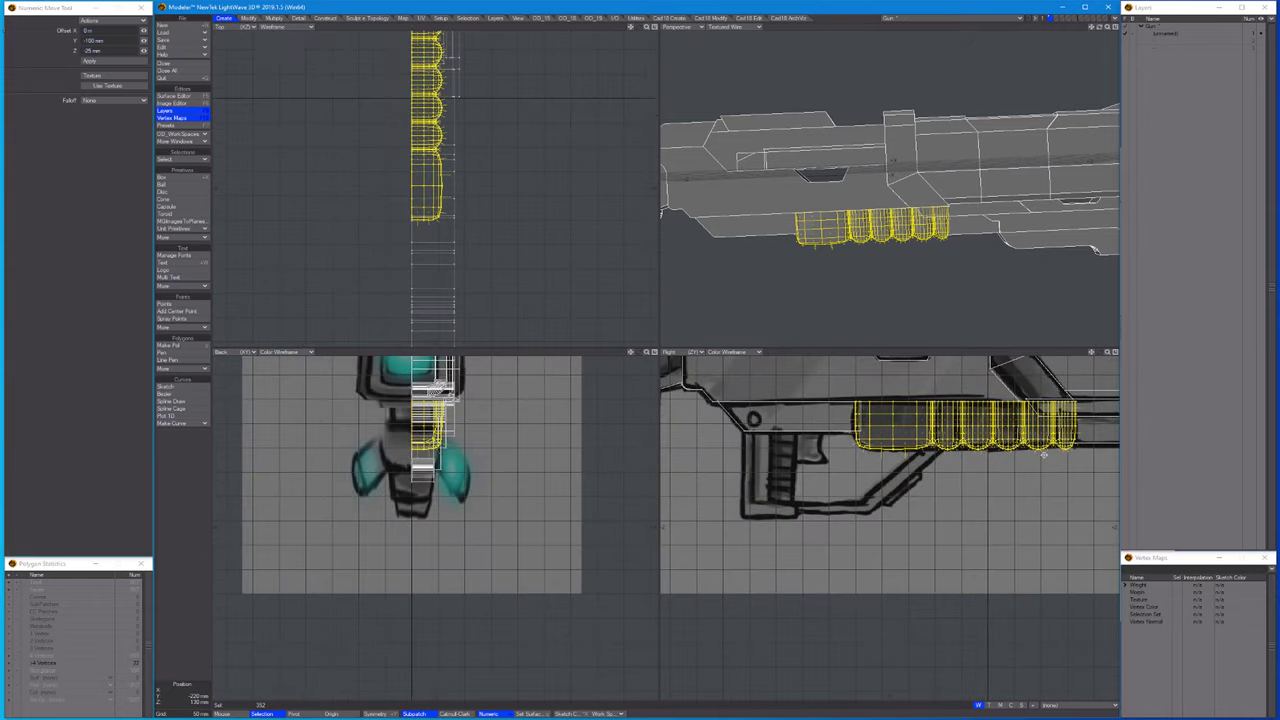
key("ctrl+c")
key("ctrl+v")
left_click_drag(1043, 455, 875, 565)
key("y")
key("space")
key("slash")
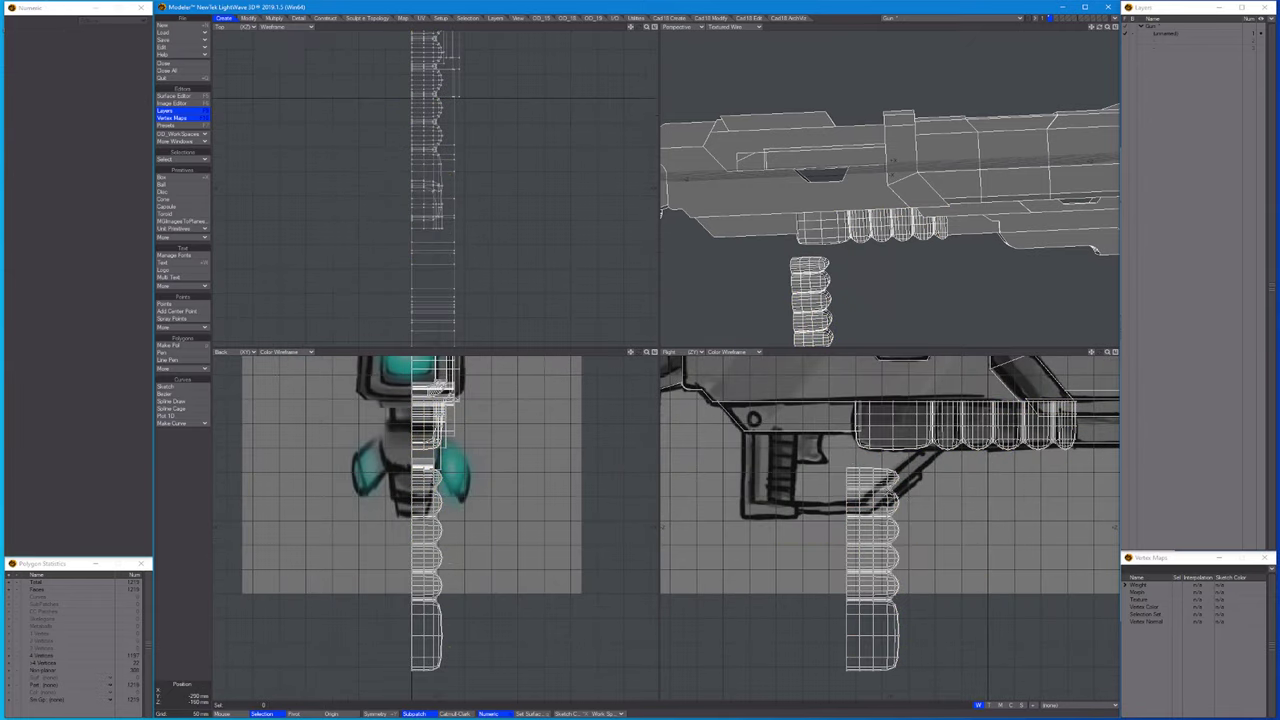
Delete the topmost ridge segment of the vertical grip copy.
scroll(887, 521, "up", 8)
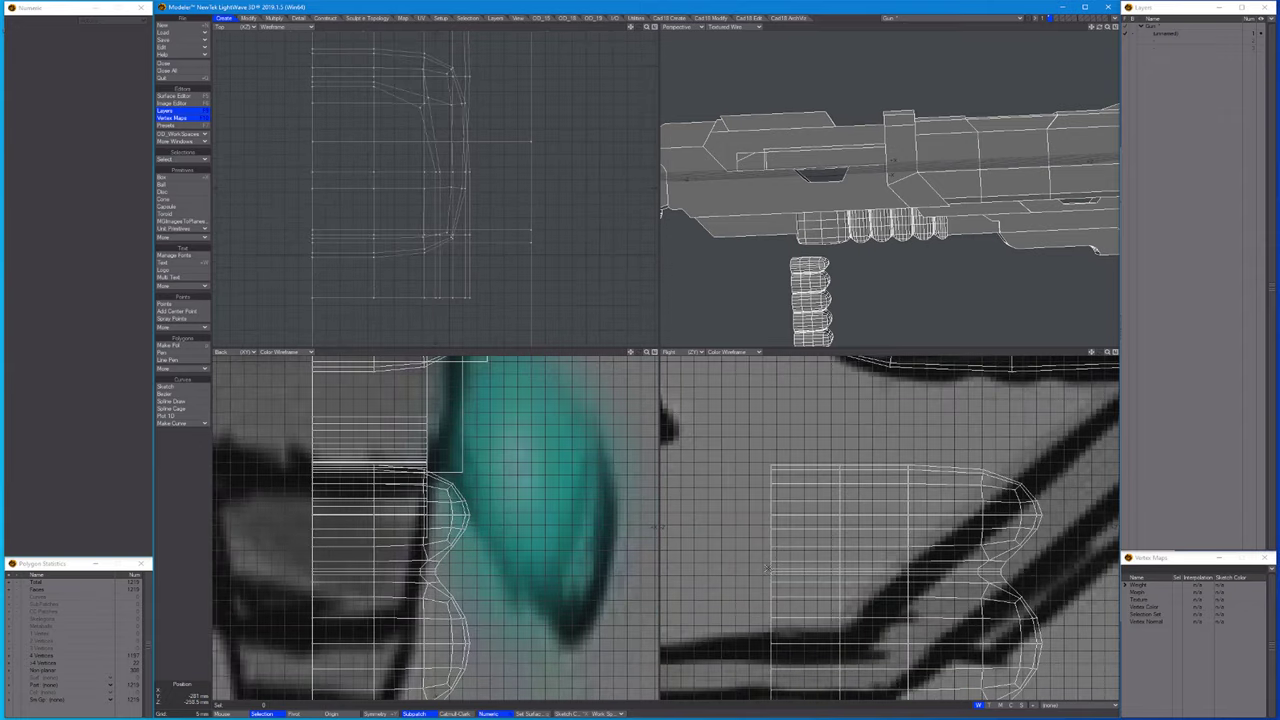
double_click(1005, 570)
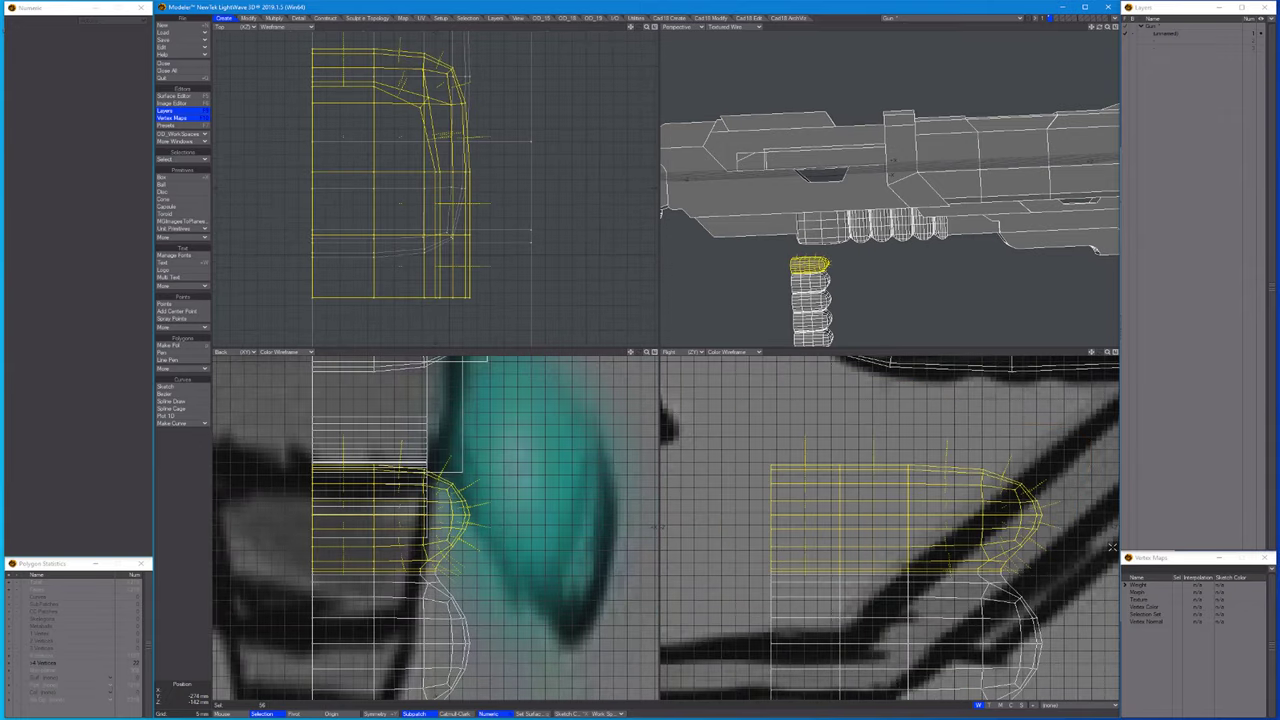
key("slash")
scroll(956, 556, "down", 3)
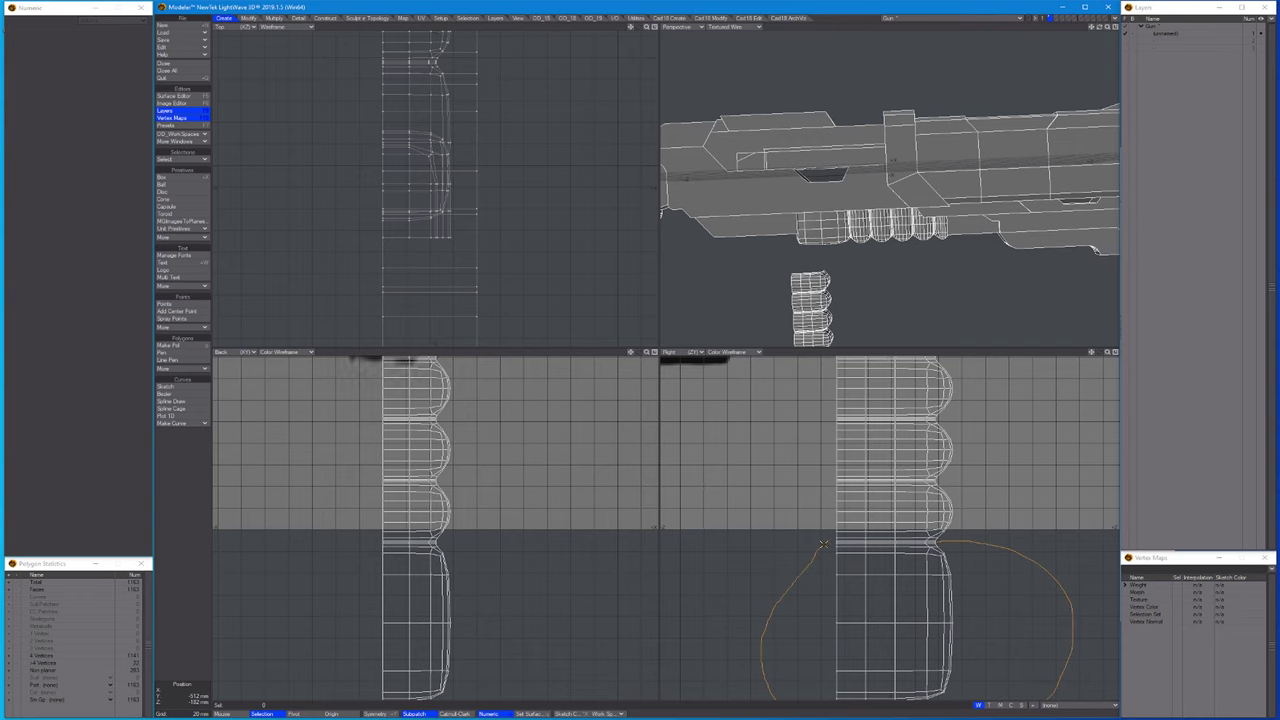
Delete the long block at the lower end of the vertical copy, leaving only its ridges.
right_click_drag(823, 544, 826, 543)
scroll(850, 570, "down", 3)
scroll(886, 596, "up", 6)
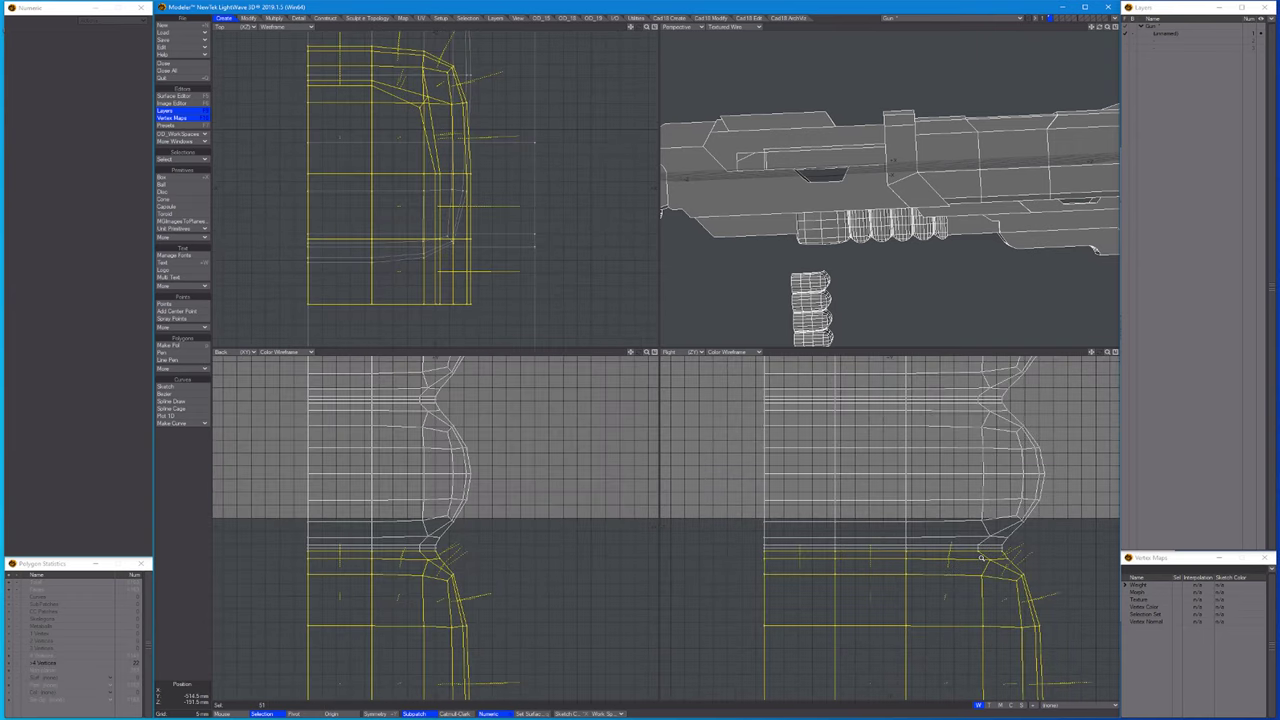
scroll(977, 551, "down", 5)
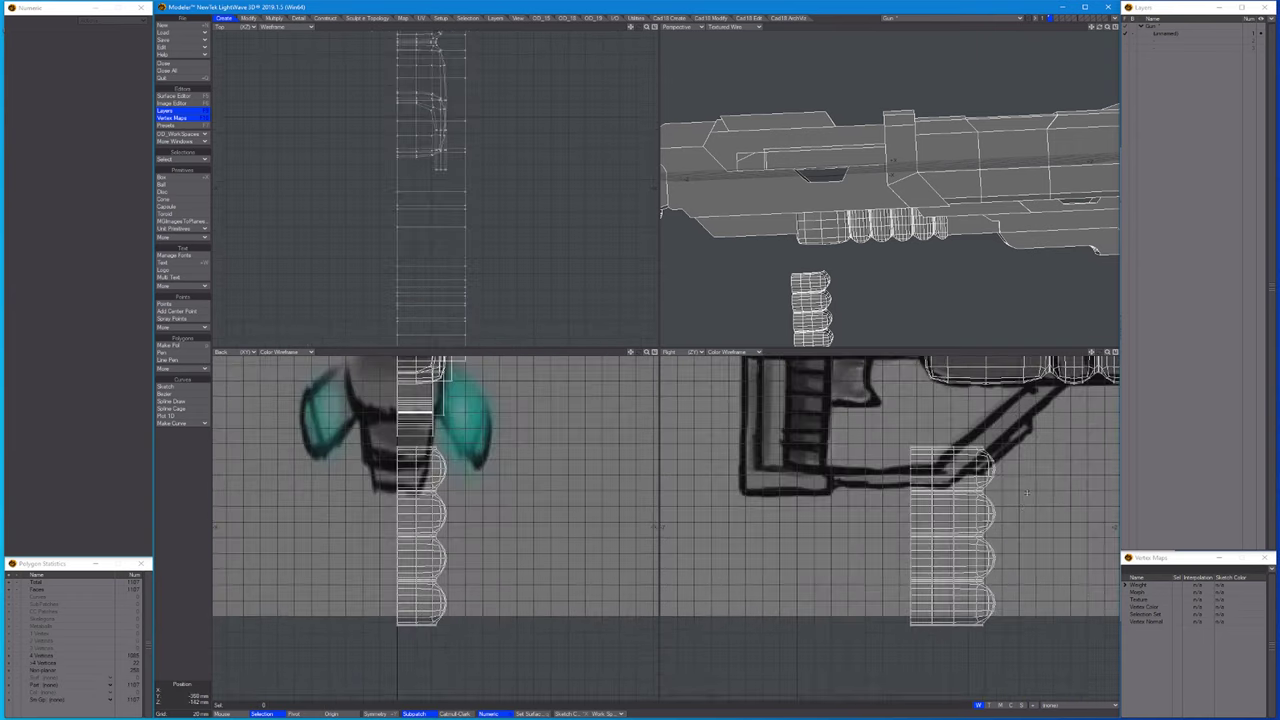
Move the vertical ridge copy onto the pistol grip of the side reference and scale it down to fit the drawing.
key("t")
left_click_drag(1035, 572, 891, 446)
scroll(893, 452, "up", 3)
key("space")
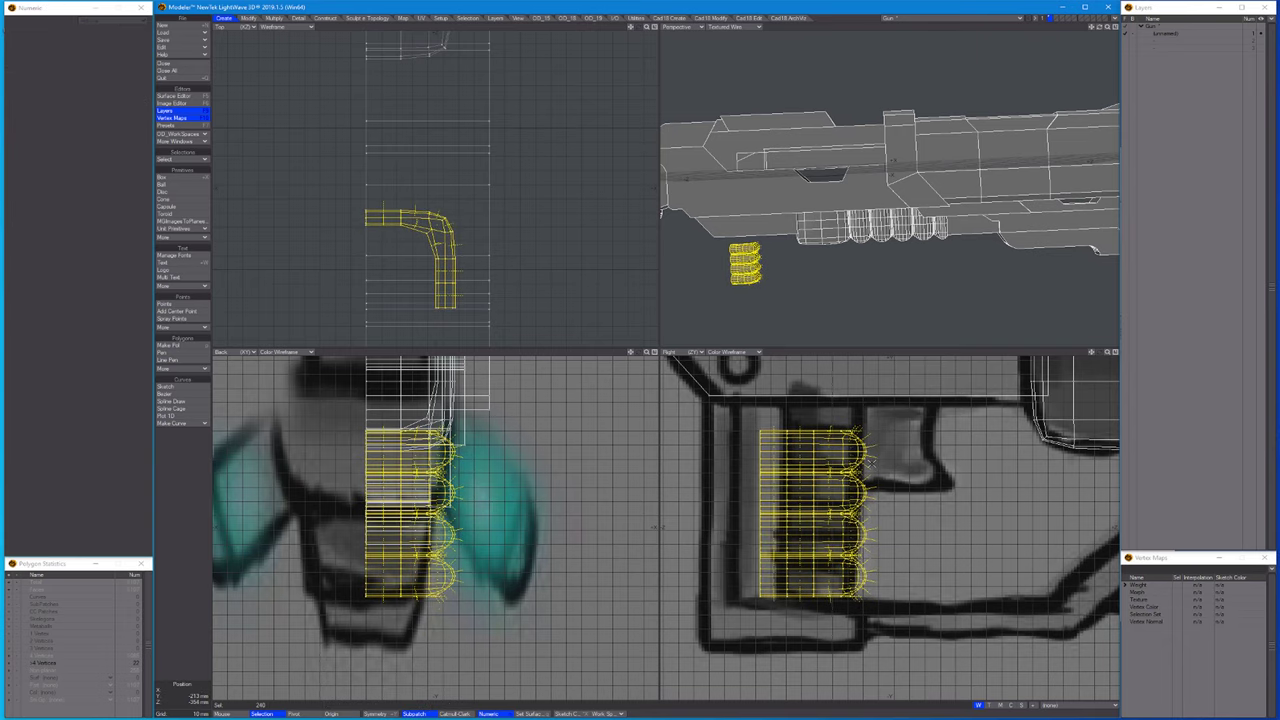
key("slash")
Clone the topmost ridge of the vertical grip one segment upward with Move Snap.
scroll(653, 527, "up", 5)
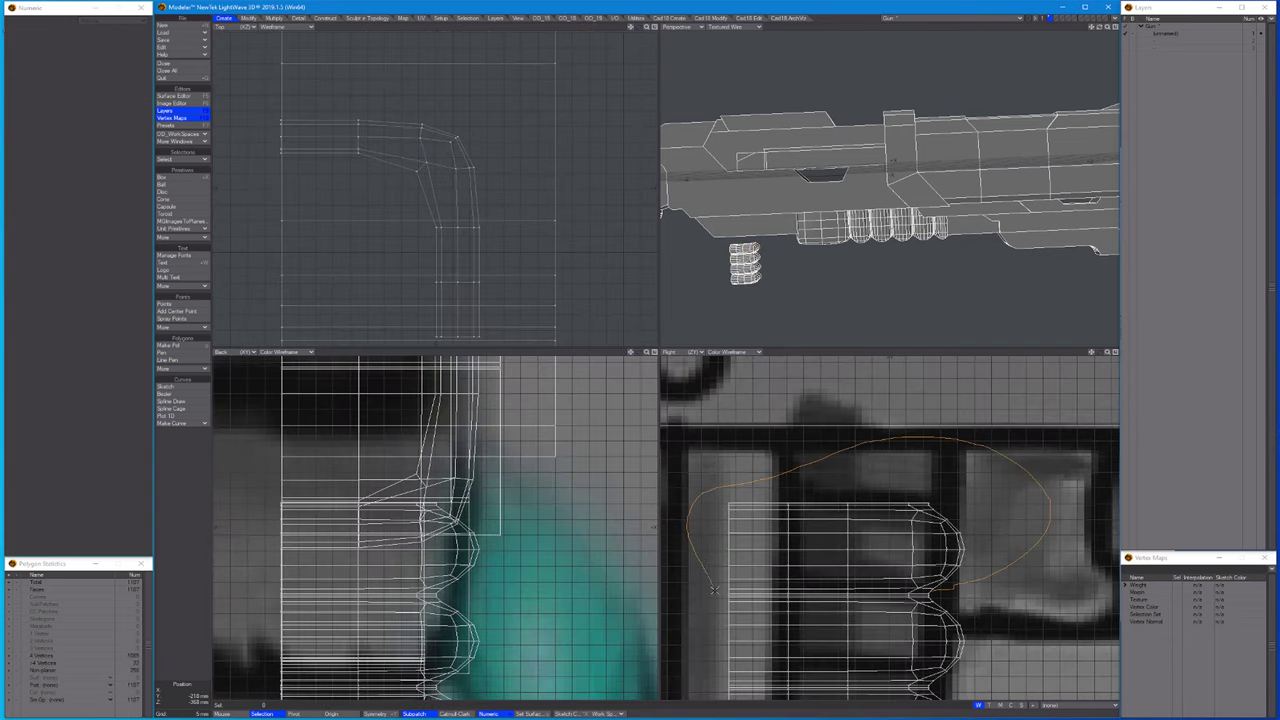
right_click_drag(713, 590, 718, 592)
scroll(996, 590, "up", 5)
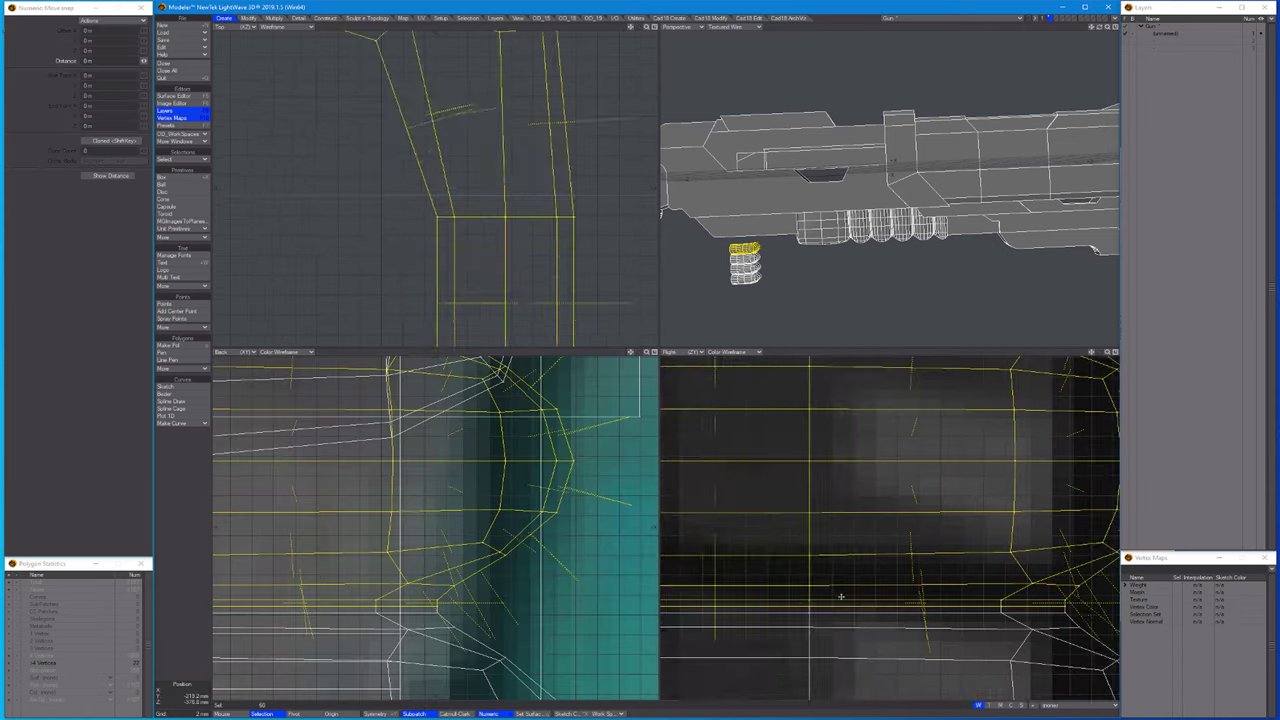
mouse_move(850, 596)
left_mouse_down()
mouse_move(880, 606)
mouse_move(876, 458)
left_mouse_up()
scroll(876, 458, "down", 5)
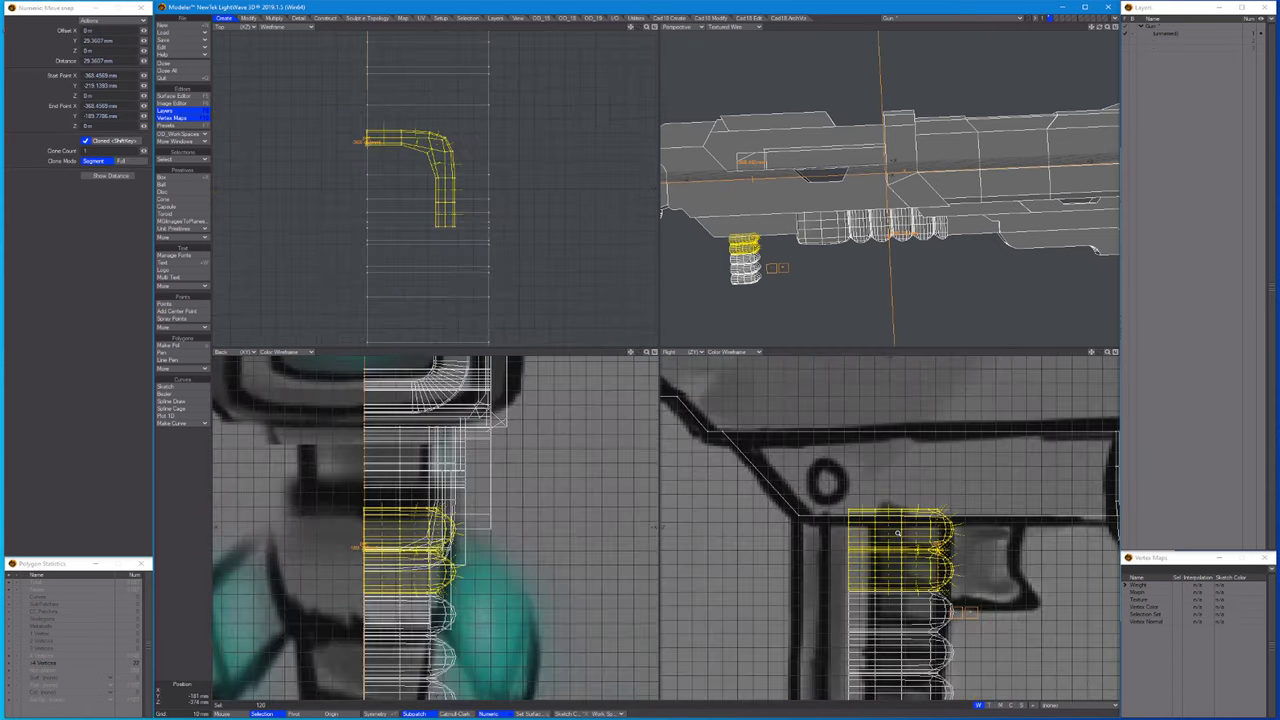
key("space")
Select all ridges of the vertical grip and merge their overlapping points.
left_click_drag(985, 462, 988, 555)
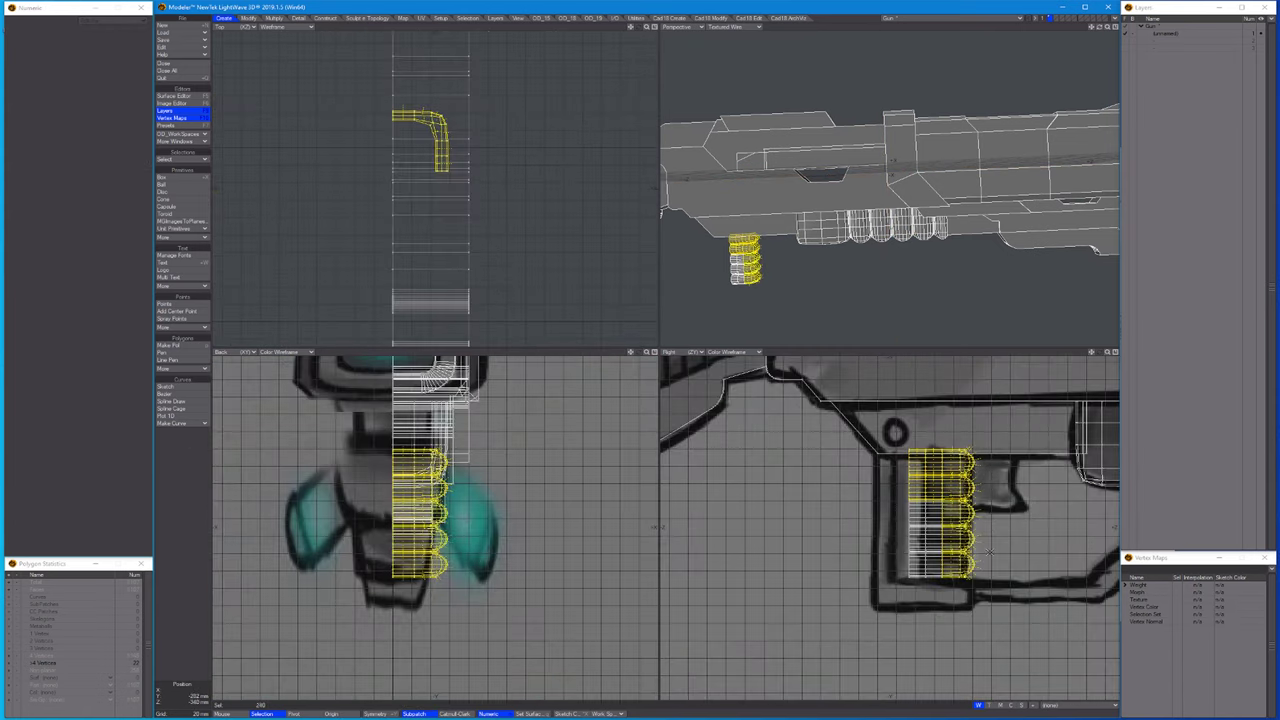
key("m")
key("Return")
Scale the ridge stack vertically with Scale Snap so its upper end meets the underside of the gun body.
scroll(983, 458, "up", 2)
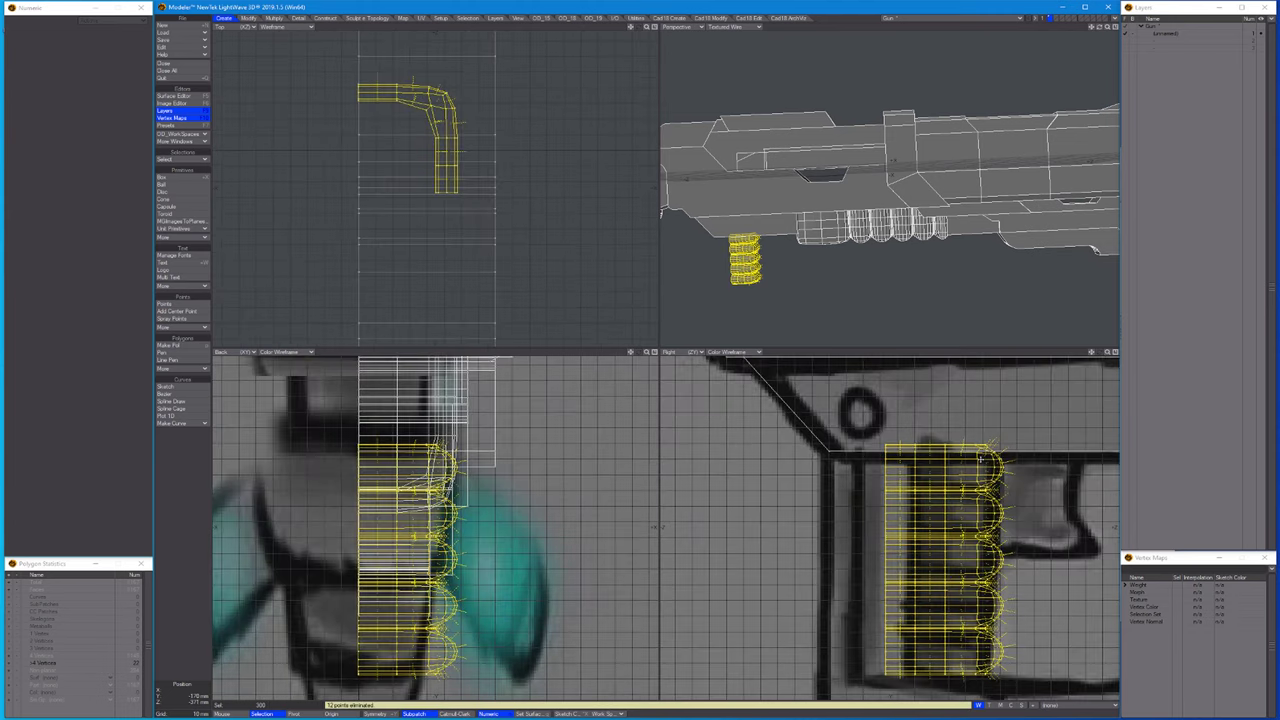
key("shift+h")
scroll(884, 441, "up", 2)
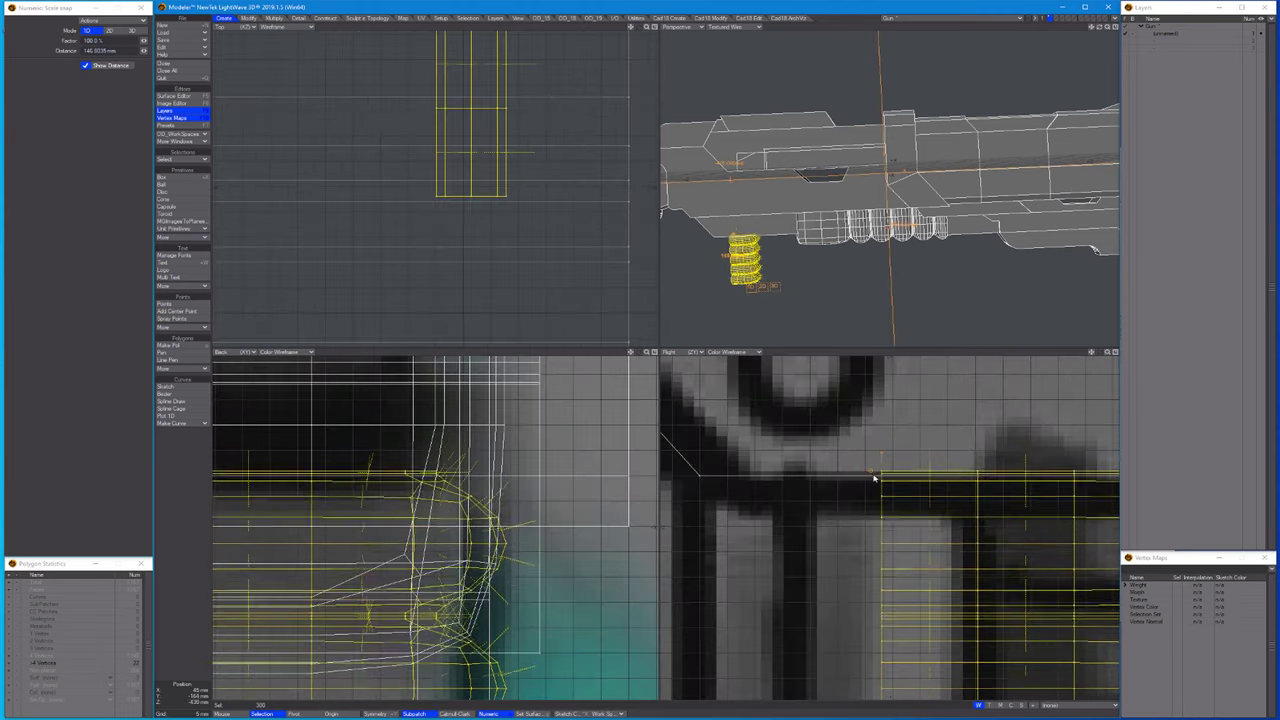
scroll(884, 441, "down", 5)
key("space")
key("slash")
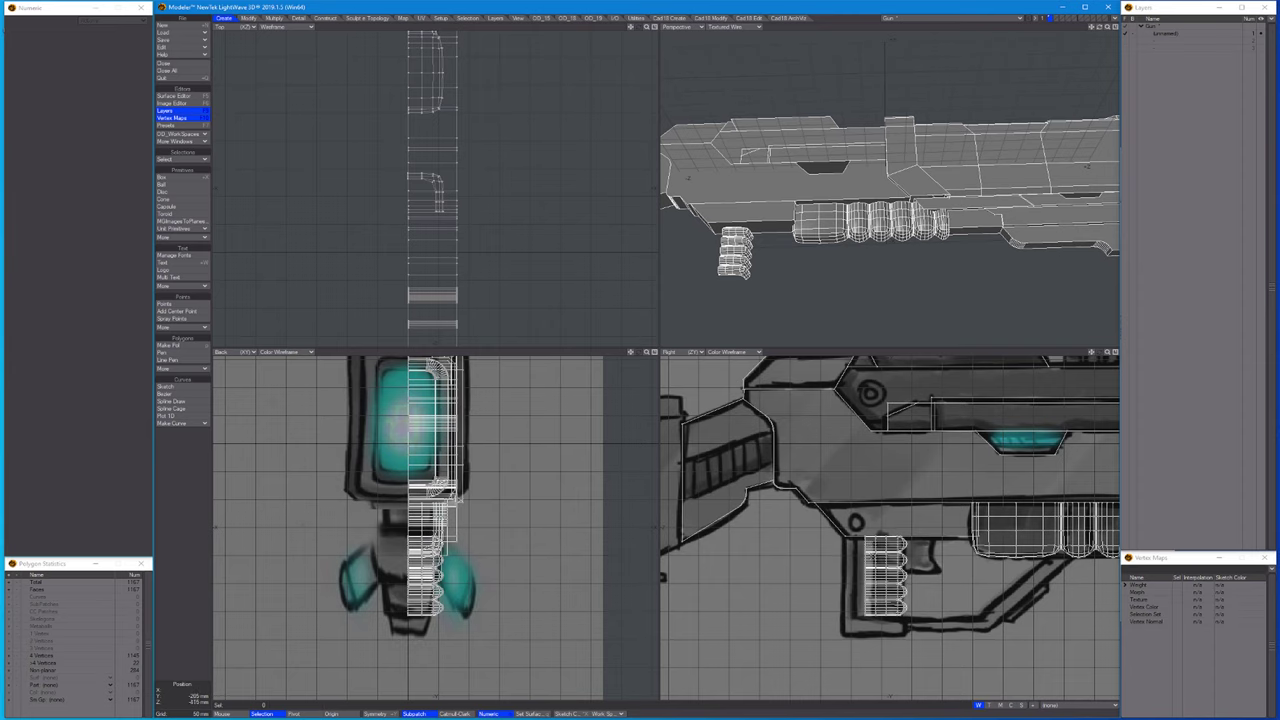
Delete the rear column of polygons from the vertical ridges.
key("ctrl+g")
mouse_move(858, 530)
right_mouse_down()
mouse_move(856, 600)
mouse_move(872, 622)
right_mouse_up()
key("shift+a")
key("ctrl+h")
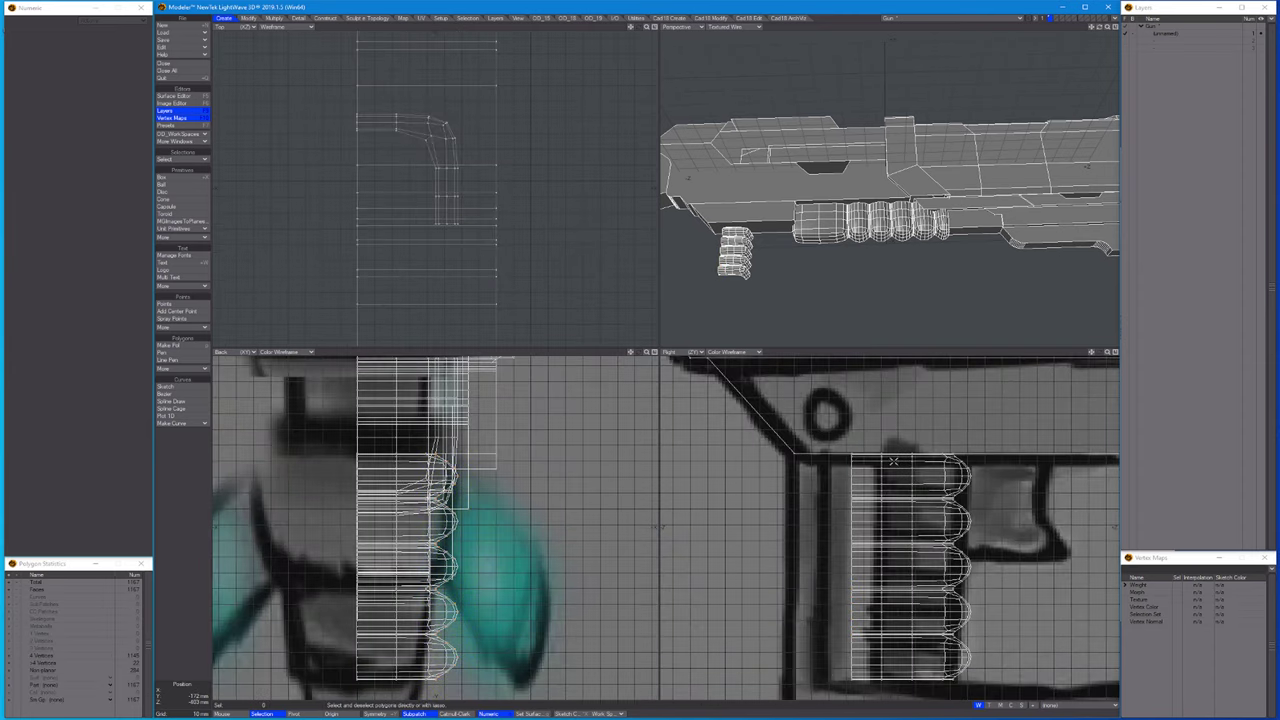
right_click_drag(867, 706, 866, 700)
key("shift+a")
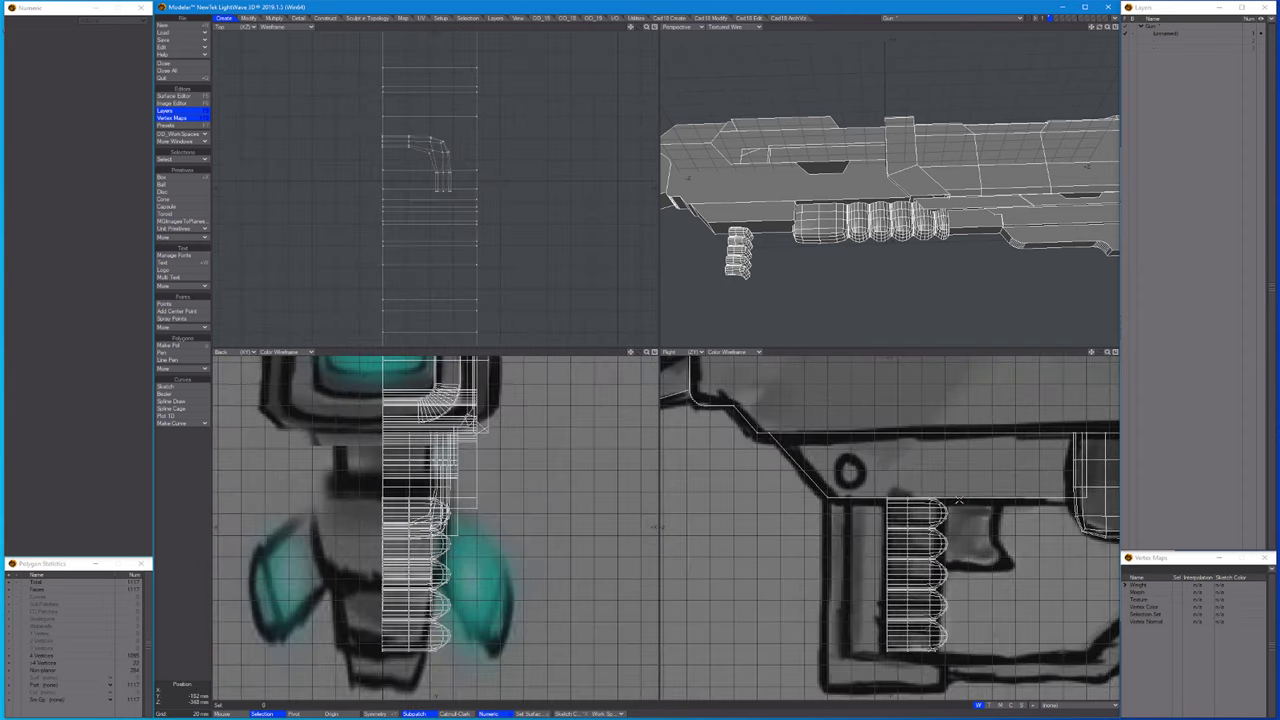
Move the rear points of the vertical ridges forward to shorten the ridges front to back.
key("t")
left_click_drag(903, 626, 895, 627)
key("space")
key("ctrl+g")
key("a")
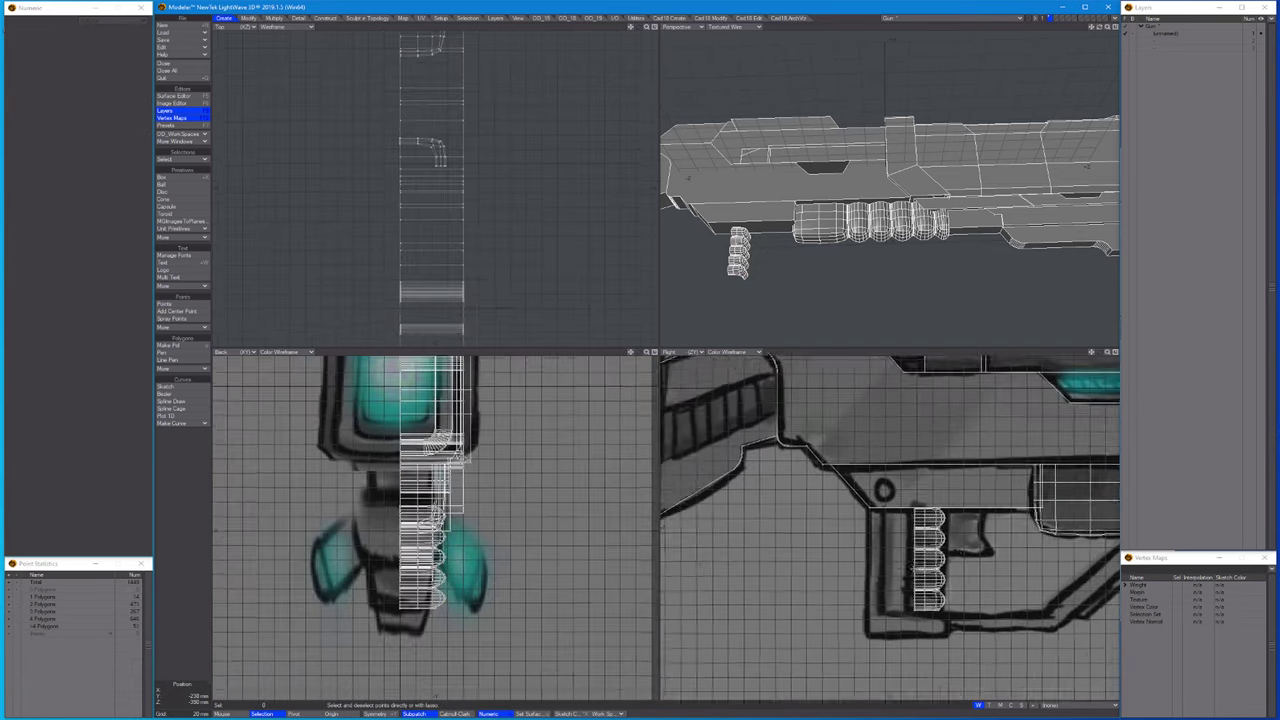
Draw a square L-shaped pipe 29 mm wide along the back and base of the pistol grip with the Pipe tool.
left_click(672, 19)
left_click(183, 289)
left_click(817, 541)
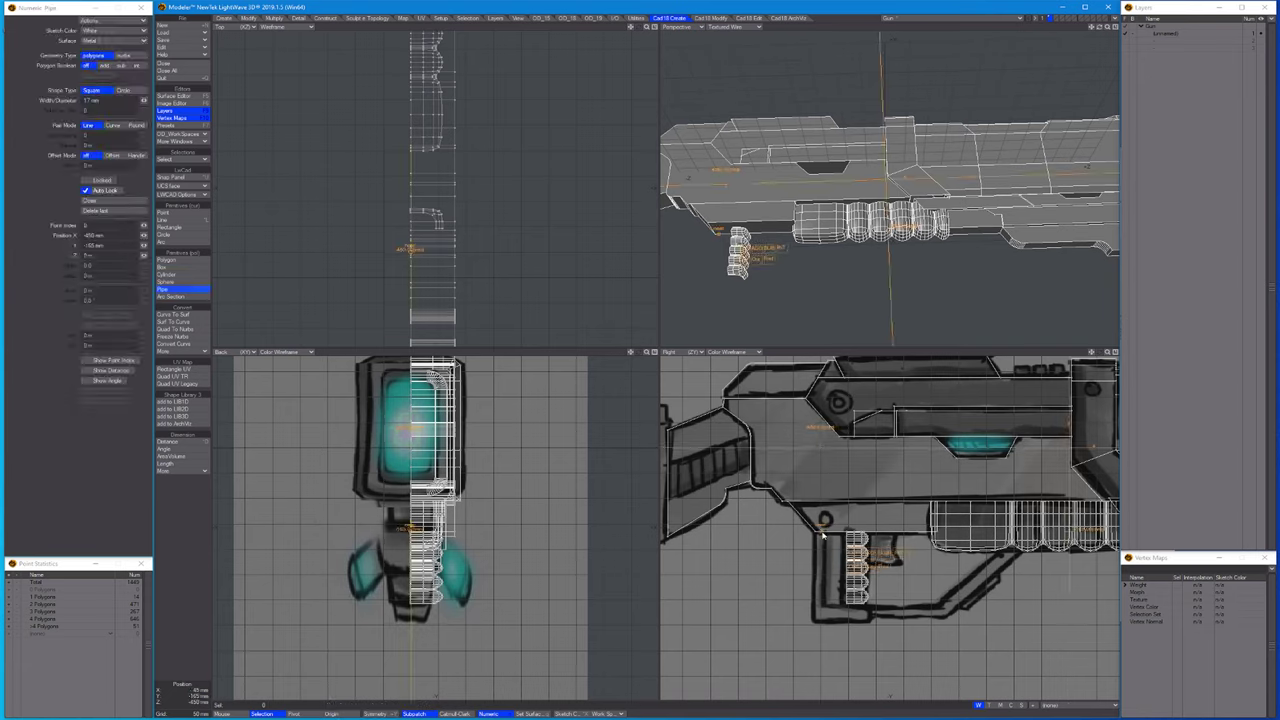
left_click(817, 614)
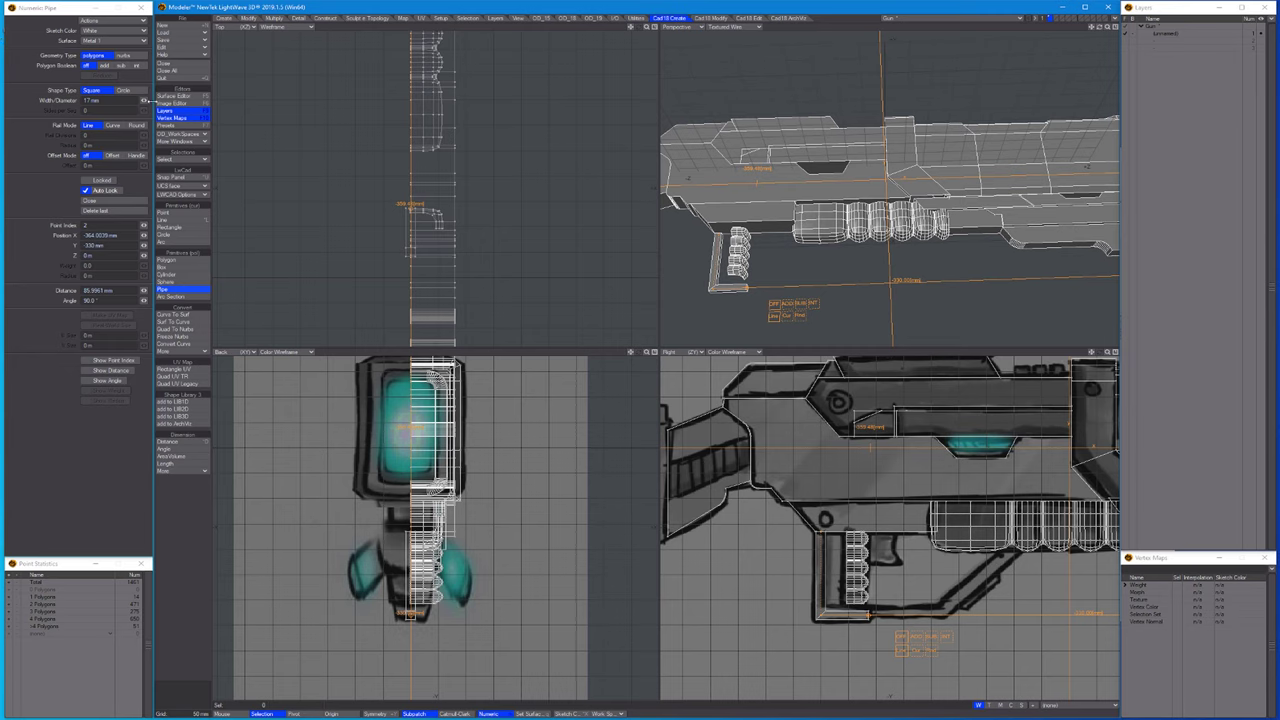
left_click_drag(143, 100, 147, 100)
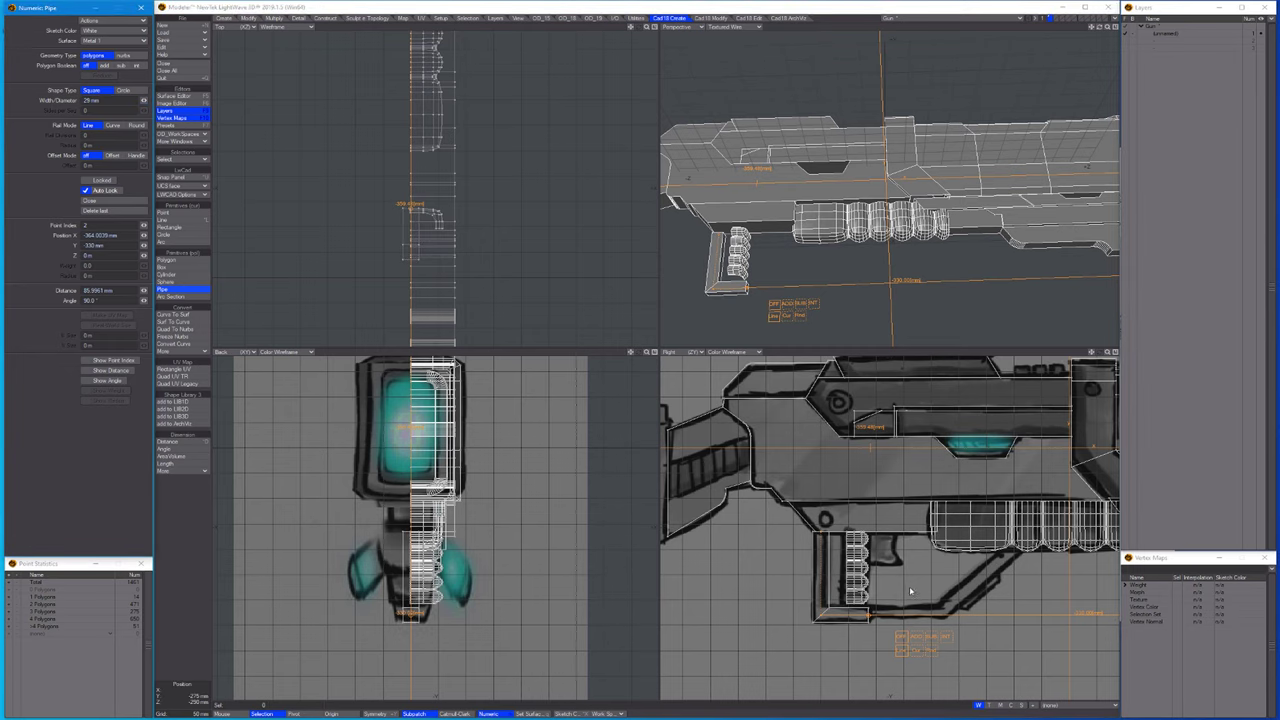
Draw a second square pipe 24 mm wide along the trigger guard, from the grip's base up to the foregrip.
left_click(910, 591)
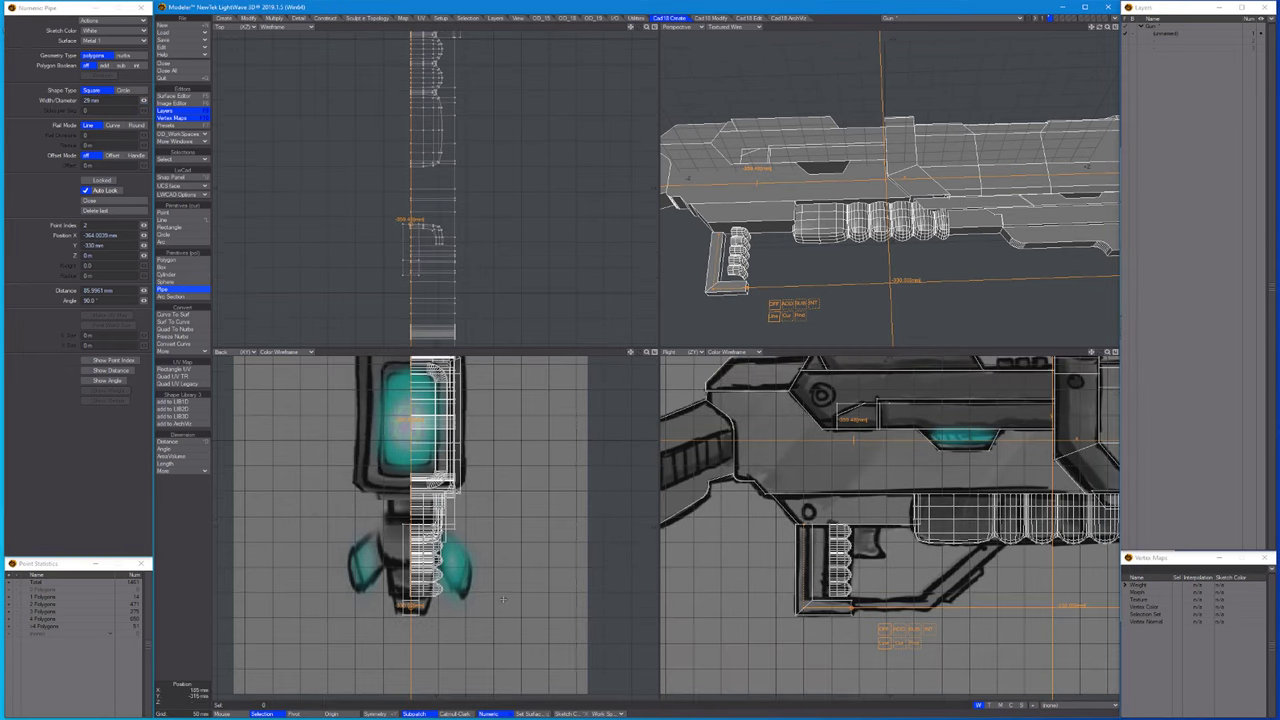
left_click(927, 603)
left_click_drag(143, 103, 144, 101)
scroll(875, 606, "up", 3)
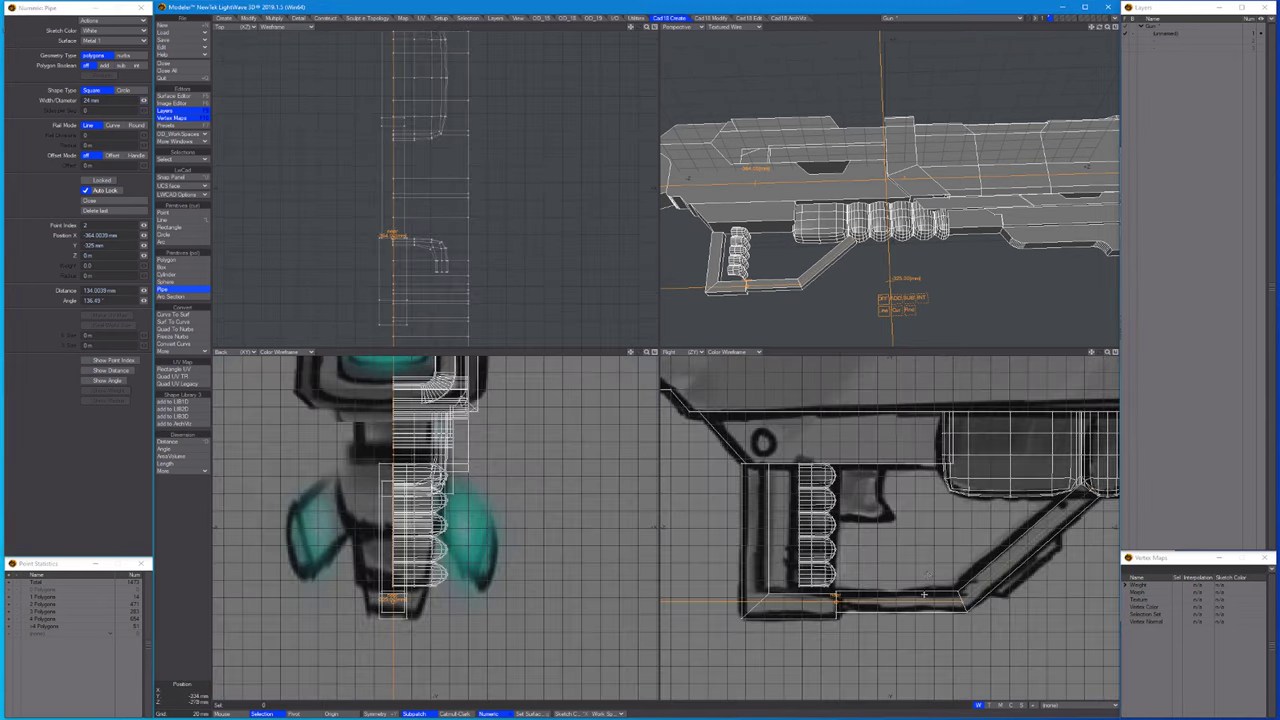
key("space")
Copy the upper end face of the L-shaped pipe and move the copy 32 mm forward, between the pipe and the ridges.
left_click(845, 515)
left_click(822, 495)
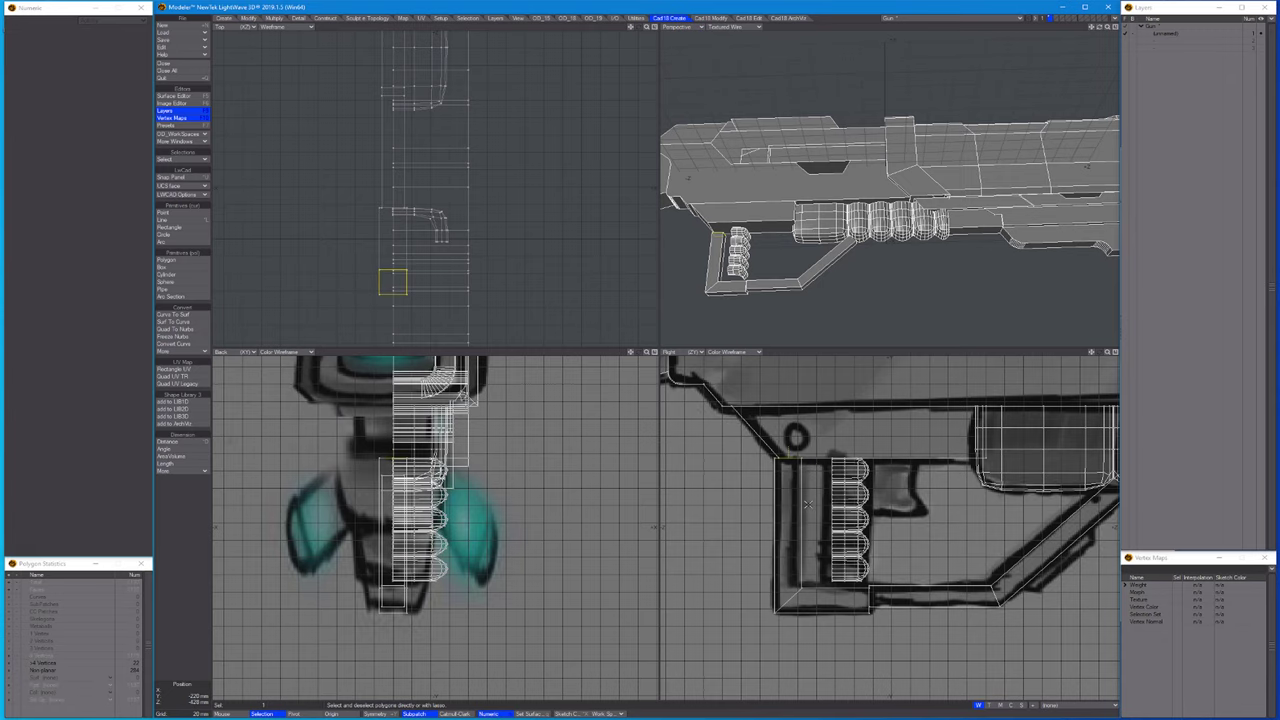
left_click(813, 466)
key("t")
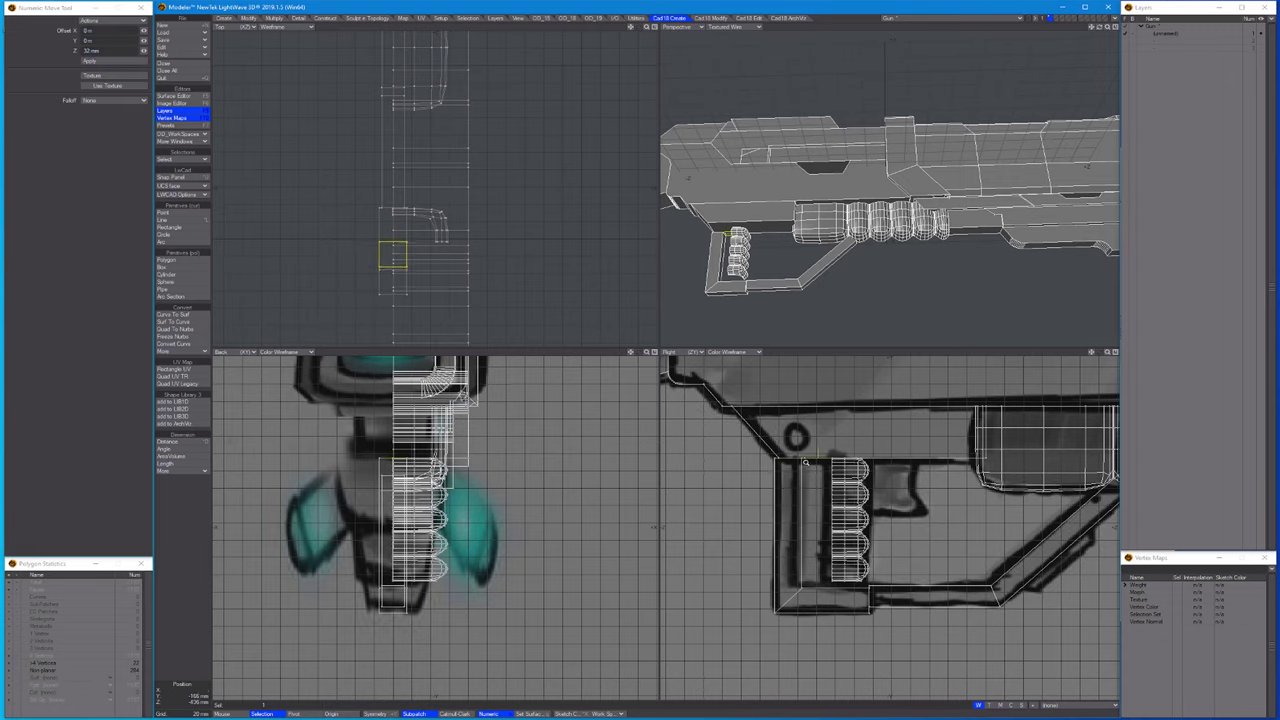
scroll(803, 457, "up", 2)
key("space")
scroll(803, 457, "down", 2)
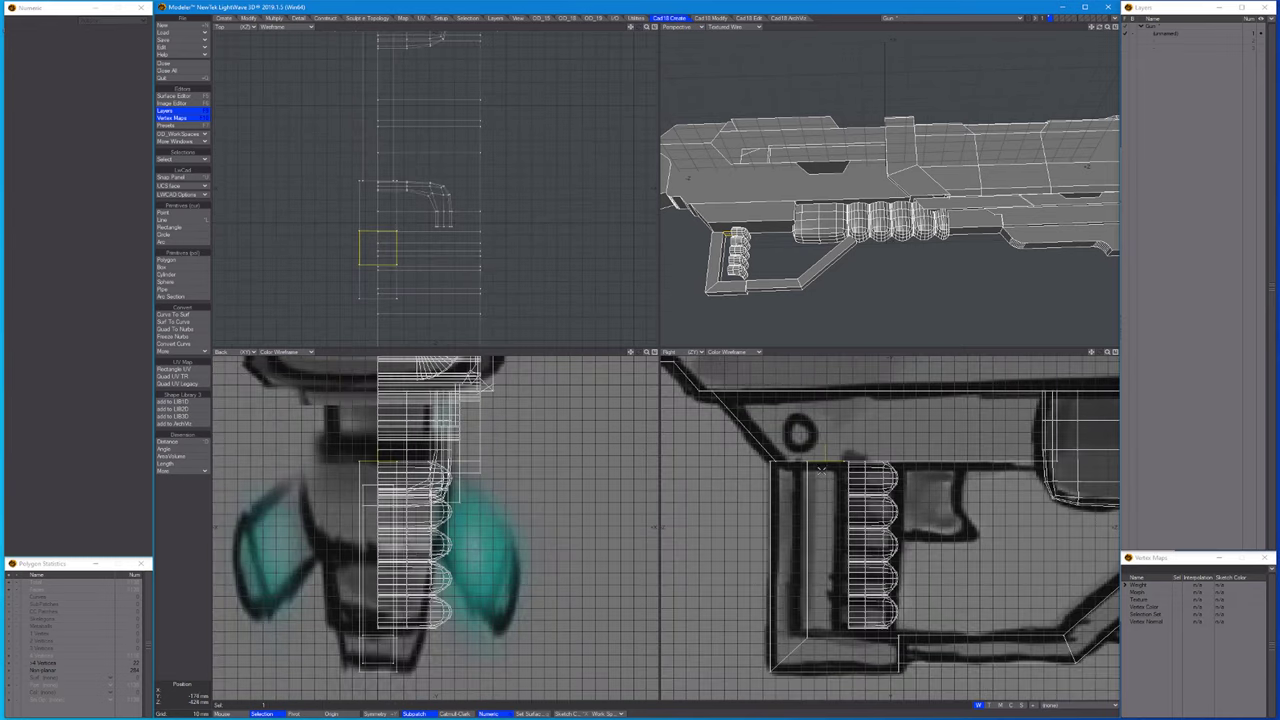
Extrude the copied face downward into a block and snap its lower points onto the grip's base.
key("space")
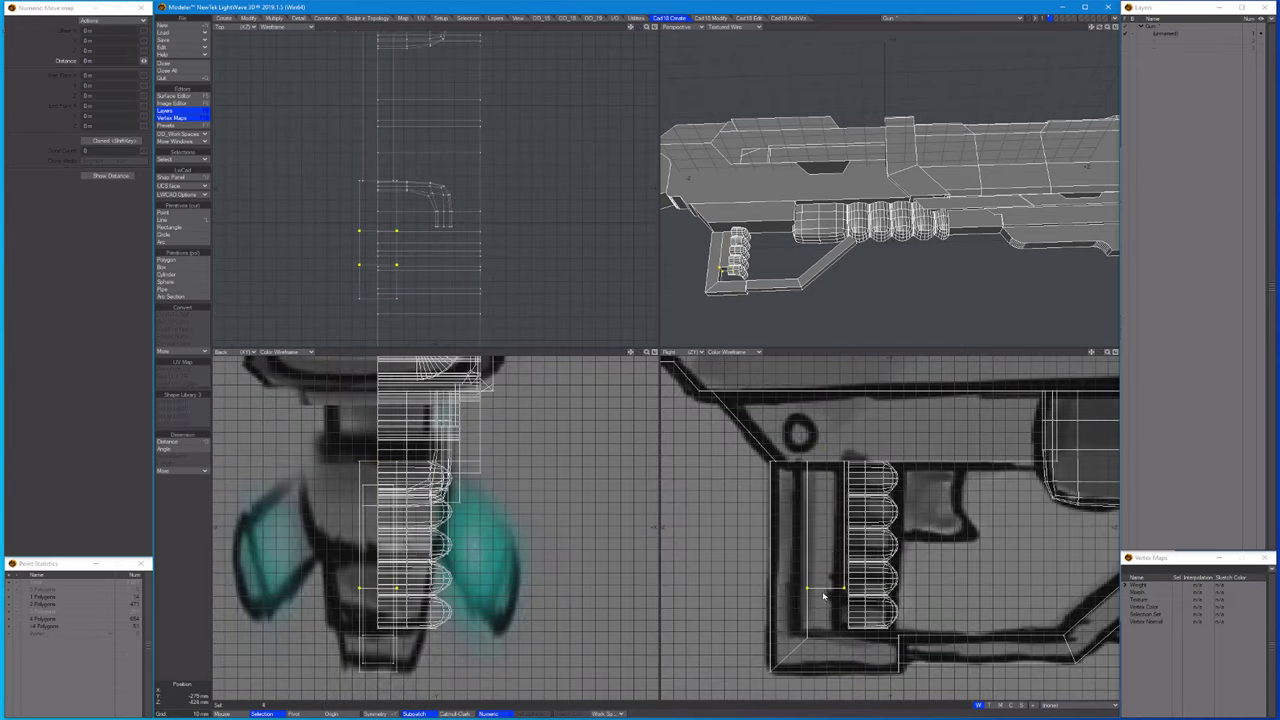
mouse_move(826, 586)
right_mouse_down()
mouse_move(804, 640)
mouse_move(826, 680)
right_mouse_up()
key("ctrl+h")
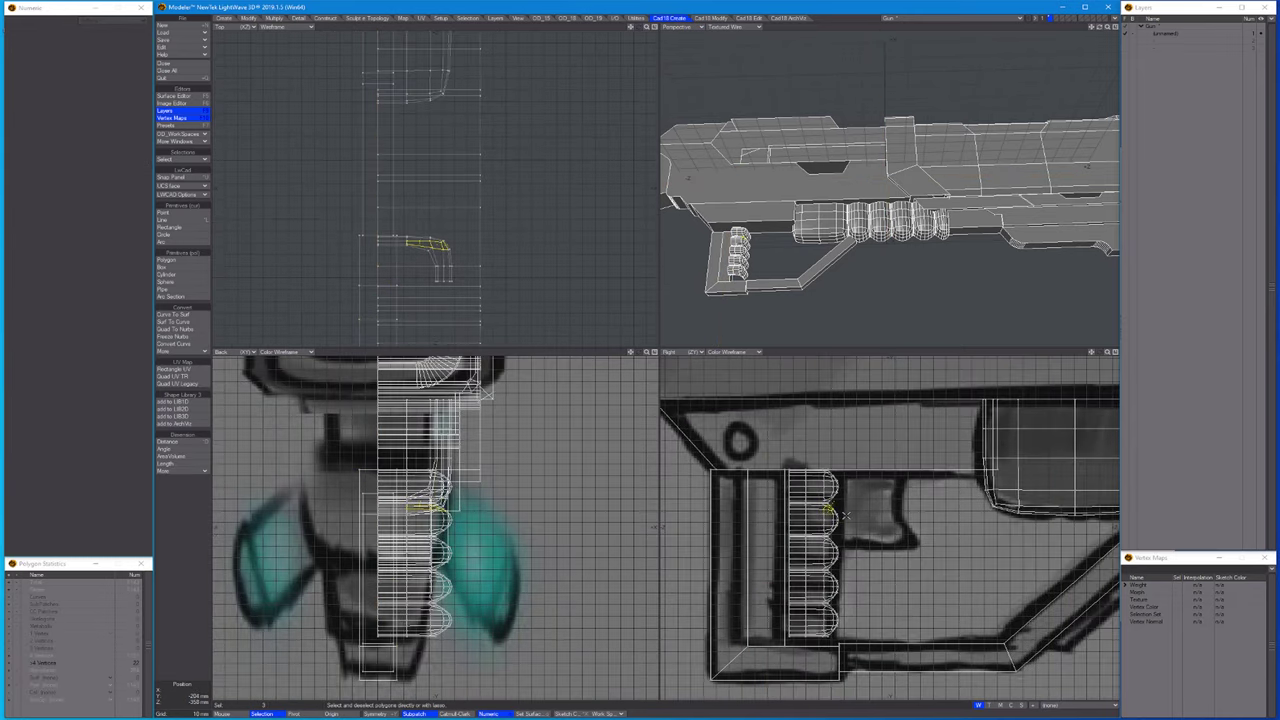
Select the whole ridge stack and move it back against the new block with Move Snap.
key("bracketright")
key("shift+a")
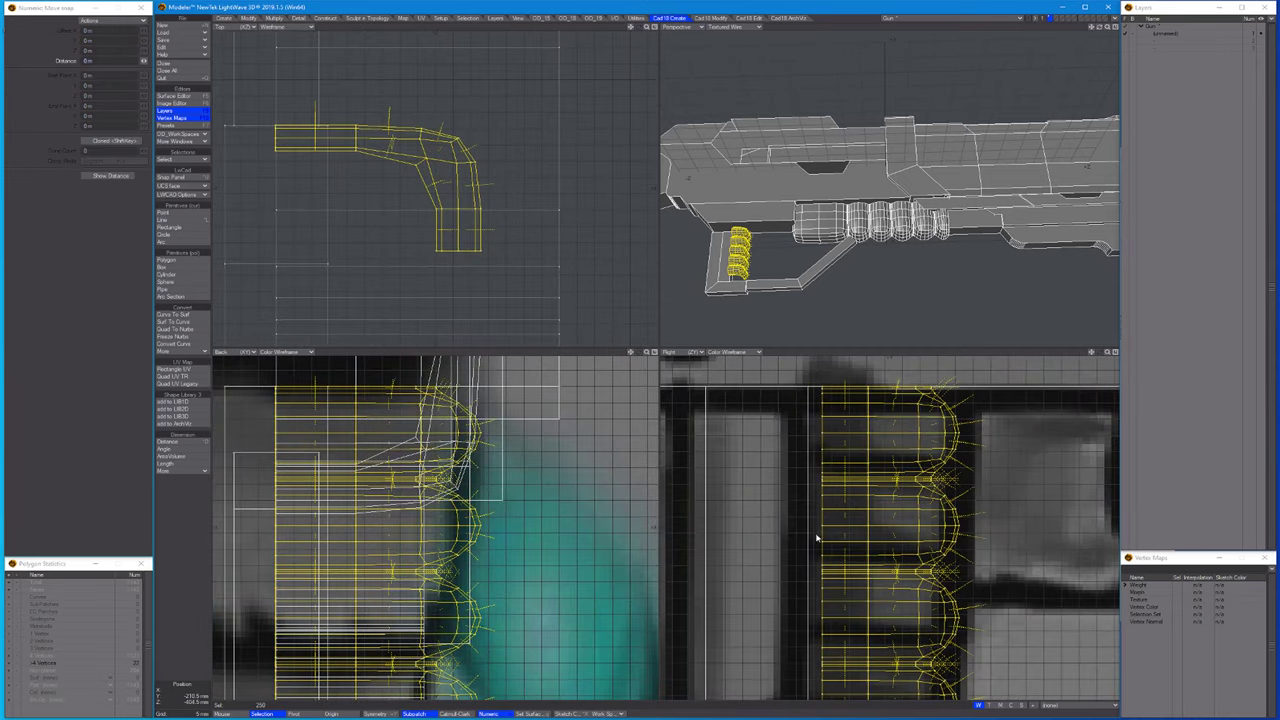
key("space")
key("a")
key("slash")
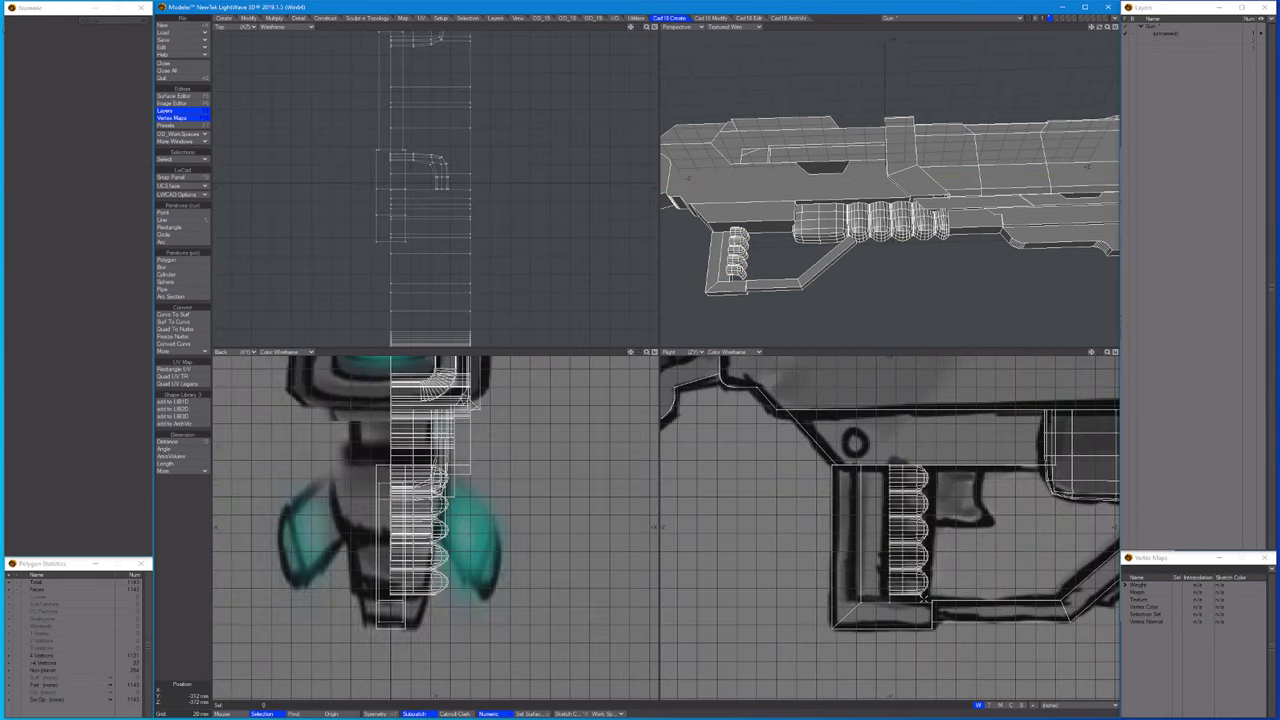
Raise the upper points of the grip's base to the lower end of the ridges with Move Snap.
key("ctrl+g")
left_click_drag(850, 600, 939, 606)
key("shift+a")
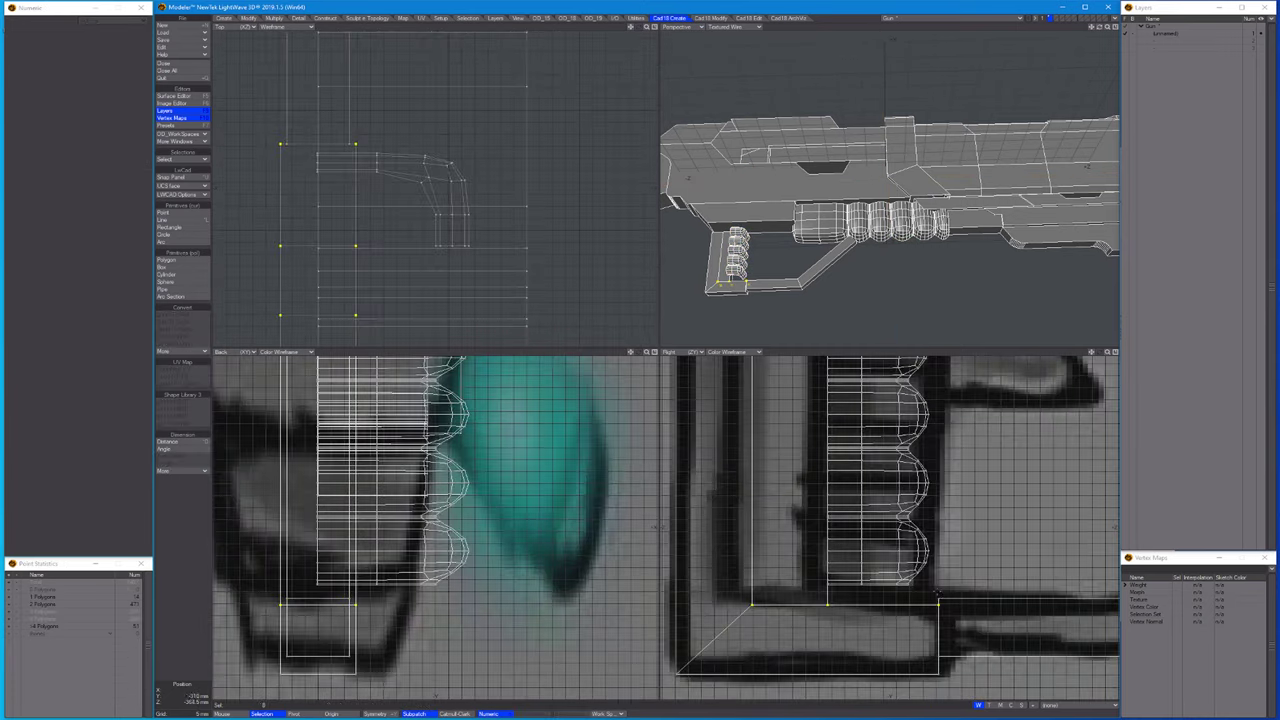
key("t")
scroll(850, 603, "up", 3)
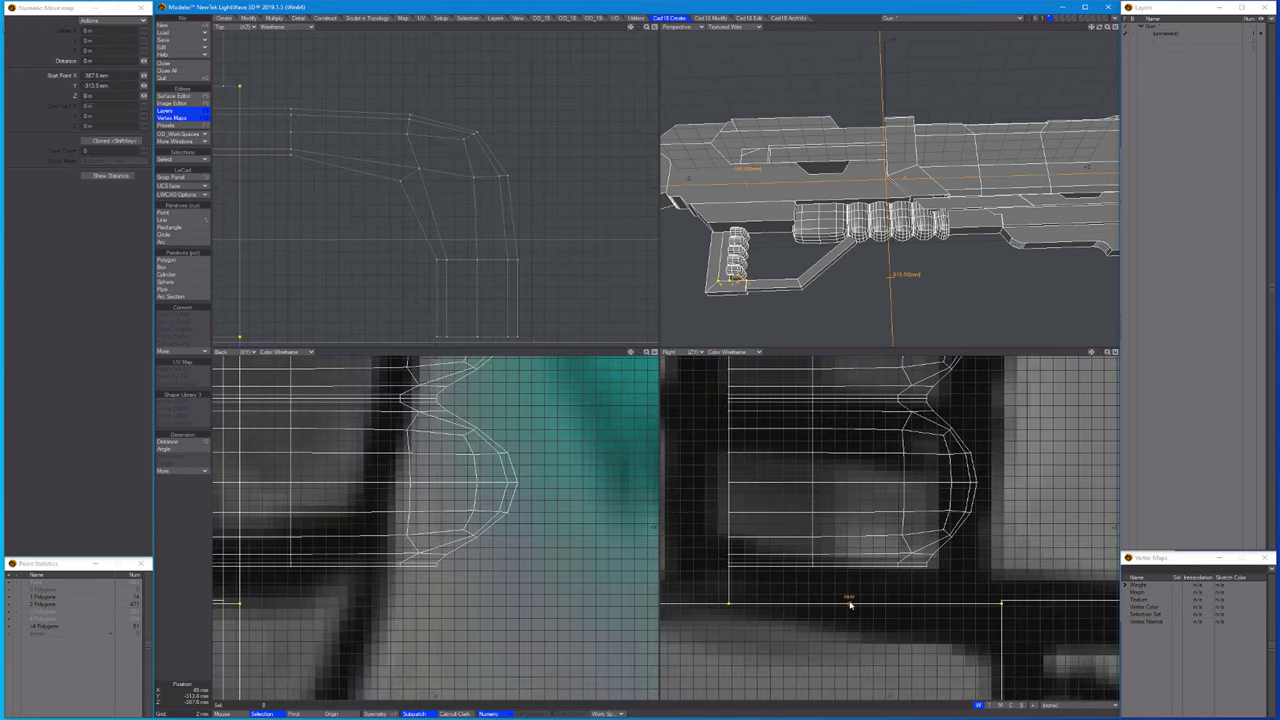
key("/")
Move the front-edge points of the grip's vertical back bar 4 mm forward.
scroll(850, 603, "down", 4)
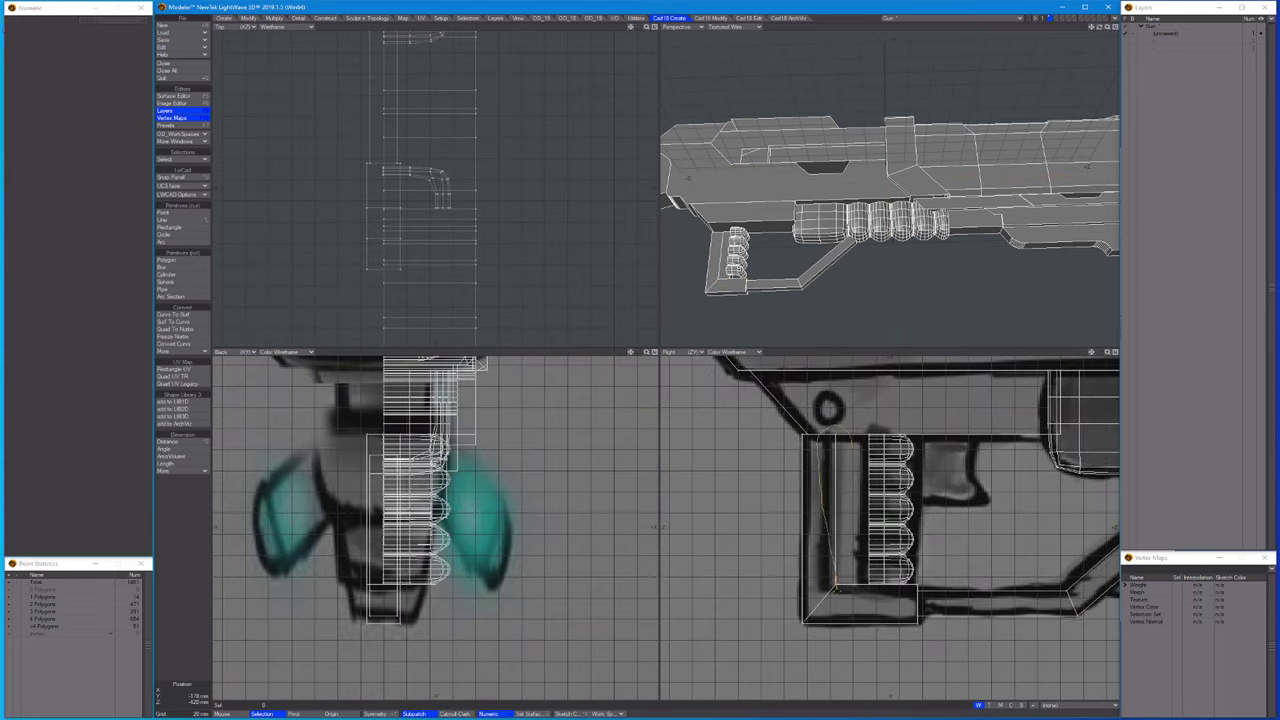
key("t")
scroll(845, 503, "up", 2)
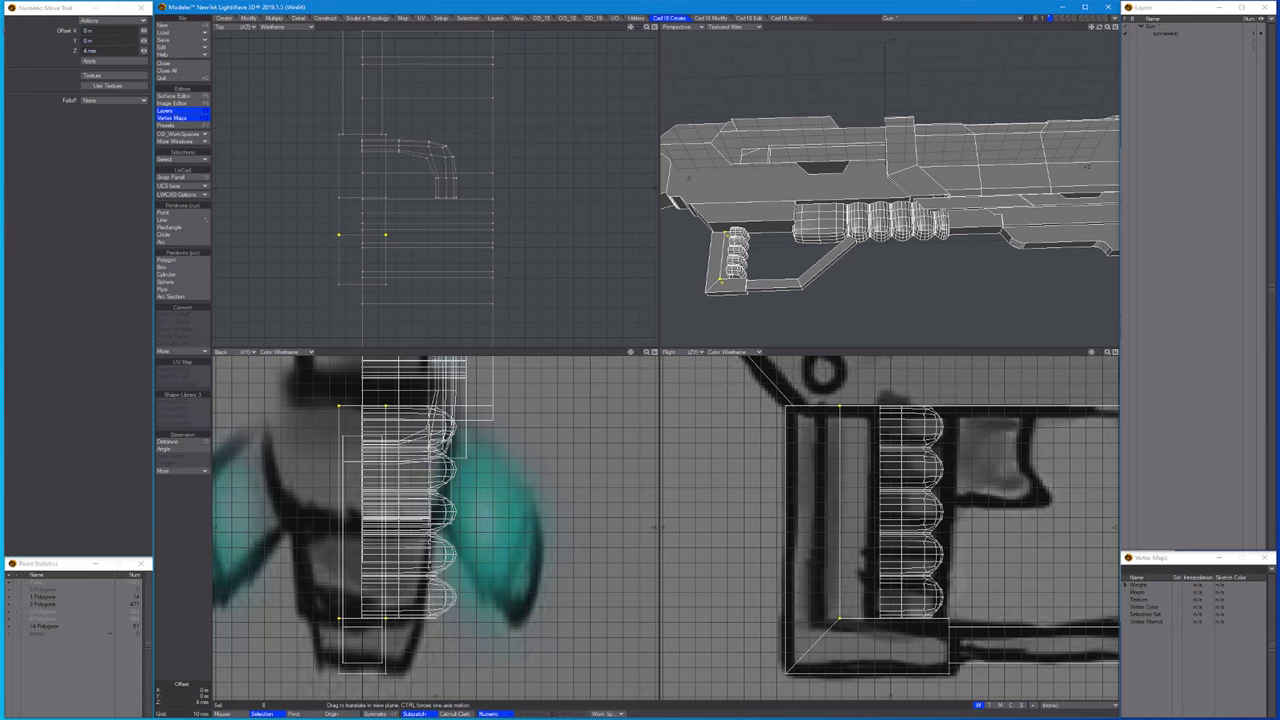
Select the outer side faces of the L-shaped grip frame and move them outward to widen the frame.
key("ctrl+j")
left_click_drag(850, 200, 831, 57, "alt")
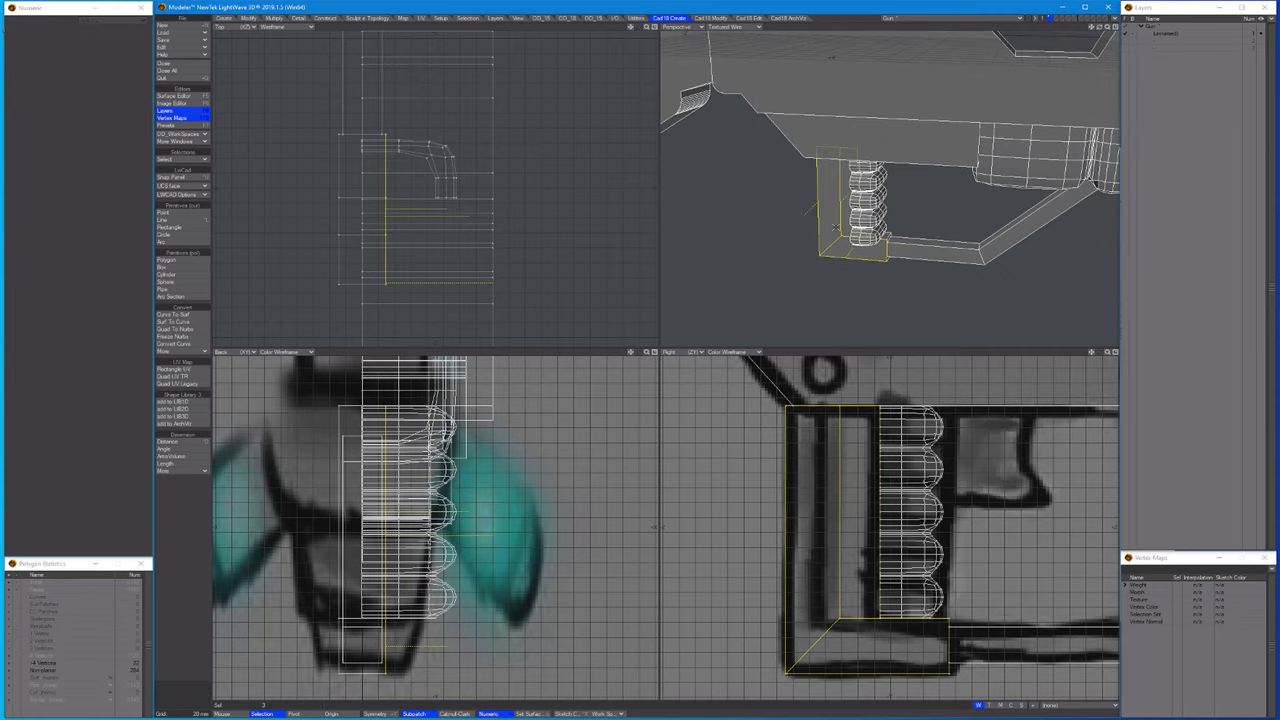
key("t")
scroll(447, 228, "down", 2)
scroll(447, 228, "up", 2)
left_click_drag(447, 228, 531, 228)
key("space")
key("slash")
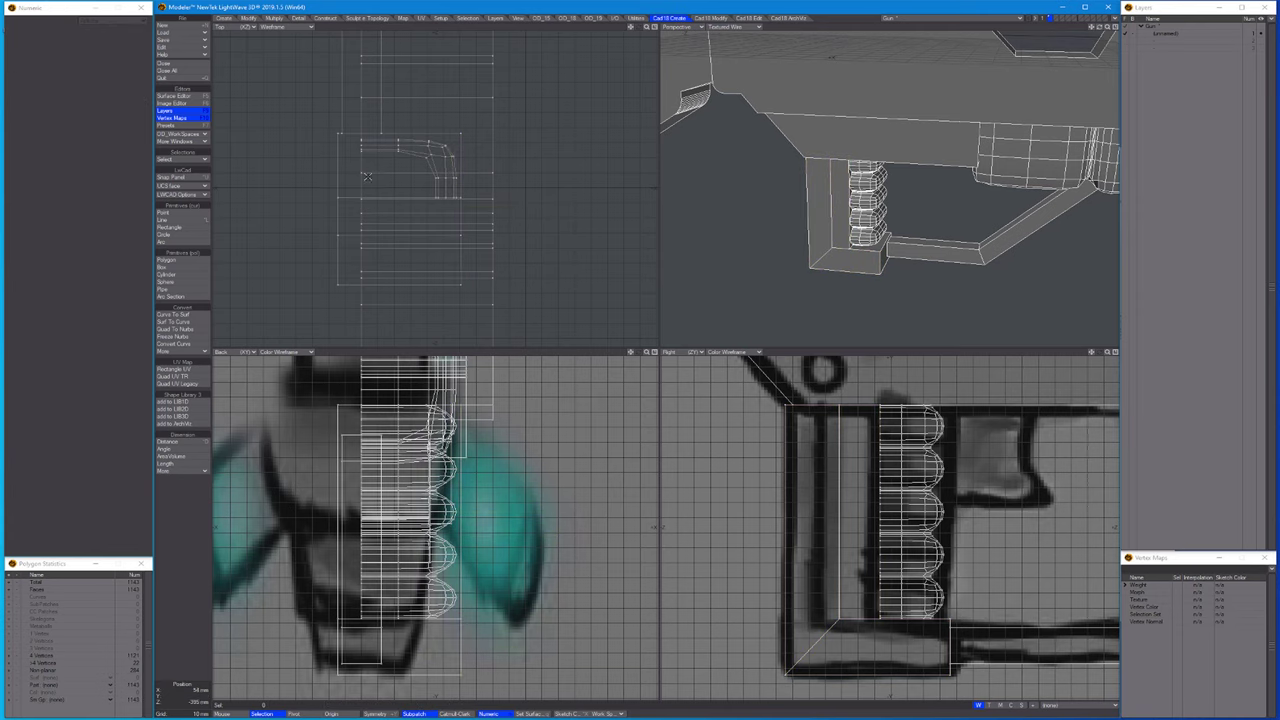
Delete the inner side faces of the grip frame and the trigger guard.
key("a")
left_click_drag(800, 230, 852, 243, "alt")
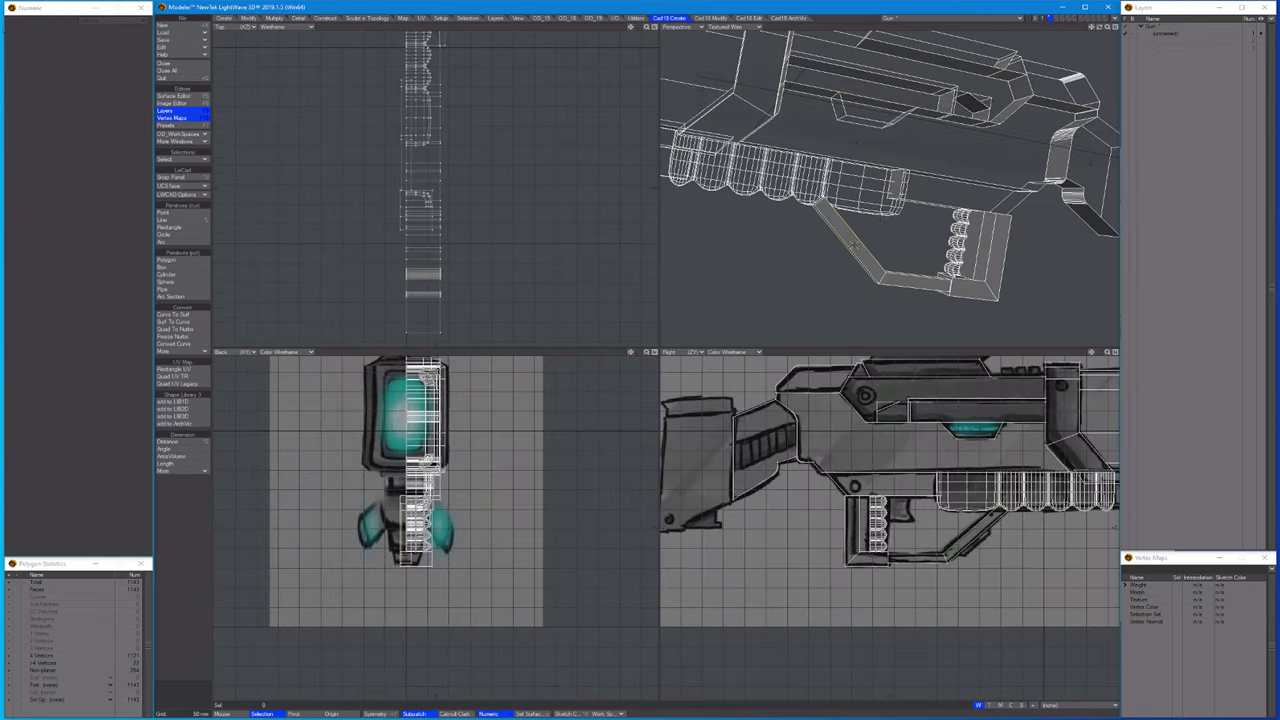
key("slash")
left_click_drag(986, 288, 1004, 270, "alt")
Align the open inner-edge points of the grip frame and trigger guard on the gun's centre plane.
key("ctrl+g")
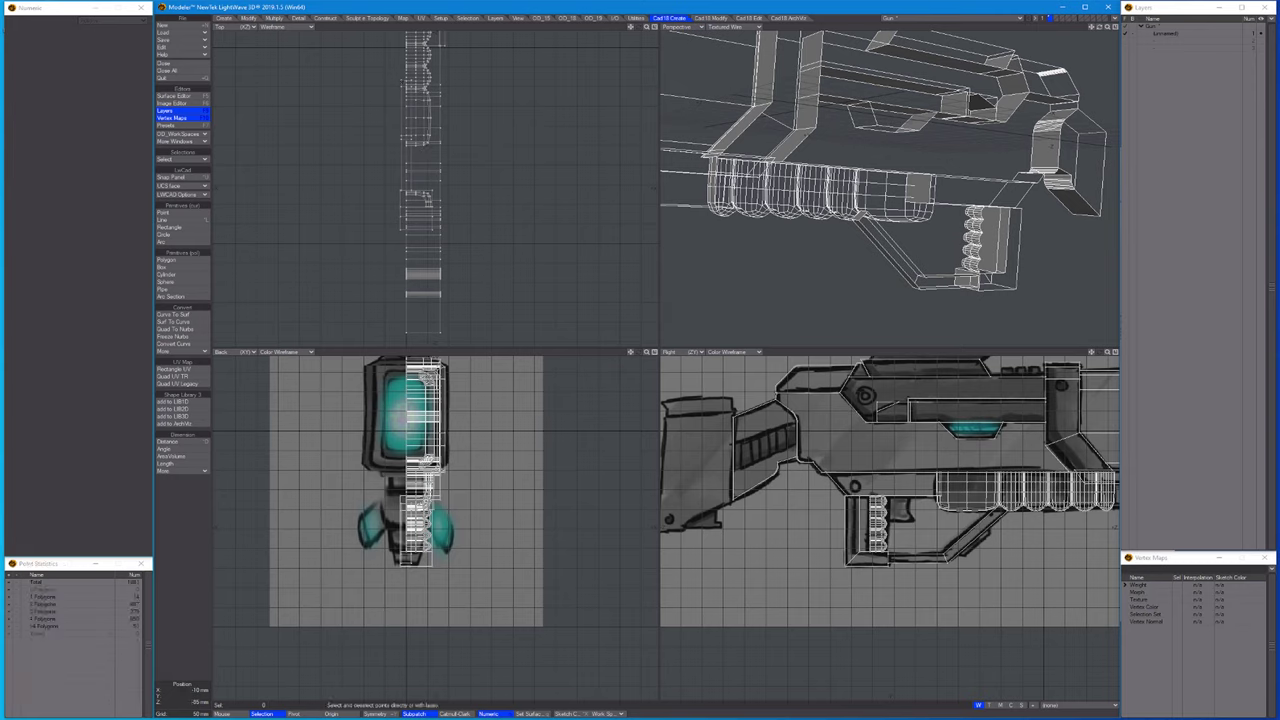
key("ctrl+h")
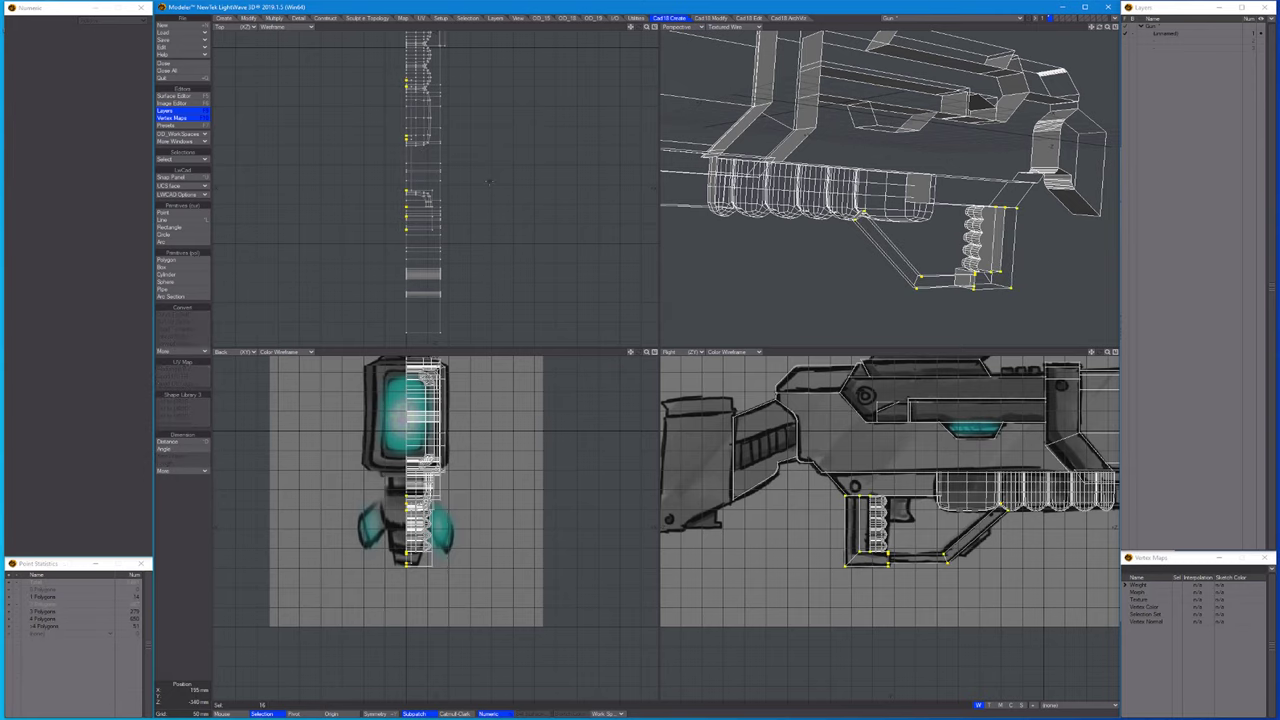
left_click_drag(1008, 250, 848, 262, "alt")
key("ctrl+j")
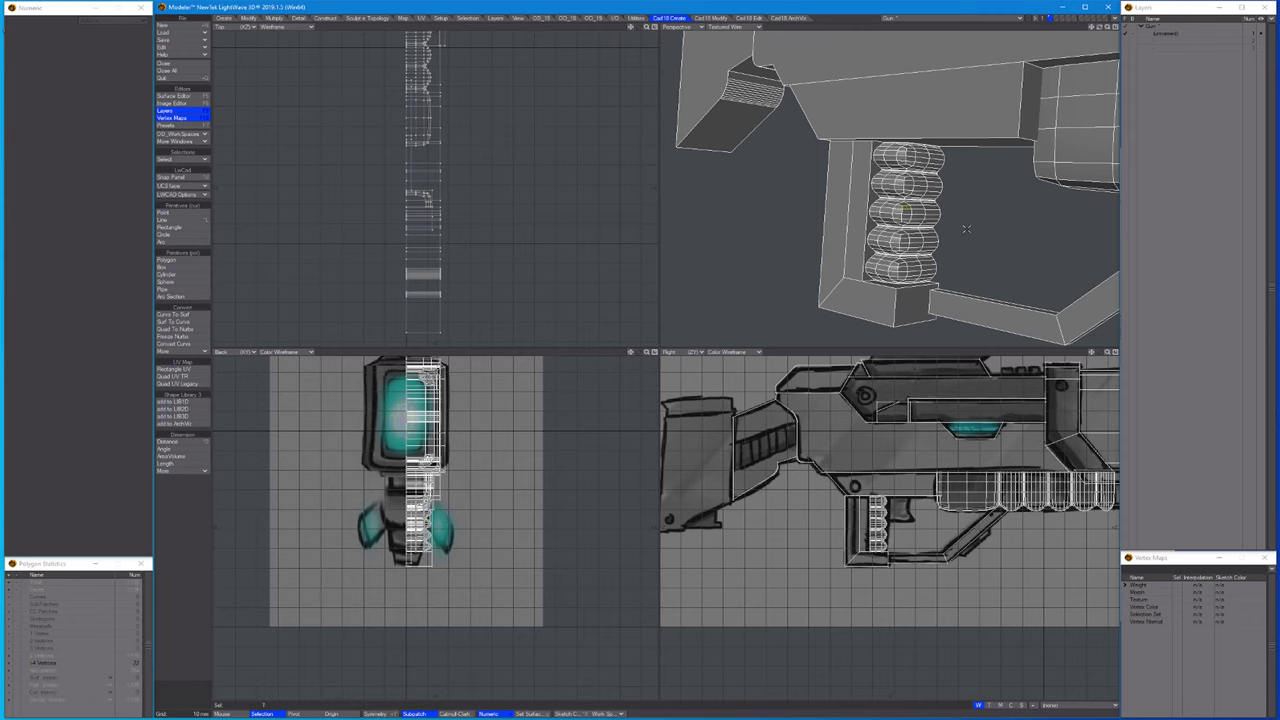
Select the whole vertical ridge stack and stretch it narrower in width toward the centre plane.
key("h")
key("shift+a")
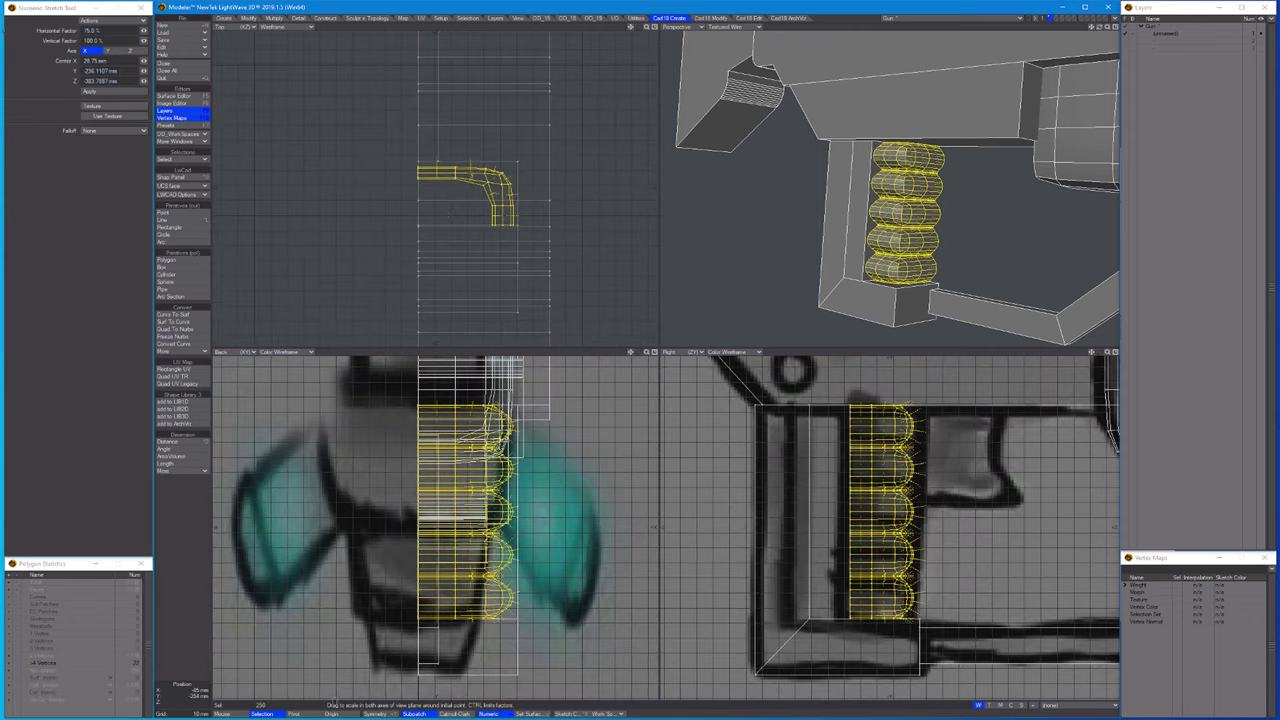
left_click_drag(780, 300, 736, 299)
key("space")
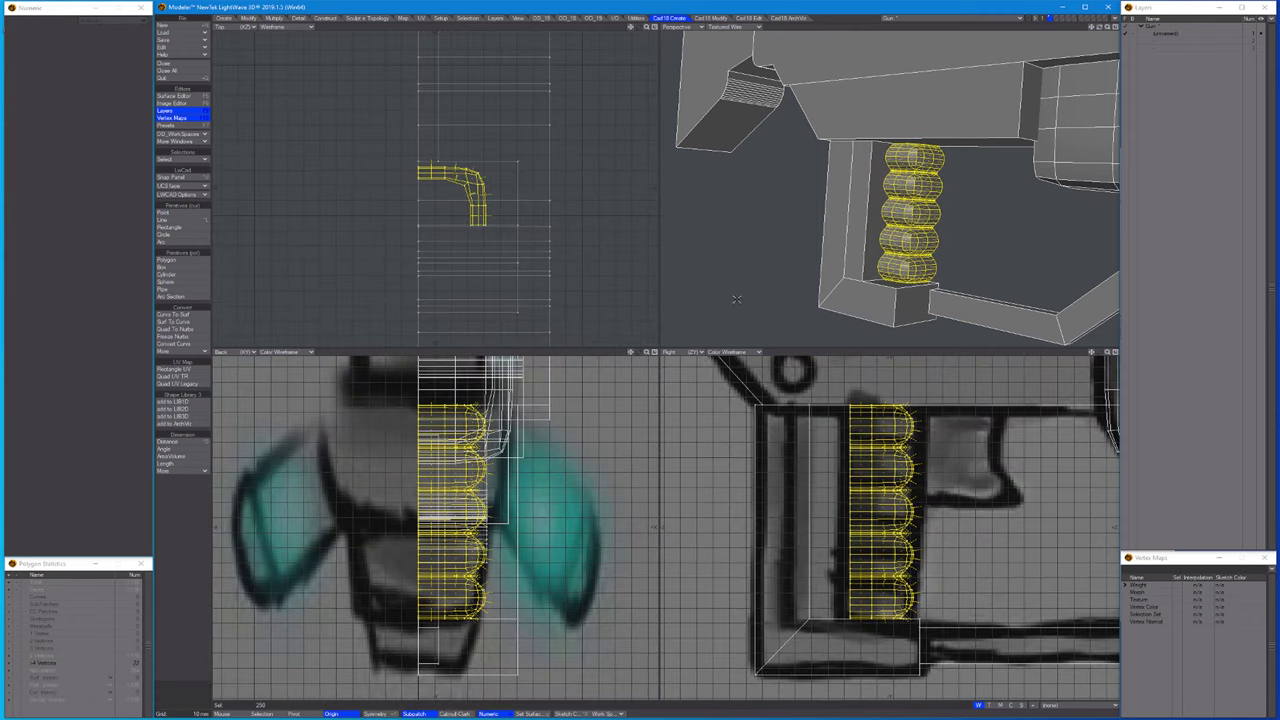
Select the trigger guard's outer side faces and move them about 28.7 mm outward to widen the guard.
left_click_drag(736, 299, 943, 243, "alt")
key("y")
key("space")
left_click(943, 243)
left_click_drag(1020, 250, 915, 278, "alt")
key("y")
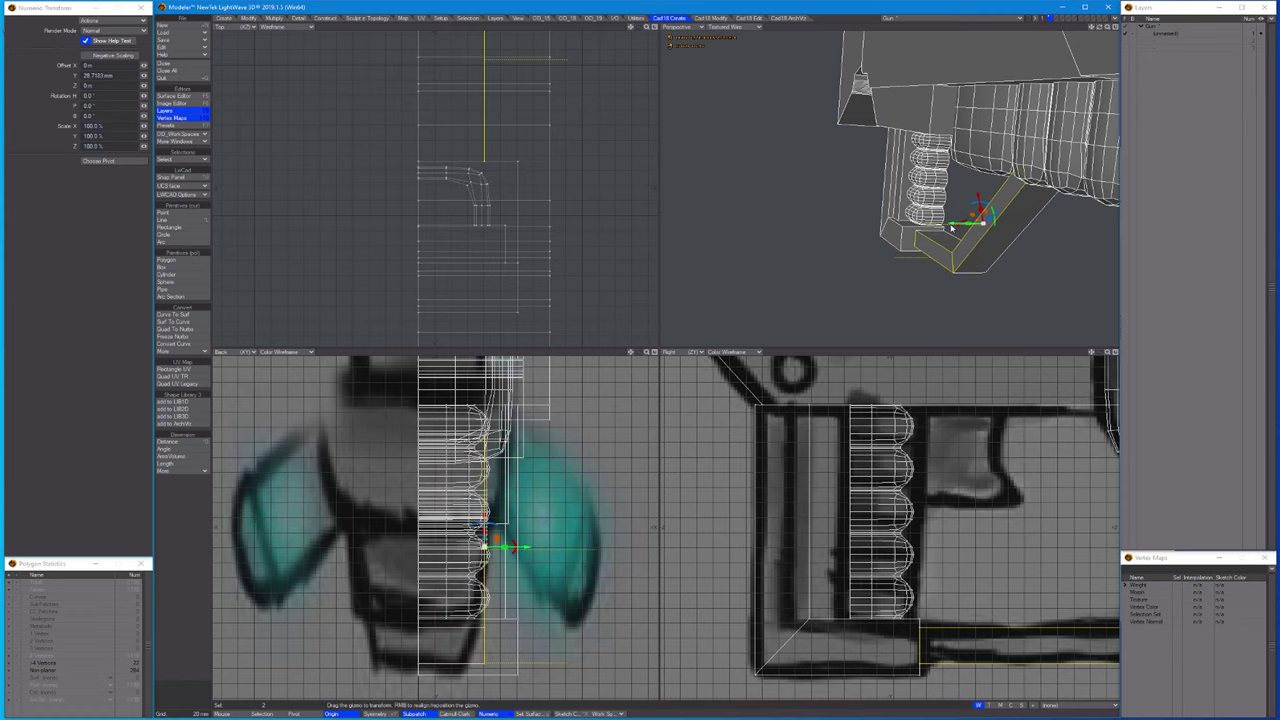
key("ctrl+z")
Select the front points of the ridged grip and move them forward to line up with the frame's front edge.
scroll(798, 640, "down", 2)
key("ctrl+g")
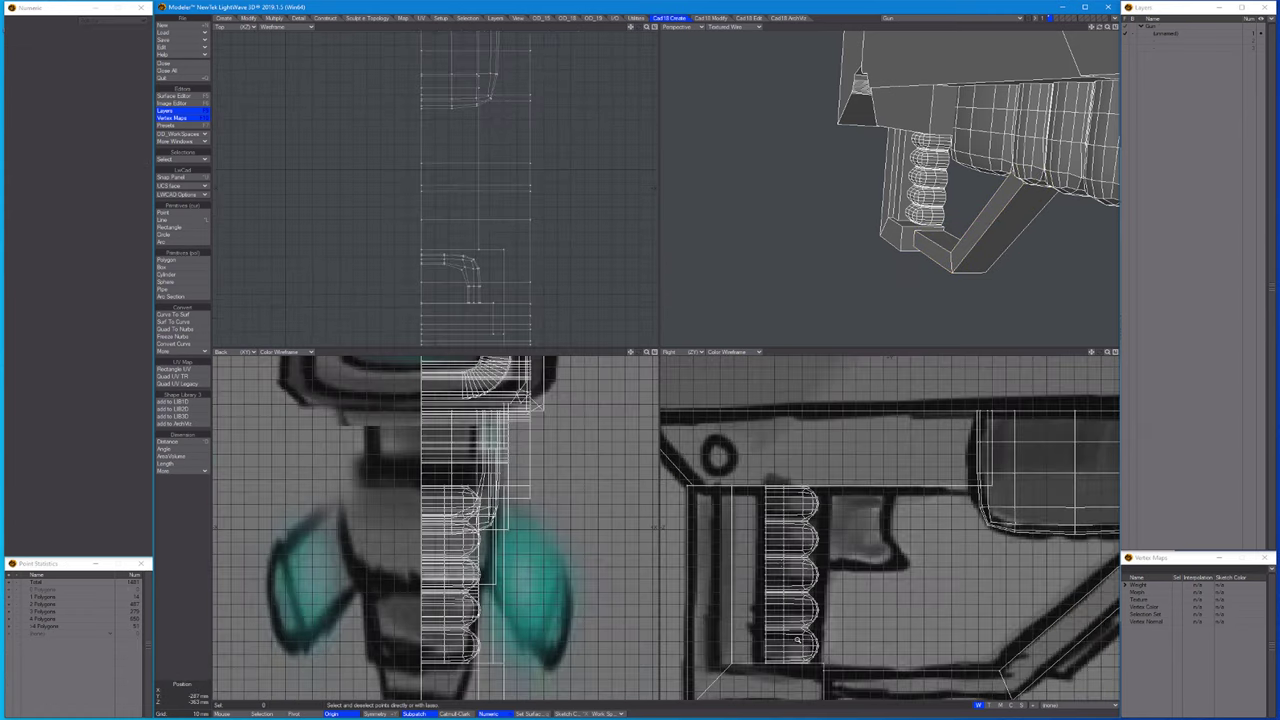
right_click_drag(822, 658, 765, 668)
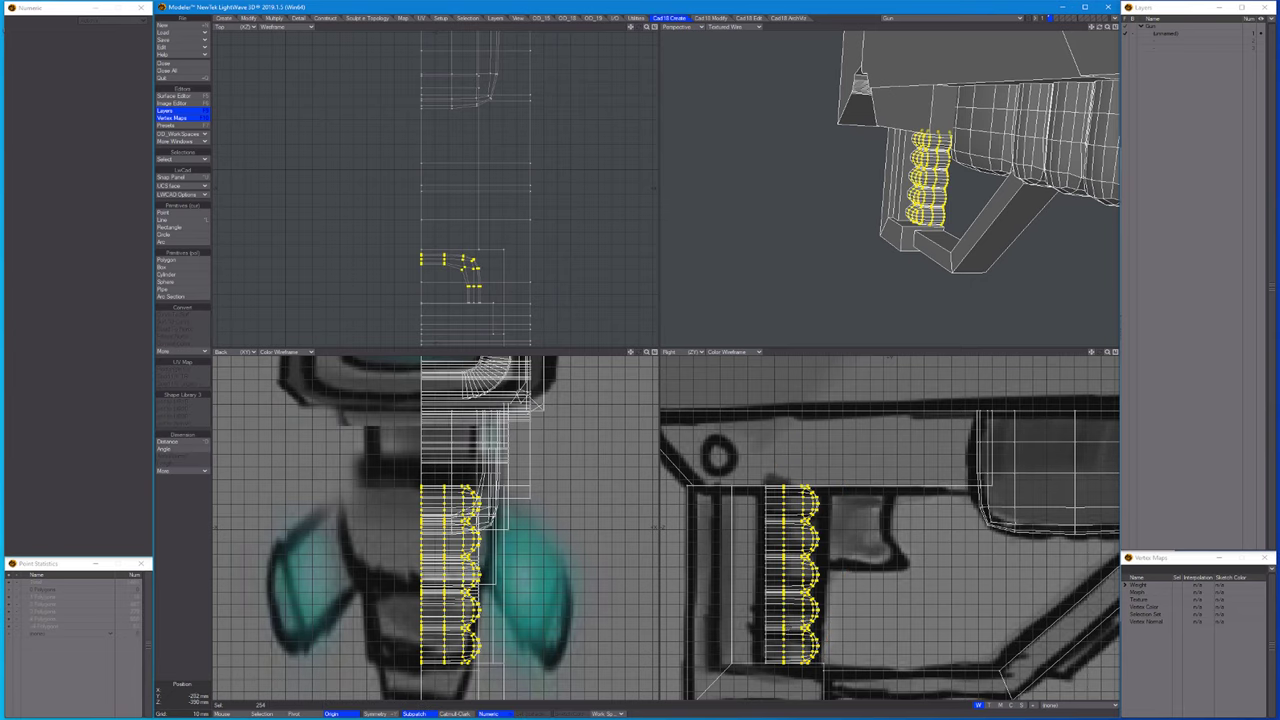
key("ctrl+h")
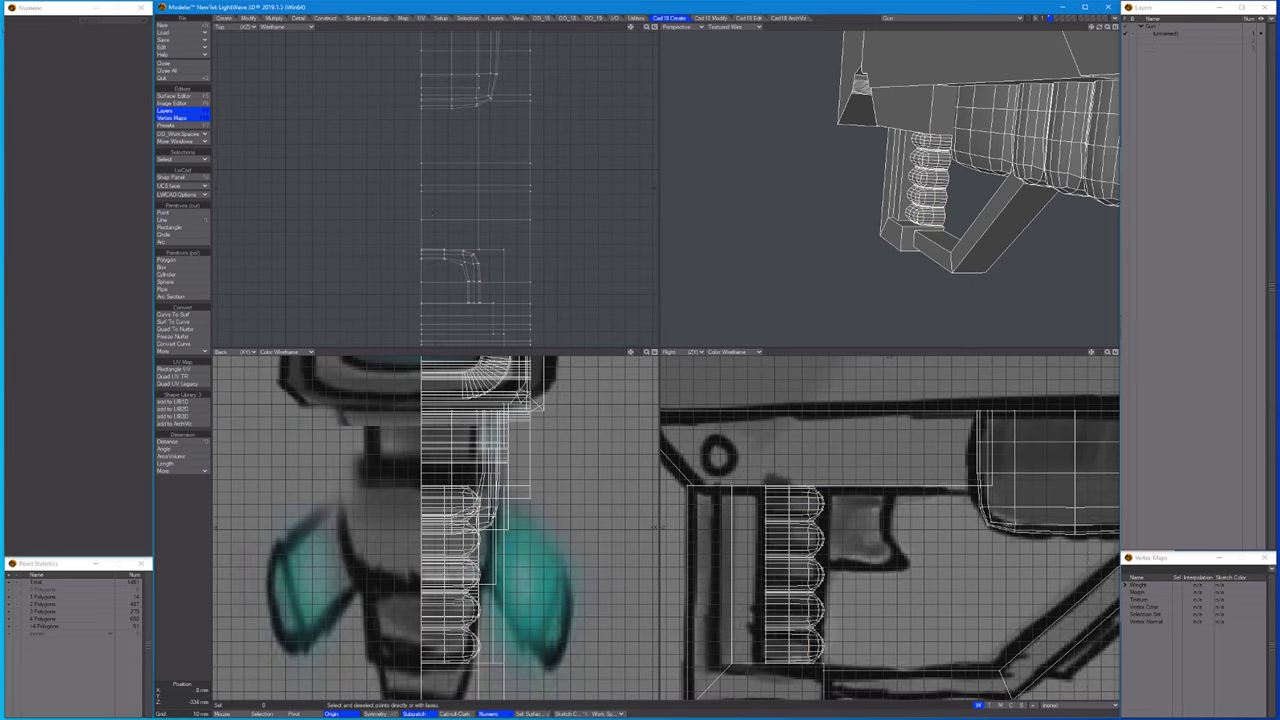
Create a flat box over the trigger in the side reference, with zero corner radius and 5 vertical segments.
left_click(224, 18)
scroll(1014, 585, "up", 2)
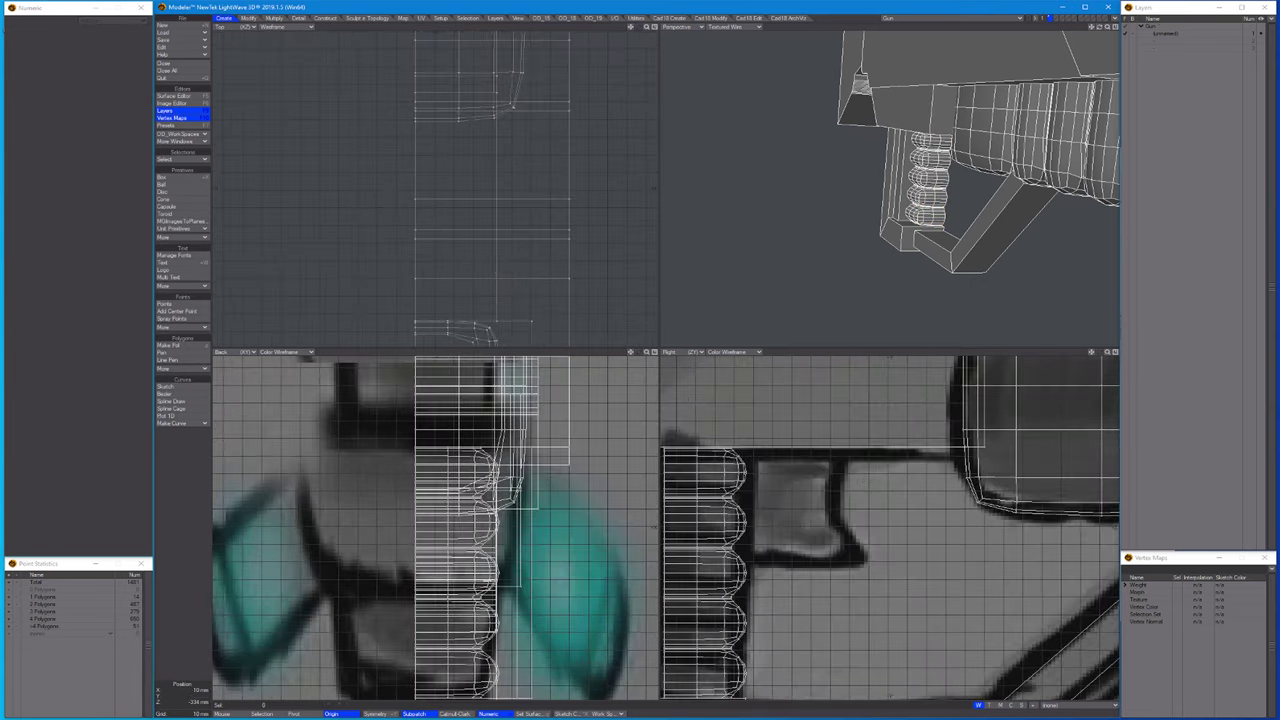
left_click(166, 178)
left_click_drag(842, 450, 750, 566)
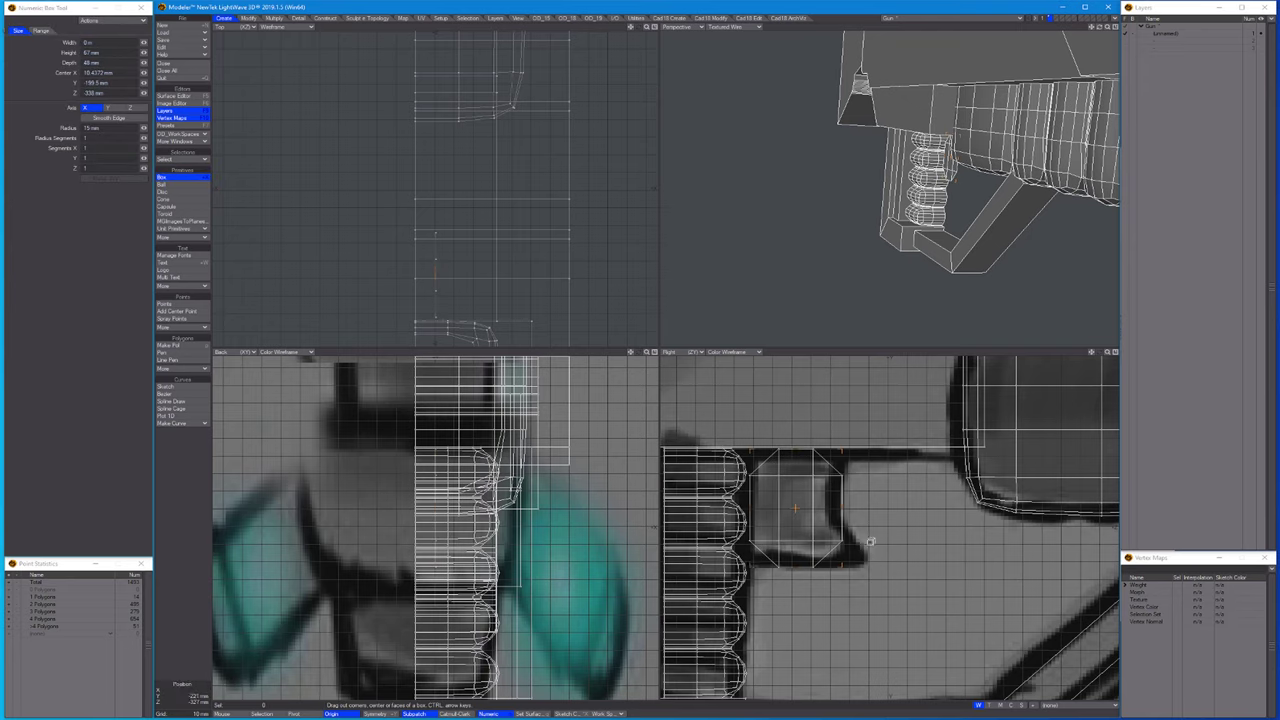
left_click(143, 128)
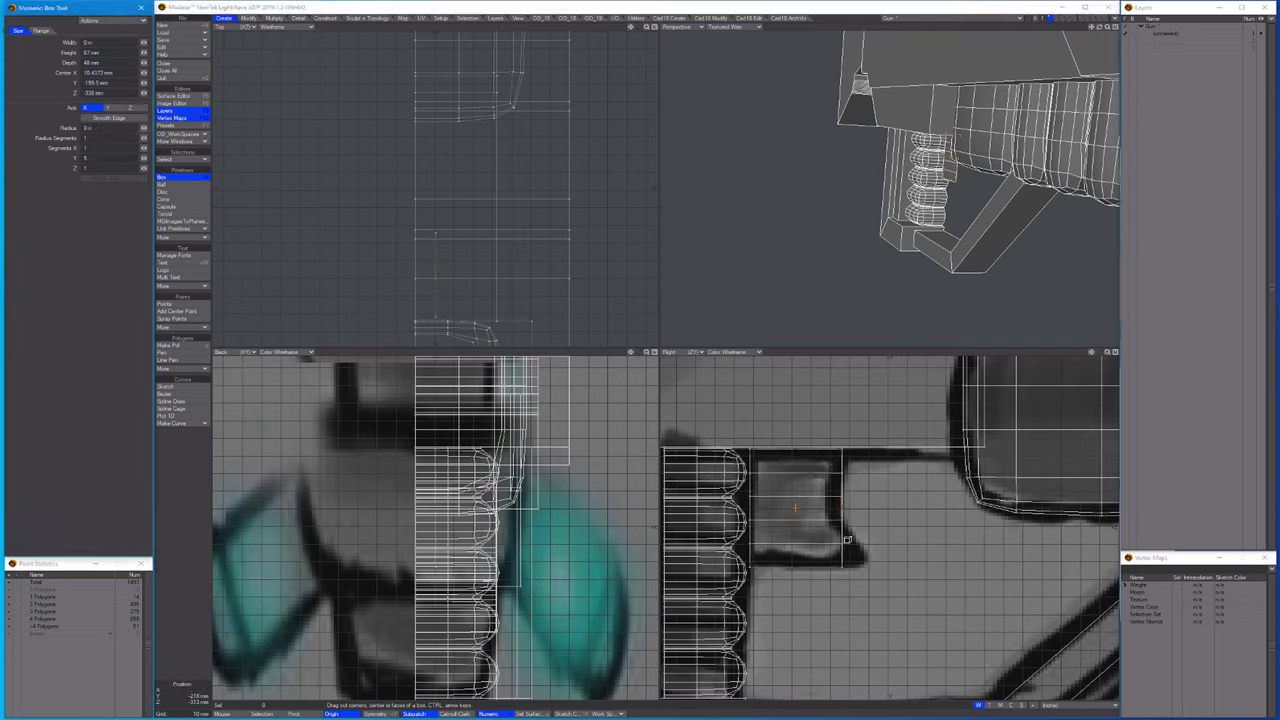
key("ctrl+z")
Shape the trigger box's front and lower points to follow the curved trigger outline in the side reference.
left_click_drag(857, 570, 857, 540)
scroll(855, 496, "up", 2)
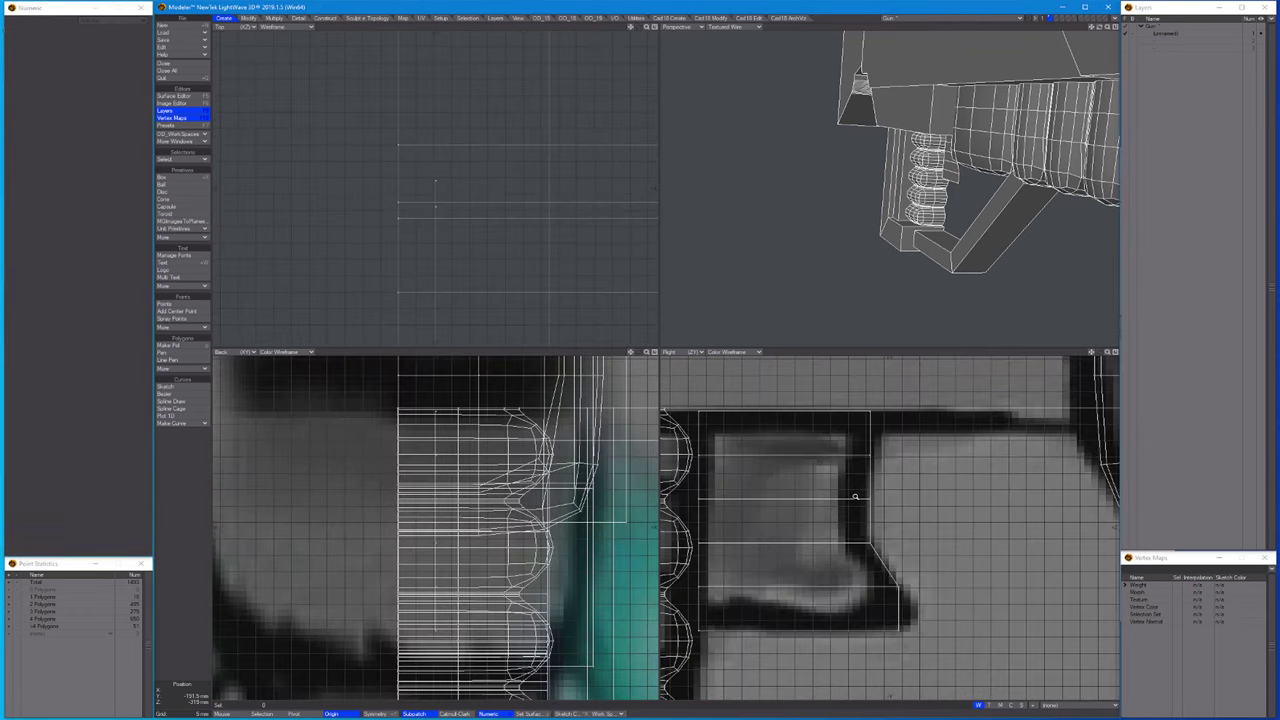
key("g")
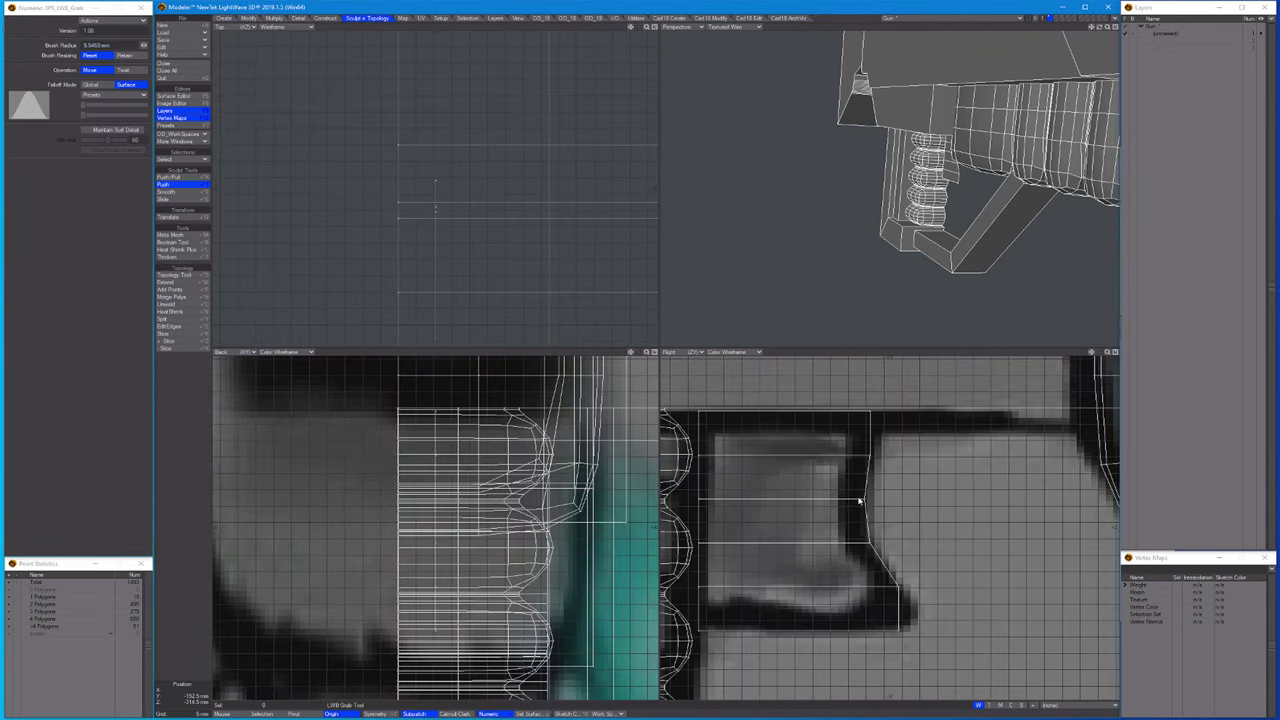
key("t")
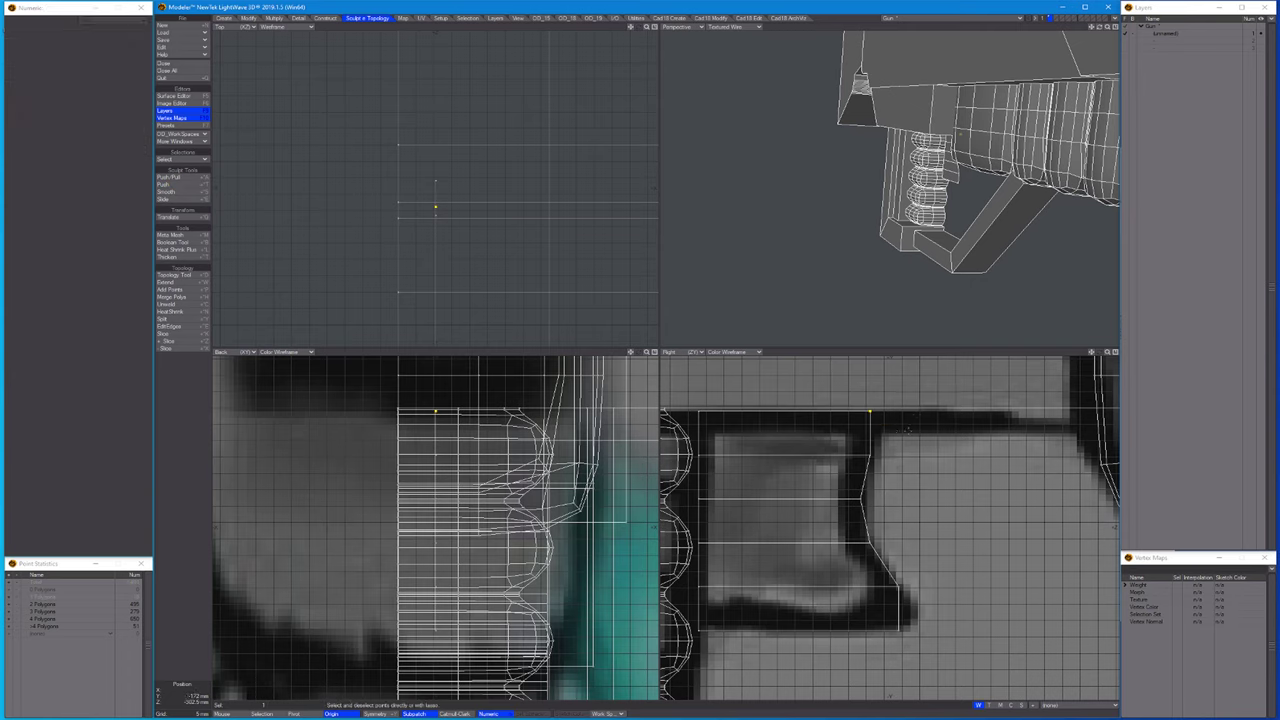
left_click_drag(860, 488, 883, 488)
key("space")
scroll(880, 490, "down", 3)
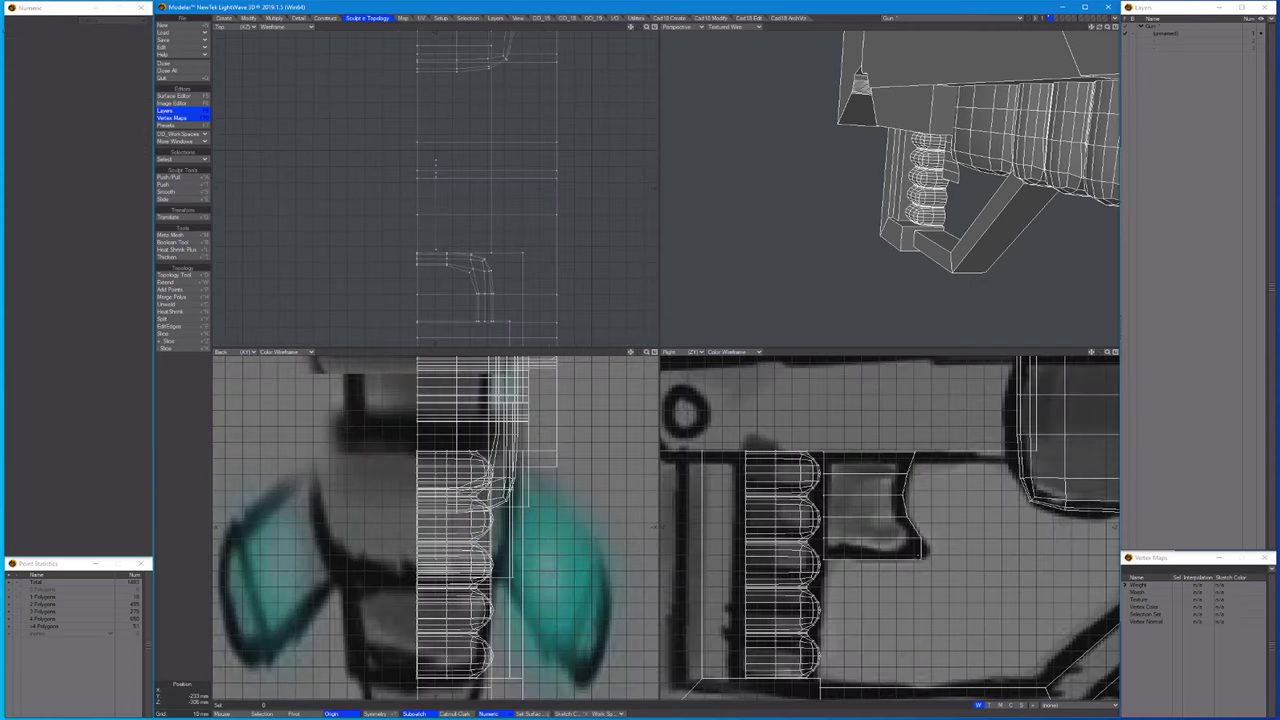
key("t")
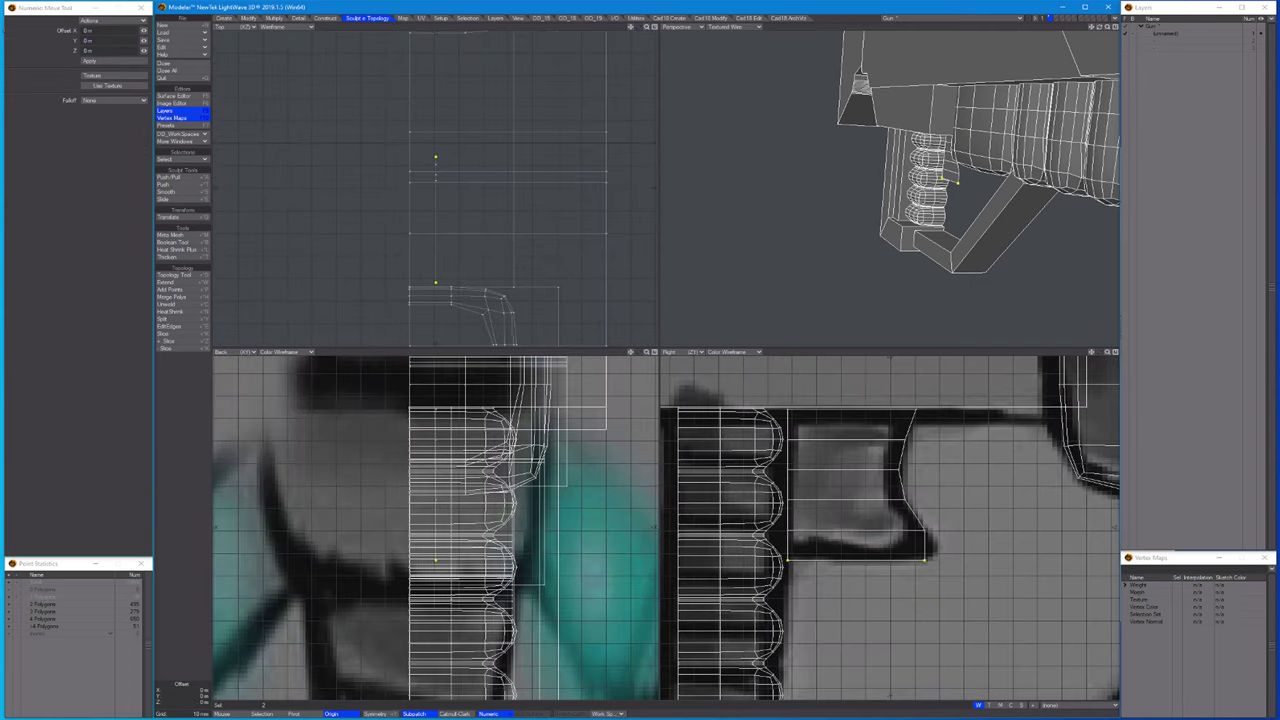
key("space")
Extend the trigger profile sideways across the centre plane and set its inner points to 0 on the X axis.
key("ctrl+h")
key("a")
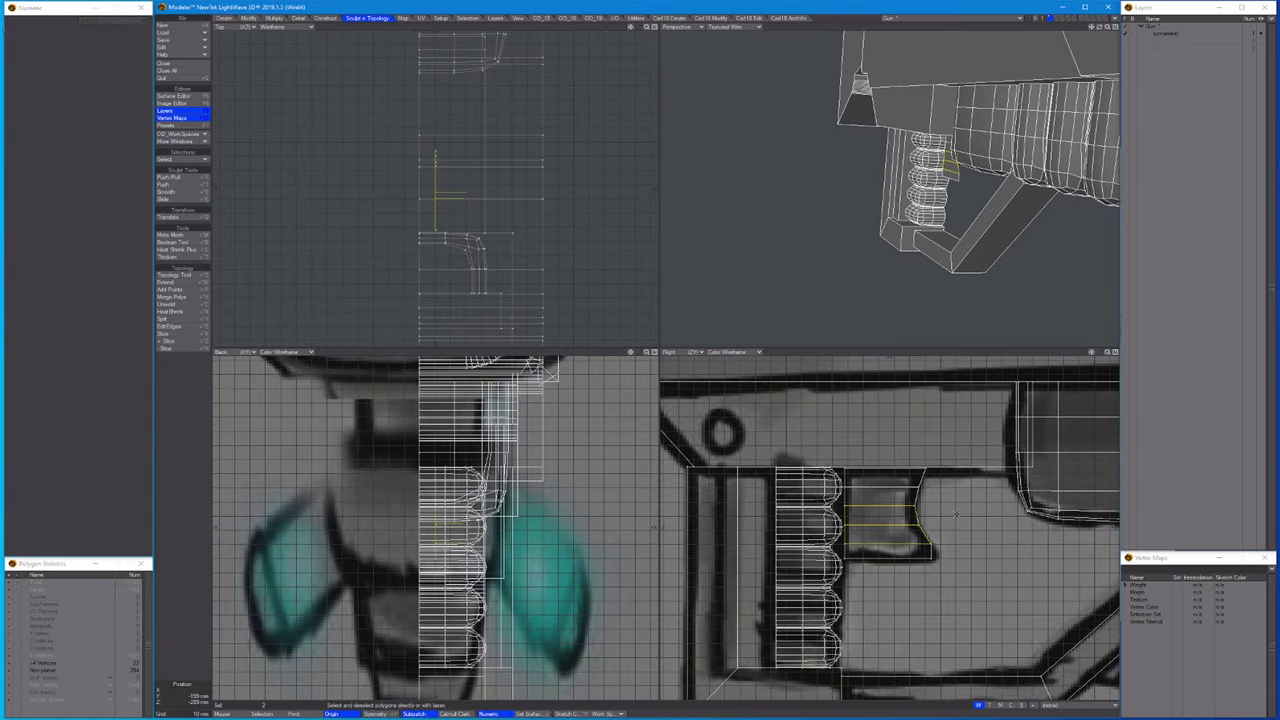
key("t")
key("shift+a")
left_click_drag(446, 198, 352, 77)
key("space")
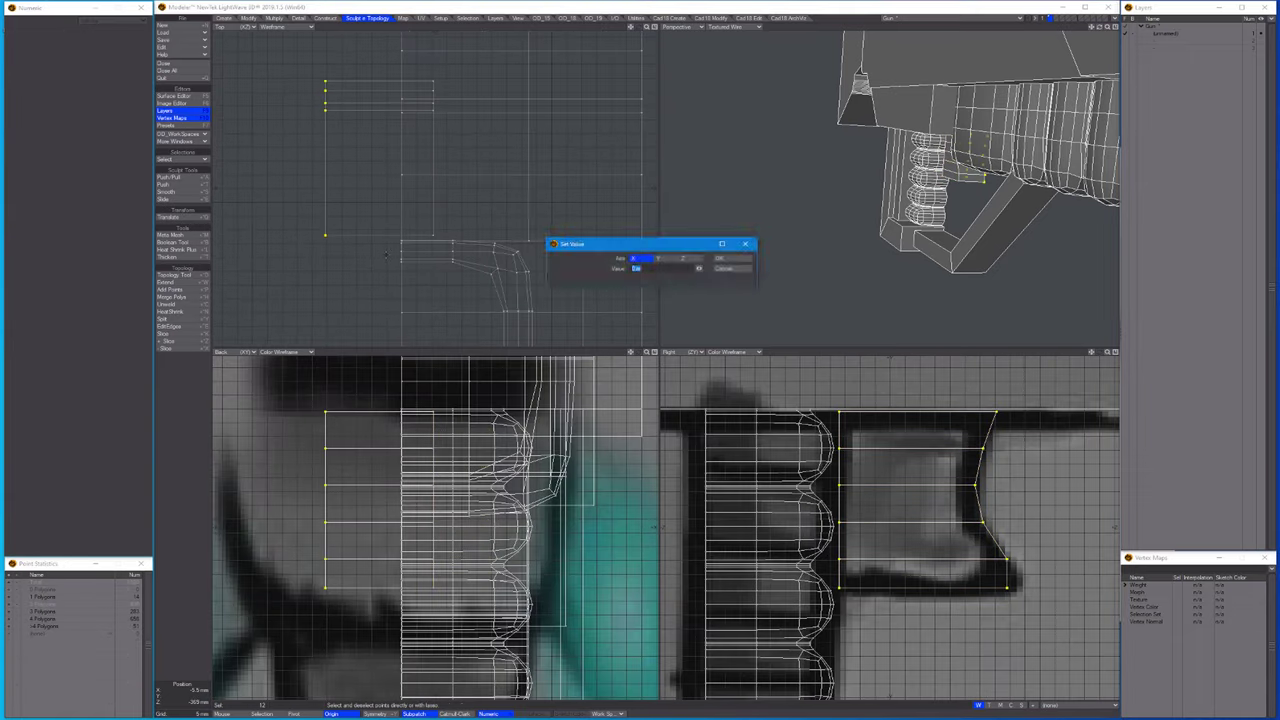
key("a")
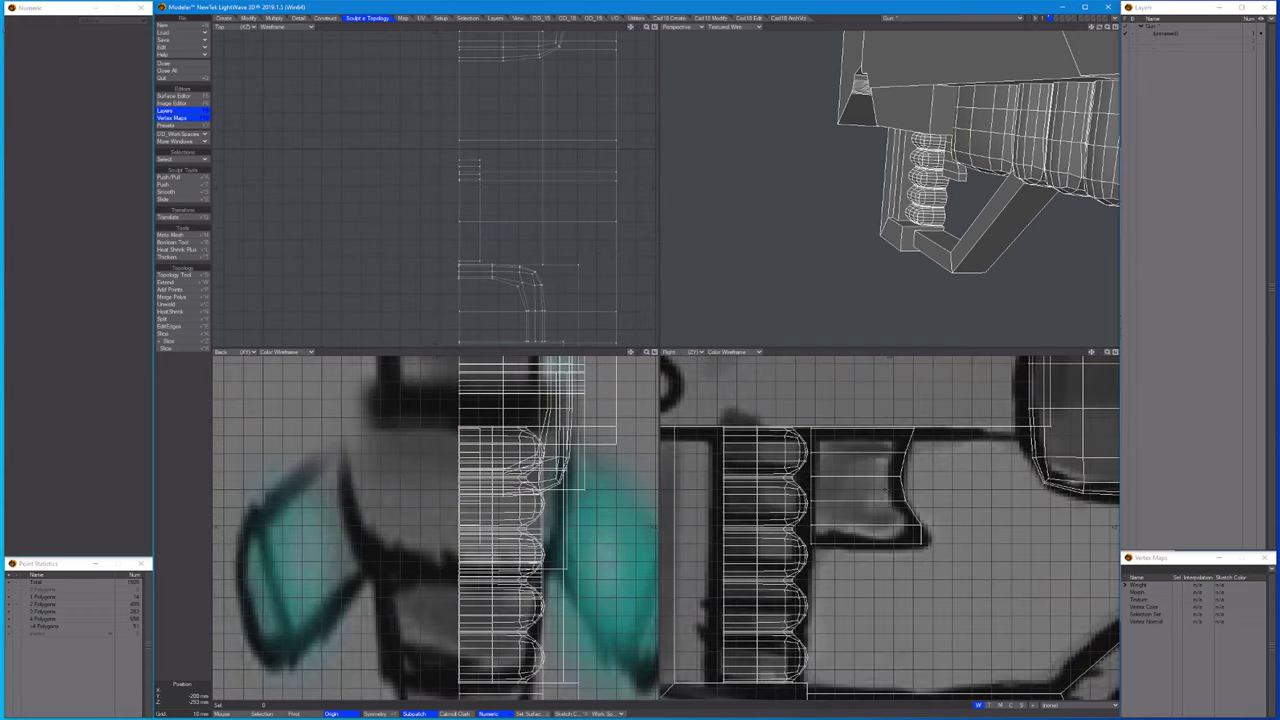
Select the trigger's rear points and move them backward into the ridged grip.
key("t")
key("period")
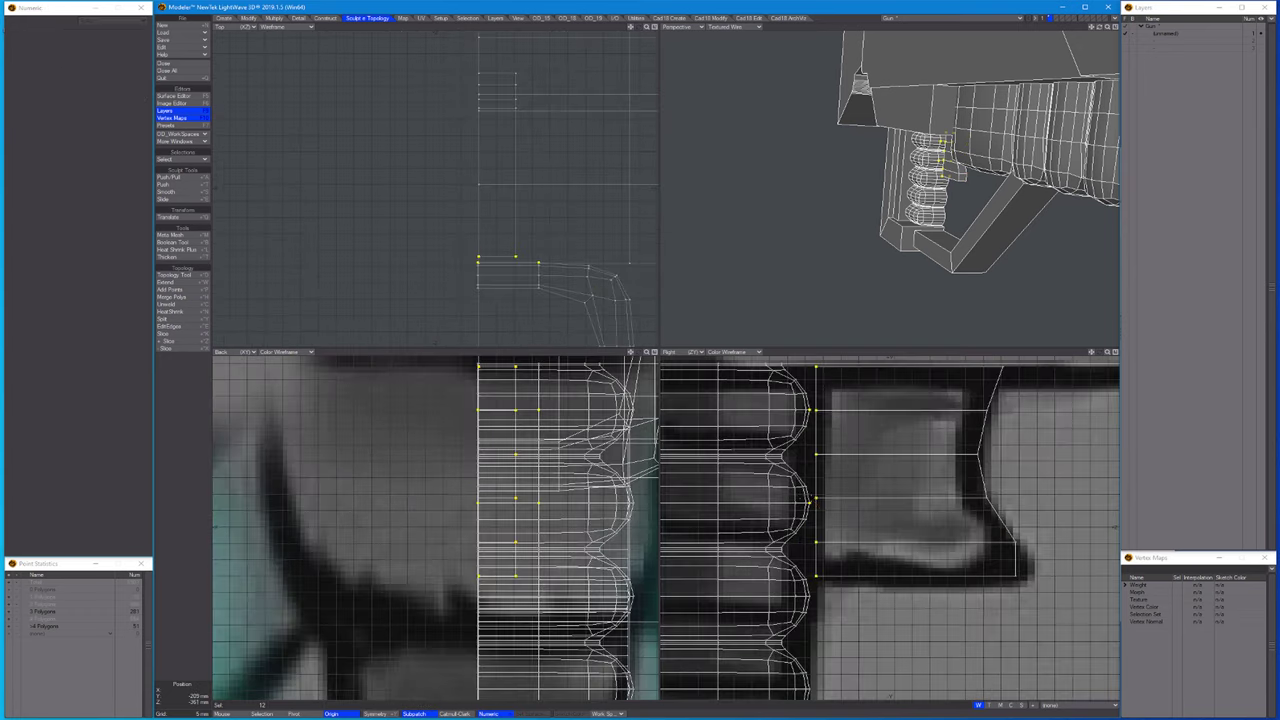
key("ctrl+h")
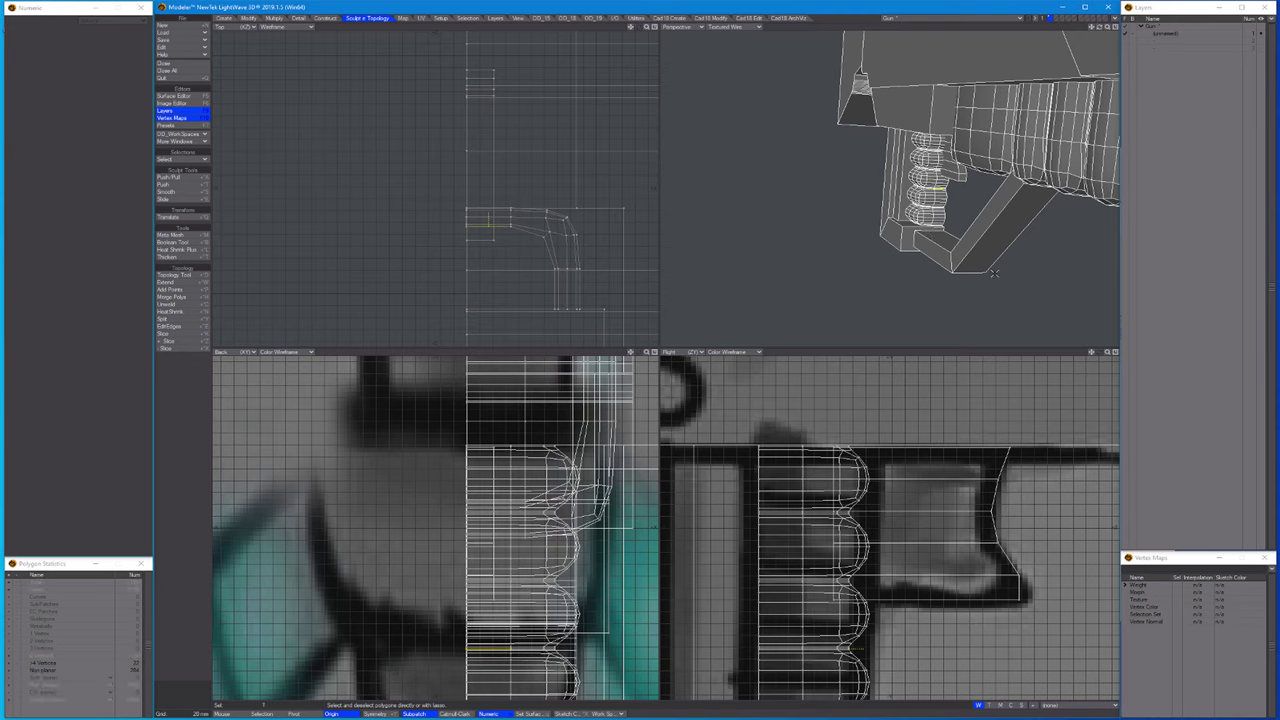
Select the front centre faces of the grip ridges behind the trigger and stretch their depth to 60%.
key("bracketright")
key("shift+a")
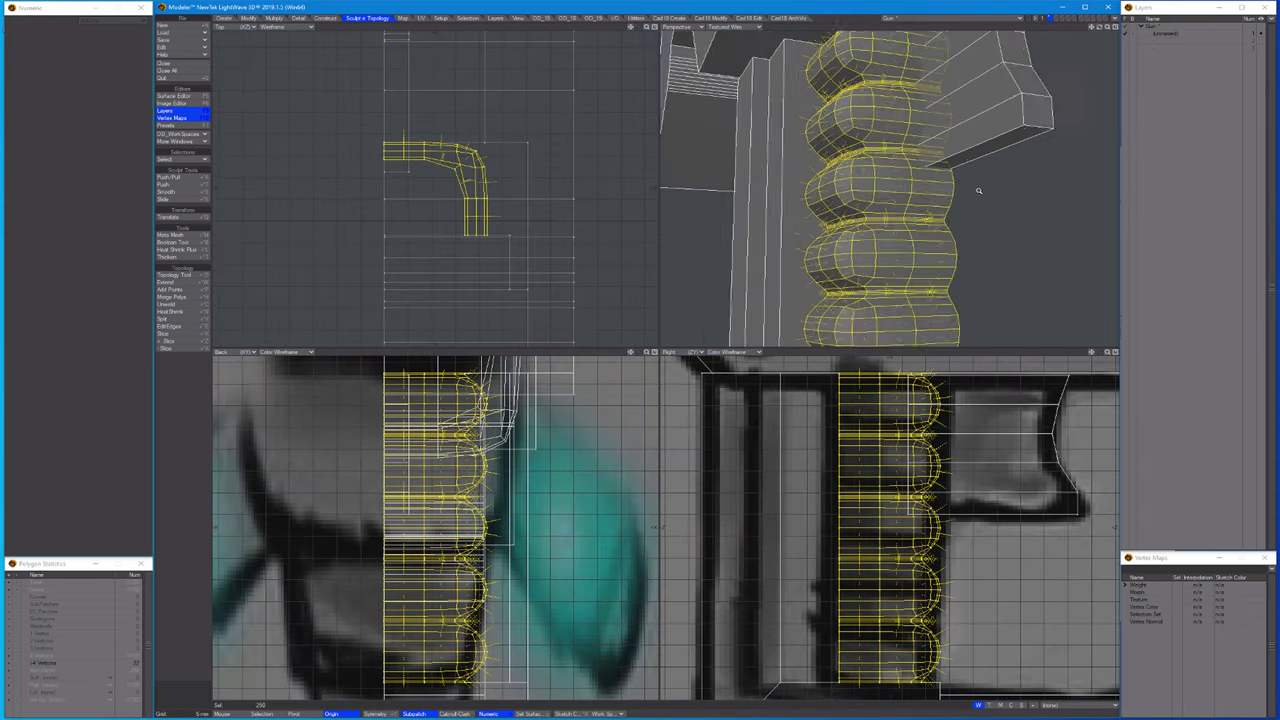
left_click_drag(979, 190, 933, 176, "alt")
key("slash")
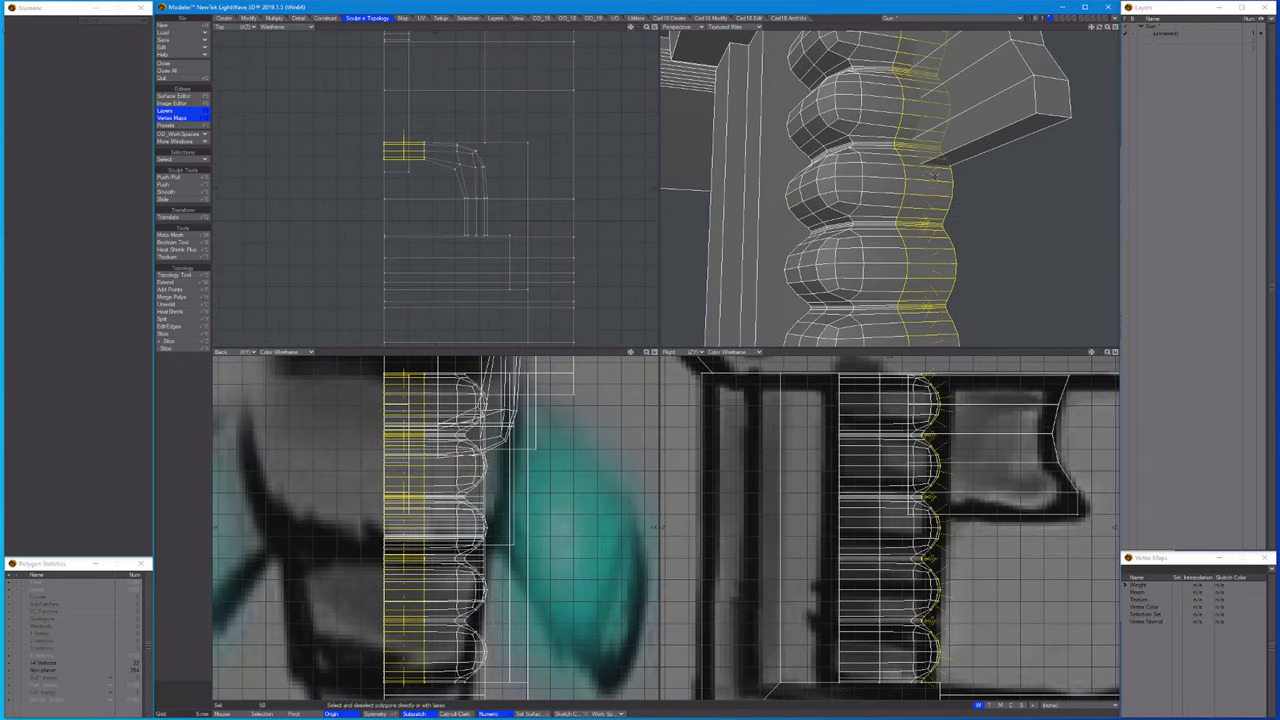
key("a")
key("shift+a")
left_click_drag(907, 197, 922, 175, "alt")
key("h")
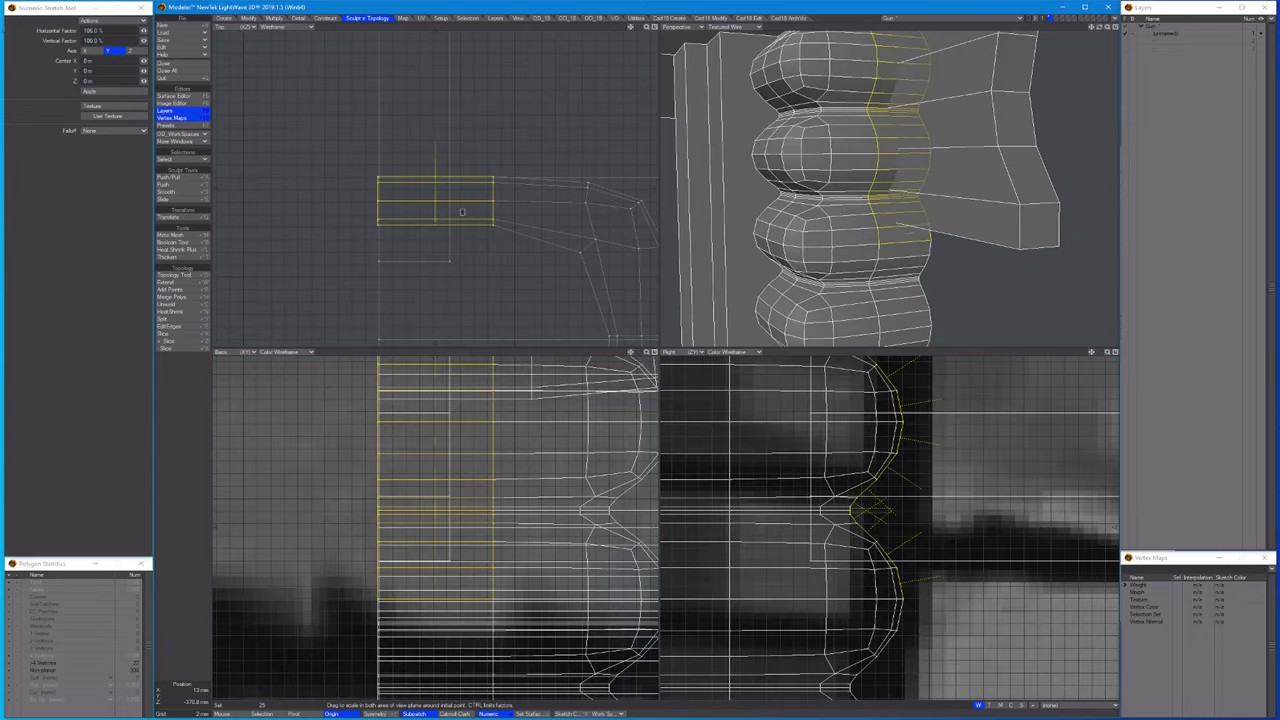
left_click_drag(463, 198, 463, 210)
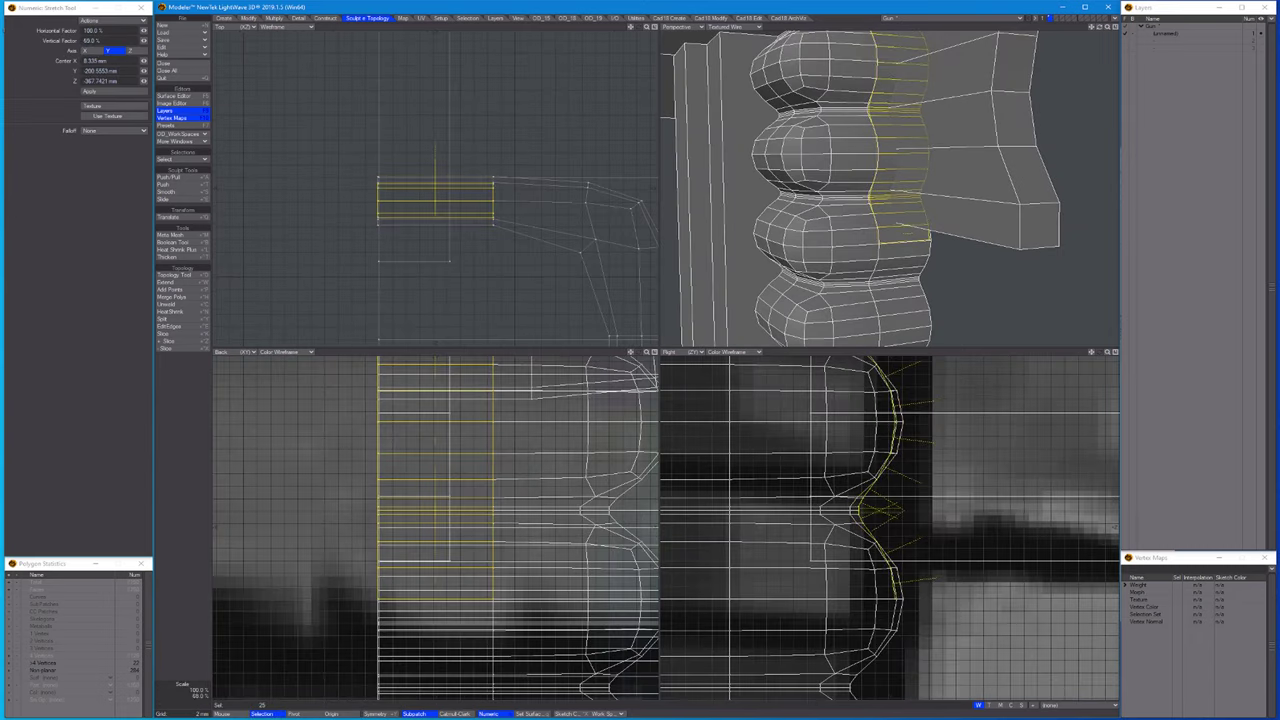
Smooth shift the selected ridge faces and push them backward to form a recess behind the trigger.
key("t")
key("shift+a")
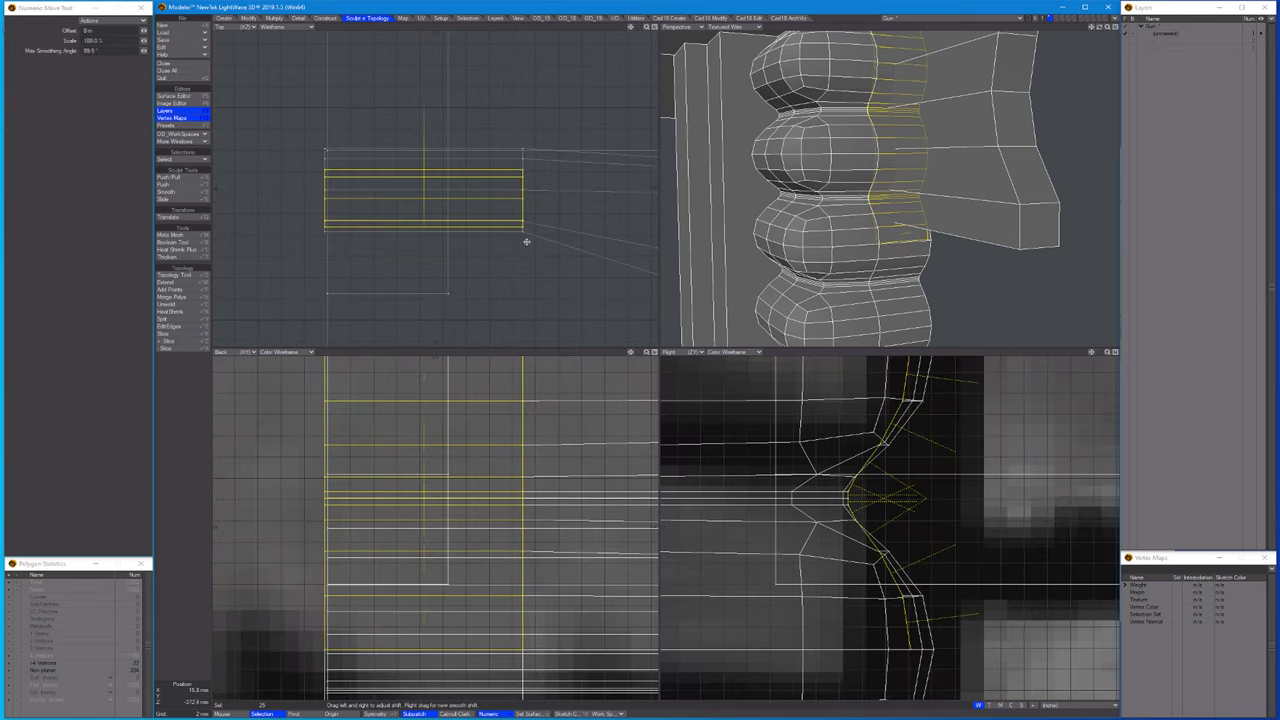
mouse_move(526, 240)
left_mouse_down()
mouse_move(526, 275)
mouse_move(525, 261)
left_mouse_up()
scroll(525, 261, "down", 3)
key("space")
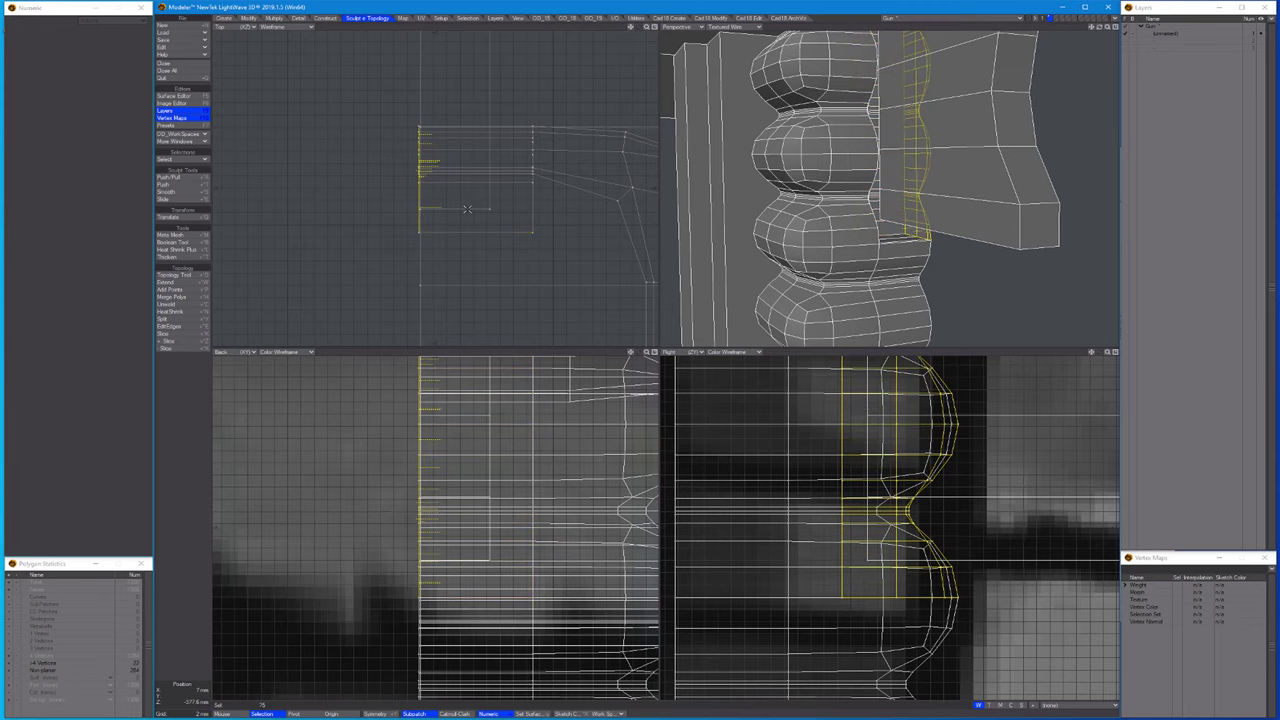
Delete the recess faces along the centre plane and select the grip's open centre-edge points for alignment.
key("slash")
key("ctrl+g")
key("shift+a")
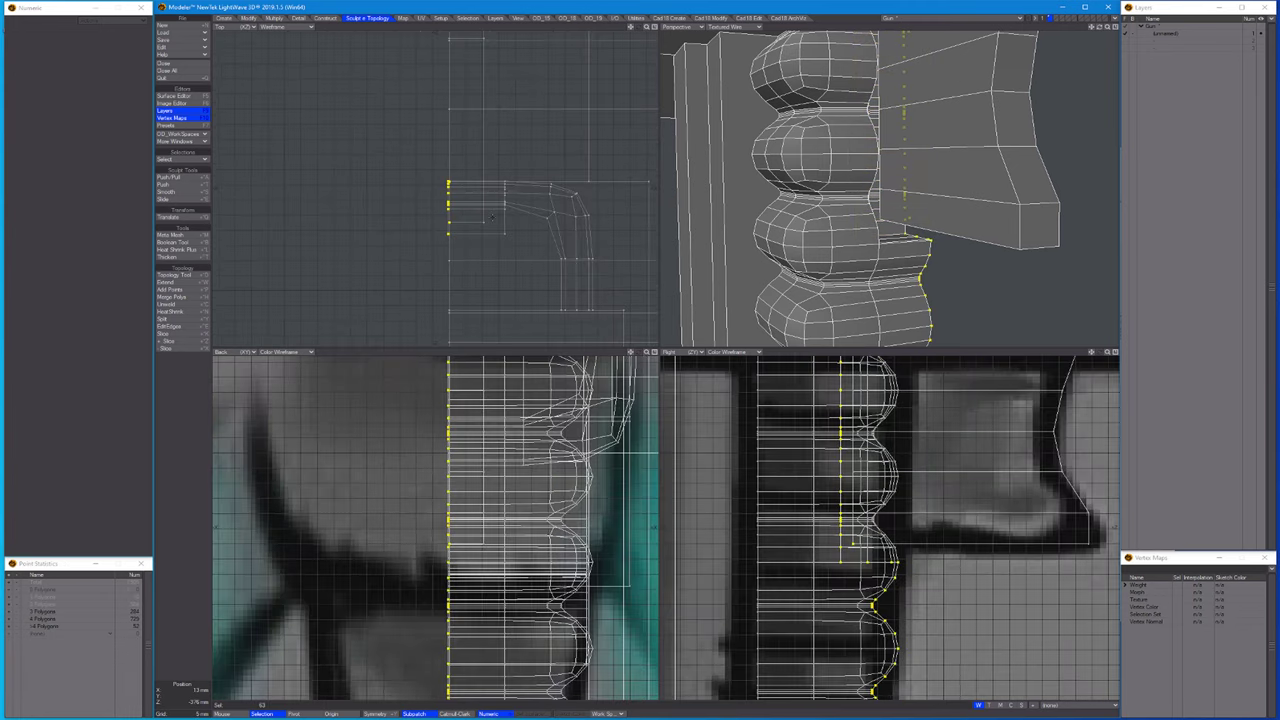
key("a")
Select the trigger's outer side faces and move them to adjust the trigger's width.
left_click_drag(905, 176, 955, 205, "alt")
key("l")
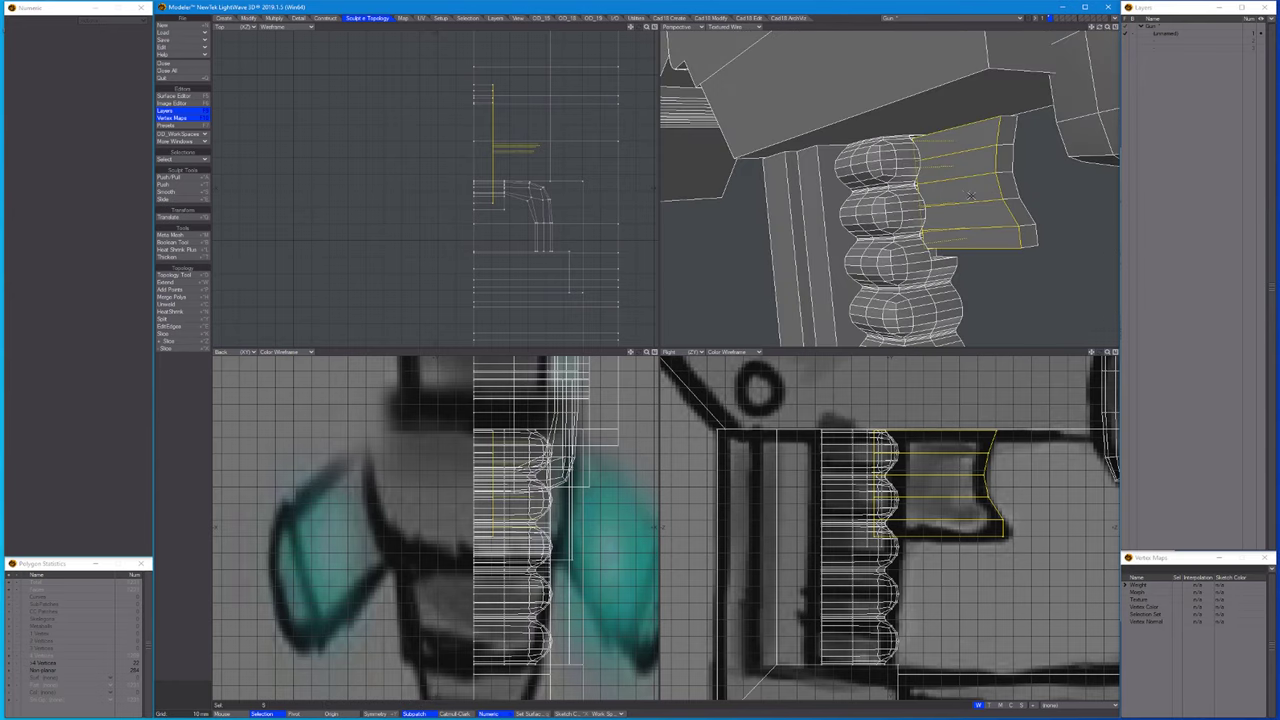
key("t")
key("shift+a")
key("space")
key("a")
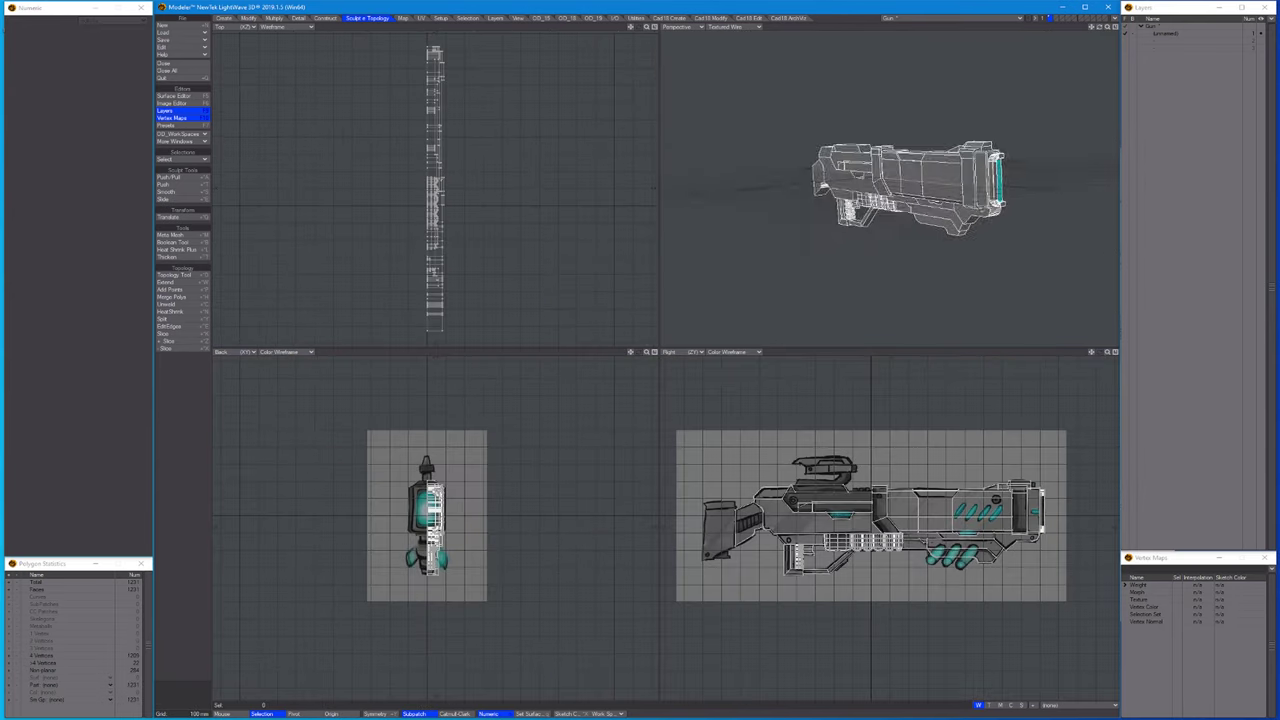
Select the long raised panel face on the gun body's side and adjust it with Transform.
mouse_move(876, 199)
left_mouse_down("alt")
mouse_move(816, 181)
mouse_move(949, 199)
mouse_move(829, 188)
mouse_move(857, 195)
left_mouse_up("alt")
key("y")
right_click(829, 188)
key("space")
left_click_drag(761, 155, 904, 188, "alt")
key("ctrl+t")
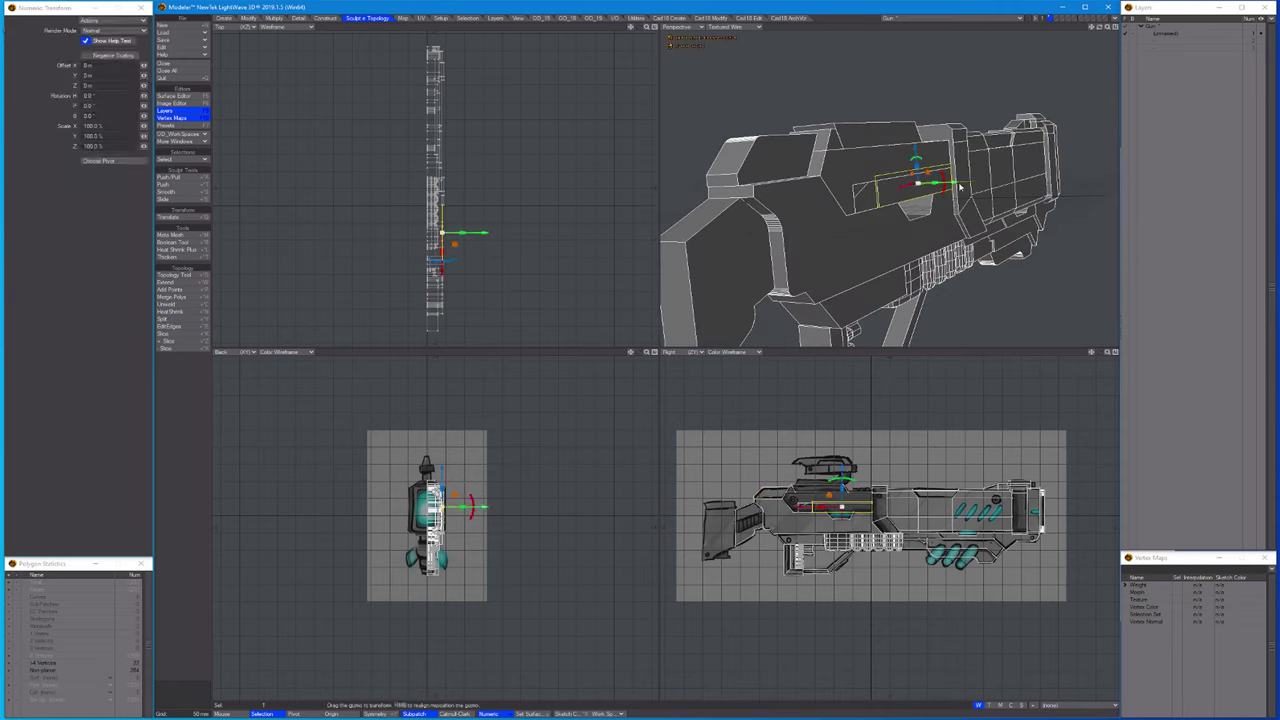
key("space")
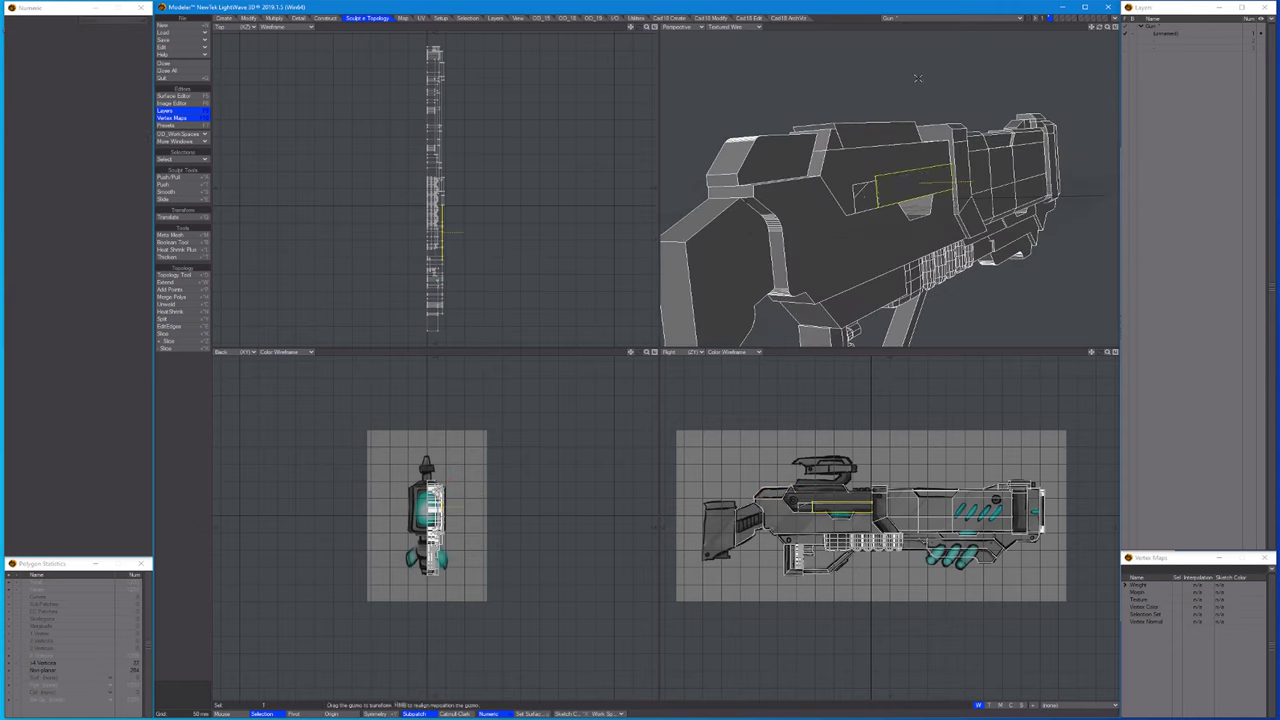
Move the gun body's side faces surrounding the long raised panel inward with Transform.
left_click_drag(918, 78, 948, 196, "alt")
key("ctrl+t")
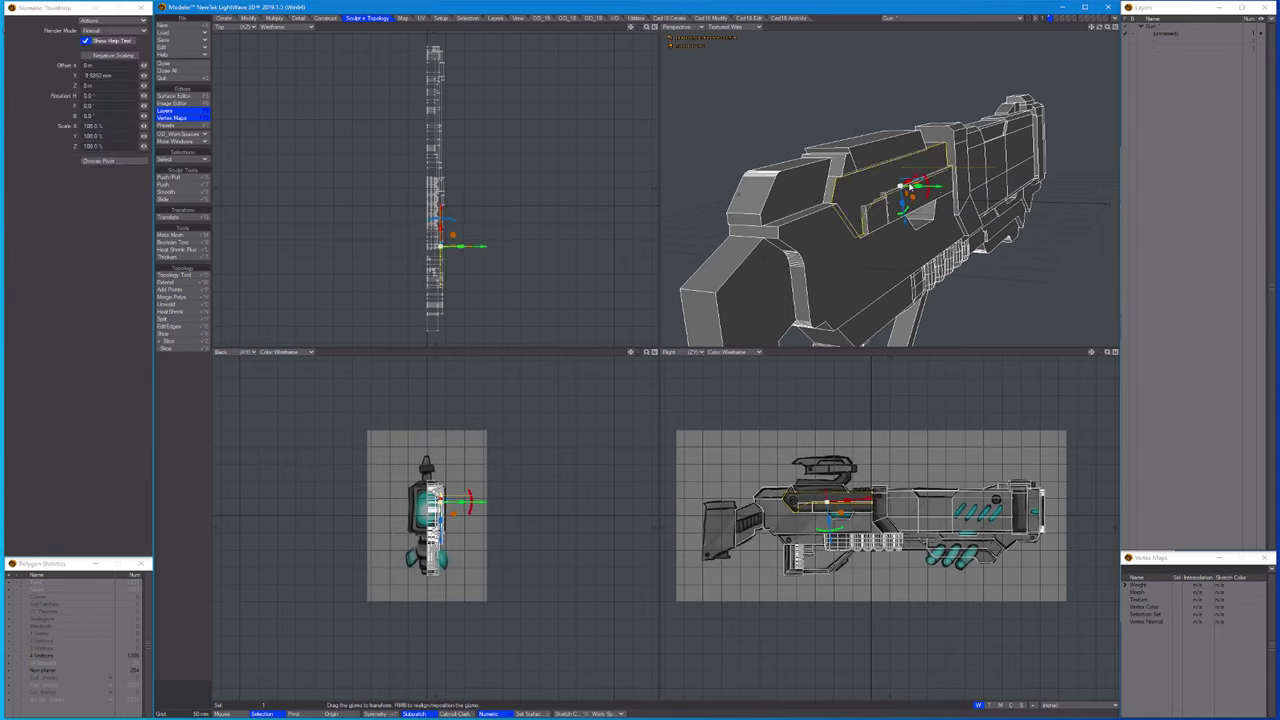
key("space")
key("ctrl+t")
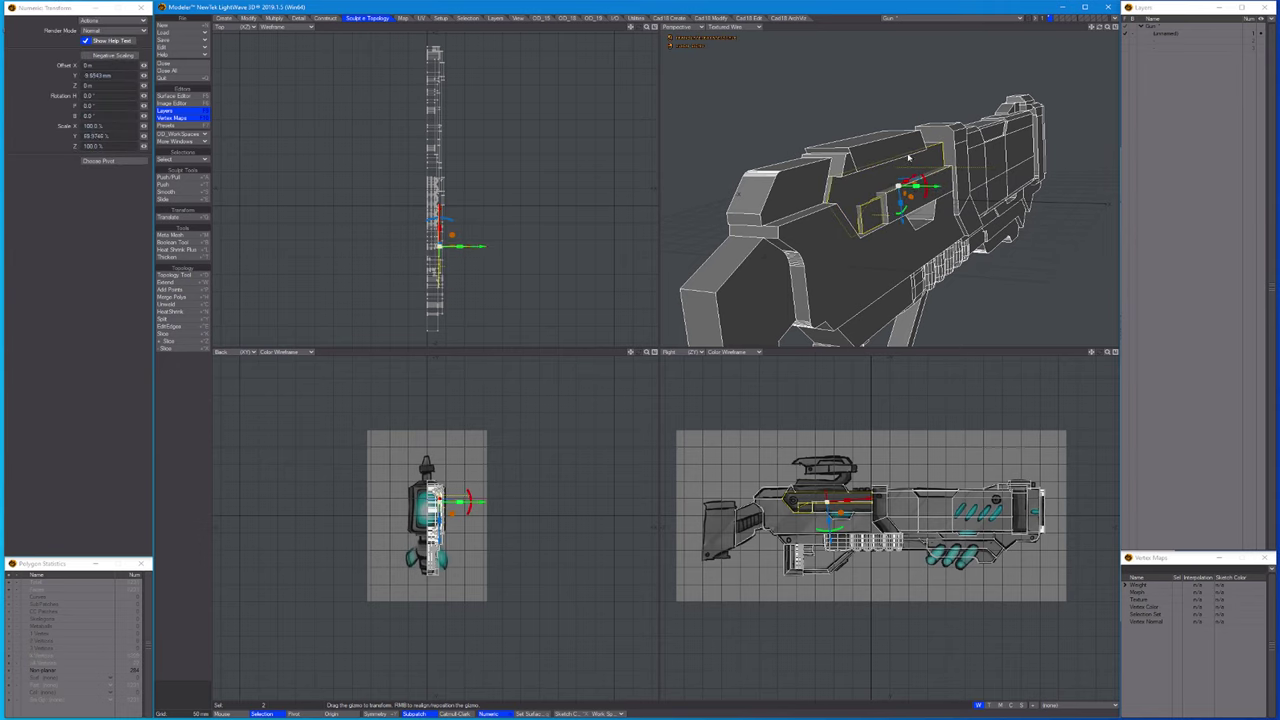
Move the side face of the top rail inward by about 24.3 mm.
left_click_drag(908, 157, 960, 180, "alt")
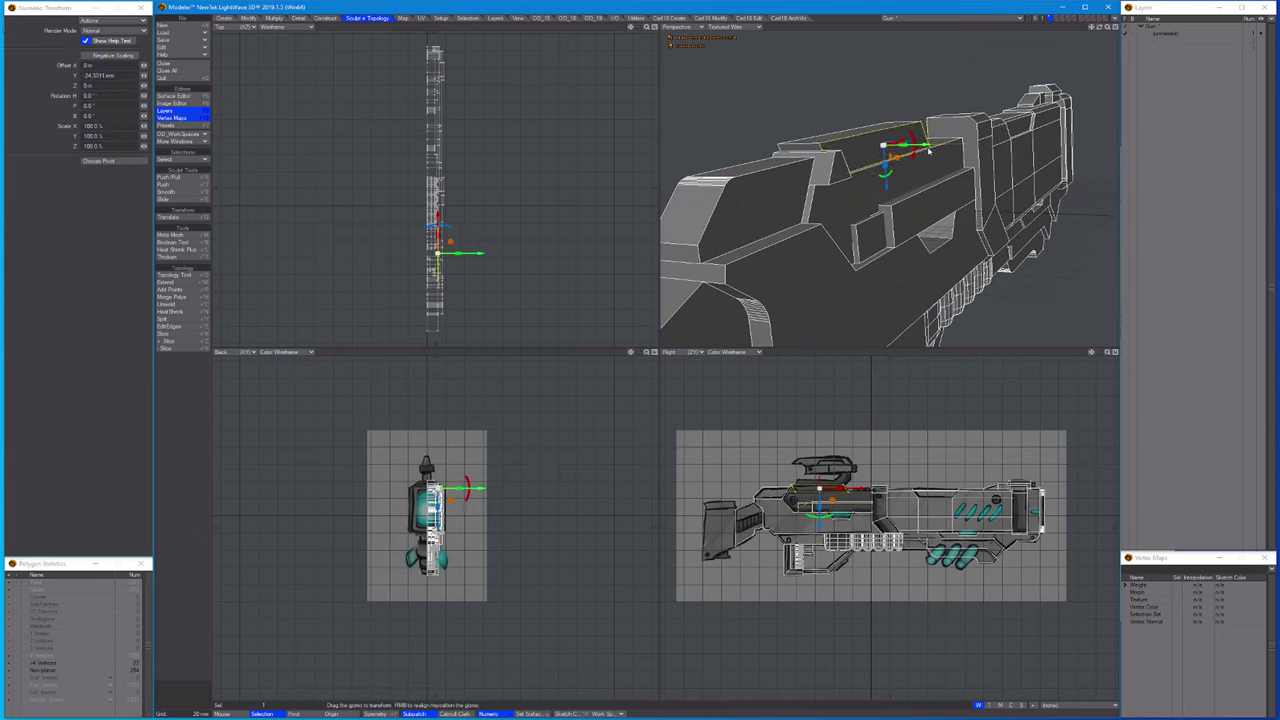
key("space")
key("ctrl+t")
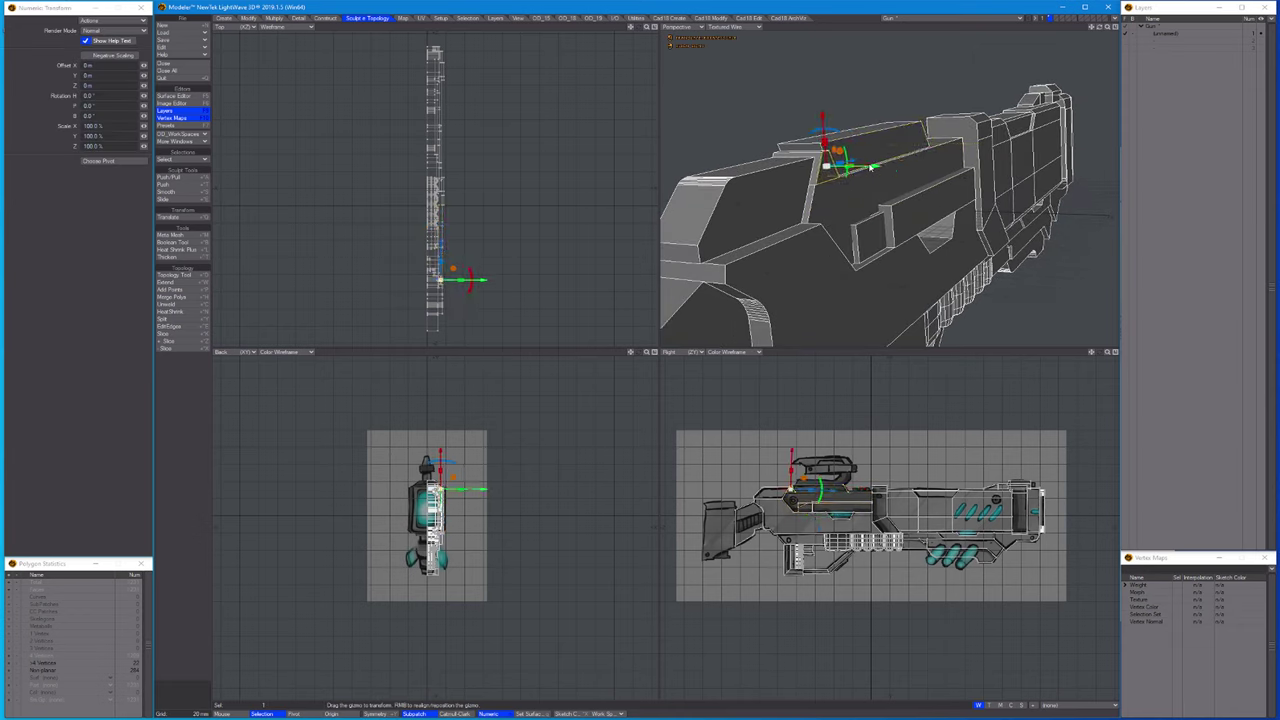
left_click(816, 202)
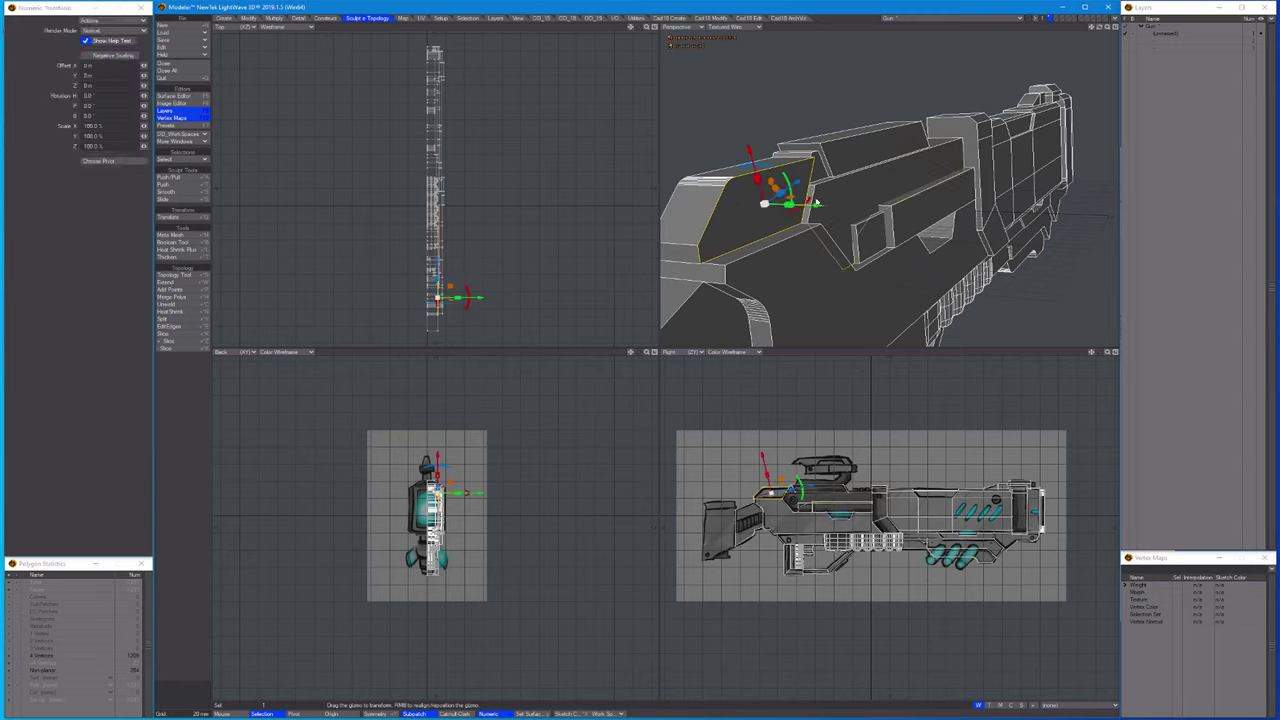
key("space")
Fine-tune the depth of the small block beside the long raised panel and the recessed side face around it with Transform.
mouse_move(816, 205)
left_mouse_down("alt")
mouse_move(900, 148)
mouse_move(817, 217)
left_mouse_up("alt")
key("ctrl+t")
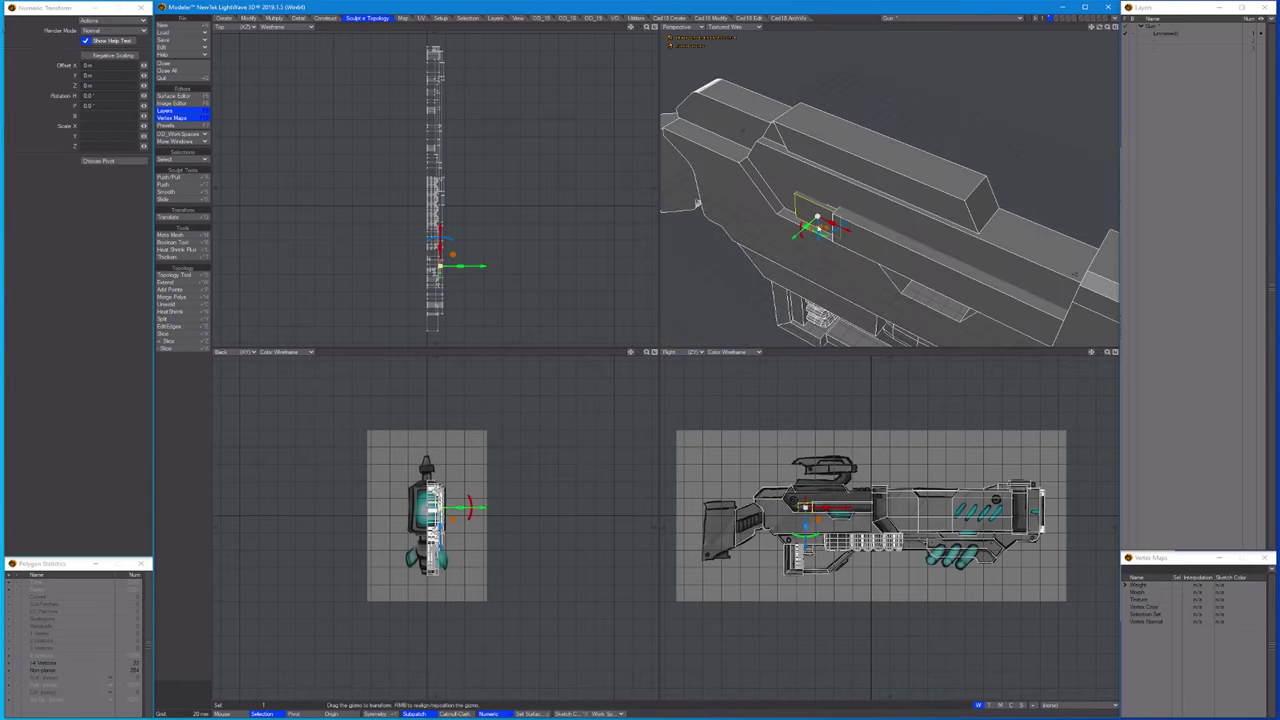
key("shift+a")
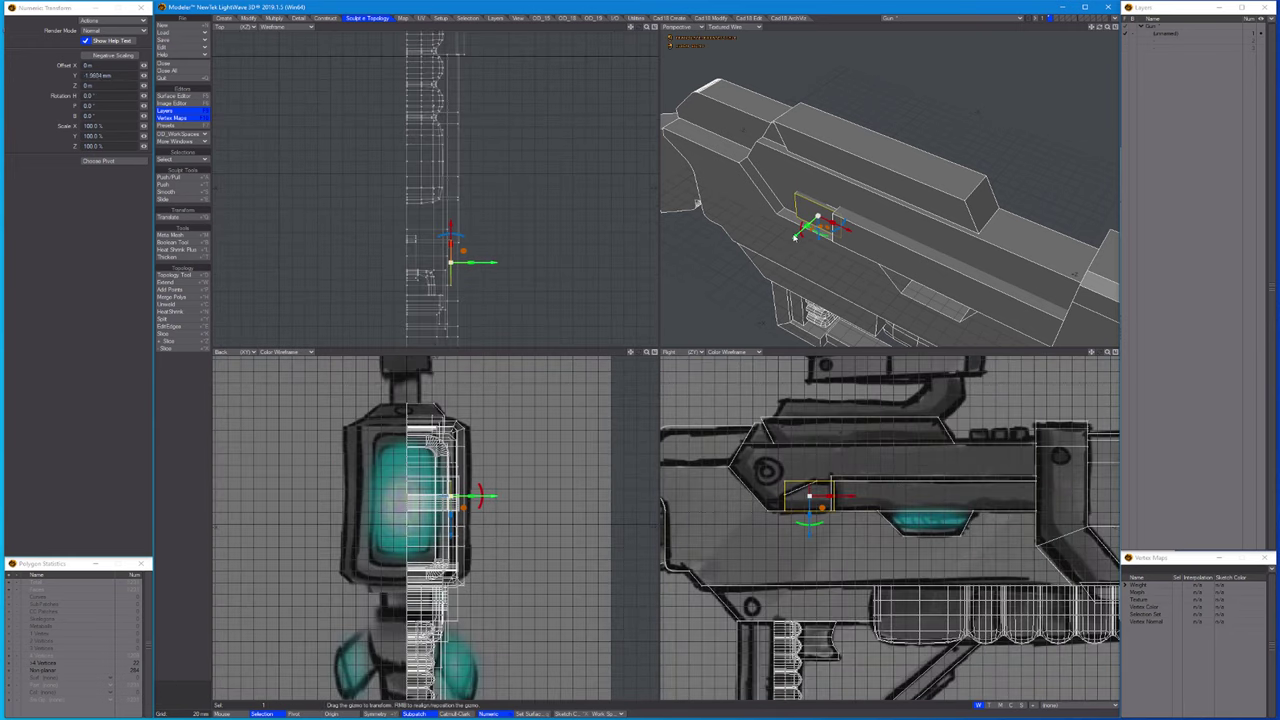
key("space")
key("ctrl+t")
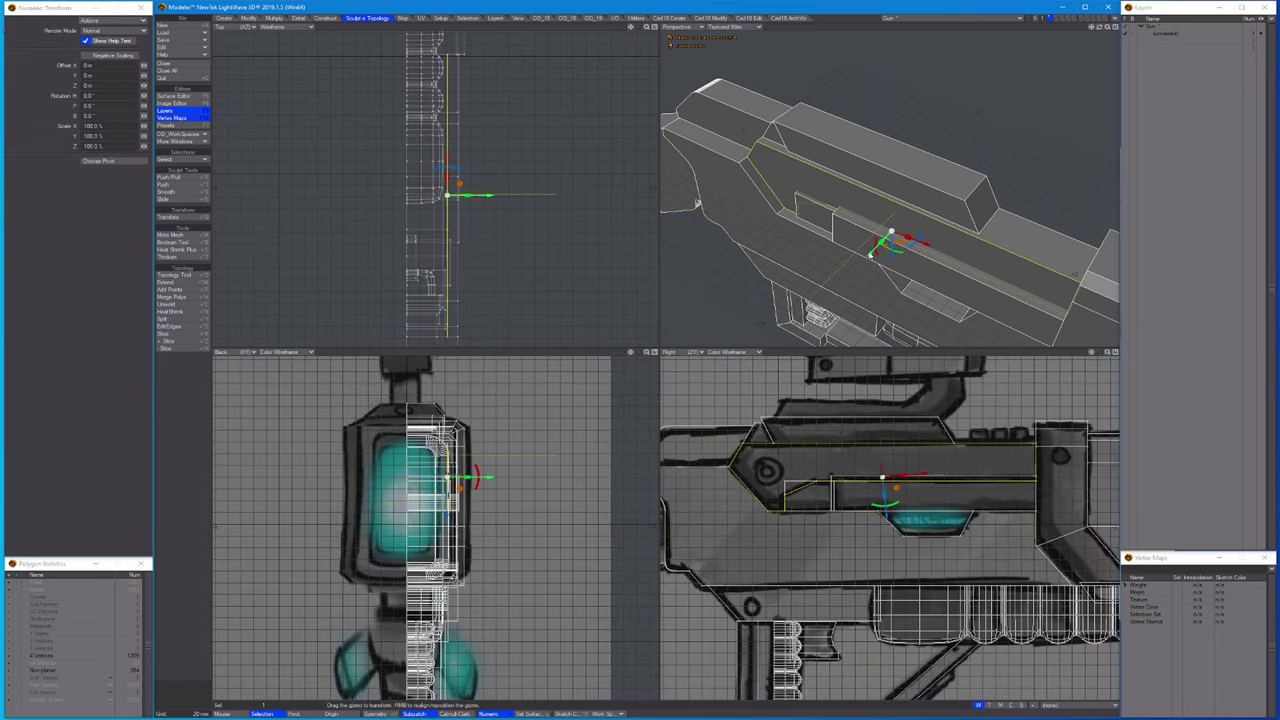
key("space")
key("ctrl+t")
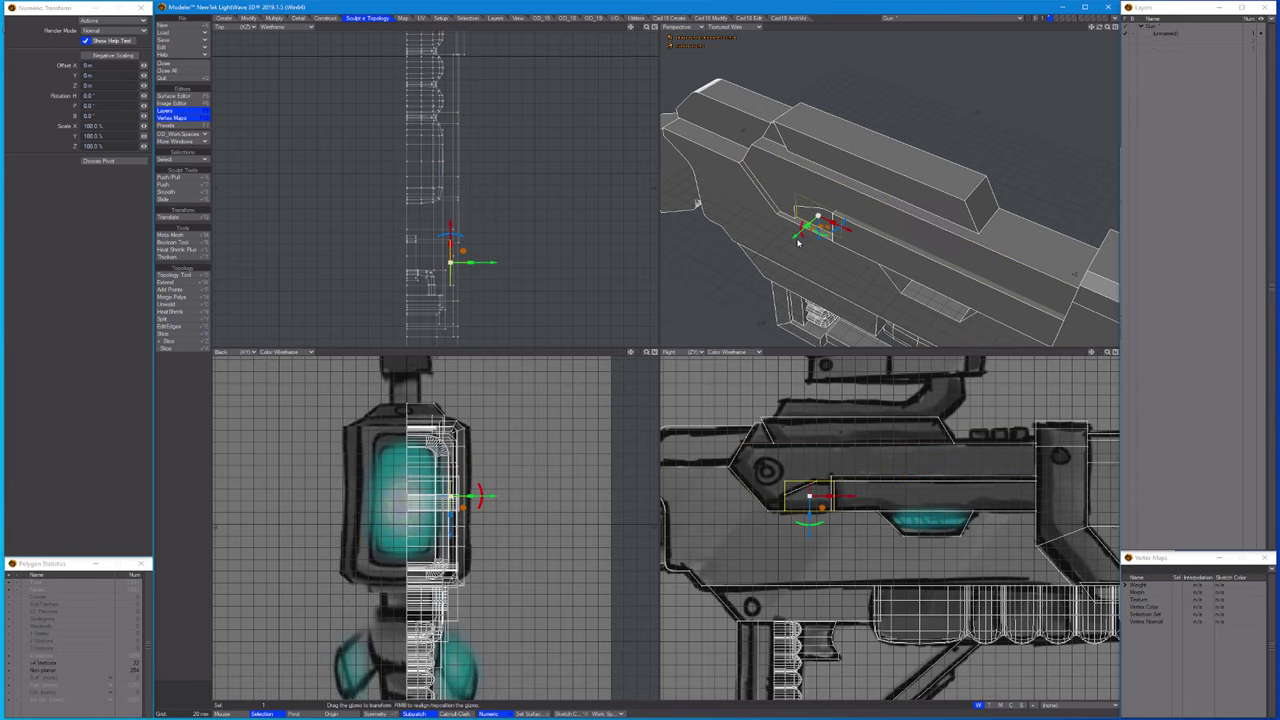
key("space")
left_click_drag(797, 237, 945, 180, "alt")
key("ctrl+t")
key("space")
key("ctrl+t")
key("space")
Isolate the lower body piece and knife a horizontal cut along its side just above the bottom edge.
left_click(950, 183)
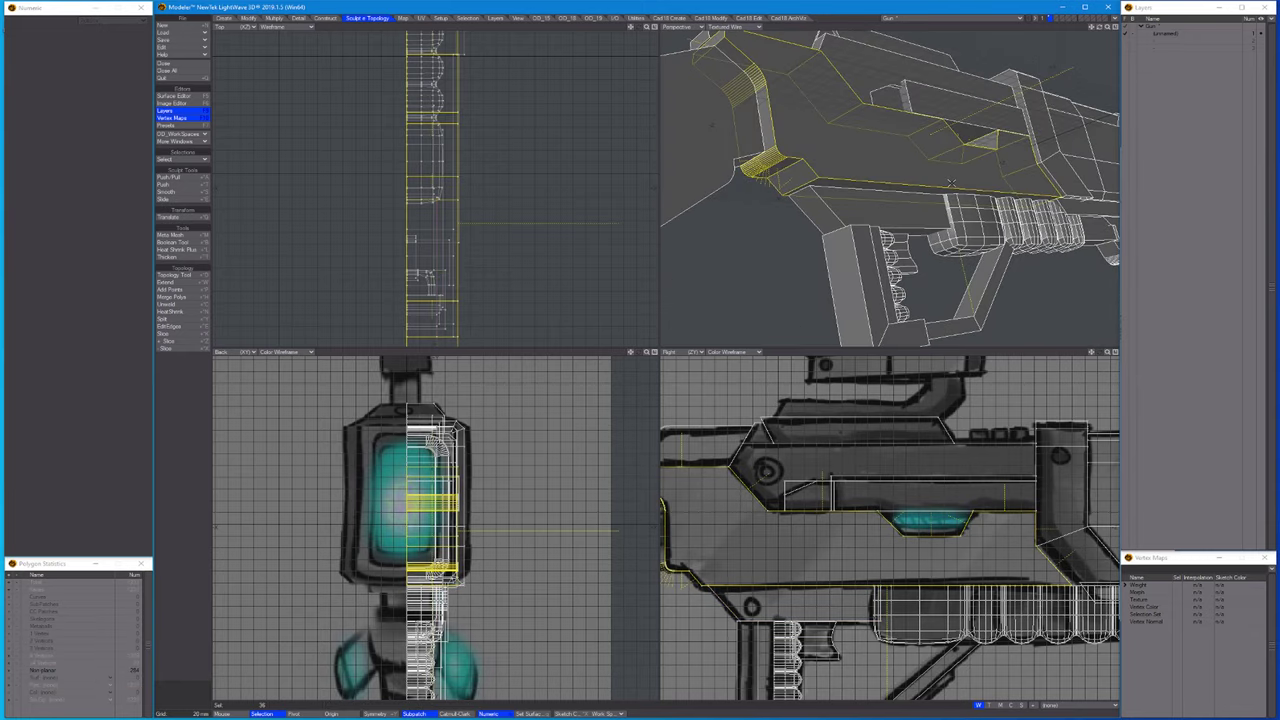
key("=")
key("/")
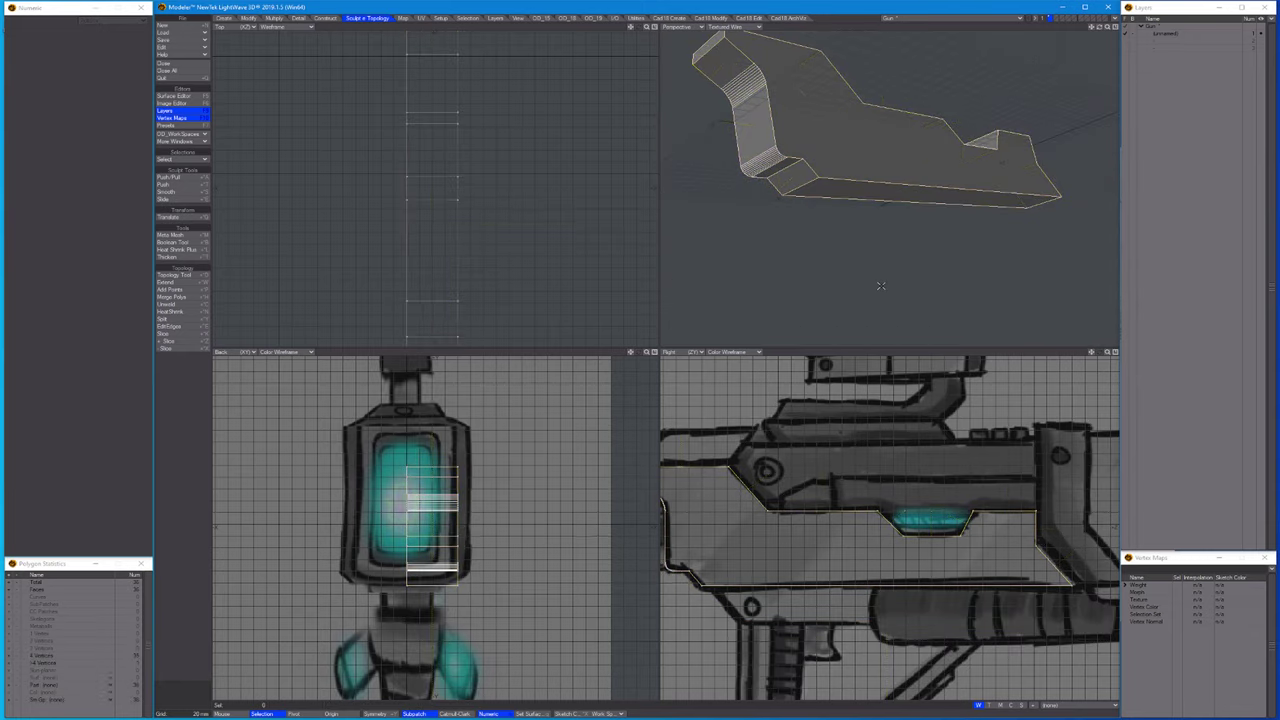
key("shift+k")
left_click_drag(330, 583, 929, 582)
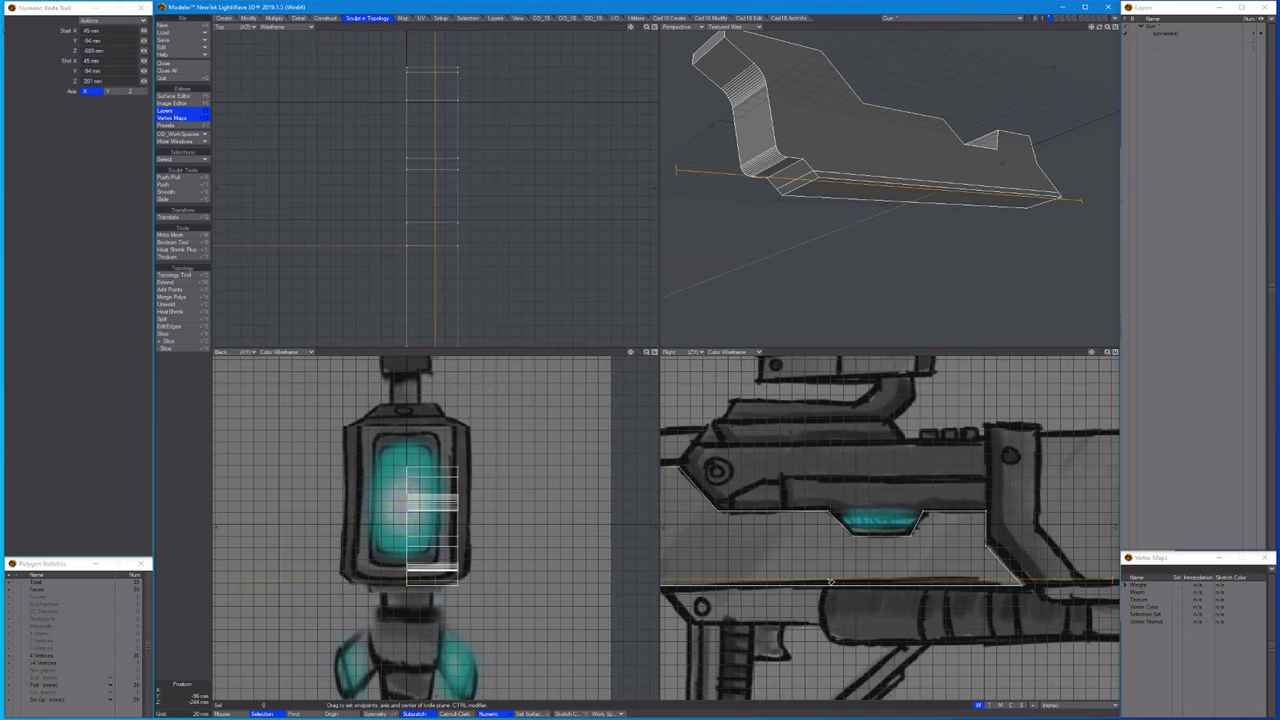
key("space")
Move the lower body piece's bottom outer edge 10 mm inward to chamfer it.
scroll(830, 581, "down", 3)
scroll(820, 581, "up", 5)
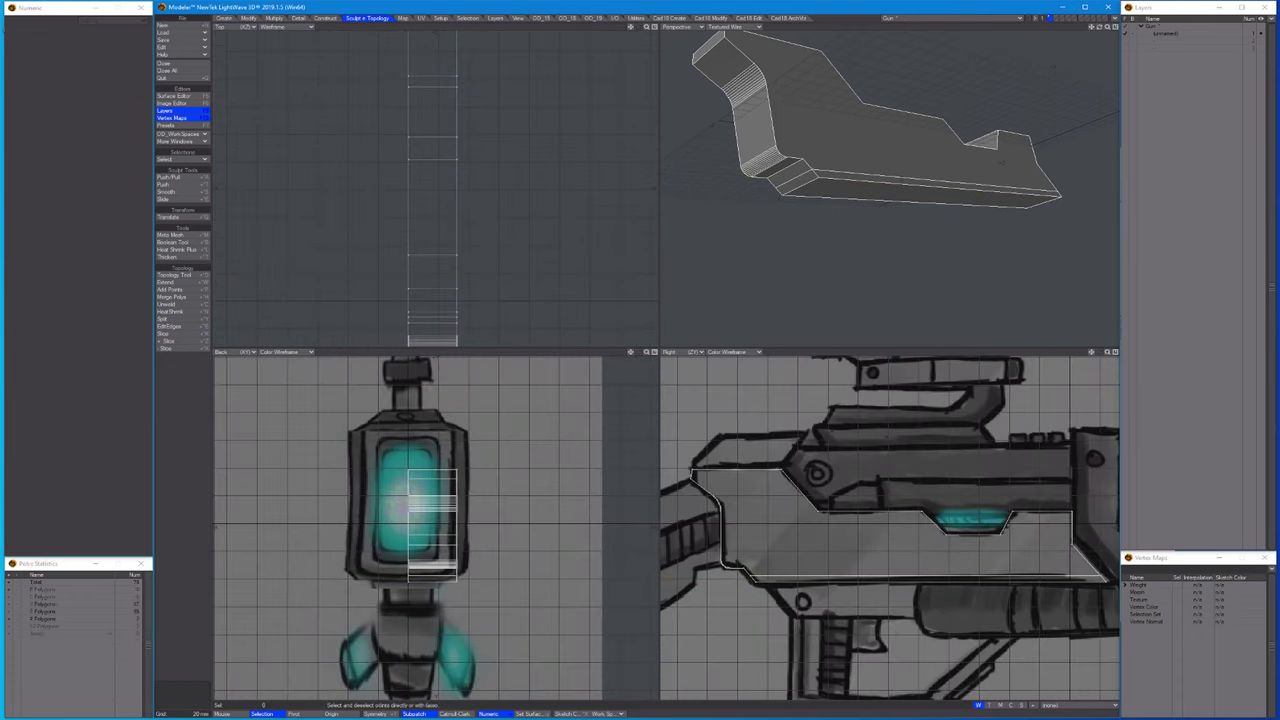
key("t")
scroll(438, 583, "up", 2)
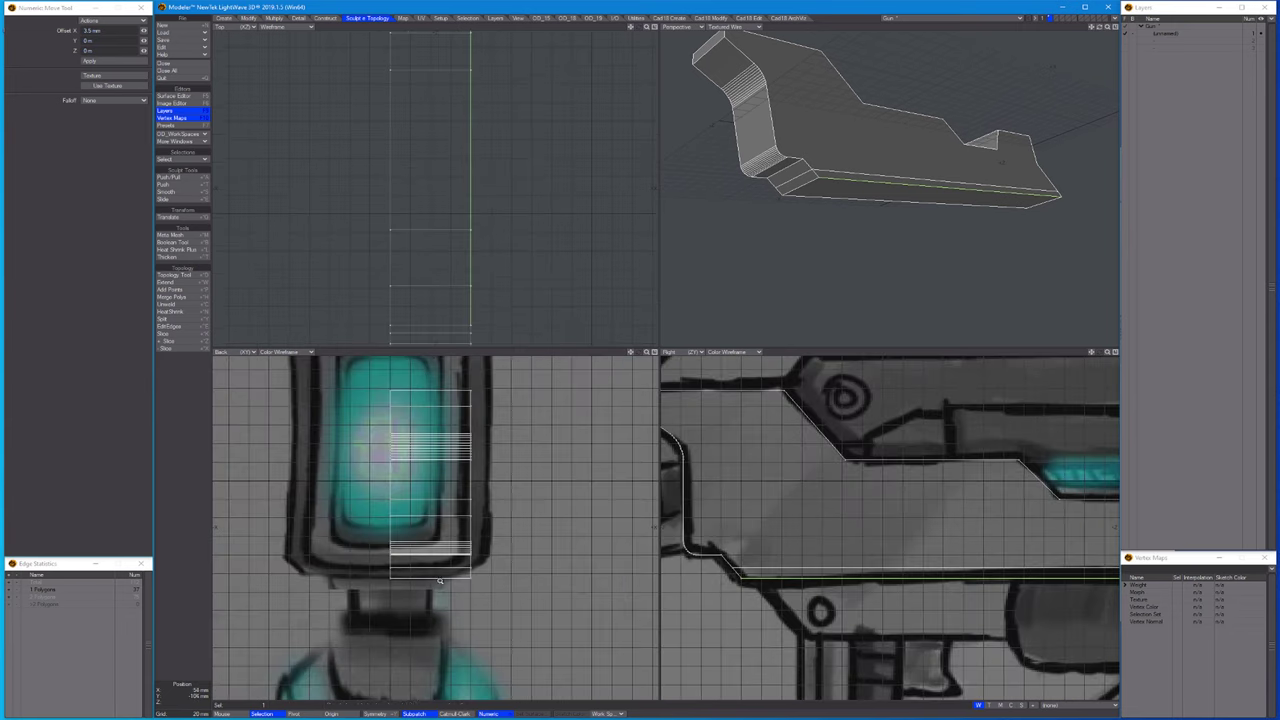
left_click_drag(438, 583, 445, 583)
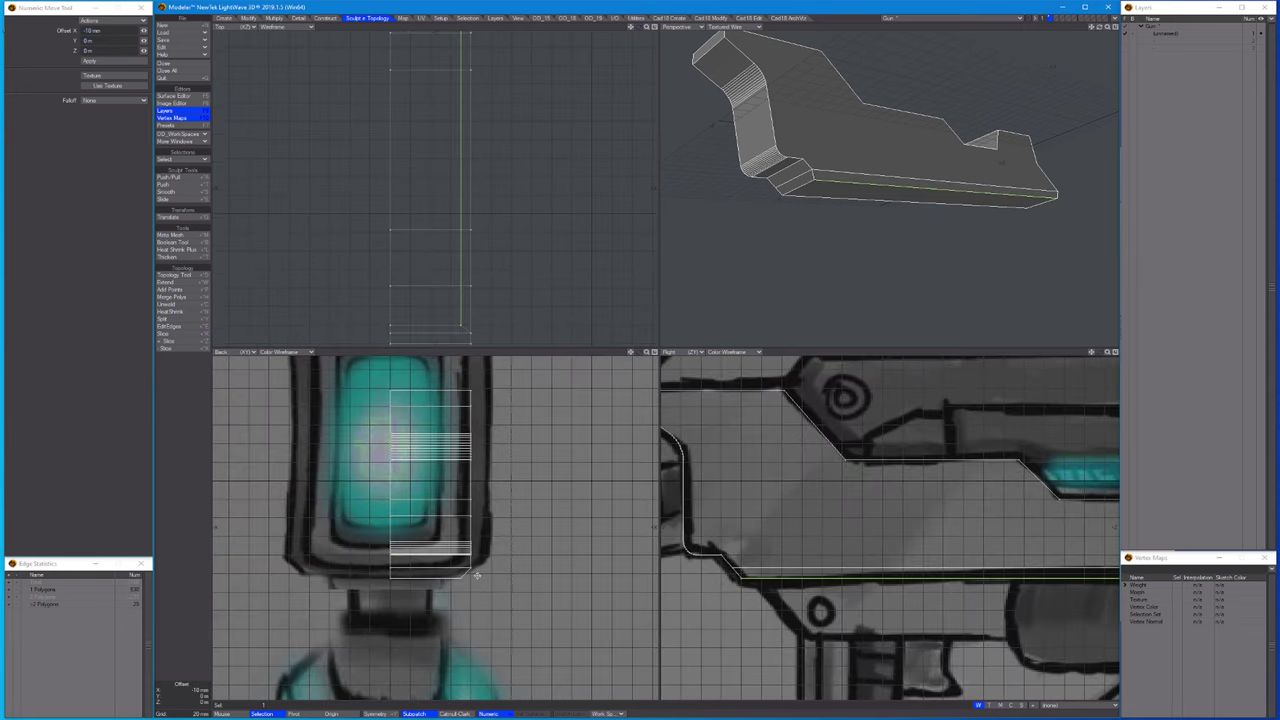
key("space")
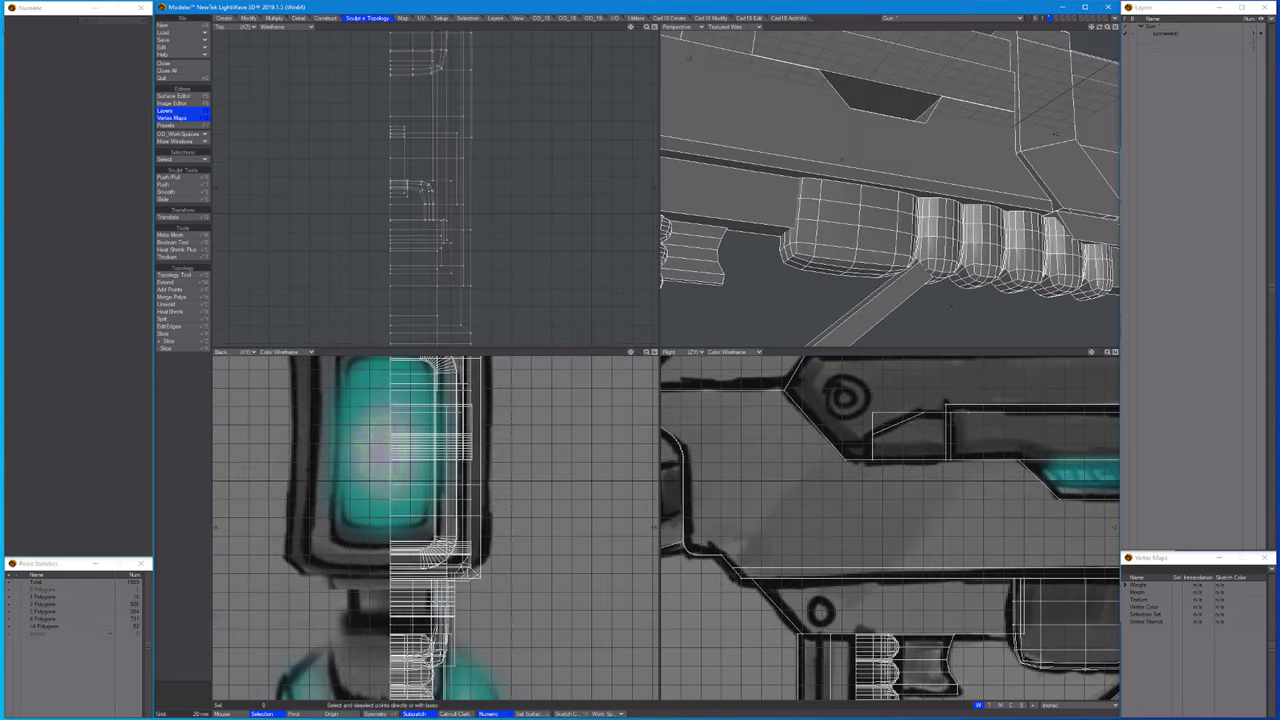
Select the bottom and slanted side faces of the trigger guard and adjust them with Transform.
left_click_drag(890, 190, 830, 210, "alt")
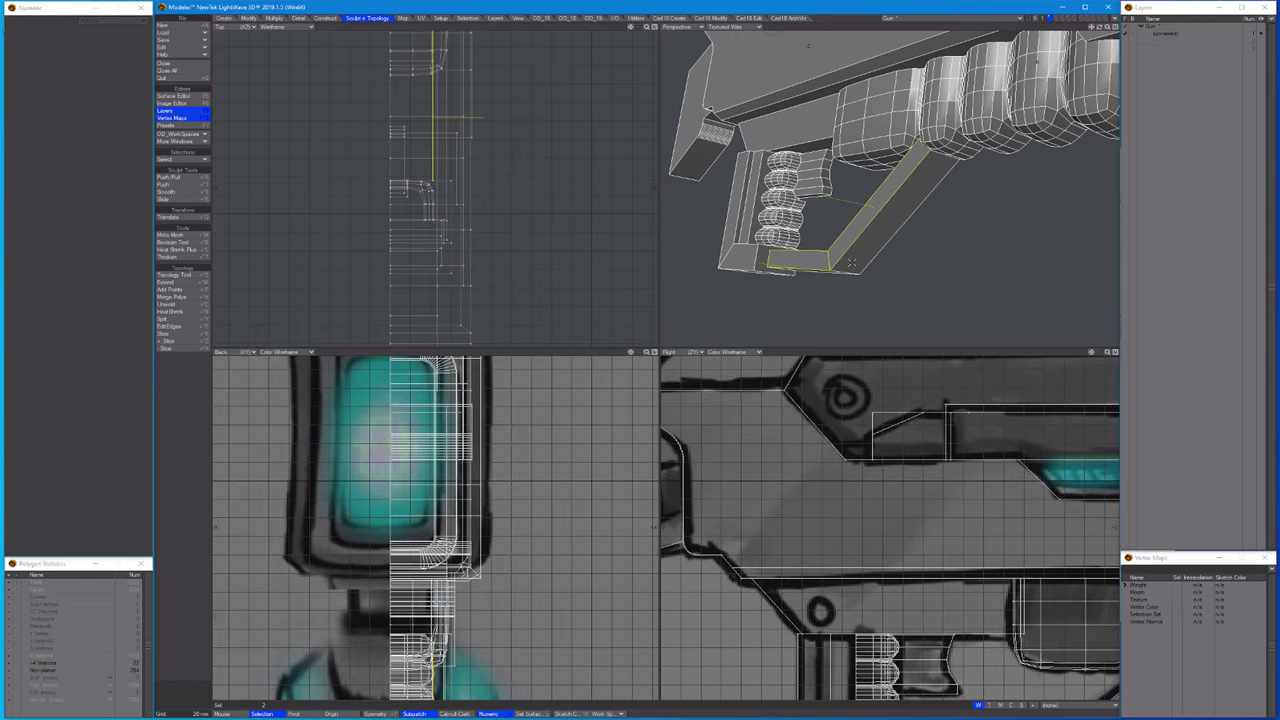
key("y")
key("space")
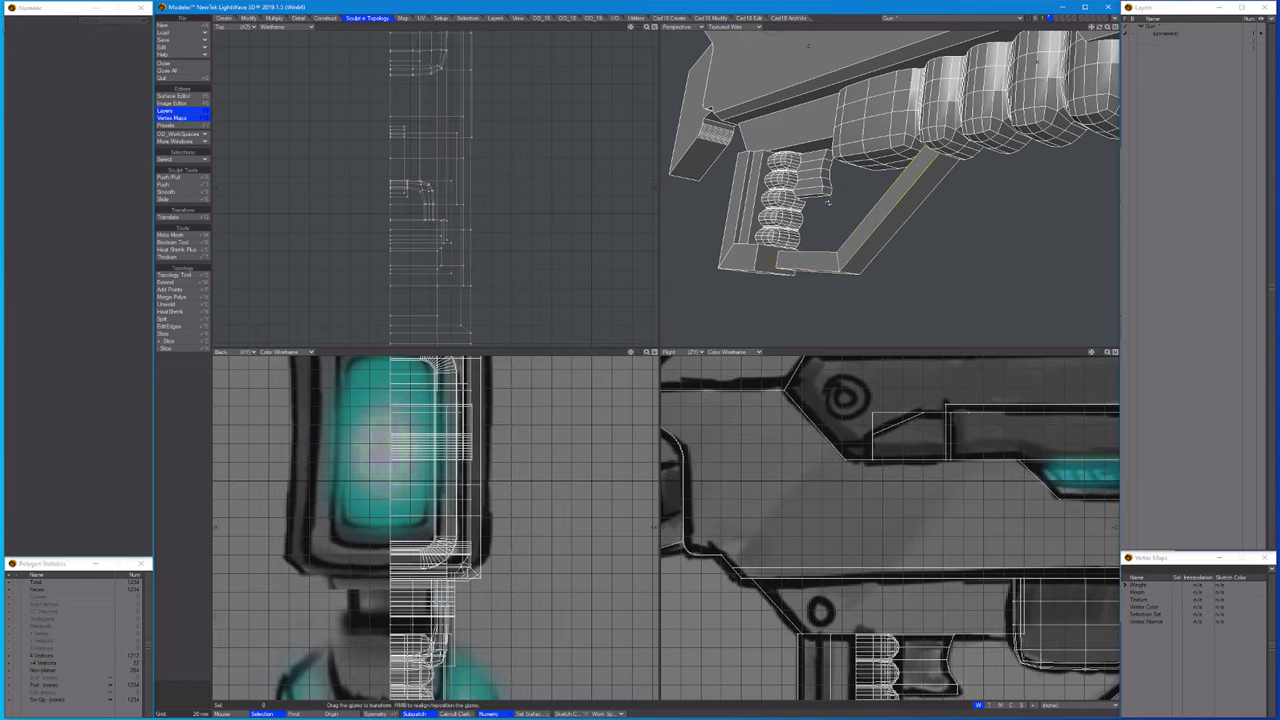
key("a")
Select the faces of the grip's rear frame and the trigger and adjust them with Transform.
scroll(852, 229, "up", 5)
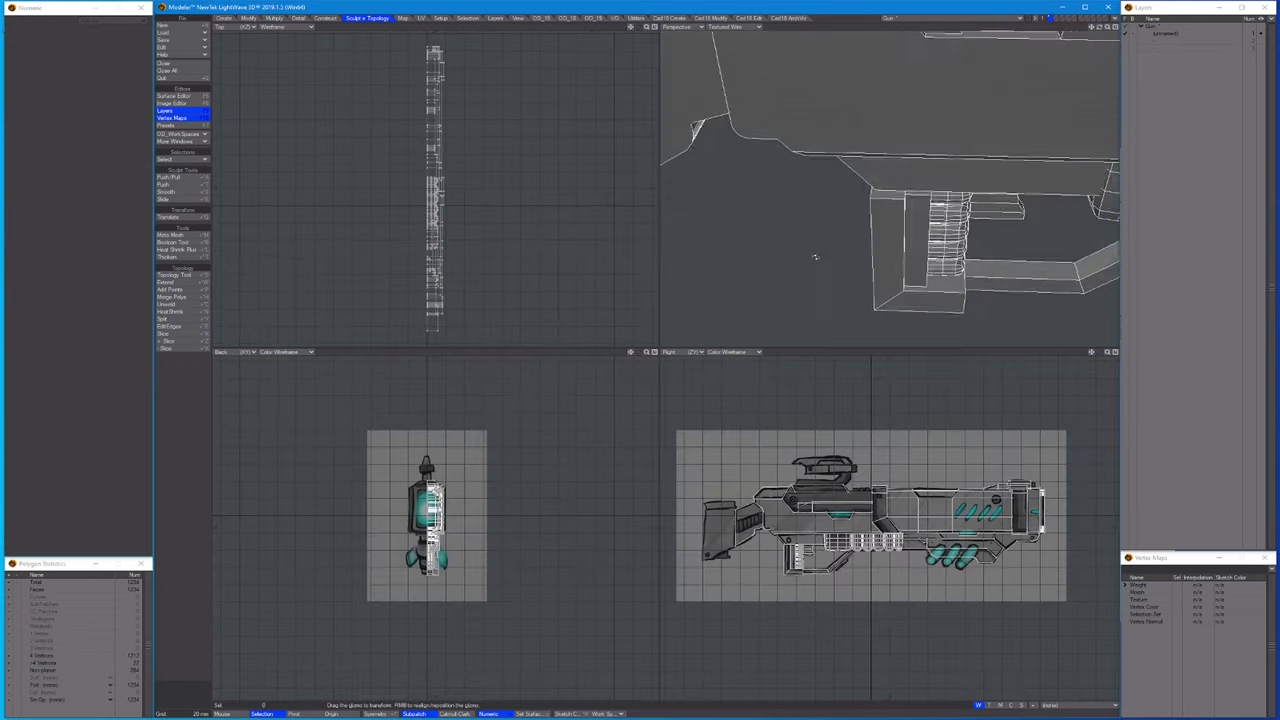
left_click(830, 240)
scroll(830, 240, "up", 2)
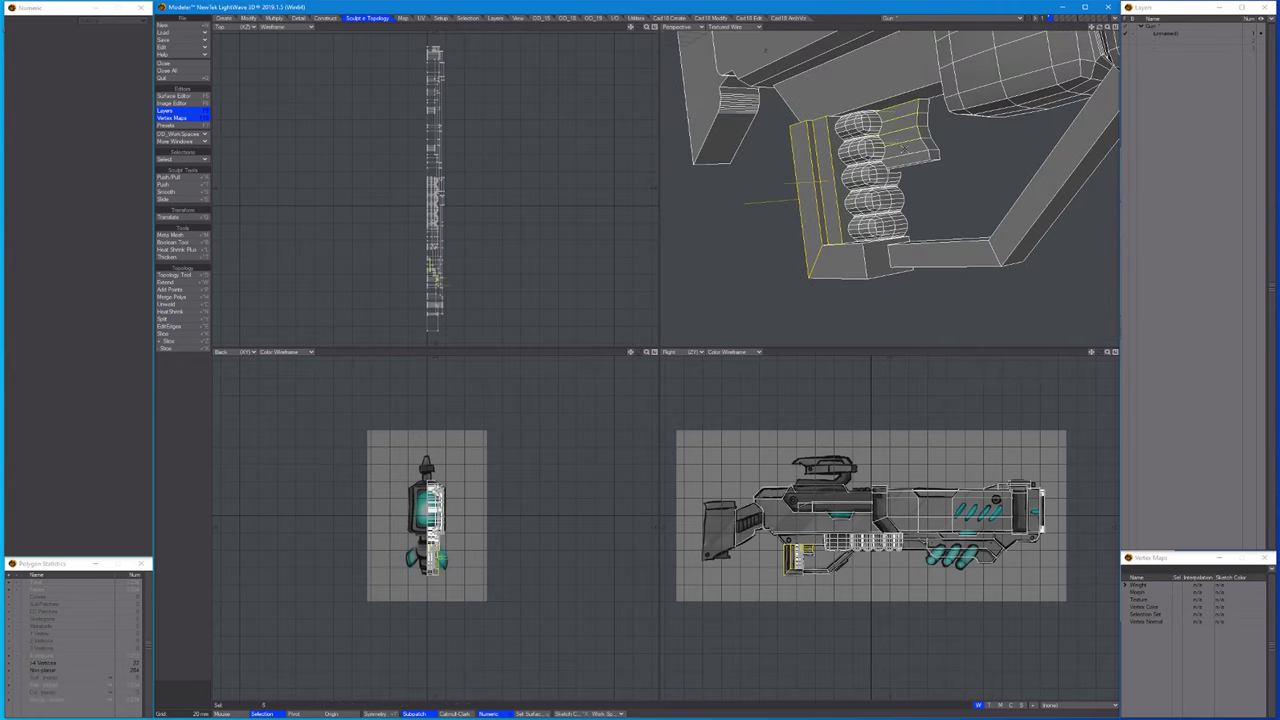
left_click_drag(903, 148, 924, 207, "alt")
key("y")
key("space")
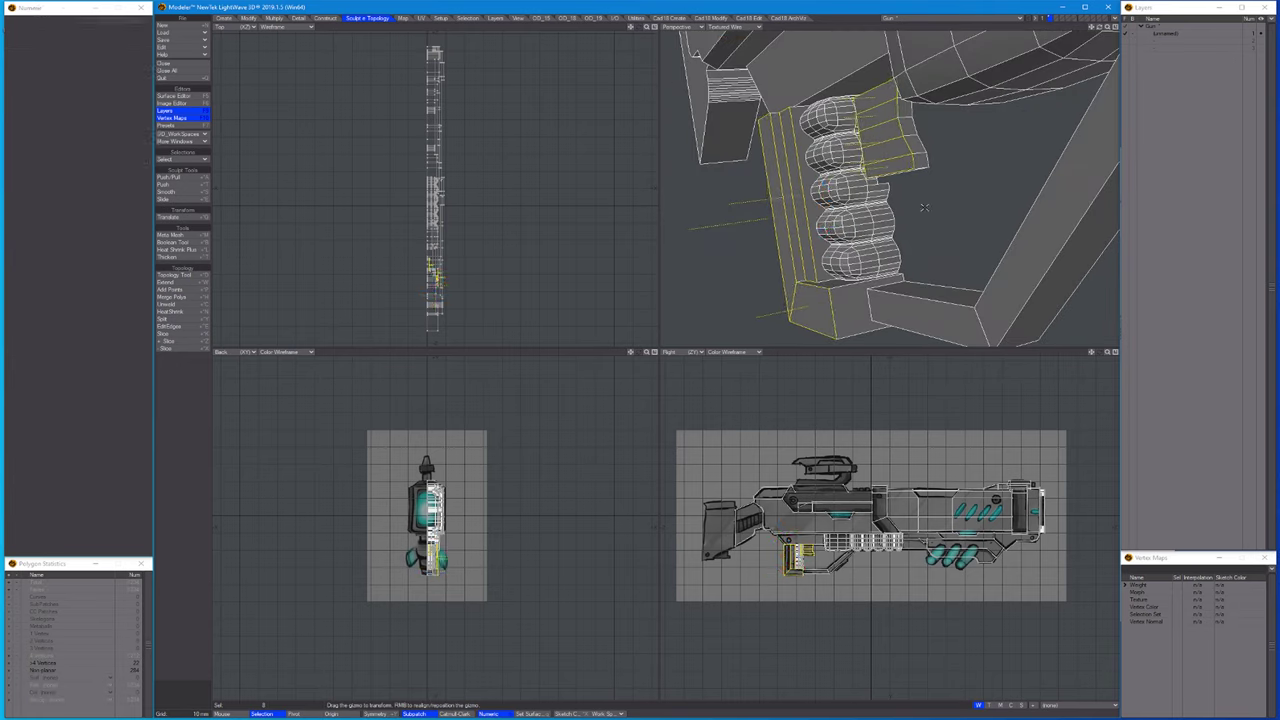
key("y")
left_click_drag(762, 226, 809, 177)
key("space")
key("y")
key("space")
key("y")
key("space")
Mirror the half gun across its centre plane to complete both sides.
scroll(845, 200, "down", 5)
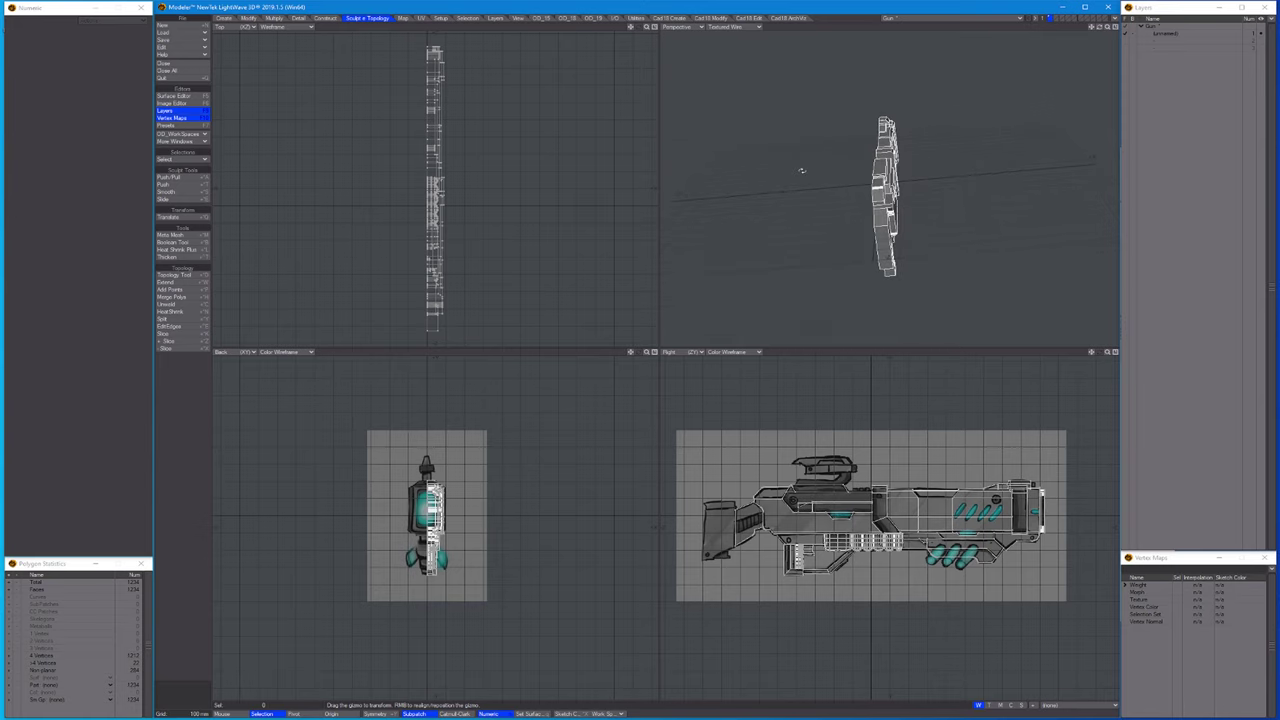
key("shift+v")
key("space")
left_click_drag(900, 185, 942, 135, "alt")
scroll(923, 145, "up", 6)
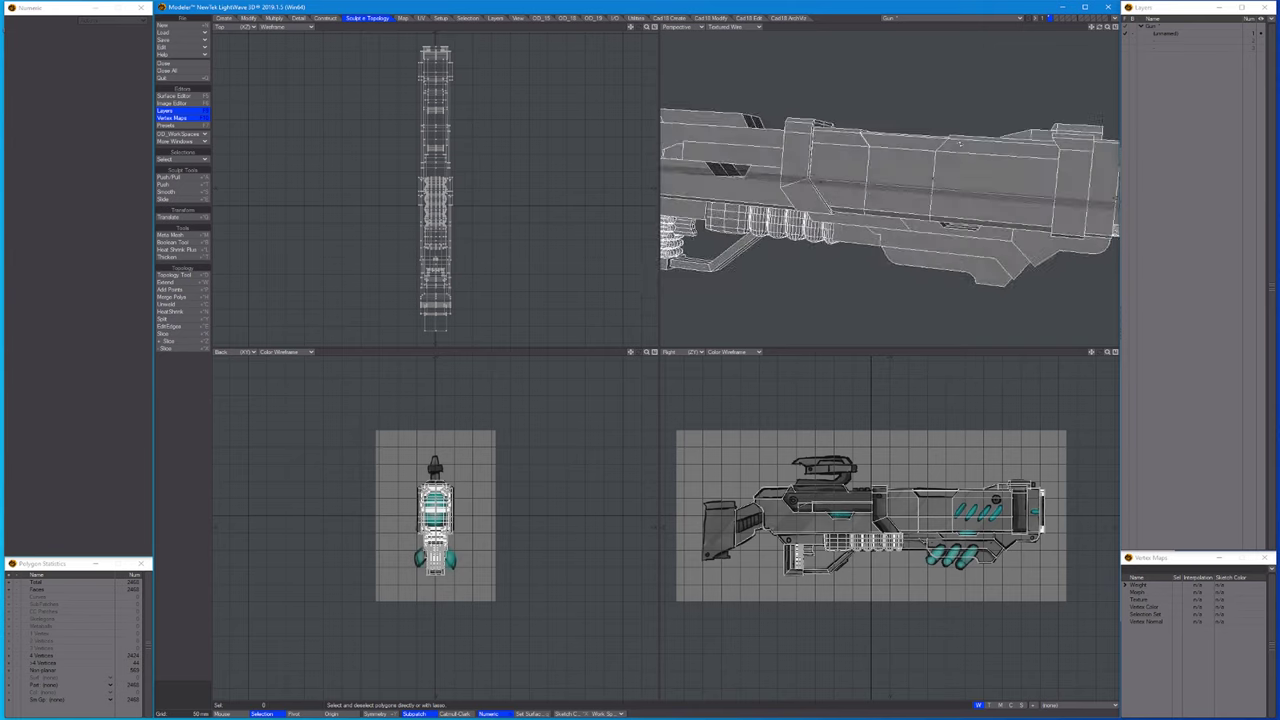
Select the recessed panel faces on top of the barrel housing and assign them the teal surface.
left_click(920, 150)
key("q")
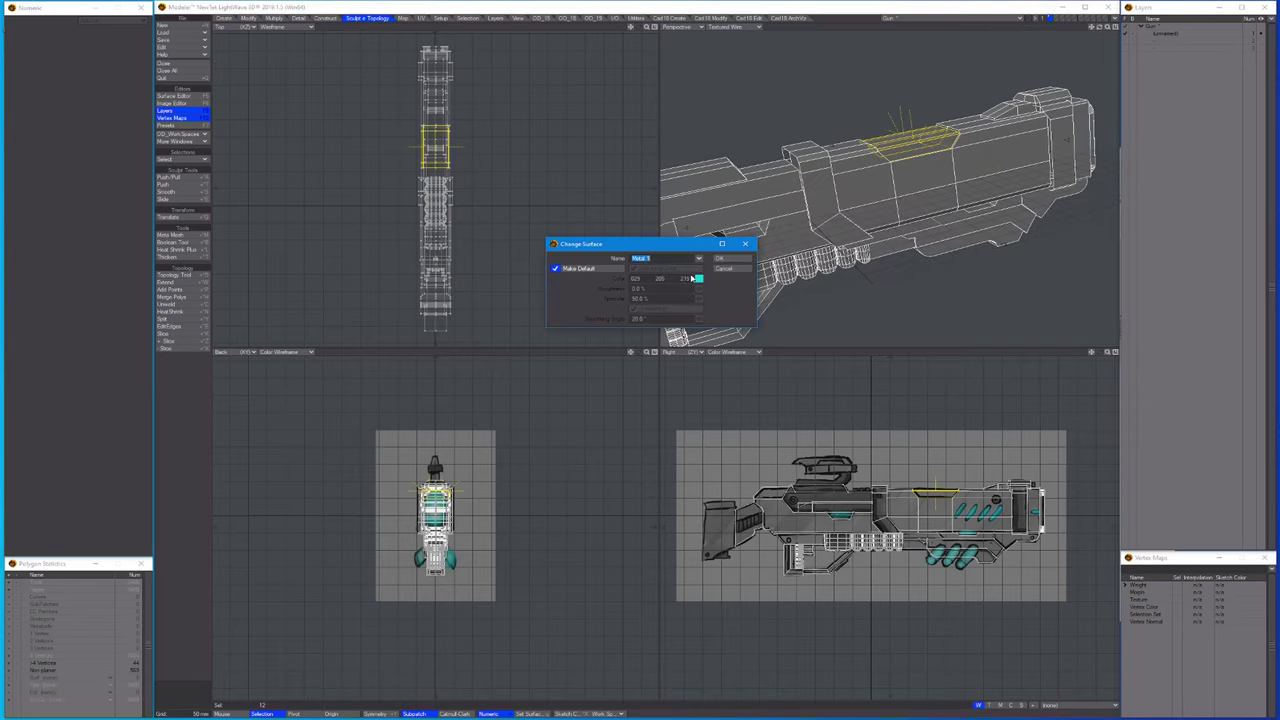
left_click(699, 259)
left_click(703, 280)
key("Return")
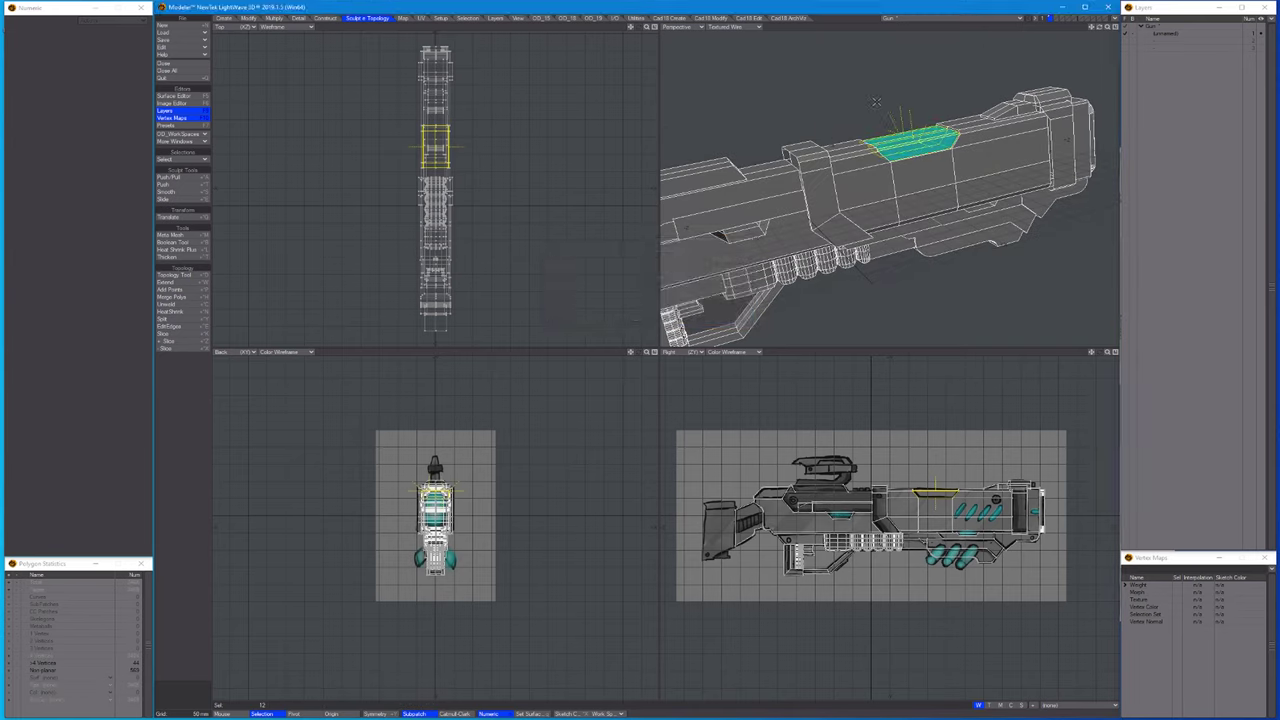
Move a copy of the small side block into the trapezoidal recess below the long raised panel.
mouse_move(880, 200)
left_mouse_down("alt")
mouse_move(860, 190)
mouse_move(891, 181)
left_mouse_up("alt")
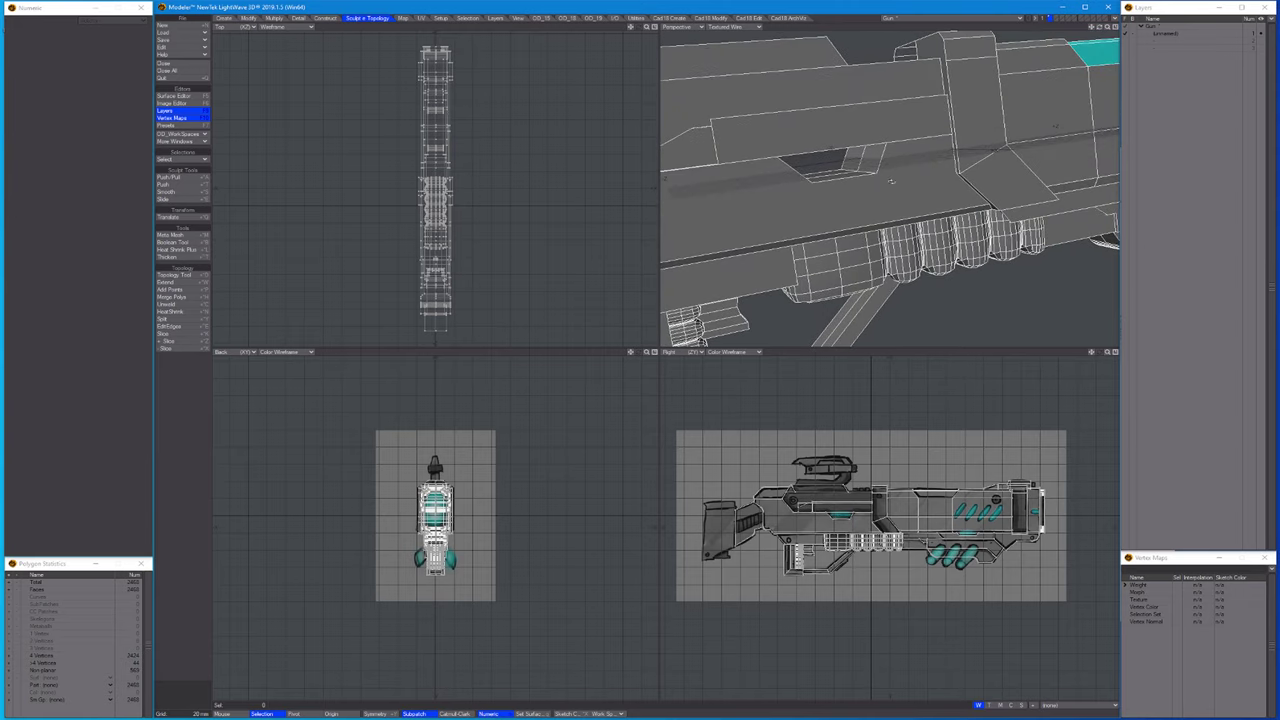
scroll(891, 493, "up", 4)
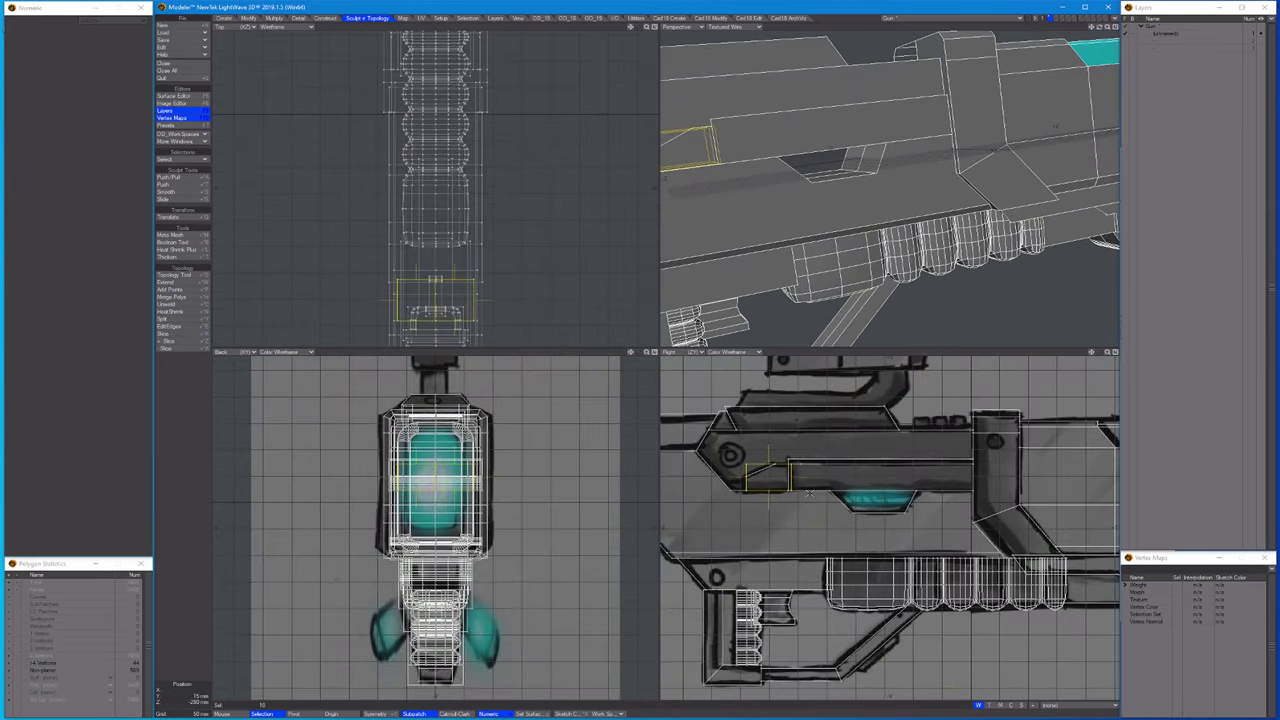
key("t")
left_click_drag(808, 492, 953, 522)
key("space")
Move the copied block's corner points to match the trapezoidal outline of the recess in the side view.
scroll(850, 490, "up", 3)
scroll(898, 527, "up", 3)
key("t")
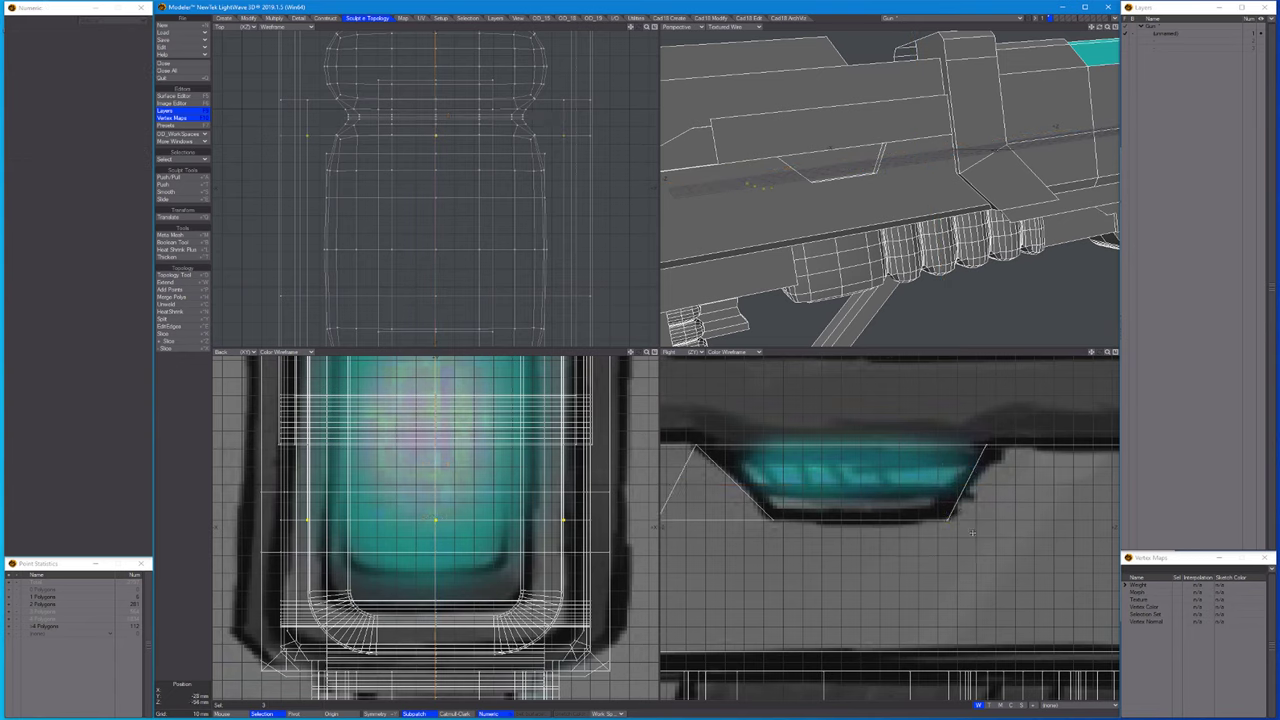
key("Left")
left_click(712, 517)
key("space")
key("ctrl+h")
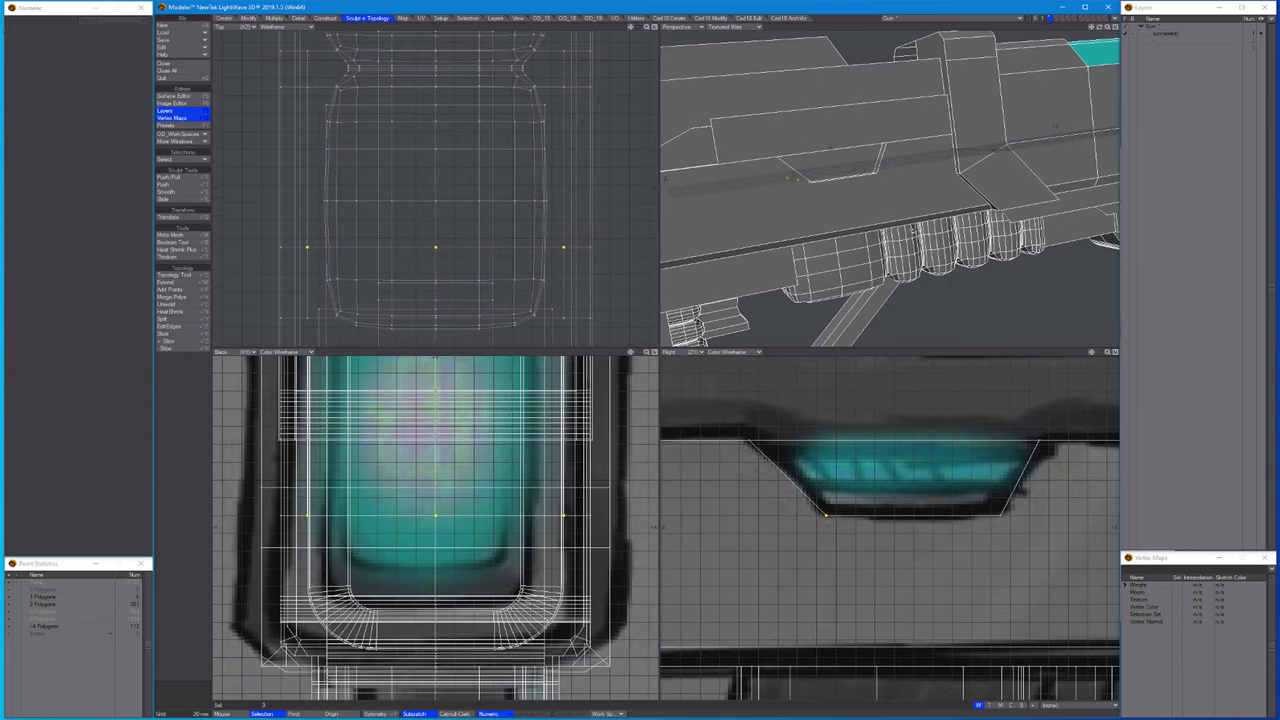
Select the whole trapezoidal insert and assign it the teal surface.
left_click_drag(850, 200, 760, 180, "alt")
left_click(755, 180)
key("q")
key("Return")
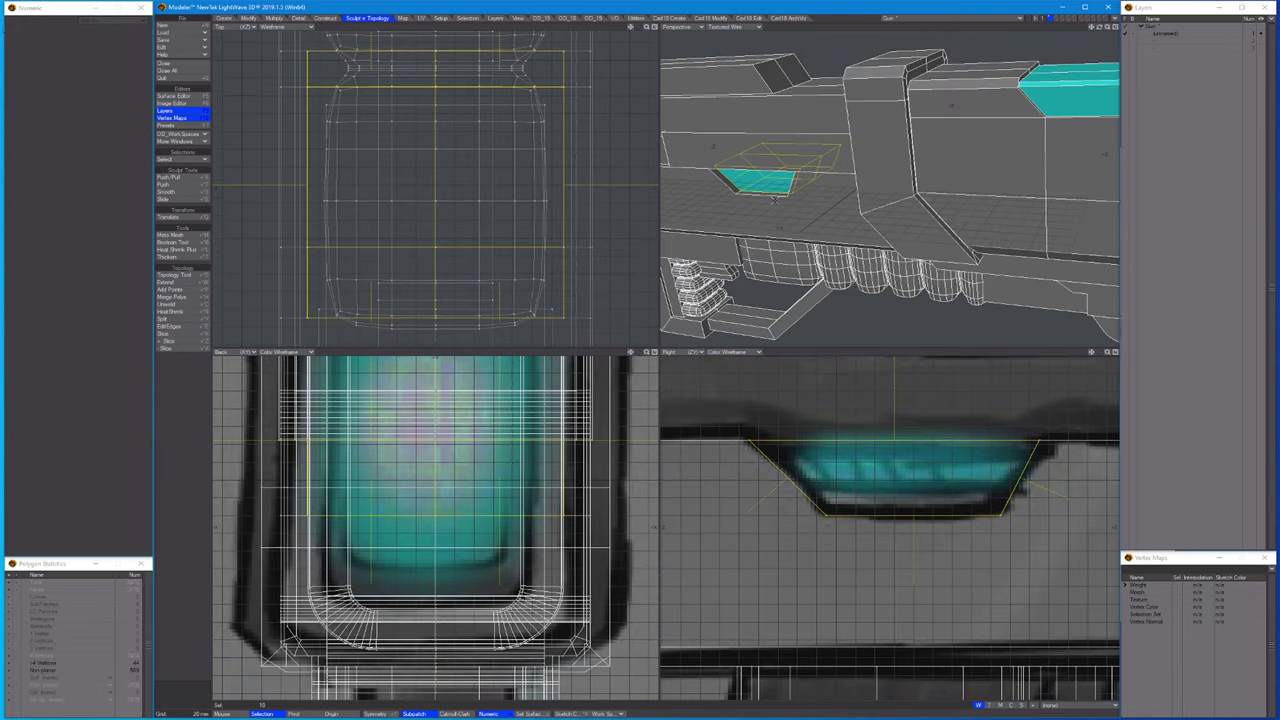
Stretch the teal insert in width so its side faces sit inside the body recess.
key("h")
key("shift+a")
key("space")
key("slash")
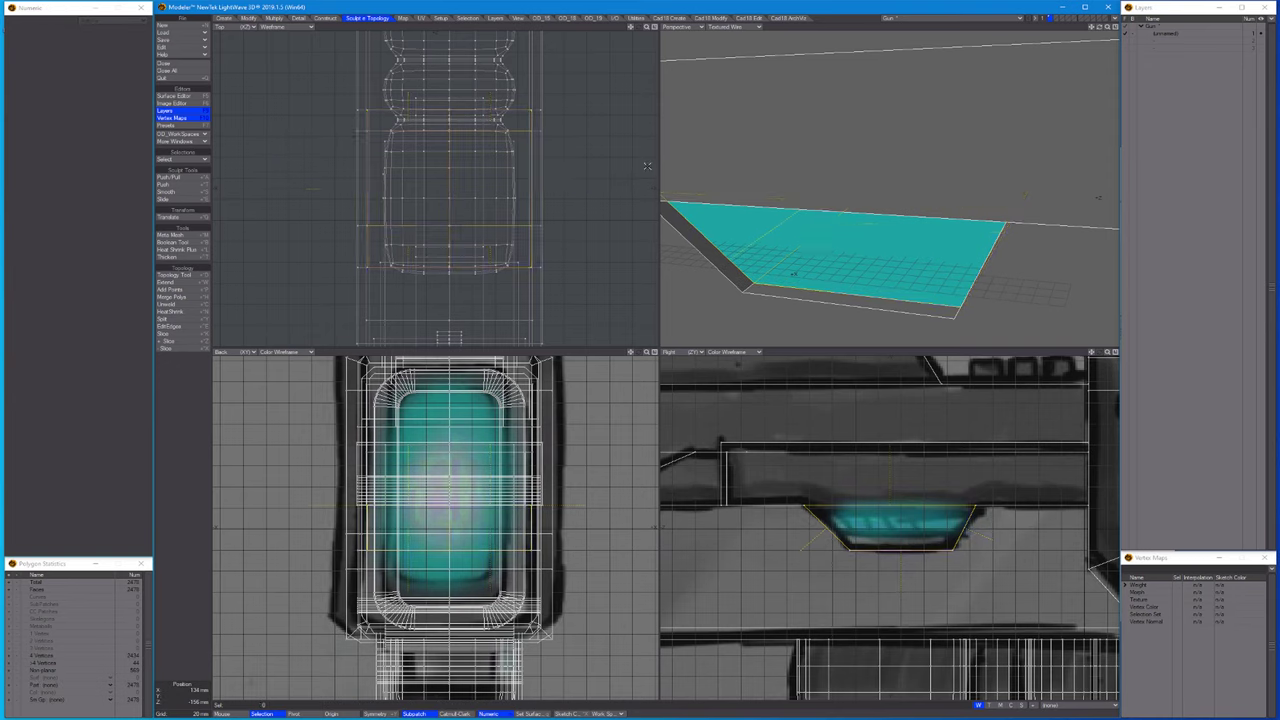
Snap-move a copy of the teal insert by -121.5 mm in Y and 701 mm in Z to the front body's lower recess.
key("a")
scroll(766, 295, "up", 4)
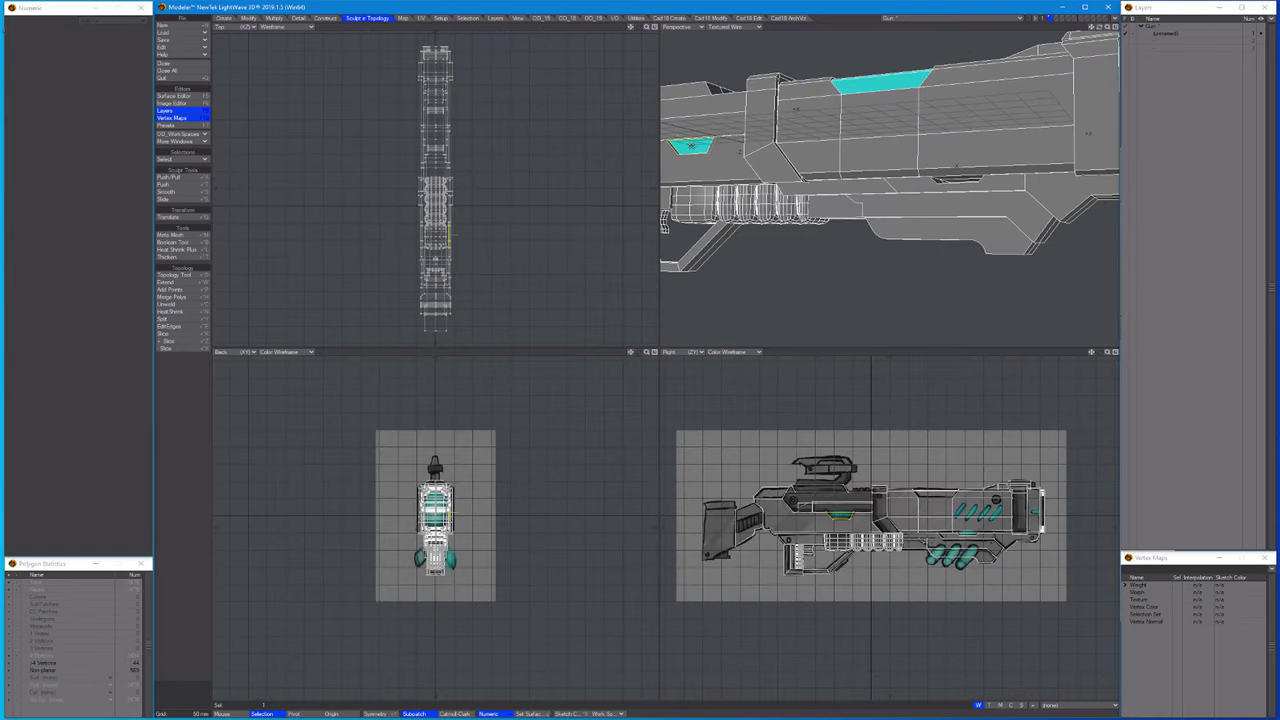
key("shift+g")
scroll(899, 474, "up", 6)
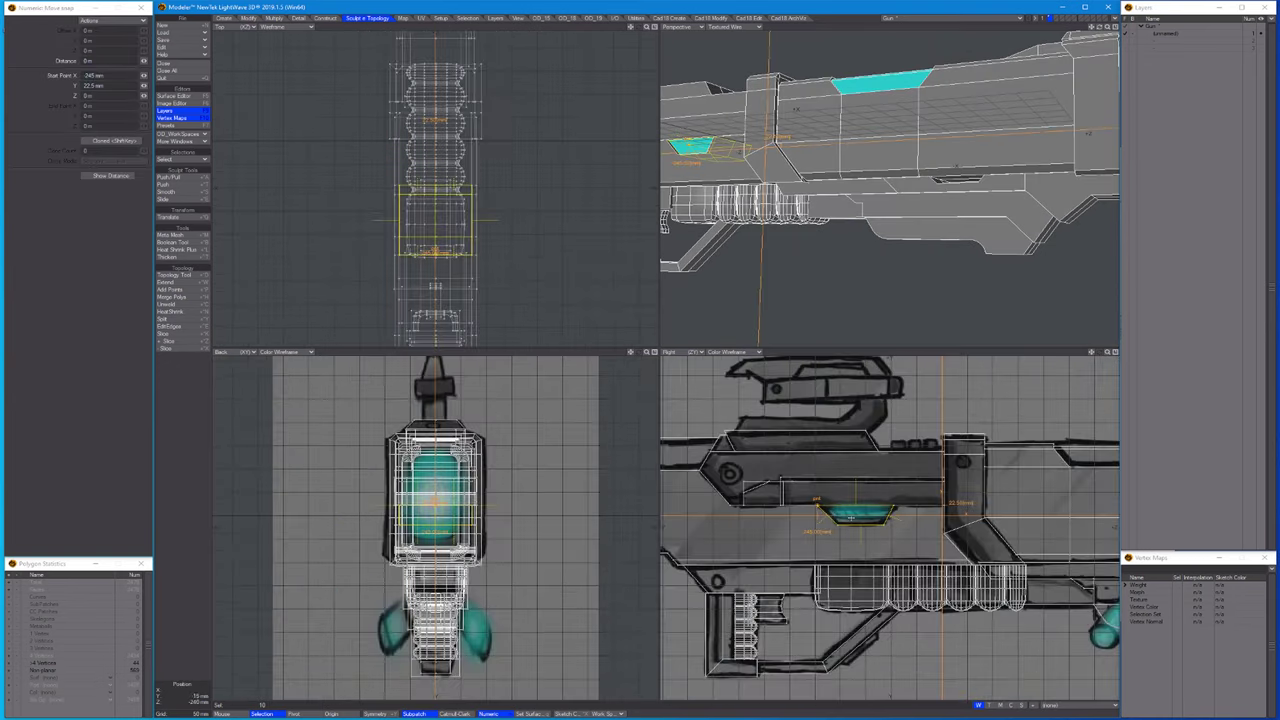
scroll(899, 474, "down", 5)
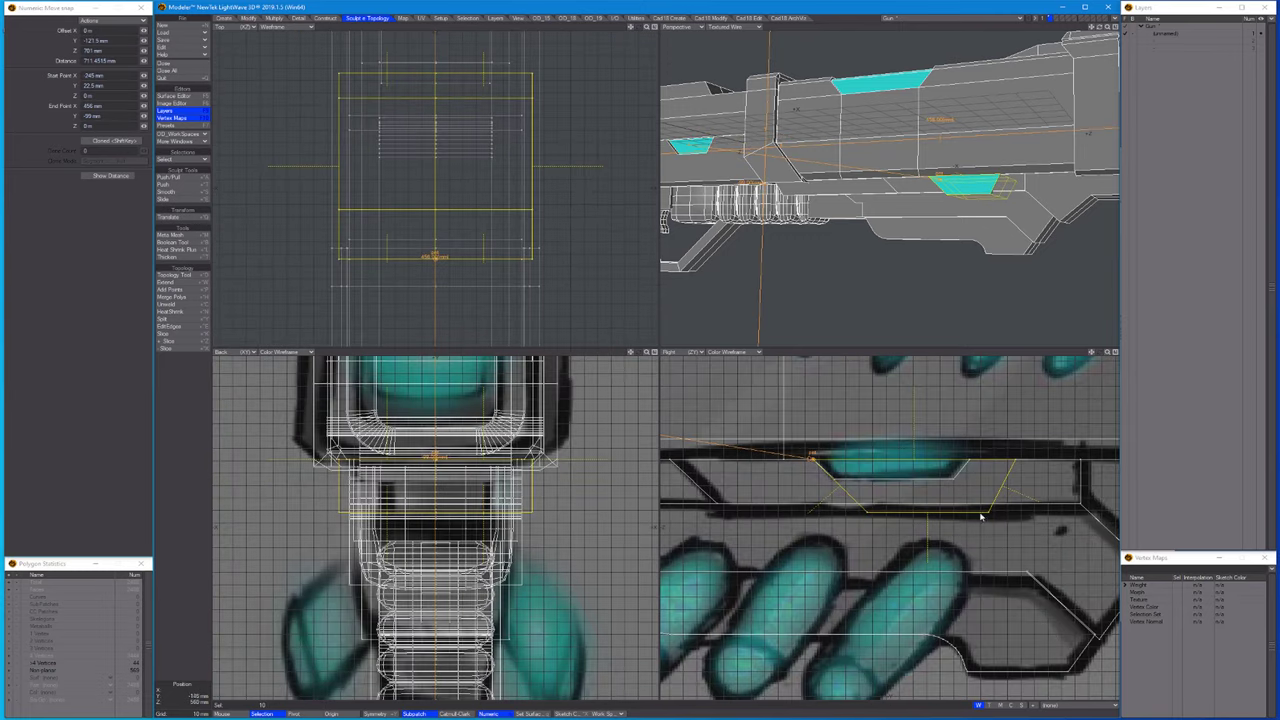
key("space")
Snap the copied insert's corner points to the corners of the front body's lower recess.
key("space")
key("shift+g")
left_click_drag(1013, 461, 966, 459)
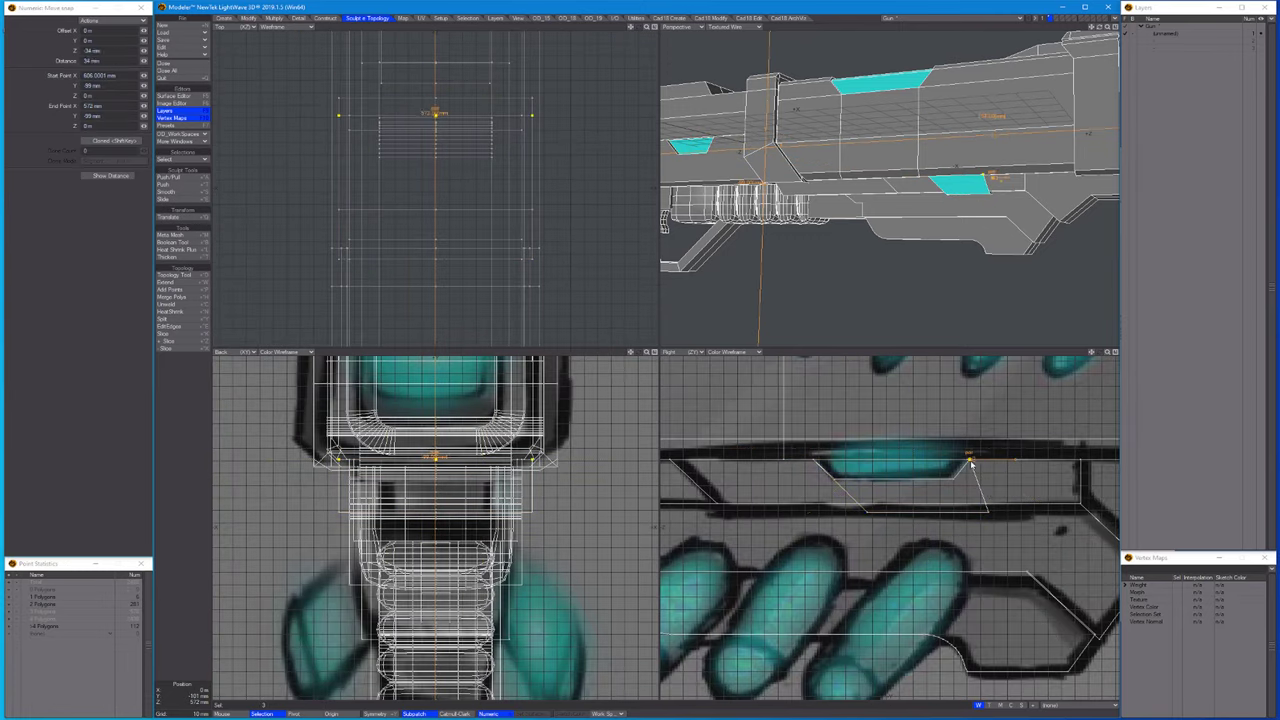
left_click_drag(991, 514, 835, 481)
key("space")
Stretch the front lower teal insert in width to fit it into its recess.
key("shift+a")
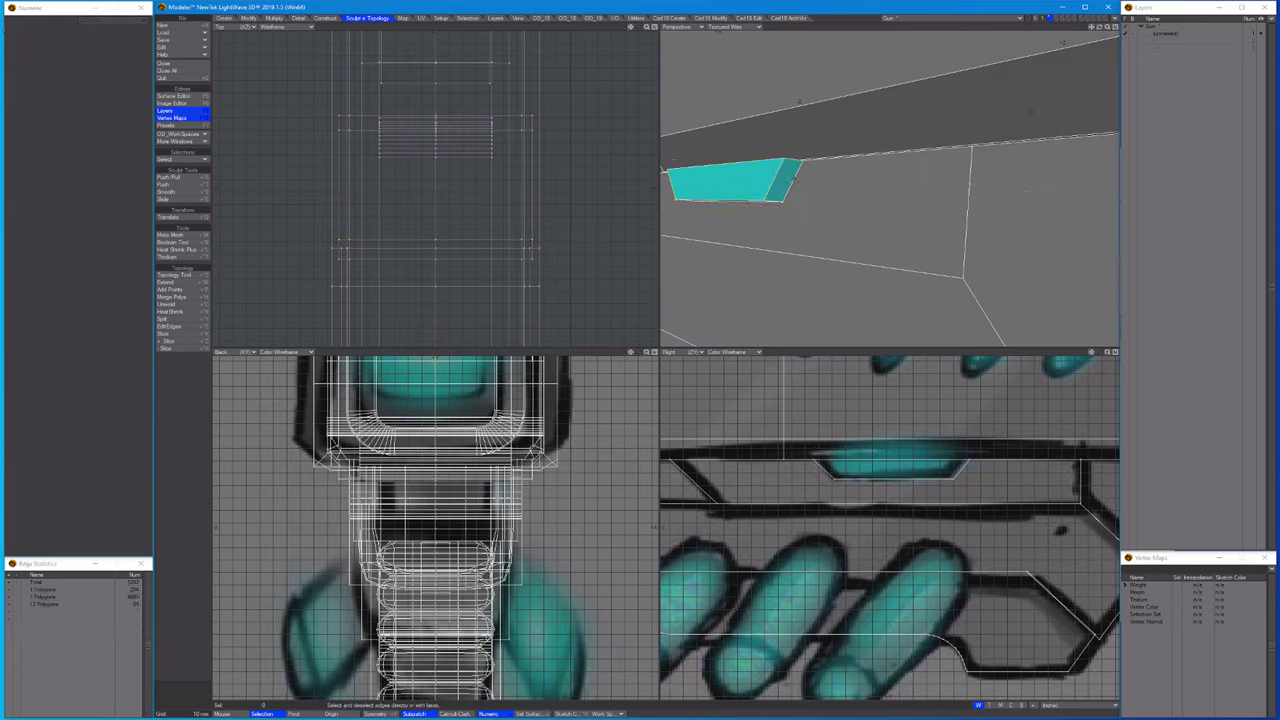
key("h")
left_click_drag(722, 481, 755, 481)
key("space")
key("slash")
key("a")
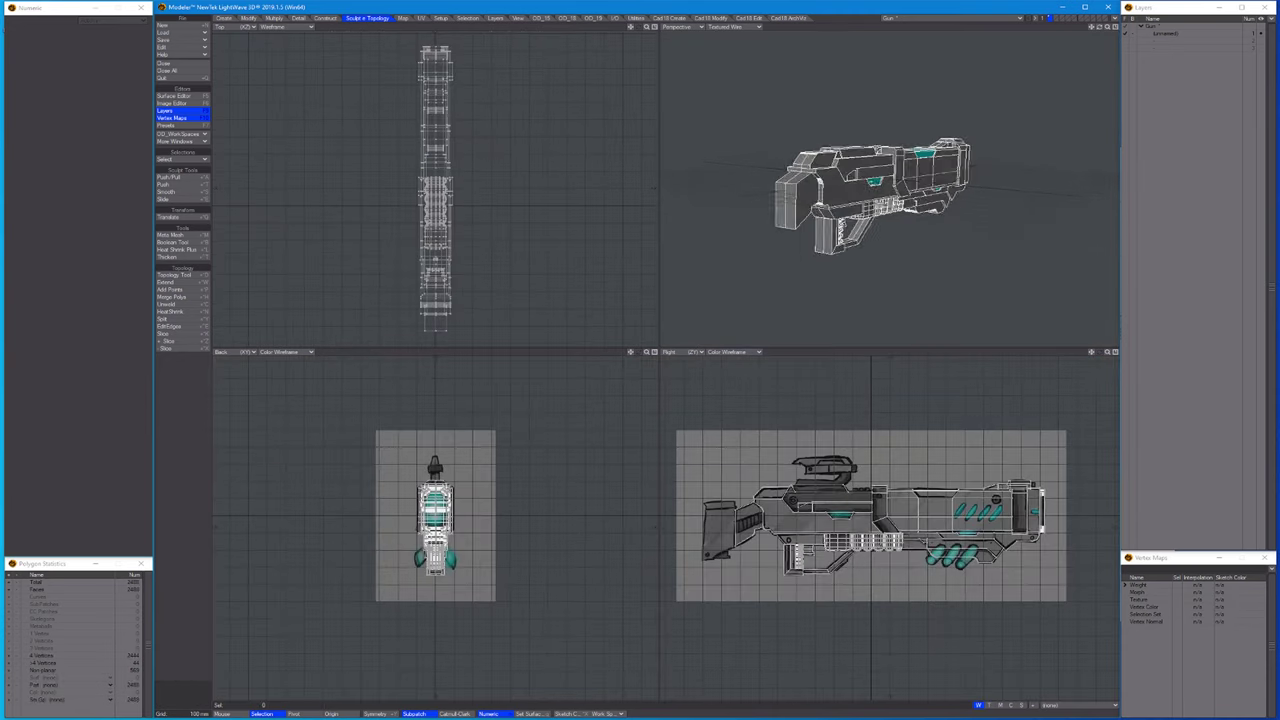
Assign the Plastic surface with a dark colour to the ribbed handguard sections and the ribbed insert of the grip.
left_click_drag(817, 164, 955, 230, "alt")
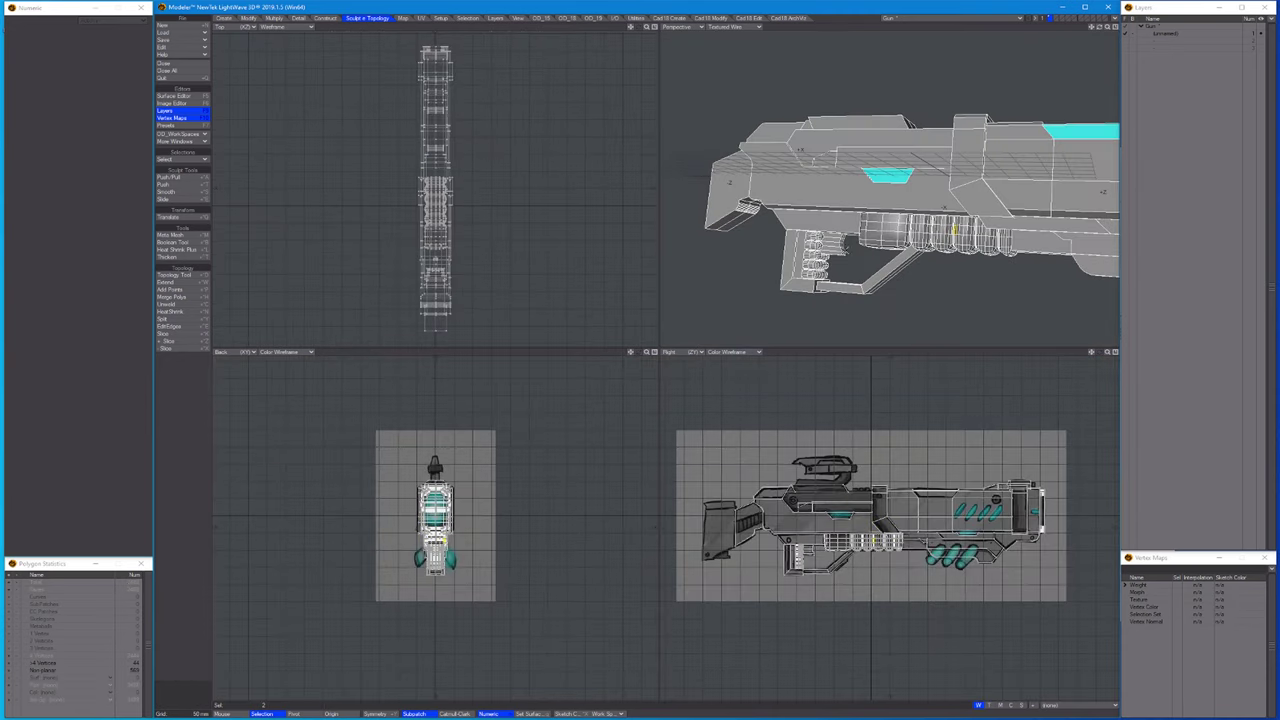
key("bracketright")
key("q")
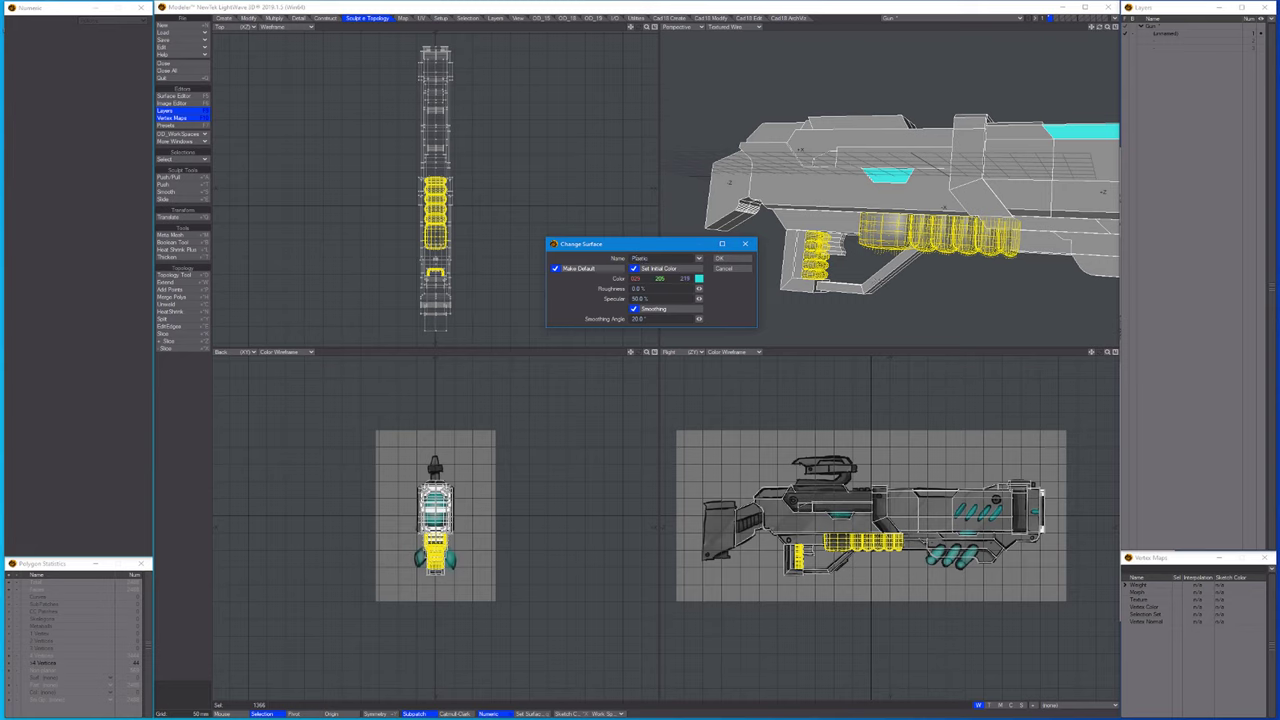
left_click(698, 278)
left_click(675, 510)
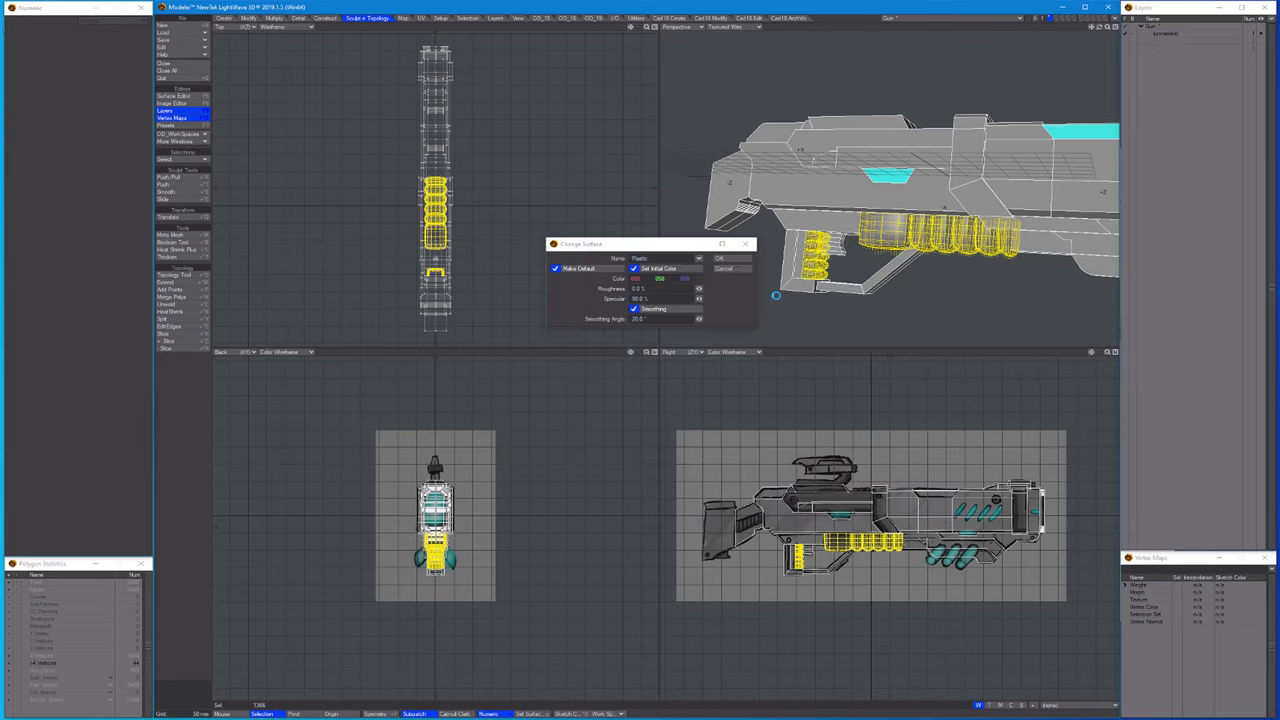
key("Return")
key("slash")
Assign the Metal2 surface with colour 44, 44, 44 to the middle and front bands around the body.
scroll(890, 230, "up", 3)
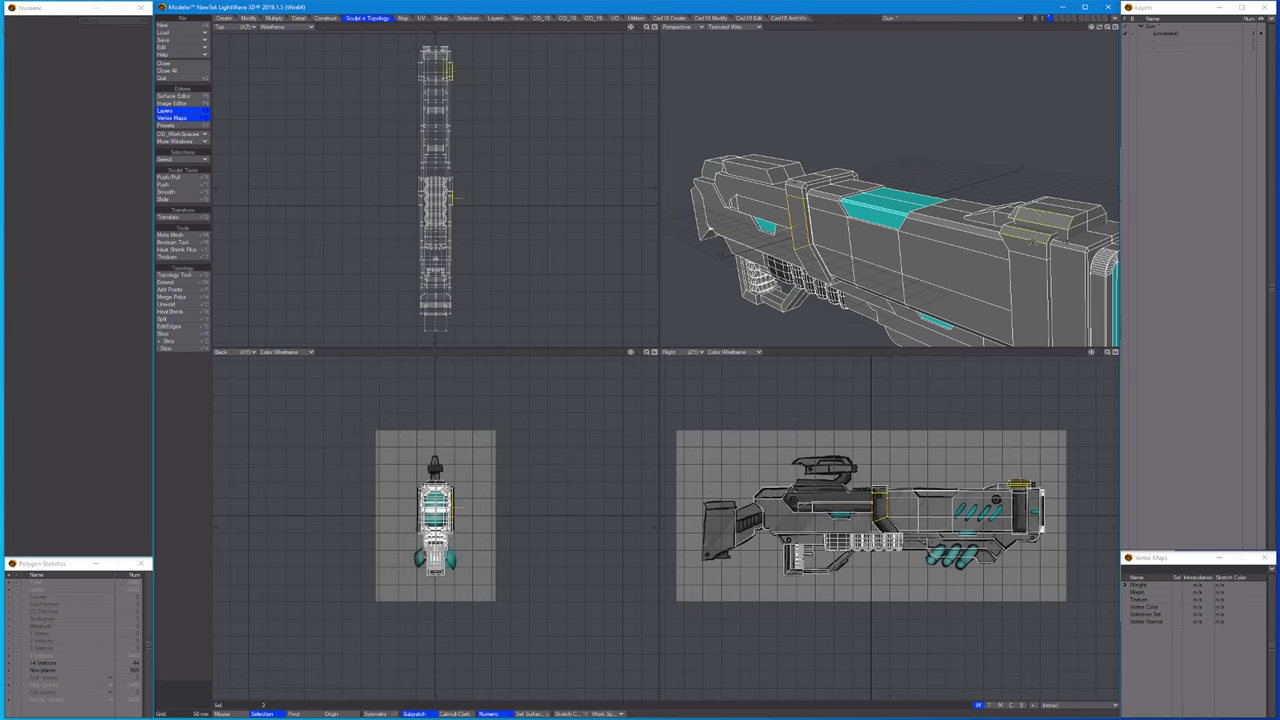
key("q")
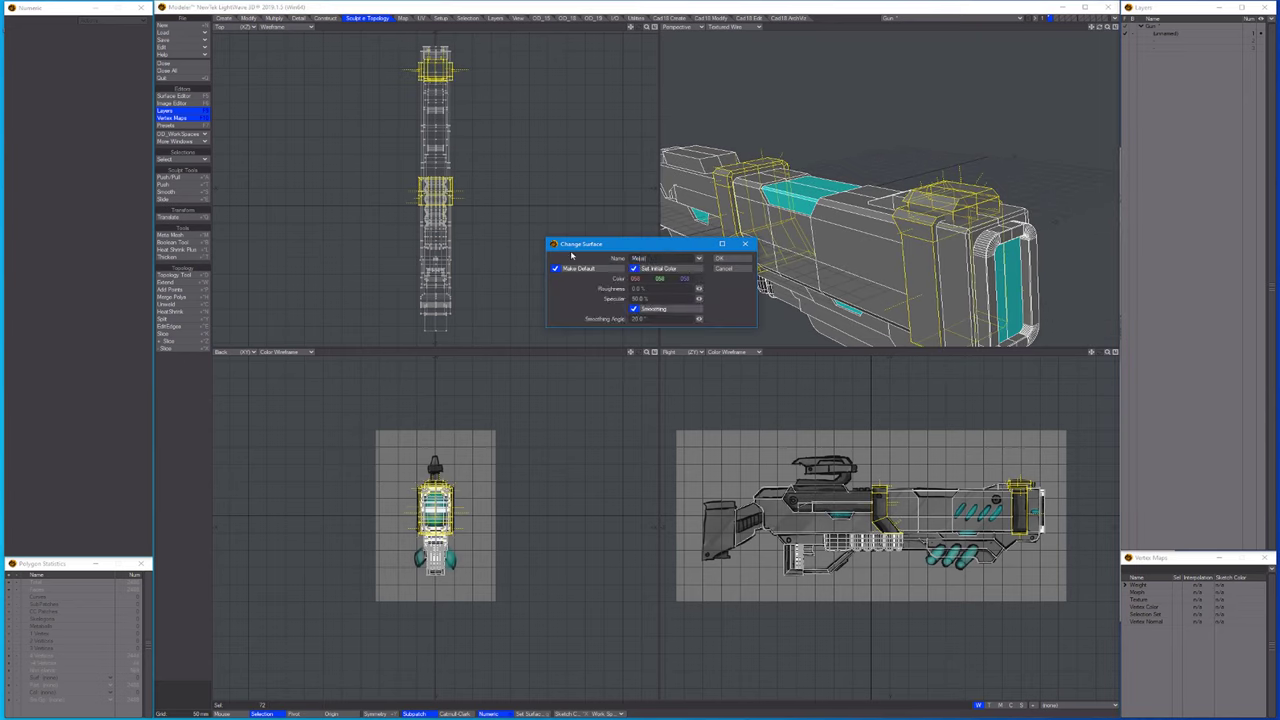
left_click(695, 279)
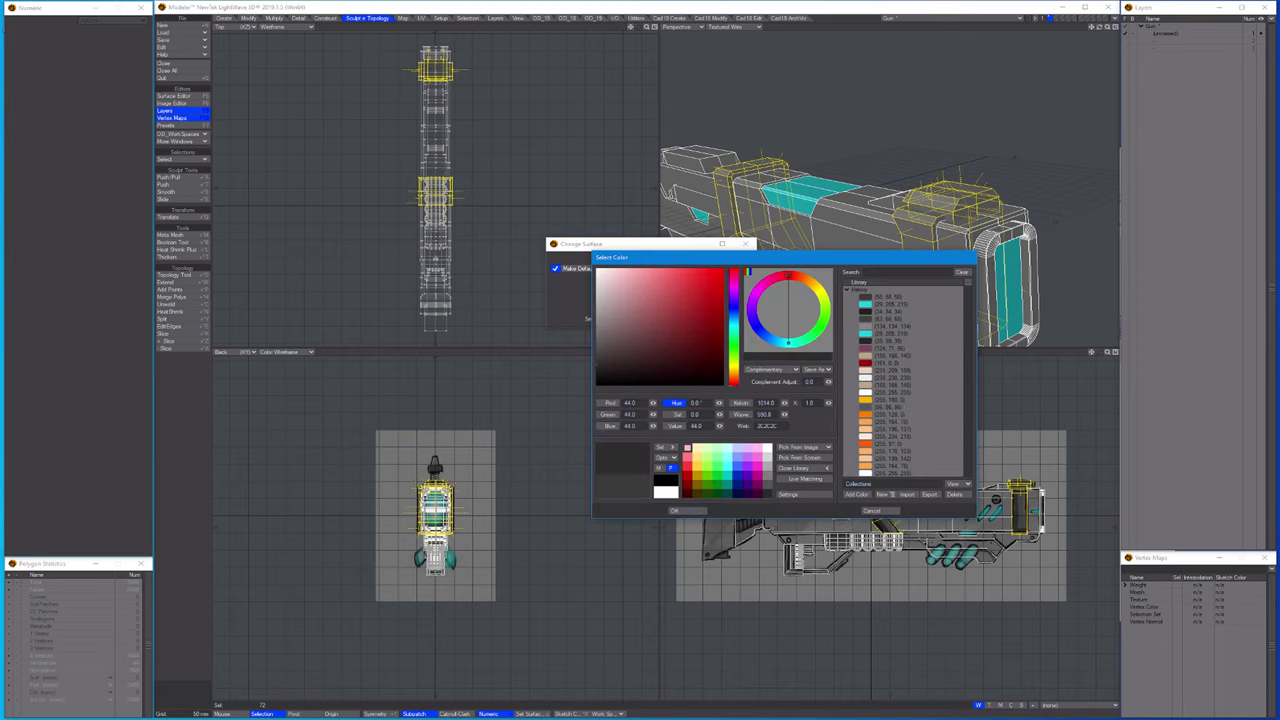
left_click(690, 510)
key("Return")
key("slash")
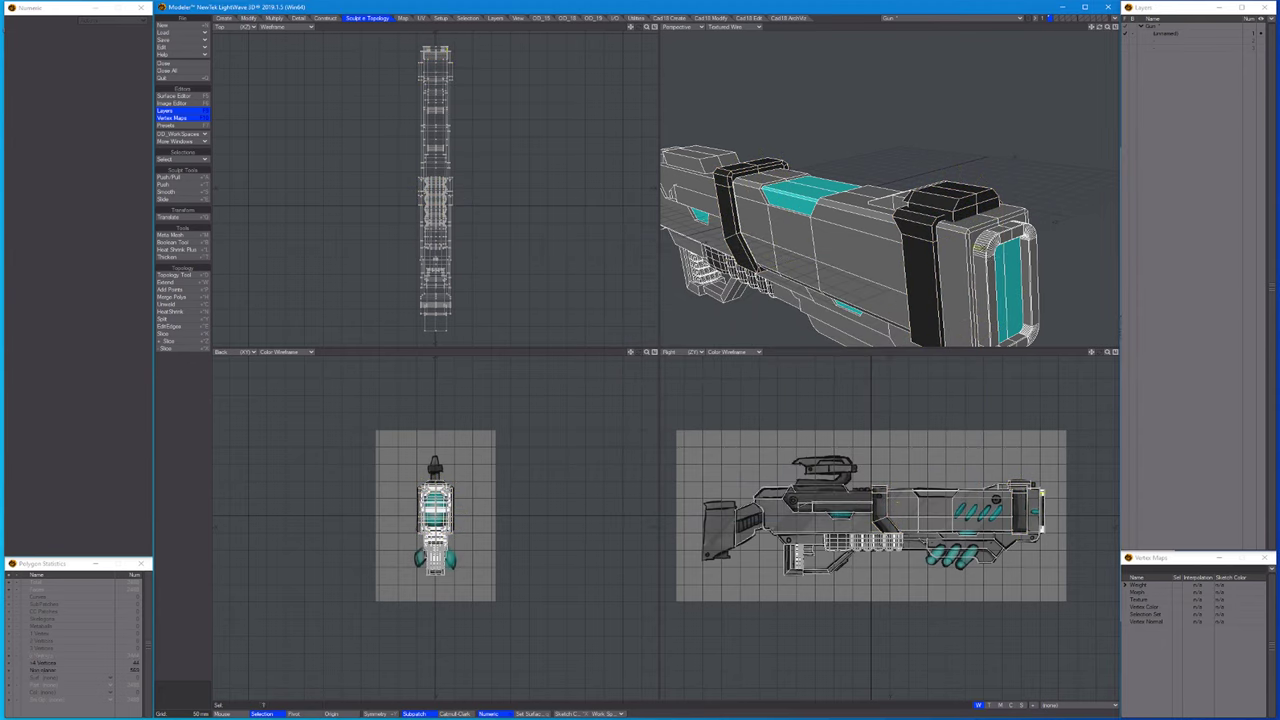
Isolate the rounded muzzle frame together with its teal insert.
left_click(980, 243)
left_click_drag(980, 243, 957, 256, "alt")
left_click(918, 134)
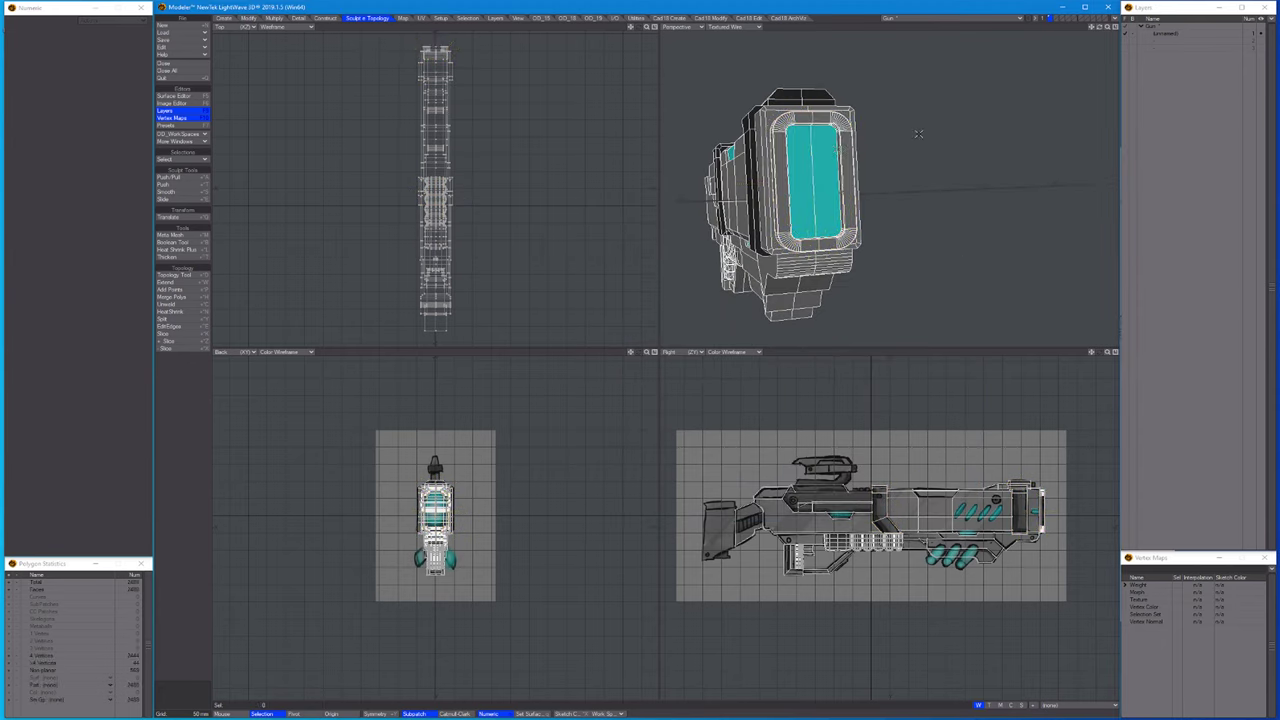
key("bracketright")
key("equal")
key("slash")
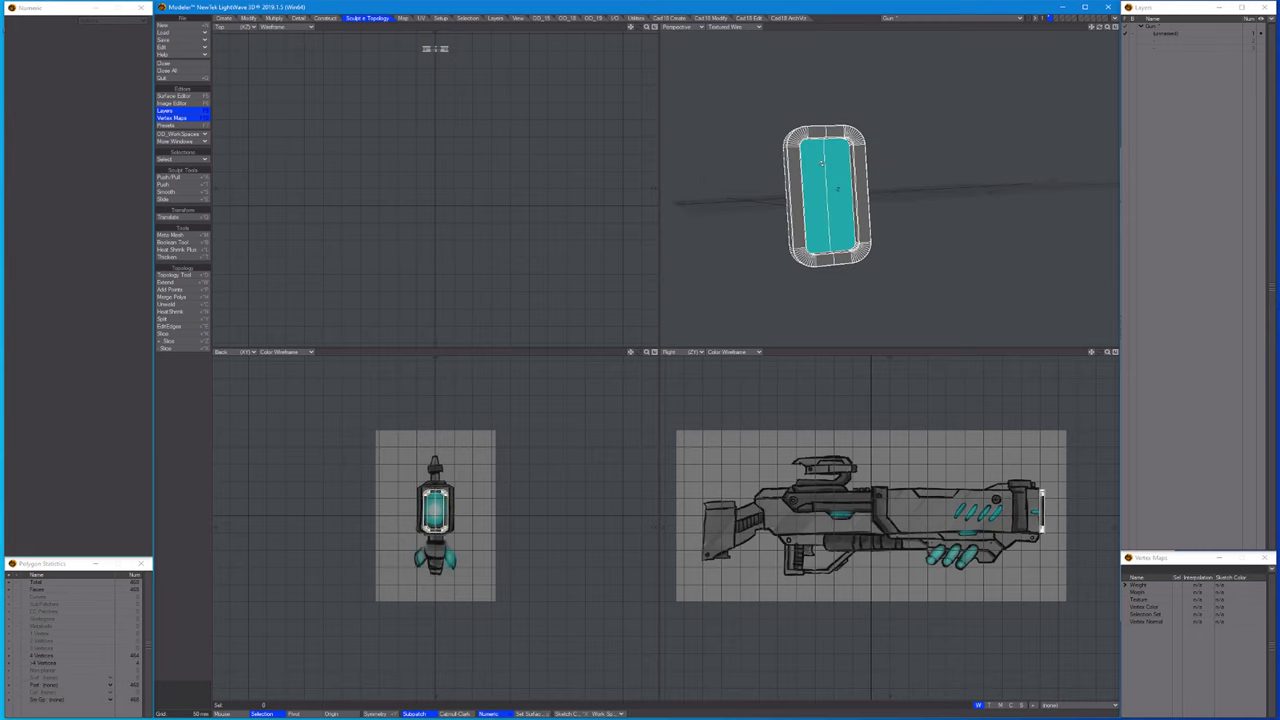
Take the teal insert's polygons out of the muzzle frame and assign the dark metal surface to the frame.
left_click(20, 683)
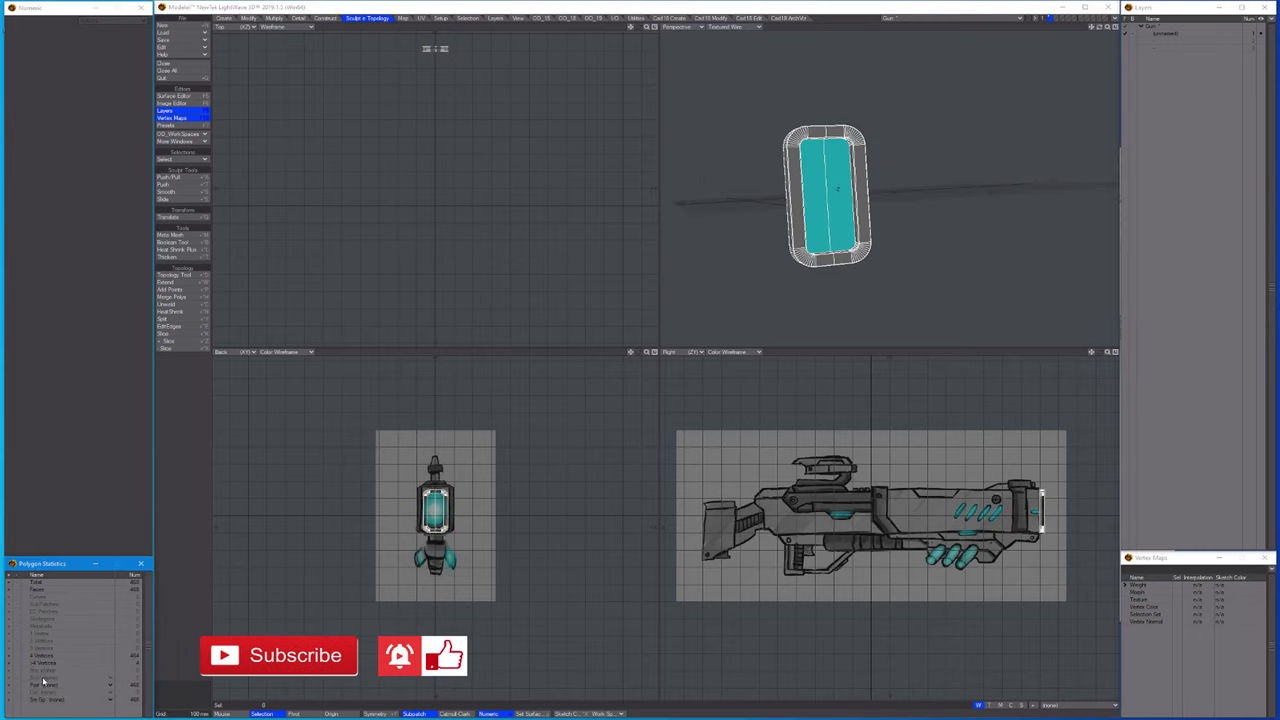
left_click(100, 659)
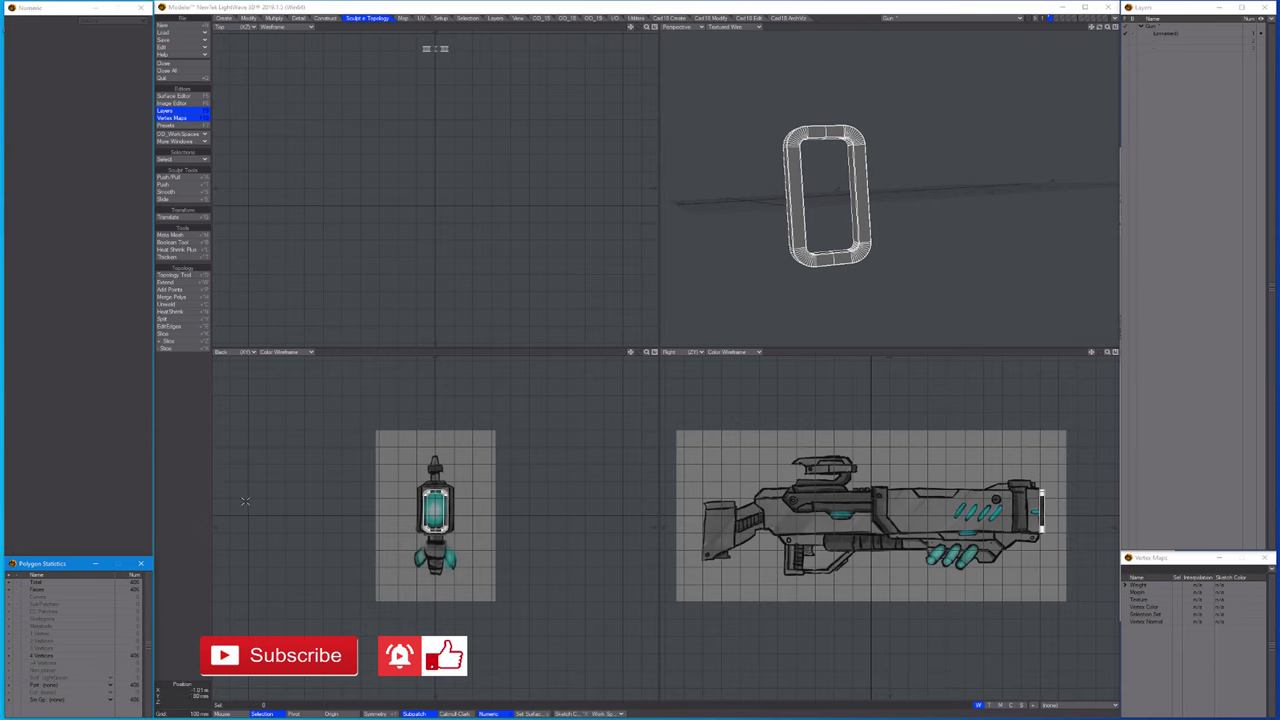
left_click(574, 177)
key("a")
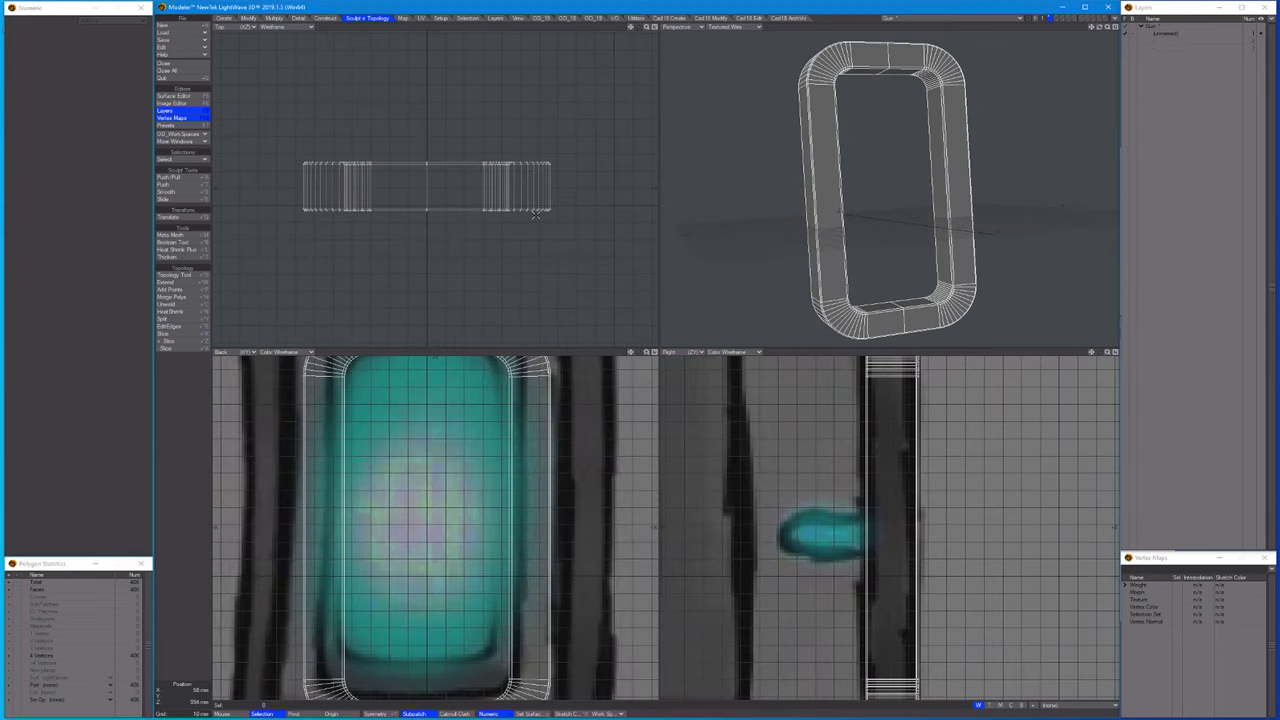
key("m")
key("Return")
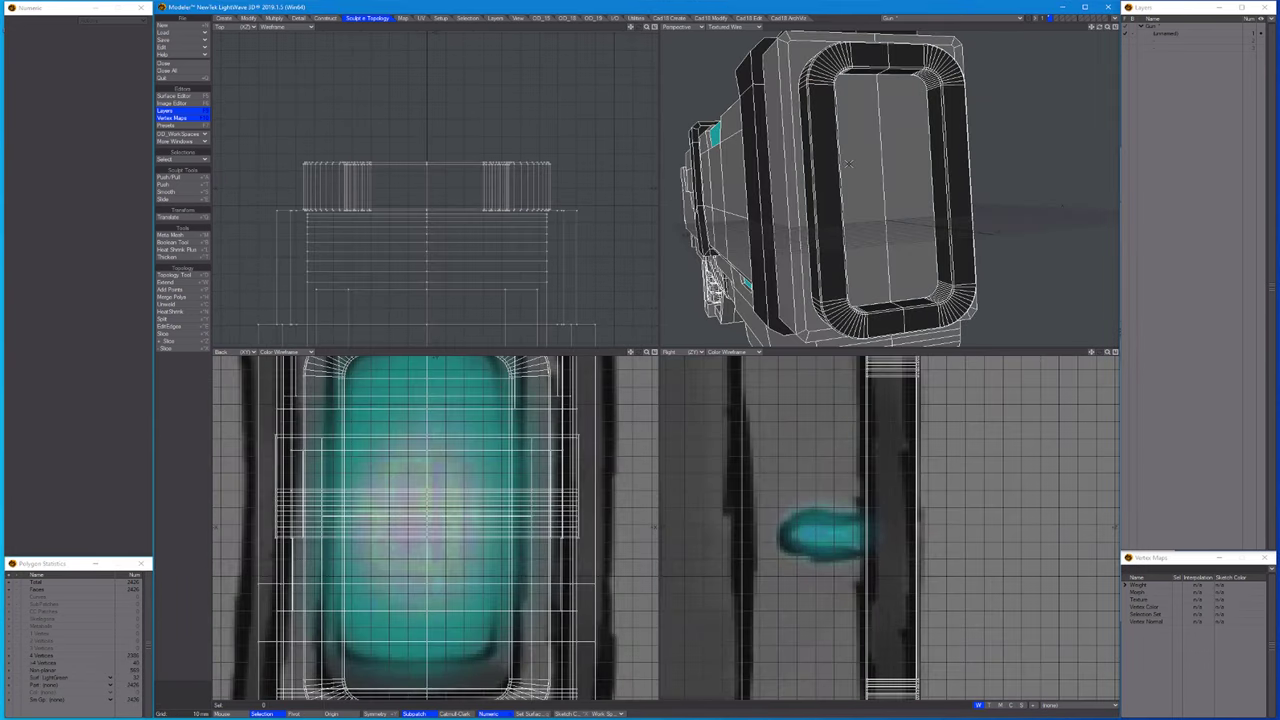
Put the teal insert back into the muzzle frame and adjust its fit inside the opening.
left_click(864, 172)
key("t")
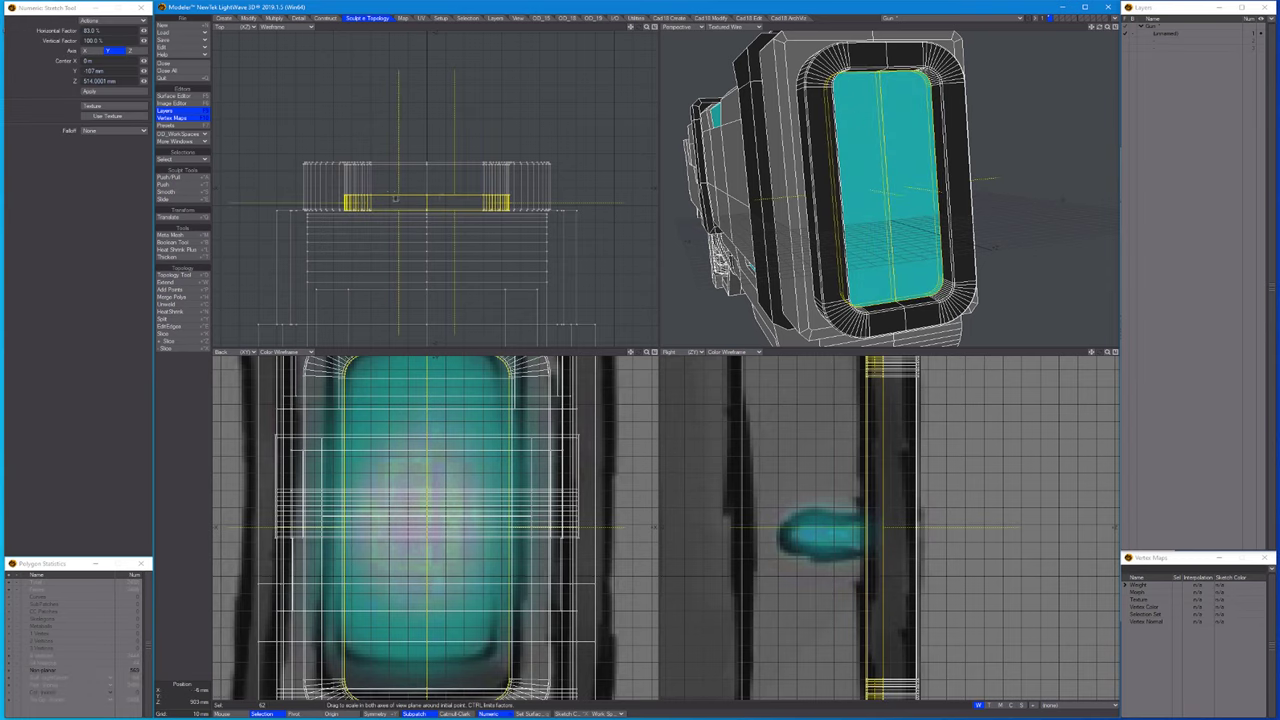
key("period")
left_click_drag(423, 210, 423, 207)
key("ctrl+z")
key("ctrl+z")
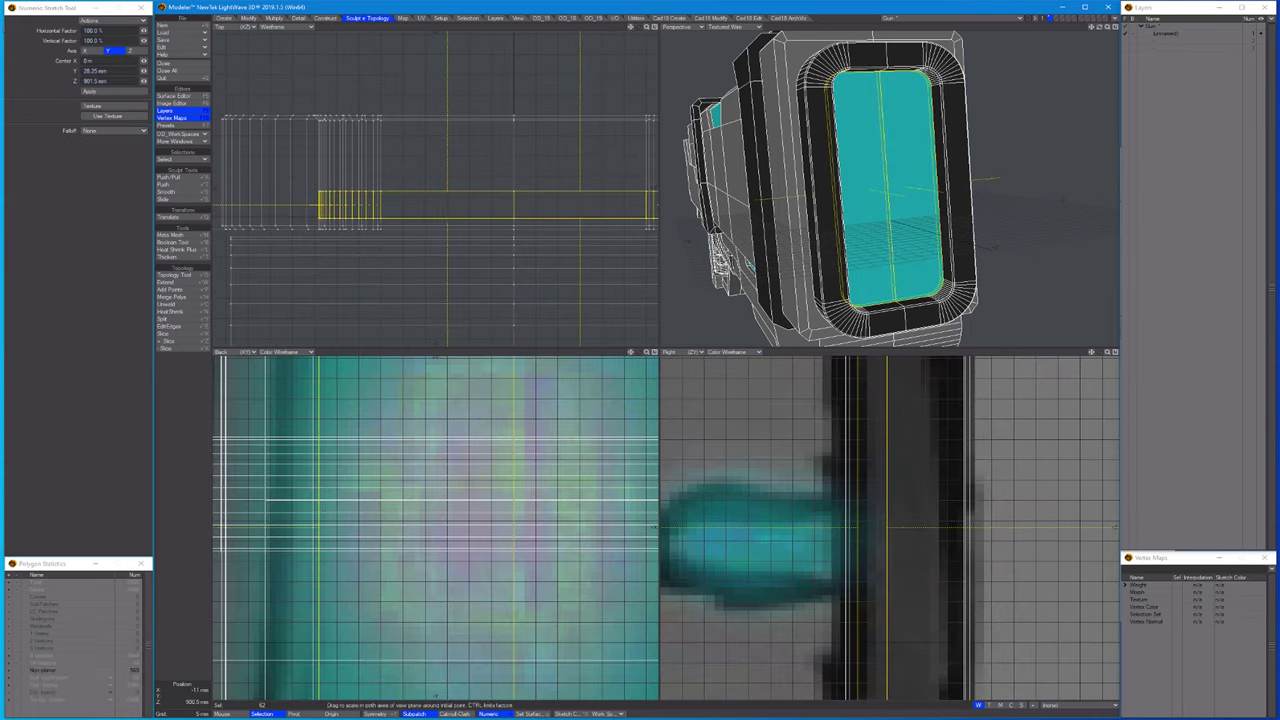
key("a")
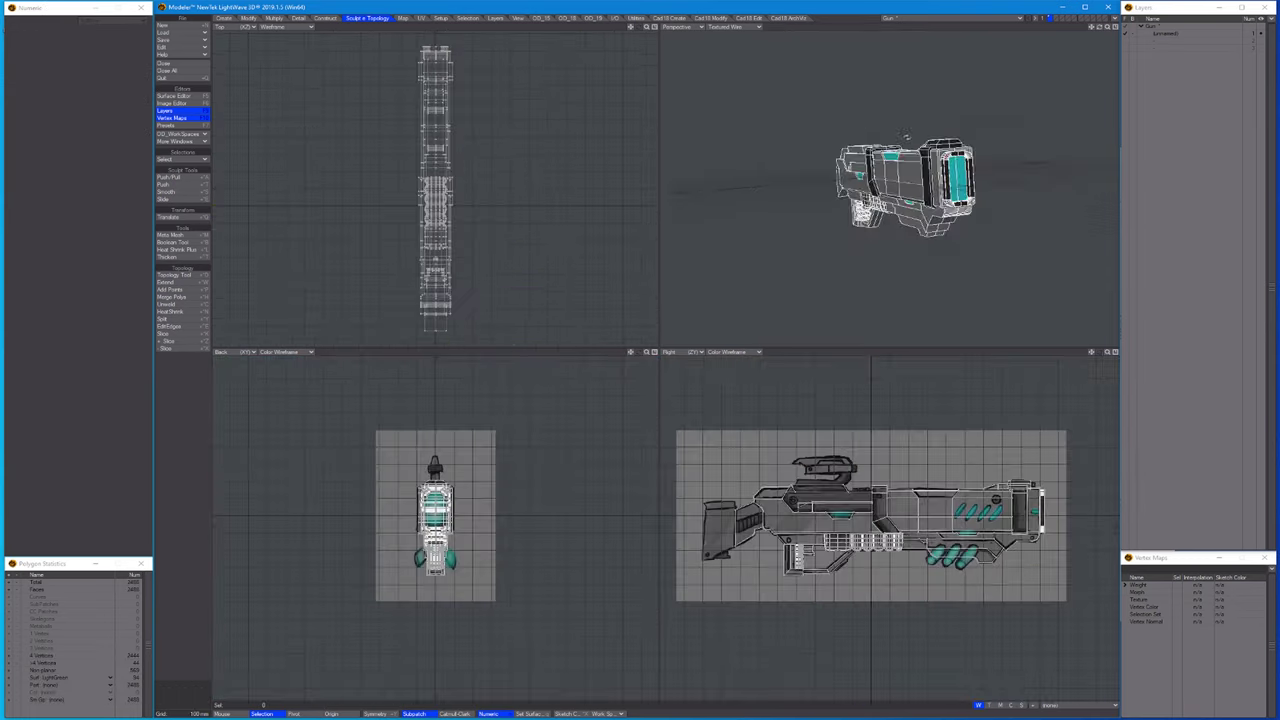
Draw a square pipe 35 mm wide along the reference's top rail and up the bent sight mount.
left_click_drag(940, 220, 1000, 260, "alt")
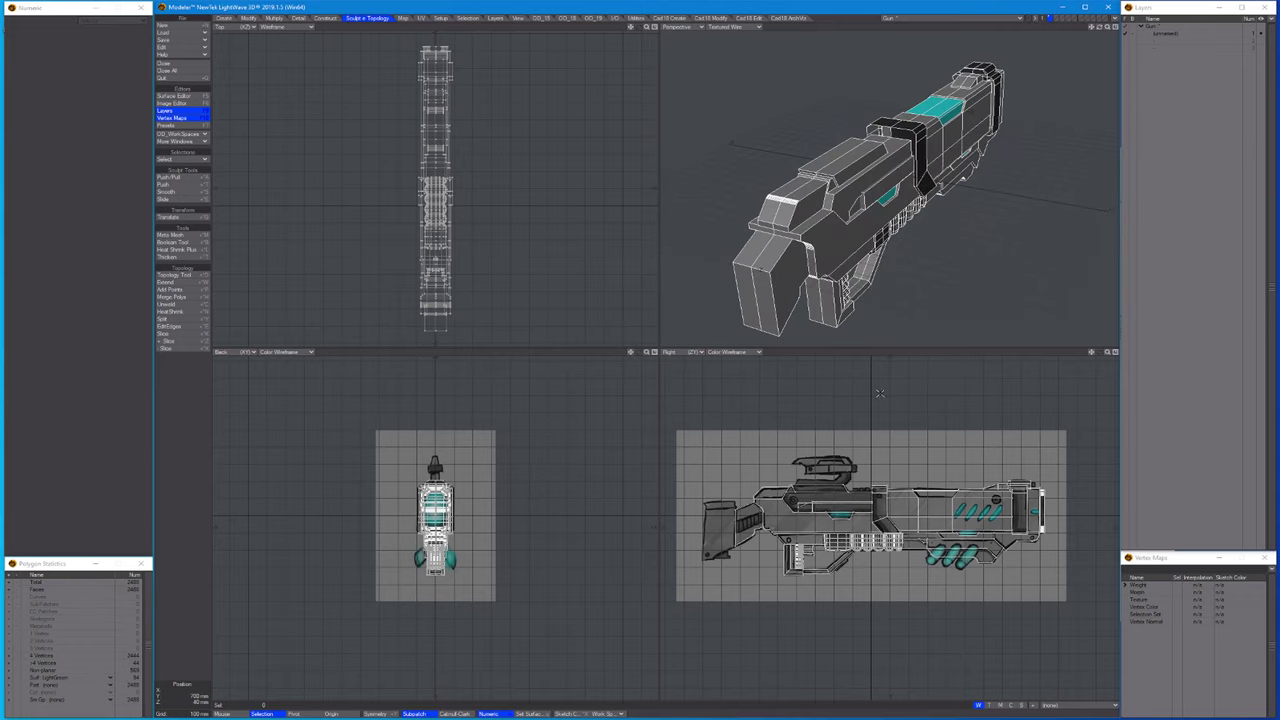
scroll(879, 393, "up", 4)
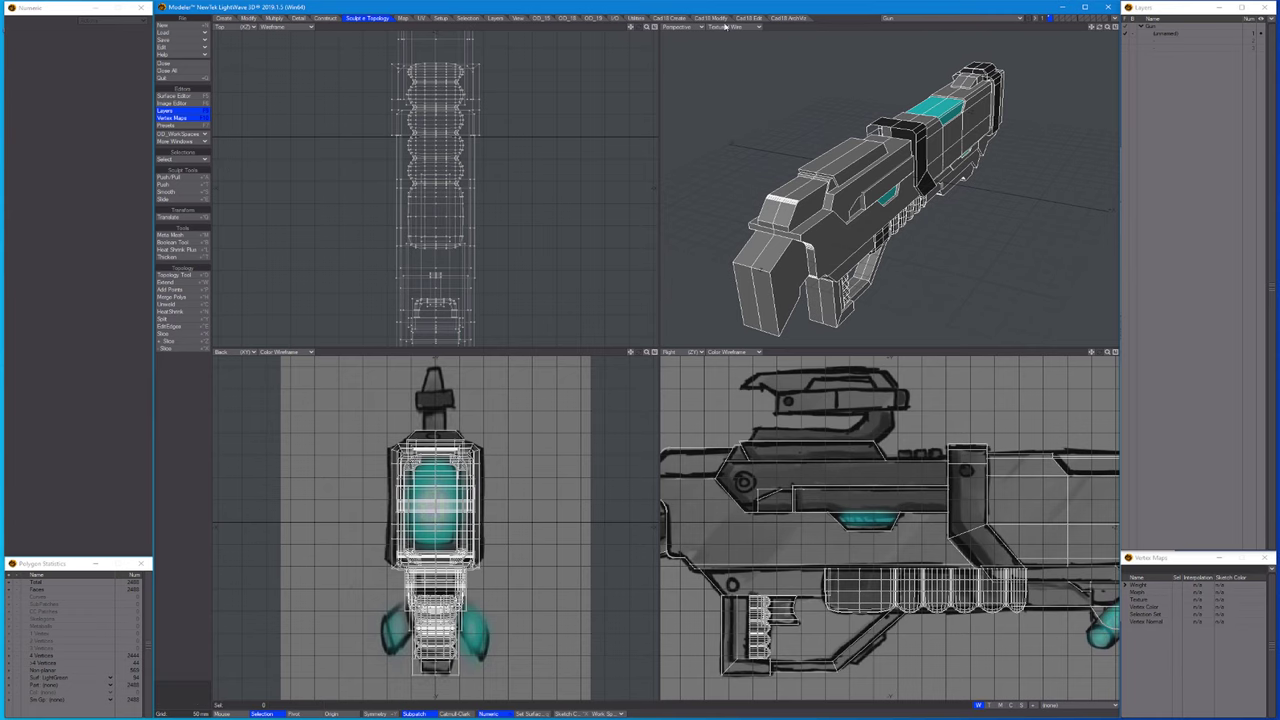
left_click(653, 20)
left_click(168, 289)
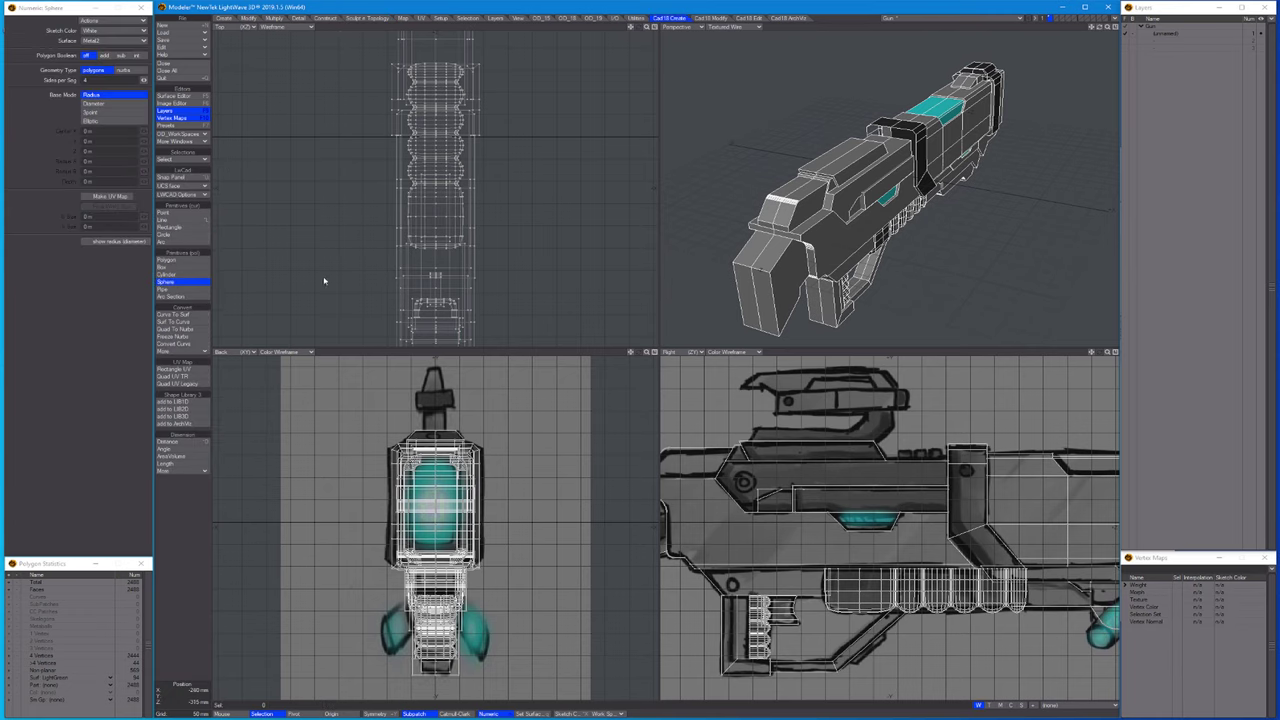
scroll(880, 200, "up", 3)
scroll(728, 427, "up", 3)
left_click_drag(728, 427, 904, 428)
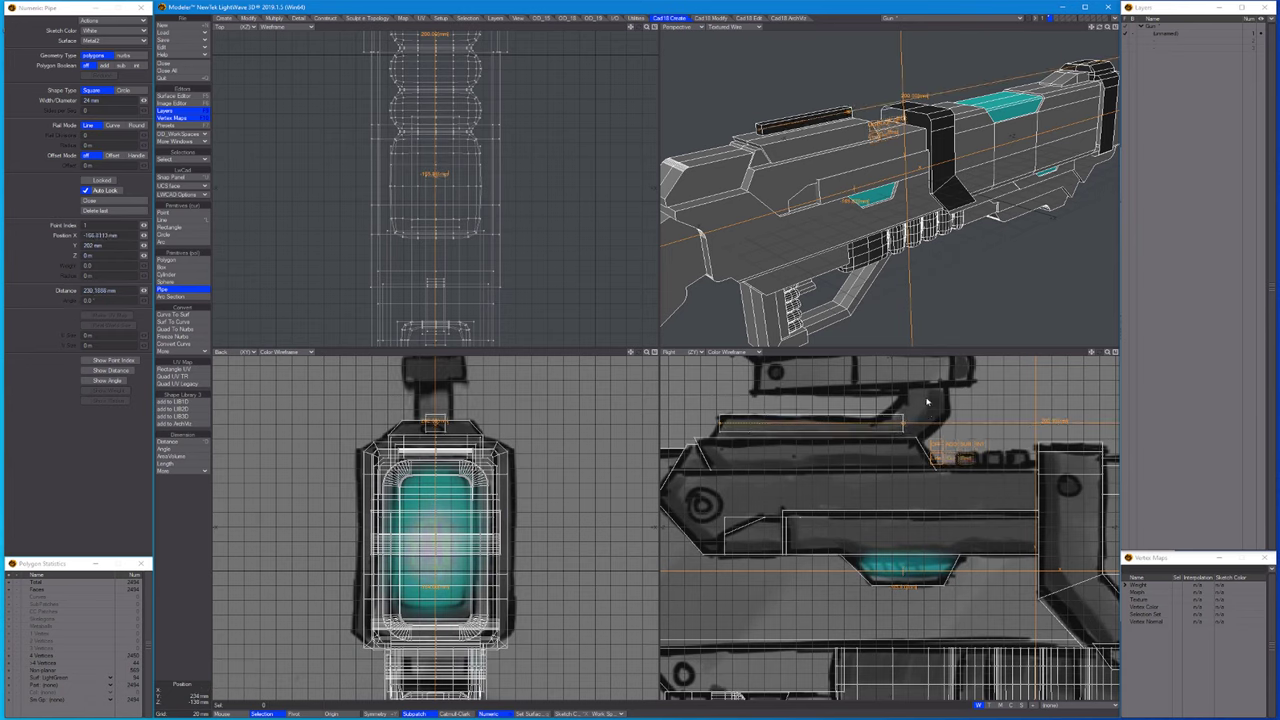
left_click(926, 405)
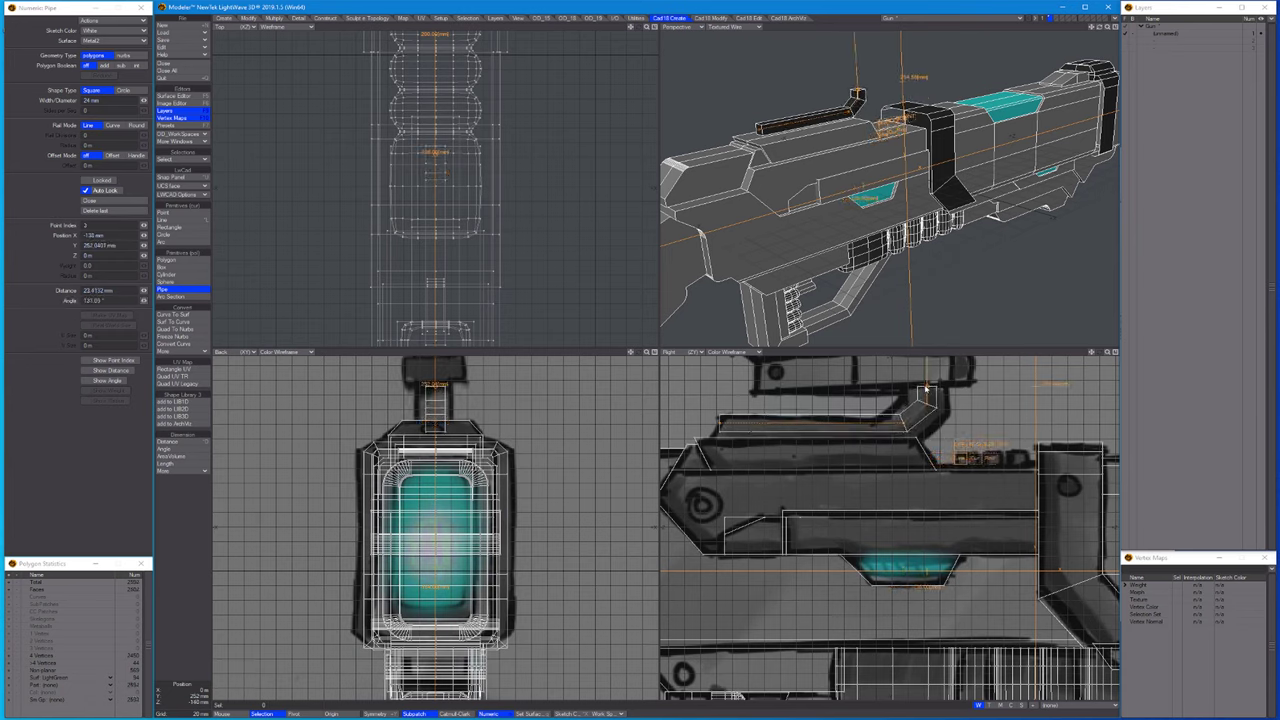
left_click_drag(143, 100, 165, 100)
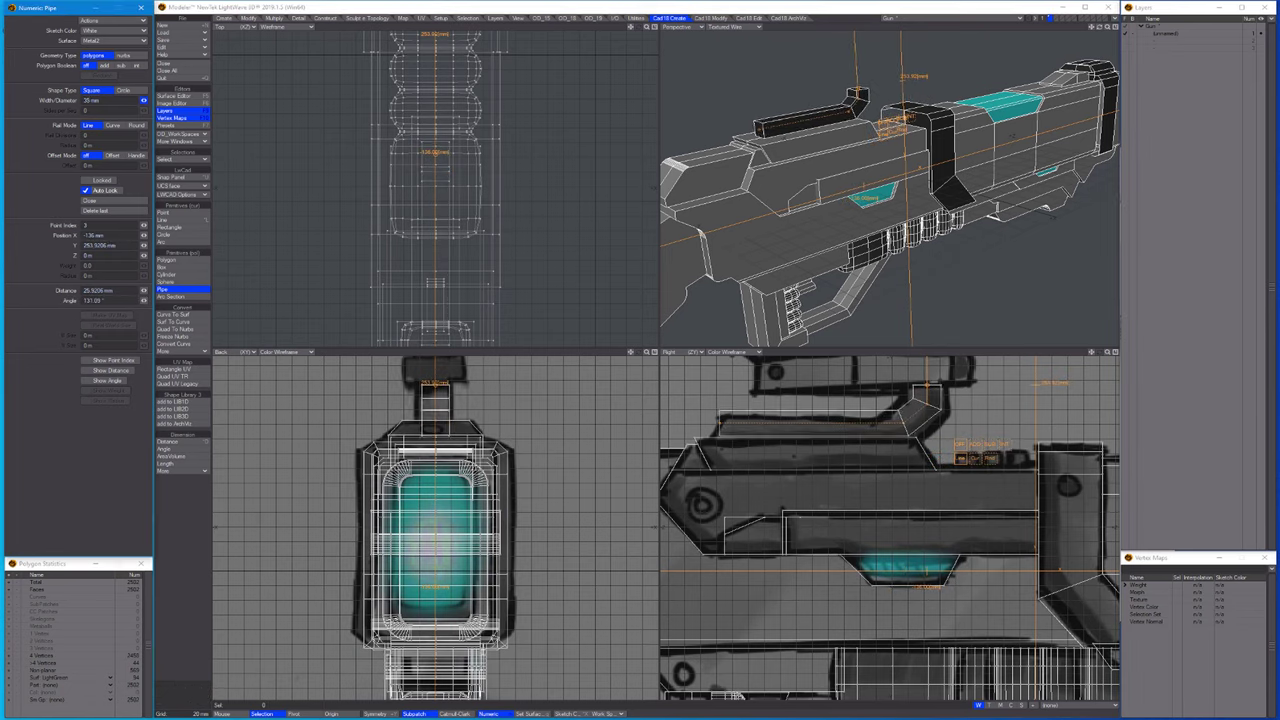
key("space")
Snap the lower points of the pipe's bend down onto the top surface of the body.
scroll(937, 430, "up", 5)
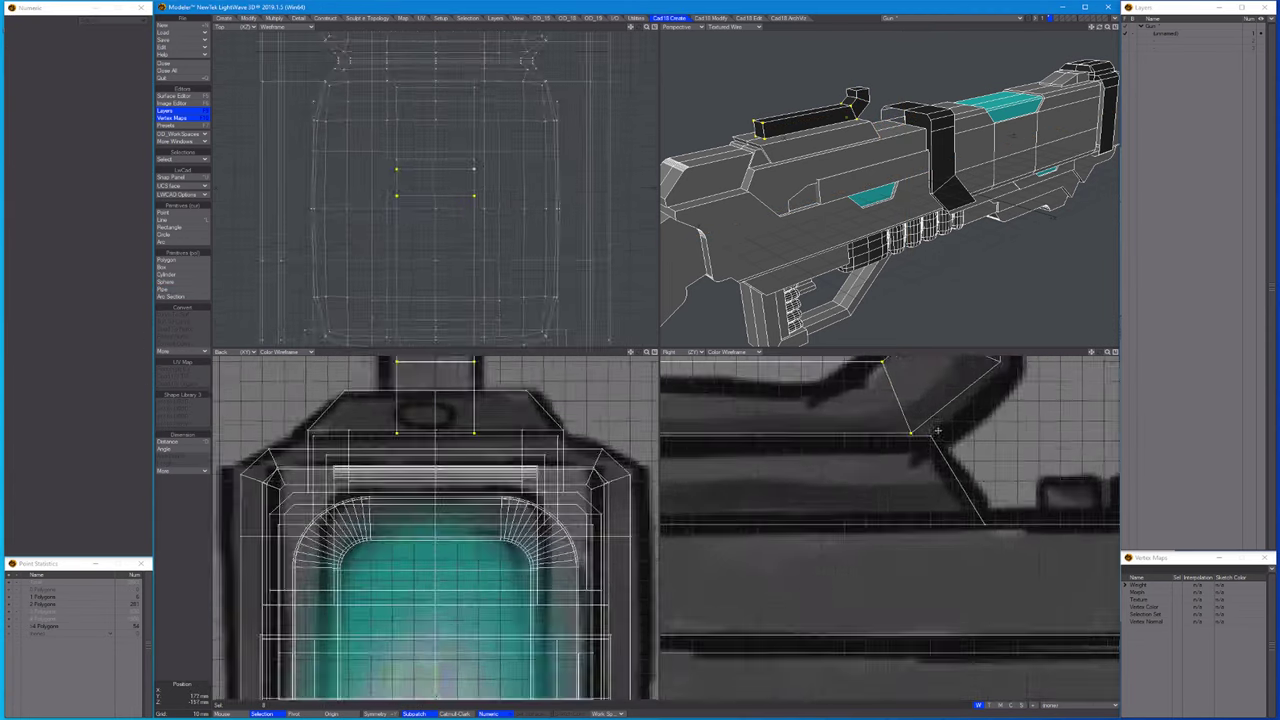
scroll(937, 430, "down", 3)
scroll(970, 438, "up", 4)
key("t")
scroll(1000, 475, "up", 3)
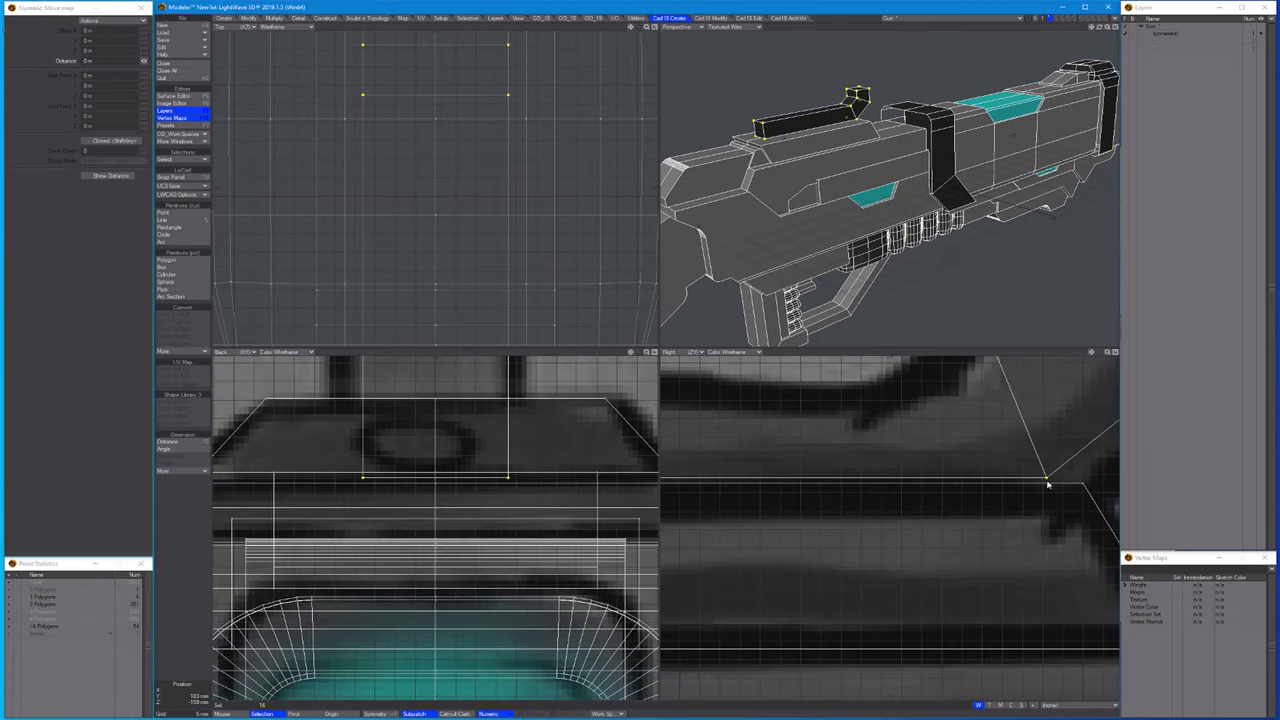
scroll(1047, 484, "down", 2)
key("slash")
key("space")
Move the points at the rail's rear end to give it the sloped profile of the reference.
key("a")
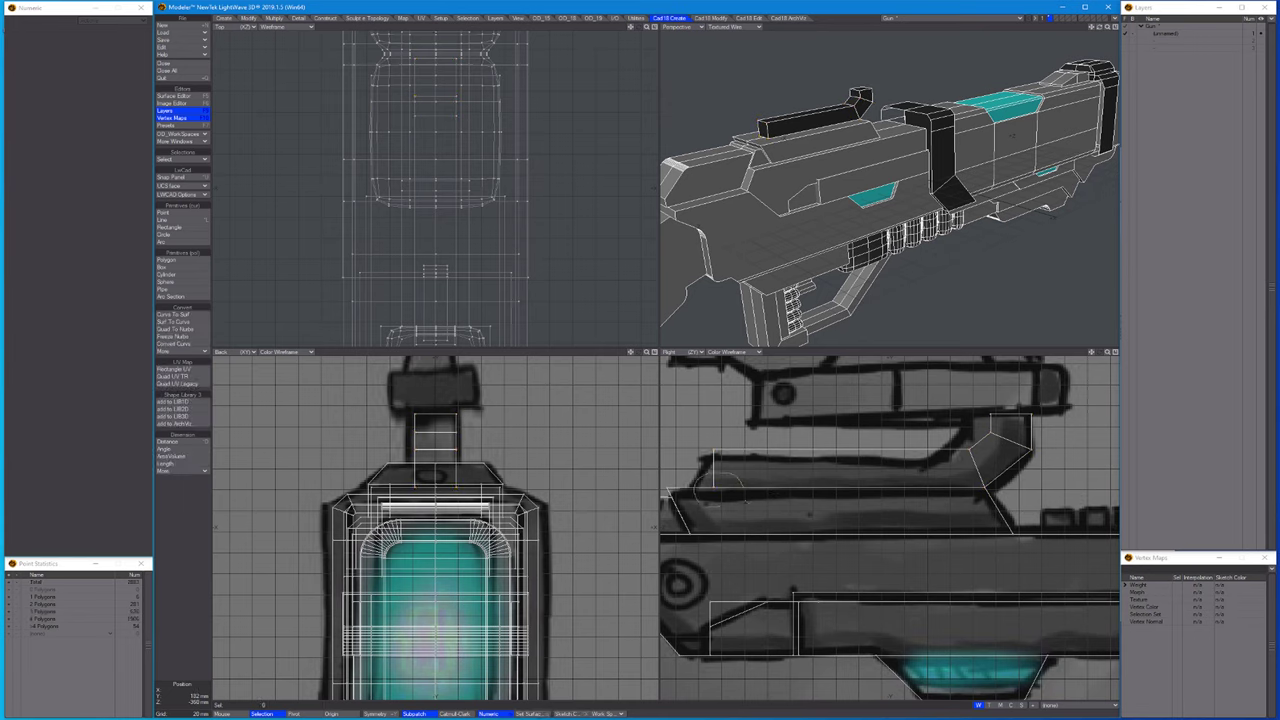
key("t")
key("space")
Enlarge the flat polygon on top of the sight mount, extrude it up to the housing height, and align its front face.
scroll(890, 530, "down", 3)
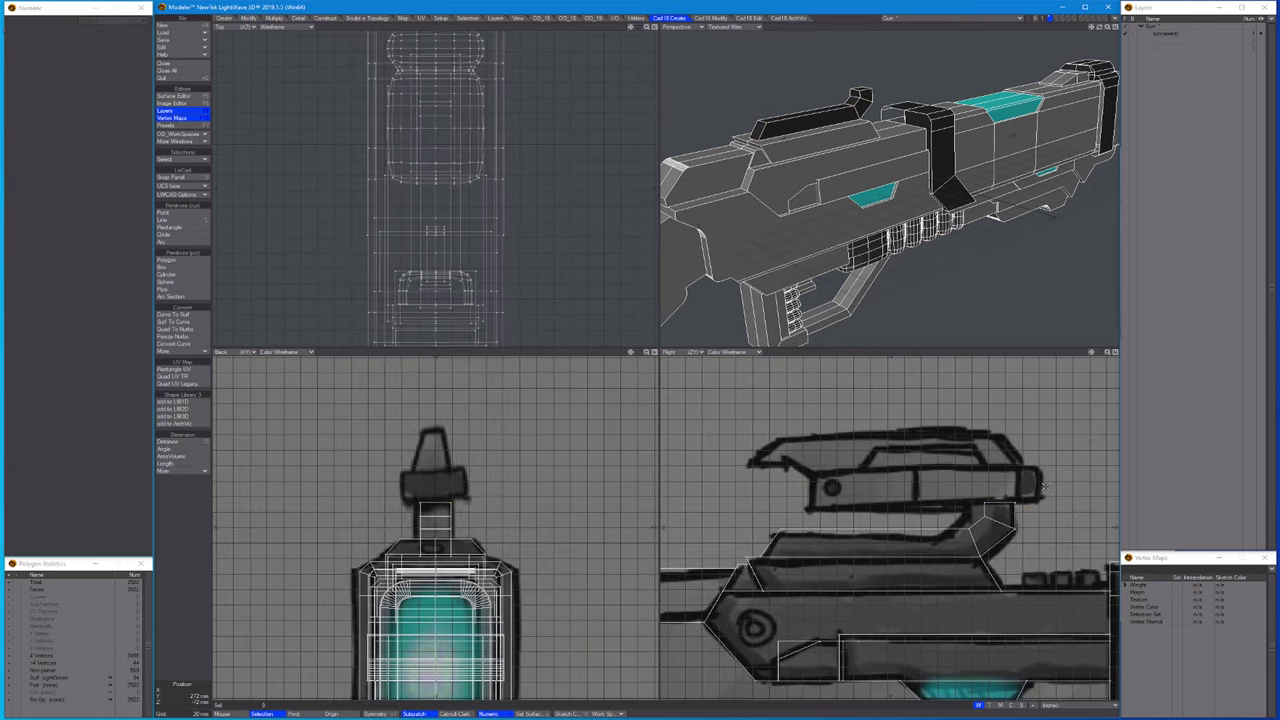
scroll(1003, 500, "up", 2)
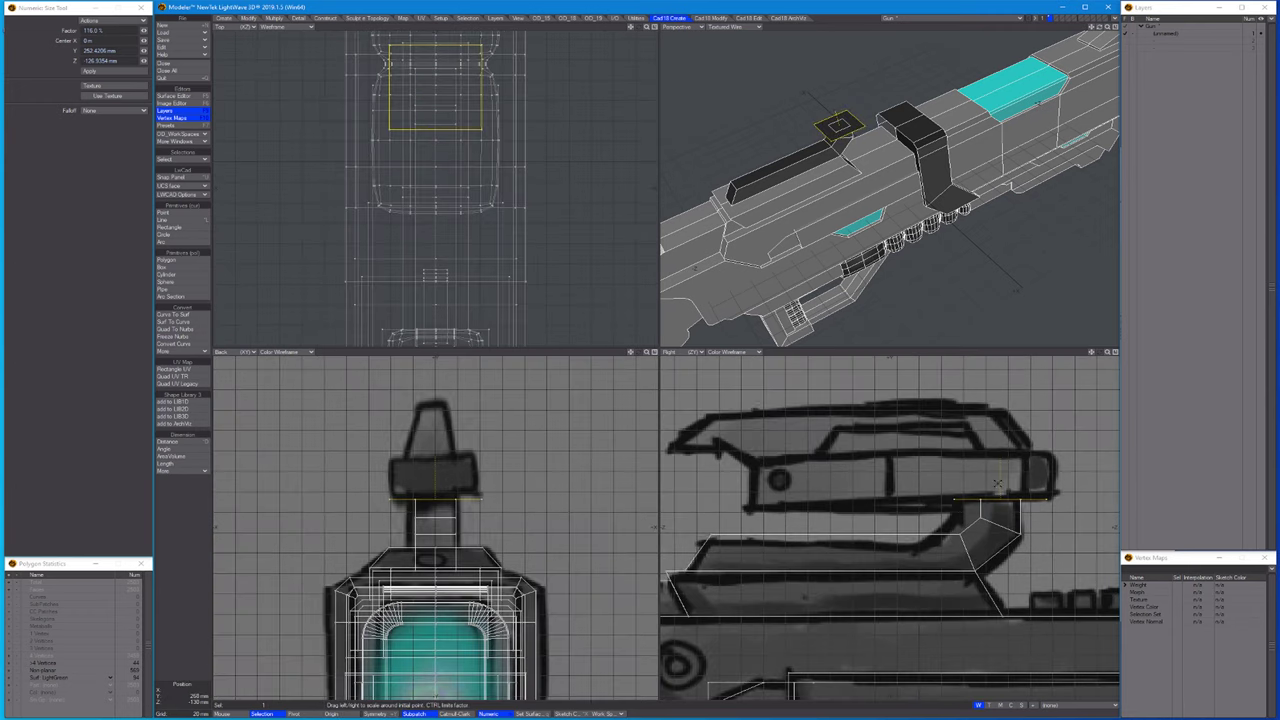
key("shift+e")
left_click_drag(1002, 470, 1016, 441)
key("space")
key("t")
key("space")
key("space")
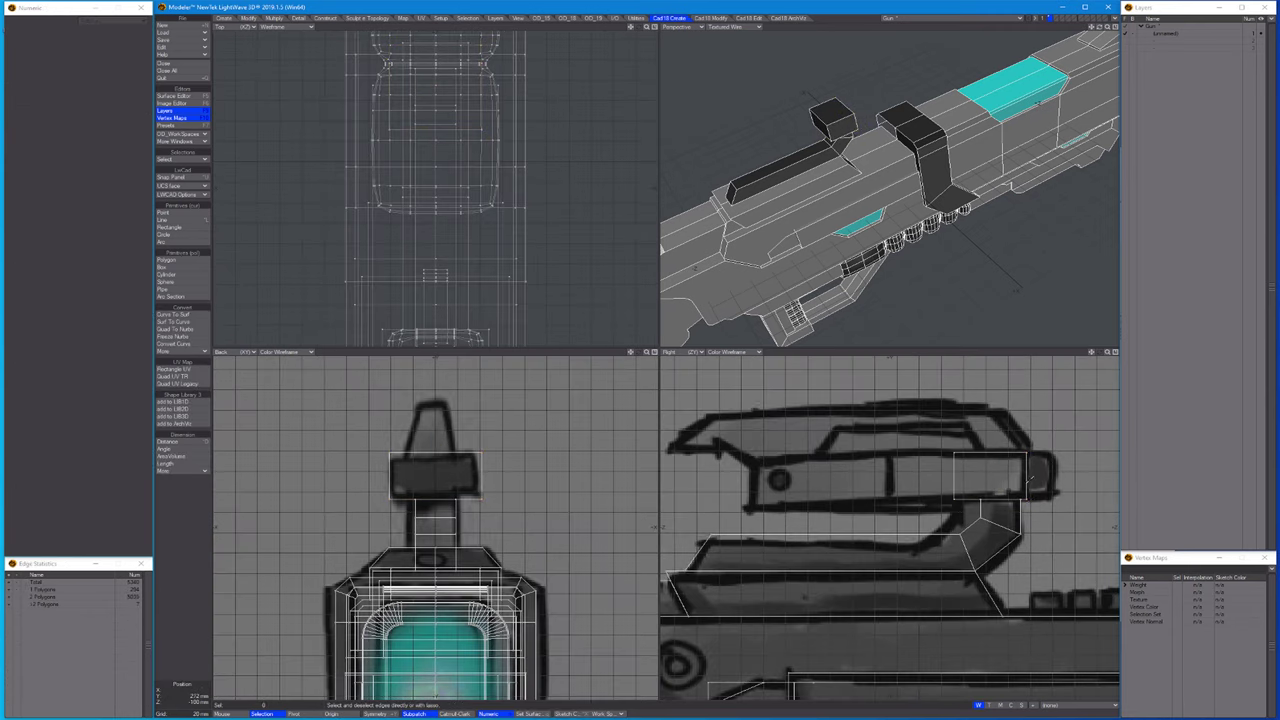
Bevel the sight block's front face forward to form an end section and cut that section off the block.
key("b")
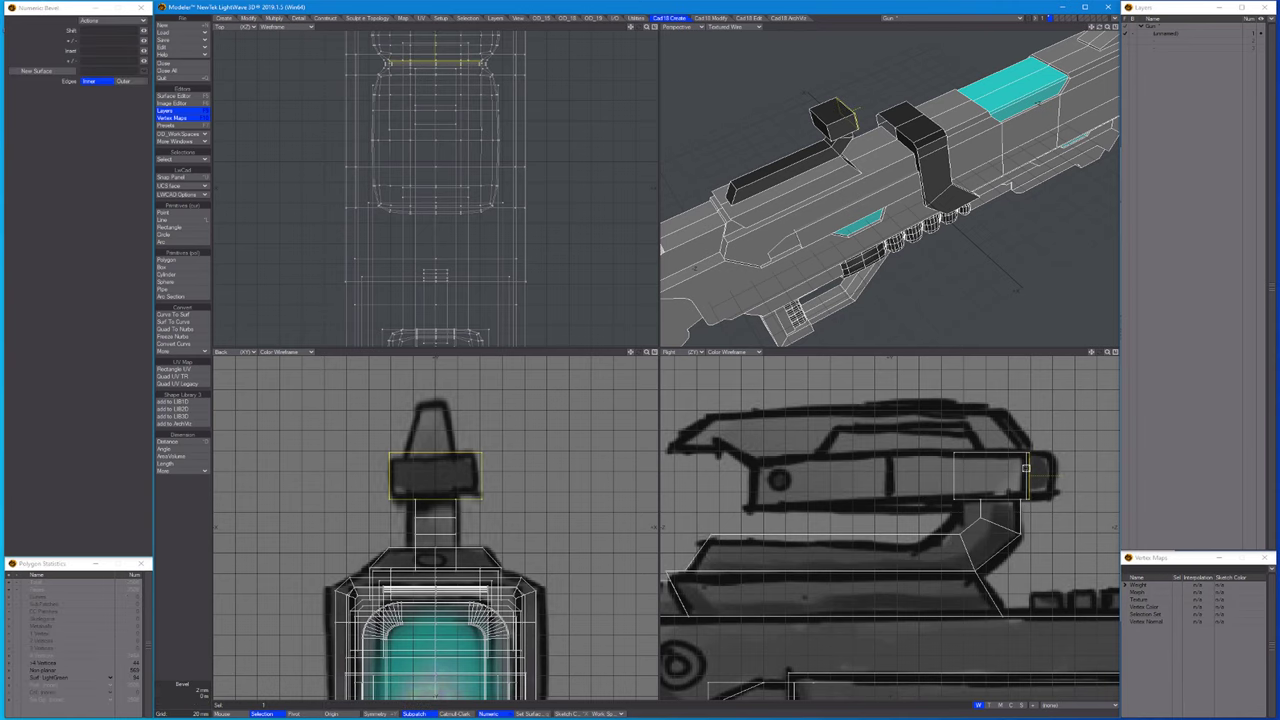
key("shift+a")
key("comma")
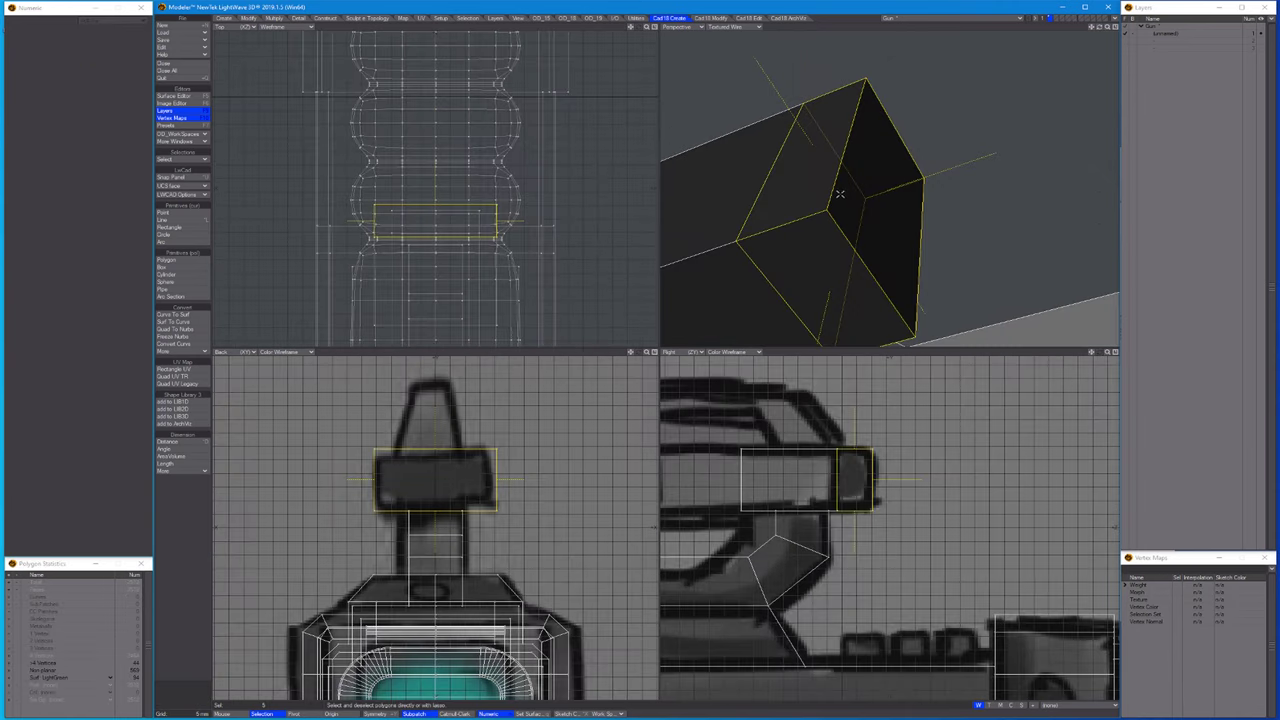
key("Delete")
Cap the open front of the sight block and the open back of the isolated end section.
left_click(770, 269)
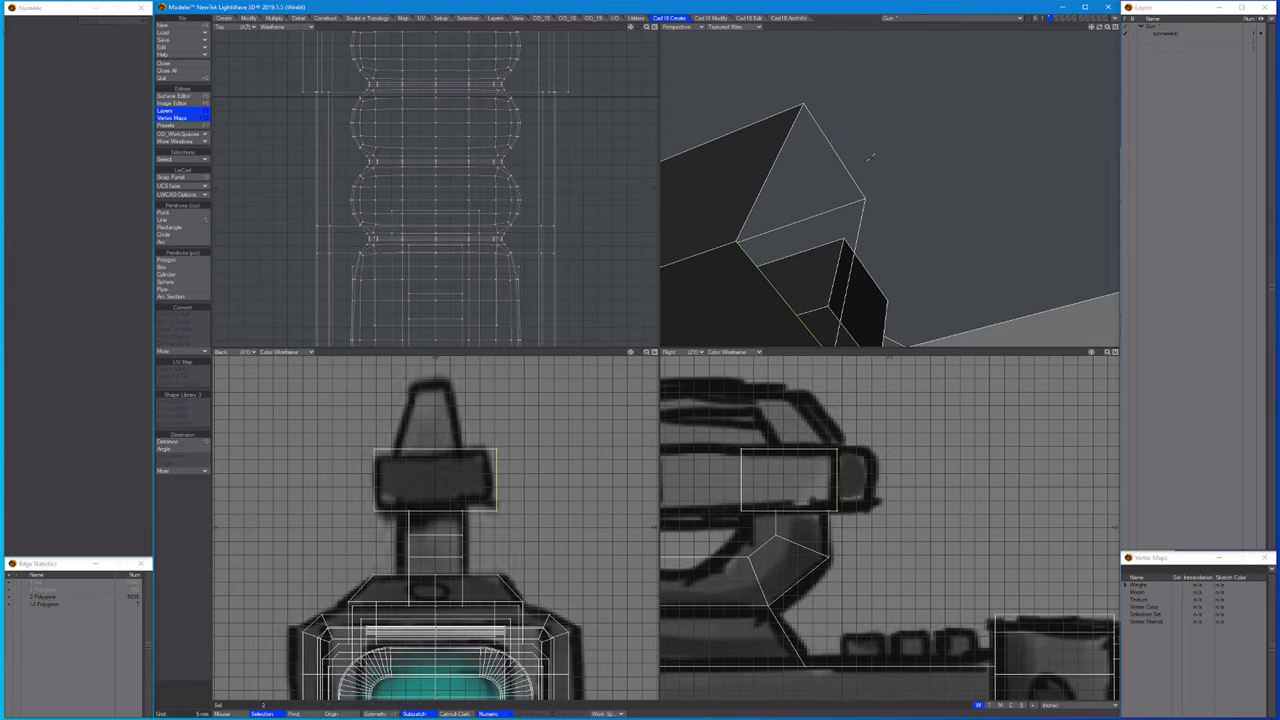
key("p")
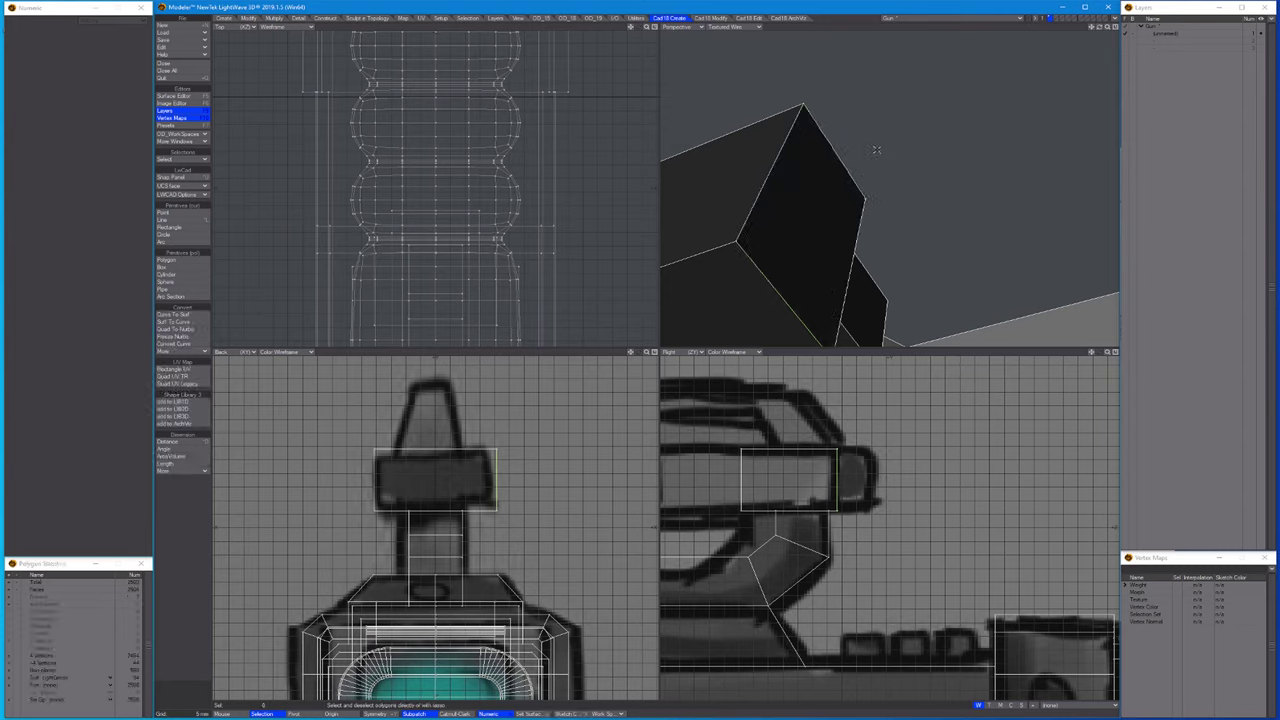
key("shift+e")
key("1")
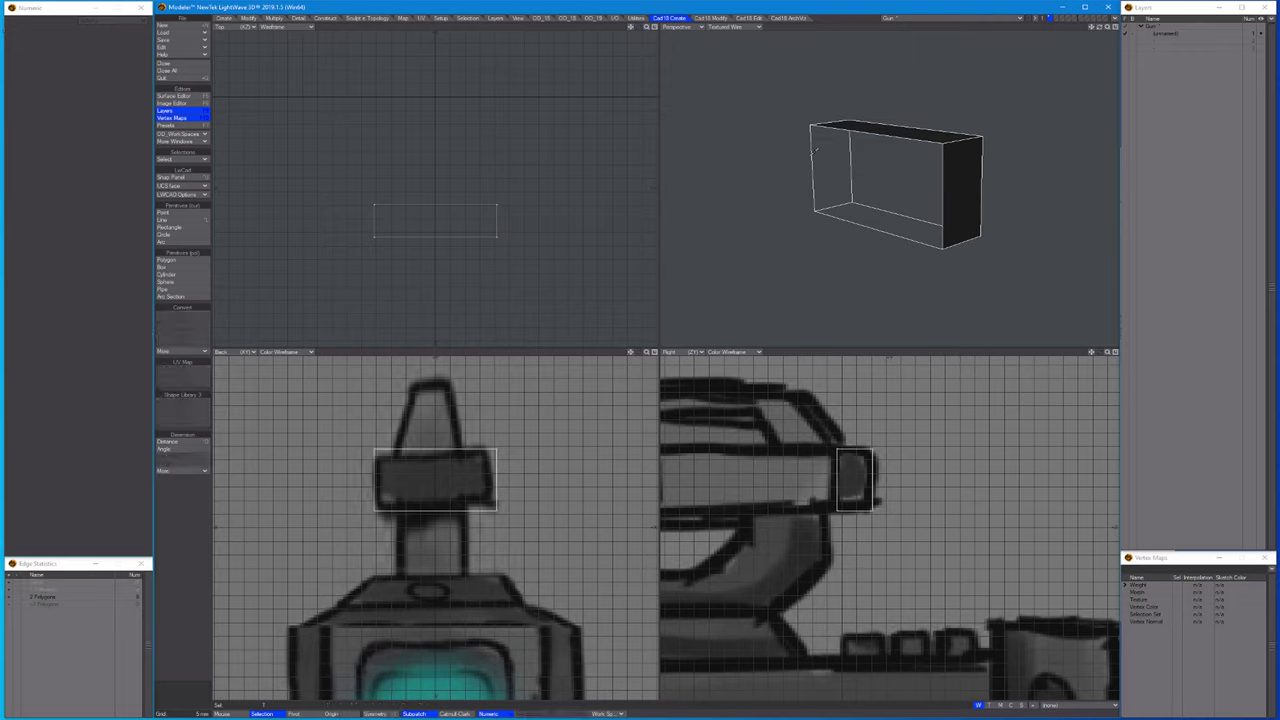
Stretch the end section narrower in width and taper it by squeezing its front points together.
key("h")
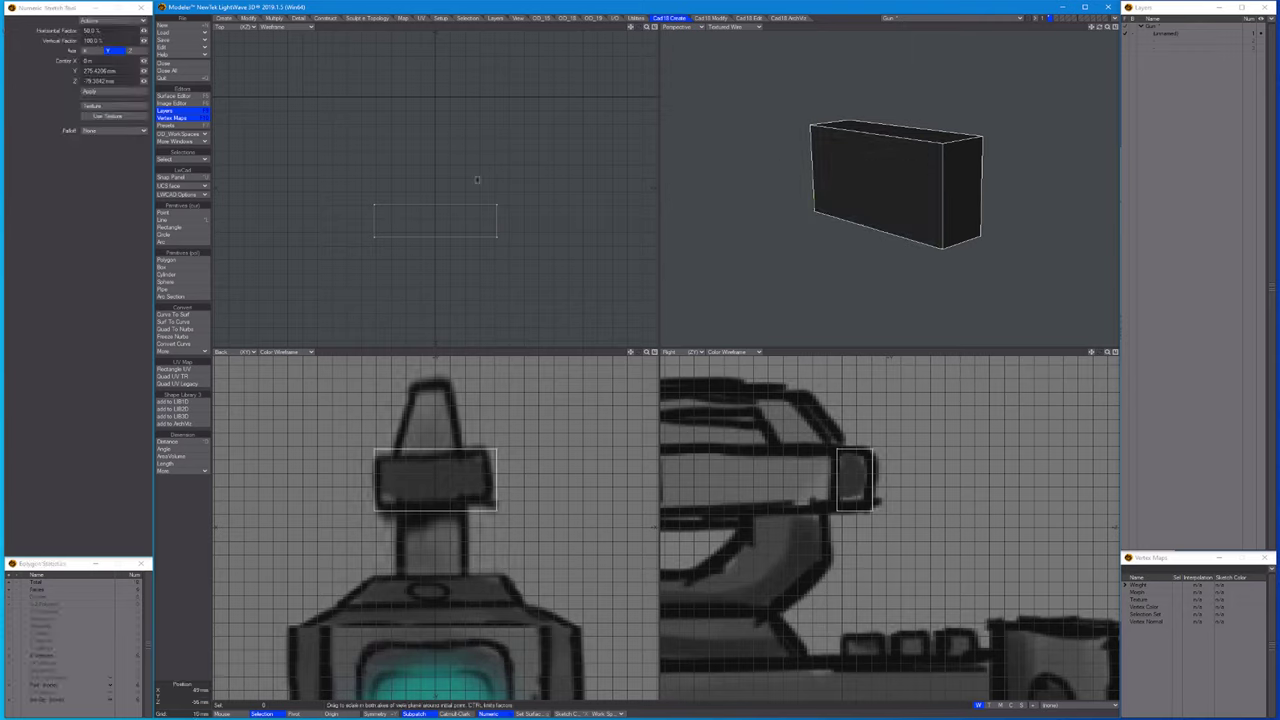
left_click_drag(495, 209, 430, 209)
key("space")
key("h")
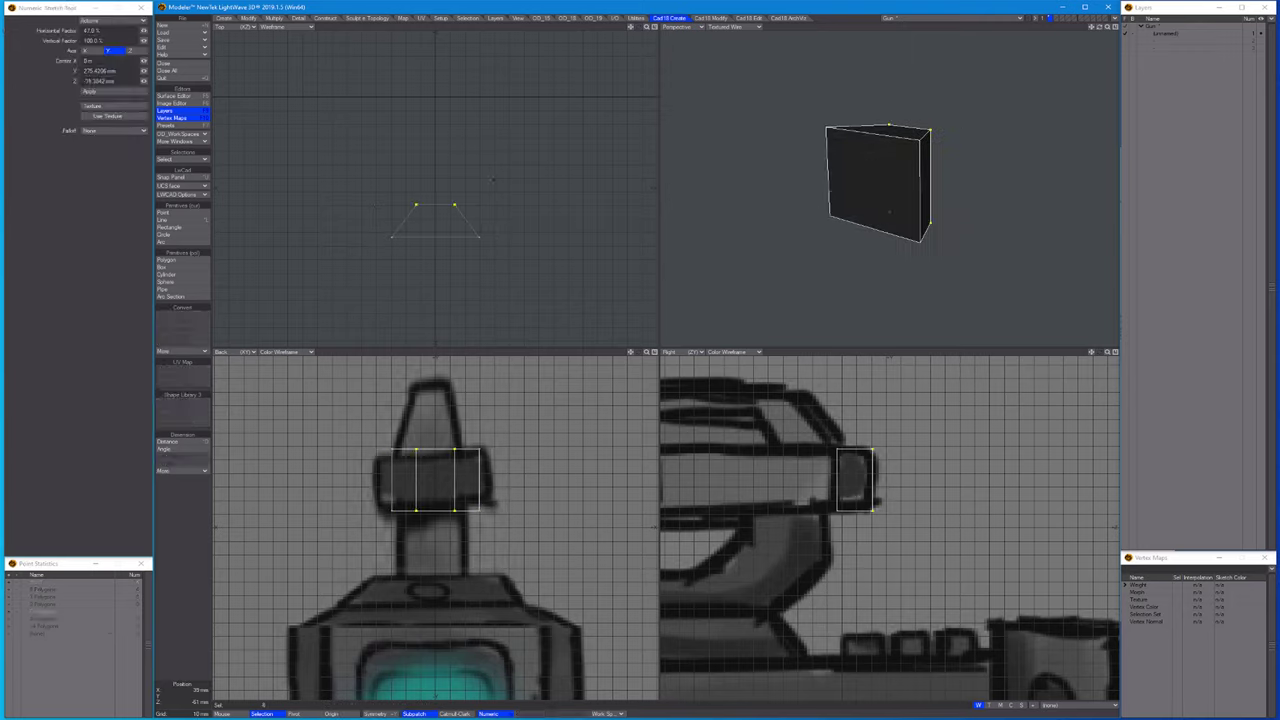
Stretch the end section's front points to 85% of their height and bring the hidden geometry back.
key("space")
key("ctrl+z")
key("ctrl+z")
key("ctrl+z")
key("ctrl+z")
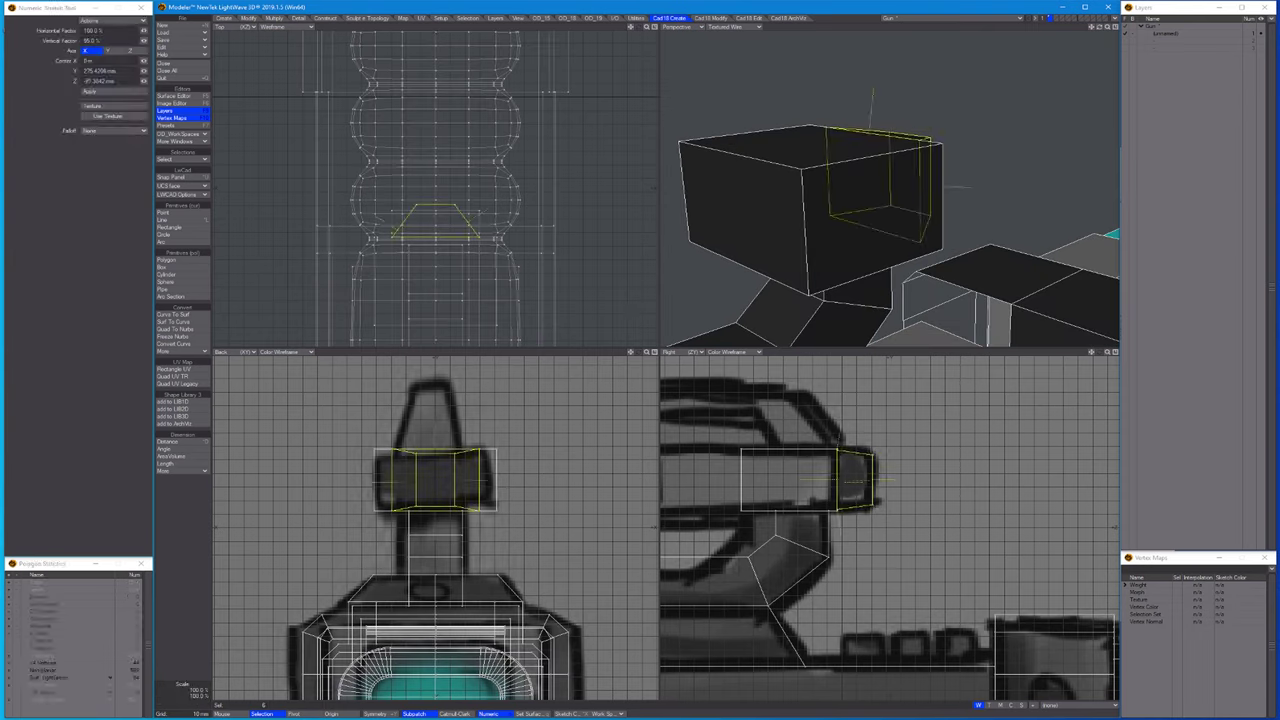
key("slash")
Widen the sight block's rear face to 149%, move it farther back and widen it again to 122%.
mouse_move(840, 240)
left_mouse_down("alt")
mouse_move(791, 225)
mouse_move(860, 230)
left_mouse_up("alt")
left_click(791, 225)
key("h")
left_click_drag(826, 185, 900, 181)
scroll(760, 450, "down", 3)
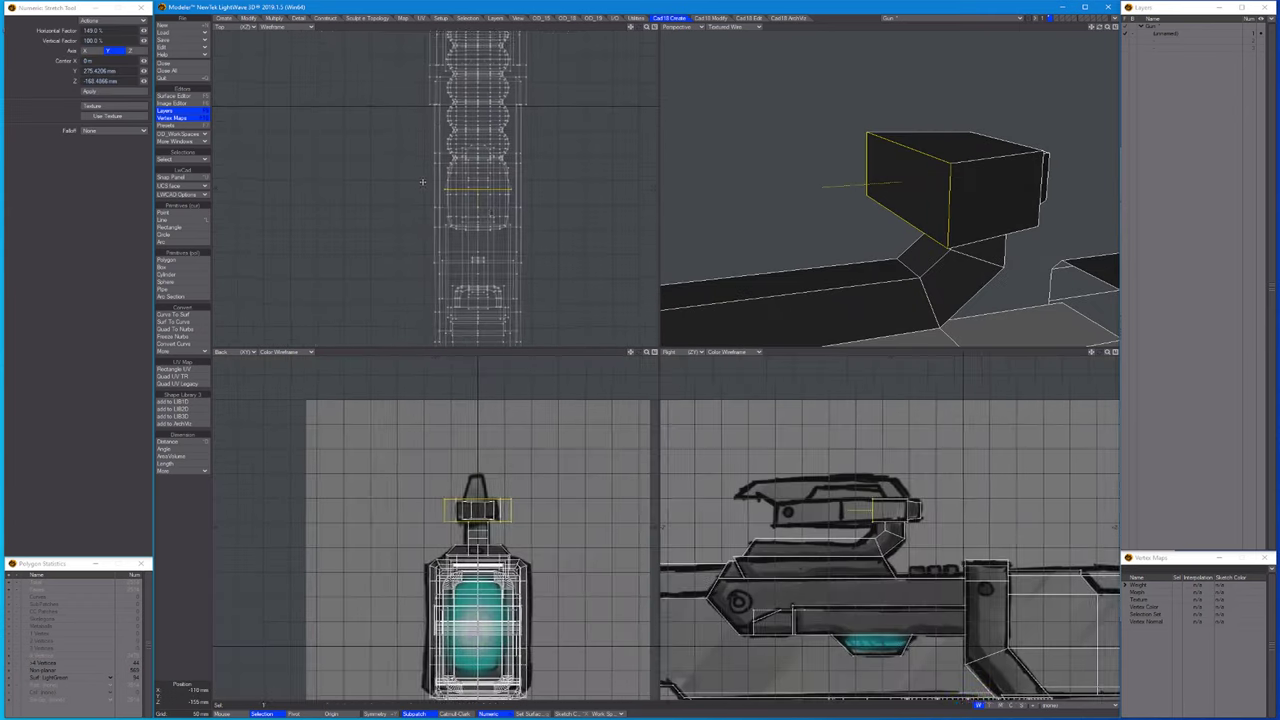
key("t")
left_click_drag(780, 460, 741, 427)
key("h")
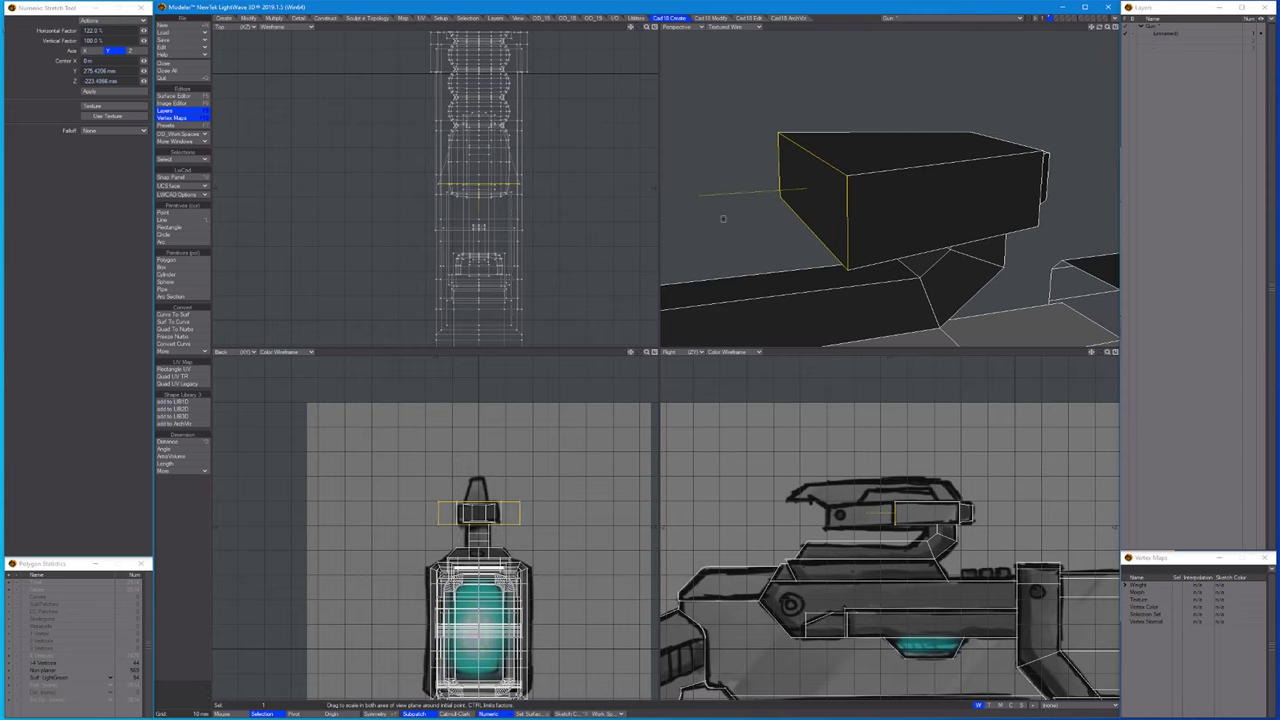
Bevel the sight block's rear face back by about 120 mm to add the rear section.
key("b")
key("g")
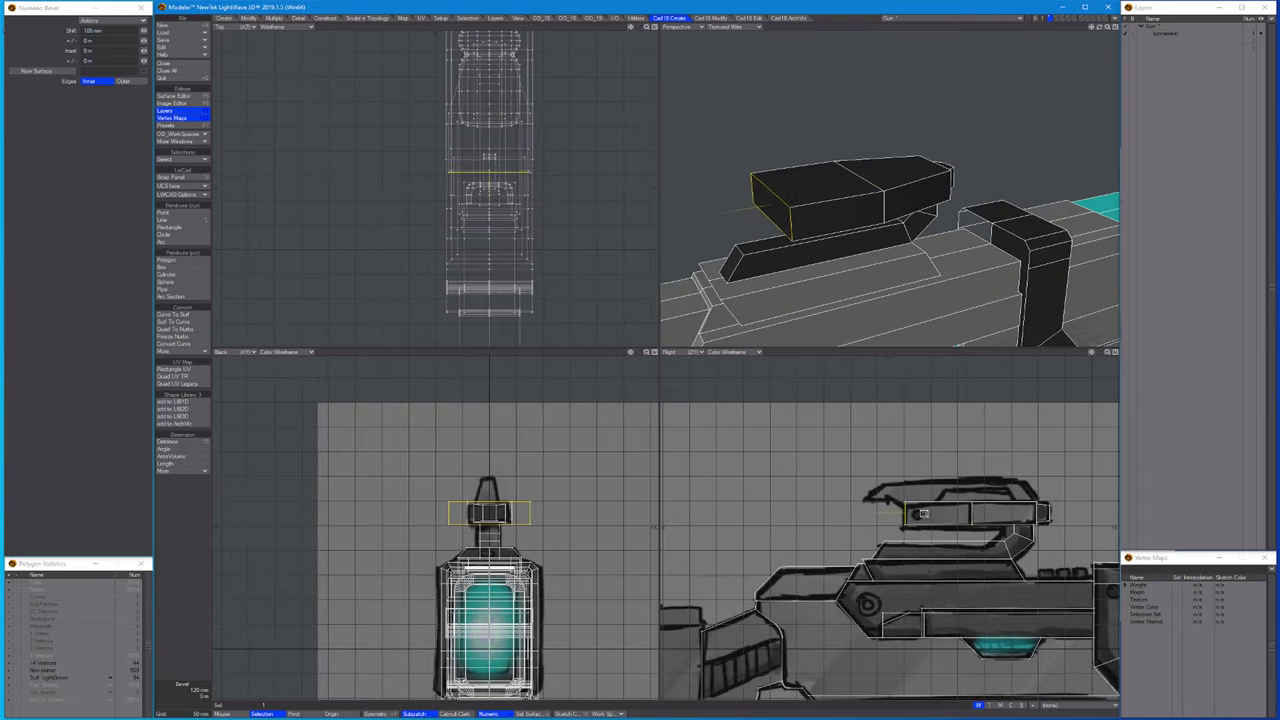
key("space")
key("a")
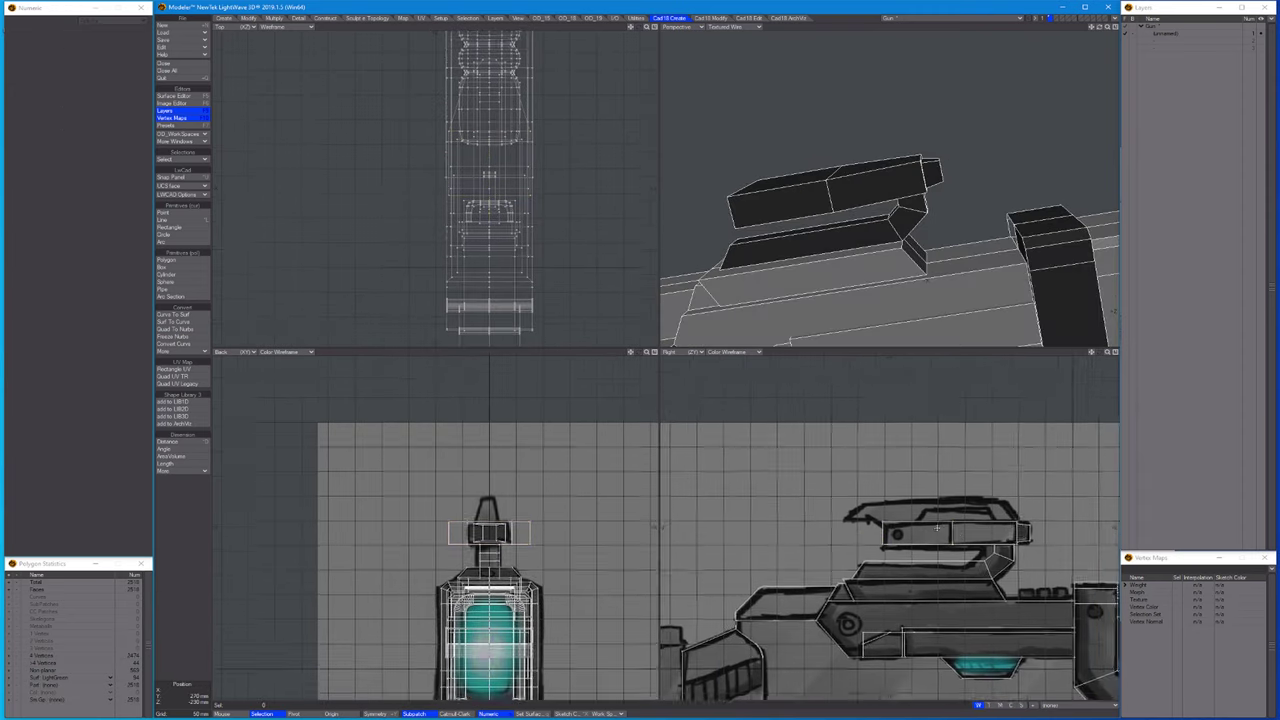
Trace the sight's top cover, including its window notch and rear hook, with the Pen tool over the side reference drawing.
scroll(1012, 491, "up", 2)
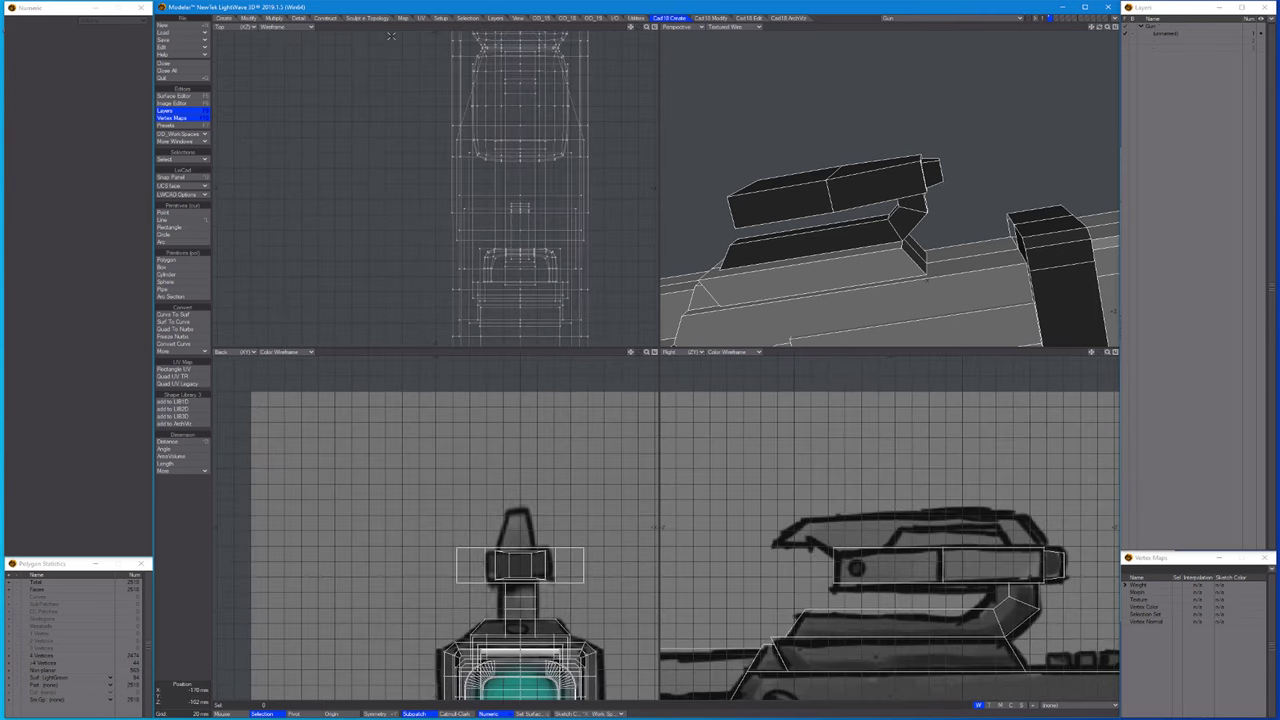
left_click(223, 18)
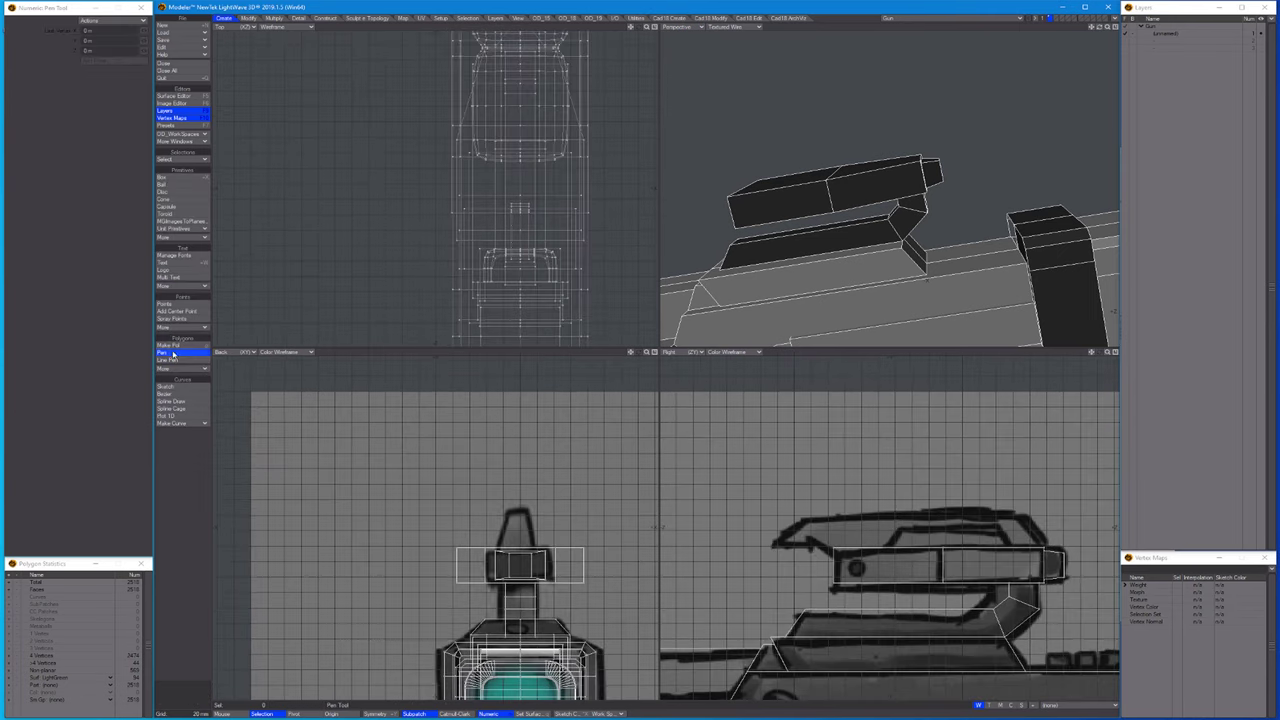
scroll(1070, 562, "up", 2)
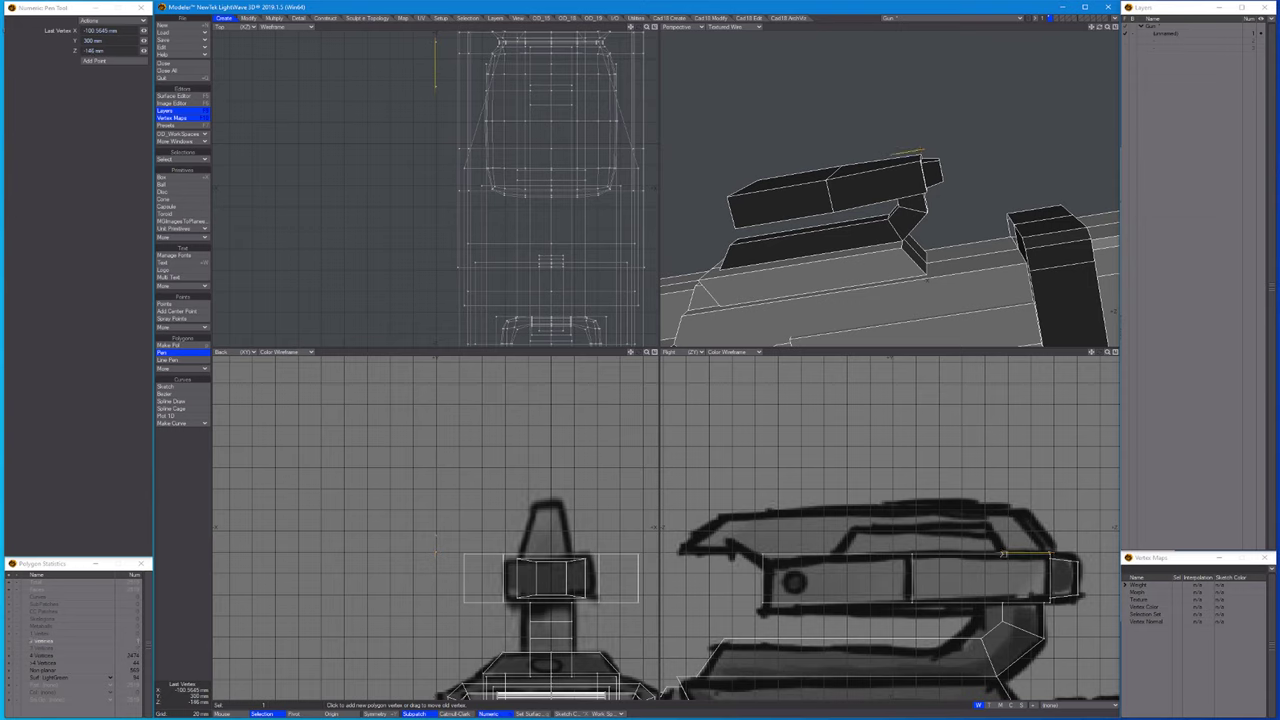
left_click(740, 545)
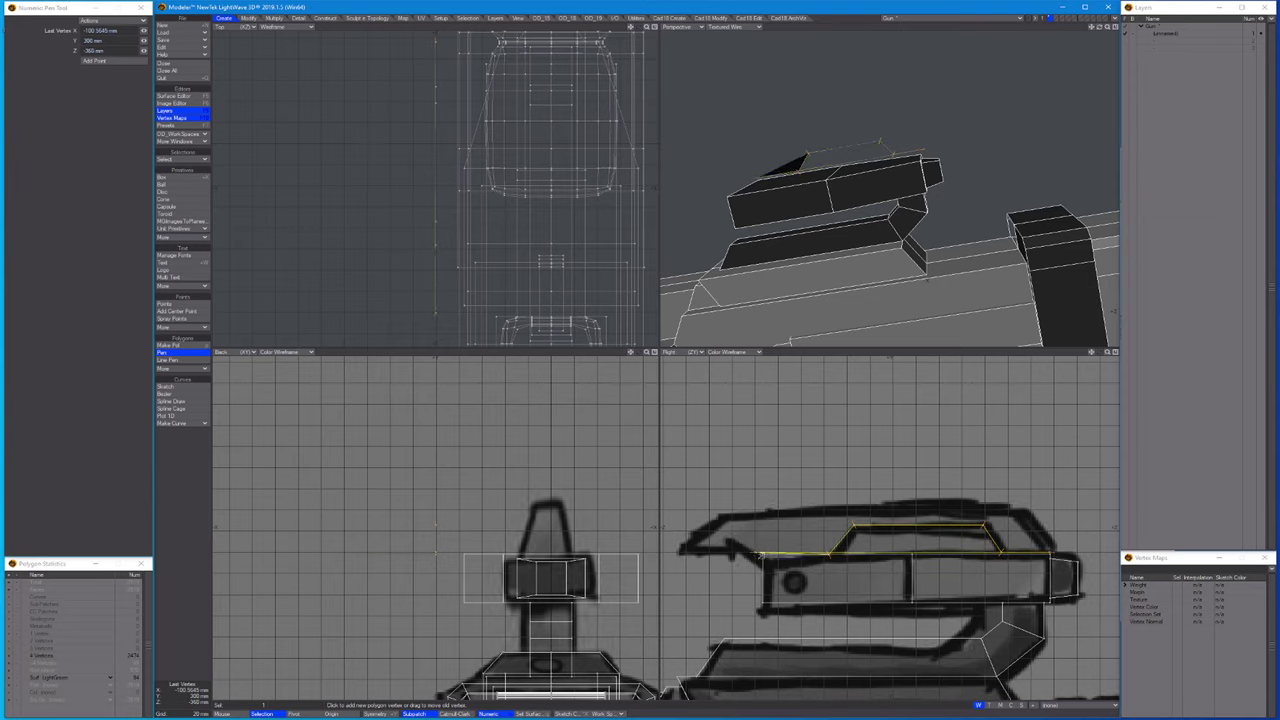
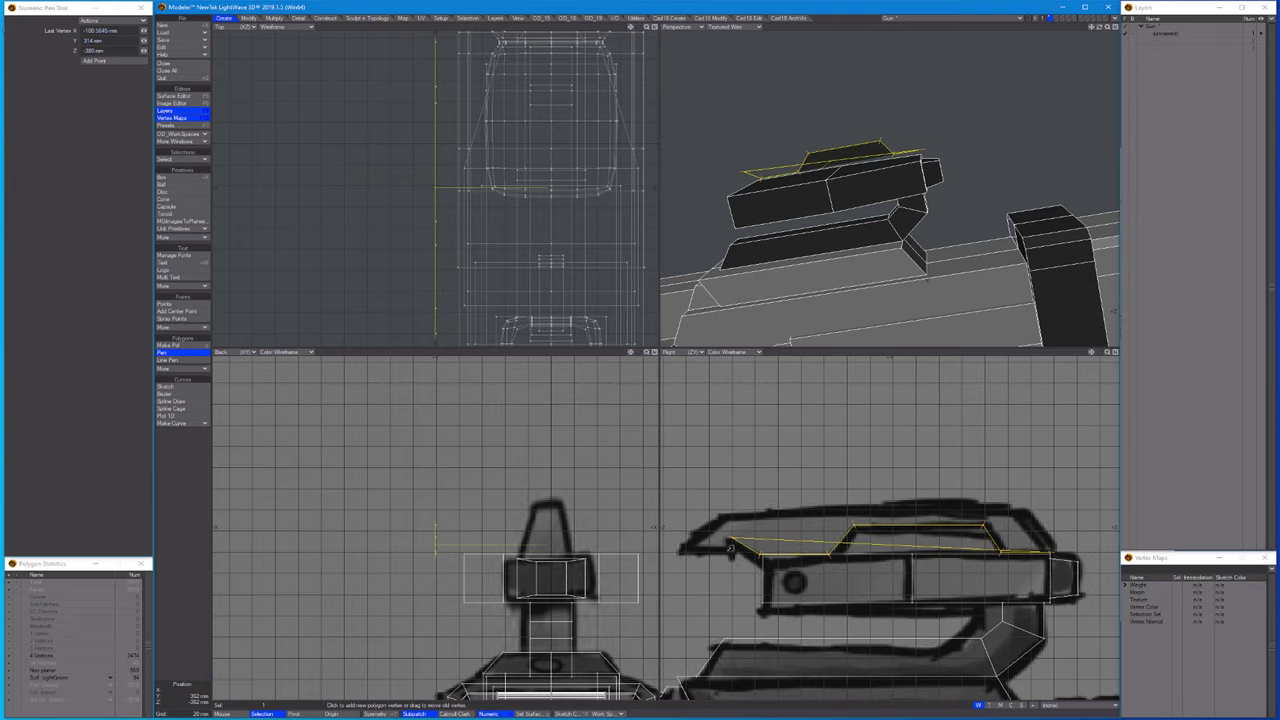
scroll(730, 548, "up", 2)
scroll(738, 559, "down", 2)
left_click(1100, 488)
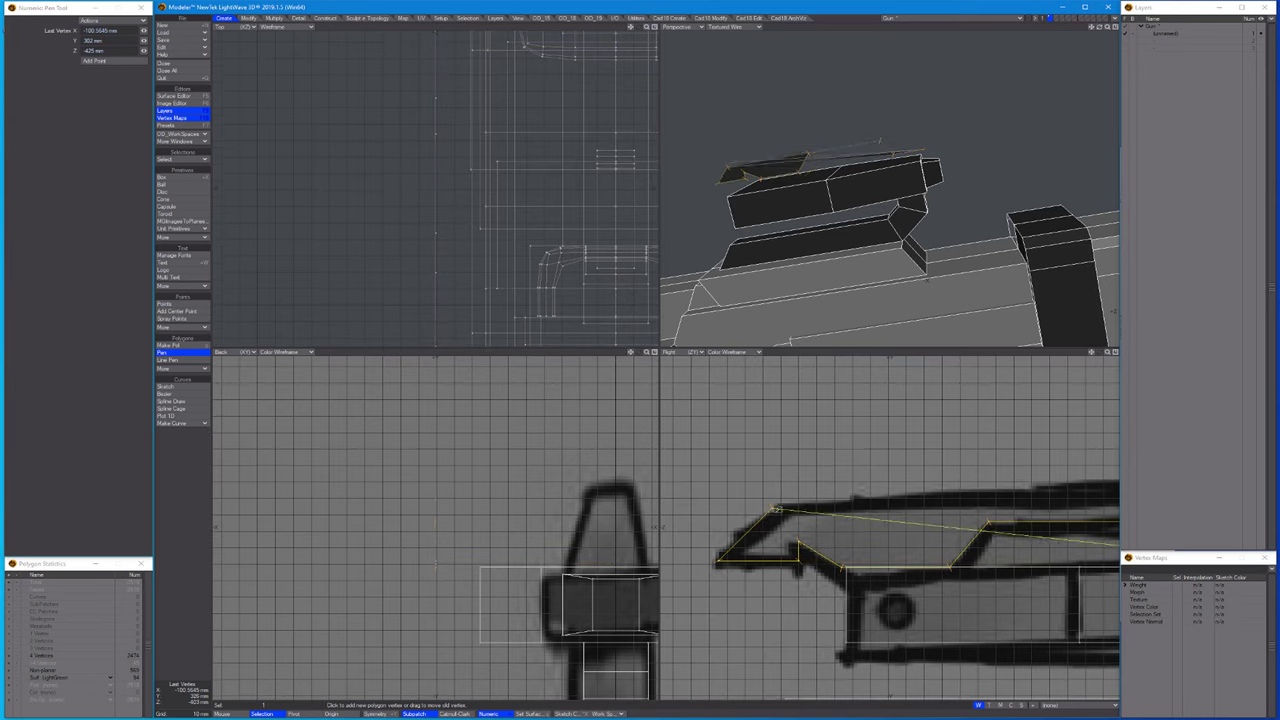
scroll(1095, 480, "down", 1)
left_click(1089, 472)
key("space")
scroll(1090, 478, "down", 2)
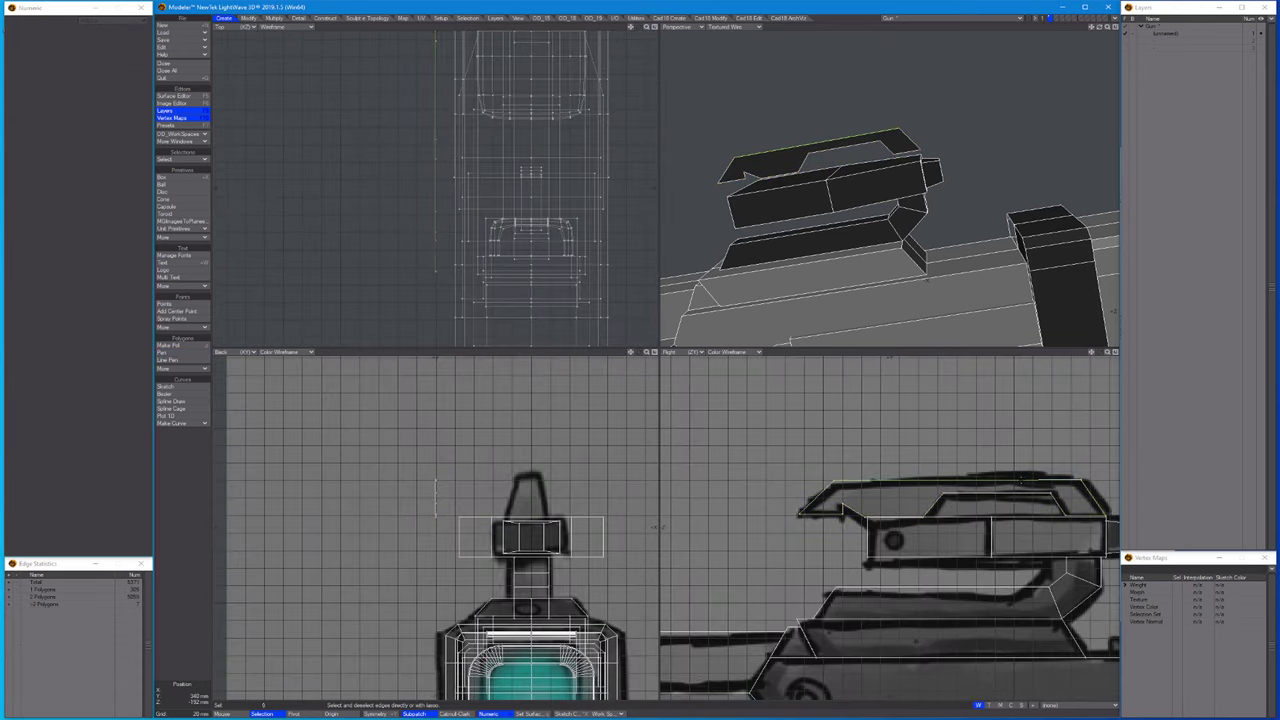
Adjust the cover outline's points to the side drawing and align its lower points with the sight block's upper edge.
left_click(893, 489)
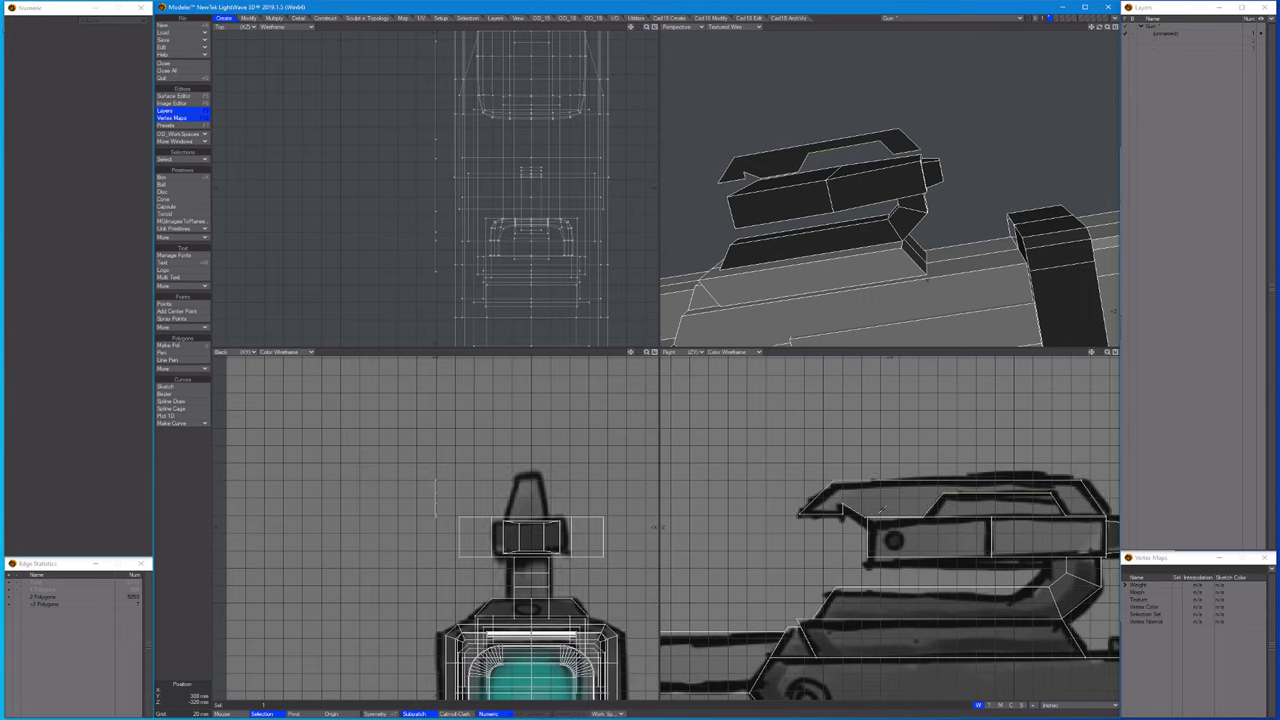
key("Right")
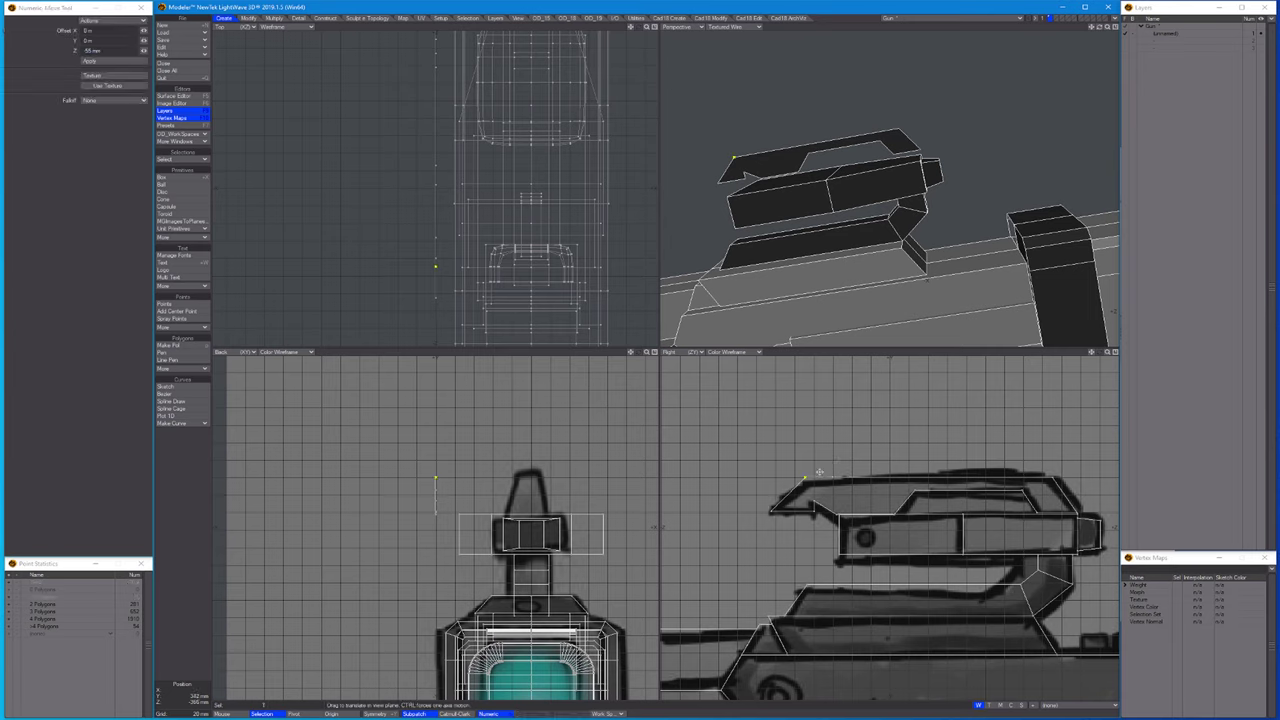
scroll(1026, 492, "up", 3)
scroll(1026, 492, "down", 3)
scroll(1026, 492, "up", 1)
scroll(1026, 492, "up", 1)
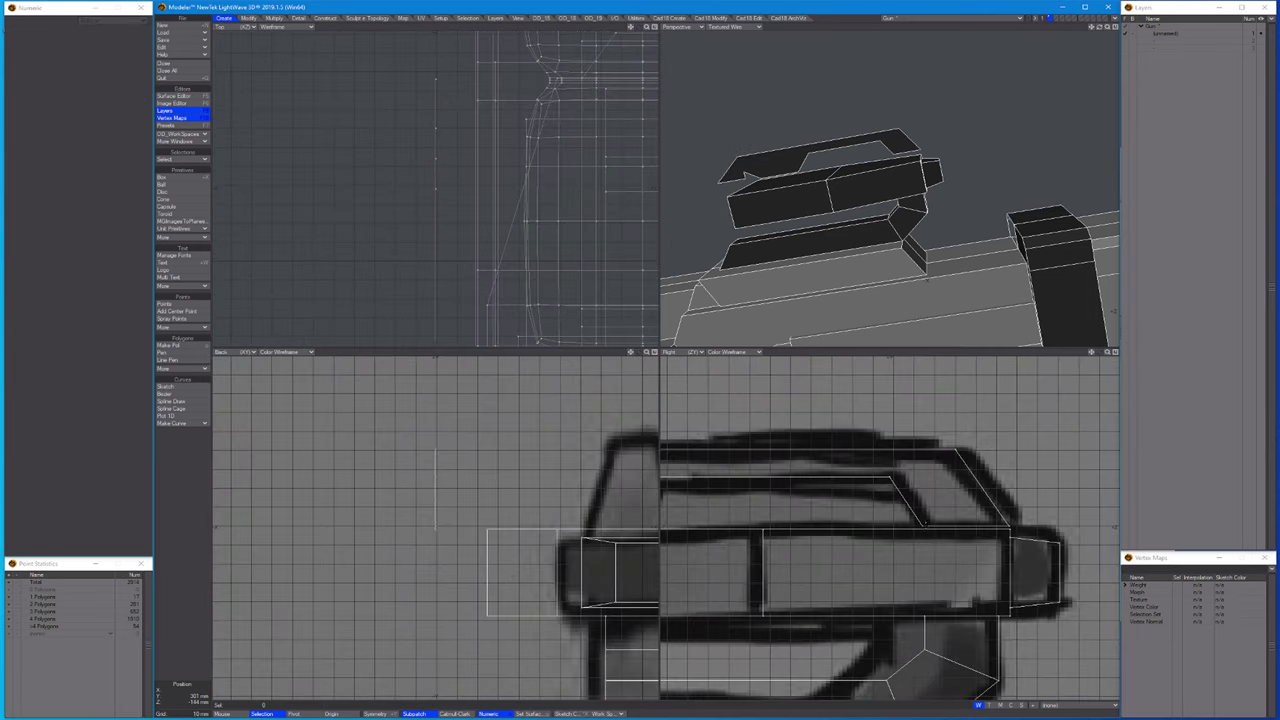
scroll(890, 525, "up", 2)
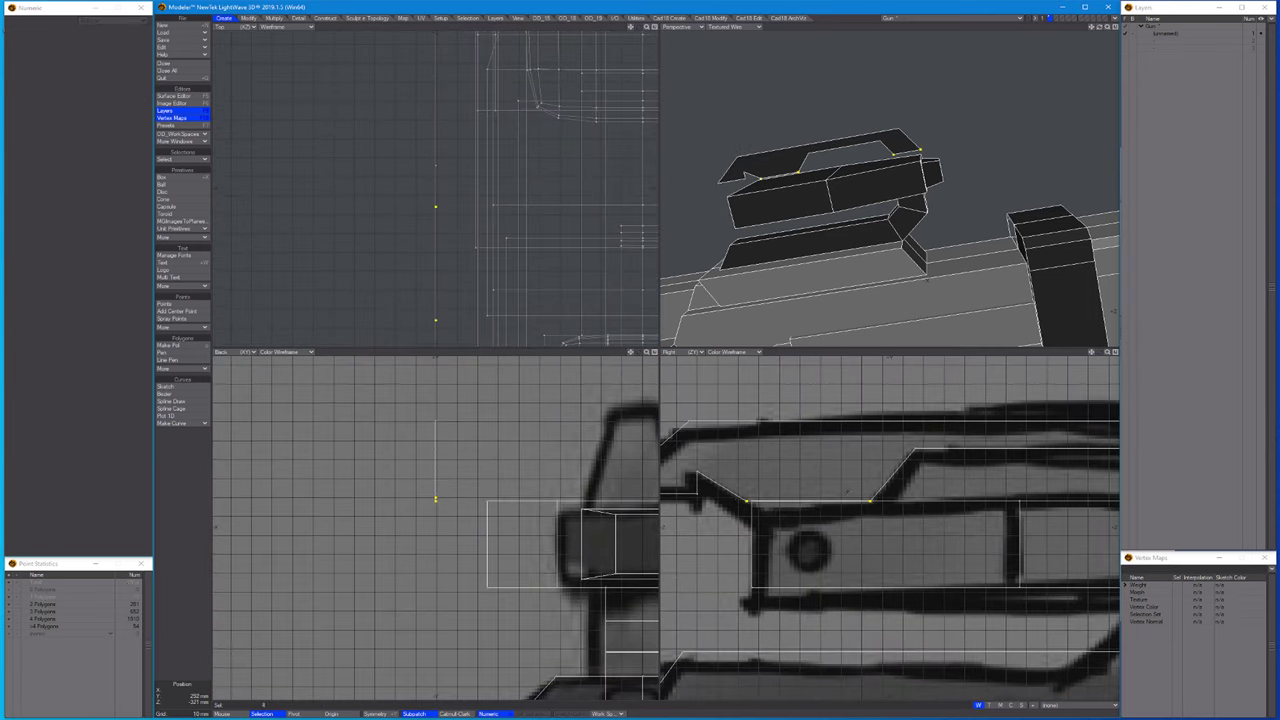
scroll(940, 510, "up", 3)
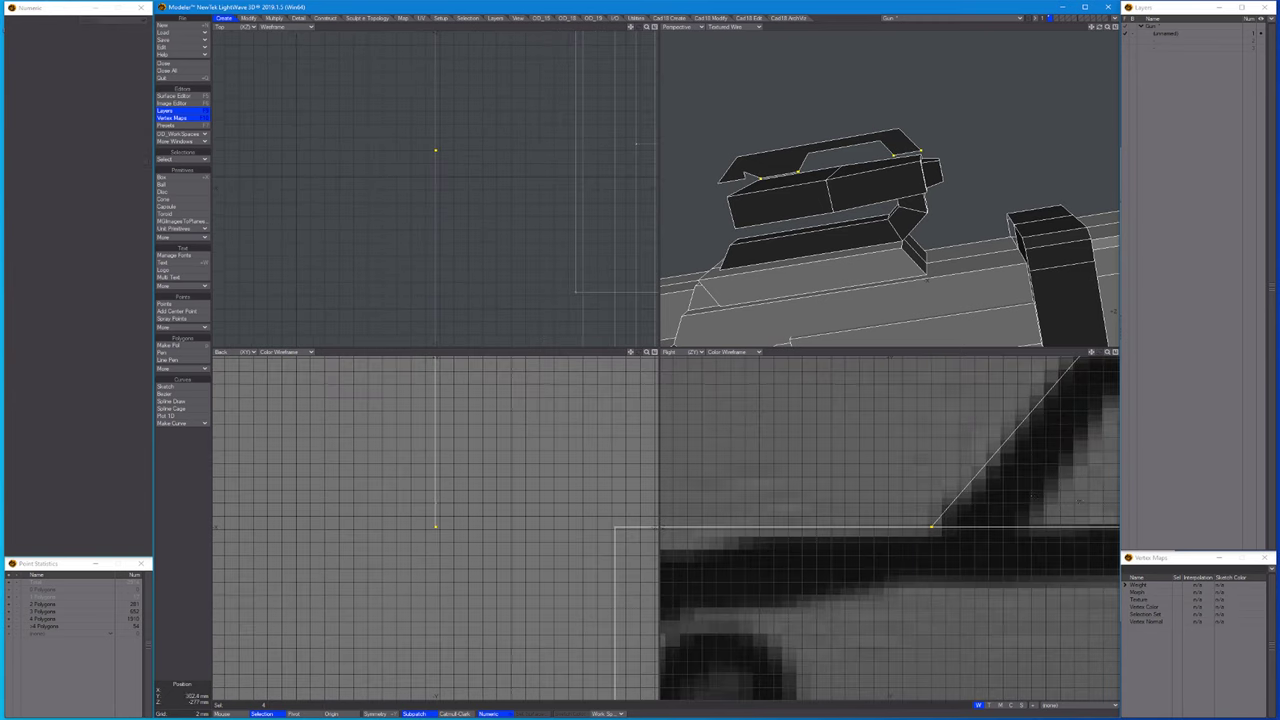
scroll(931, 525, "down", 5)
key("ctrl+h")
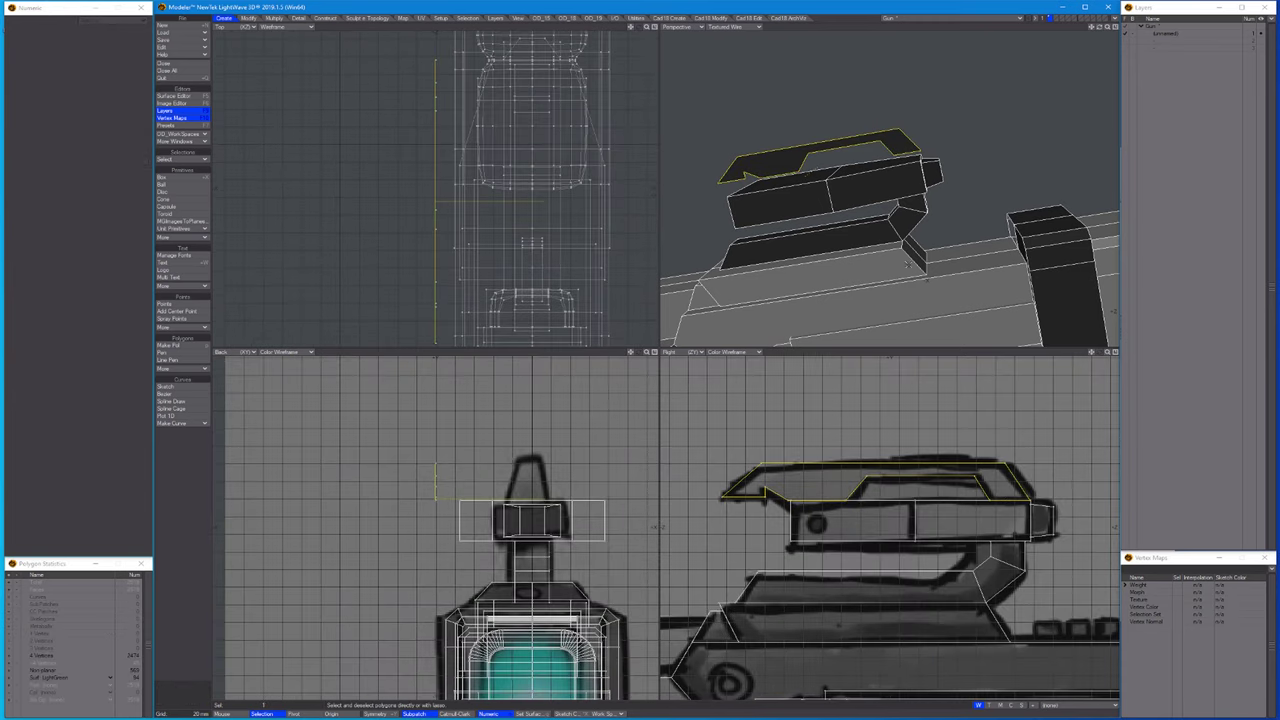
Place the cover outline on the gun's centre plane and extrude it about 46 mm along X.
key("ctrl+v")
key("Return")
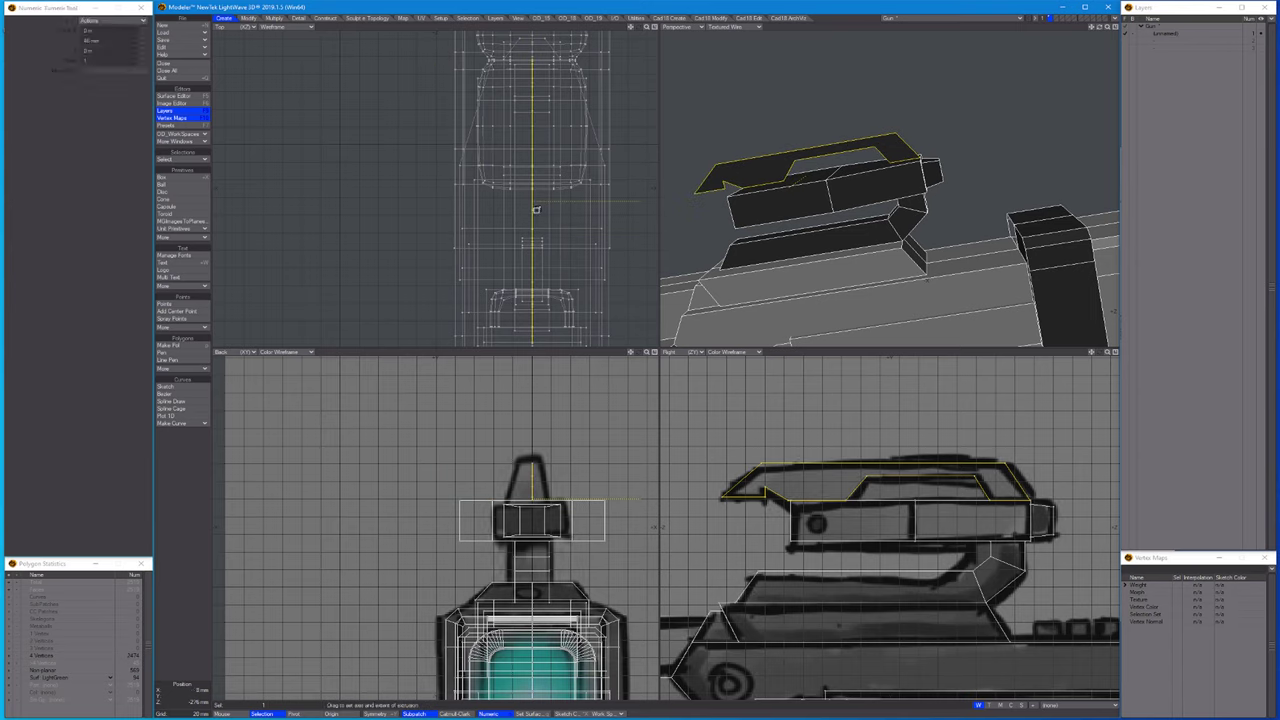
left_click_drag(536, 209, 576, 211)
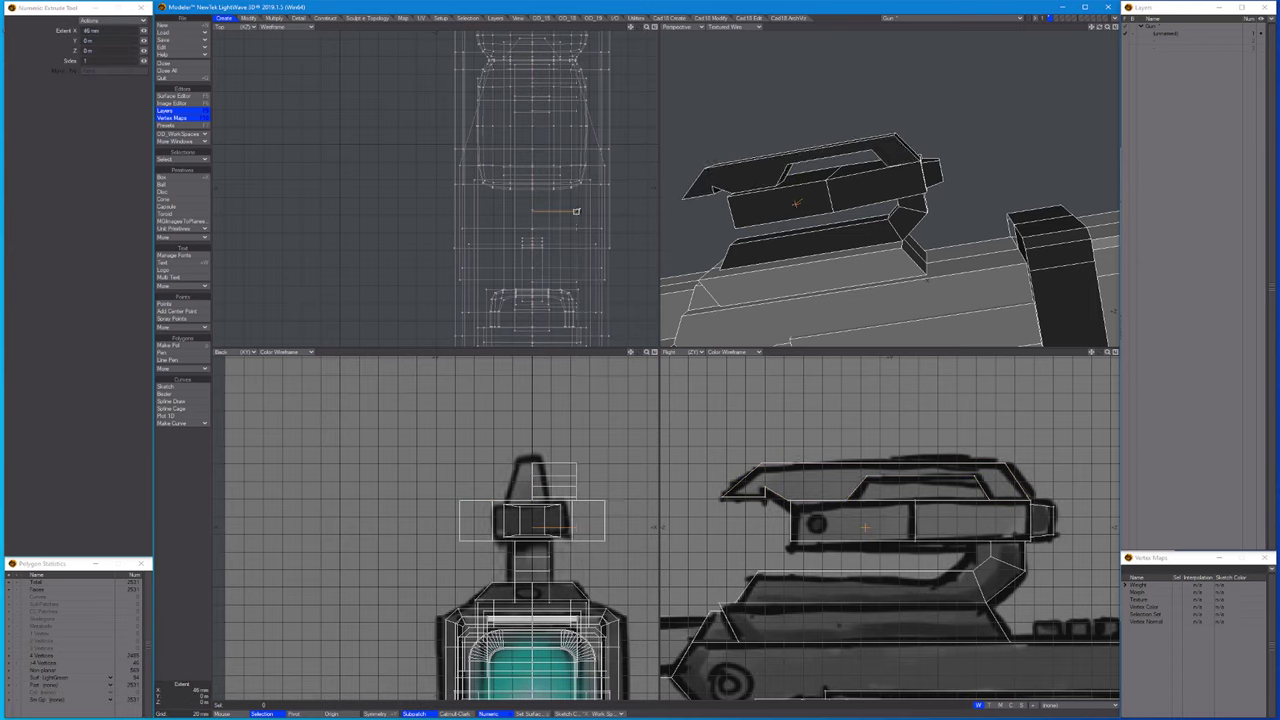
Move the outer side face of the extruded cover inward to make the half narrower.
left_click_drag(820, 230, 912, 190, "alt")
double_click(755, 220)
key("y")
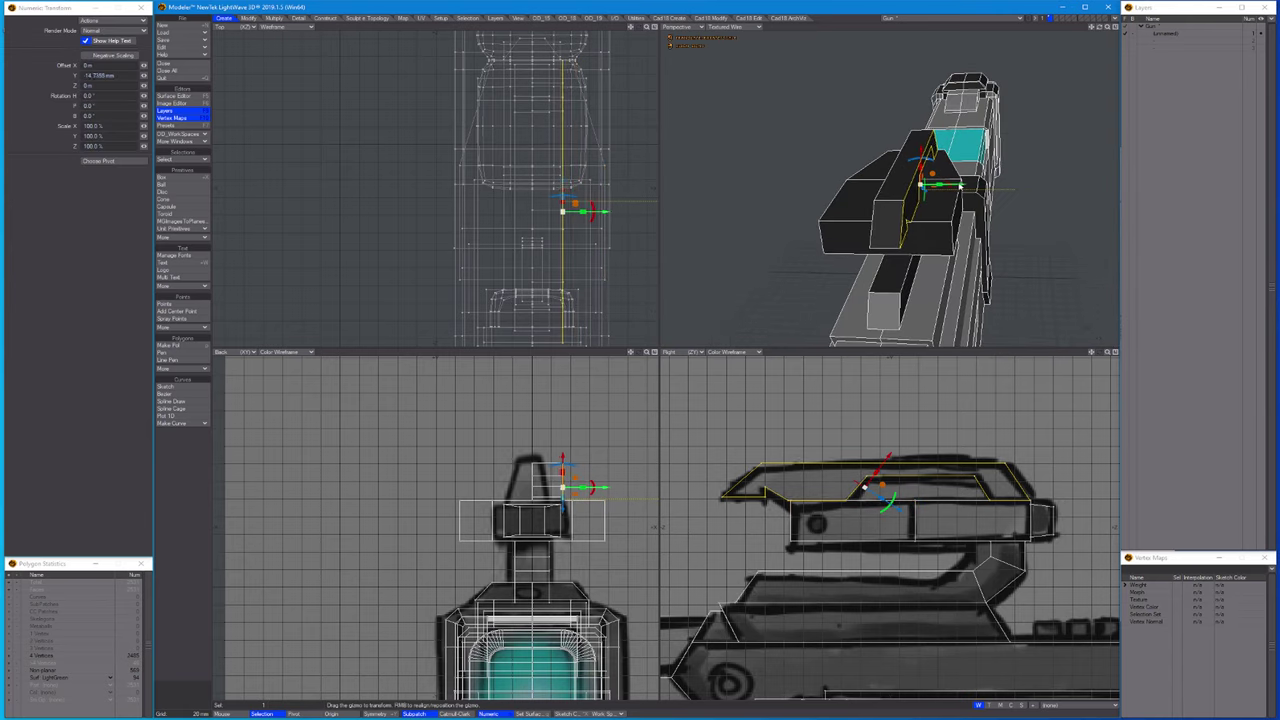
key("space")
Mirror the cover half across X at centre 0 with merged points.
key("shift+v")
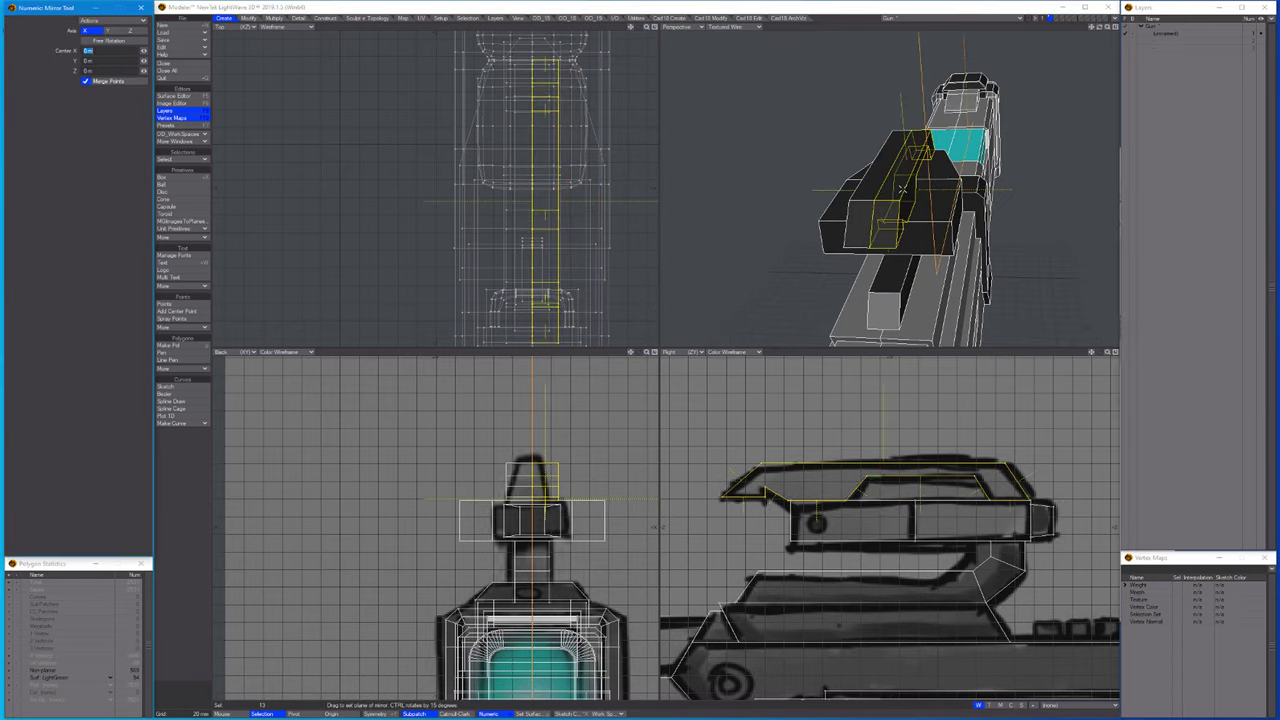
key("space")
key("shift+a")
key("/")
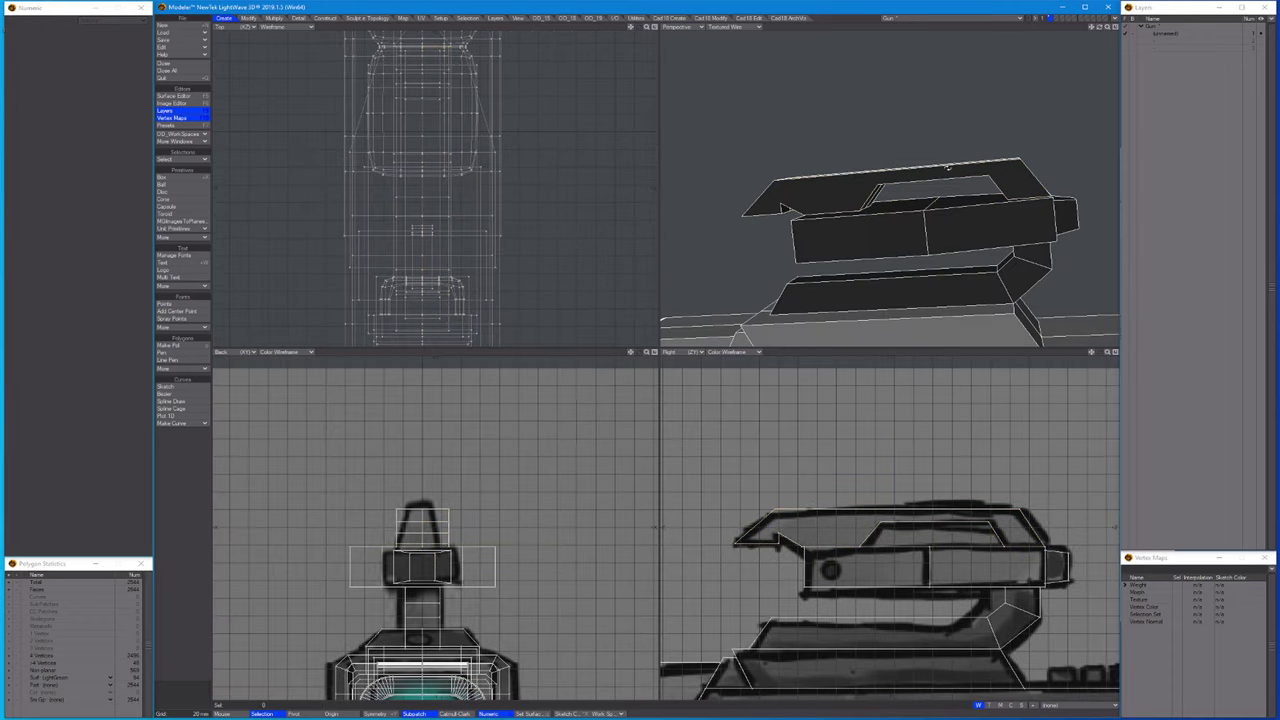
key("a")
Copy the teal glow piece from the gun body, flip it upside down and place it in the cover's window.
left_click_drag(1023, 224, 924, 257, "alt")
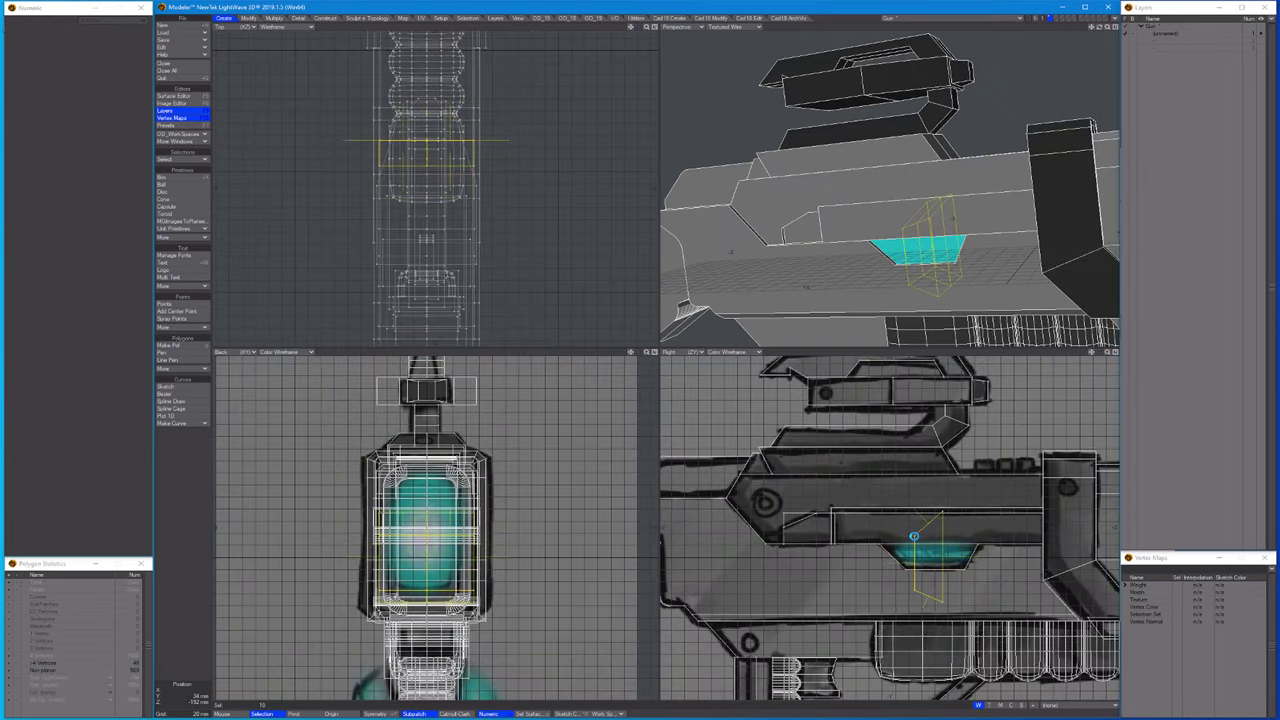
key("g")
key("shift+g")
left_click_drag(918, 655, 918, 470)
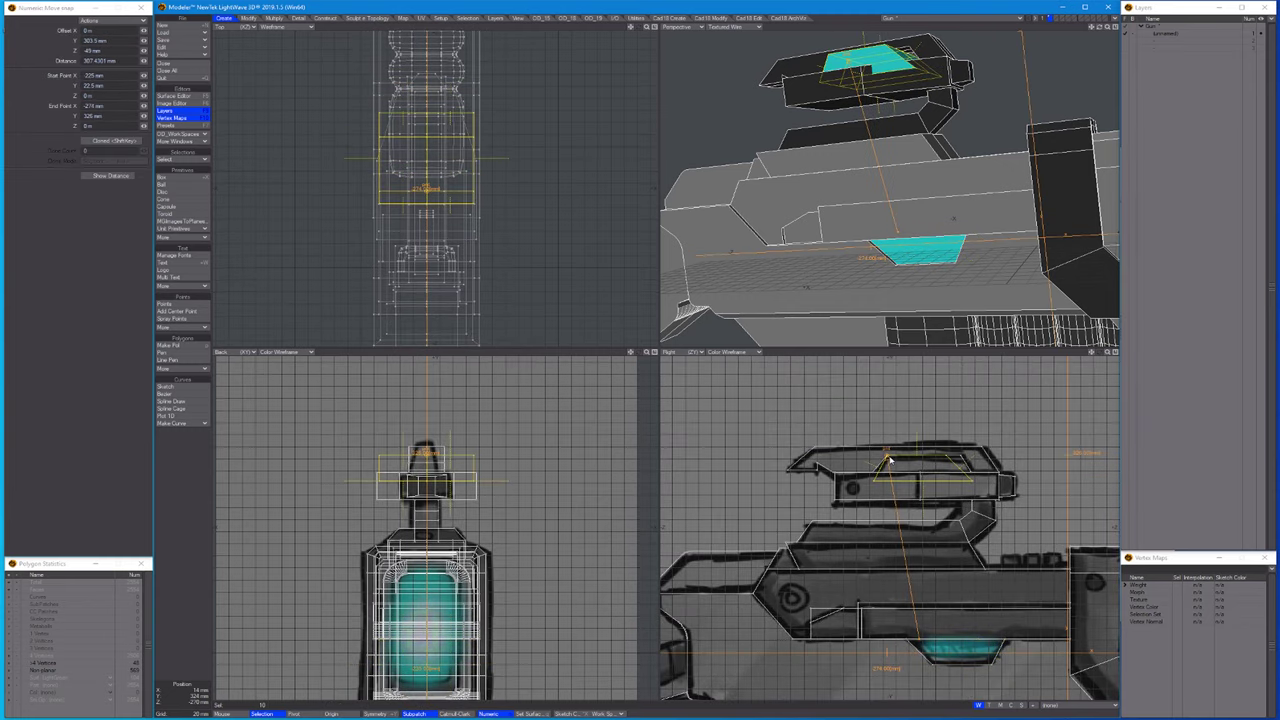
key("ctrl+g")
Snap the copied glow piece's corner points to the corners of the cover's window.
scroll(918, 470, "up", 3)
key("shift+g")
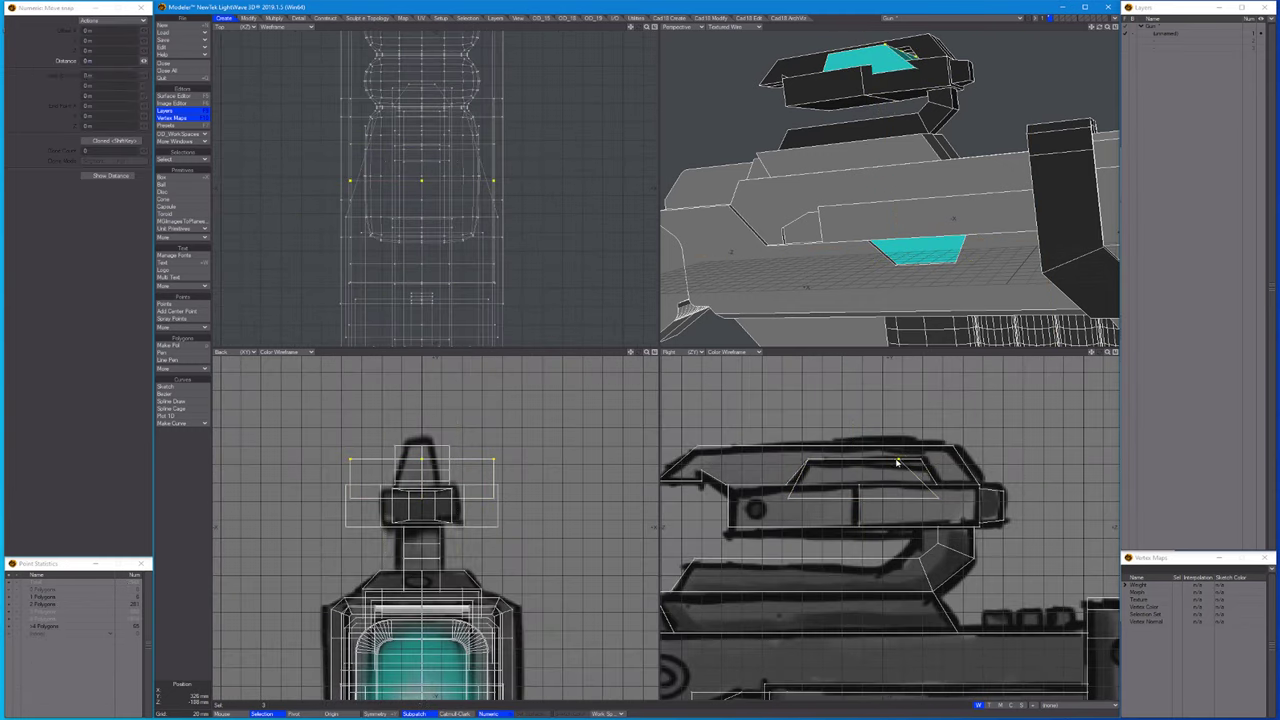
left_click(938, 488)
key("space")
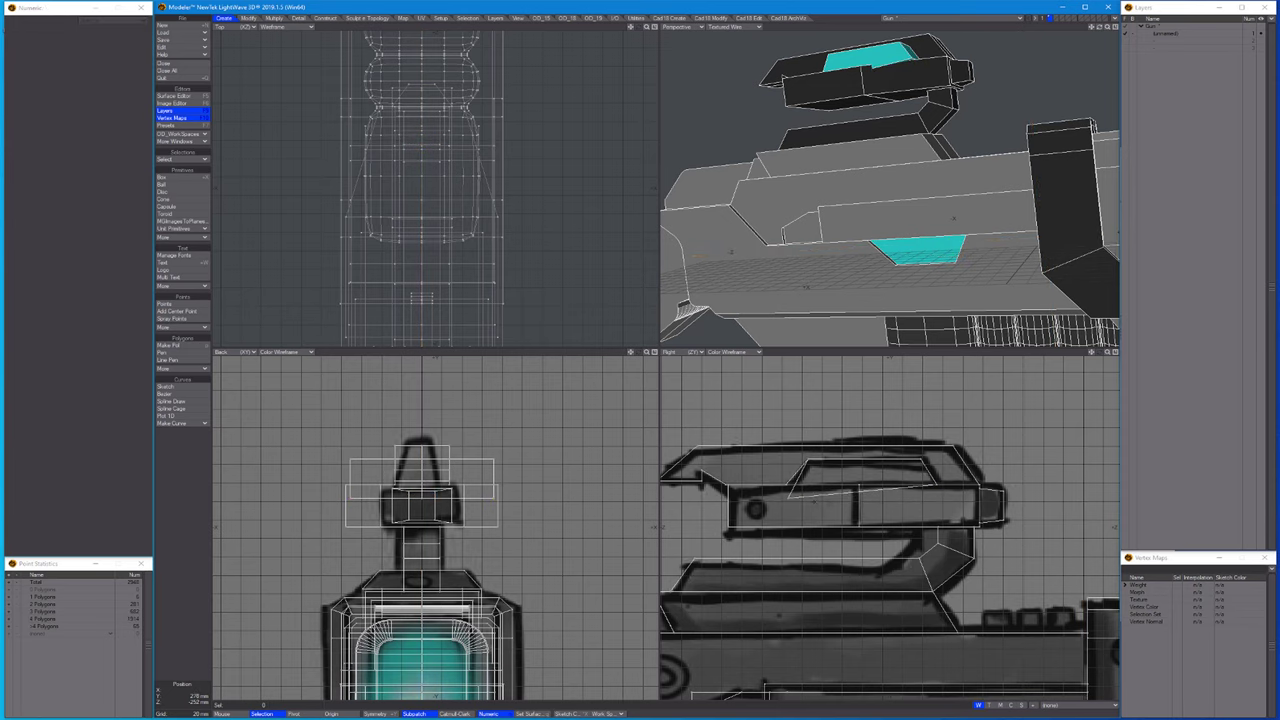
scroll(797, 496, "up", 2)
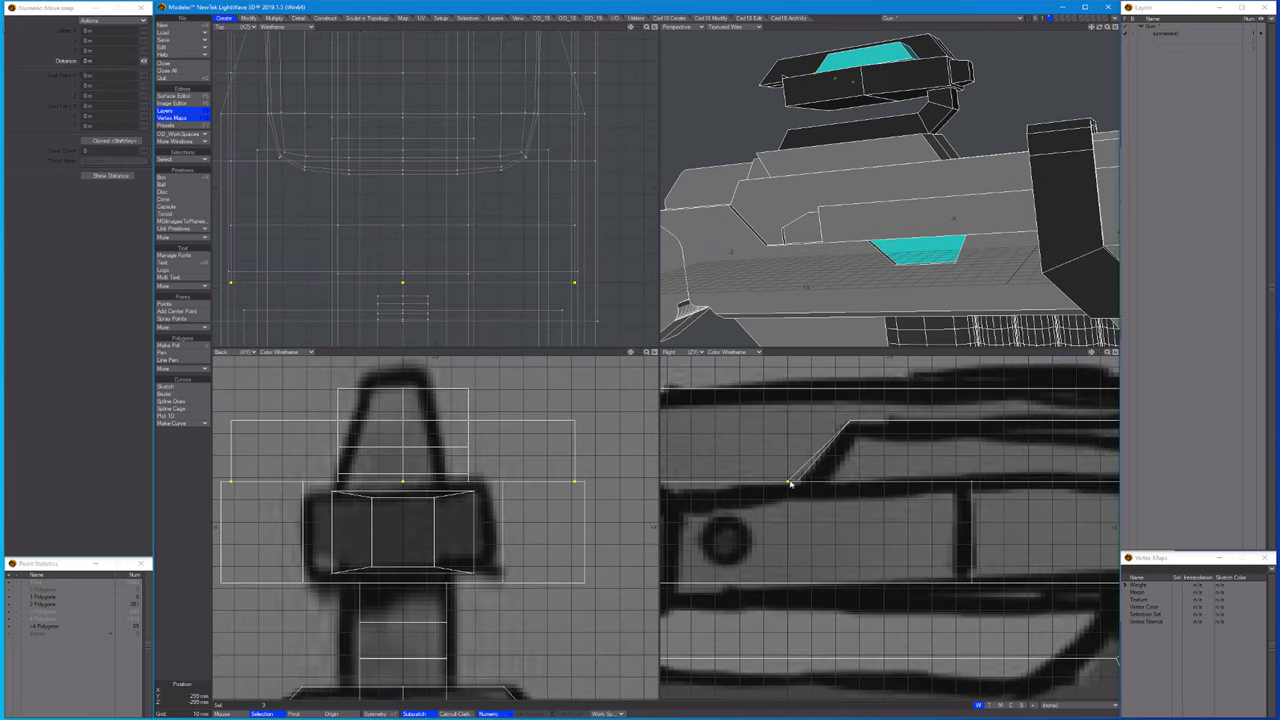
scroll(848, 479, "up", 2)
scroll(848, 479, "down", 5)
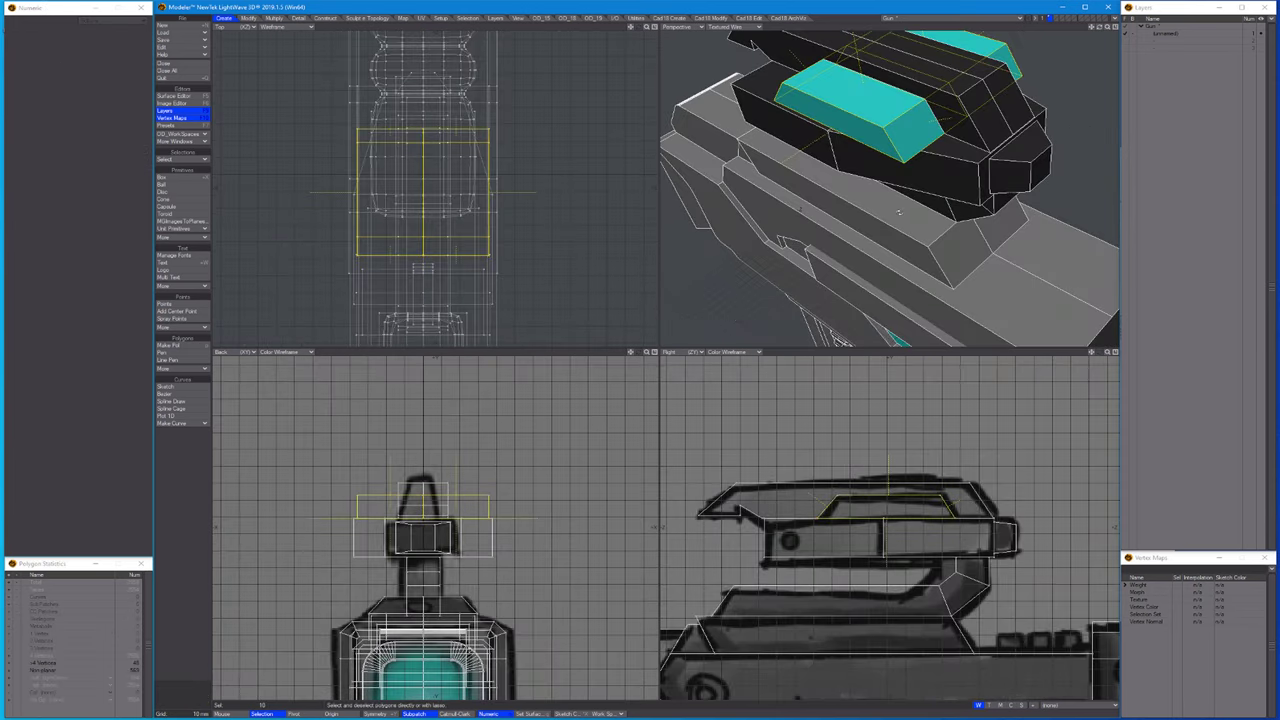
Stretch the glow piece narrower in width so it sits inside the sight cover.
key("h")
left_click_drag(880, 100, 960, 215)
key("space")
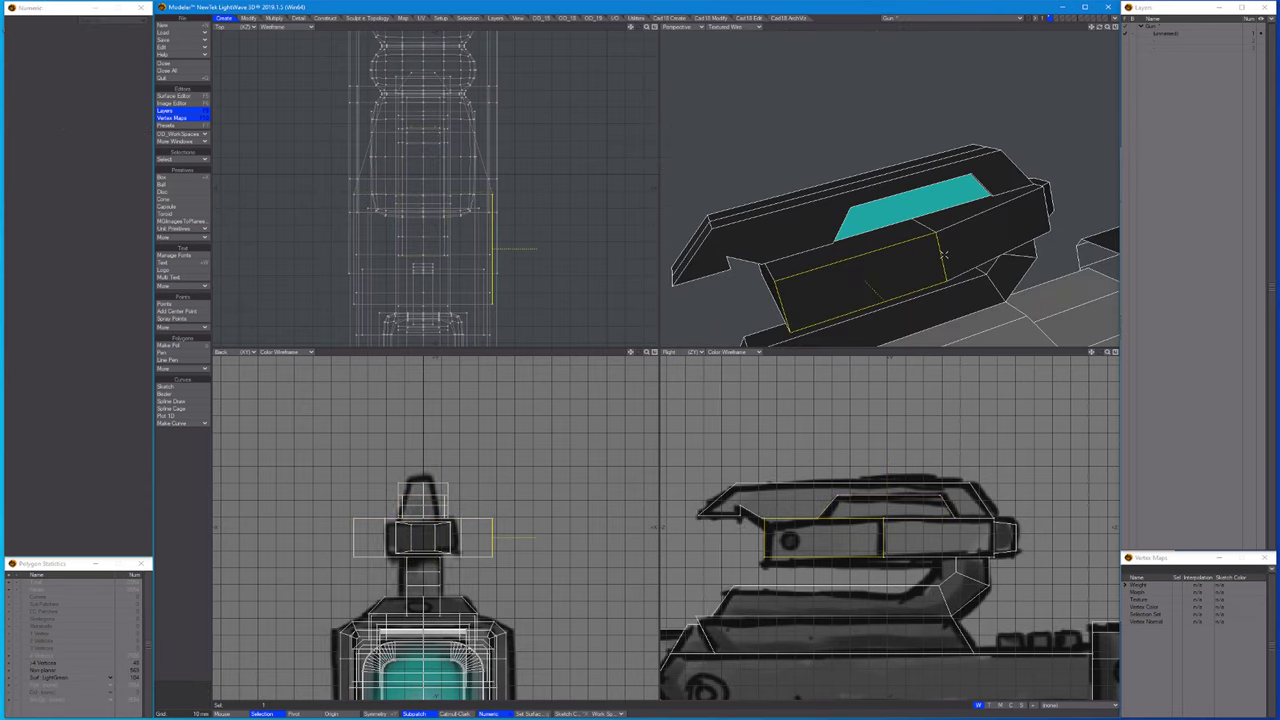
Isolate the sight block, cut it lengthwise down the middle, align the new points to the centre line and unhide the rest.
key("equal")
key("slash")
key("shift+k")
left_click_drag(422, 48, 422, 345)
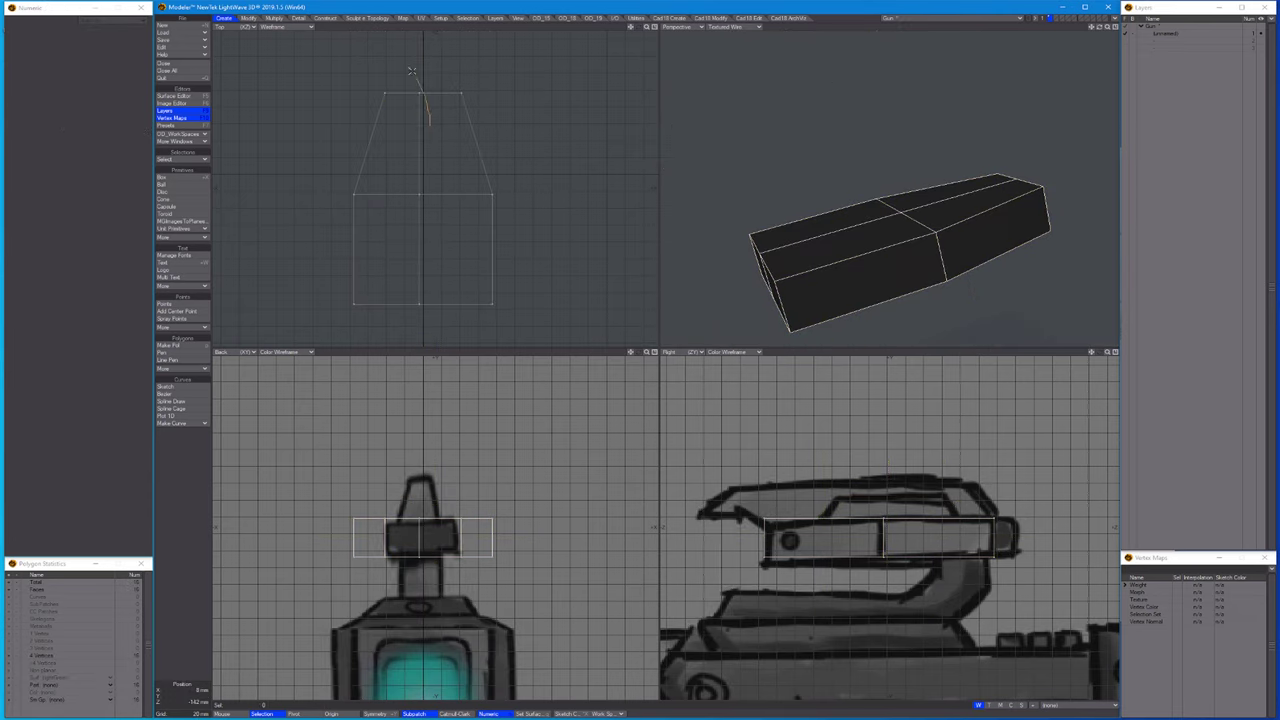
key("space")
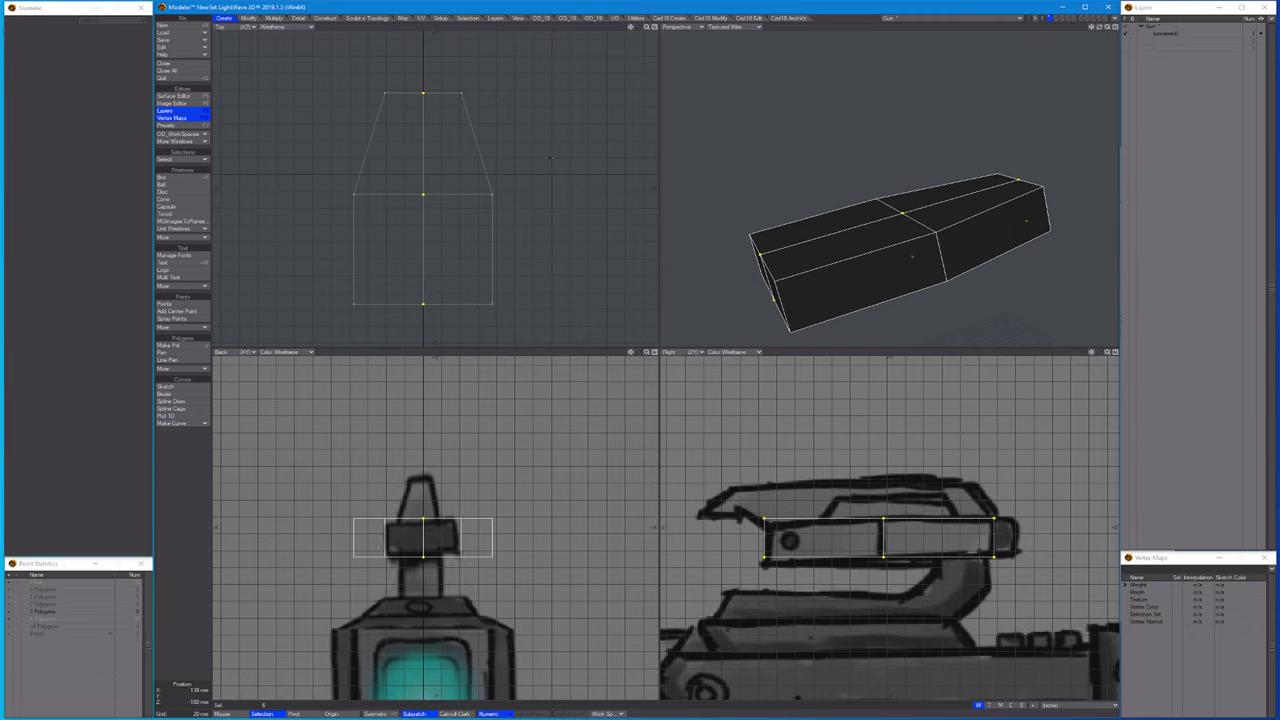
key("backslash")
key("shift+a")
Move the sight block's front points together with the end section slightly forward.
key("a")
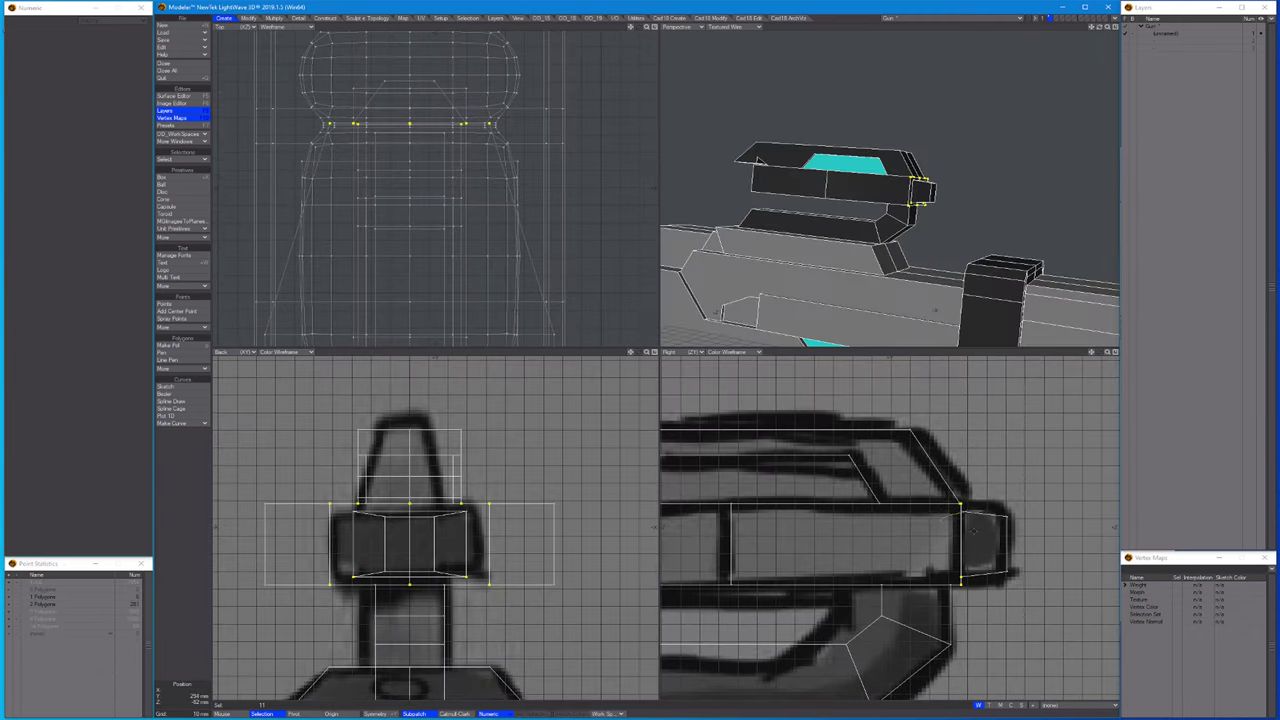
scroll(955, 518, "up", 5)
scroll(1006, 502, "down", 5)
key("t")
mouse_move(1029, 520)
left_mouse_down()
mouse_move(1050, 520)
mouse_move(1027, 537)
left_mouse_up()
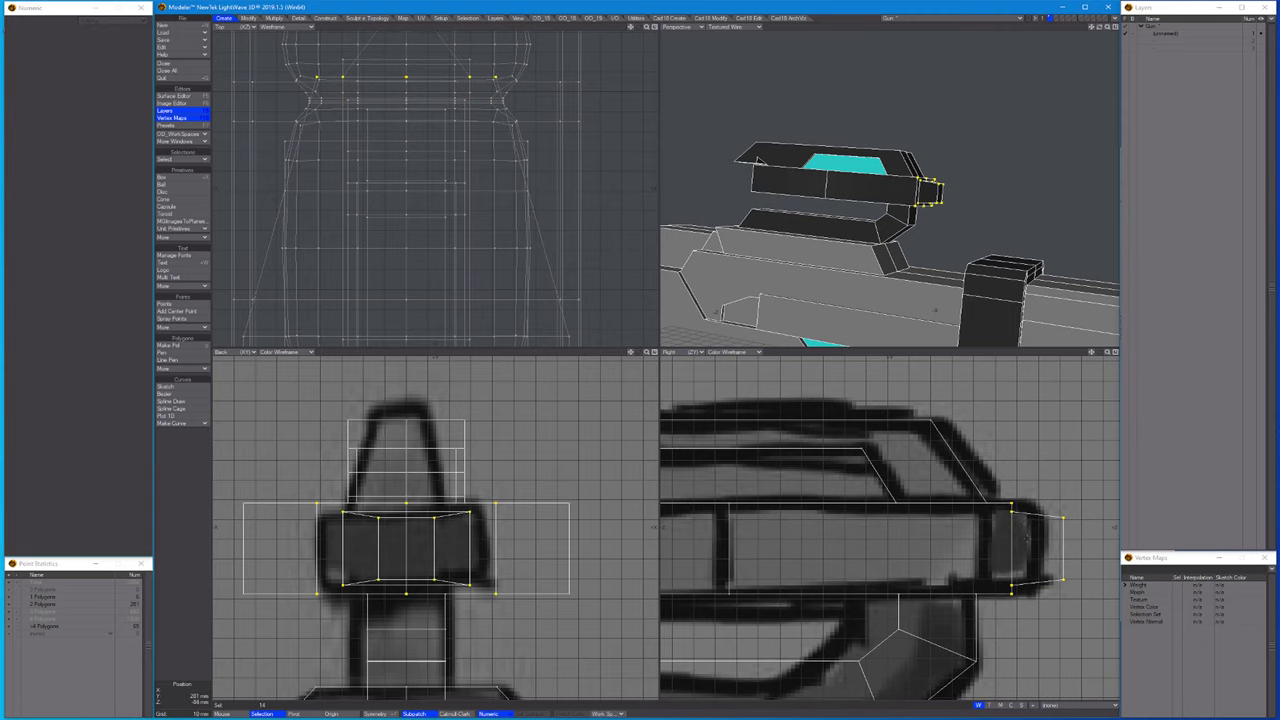
key("/")
key("a")
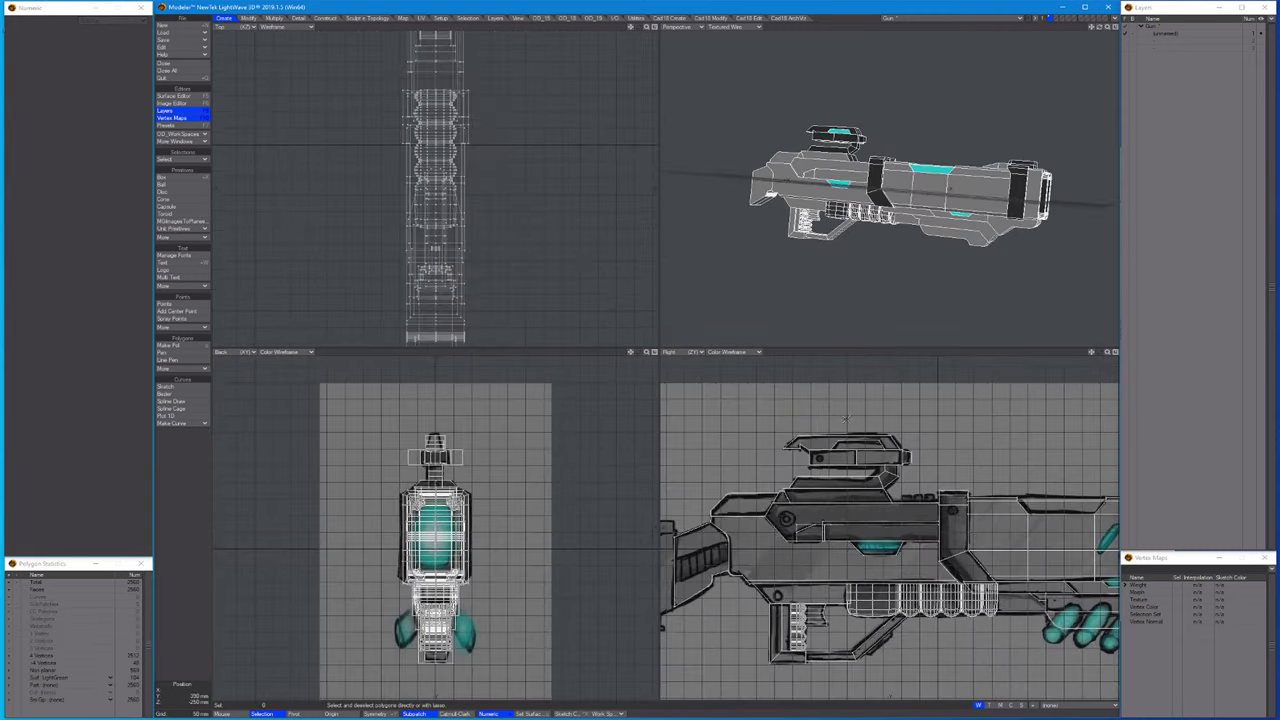
Assign the dark Metal2 surface to the teal panel on top of the barrel.
scroll(880, 520, "down", 2)
scroll(890, 190, "up", 3)
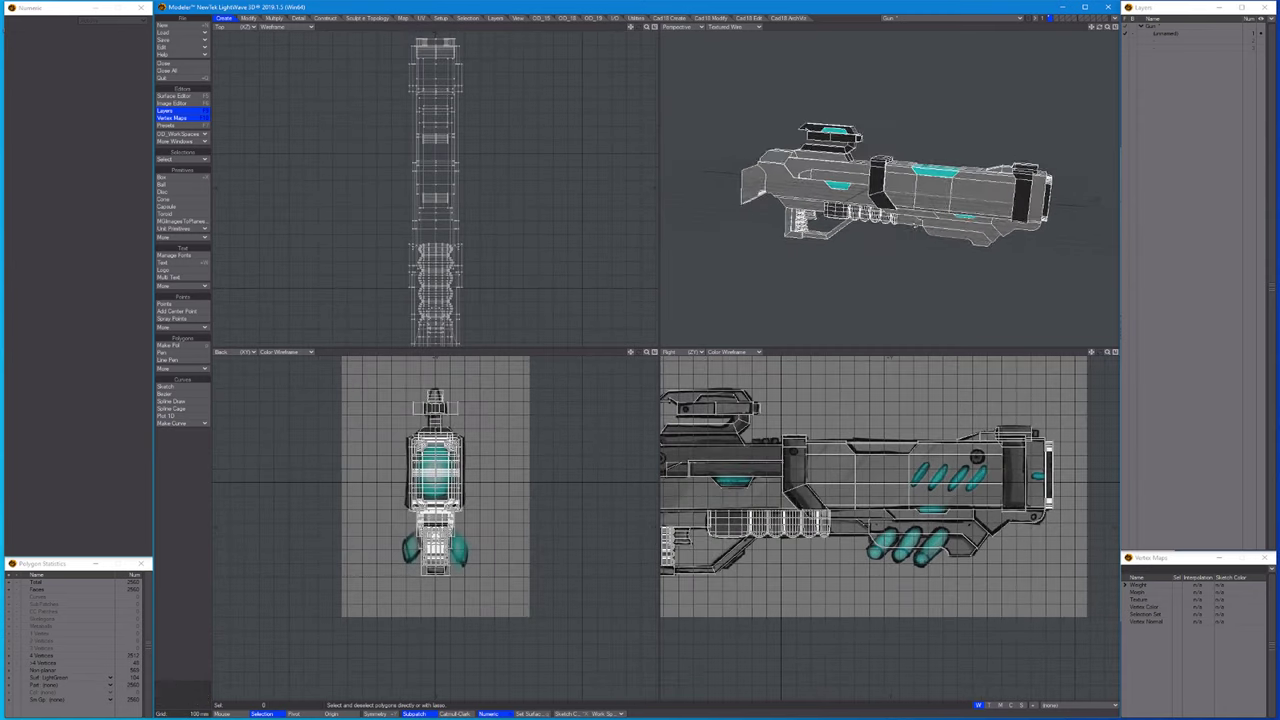
key("q")
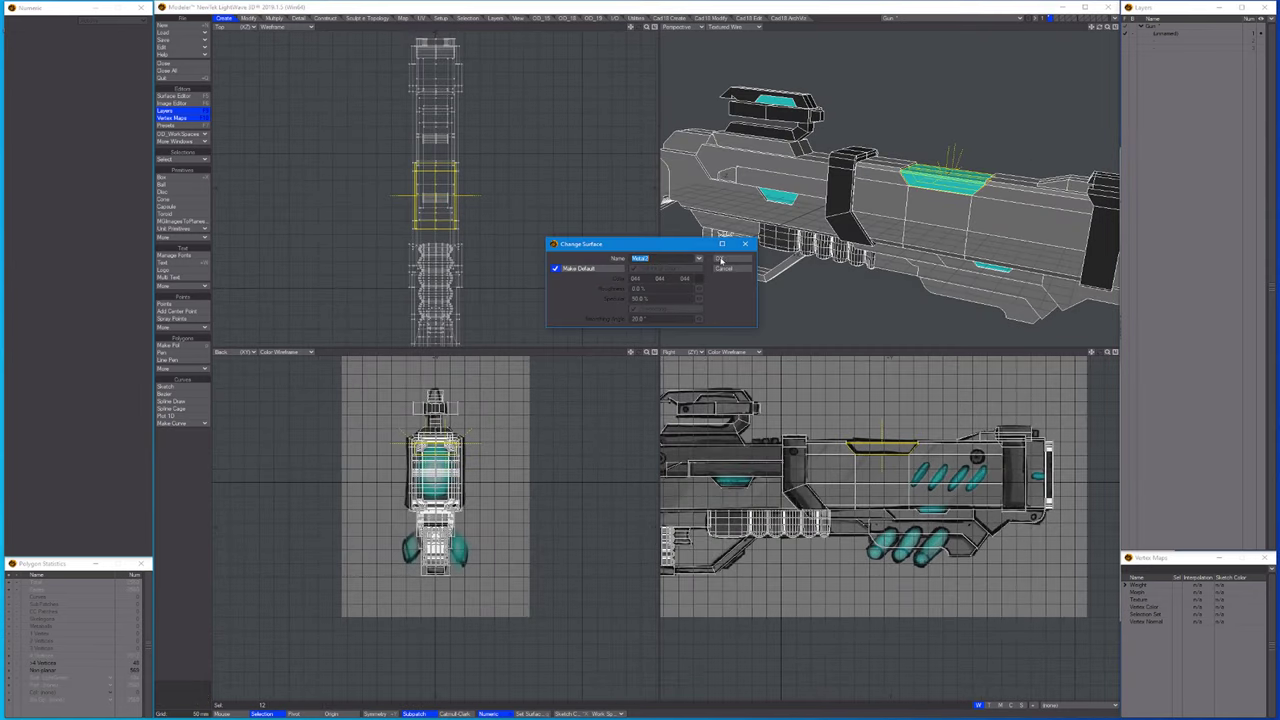
left_click(698, 259)
left_click(702, 290)
key("Return")
key("slash")
scroll(890, 190, "down", 3)
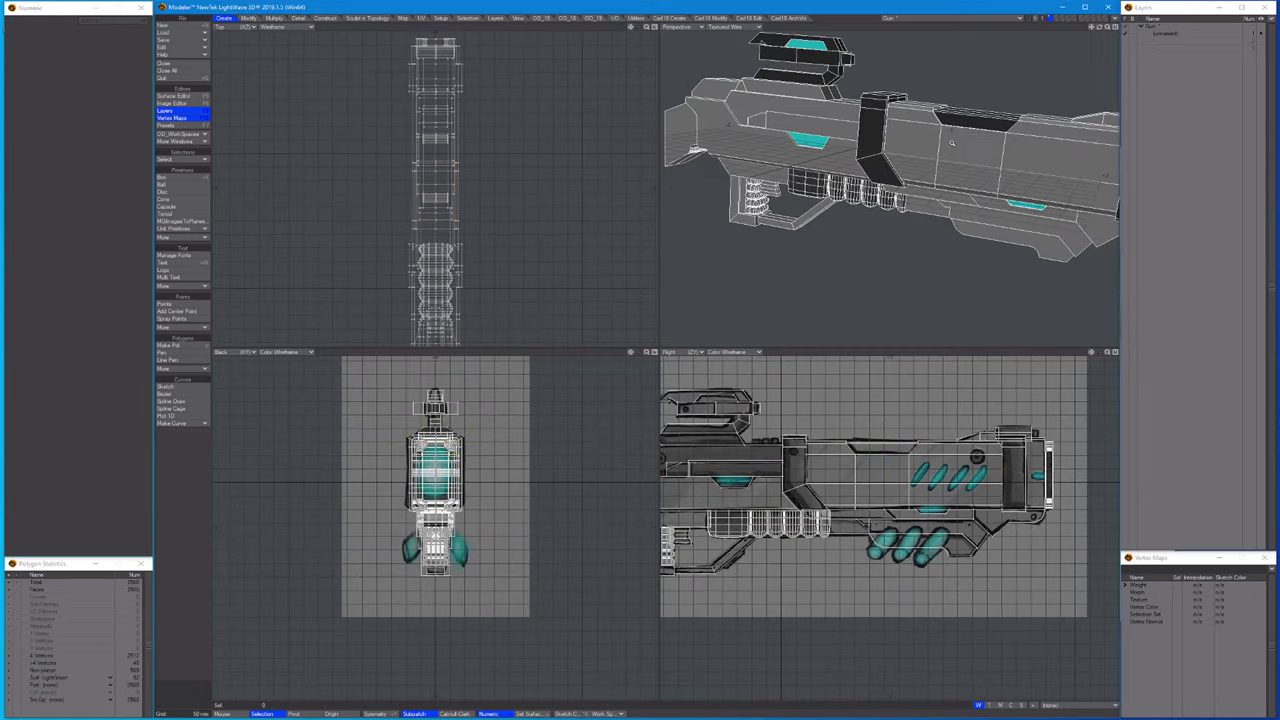
Copy the ribbed handguard piece under the body and move the copy 230 mm sideways and 80 mm down.
scroll(890, 486, "up", 2)
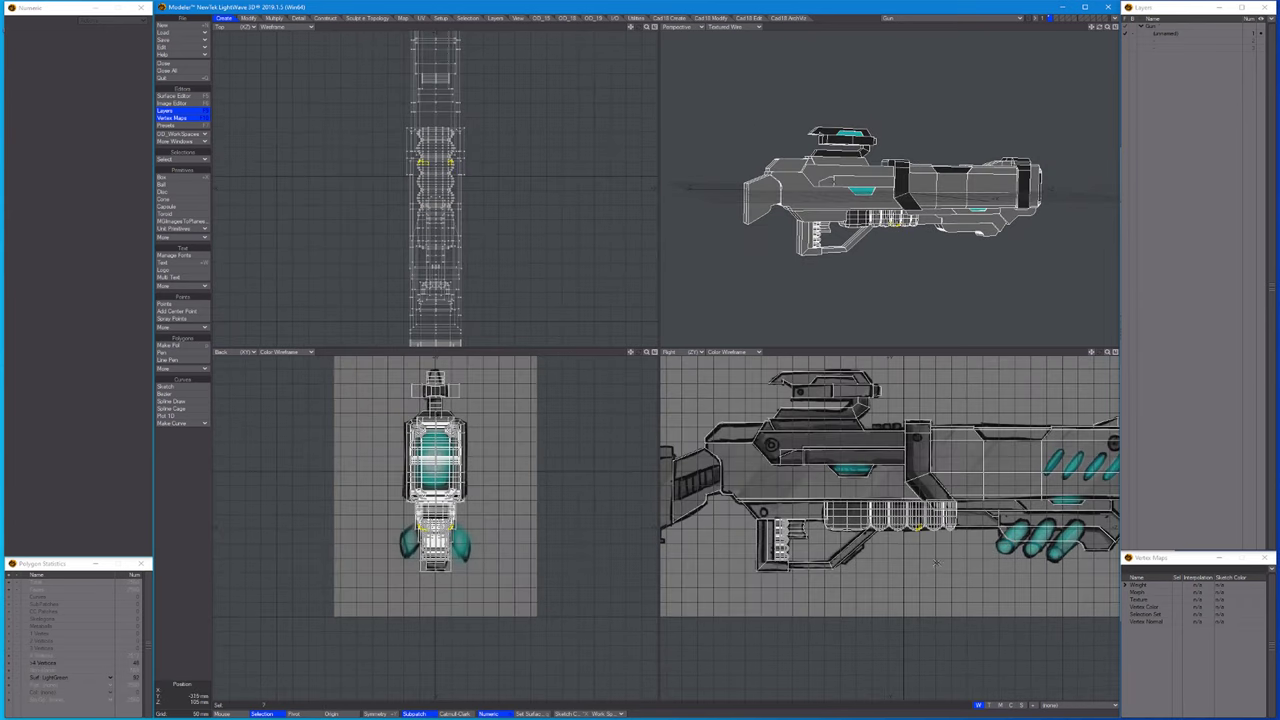
key("bracketright")
key("t")
left_click_drag(443, 529, 514, 543)
scroll(530, 505, "up", 2)
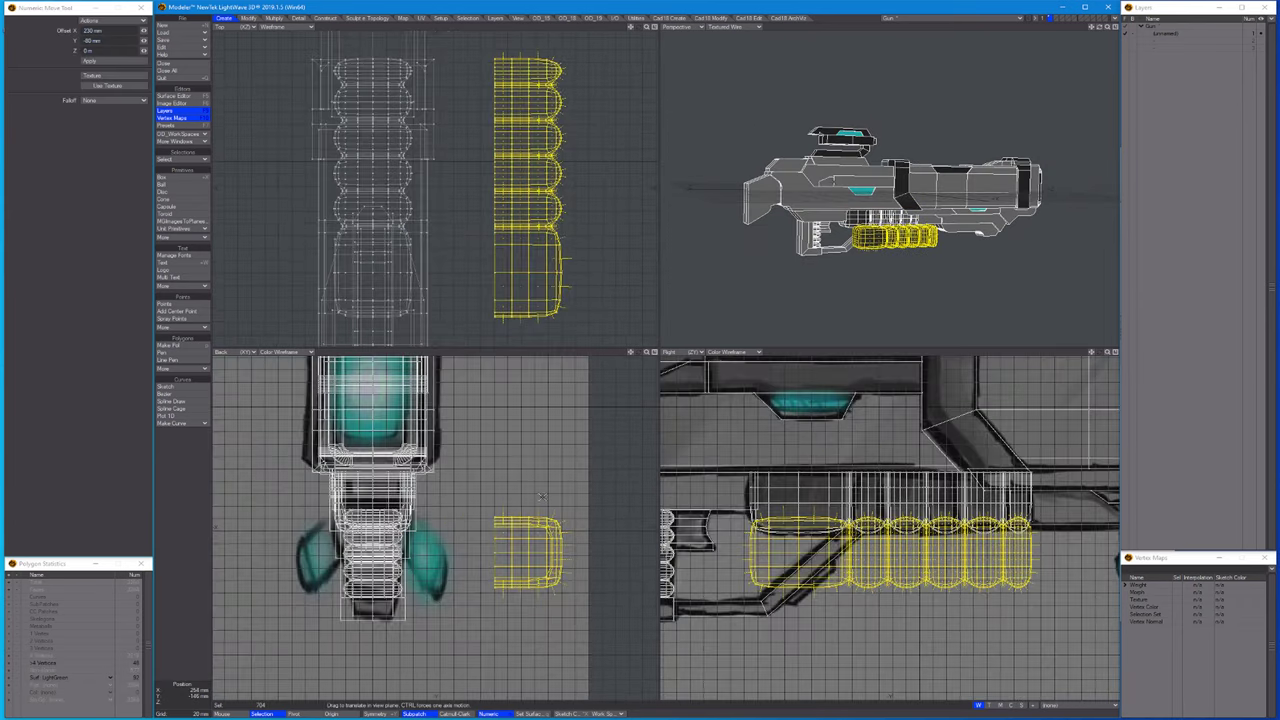
Stretch the copied ribbed piece to about 51% in width and 85% in height.
key("h")
left_click_drag(541, 496, 515, 496)
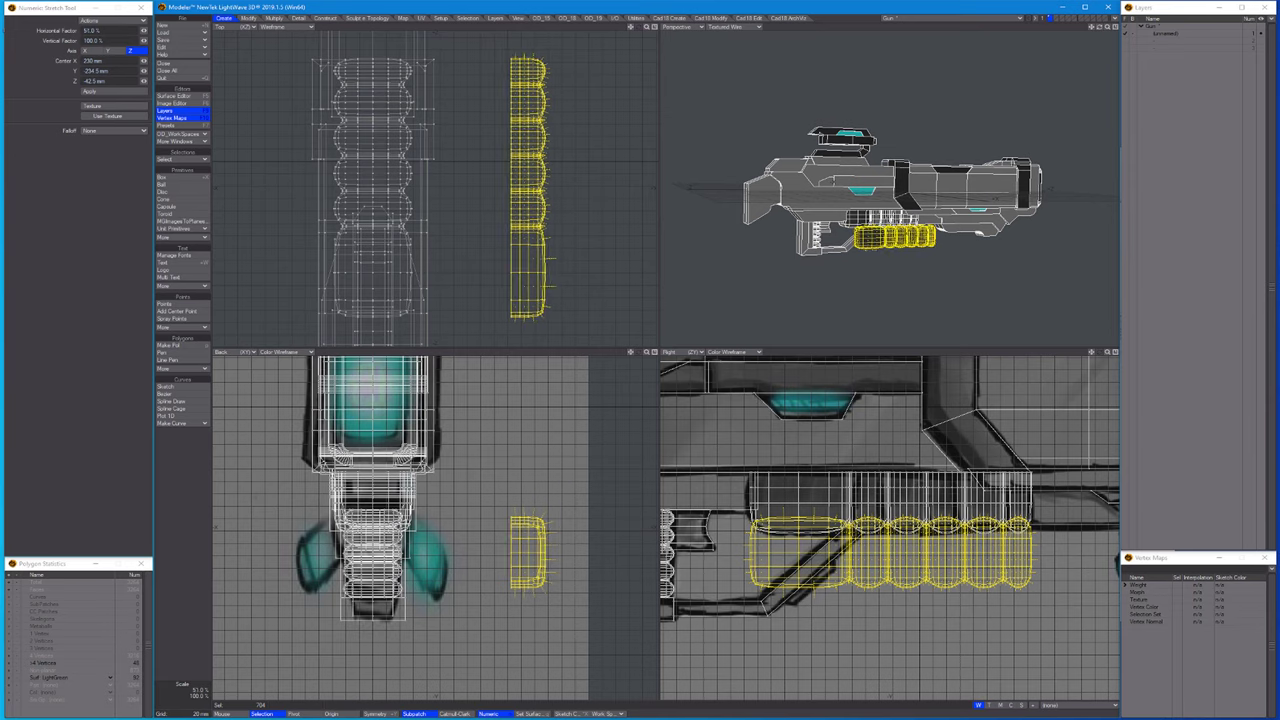
left_click_drag(548, 566, 553, 578)
scroll(553, 578, "down", 2)
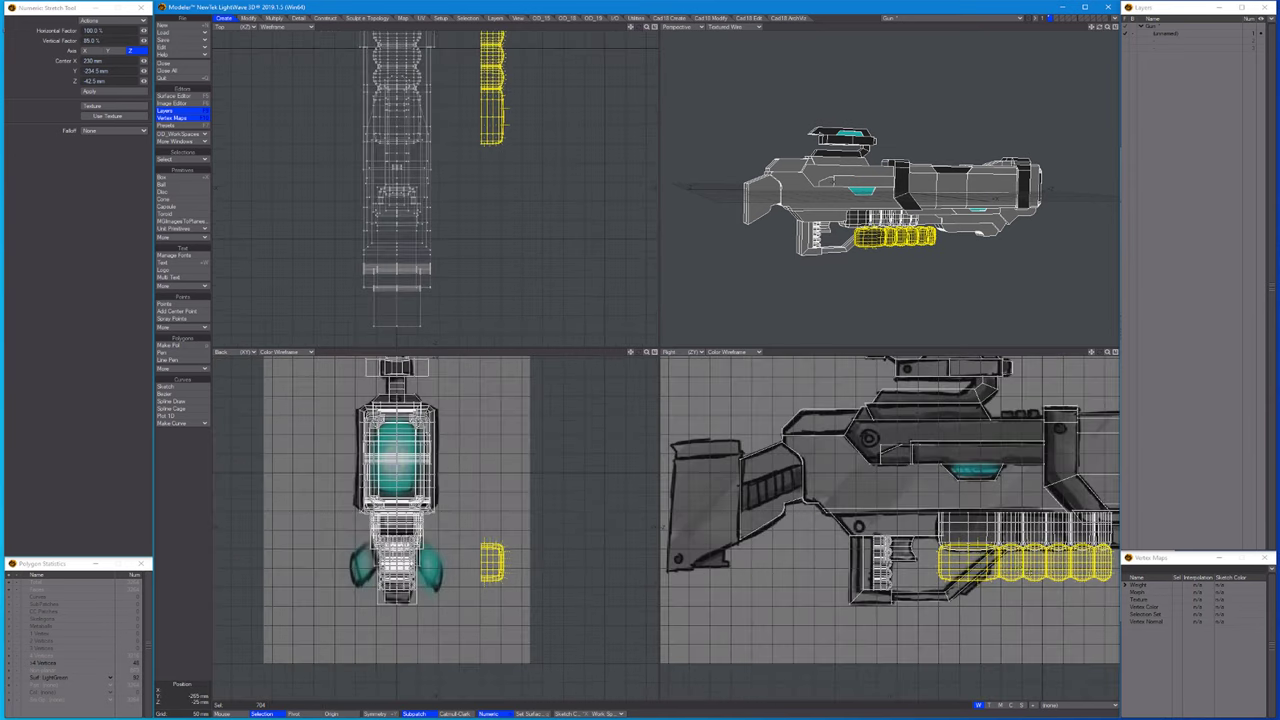
Move the ribbed copy back below the stock and shorten it lengthwise to about 66%.
left_click_drag(980, 555, 836, 553, "alt+shift")
key("t")
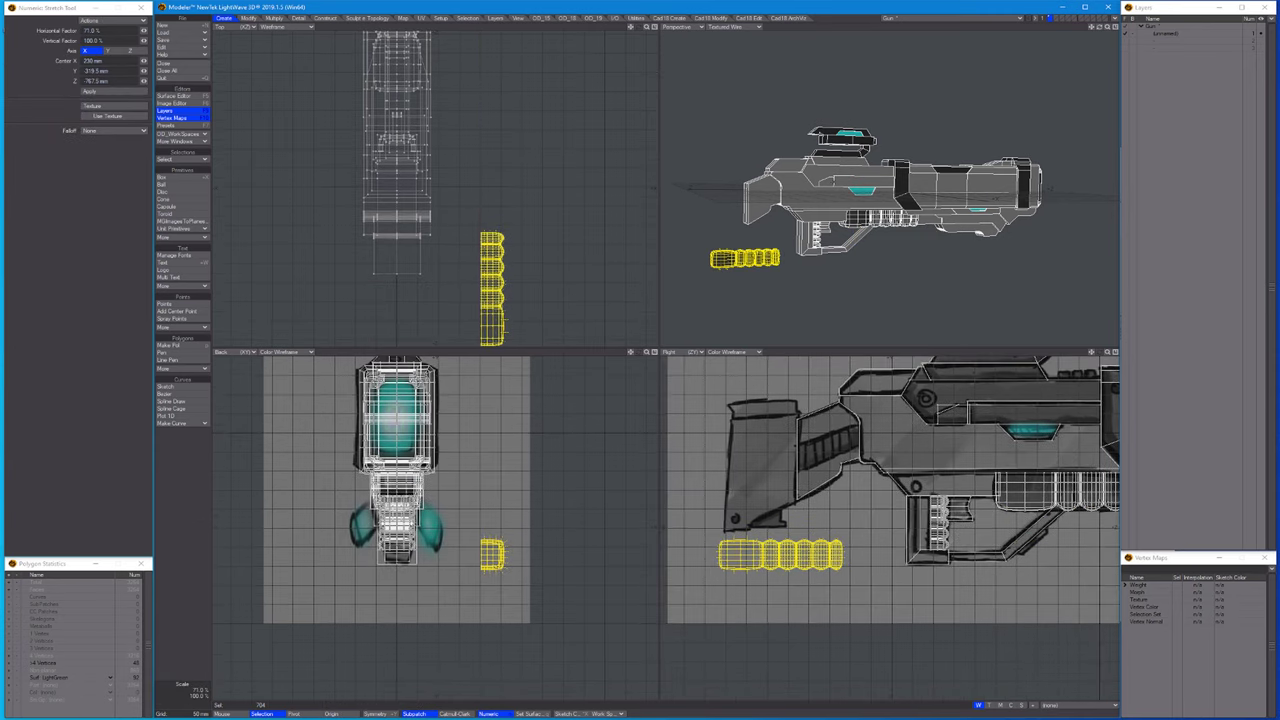
scroll(836, 553, "up", 3)
key("space")
key("/")
Delete the front rib and the long rear block of the ribbed copy, keeping only four equal ribs.
scroll(905, 545, "up", 3)
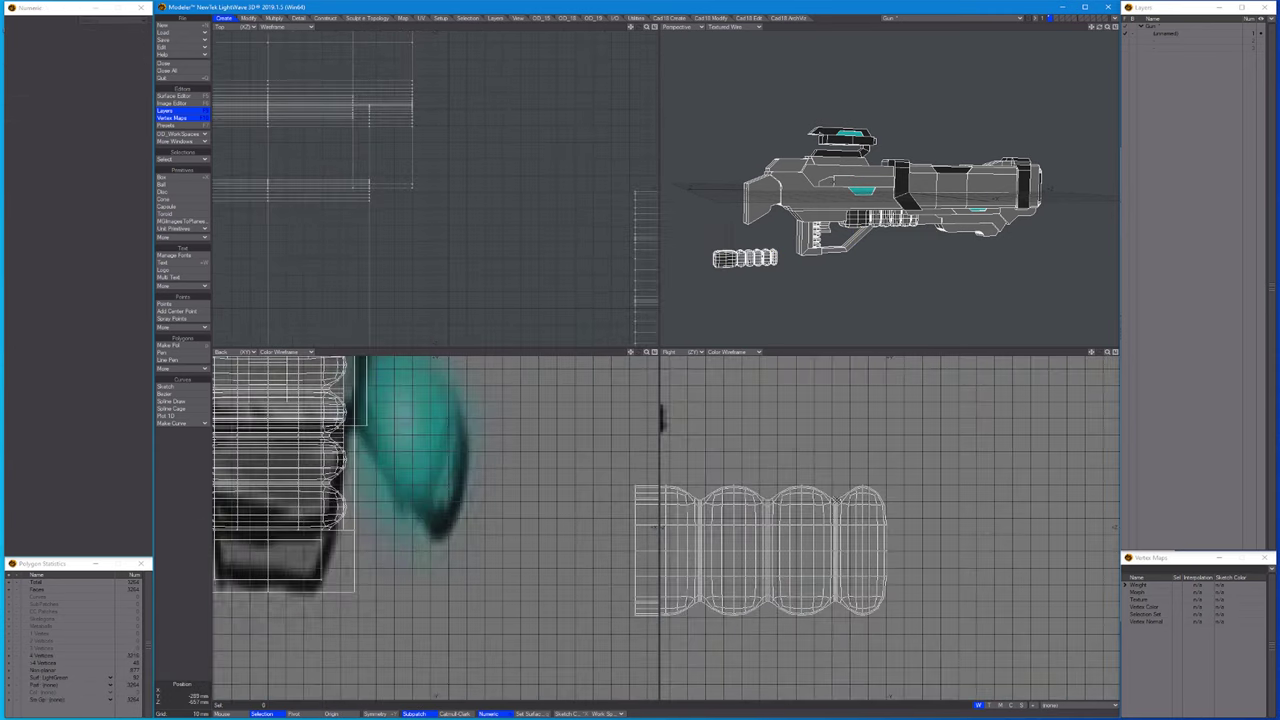
scroll(905, 545, "up", 2)
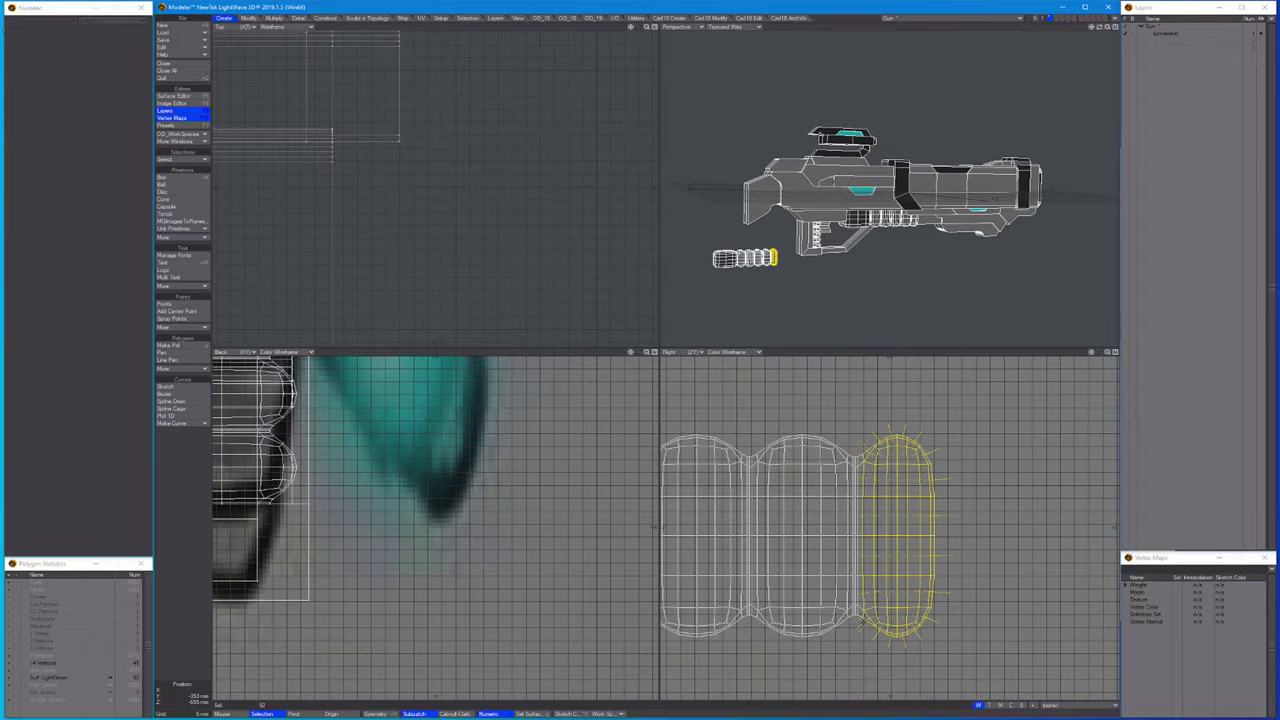
key("/")
key("a")
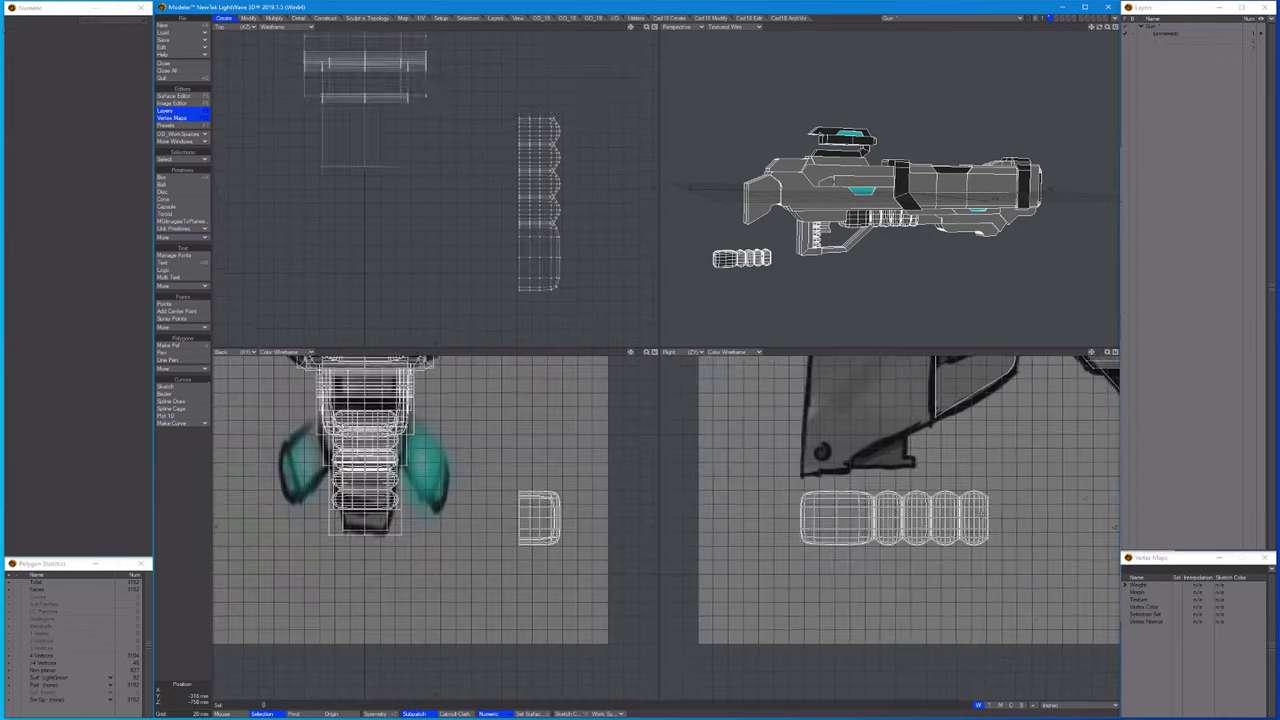
scroll(940, 478, "up", 3)
left_click(920, 560)
scroll(905, 580, "up", 5)
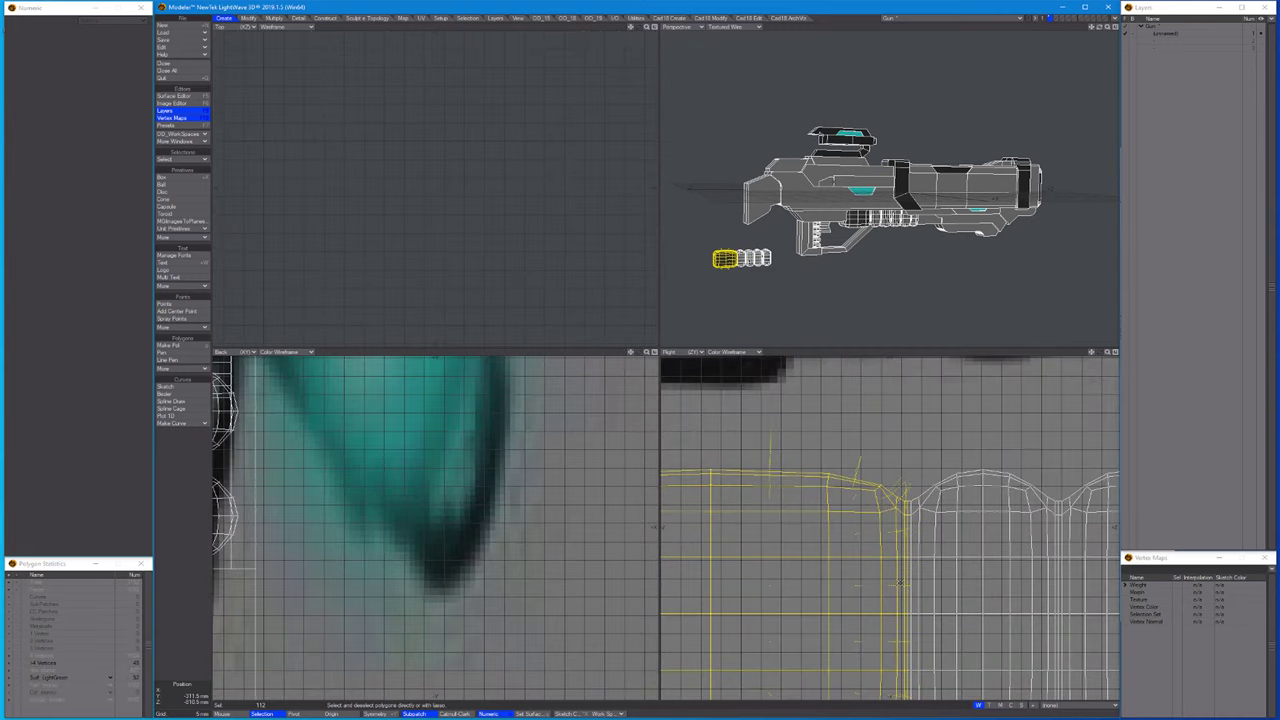
key("Delete")
Move the four ribs about 230 mm up and 75 mm forward onto the stock neck and snap them to its rear edge.
scroll(900, 582, "down", 5)
key("t")
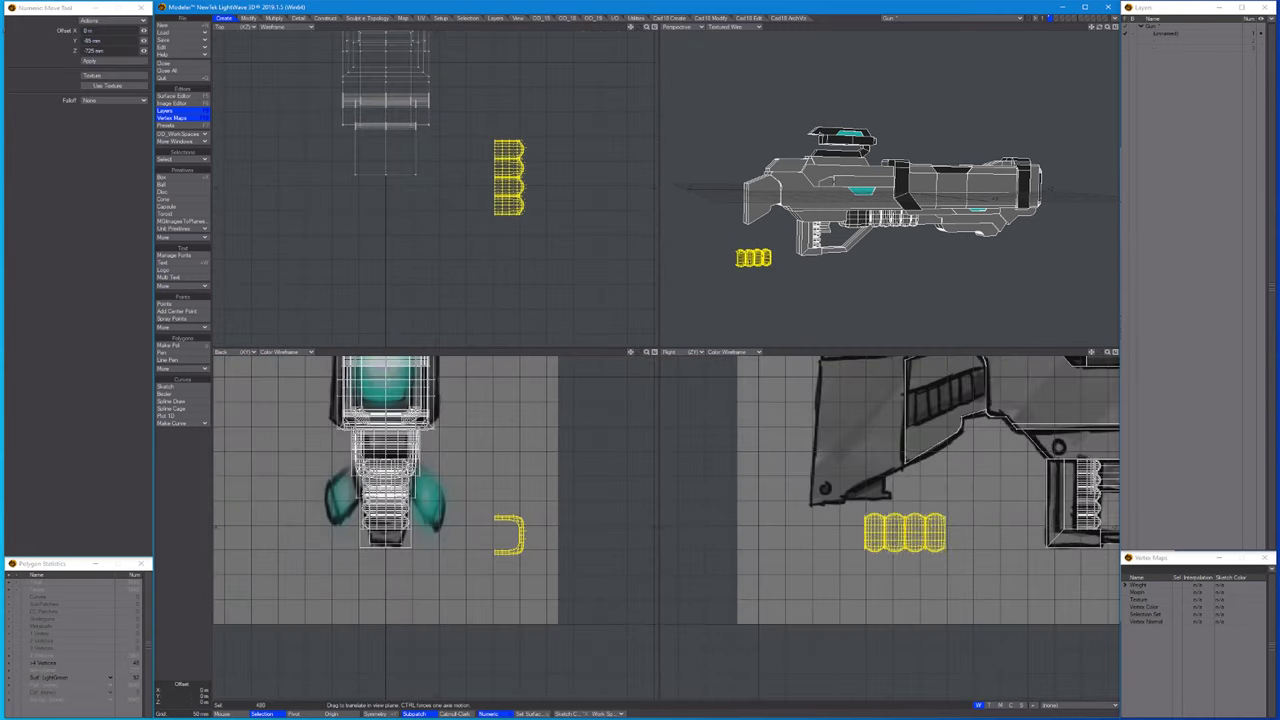
left_click_drag(950, 495, 976, 380)
scroll(654, 526, "up", 5)
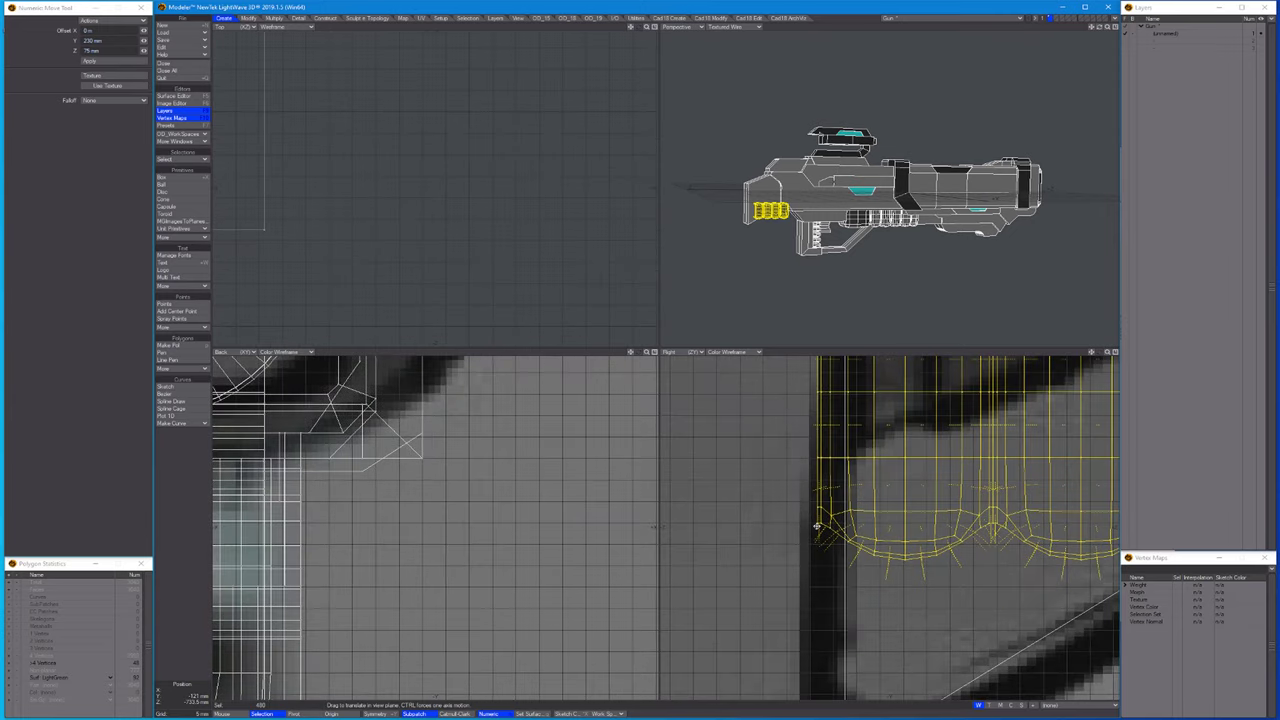
key("shift+t")
left_click_drag(817, 527, 829, 560)
scroll(790, 584, "down", 5)
Scale the four ribs lengthwise to a little over half the stock neck's length and stretch their height to about 76%.
key("t")
key("h")
scroll(806, 589, "up", 3)
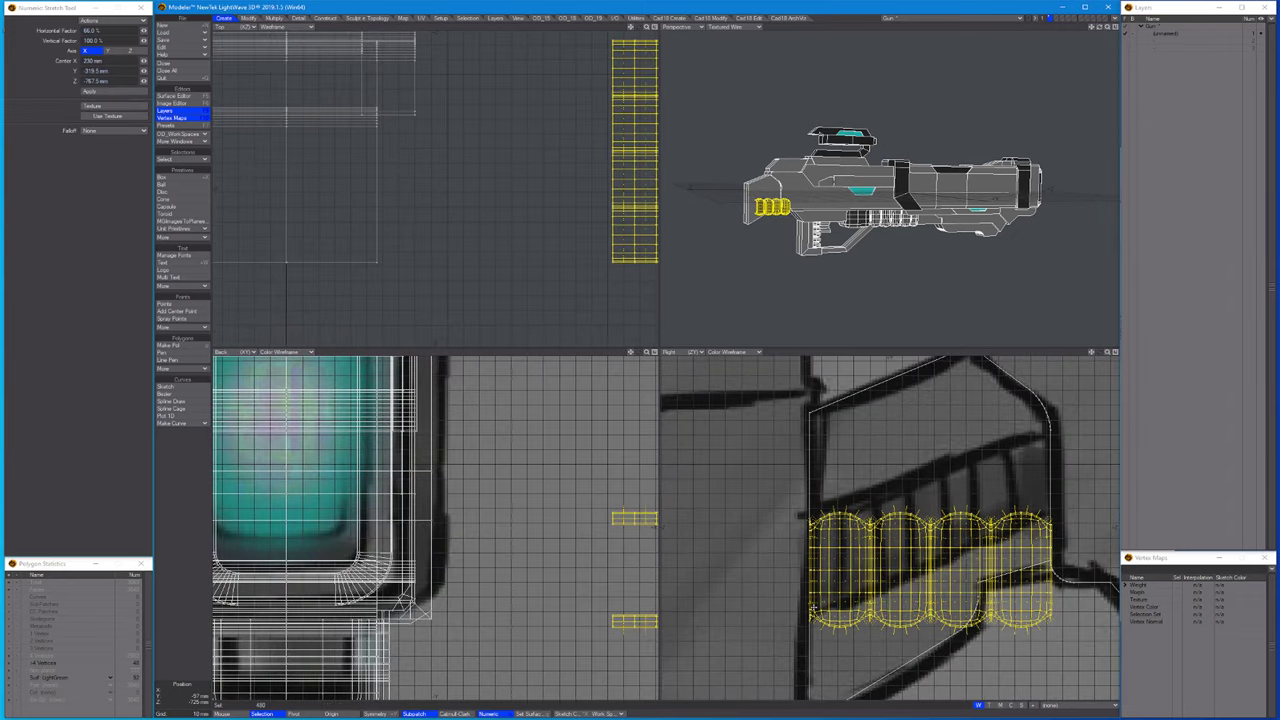
key("shift+h")
scroll(1055, 620, "up", 2)
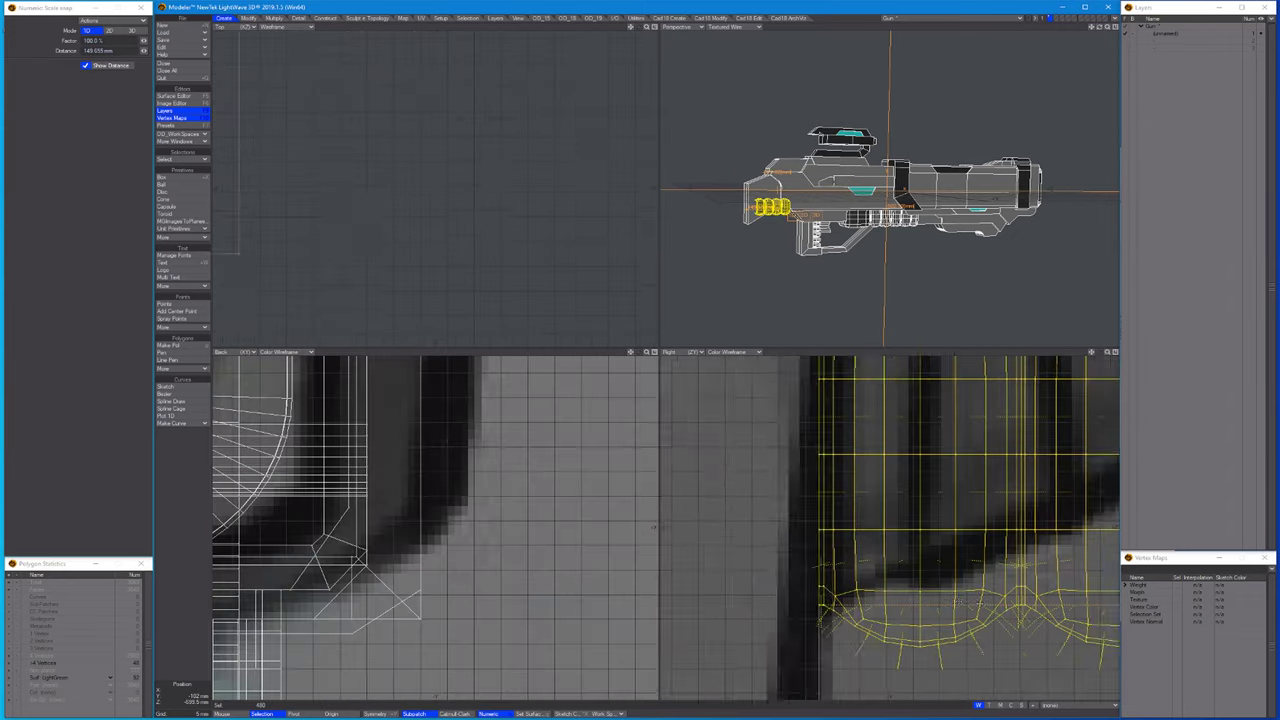
scroll(1055, 620, "down", 5)
left_click_drag(1055, 620, 912, 598)
key("h")
scroll(912, 598, "up", 2)
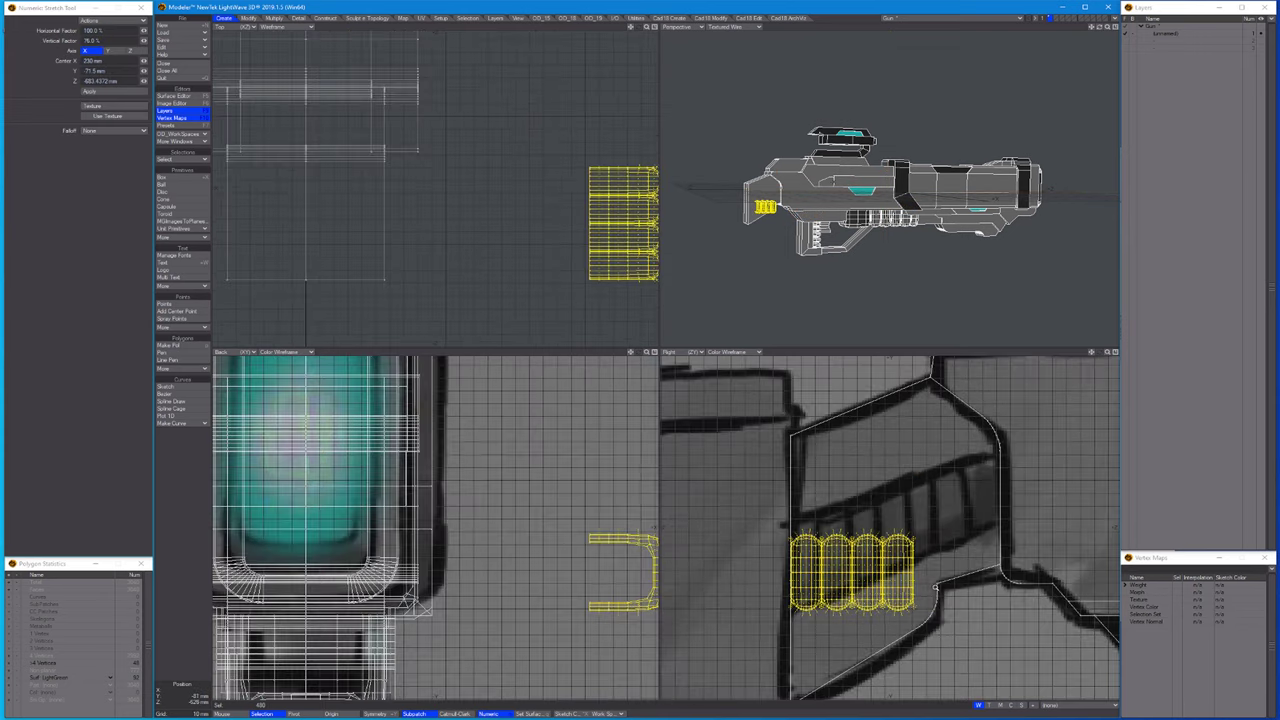
Clone the four ribs once end to end with the snapping move and snap the row to the neck's rear edge.
key("shift+t")
scroll(944, 589, "up", 3)
scroll(944, 589, "down", 3)
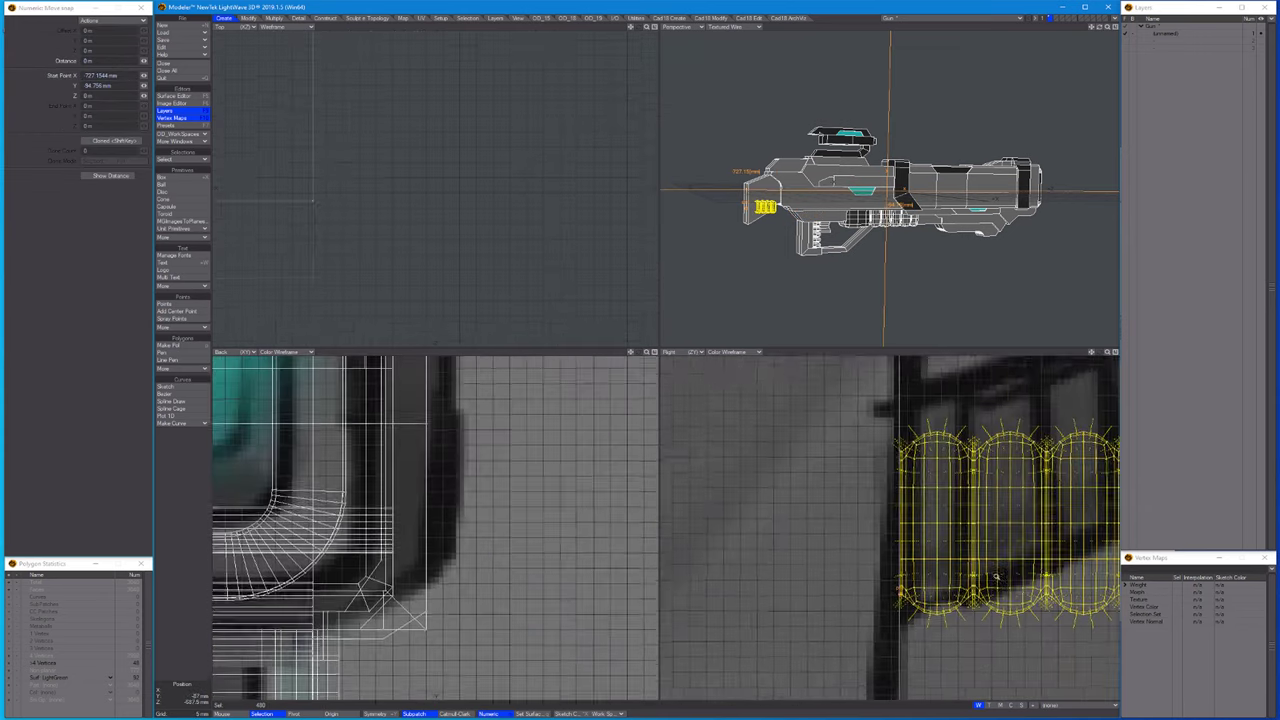
scroll(930, 590, "up", 3)
scroll(900, 595, "down", 3)
scroll(855, 600, "up", 3)
scroll(855, 600, "down", 5)
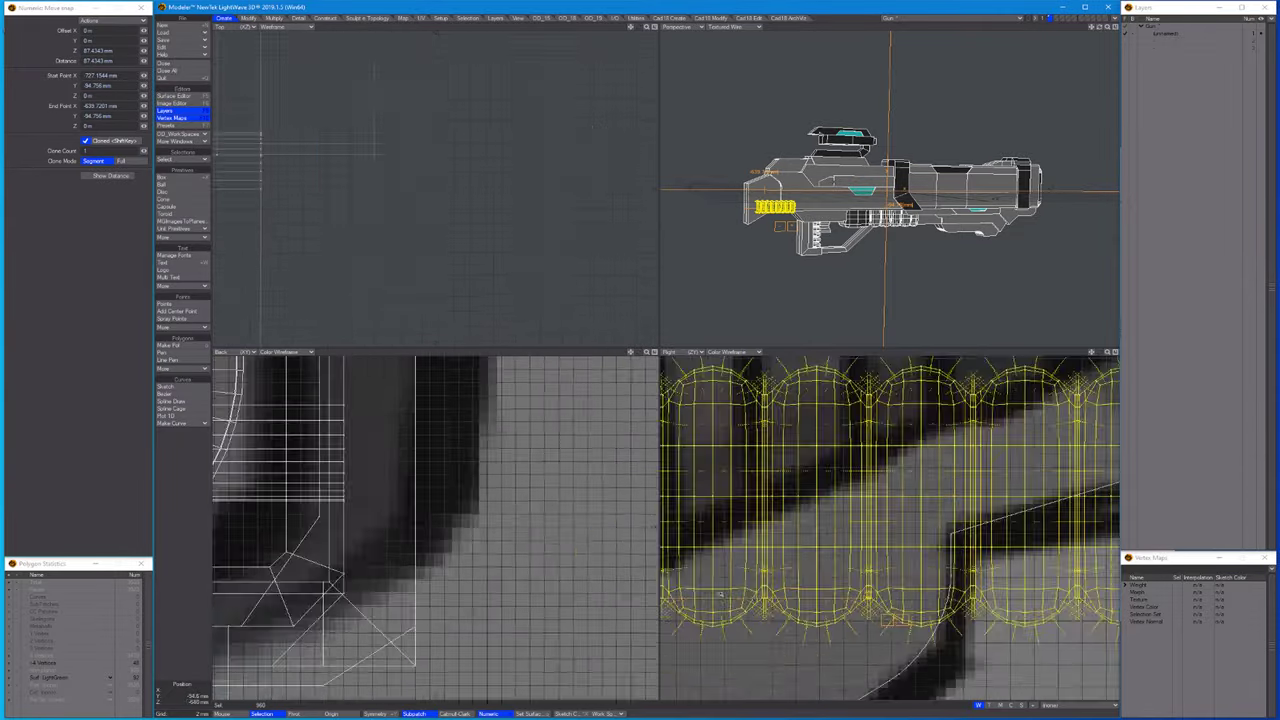
scroll(876, 600, "up", 3)
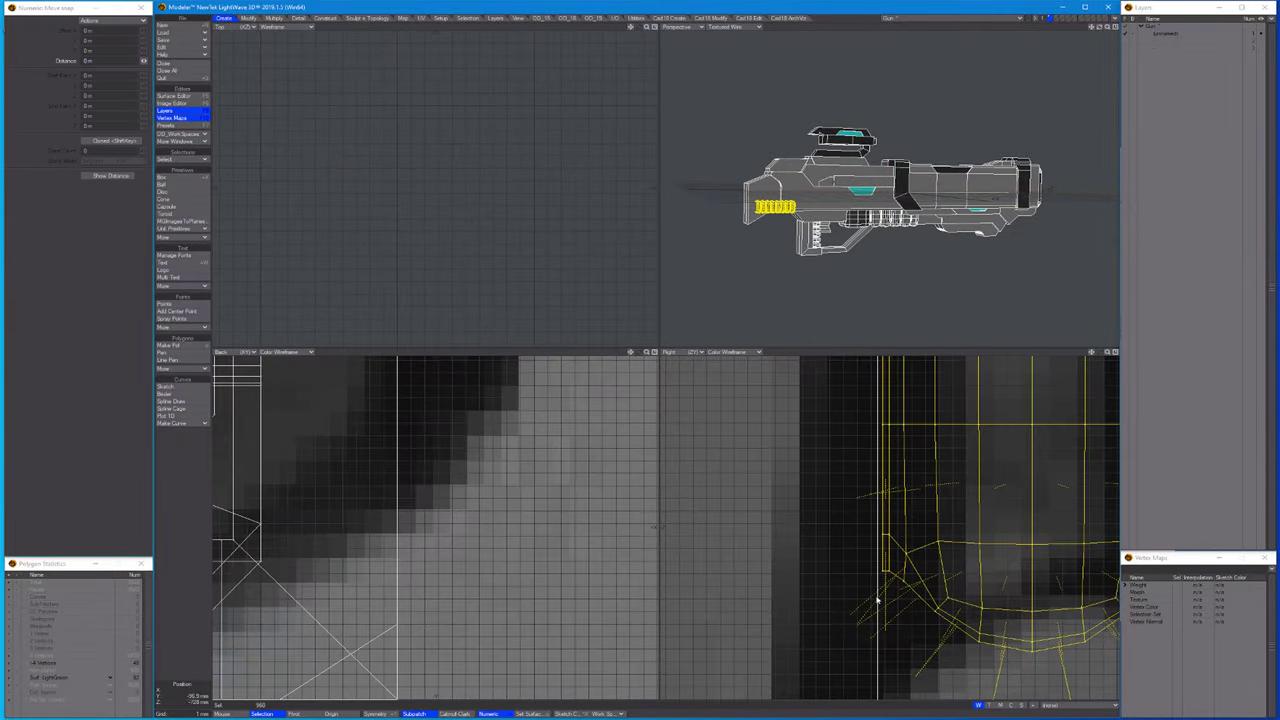
key("space")
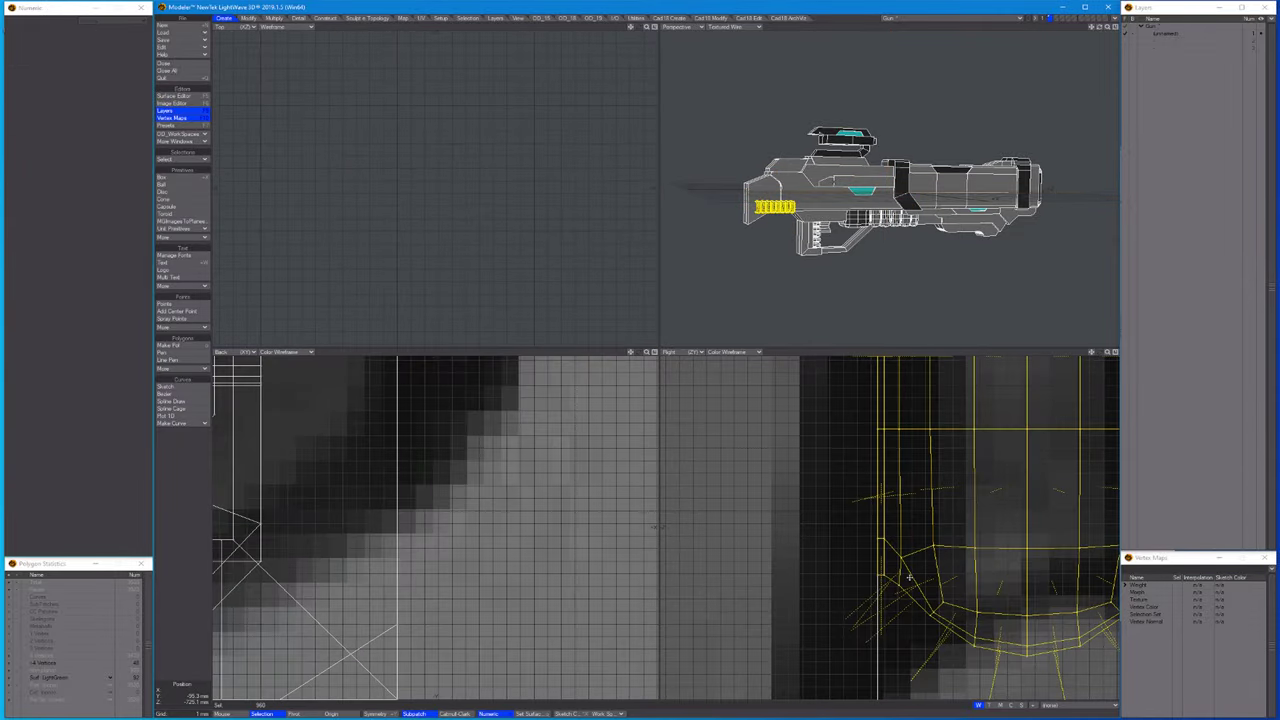
Scale the eight-rib row lengthwise with snapping so it fits exactly between the stock neck's rear and front edges.
scroll(908, 577, "down", 3)
scroll(760, 600, "up", 3)
key("g")
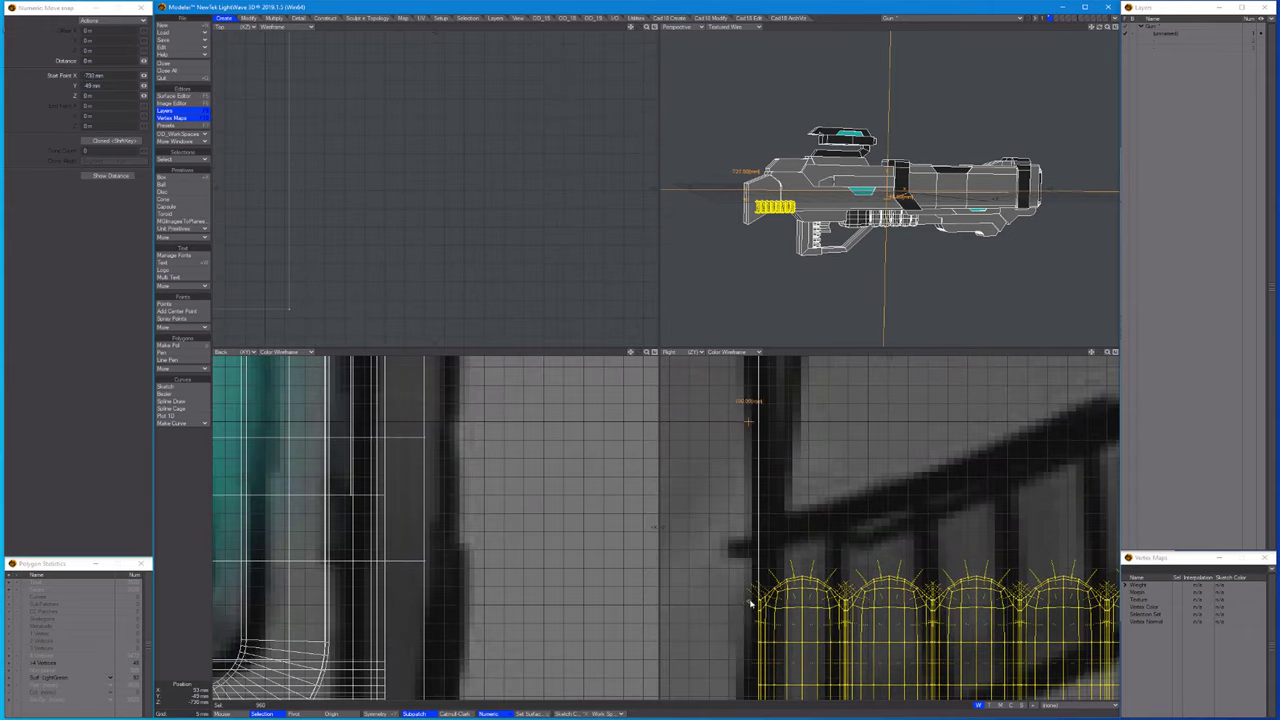
scroll(873, 593, "down", 3)
scroll(780, 580, "up", 2)
key("h")
scroll(741, 567, "up", 2)
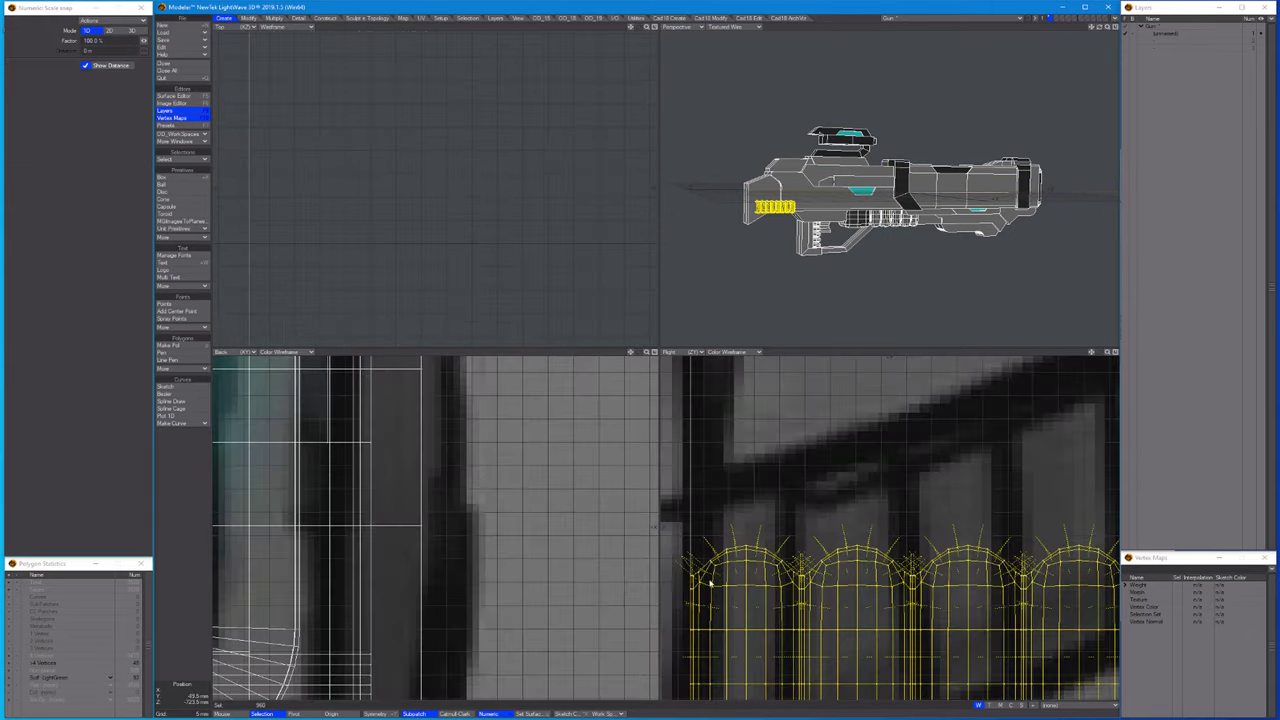
scroll(741, 567, "up", 2)
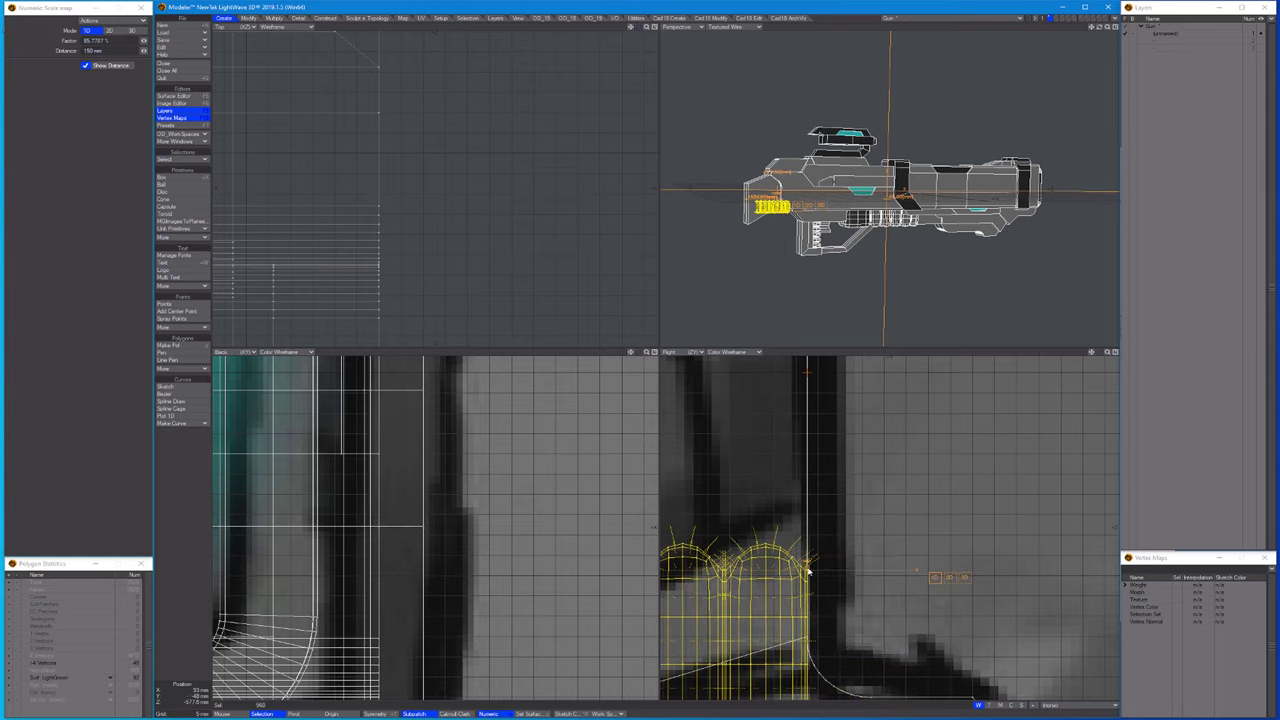
Slant the rib row along the stock neck by raising its front end about 72 mm with a linear-falloff move.
scroll(918, 574, "down", 3)
key("t")
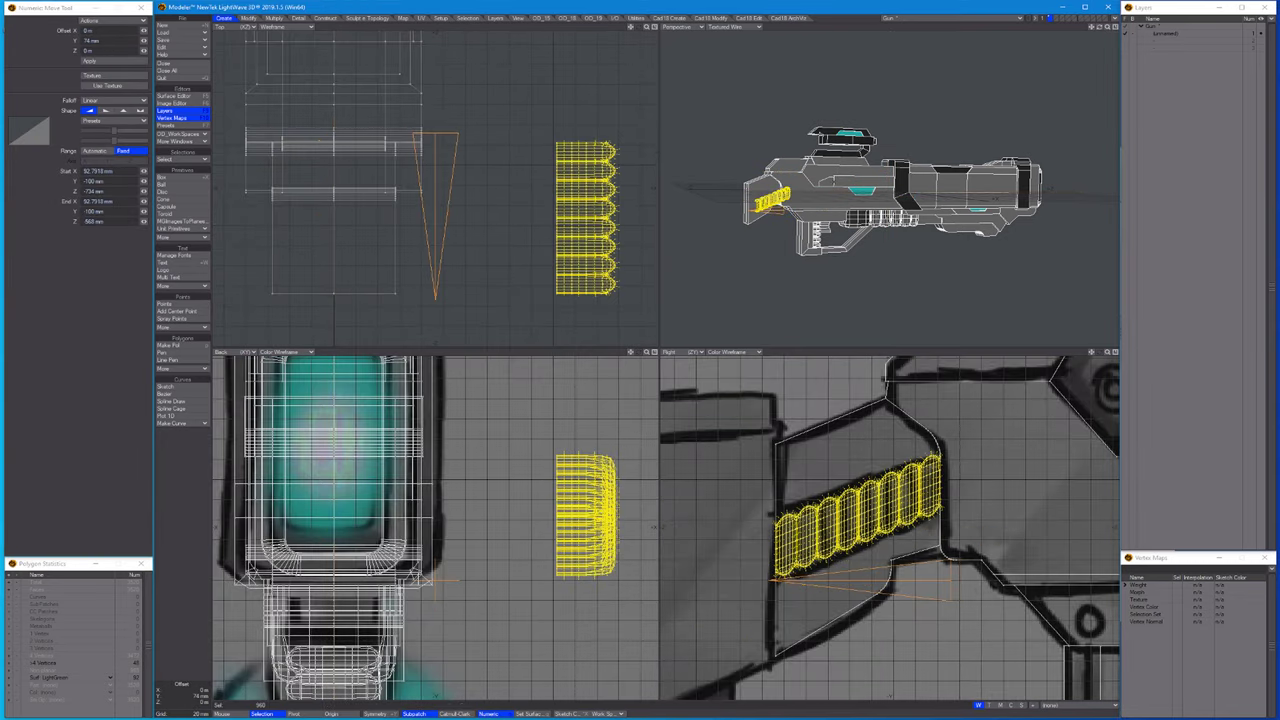
key("shift+a")
left_click_drag(900, 190, 850, 210, "alt")
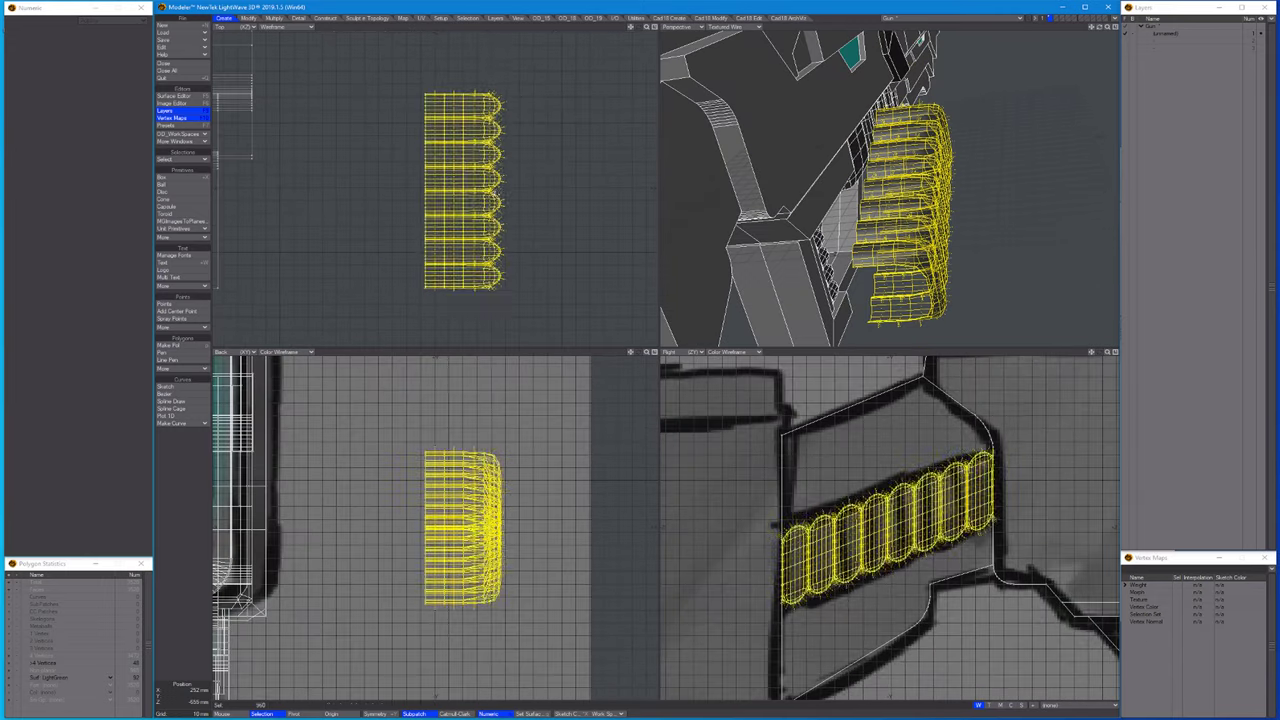
Stretch the rib row thinner in width and remove its straight inner polygons.
scroll(522, 184, "down", 2)
key("space")
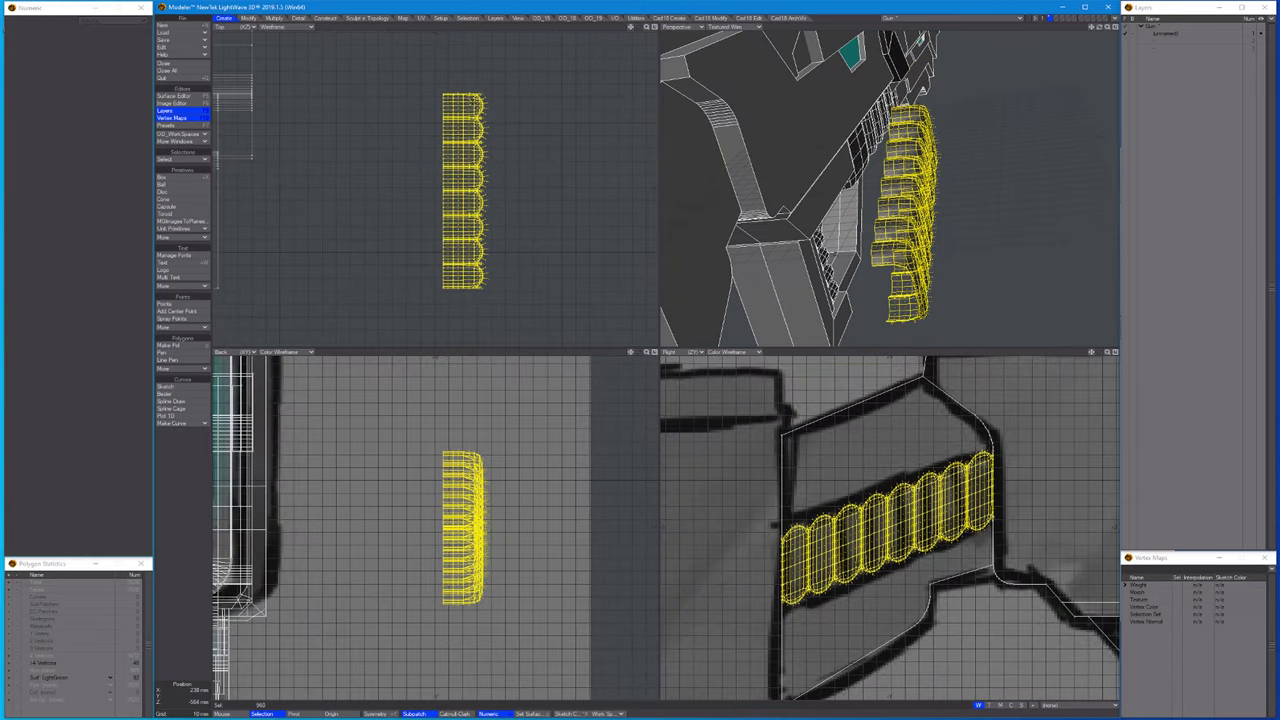
left_click(463, 292)
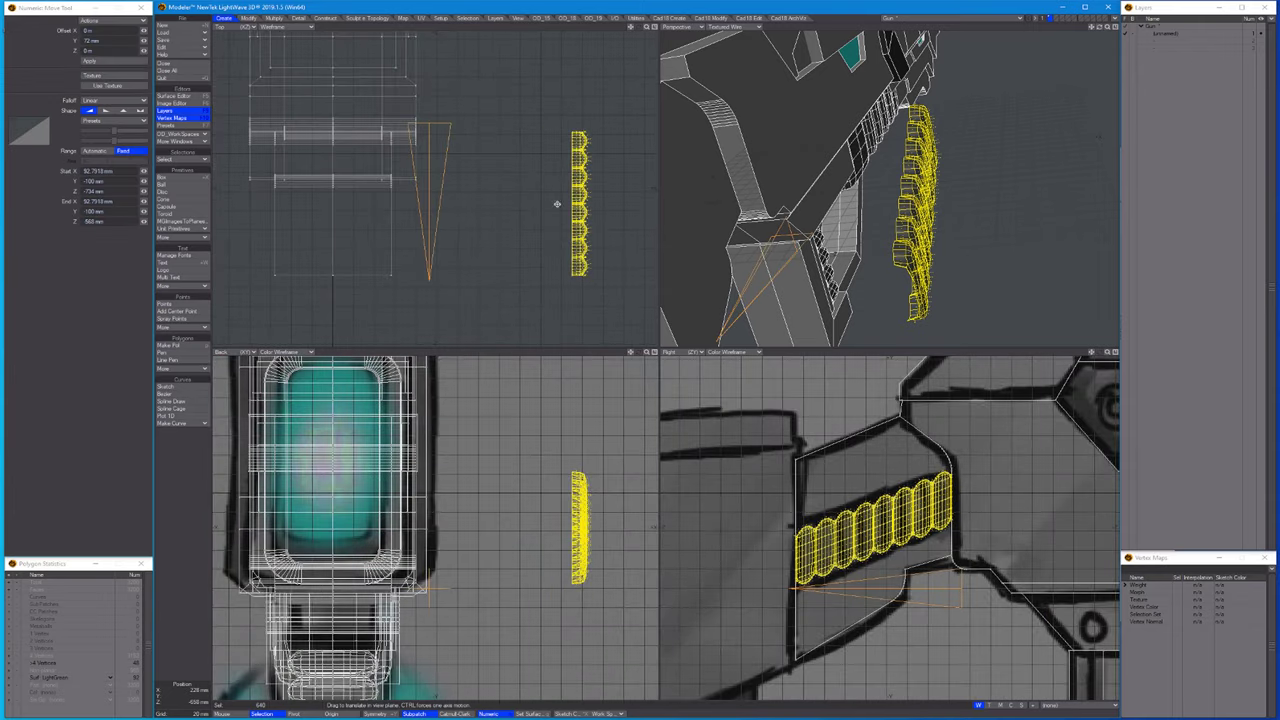
Set the move falloff to None, move the rib row about 160 mm inward, and snap it to the stock neck's side.
left_click(114, 100)
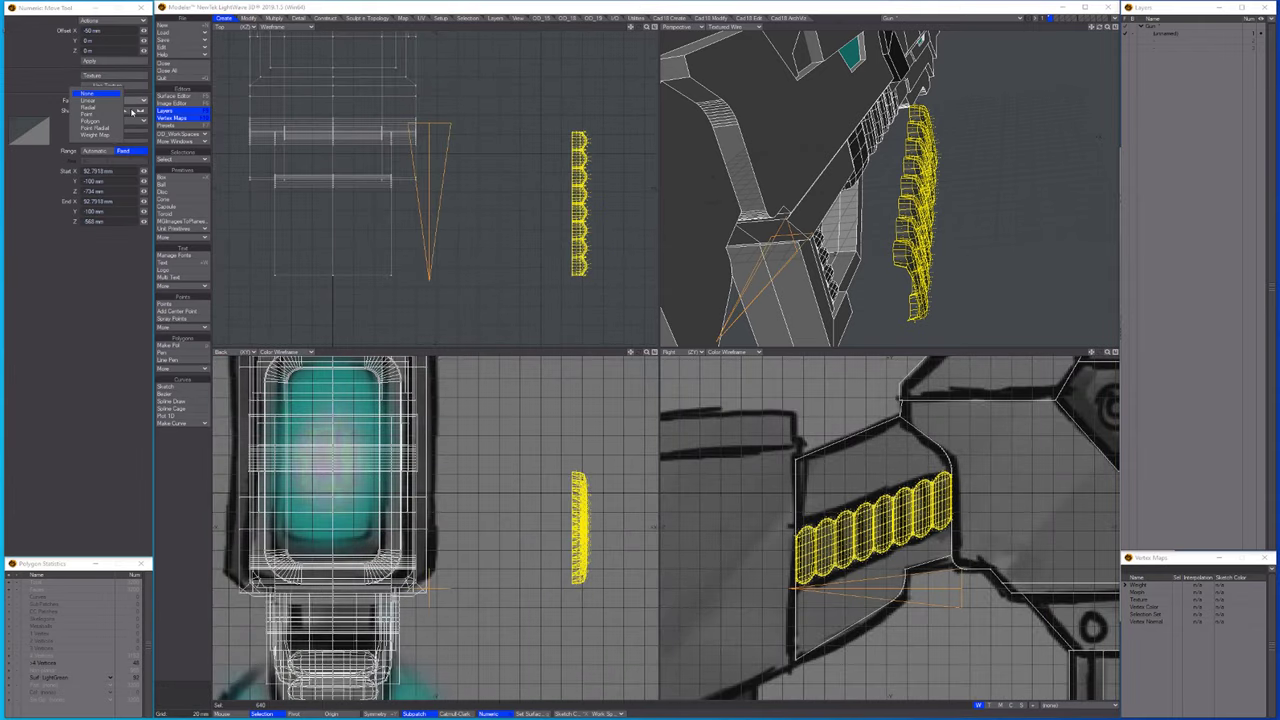
left_click_drag(815, 365, 647, 365)
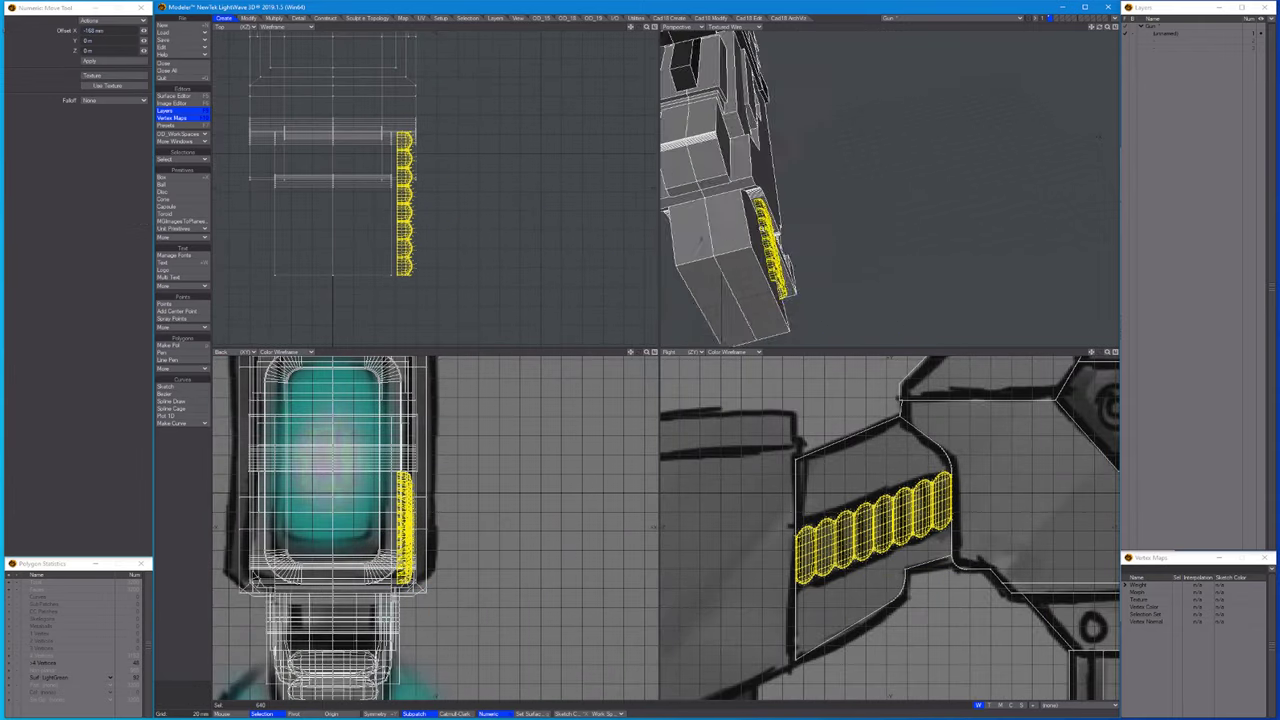
key("shift+a")
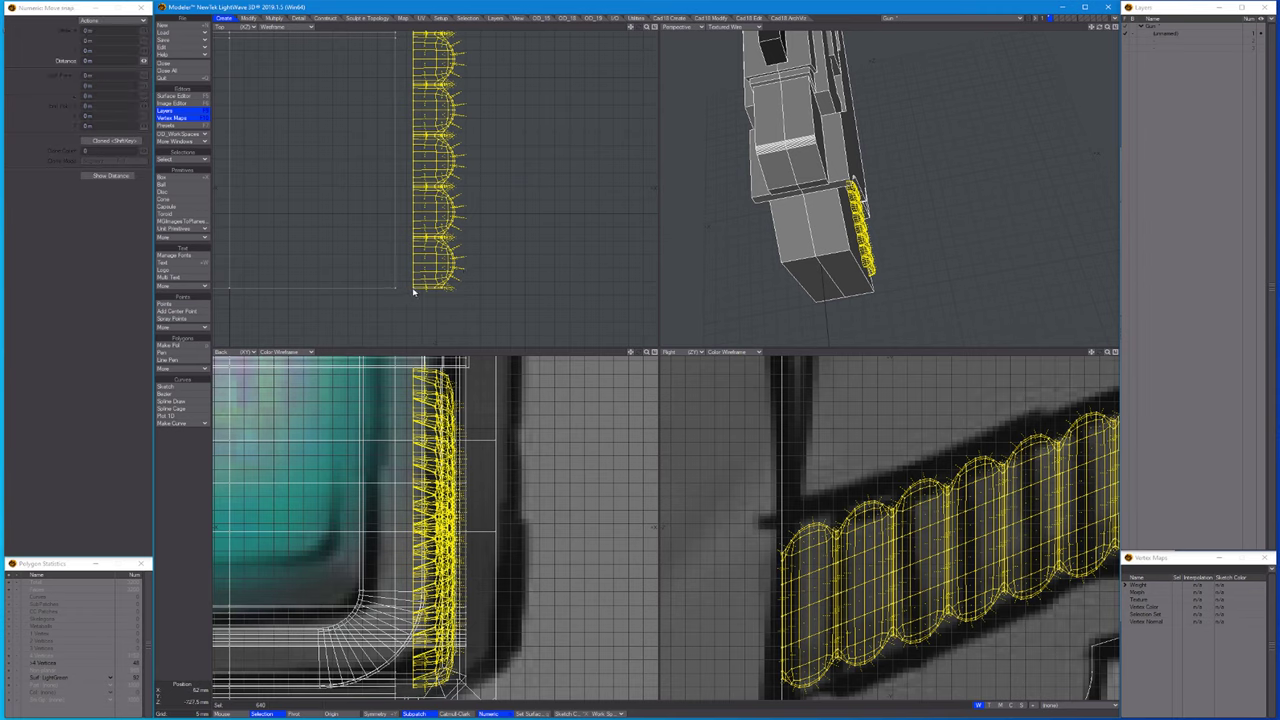
left_click_drag(465, 271, 441, 267)
key("space")
key("a")
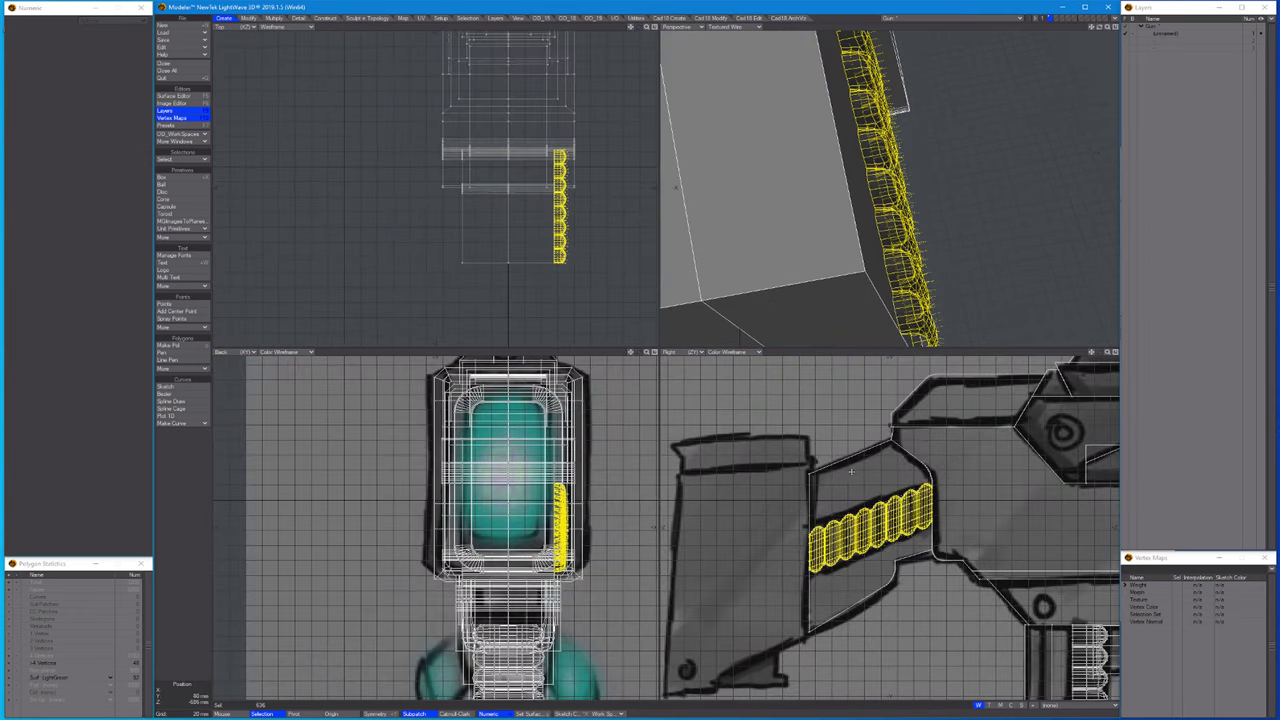
With symmetry on, pull the stock neck's sides slightly inward together with the rib row.
left_click_drag(860, 240, 838, 191, "alt")
key("ctrl+t")
key("space")
key("ctrl+t")
key("space")
key("slash")
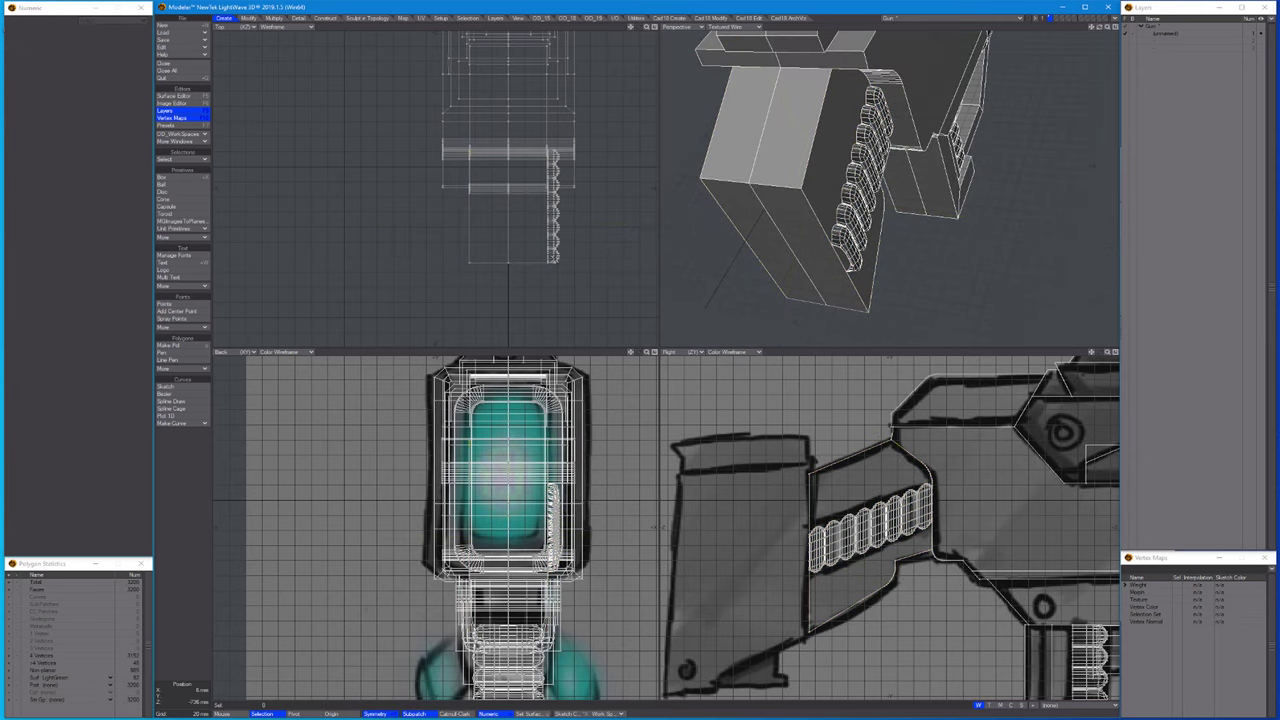
Mirror the rib row across the X axis at centre 0 onto the opposite side of the stock neck.
key("shift+v")
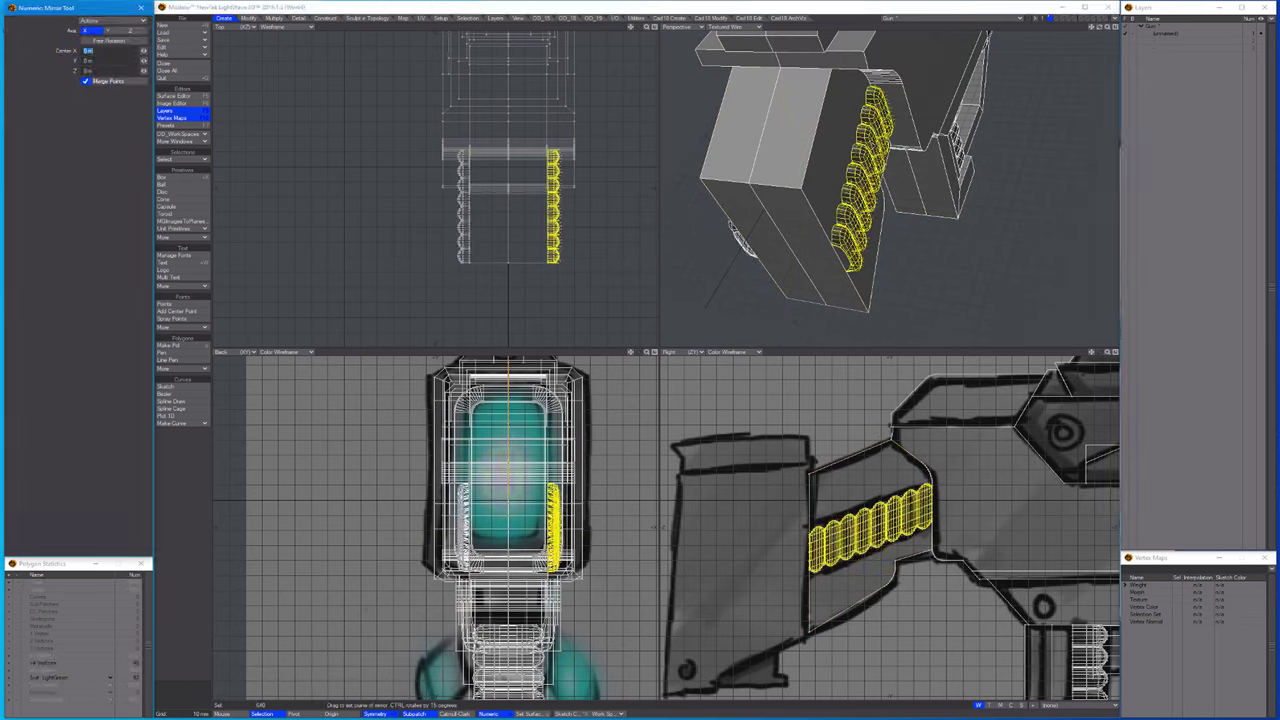
key("space")
key("slash")
key("a")
left_click_drag(840, 190, 900, 230, "alt")
scroll(833, 237, "up", 5)
scroll(917, 200, "down", 5)
scroll(684, 556, "up", 5)
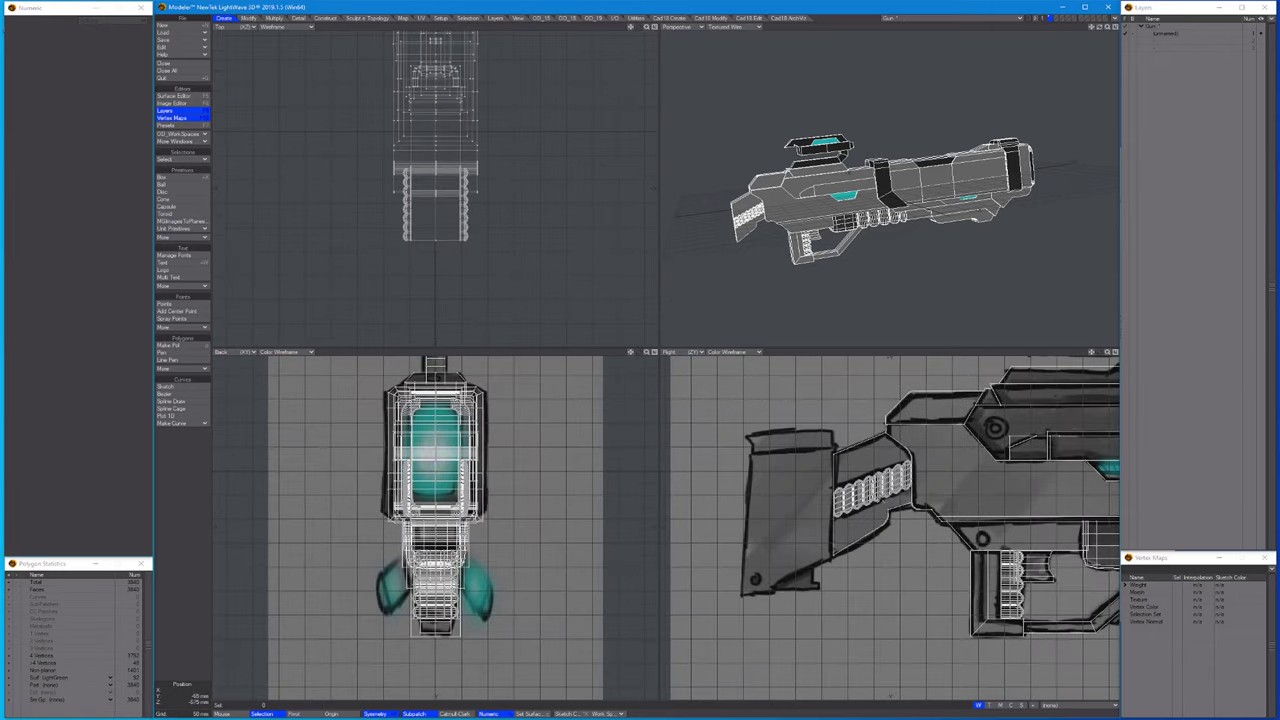
Triangulate the large side polygons of the sight's upper cover with Triple.
scroll(922, 388, "up", 2)
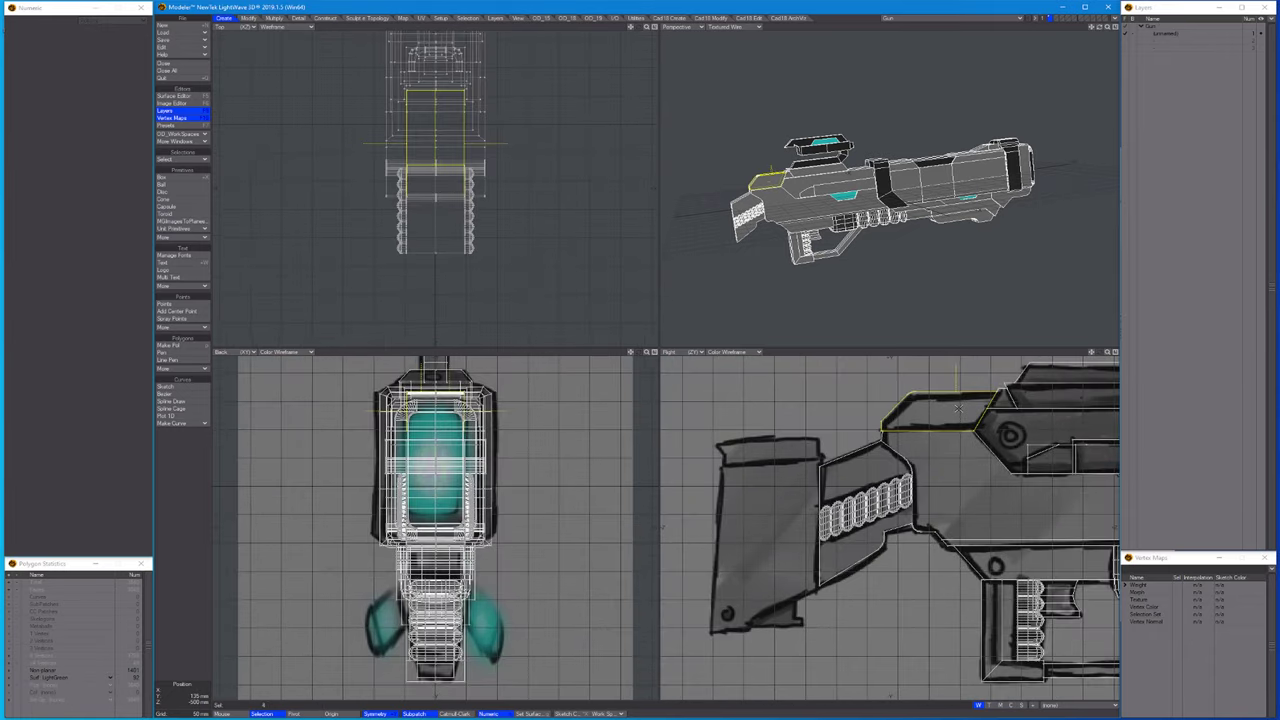
left_click_drag(731, 404, 878, 433, "alt+shift")
scroll(876, 418, "down", 3)
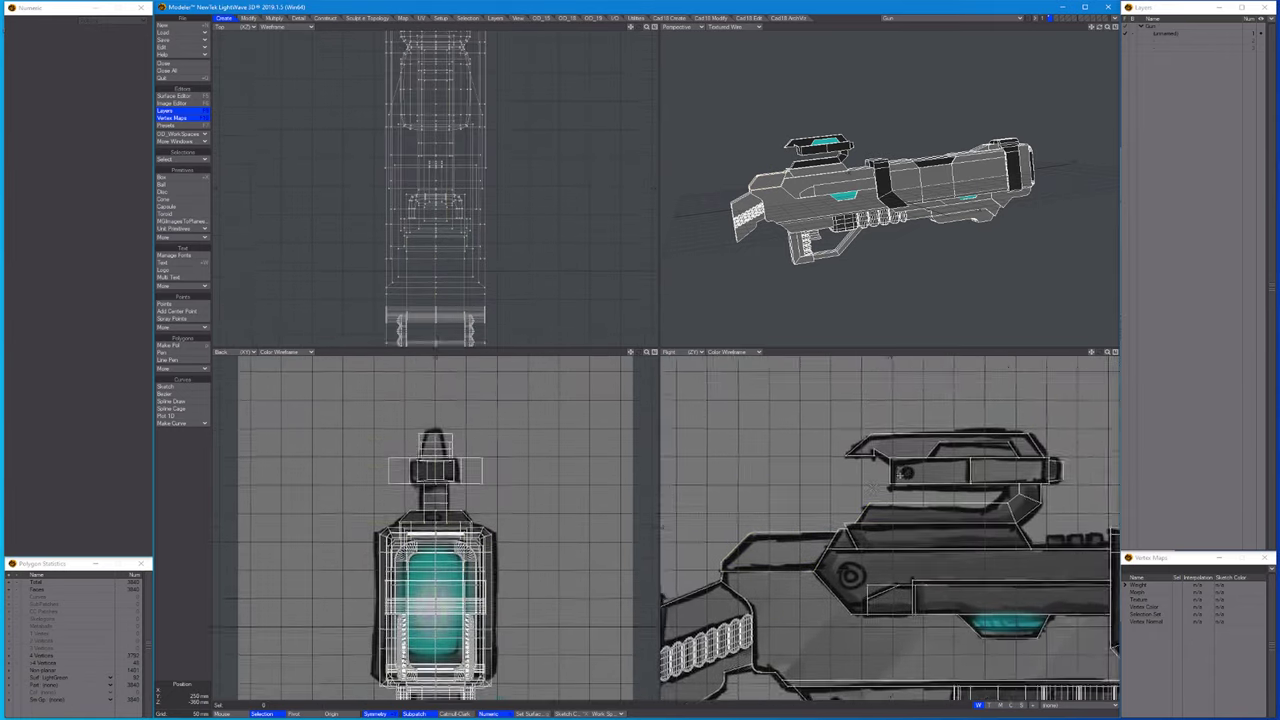
scroll(876, 418, "up", 5)
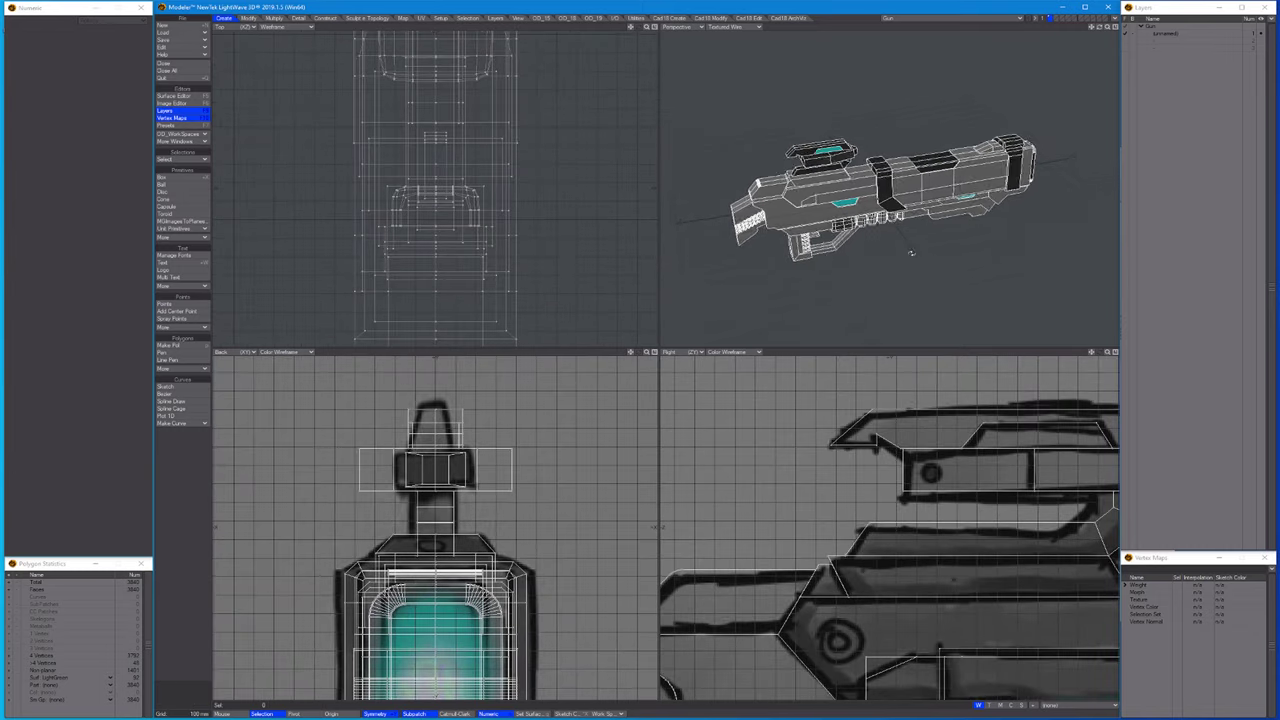
scroll(866, 388, "up", 3)
scroll(824, 161, "up", 5)
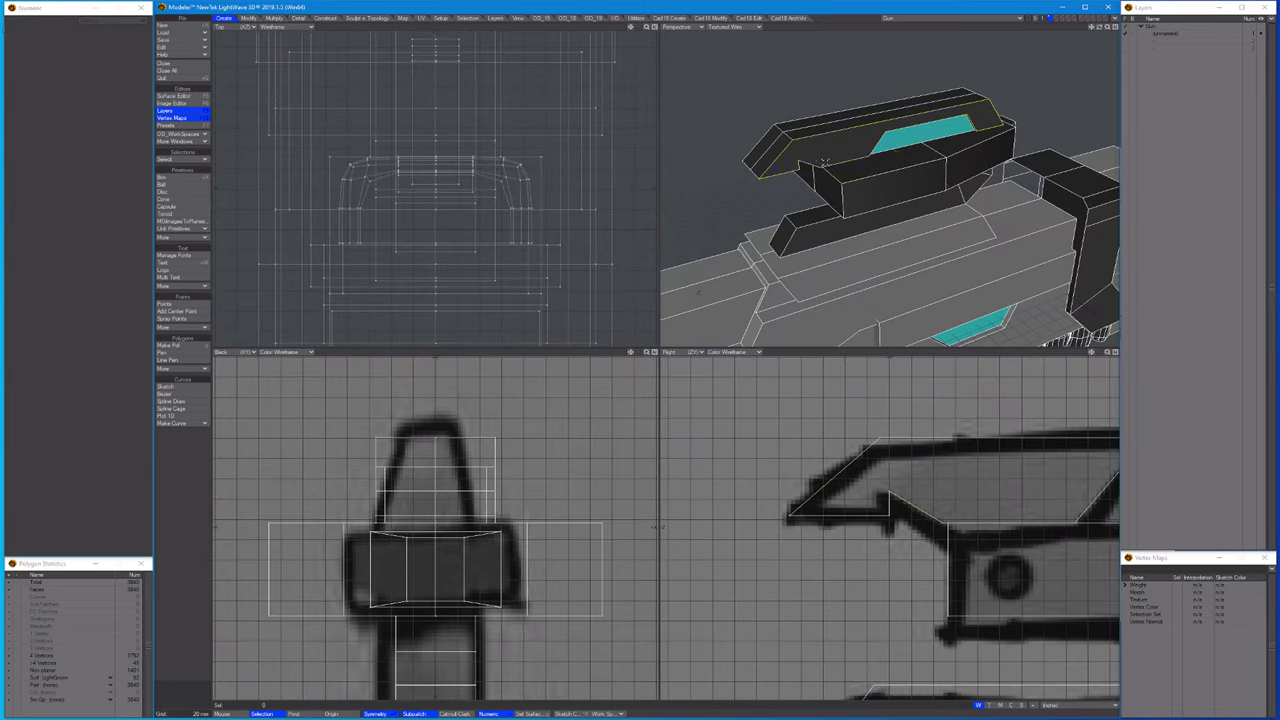
key("shift+t")
scroll(894, 451, "up", 1)
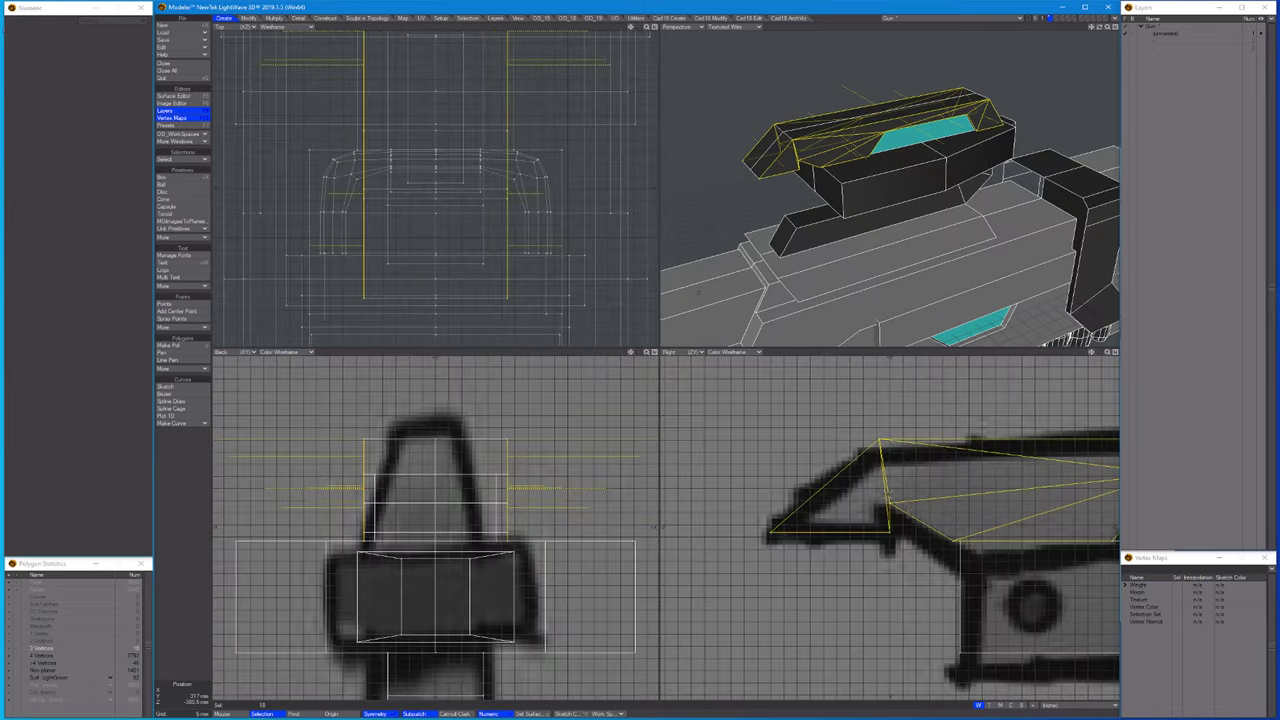
Merge the cover's triangles so the front nose becomes a separate polygon on each side, apart from the rest of the side.
left_click(887, 493)
scroll(944, 442, "down", 2)
scroll(665, 261, "down", 1)
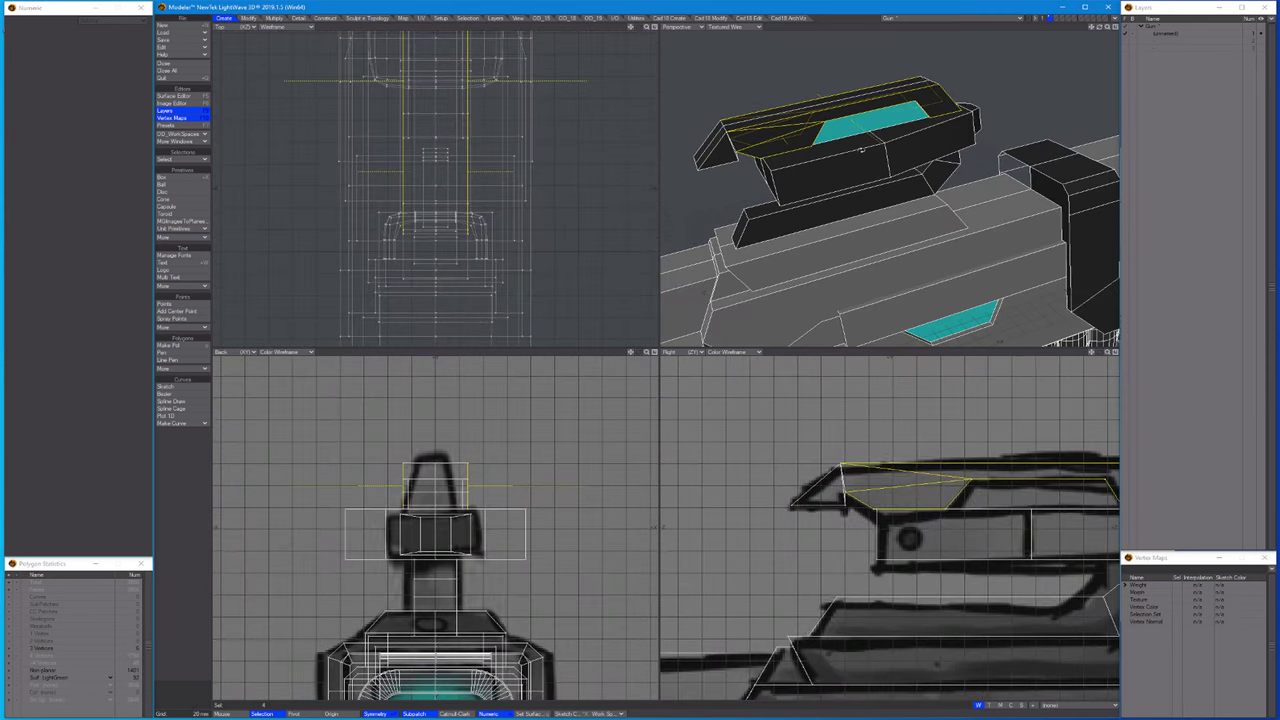
key("shift+z")
left_click(665, 260)
left_click_drag(700, 230, 748, 175, "alt")
key("slash")
left_click(748, 175)
scroll(784, 165, "up", 3)
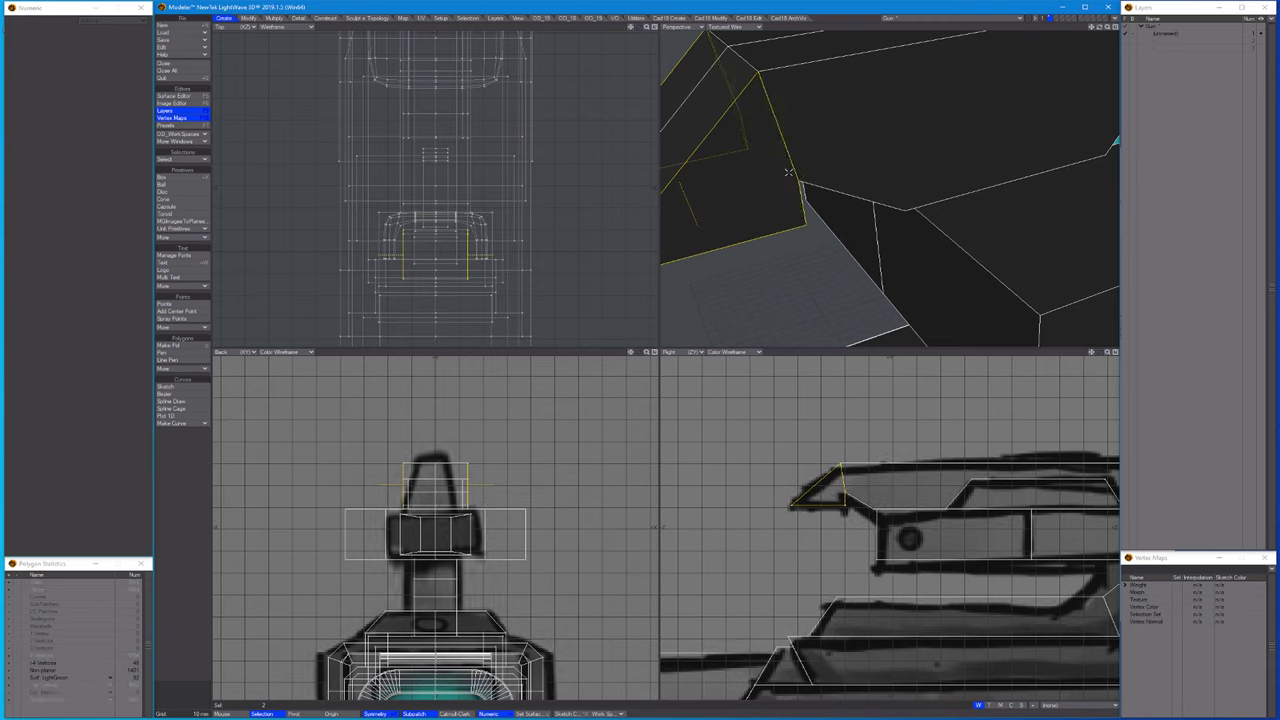
scroll(788, 172, "down", 3)
key("a")
Triangulate the cover's remaining side polygons around the teal panel and merge the triangles into cleaner sections.
scroll(887, 187, "up", 4)
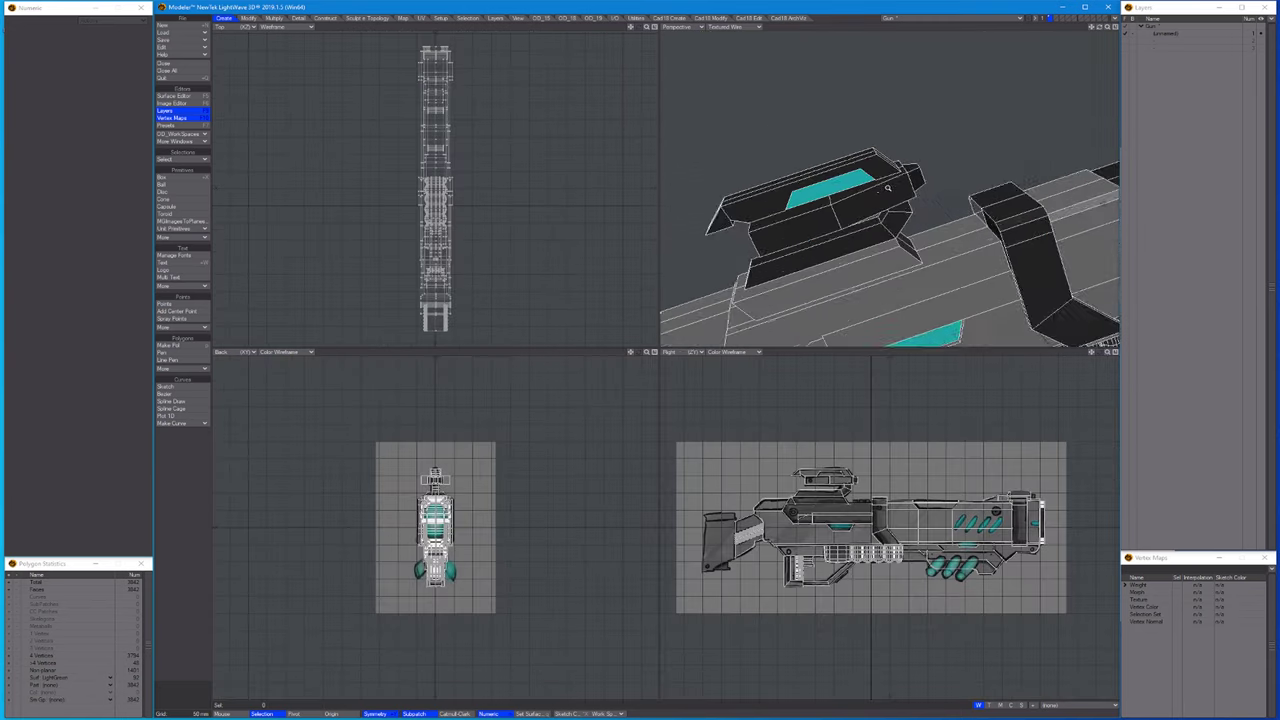
scroll(887, 187, "up", 2)
left_click(880, 158)
scroll(921, 147, "up", 2)
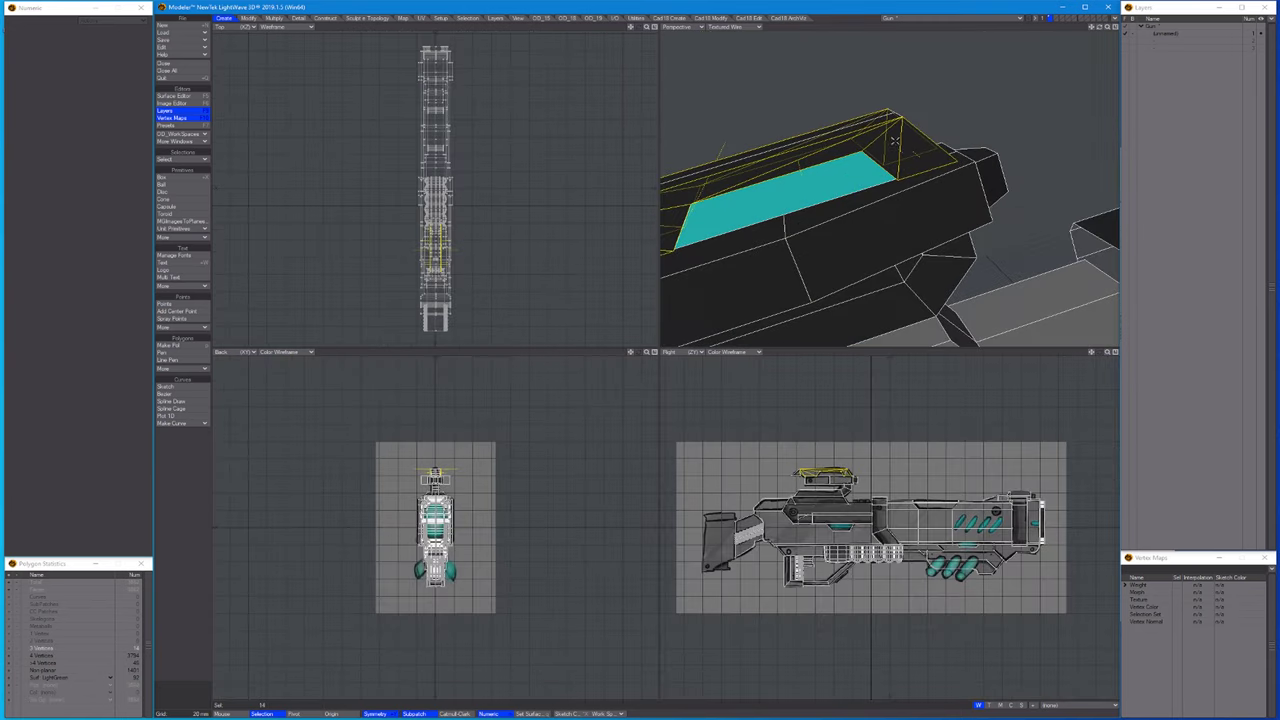
left_click_drag(894, 140, 900, 180, "alt")
left_click(940, 157)
left_click(1017, 145)
Assign the Metal2 surface to the upper receiver panels beneath the sight.
key("g")
key("m")
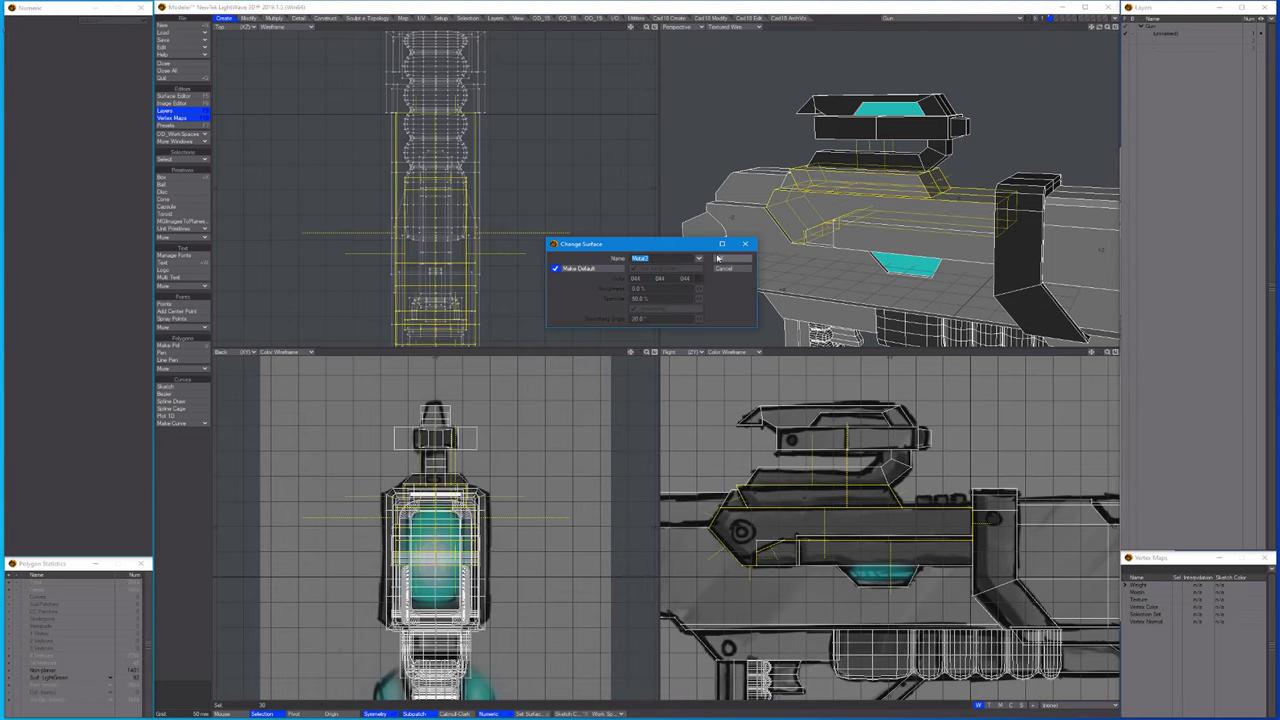
key("Return")
Select the grip's ribs behind the trigger and stretch them to 94% of their width.
left_click_drag(938, 219, 925, 158, "alt")
left_click(895, 228)
scroll(890, 530, "down", 2)
scroll(890, 530, "up", 4)
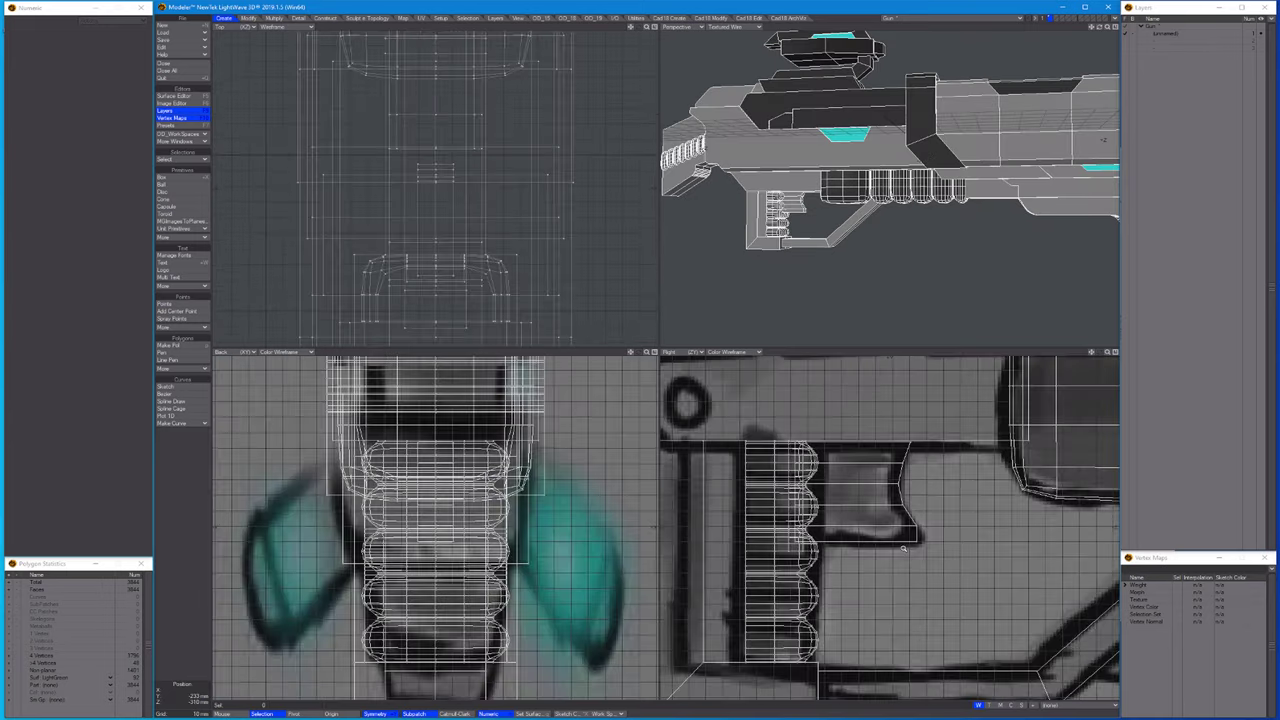
scroll(890, 530, "down", 2)
scroll(948, 74, "up", 3)
left_click_drag(948, 74, 1024, 114, "alt")
key("]")
key("h")
key("shift+a")
scroll(541, 263, "up", 3)
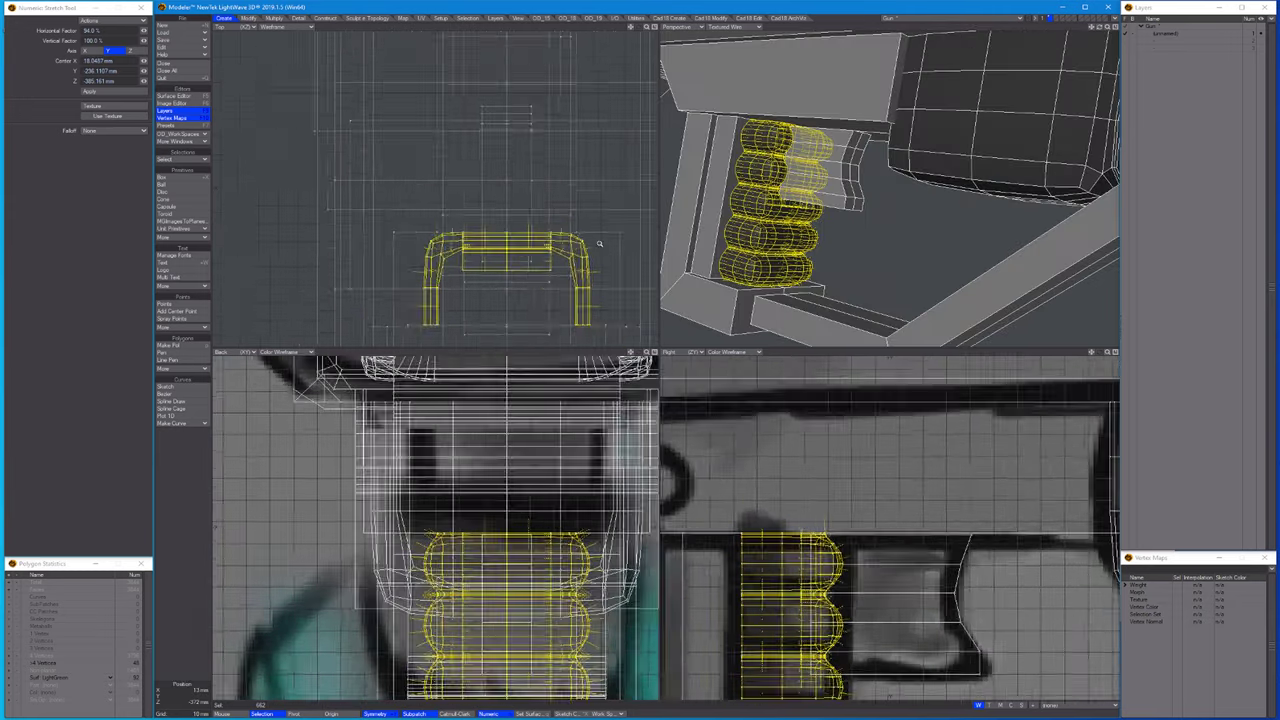
Select the point columns flanking the grip ribs' centre line and move them 5.5 mm inward on both sides.
key("ctrl+g")
key("bracketright")
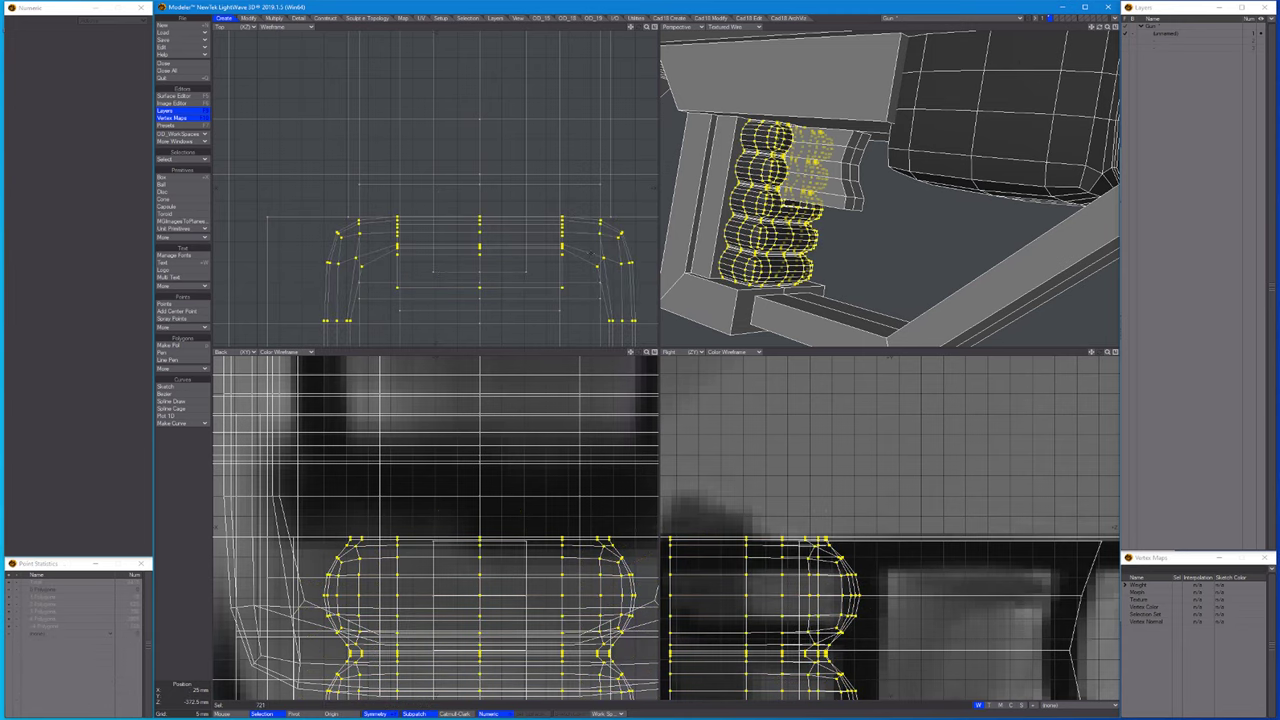
key("shift+a")
right_click_drag(657, 166, 598, 222, "ctrl")
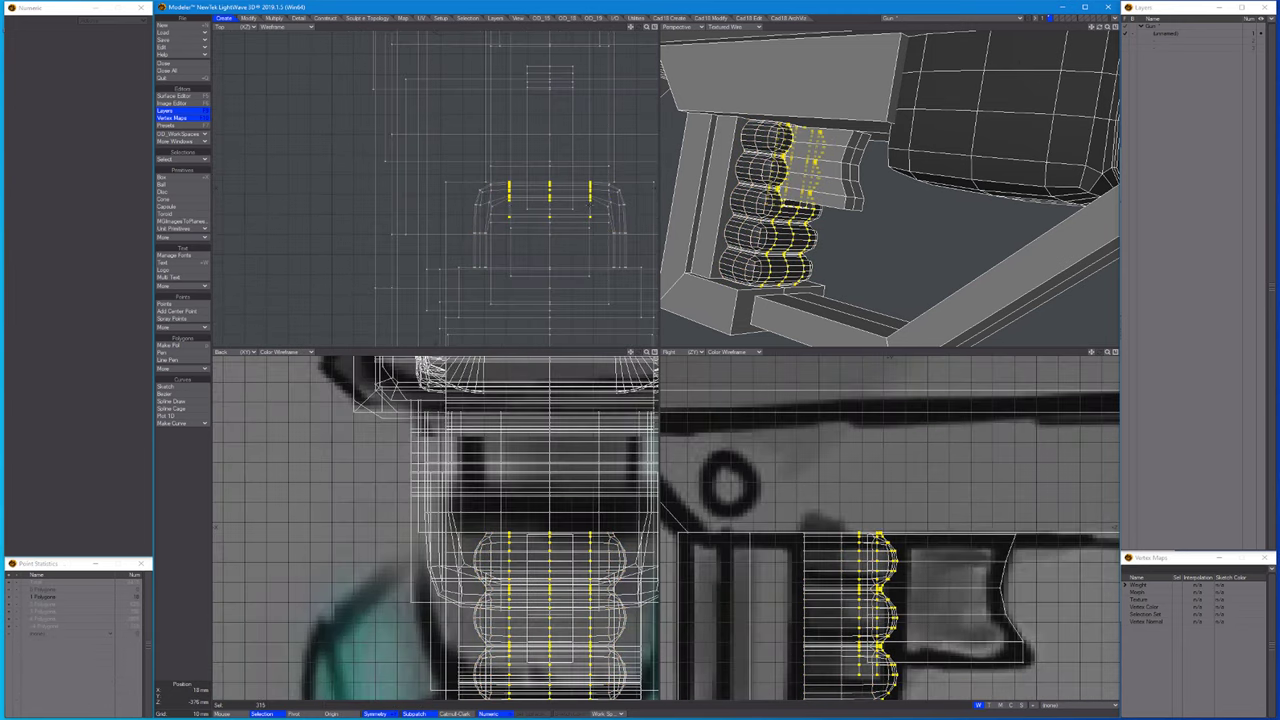
scroll(560, 210, "up", 2)
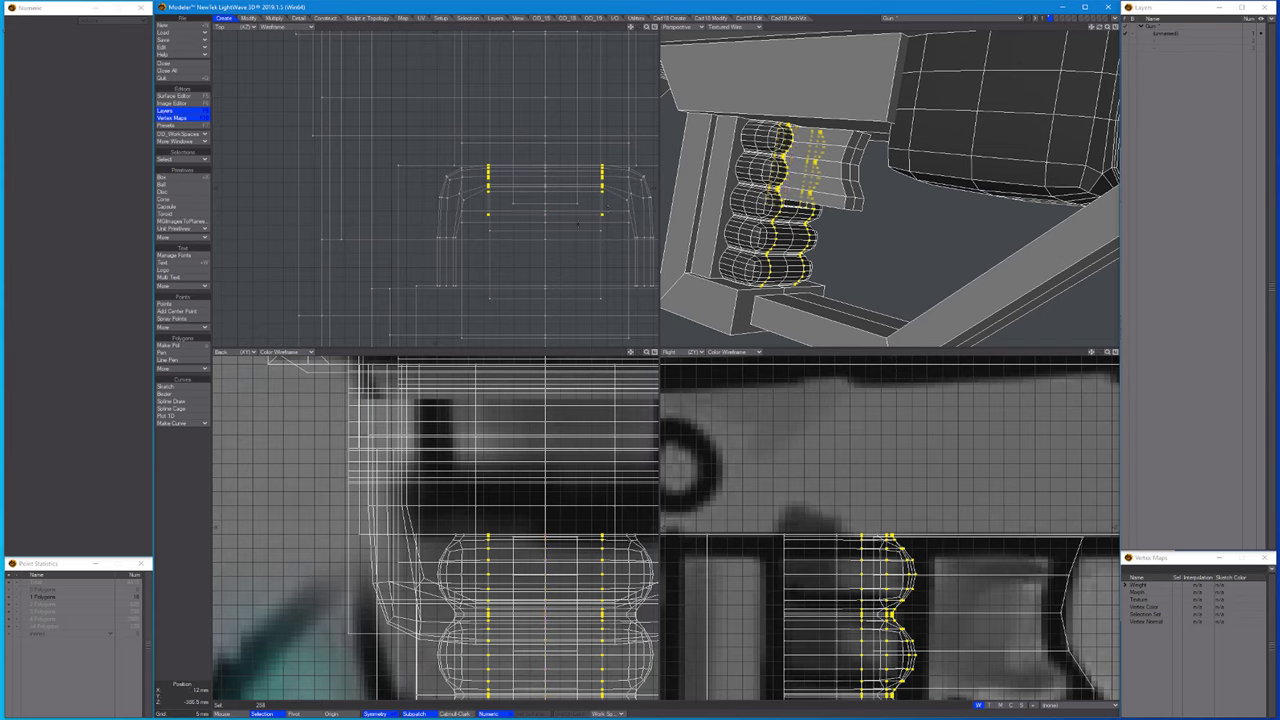
key("t")
left_click_drag(588, 202, 571, 202)
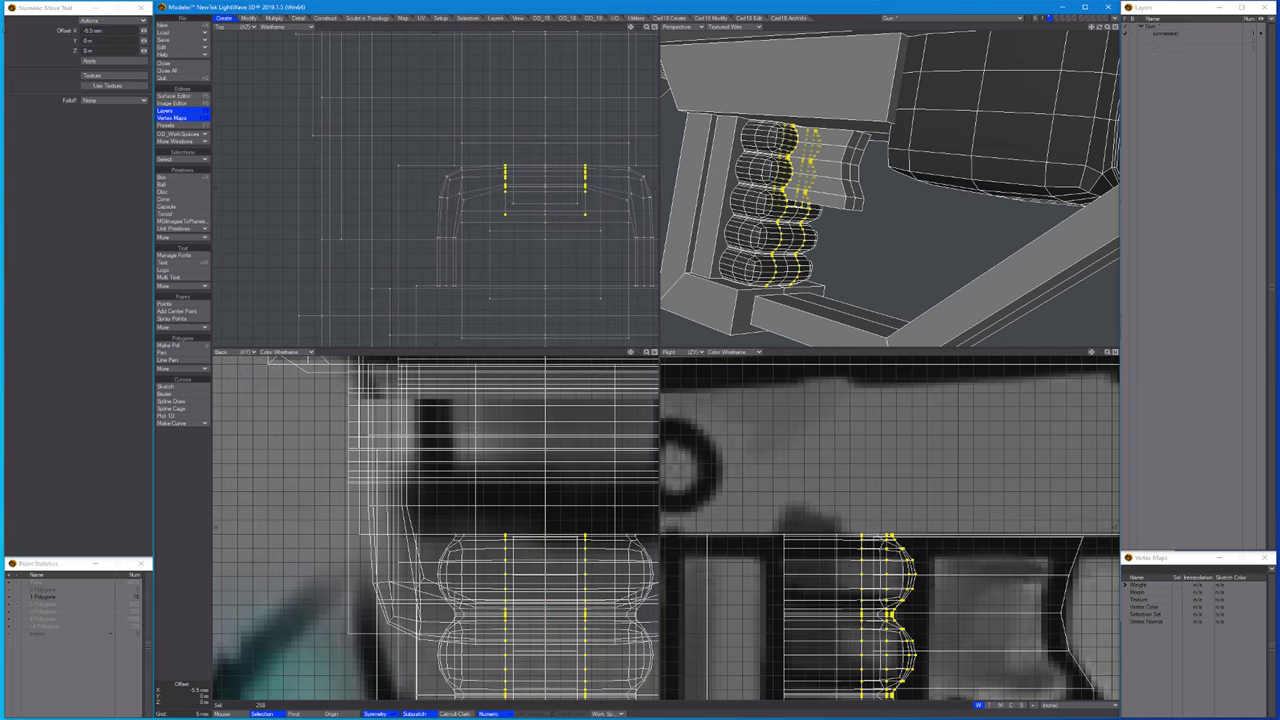
key("space")
Select the trigger block in front of the grip ribs and hide all other geometry.
key("ctrl+h")
scroll(876, 200, "down", 3)
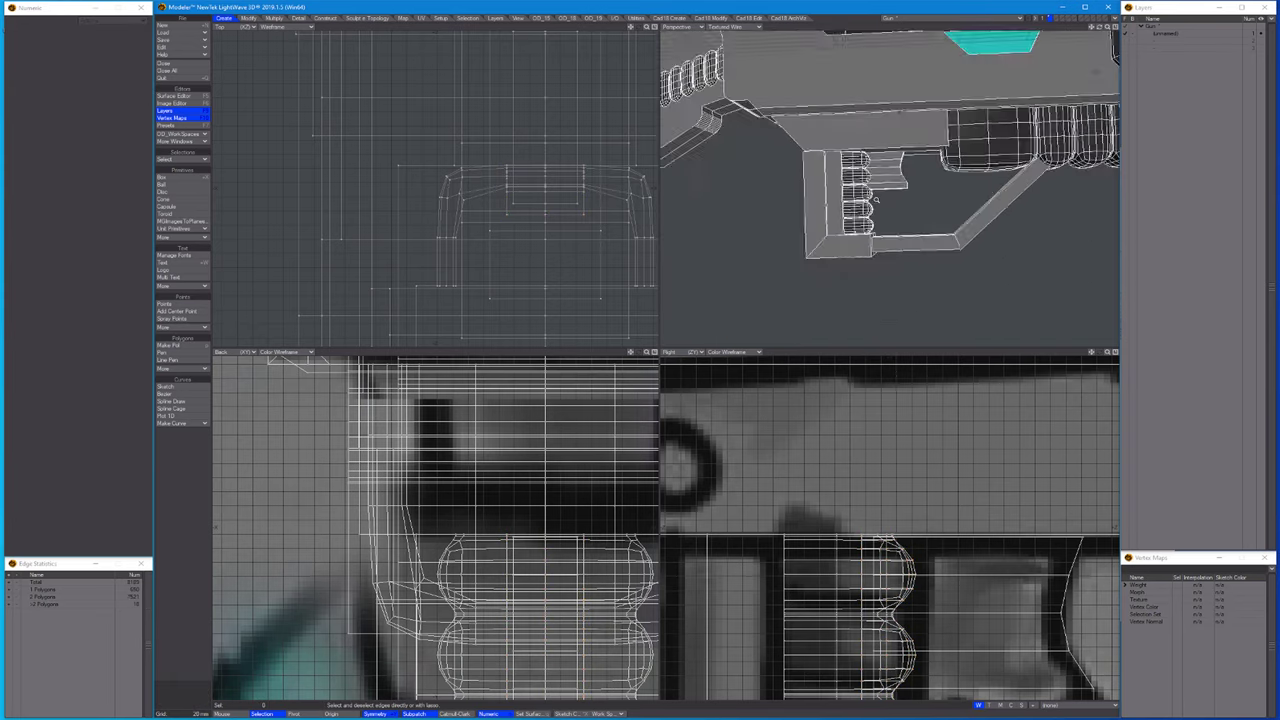
scroll(876, 200, "down", 4)
key("ctrl+j")
key("shift+a")
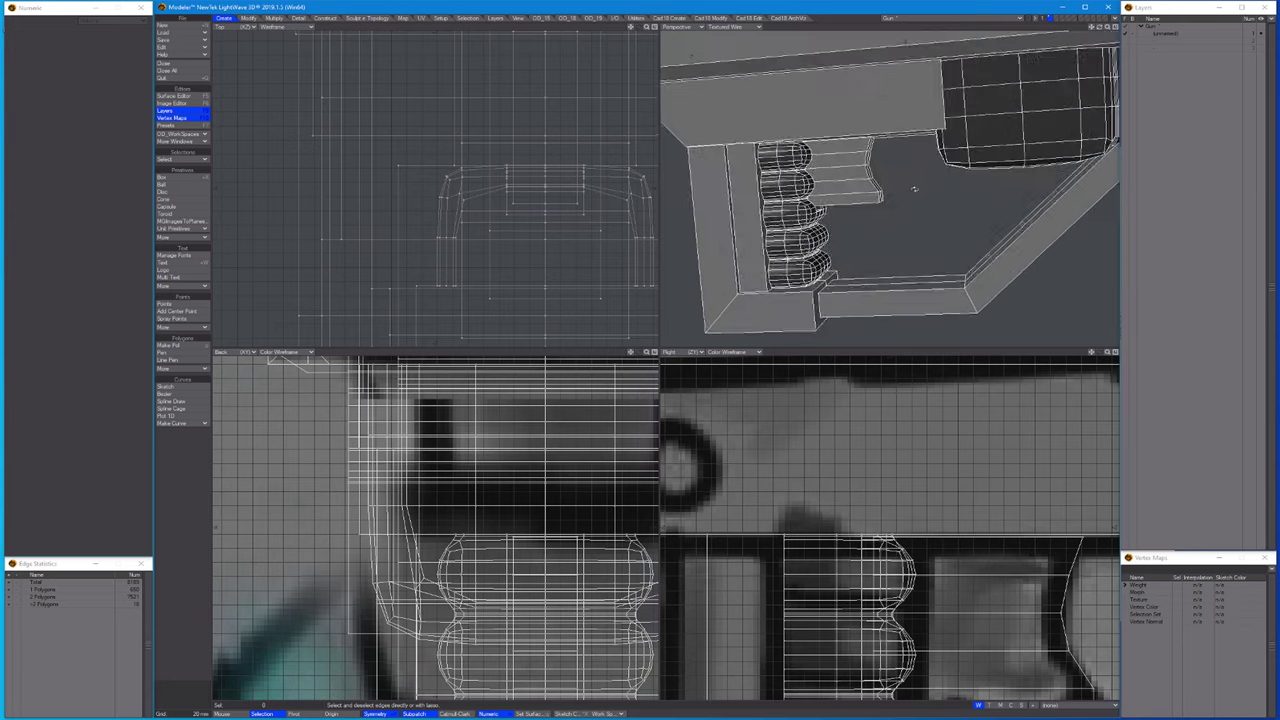
key("slash")
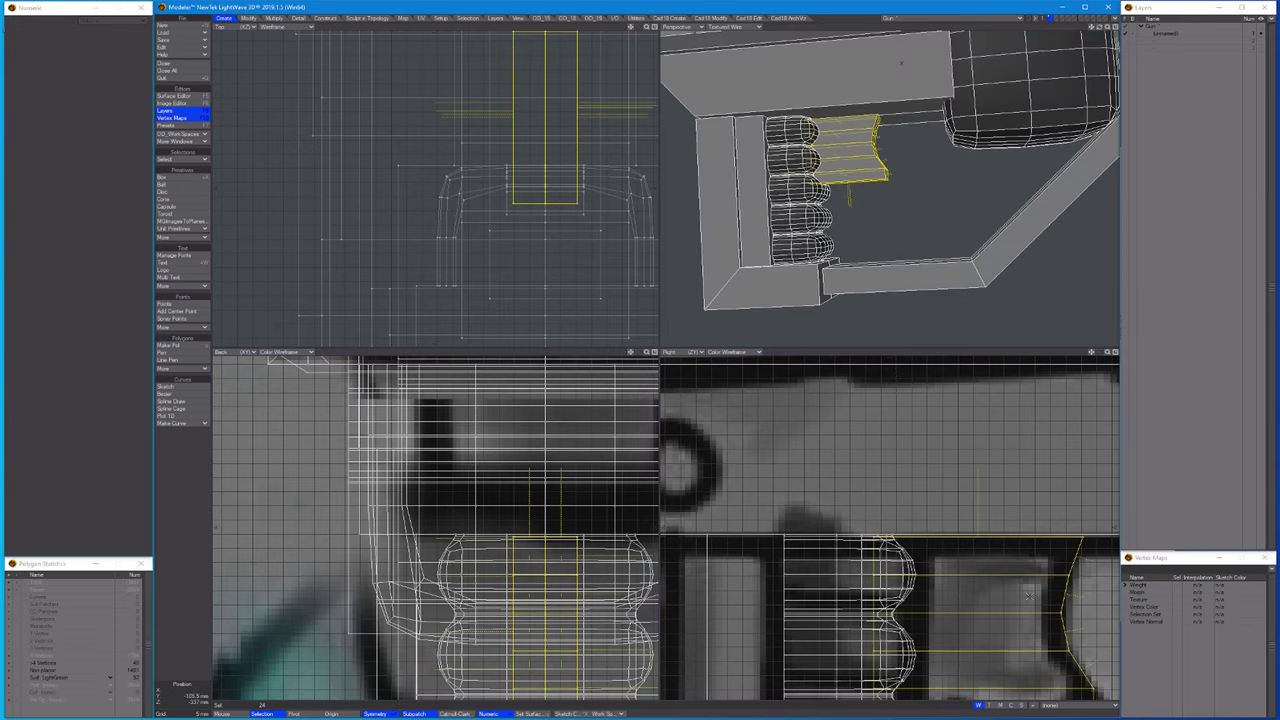
key("shift+a")
key("equal")
key("slash")
Cut the trigger with four horizontal slices, one midway through each of its upper four bands.
key("shift+k")
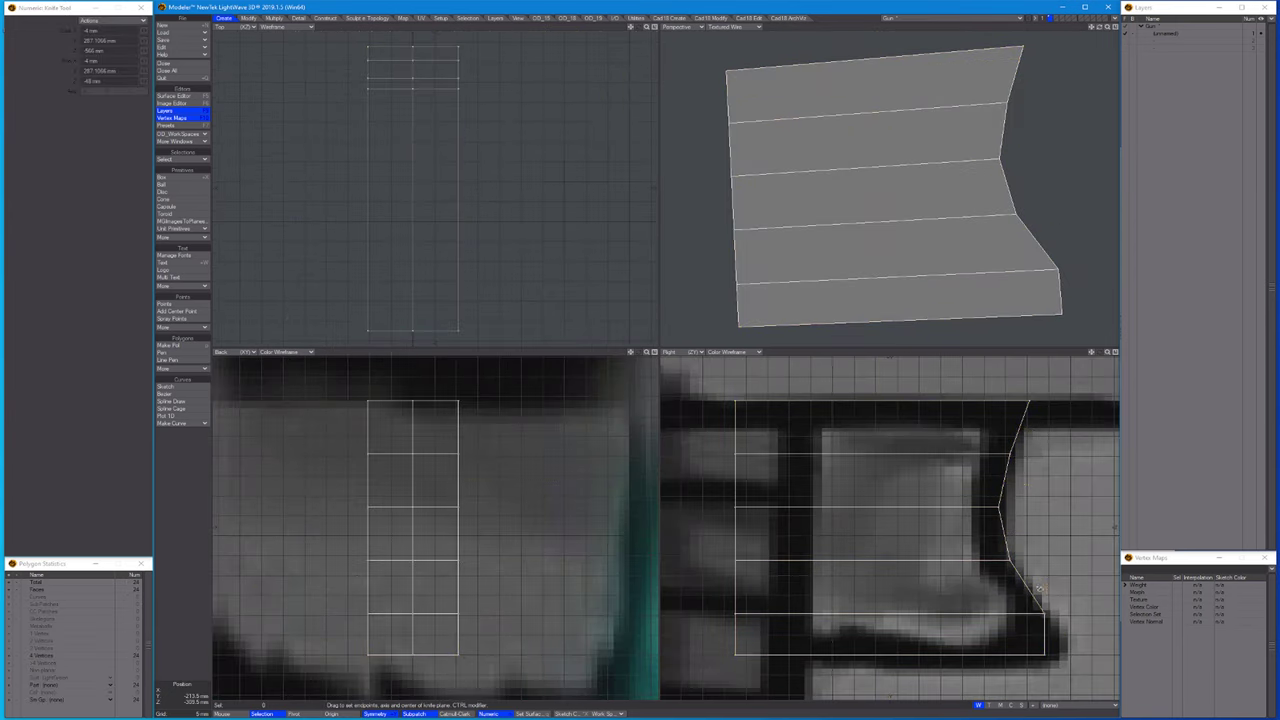
left_click_drag(1072, 590, 928, 430)
key("ctrl+z")
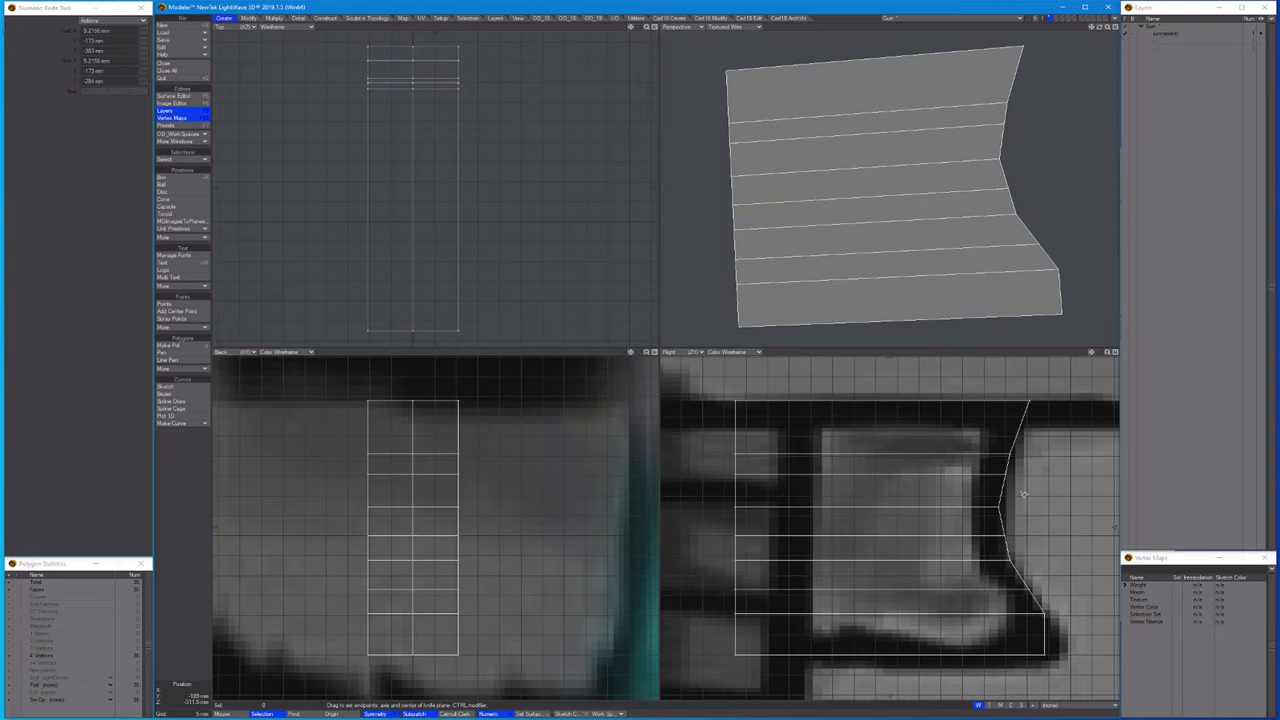
key("ctrl+e")
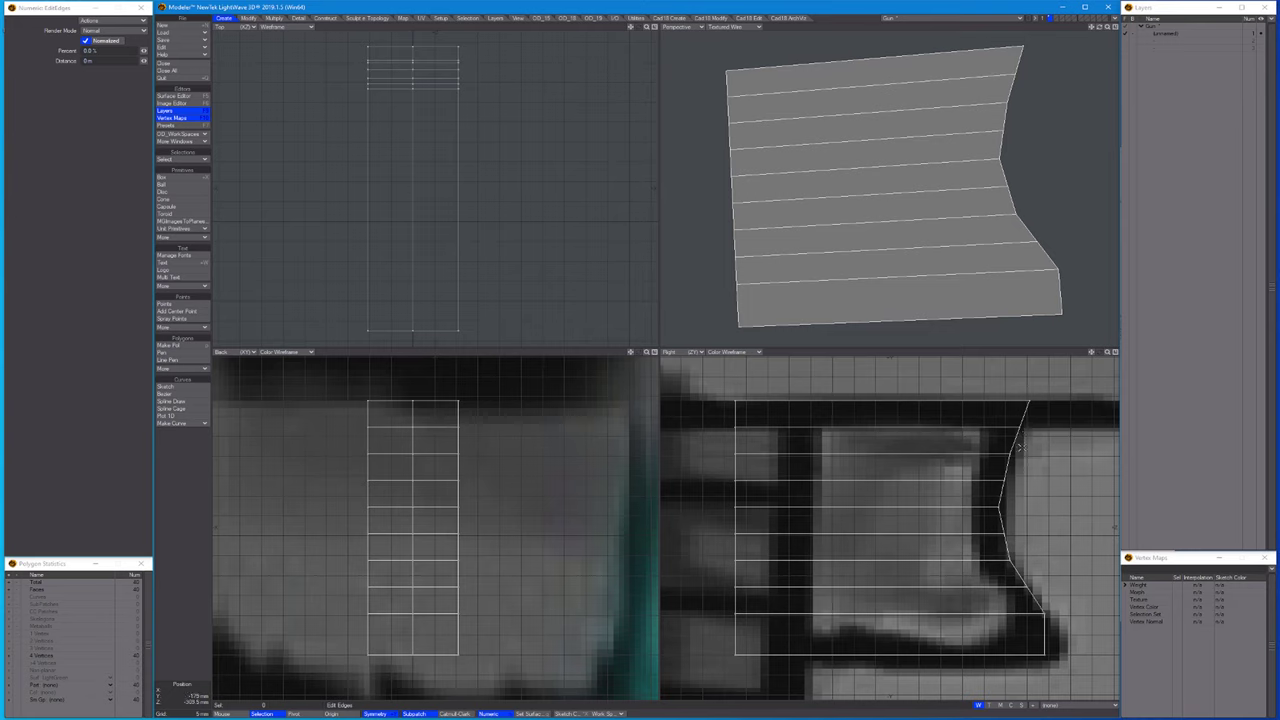
Move the points along the trigger's front edge to form a smooth concave curve matching the reference drawing.
key("ctrl+g")
key("period")
key("period")
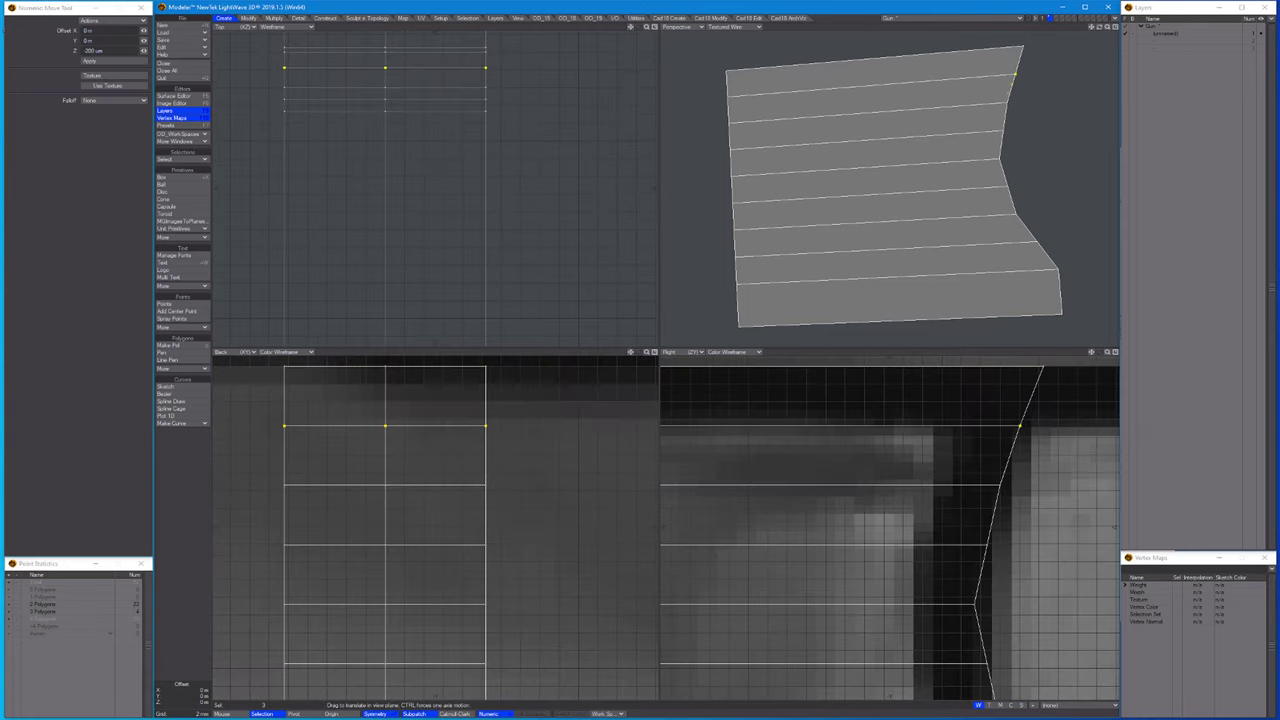
key("slash")
key("t")
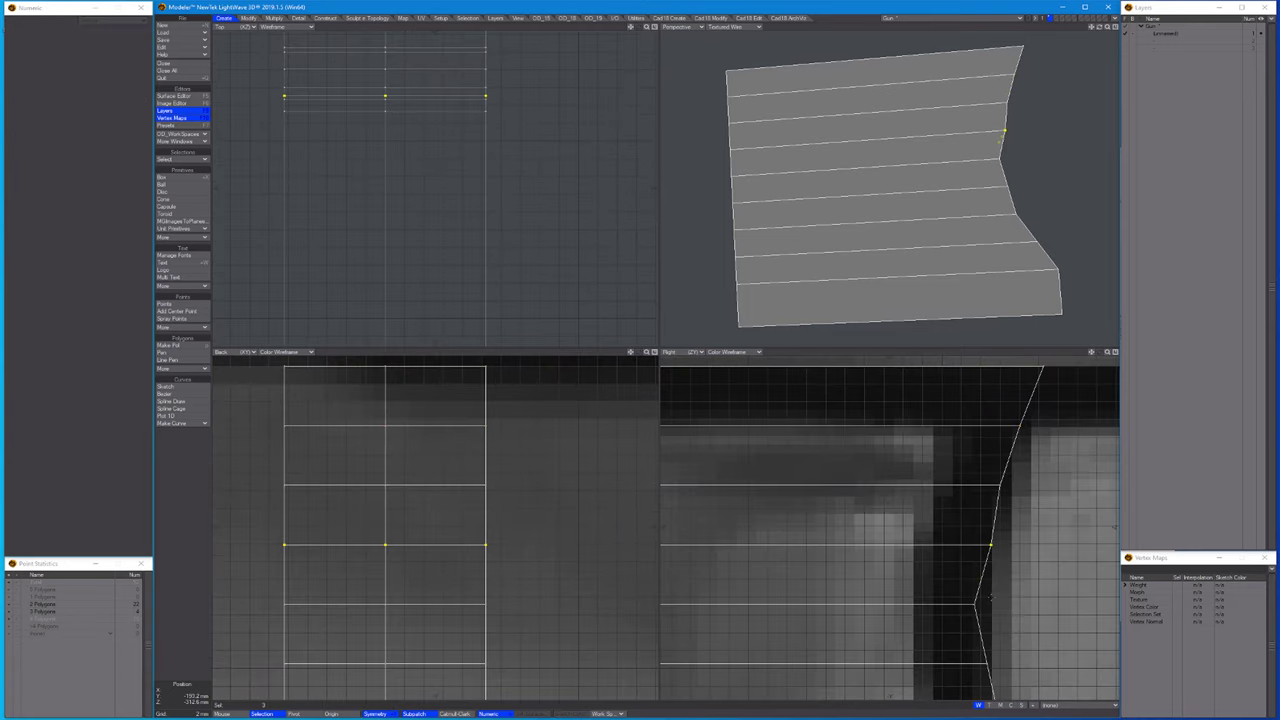
key("slash")
right_click_drag(958, 592, 979, 582)
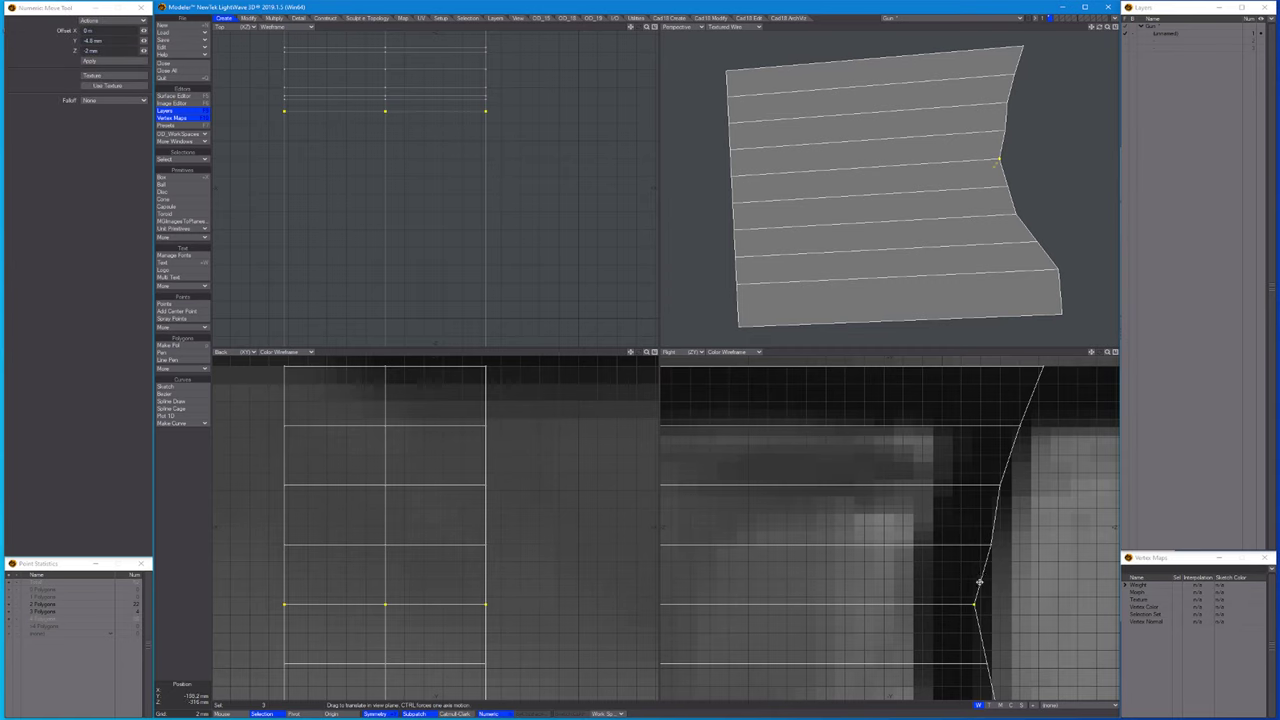
key("Down")
key("Down")
key("Right")
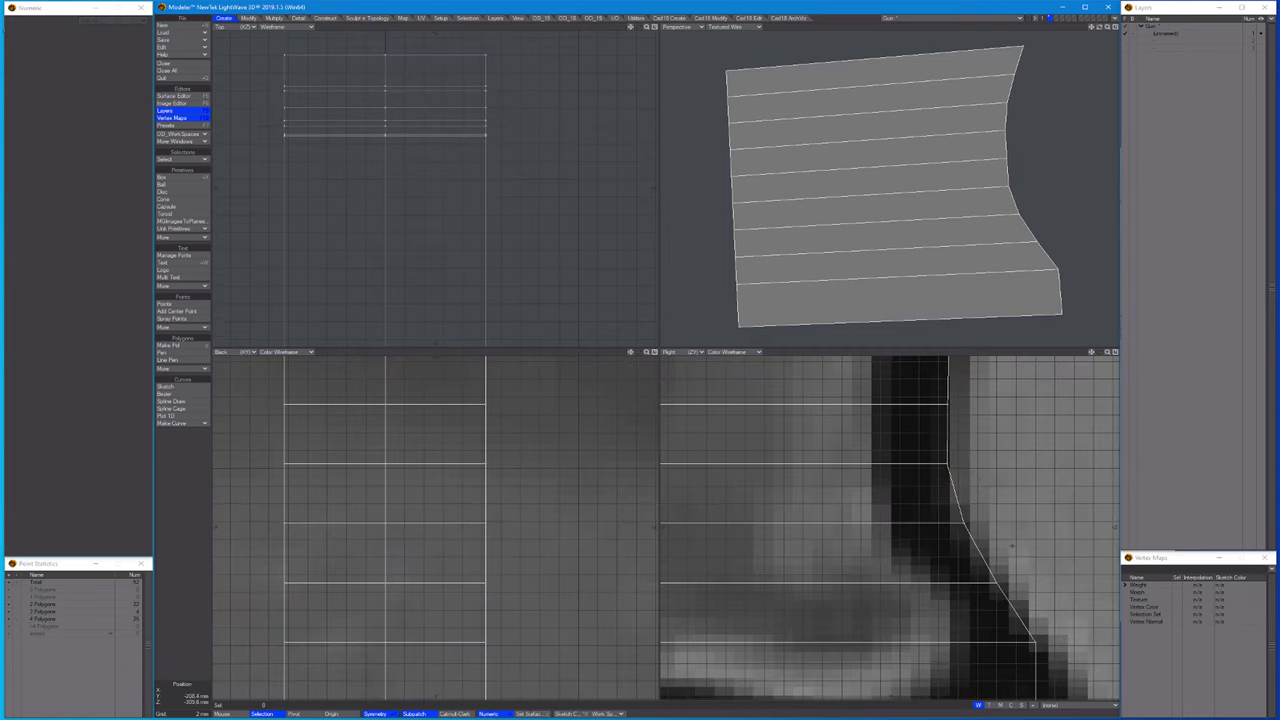
key("space")
key("period")
key("period")
scroll(1059, 584, "down", 6)
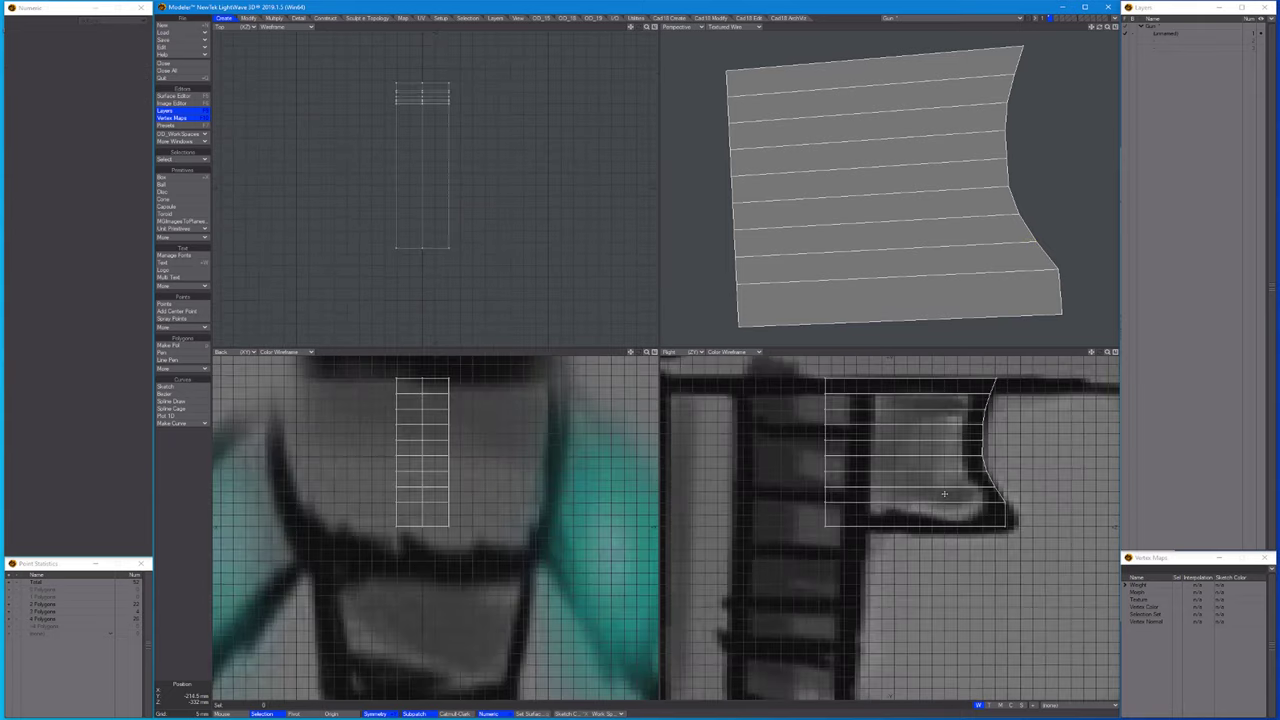
Cut the trigger's lowest band at Y -225 mm and move the lower front tip forward to the drawn outline.
key("shift+k")
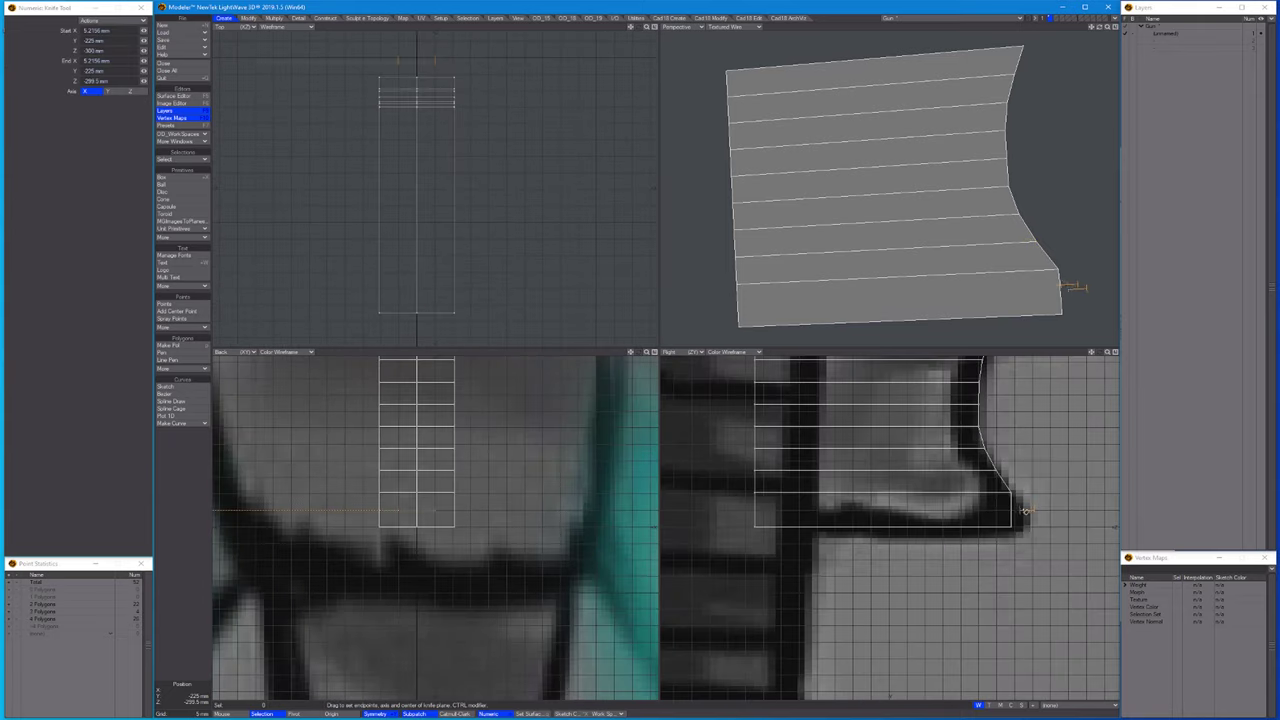
key("space")
key("t")
left_click_drag(1013, 517, 1024, 514)
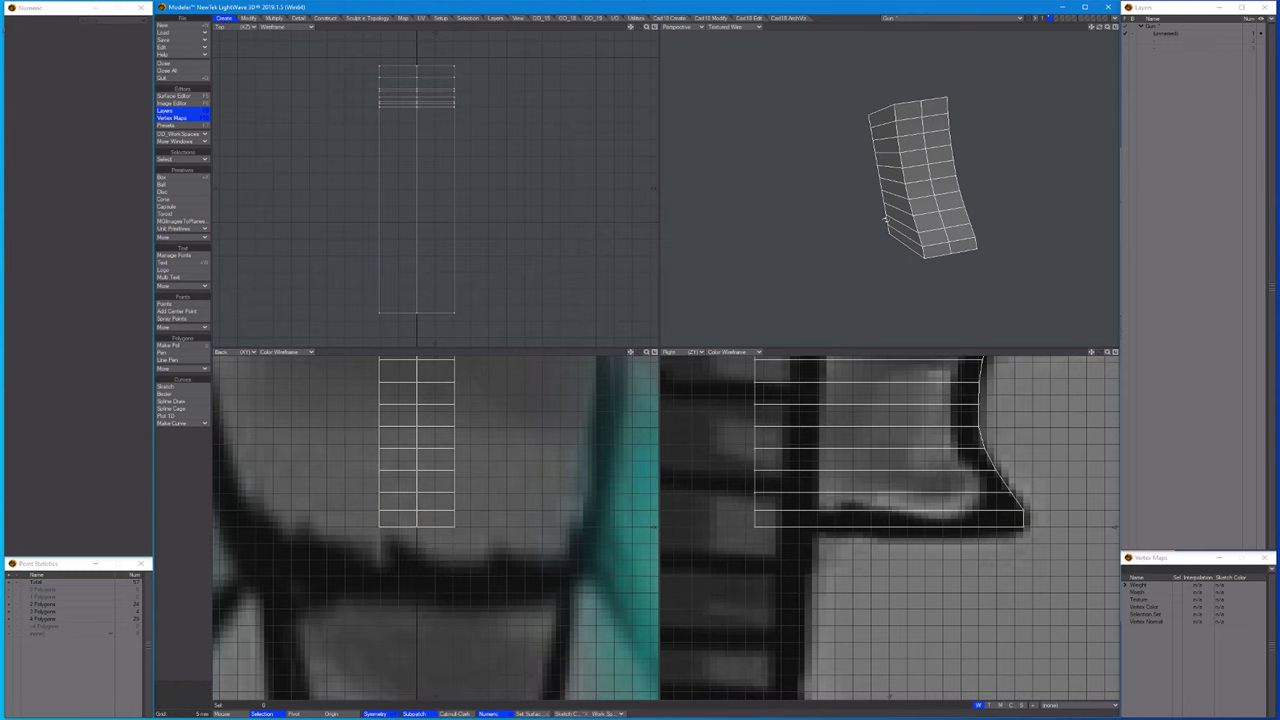
Merge each trigger side into one polygon and inset both sides with Bevel to leave a narrow border.
key("space")
key("ctrl+j")
mouse_move(885, 145)
left_mouse_down()
mouse_move(1057, 124)
mouse_move(851, 143)
mouse_move(977, 171)
mouse_move(985, 217)
left_mouse_up()
key("b")
left_click_drag(961, 161, 929, 149)
key("space")
Adjust the inset's lower front corner points with Transform so the border stays even around the sharp tip.
scroll(998, 586, "up", 4)
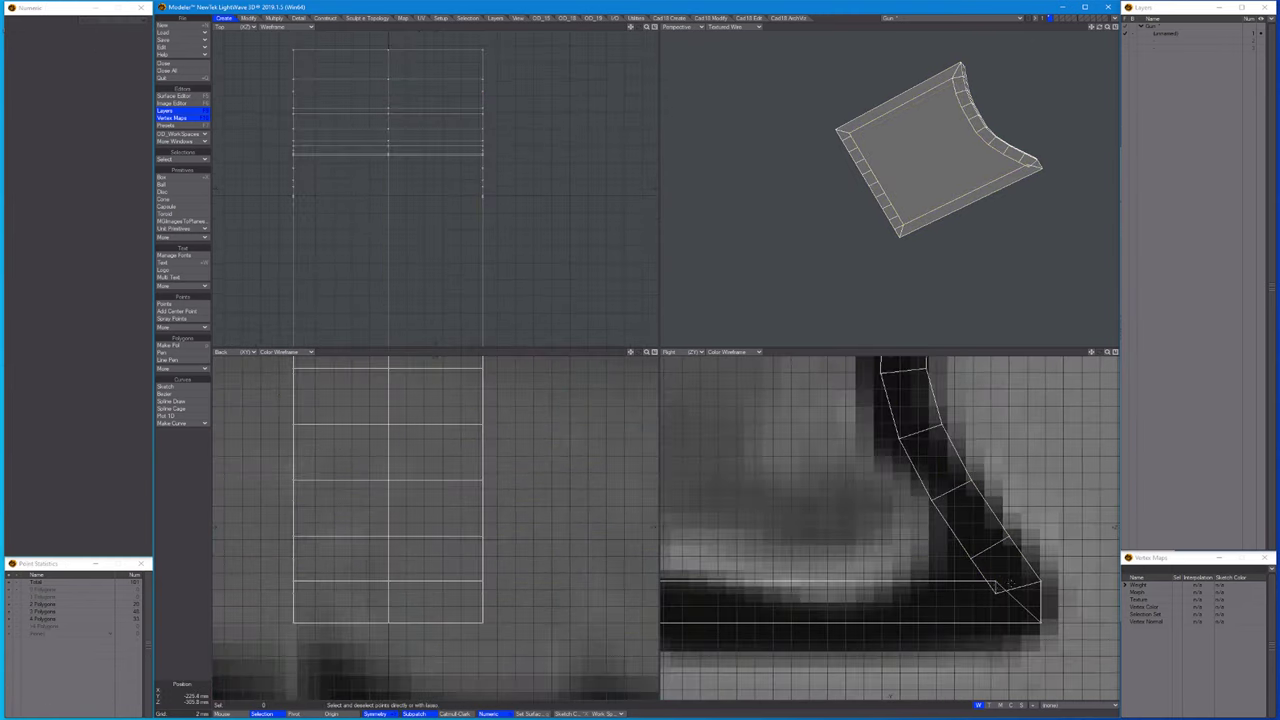
left_click_drag(998, 586, 1002, 581)
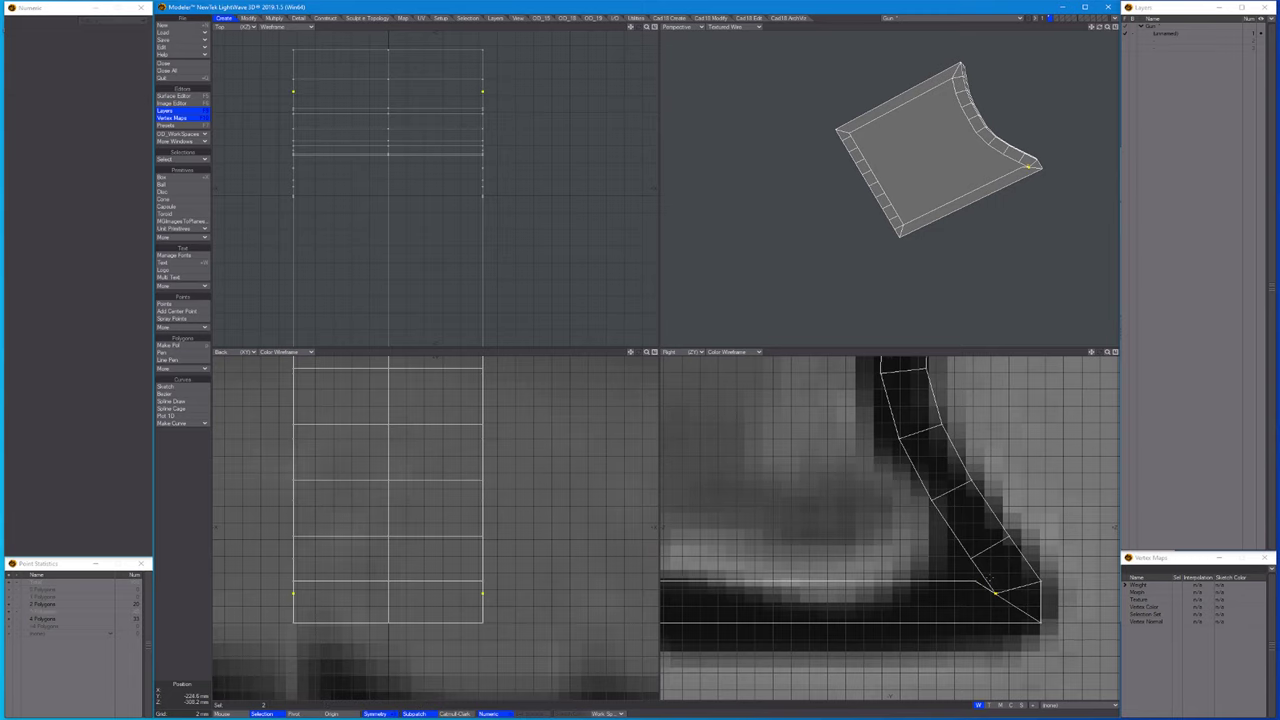
key("ctrl+t")
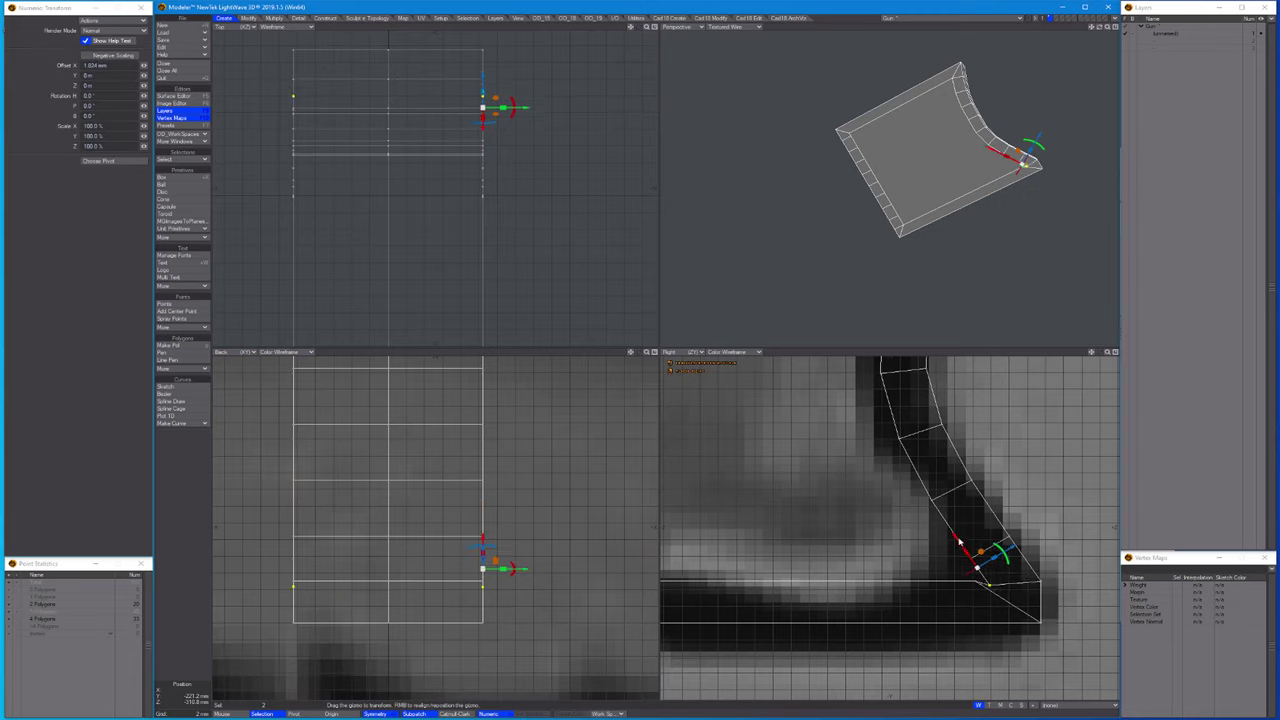
left_click_drag(958, 540, 953, 533)
key("space")
key("a")
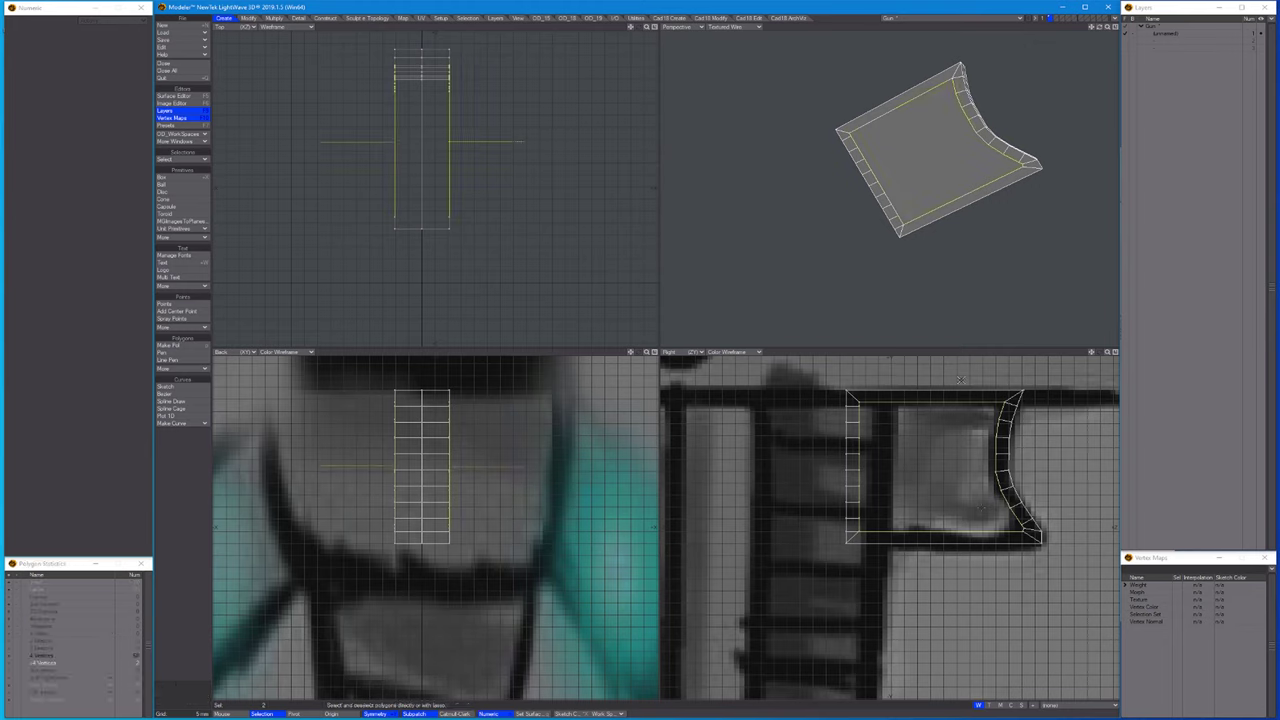
Bevel the trigger's inset side faces a second time and show the hidden gun geometry again.
scroll(913, 253, "up", 2)
key("b")
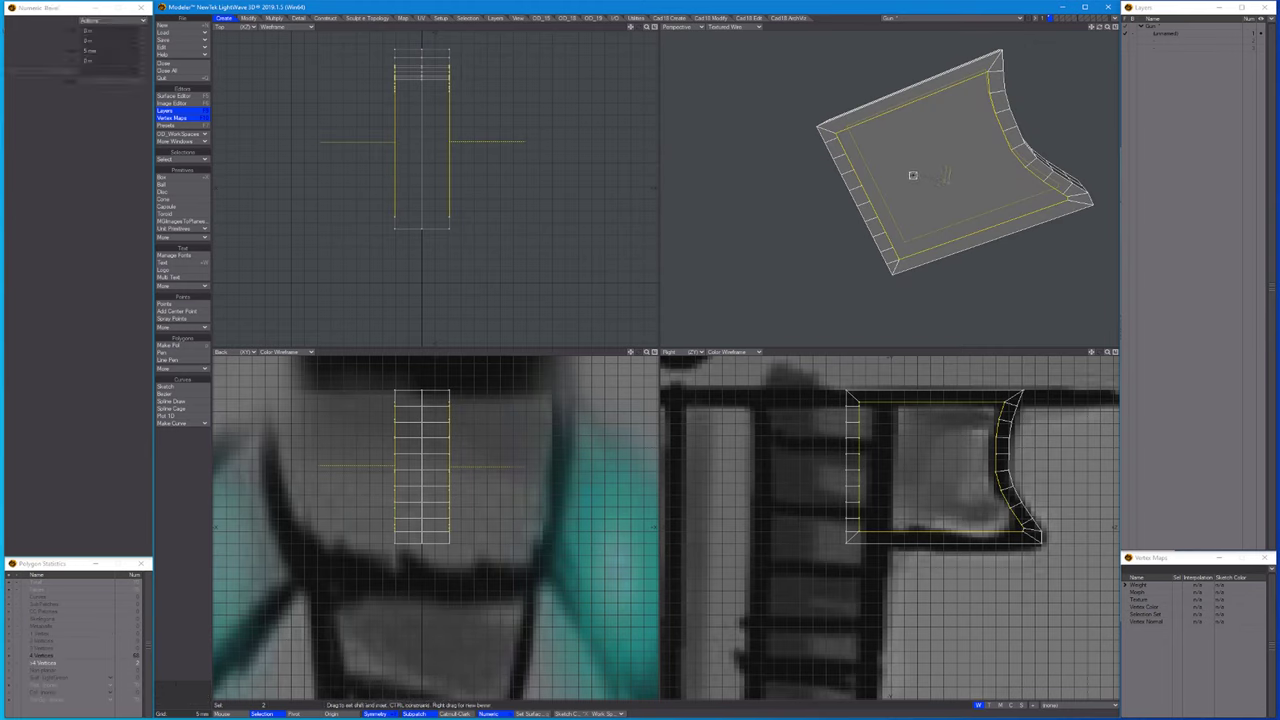
left_click_drag(913, 179, 1006, 116)
key("space")
key("slash")
key("space")
scroll(1006, 116, "up", 5)
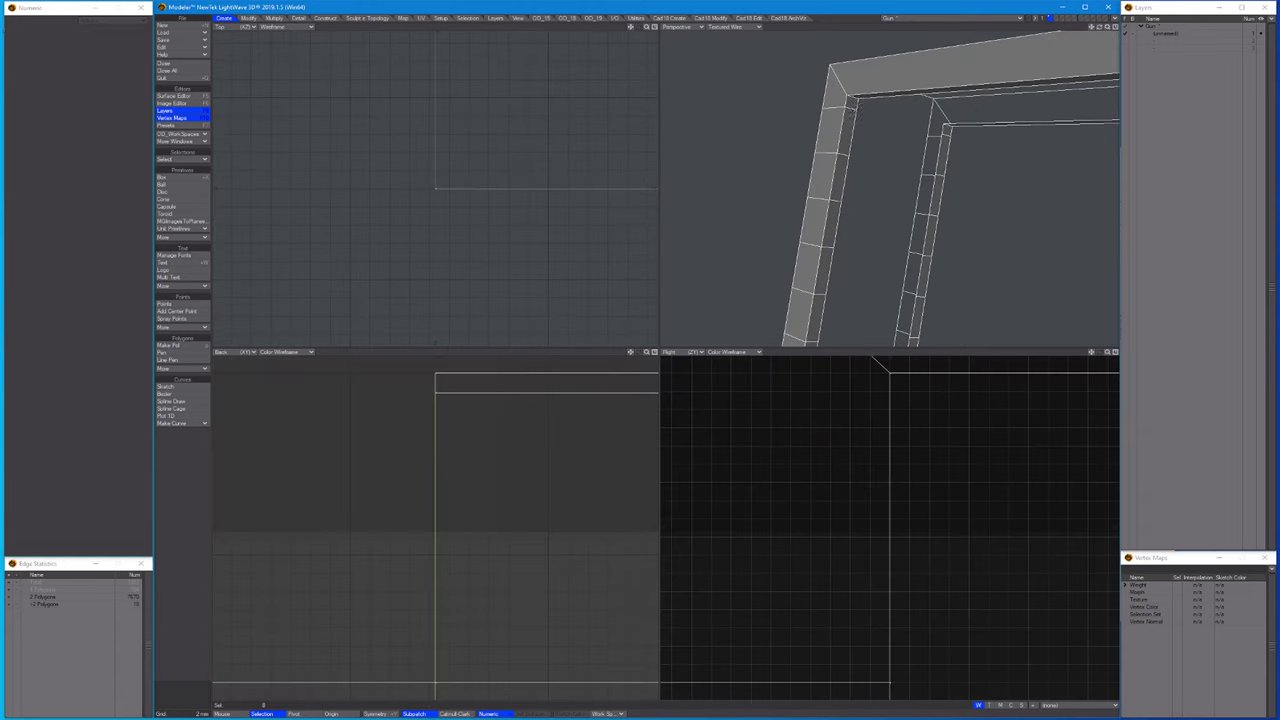
Bridge the rear and front inner edges of the trigger's border to fill one open side with horizontal quad bands.
left_click_drag(843, 217, 866, 142, "alt")
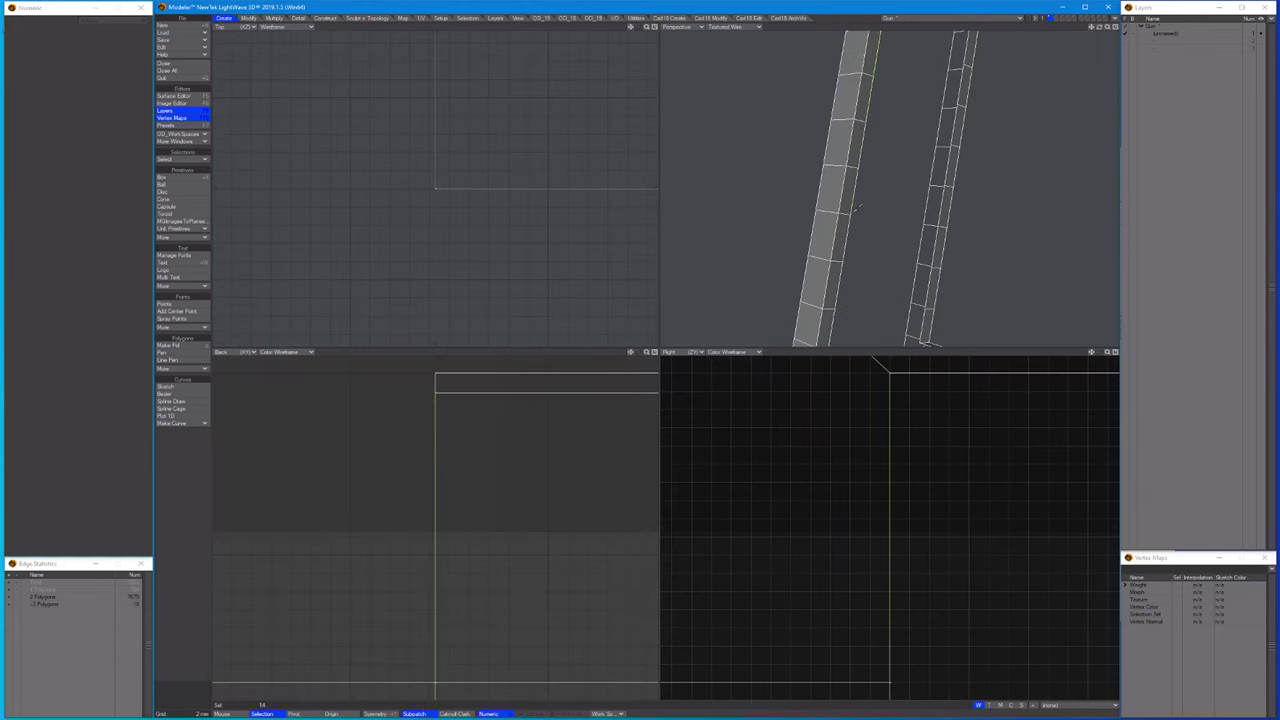
left_click_drag(856, 208, 795, 142, "alt")
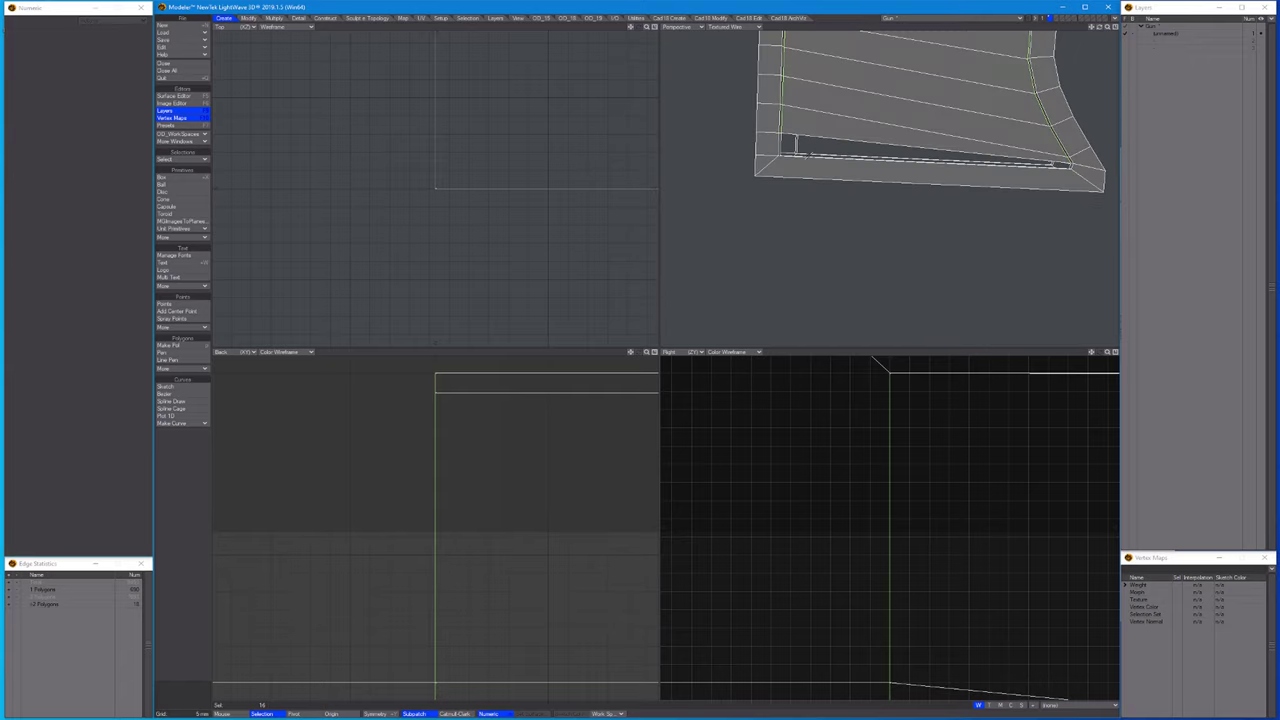
scroll(1022, 163, "up", 2)
left_click_drag(1035, 158, 690, 124, "alt")
key("a")
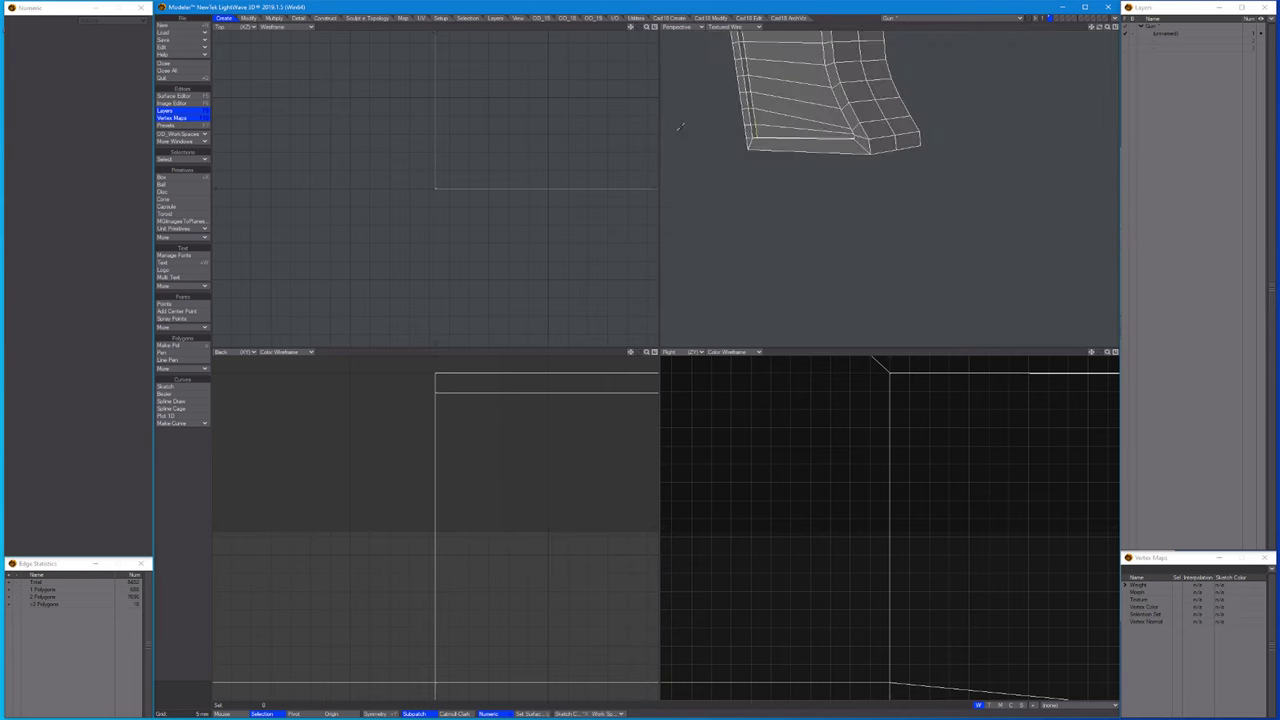
Delete the unfilled half of the trigger and mirror the filled half across X at center 0 with merged points.
right_click_drag(367, 405, 449, 326)
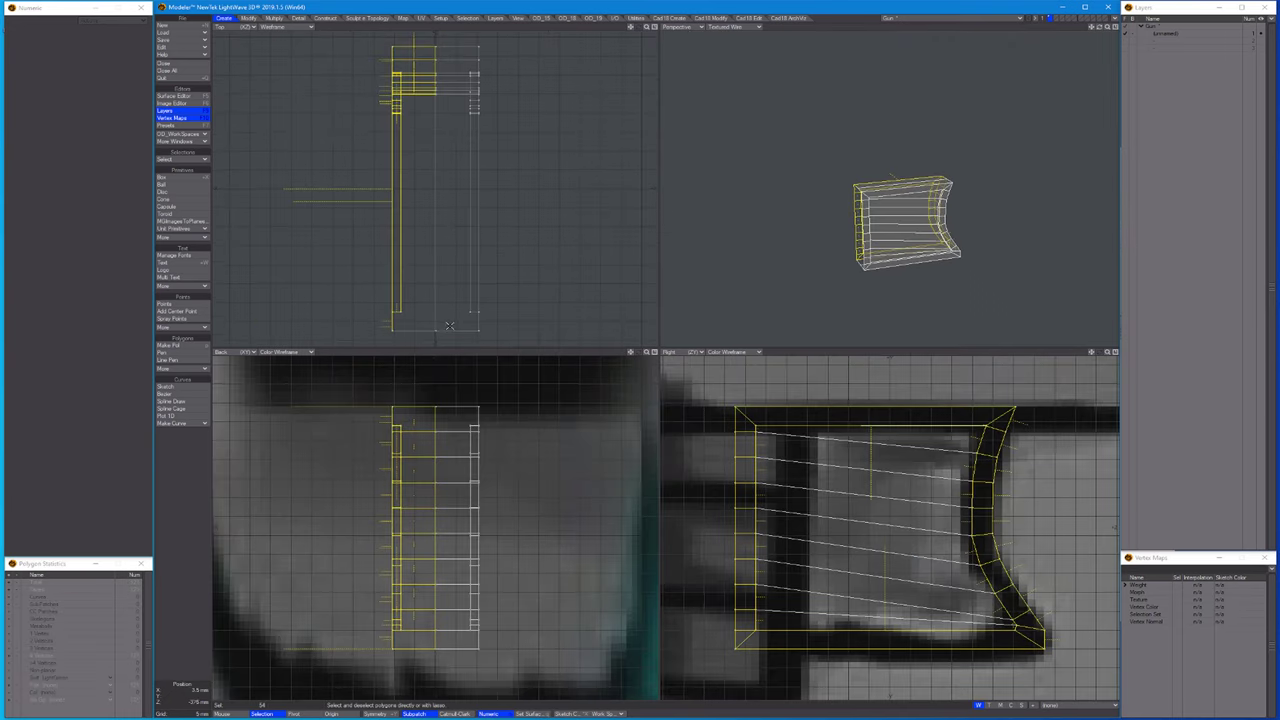
key("shift+v")
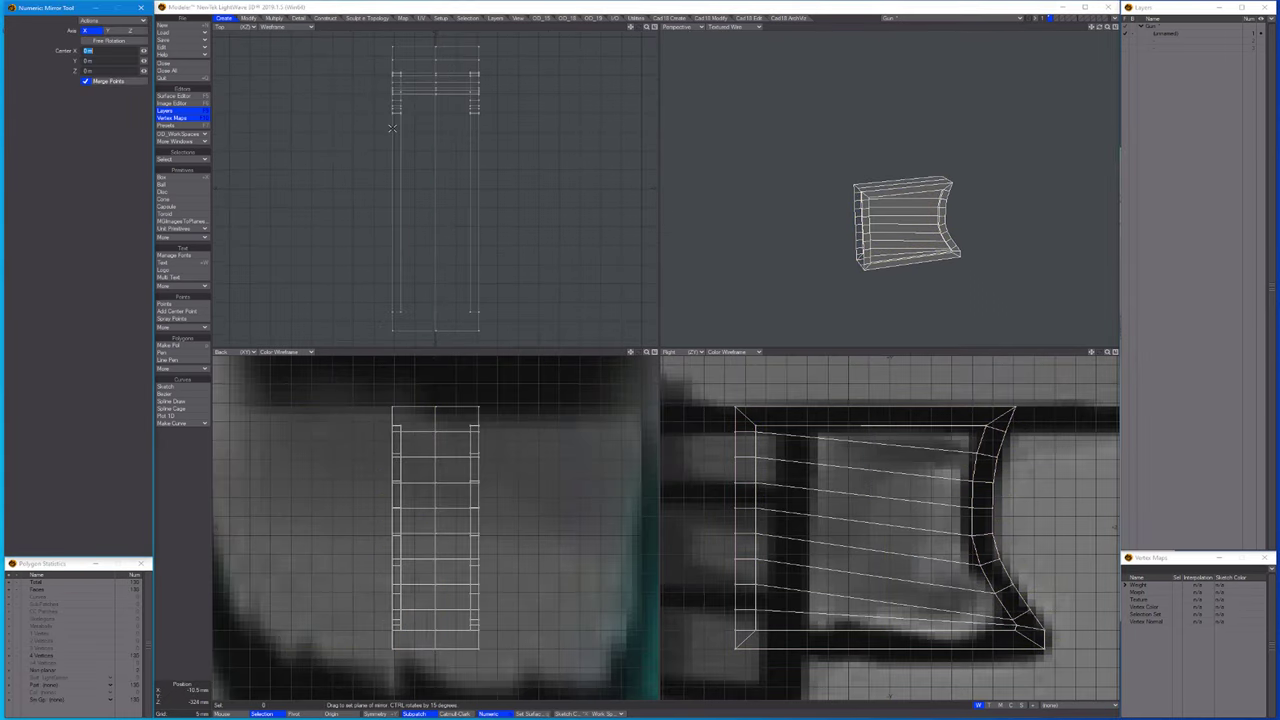
left_click(500, 128)
key("space")
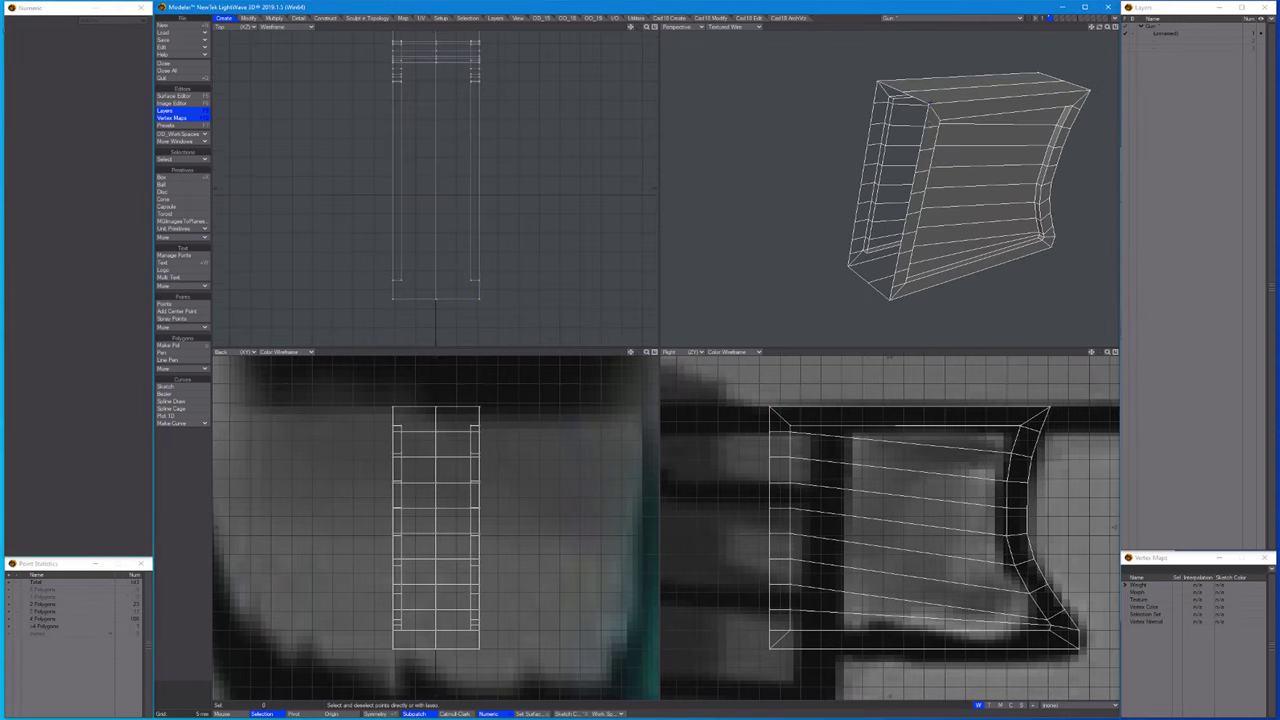
Cap the trigger's rear opening with one polygon, inset it 2 mm with Bevel and remove the inner face.
key("p")
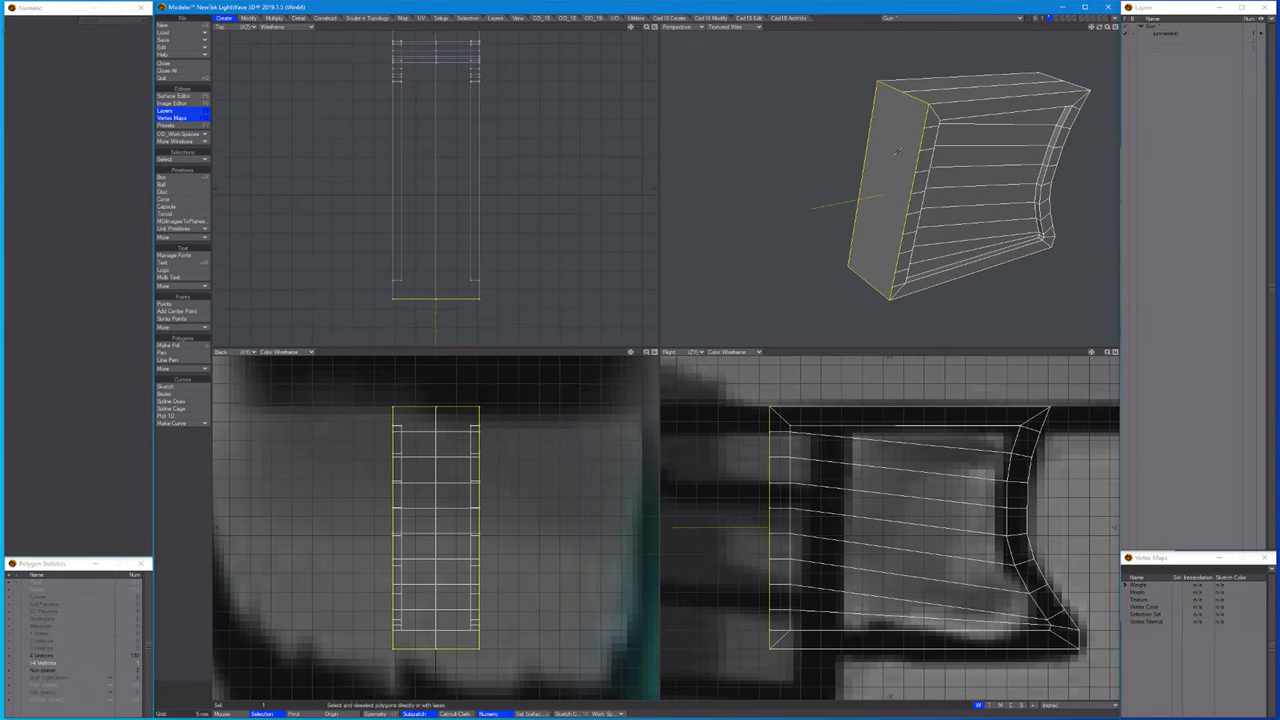
key("b")
key("space")
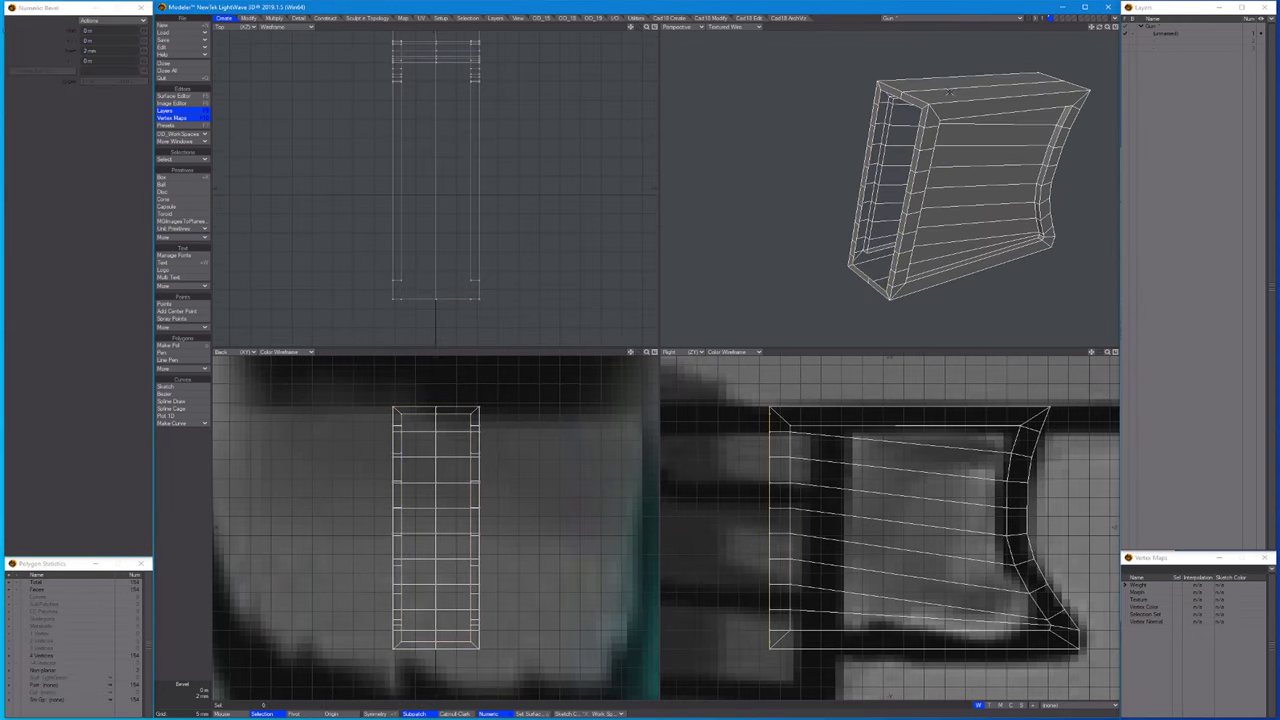
Isolate the trigger, select its top faces and extend them upward into the gun body with Smooth Shift.
mouse_move(970, 222)
left_mouse_down("alt")
mouse_move(937, 200)
mouse_move(989, 232)
left_mouse_up("alt")
key("backslash")
key("backslash")
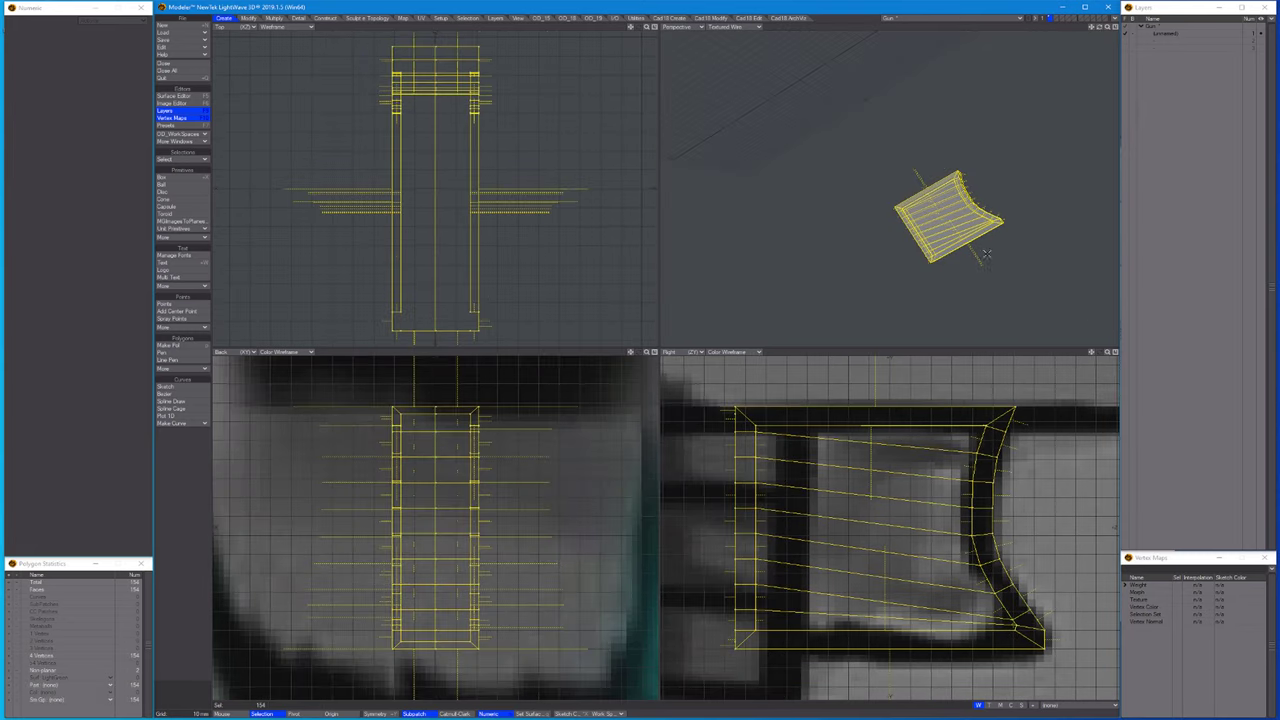
left_click(793, 386)
left_click_drag(708, 404, 1030, 400)
key("t")
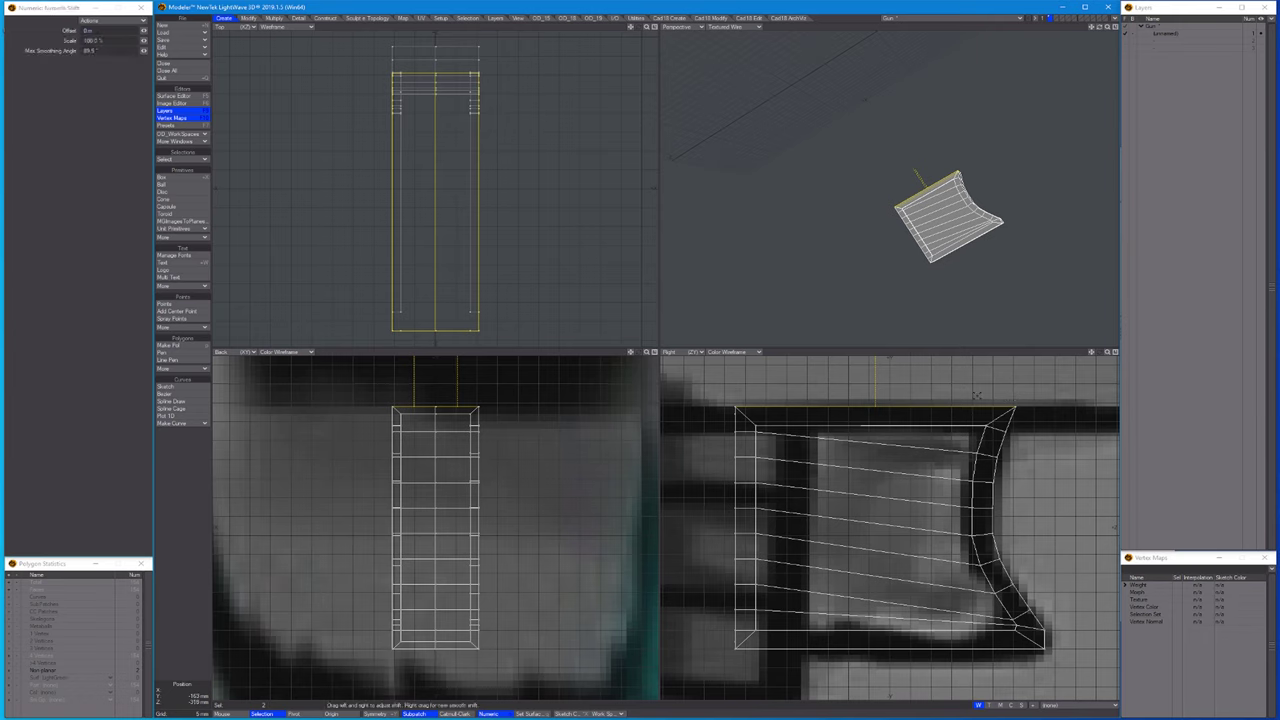
left_click_drag(880, 400, 880, 378)
key("space")
Show the hidden gun geometry and isolate the body block above the trigger together with the trigger.
key("slash")
left_click_drag(930, 215, 979, 175, "alt")
key("backslash")
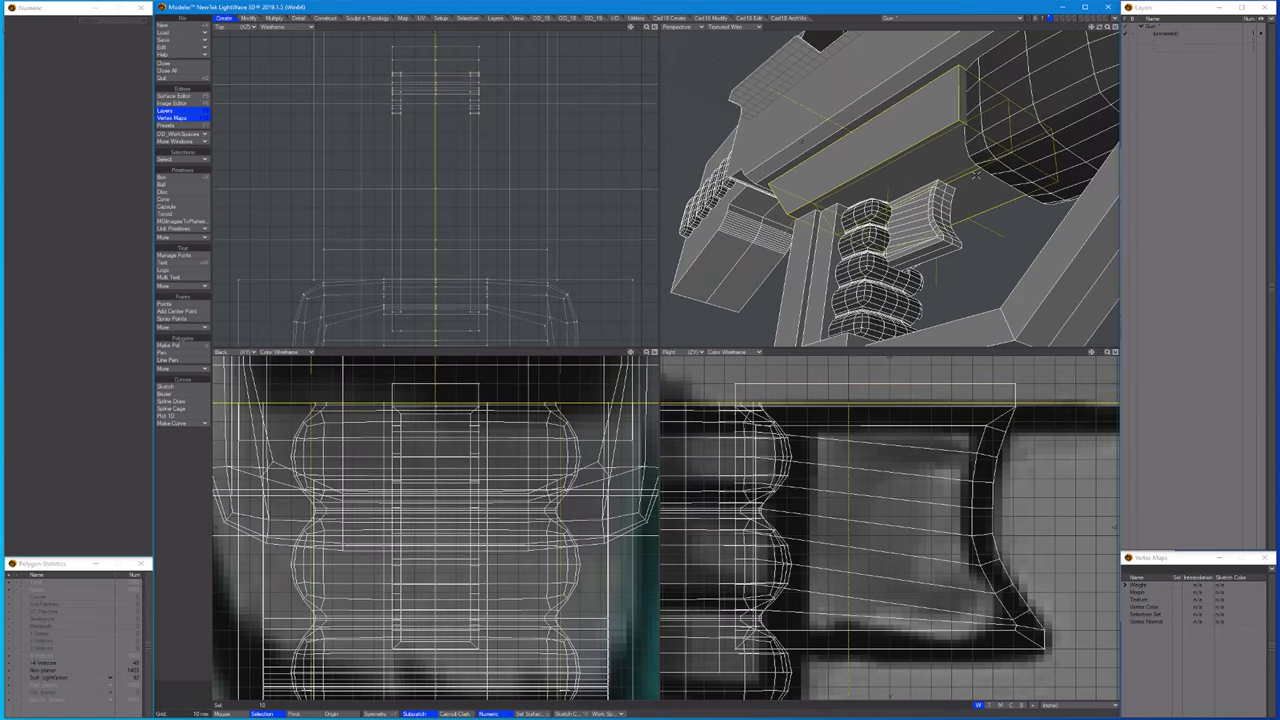
key("equal")
key("backslash")
left_click(880, 240)
key("equal")
key("slash")
left_click_drag(900, 200, 984, 162, "alt")
Cut the body block crosswise with Edit Edges just in front of and just behind the trigger.
left_click(984, 162)
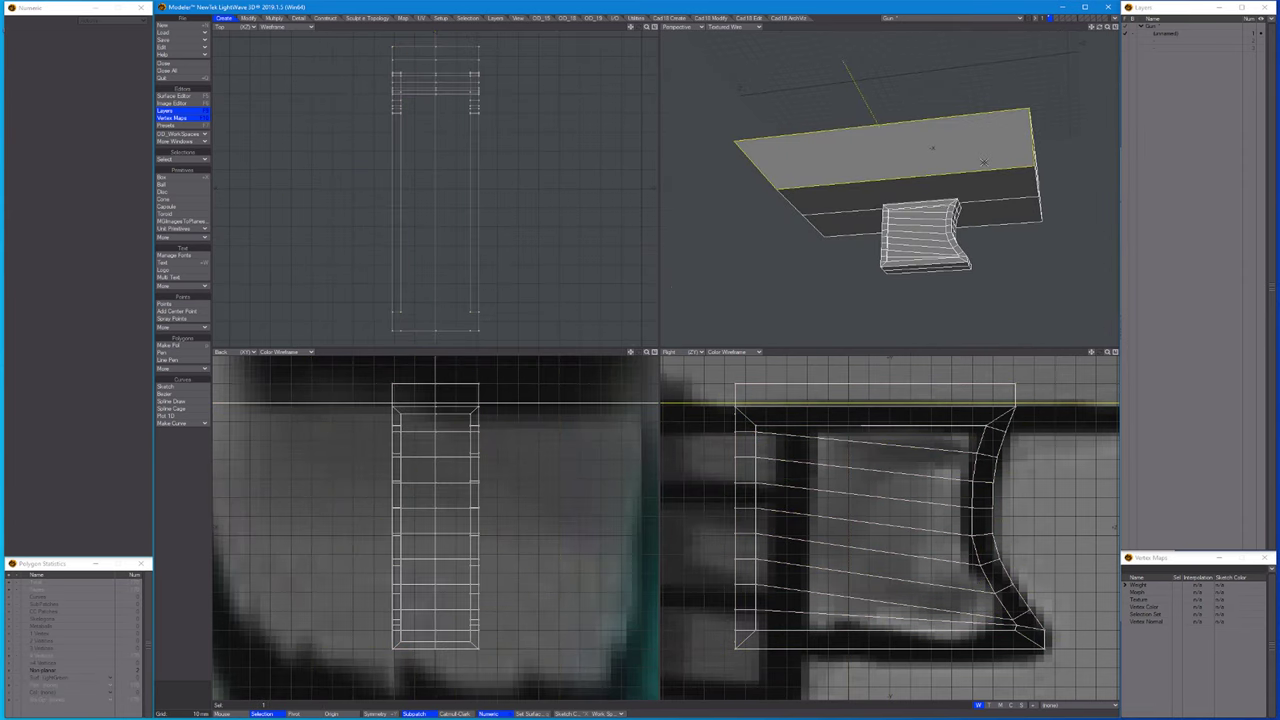
key("ctrl+e")
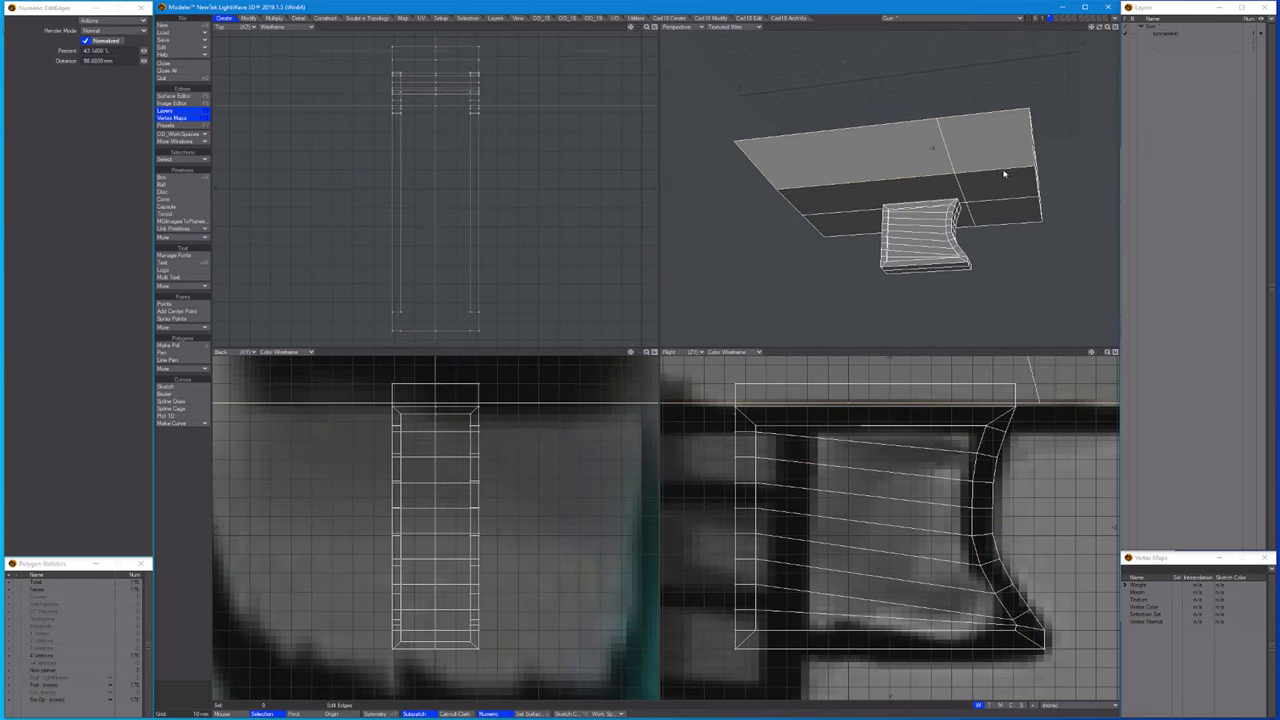
key("space")
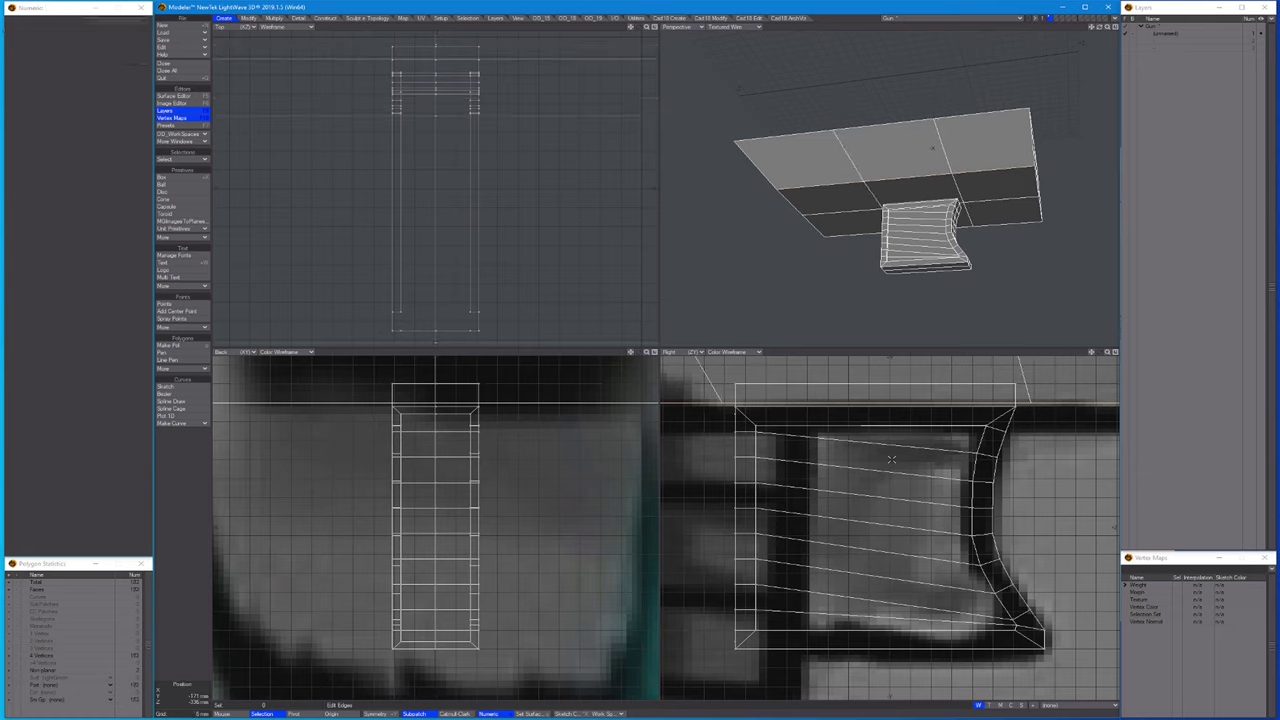
scroll(820, 150, "down", 3)
left_click_drag(830, 150, 773, 160, "alt")
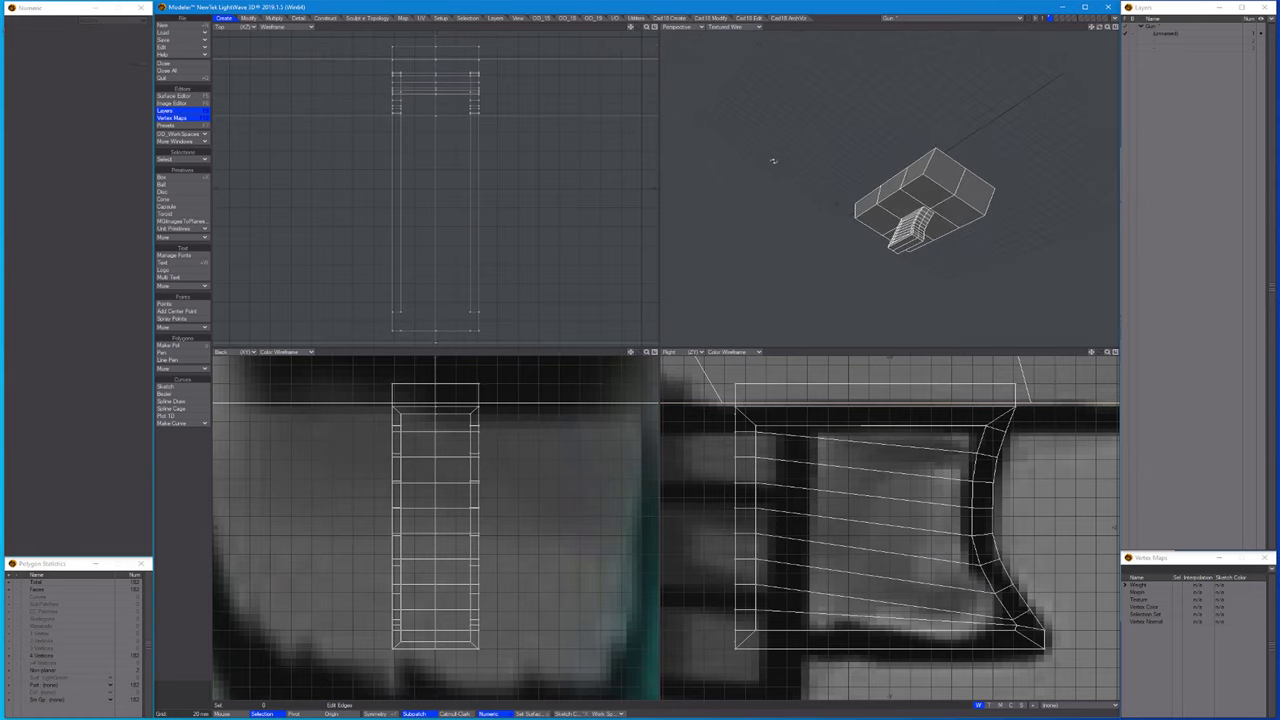
Cut the body block lengthwise with Edit Edges along both sides of the trigger.
key("ctrl+e")
key("shift+y")
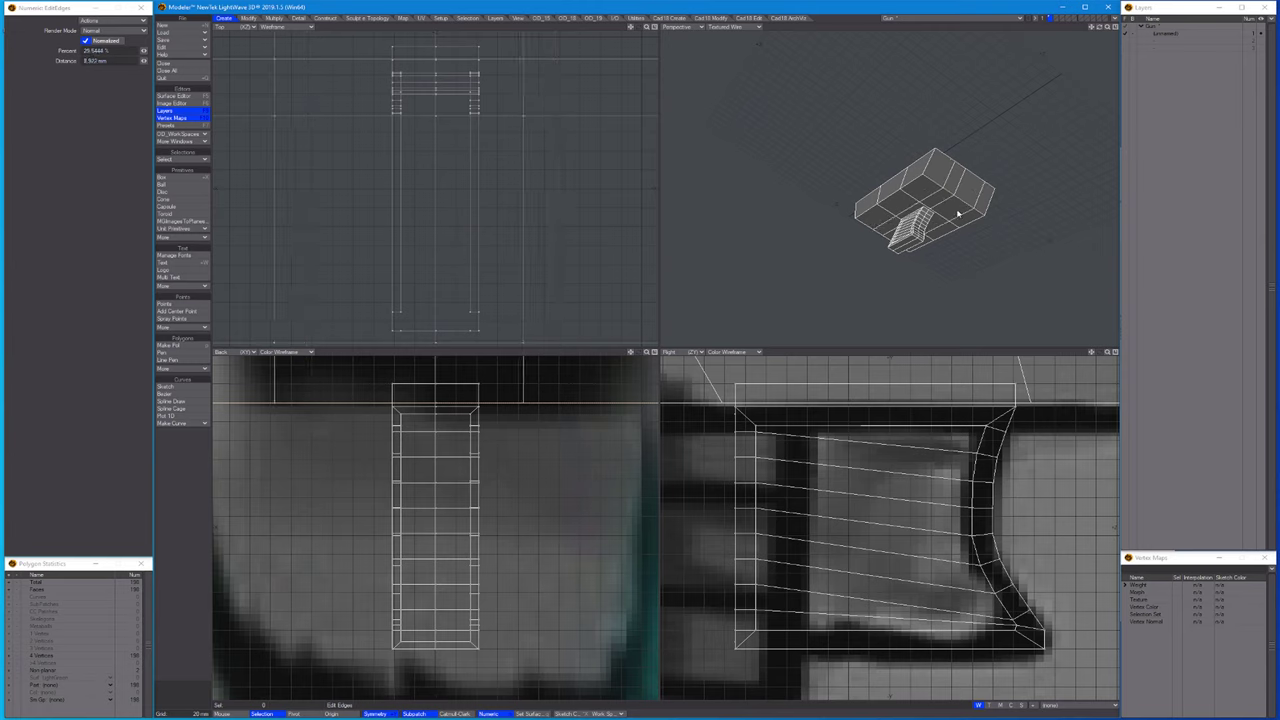
mouse_move(957, 213)
left_mouse_down("alt")
mouse_move(965, 228)
mouse_move(945, 230)
mouse_move(949, 204)
left_mouse_up("alt")
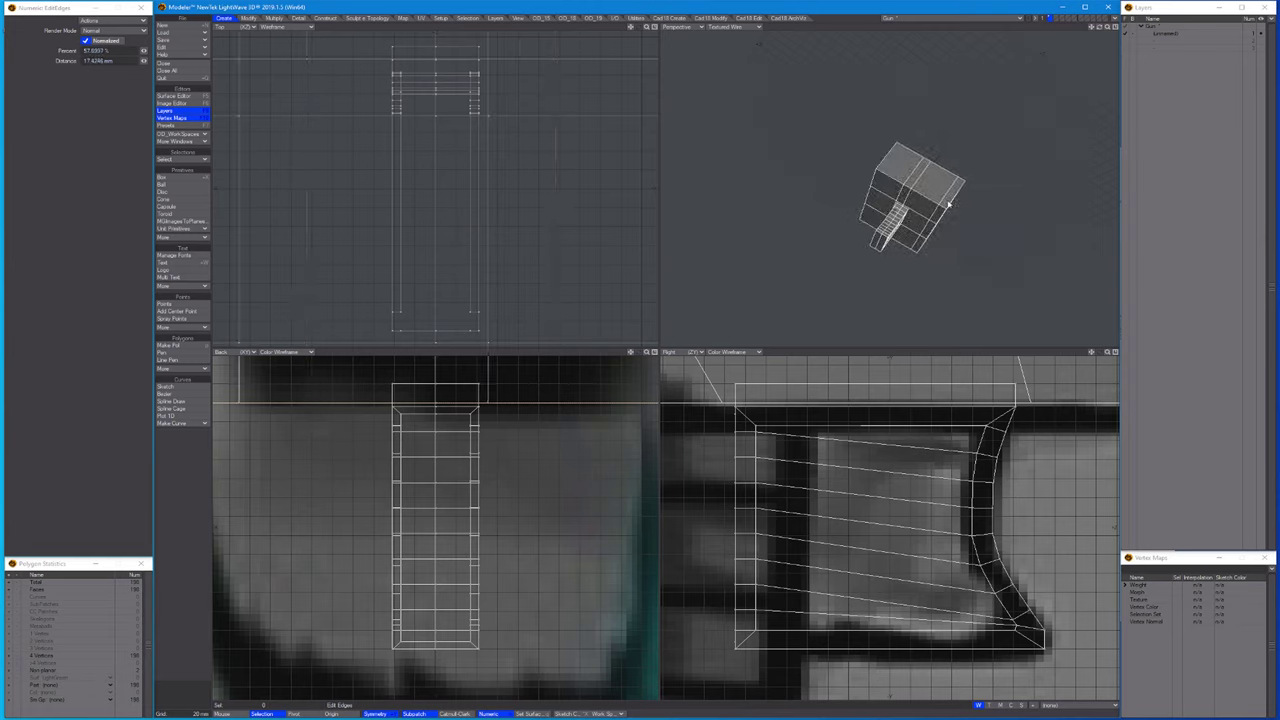
key("space")
key("ctrl+t")
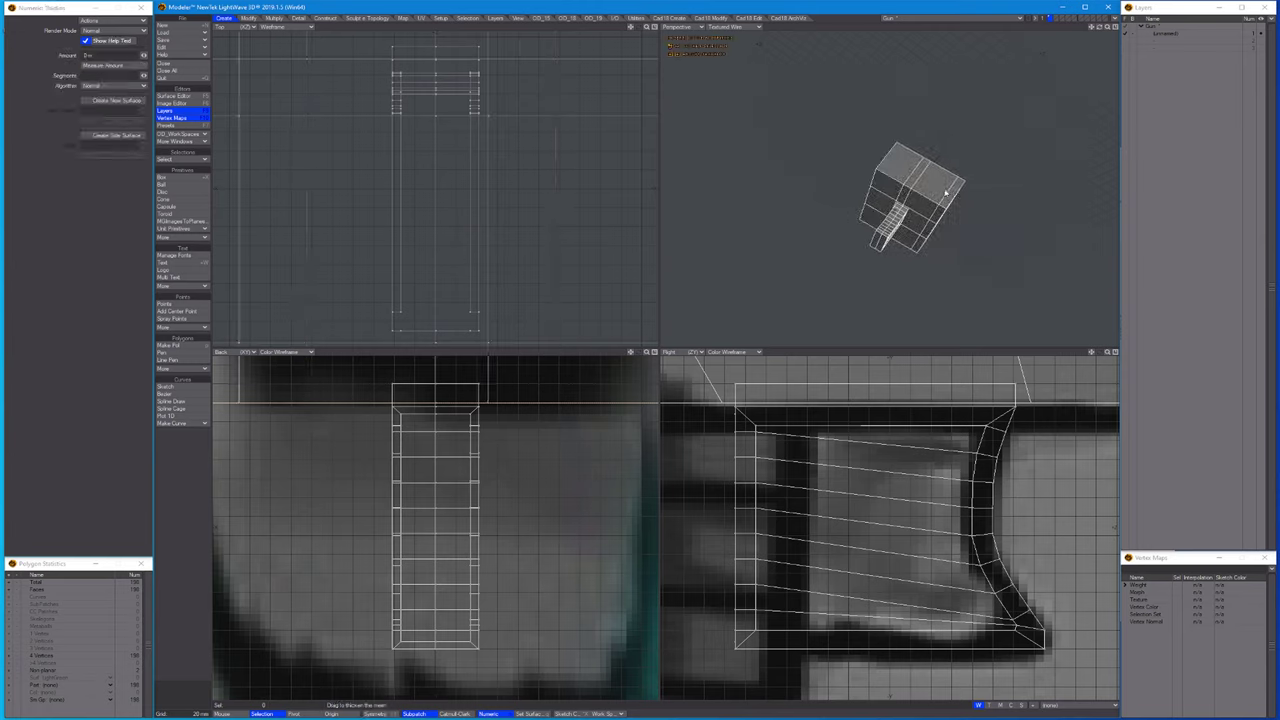
key("ctrl+e")
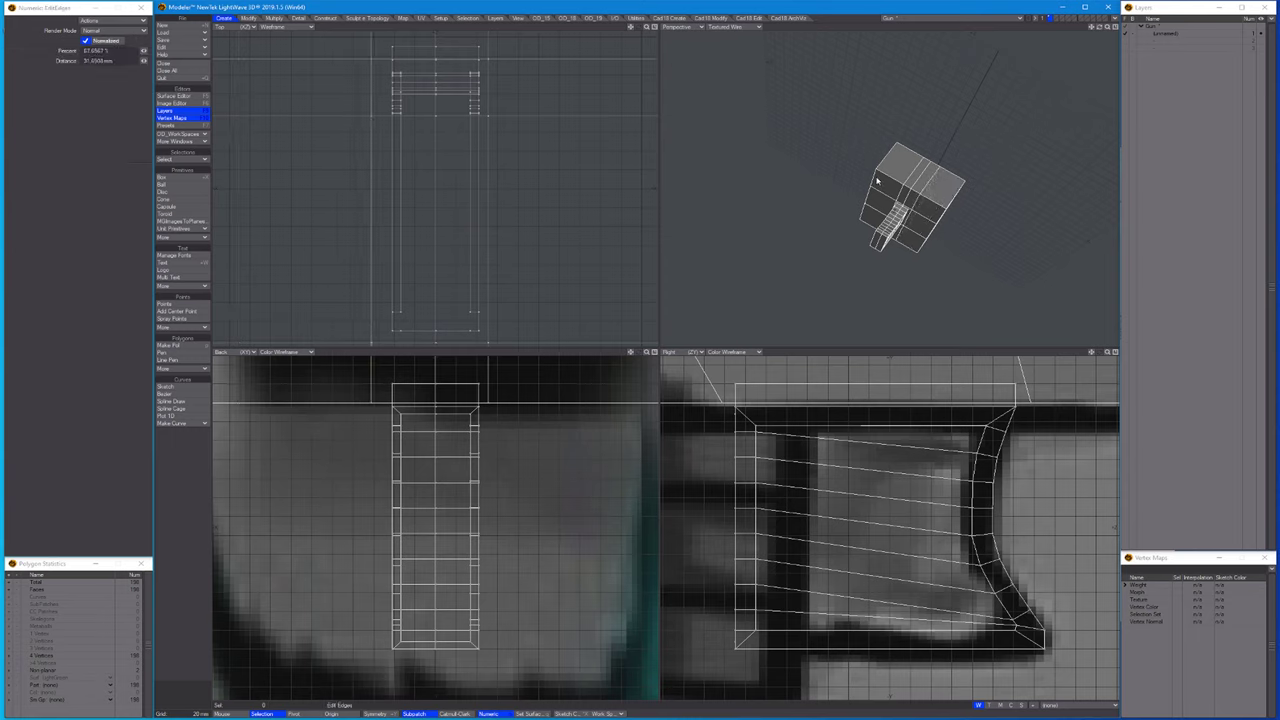
key("space")
Extrude the underside faces around the trigger and move them up 5.5 mm to form a recess.
scroll(880, 180, "up", 5)
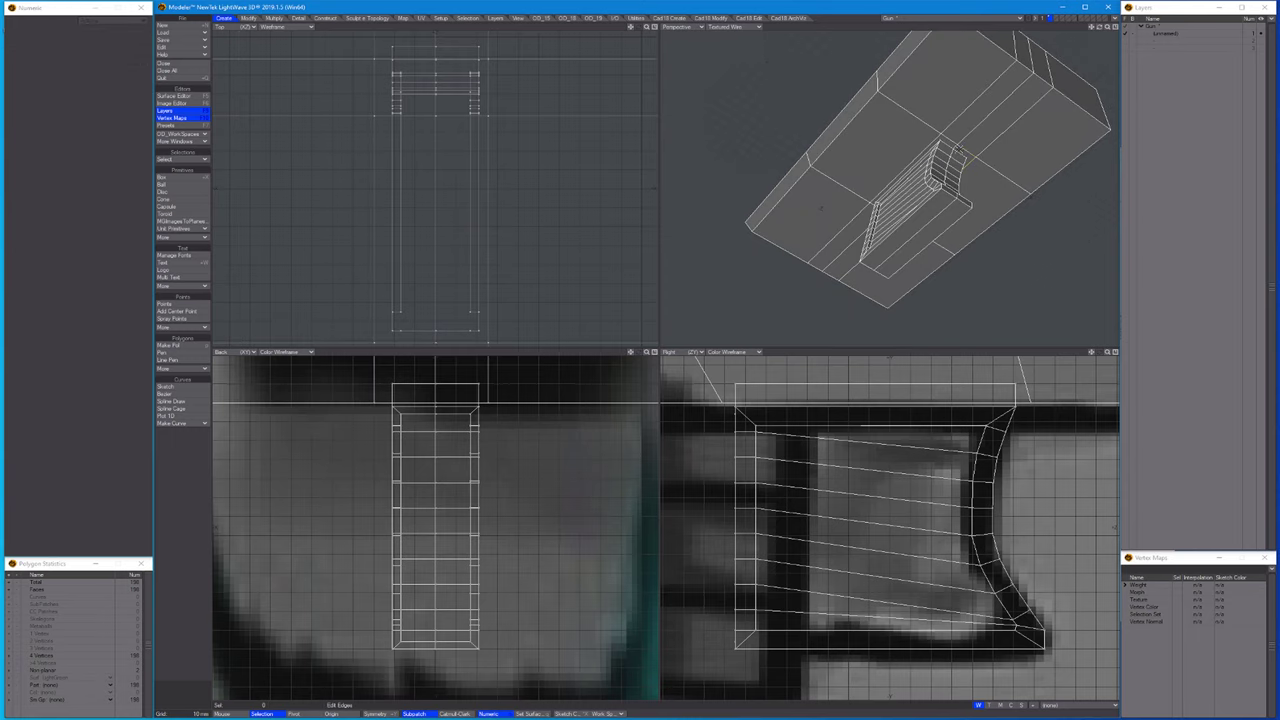
key("t")
left_click_drag(800, 442, 800, 428)
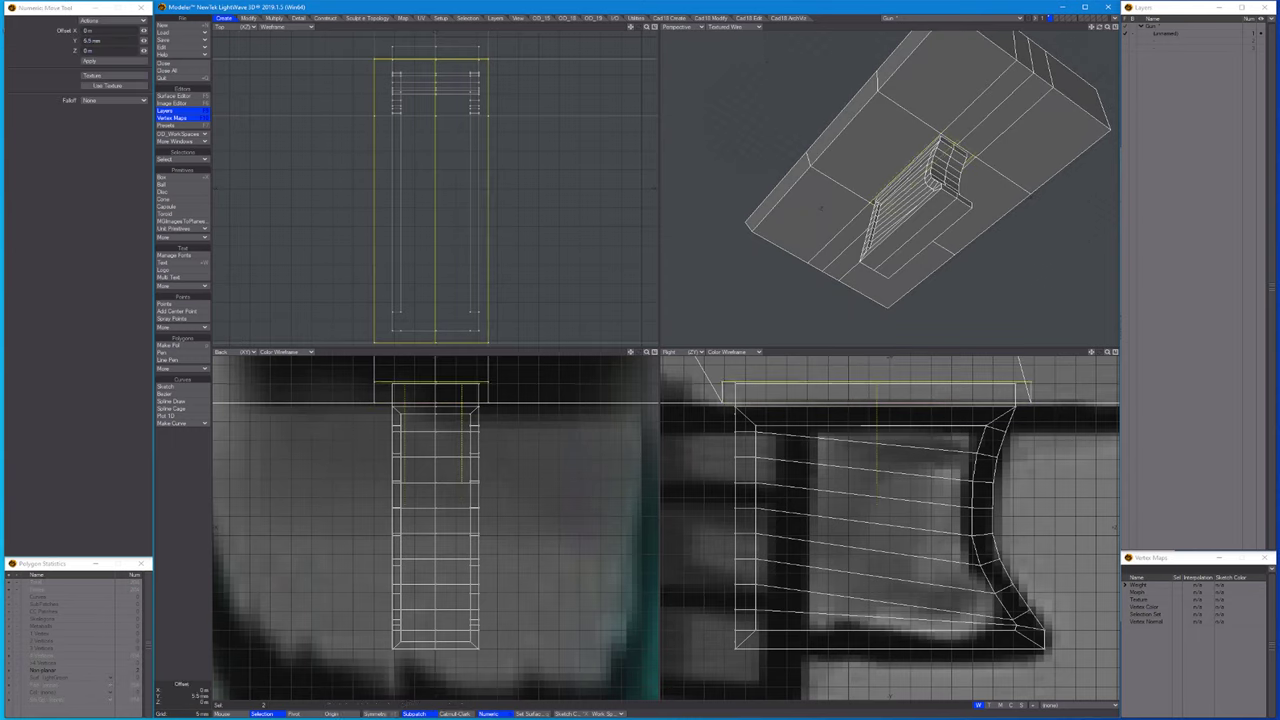
key("space")
Delete one half of the body block and trigger and mirror the other half across X at center 0.
scroll(880, 180, "down", 5)
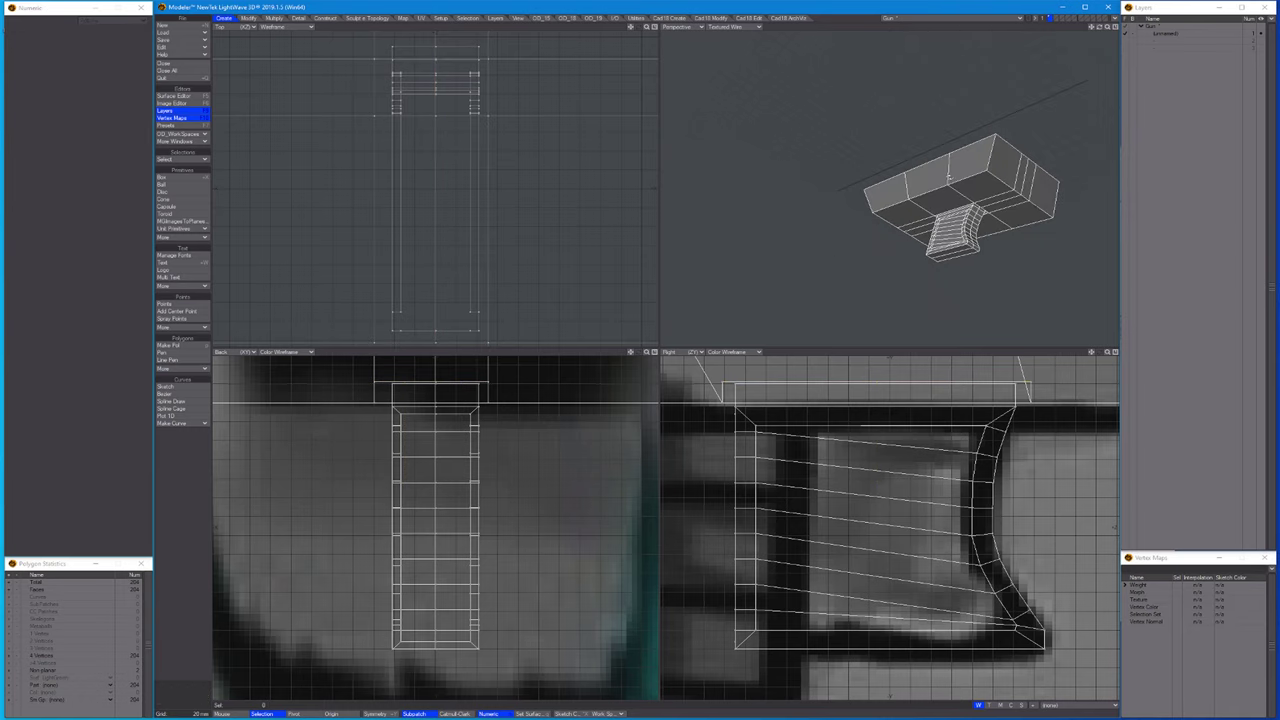
scroll(421, 96, "down", 6)
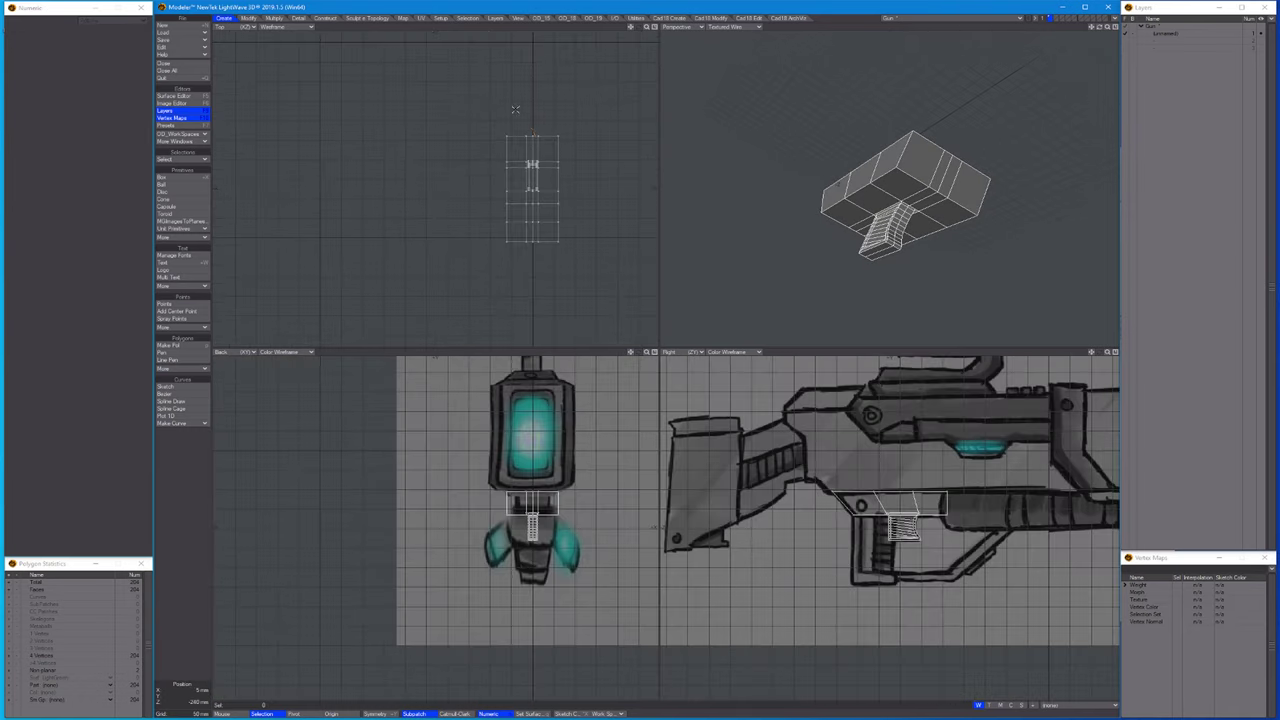
scroll(538, 248, "up", 3)
scroll(536, 189, "up", 2)
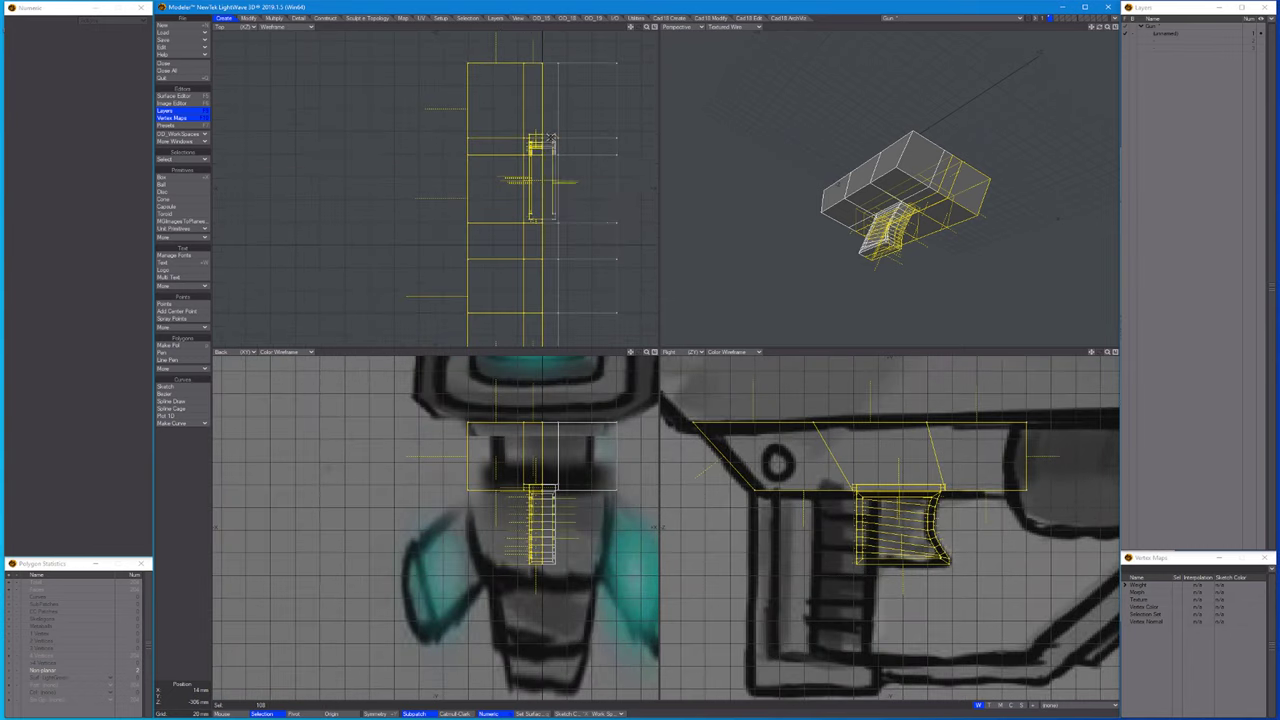
key("/")
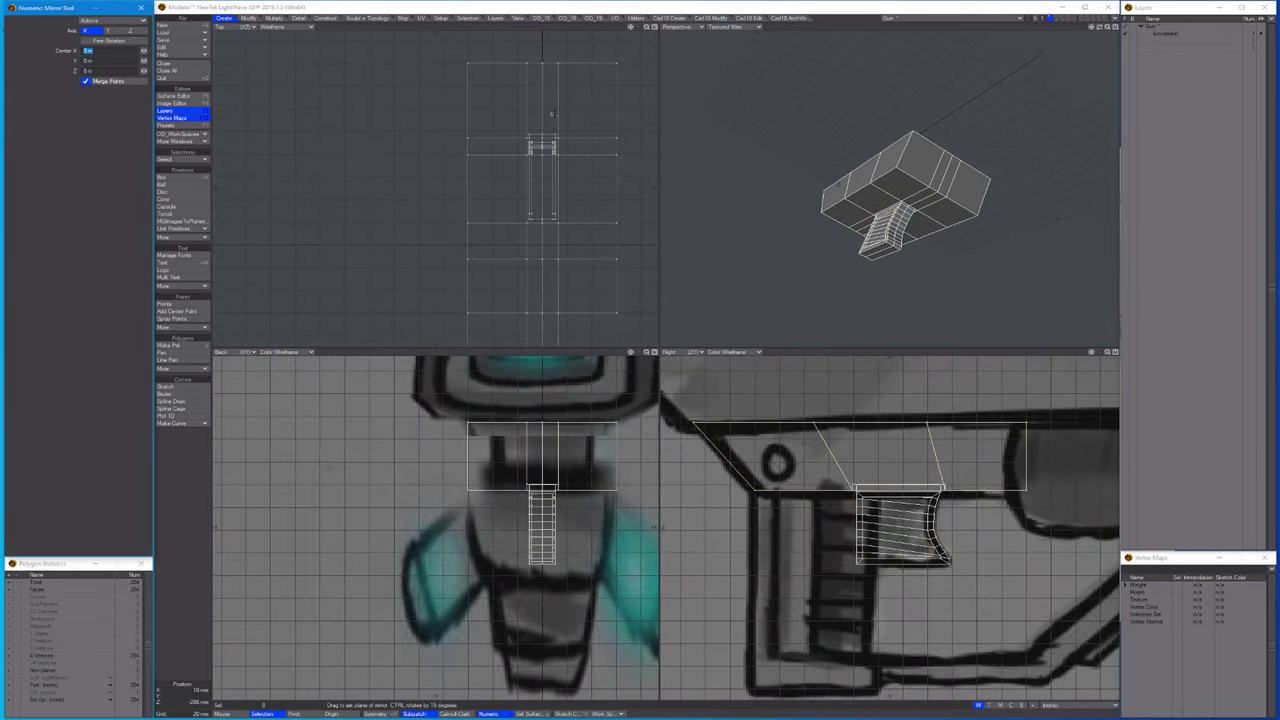
Unhide the whole gun and assign the dark Metal2 surface to the angled block under the front of the barrel.
key("a")
left_click_drag(846, 152, 998, 98, "alt")
key("ctrl+h")
key("a")
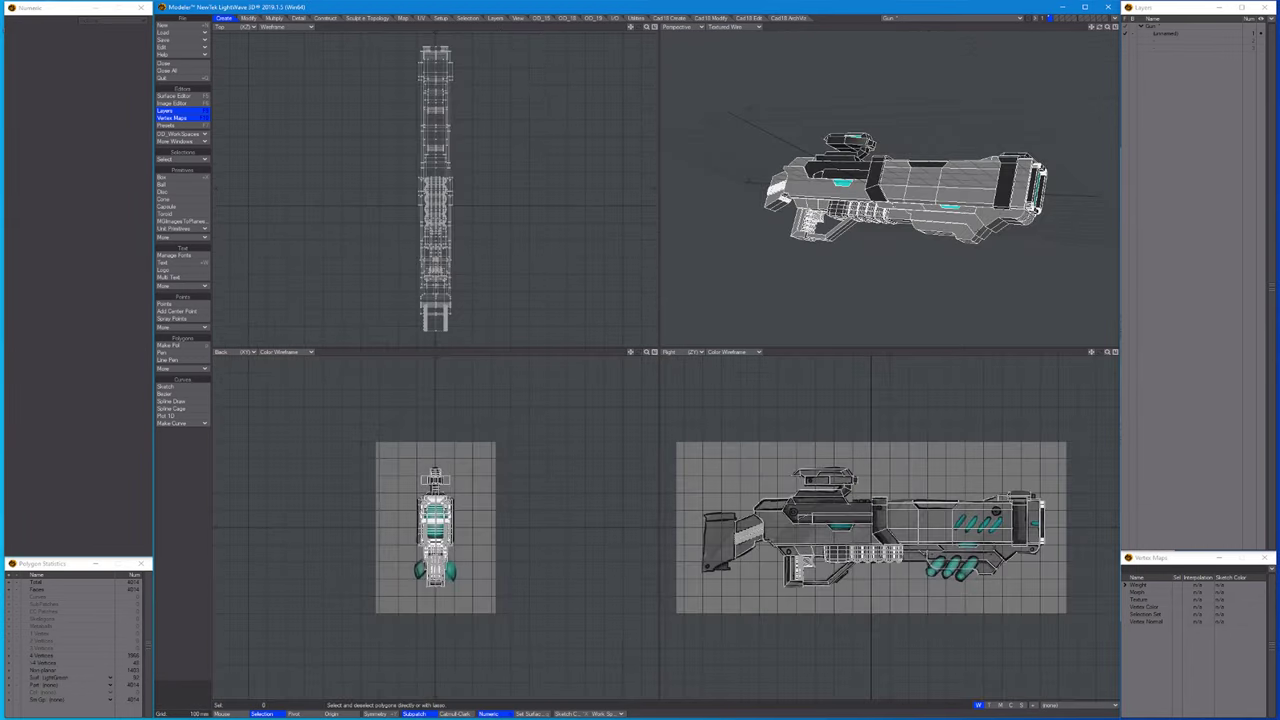
key("ctrl+g")
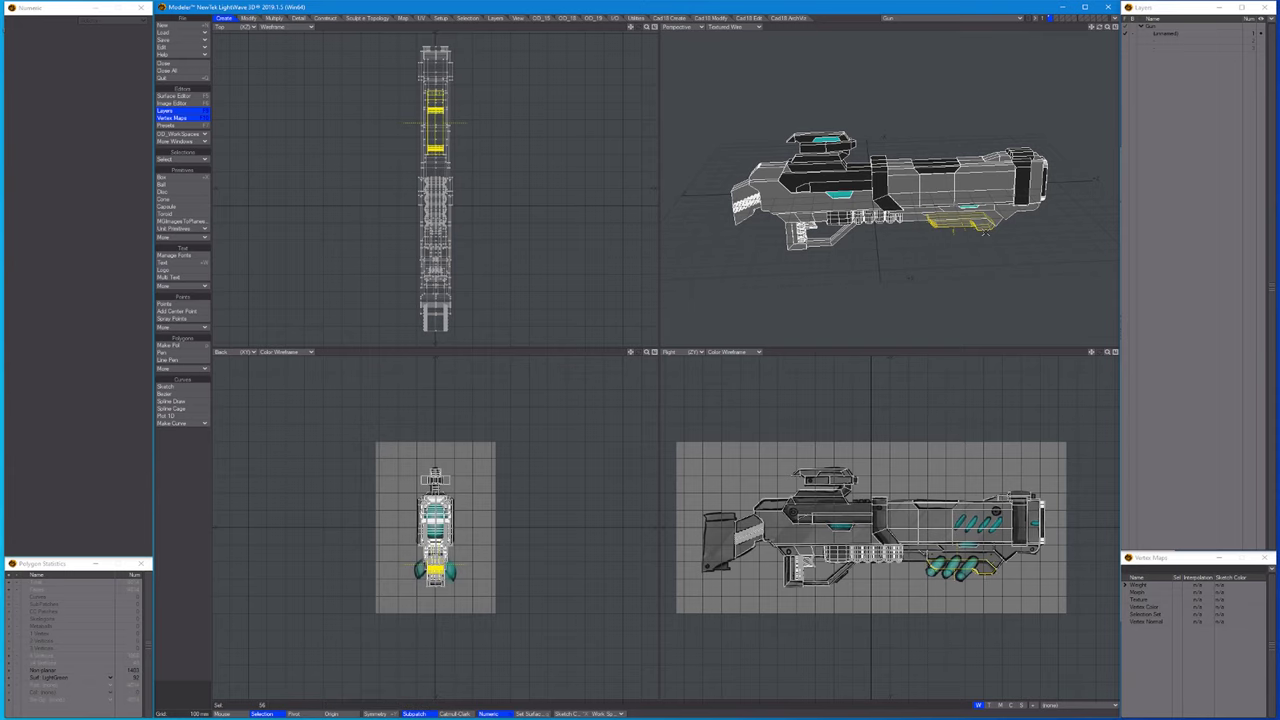
key("q")
key("Return")
key("/")
Trace the outline of the rear stock's main plate over the reference sketch with the Pen tool.
scroll(984, 232, "up", 5)
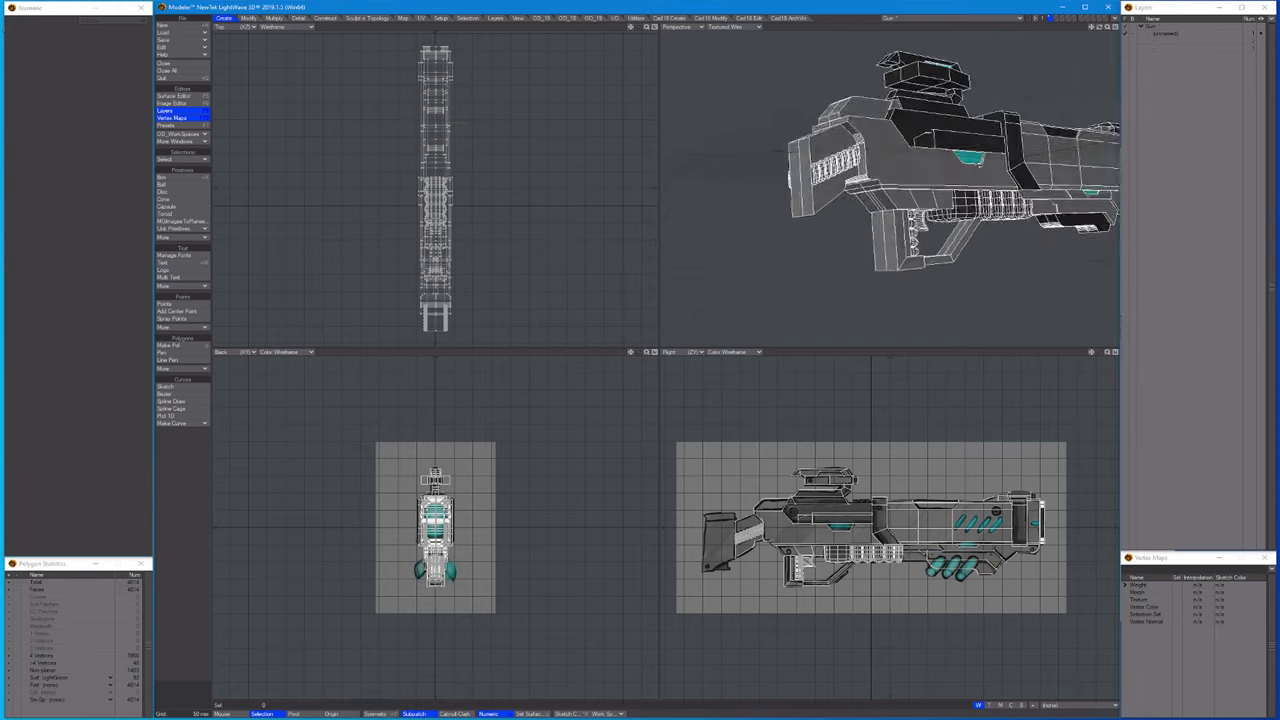
scroll(865, 378, "up", 5)
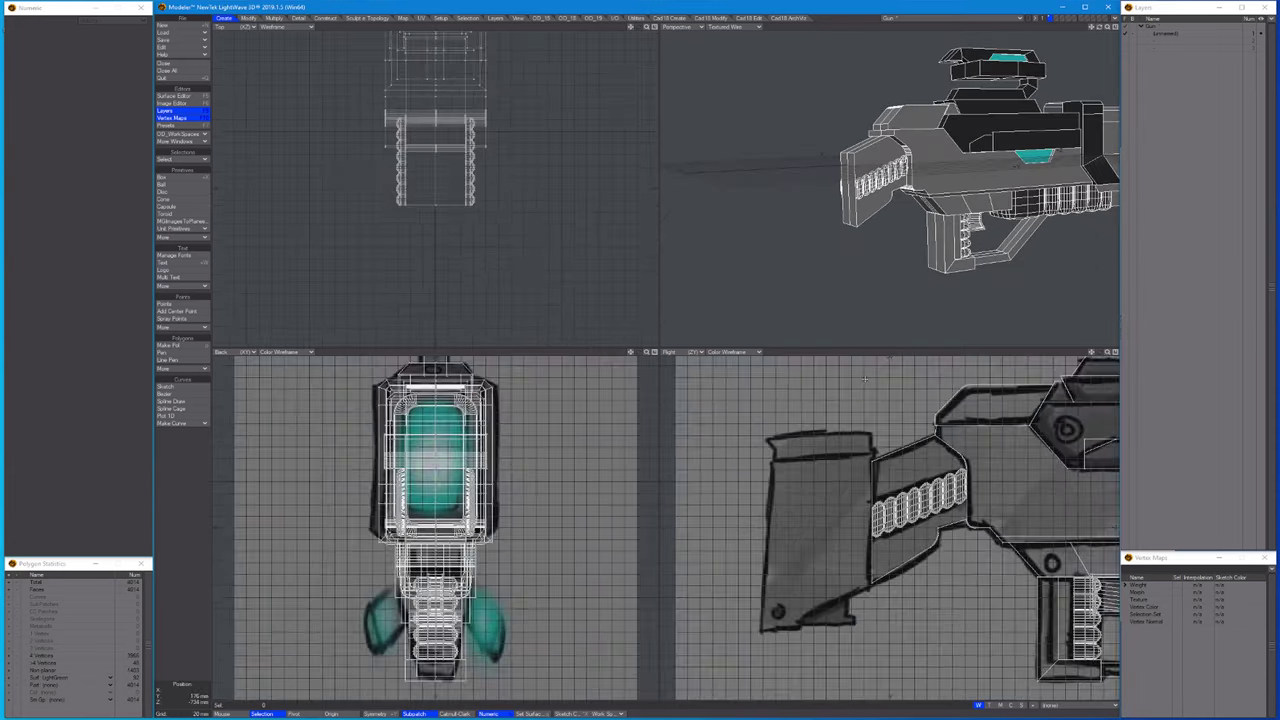
left_click(168, 352)
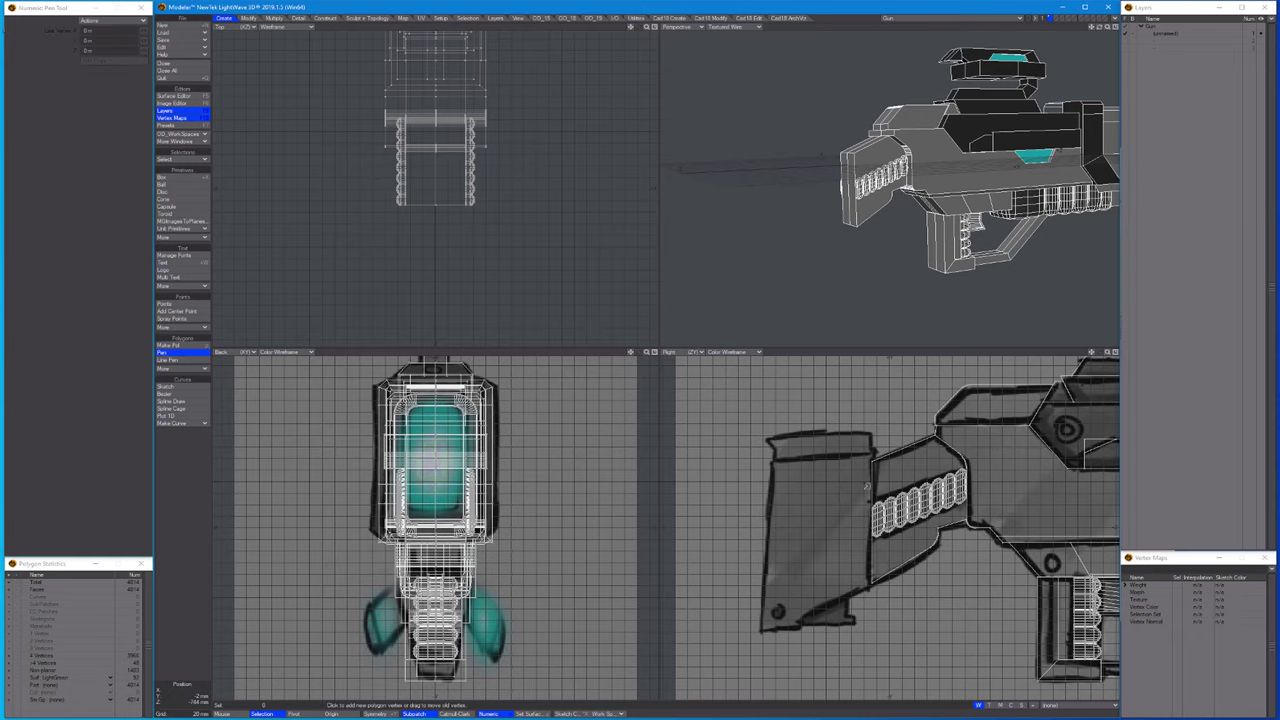
left_click(814, 618)
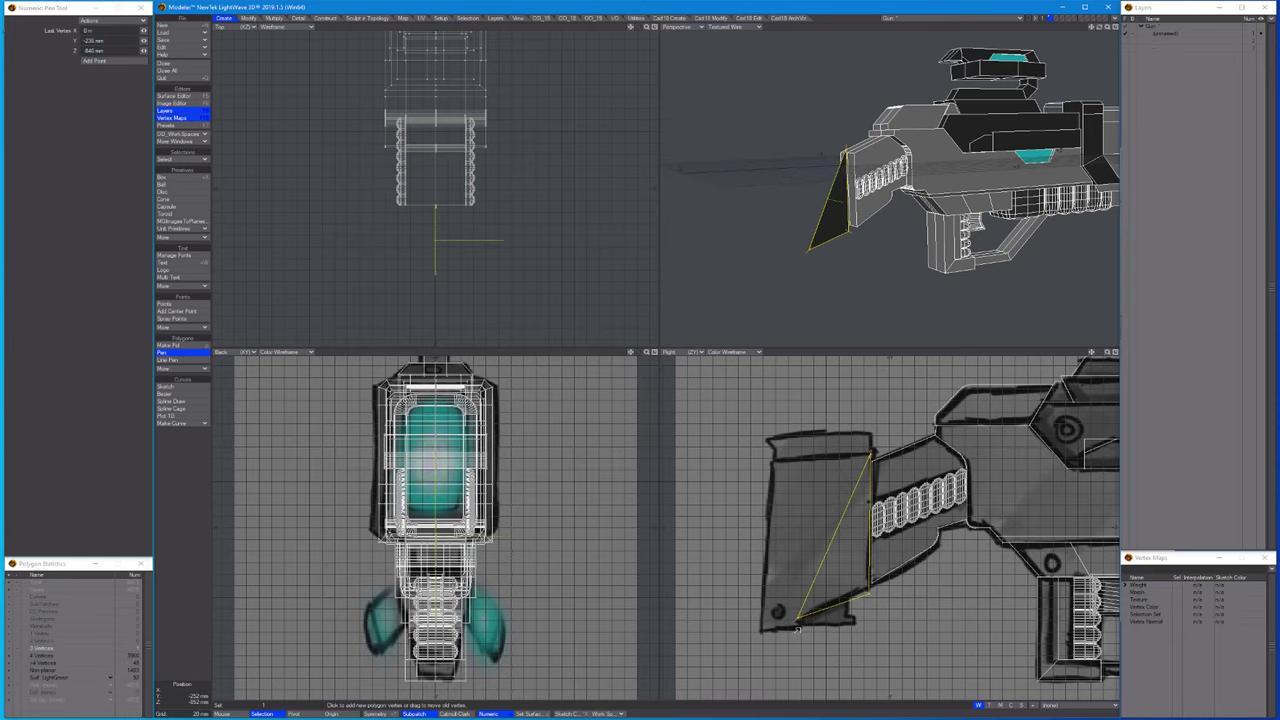
scroll(814, 618, "up", 5)
scroll(657, 643, "down", 3)
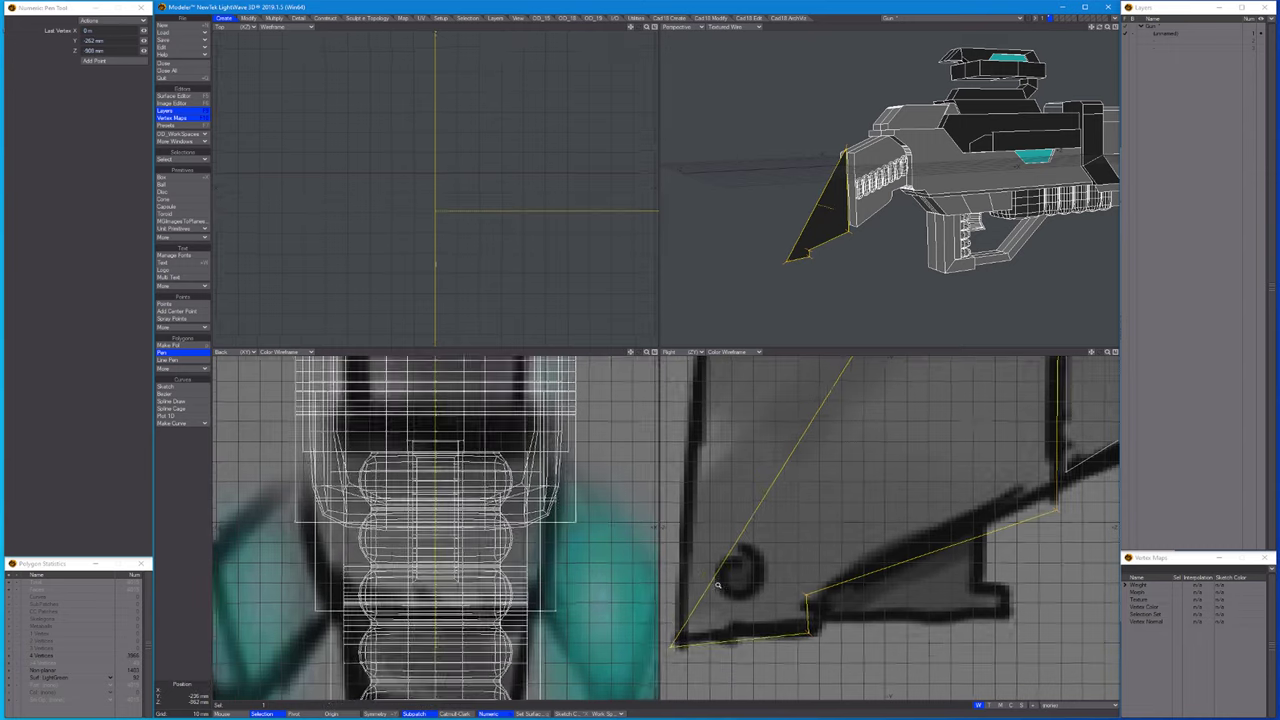
left_click_drag(871, 400, 790, 412)
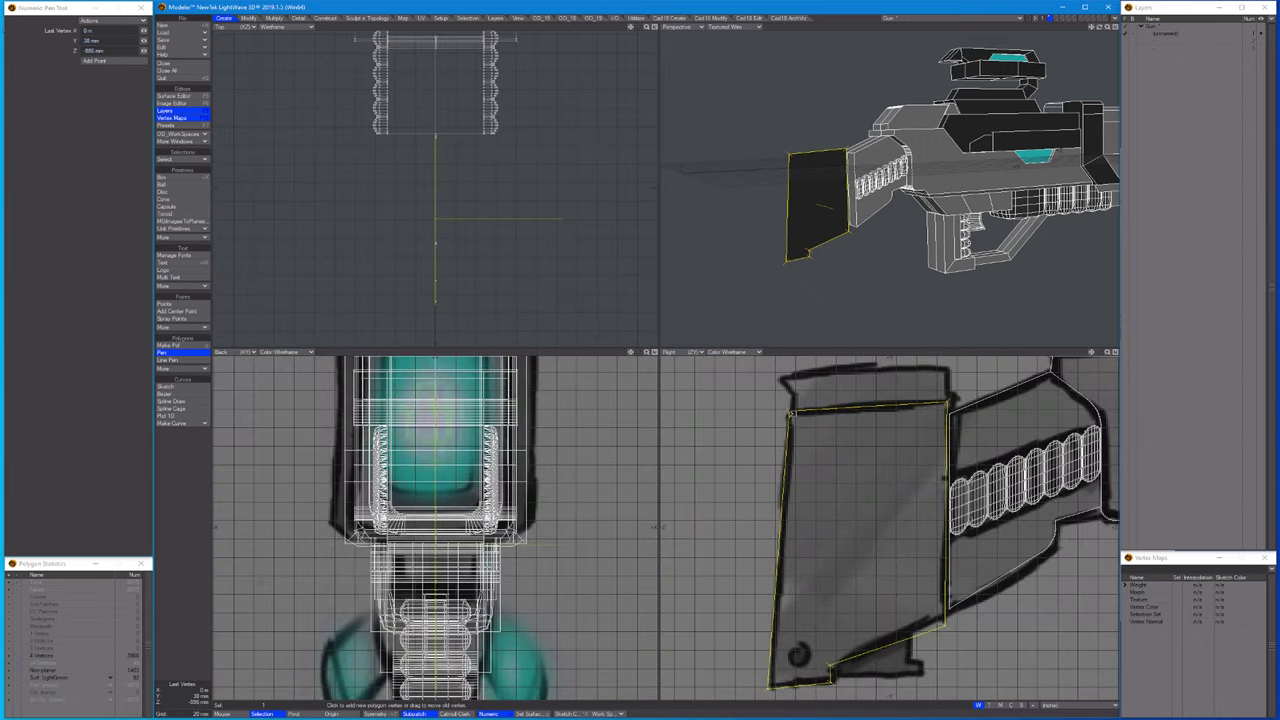
Draw the small stepped bracket beneath the stock plate as a separate Pen polygon following the sketch.
scroll(875, 550, "up", 4)
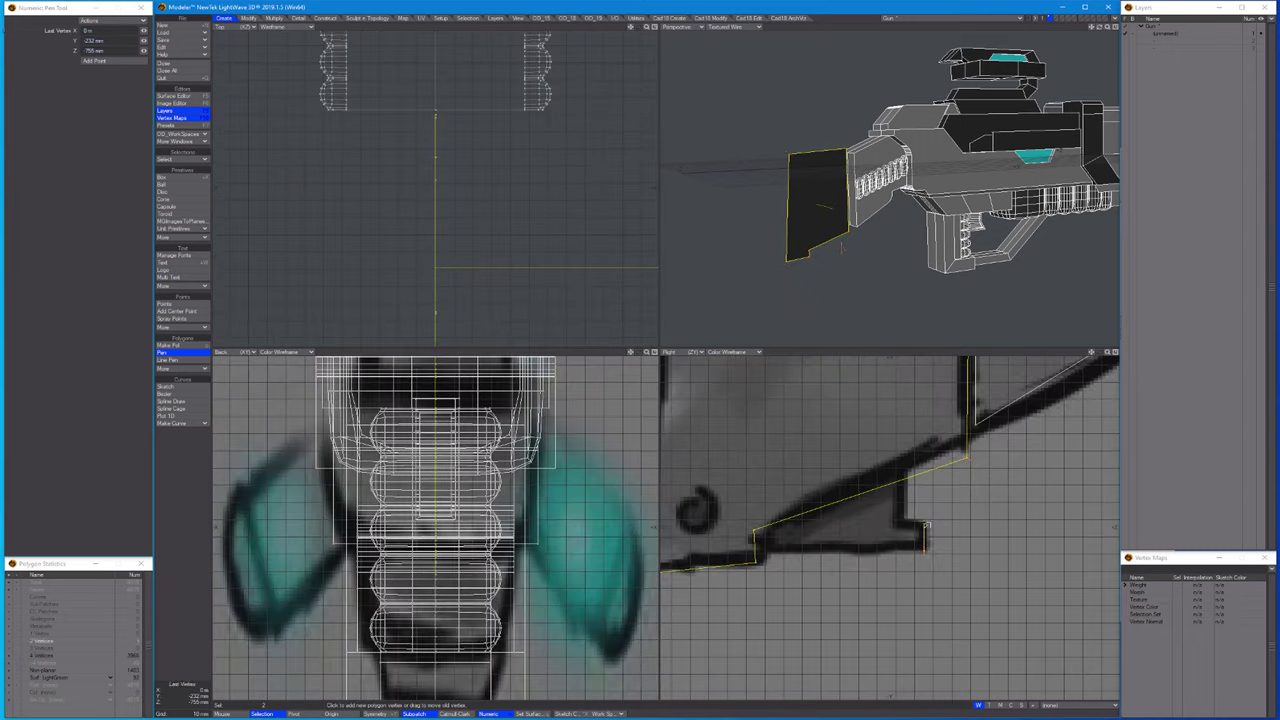
left_click_drag(901, 478, 905, 540)
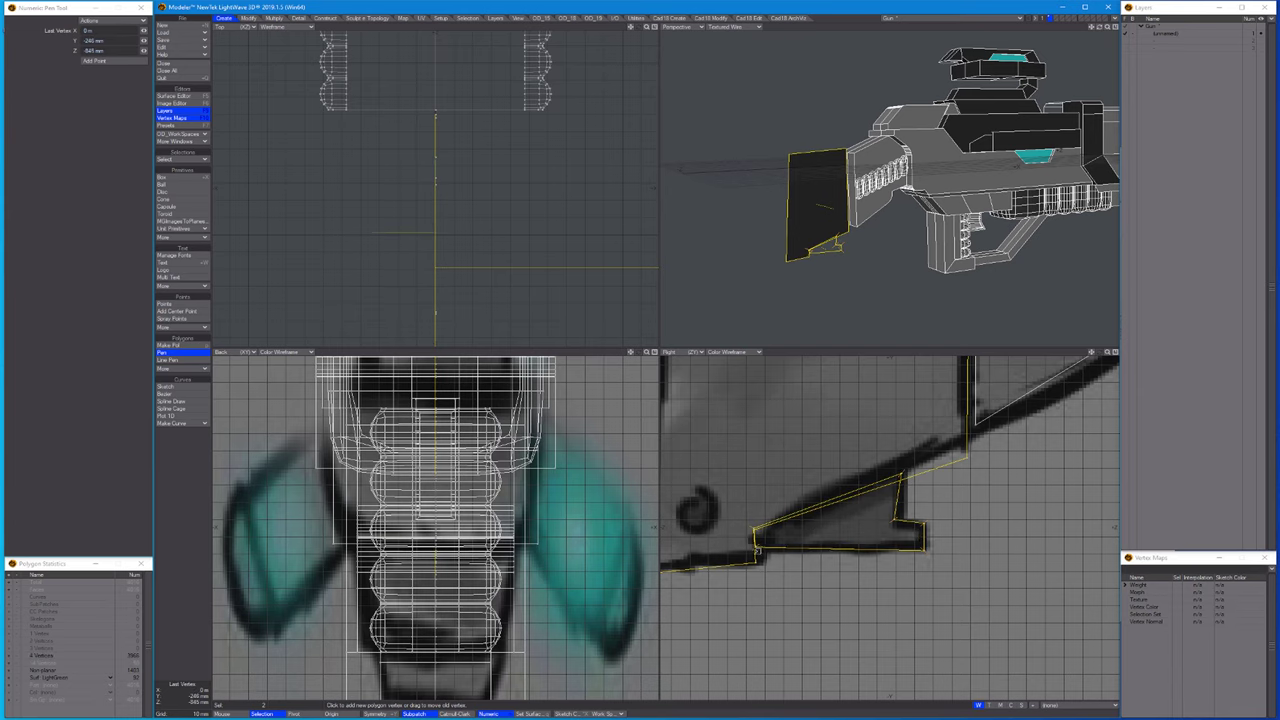
Draw the cap above the stock plate, including its small front notch, as another Pen polygon.
scroll(900, 530, "down", 2)
scroll(878, 497, "up", 2)
scroll(878, 497, "up", 2)
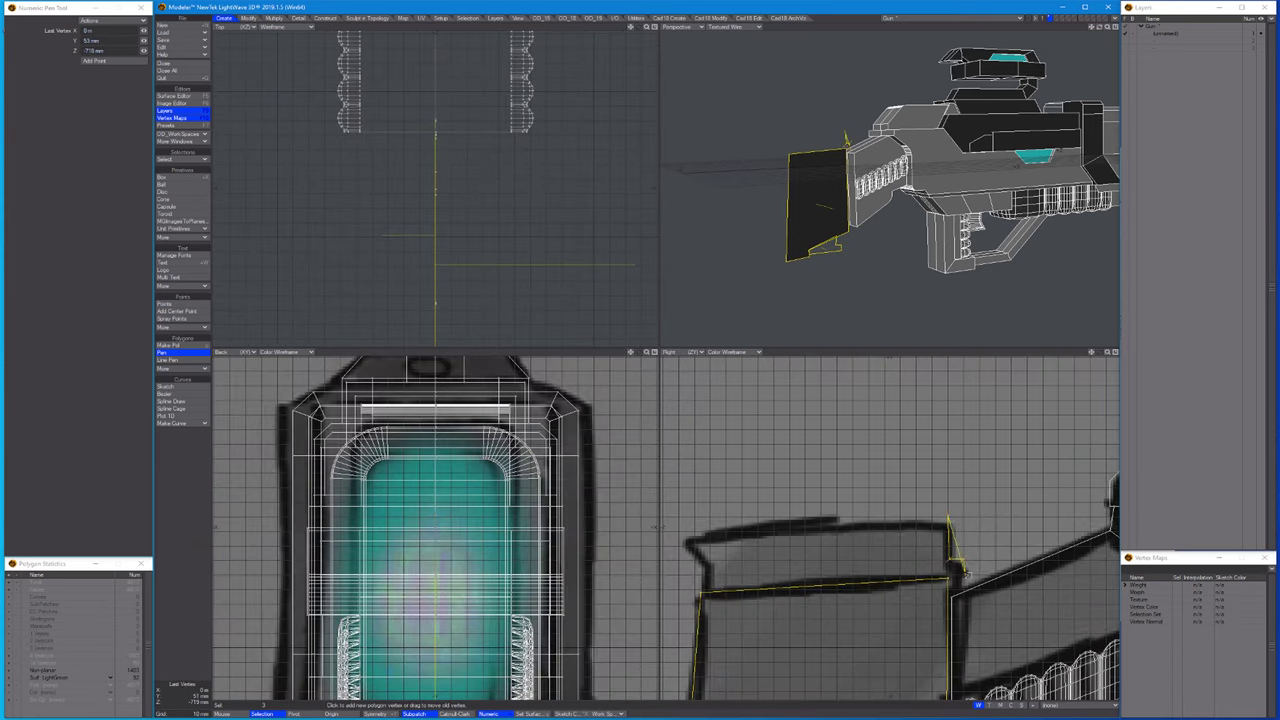
left_click_drag(963, 570, 687, 541)
key("space")
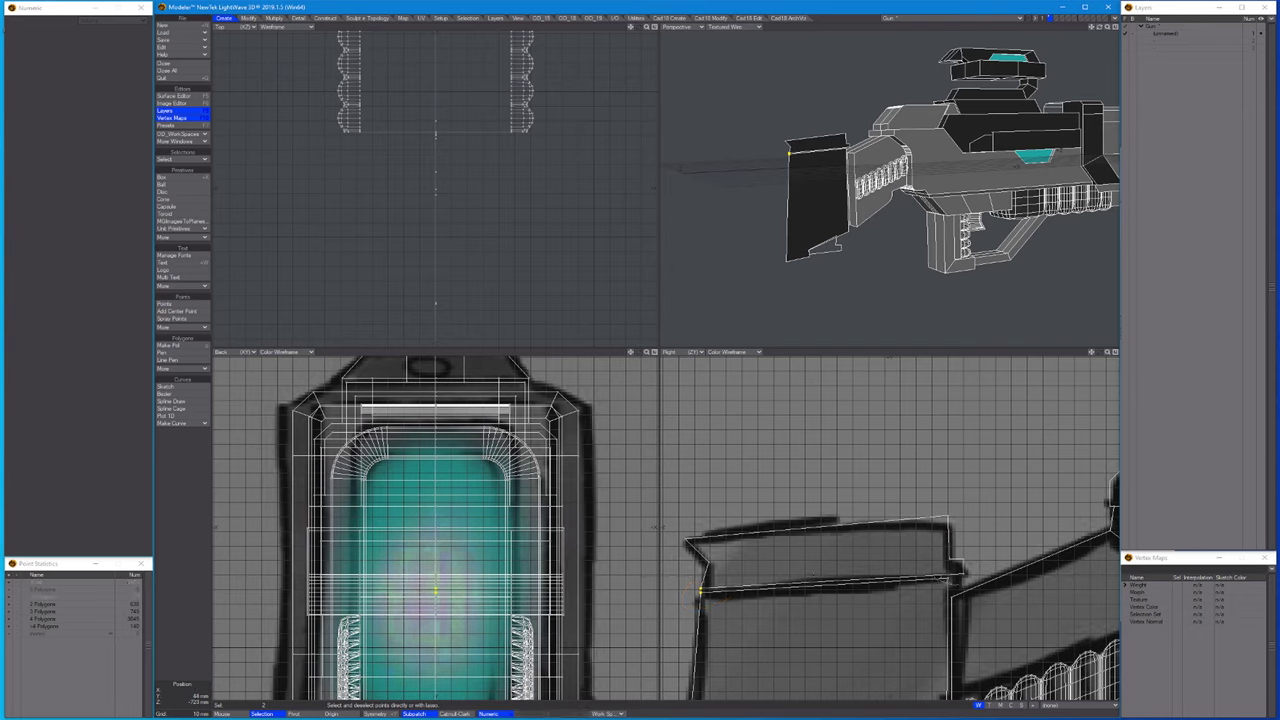
Level the points along the seam between cap and plate, and slope them down toward the rear using Move with linear falloff.
key("h")
key("space")
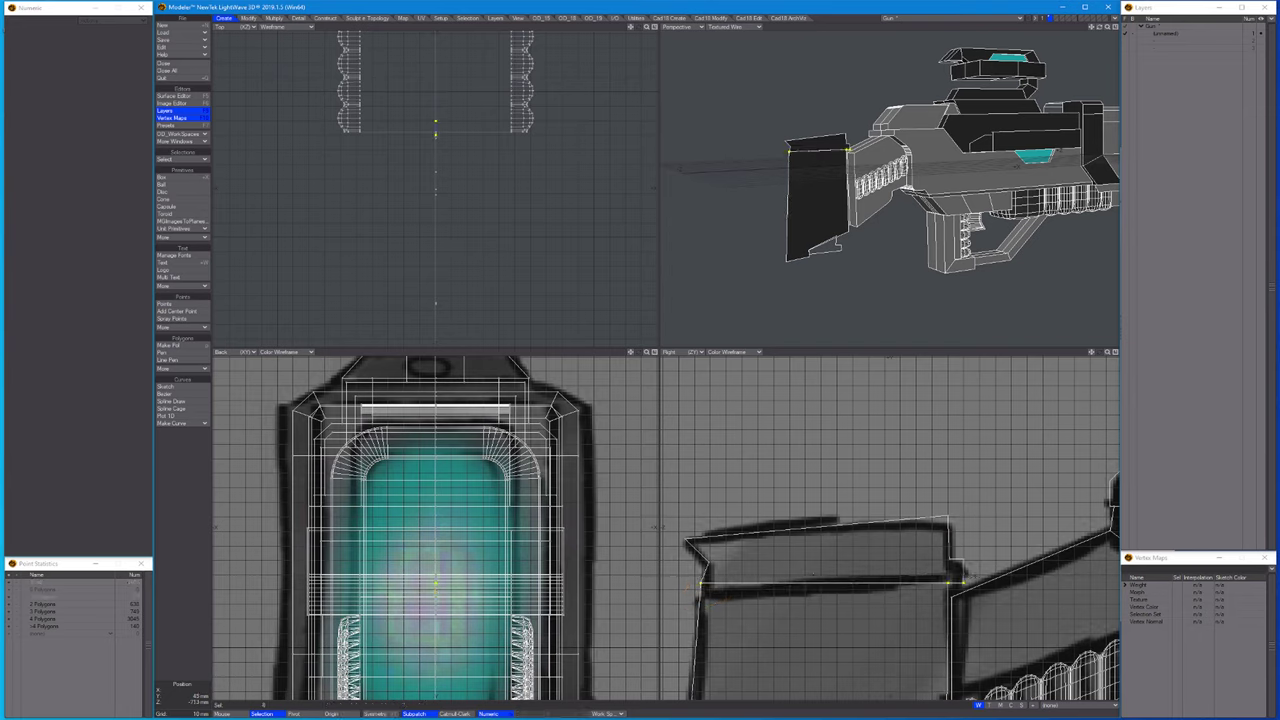
key("t")
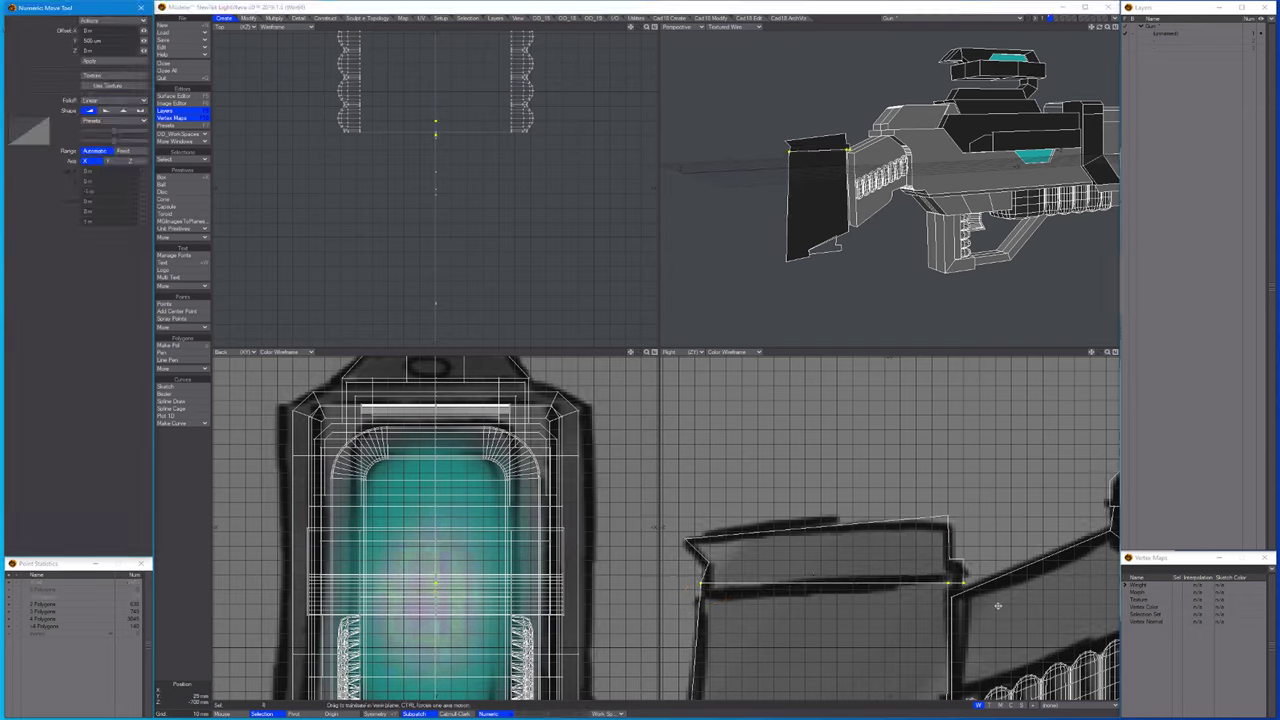
left_click_drag(710, 585, 714, 598)
key("space")
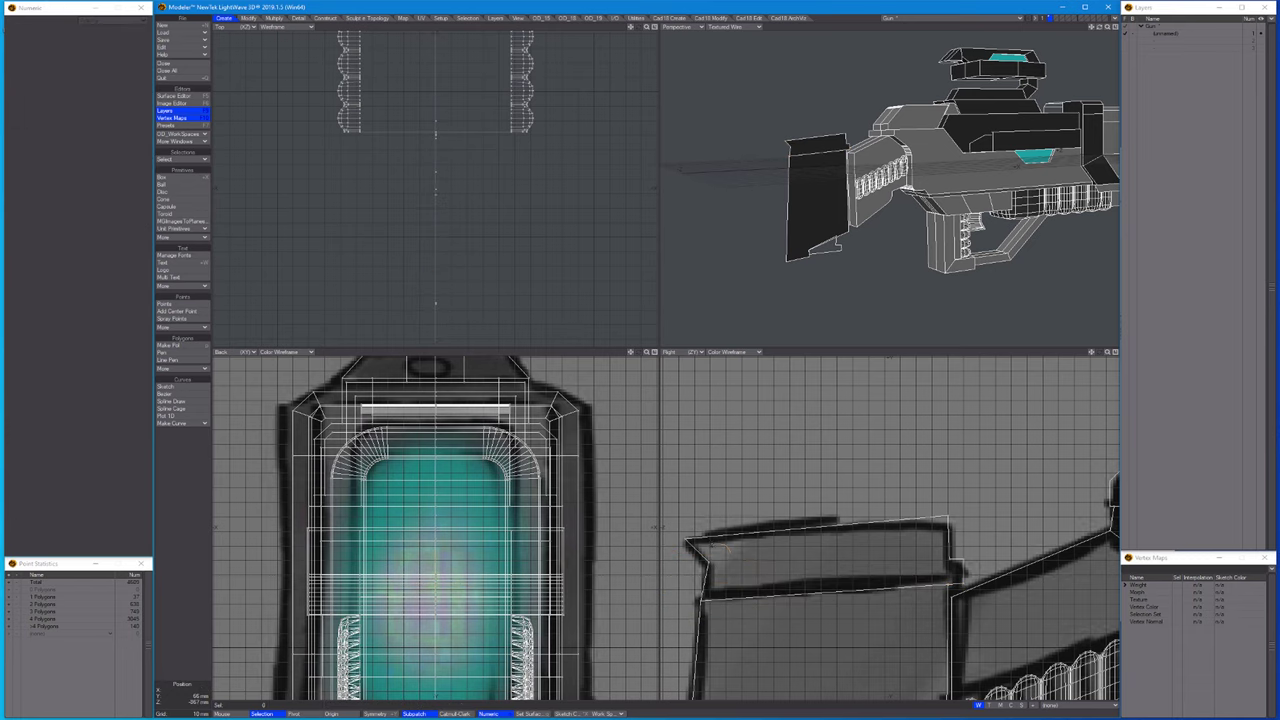
key("h")
scroll(725, 586, "up", 2)
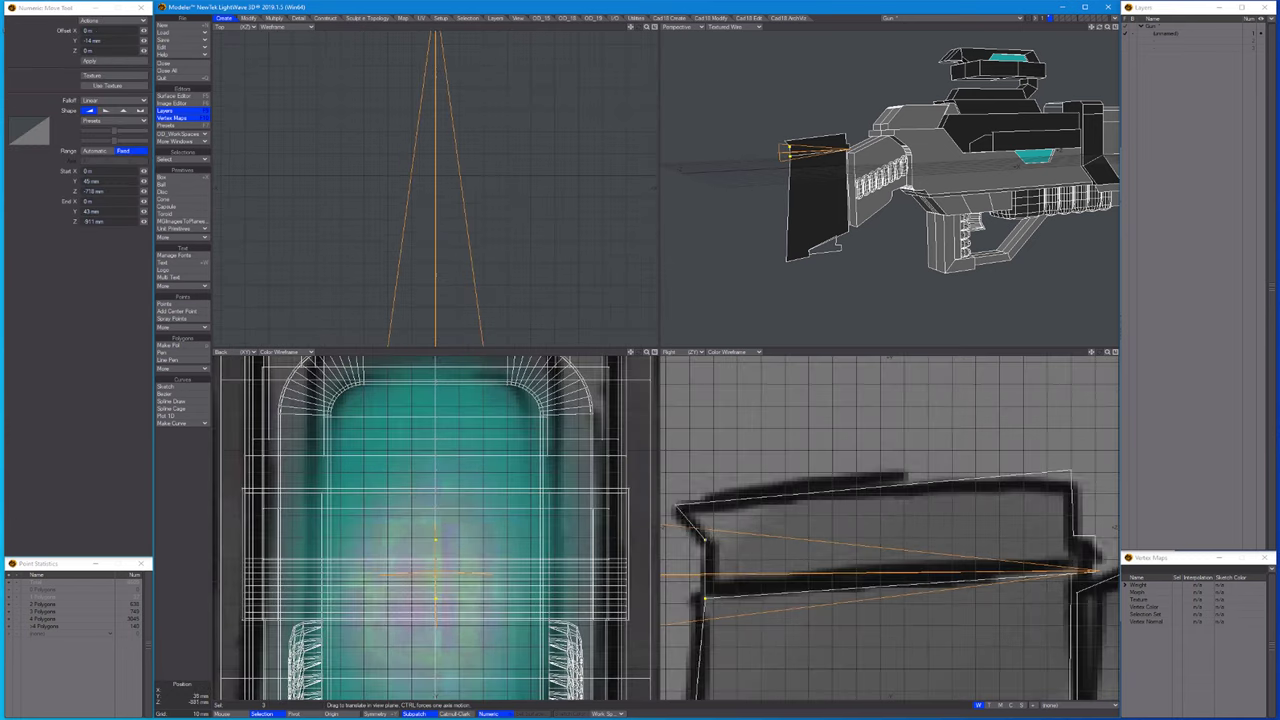
Straighten the small notch at the cap's front end by aligning its points.
scroll(725, 586, "down", 3)
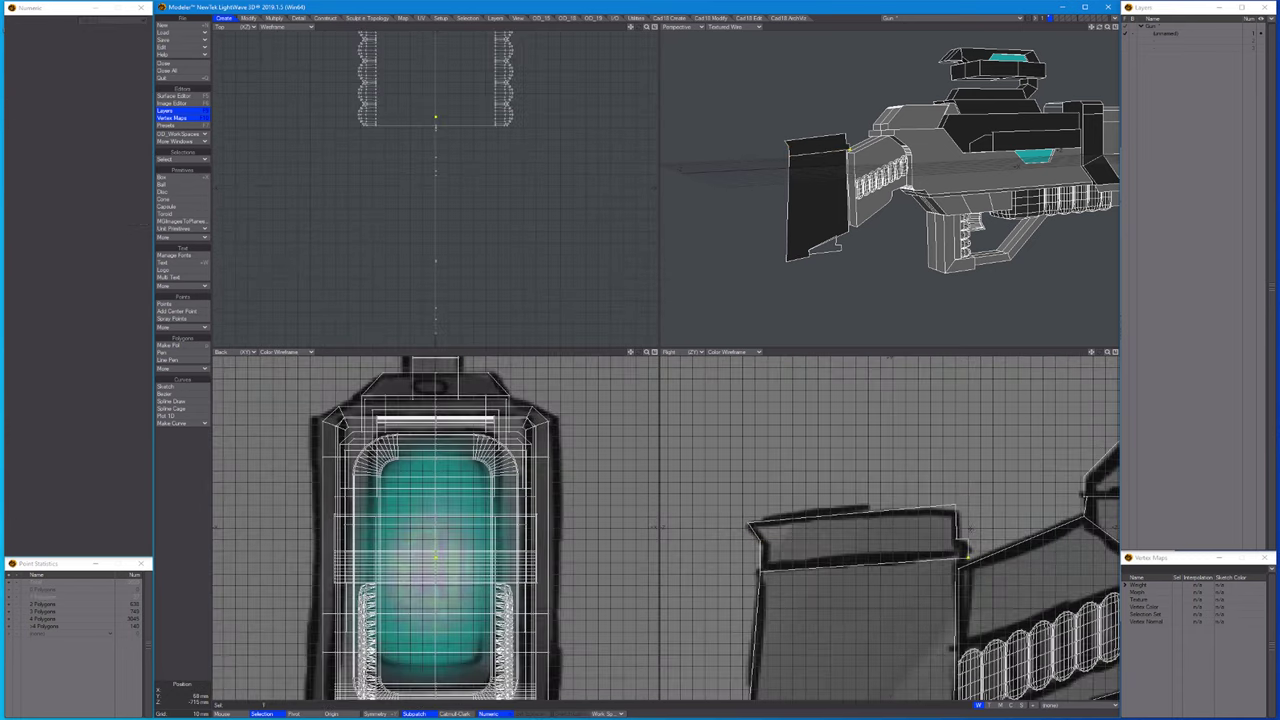
left_click(963, 547)
scroll(725, 528, "down", 2)
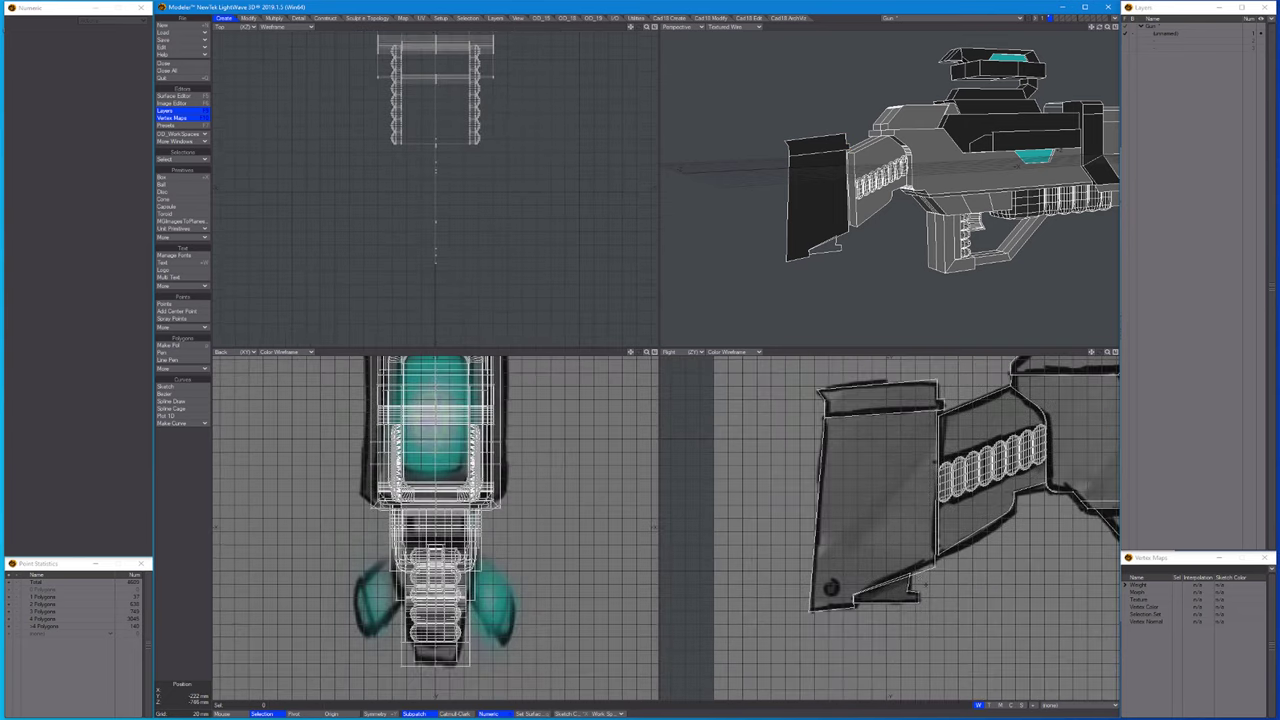
Square up the lower bracket by stretching its edge points into straight horizontal and vertical lines.
scroll(903, 590, "up", 2)
key("h")
left_click(903, 590)
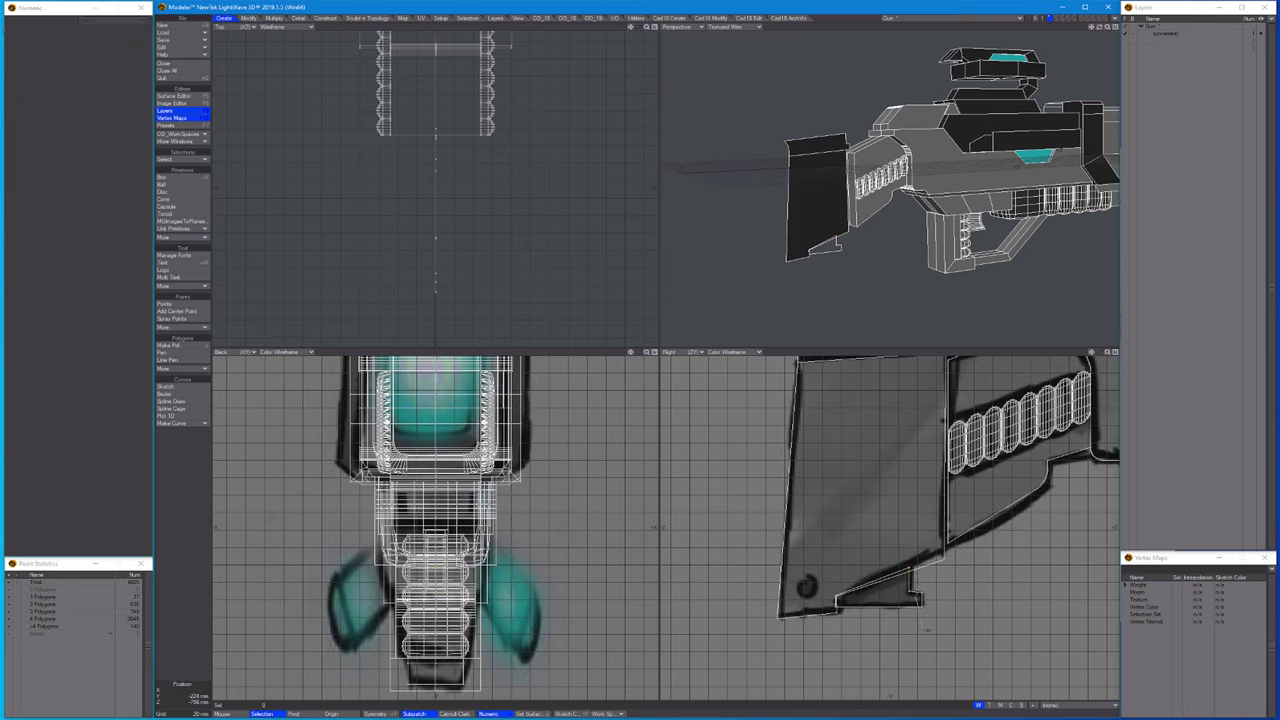
scroll(903, 590, "up", 2)
key("space")
key("h")
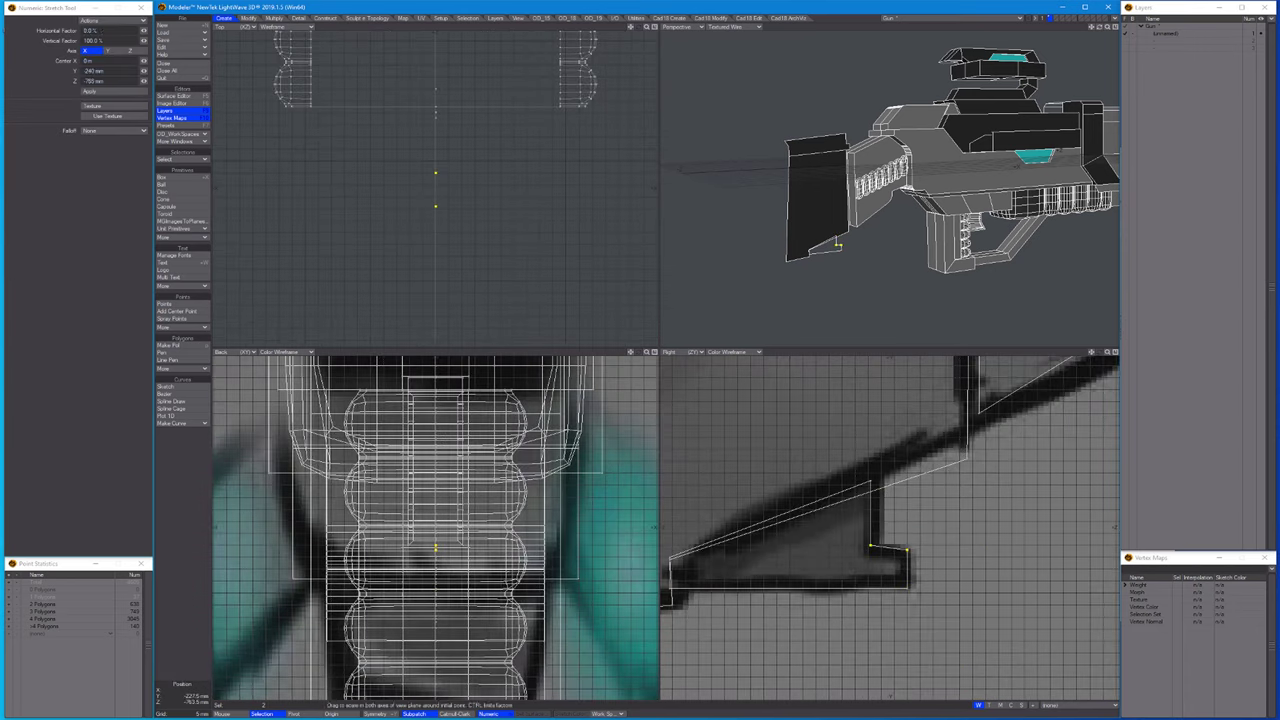
scroll(906, 566, "down", 2)
key("space")
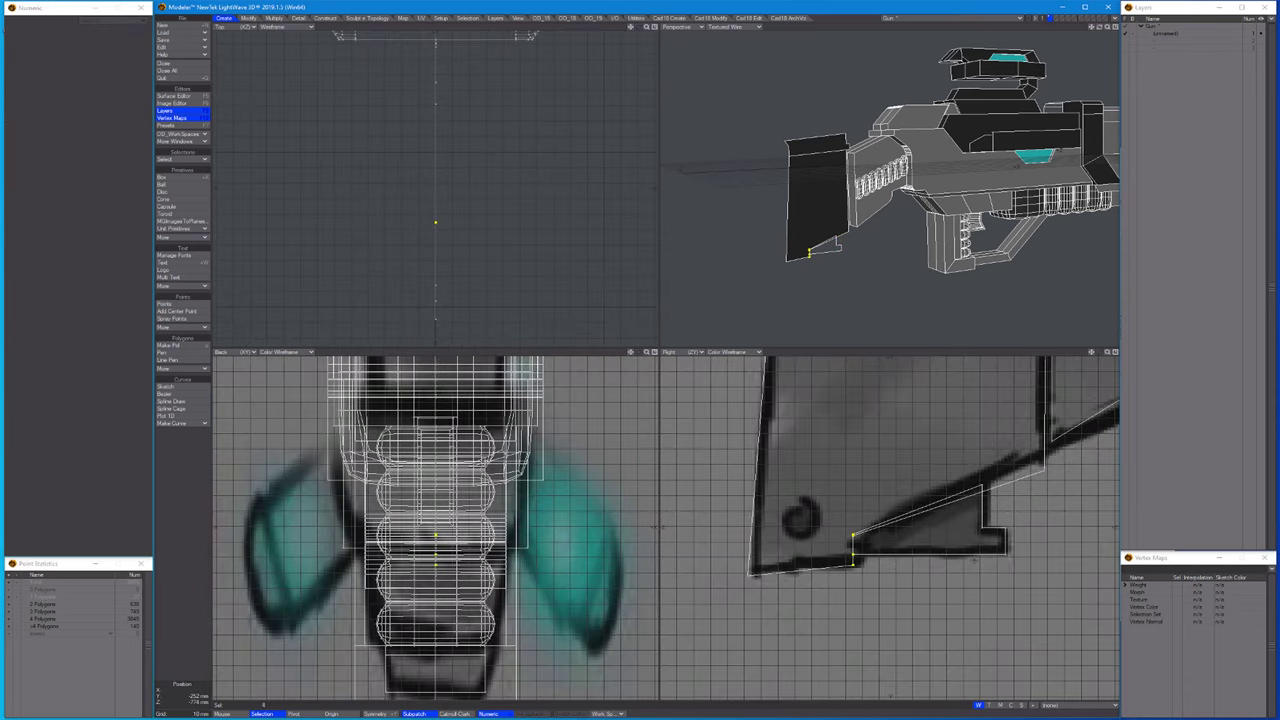
Align the stock plate's front edge with the end of the connecting arm and fit its lower corner to the sketch.
key("a")
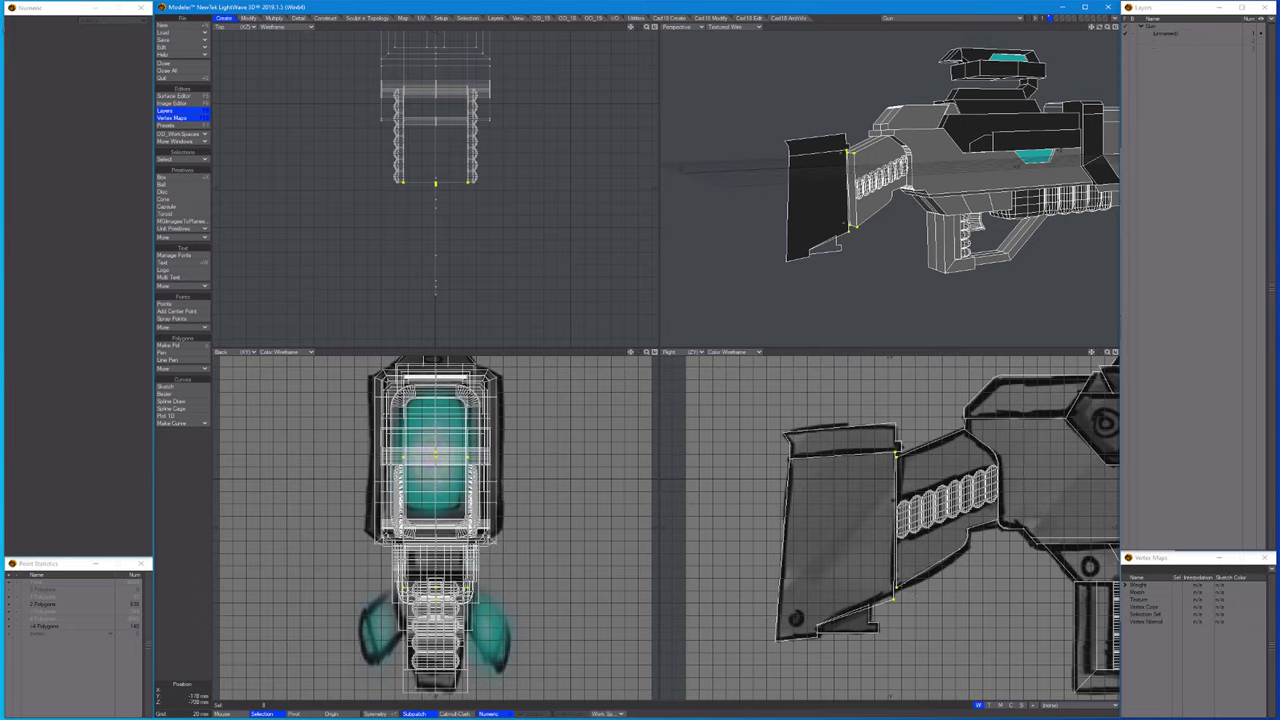
key("h")
key("space")
scroll(880, 598, "up", 3)
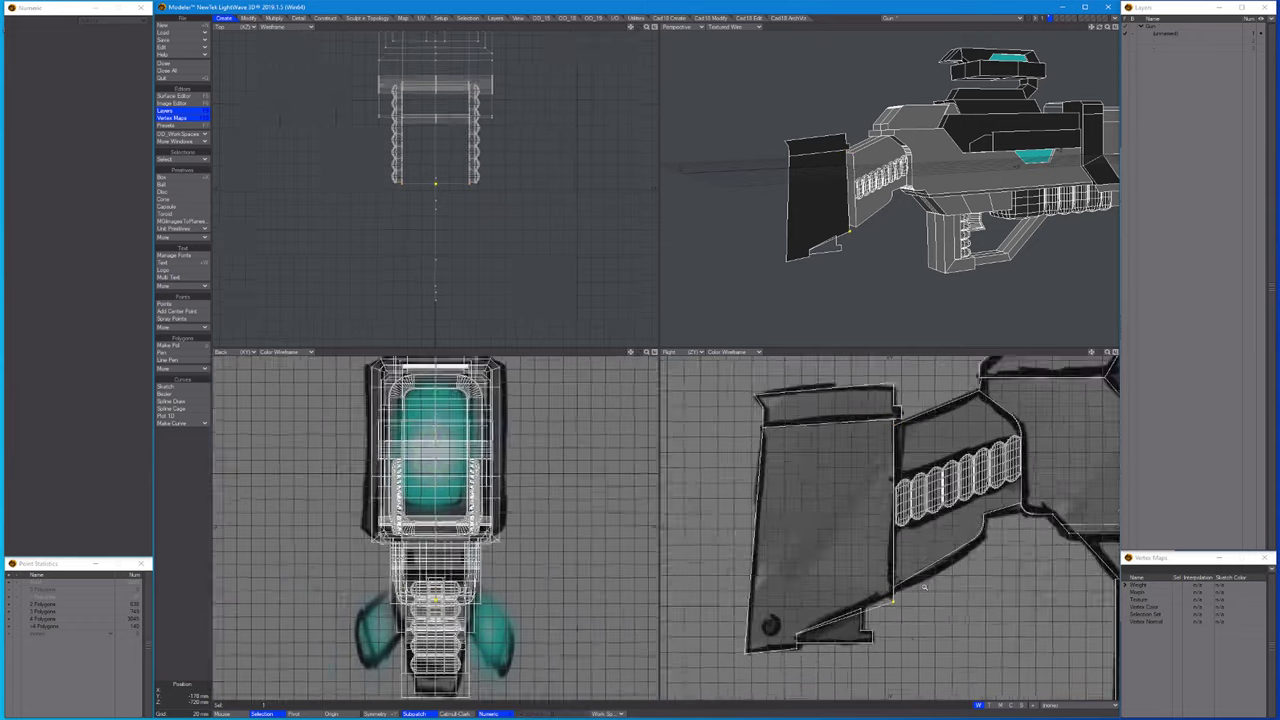
key("t")
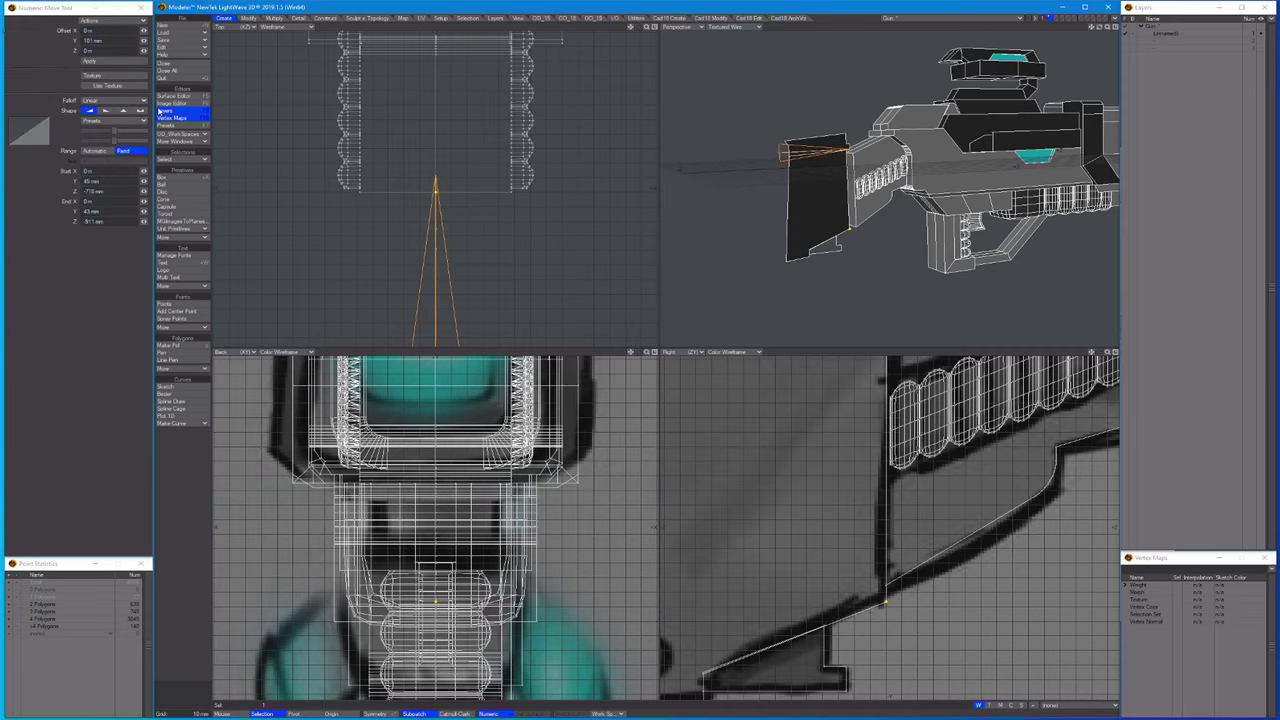
key("space")
scroll(830, 616, "up", 3)
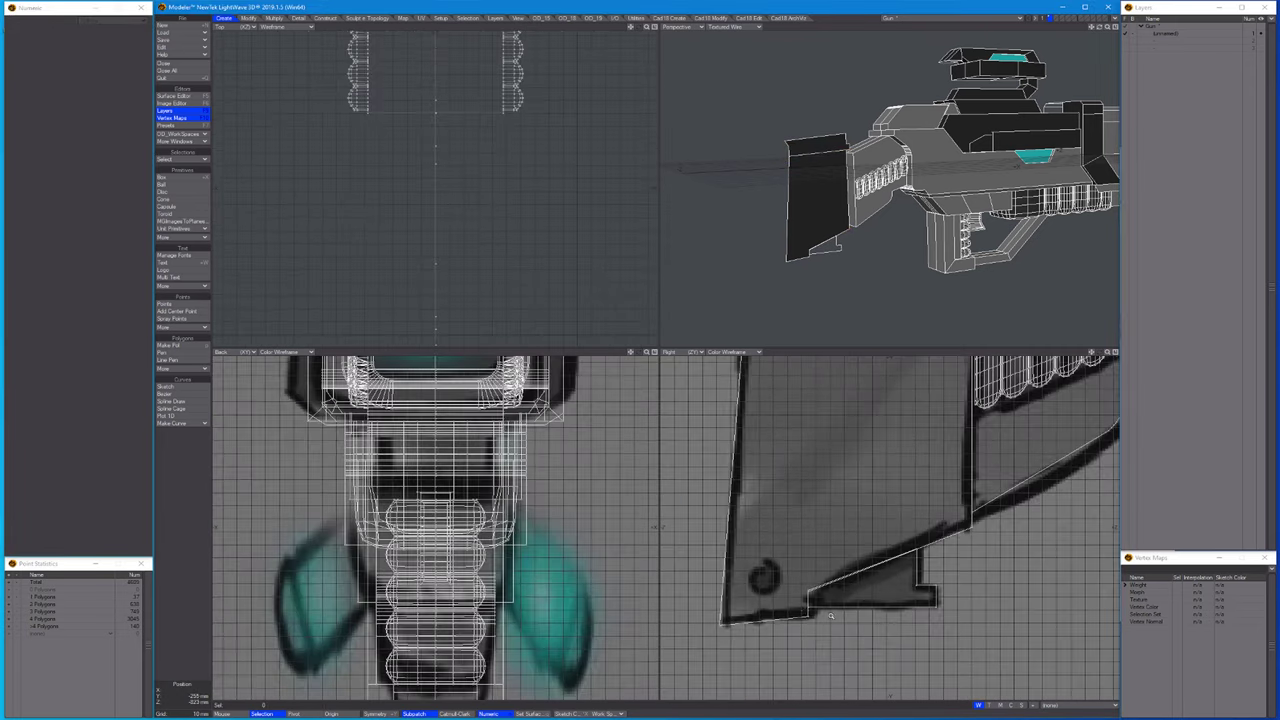
Level the plate's bottom edge with a 0% vertical stretch and reposition its rear bottom corner to match the sketch.
key("h")
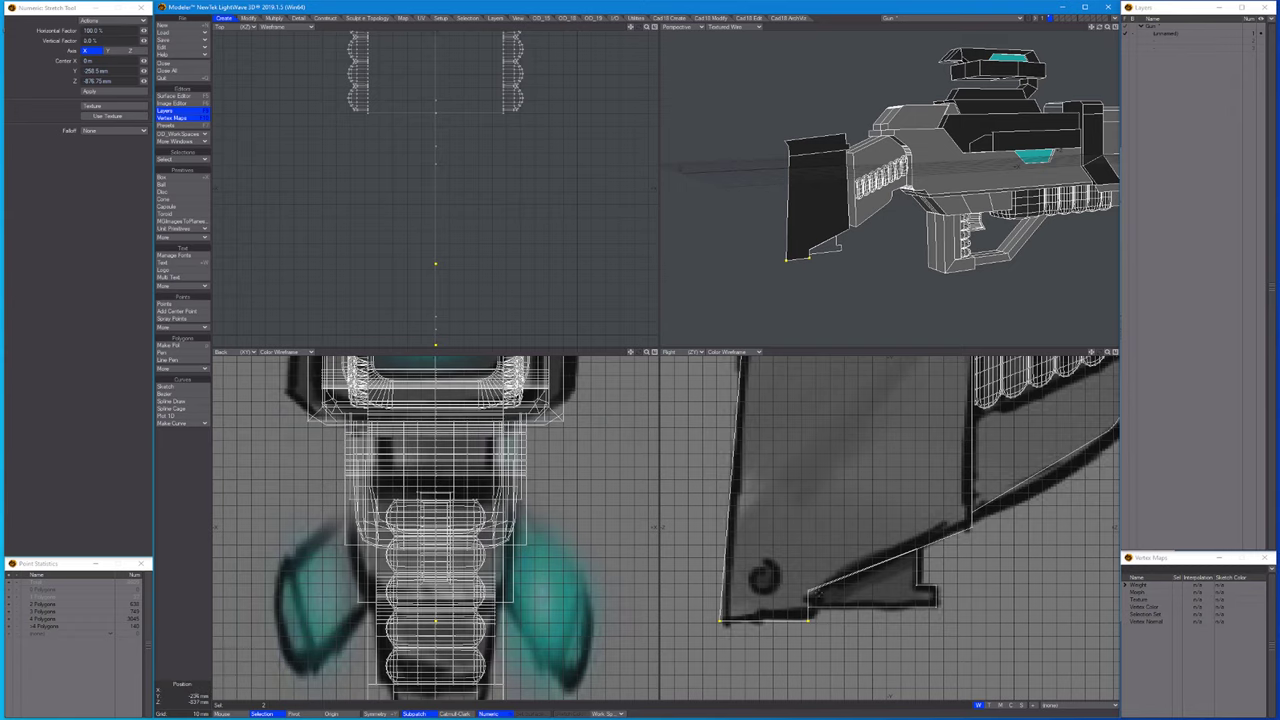
key("space")
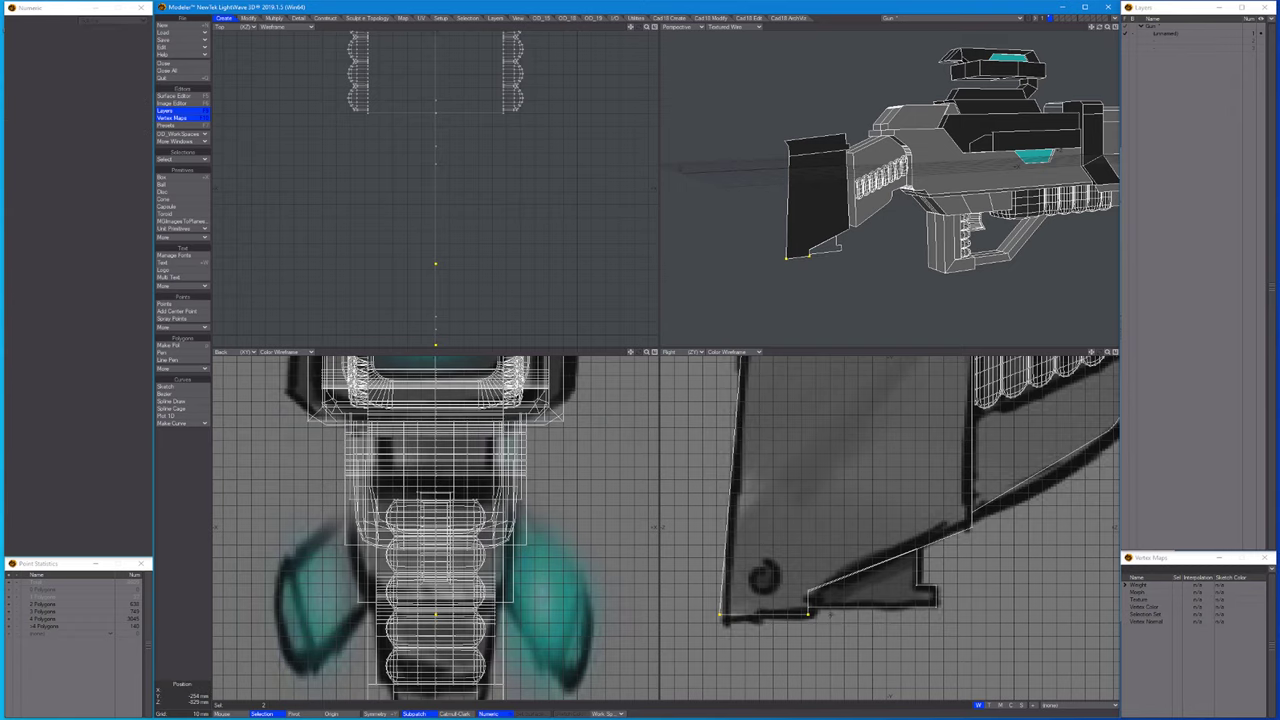
key("ctrl+h")
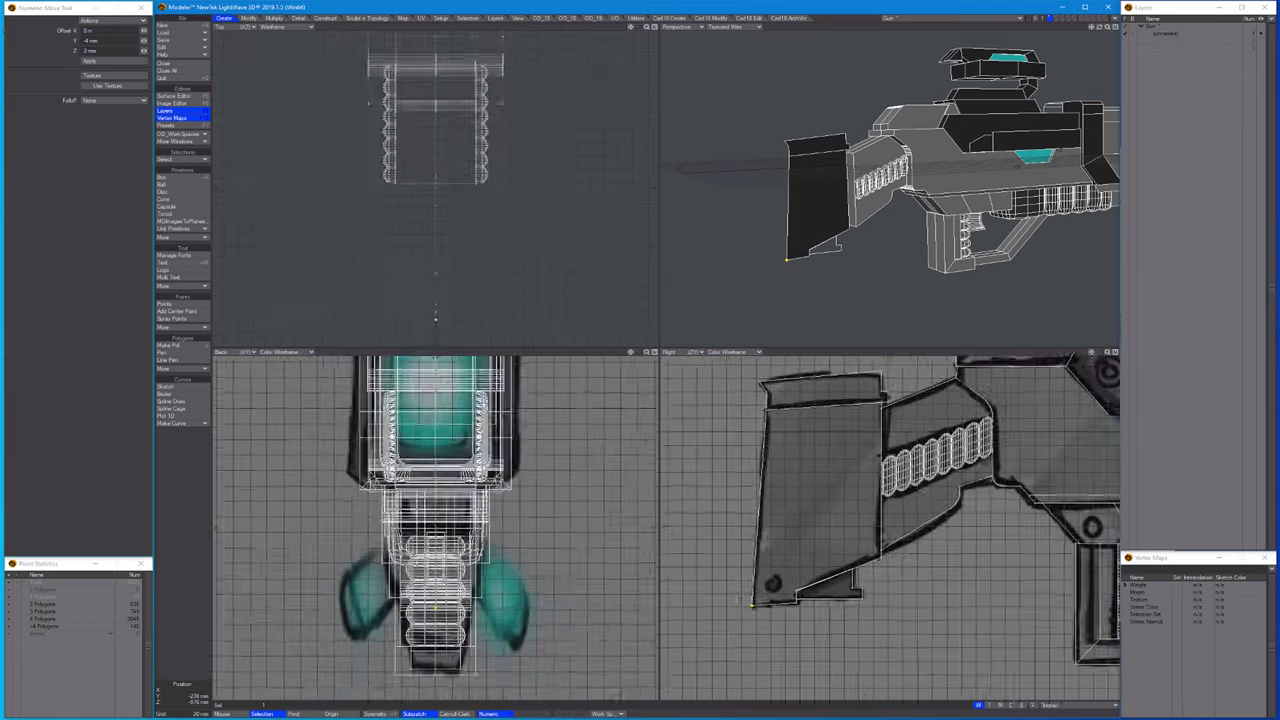
key("a")
scroll(822, 395, "up", 3)
scroll(870, 400, "down", 3)
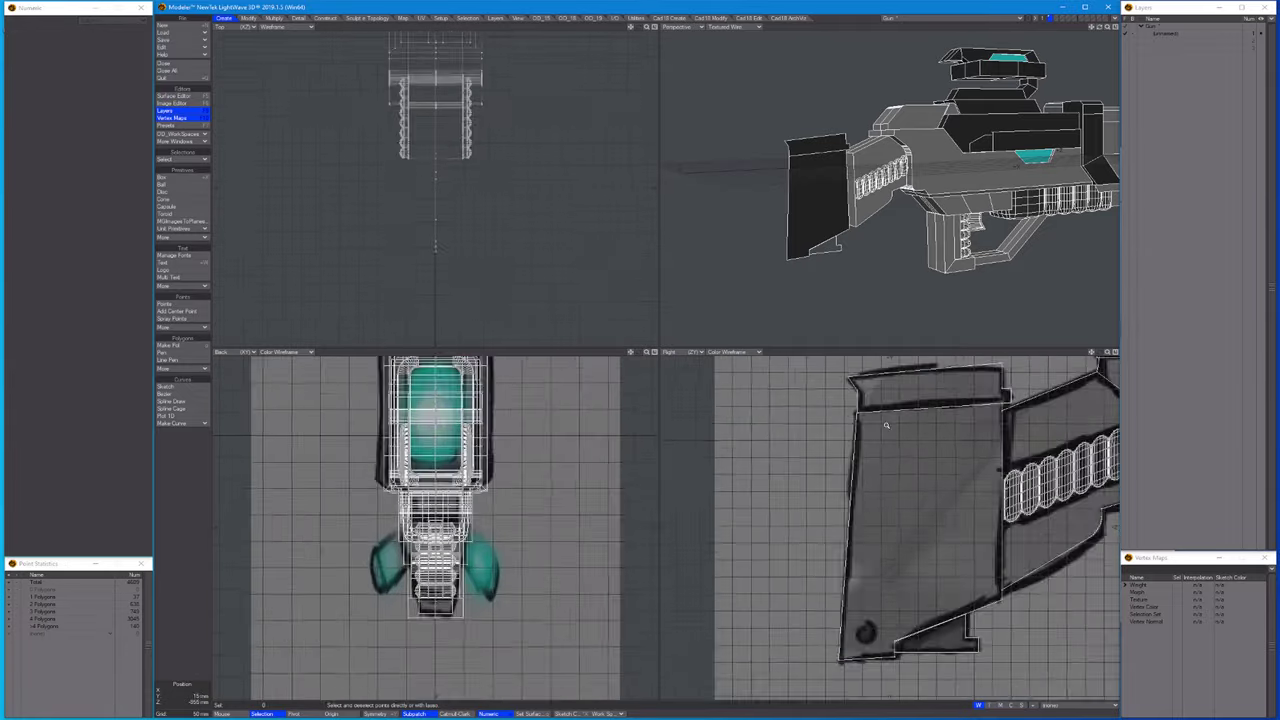
Move the cap's lower rear edge 10 mm along Z to inset it from the plate's rear corner.
scroll(927, 403, "up", 5)
key("ctrl+g")
scroll(925, 403, "up", 4)
scroll(910, 420, "down", 6)
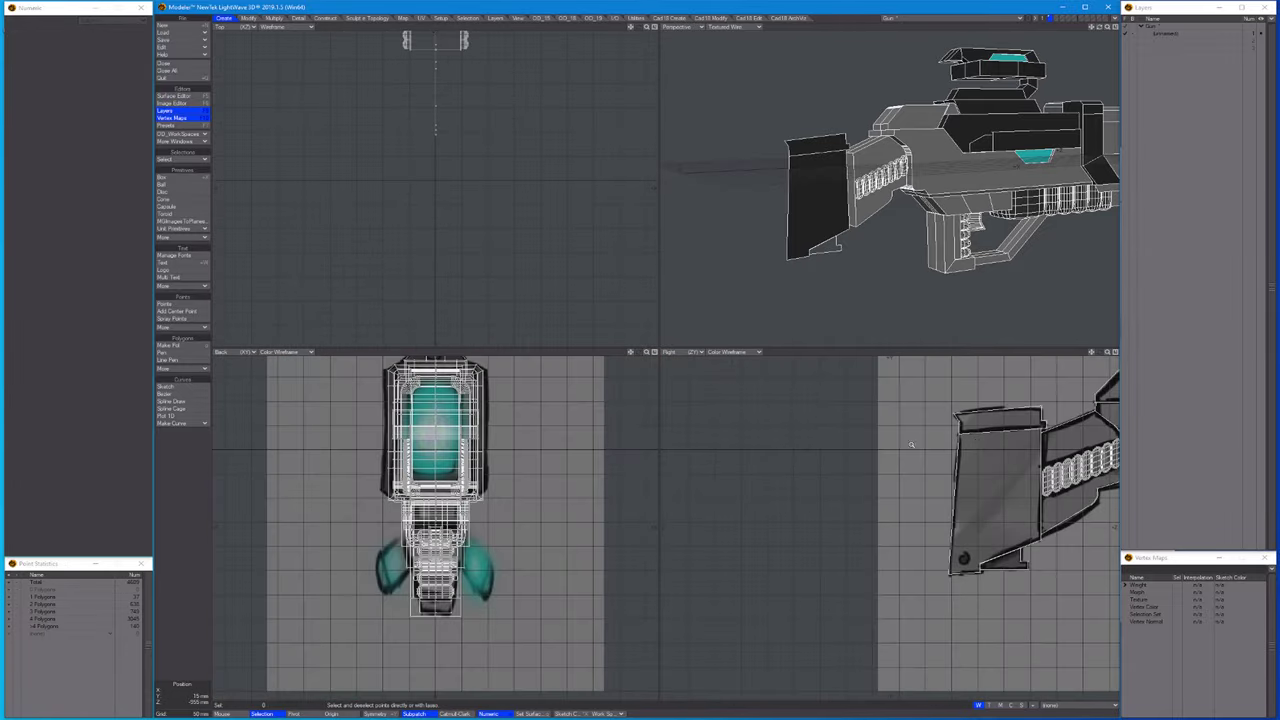
scroll(897, 437, "up", 3)
key("t")
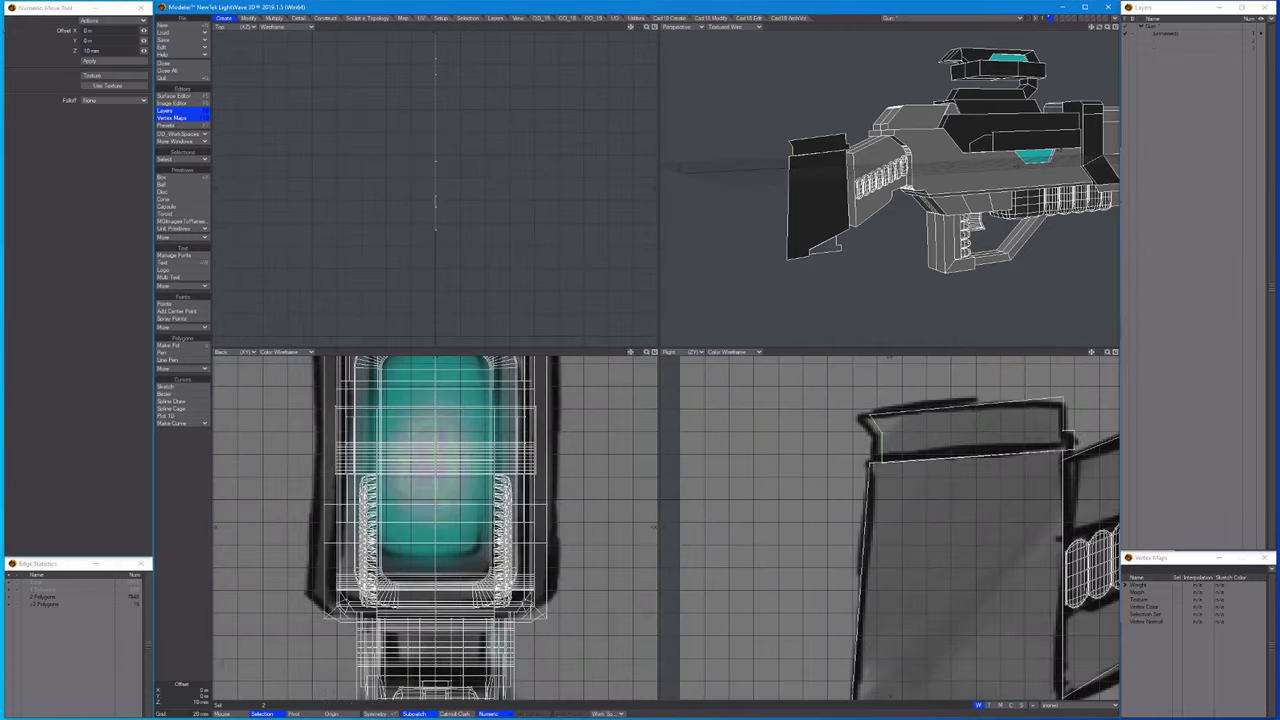
scroll(880, 440, "up", 4)
scroll(928, 437, "down", 3)
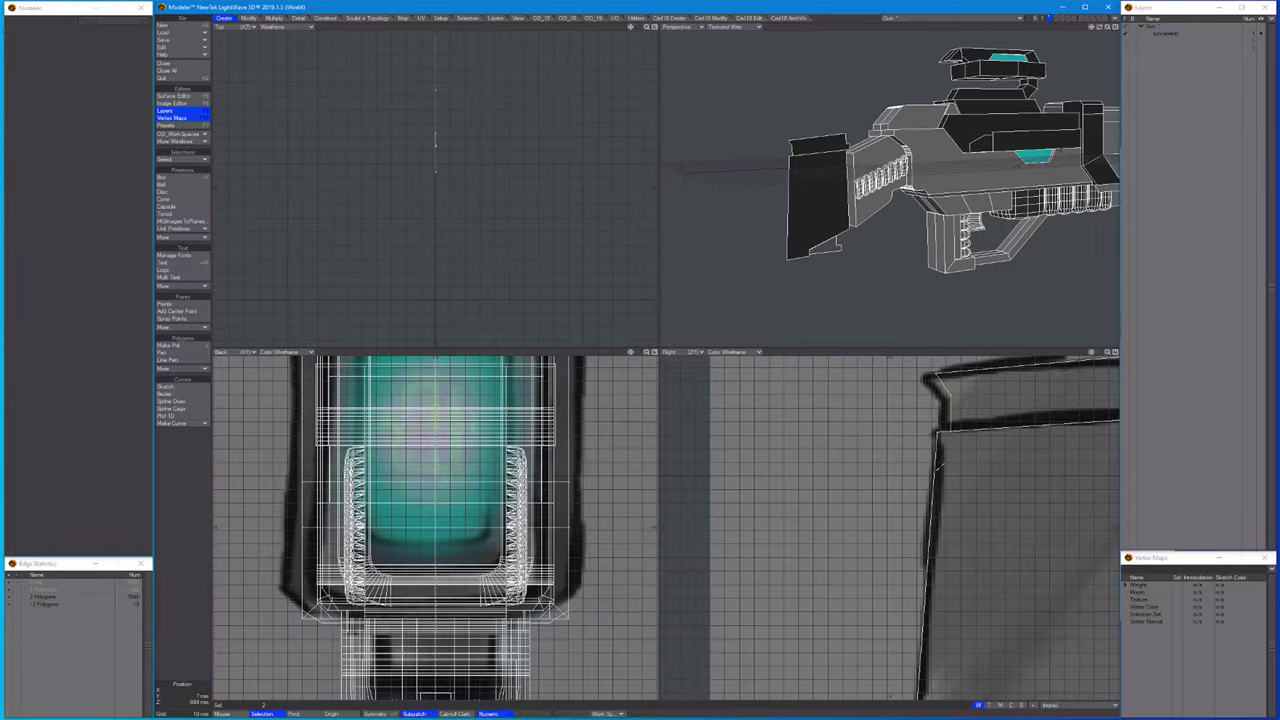
Select the stock's plate, cap and bracket polygons and assign them the gun body's lighter grey surface.
key("ctrl+j")
scroll(930, 450, "down", 4)
scroll(900, 400, "down", 2)
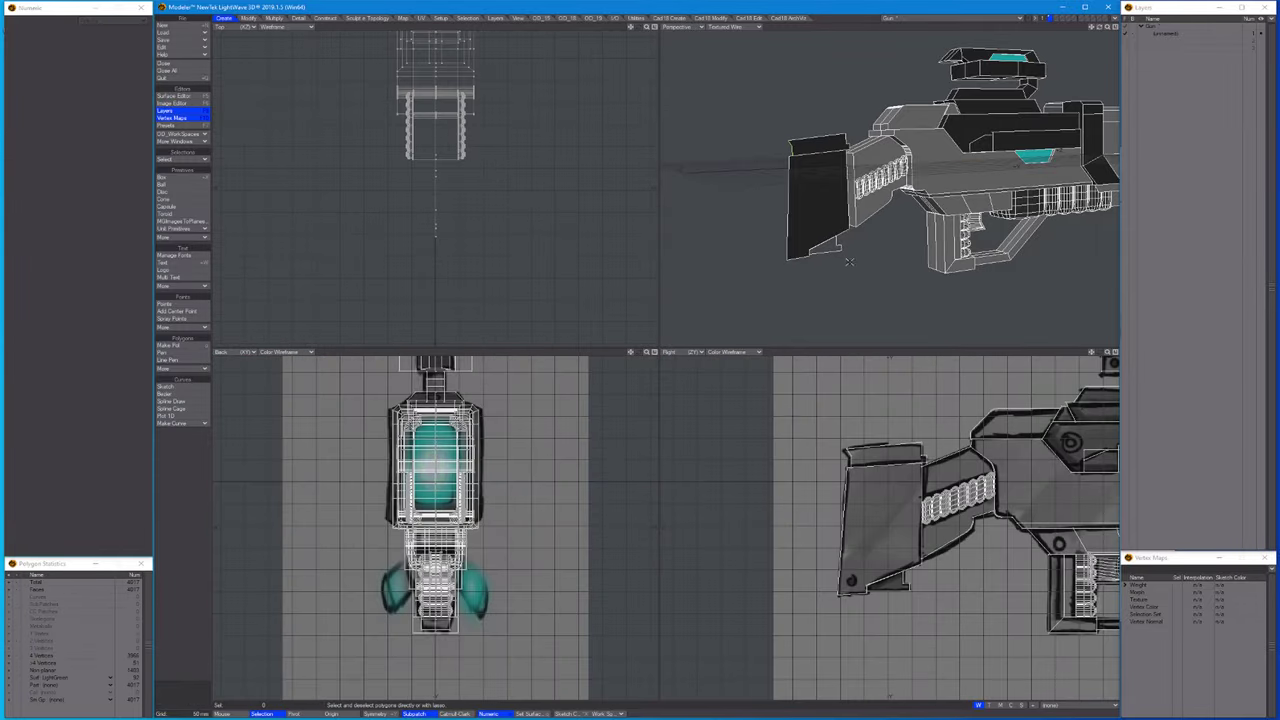
key("q")
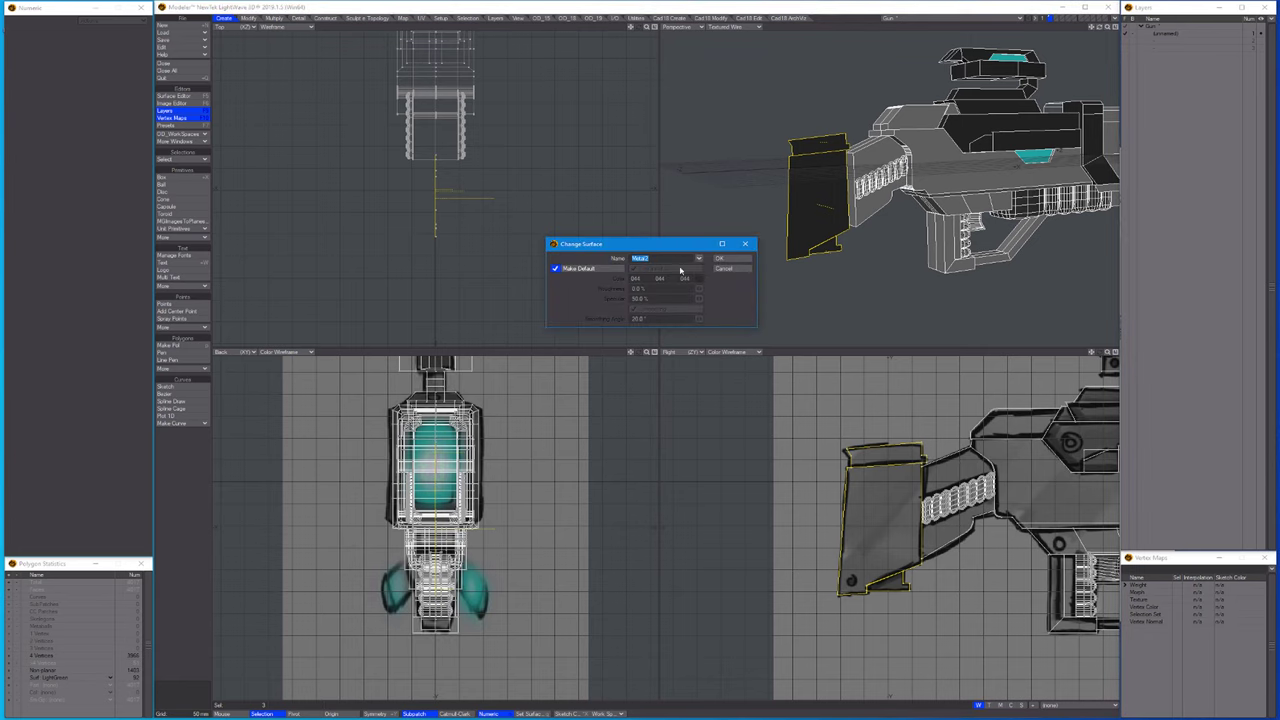
key("Return")
key("shift+e")
scroll(486, 171, "up", 2)
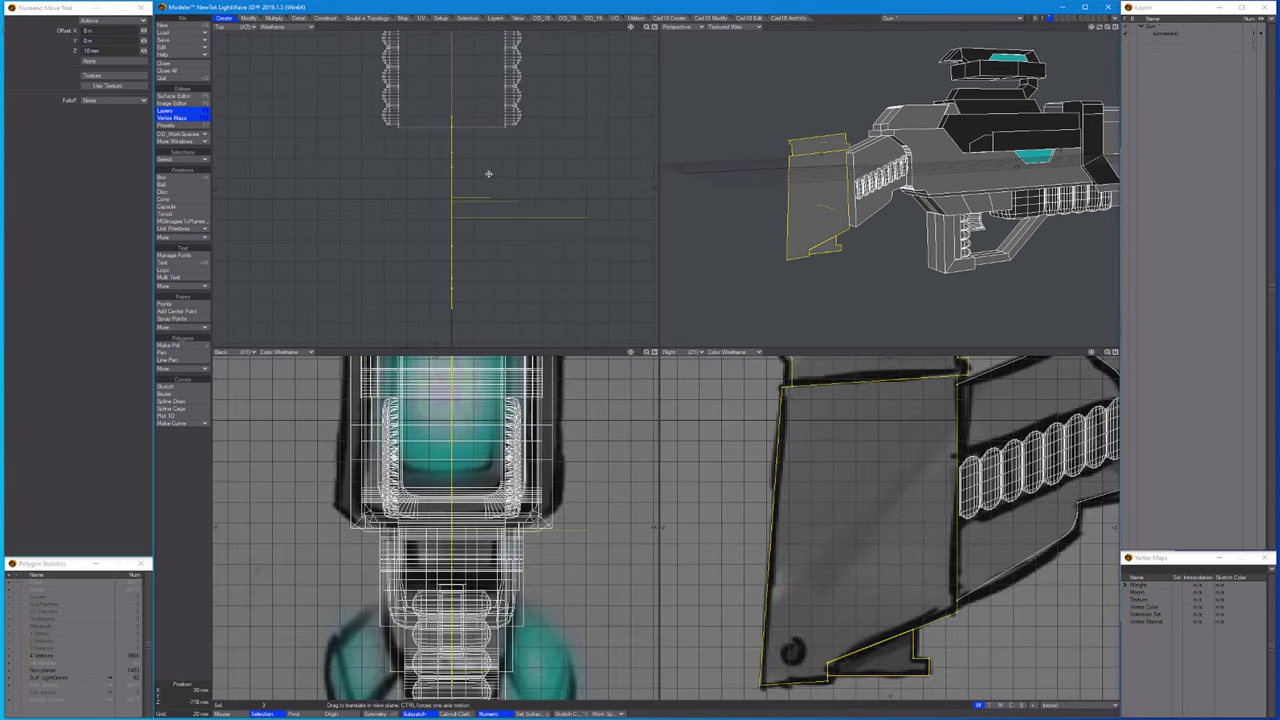
Extrude the stock's plate, cap and bracket polygons sideways and align the inner side's points to the gun's centre plane.
left_click_drag(486, 171, 347, 145)
key("space")
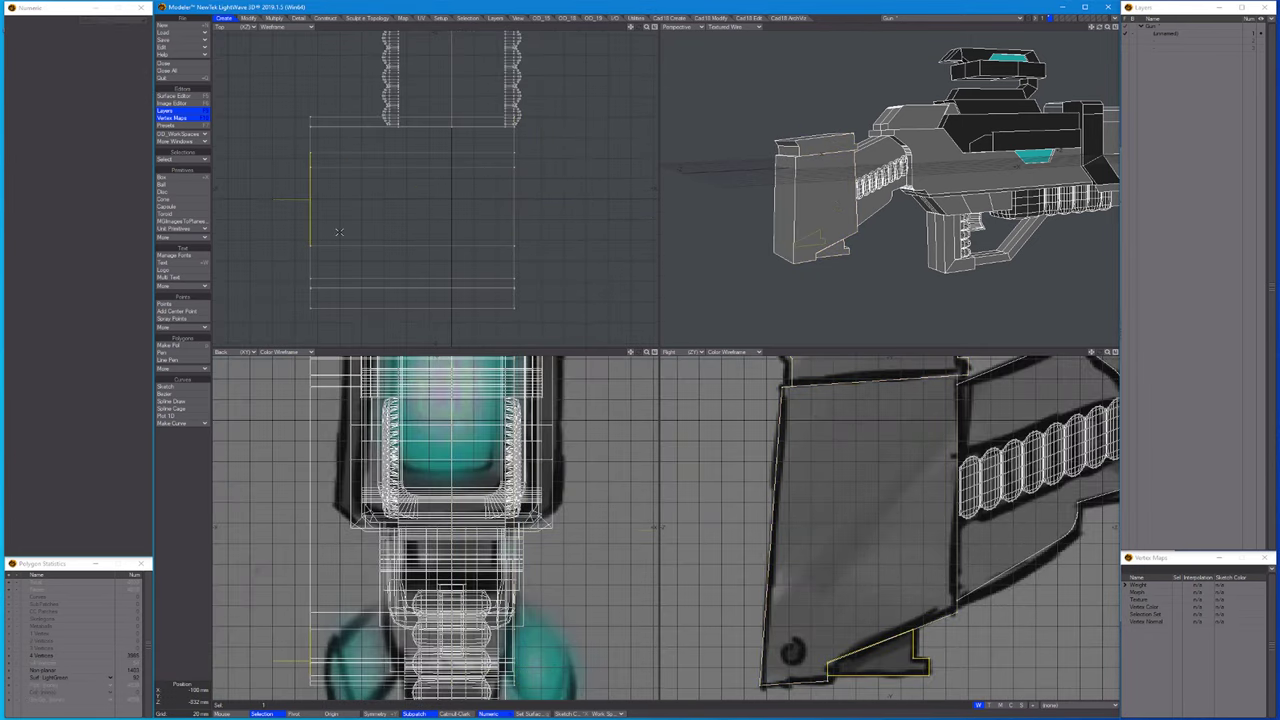
key("ctrl+g")
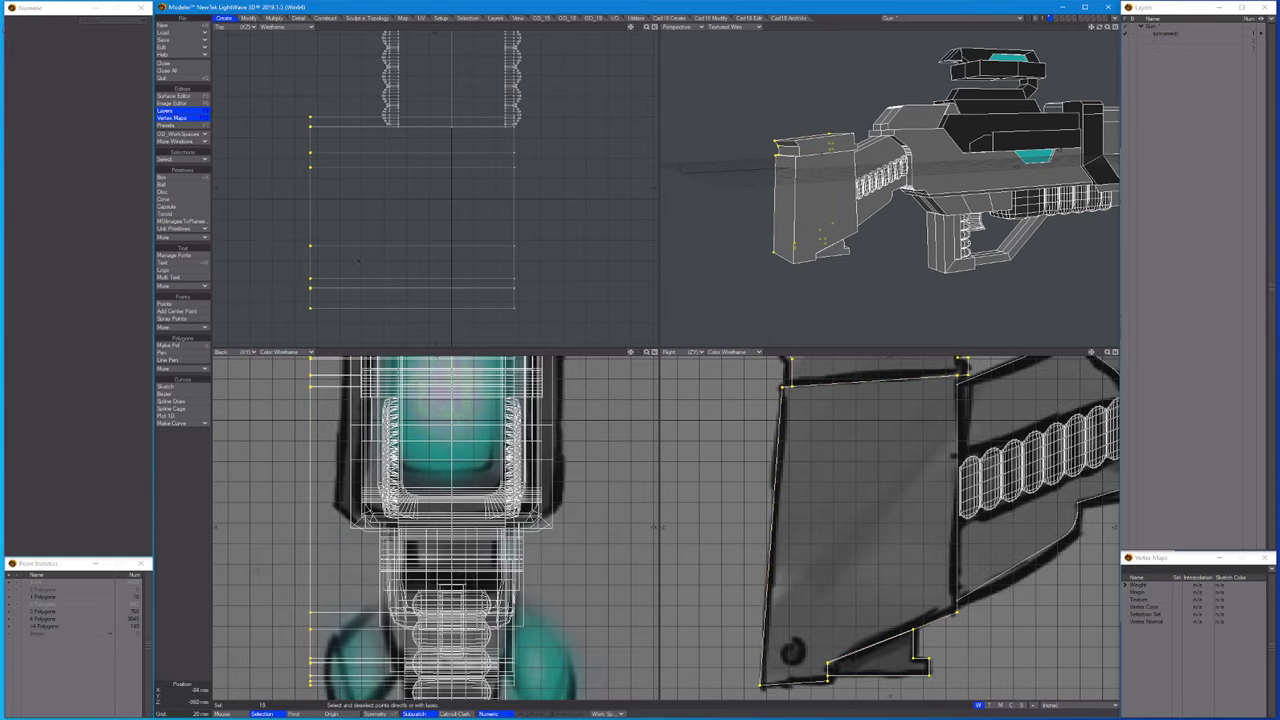
key("ctrl+h")
key("a")
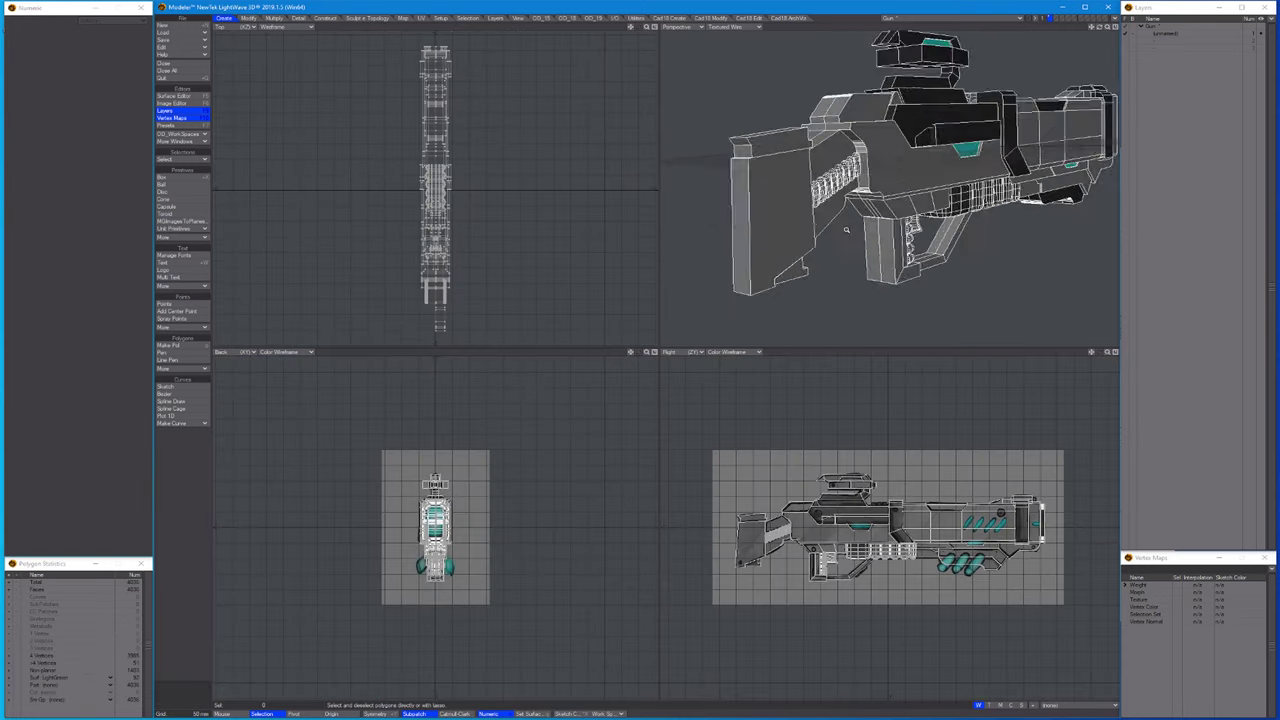
Select the side faces of the stock's cap and lower bracket and pull them inward to make both narrower than the plate.
left_click_drag(846, 230, 904, 167, "alt")
key("ctrl+t")
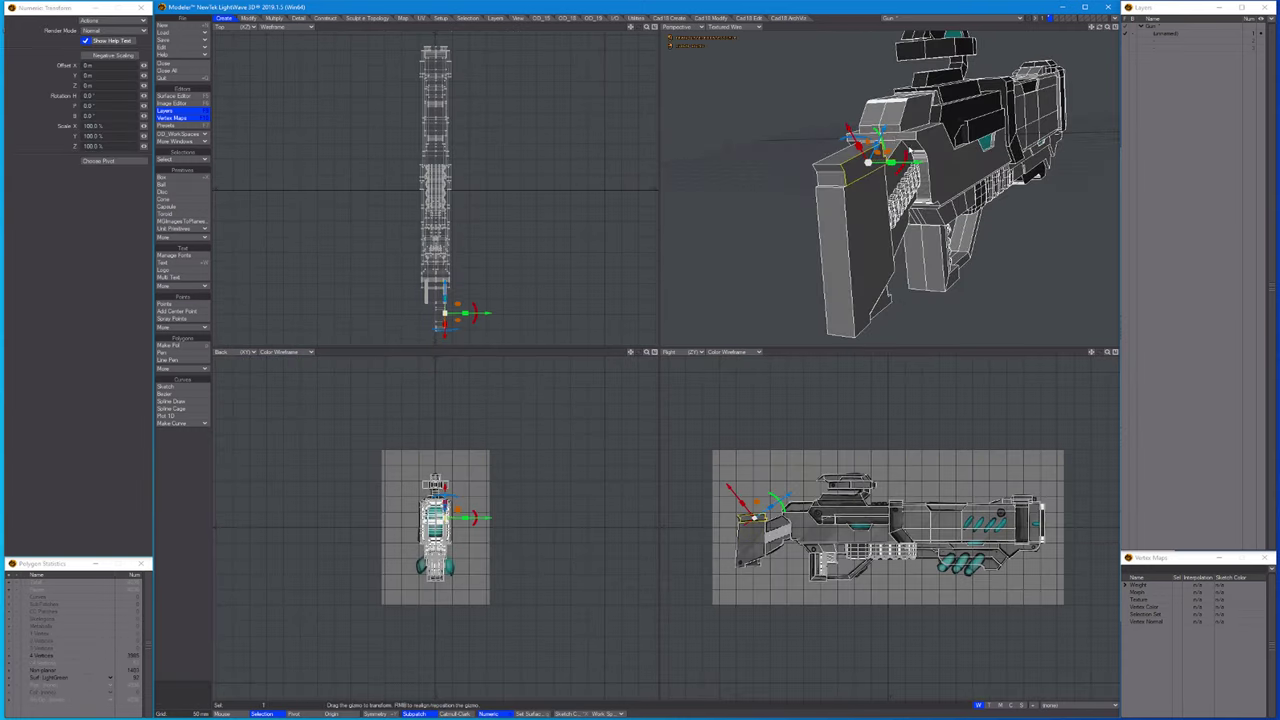
left_click(872, 322)
scroll(900, 290, "up", 3)
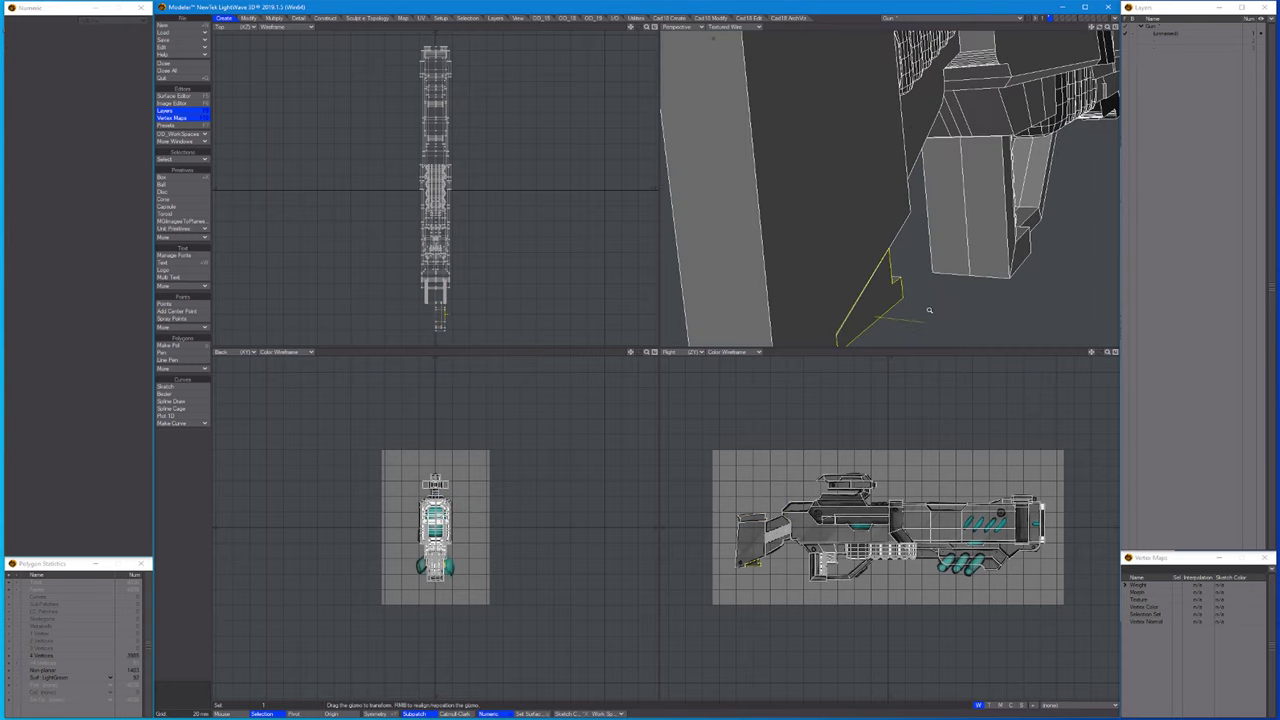
key("space")
key("a")
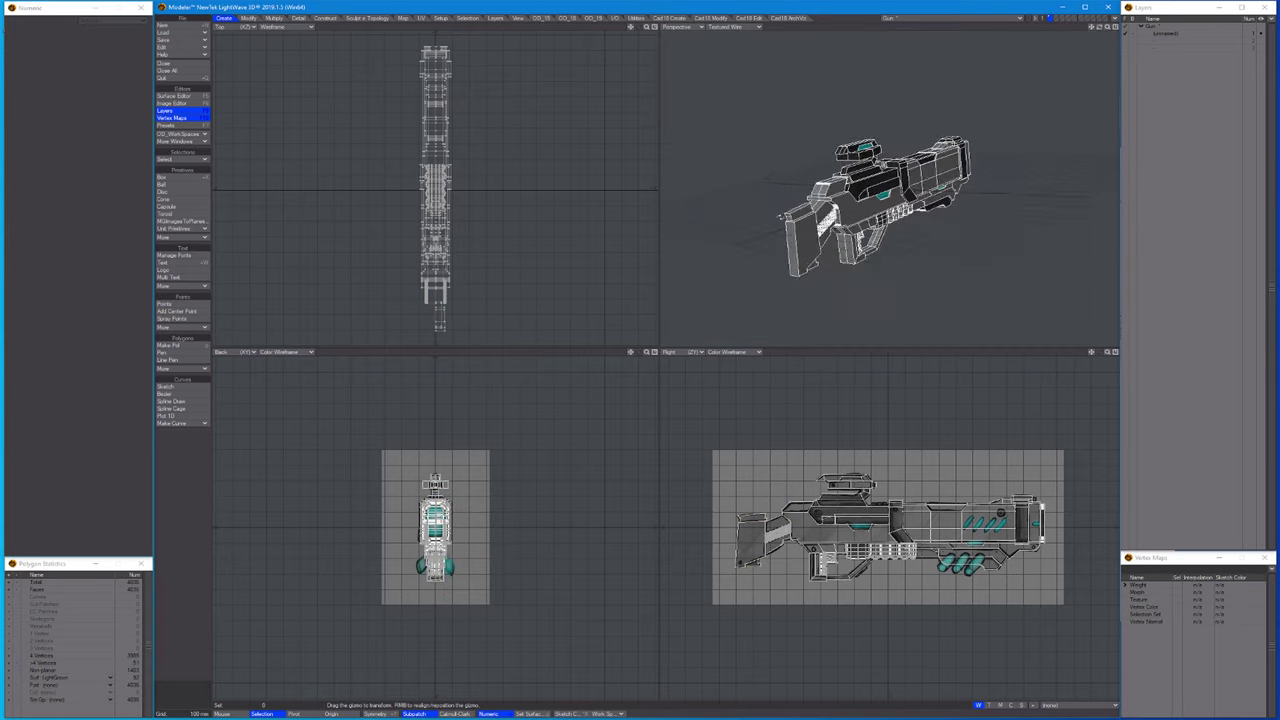
Select the complete stock half and mirror it across the gun's centre plane.
scroll(514, 271, "up", 4)
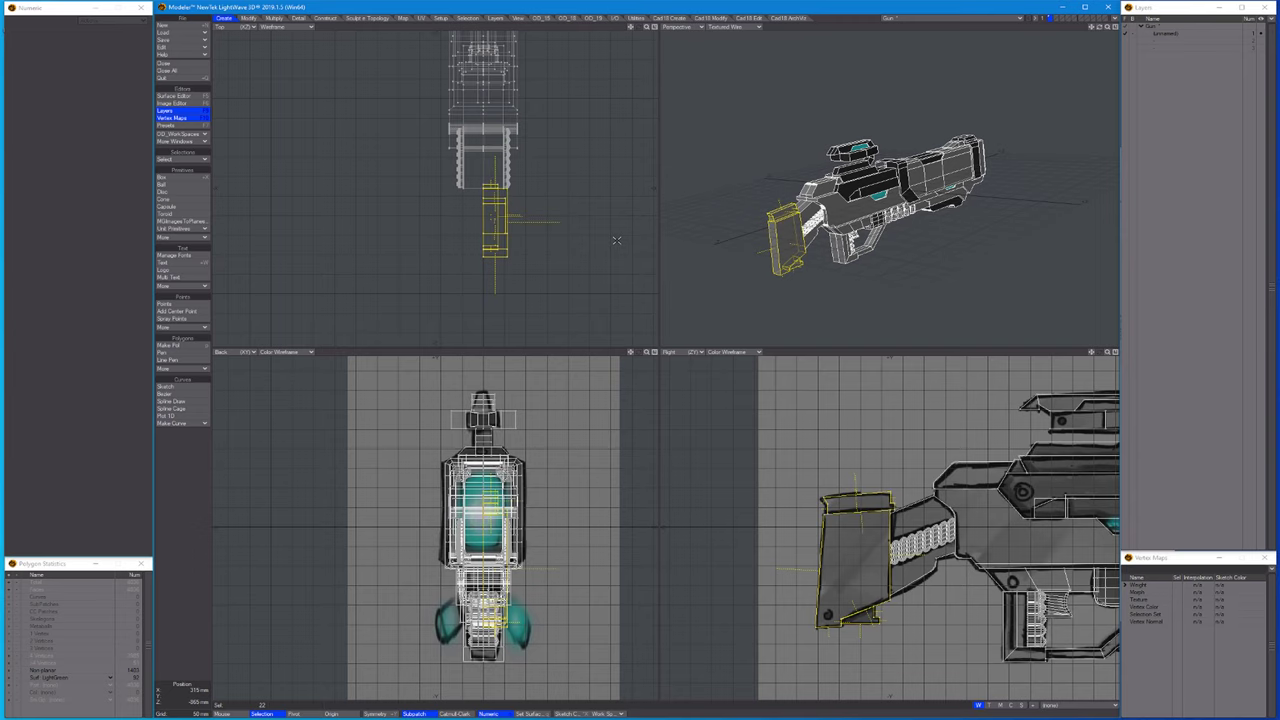
key("shift+v")
key("space")
key("a")
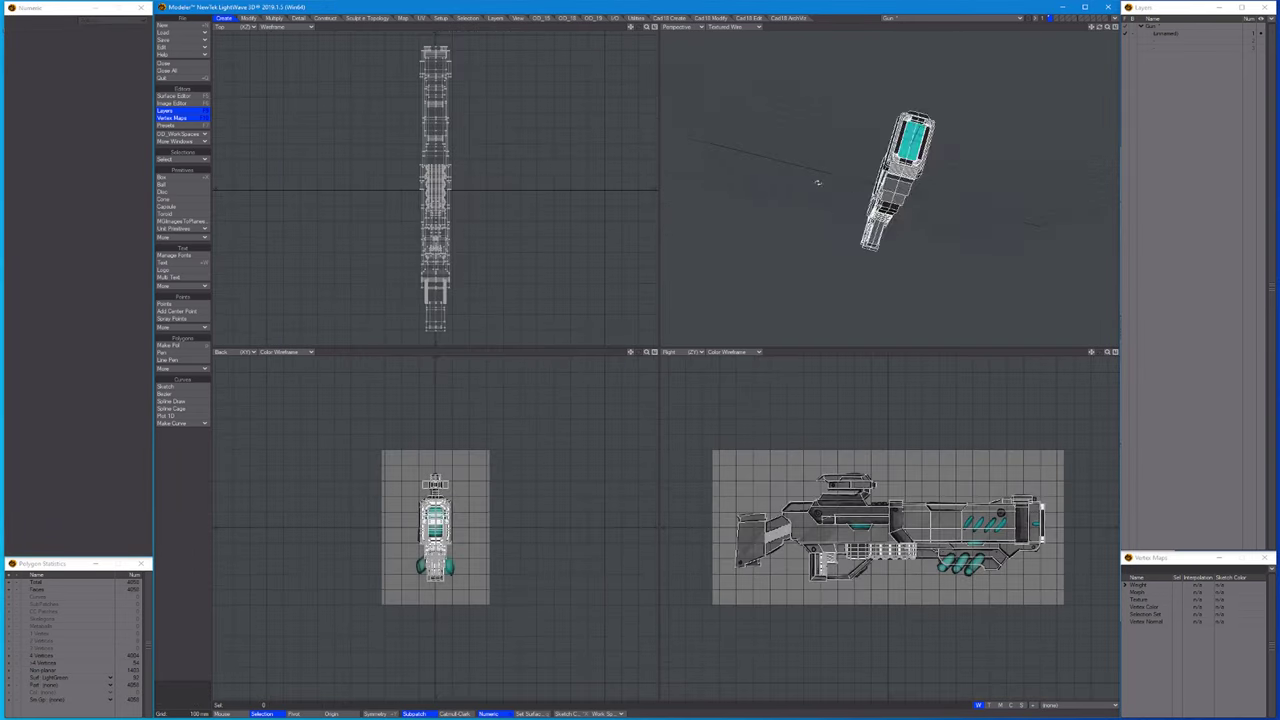
Select the stock's plate and divide its rear face with several evenly spaced horizontal edge cuts.
left_click_drag(814, 186, 827, 214, "alt")
scroll(855, 176, "up", 5)
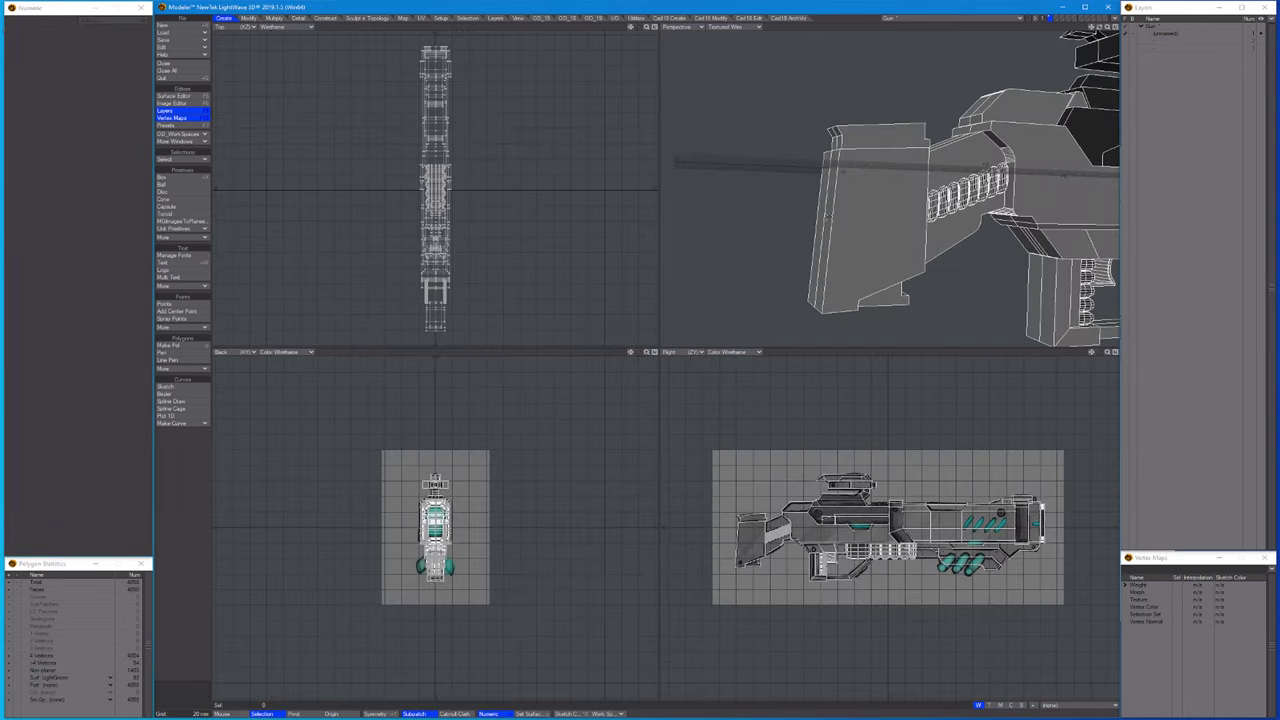
key("bracketright")
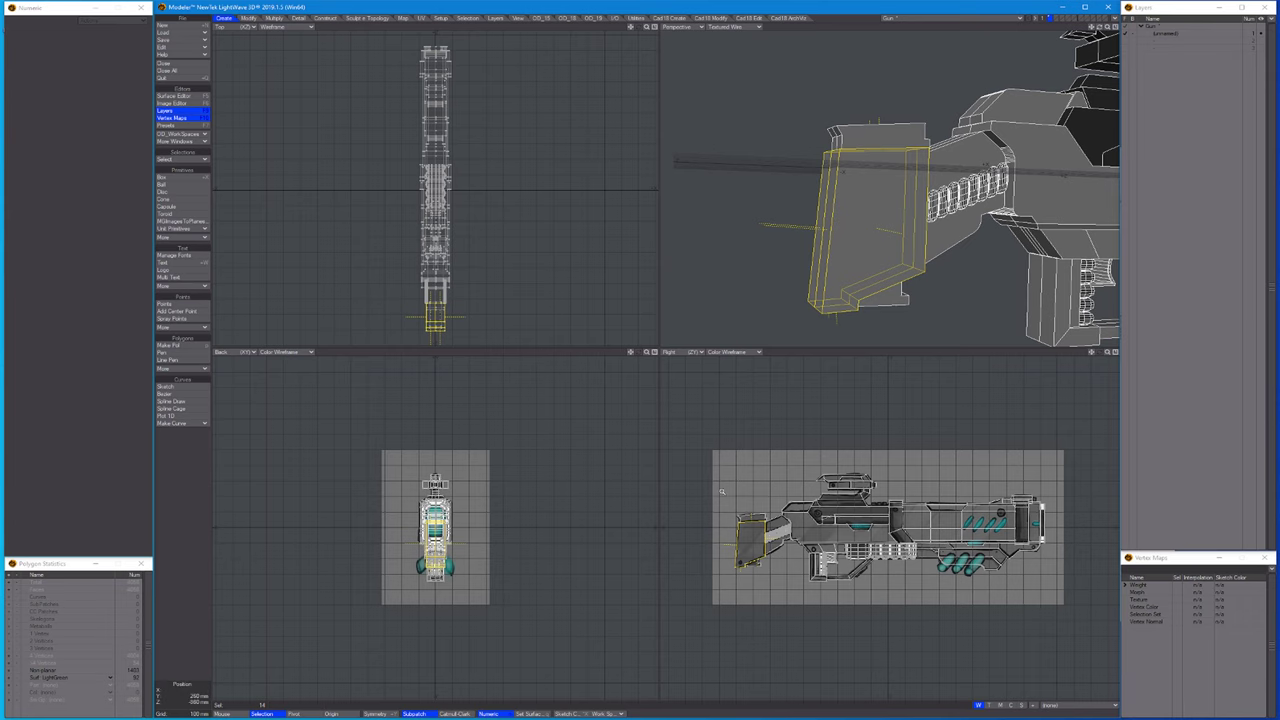
key("shift+a")
key("ctrl+b")
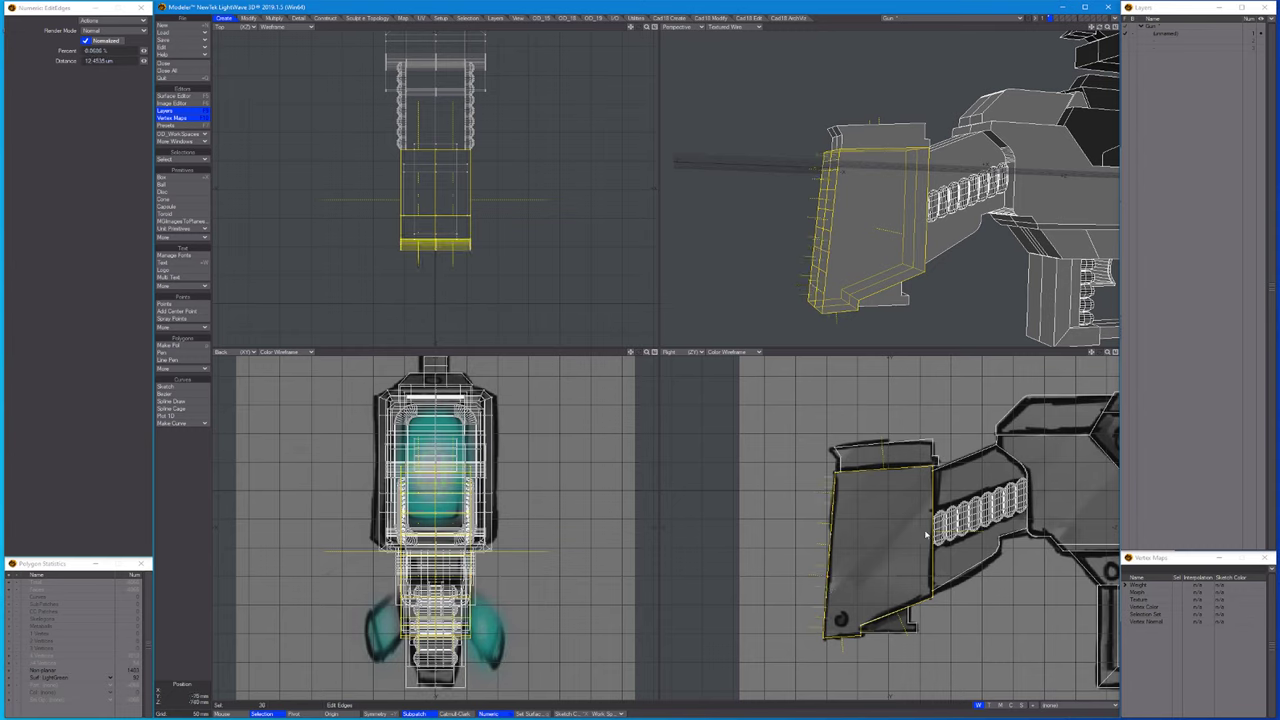
Curve the plate's divided rear face by moving it with a Linear falloff, bell shape and a fixed range drawn along its height.
key("space")
key("t")
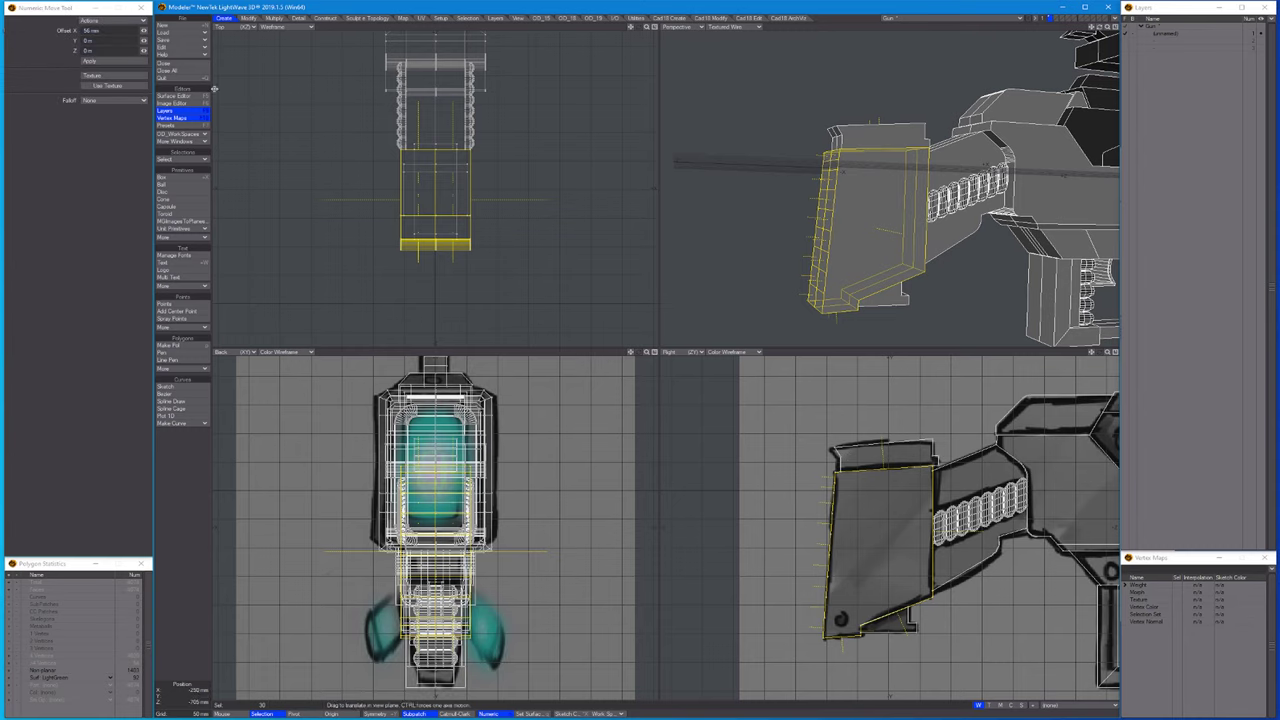
left_click(115, 100)
left_click(105, 108)
left_click(123, 150)
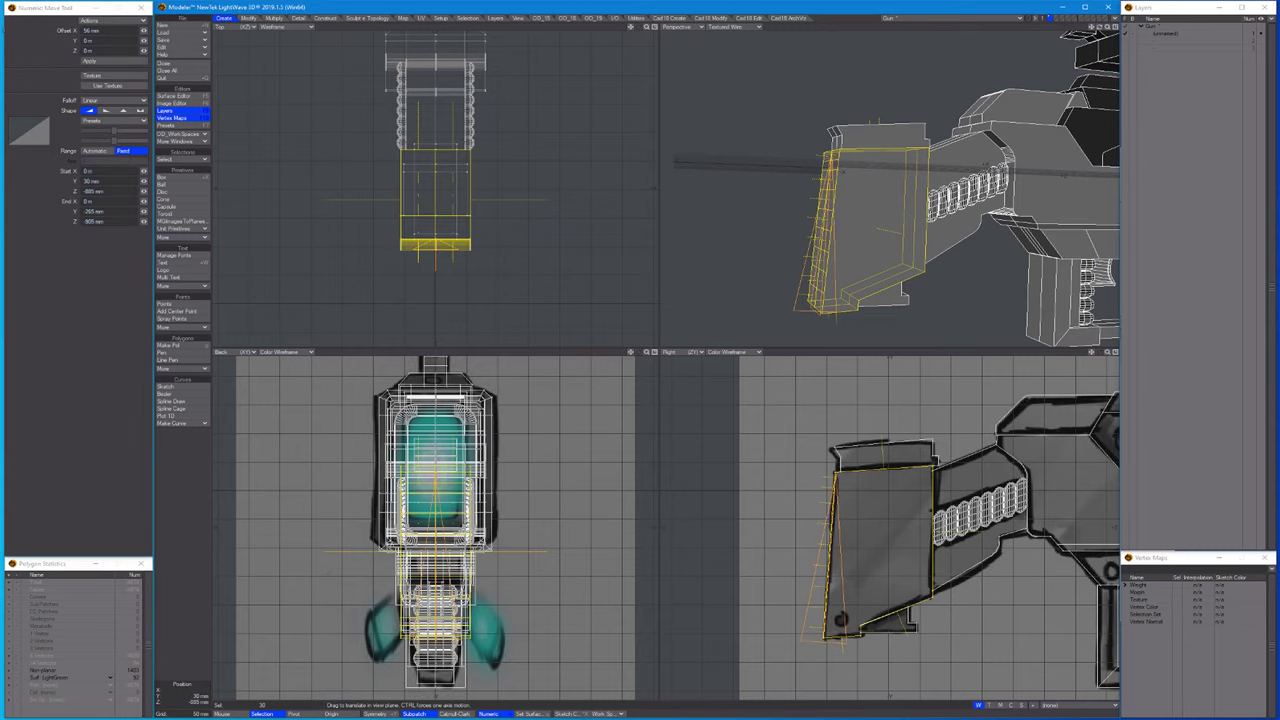
left_click(123, 110)
left_click_drag(833, 360, 856, 522)
scroll(860, 522, "up", 3)
key("space")
scroll(867, 522, "down", 3)
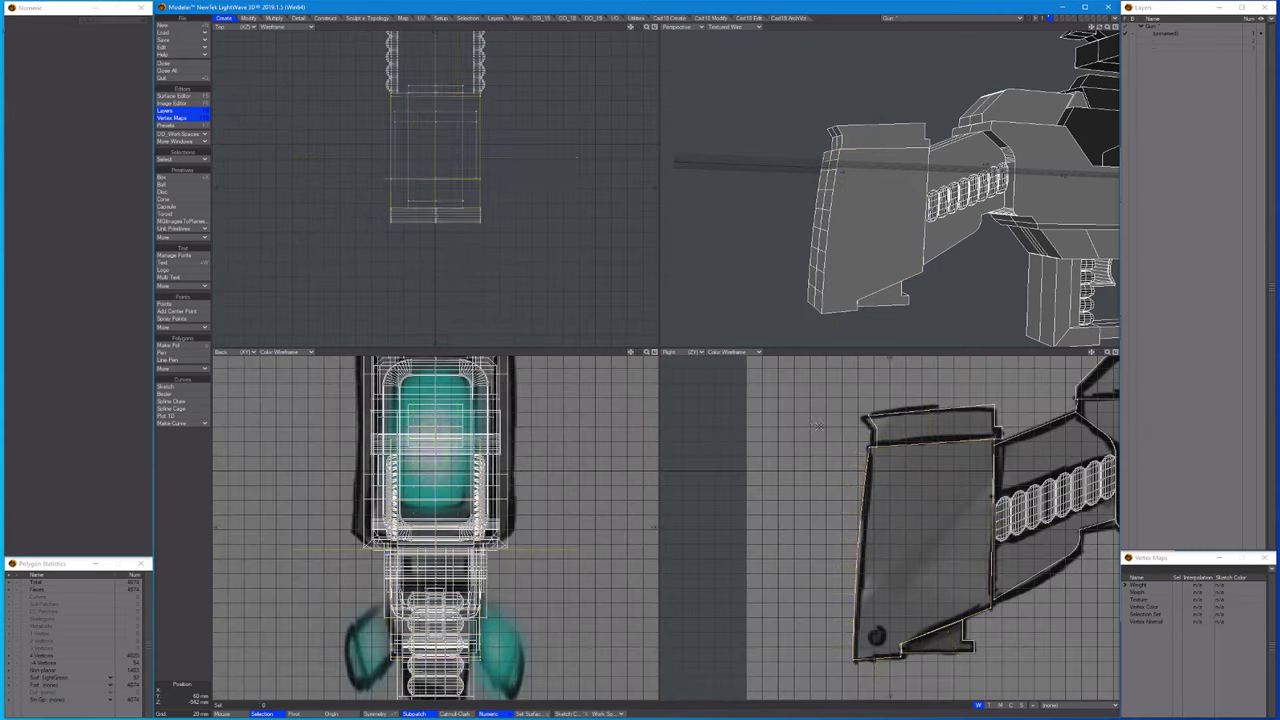
Isolate the stock's connecting arm and knife a cut through it just below and parallel to its sloping top edge.
key("a")
scroll(890, 190, "up", 5)
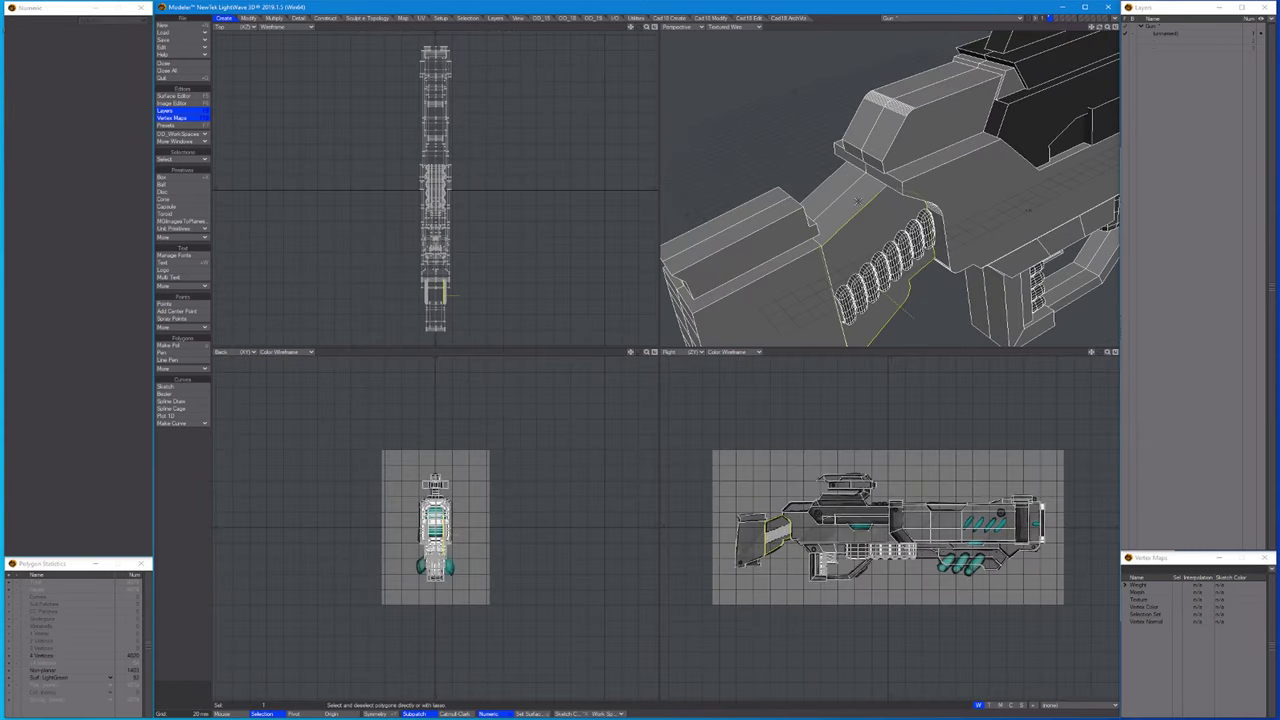
key("=")
left_click_drag(858, 230, 890, 240, "alt")
key("shift+k")
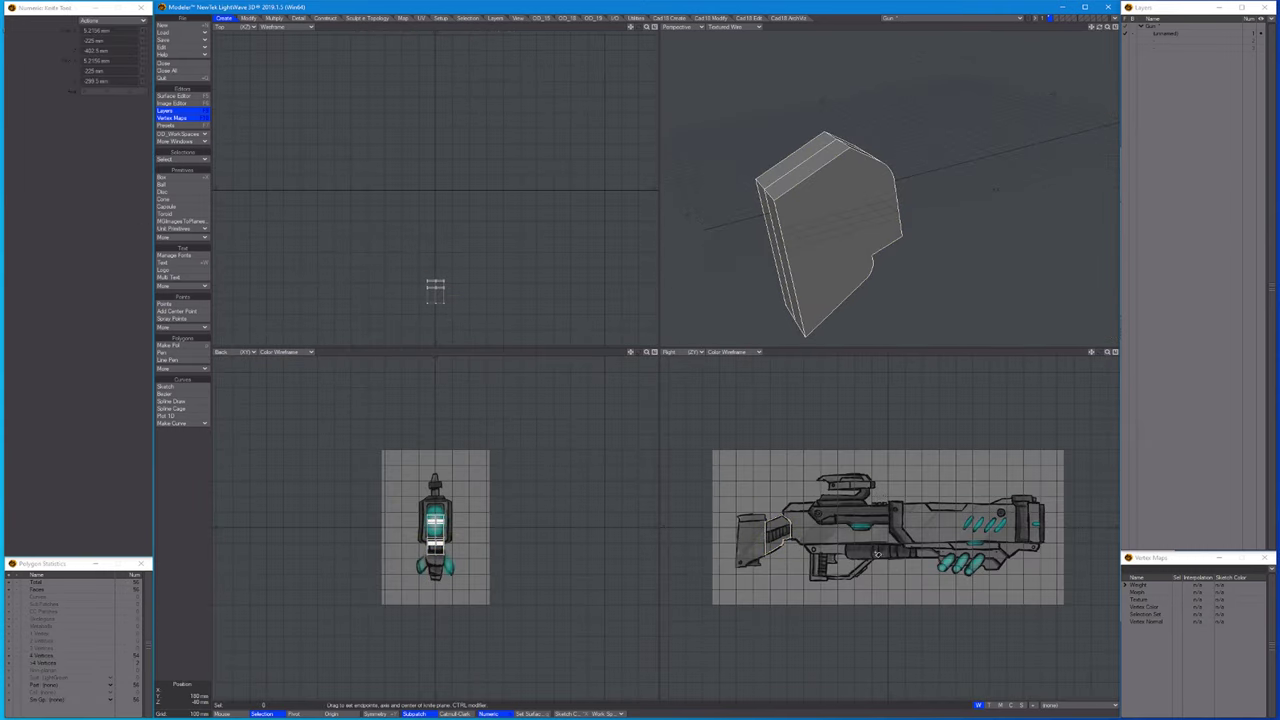
key("a")
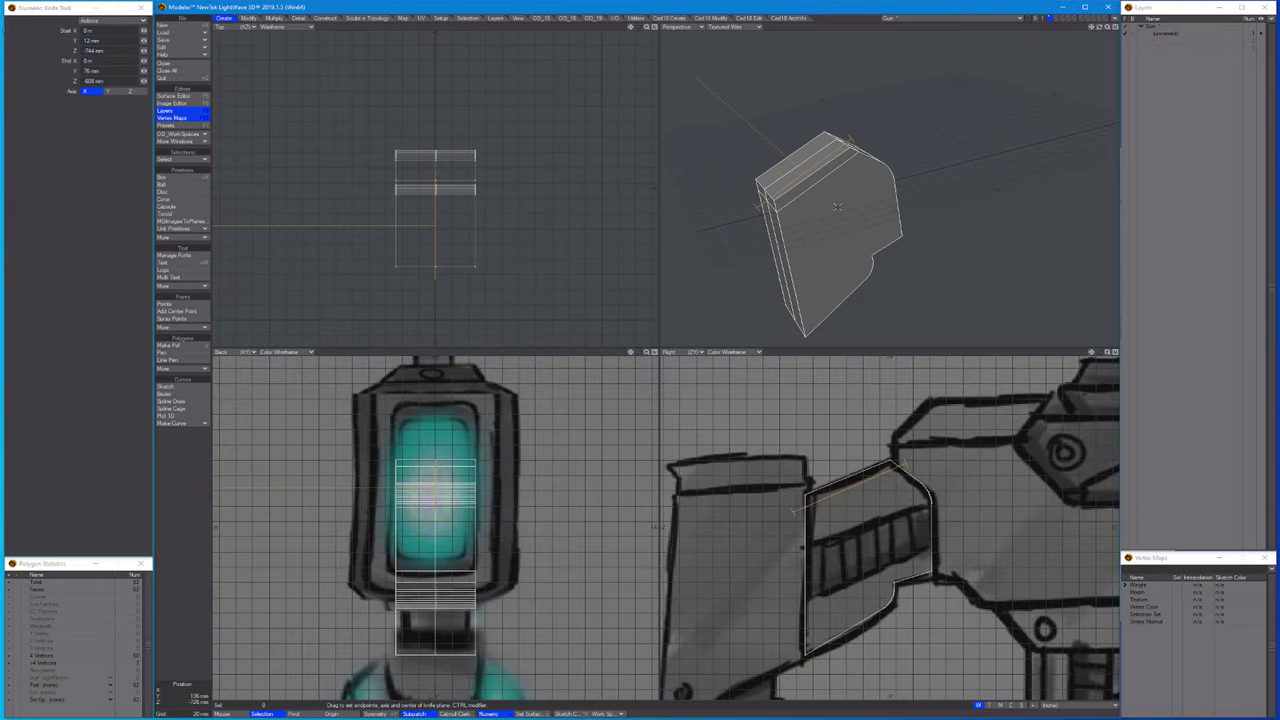
key("space")
Stretch the arm's two outer top edges inward to a horizontal factor of about 81%, and unhide the gun.
key("ctrl+j")
key("h")
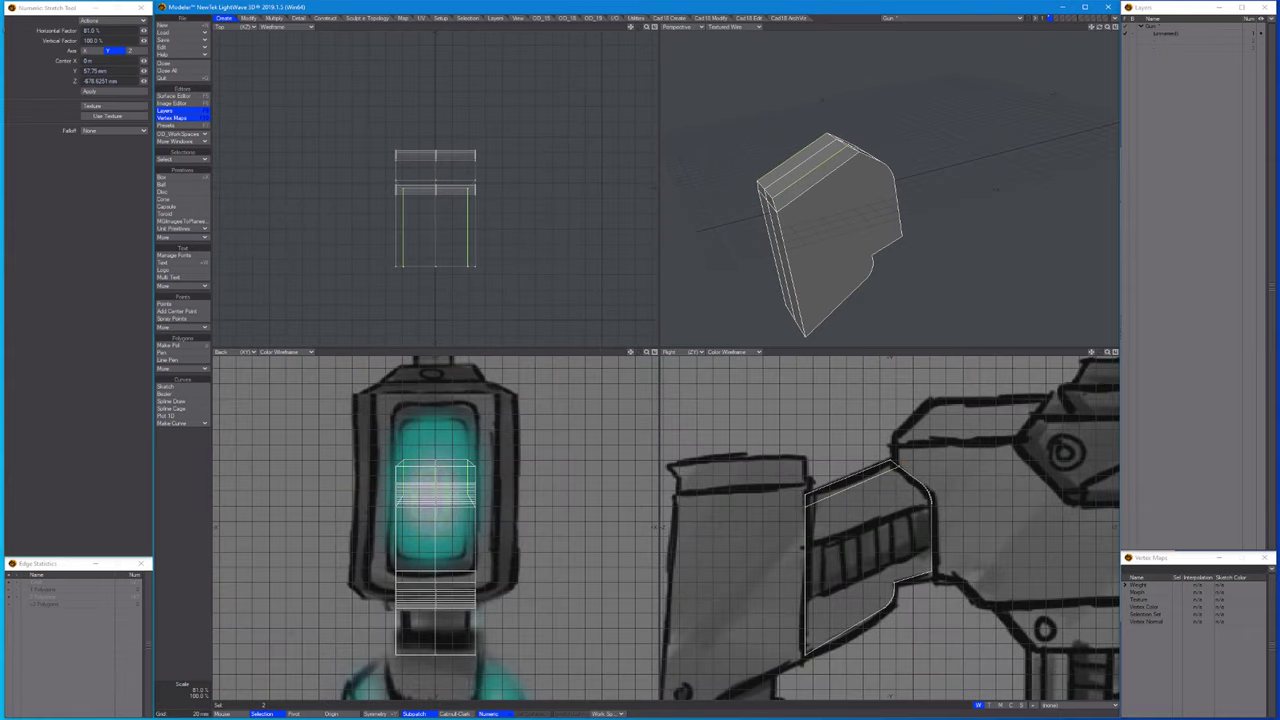
key("space")
key("backslash")
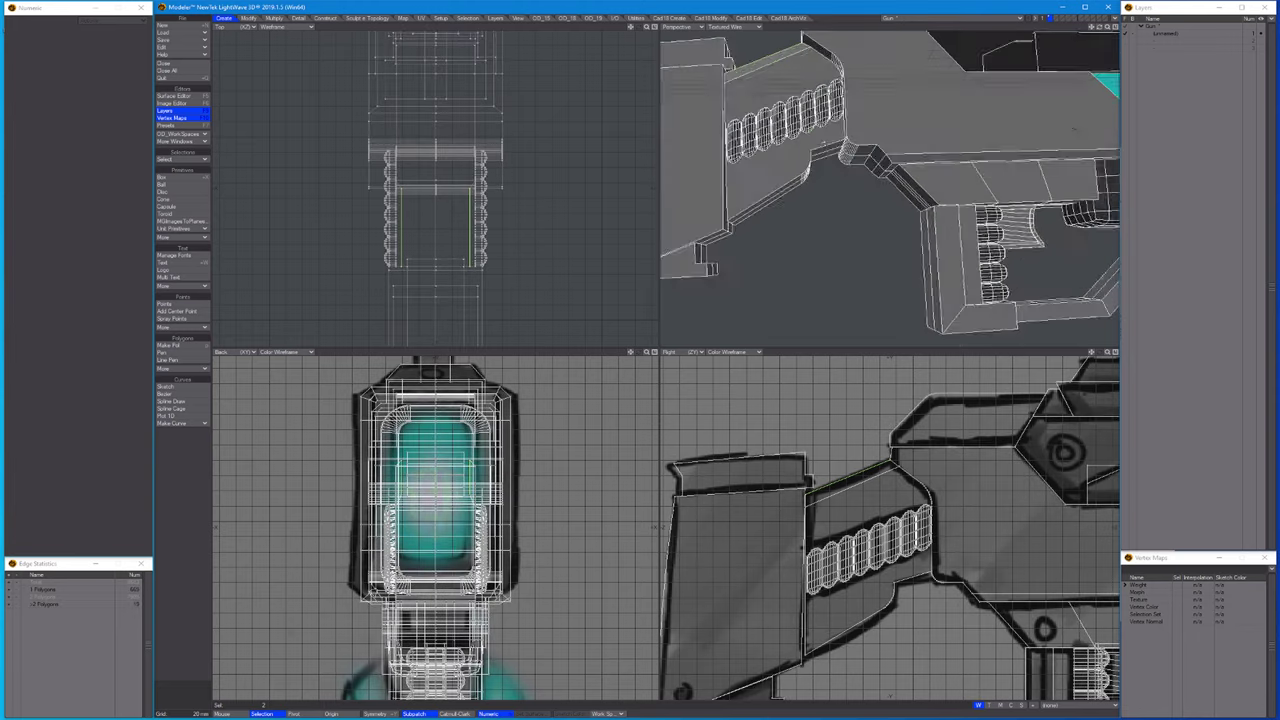
Isolate the gun's main body and knife a horizontal cut just below its rear top surface.
left_click_drag(960, 200, 853, 190, "alt")
scroll(853, 200, "up", 3)
key("ctrl+h")
left_click(853, 205)
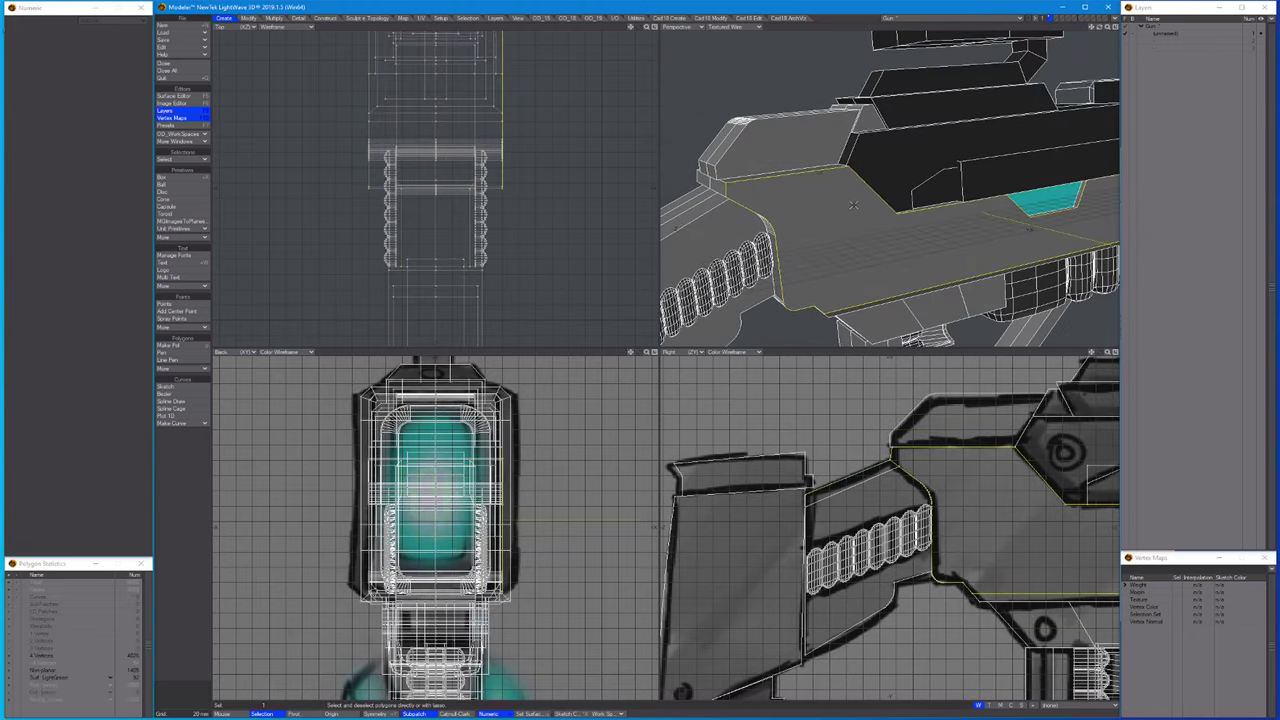
key("bracketright")
key("equal")
key("slash")
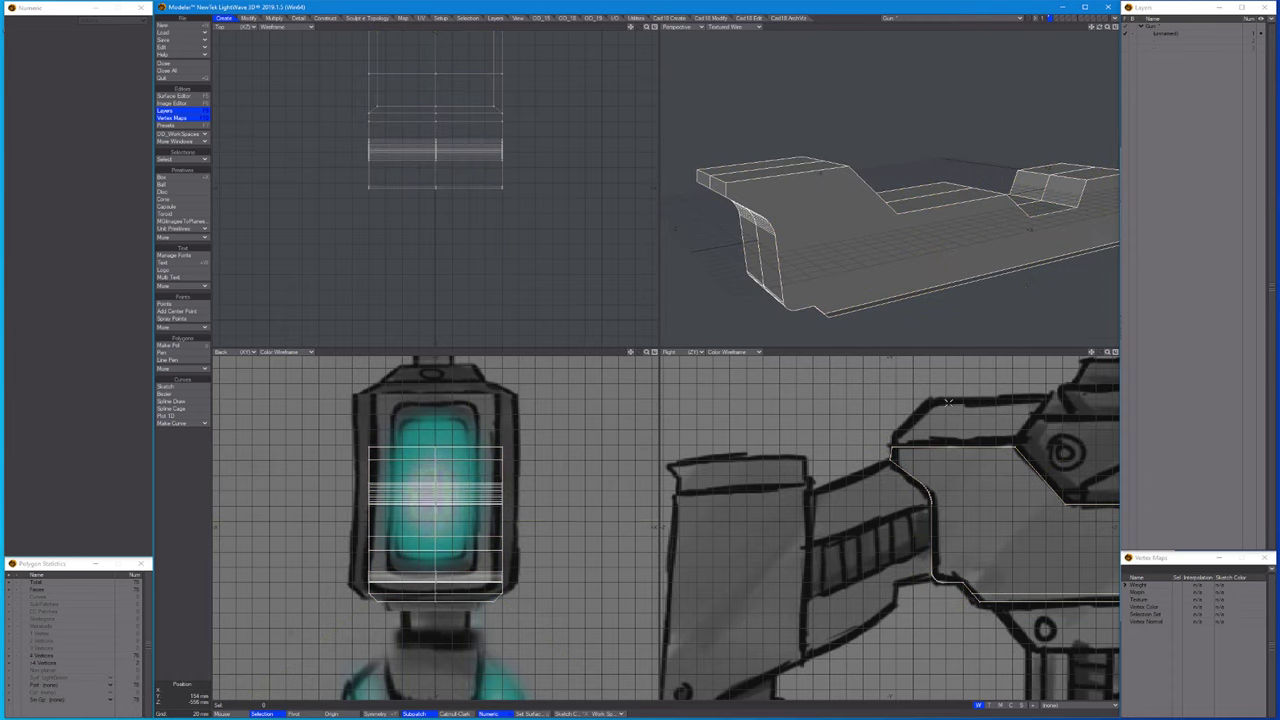
key("ctrl+h")
key("g")
left_click(800, 185)
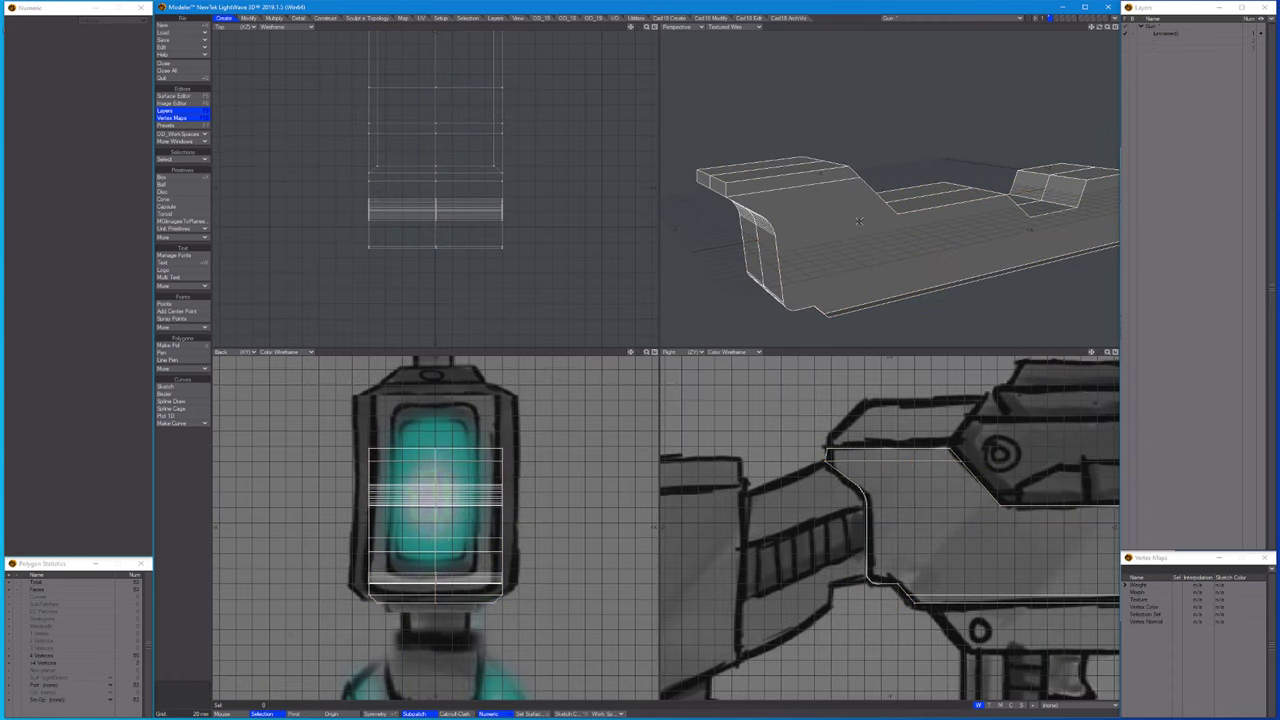
Stretch the main body's outer rear top edges inward to form a bevel, and unhide the rest of the gun.
left_click_drag(800, 185, 790, 218, "alt")
left_click(830, 218)
key("h")
key("slash")
key("space")
key("a")
key("backslash")
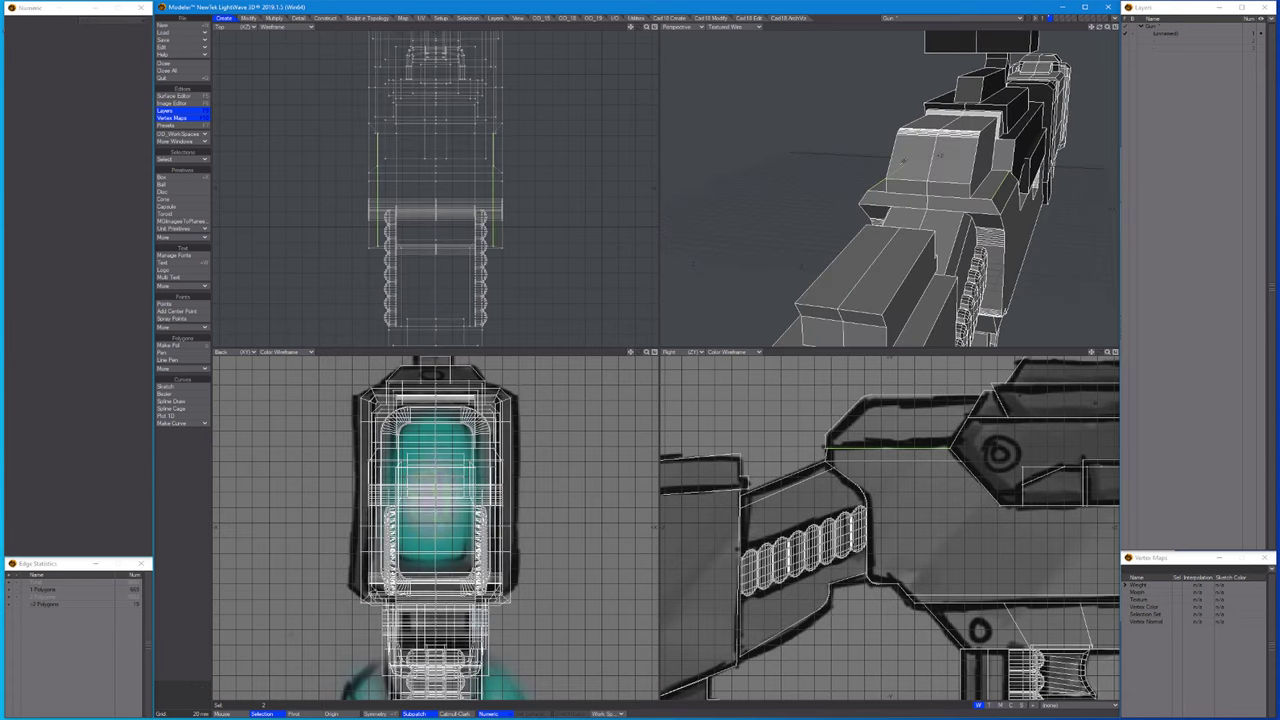
Isolate the dark upper housing, knife a cut just below its top surface, and bevel it by narrowing the outer top edges.
key("ctrl+g")
left_click_drag(938, 155, 964, 211, "alt")
key("ctrl+h")
left_click(924, 215)
key("bracketright")
key("equal")
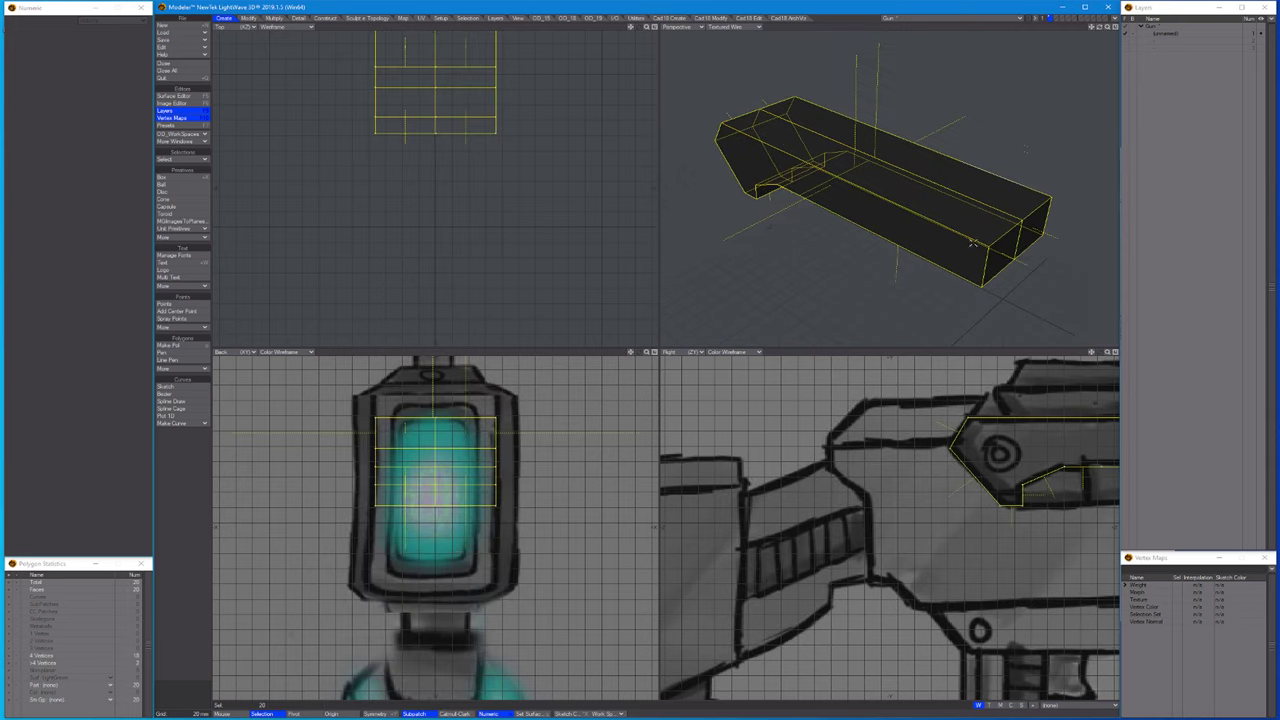
key("slash")
key("l")
key("a")
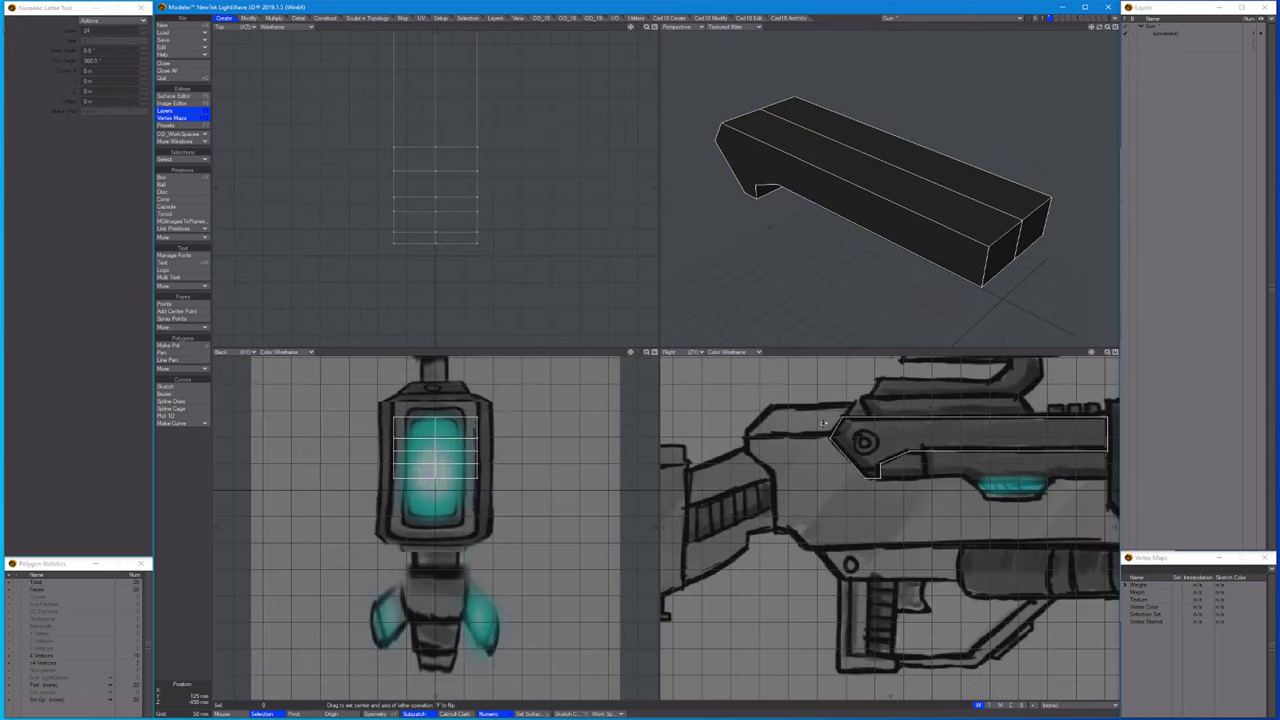
left_click(824, 423)
key("space")
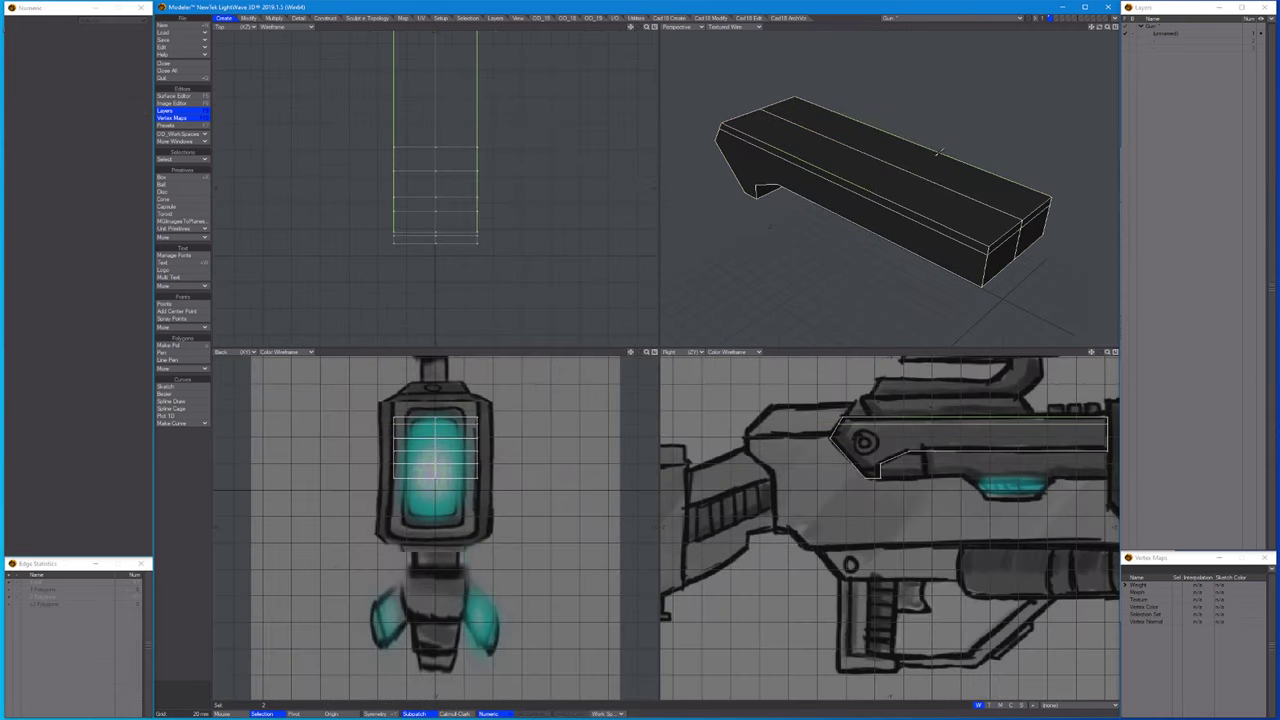
key("backslash")
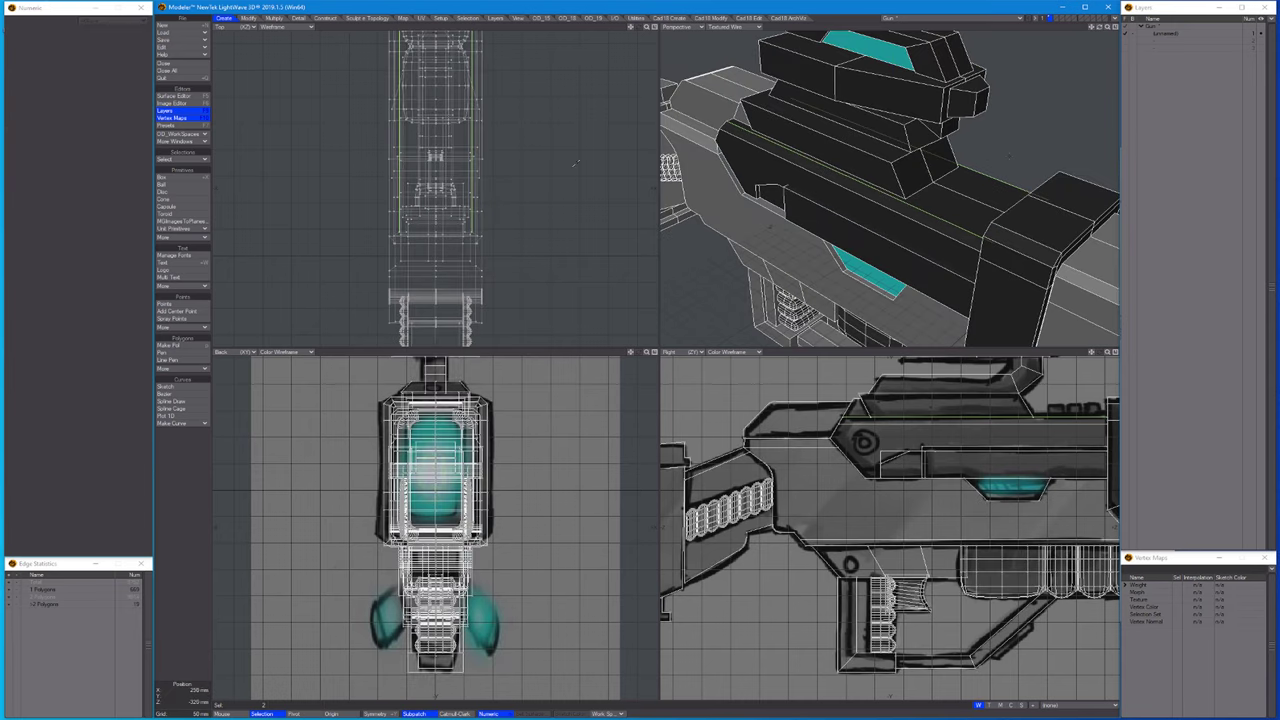
Isolate the dark base block beneath the scope and knife a horizontal cut just below its top surface.
key("ctrl+h")
left_click_drag(1010, 155, 850, 200, "alt")
left_click(890, 195)
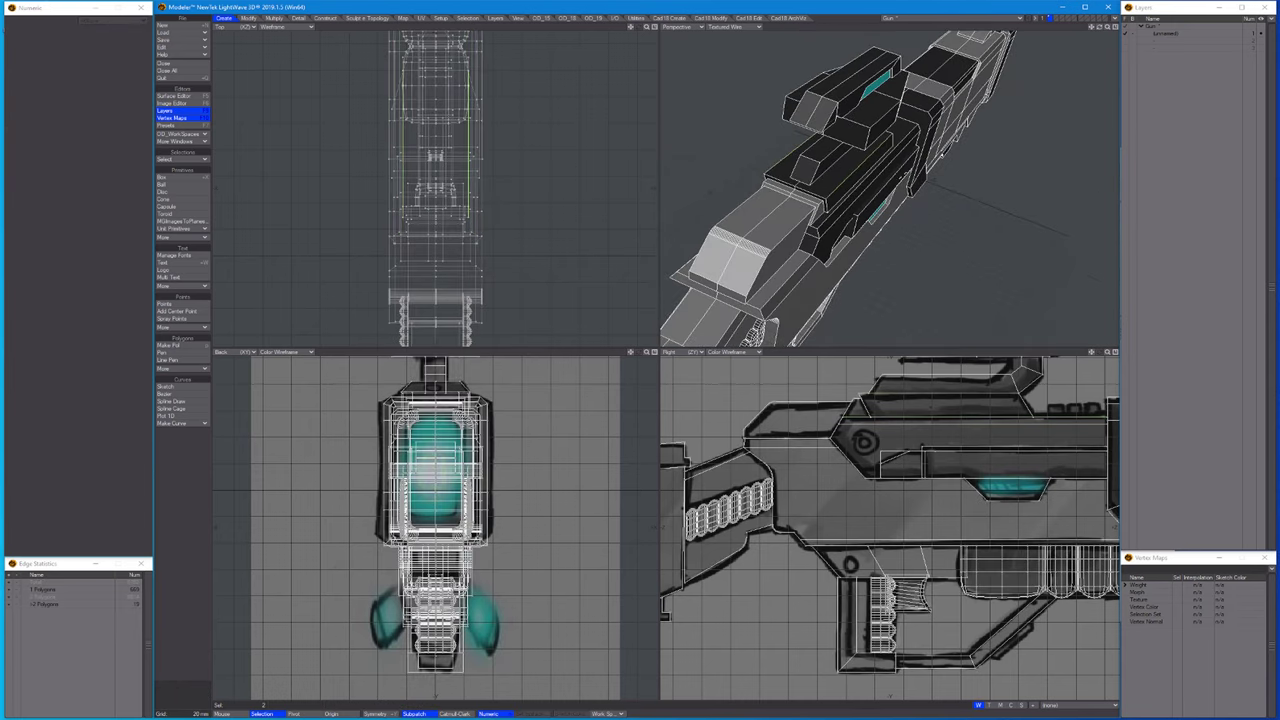
key("ctrl+j")
key("bracketright")
key("shift+k")
key("equal")
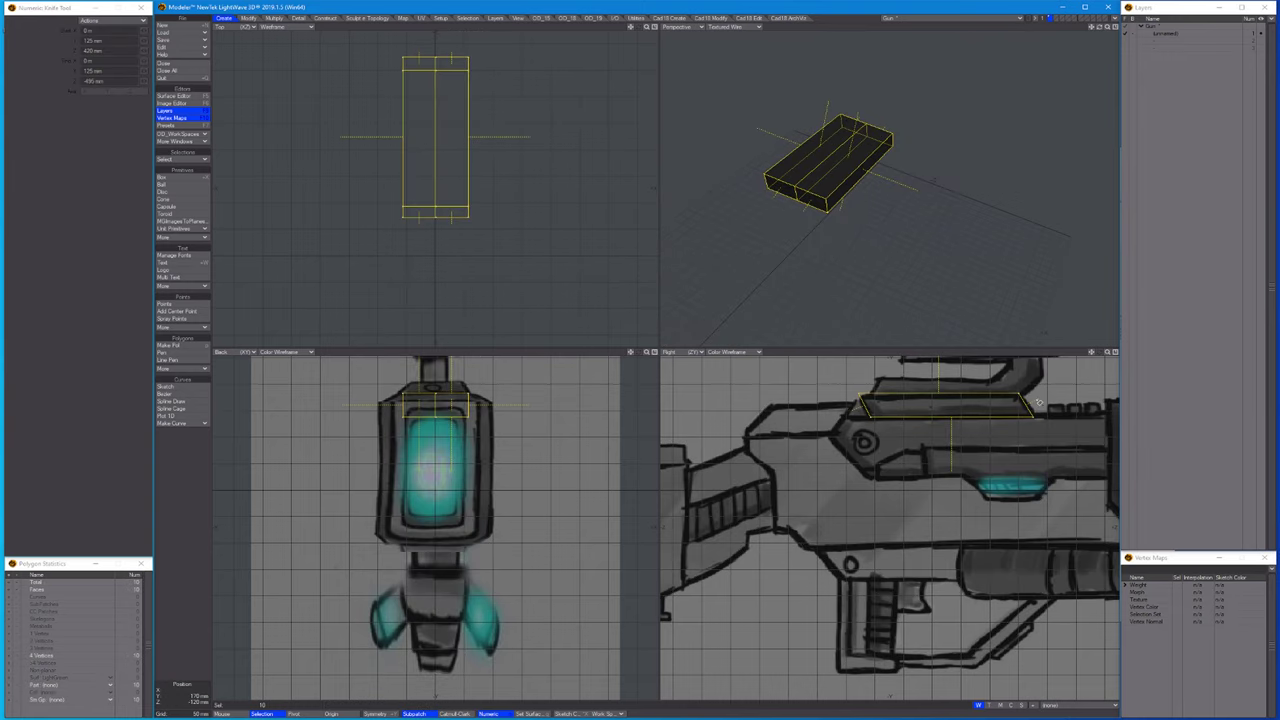
key("space")
Move the base block's outer top edges symmetrically inward with the falloff set to None to bevel its sides.
key("ctrl+h")
scroll(776, 148, "up", 3)
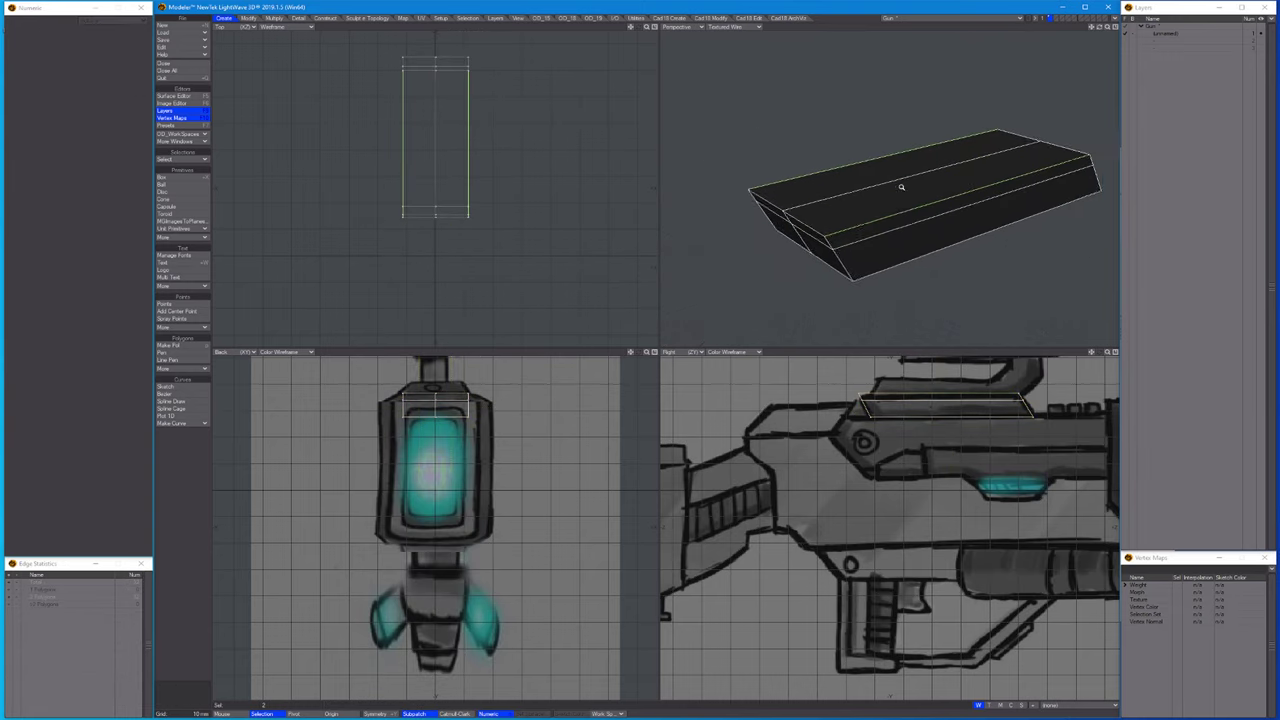
key("t")
scroll(498, 197, "up", 3)
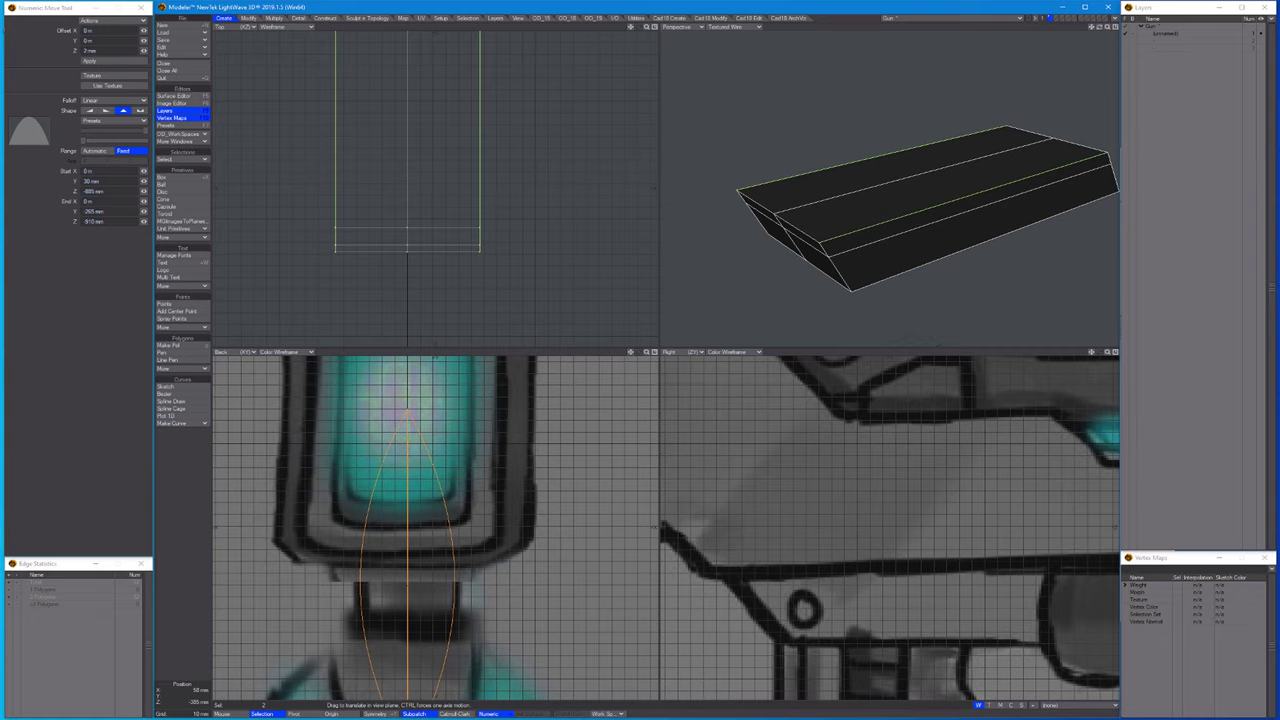
left_click(115, 100)
left_click(112, 92)
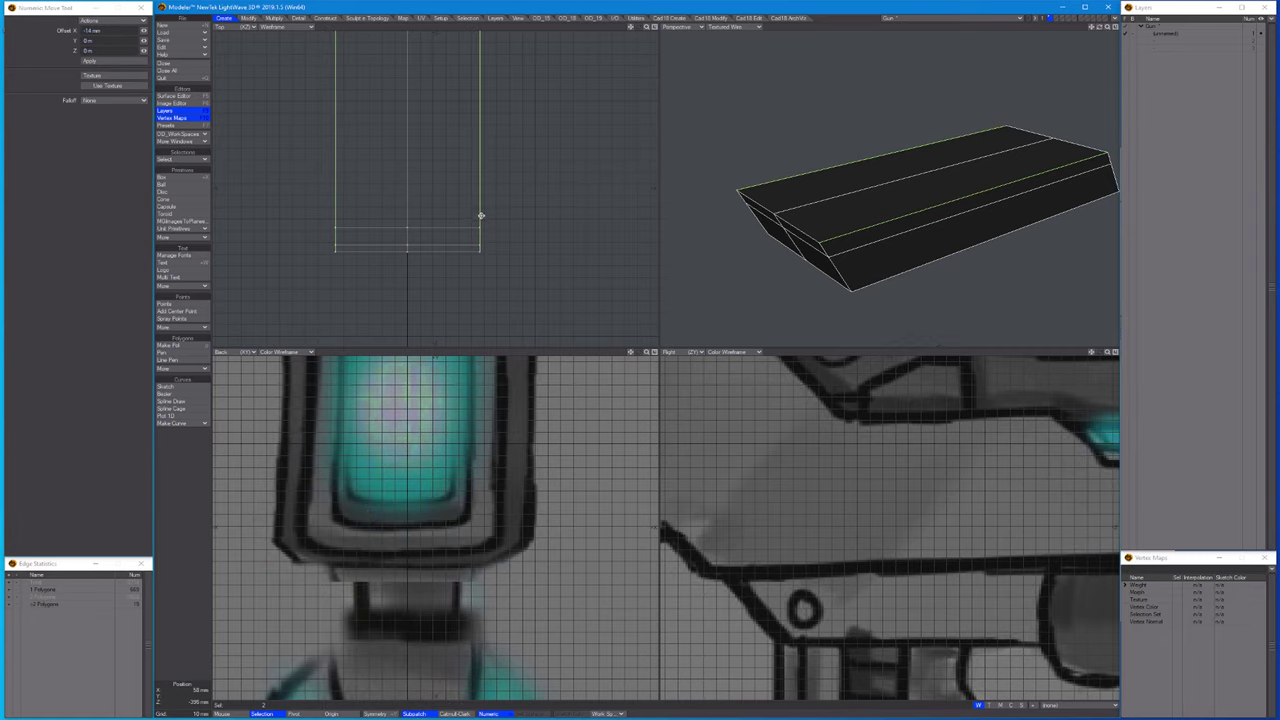
key("slash")
key("space")
key("a")
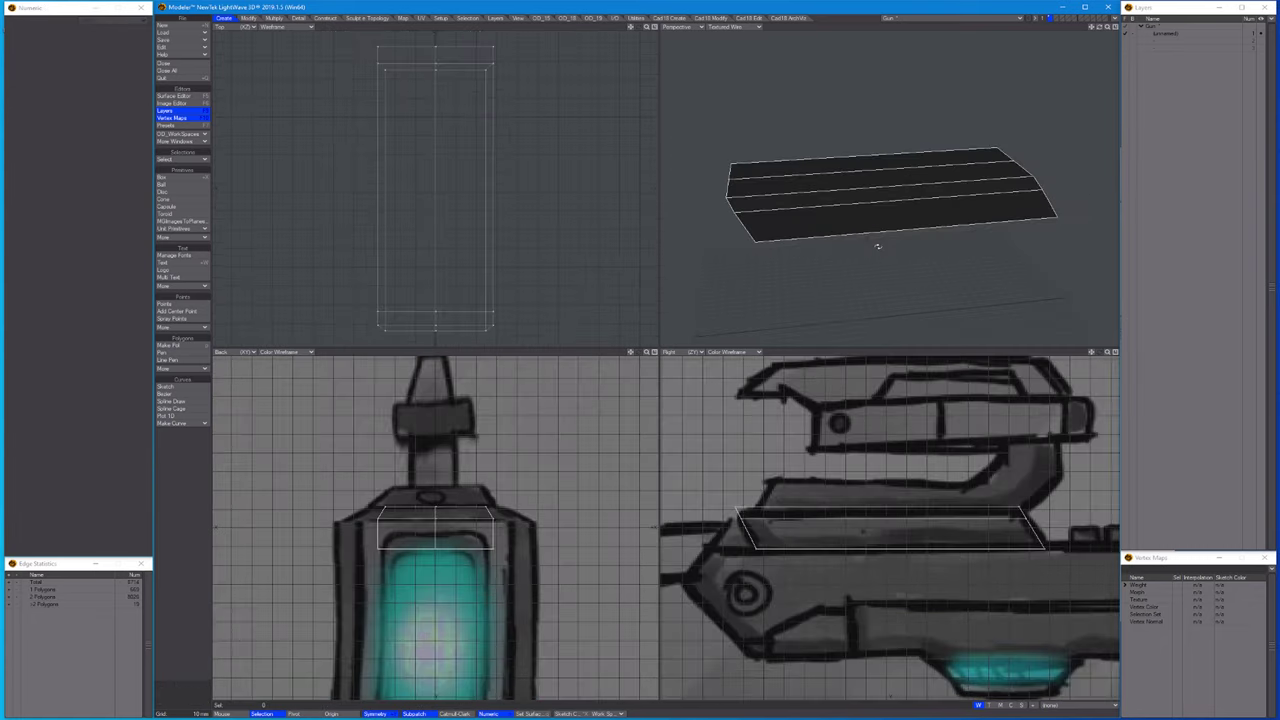
Unhide the rest of the gun and isolate the dark angled collar in the middle of the body.
key("1")
scroll(981, 214, "up", 5)
key("ctrl+h")
left_click(903, 185)
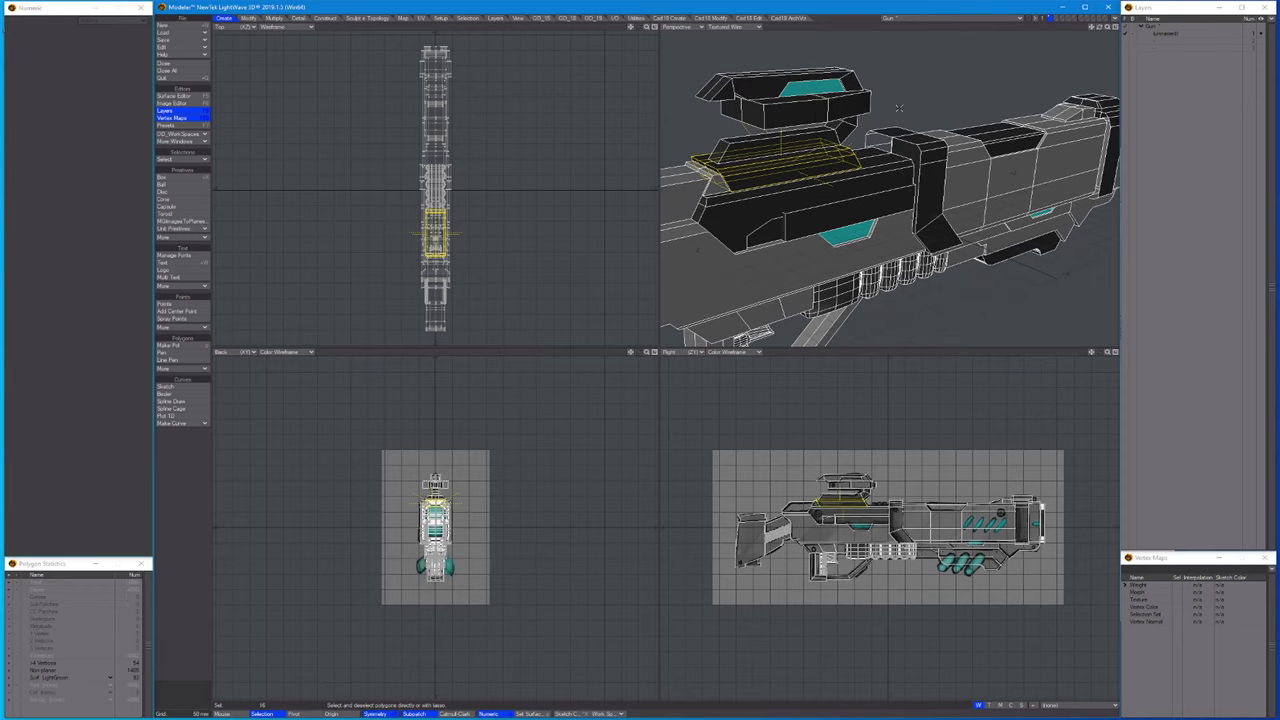
key("equal")
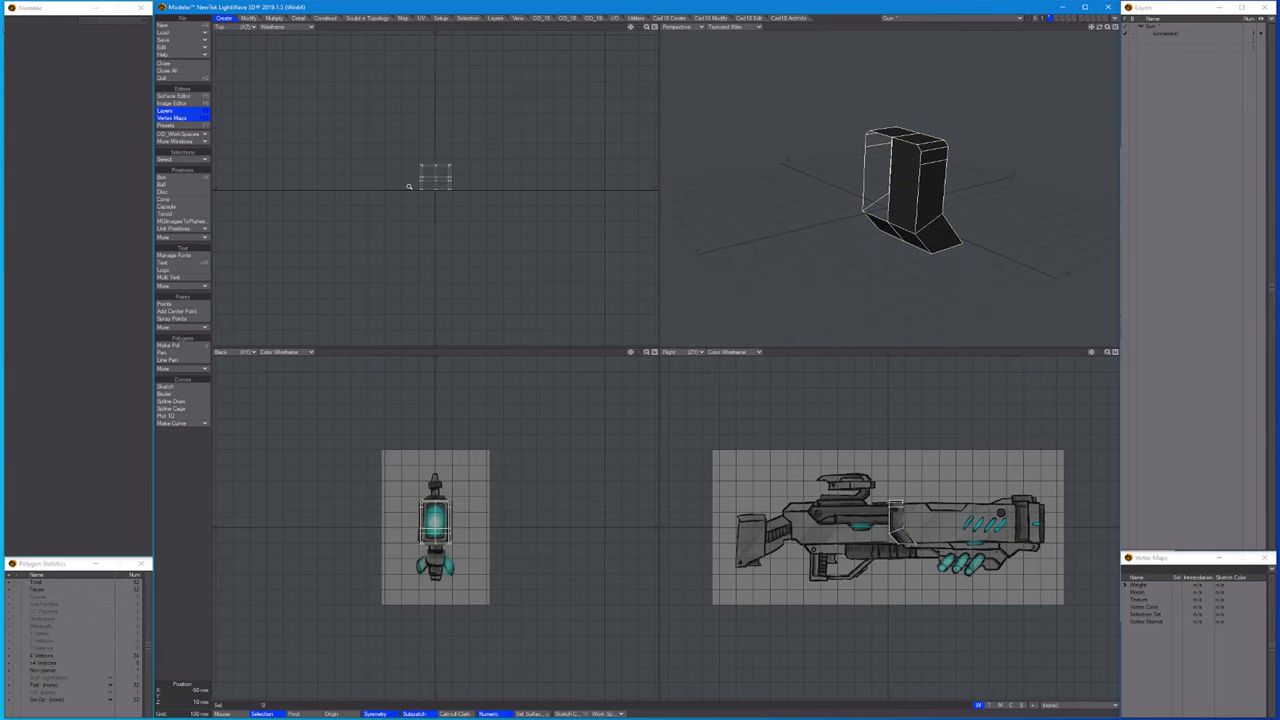
Delete the isolated collar's left half along the centre line.
key("shift+a")
left_click_drag(465, 121, 412, 268)
key("ctrl+g")
key("a")
left_click_drag(830, 190, 786, 232, "alt")
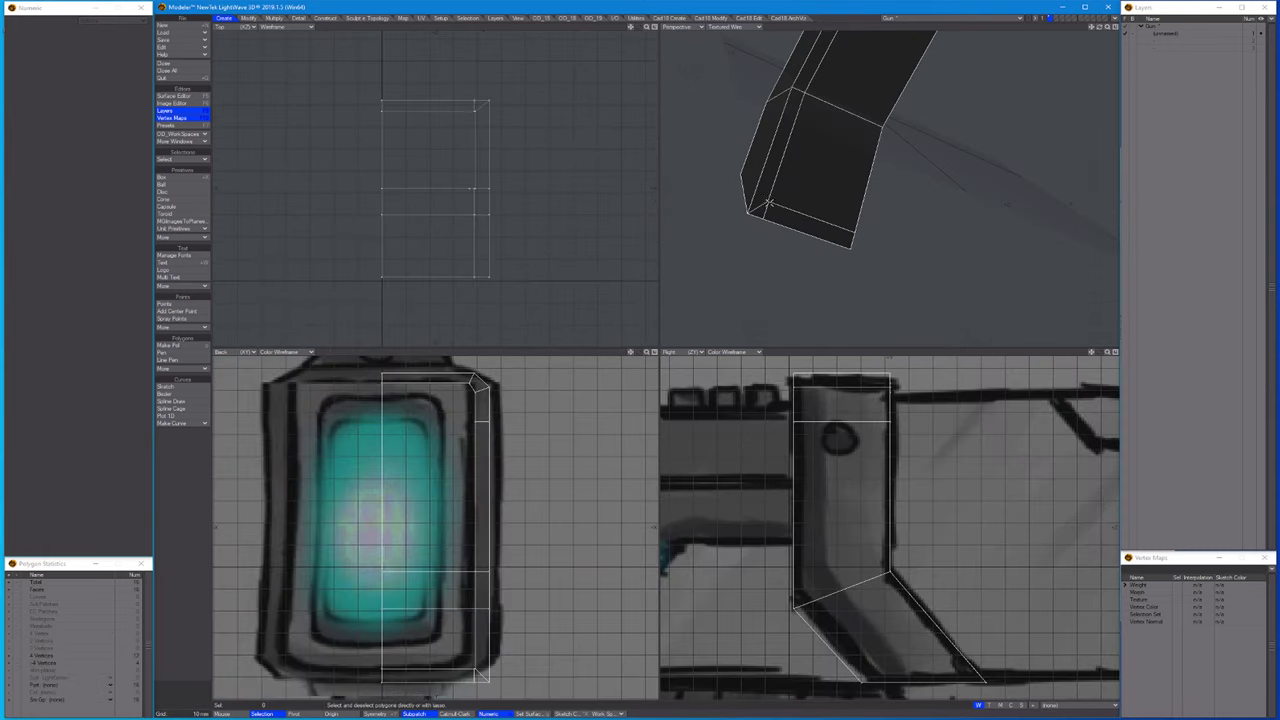
Move the stray point inward at the collar's lower inset corner and clean up that corner.
scroll(768, 207, "up", 4)
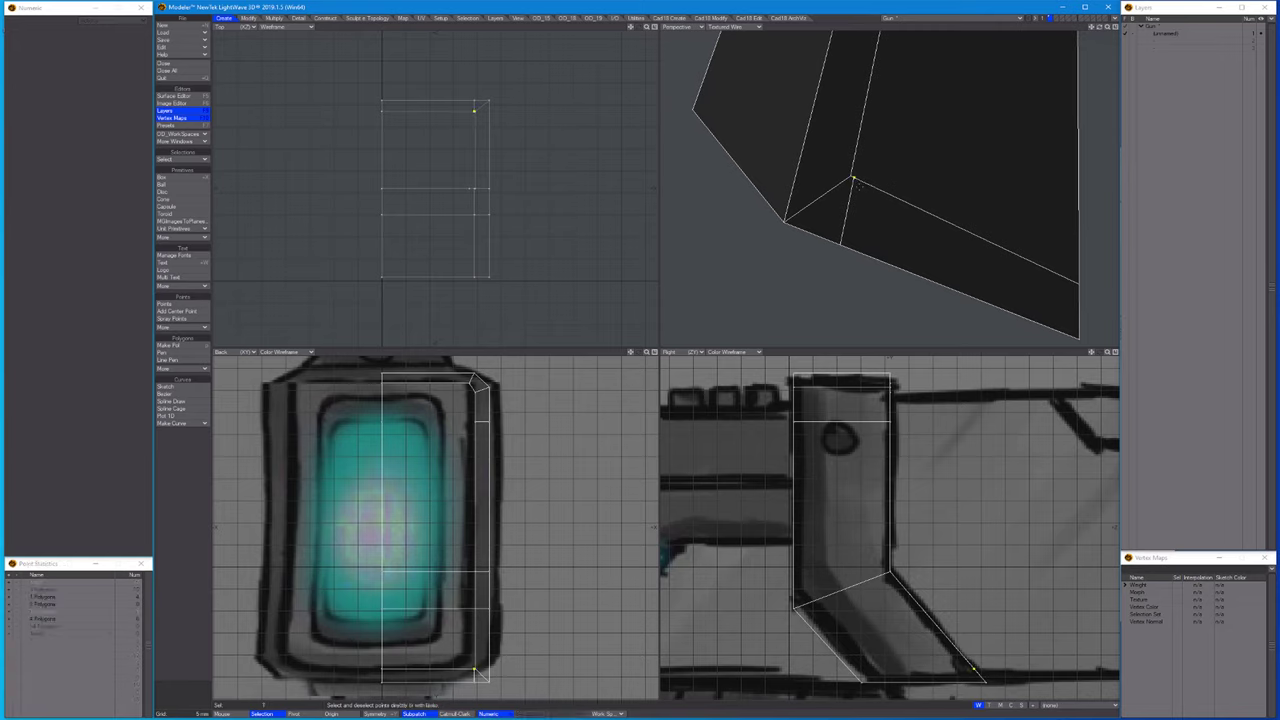
key("t")
key("ctrl+h")
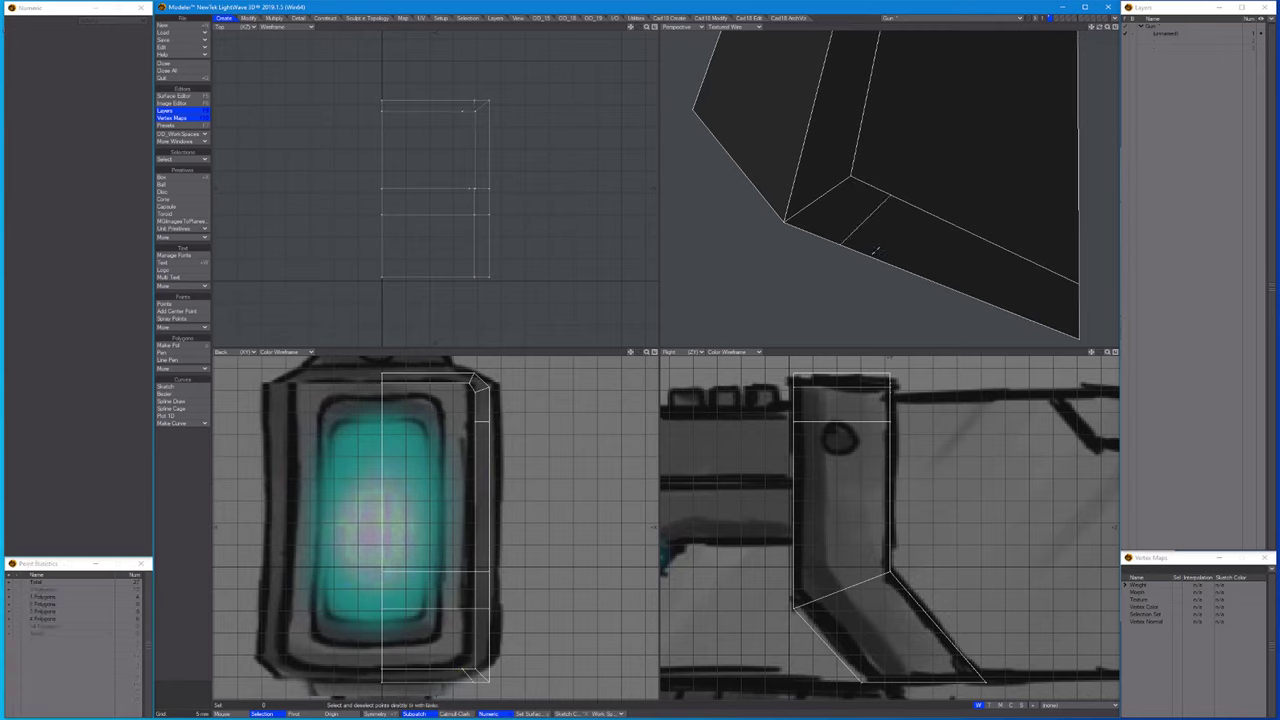
left_click_drag(875, 250, 986, 183, "alt")
key("ctrl+h")
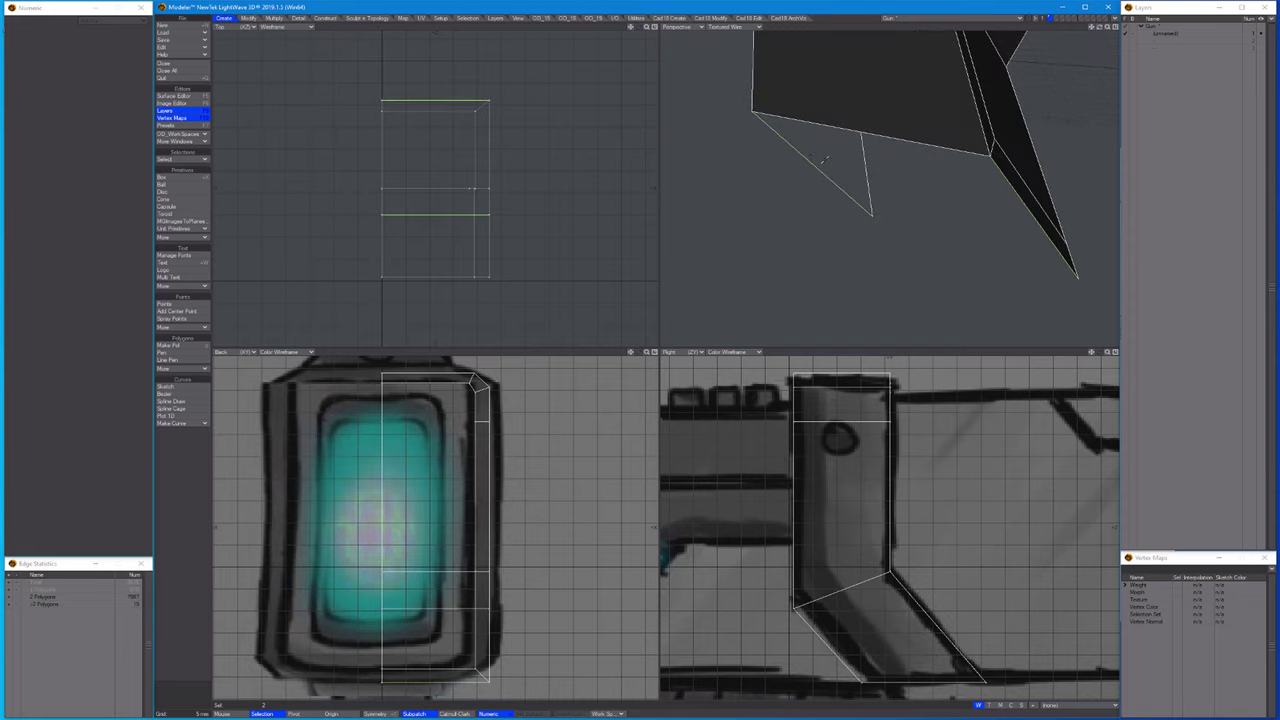
Bevel the collar's upright and sloped faces with an inset border and remove the inset strips along the centre line.
left_click_drag(824, 160, 886, 217, "alt")
key("ctrl+j")
left_click(929, 178)
key("b")
key("space")
left_click(877, 230)
key("b")
key("space")
key("/")
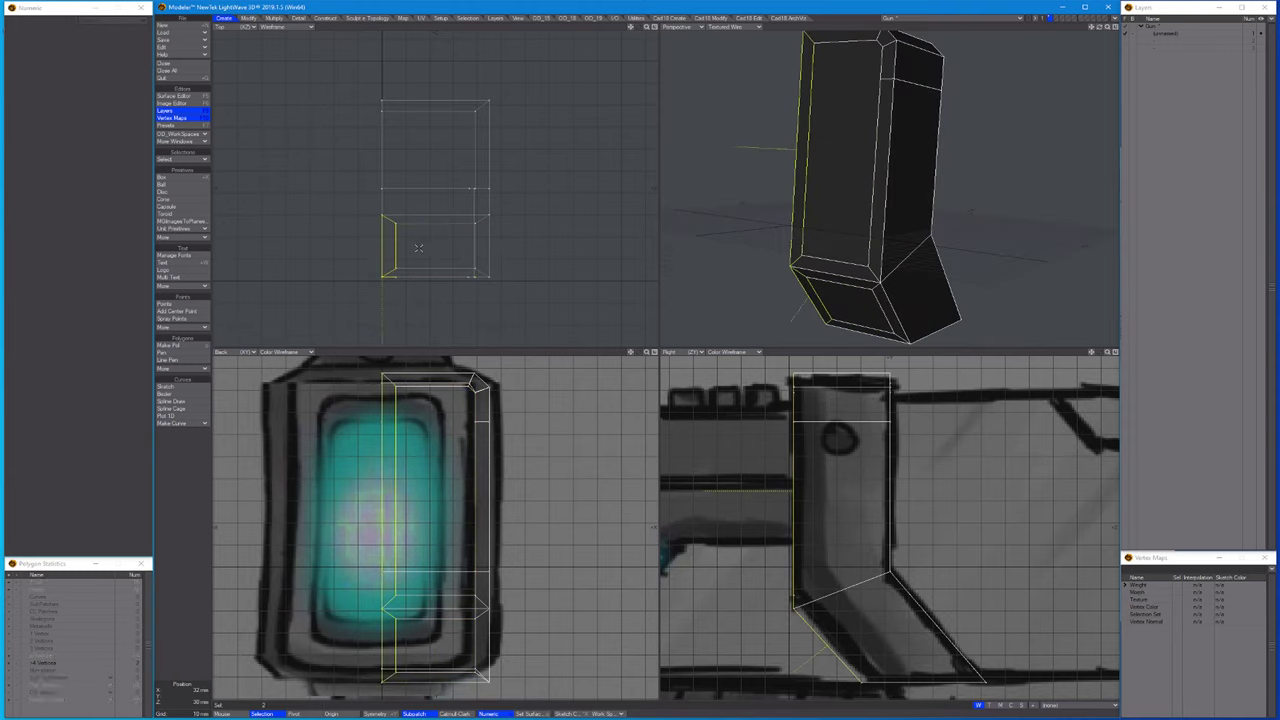
key("ctrl+g")
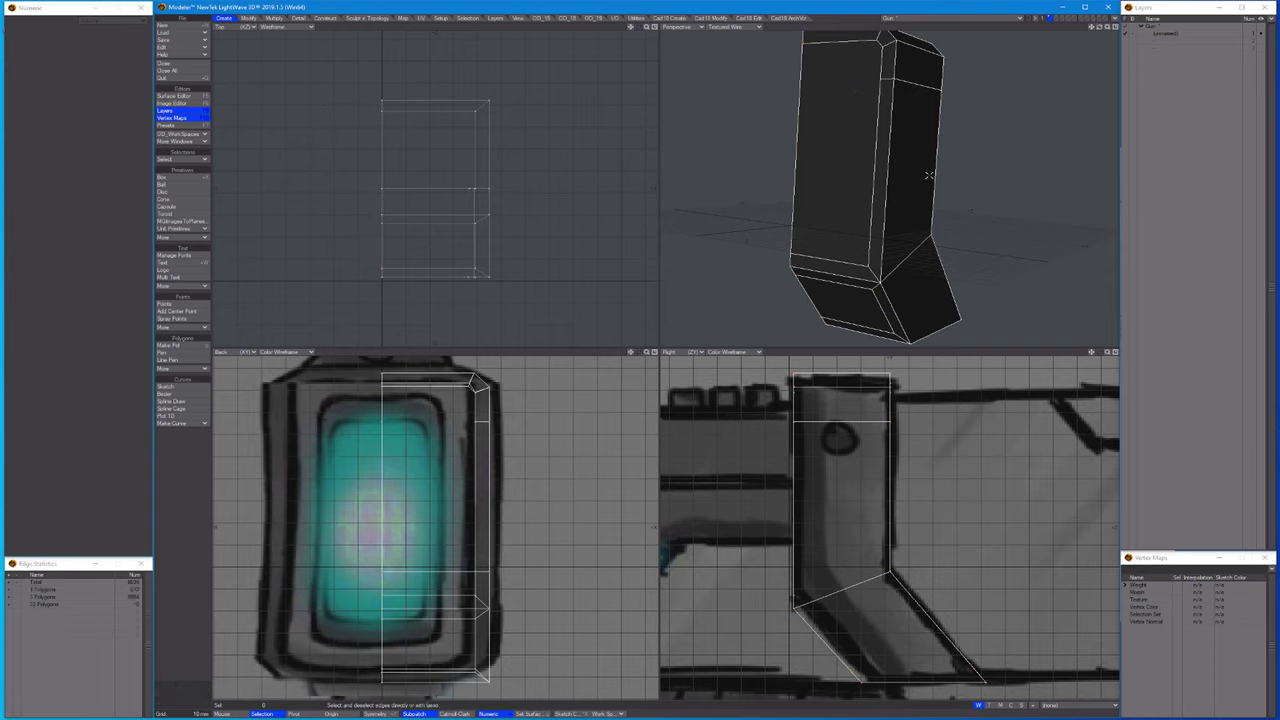
Merge the split polygons on the collar's side across the horizontal seam near its top.
key("ctrl+j")
left_click(927, 172)
key("shift+a")
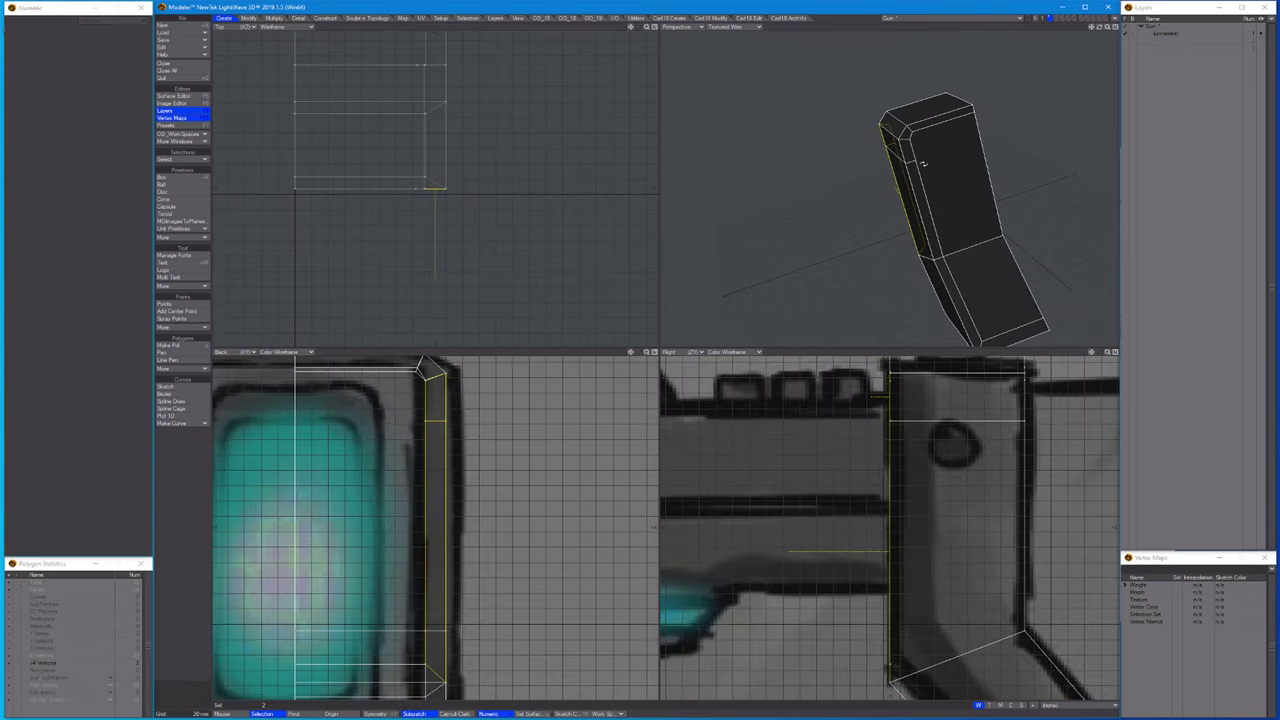
left_click_drag(923, 163, 956, 174, "alt")
key("/")
key("ctrl+g")
Remove the leftover row of seam points near the collar's top and unhide the rest of the gun.
key("a")
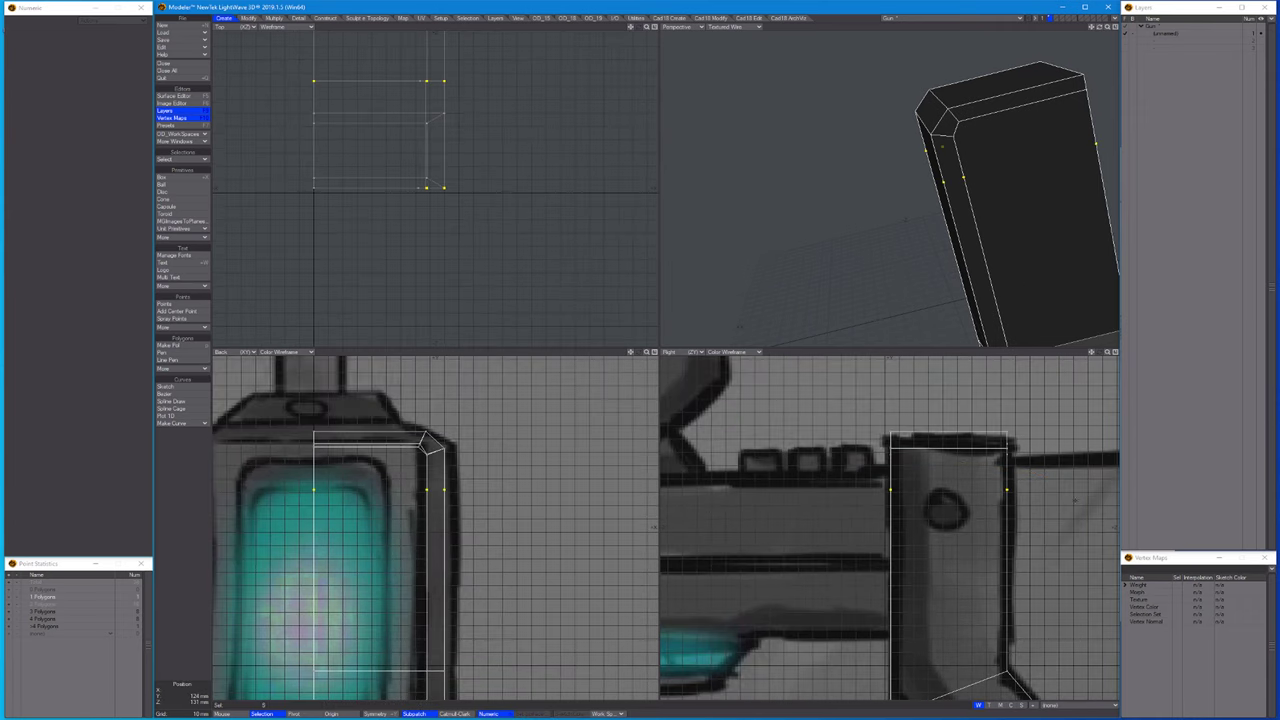
scroll(943, 175, "down", 3)
key("\\")
scroll(880, 238, "up", 5)
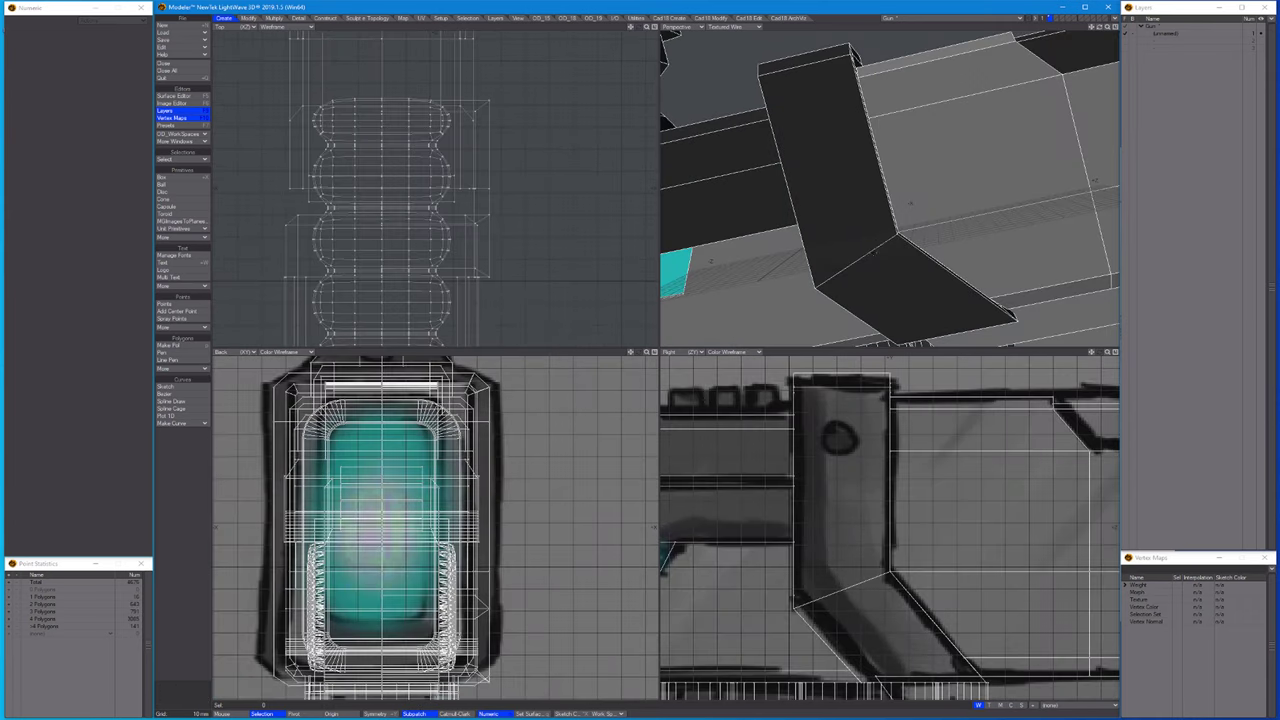
Move the collar's upper bevel edge on the barrel side down about 8 mm.
left_click_drag(908, 196, 884, 136, "alt")
key("ctrl+h")
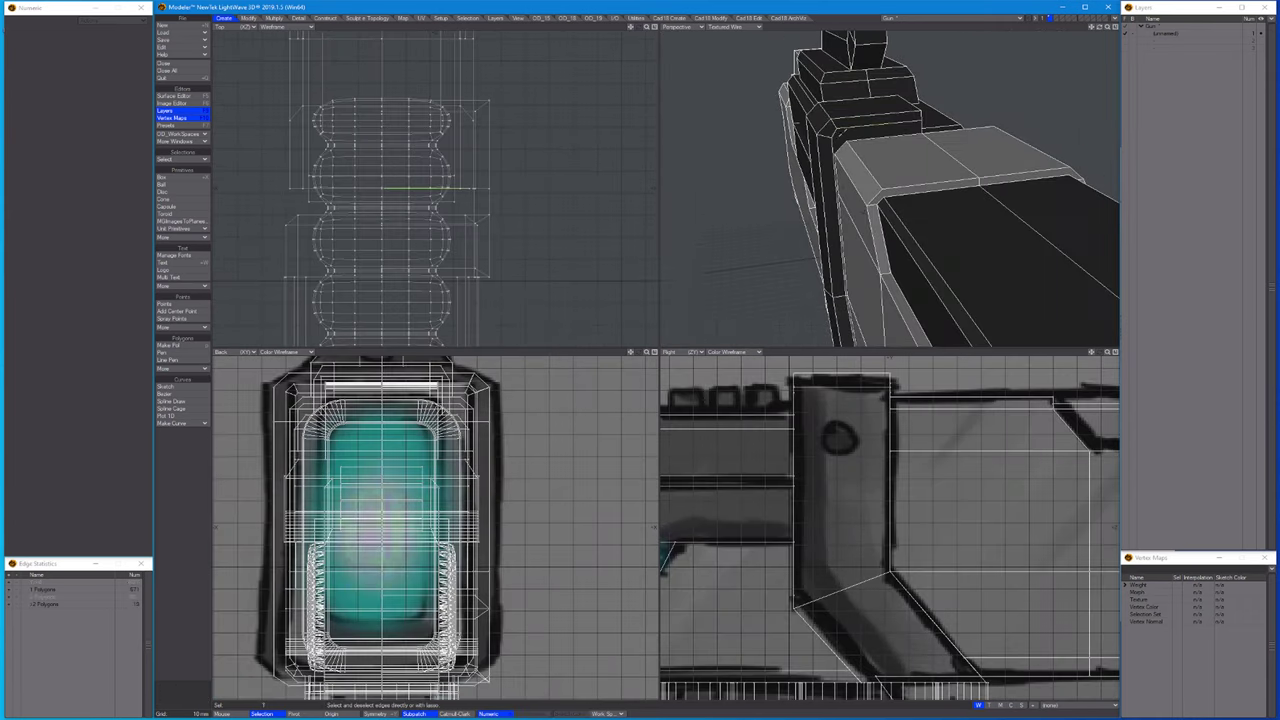
left_click(884, 136)
key("ctrl+j")
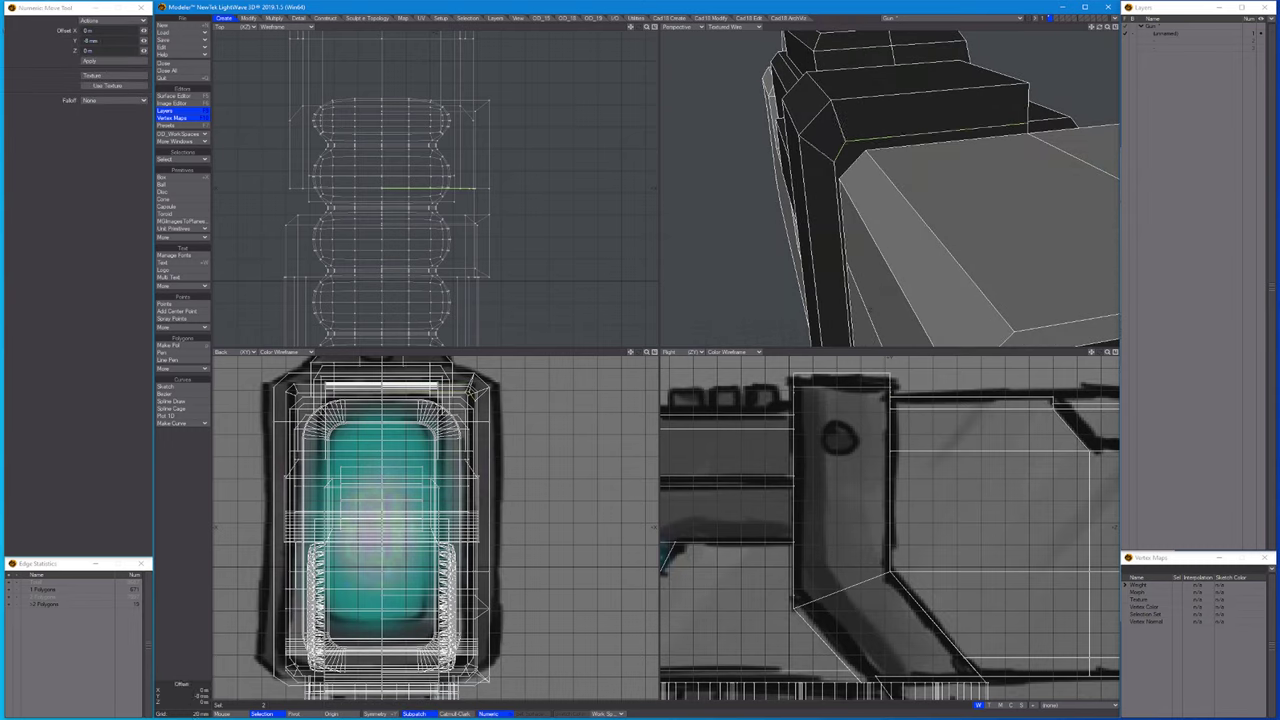
left_click_drag(881, 133, 878, 226, "alt")
key("ctrl+h")
key("ctrl+j")
Assign the Metal2 surface to the block between the ribbed grip and the lower front housing.
key("a")
key("shift+a")
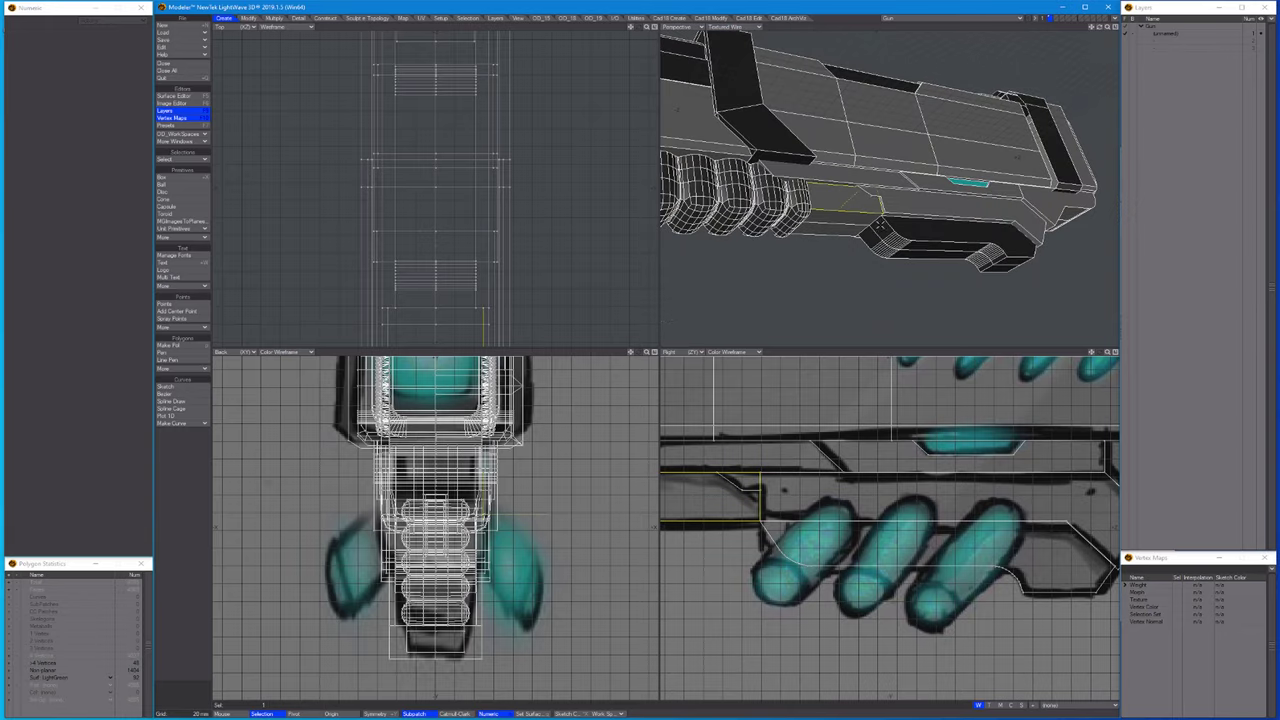
key("q")
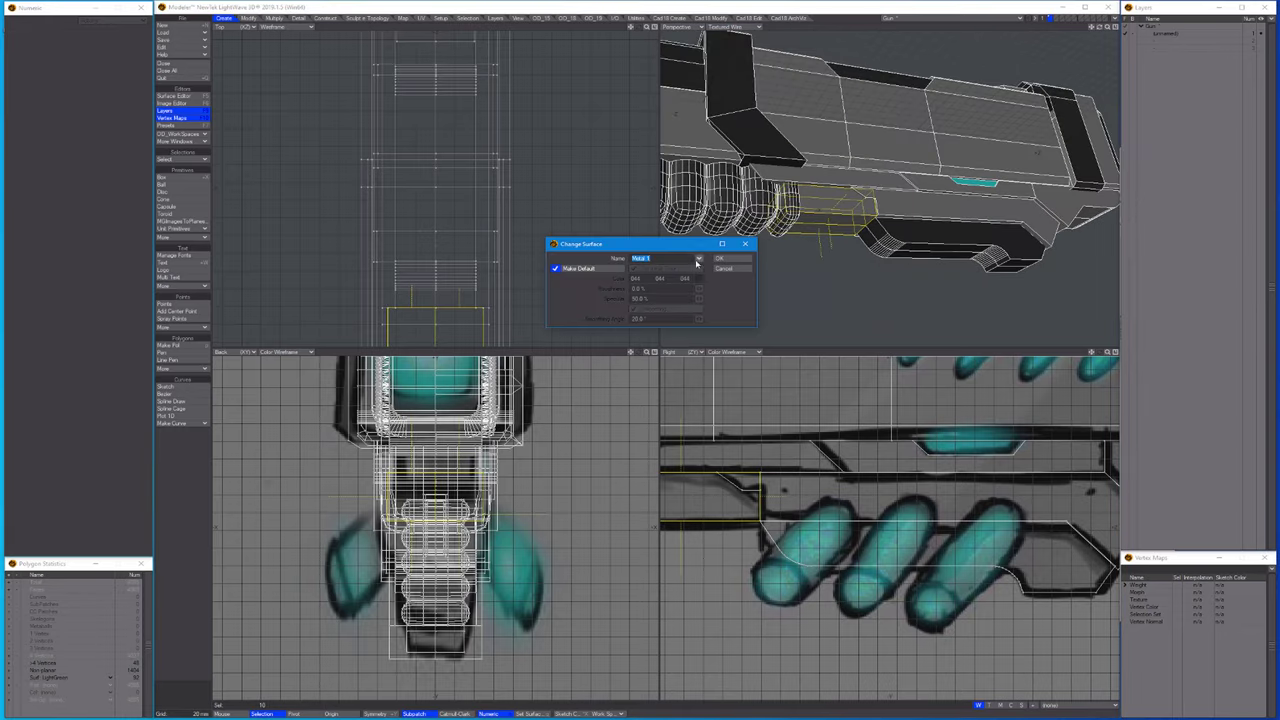
left_click(698, 281)
left_click(698, 292)
left_click(730, 249)
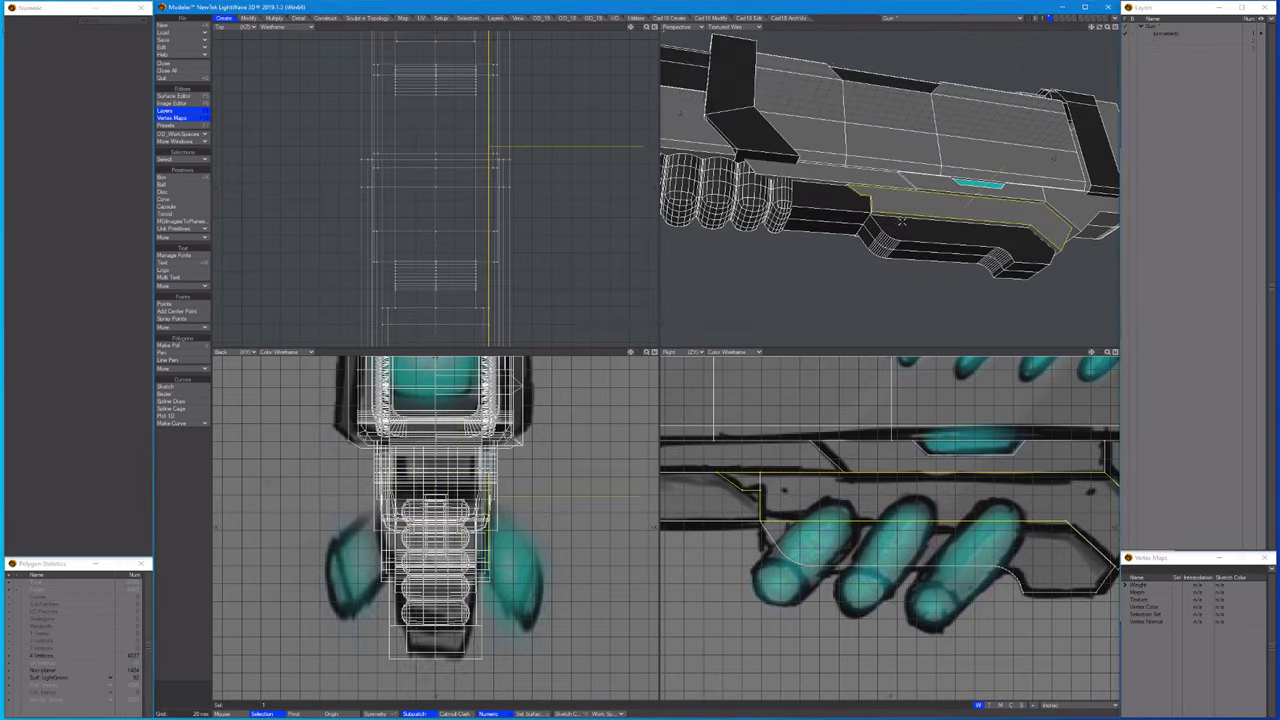
Isolate the lower front housing and subtract a 2D cylinder of about 29 mm radius above the first glowing tube.
key("equal")
scroll(378, 163, "up", 2)
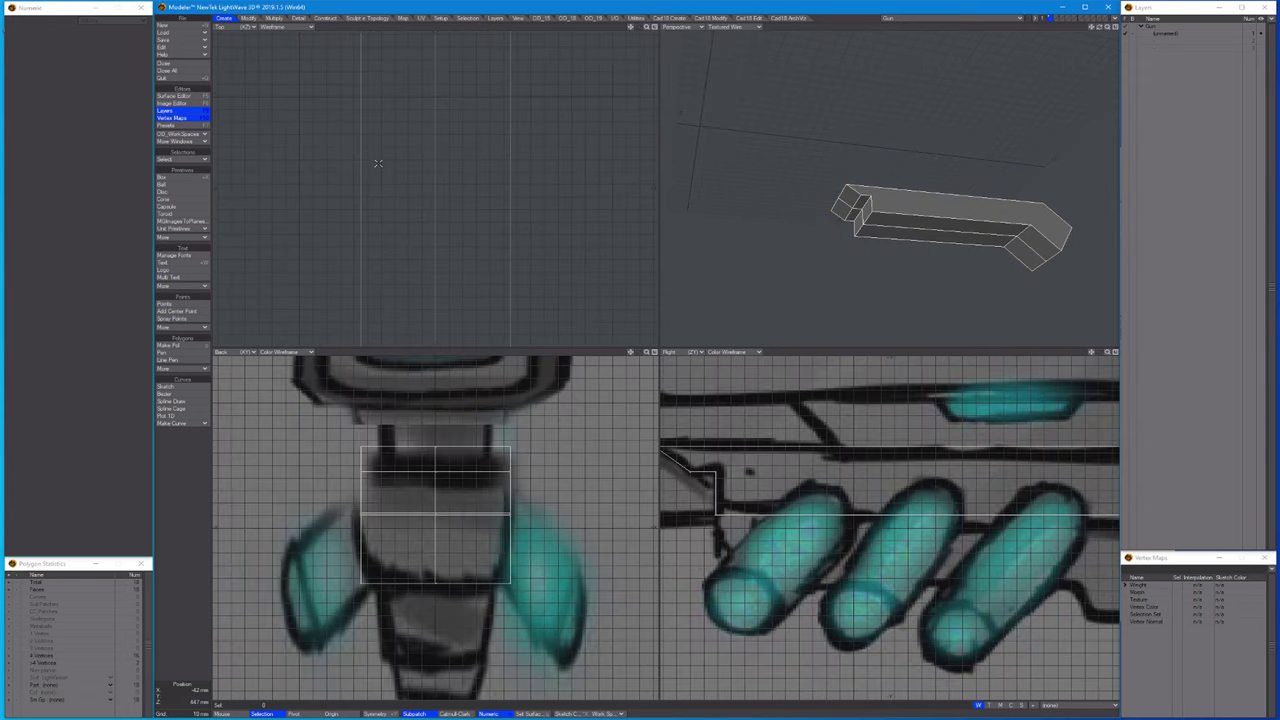
left_click(165, 192)
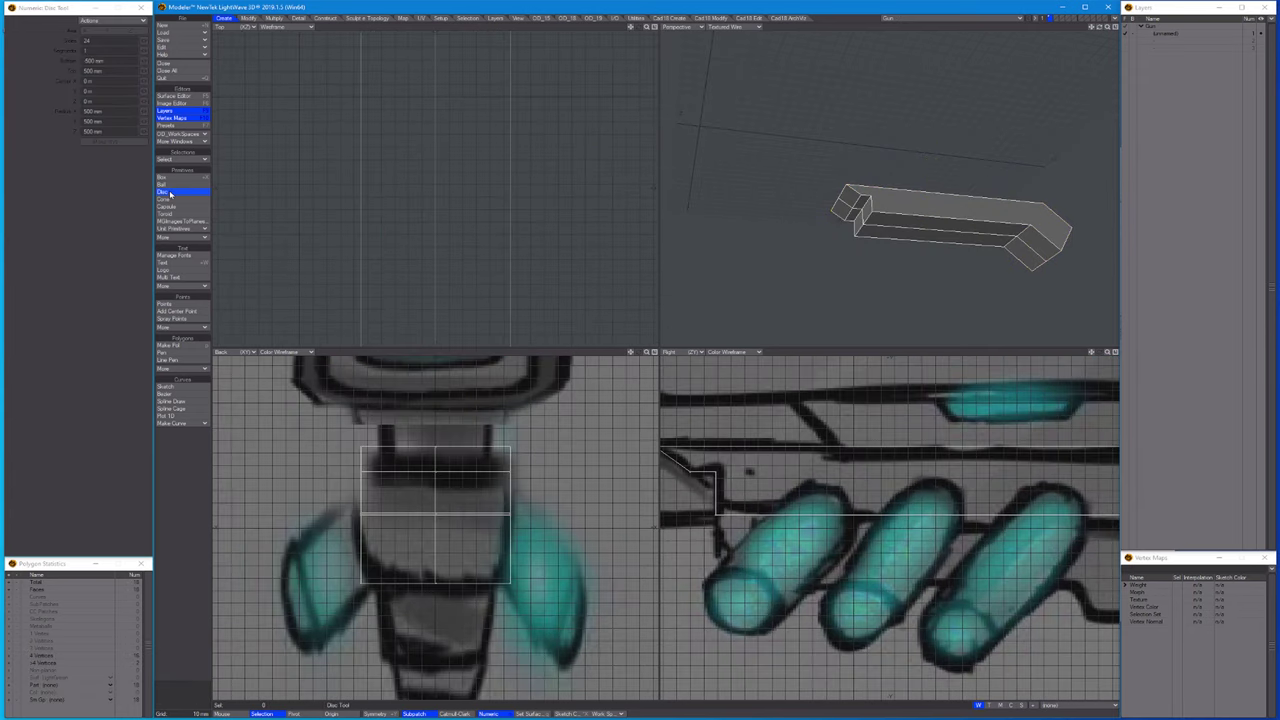
left_click(668, 18)
left_click(166, 274)
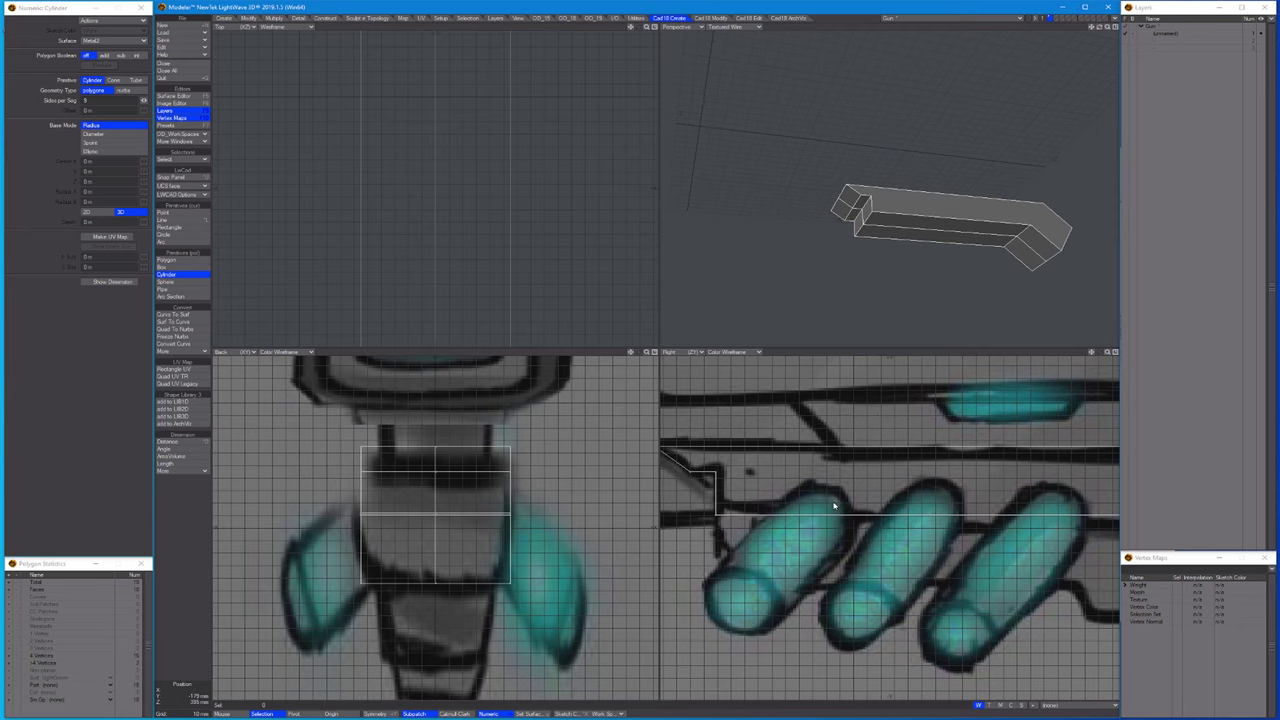
left_click_drag(833, 505, 923, 549)
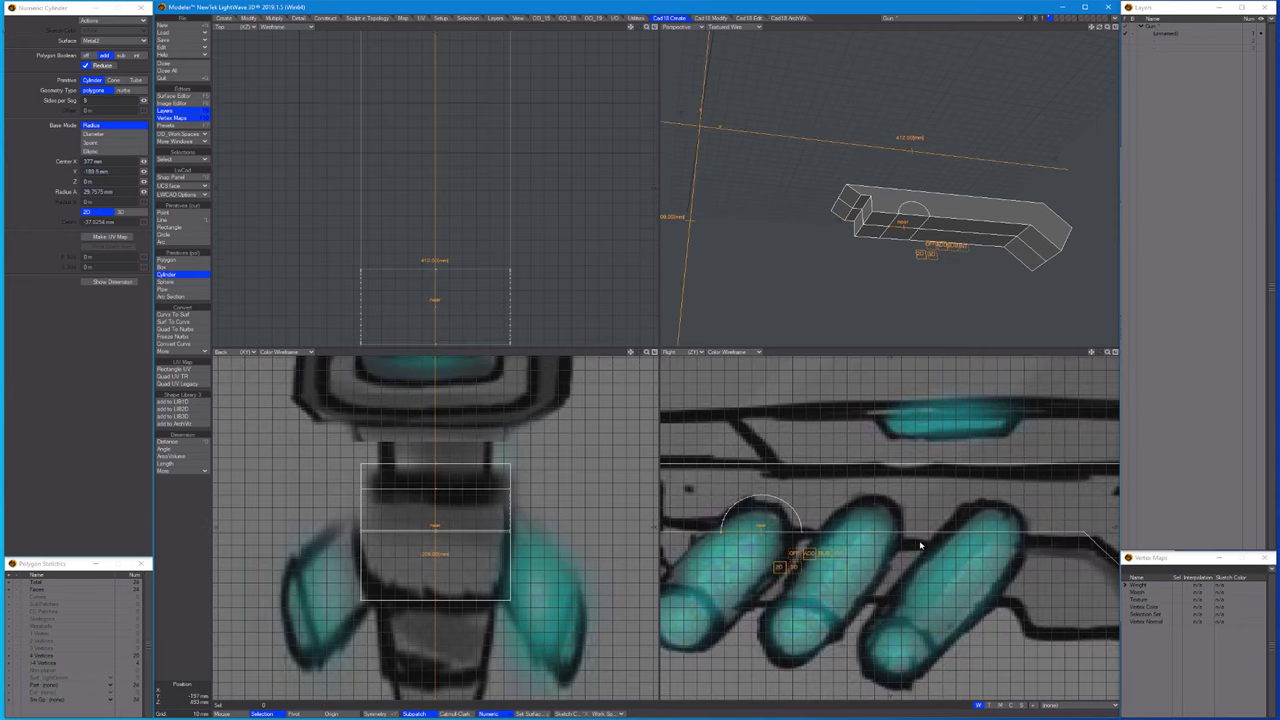
left_click_drag(825, 555, 838, 568, "alt+shift")
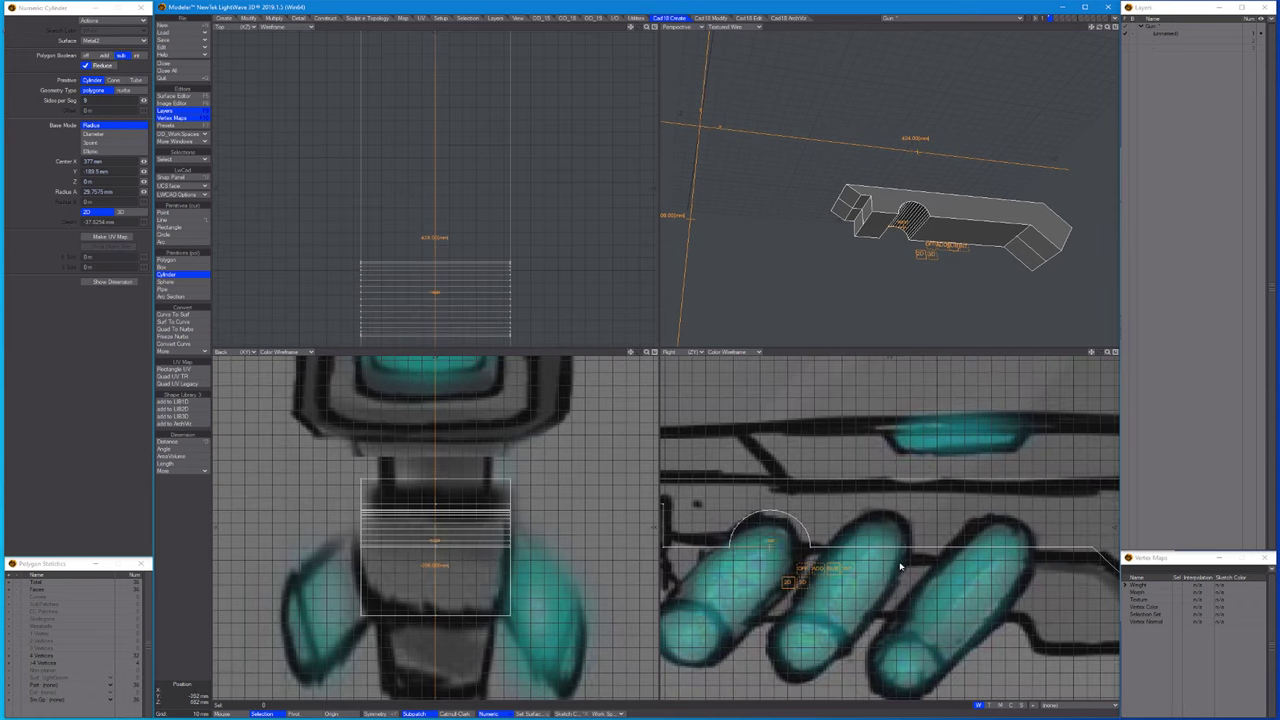
Subtract two more cylinders of about 29 mm radius from the housing above the second and third glowing tubes.
left_click(878, 540)
left_click_drag(853, 525, 843, 514)
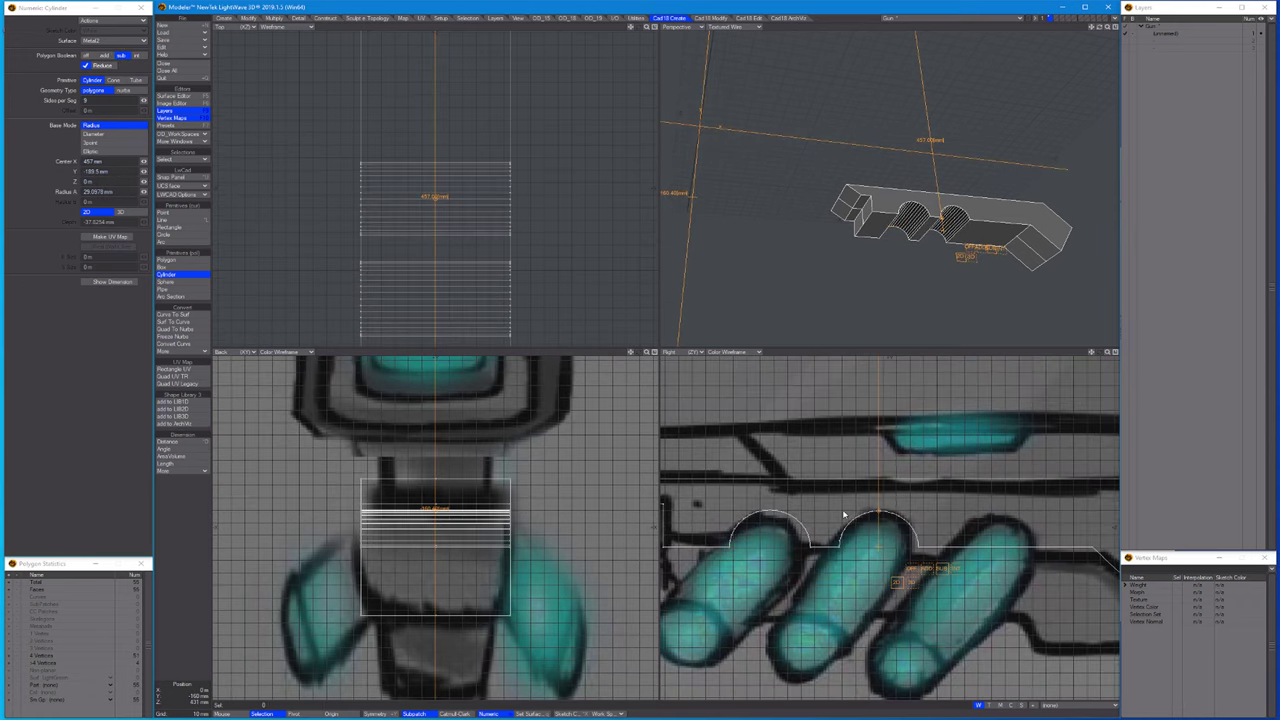
left_click(1003, 543)
left_click_drag(1000, 530, 1035, 540)
Shift the third cutout's points about 7 mm backward along Z to line up with the sketch.
key("ctrl+g")
key("t")
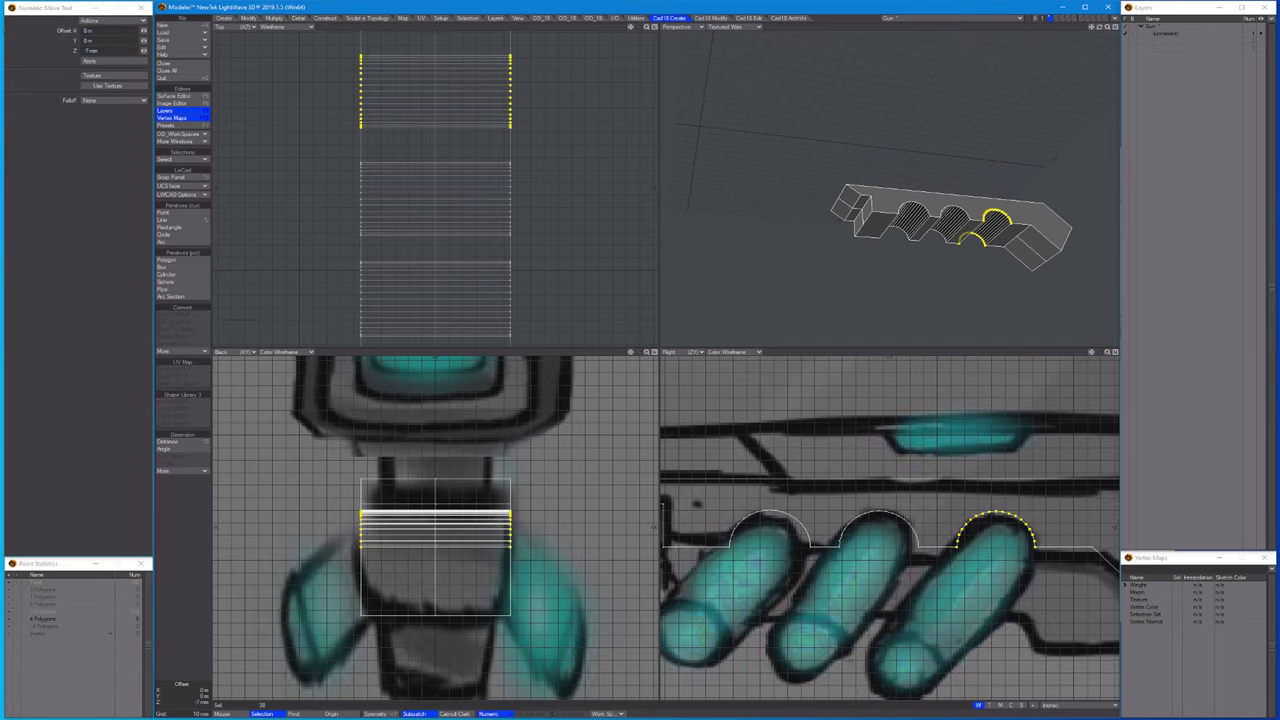
key("space")
Isolate the dark lower guard beneath the three round cutouts.
key("ctrl+j")
left_click_drag(1000, 290, 1068, 240, "alt")
key("apostrophe")
left_click(1068, 240)
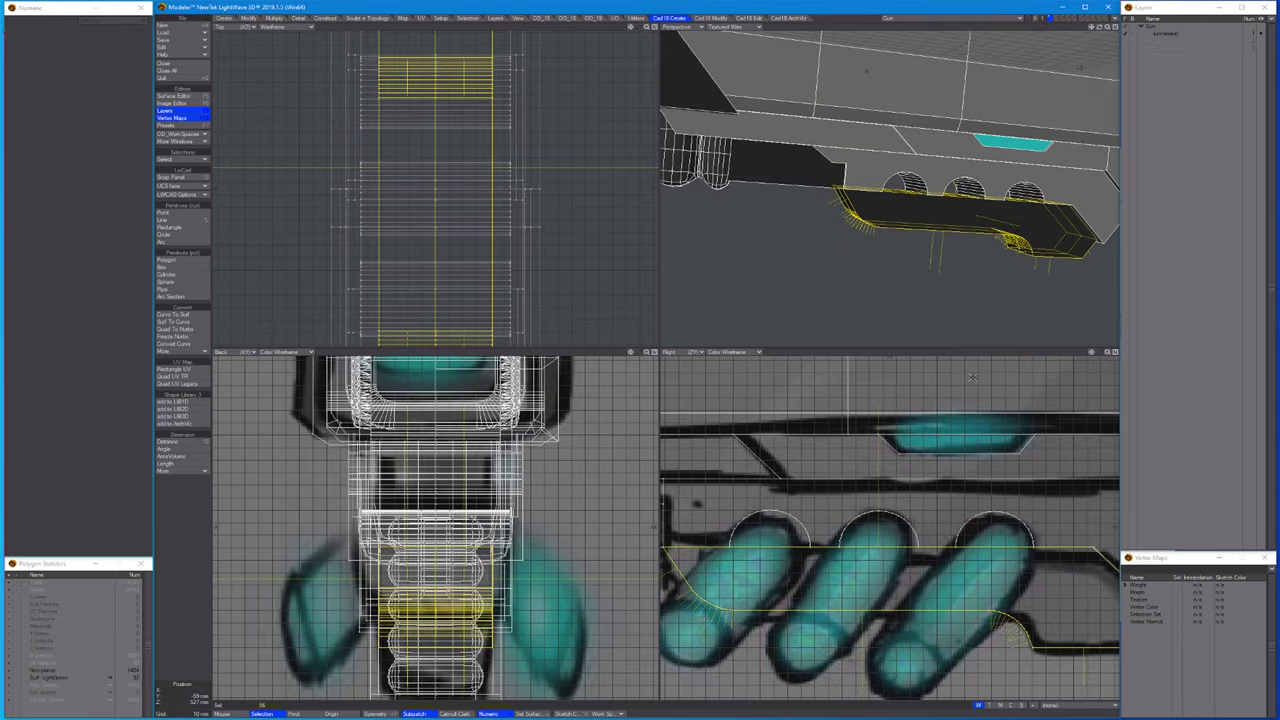
key("apostrophe")
key("ctrl+g")
Extrude the lower guard's flat top face about 25 mm upward behind the cutouts and unhide the gun.
key("comma")
key("period")
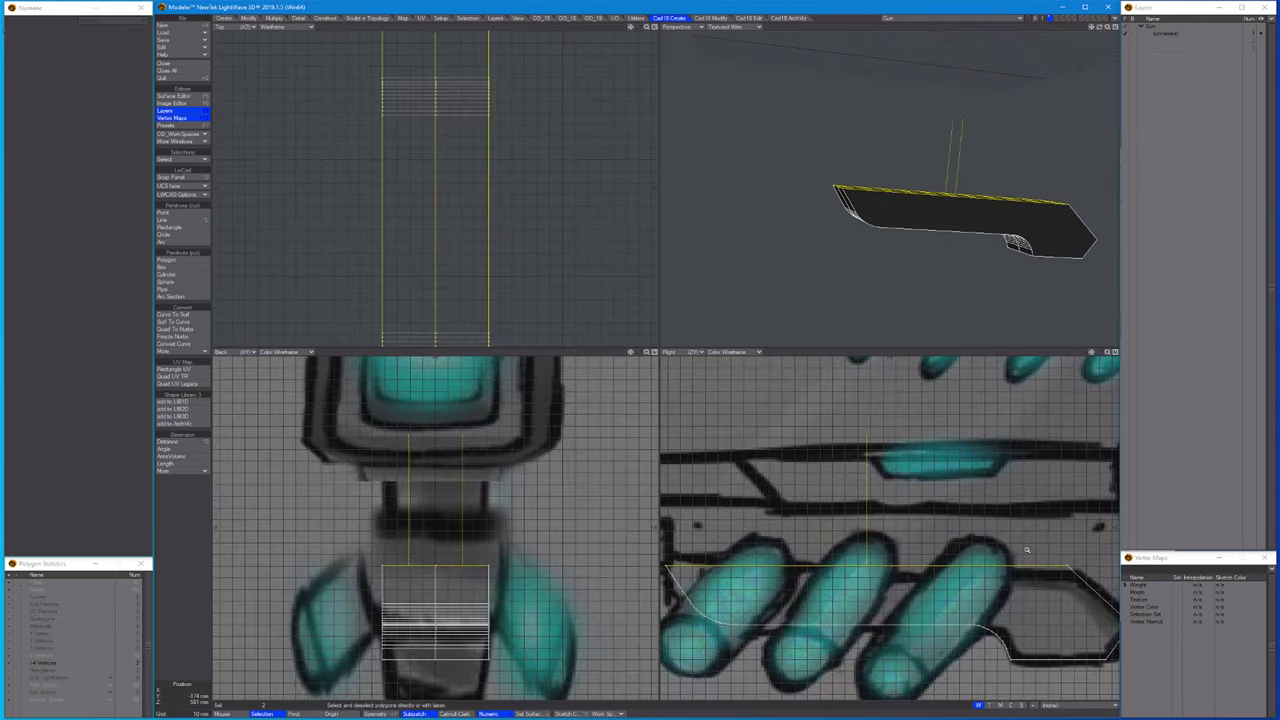
key("y")
key("comma")
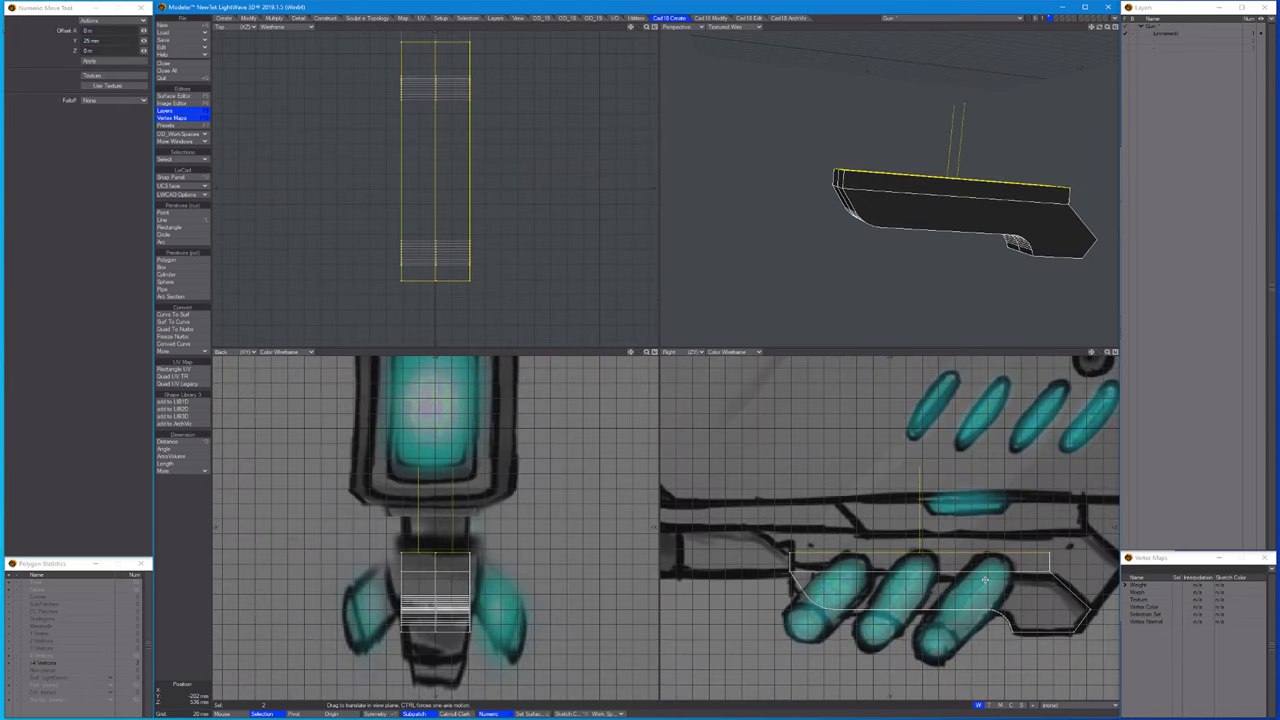
key("apostrophe")
key("period")
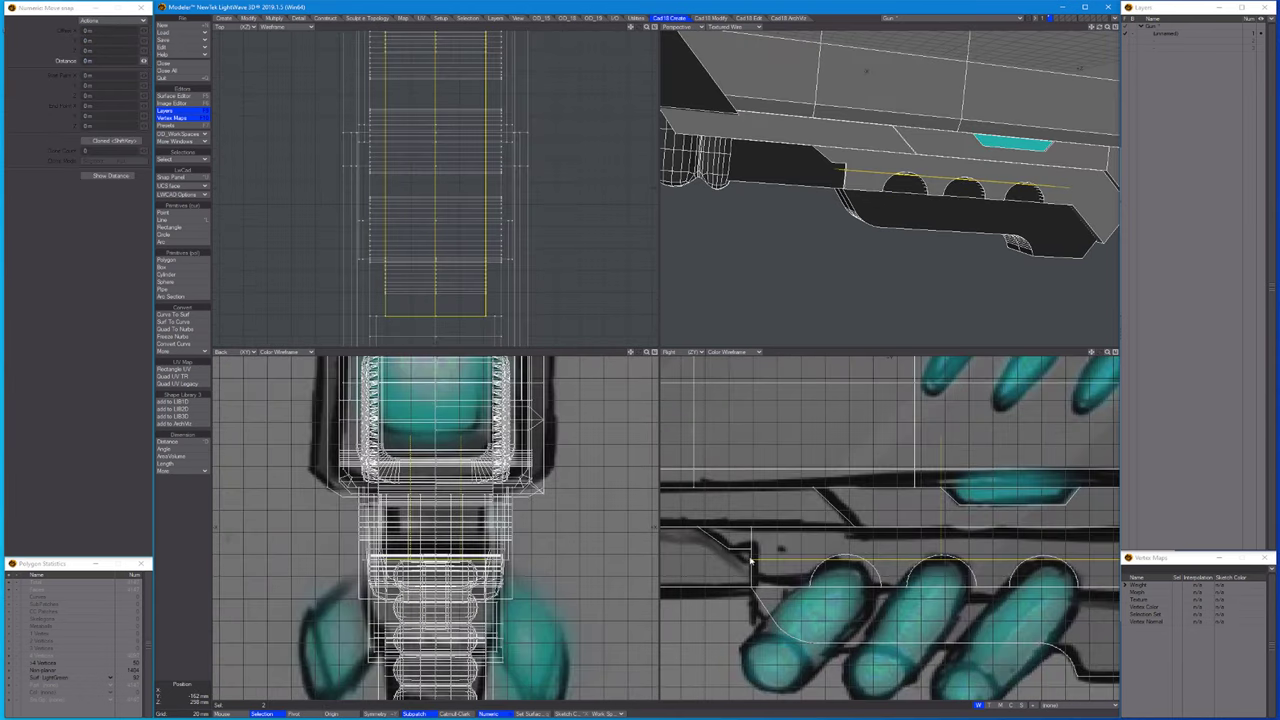
Adjust the end points of the guard's extruded top so they sit inside the housing.
key("space")
key("comma")
key("ctrl+h")
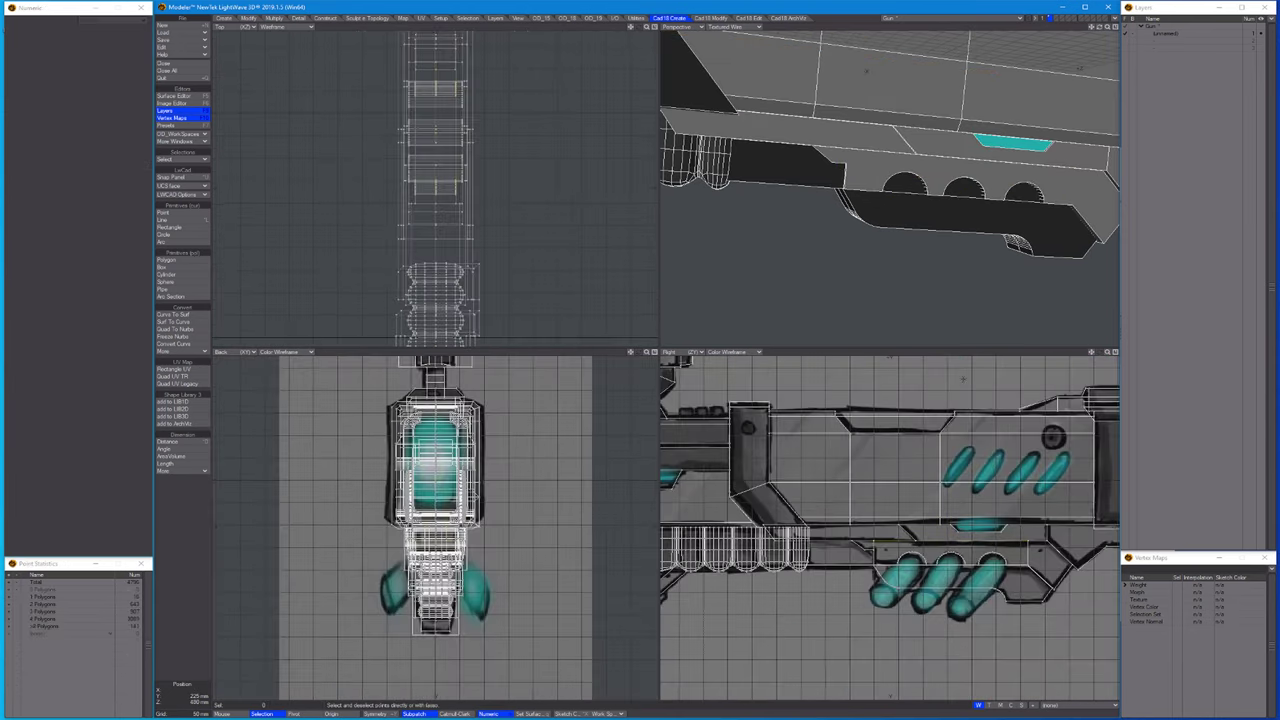
left_click_drag(988, 177, 1000, 200, "alt")
key("ctrl+j")
Isolate the muzzle end block around the small glowing side slot in the sketch.
key("period")
key("period")
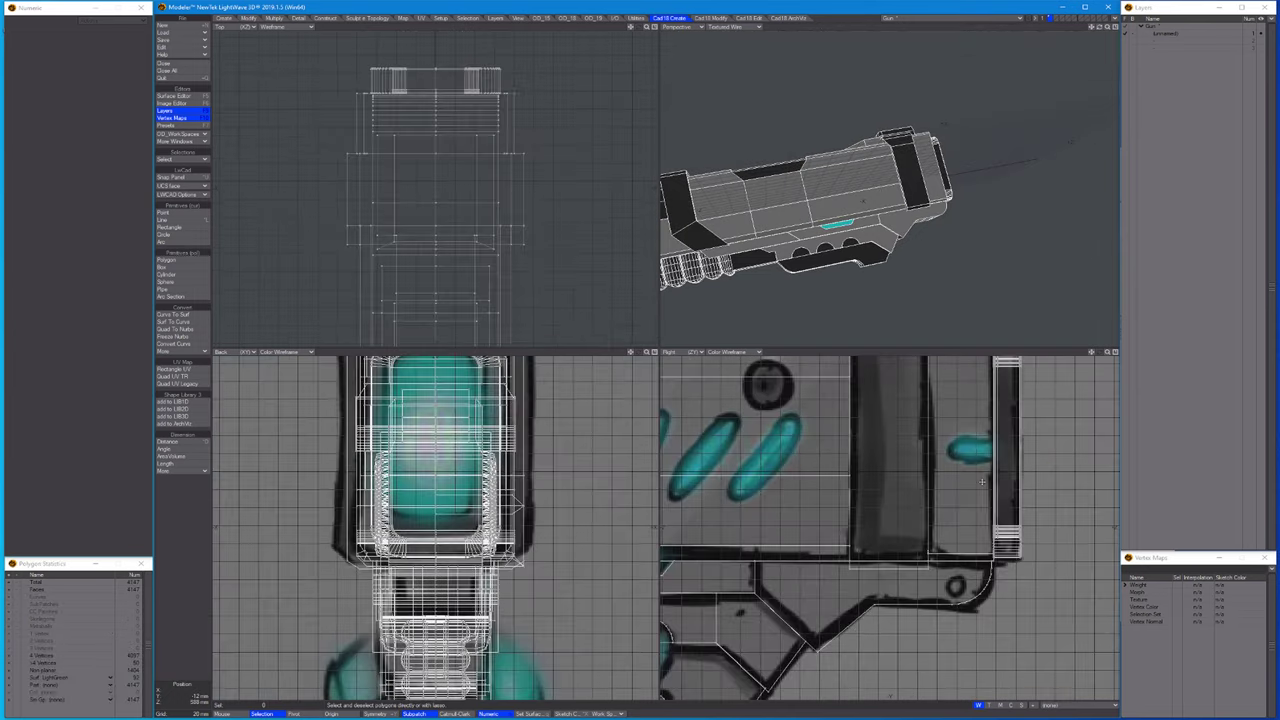
key("period")
double_click(1036, 474)
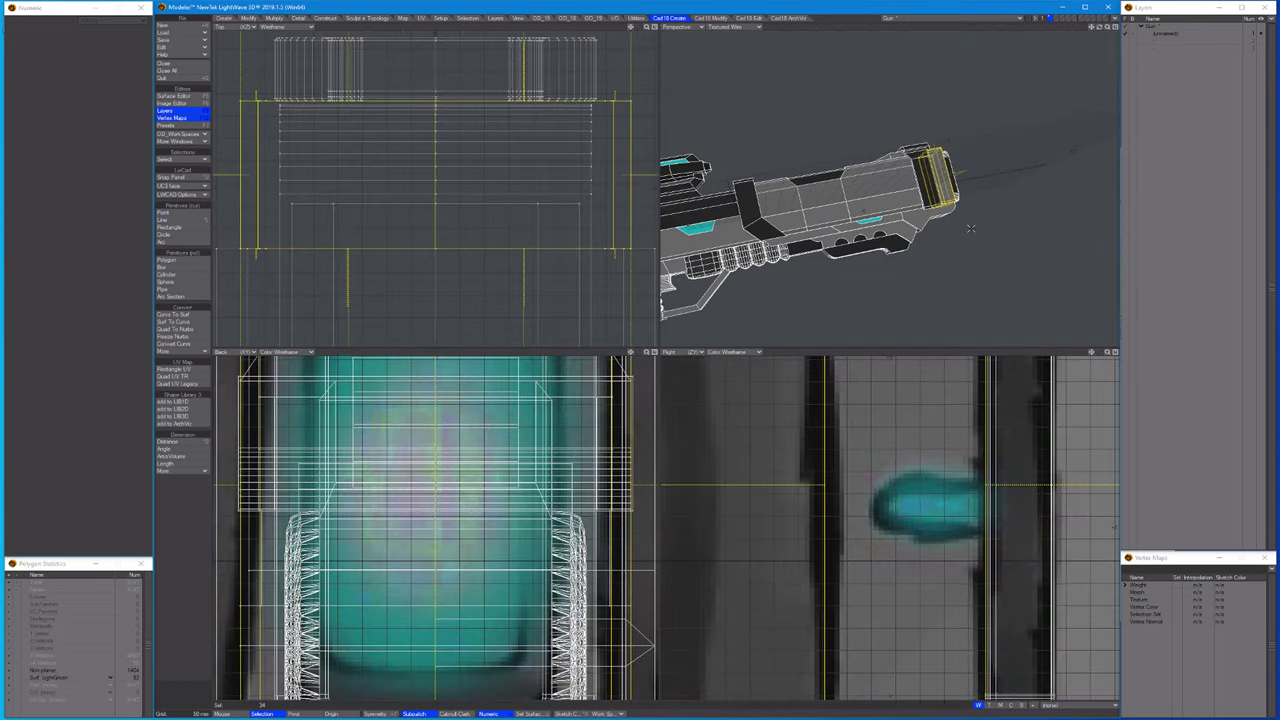
key("equal")
key("slash")
key("g")
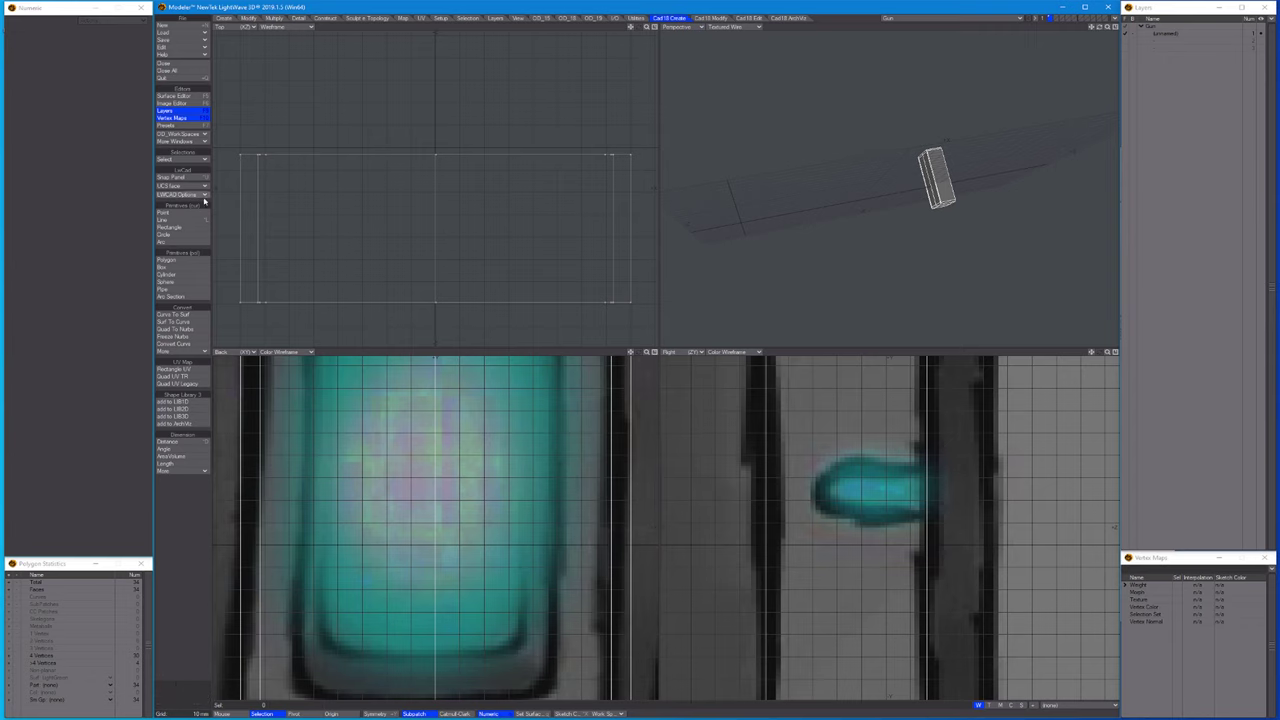
Subtract a 2D cylinder of about 13 mm radius from the muzzle block at the glowing slot's rounded end.
left_click(168, 274)
left_click_drag(845, 485, 820, 457)
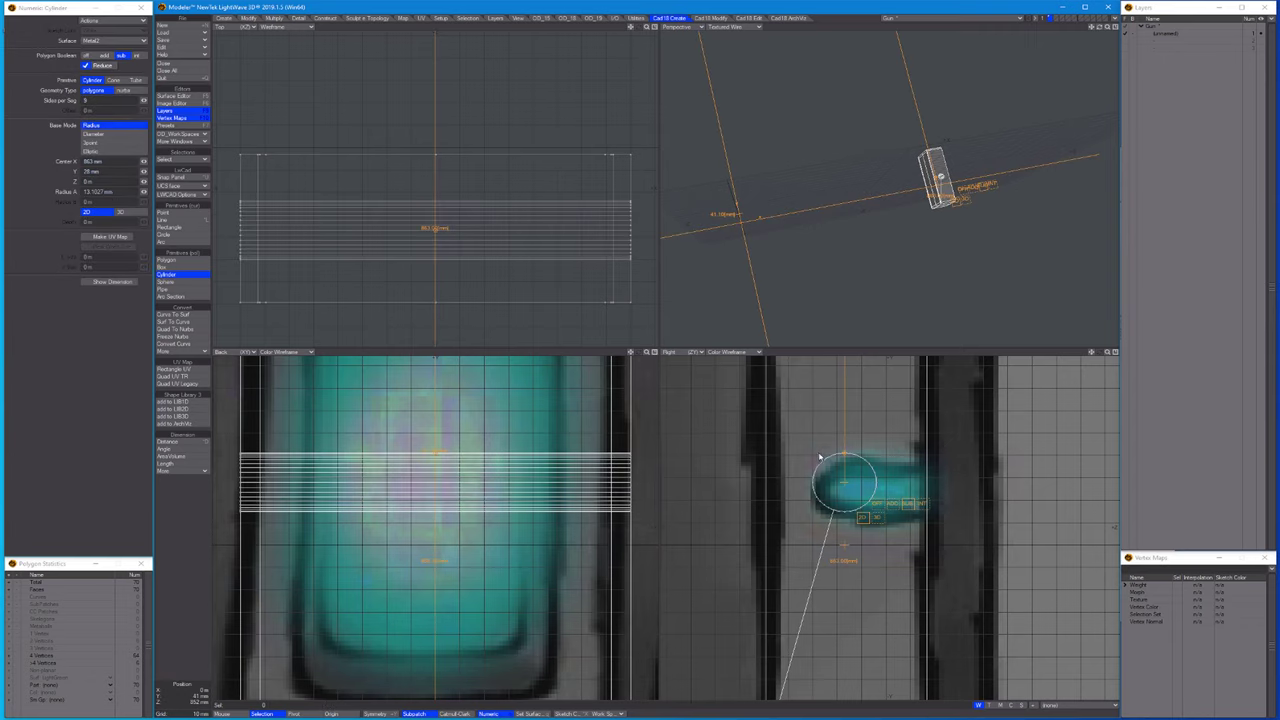
key("period")
key("period")
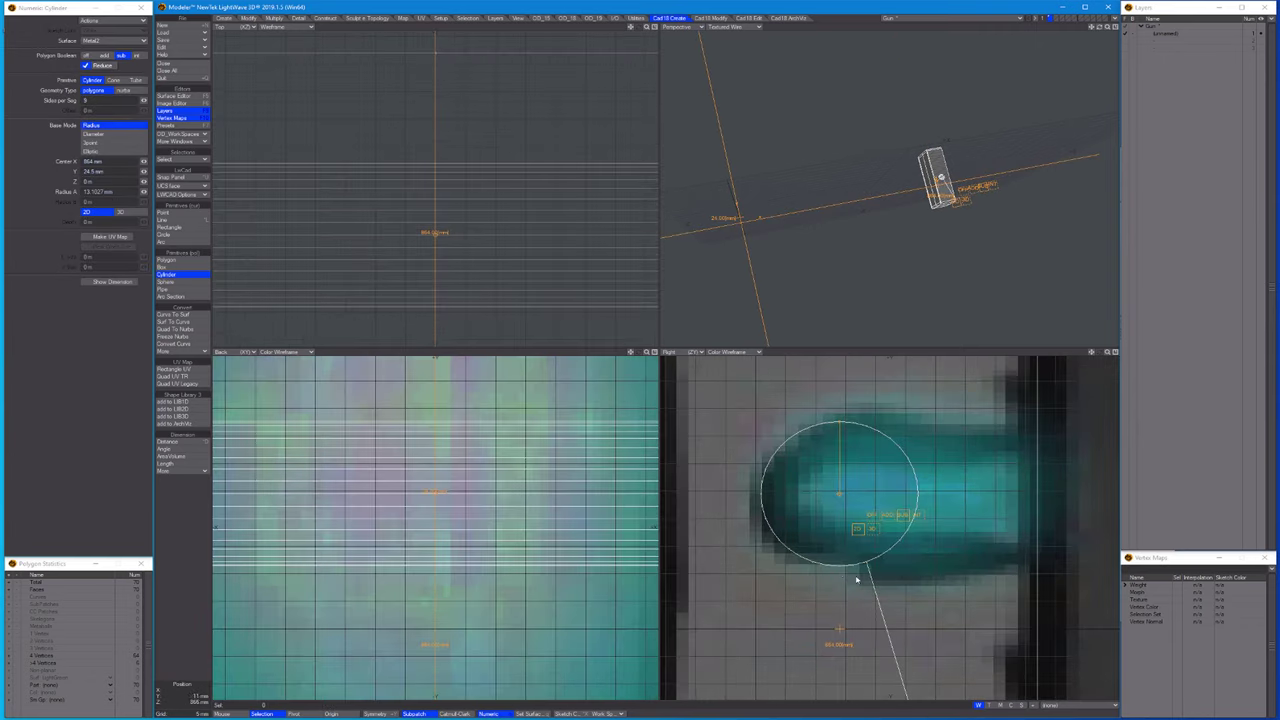
key("comma")
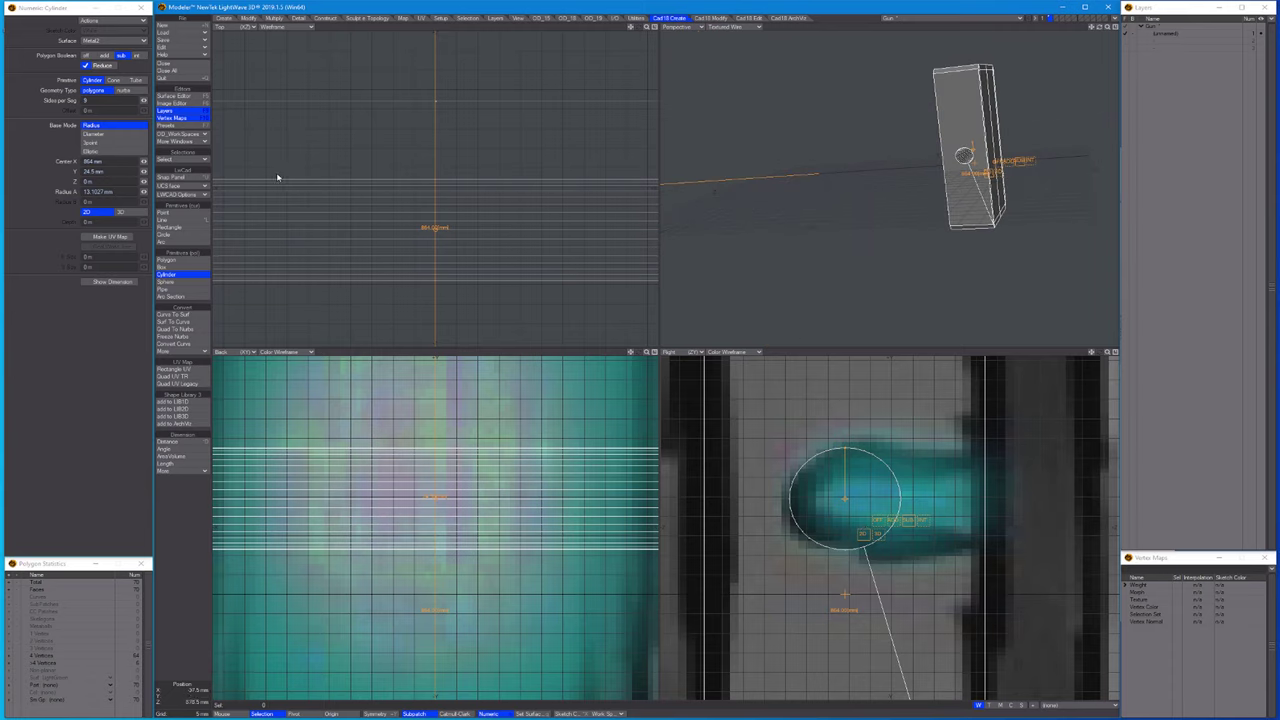
Subtract a 2D box between the circular cut and the muzzle block's front edge so the slot follows the sketched glow.
left_click(164, 267)
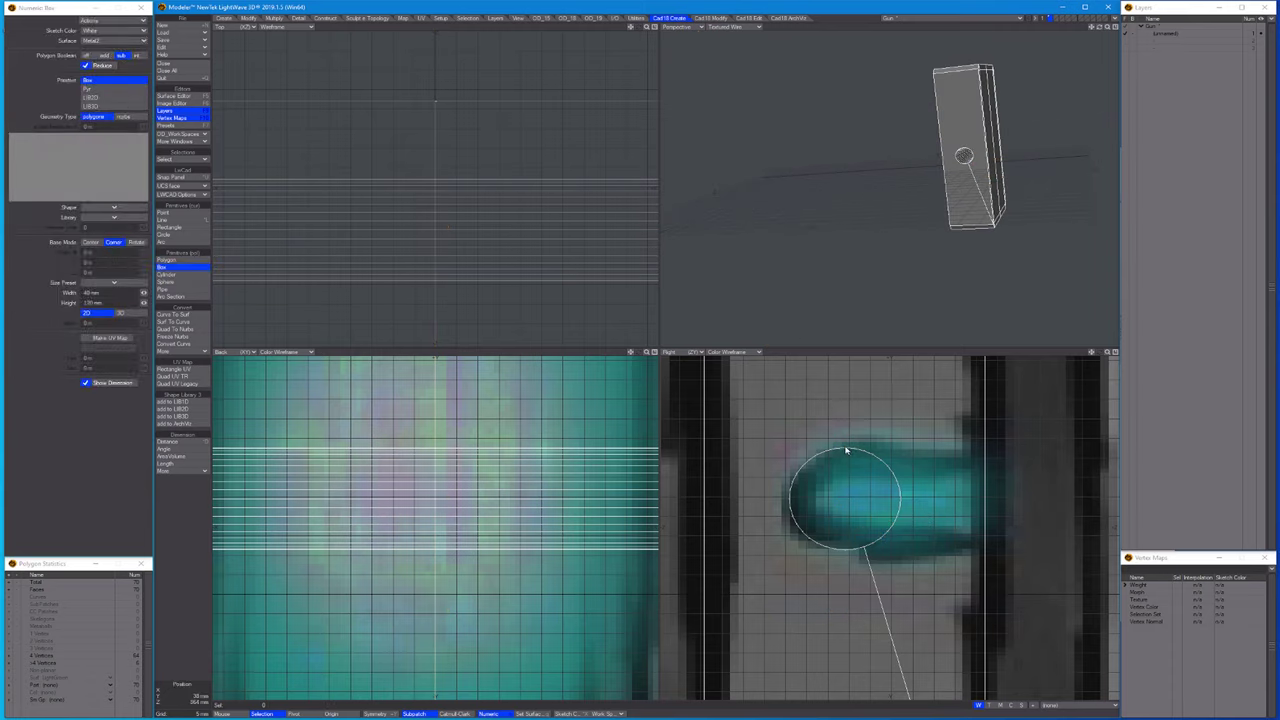
left_click_drag(845, 452, 866, 546)
key("comma")
key("space")
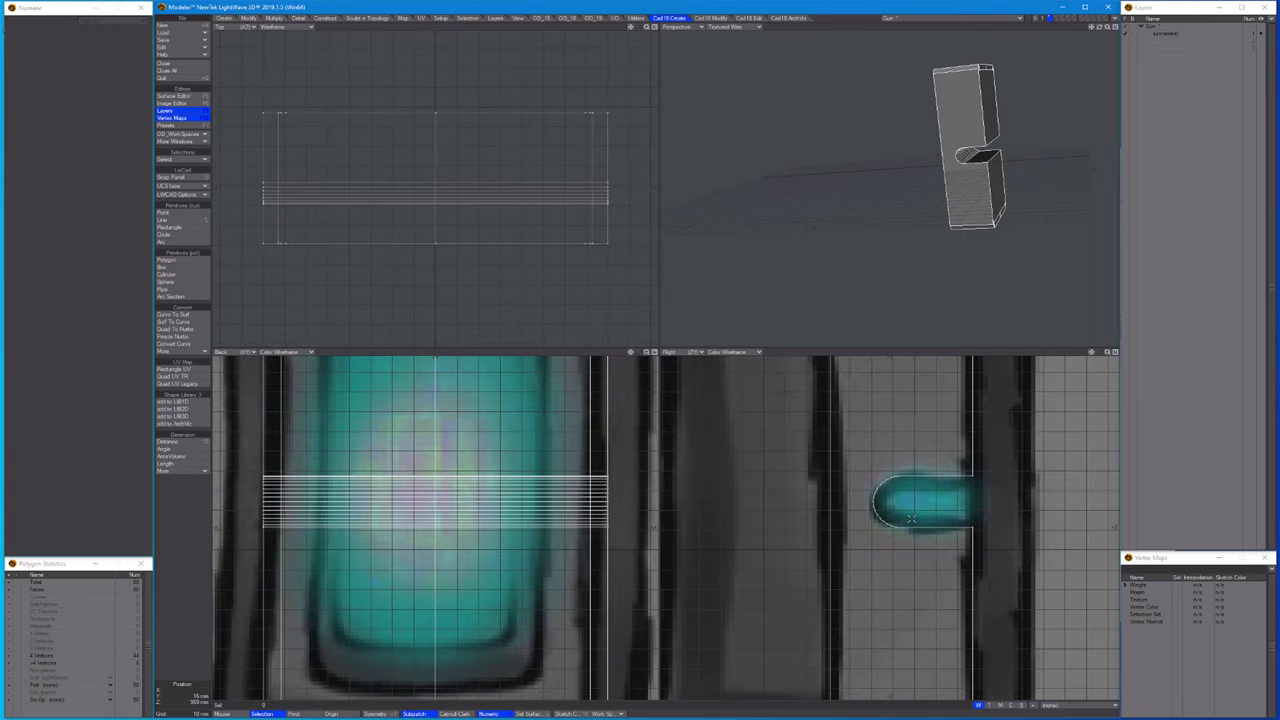
Level the points along the slot's upper edge by stretching them with a vertical factor of 0%.
key("ctrl+g")
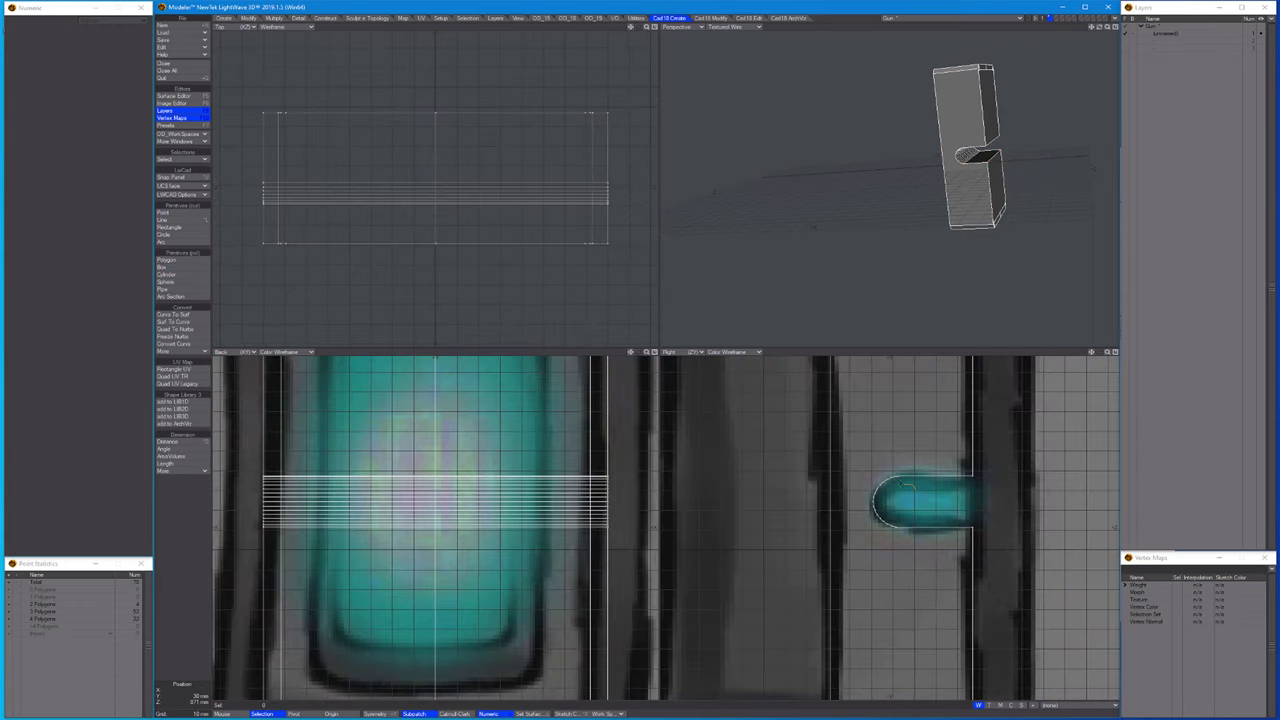
key("period")
key("h")
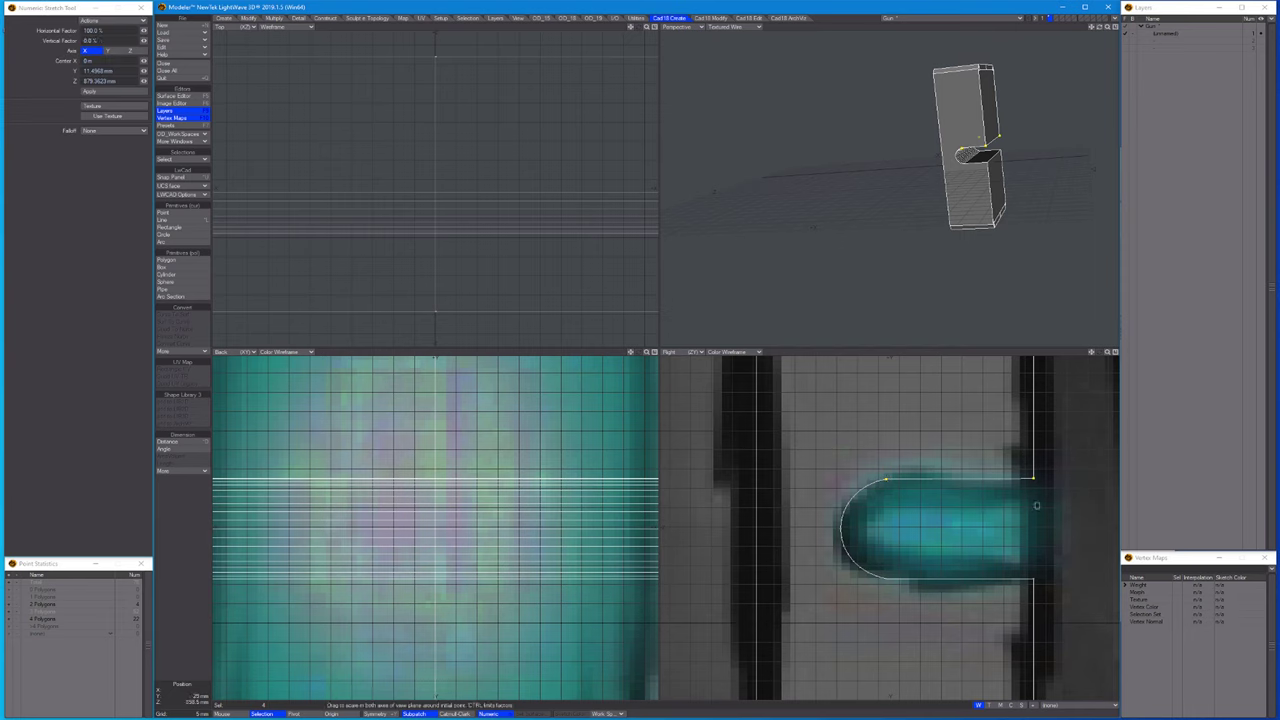
key("space")
key("space")
key("a")
Assign the grey Metal 1 surface to the dark lower face inside the muzzle block's slot.
left_click_drag(900, 220, 910, 140, "alt")
key("ctrl+j")
left_click(900, 140)
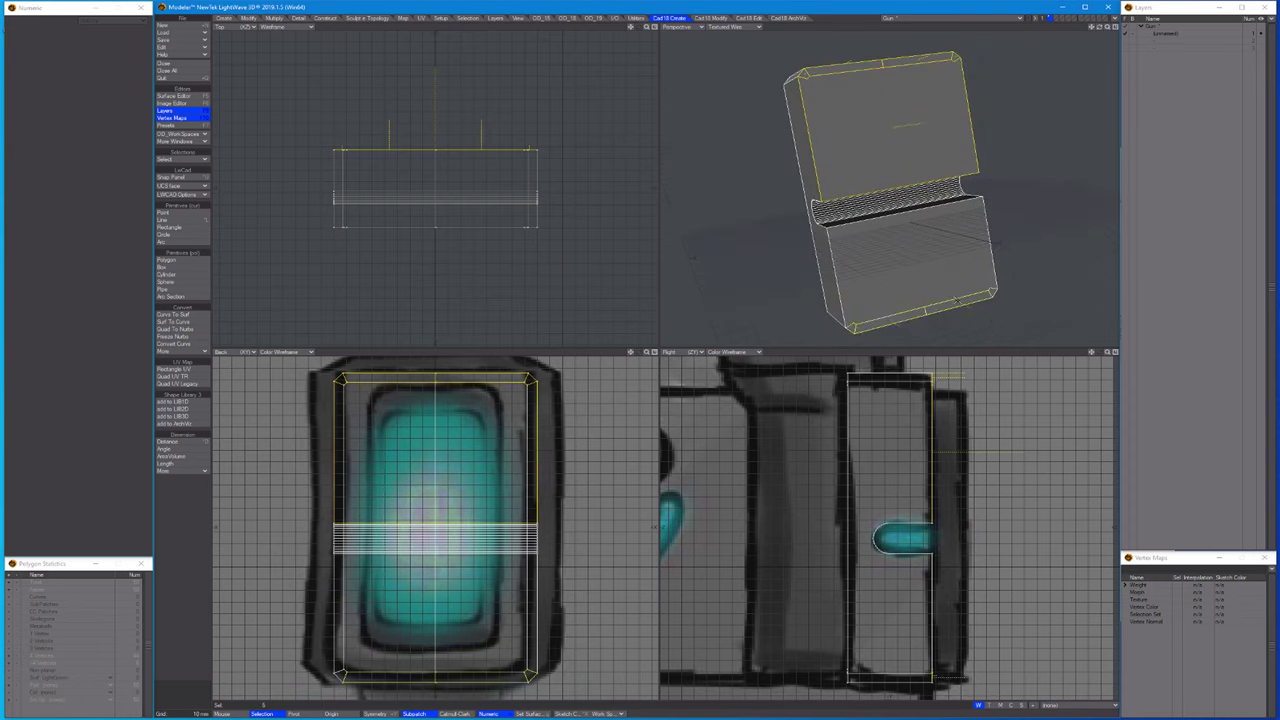
left_click_drag(868, 316, 868, 253, "alt")
key("slash")
scroll(885, 243, "up", 3)
key("ctrl+g")
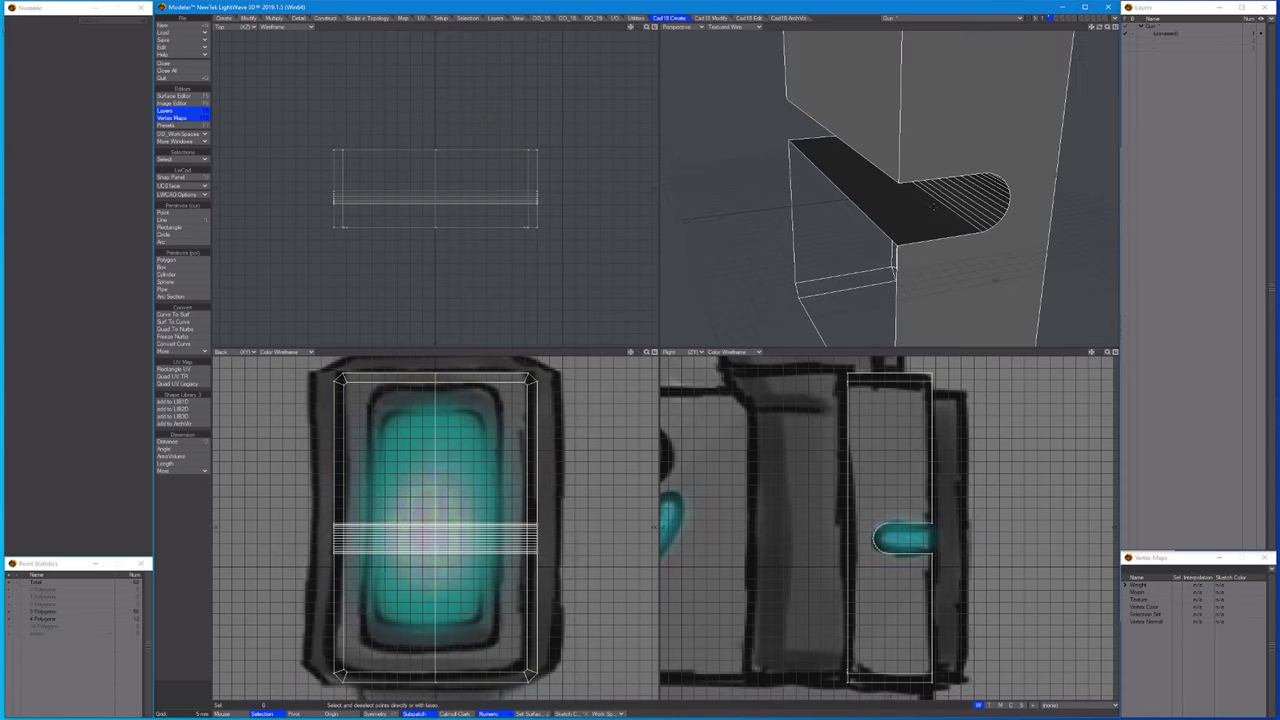
left_click(699, 262)
left_click(697, 296)
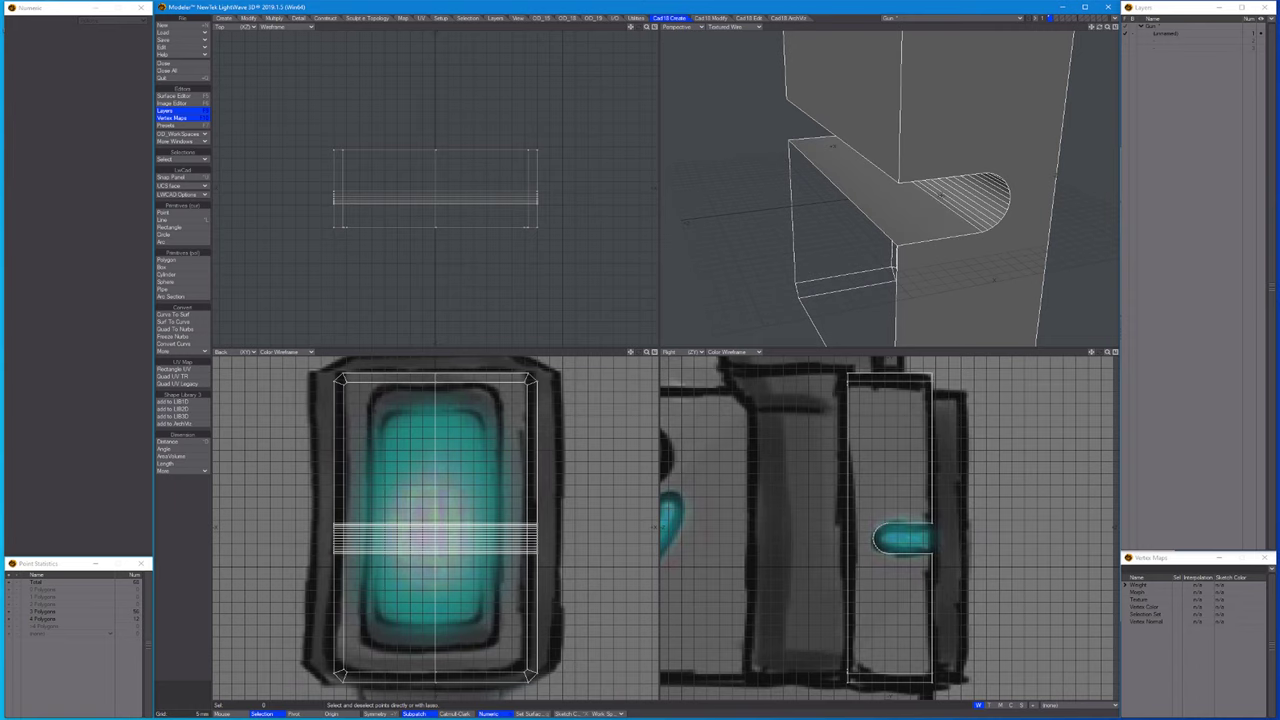
Knife the slot's inner faces near both sides of the block and delete the middle section, leaving a shallow recess on each side.
left_click_drag(900, 200, 880, 180, "alt")
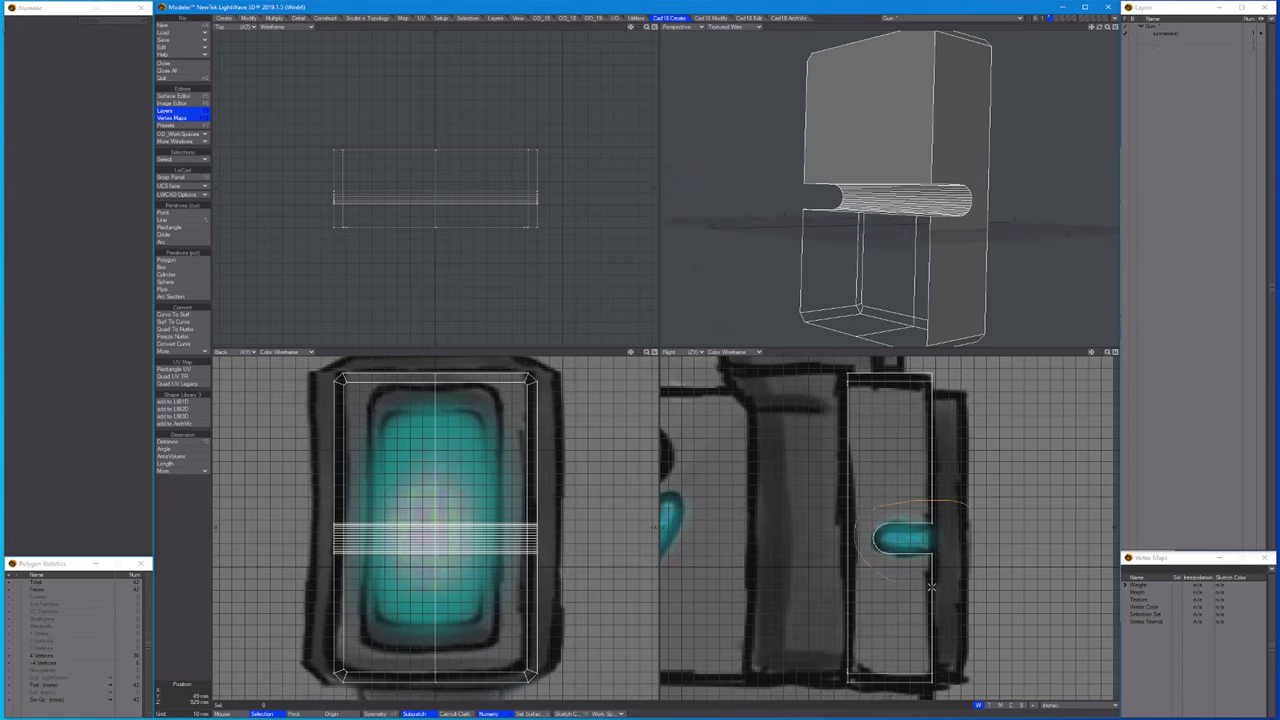
key("ctrl+h")
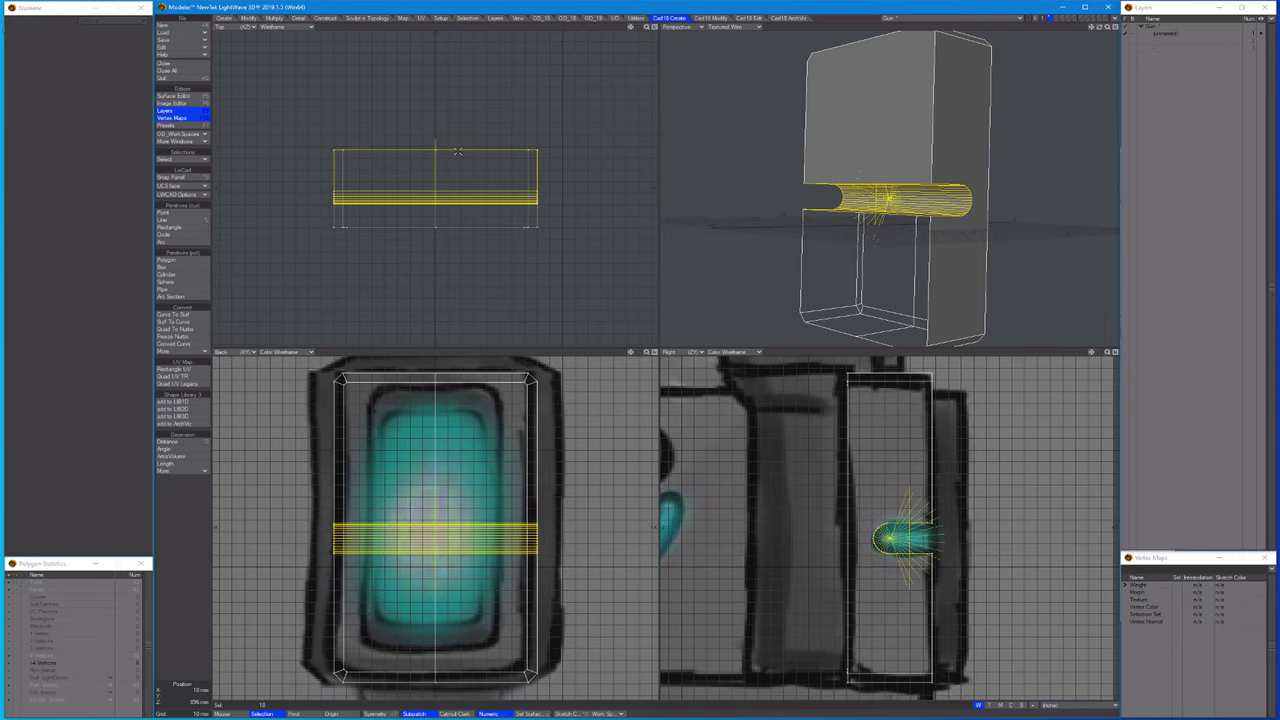
key("shift+k")
scroll(457, 151, "up", 2)
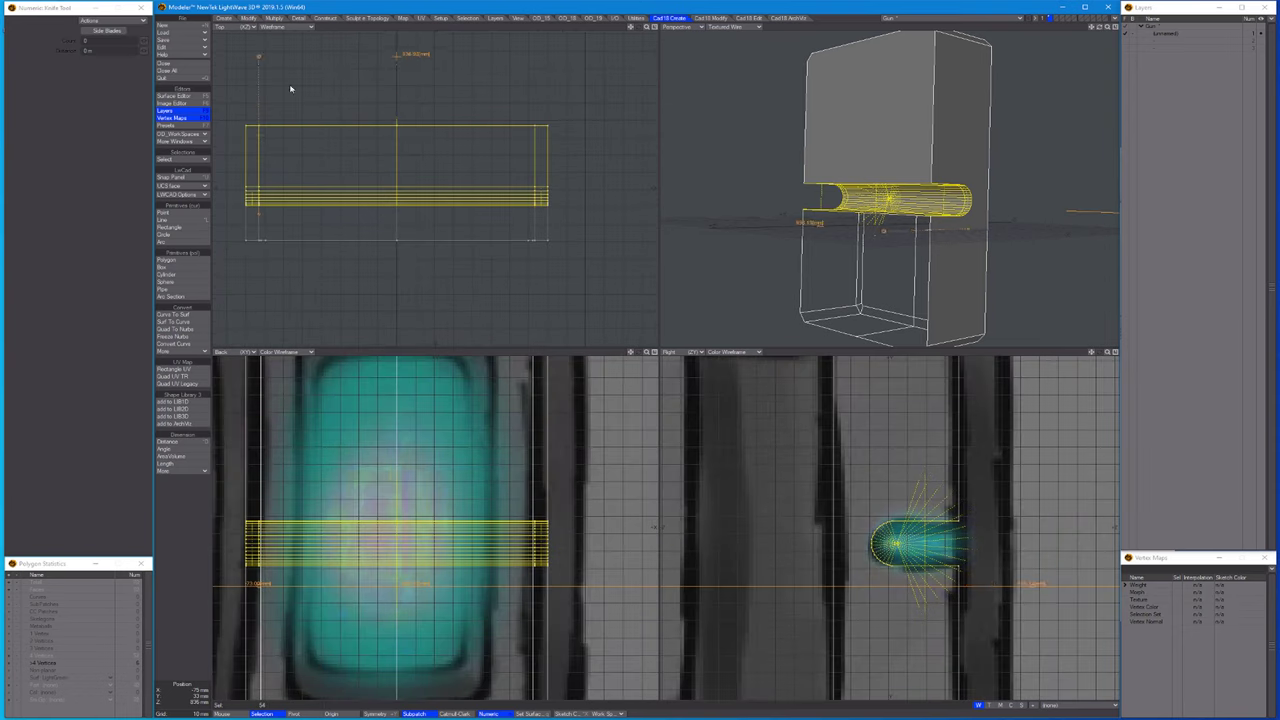
key("shift+a")
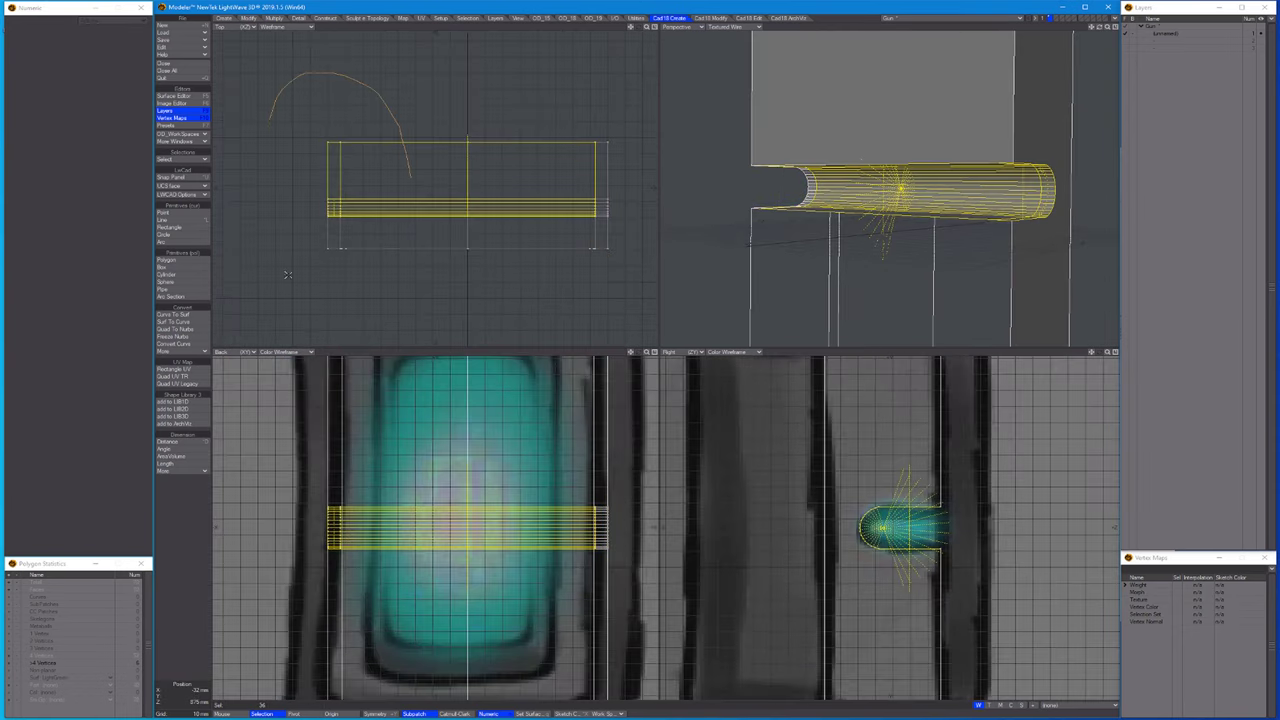
key("/")
left_click_drag(997, 160, 792, 180, "alt")
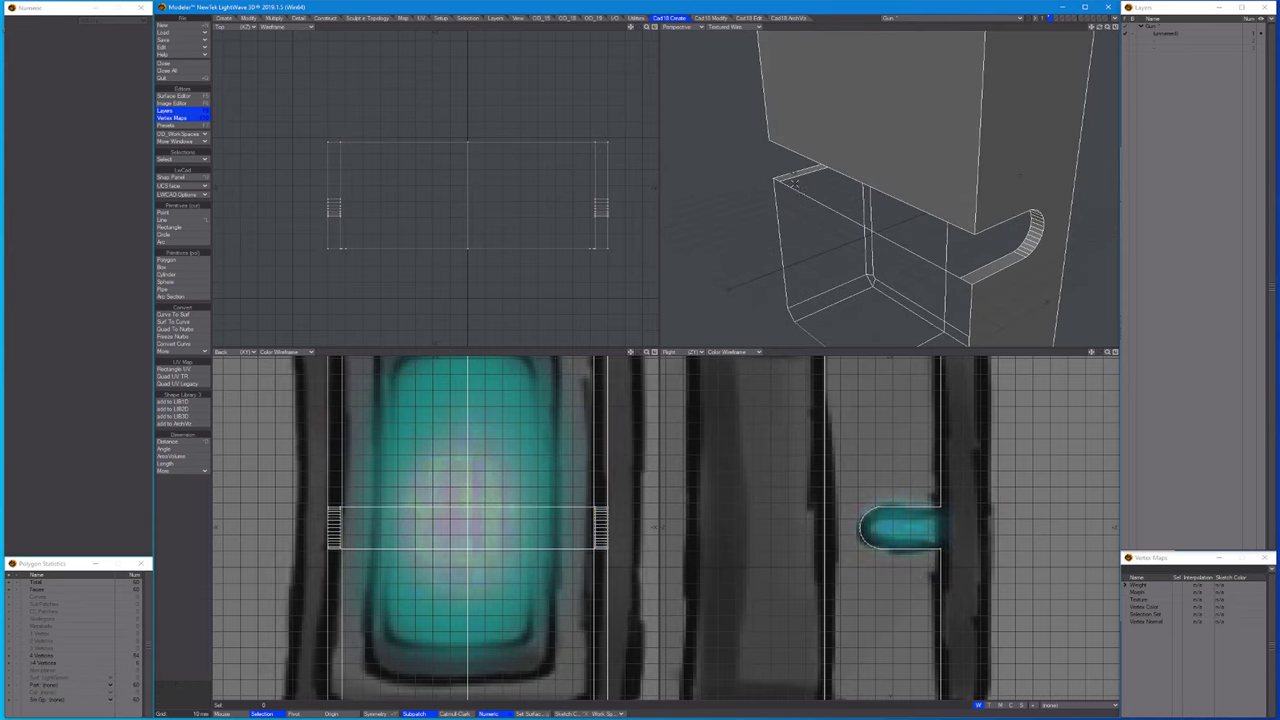
Close the block's open lower front and knife the upper and lower front faces near both sides, in line with the slot recesses' depth.
left_click(881, 231)
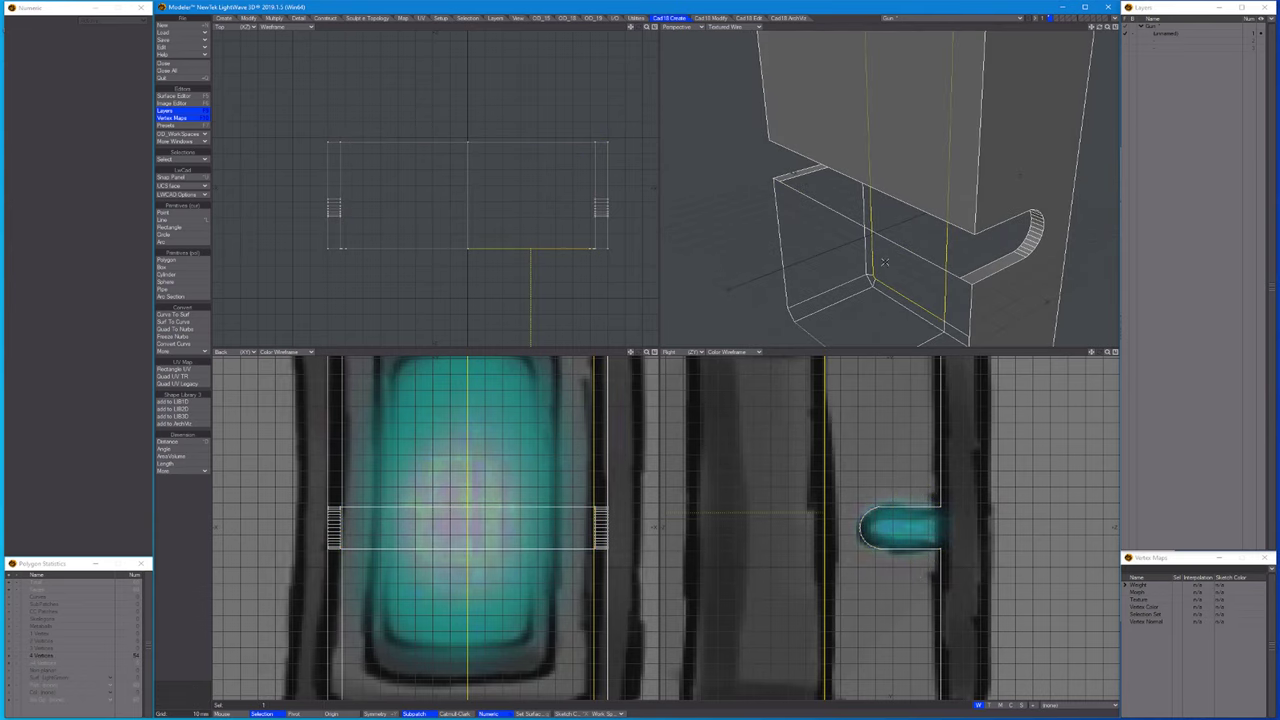
key("ctrl+g")
left_click_drag(847, 277, 990, 192, "alt")
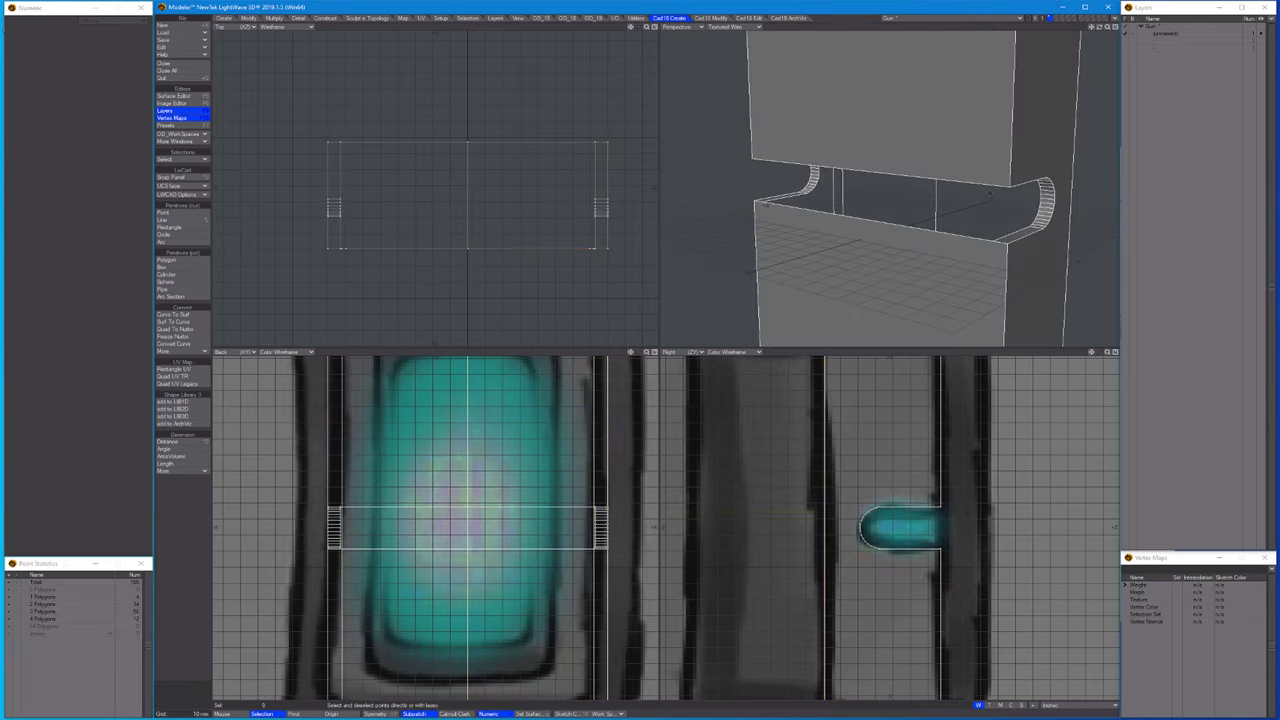
key("shift+k")
scroll(682, 206, "down", 4)
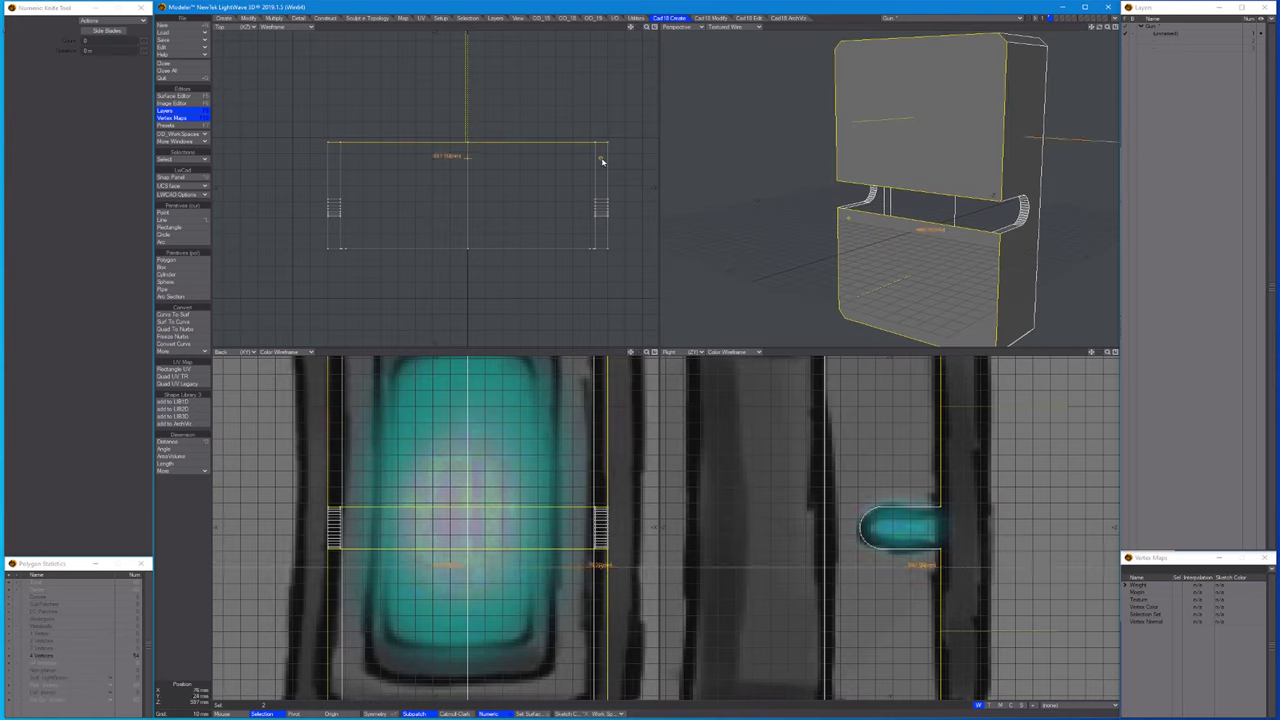
key("space")
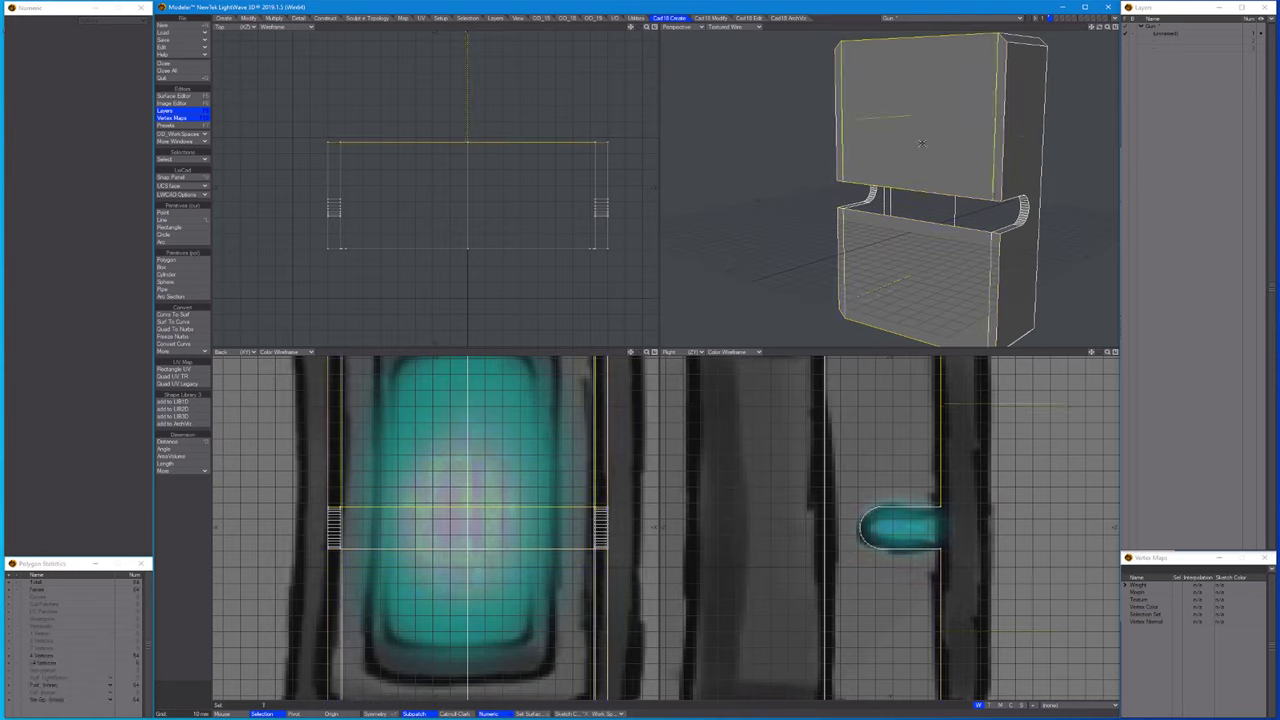
Build faces from the slots' inner edges to close the back of the recess on both sides of the block.
key("ctrl+h")
scroll(988, 214, "up", 5)
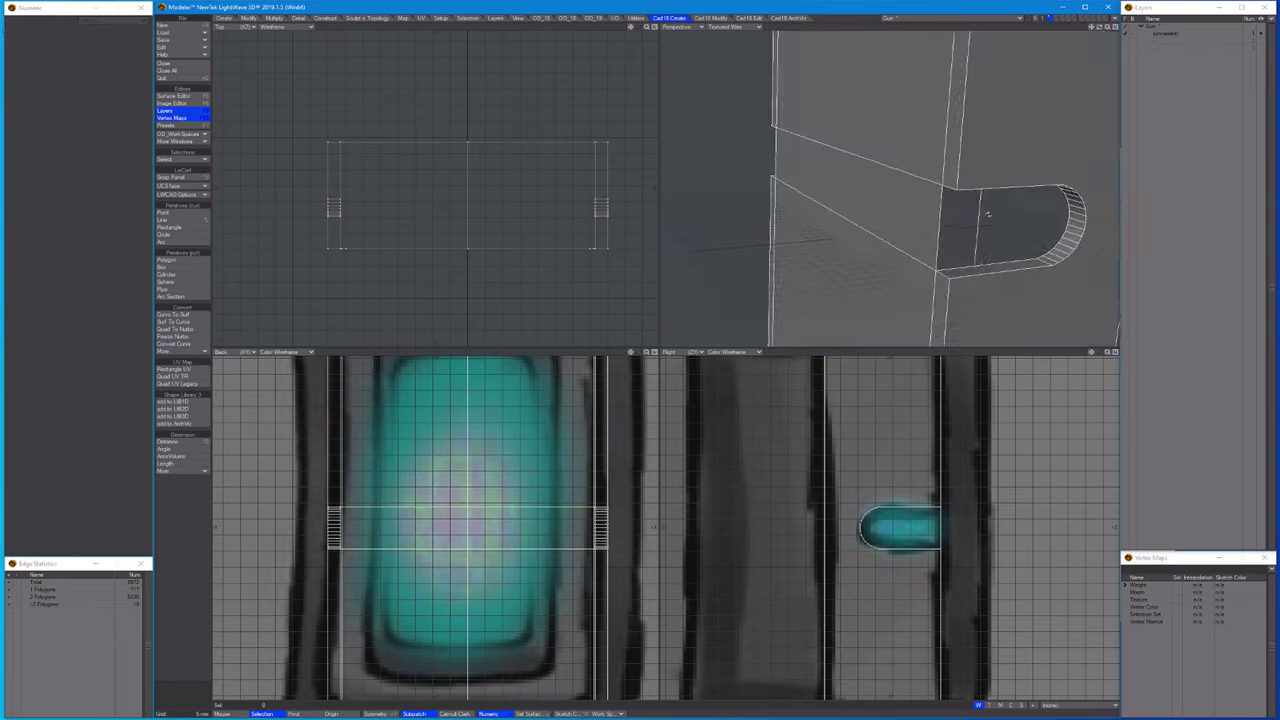
left_click_drag(988, 214, 876, 208, "alt")
left_click(979, 157)
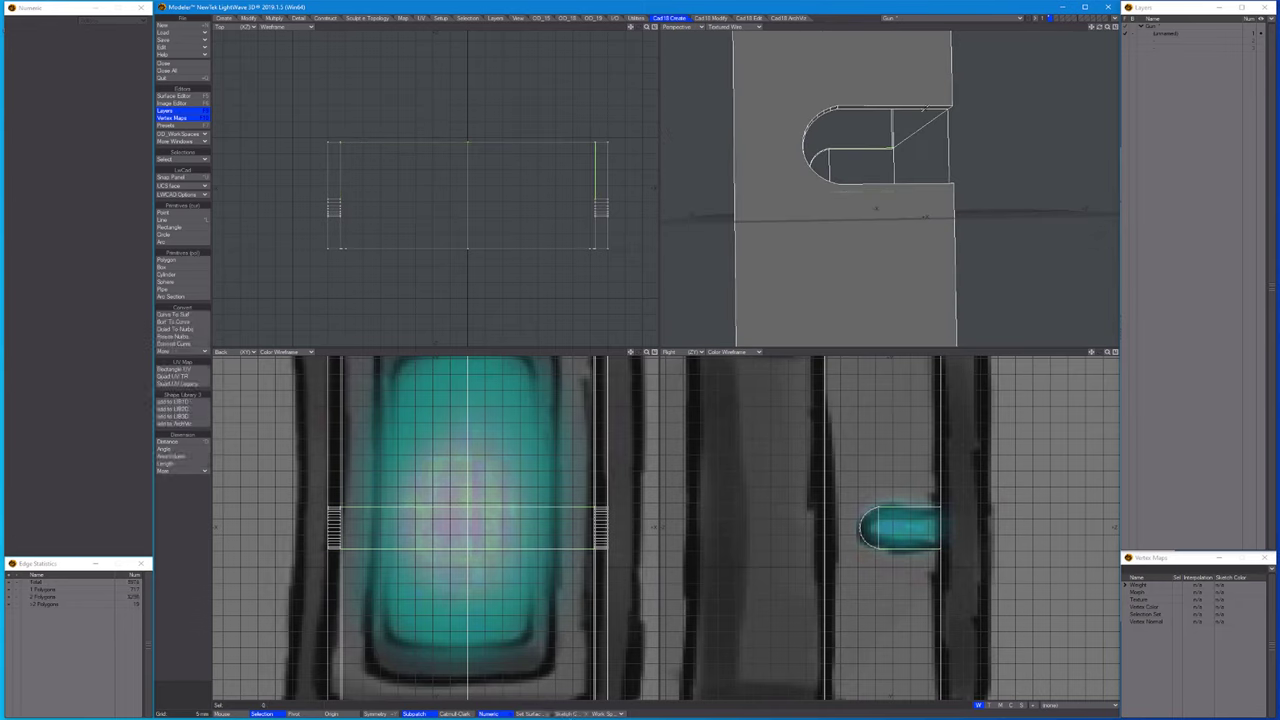
left_click_drag(979, 157, 793, 210, "alt")
key("ctrl+h")
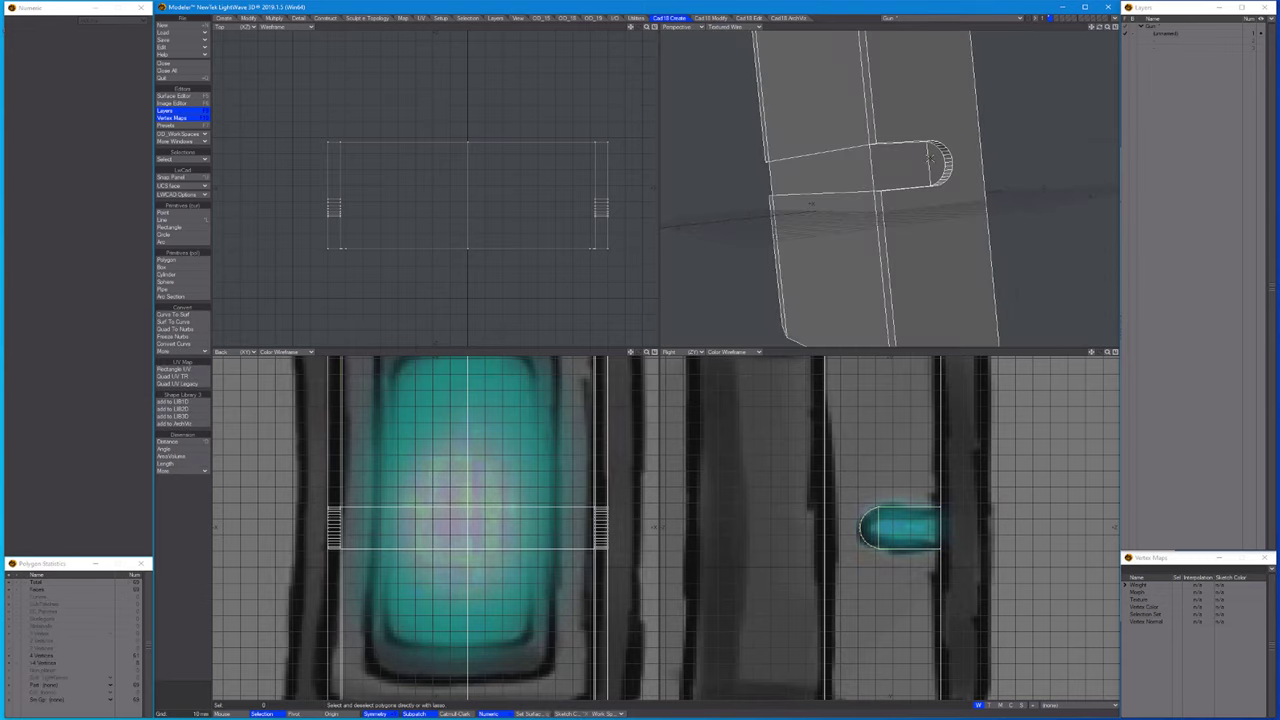
Assign the LightGreen surface to the inner walls of both side slots.
key("q")
left_click(690, 259)
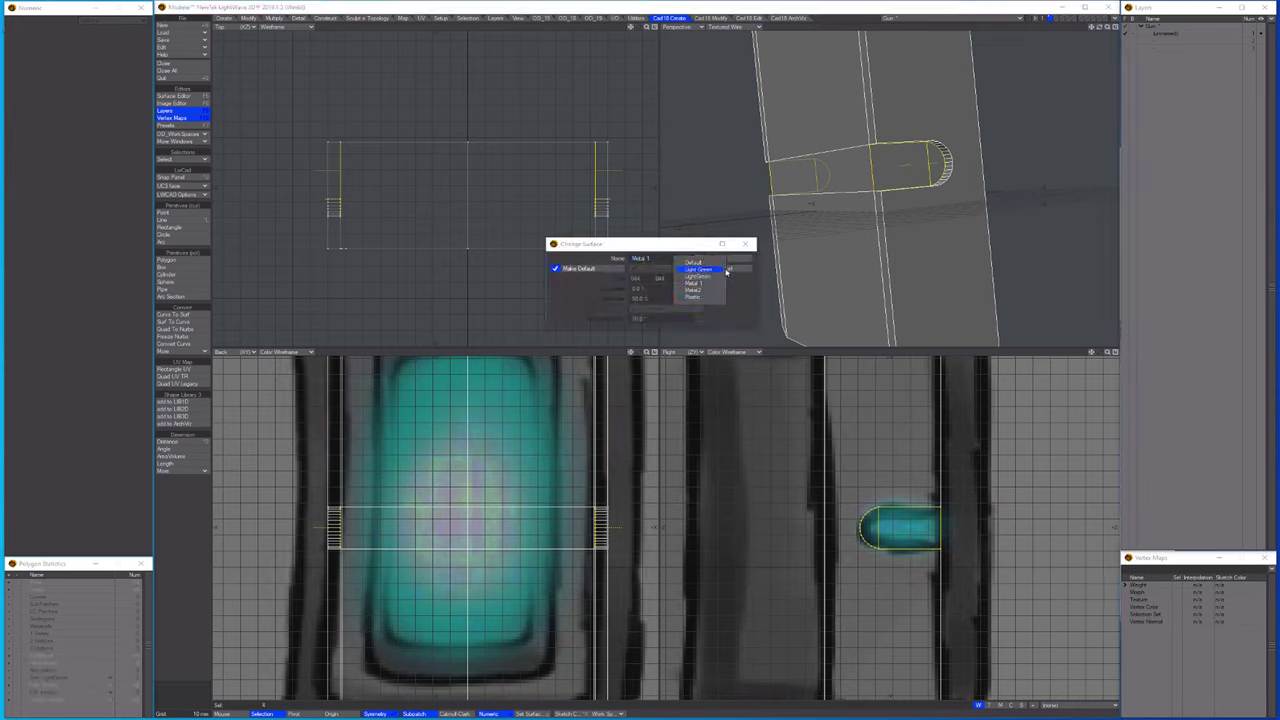
left_click(700, 270)
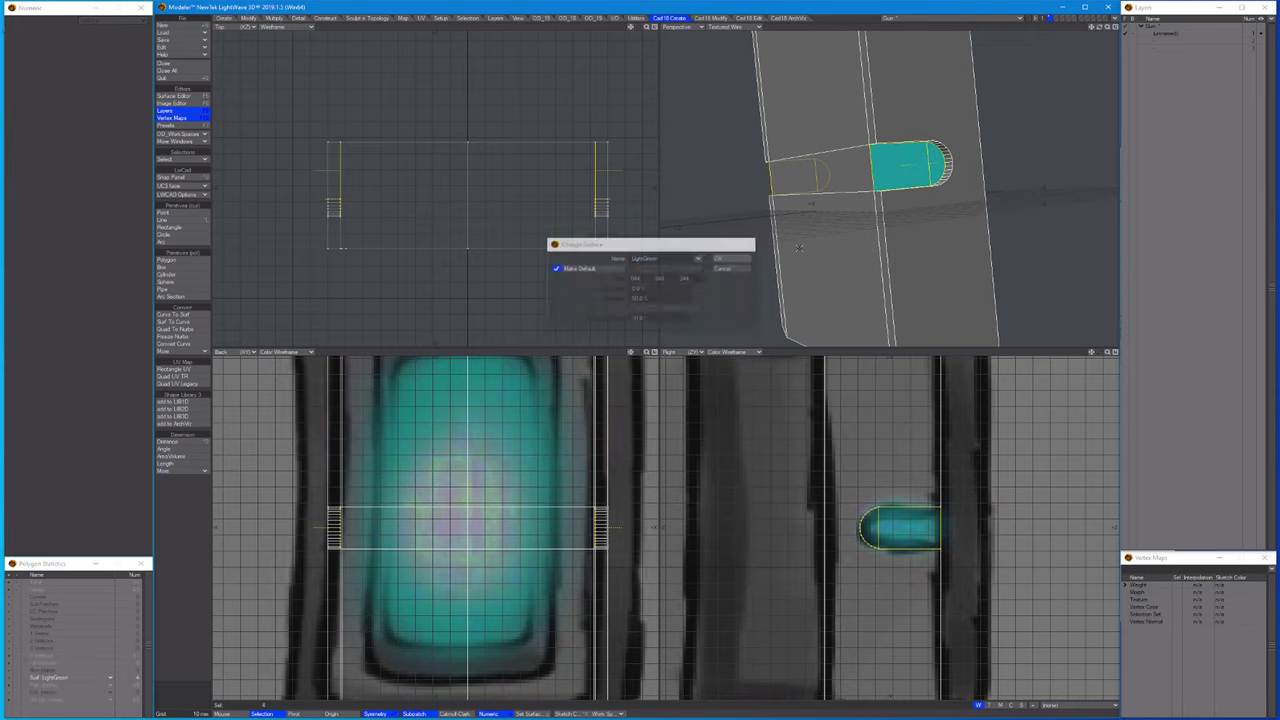
key("Return")
Unhide the gun and move a copy of the slot's rounded face over the rearmost slanted glowing tube in the side sketch.
key("backslash")
left_click_drag(950, 210, 1007, 189, "alt")
key("a")
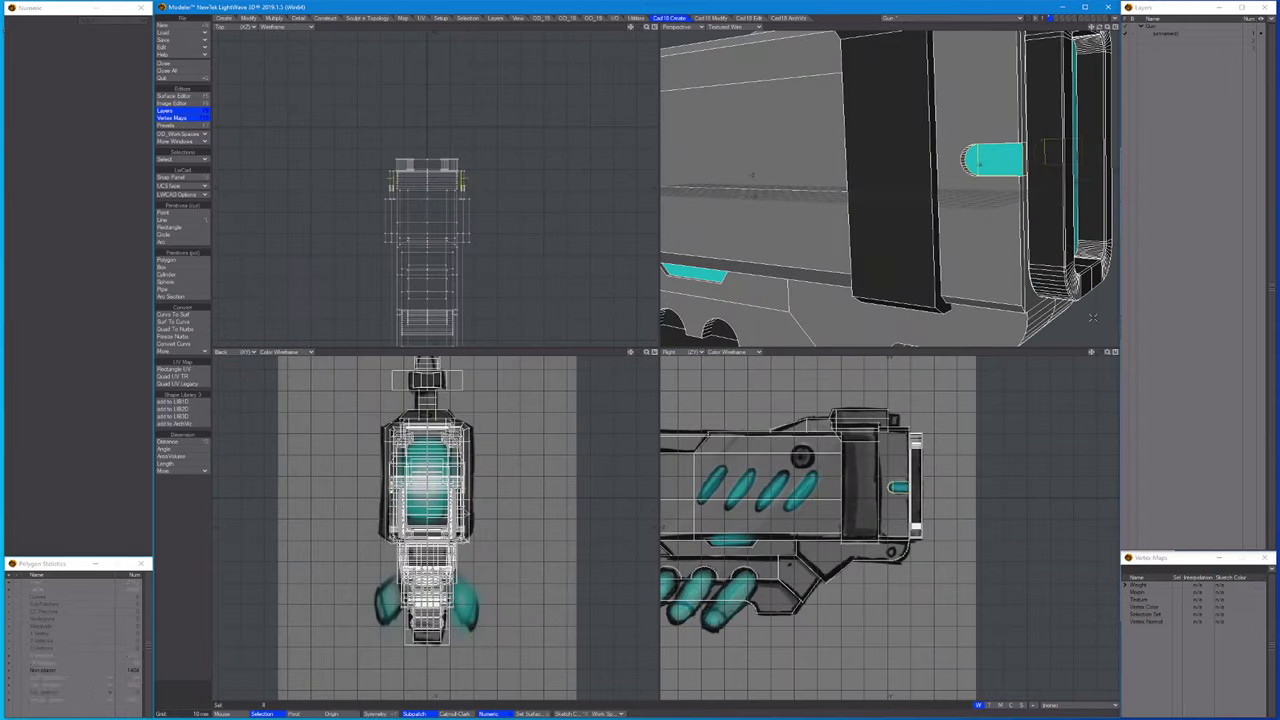
key("a")
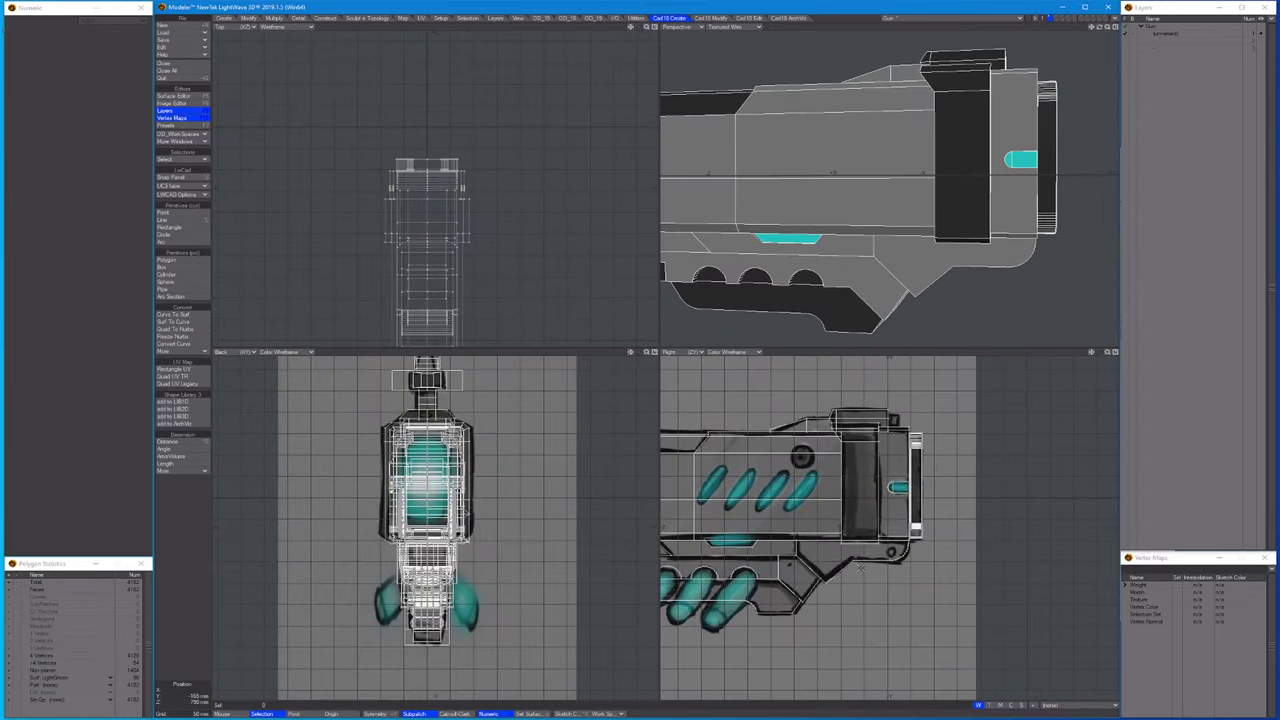
key("t")
key("shift+a")
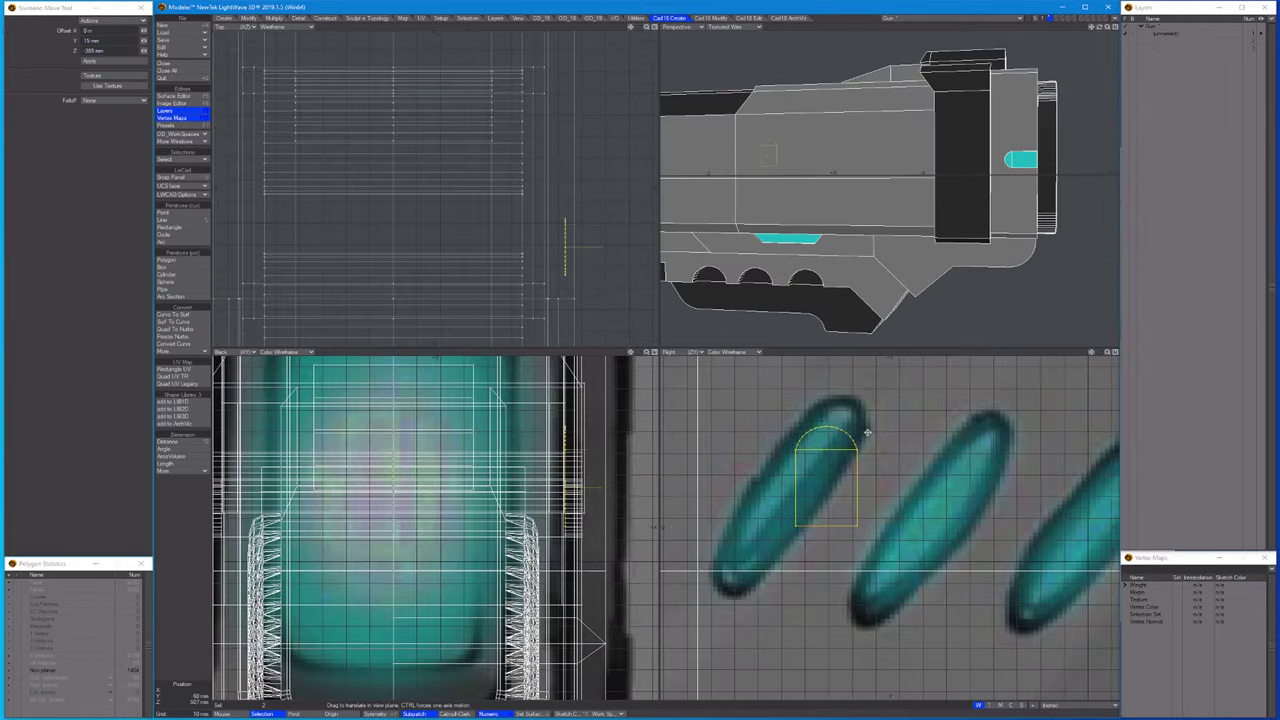
Resize the copied rounded face to the tube's width and complete it into a long capsule with two rounded ends.
key("space")
key("ctrl+h")
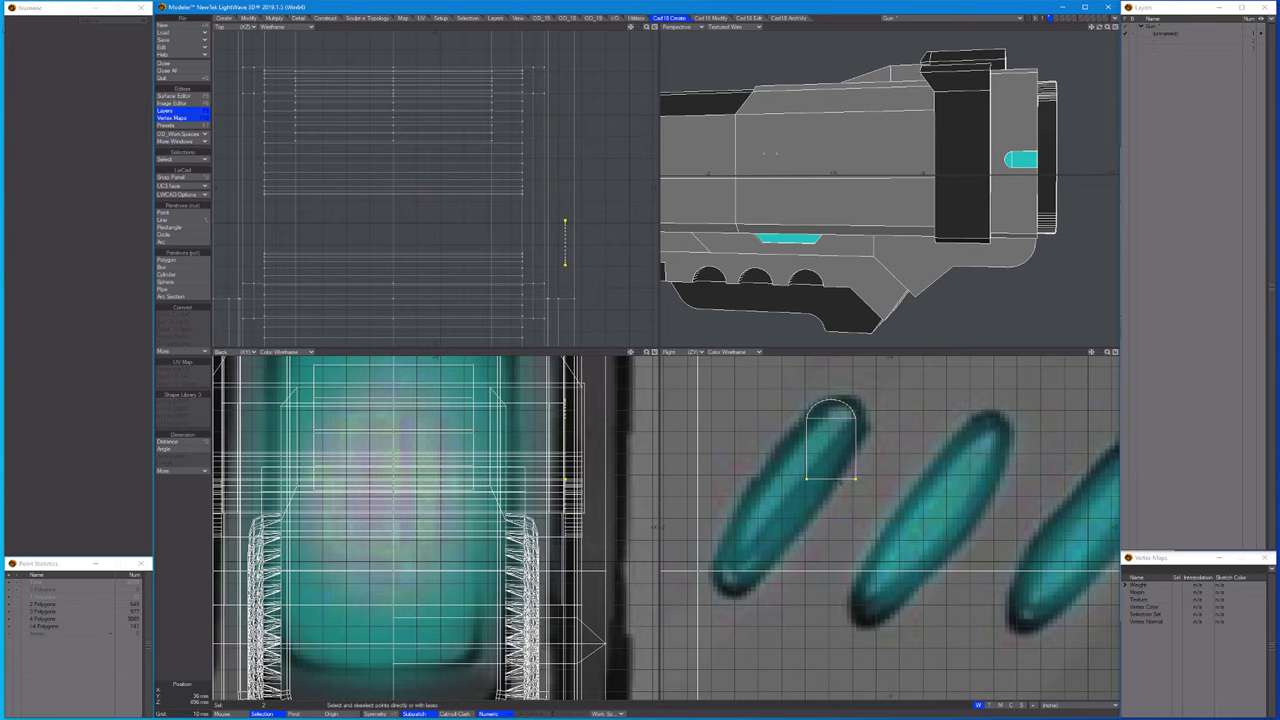
key("ctrl+j")
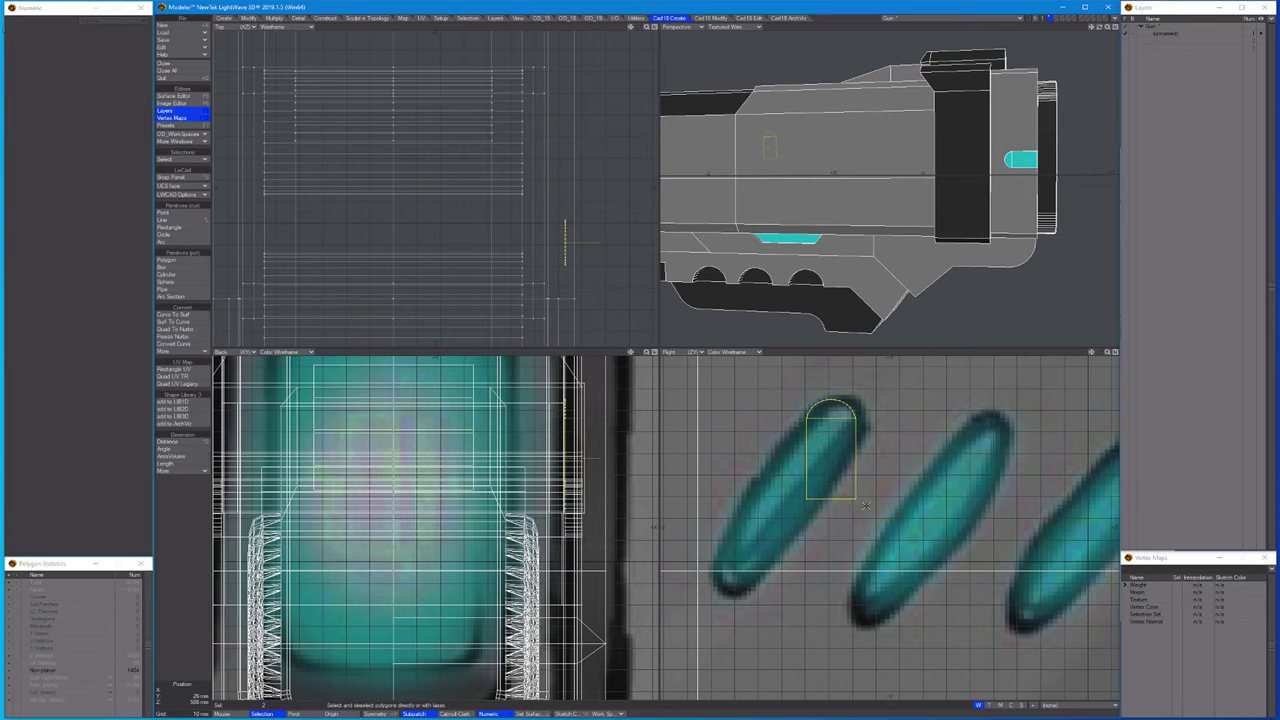
key("h")
left_click_drag(866, 505, 866, 590)
scroll(866, 590, "down", 2)
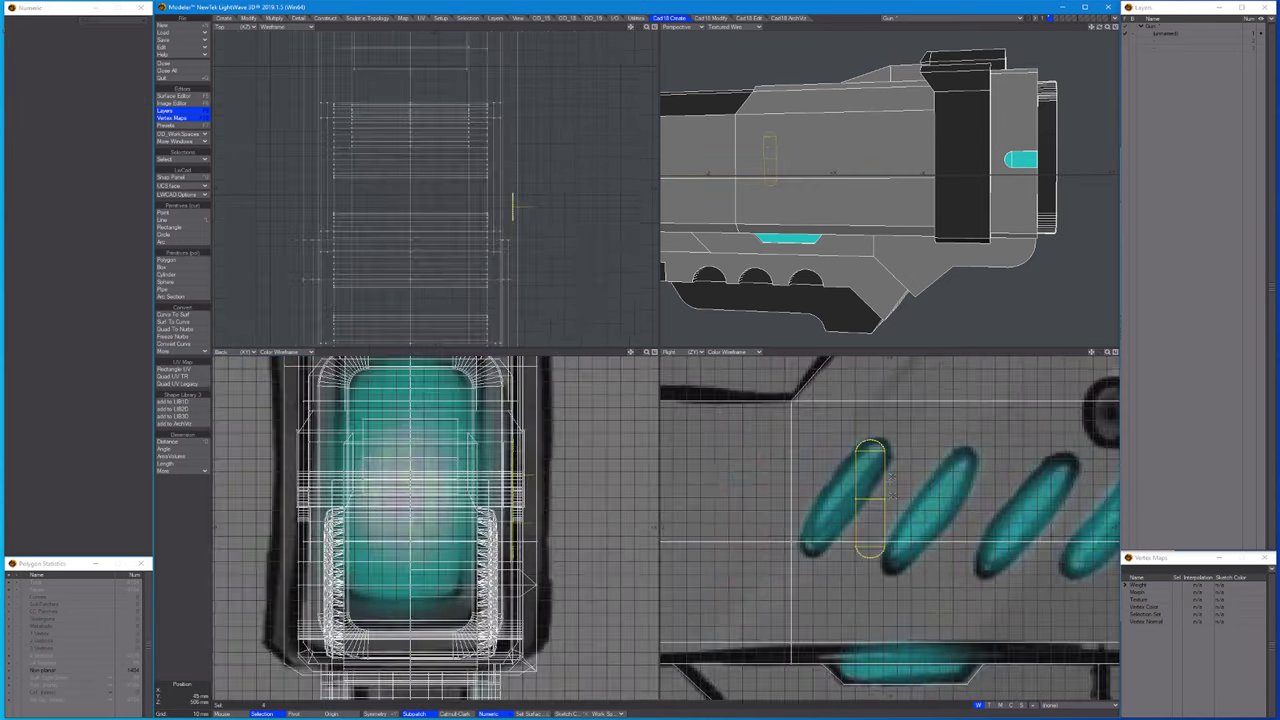
Rotate the capsule to the slant of the rearmost tube and move it over the sketched shape.
key("bracketleft")
left_click_drag(886, 492, 857, 471)
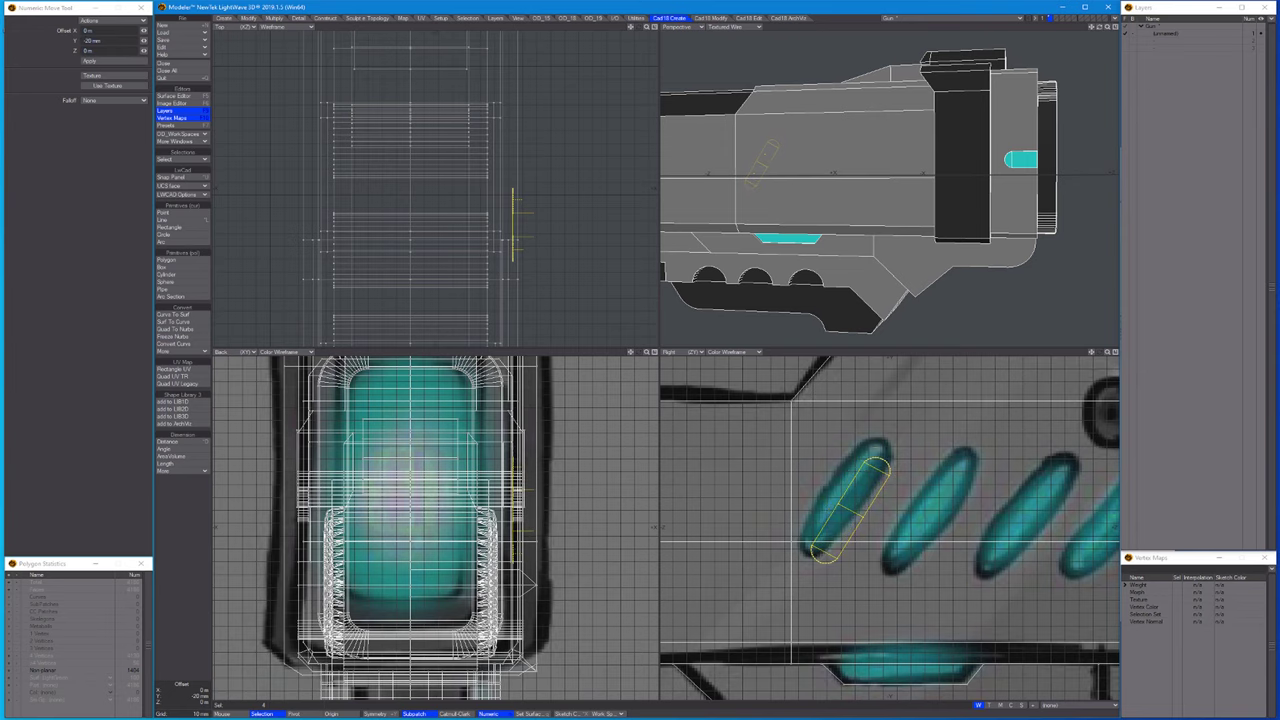
scroll(857, 471, "down", 2)
key("space")
Move the points of the capsule's upper rounded end outward along its slant to lengthen it.
scroll(875, 497, "up", 3)
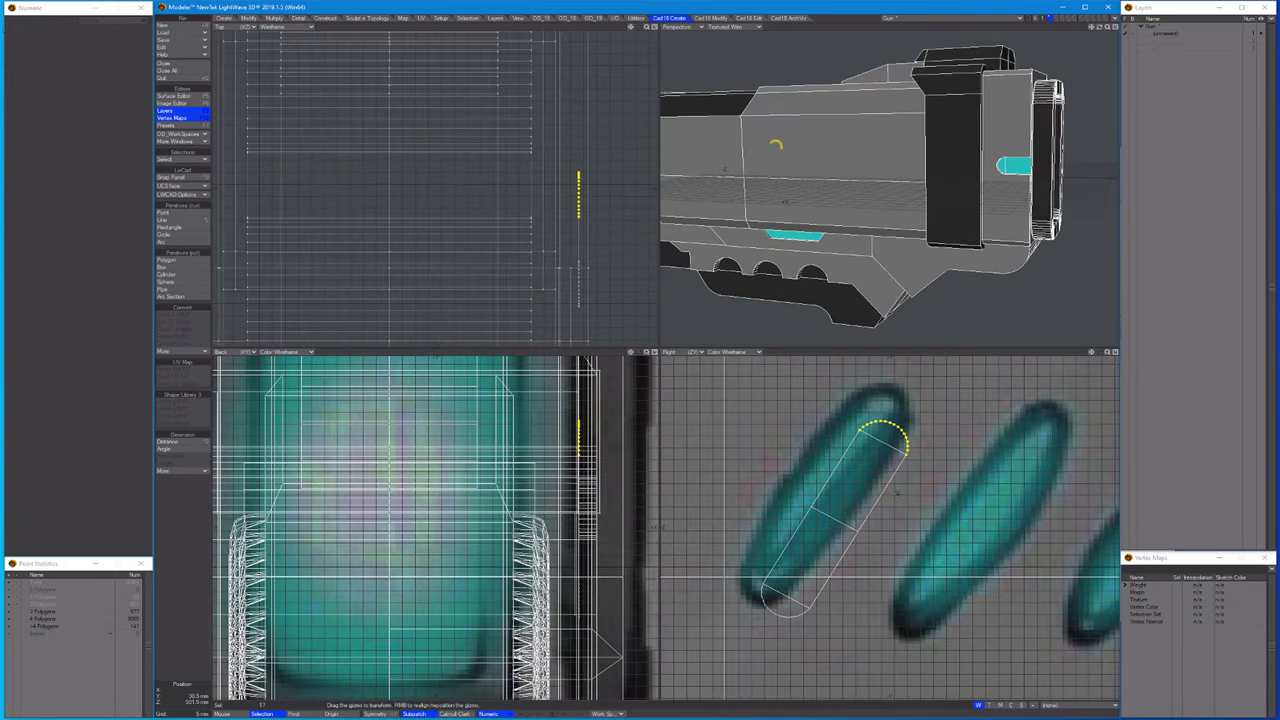
key("t")
key("space")
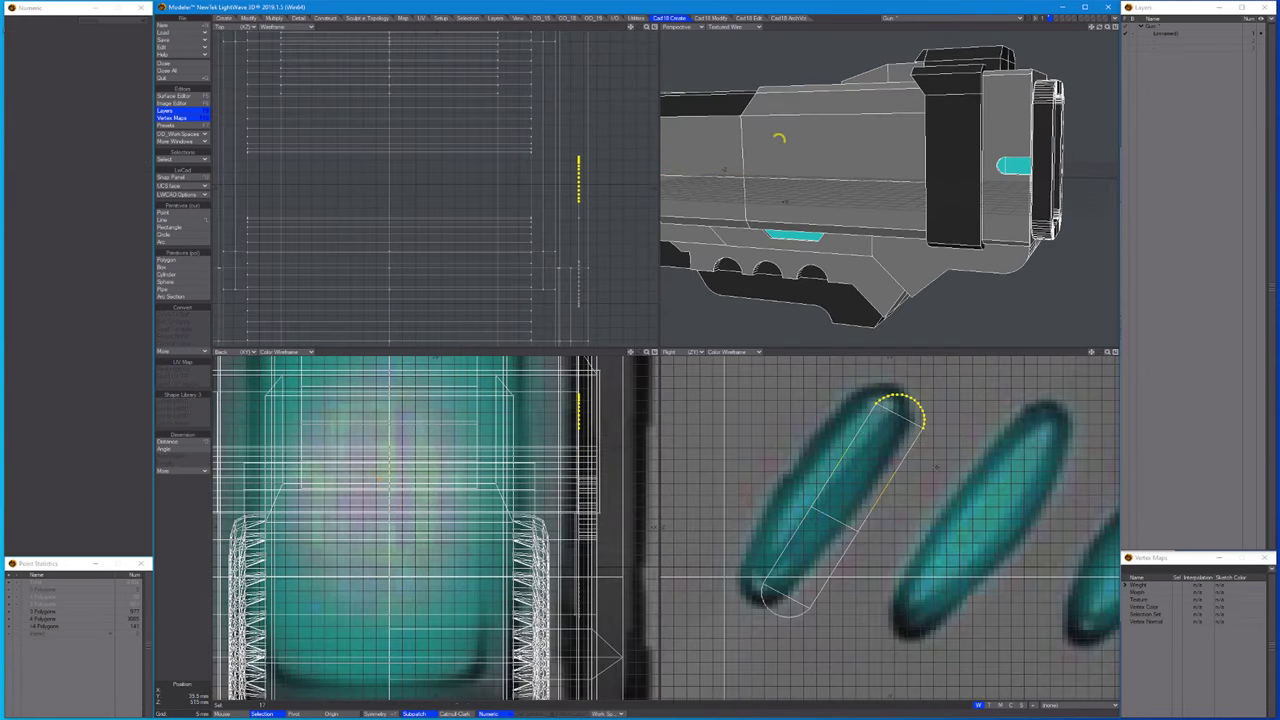
Extrude the slanted capsule along X and offset the extrusion 70 mm in X so it passes through both sides of the body.
scroll(973, 445, "down", 3)
key("ctrl+v")
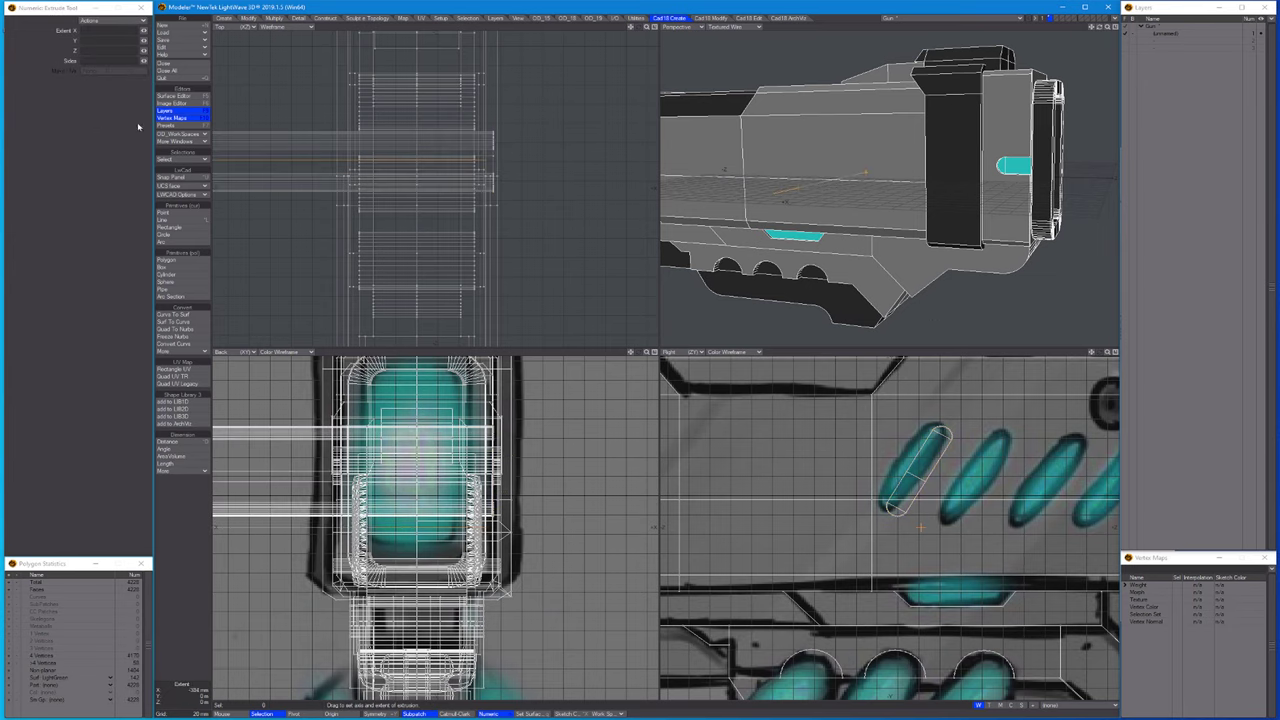
scroll(387, 124, "down", 2)
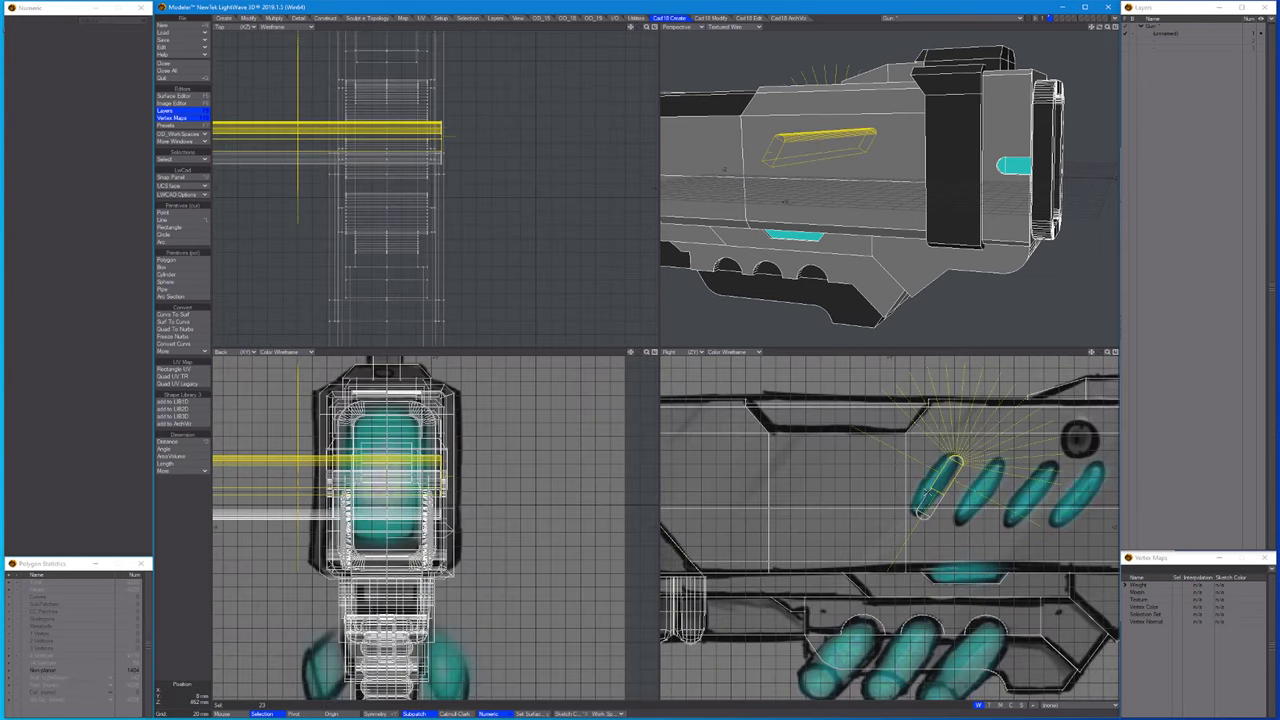
key("t")
key("shift+a")
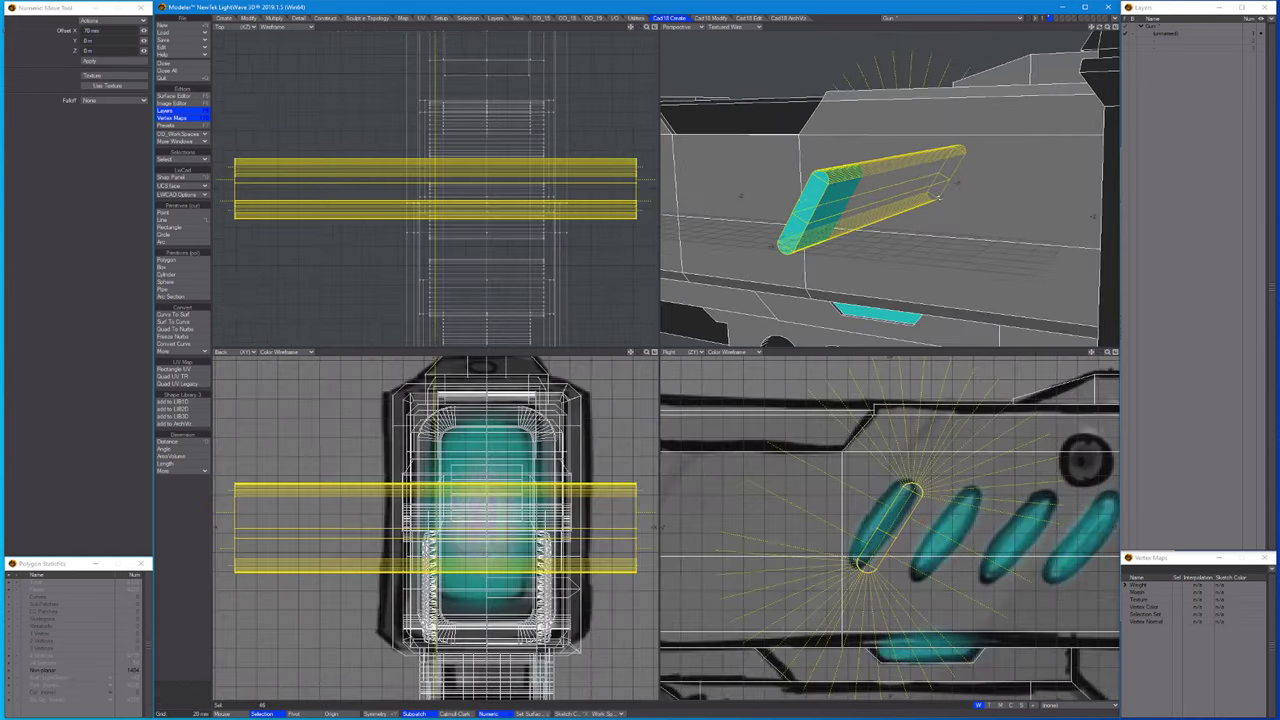
Give the extruded capsule a dark surface and transfer it to layer 2 as the background cutter behind the gun in layer 1.
key("m")
key("Return")
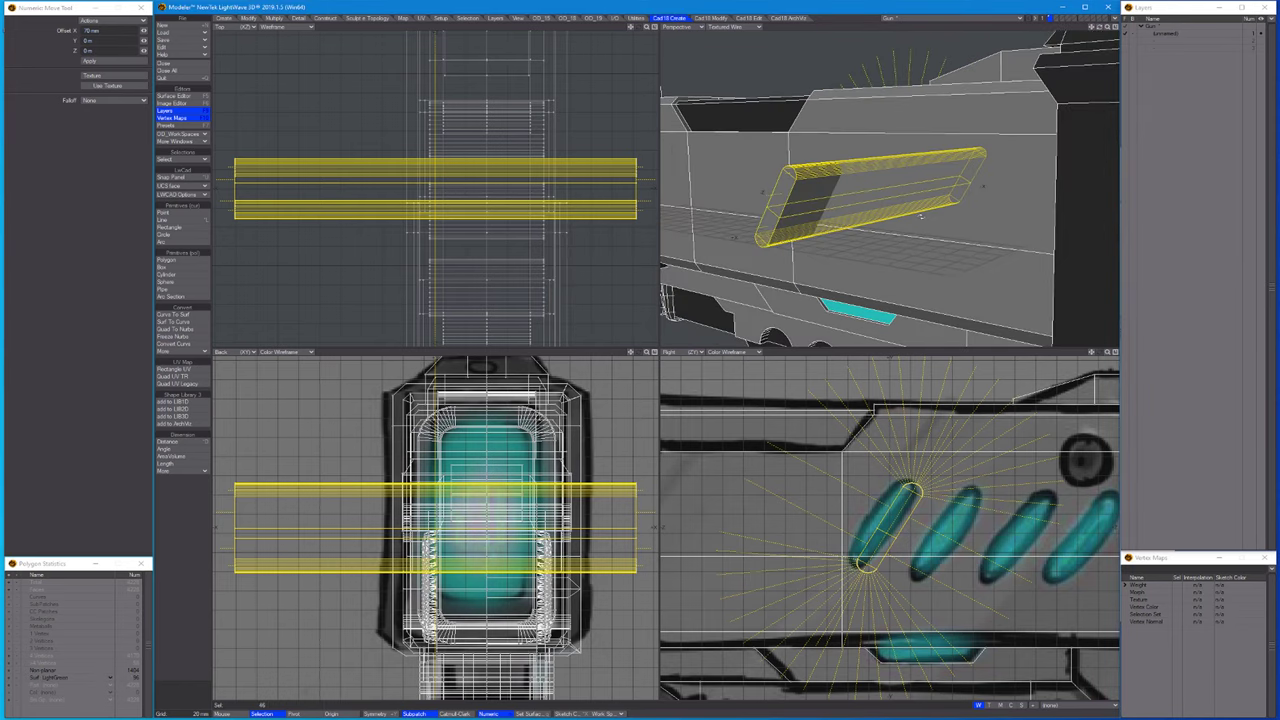
key("ctrl+x")
key("2")
key("ctrl+v")
key("1")
key("alt+2")
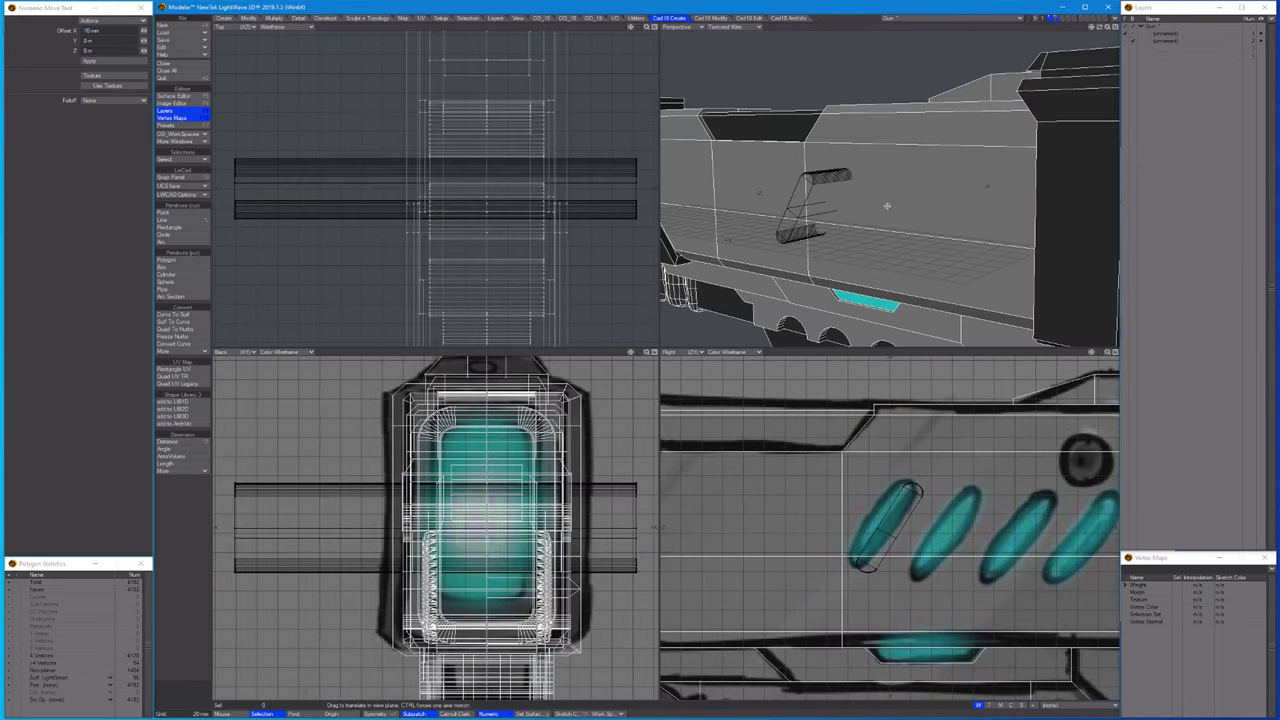
Copy the slanted capsule cutter forward along the body so four evenly spaced cutters cover the sketched side tubes.
left_click(1163, 40)
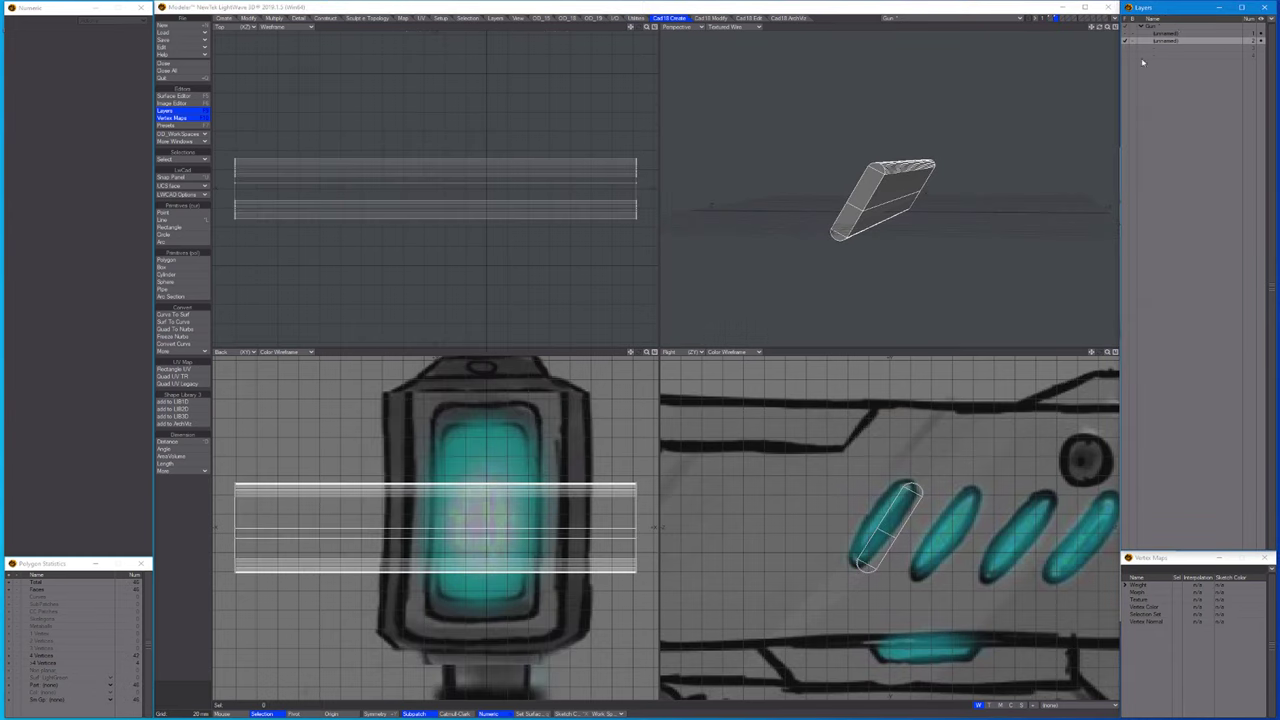
left_click(867, 608)
key("t")
mouse_move(823, 594)
left_mouse_down()
mouse_move(831, 566)
mouse_move(900, 597)
mouse_move(930, 585)
left_mouse_up()
scroll(894, 591, "up", 2)
key("comma")
key("comma")
key("comma")
key("space")
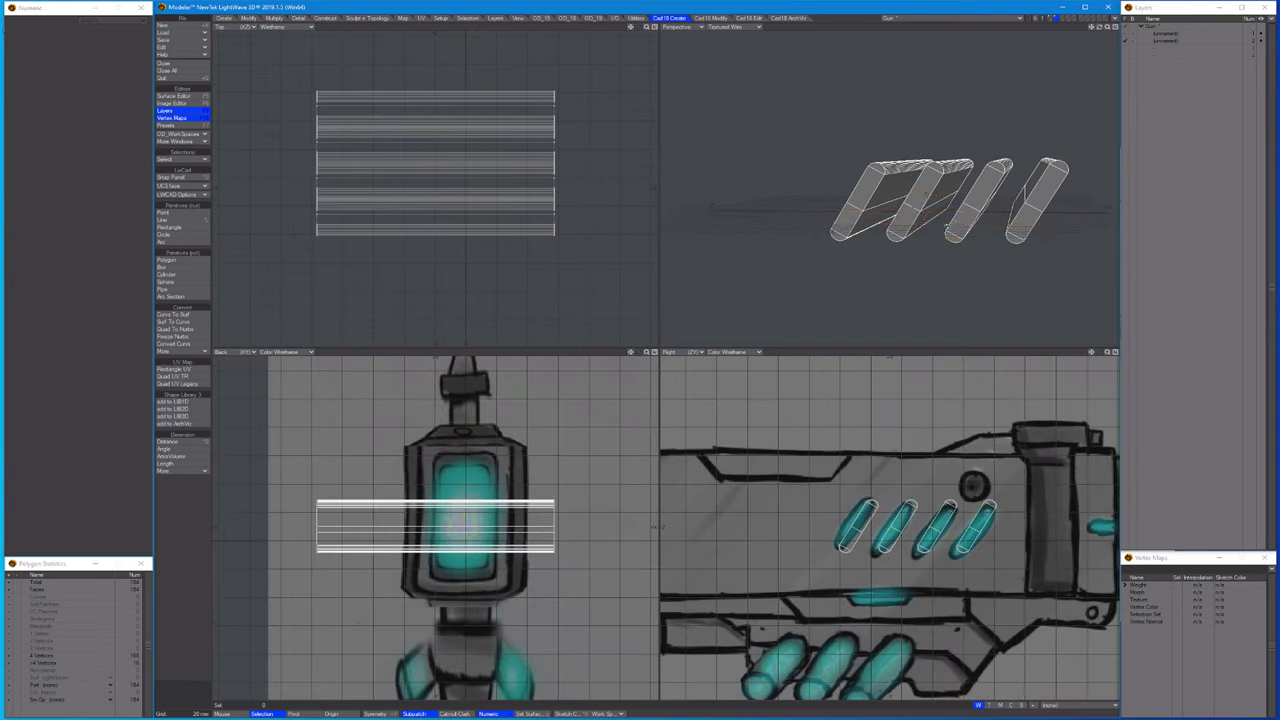
Isolate the main body section and Boolean-subtract the four background capsules from it.
left_click_drag(945, 215, 933, 219, "alt")
left_click(1131, 41)
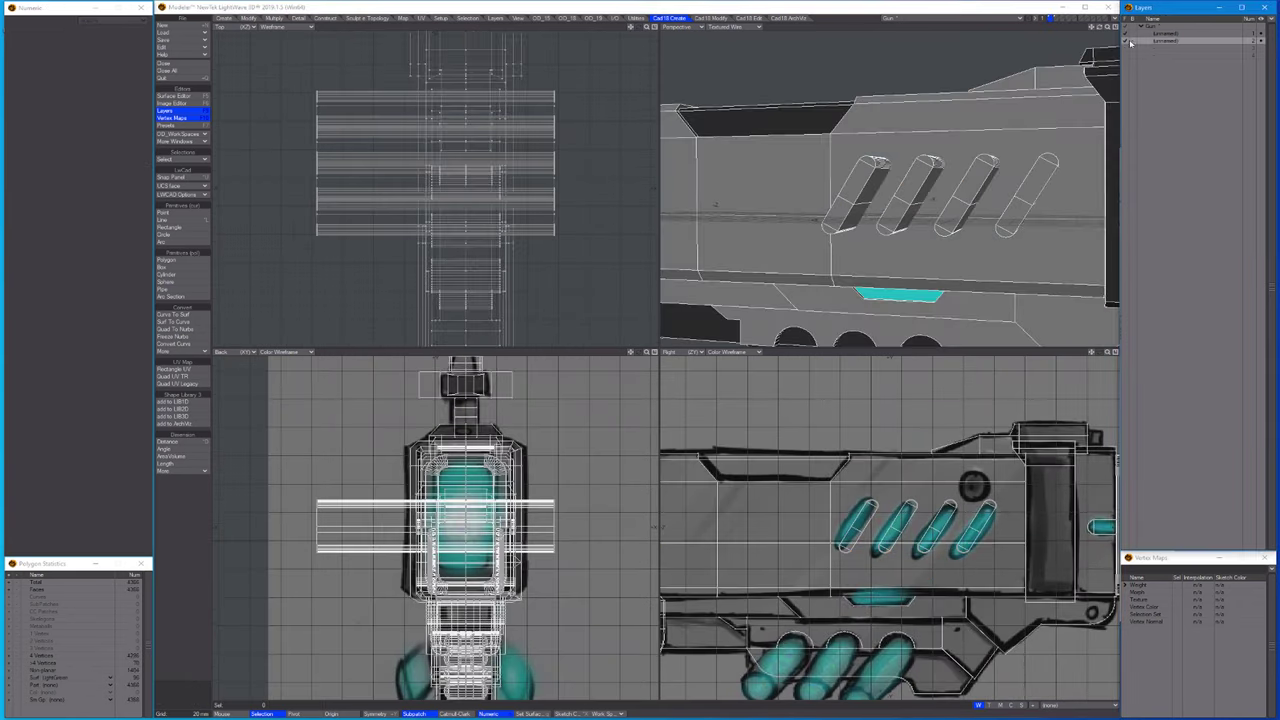
left_click(1131, 44)
left_click_drag(928, 216, 906, 222, "alt")
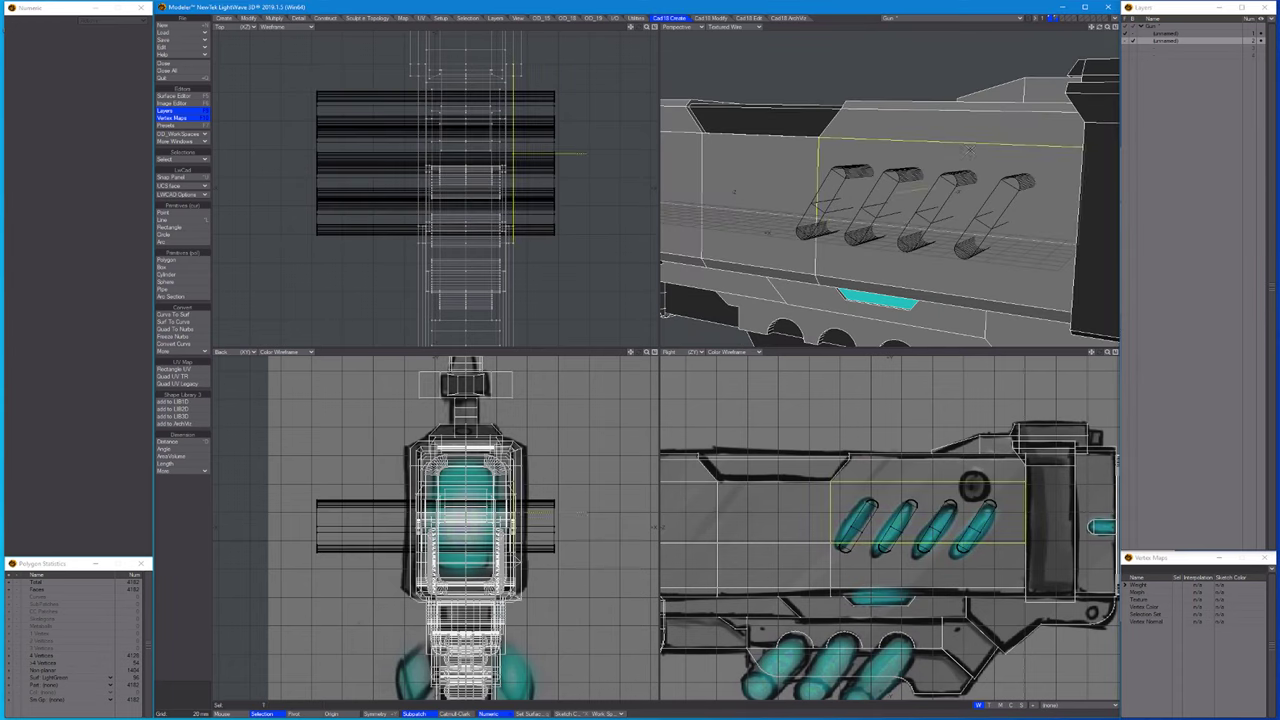
key("1")
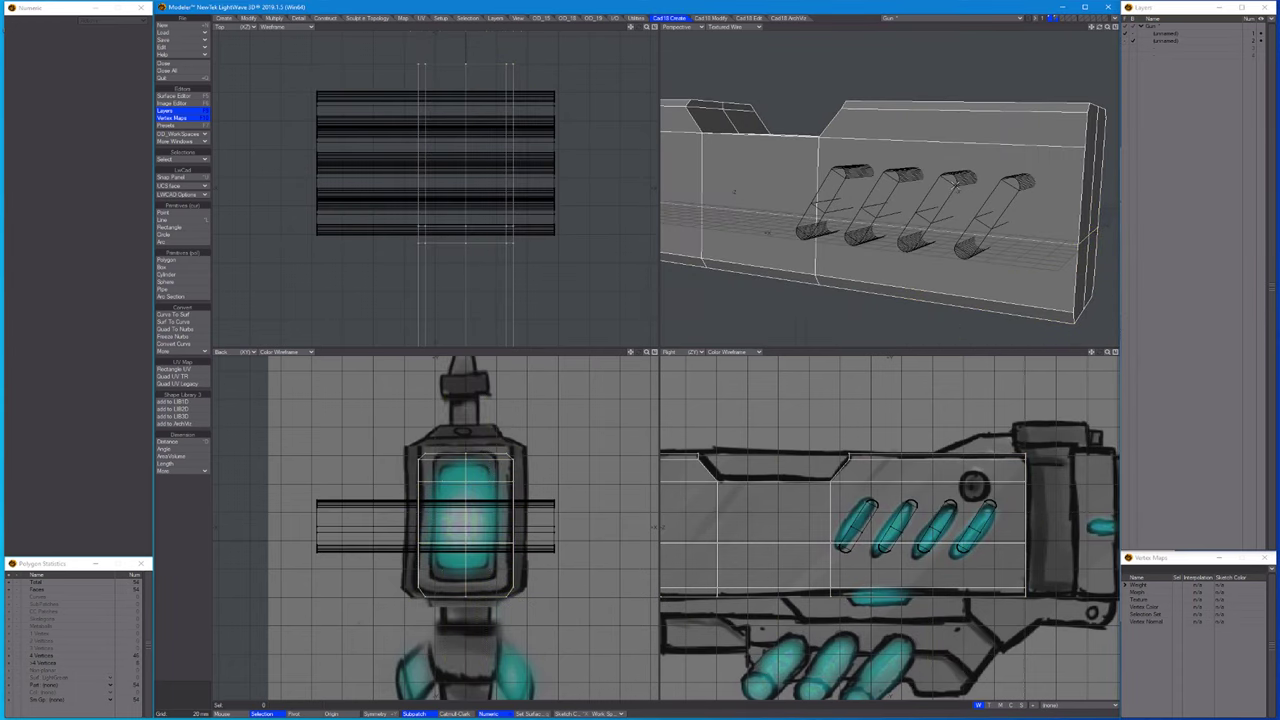
key("shift+b")
key("Return")
left_click_drag(906, 222, 880, 210, "alt")
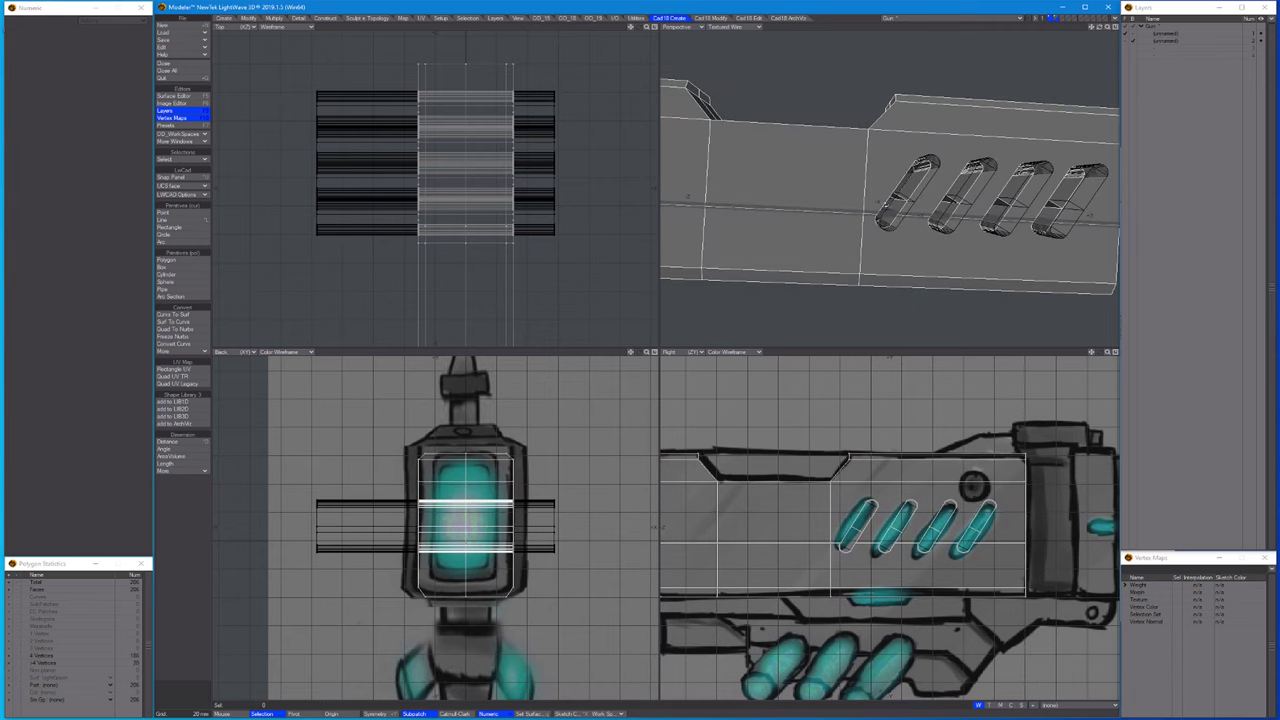
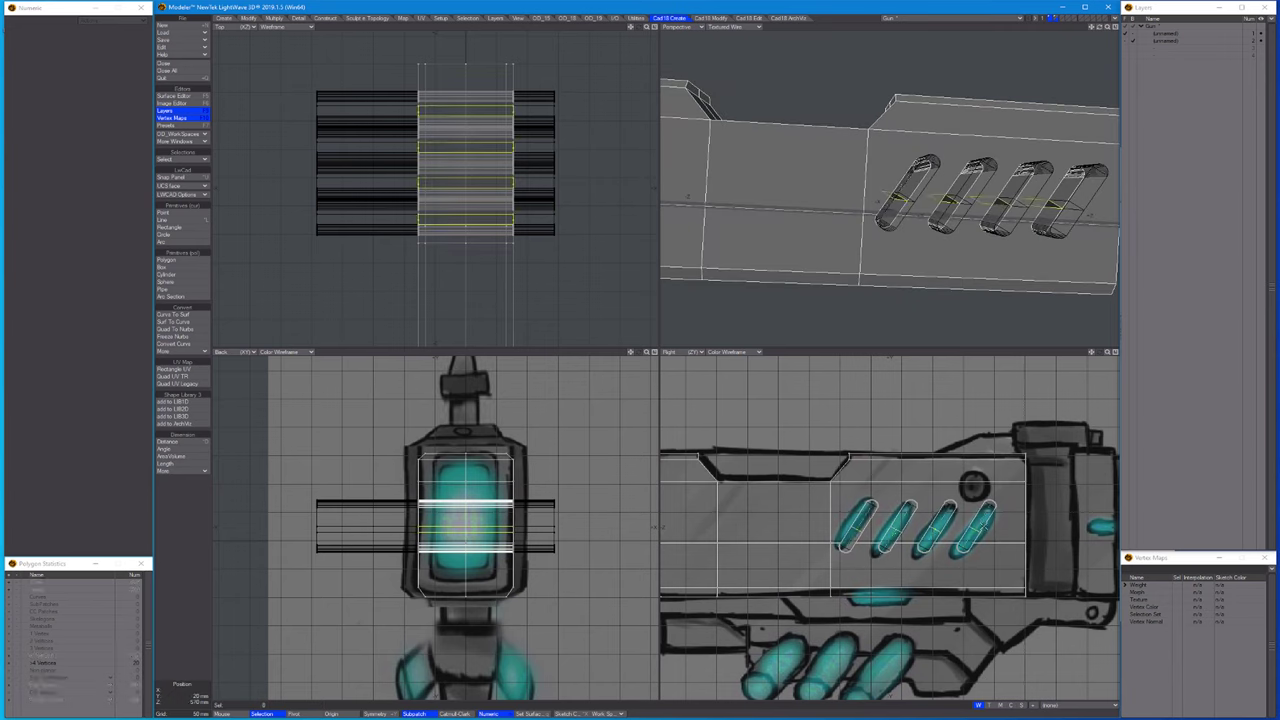
Knife the inner walls of the four through-slots near both body sides and delete their middle portions.
left_click_drag(880, 210, 893, 232, "alt")
left_click(893, 205)
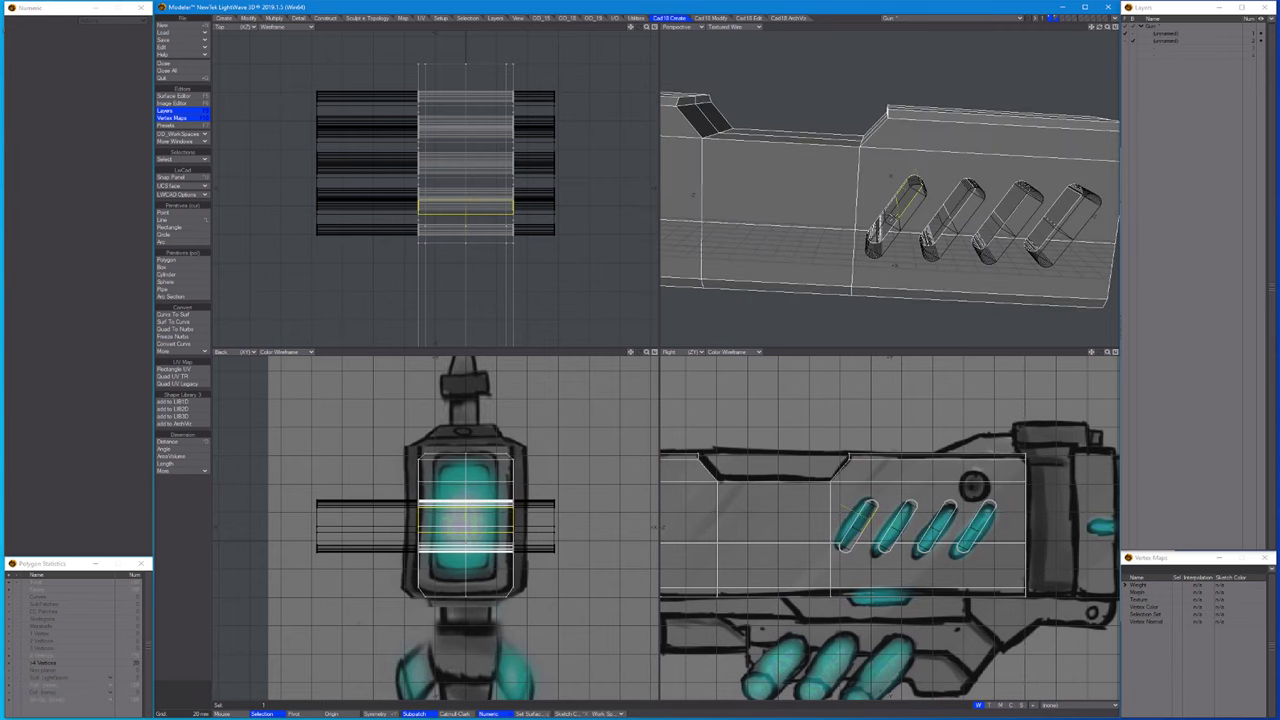
key("]")
key("]")
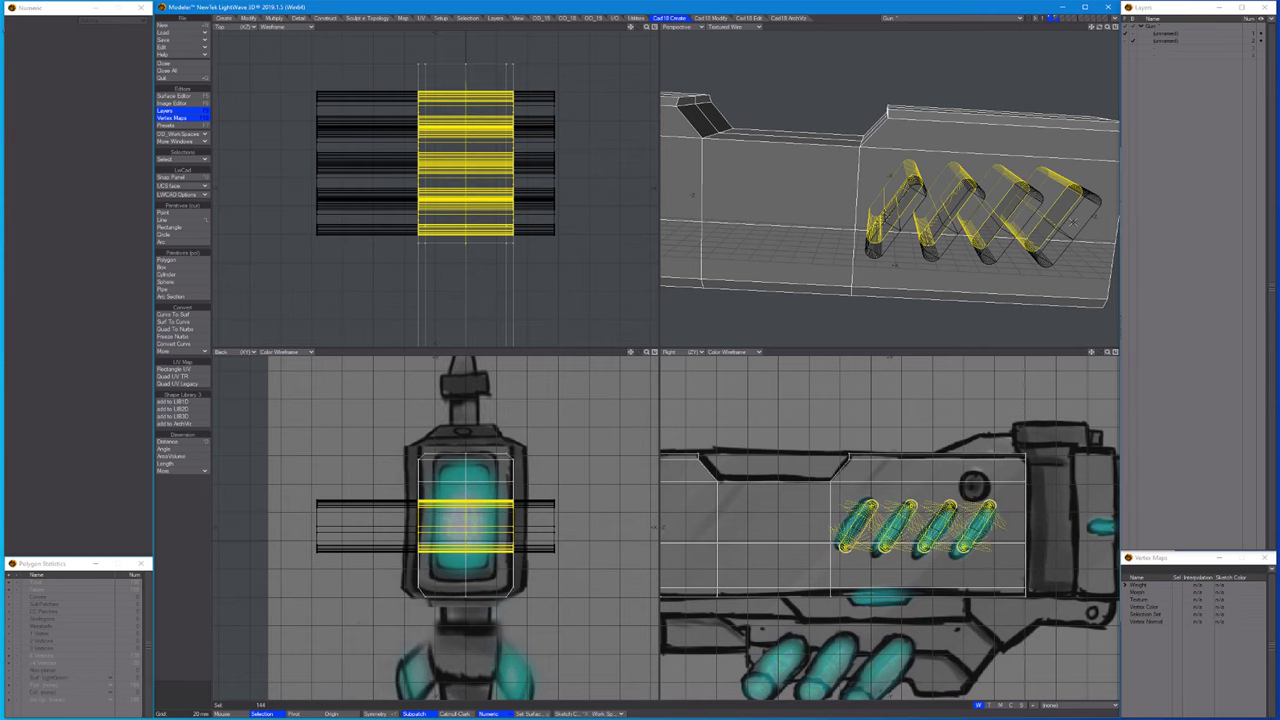
scroll(510, 265, "up", 3)
key("shift+k")
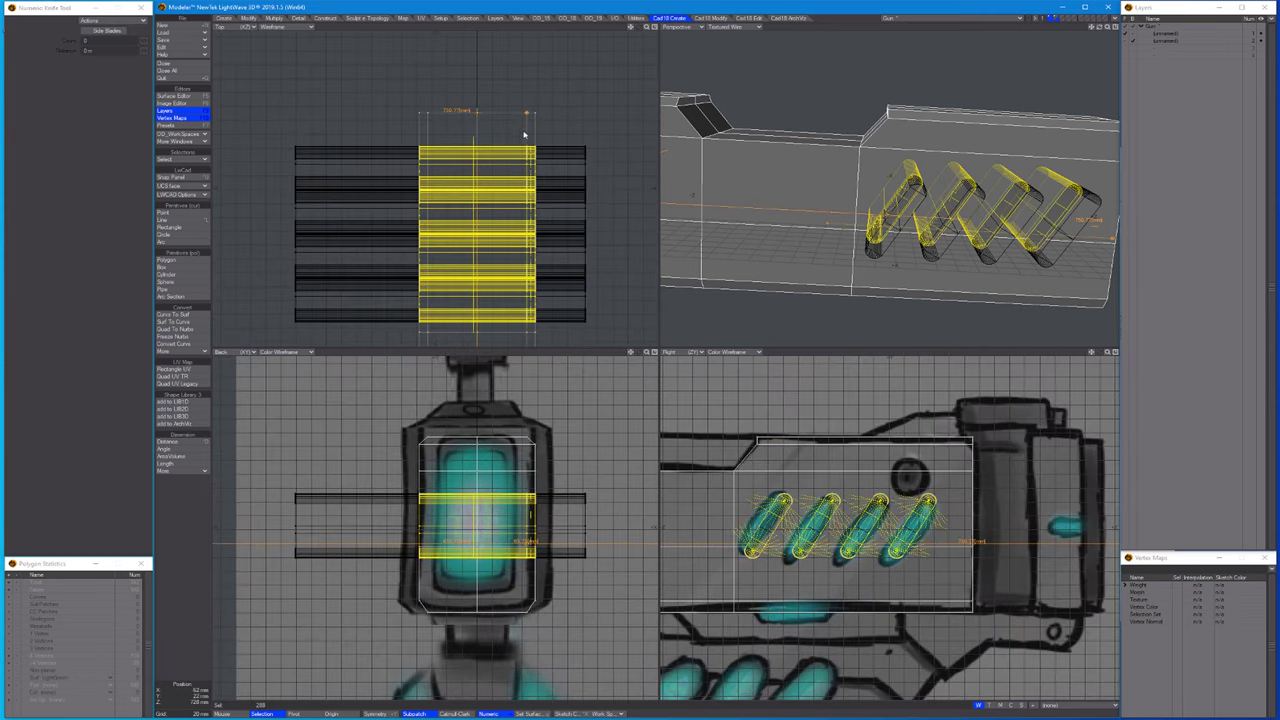
key("space")
scroll(546, 89, "down", 2)
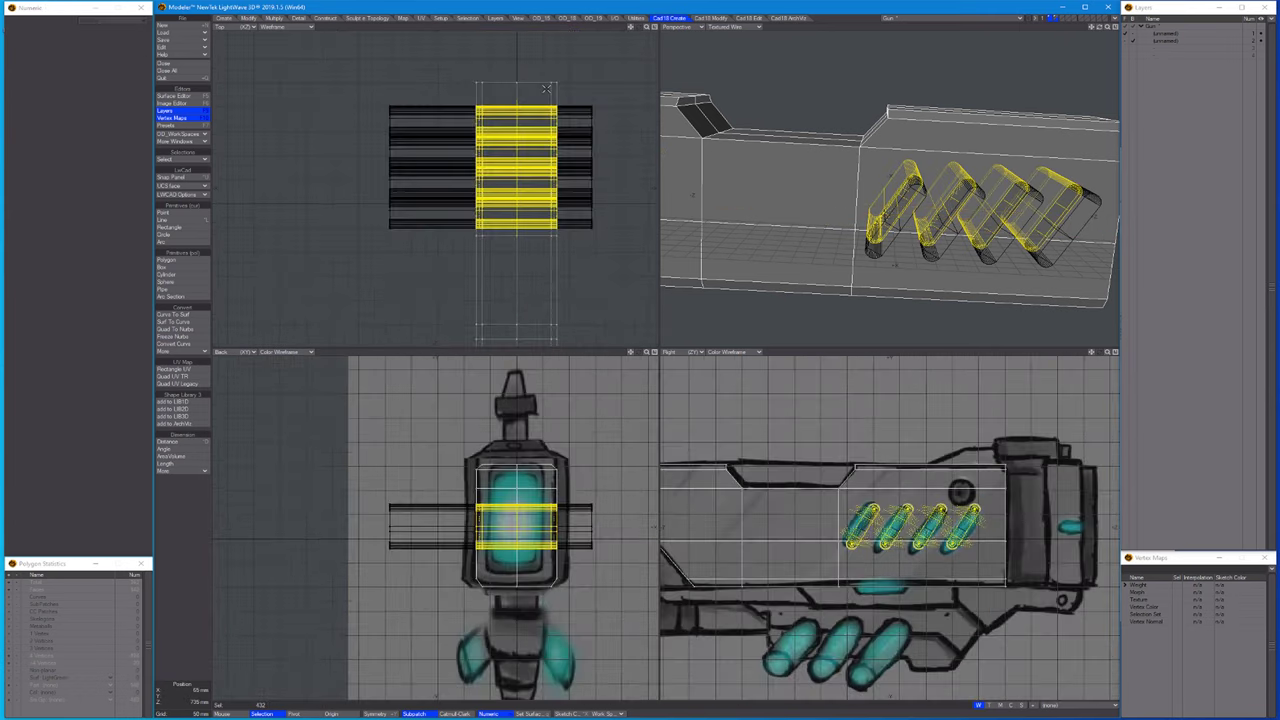
key("/")
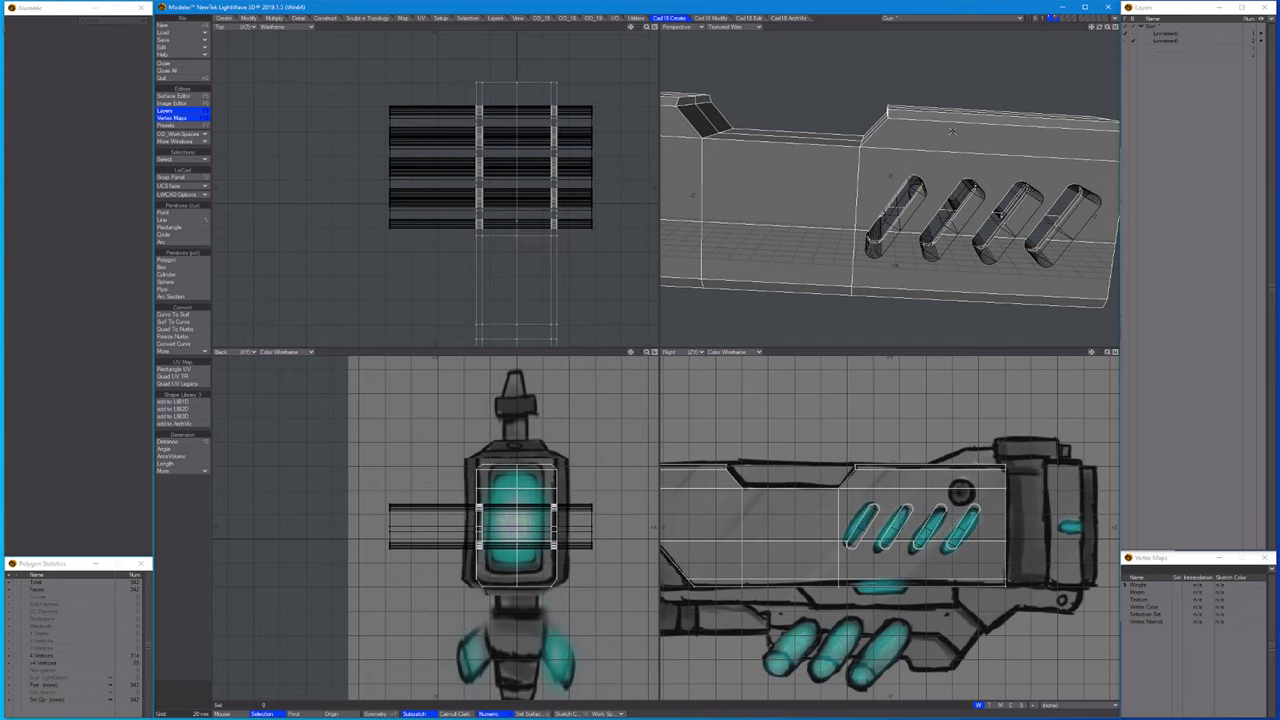
Remove the cutter capsules from layer 2 and merge the points of the slotted body section in layer 1.
left_click_drag(900, 220, 860, 215, "alt")
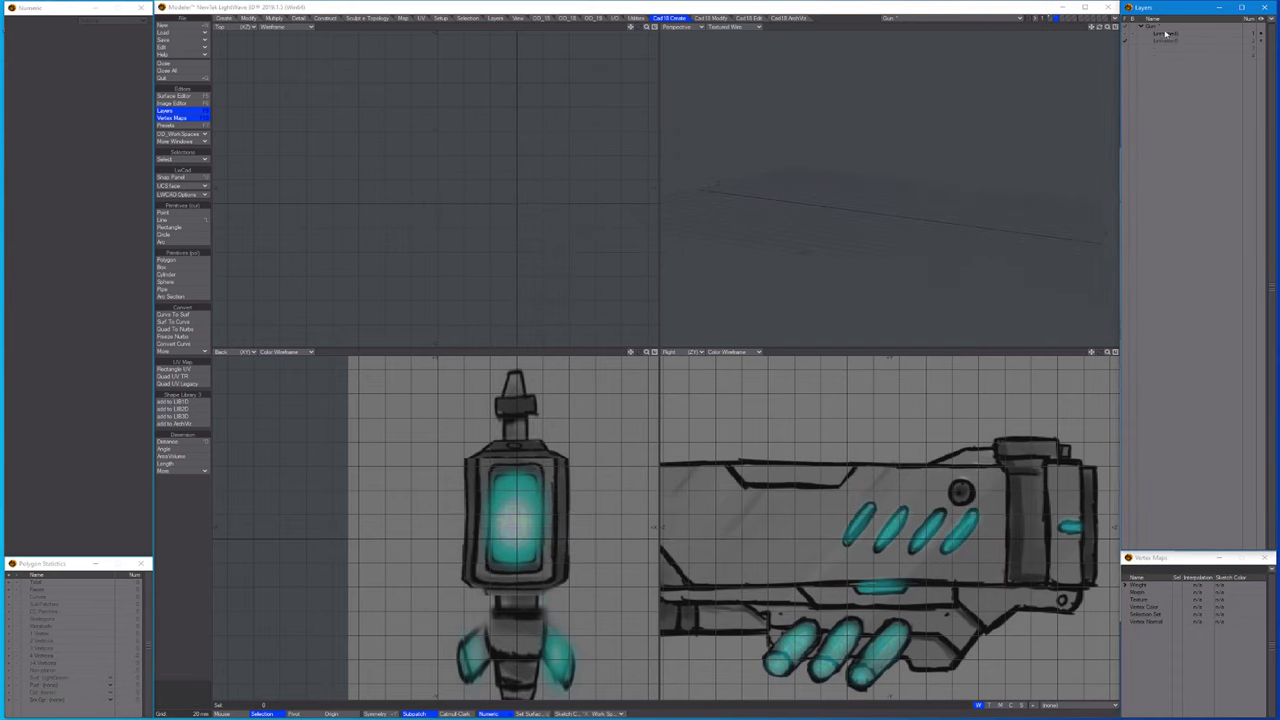
key("a")
key("m")
key("Return")
scroll(836, 188, "up", 5)
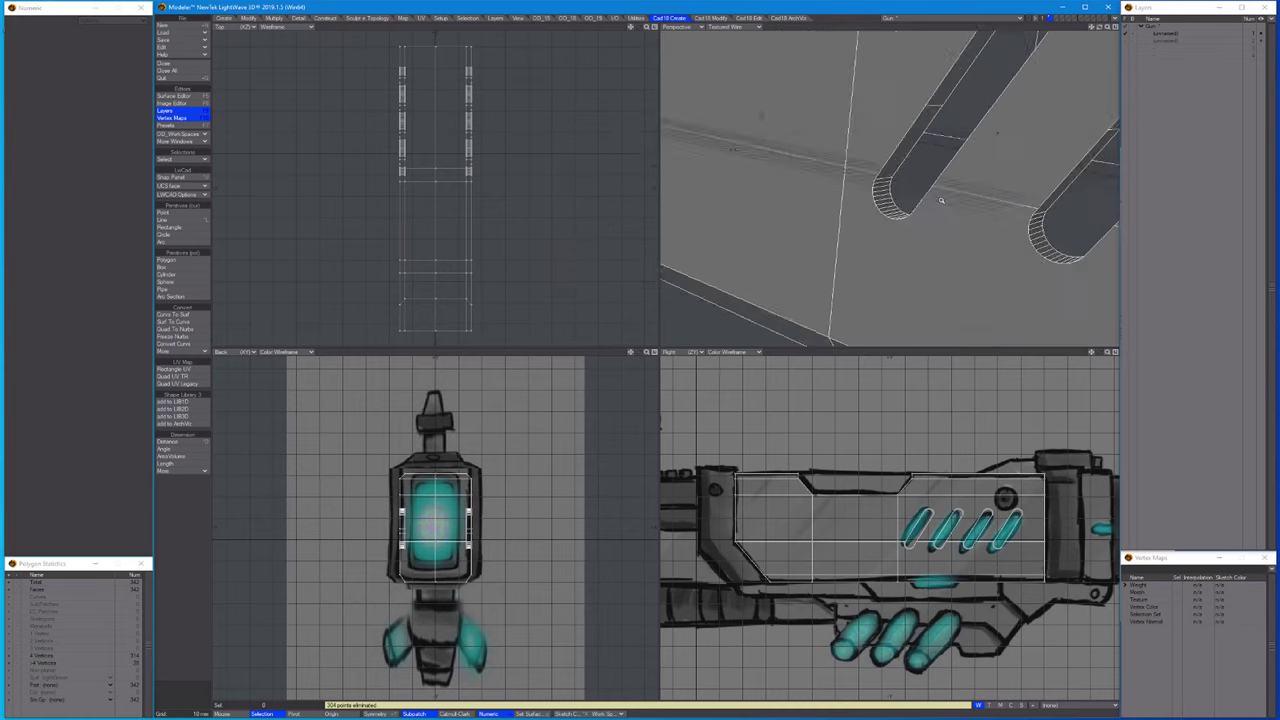
mouse_move(838, 186)
left_mouse_down()
mouse_move(858, 192)
mouse_move(791, 184)
left_mouse_up()
scroll(880, 190, "down", 3)
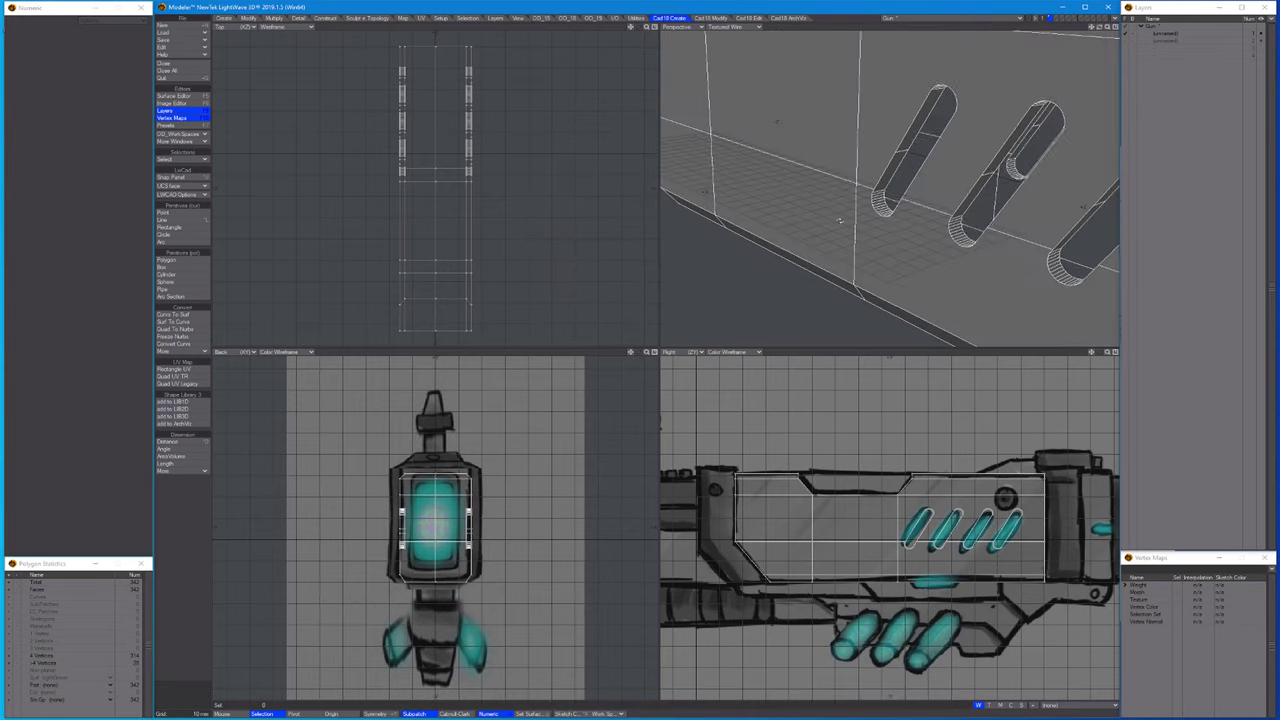
left_click_drag(958, 203, 813, 216, "alt")
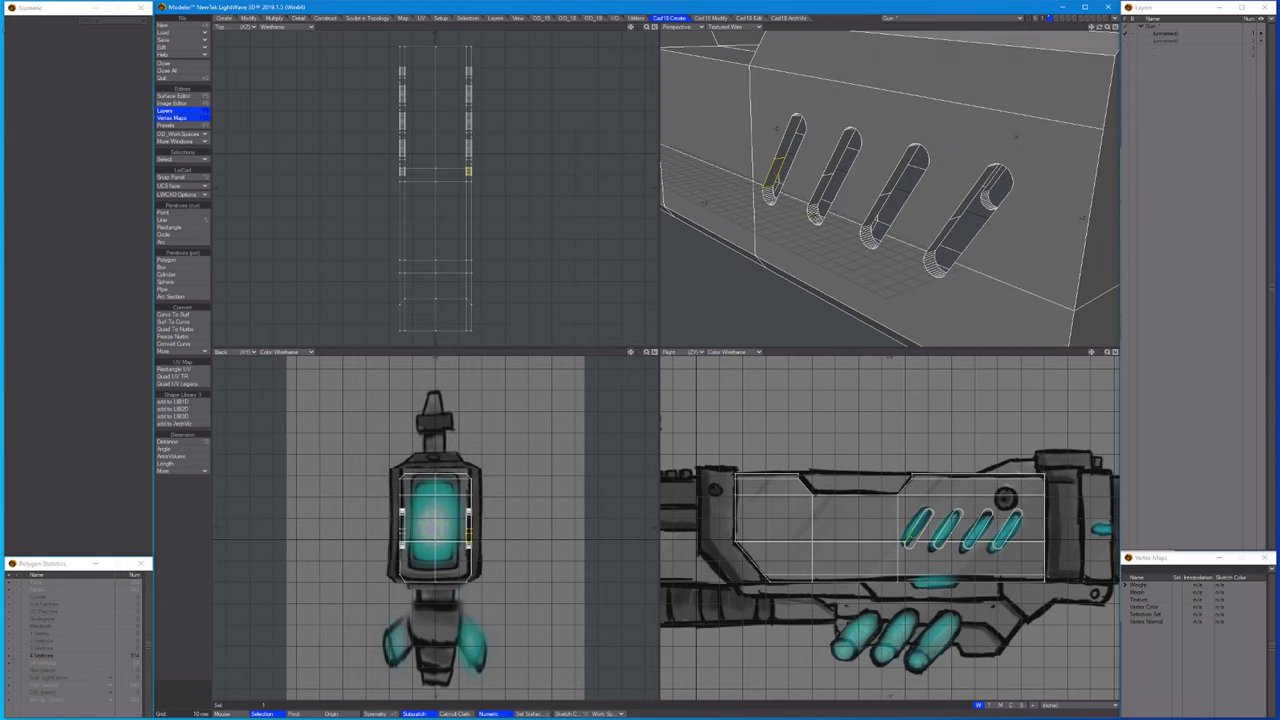
Slice the short slot walls lengthwise along the gun once more on each side of the body with the Knife tool.
key("bracketright")
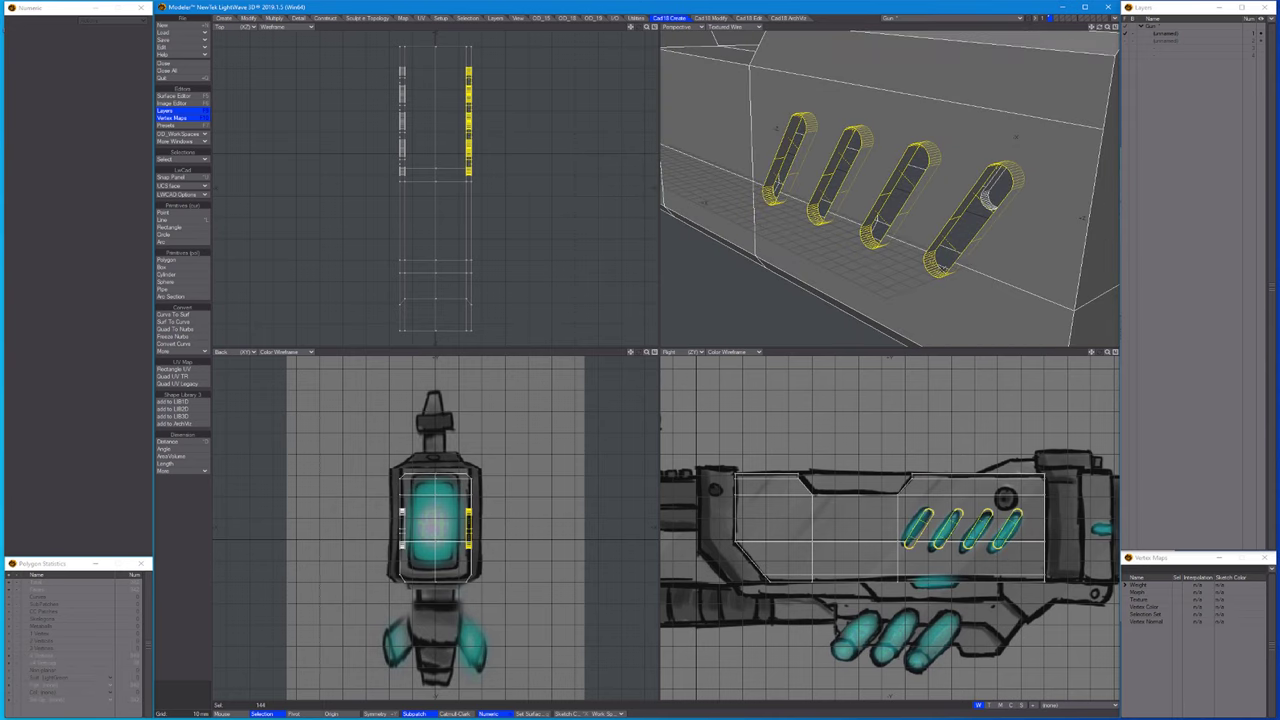
scroll(509, 94, "up", 5)
key("shift+a")
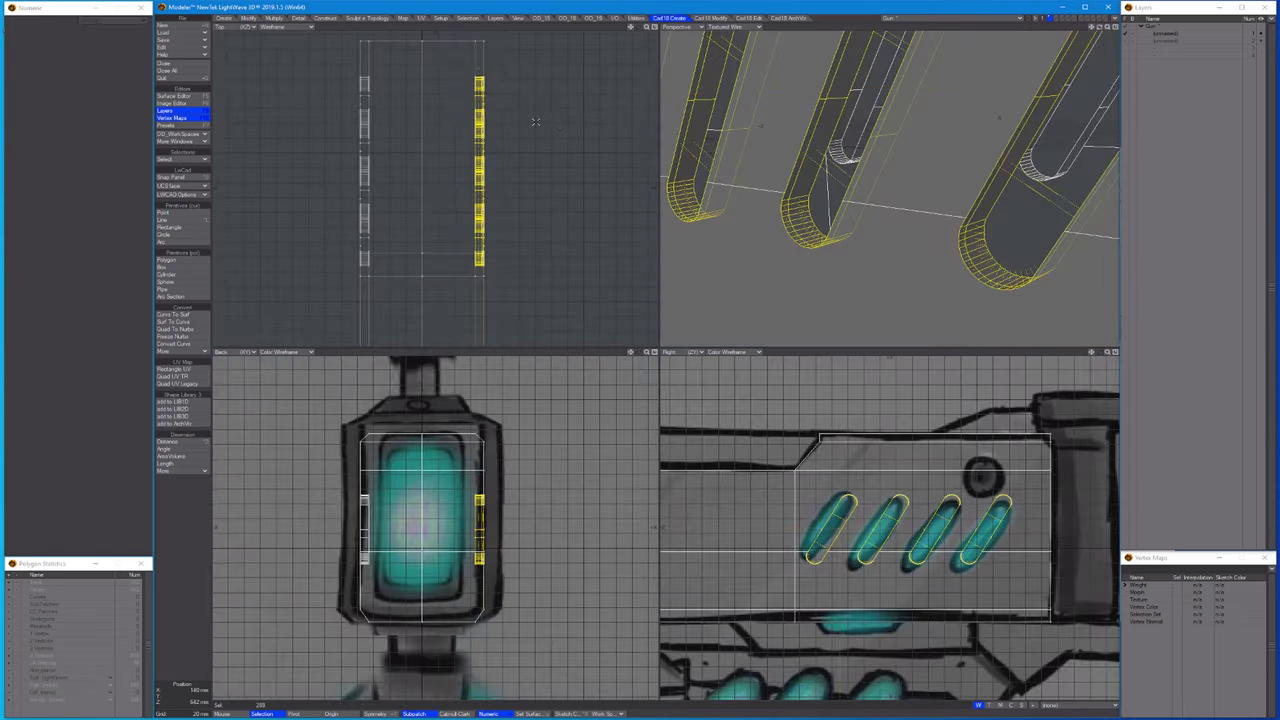
left_click(535, 121)
scroll(480, 200, "down", 5)
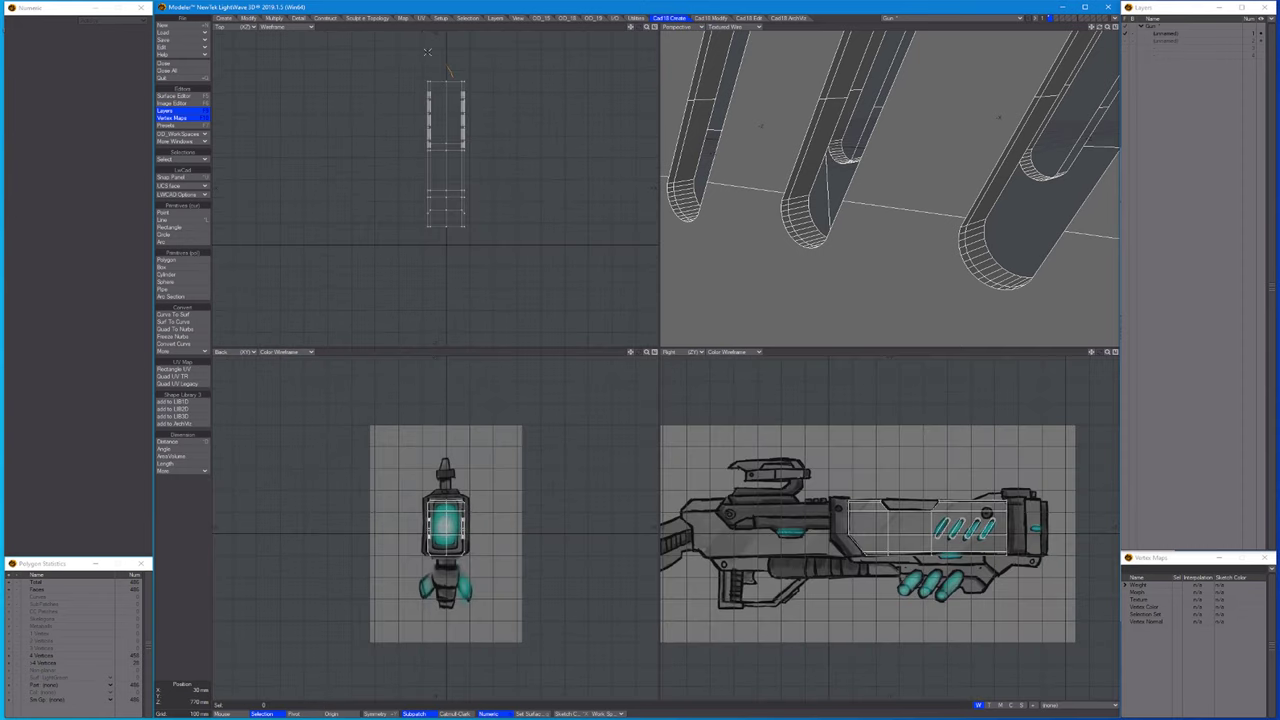
key("shift+v")
left_click(446, 226)
key("space")
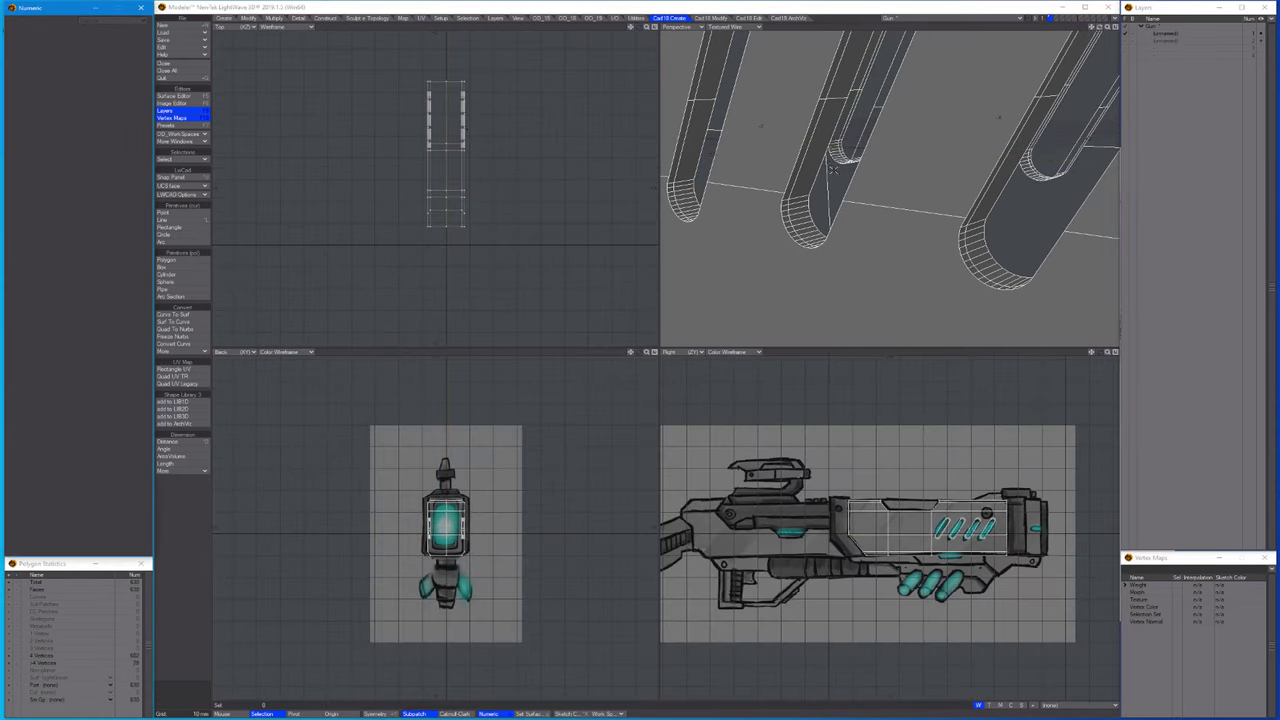
Merge the body section's duplicate points and unhide the rest of the gun.
key("apostrophe")
scroll(831, 168, "down", 3)
scroll(863, 203, "up", 2)
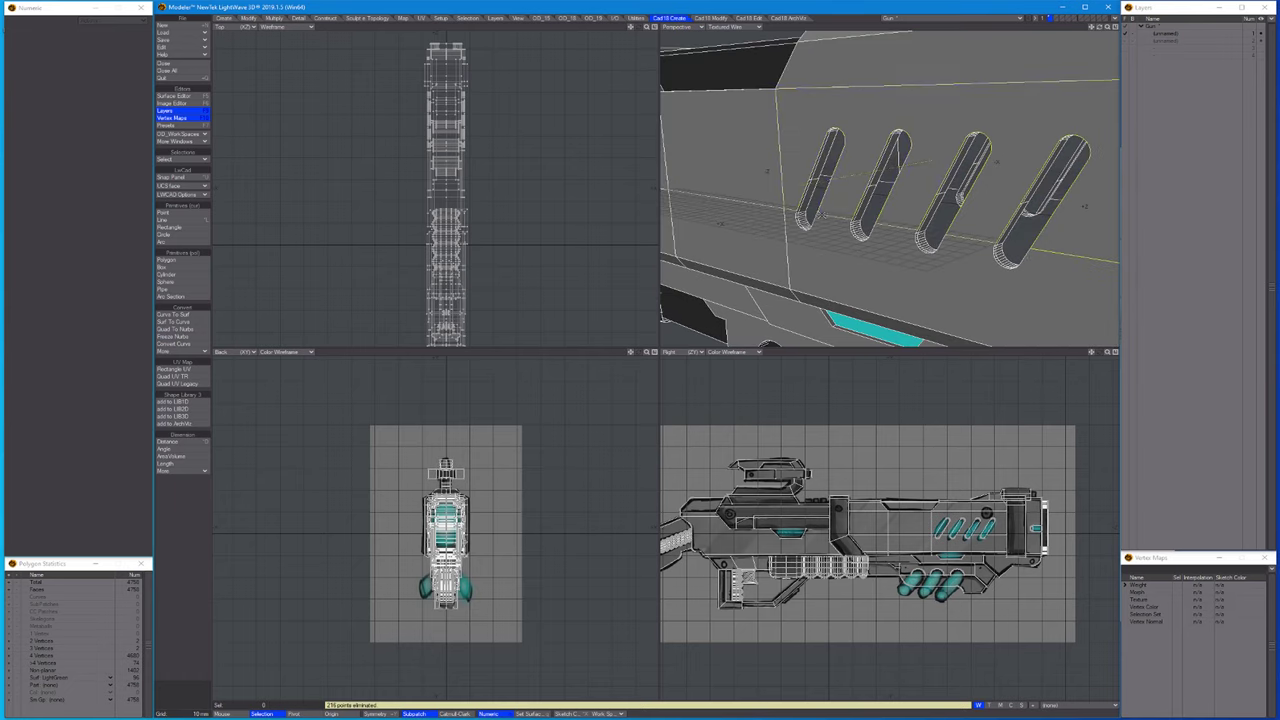
Select the rim edges of the slots on both side panels with symmetry, leaving out the panels' outer border edges.
left_click(848, 205)
scroll(848, 200, "down", 4)
scroll(848, 196, "down", 2)
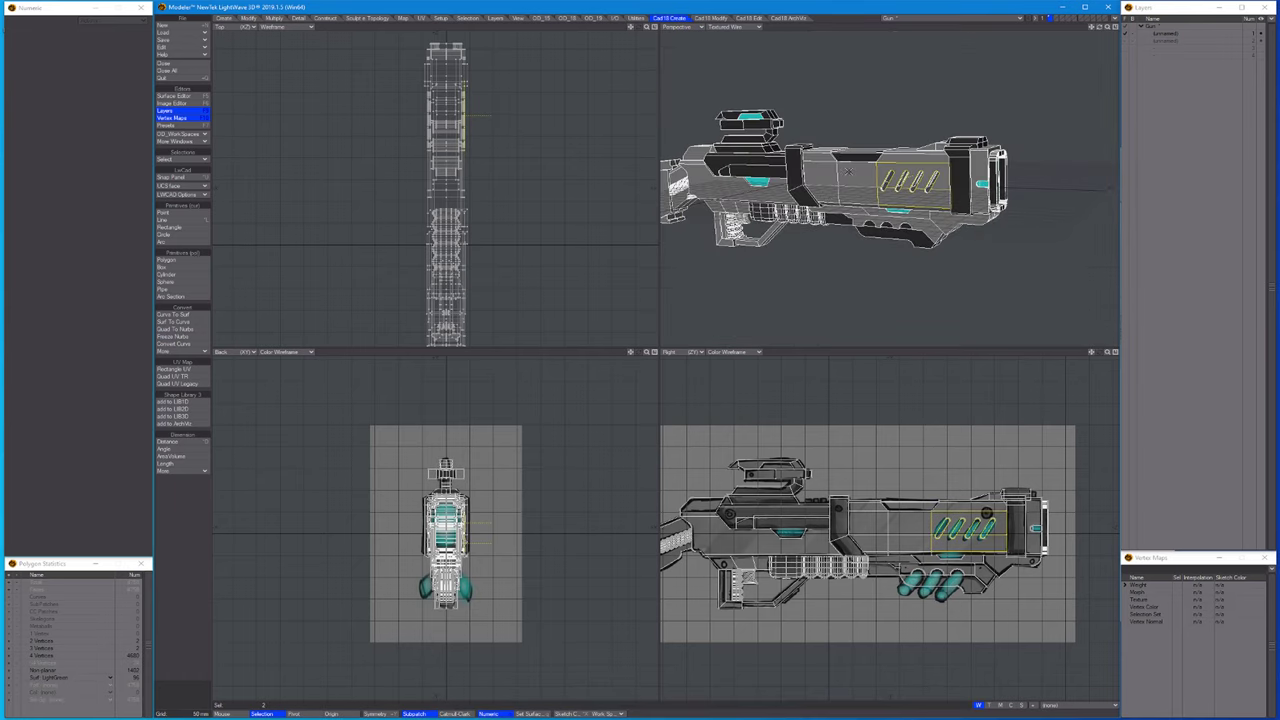
scroll(848, 196, "up", 5)
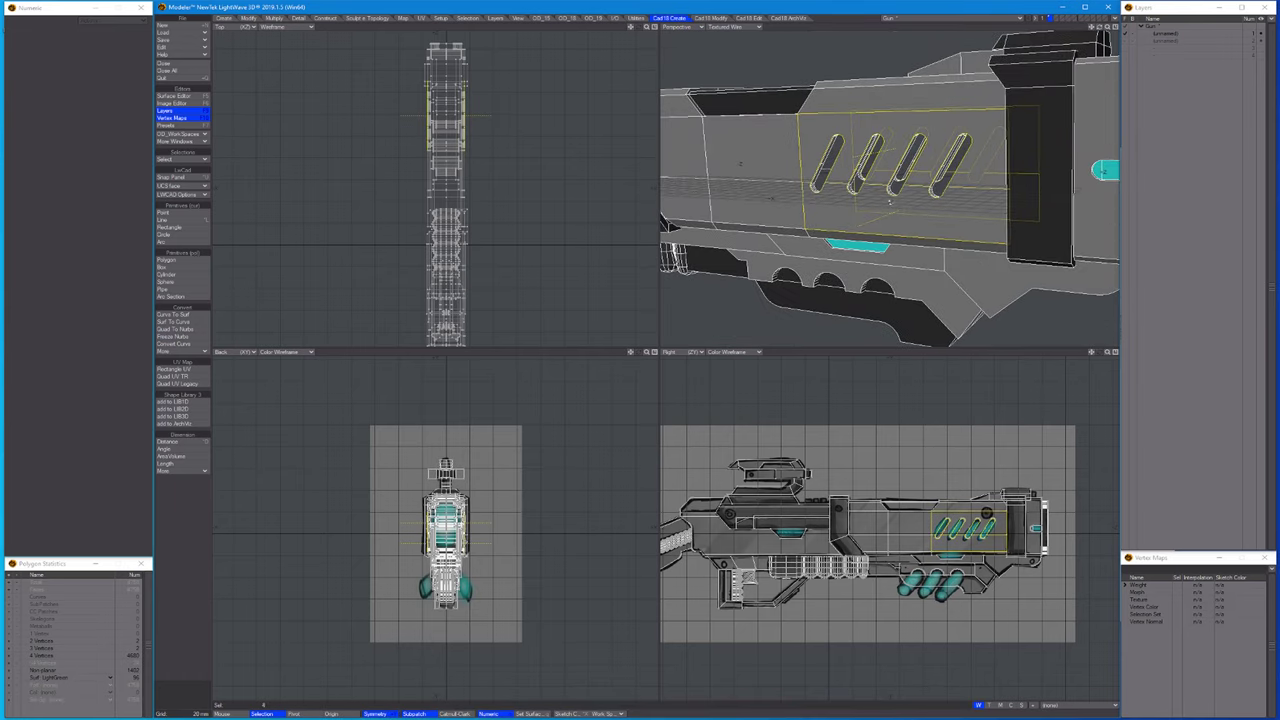
key("ctrl+h")
scroll(882, 203, "up", 3)
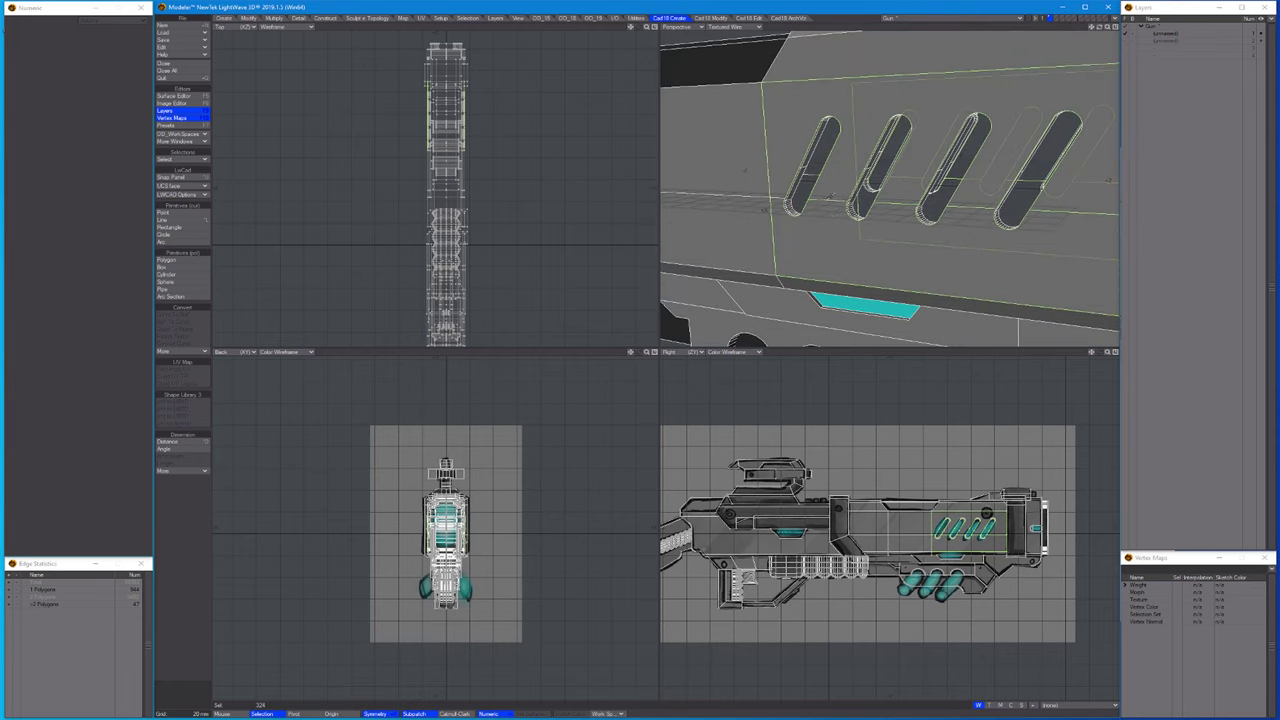
key("shift+a")
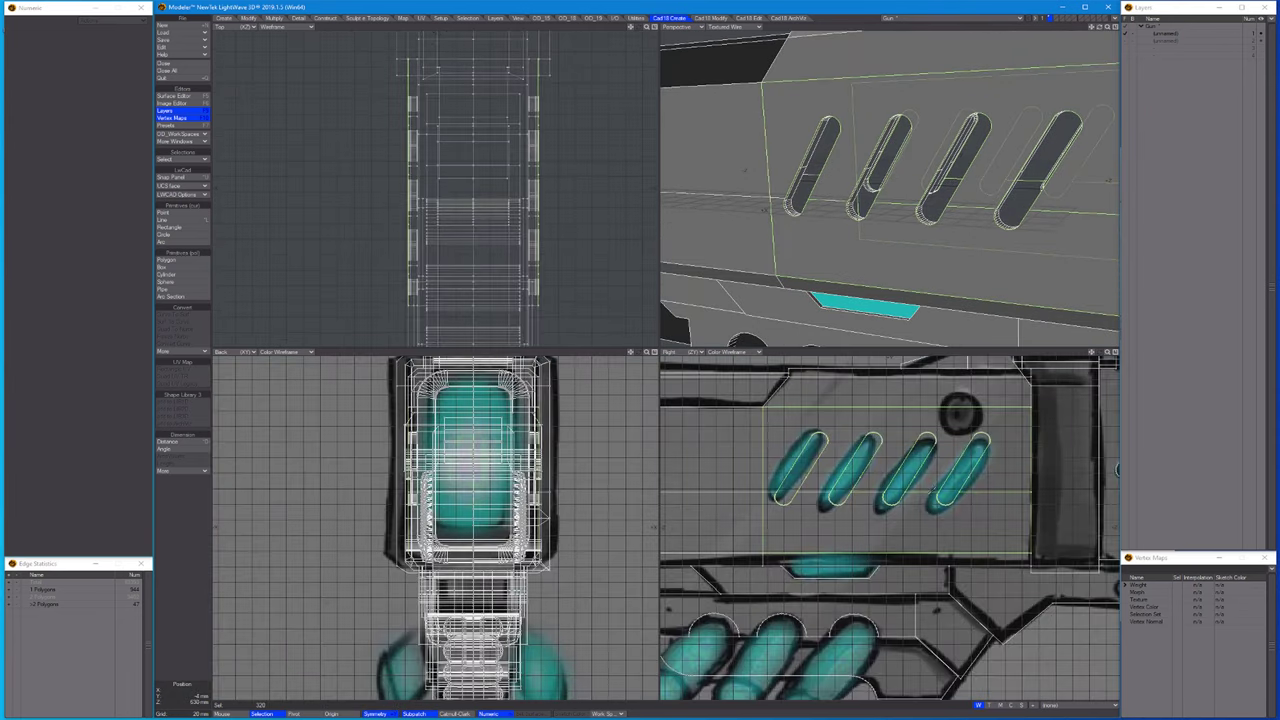
scroll(1079, 479, "down", 3)
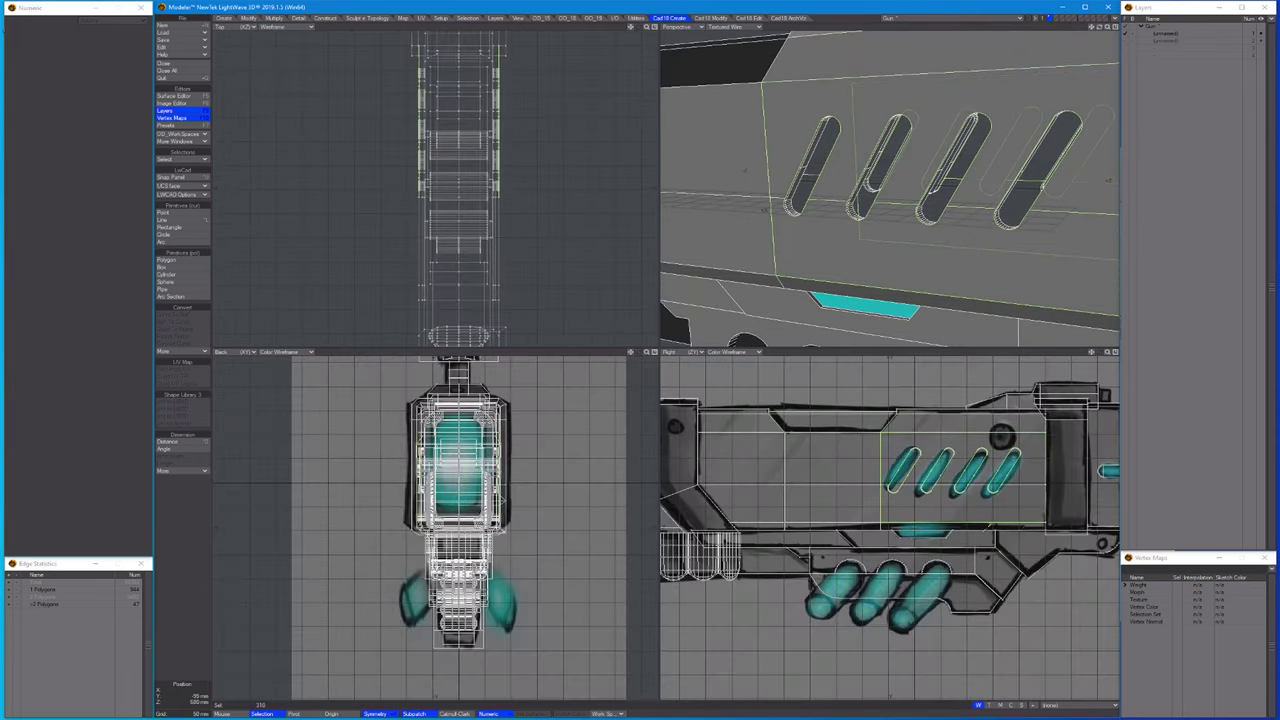
scroll(873, 500, "up", 3)
Chamfer the selected slot rim edges slightly on both sides of the body.
left_click_drag(880, 240, 962, 120, "alt")
key("shift+c")
scroll(951, 120, "up", 3)
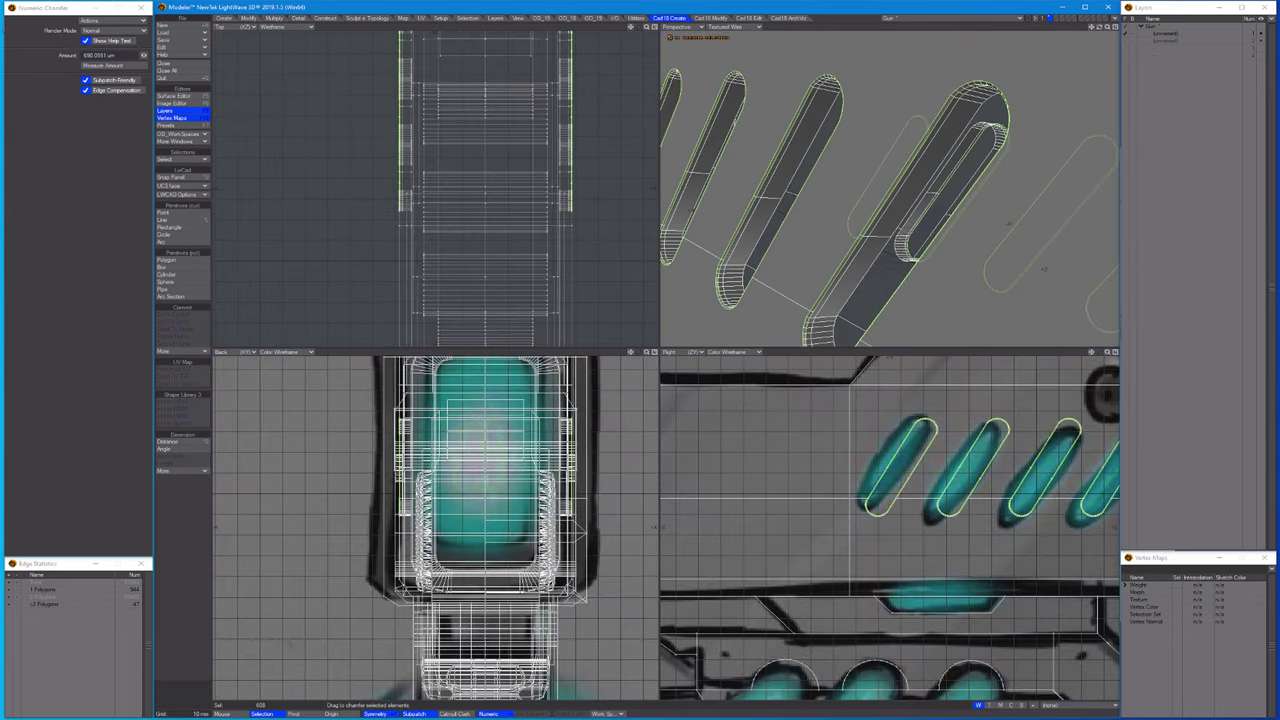
key("space")
key("a")
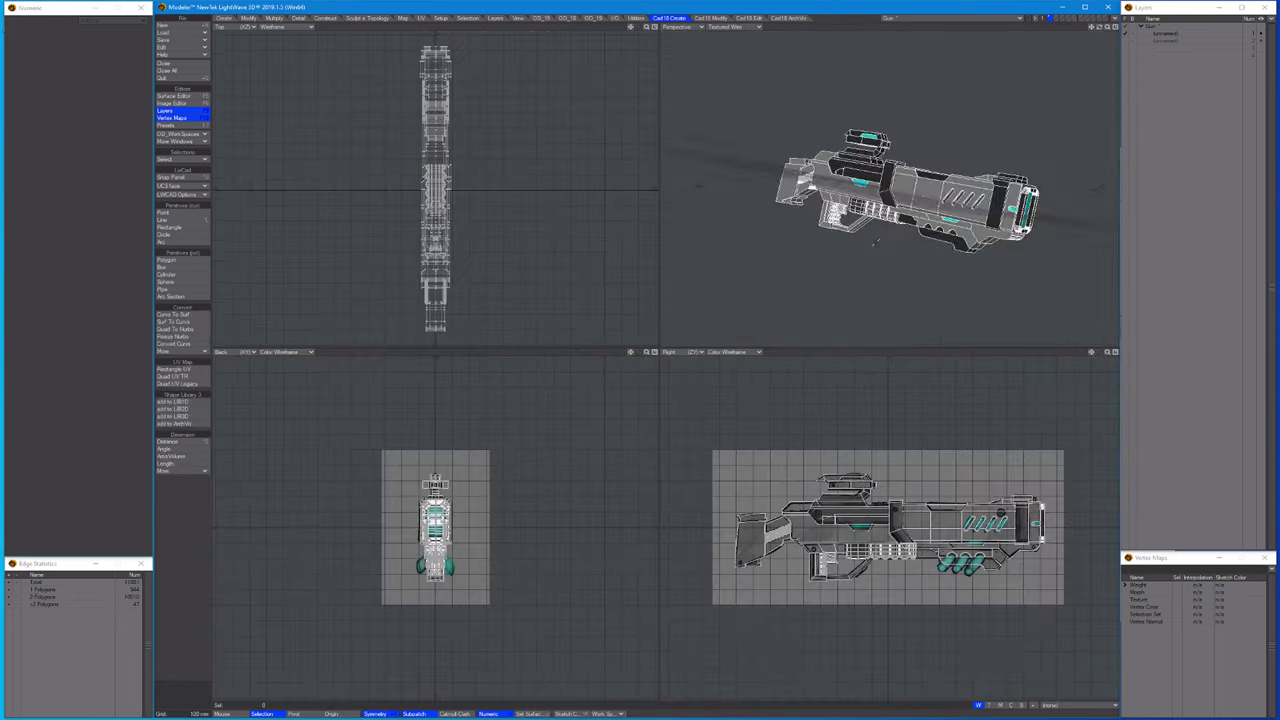
Reduce the capsule in layer 2 to one end cap and merge its faces into a single polygon.
scroll(890, 190, "up", 5)
left_click(1163, 41)
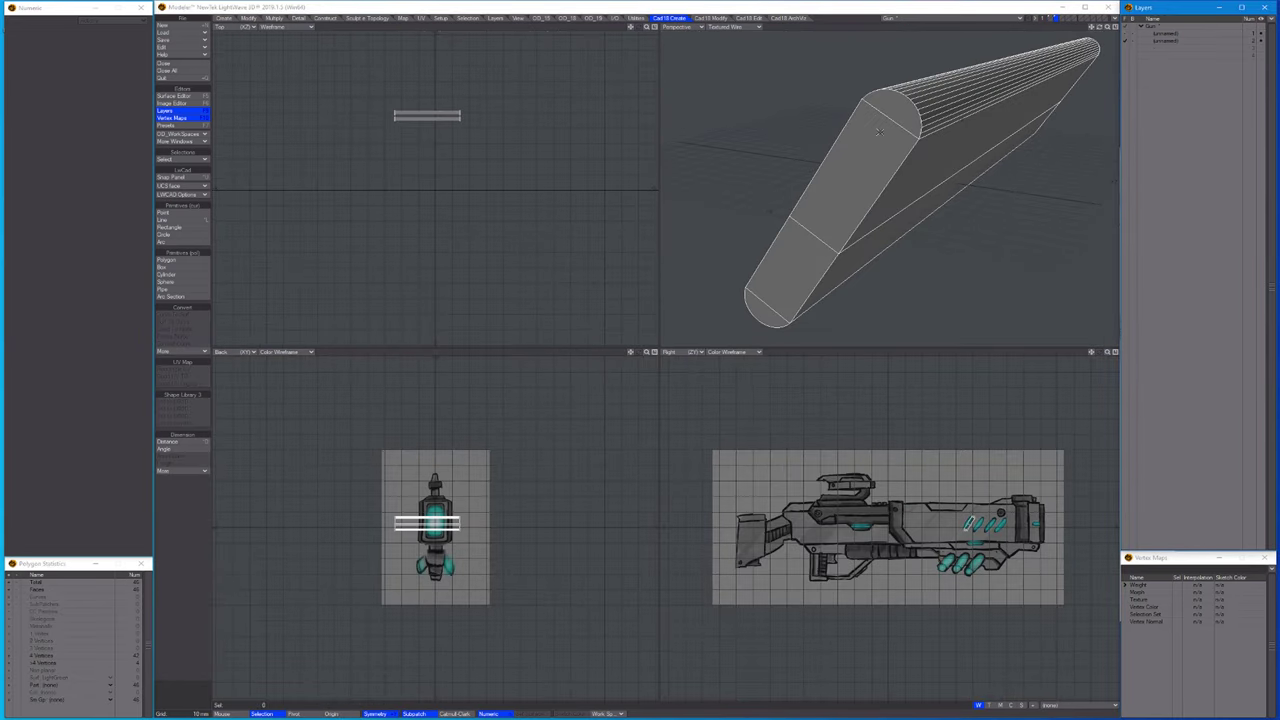
left_click(779, 288)
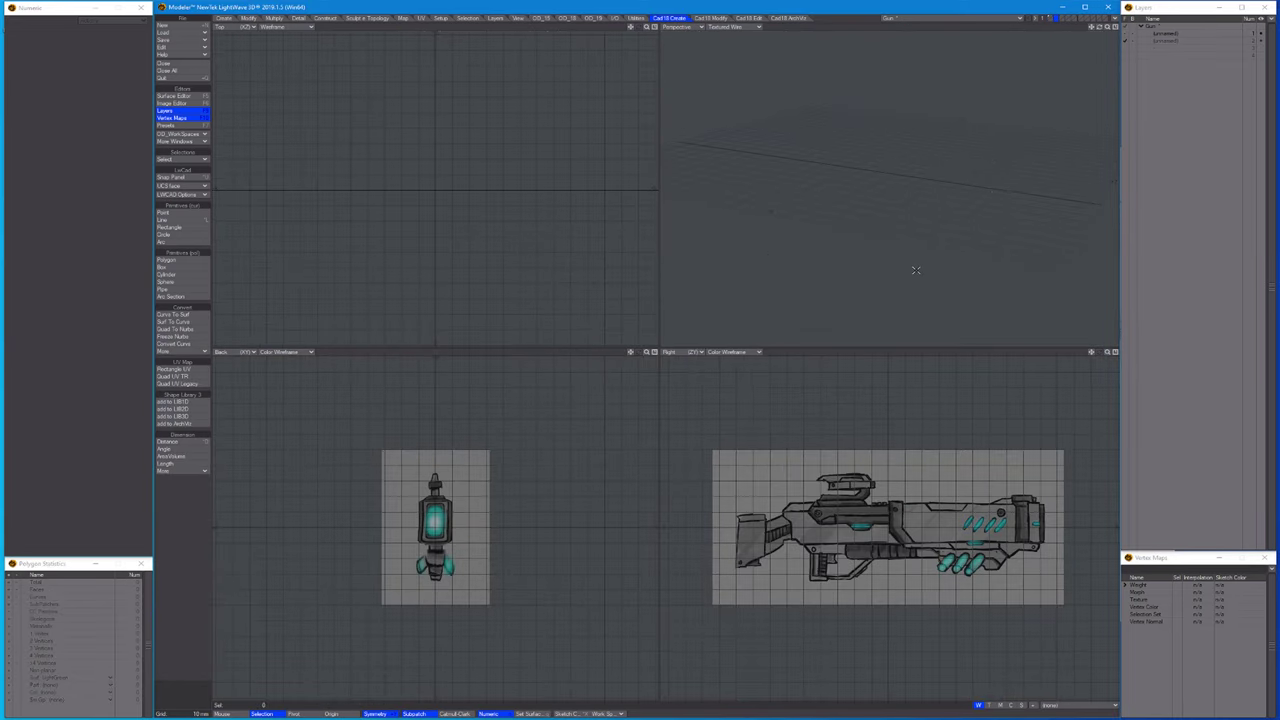
key("m")
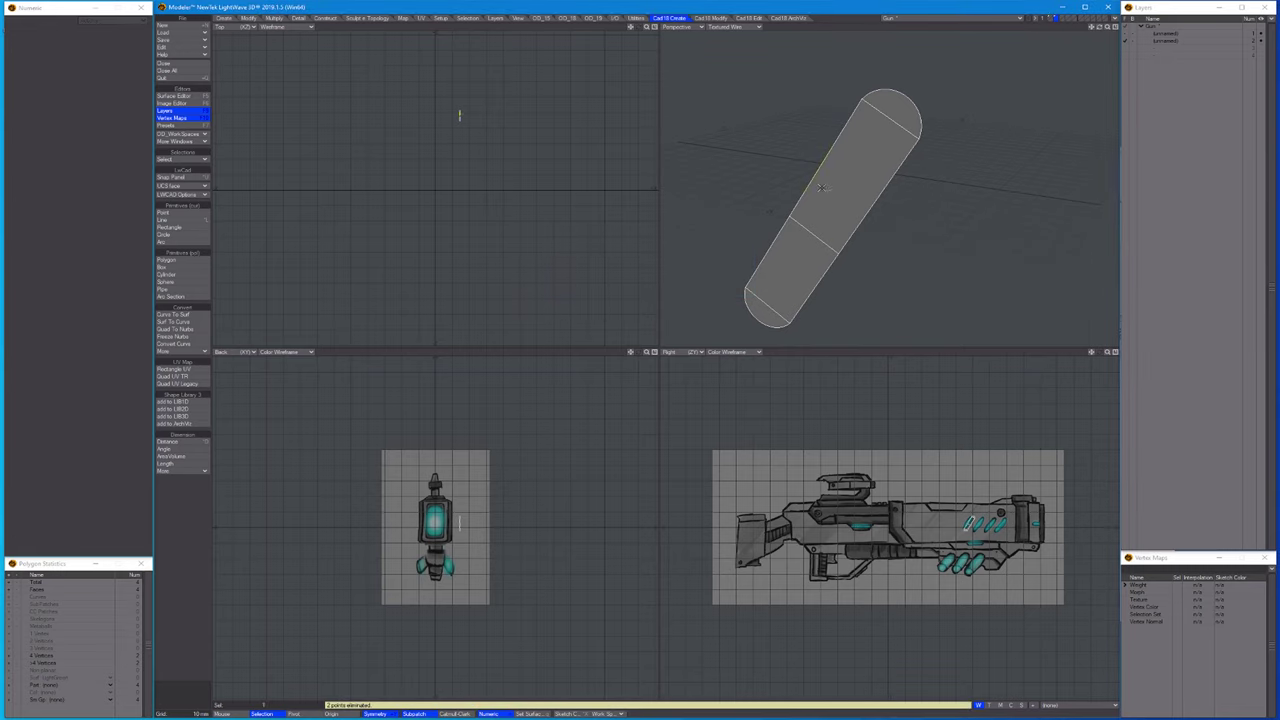
key("z")
Assign the teal light surface to the capsule-shaped cap.
key("q")
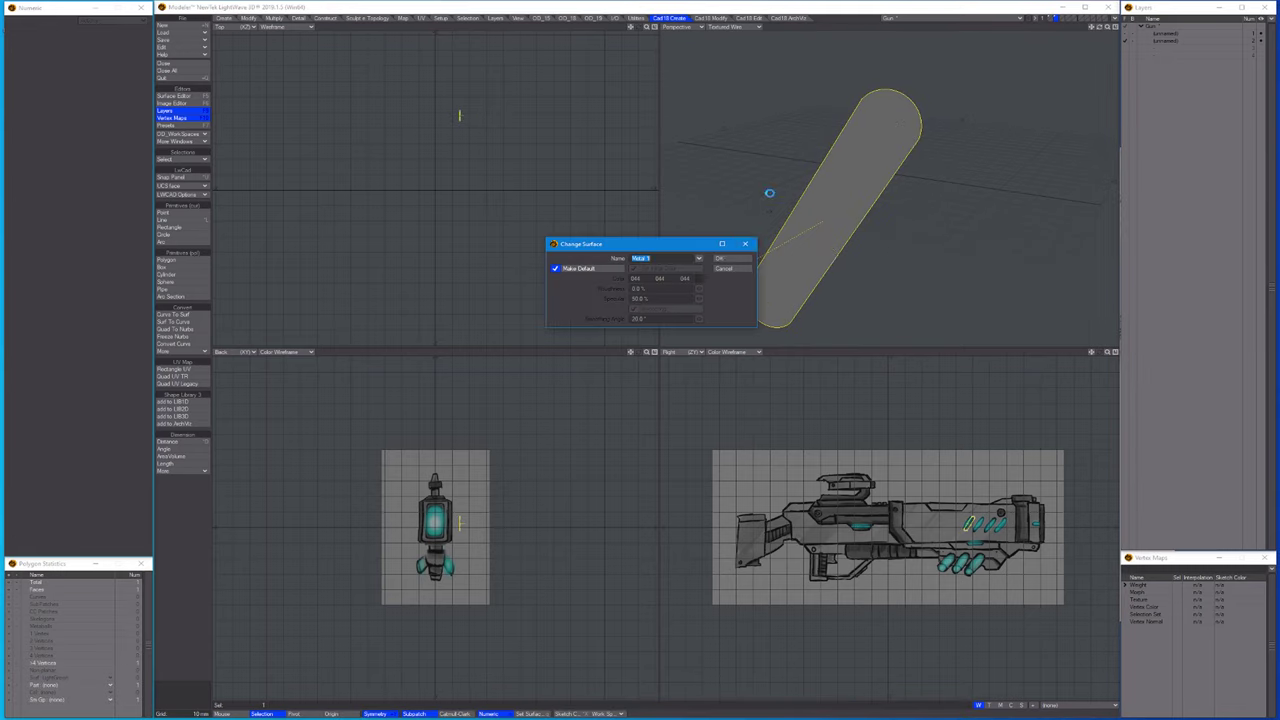
left_click(703, 262)
left_click(700, 269)
key("Return")
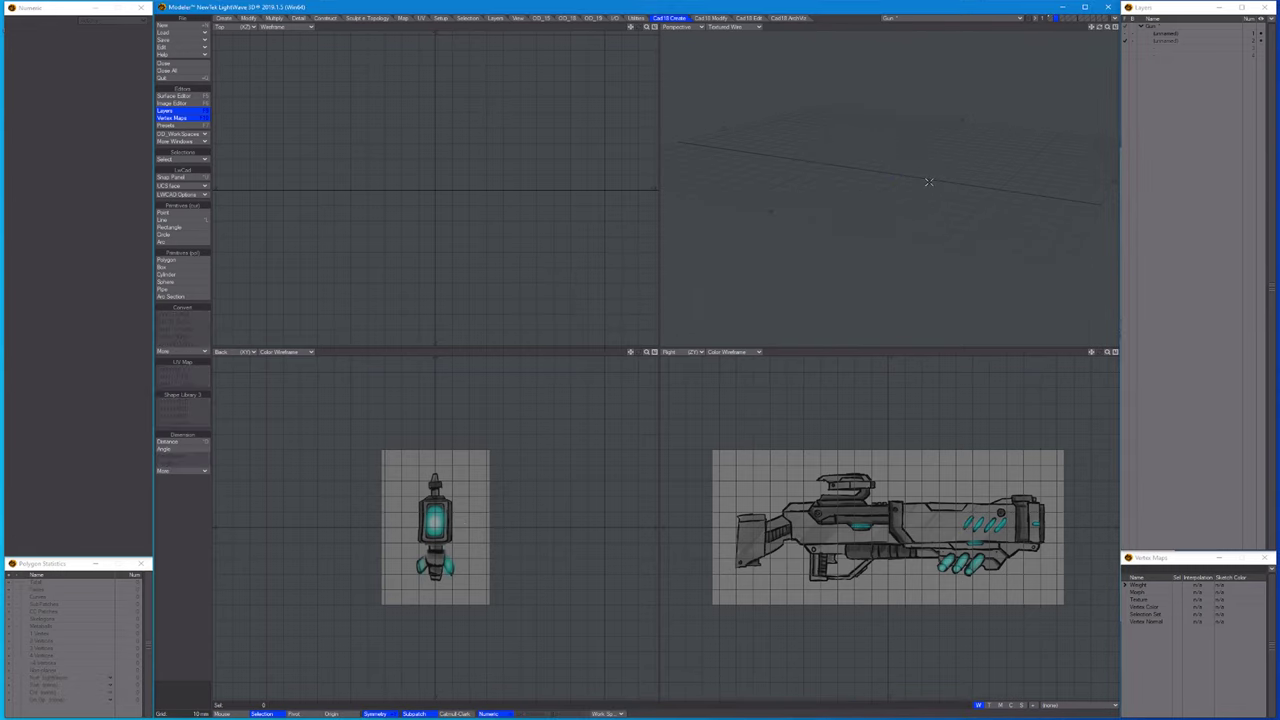
Move the teal capsule-shaped cap sideways into the first slanted slot so it sits inside the recess.
key("a")
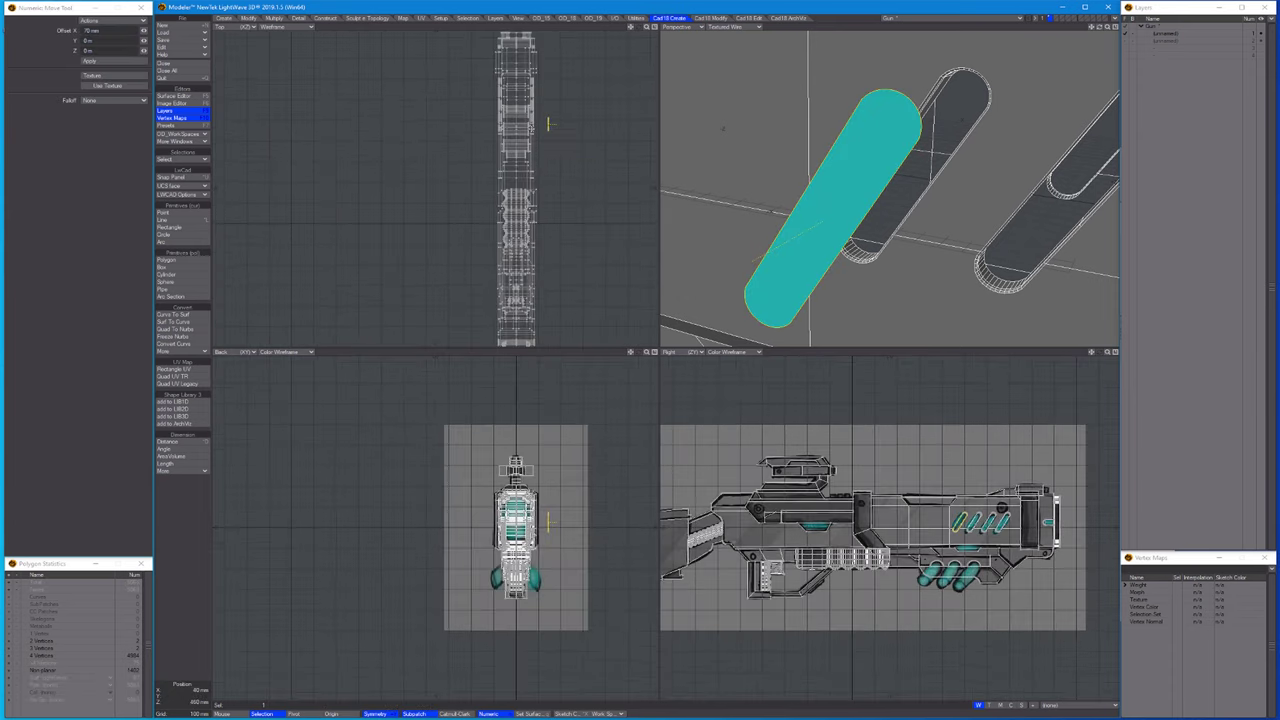
key("shift+a")
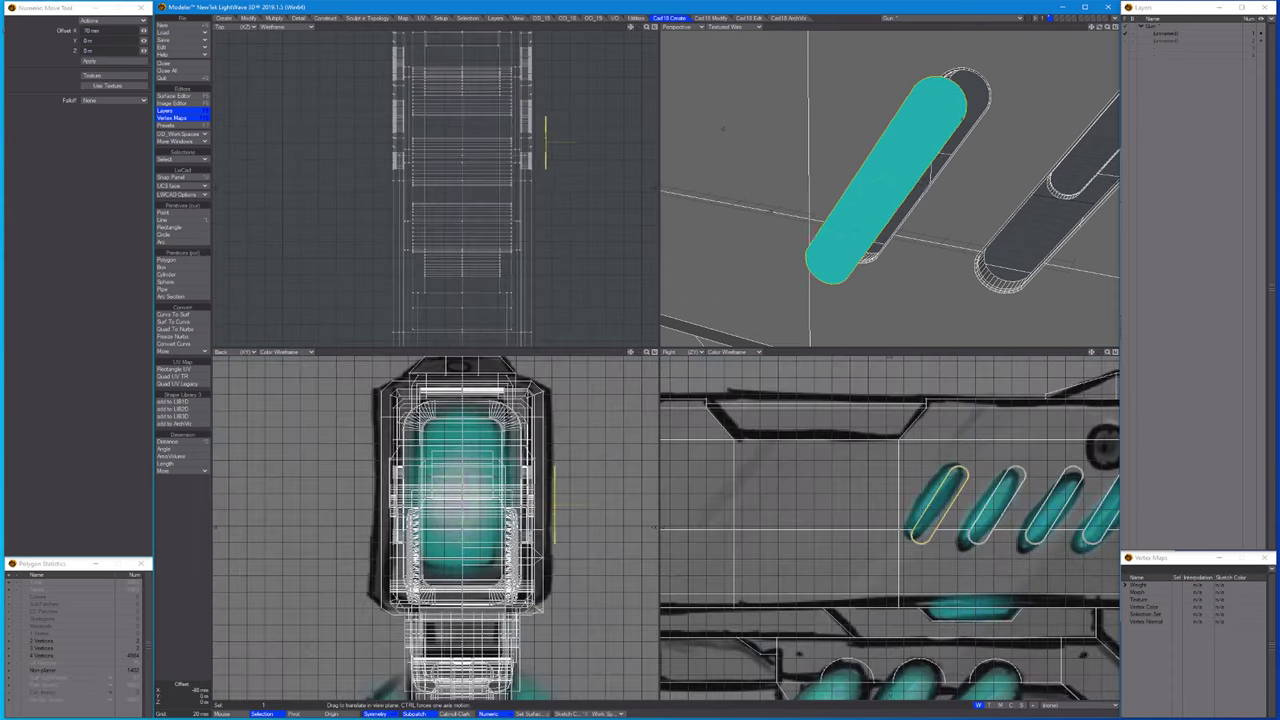
scroll(814, 251, "up", 5)
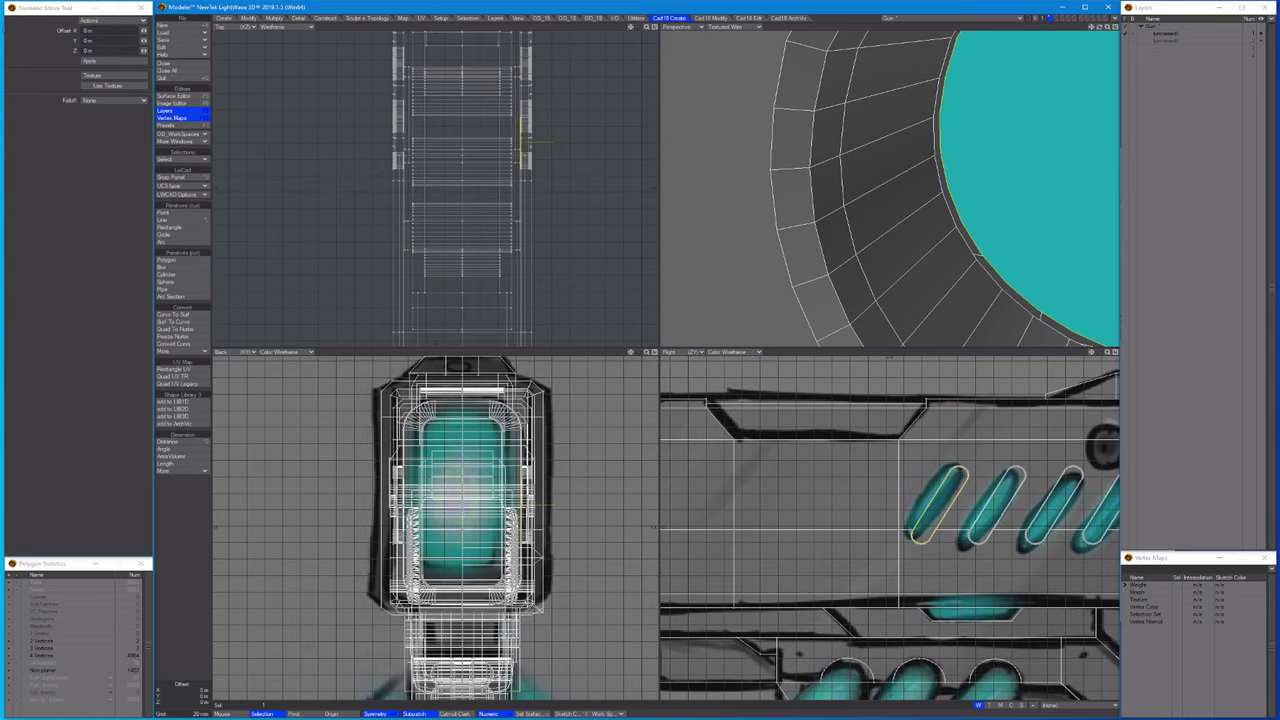
Clone the teal insert along the body with snapping so each of the other three slanted slots gets a copy.
key("period")
key("period")
key("shift+g")
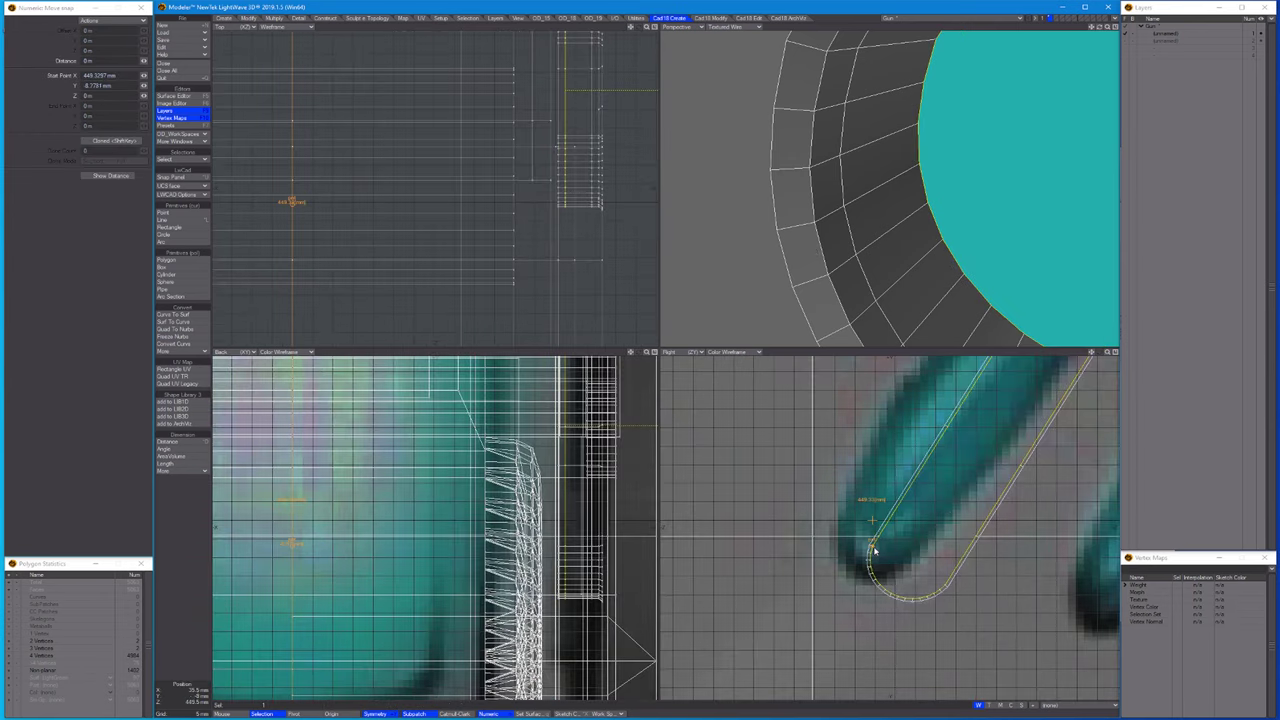
left_click_drag(874, 549, 800, 540, "shift")
key("comma")
key("comma")
key("comma")
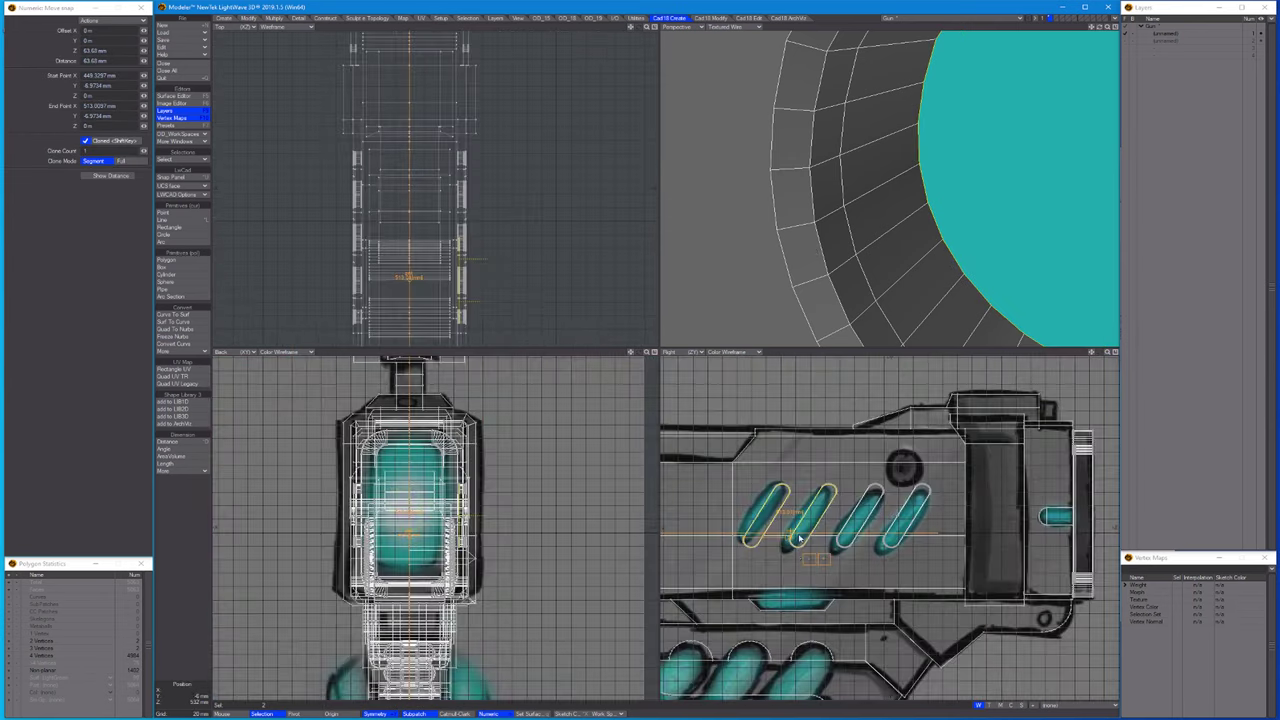
Mirror the four teal inserts across the X axis at centre 0 to fill the slots on the other side.
key("shift+a")
key("shift+v")
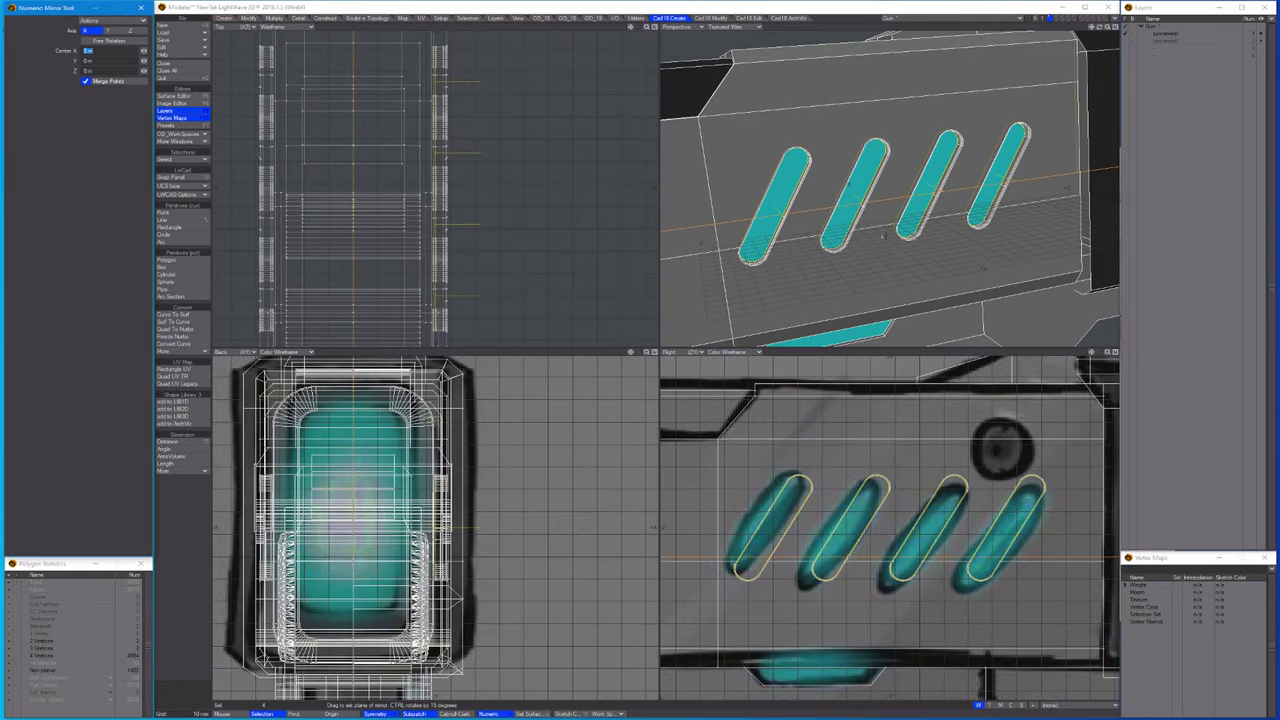
key("a")
left_click_drag(960, 200, 846, 328, "alt")
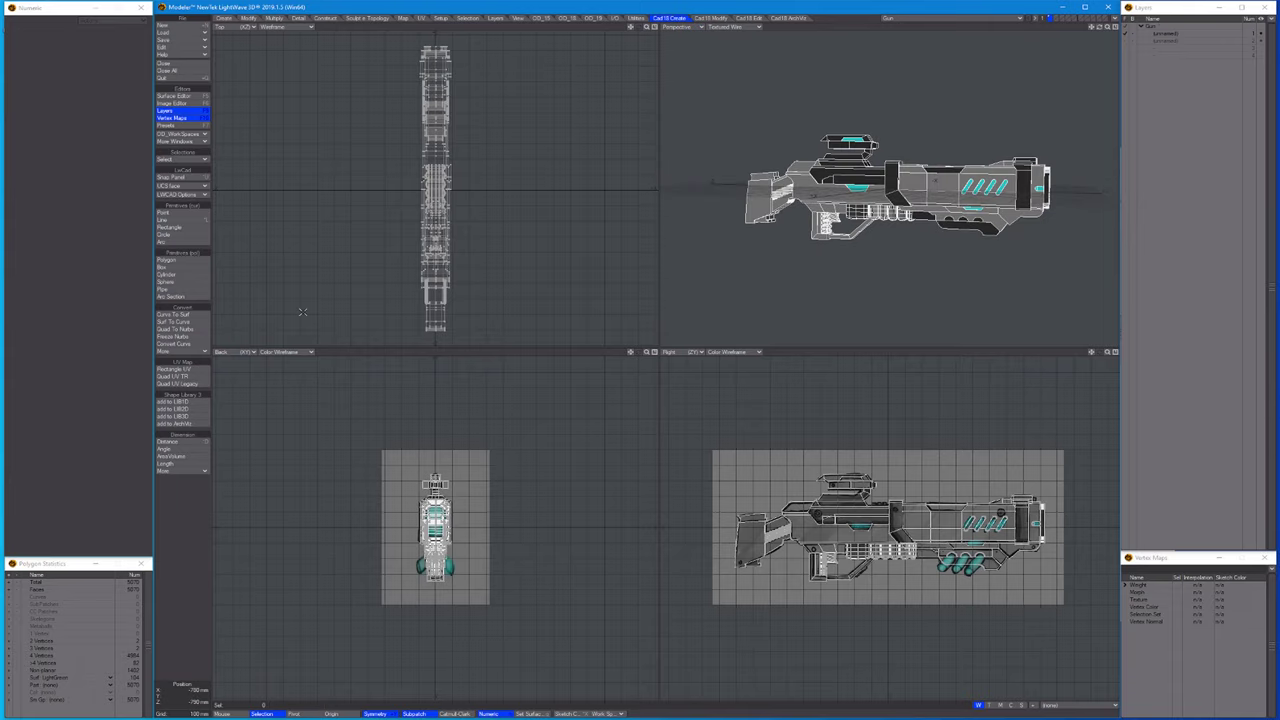
Create a vertical capsule primitive beside the rifle's ribbed foregrip.
left_click(223, 19)
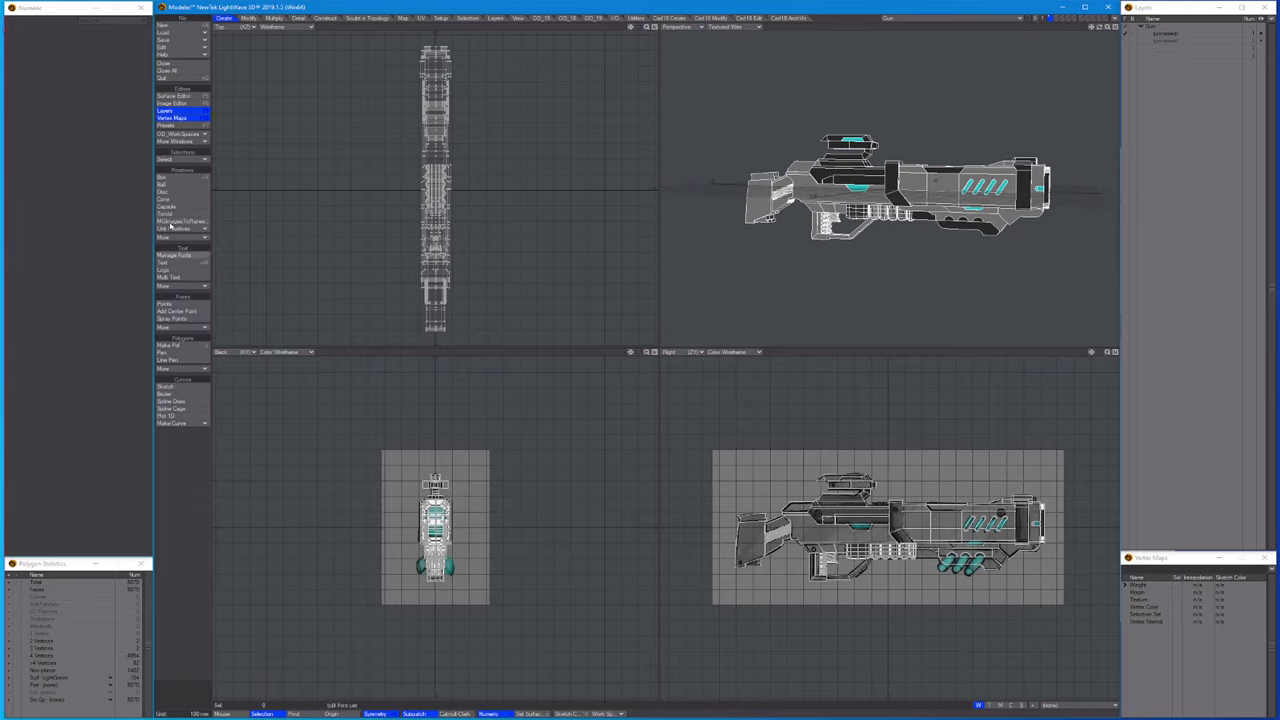
left_click(165, 206)
scroll(563, 557, "up", 5)
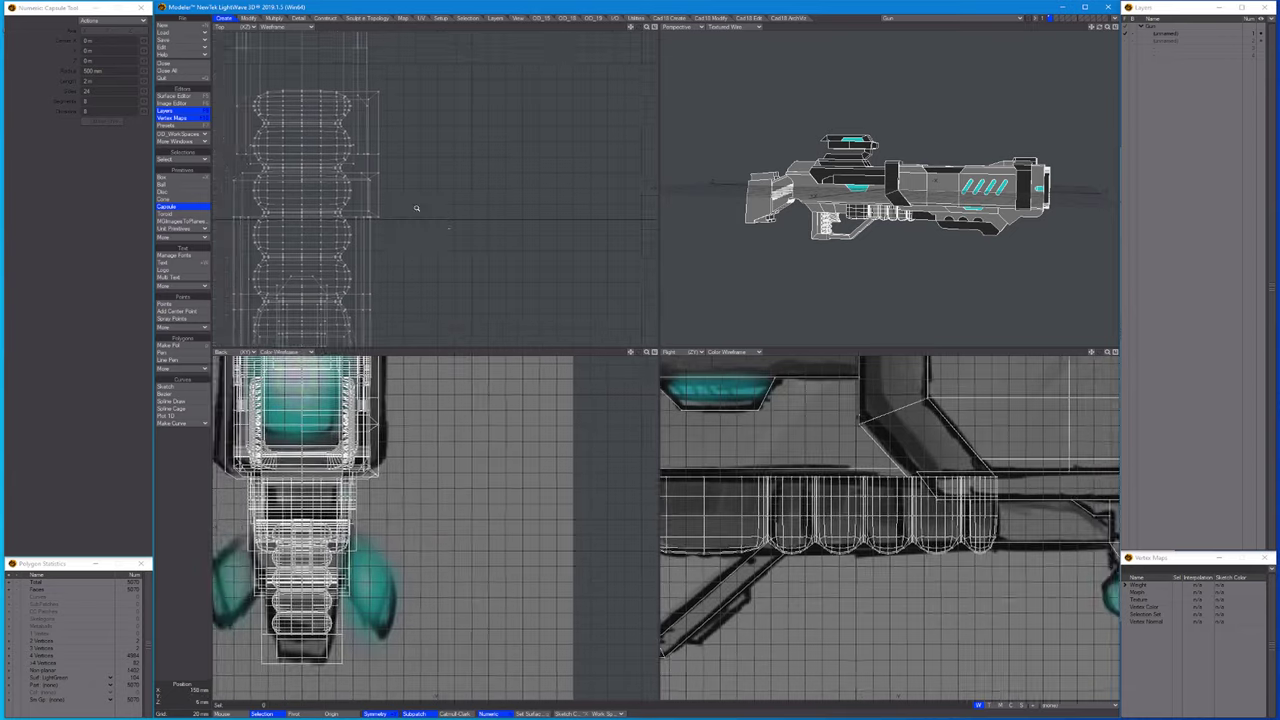
left_click(440, 202)
left_click_drag(440, 202, 463, 206)
scroll(560, 450, "down", 6)
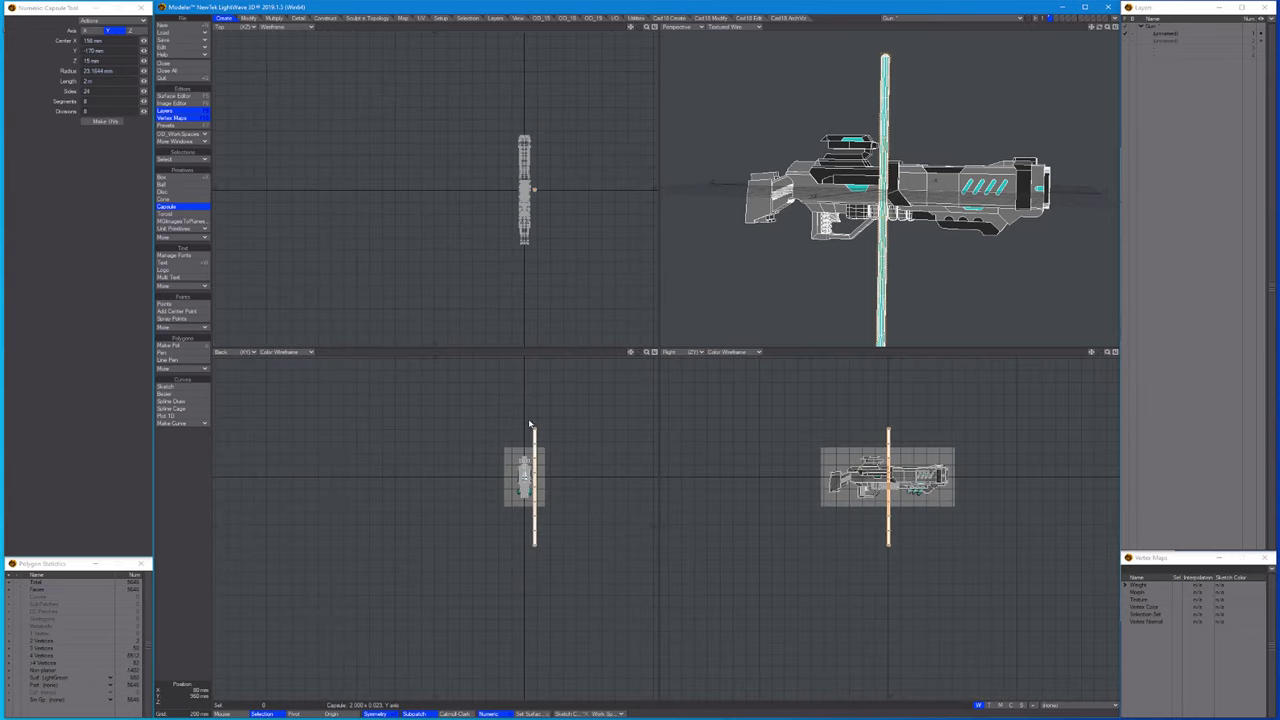
Shrink the capsule to a length of 90 mm and a radius of about 11 mm.
scroll(640, 476, "up", 2)
scroll(640, 476, "up", 4)
scroll(640, 476, "down", 1)
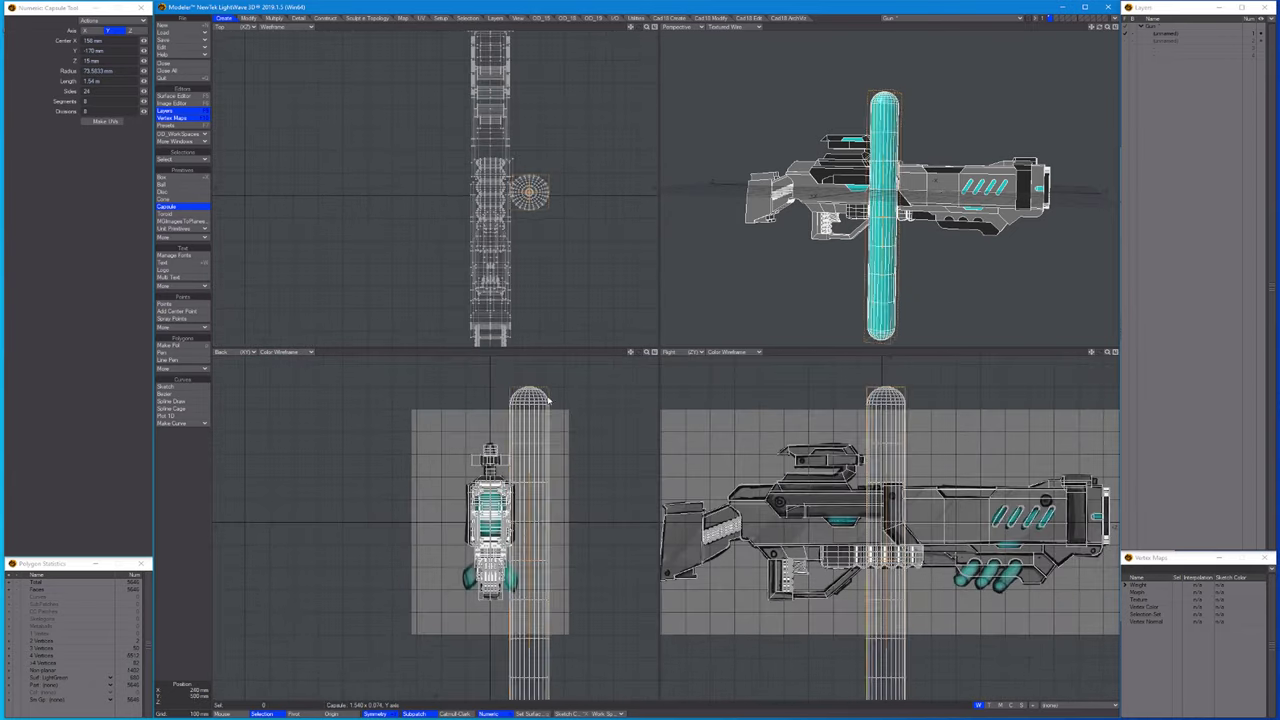
scroll(531, 483, "up", 3)
scroll(522, 460, "up", 4)
left_click_drag(535, 503, 524, 460)
scroll(520, 460, "down", 1)
scroll(411, 519, "up", 3)
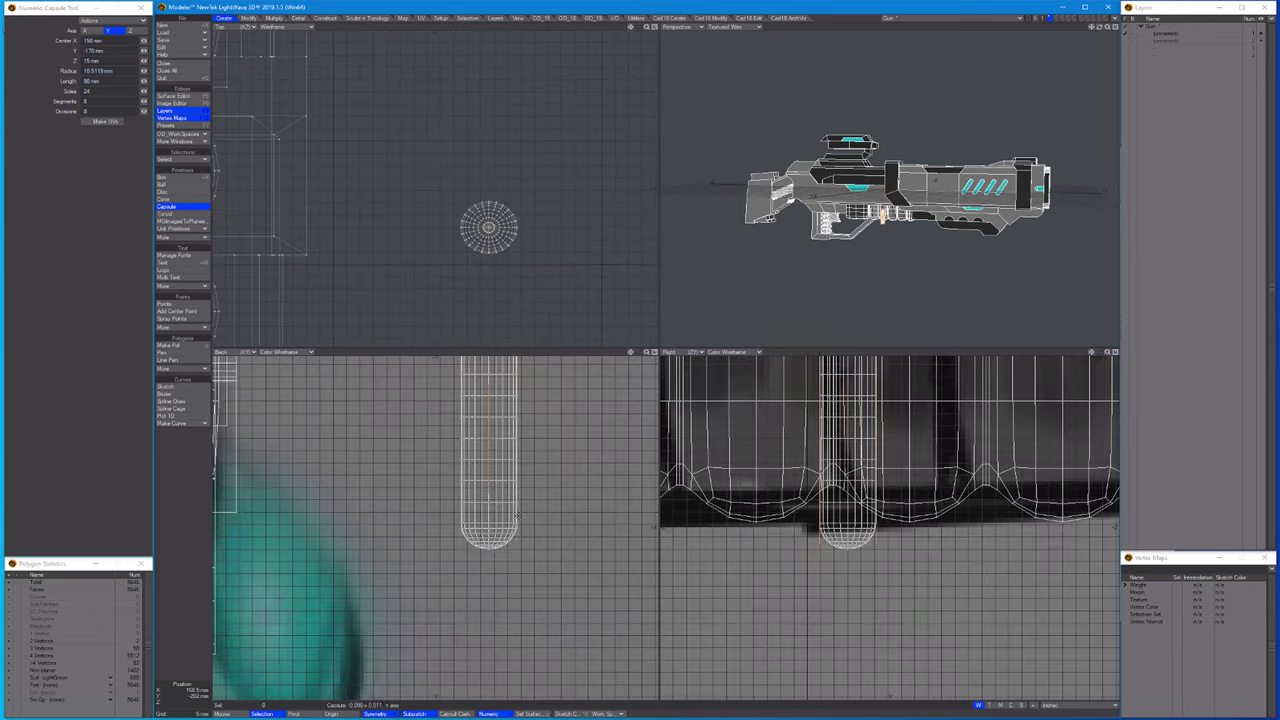
key("space")
Remove the capsule's lower end cap and assign the teal light surface to the remaining shell.
scroll(494, 512, "down", 2)
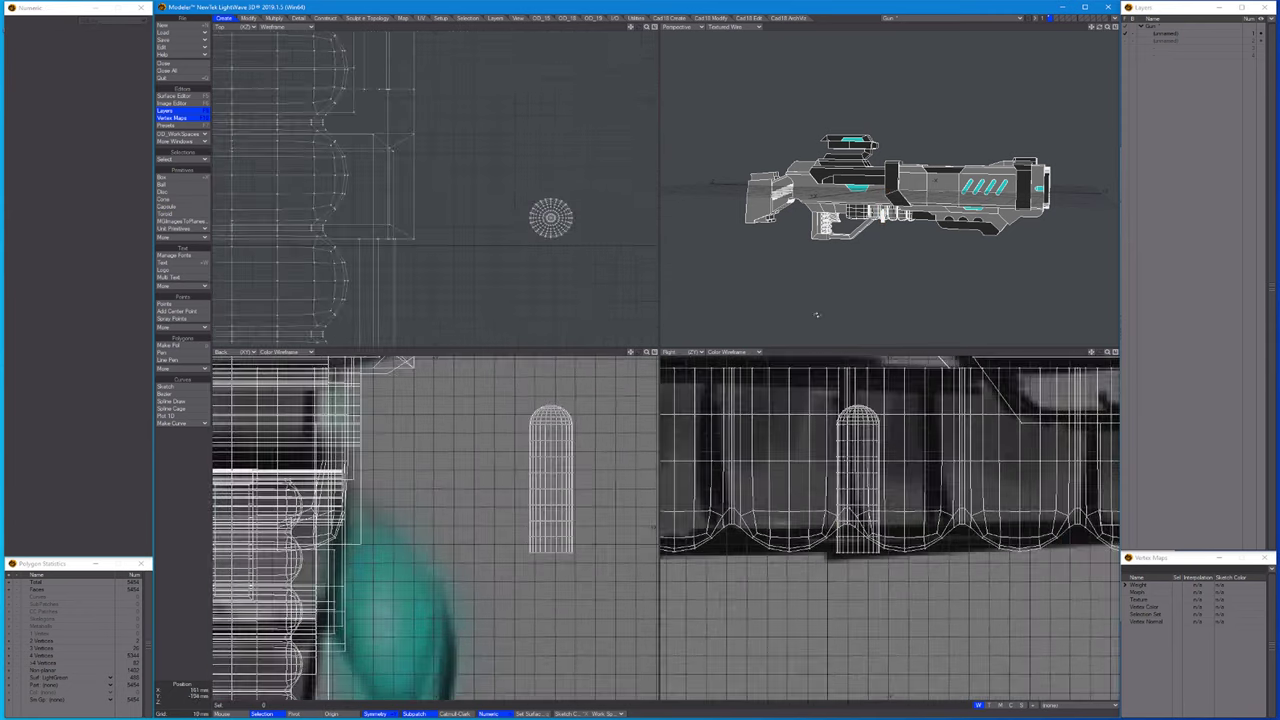
key("q")
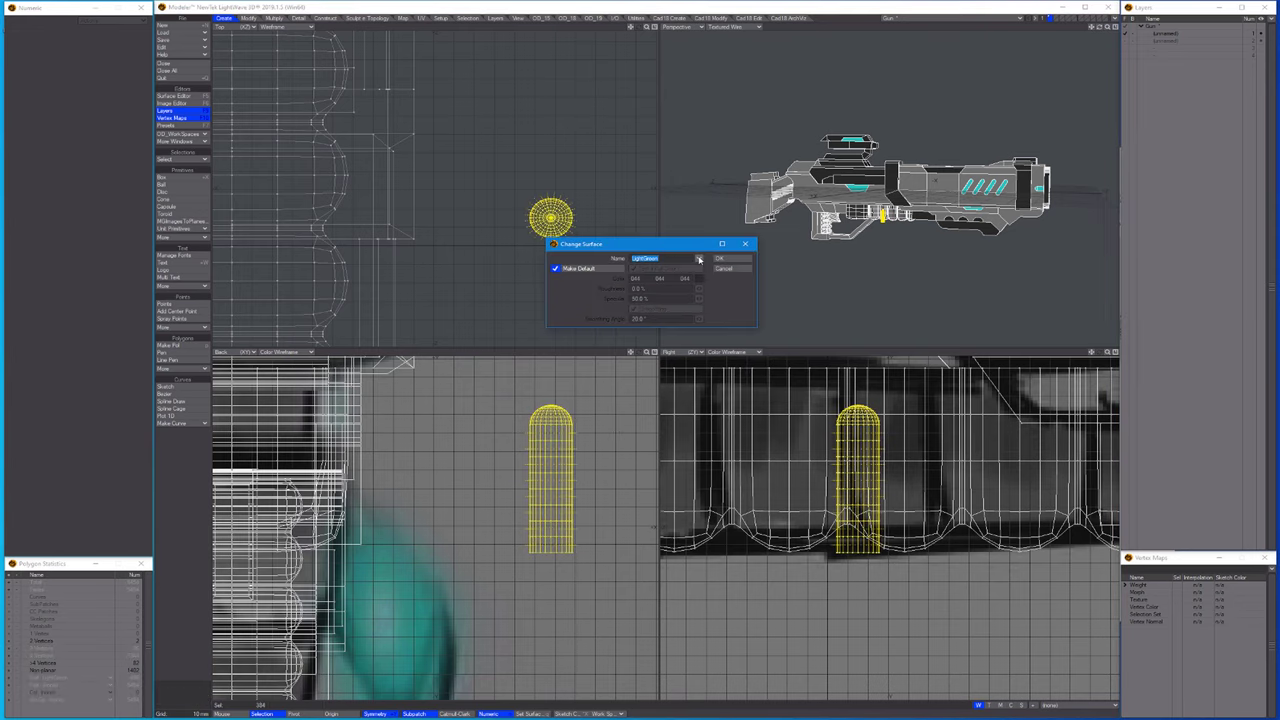
left_click(699, 259)
left_click(700, 273)
key("Return")
key("shift+a")
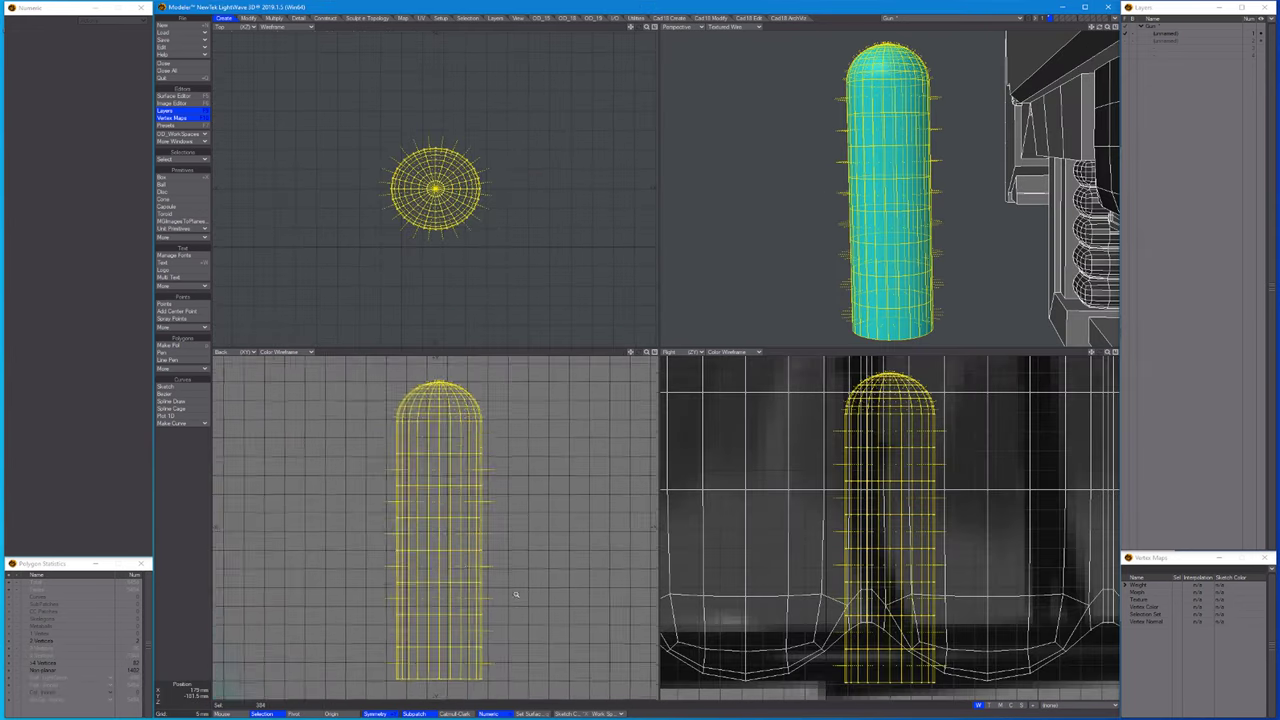
Select the points around the capsule's open lower rim and close the opening with a polygon.
scroll(516, 594, "down", 2)
key("ctrl+g")
left_click_drag(921, 232, 902, 258, "alt")
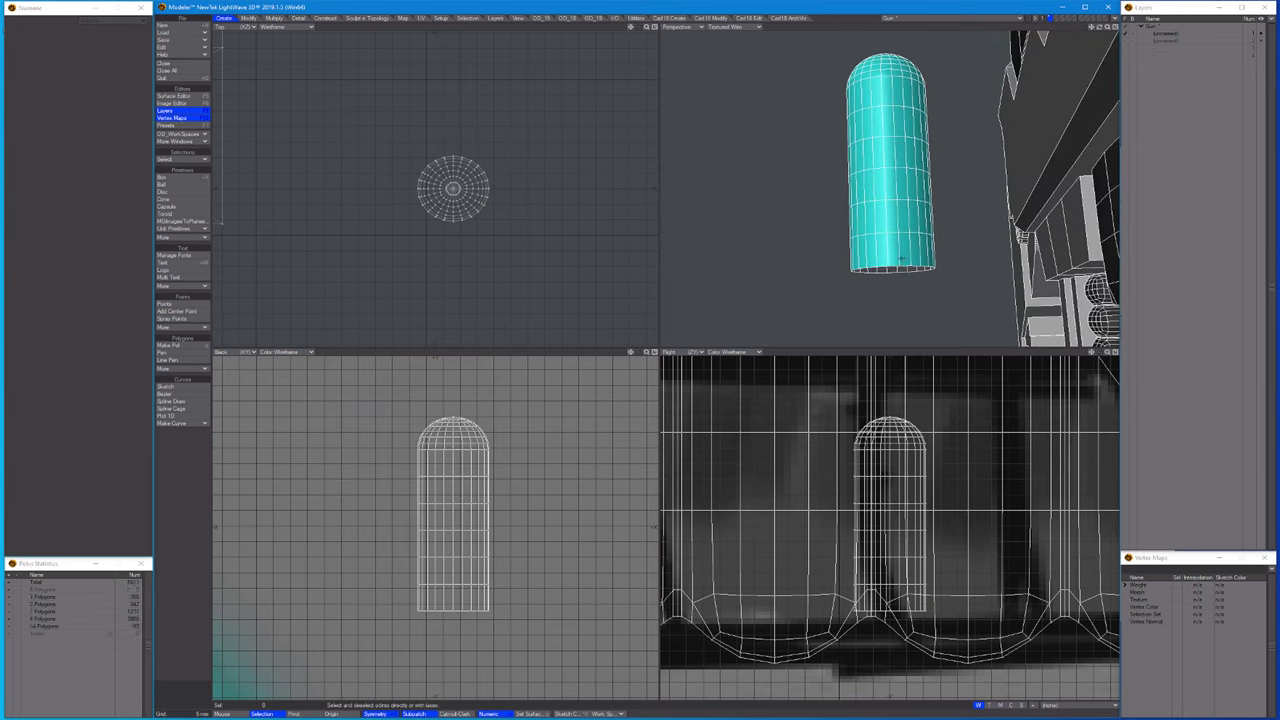
scroll(896, 264, "up", 2)
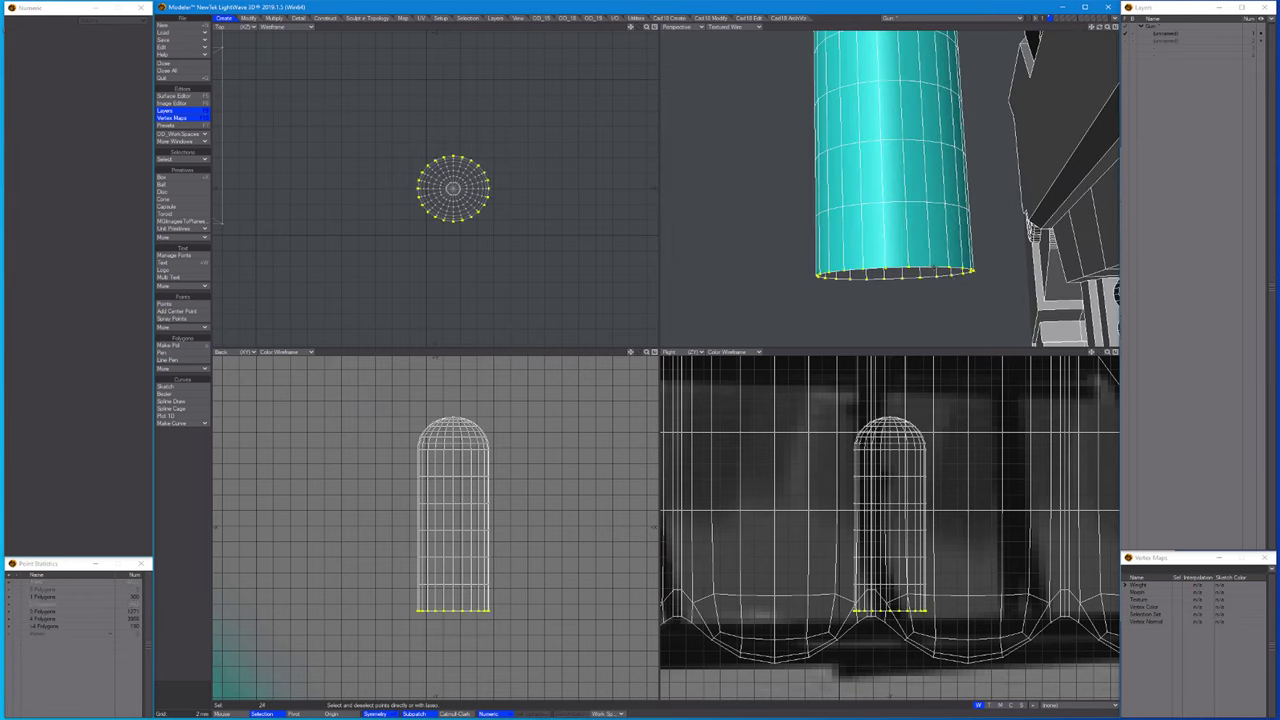
Assign the black surface to the polygon closing the capsule's lower end.
key("q")
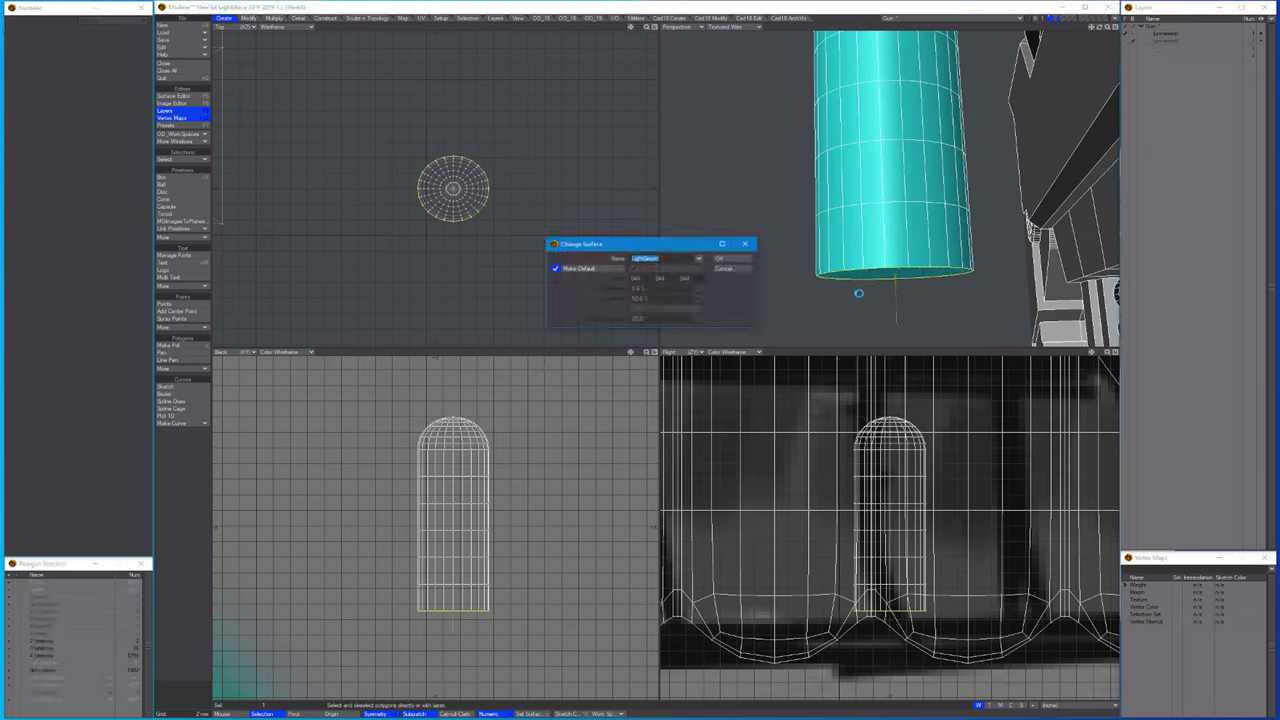
left_click(698, 260)
left_click(686, 286)
left_click(722, 258)
Bevel the black end polygon outward and extend it into a wider cylindrical collar with a small inset edge.
left_click_drag(890, 240, 913, 250, "alt")
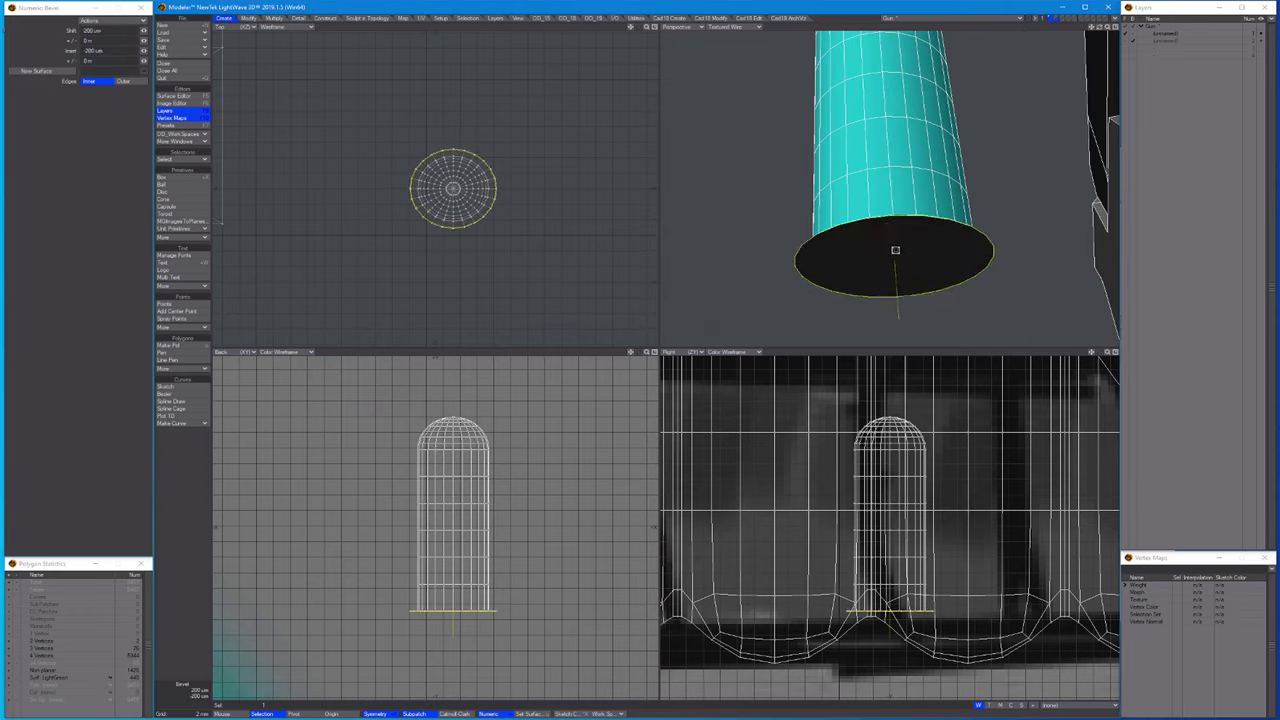
left_click_drag(895, 250, 843, 252, "alt")
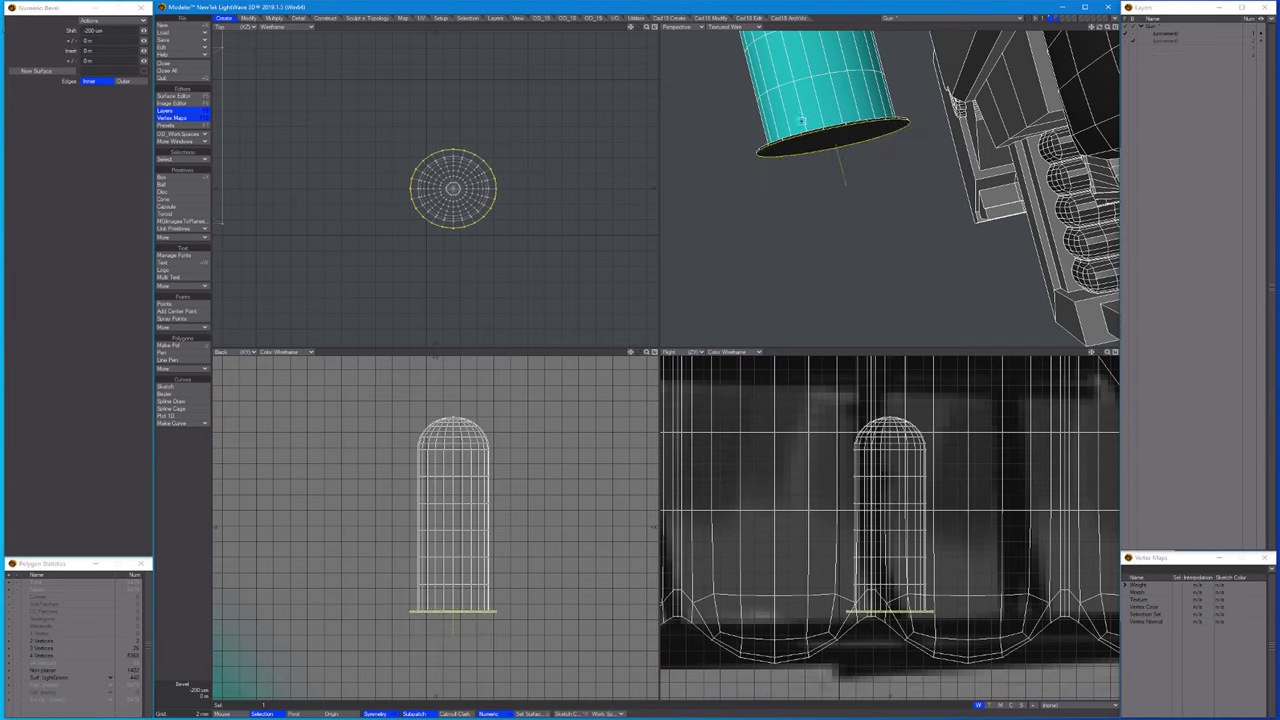
scroll(801, 121, "up", 3)
scroll(819, 149, "down", 3)
left_click_drag(854, 206, 925, 236)
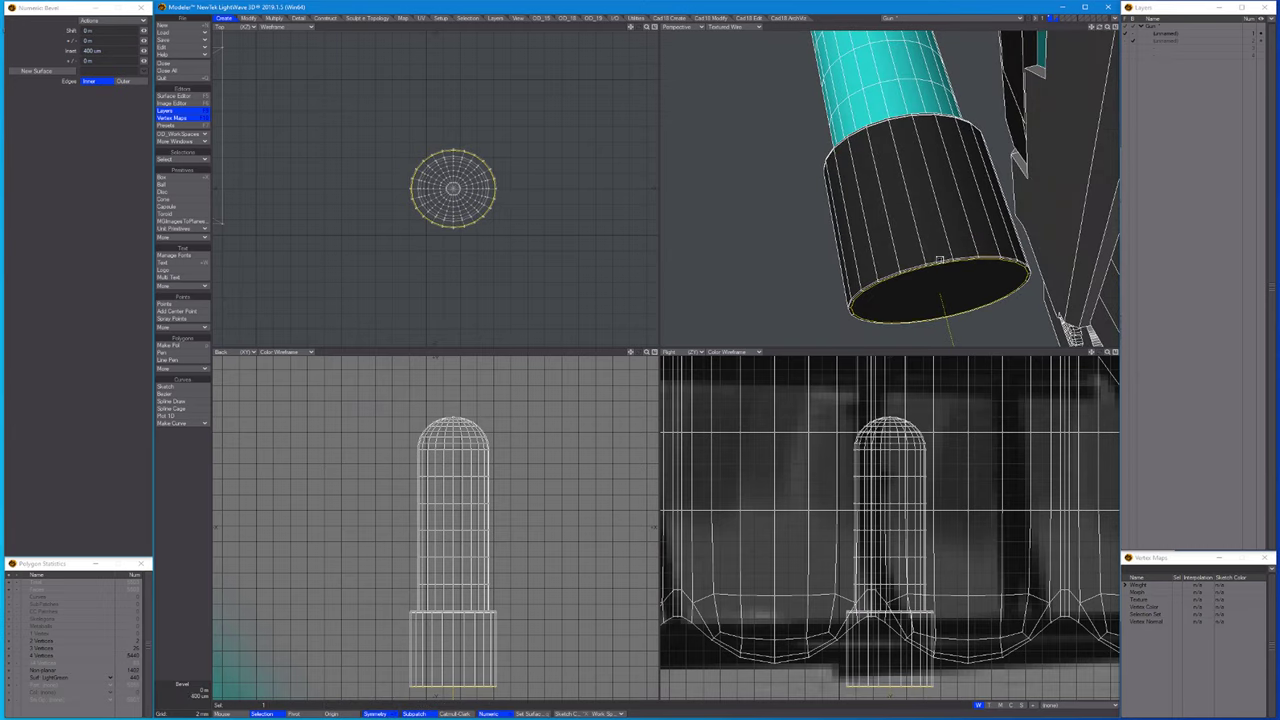
scroll(1063, 191, "down", 5)
key("a")
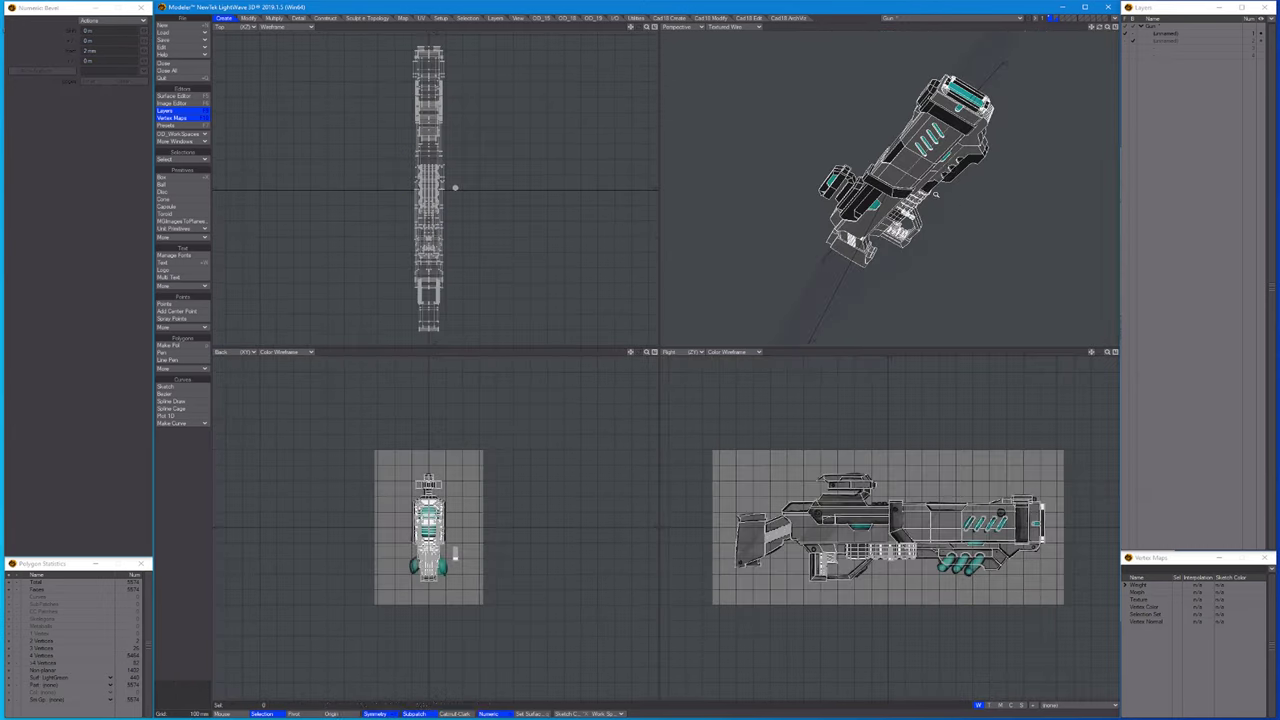
Lay the collared capsule horizontally pointing out sideways and move it to the first semicircular recess under the barrel.
scroll(1063, 191, "up", 3)
scroll(481, 627, "up", 4)
key("t")
key("shift+a")
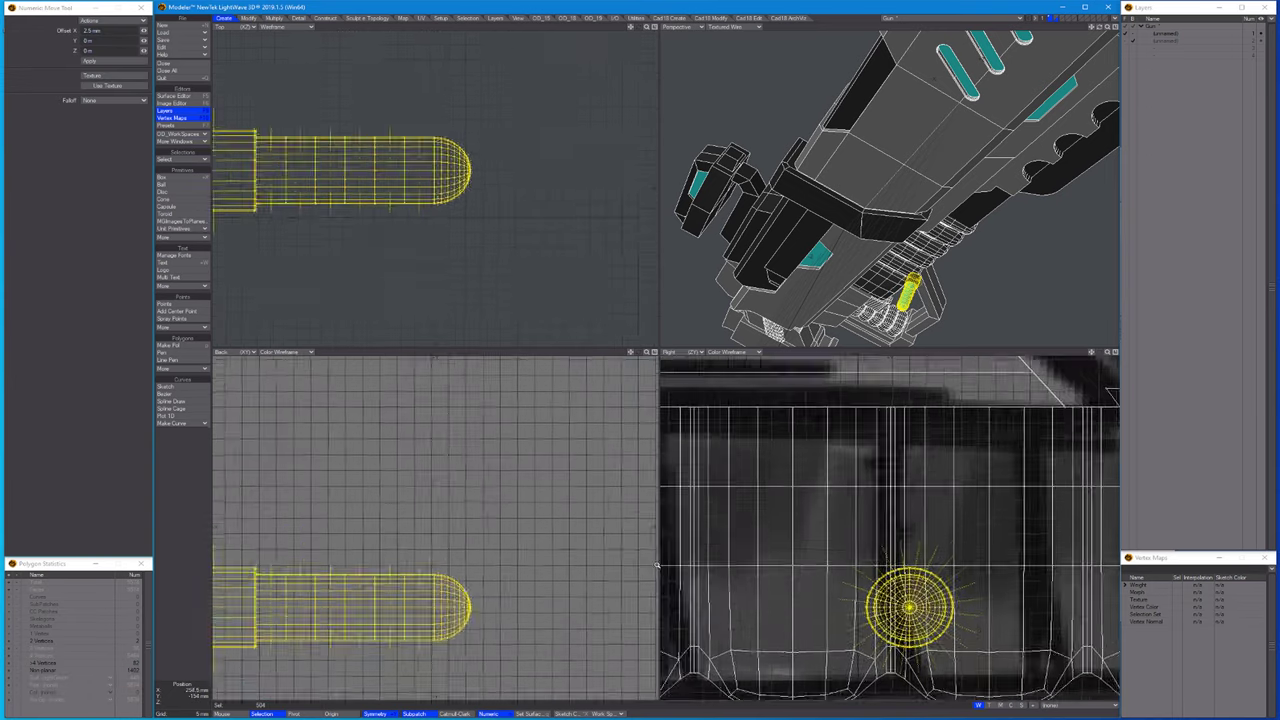
scroll(516, 551, "down", 5)
key("shift+a")
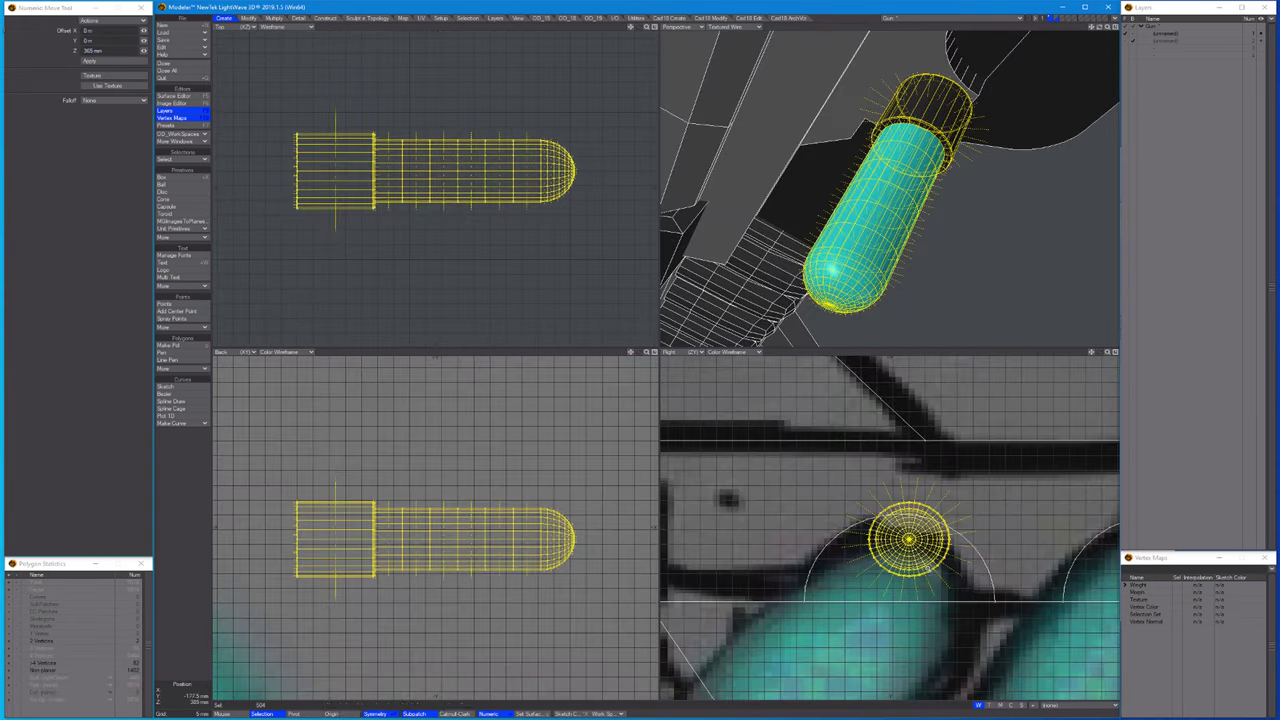
Enlarge the capsule and centre it on the arc of the first semicircular recess.
key("shift+h")
left_click_drag(917, 495, 896, 518)
key("t")
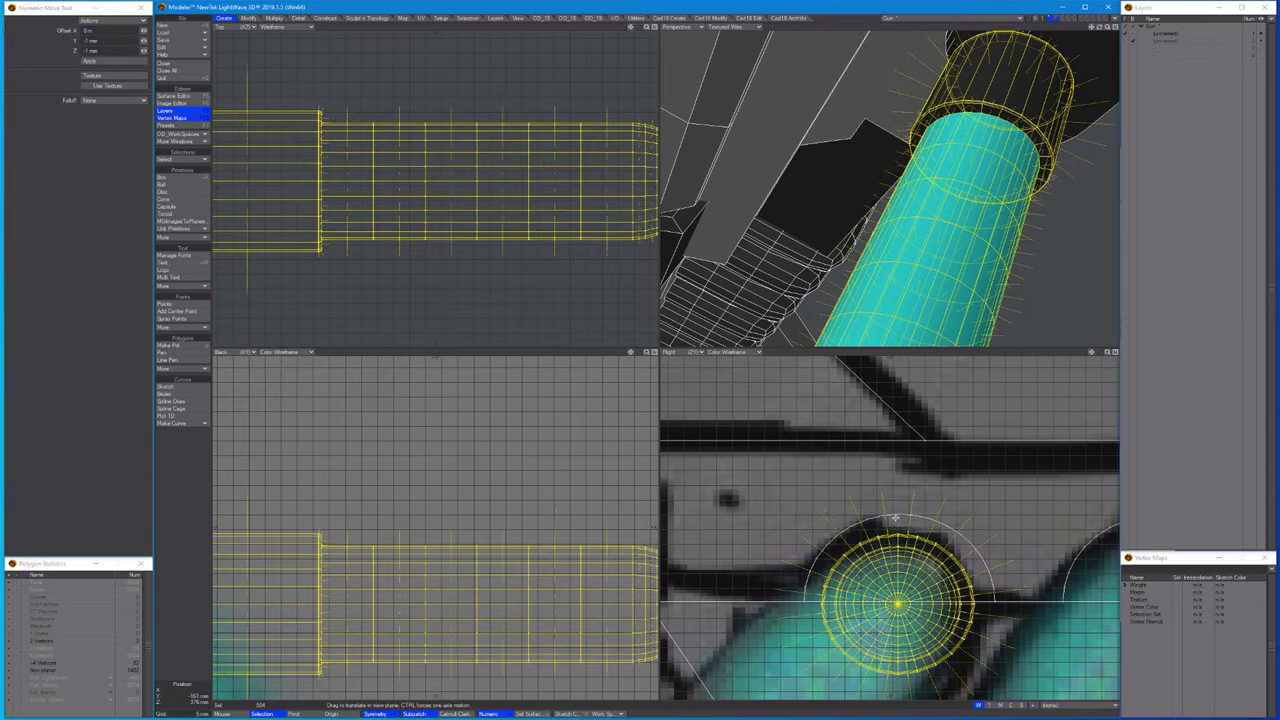
key("a")
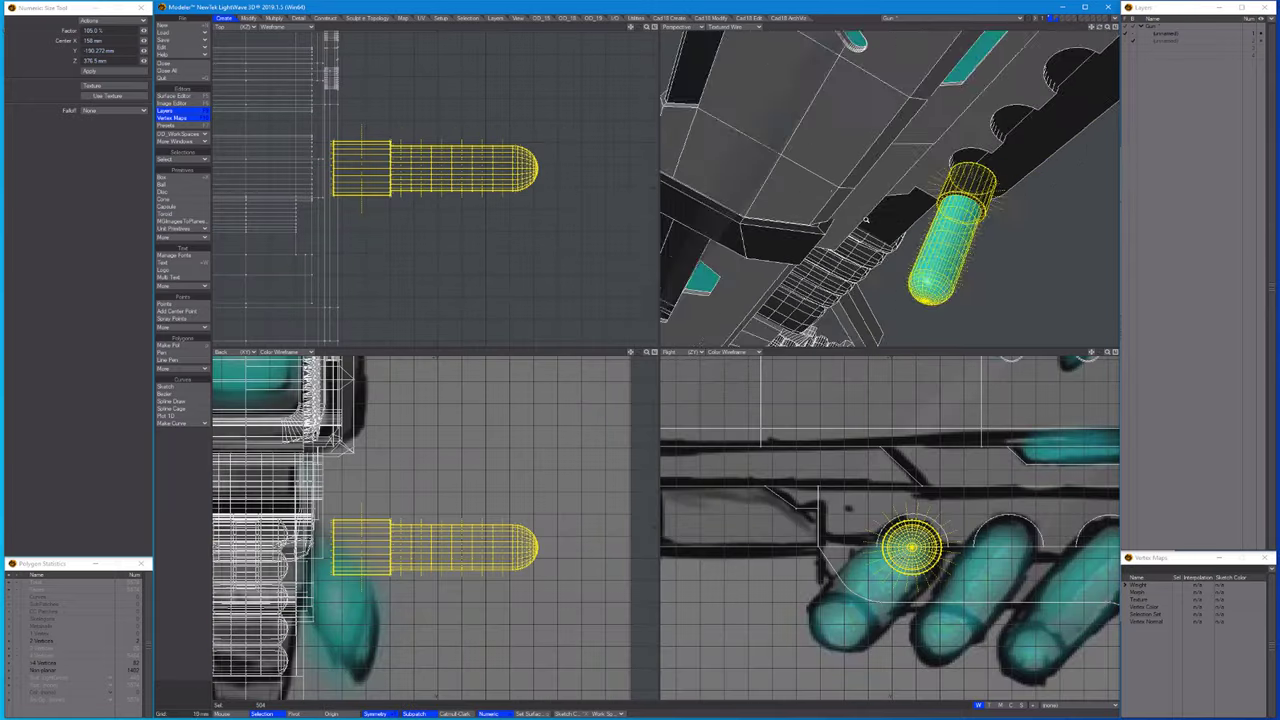
Rotate the capsule so it slants backward and downward as in the sketch, and move its collar end into the body.
left_click_drag(402, 201, 378, 233)
key("t")
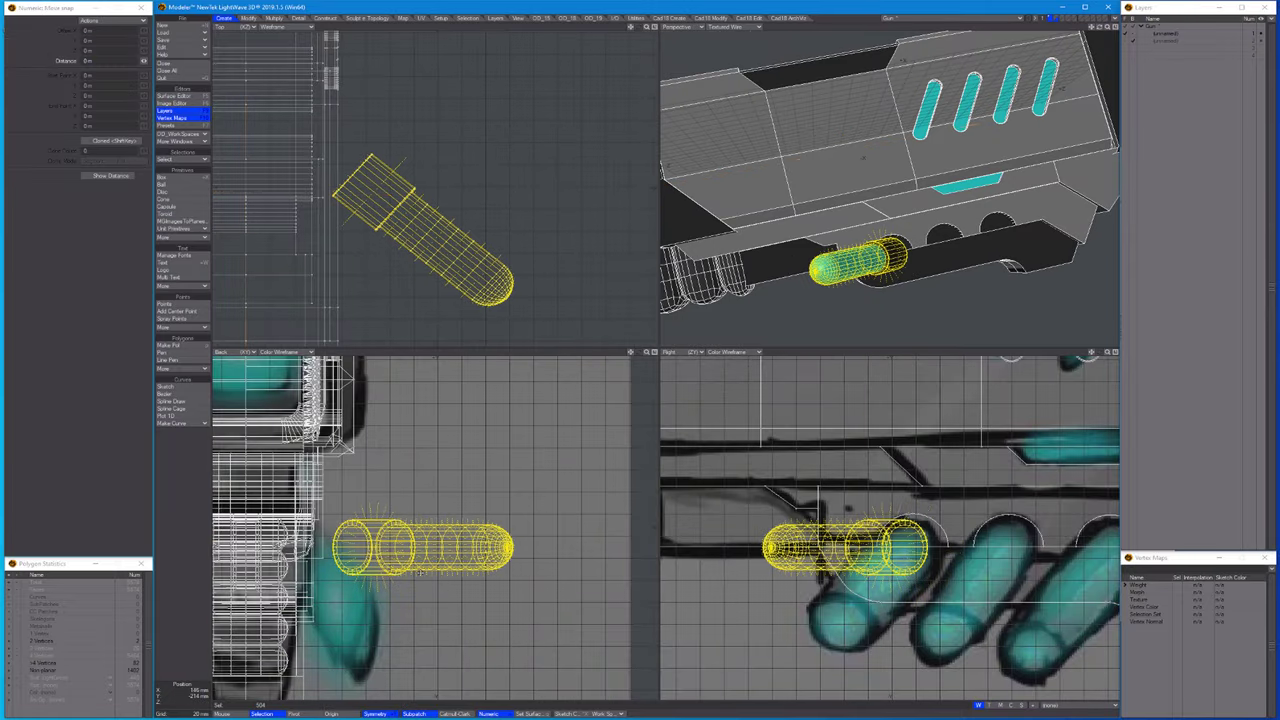
key("t")
left_click_drag(422, 552, 431, 590)
left_click_drag(449, 519, 387, 519)
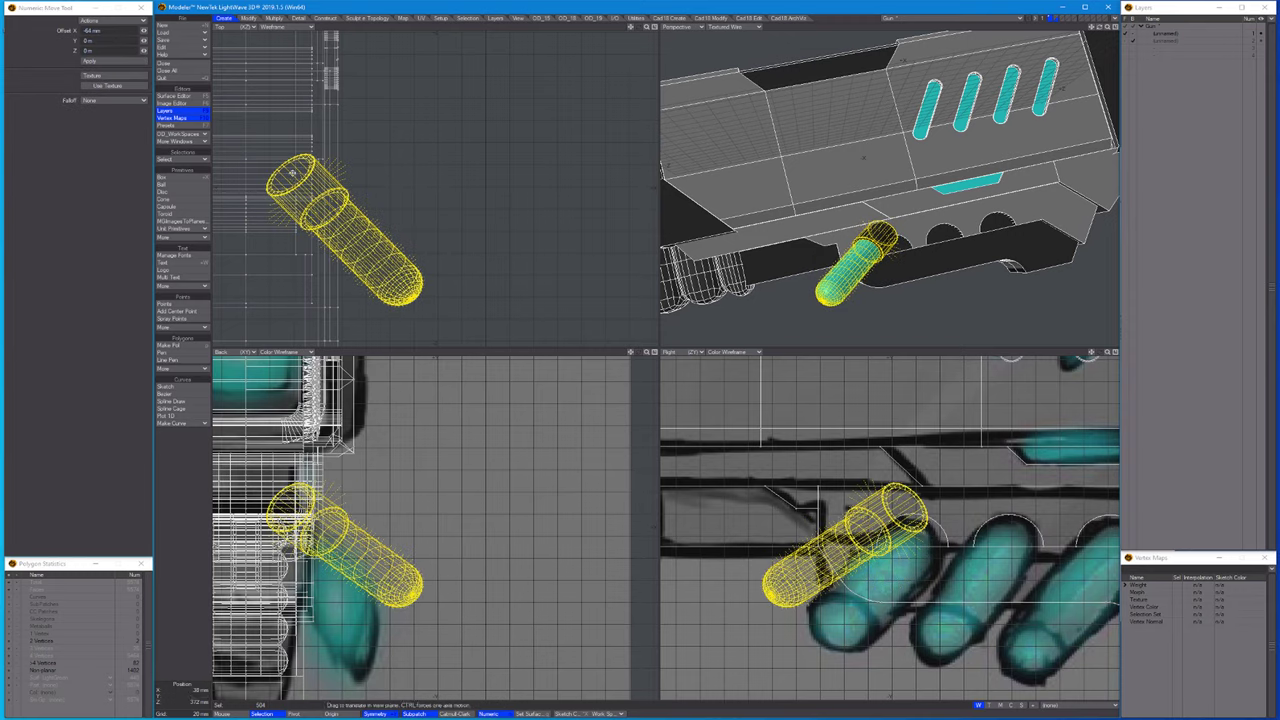
left_click_drag(292, 173, 275, 172)
left_click_drag(880, 200, 790, 225, "alt")
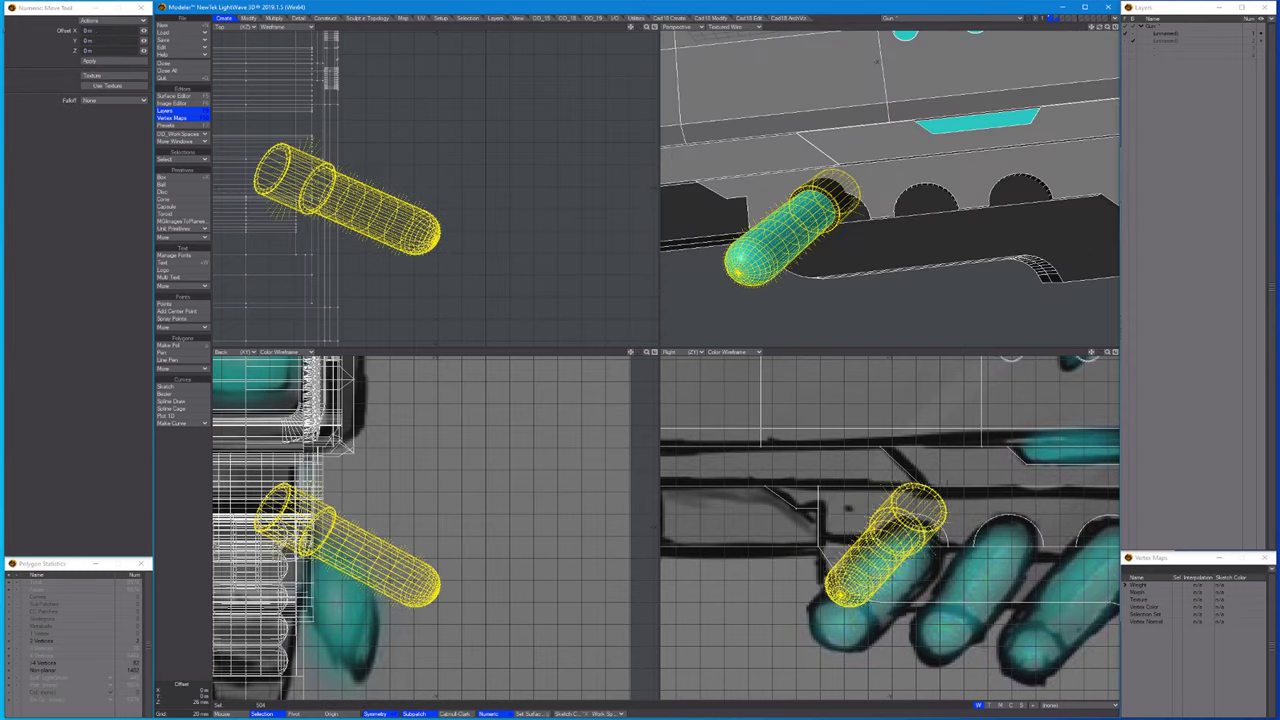
Lower the slanted capsule and fine-tune its position so the collar lines up with the first recess arc.
left_click_drag(360, 550, 360, 575)
scroll(900, 215, "up", 2)
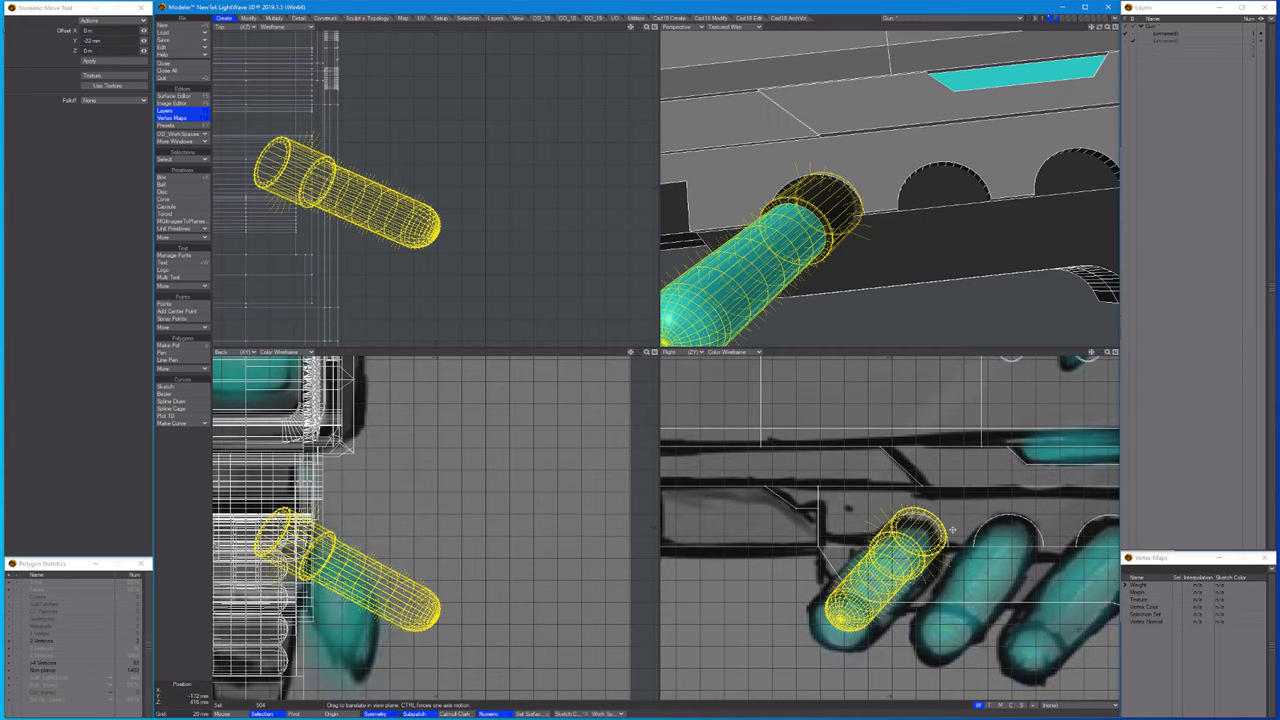
scroll(905, 528, "up", 2)
left_click_drag(905, 528, 912, 556)
scroll(912, 548, "up", 2)
scroll(912, 556, "up", 3)
left_click_drag(486, 202, 481, 202)
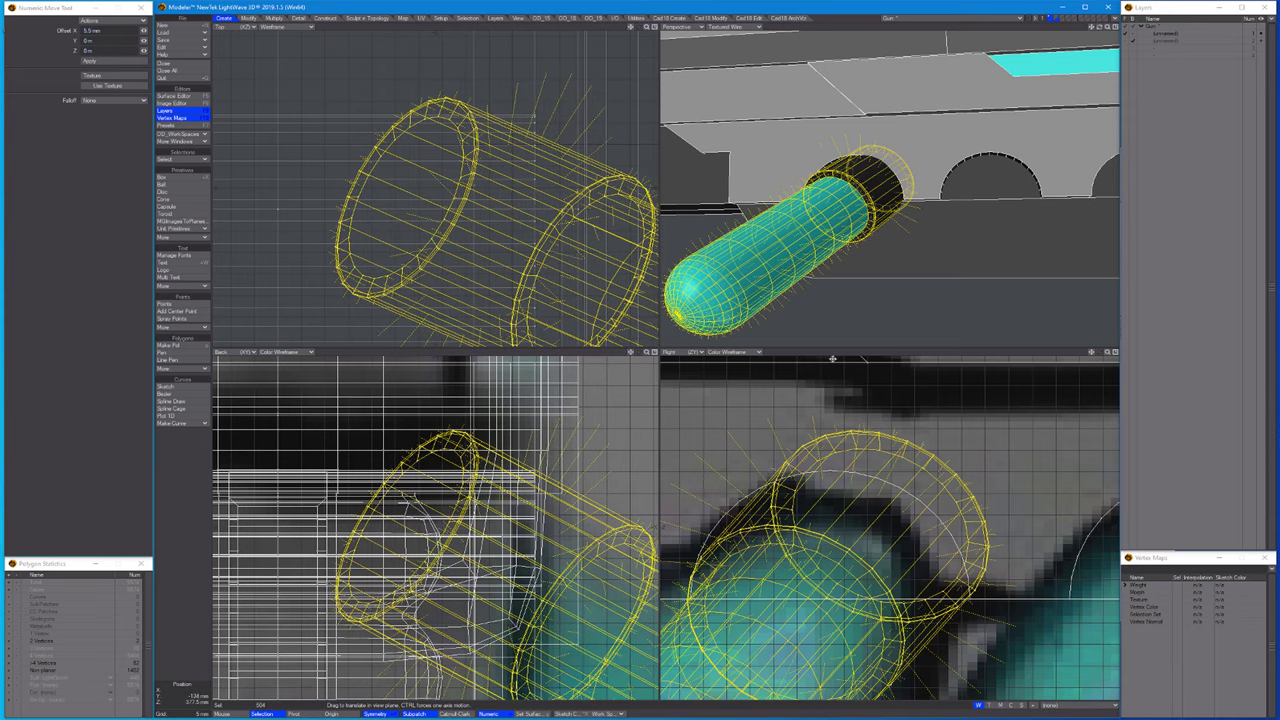
left_click_drag(668, 524, 656, 526)
Scale the slanted capsule to 110% and shift it down about 3 mm to match the first sketched tube.
left_click_drag(760, 200, 775, 228, "alt")
scroll(805, 542, "down", 2)
scroll(890, 200, "down", 3)
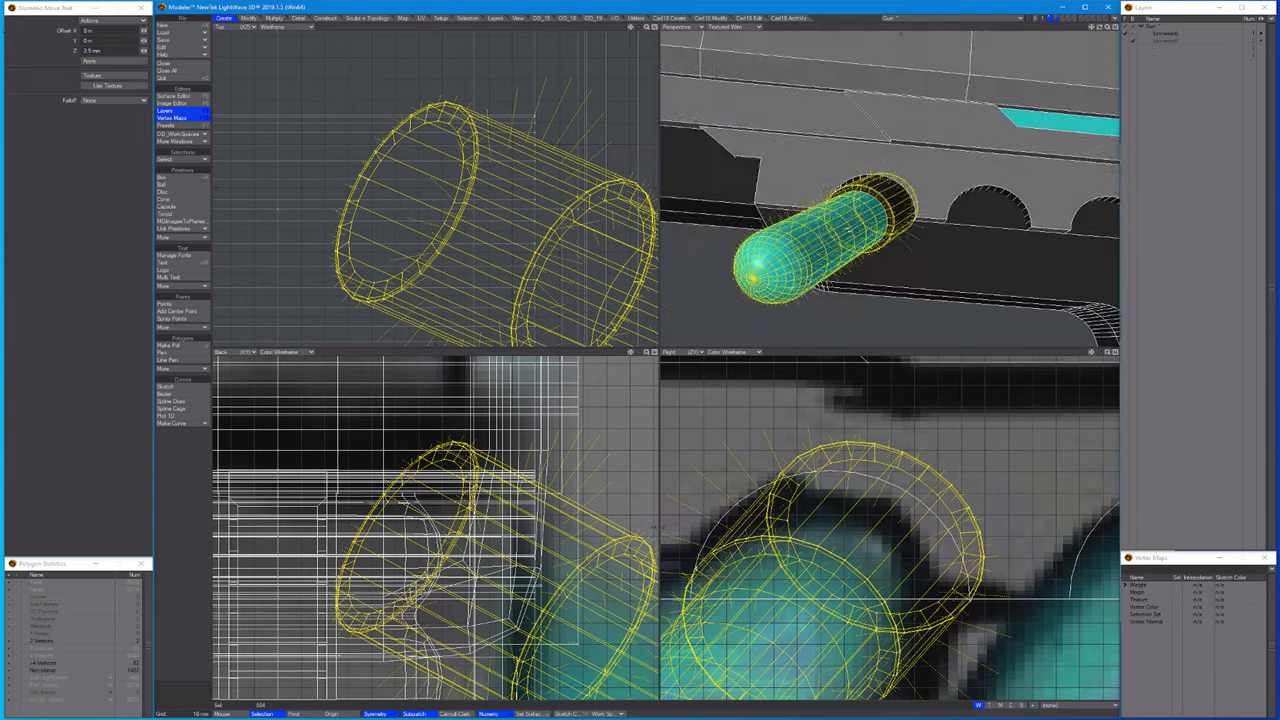
scroll(805, 542, "down", 4)
scroll(805, 542, "down", 3)
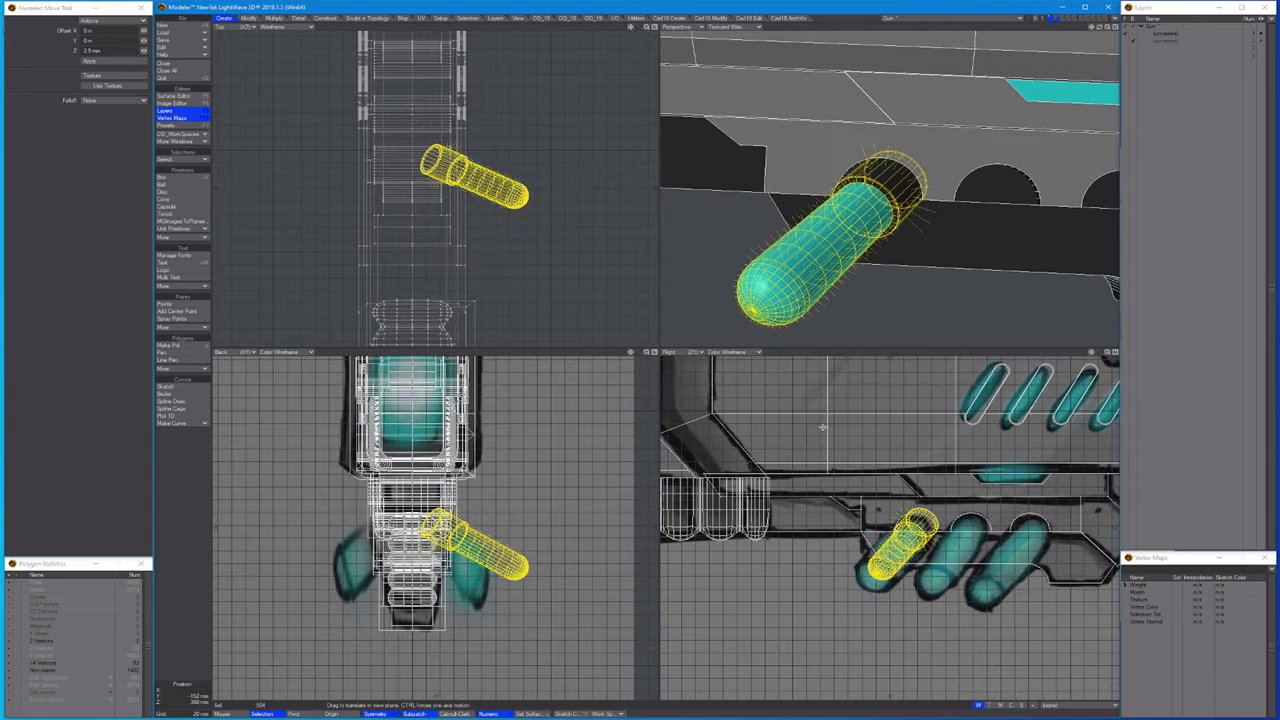
scroll(882, 506, "up", 3)
left_click_drag(882, 506, 866, 497)
left_click_drag(912, 208, 882, 280)
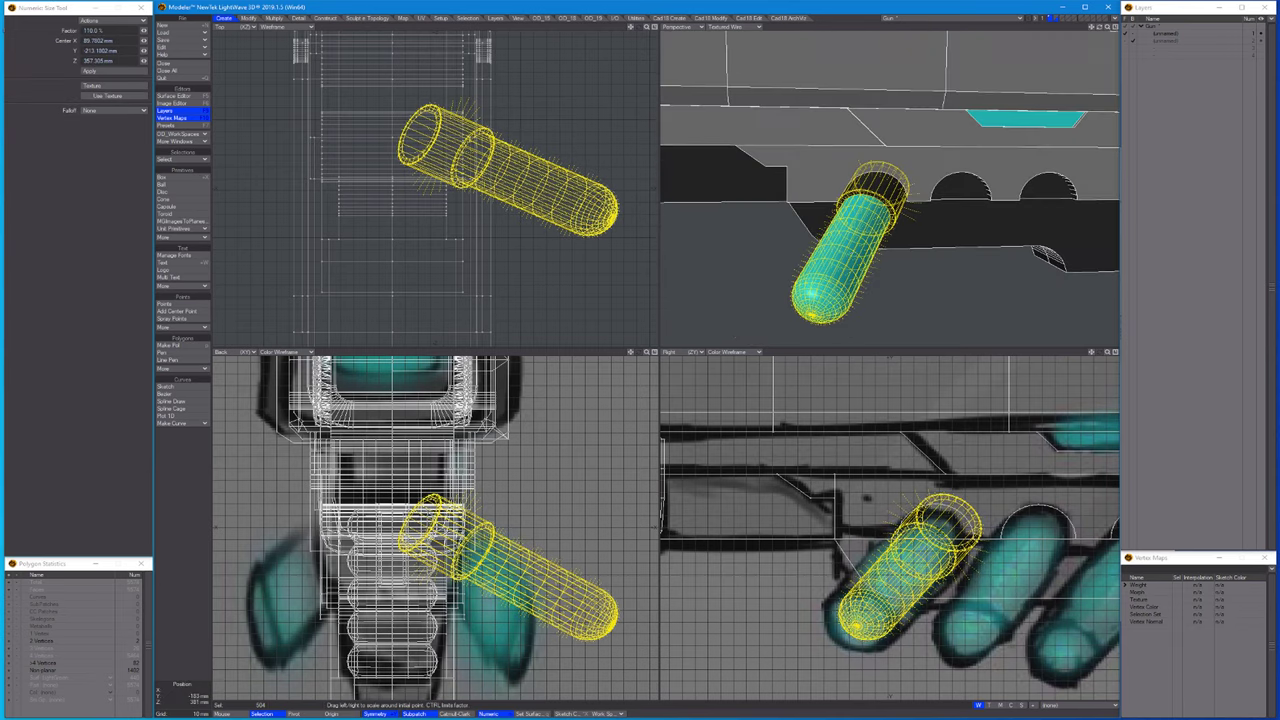
key("t")
scroll(890, 528, "up", 2)
left_click_drag(910, 540, 910, 552)
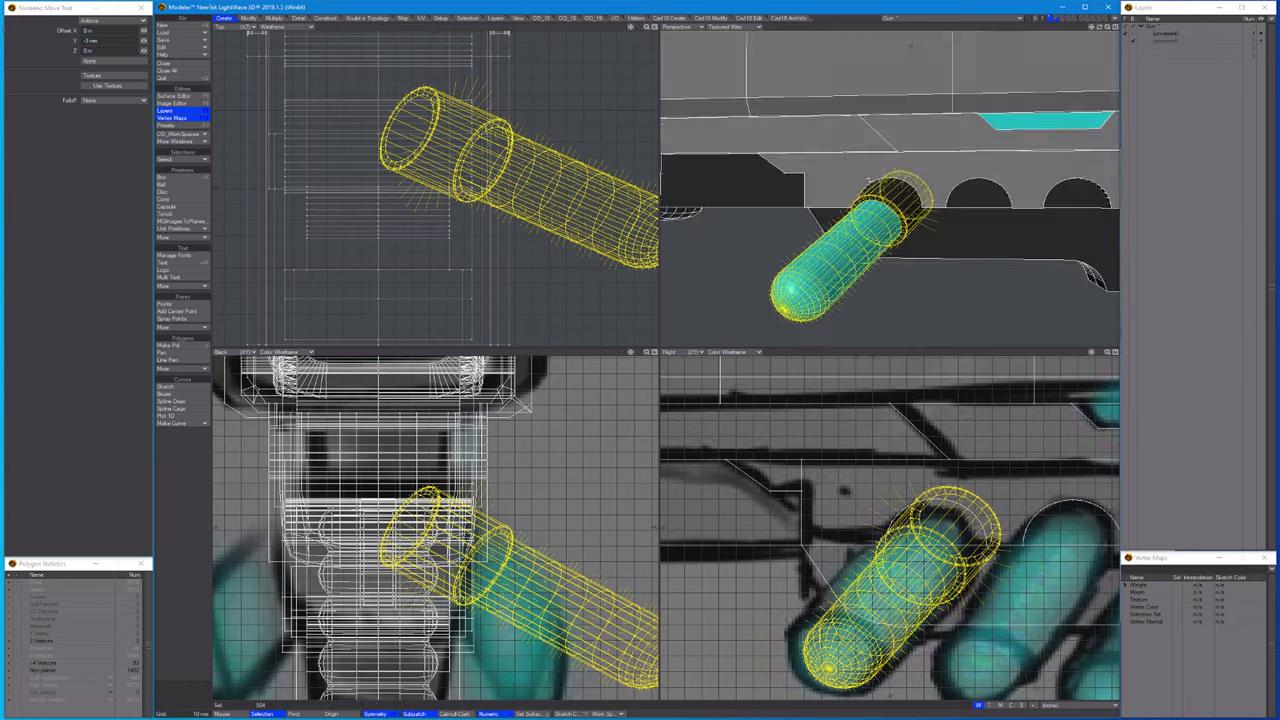
Copy the slanted capsule along the body to the second sketched tube and line it up with the second recess.
scroll(890, 200, "up", 3)
scroll(924, 550, "down", 2)
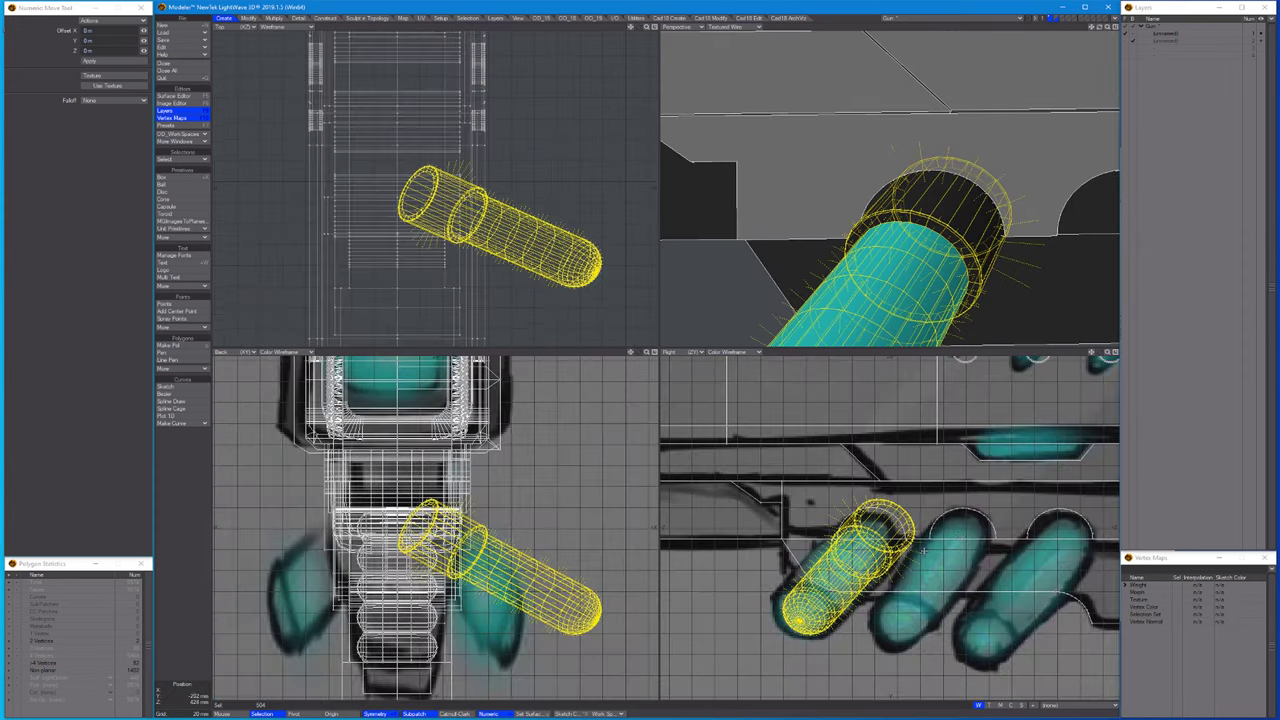
left_click_drag(953, 537, 1042, 537)
scroll(890, 530, "down", 3)
scroll(890, 530, "up", 3)
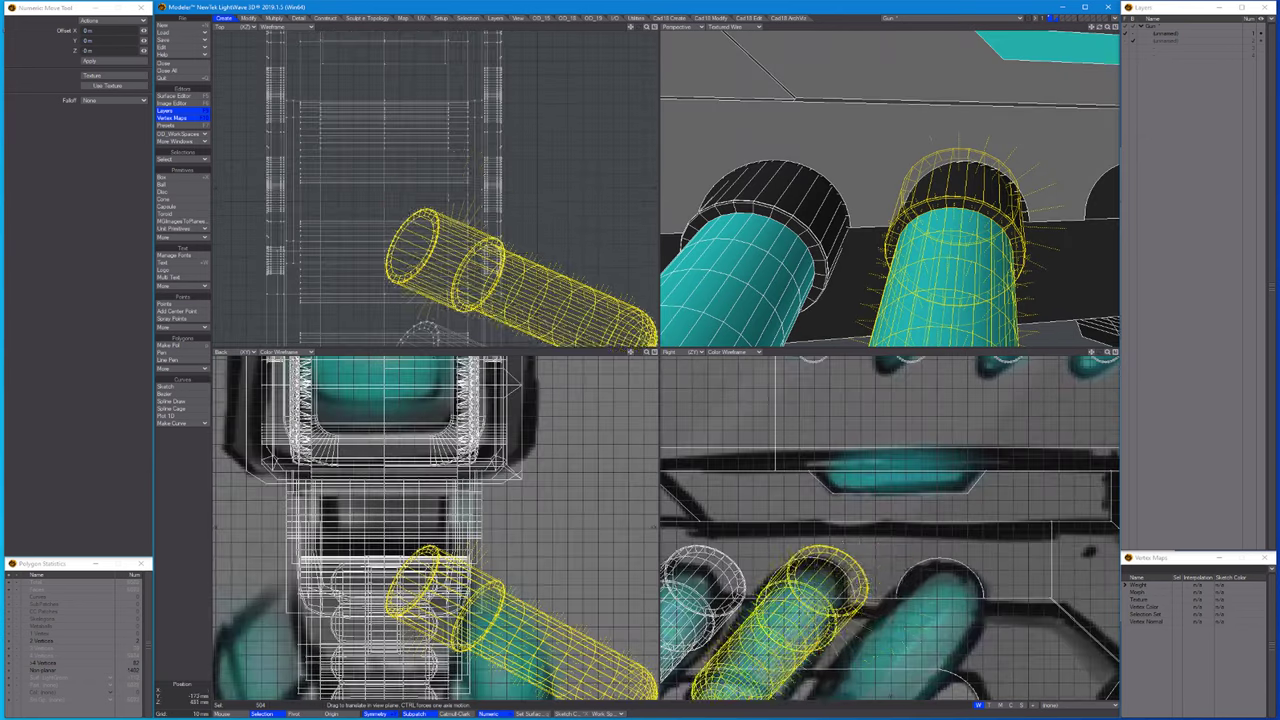
Place a third copy of the slanted capsule and fine-tune its position along Z to fit the third recess.
mouse_move(771, 595)
left_mouse_down()
mouse_move(930, 595)
mouse_move(790, 595)
left_mouse_up()
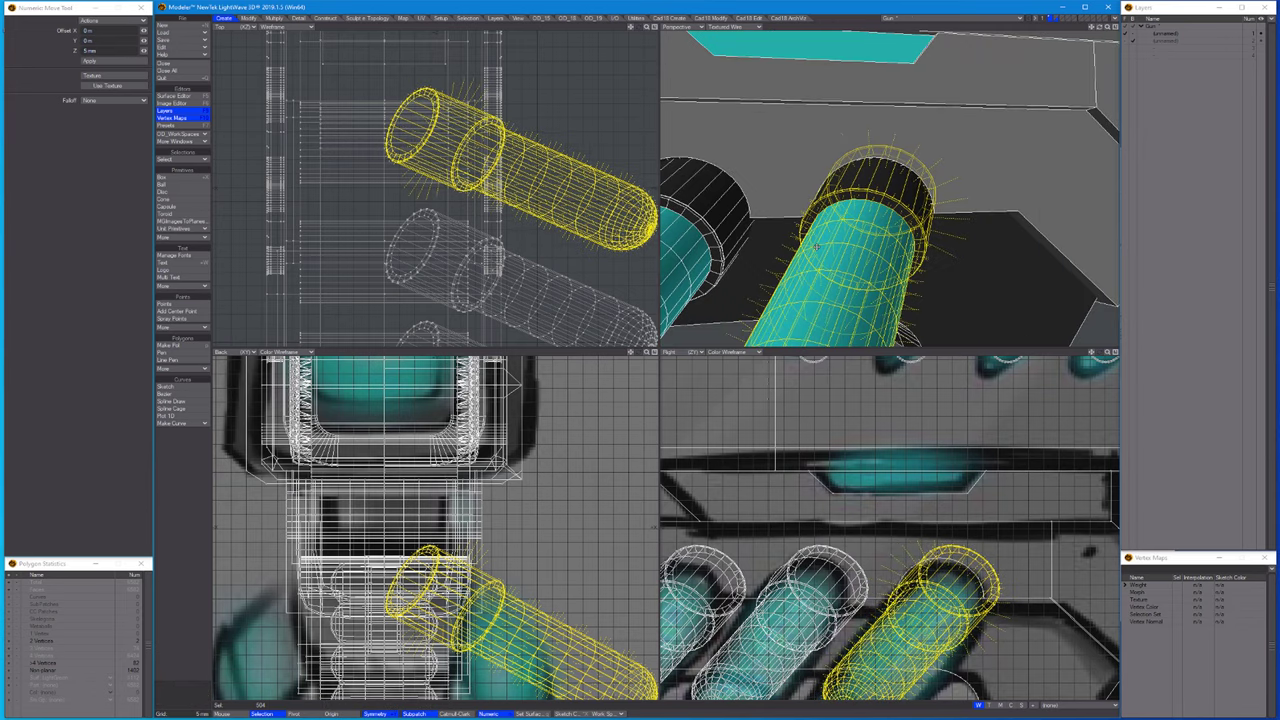
scroll(890, 530, "up", 2)
left_click_drag(820, 140, 805, 132)
key("a")
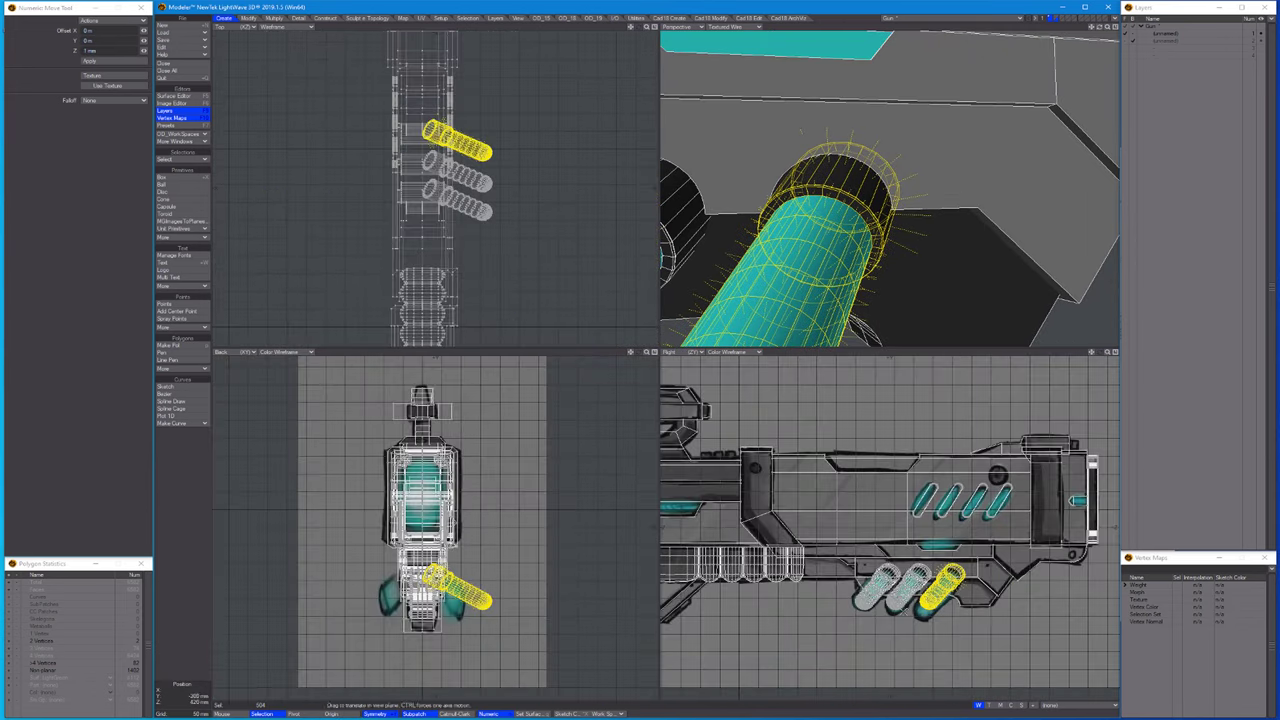
Mirror the three slanted capsules across the X axis about centre 0.
left_click(916, 626)
key("n")
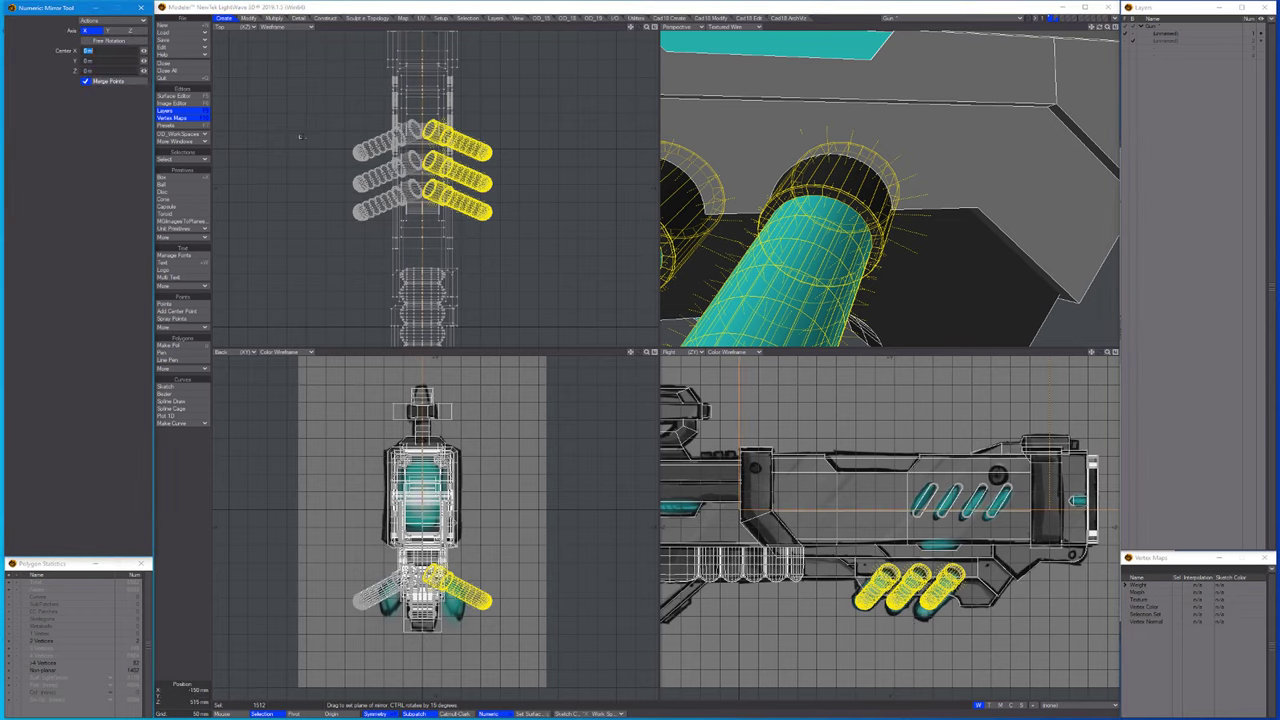
key("space")
key("slash")
key("a")
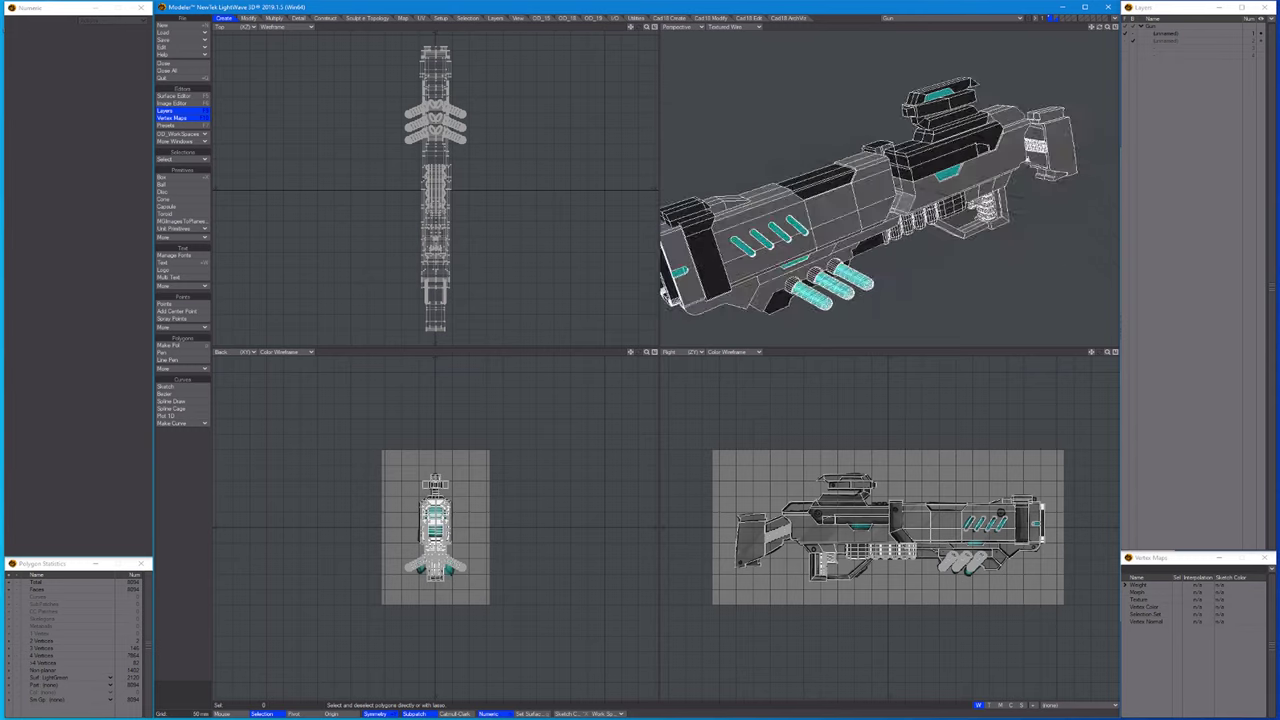
double_click(925, 186)
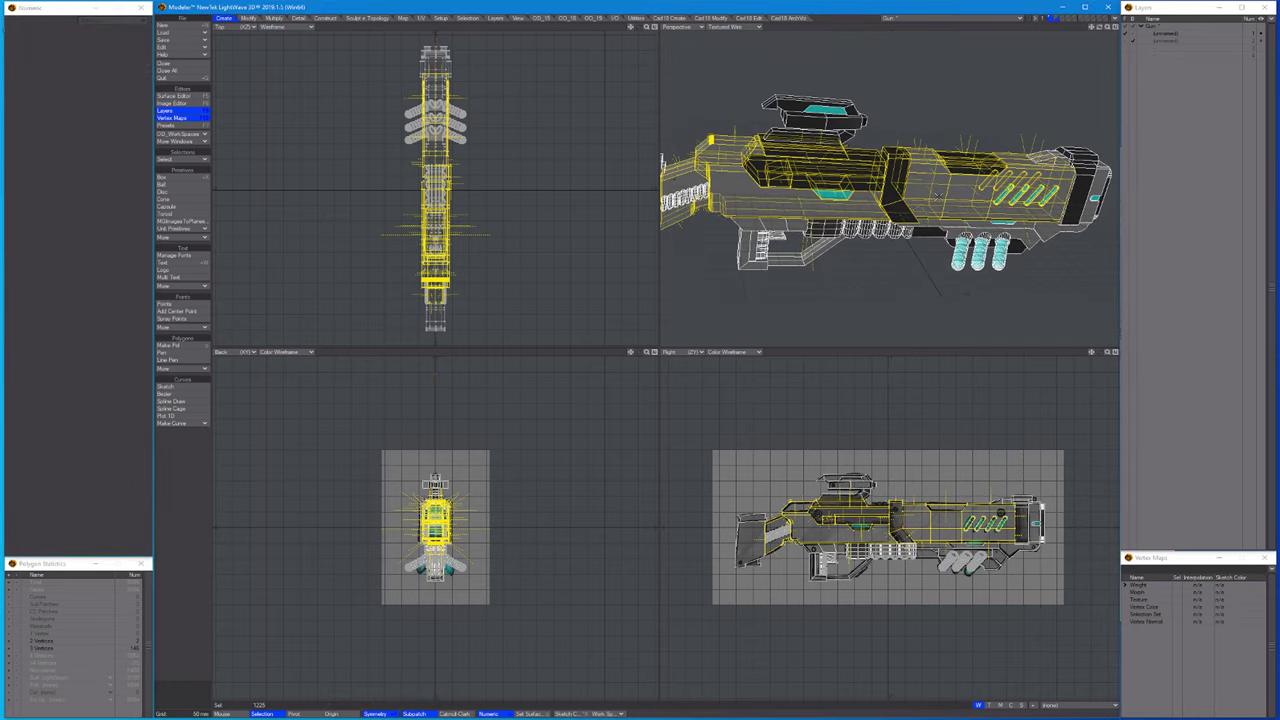
double_click(980, 250)
Narrow the muzzle-facing face of the raised top block slightly and extrude it forward to the sketched small block.
scroll(897, 175, "up", 4)
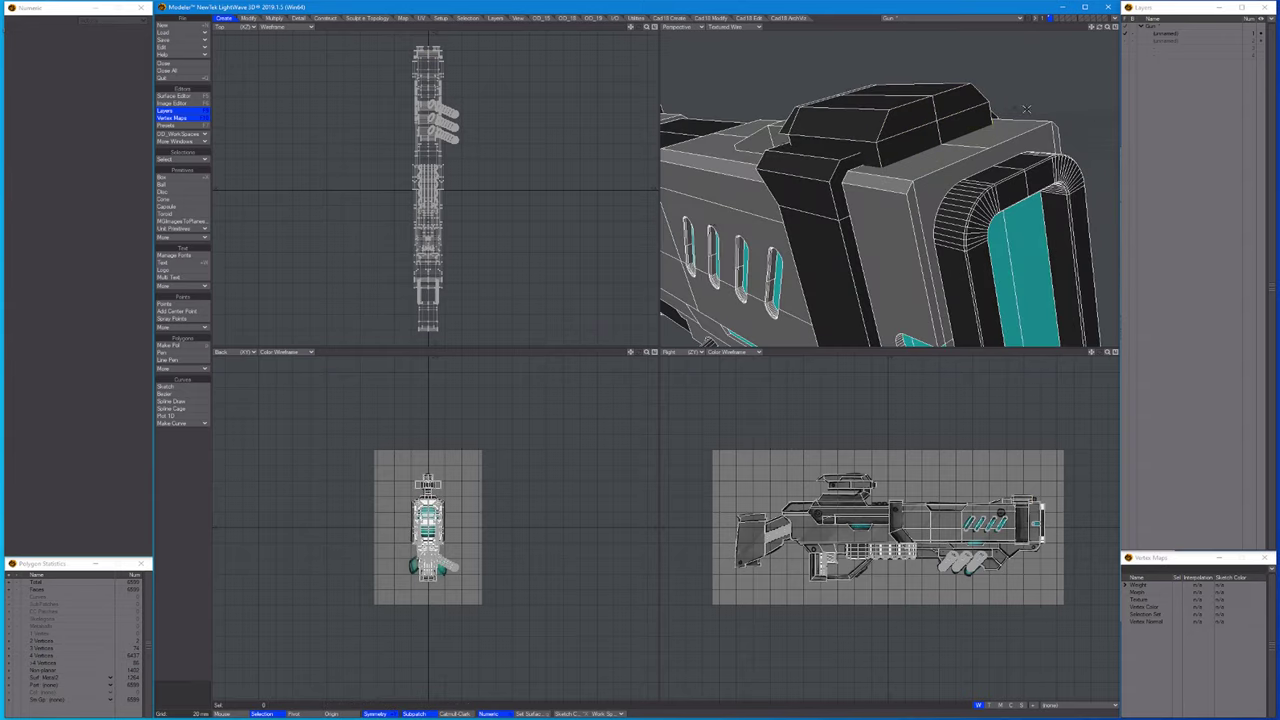
key("h")
key("shift+a")
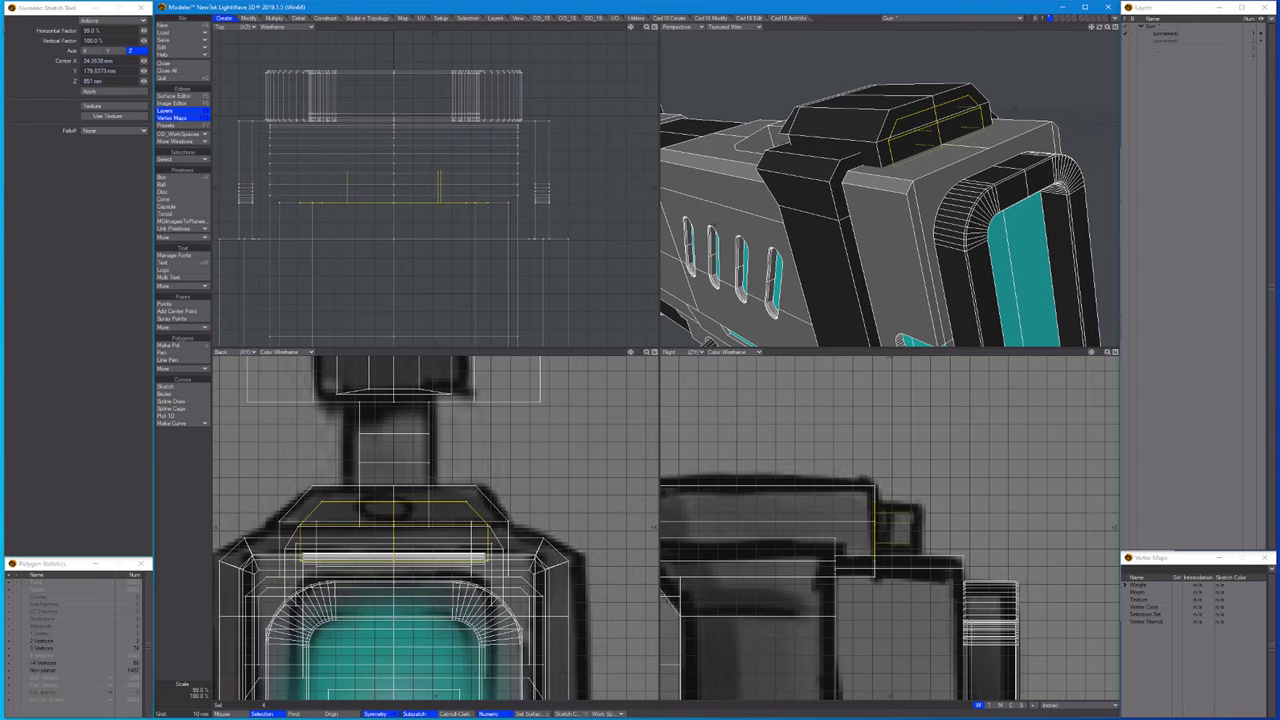
key("t")
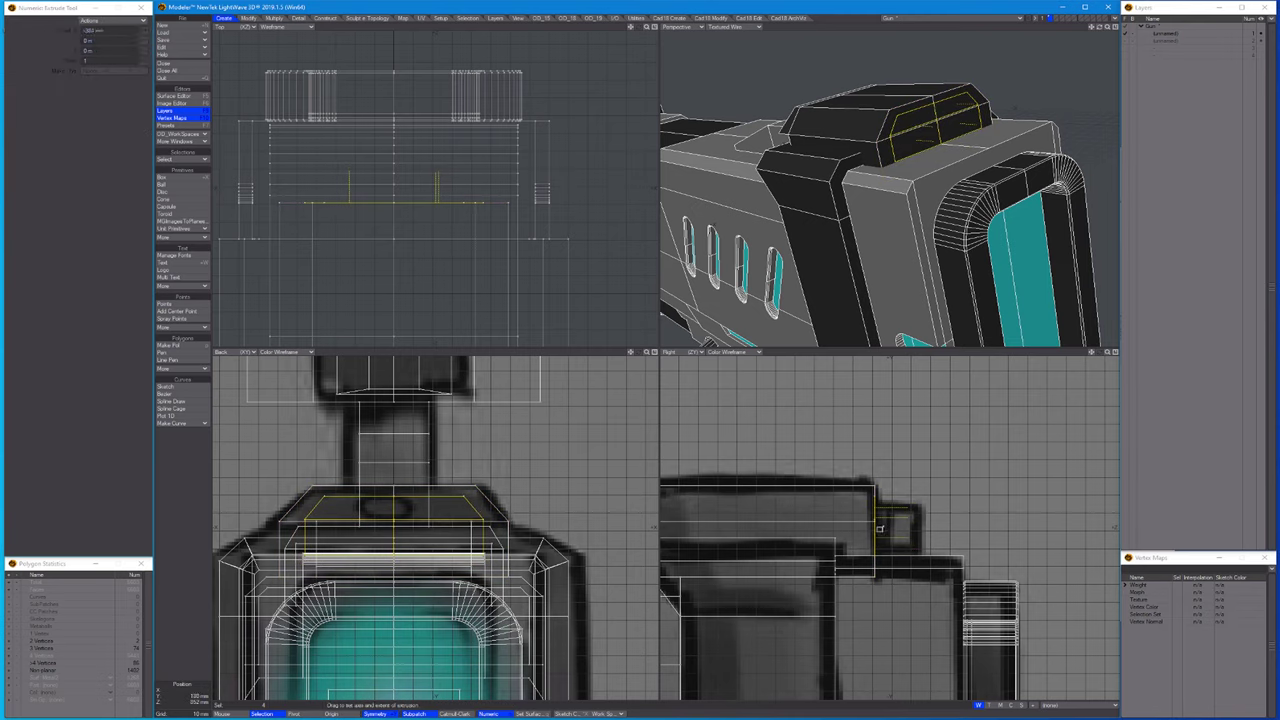
left_click_drag(880, 528, 923, 530)
key("a")
Select the muzzle-facing polygons of the newly extruded block and hide the rest of the rifle.
left_click_drag(1011, 68, 860, 245, "alt")
key("shift+a")
key("/")
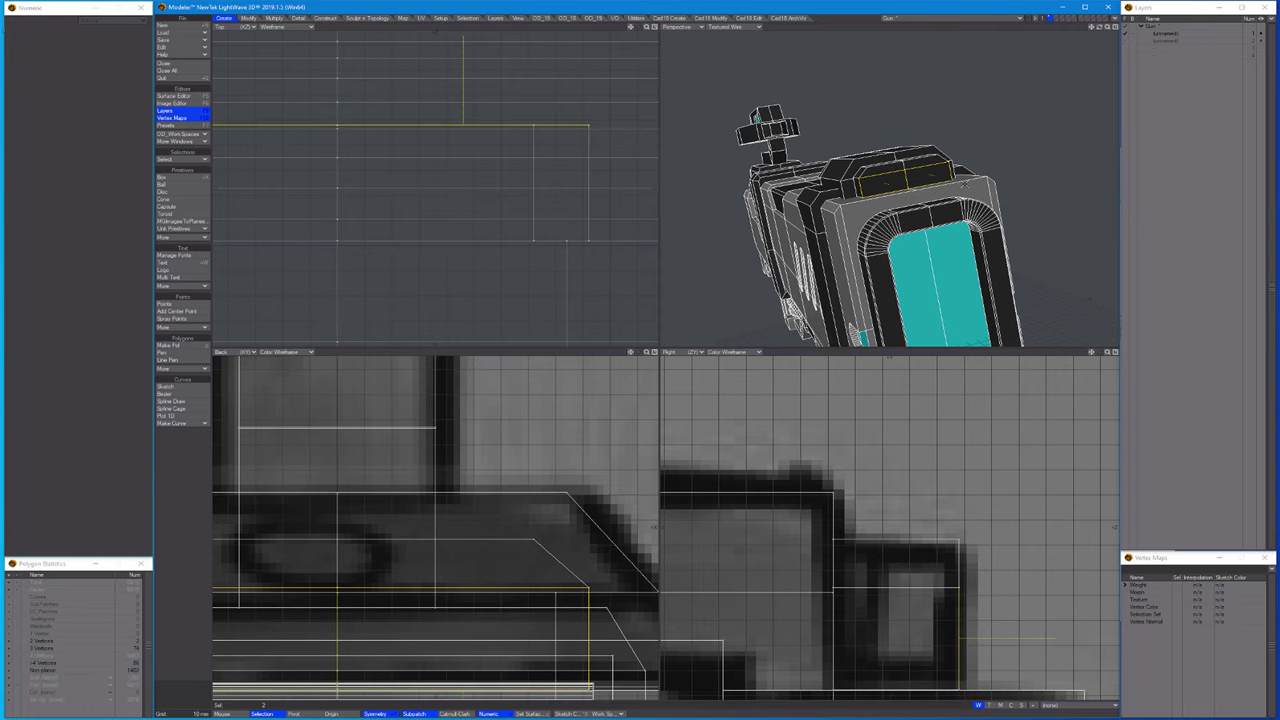
key("=")
key("a")
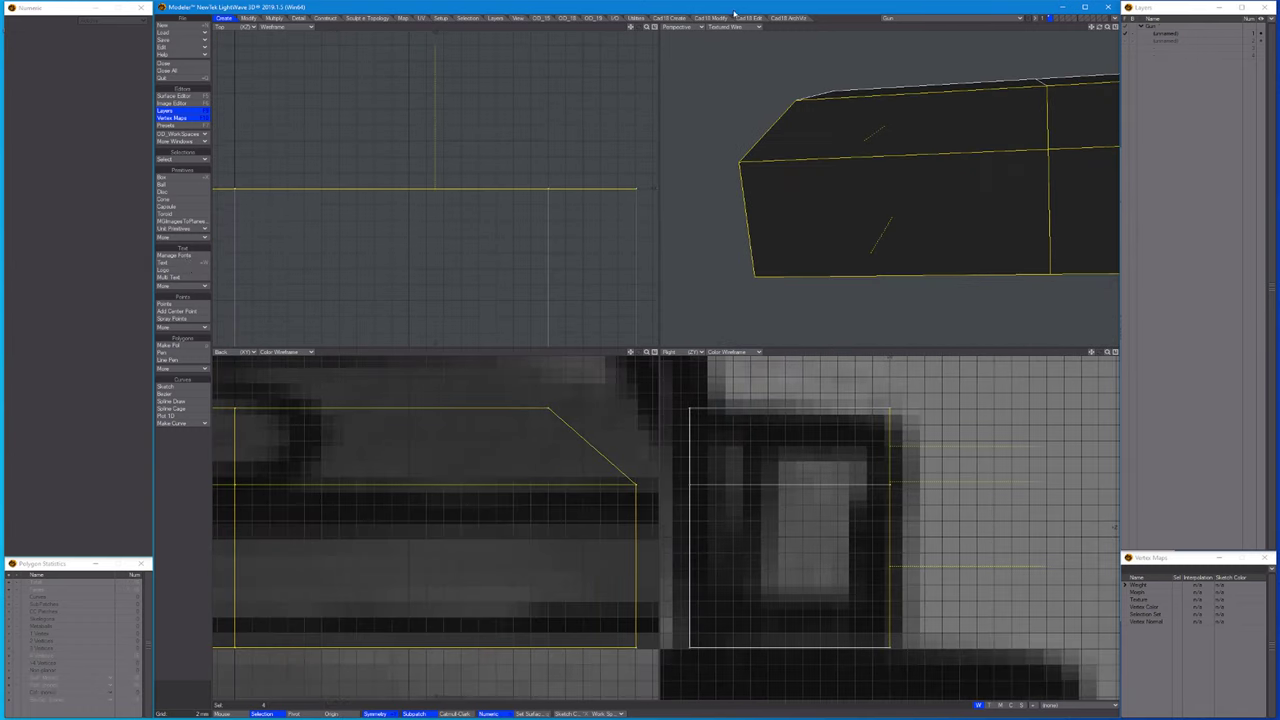
Cut a circle of about 12 mm radius, centred at X 0 and Y 182 mm, into the block's end face and recess it with a smaller inner disc.
left_click(670, 18)
left_click(166, 274)
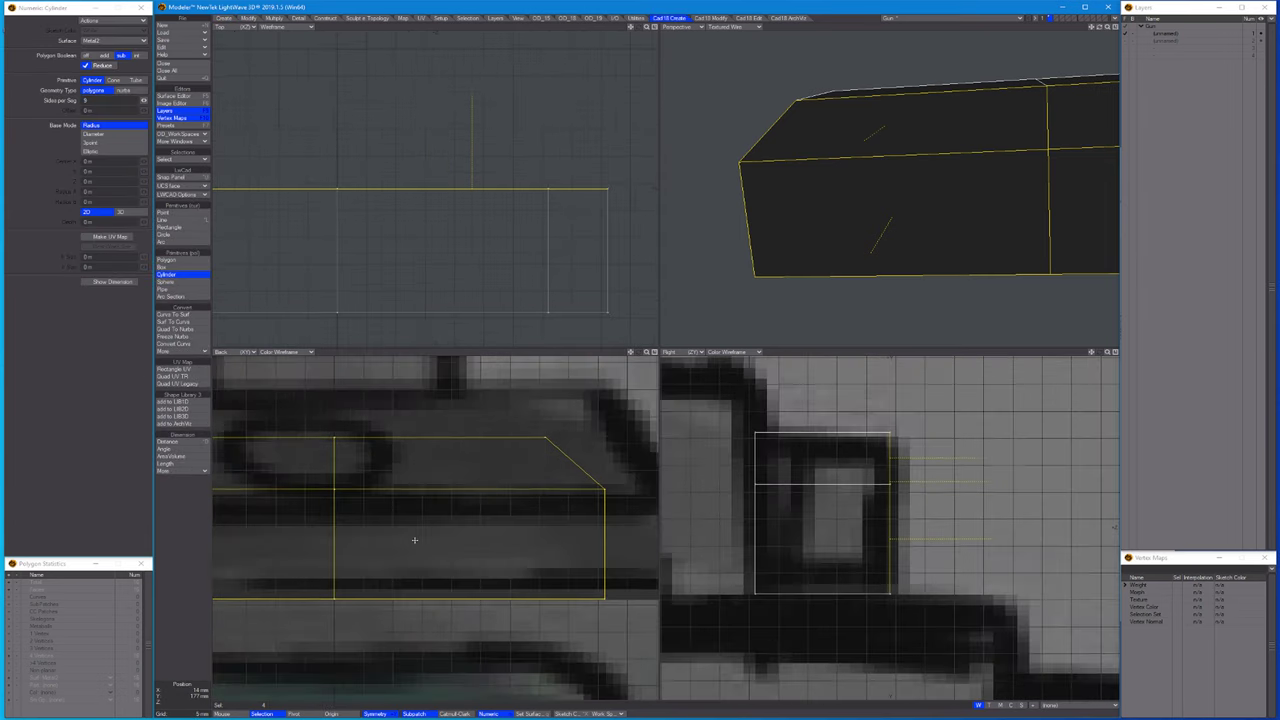
left_click_drag(429, 517, 363, 469)
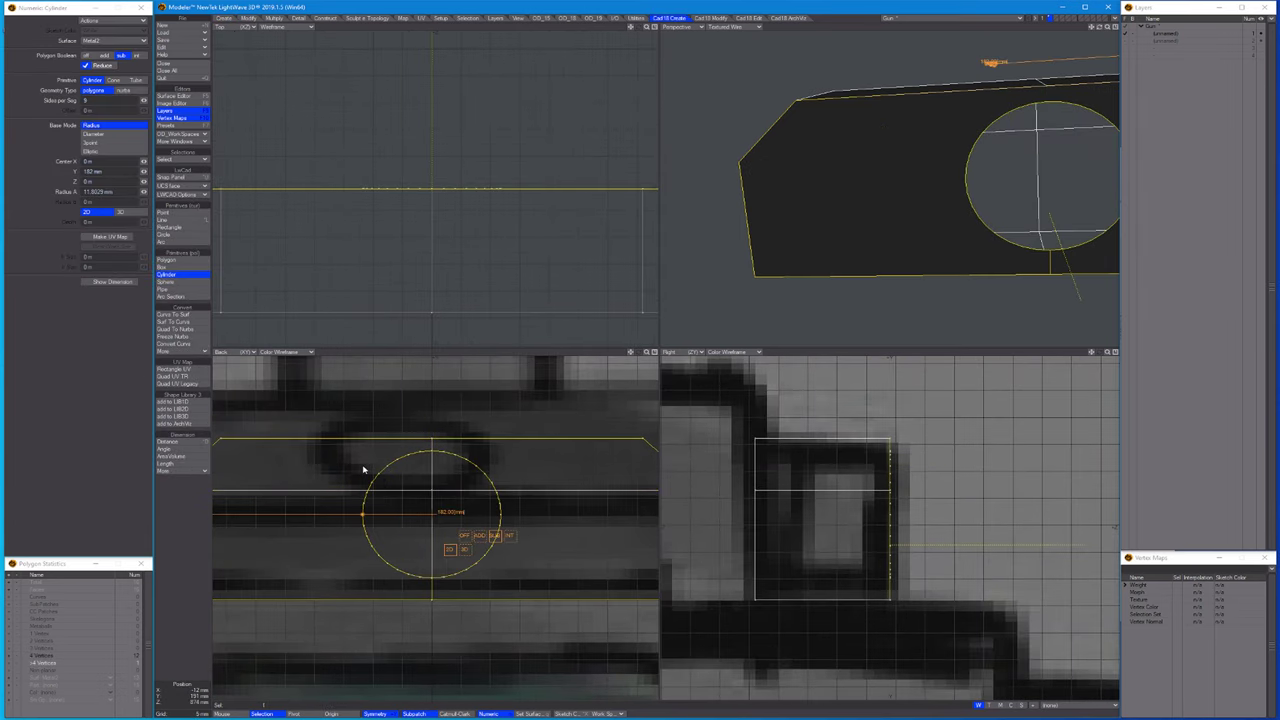
left_click(494, 536)
scroll(1034, 160, "down", 3)
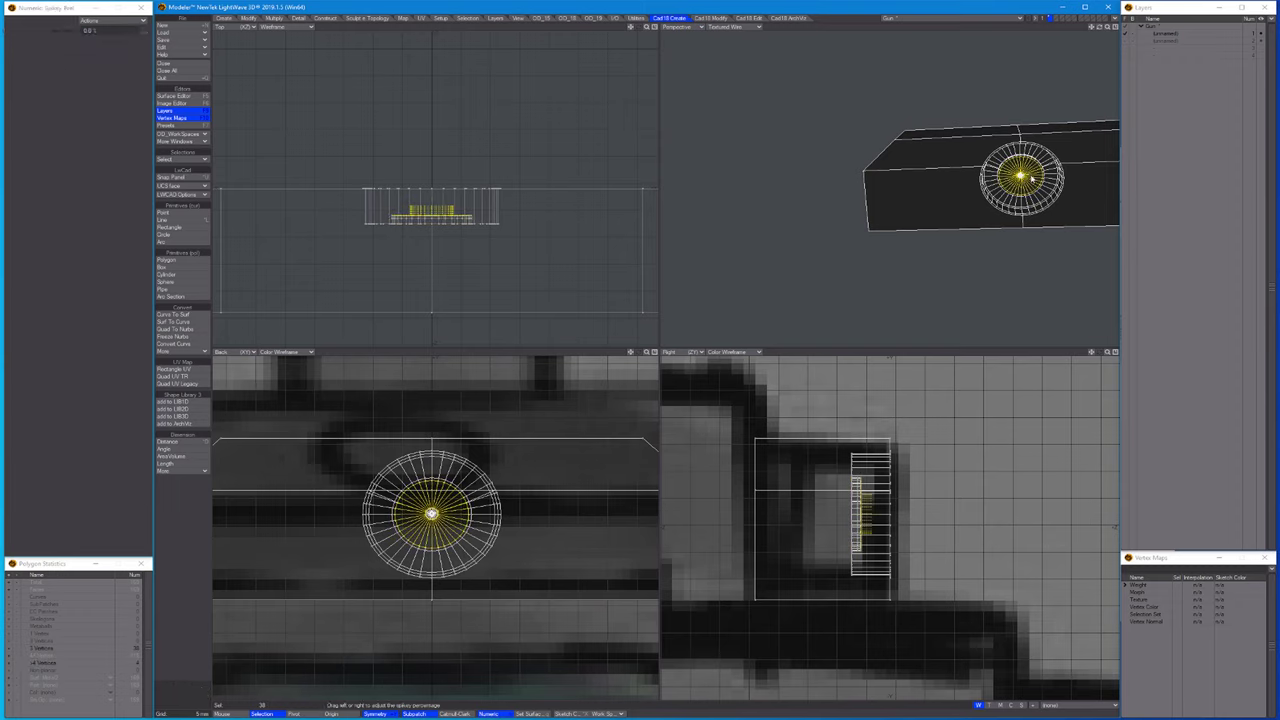
Finish the Spikey subdivision of the inner disc and unhide the rest of the rifle.
key("space")
key("a")
left_click_drag(986, 200, 1040, 185, "alt")
key("apostrophe")
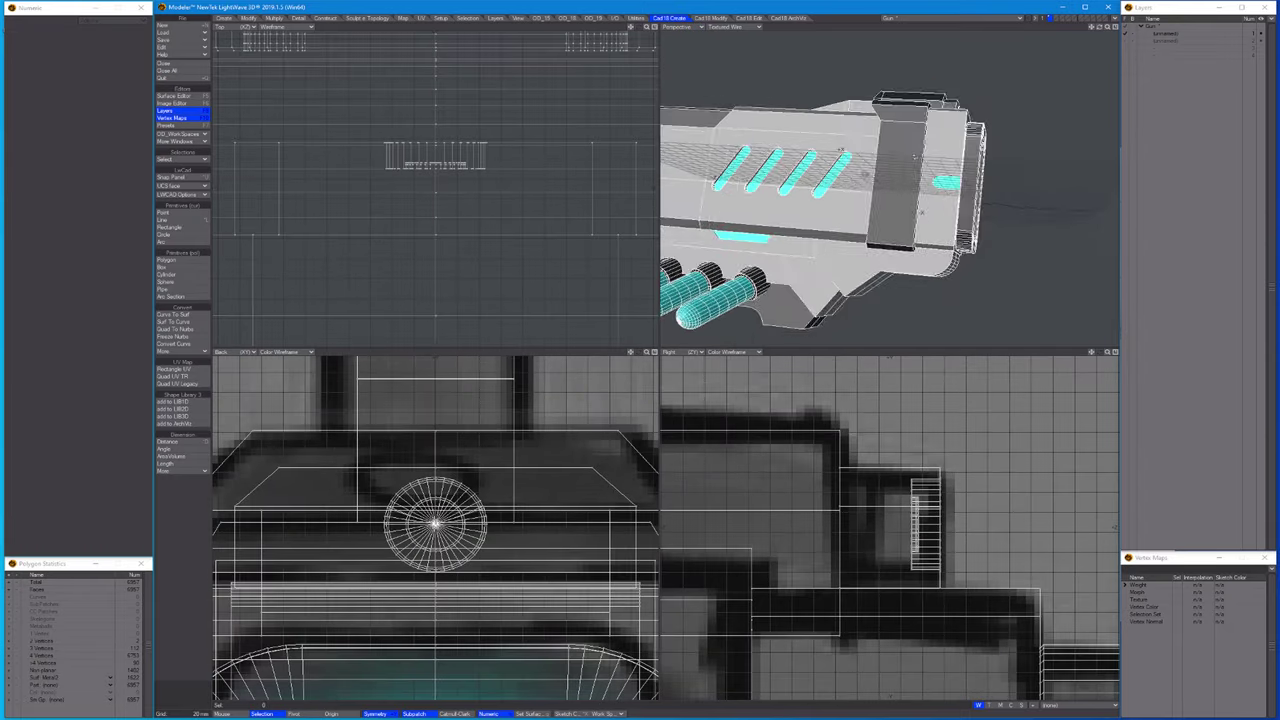
Select the dark collar band around the muzzle end of the body and isolate it for editing.
left_click_drag(914, 157, 925, 185, "alt")
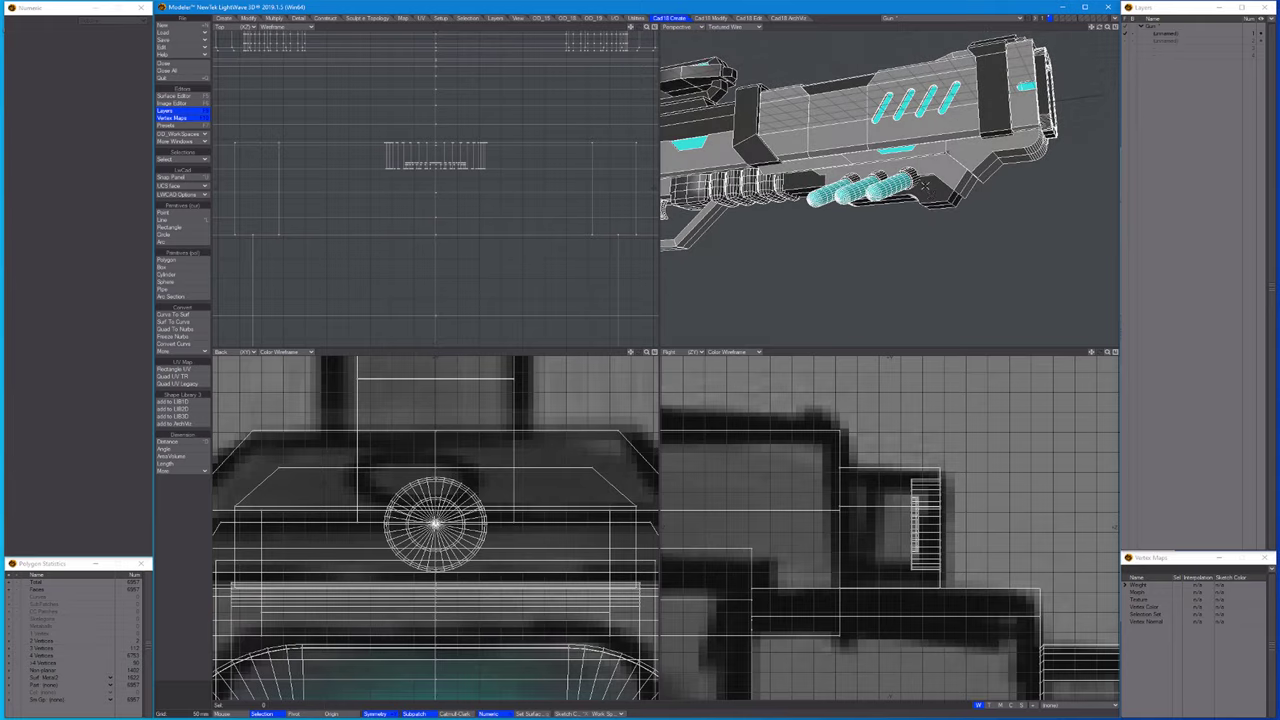
left_click_drag(834, 101, 769, 150, "alt")
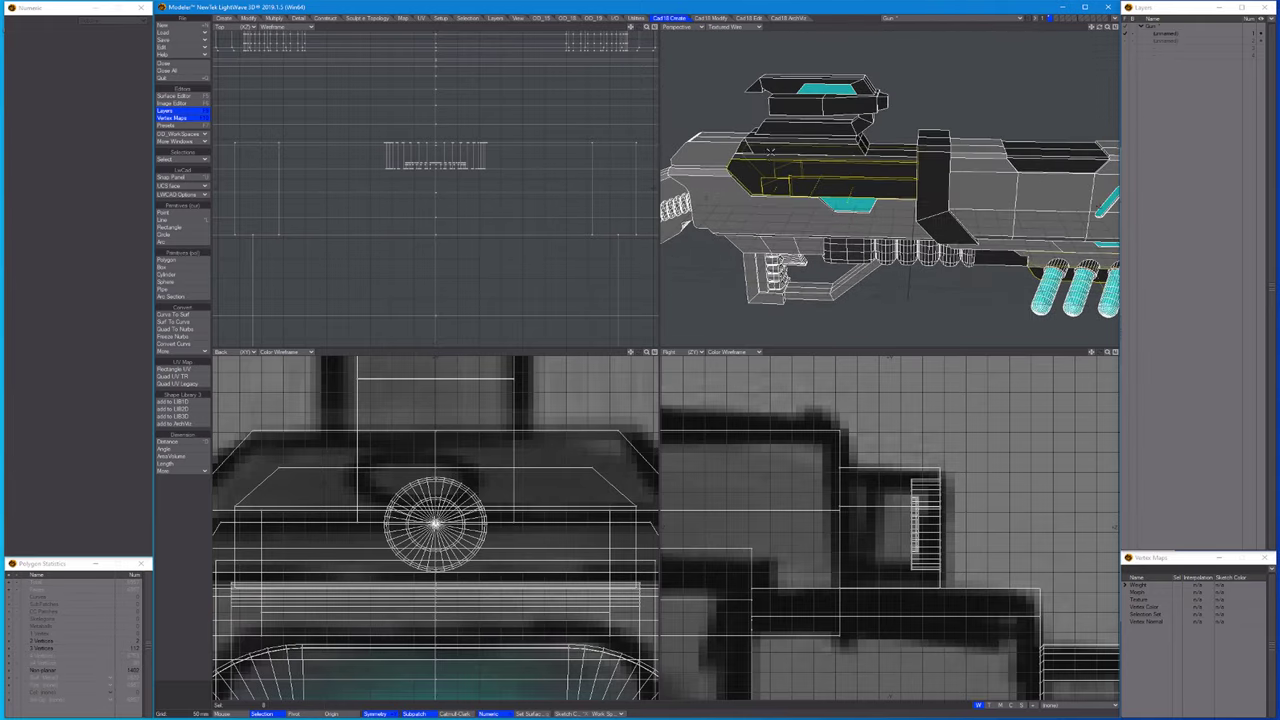
left_click_drag(832, 113, 760, 143, "alt")
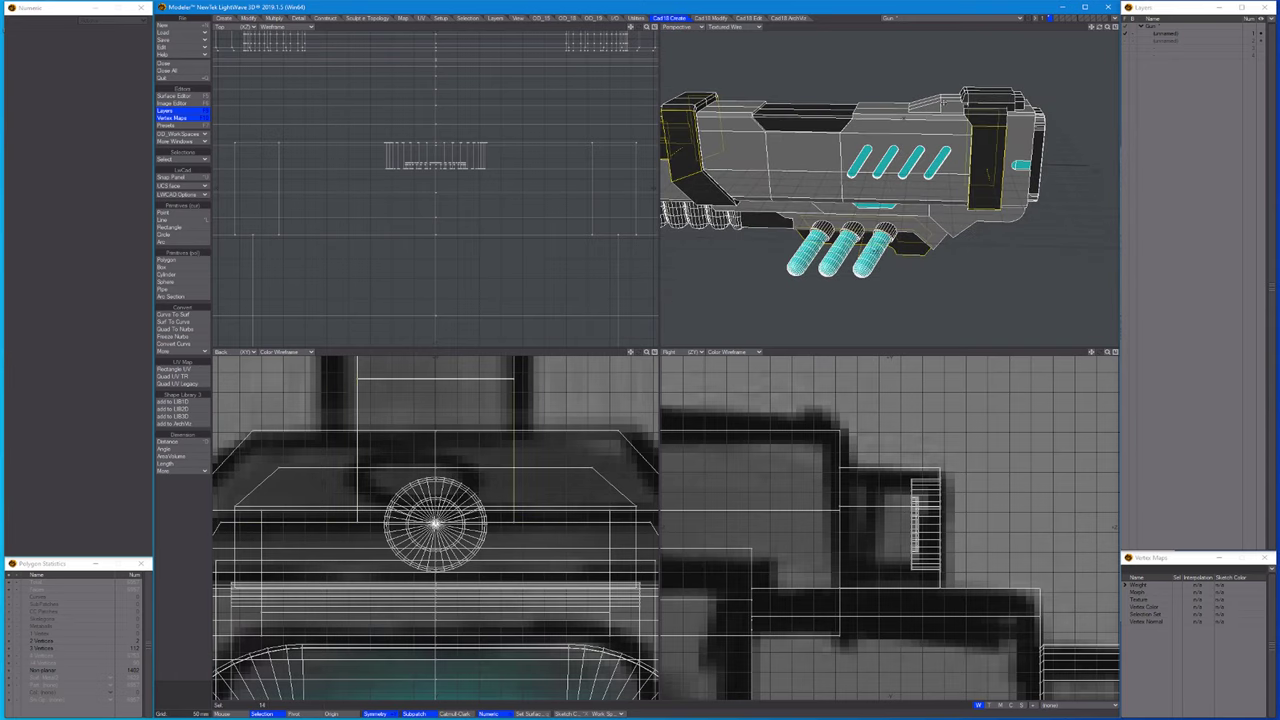
left_click_drag(920, 227, 924, 152)
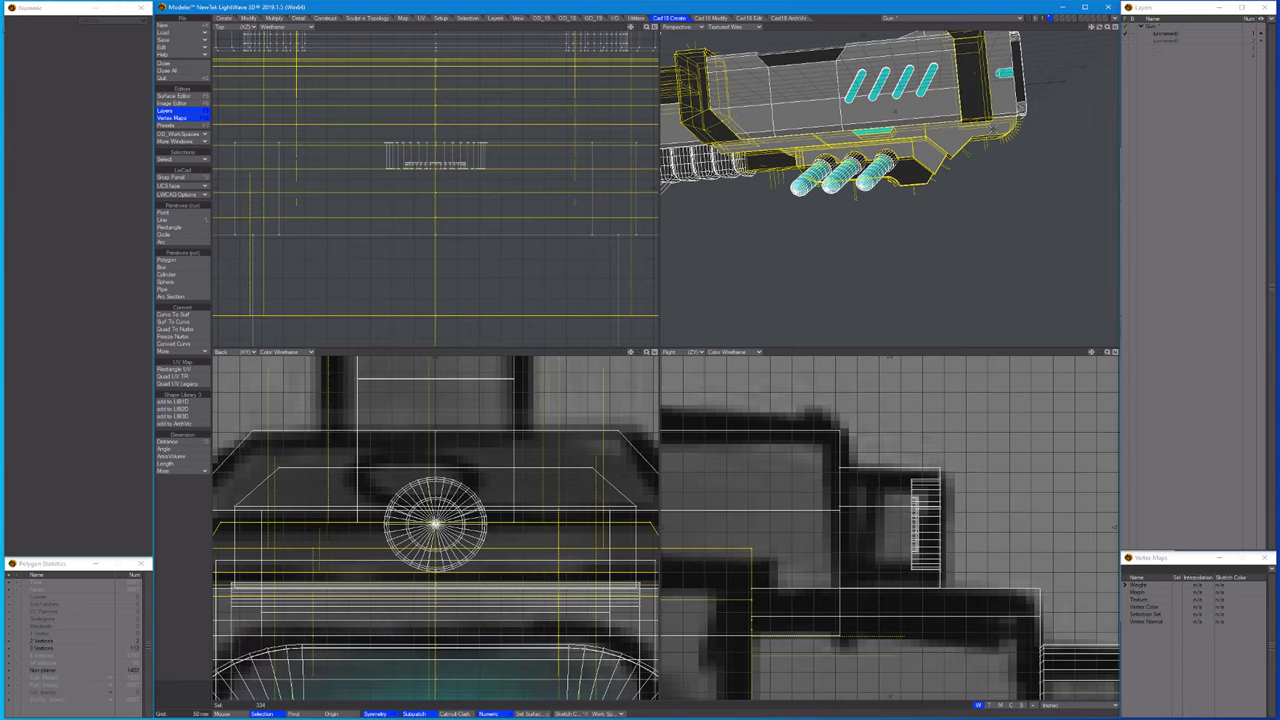
key("shift+a")
mouse_move(820, 170)
left_mouse_down()
mouse_move(843, 161)
mouse_move(872, 194)
mouse_move(798, 166)
mouse_move(808, 180)
left_mouse_up()
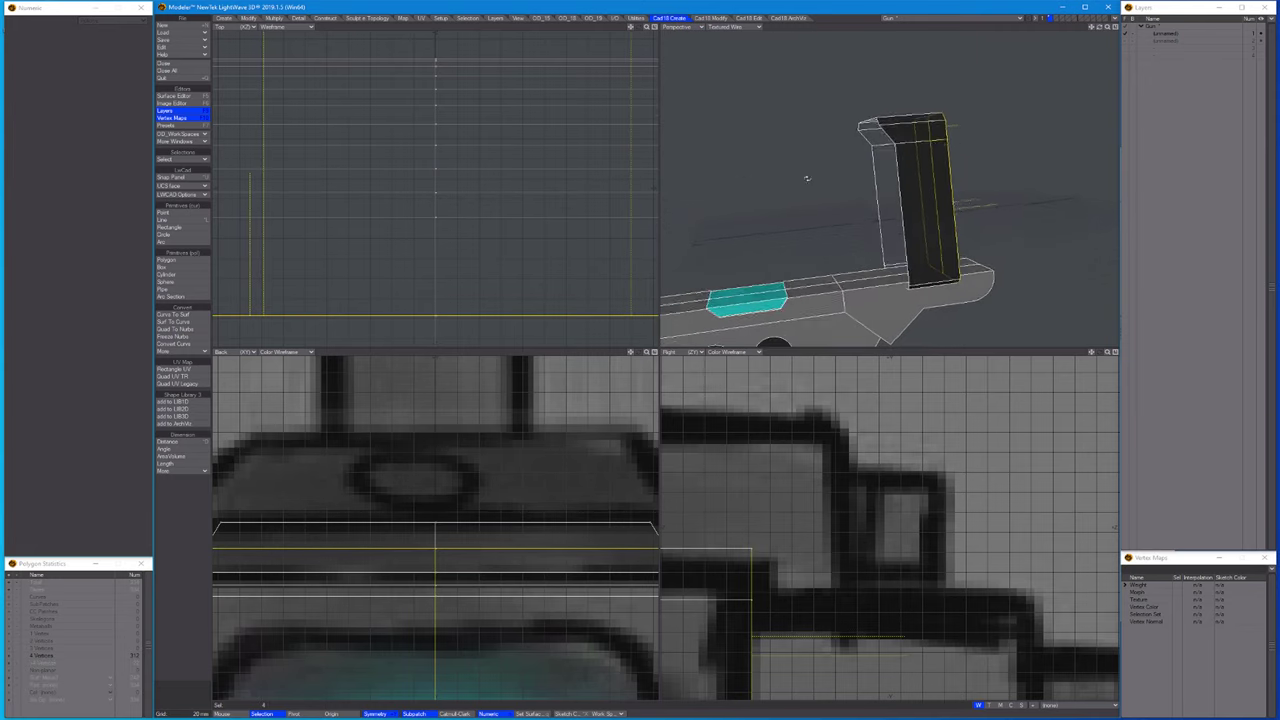
Isolate the muzzle collar on its own and select its open border edges.
key("ctrl+h")
left_click_drag(903, 165, 990, 205)
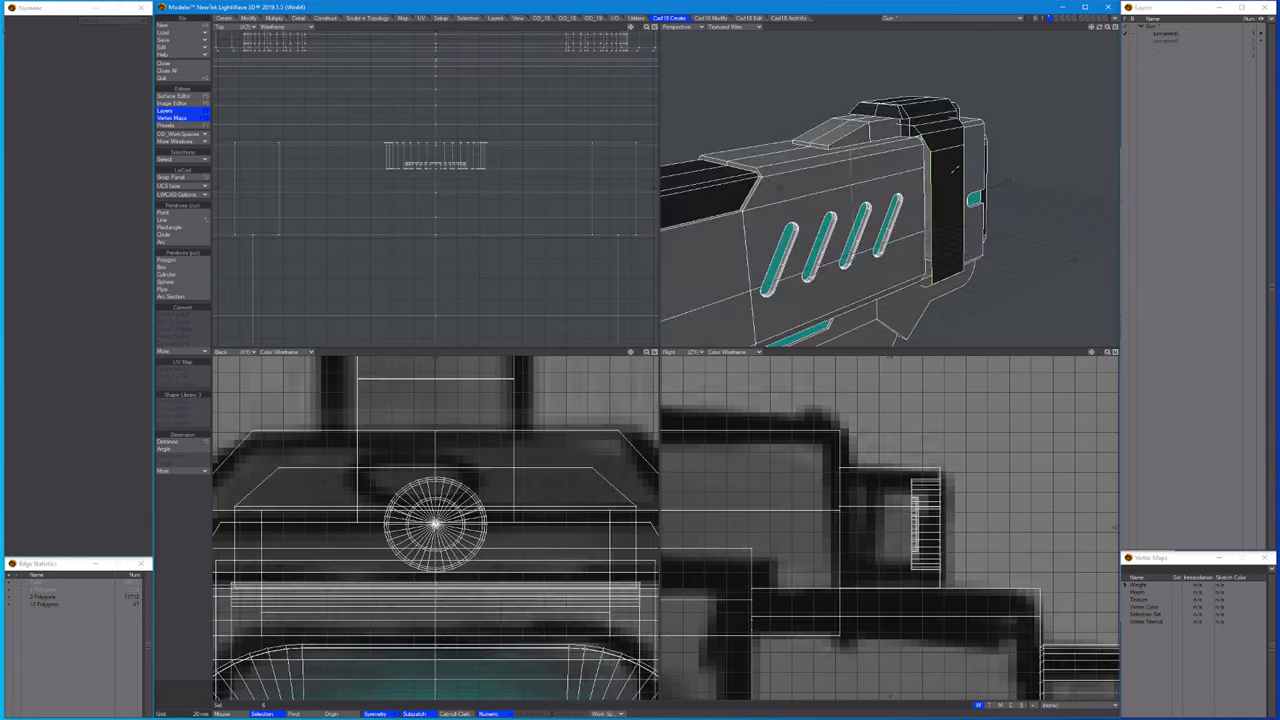
left_click_drag(950, 160, 952, 200)
key("ctrl+j")
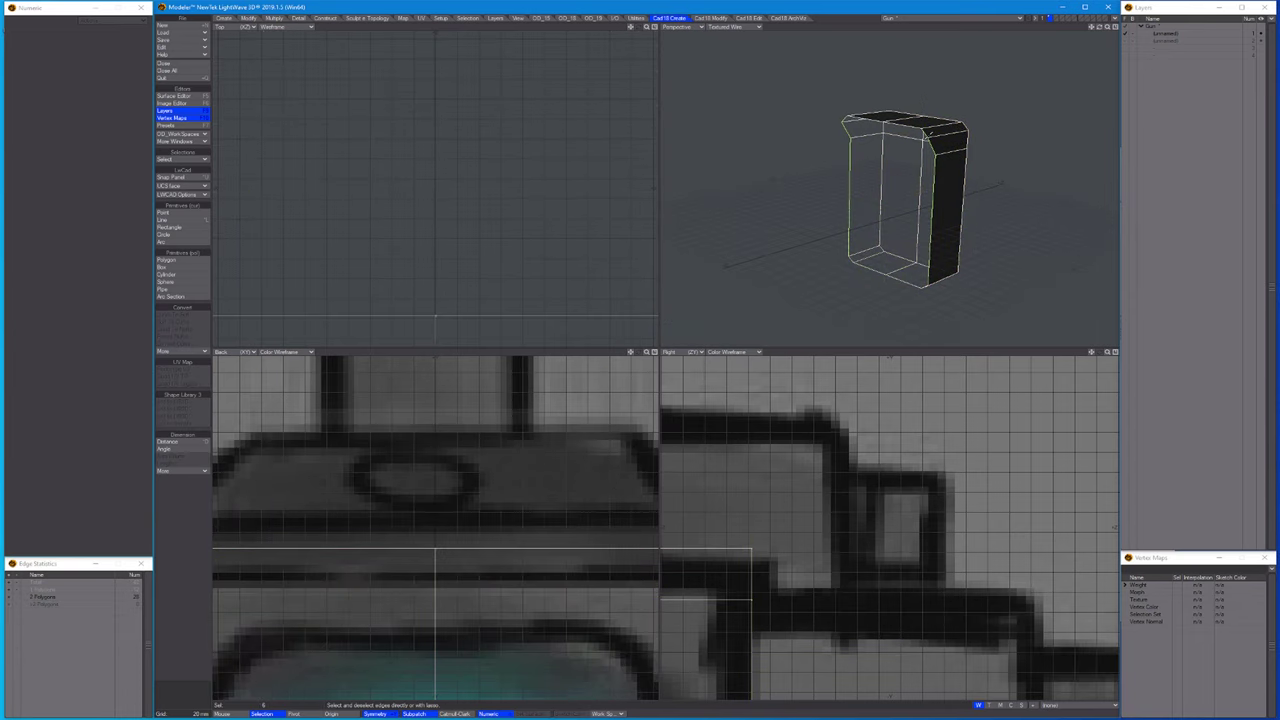
left_click_drag(933, 267, 930, 266, "alt")
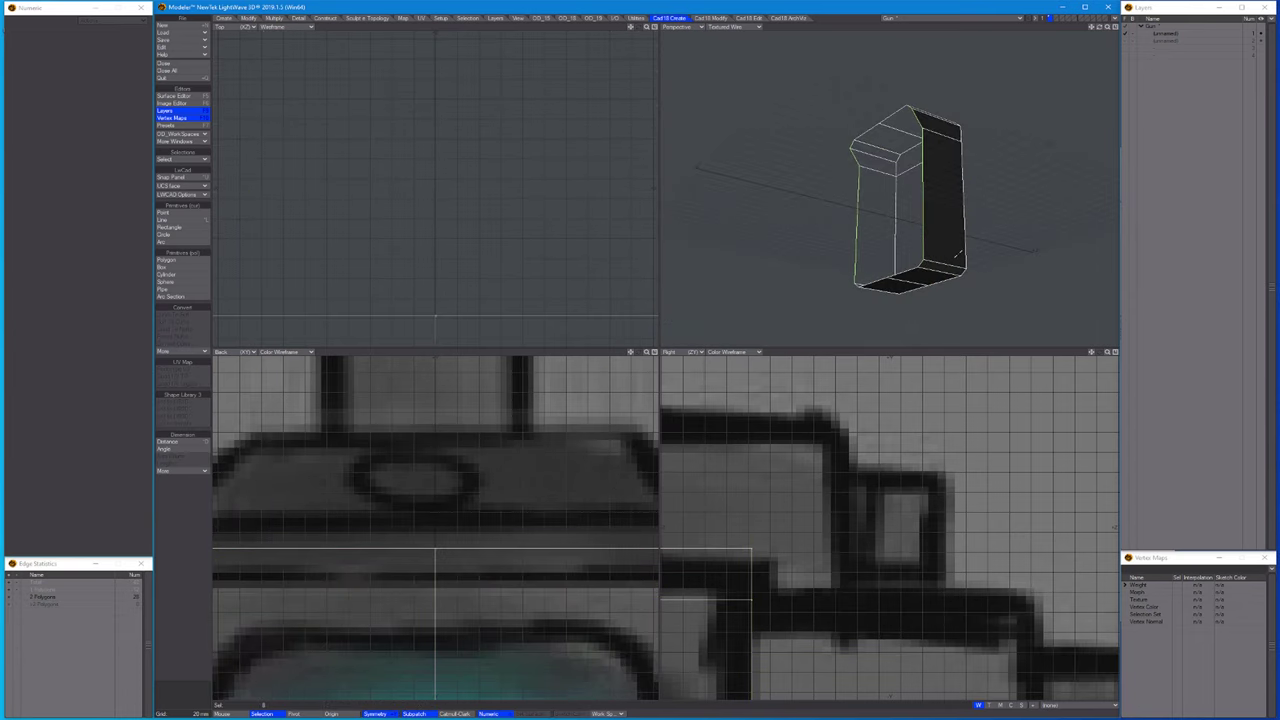
Close the collar's open sides with polygons and merge its duplicate points using the automatic range.
key("Return")
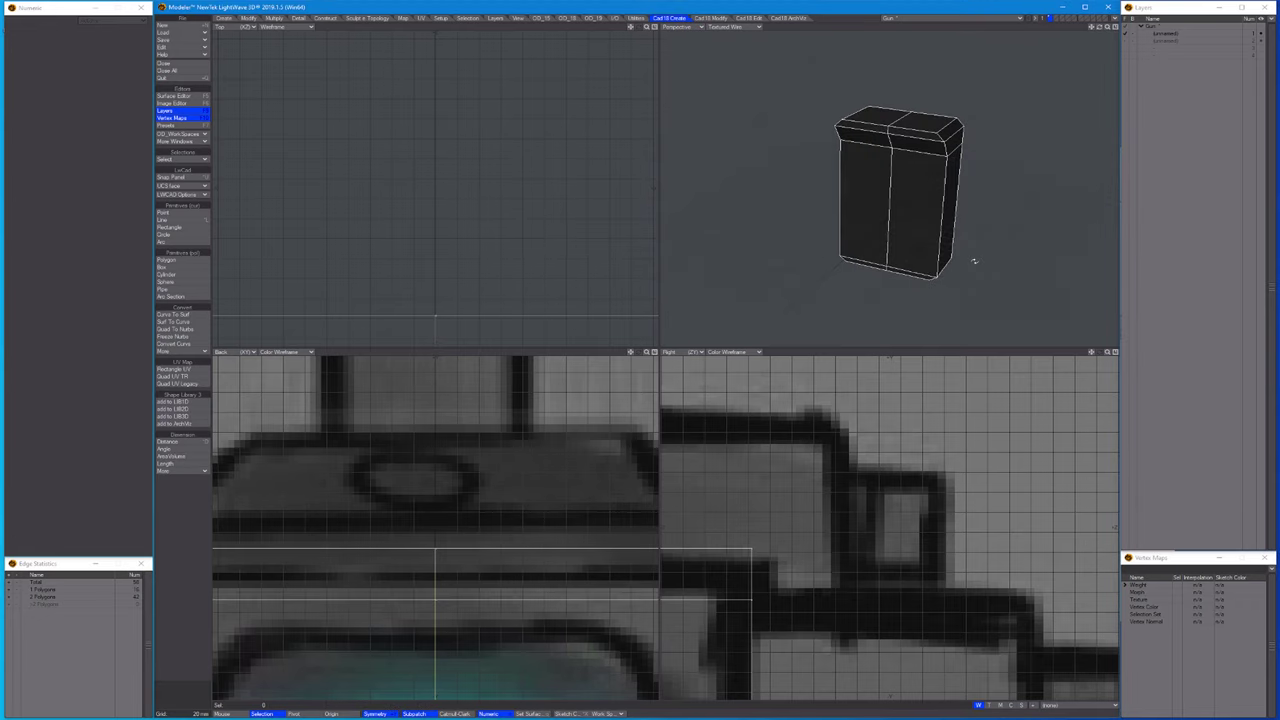
key("m")
key("Return")
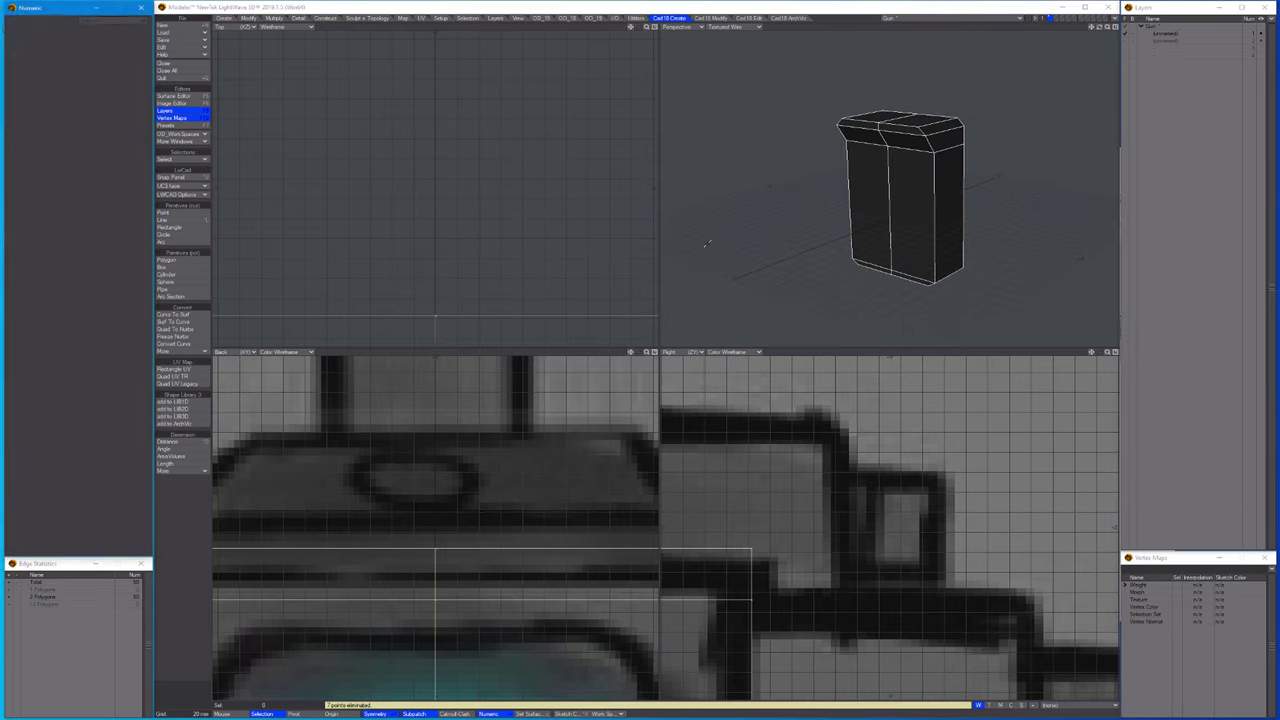
key("Return")
key("m")
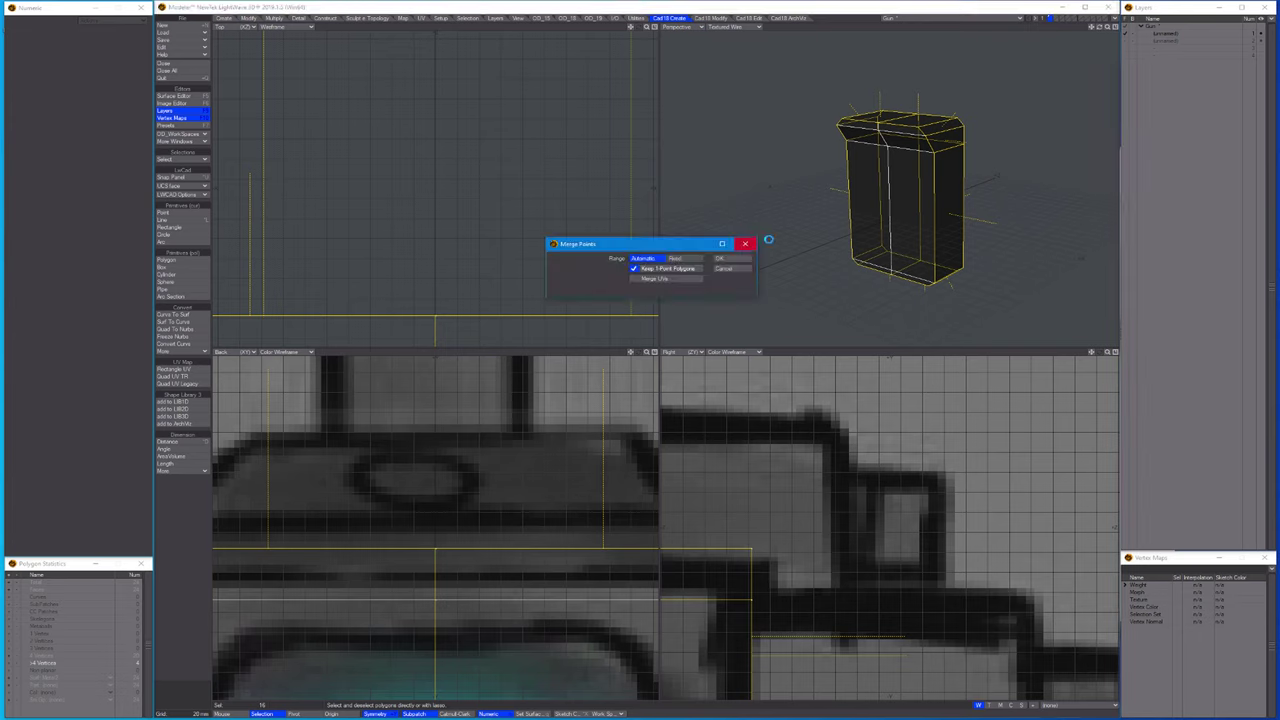
key("Return")
key("a")
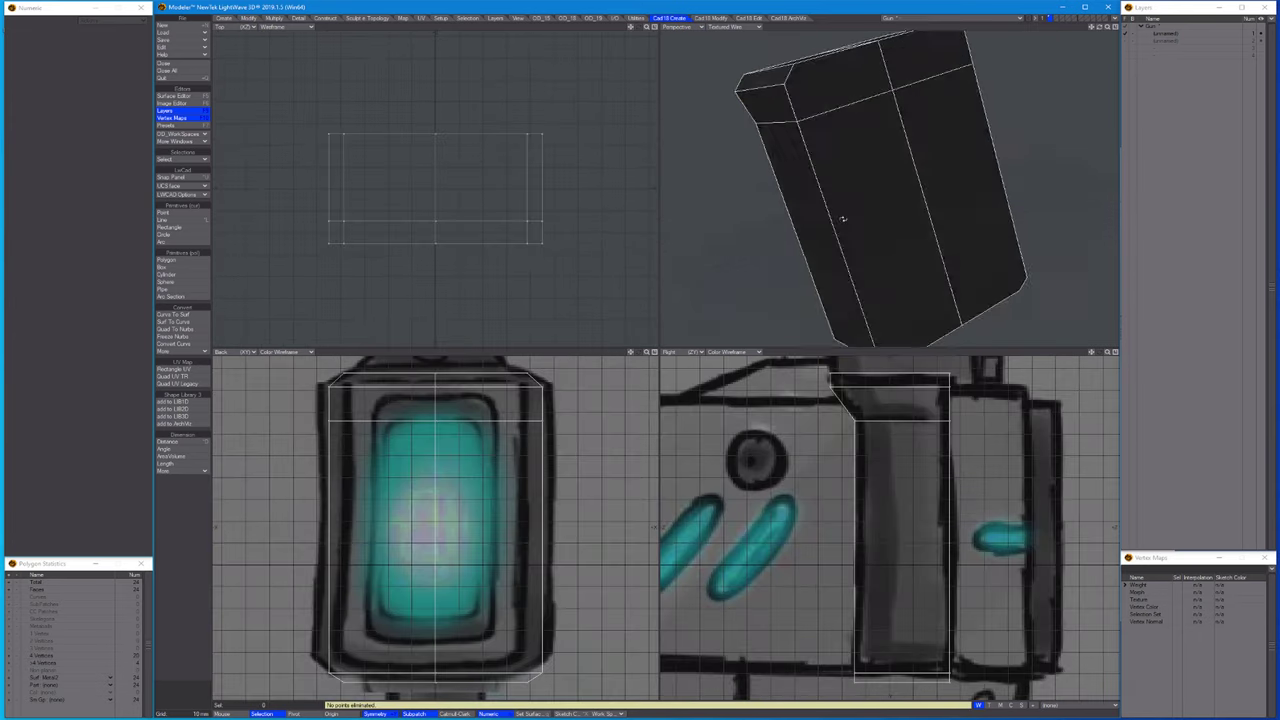
Select all front and rear face polygons of the closed collar.
scroll(996, 197, "down", 3)
scroll(996, 197, "up", 3)
scroll(996, 197, "down", 3)
key("]")
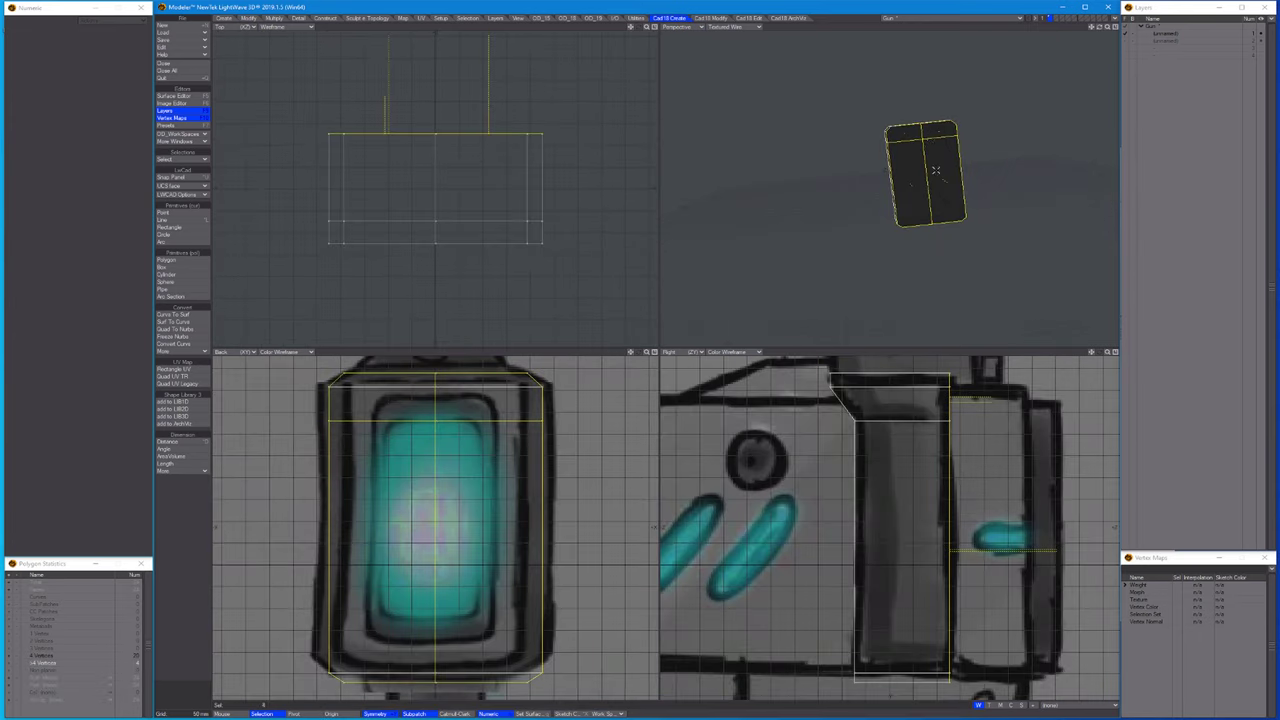
key("shift+a")
left_click(761, 69)
scroll(816, 211, "down", 3)
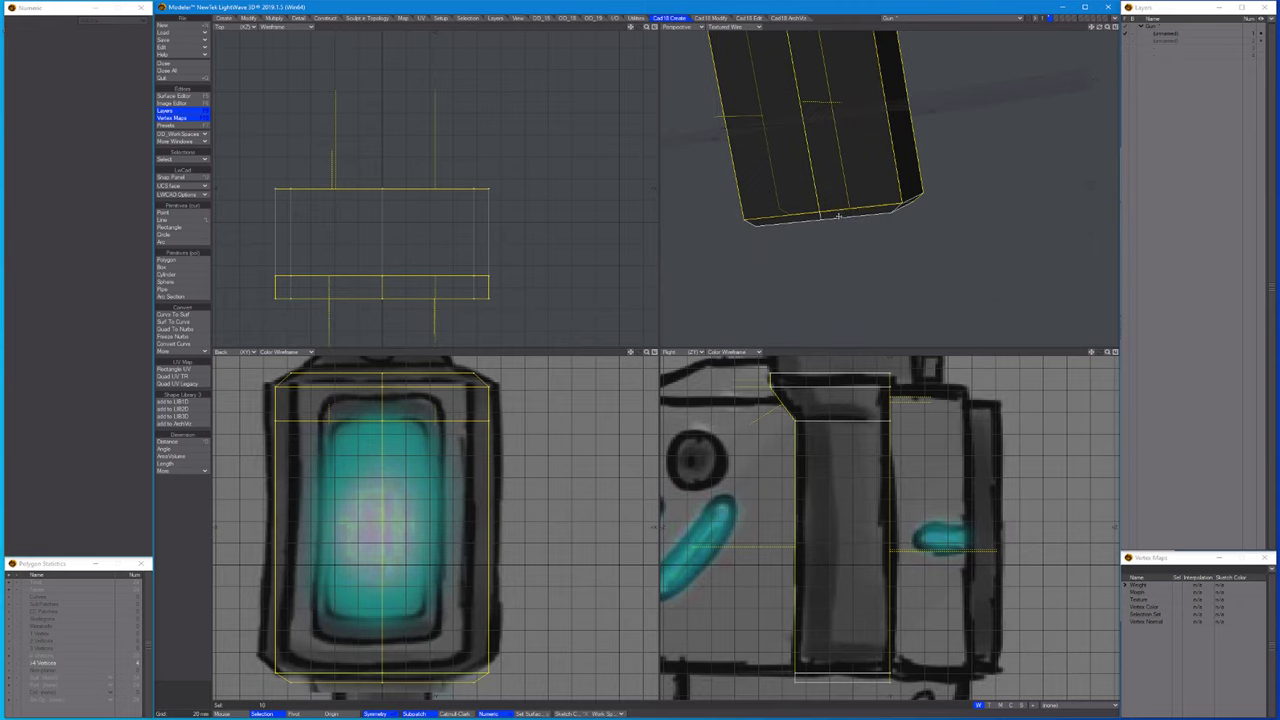
left_click_drag(874, 229, 845, 216, "alt")
Chamfer the outline edges of the collar's front and rear faces by 1.5 mm and unhide the rest of the rifle.
key("ctrl+h")
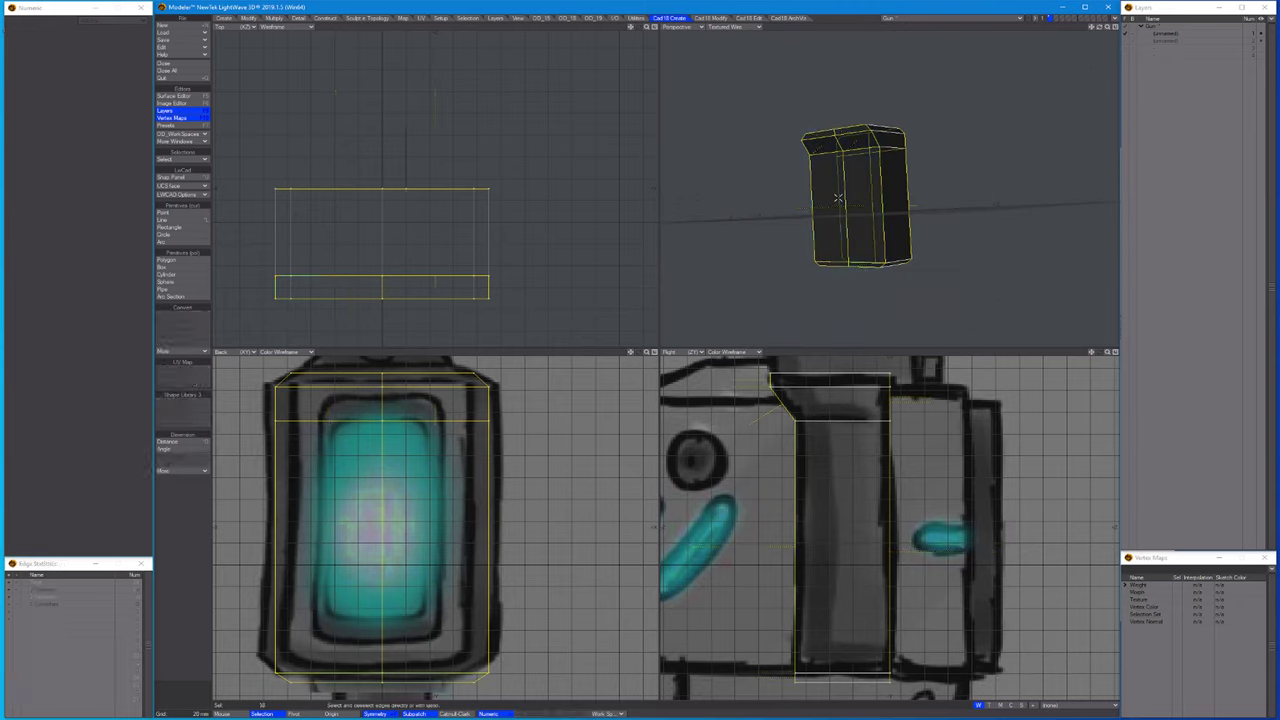
left_click_drag(849, 260, 936, 177, "alt")
left_click_drag(915, 135, 948, 132, "alt")
key("shift+c")
left_click(100, 55)
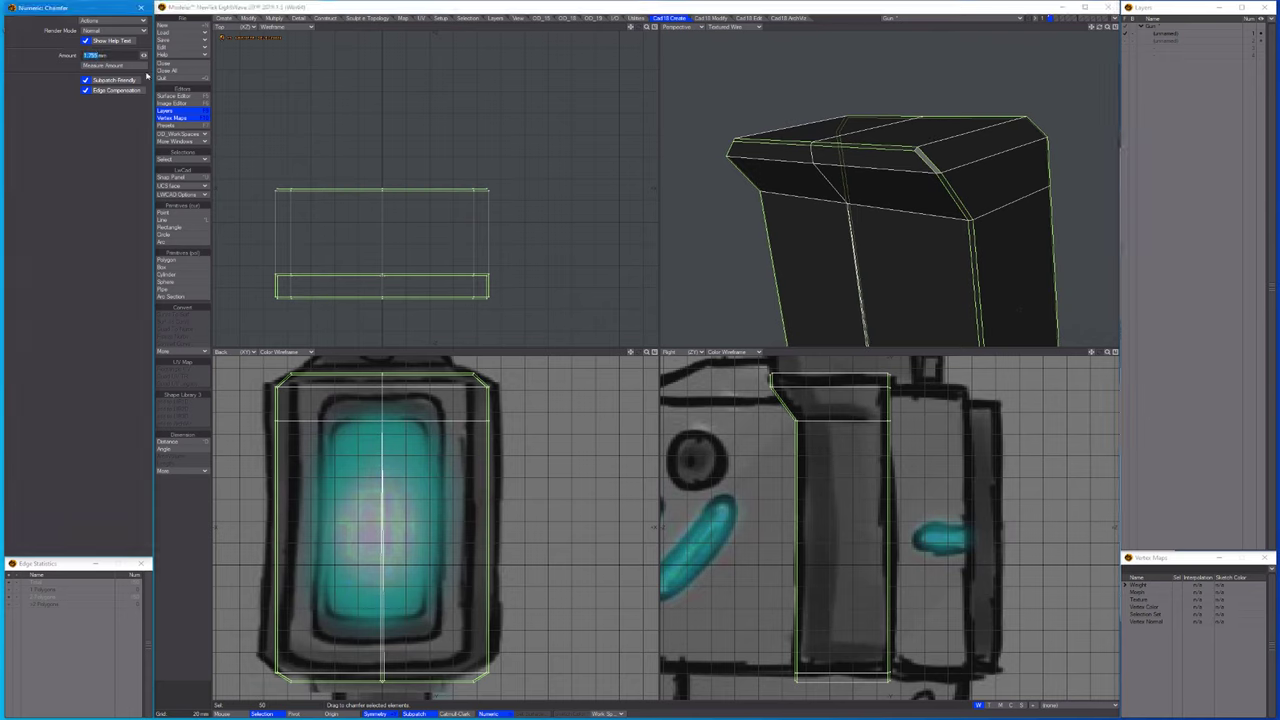
left_click_drag(712, 151, 679, 130, "alt")
left_click(32, 56)
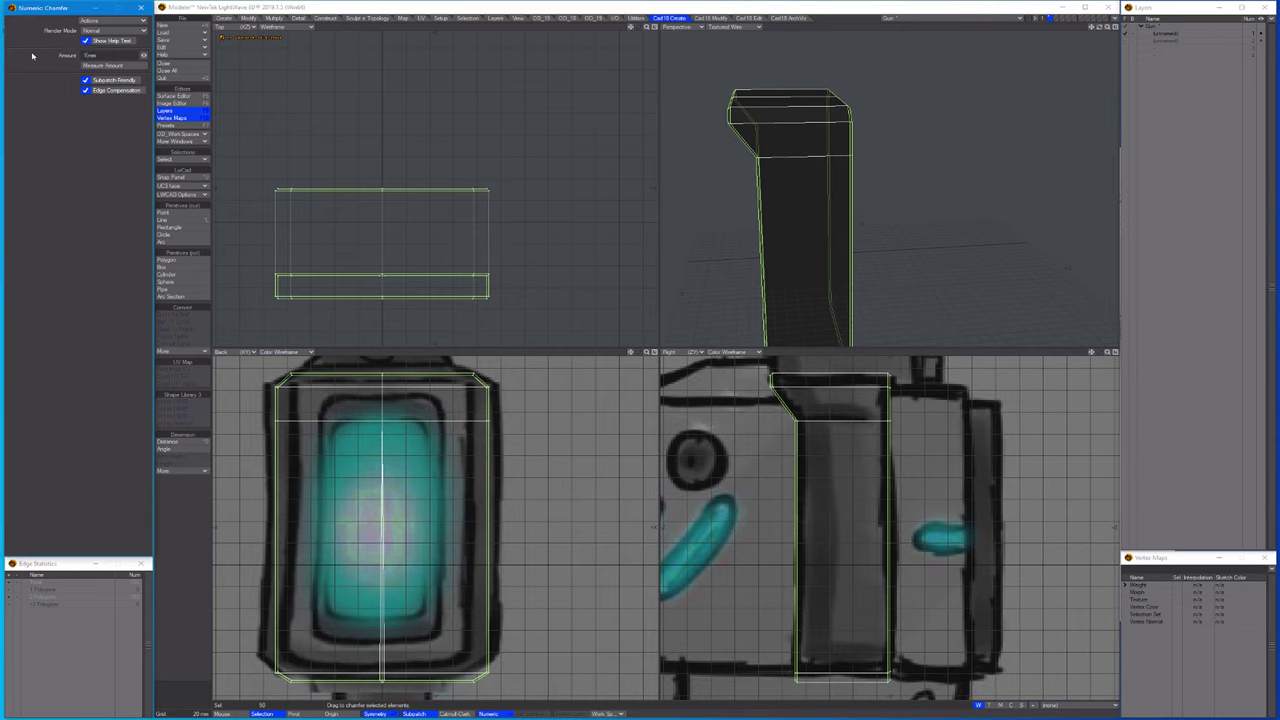
type("1.5")
key("Return")
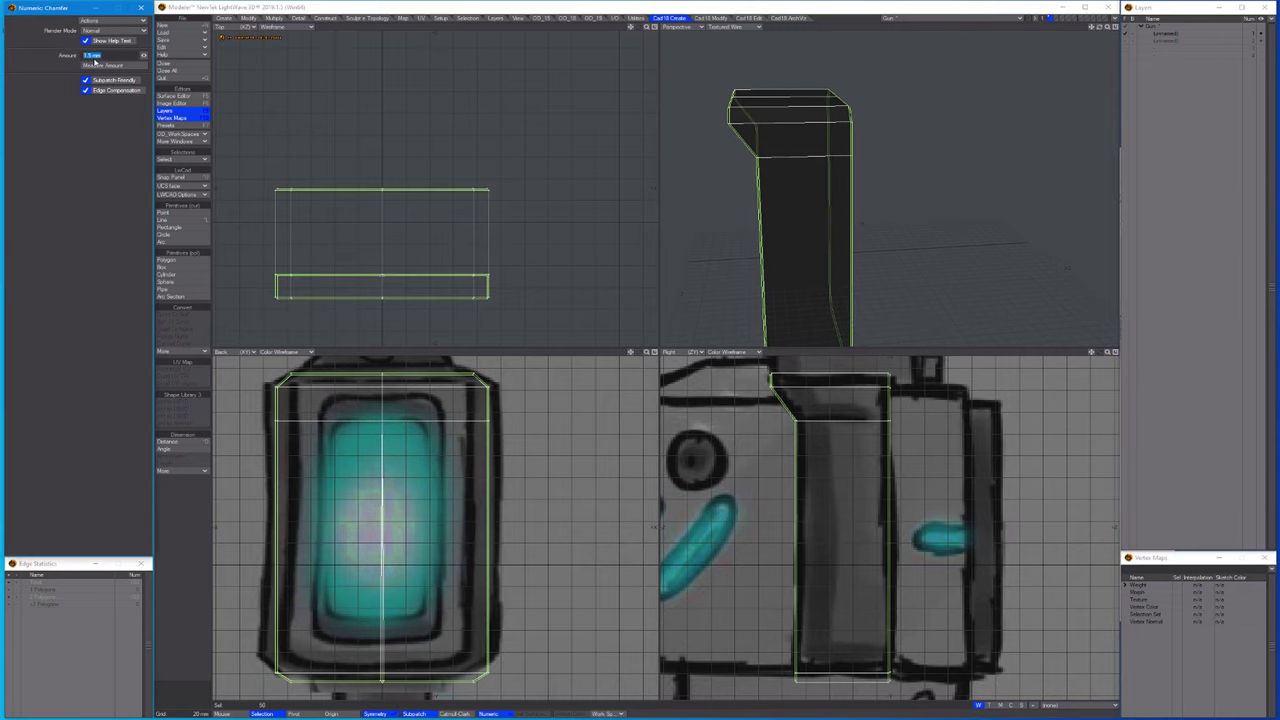
key("'")
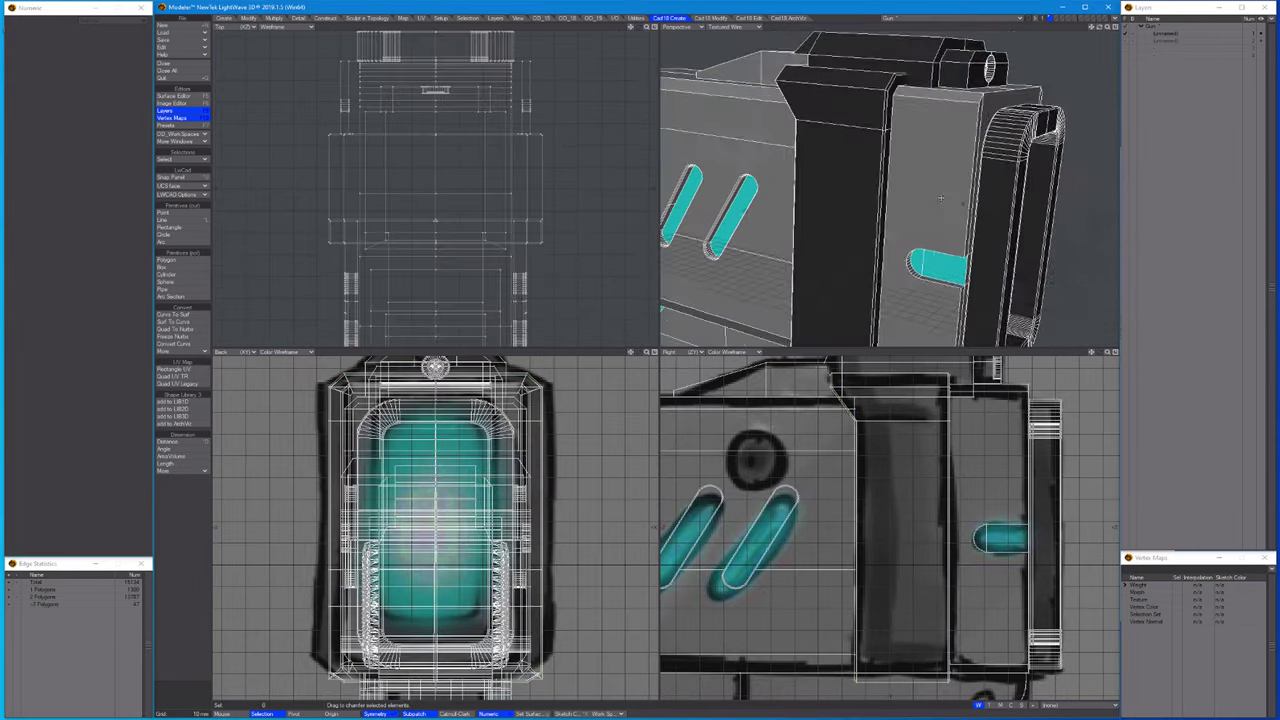
Isolate the front block with the side slots behind the muzzle collar and select its outline edges.
key("space")
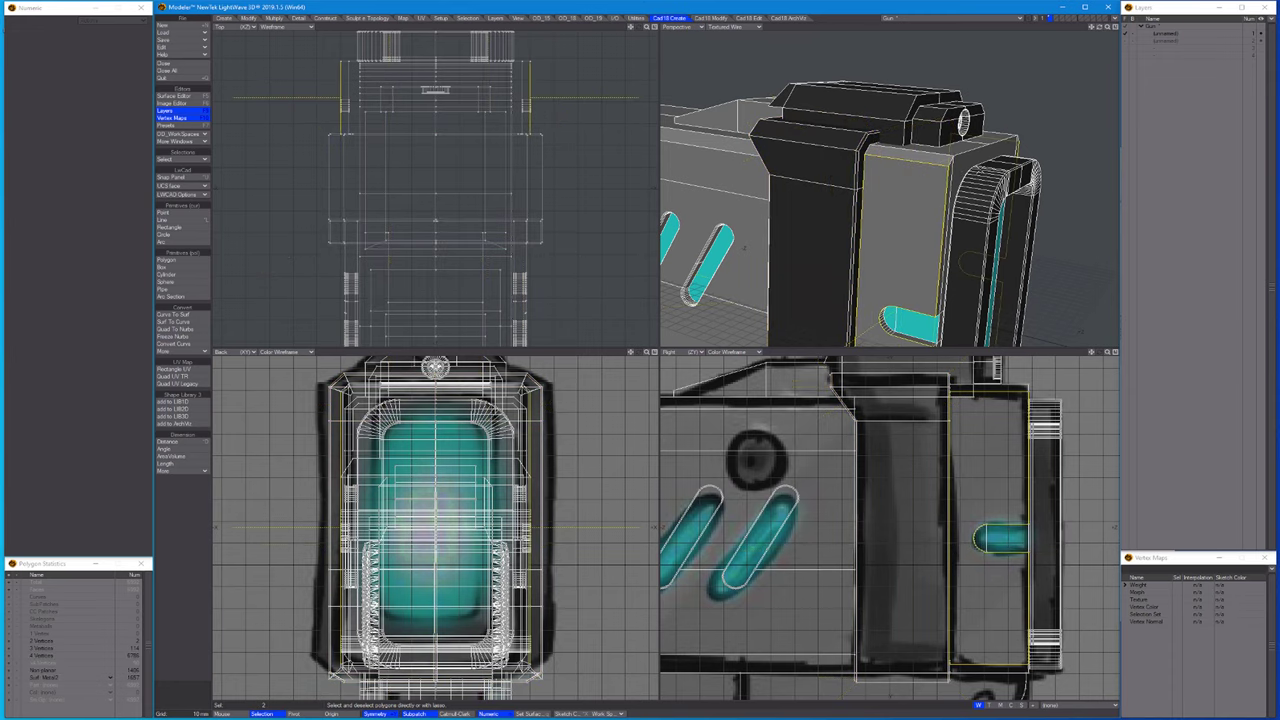
key("'")
left_click_drag(870, 188, 900, 144, "alt")
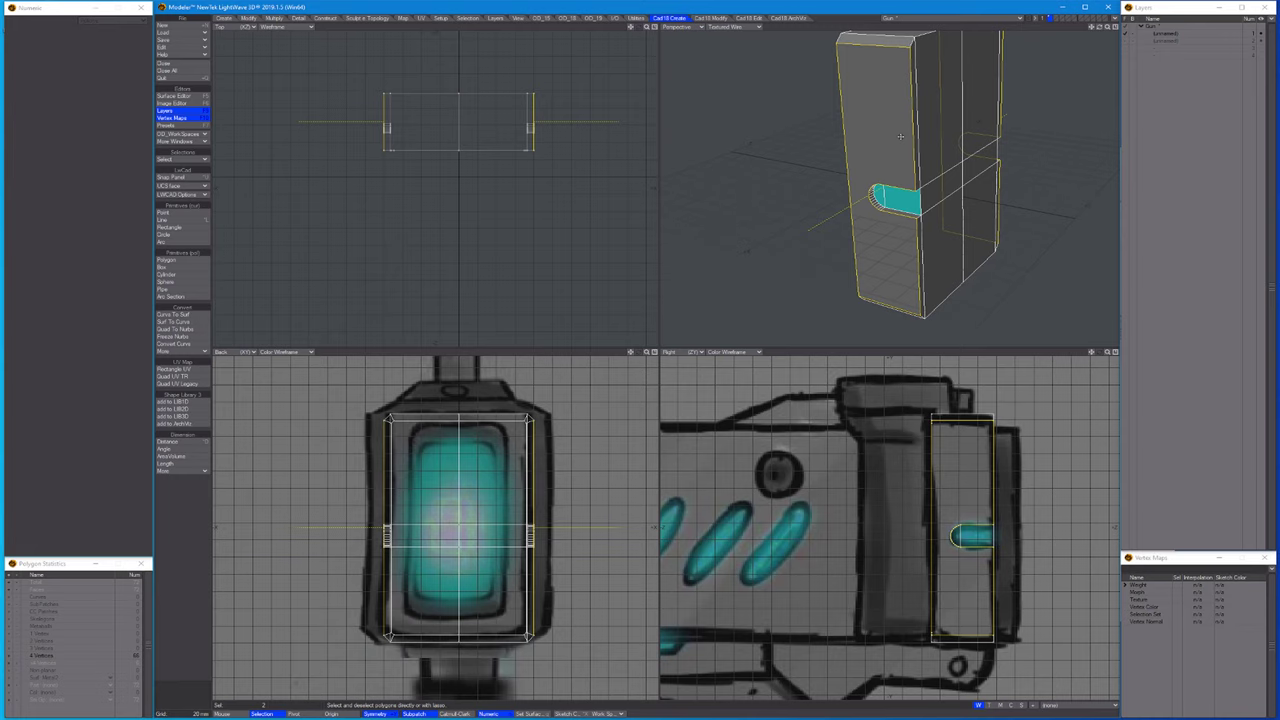
key("ctrl+h")
left_click_drag(900, 136, 835, 211, "alt")
key("a")
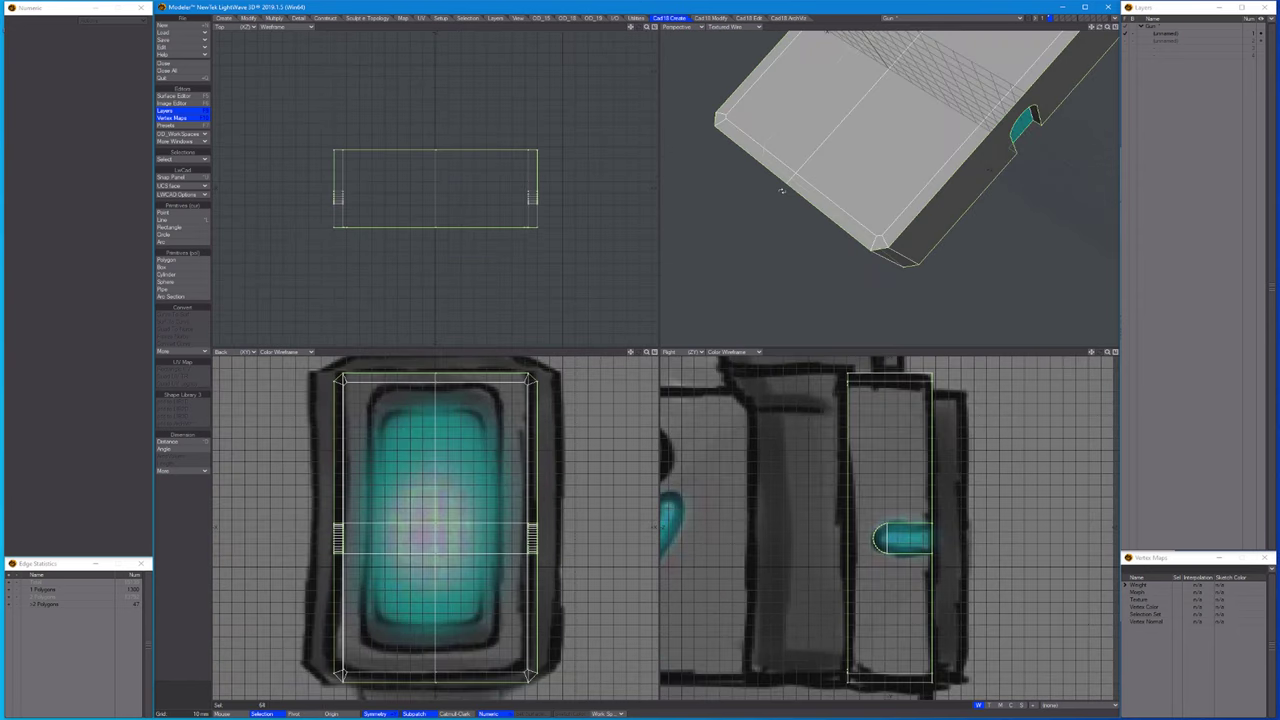
Chamfer the selected edges of the front block by 1 mm and unhide the rest of the rifle.
key("ctrl+b")
left_click(835, 211)
left_click(30, 50)
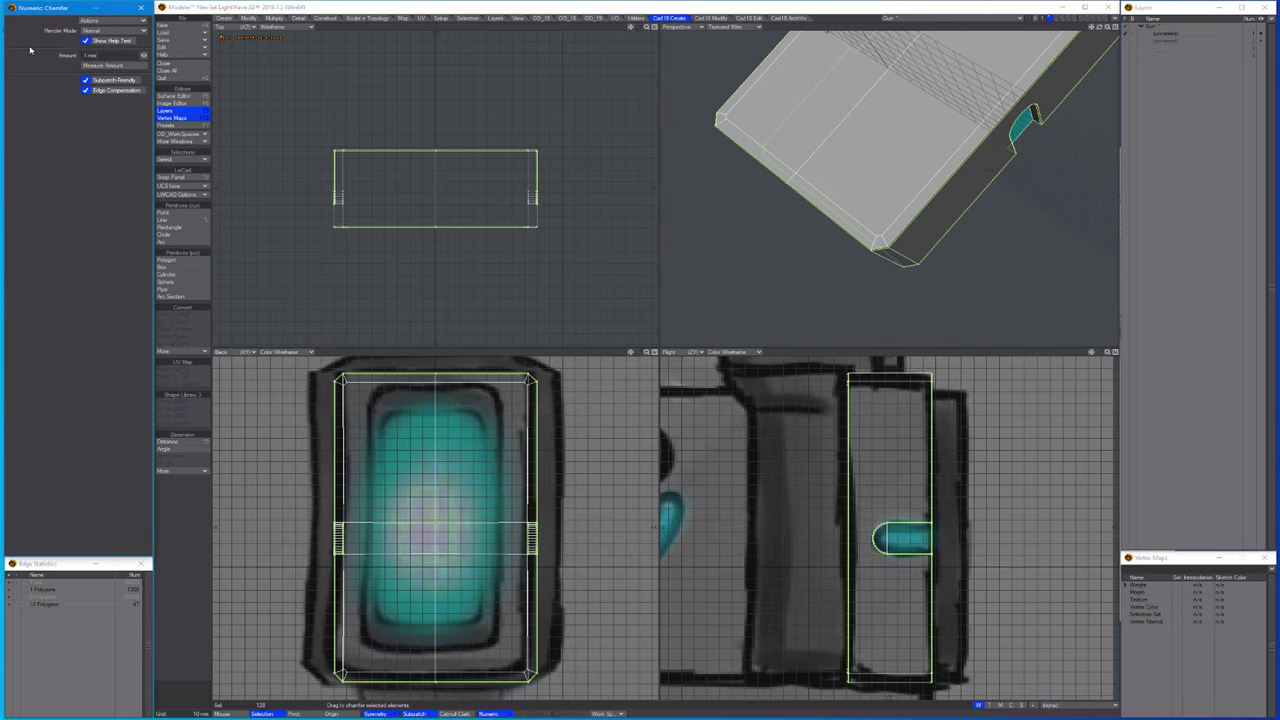
left_click_drag(880, 170, 935, 160, "alt")
key("space")
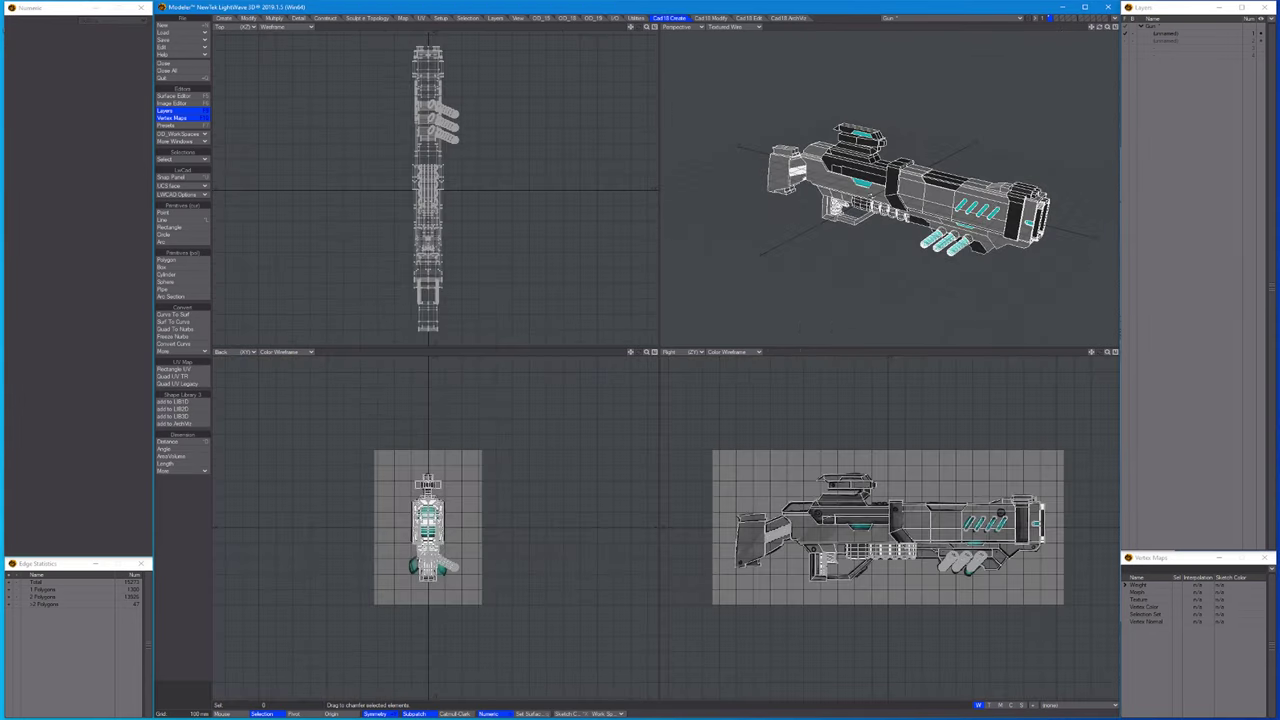
Isolate the underside housing with the three half-round tube recesses.
left_click_drag(985, 155, 1027, 148, "alt")
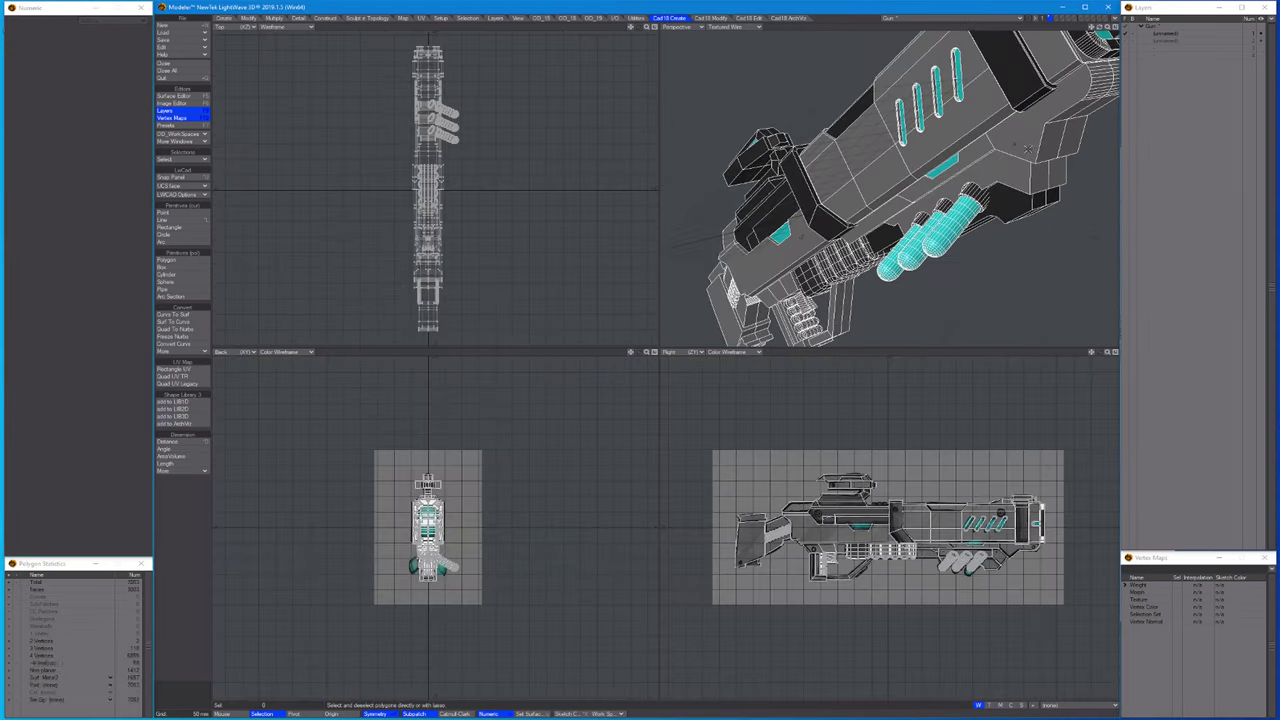
left_click_drag(1022, 228, 905, 212, "alt")
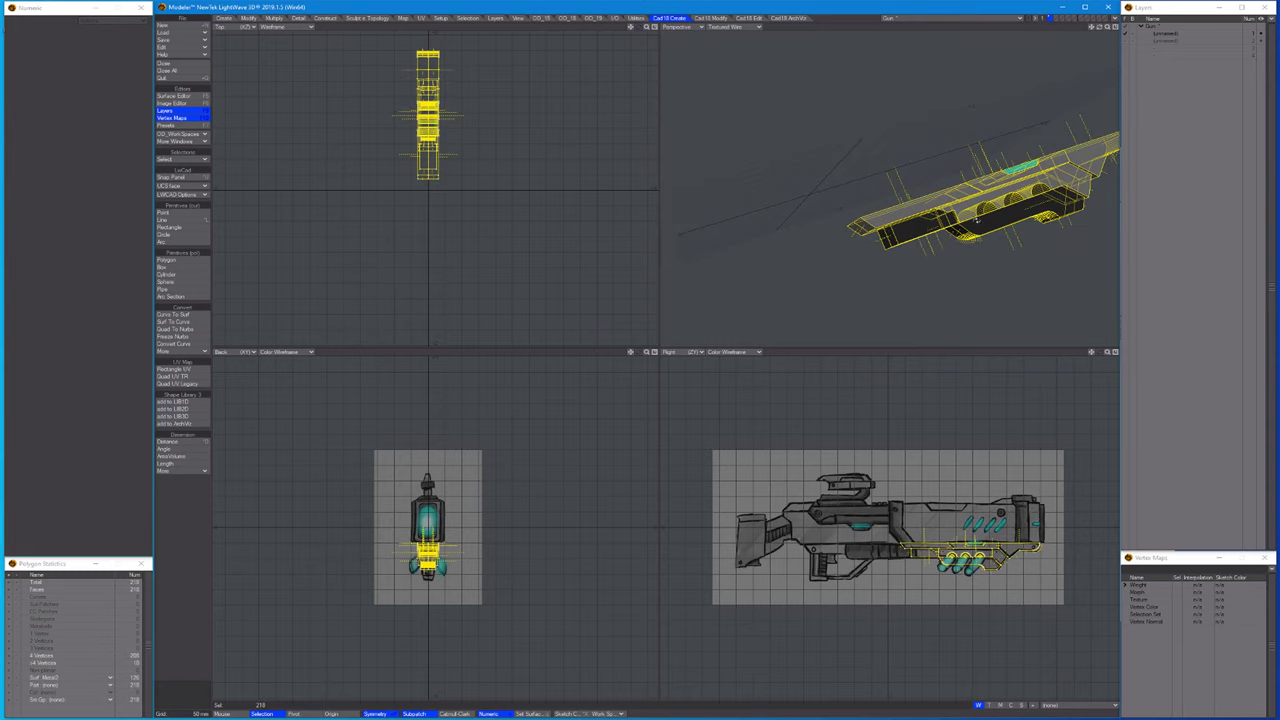
left_click_drag(885, 140, 862, 125, "alt")
left_click(862, 125)
scroll(862, 125, "up", 5)
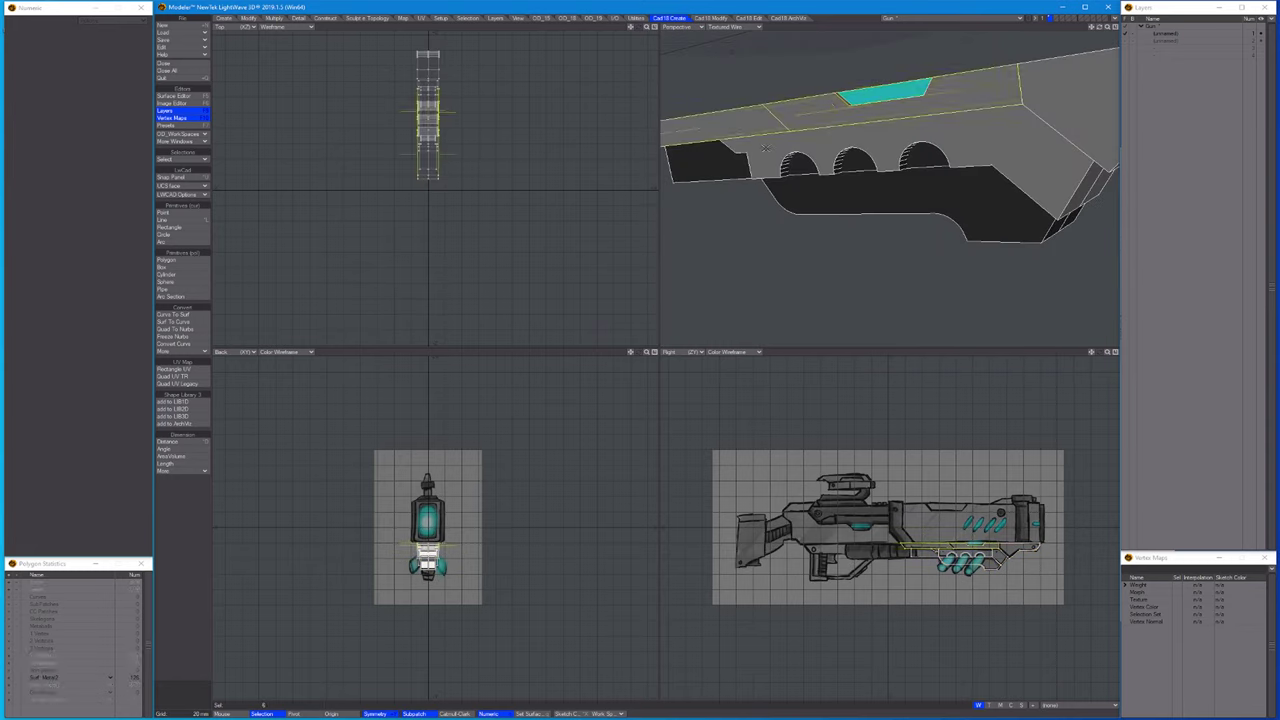
Select the outline edges of the underside housing's upper body and of its dark bottom block.
left_click_drag(765, 148, 950, 200, "alt")
scroll(945, 116, "down", 3)
key("ctrl+h")
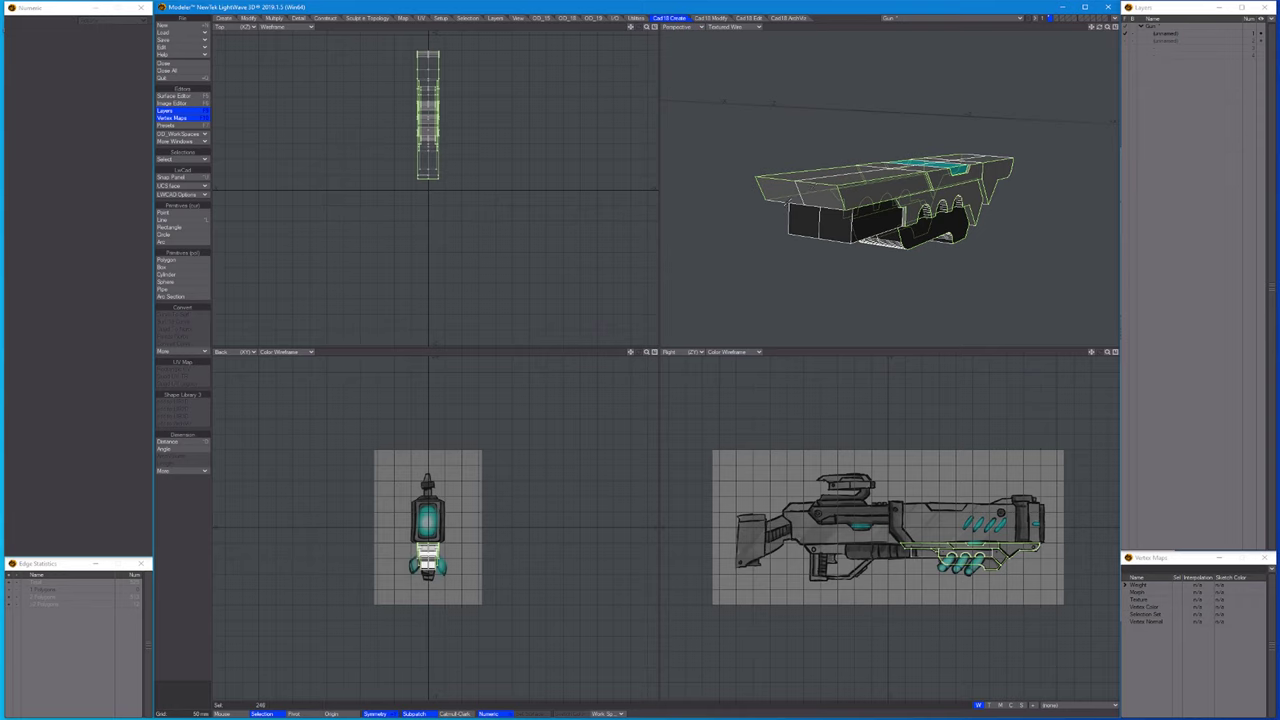
left_click_drag(950, 200, 1010, 95, "alt")
scroll(798, 256, "up", 3)
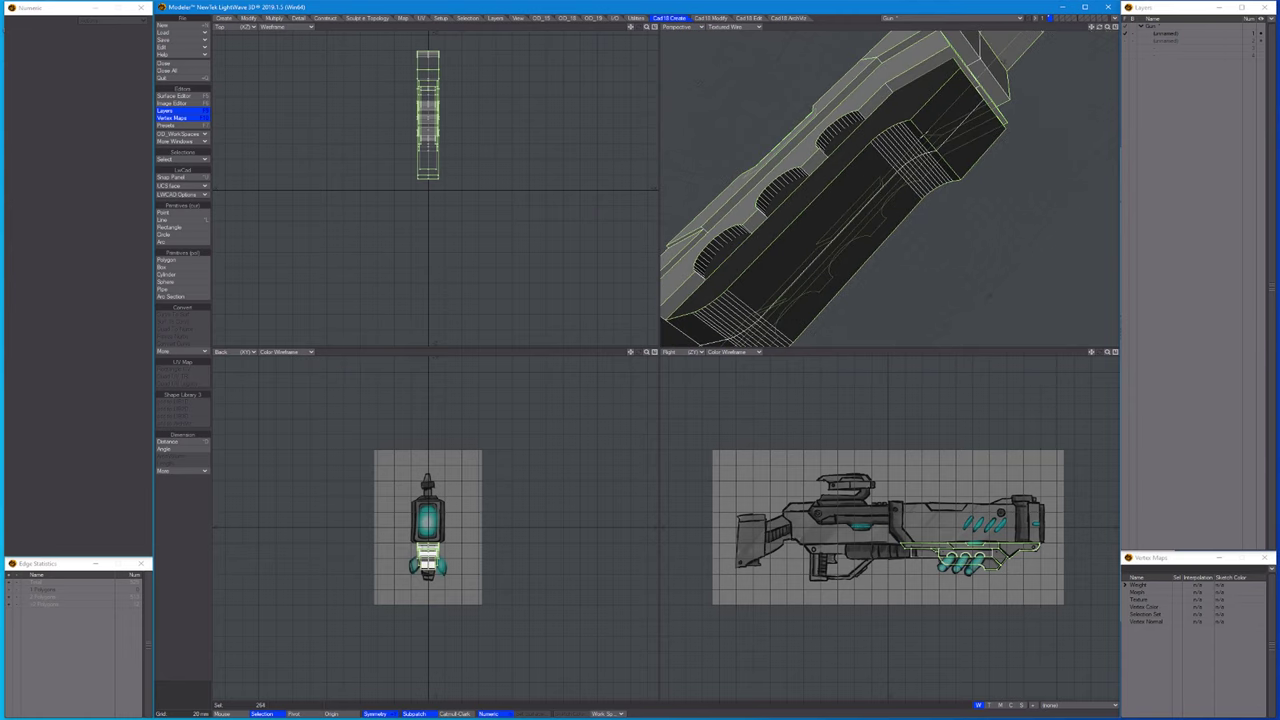
left_click_drag(858, 202, 900, 166, "alt")
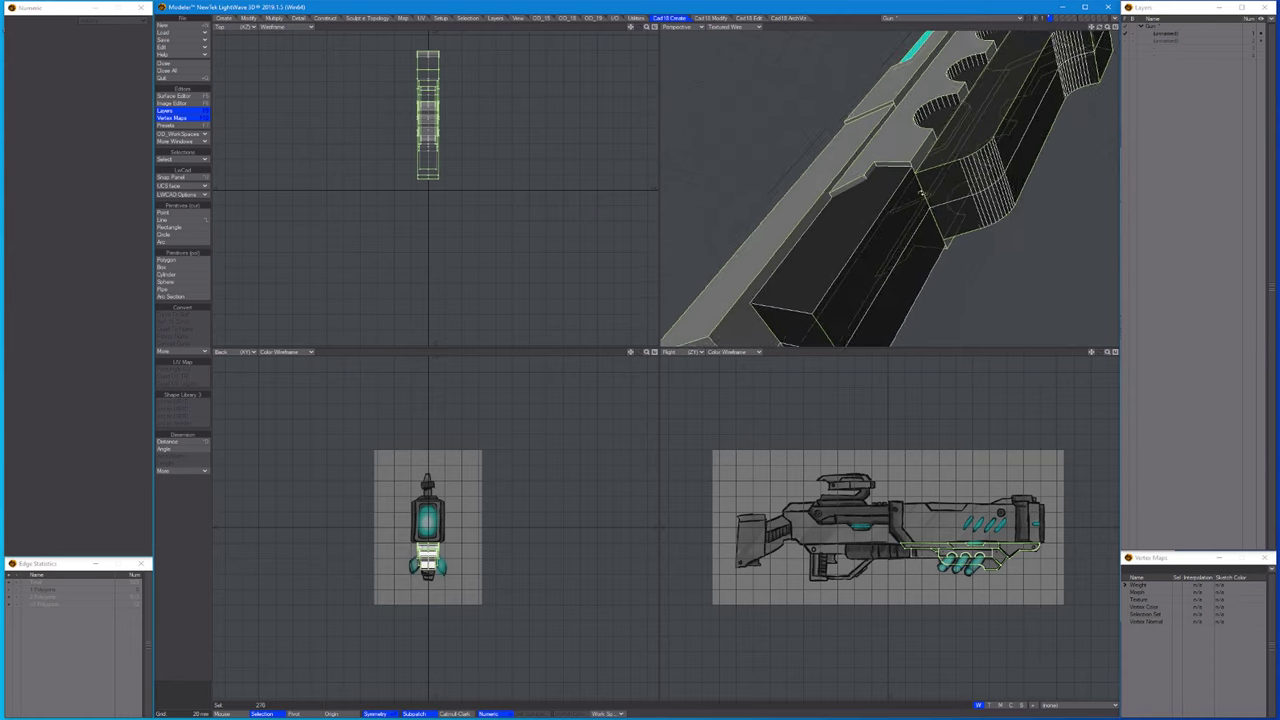
scroll(900, 166, "up", 2)
scroll(784, 197, "down", 2)
Add the remaining edges around the half-round recesses and the side panel outlines to the selection.
left_click_drag(784, 197, 867, 148, "alt")
scroll(704, 209, "up", 2)
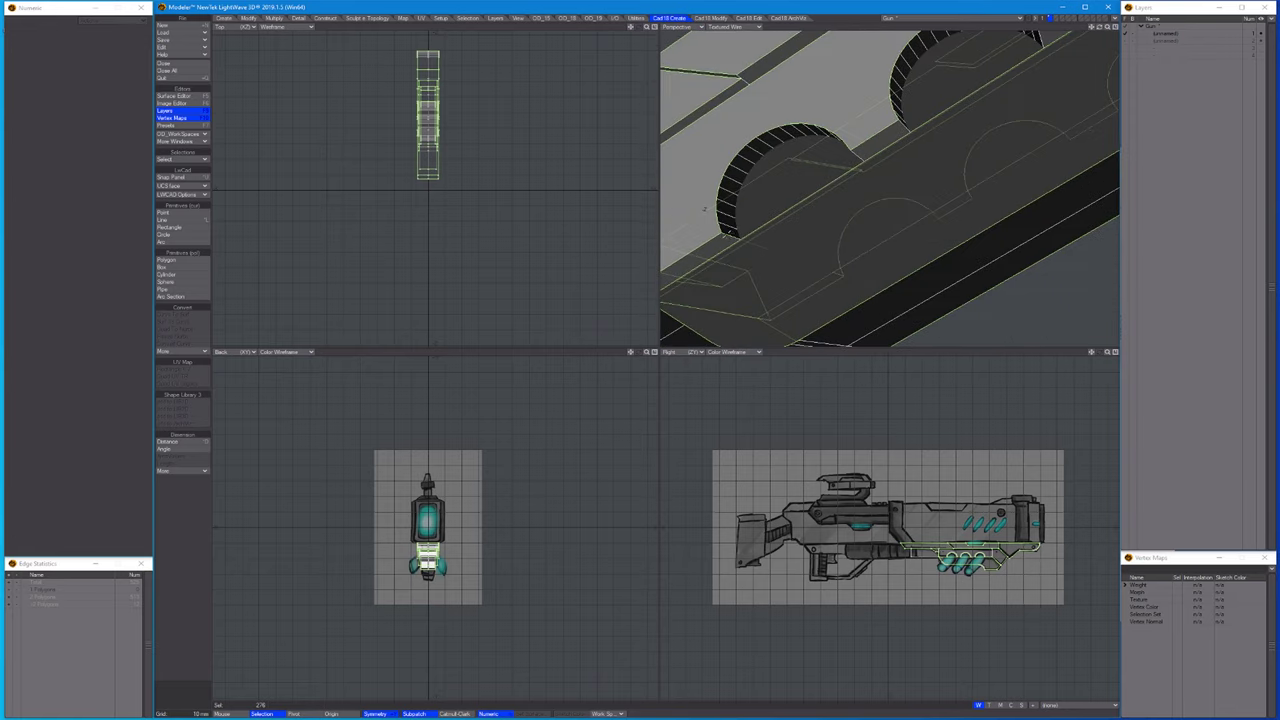
left_click_drag(704, 209, 966, 134, "alt")
scroll(768, 186, "down", 2)
scroll(874, 97, "up", 2)
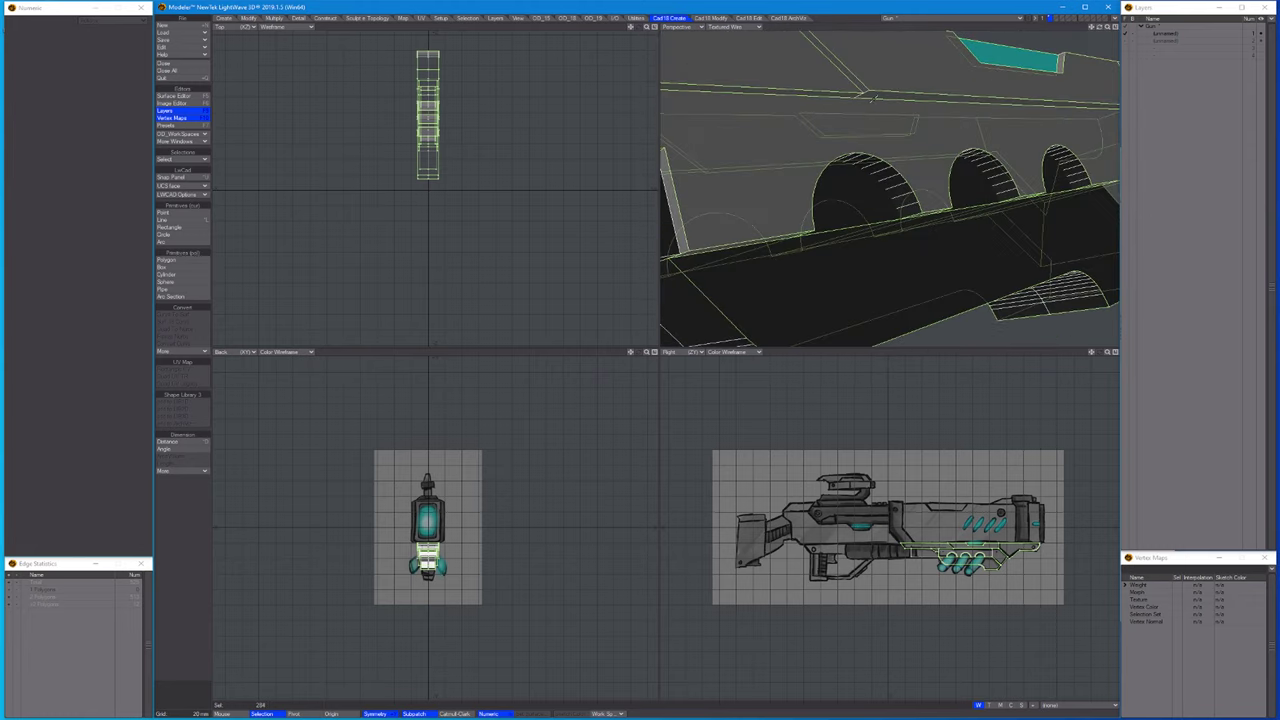
scroll(890, 97, "up", 2)
scroll(746, 140, "down", 2)
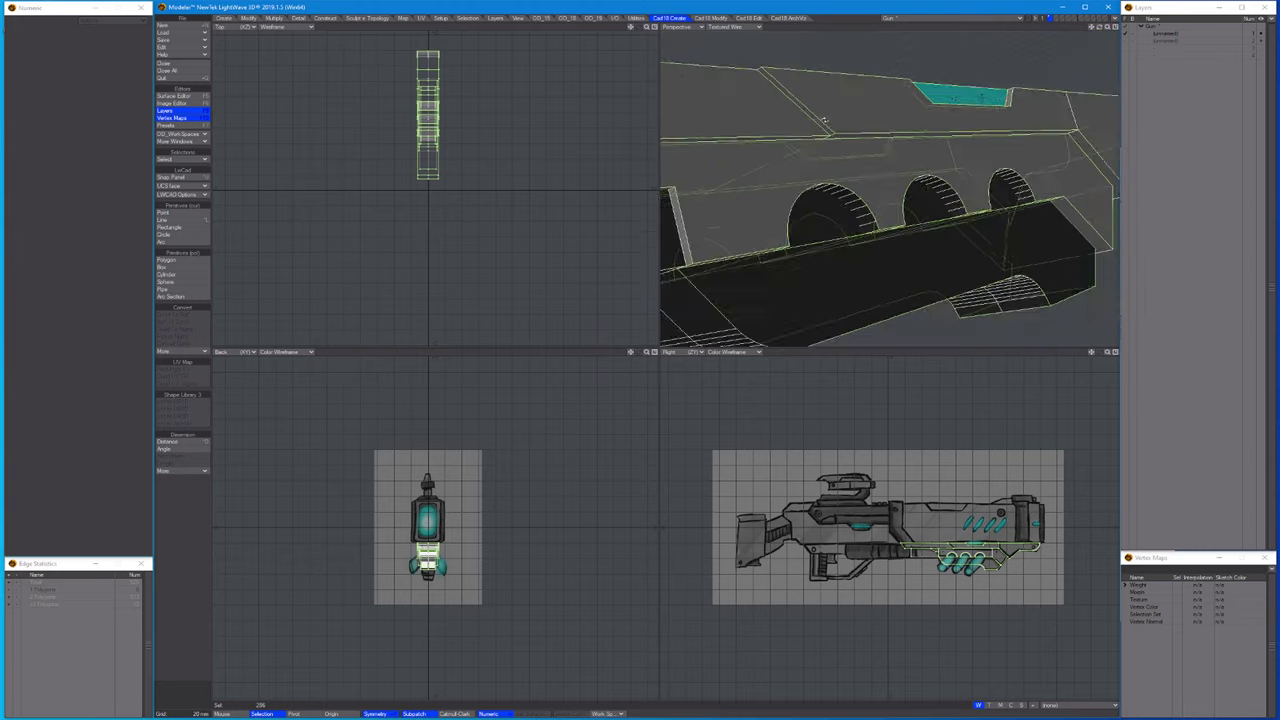
left_click_drag(746, 140, 903, 123, "alt")
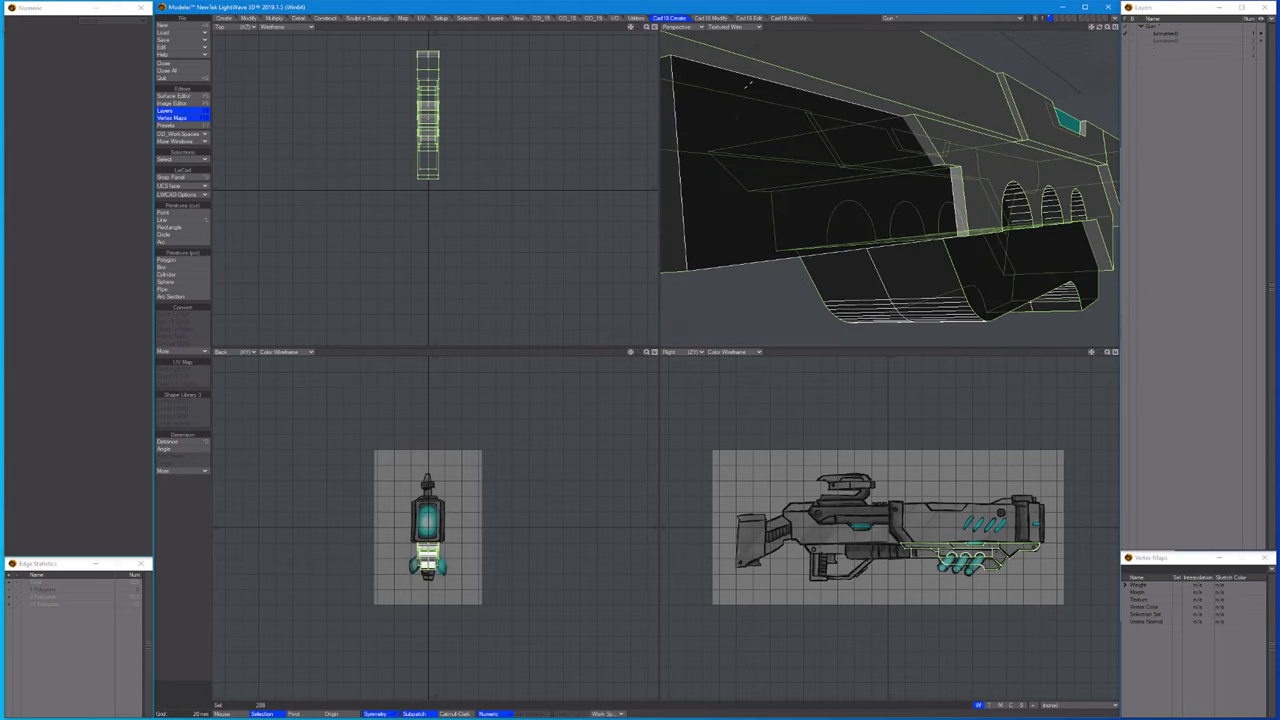
Chamfer the selected edges of the underside housing and unhide the rest of the rifle.
left_click_drag(689, 122, 771, 194, "alt")
left_click_drag(866, 190, 912, 181, "alt")
left_click(15, 62)
key("ctrl+h")
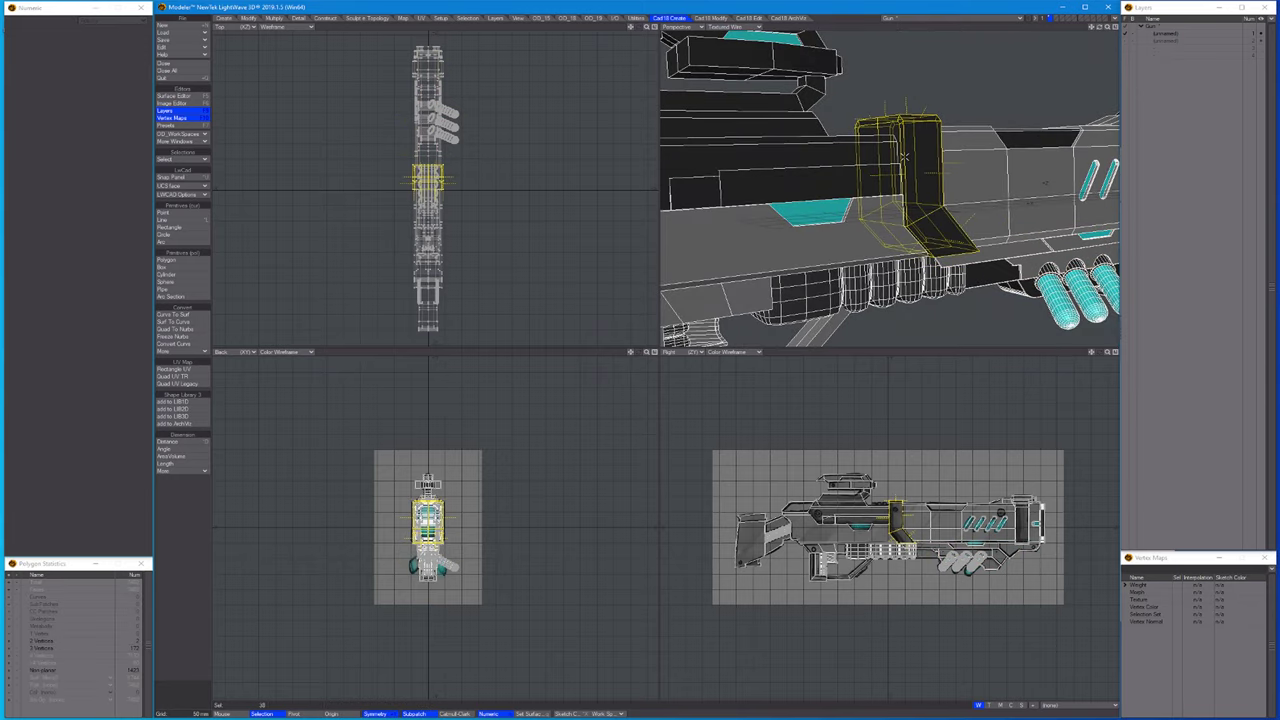
Isolate the dark angled band behind the main barrel housing and select its front and rear outline edges.
key("=")
left_click_drag(908, 142, 946, 150)
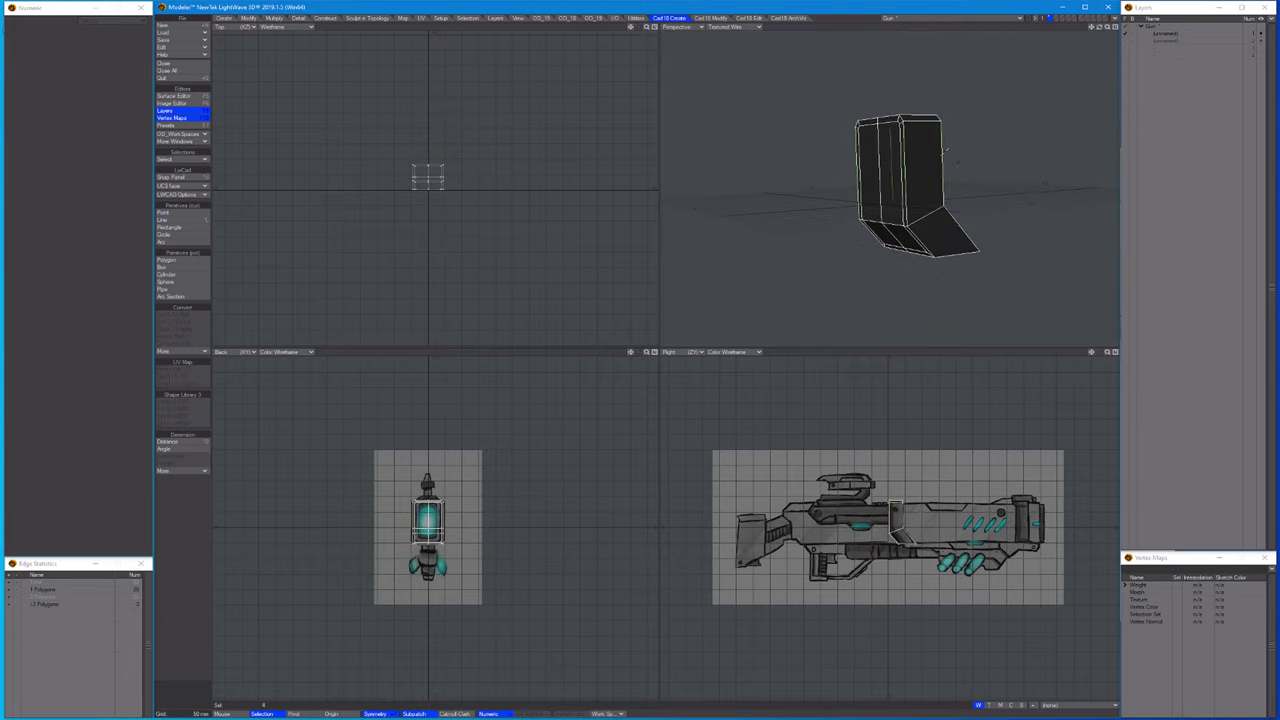
scroll(912, 151, "up", 2)
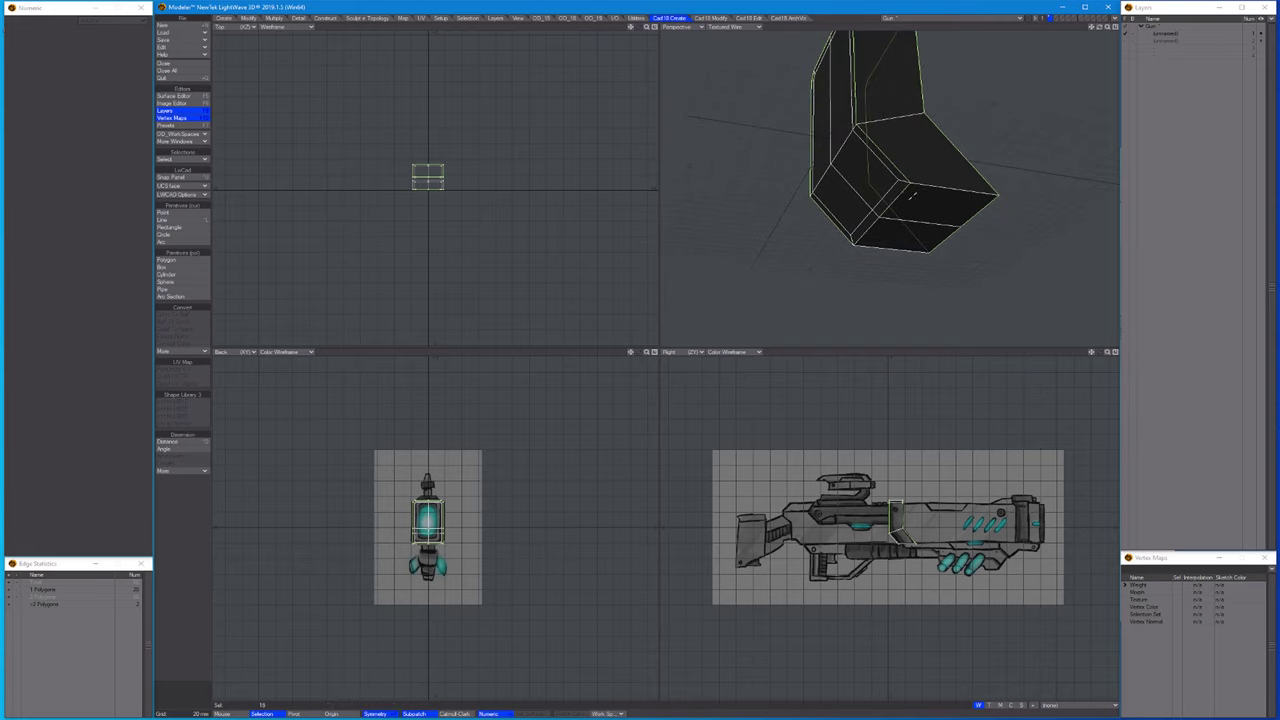
mouse_move(941, 212)
left_mouse_down("alt")
mouse_move(717, 171)
mouse_move(943, 223)
left_mouse_up("alt")
scroll(875, 156, "up", 3)
Chamfer the angled band's selected edges and unhide the rest of the rifle.
key("shift+c")
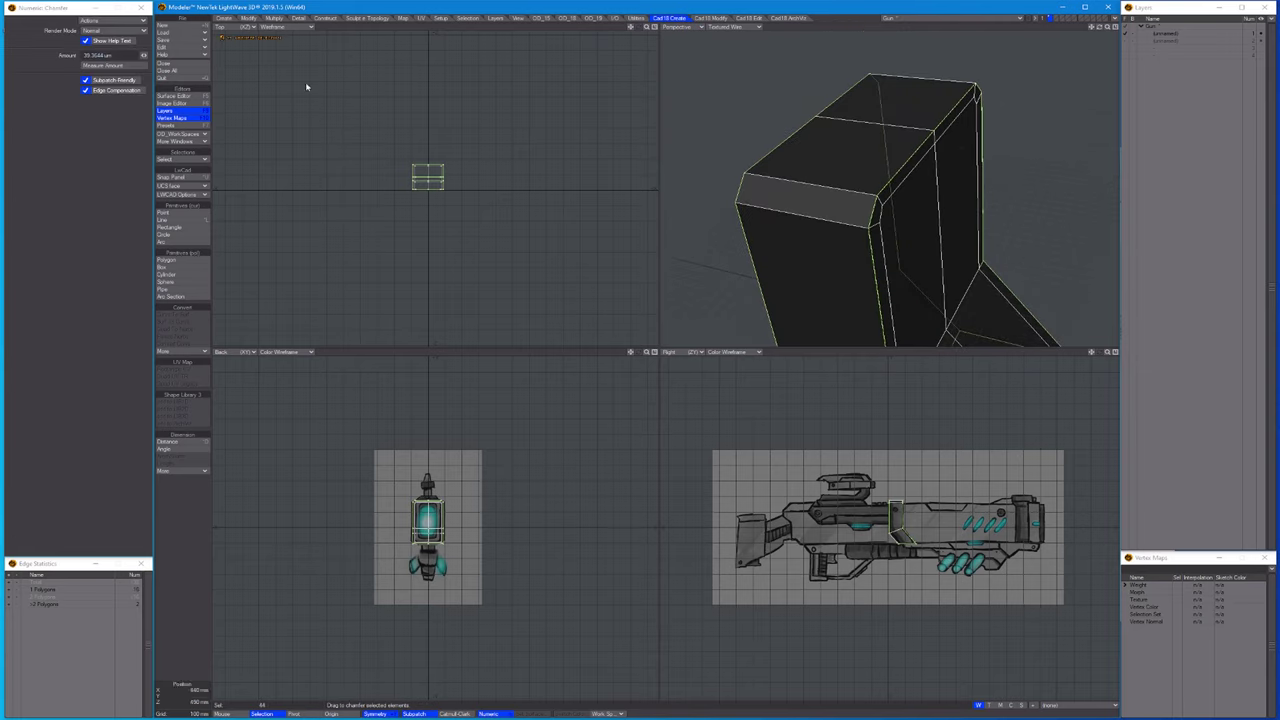
key("ctrl+j")
key("shift+a")
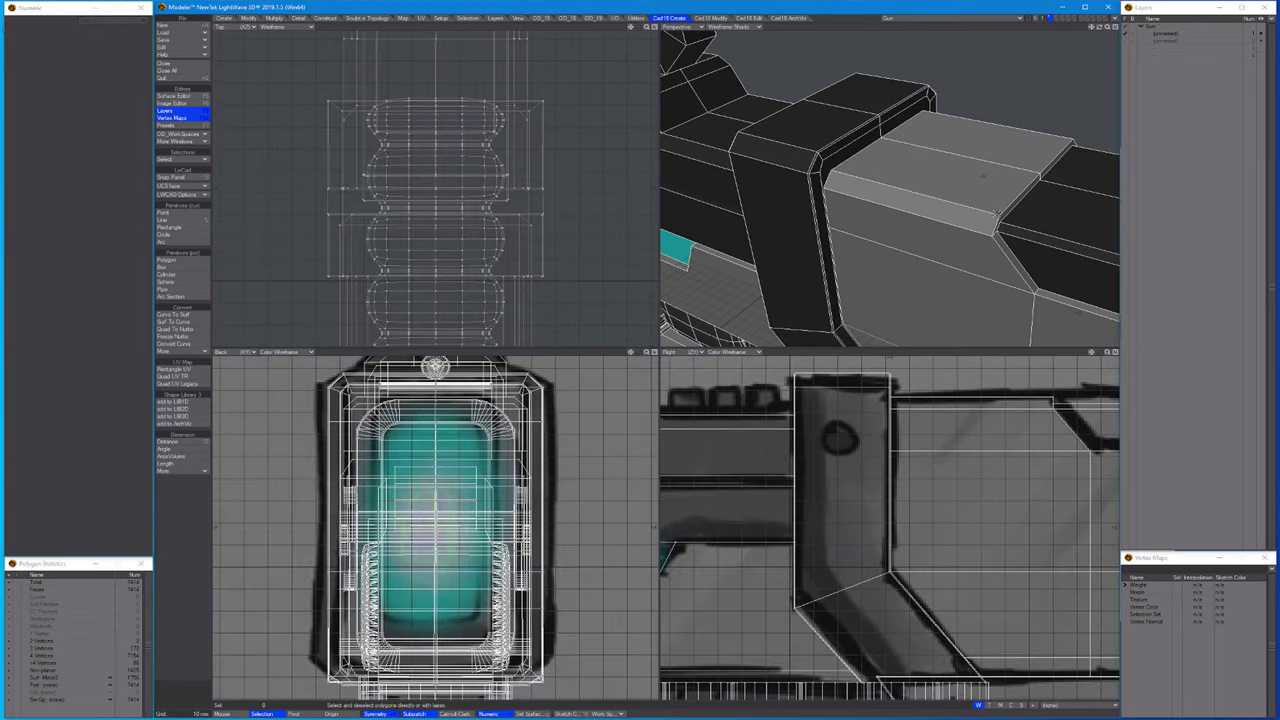
Isolate the main barrel housing with the four slanted slots.
scroll(980, 234, "down", 3)
key("]")
key("=")
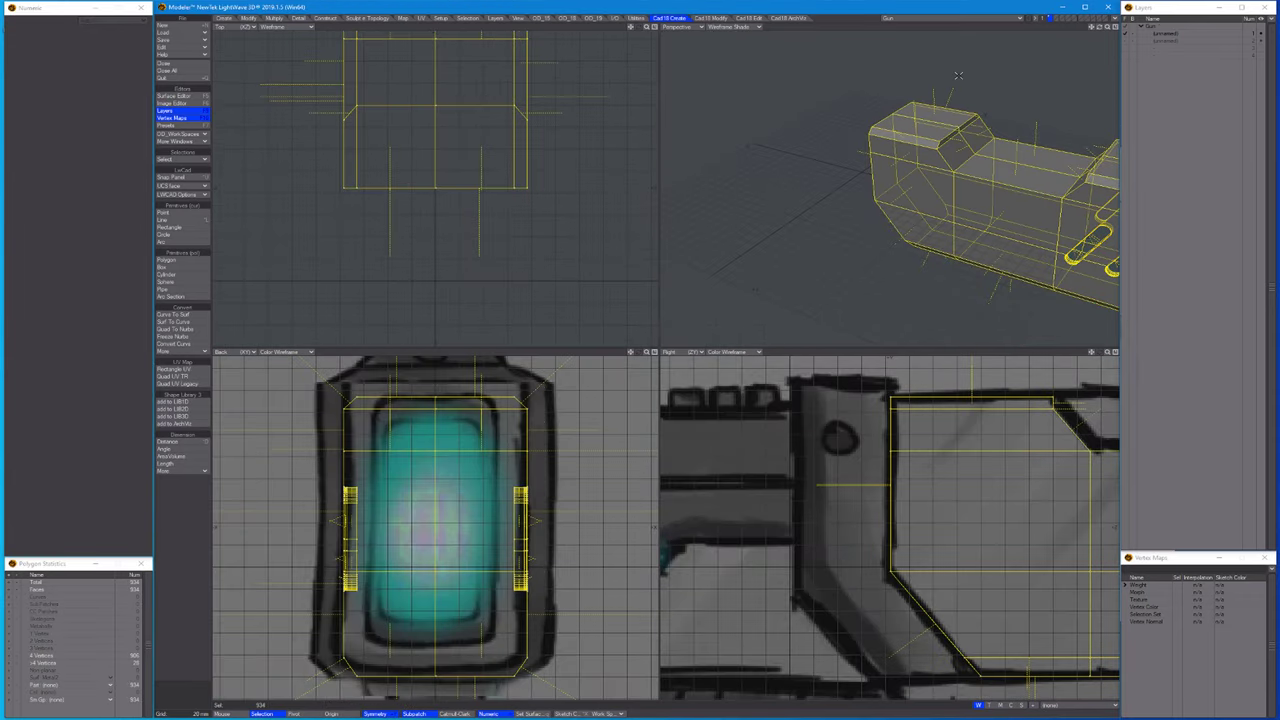
key("/")
key("backslash")
key("a")
scroll(992, 183, "up", 4)
key("ctrl+h")
Select the edges around the housing's top recess and the outlines of its front and rear faces.
left_click(886, 163)
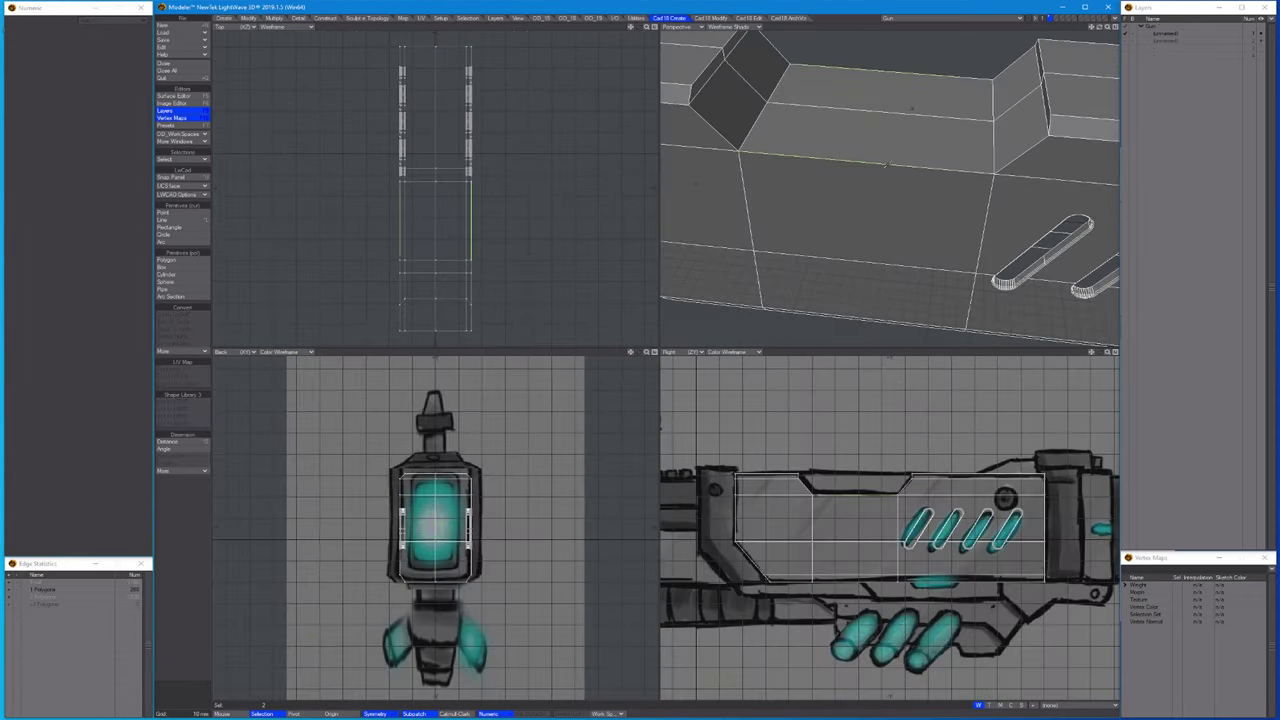
left_click_drag(911, 108, 915, 137, "alt")
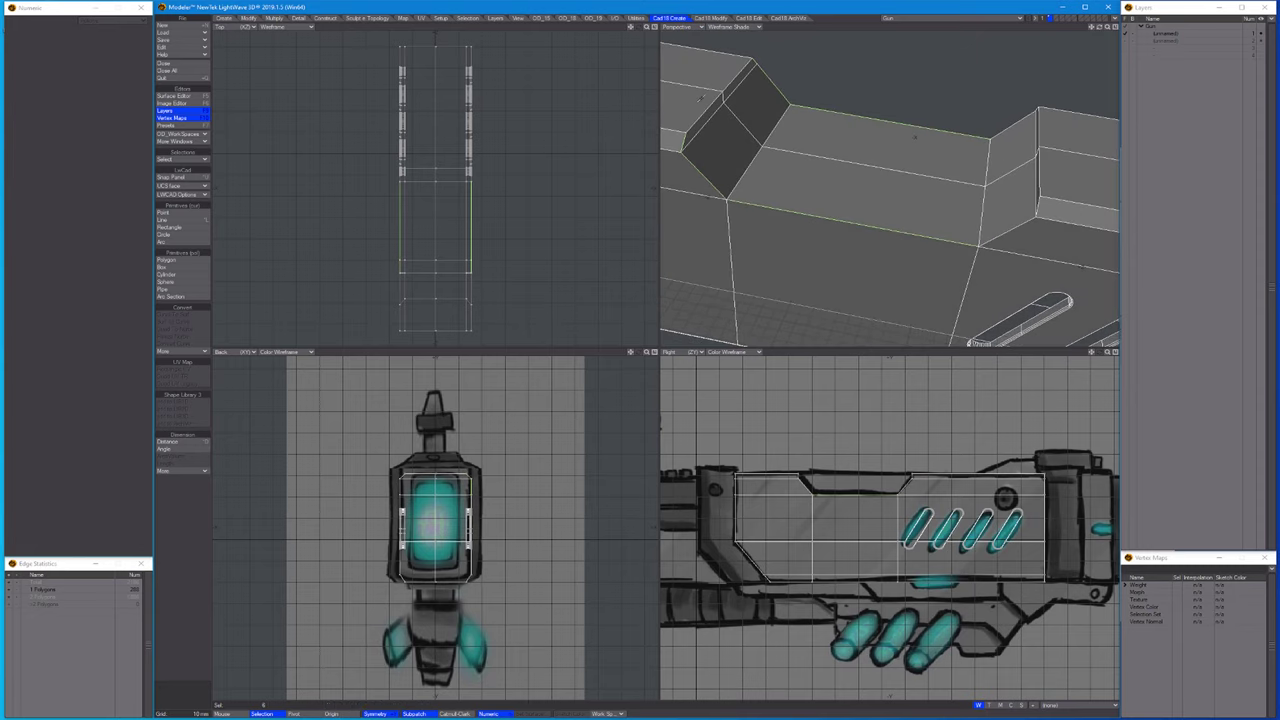
left_click_drag(1022, 226, 828, 157, "alt")
key("shift+a")
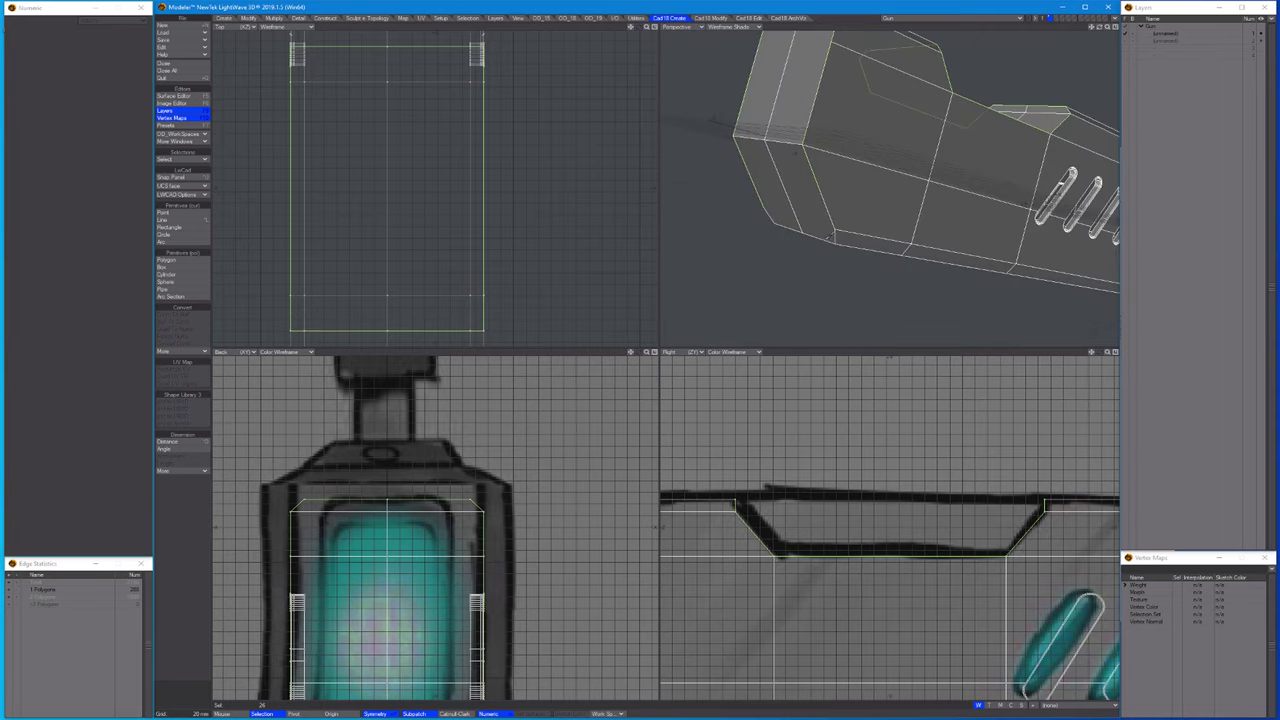
left_click_drag(828, 235, 905, 217, "alt")
key("a")
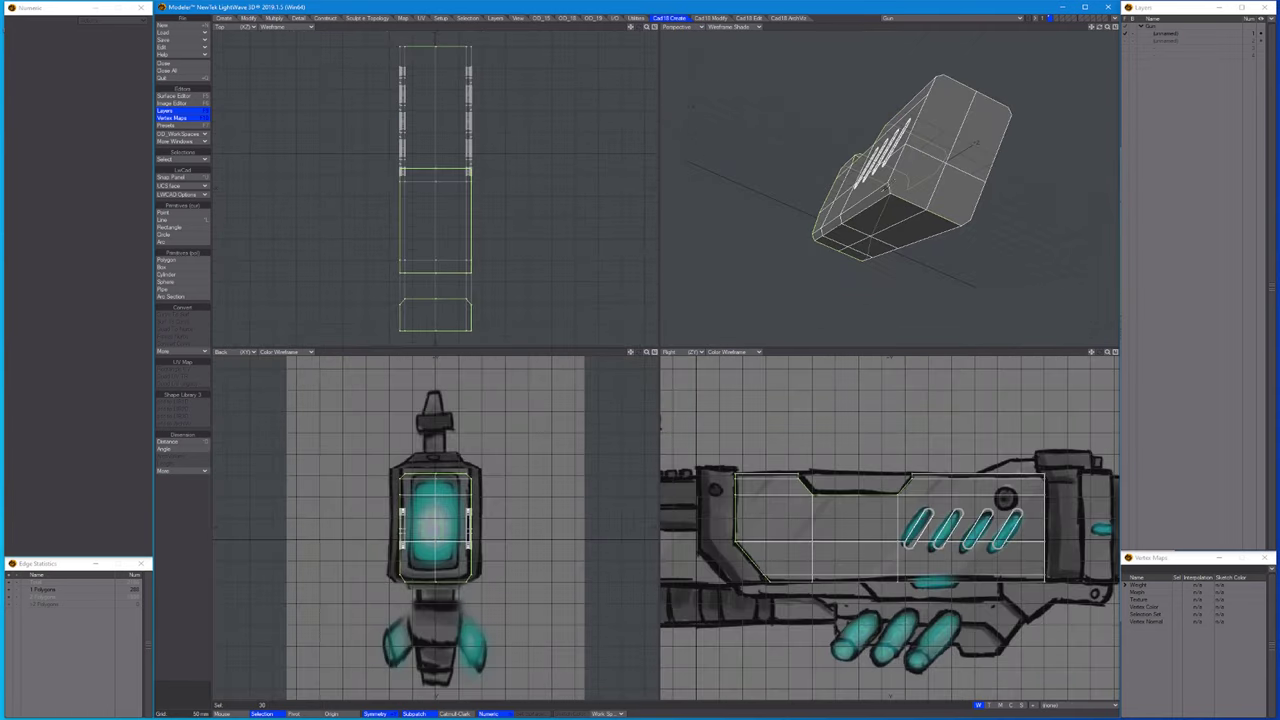
left_click_drag(978, 143, 832, 203, "alt")
left_click_drag(937, 148, 795, 200, "alt")
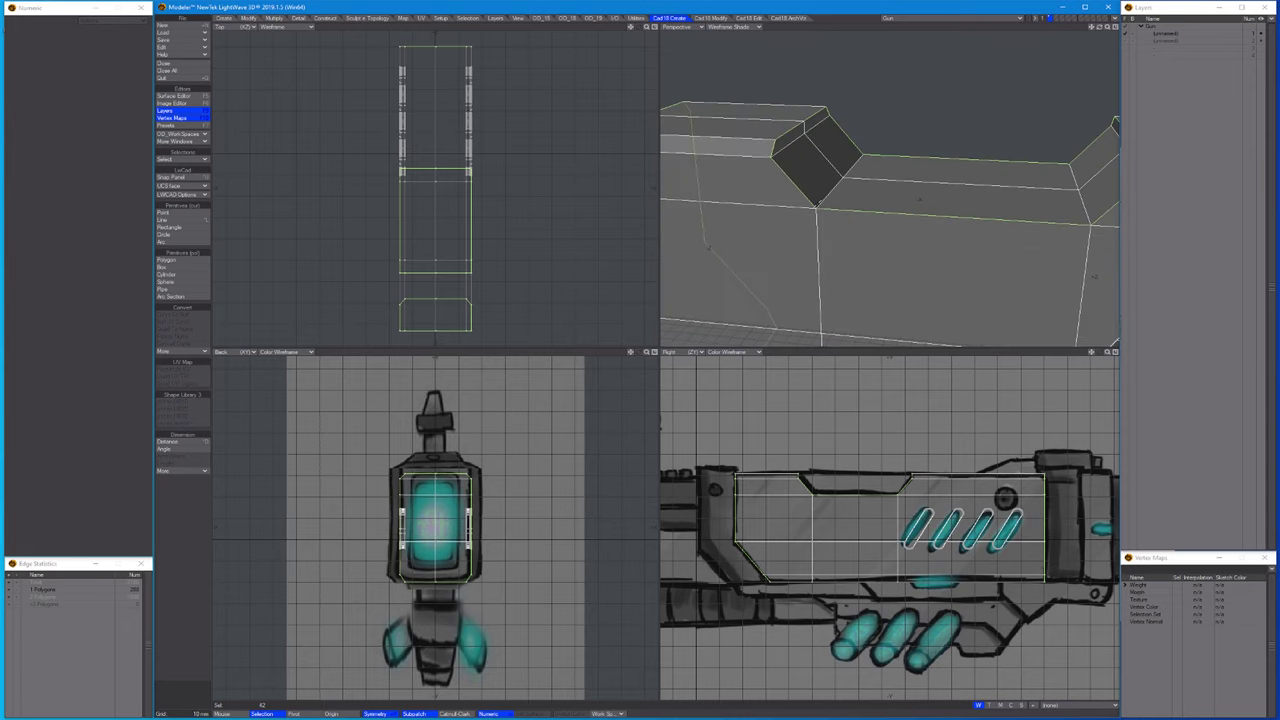
Chamfer the selected housing edges by 1 mm and unhide the rest of the rifle.
key("shift+b")
left_click(12, 59)
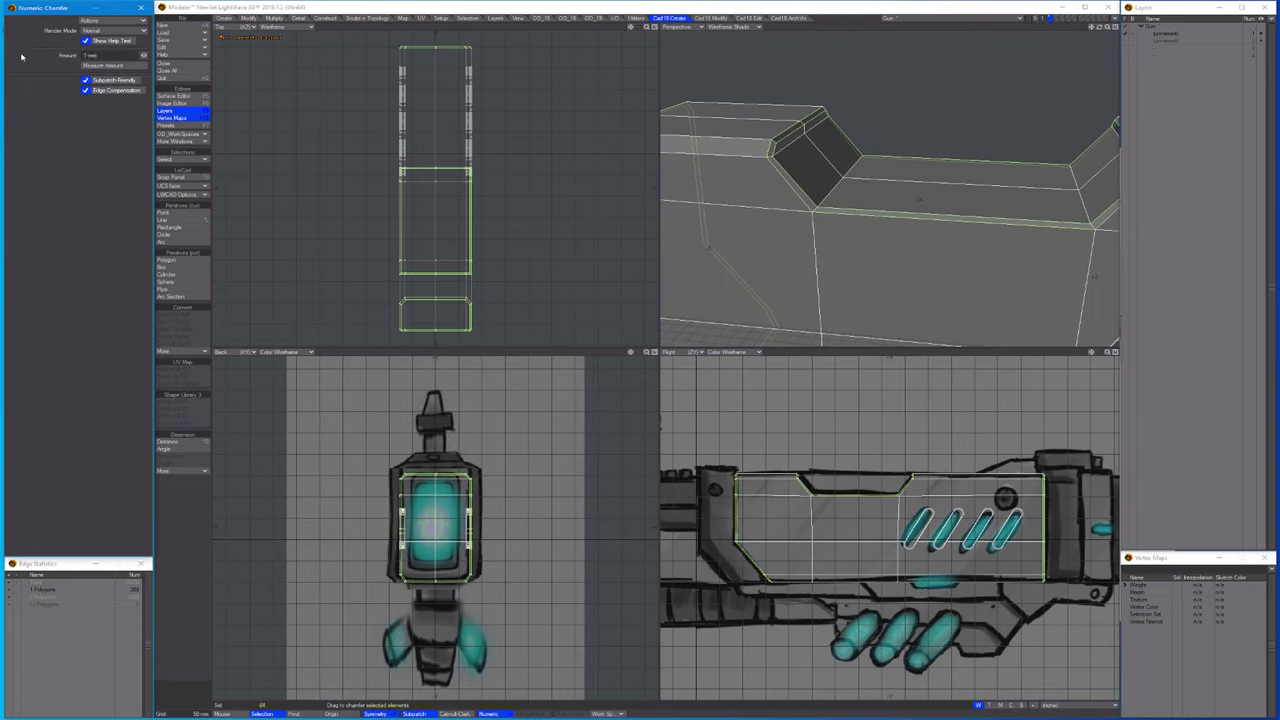
left_click(829, 79)
key("a")
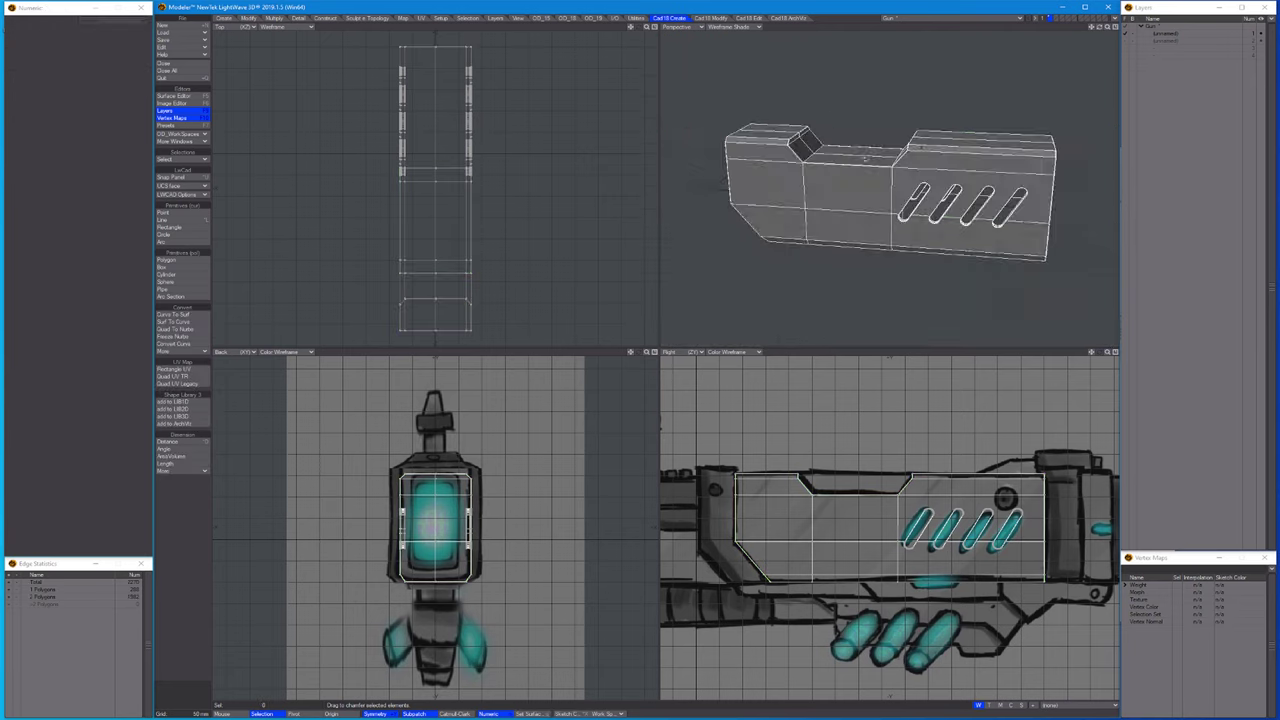
left_click_drag(848, 99, 900, 180, "alt")
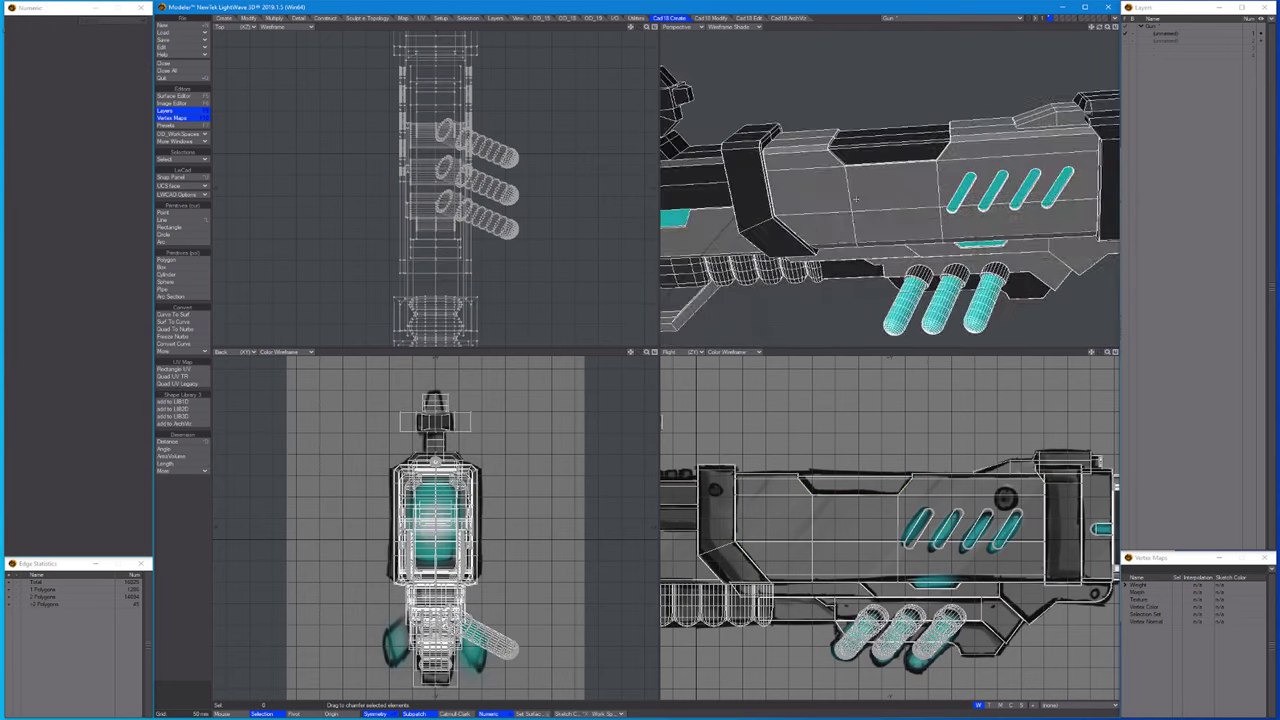
Isolate the receiver body with the stock neck and select the outline edges around the receiver's rear opening.
left_click_drag(855, 200, 680, 210, "alt")
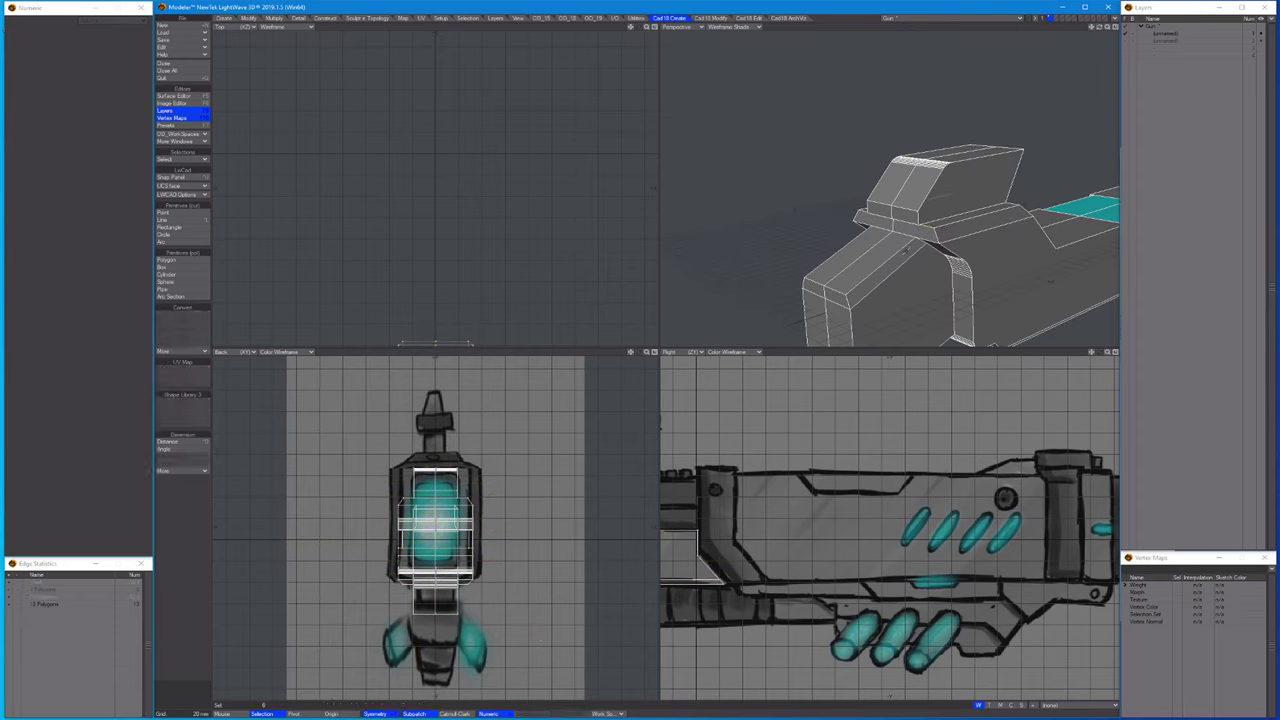
left_click_drag(950, 230, 900, 225, "alt")
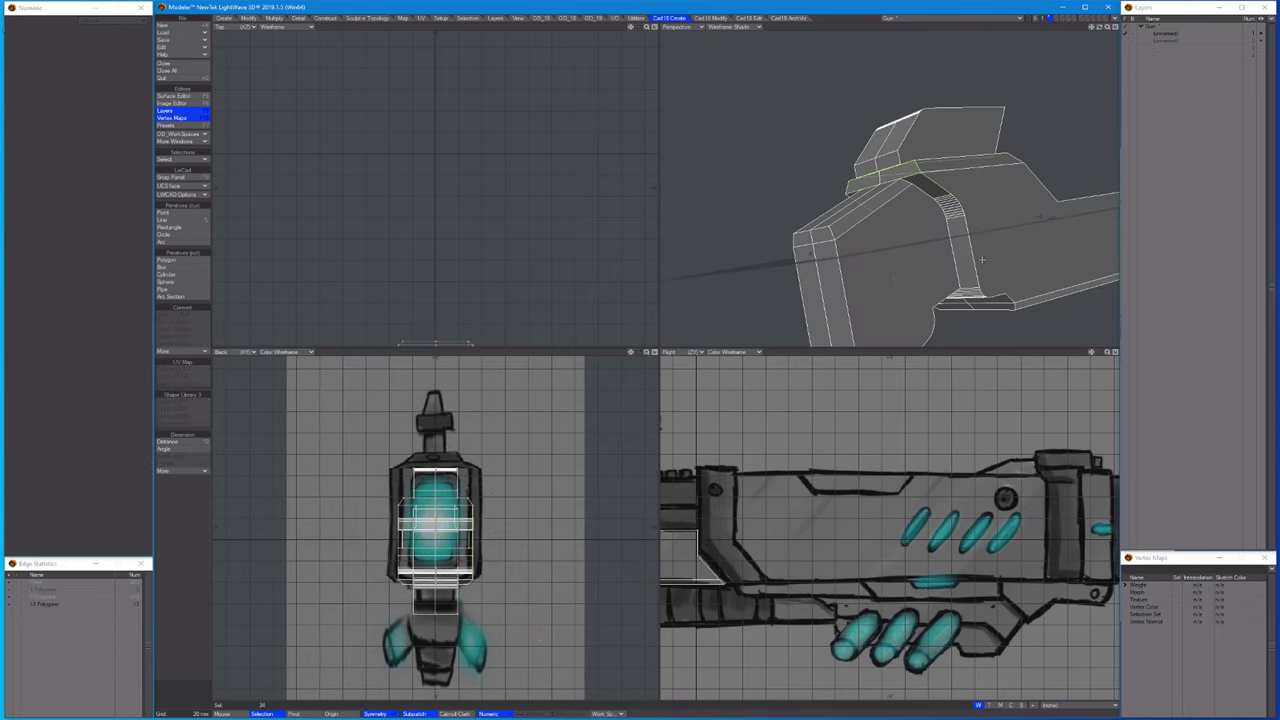
left_click_drag(981, 260, 893, 90, "alt")
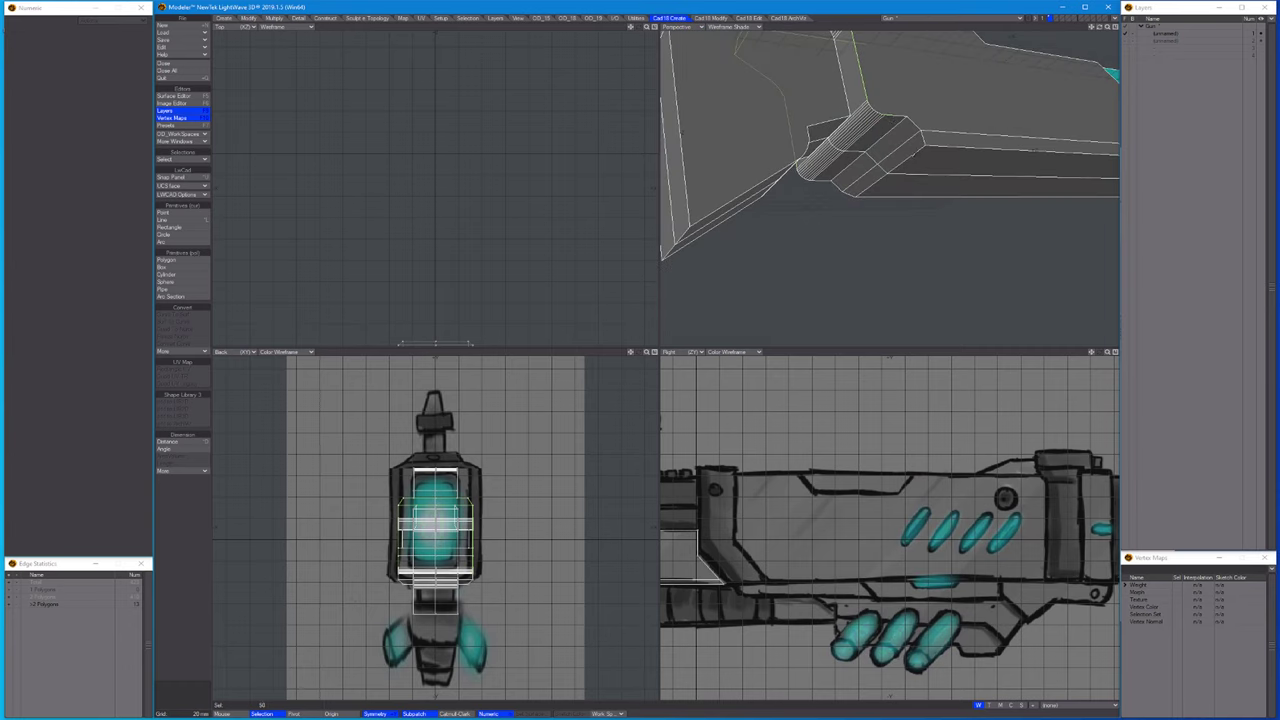
left_click_drag(880, 190, 966, 186, "alt")
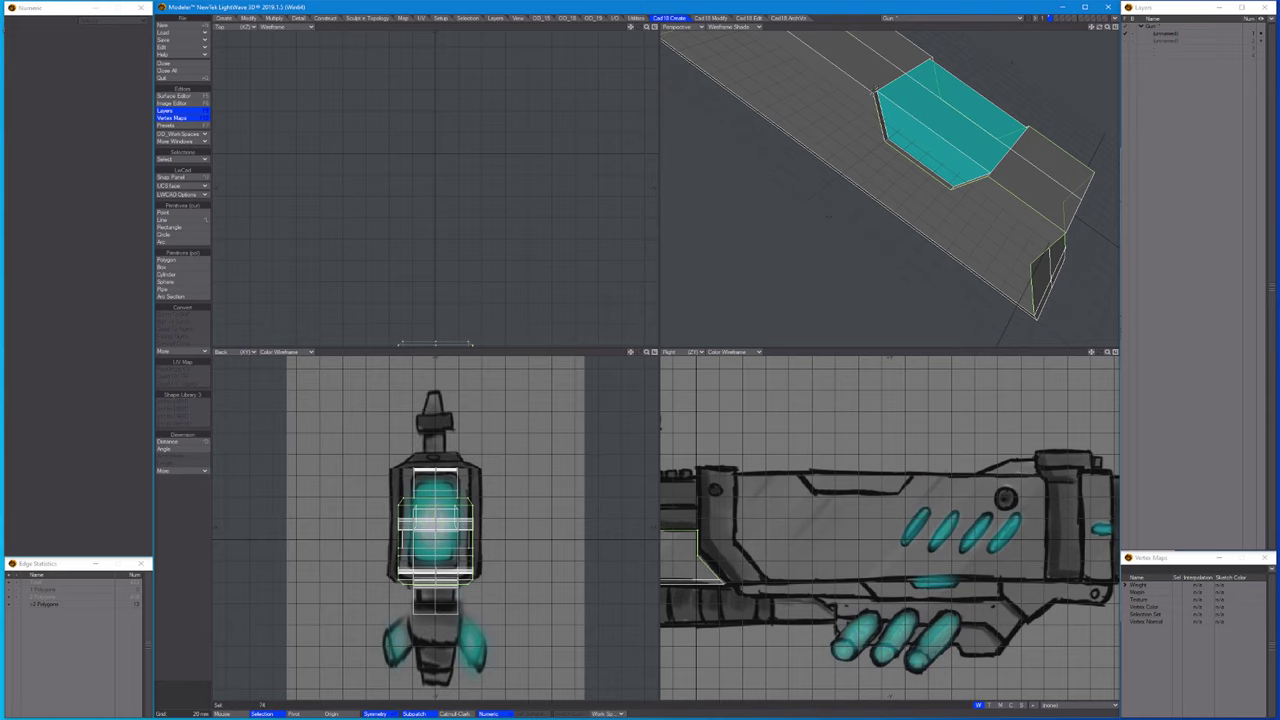
Add the outline edges of the receiver's front end to the edge selection.
scroll(872, 91, "up", 5)
scroll(775, 169, "down", 5)
left_click_drag(775, 169, 909, 191, "alt")
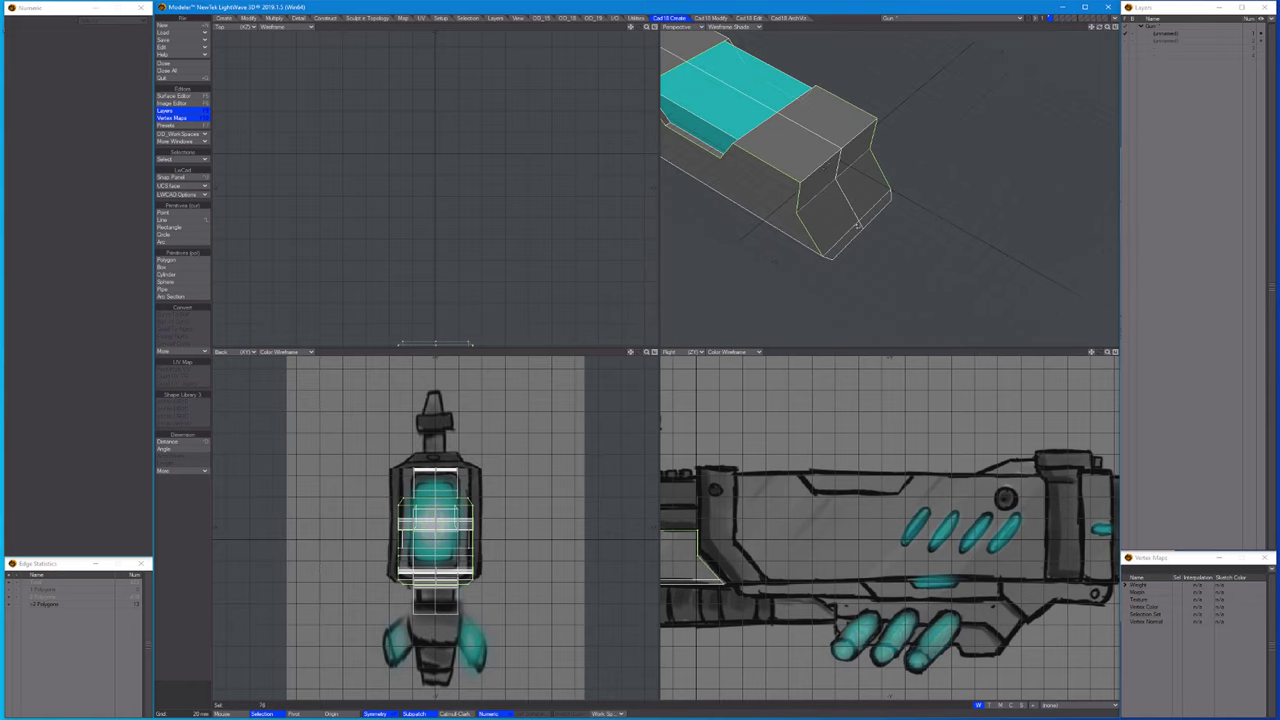
left_click_drag(857, 226, 845, 183, "alt")
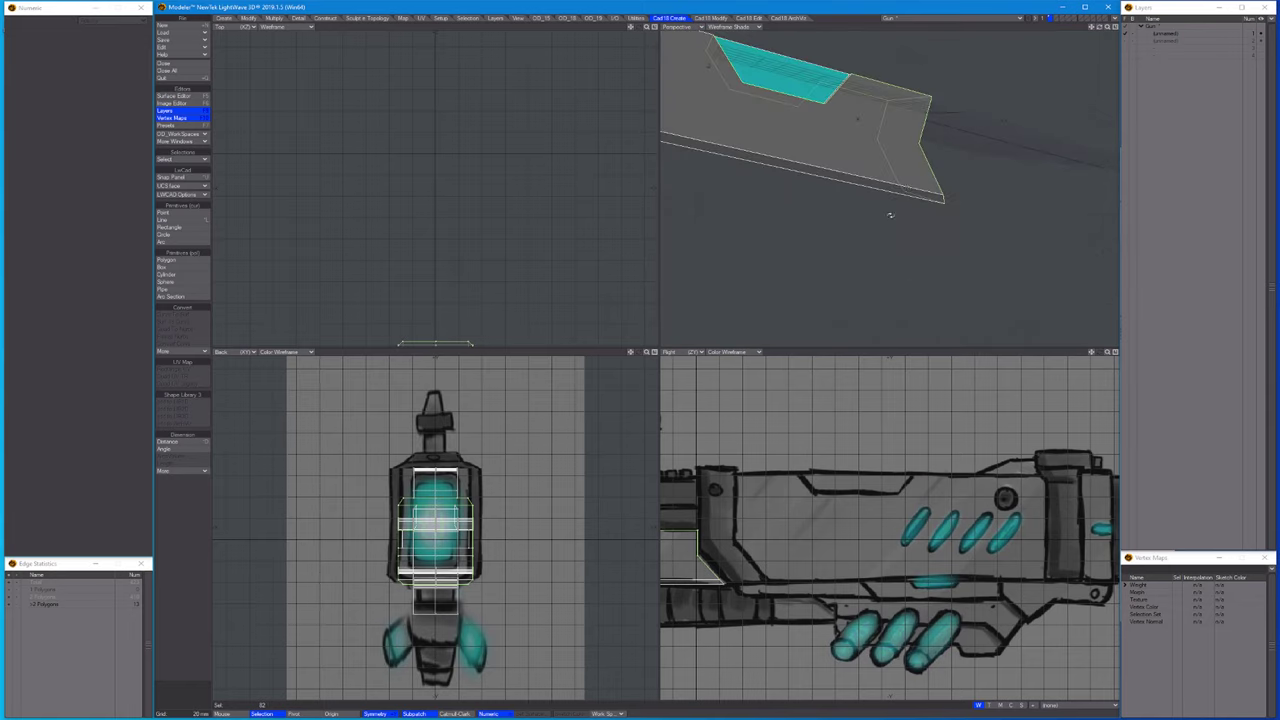
Add the outlines of the receiver's upper surface and of the raised block at its rear to the edge selection.
key("a")
scroll(786, 169, "up", 2)
scroll(786, 169, "up", 2)
left_click_drag(786, 169, 838, 183, "alt")
scroll(838, 183, "up", 5)
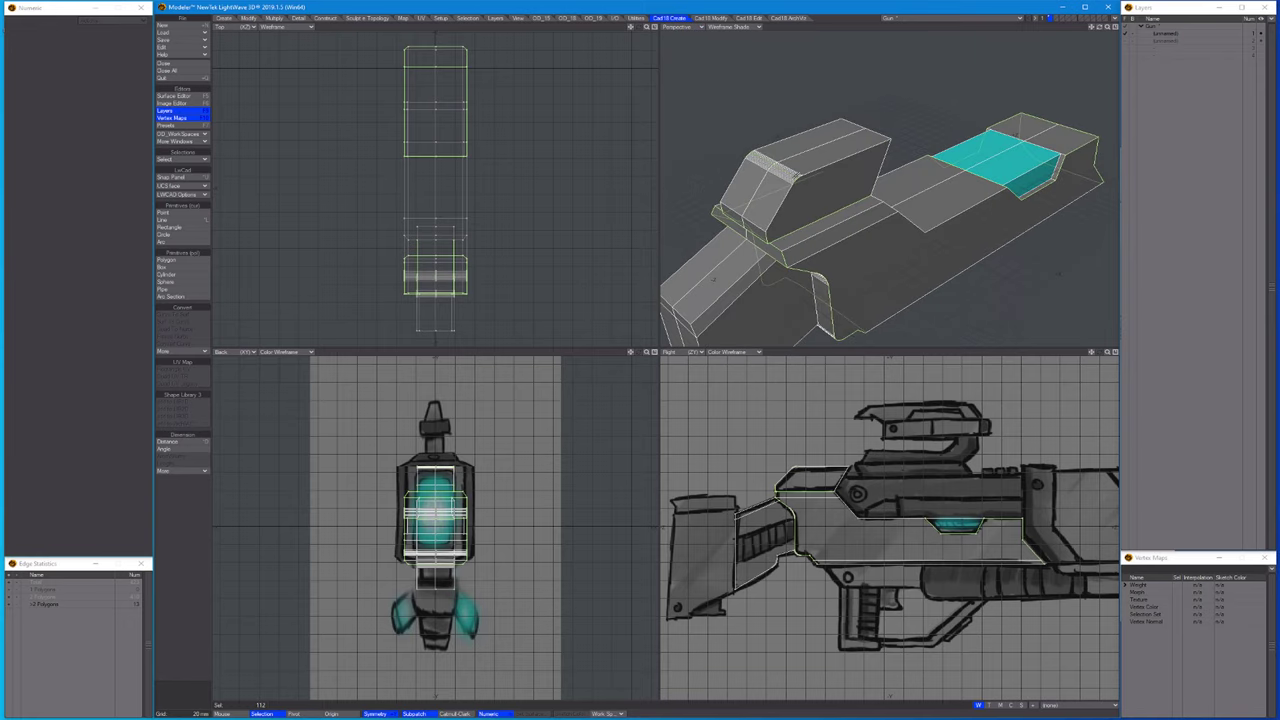
left_click_drag(1076, 88, 974, 176, "alt")
left_click_drag(903, 181, 883, 133, "alt")
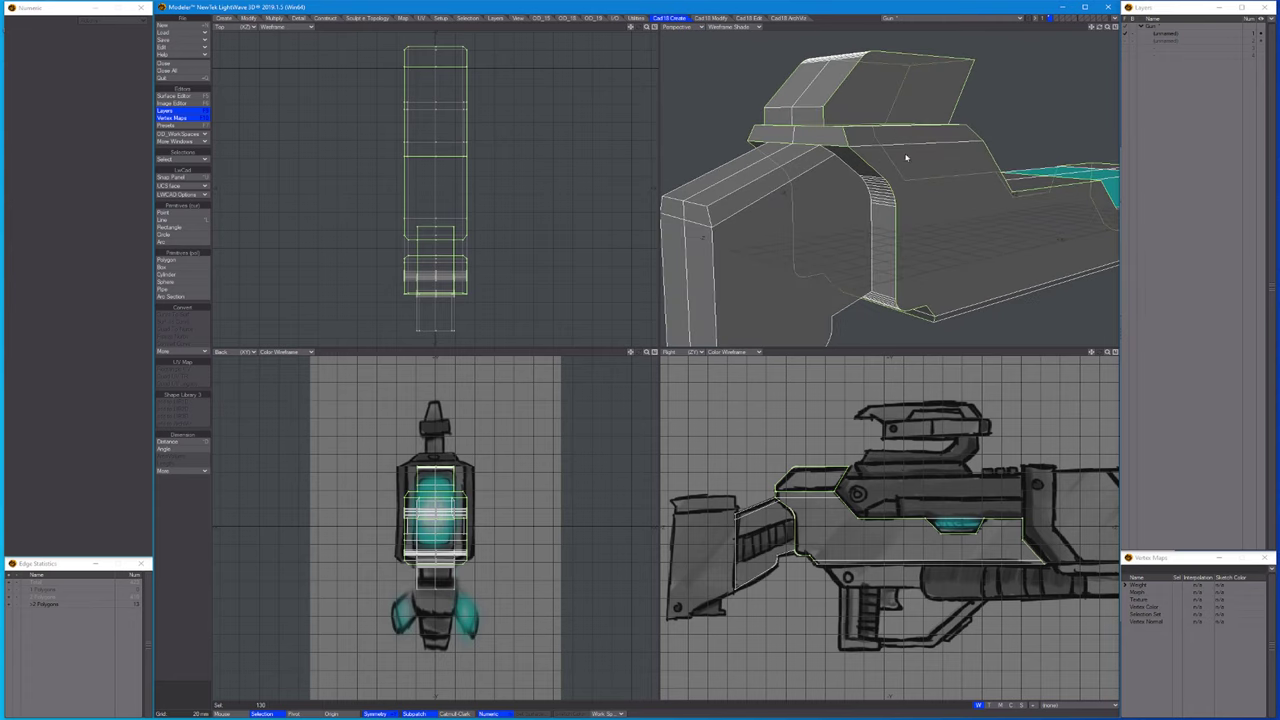
Chamfer the selected receiver edges by 1 mm and clear the selection.
key("shift+b")
left_click_drag(883, 180, 966, 170, "alt")
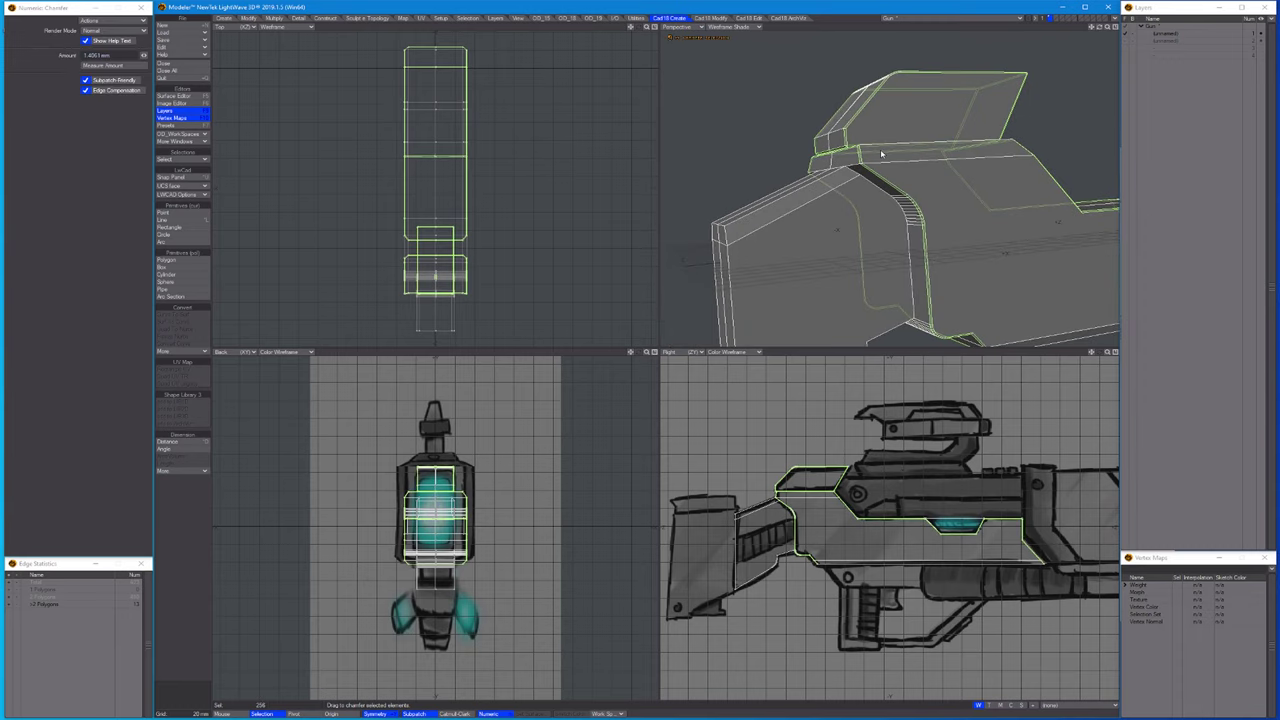
left_click(11, 53)
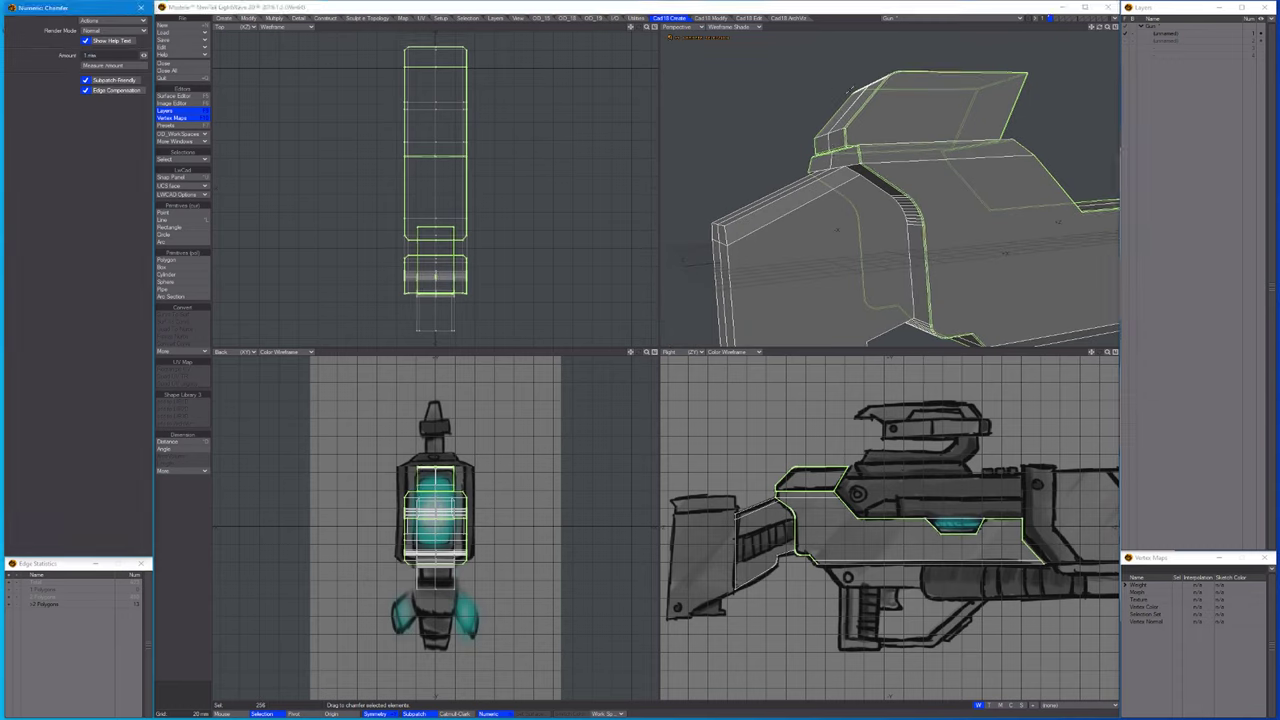
key("slash")
Select all polygons of the stock neck behind the receiver and isolate that part.
left_click_drag(849, 90, 921, 187, "alt")
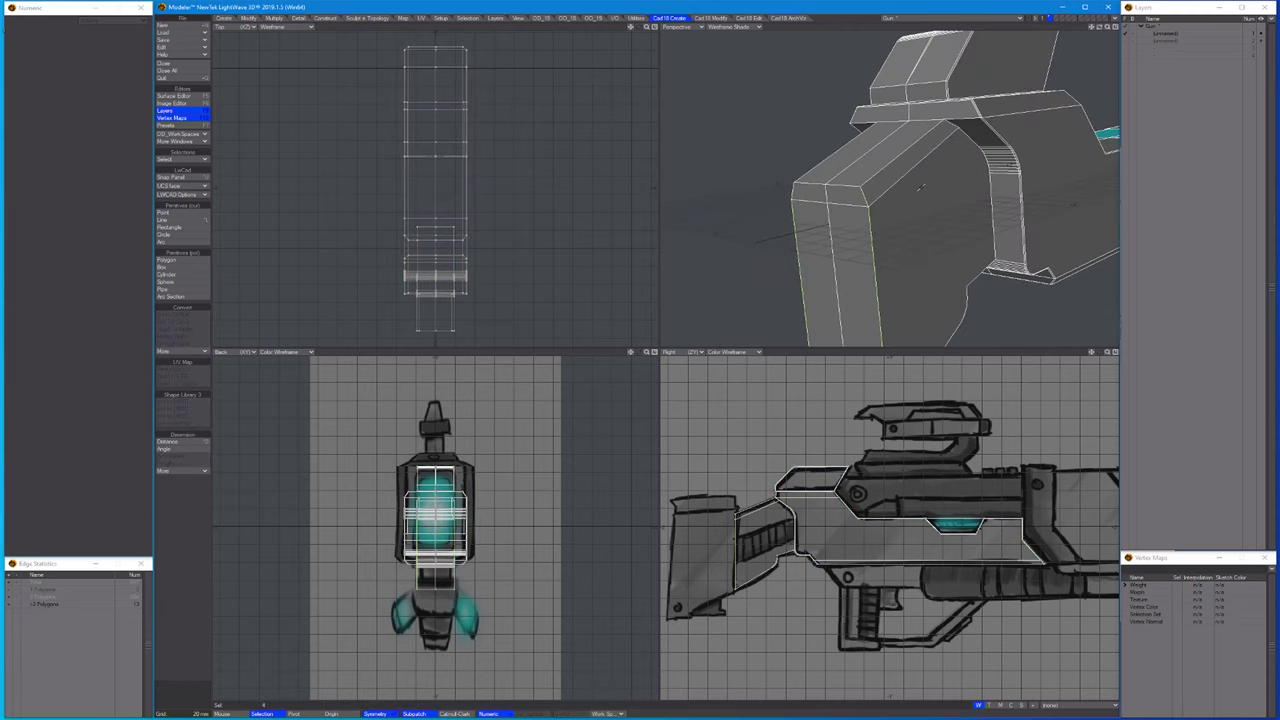
key("ctrl+j")
key("slash")
left_click_drag(833, 107, 874, 232, "alt")
key("ctrl+z")
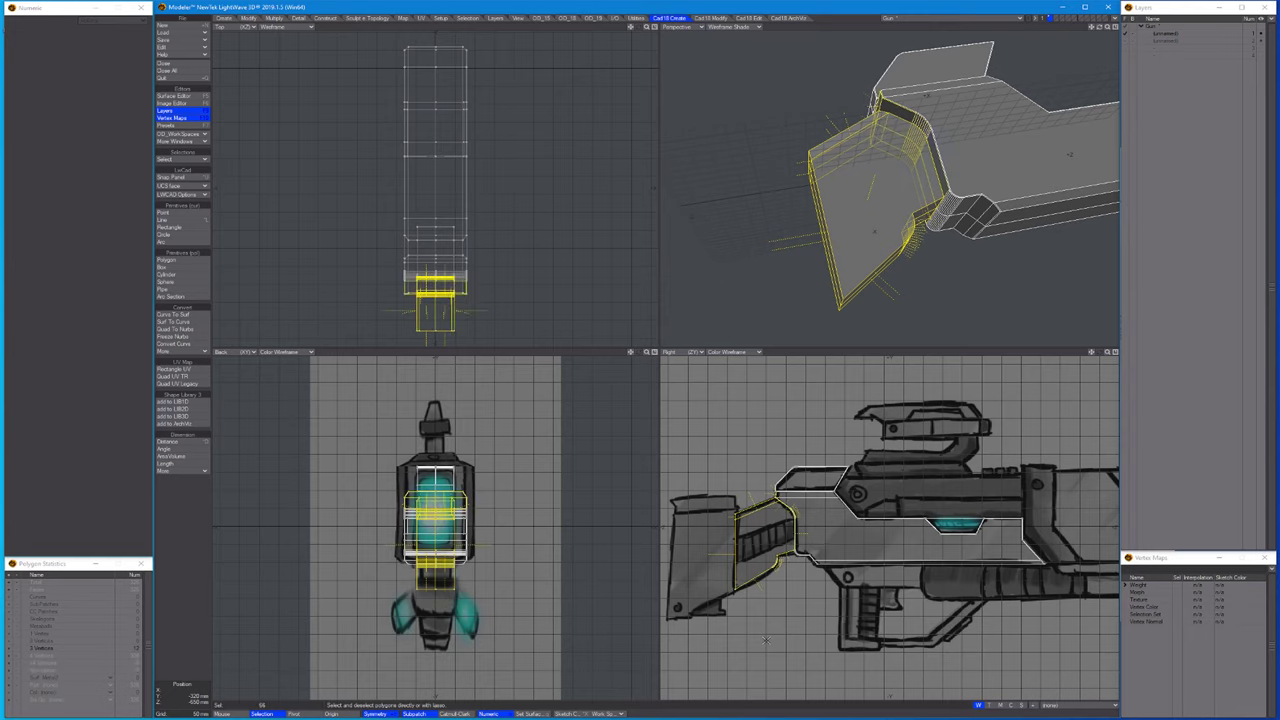
key("slash")
left_click_drag(880, 120, 1000, 247, "alt")
key("ctrl+z")
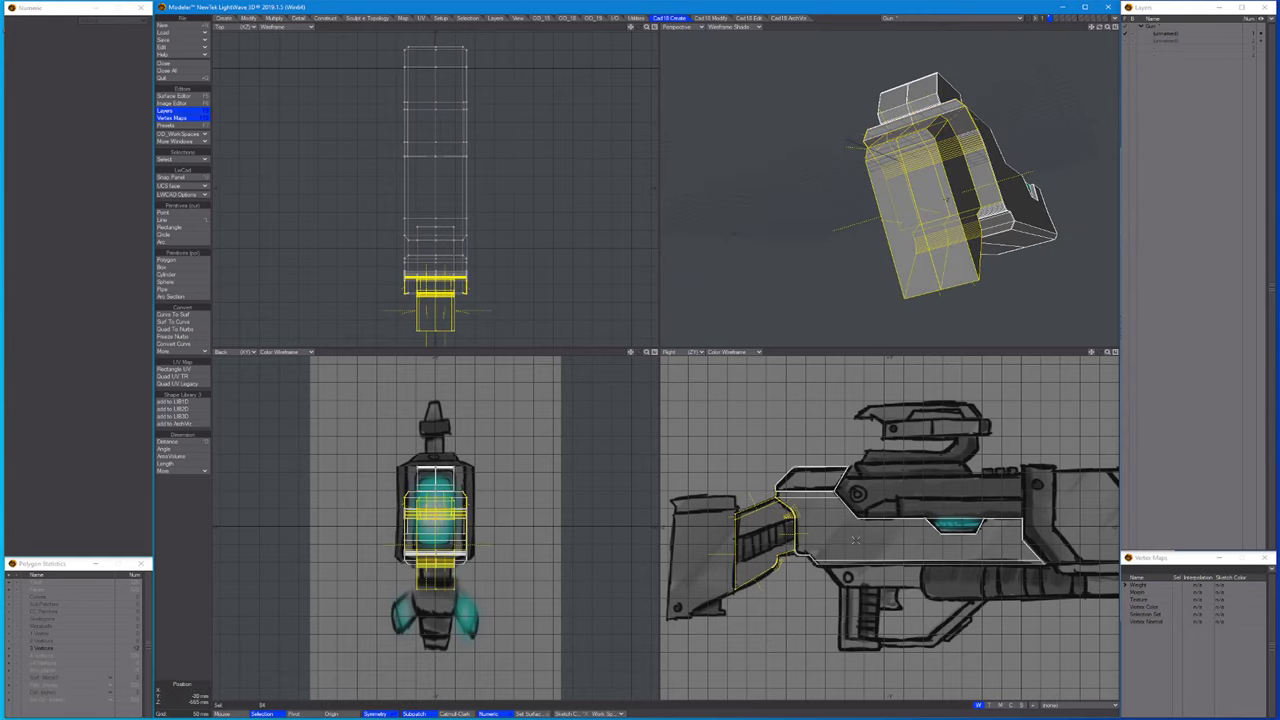
key("shift+a")
left_click_drag(900, 280, 944, 299, "alt")
key("slash")
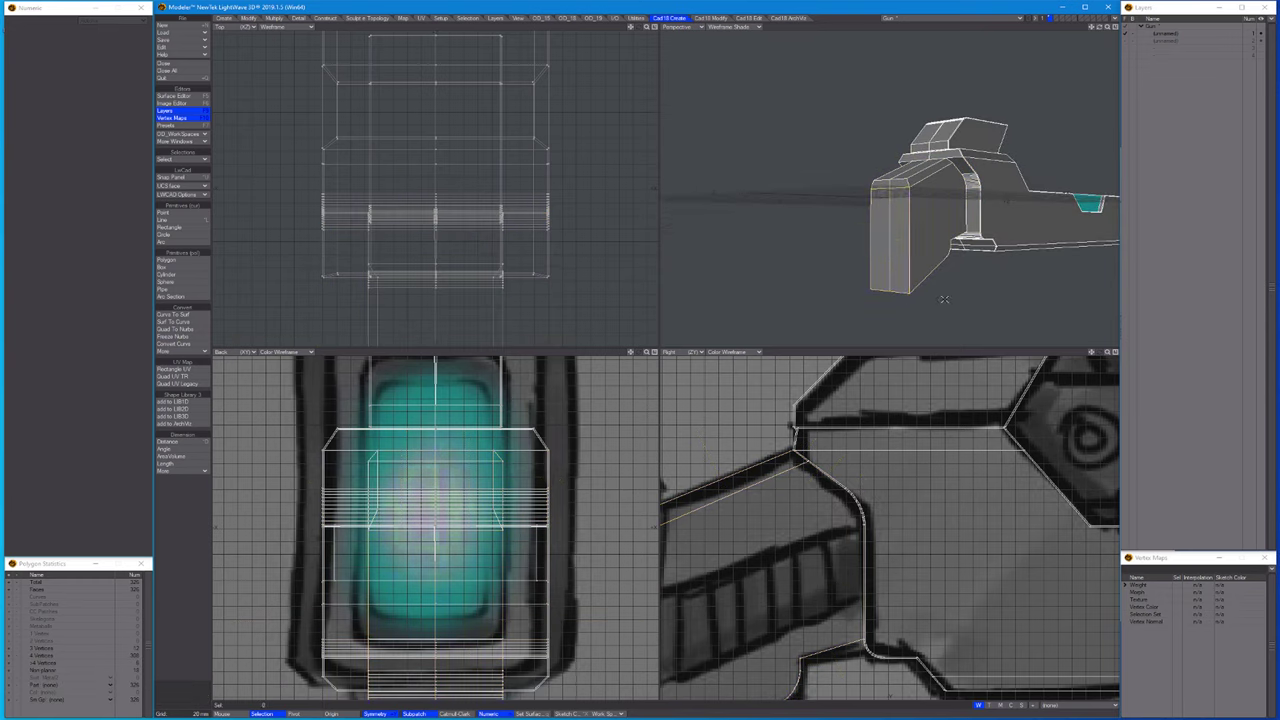
key("shift+a")
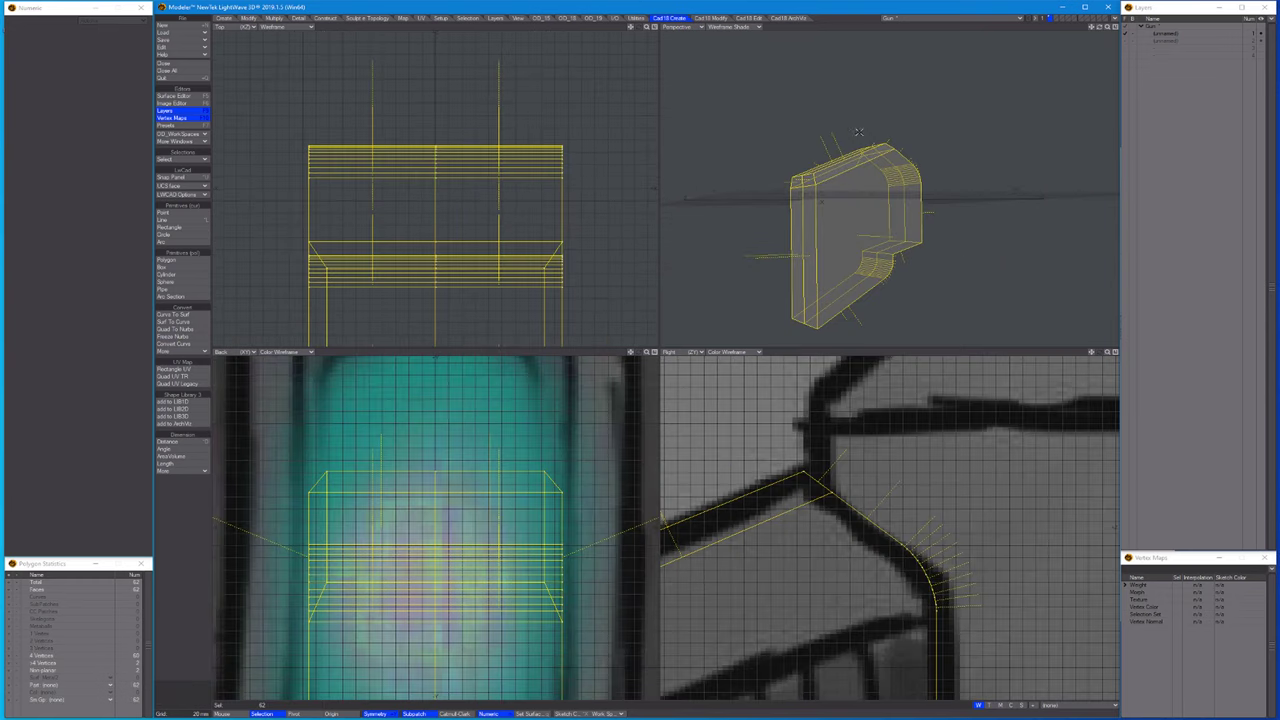
Chamfer the outline edges of the stock neck's side faces and unhide the rest of the rifle.
key("ctrl+h")
left_click_drag(900, 215, 970, 242, "alt")
left_click_drag(924, 153, 790, 175, "alt")
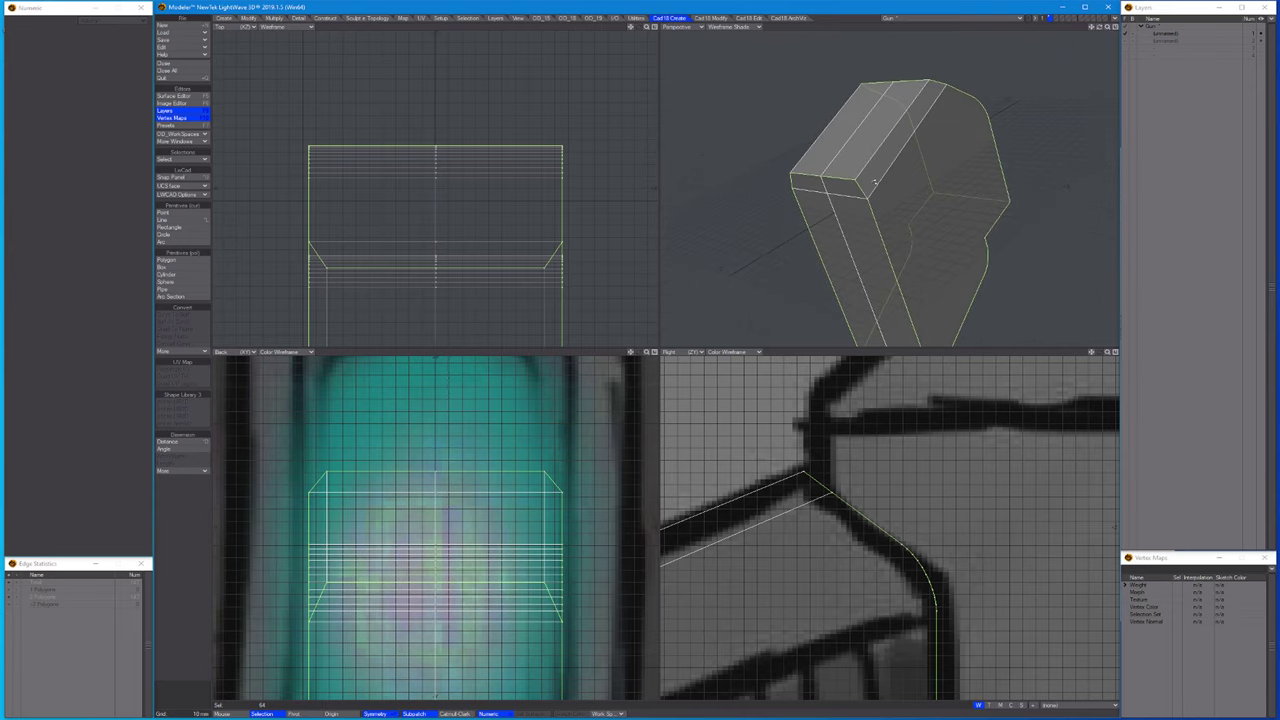
key("shift+c")
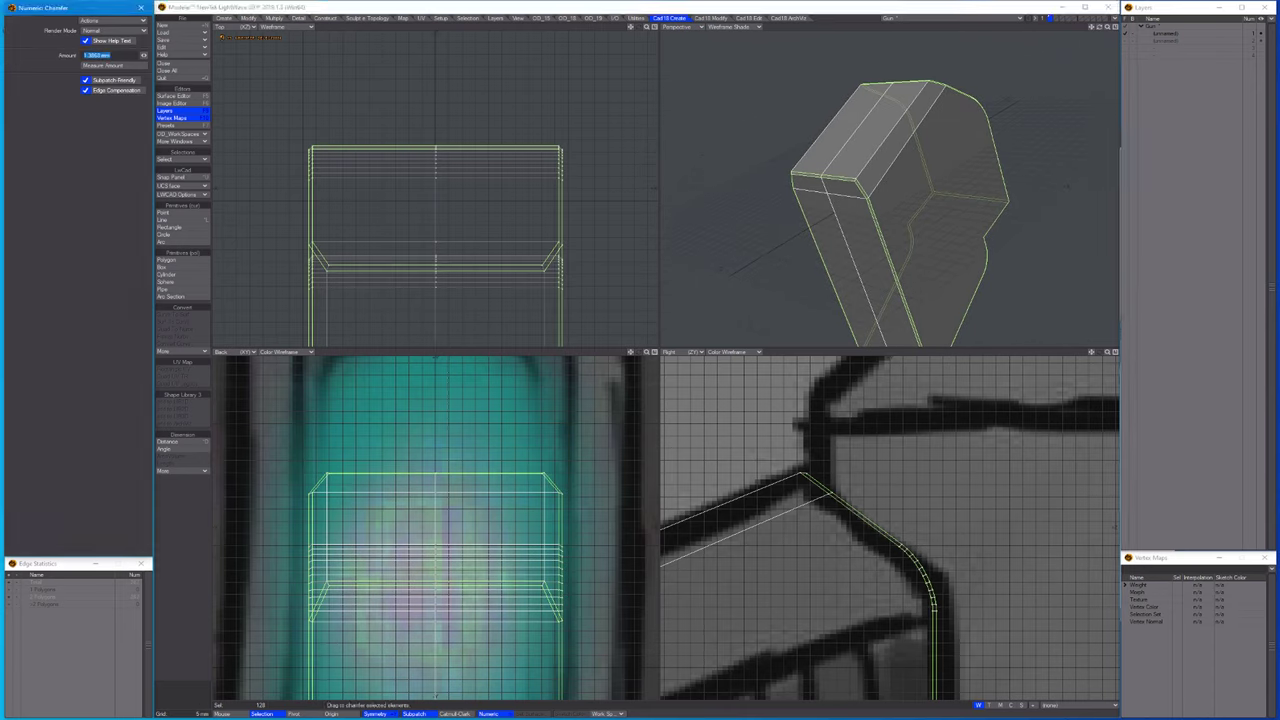
key("space")
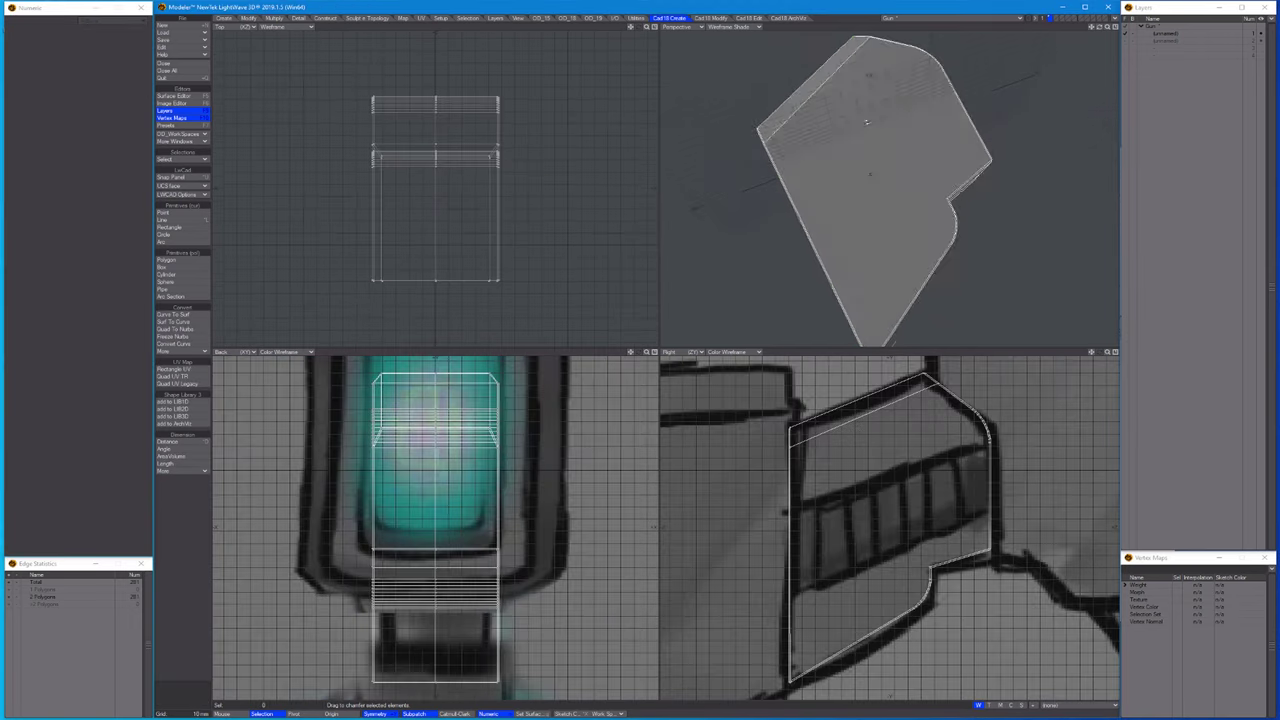
left_click_drag(900, 190, 982, 178, "alt")
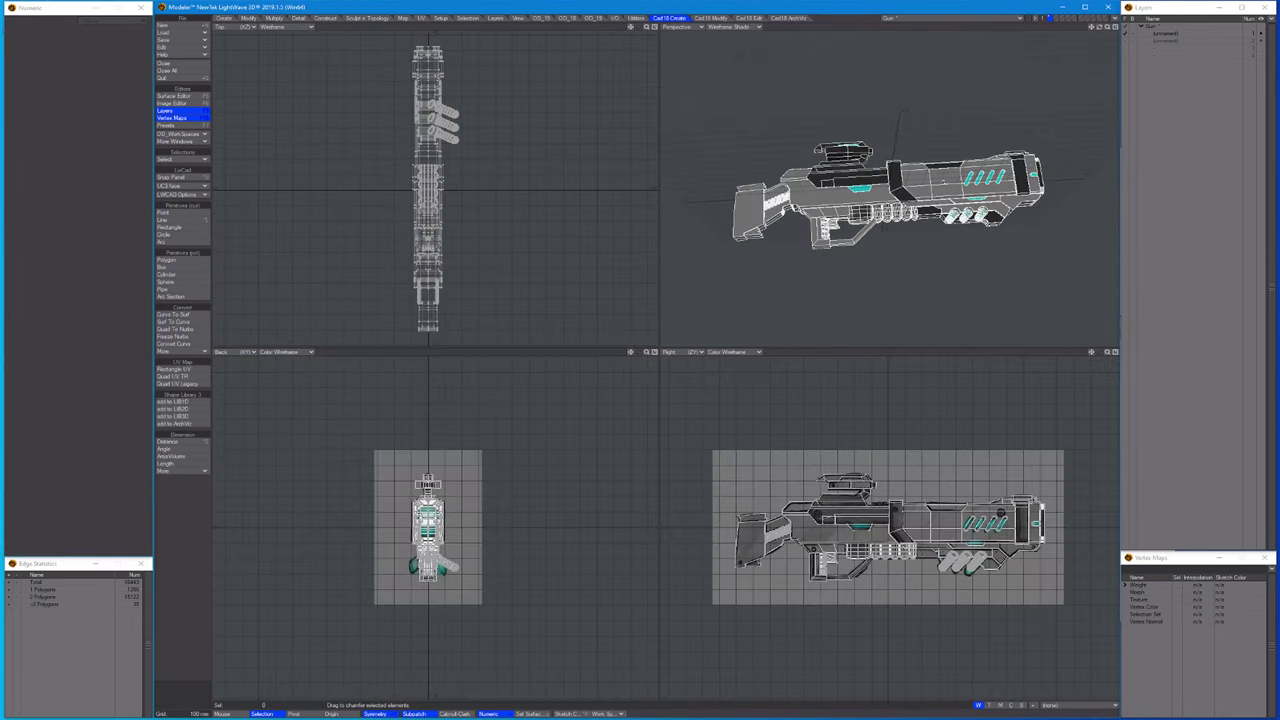
Select the outline edges of the butt stock's large side faces and chamfer them.
left_click_drag(900, 190, 801, 217, "alt")
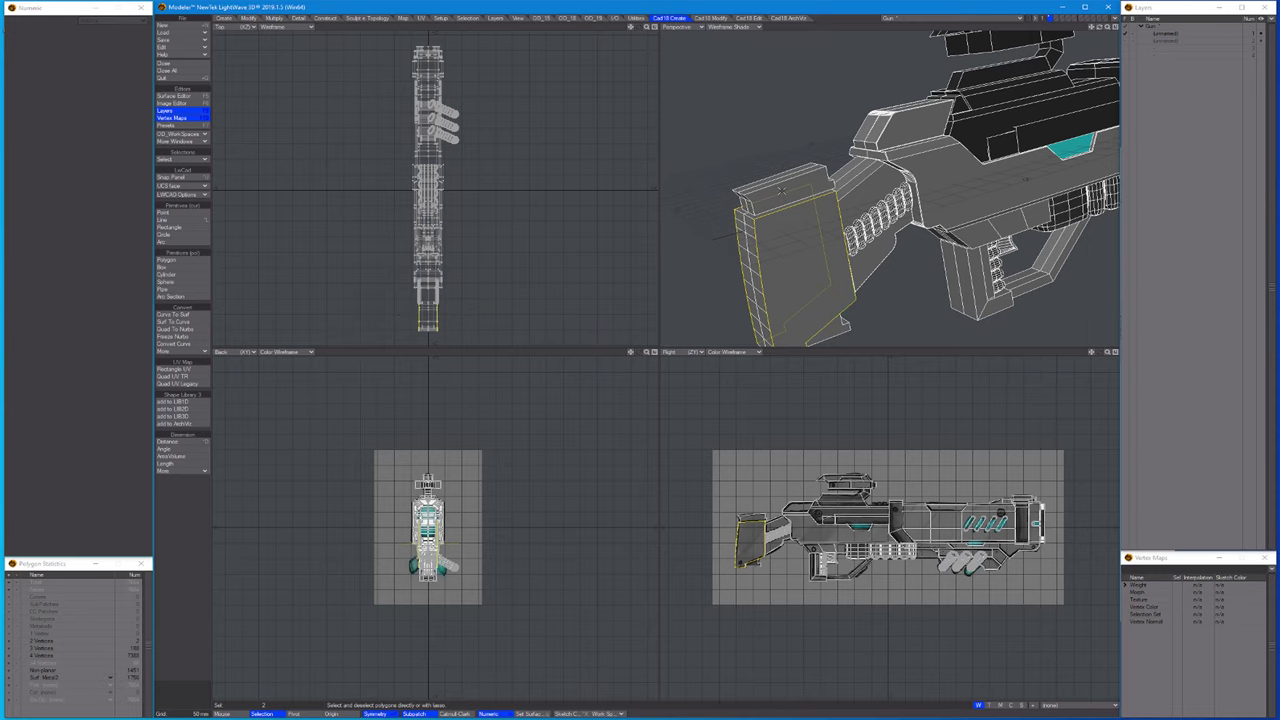
key("ctrl+h")
scroll(781, 190, "up", 5)
key("shift+a")
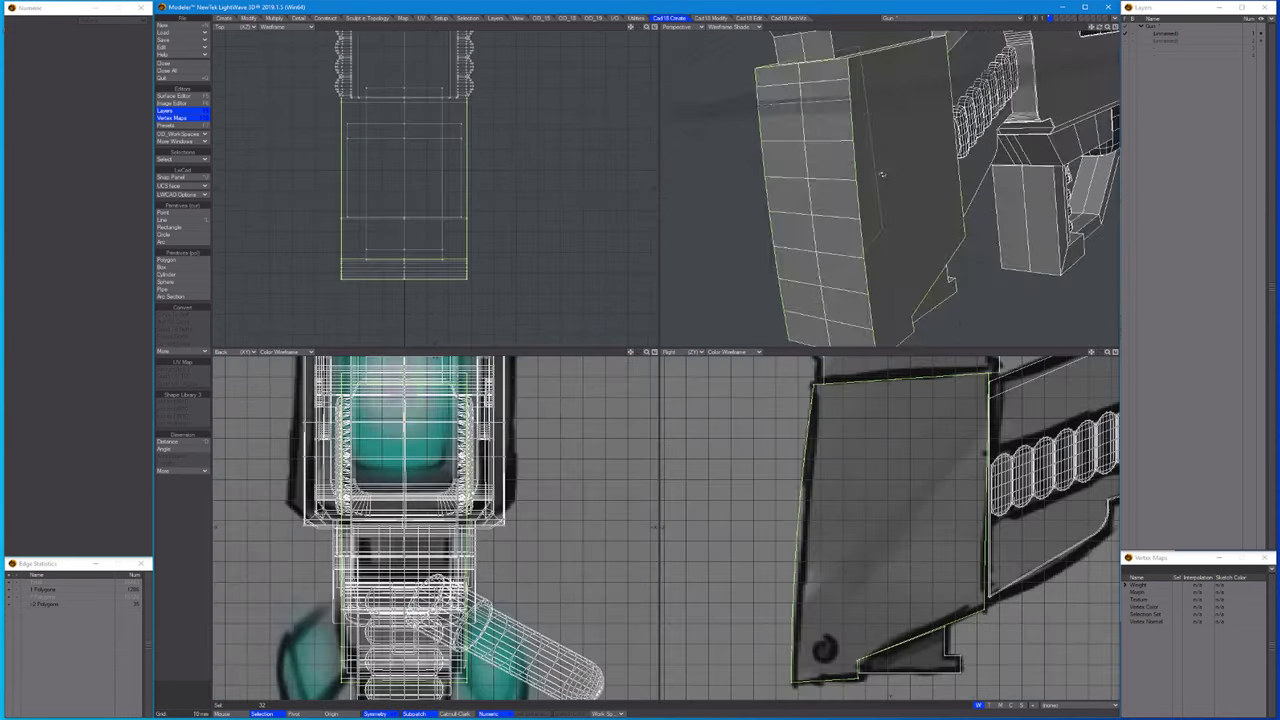
left_click_drag(882, 175, 1106, 258, "alt")
key("shift+c")
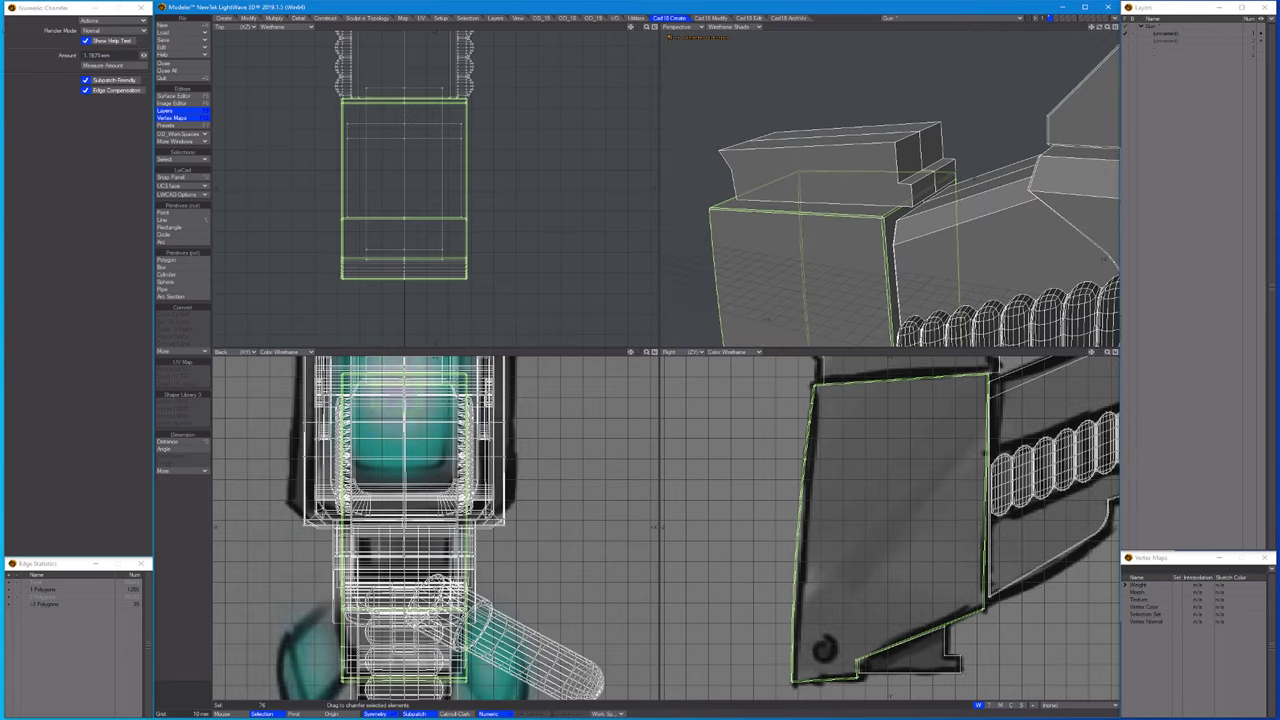
key("space")
Select the outline edges of the block on top of the butt stock and chamfer them.
key("space")
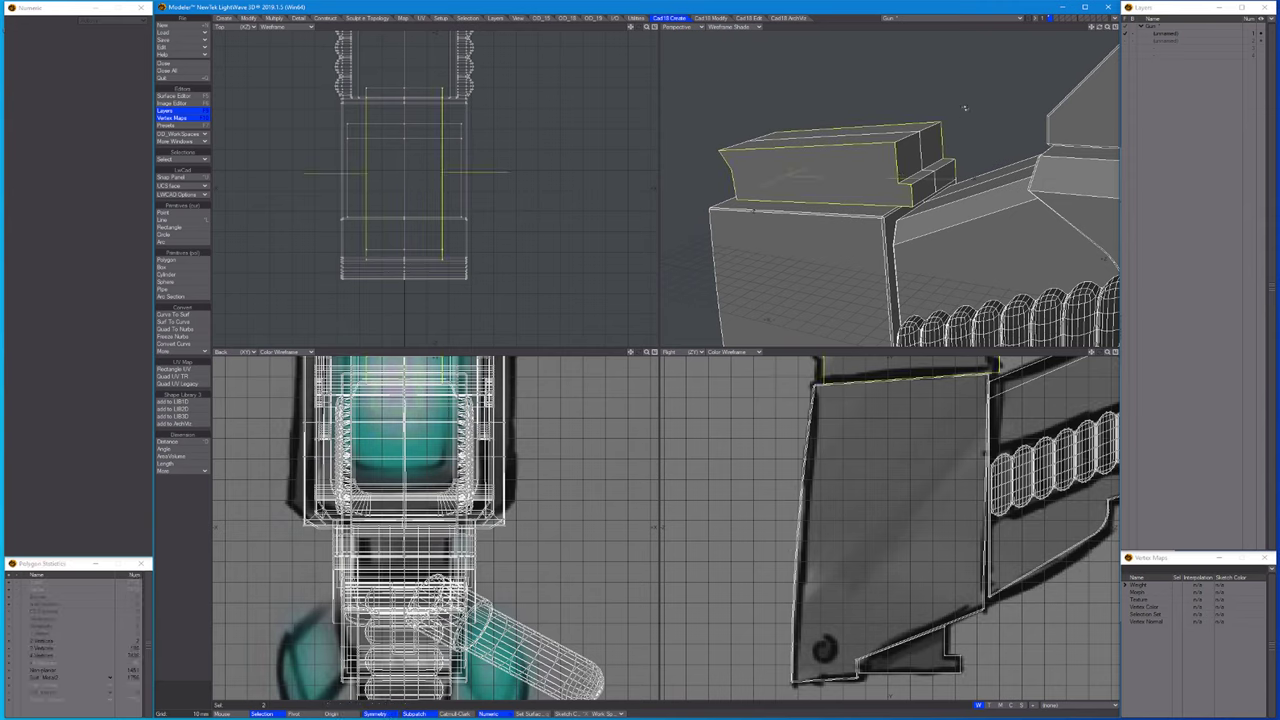
key("ctrl+h")
left_click_drag(790, 172, 1096, 270, "alt")
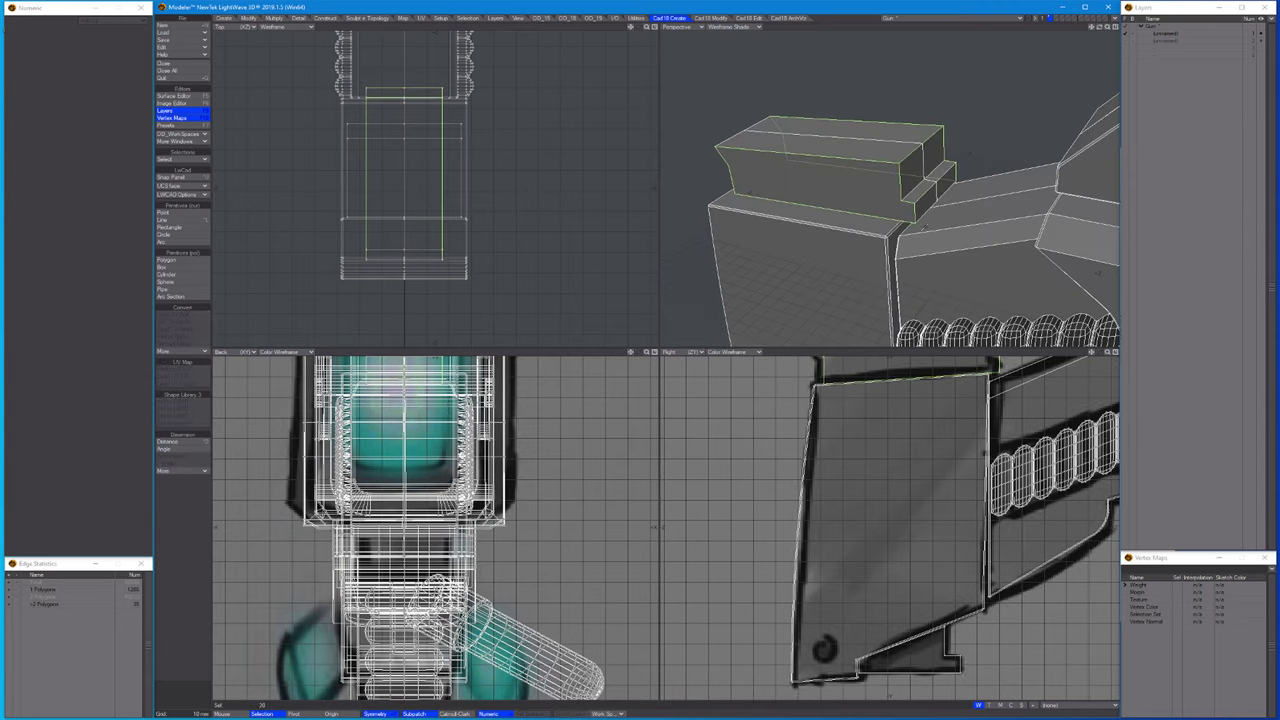
left_click_drag(923, 228, 880, 155, "alt")
key("shift+c")
key("space")
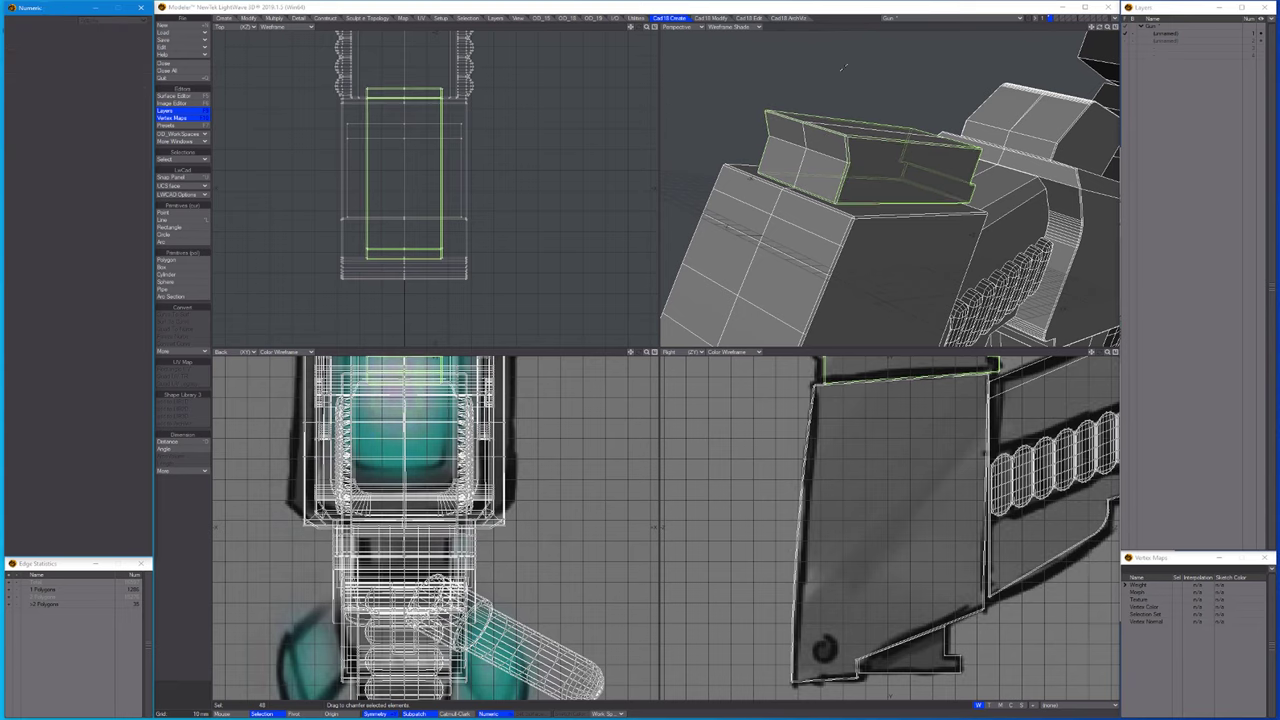
Select the side faces of the small wedge under the butt stock and chamfer their outline edges.
key("a")
scroll(890, 190, "up", 5)
scroll(880, 208, "up", 3)
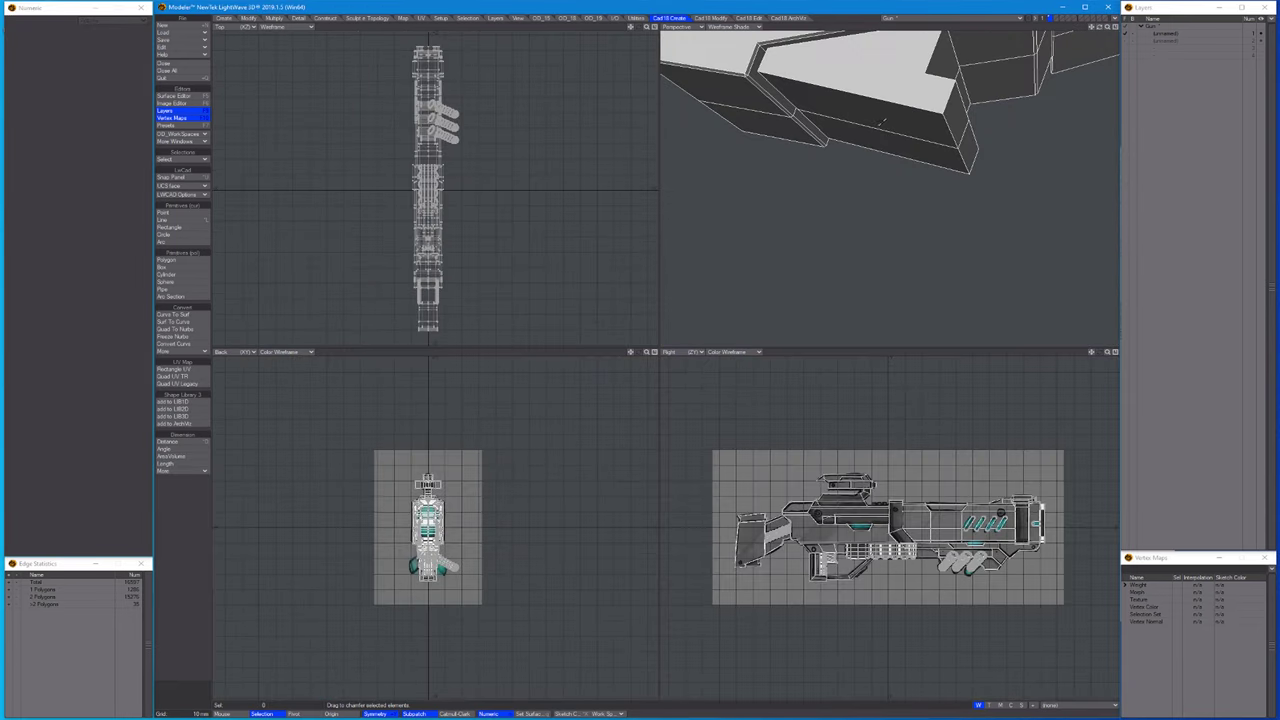
key("space")
scroll(1043, 231, "up", 3)
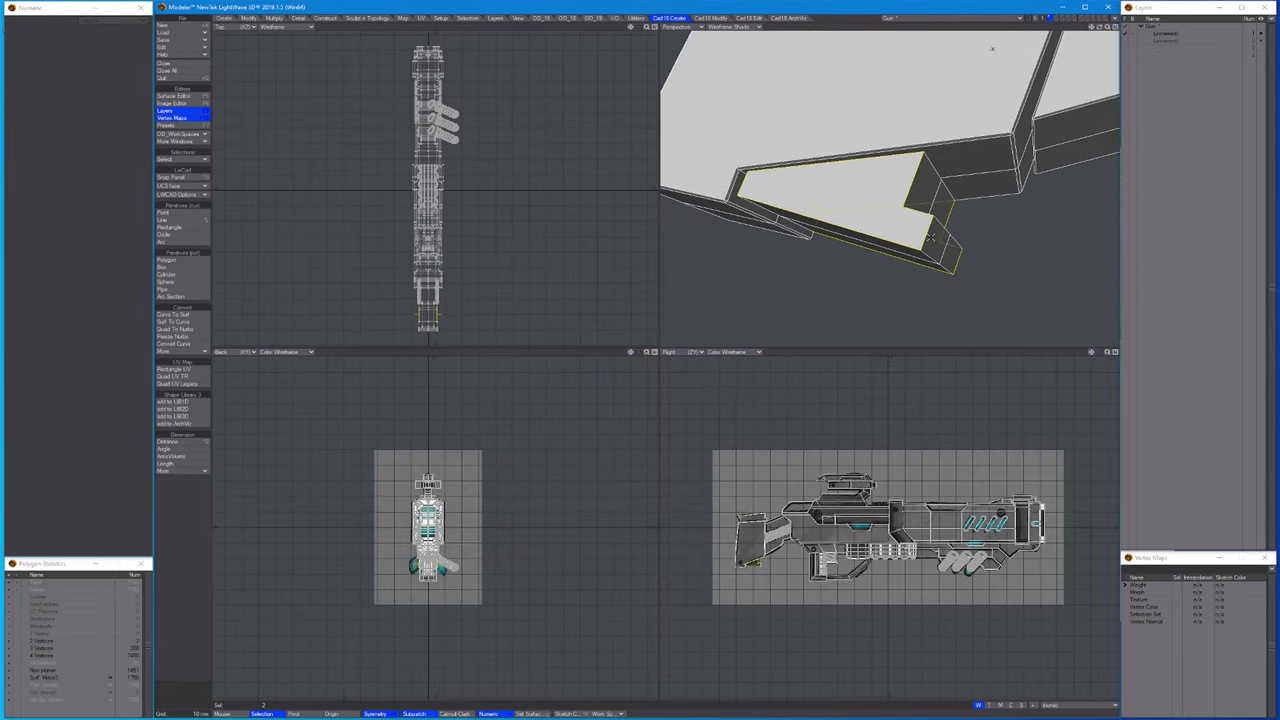
key("space")
left_click_drag(930, 237, 808, 163, "alt")
key("shift+r")
key("space")
Isolate the grip's L-shaped outer frame, hiding the inner block behind it, and select the frame's side faces.
key("space")
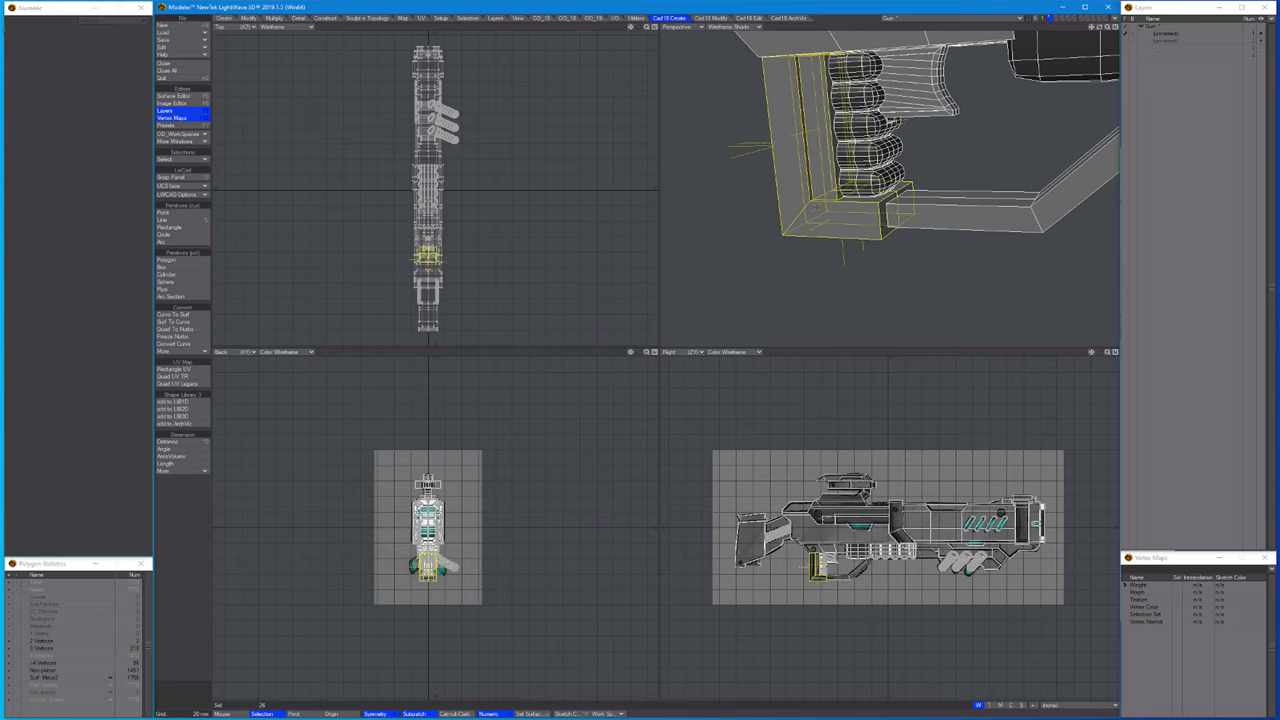
key("shift+a")
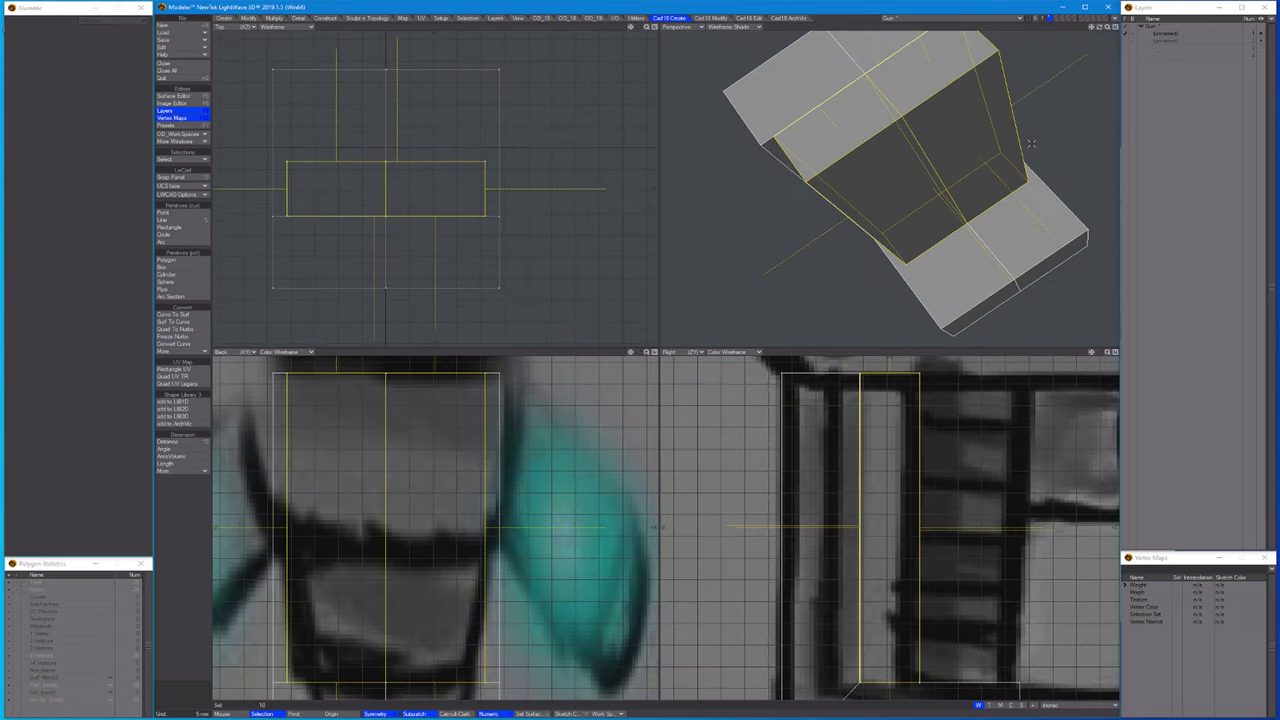
key("Delete")
scroll(902, 283, "down", 5)
key("ctrl+j")
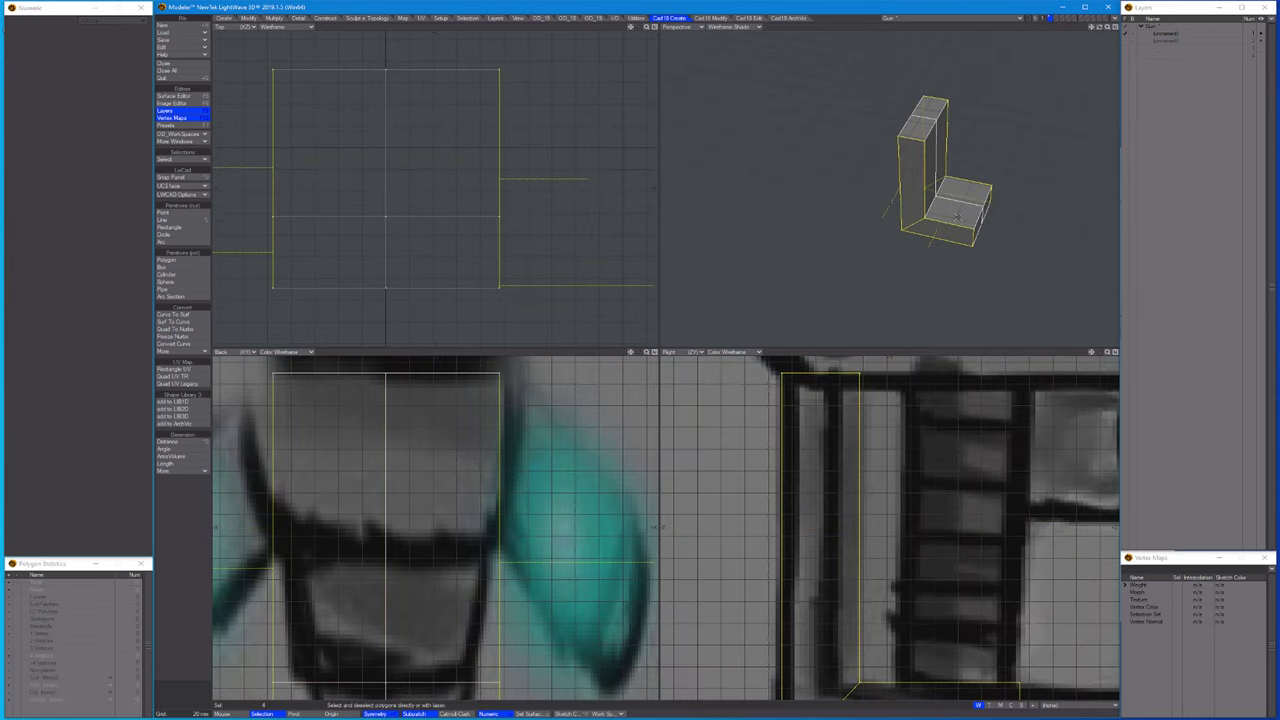
Chamfer the outline edges of the L-shaped grip frame's side faces and unhide the rest of the rifle.
key("ctrl+h")
left_click_drag(905, 169, 870, 176, "alt")
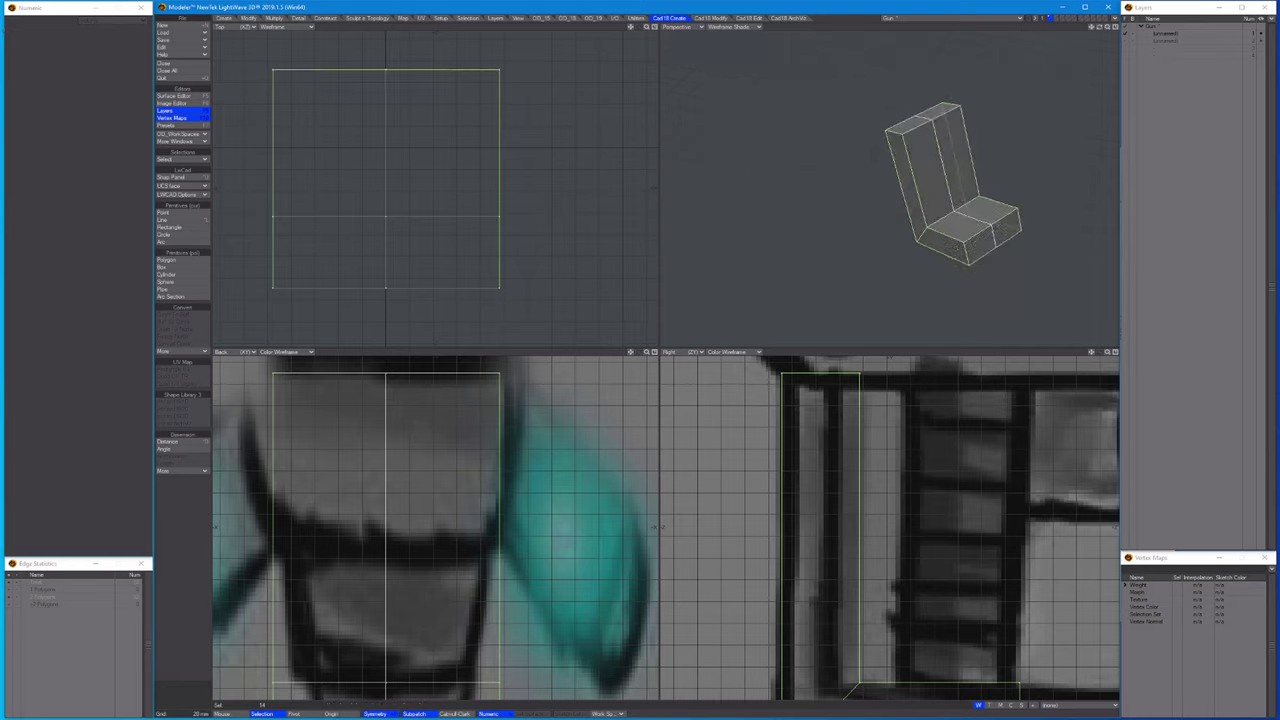
left_click_drag(900, 118, 933, 205, "alt")
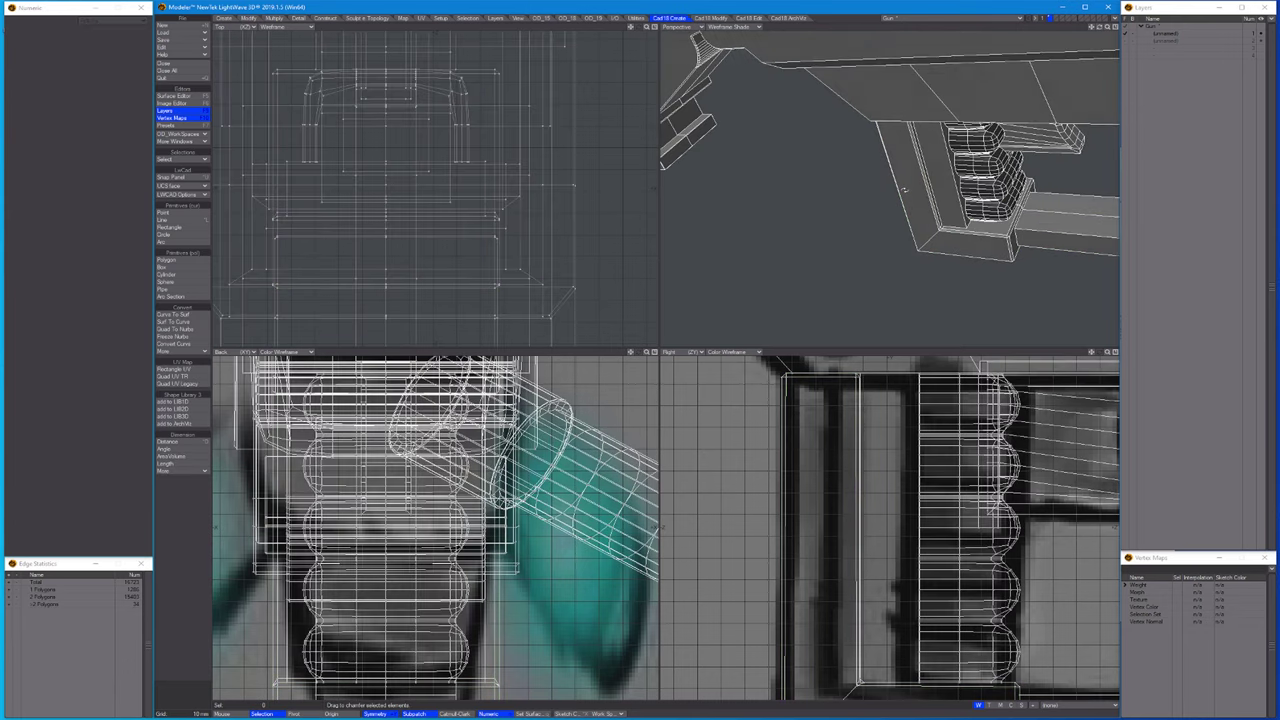
Isolate the rectangular block beside the ribbed section and chamfer the outline edges of its two side faces.
left_click_drag(904, 188, 941, 170, "alt")
left_click(941, 170)
key("ctrl+j")
left_click(941, 170)
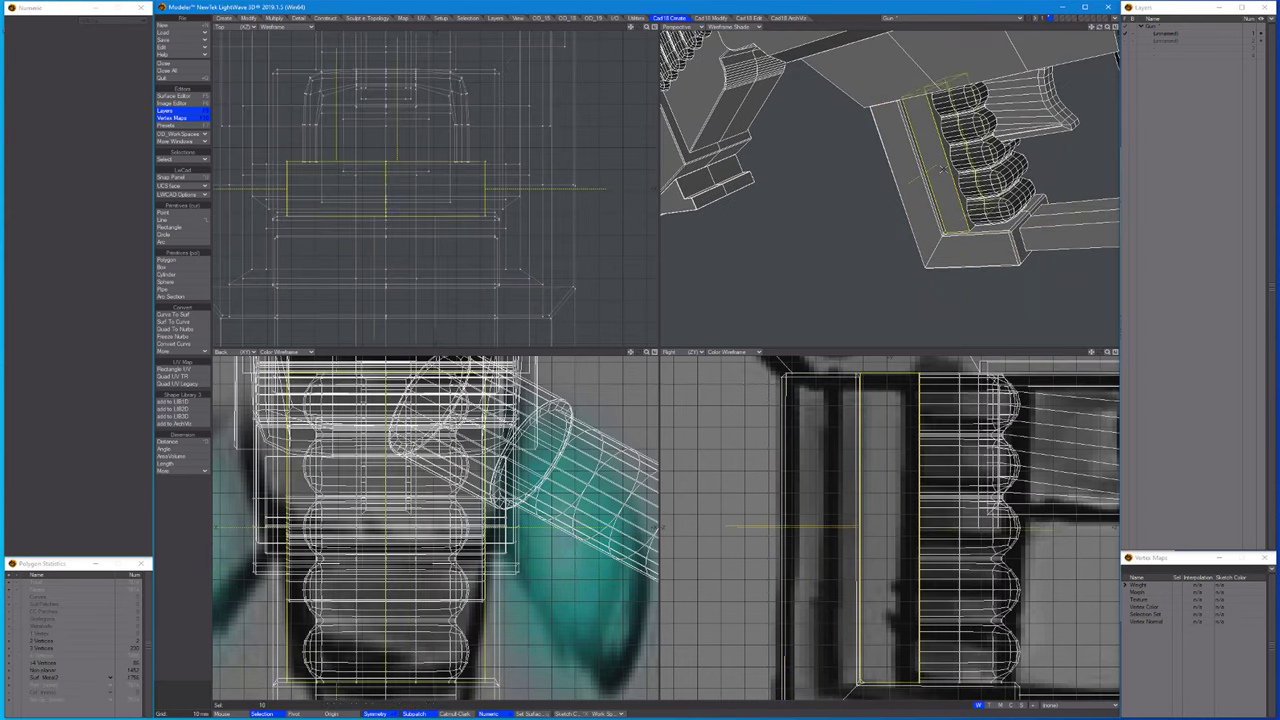
key("equal")
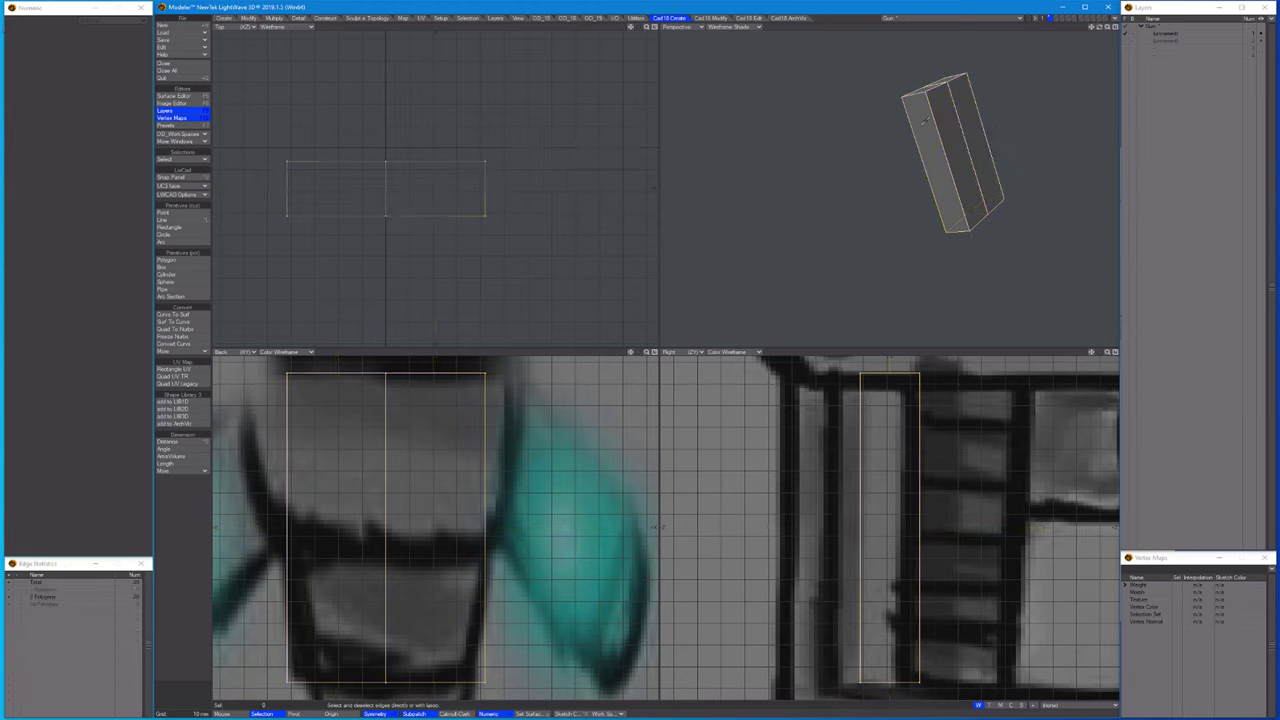
left_click(942, 130)
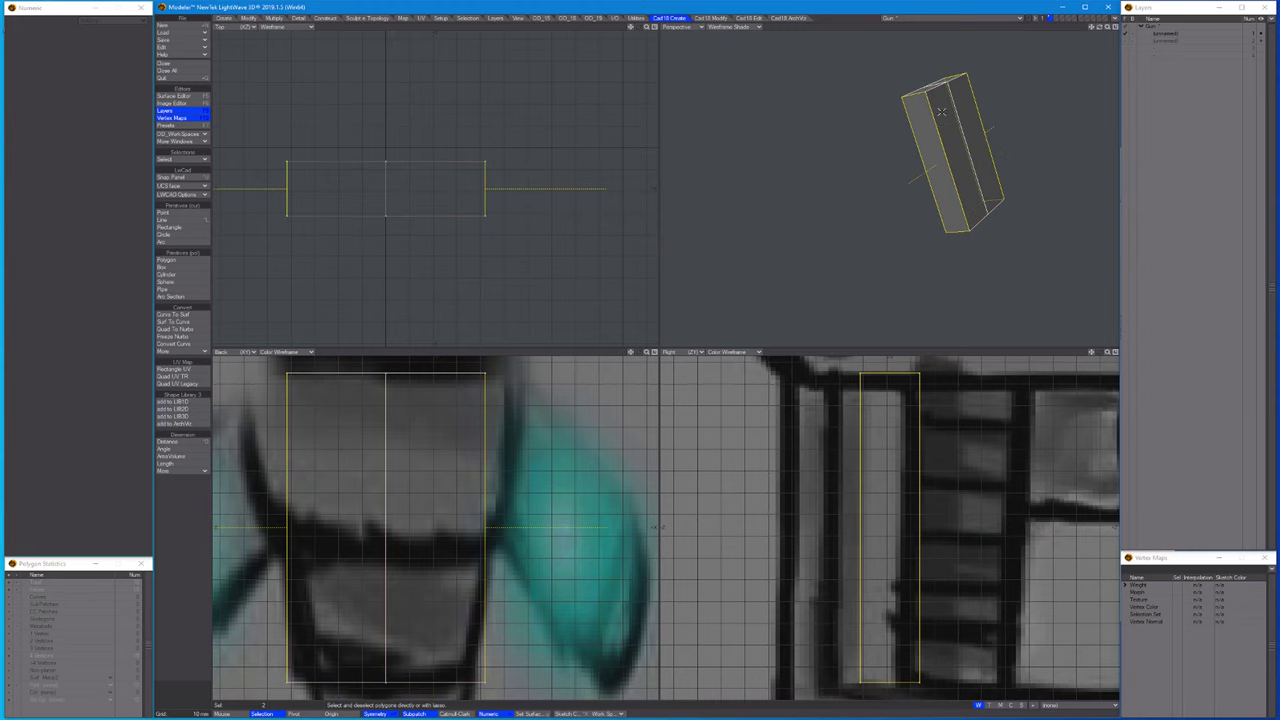
key("ctrl+h")
left_click_drag(941, 112, 974, 236, "alt")
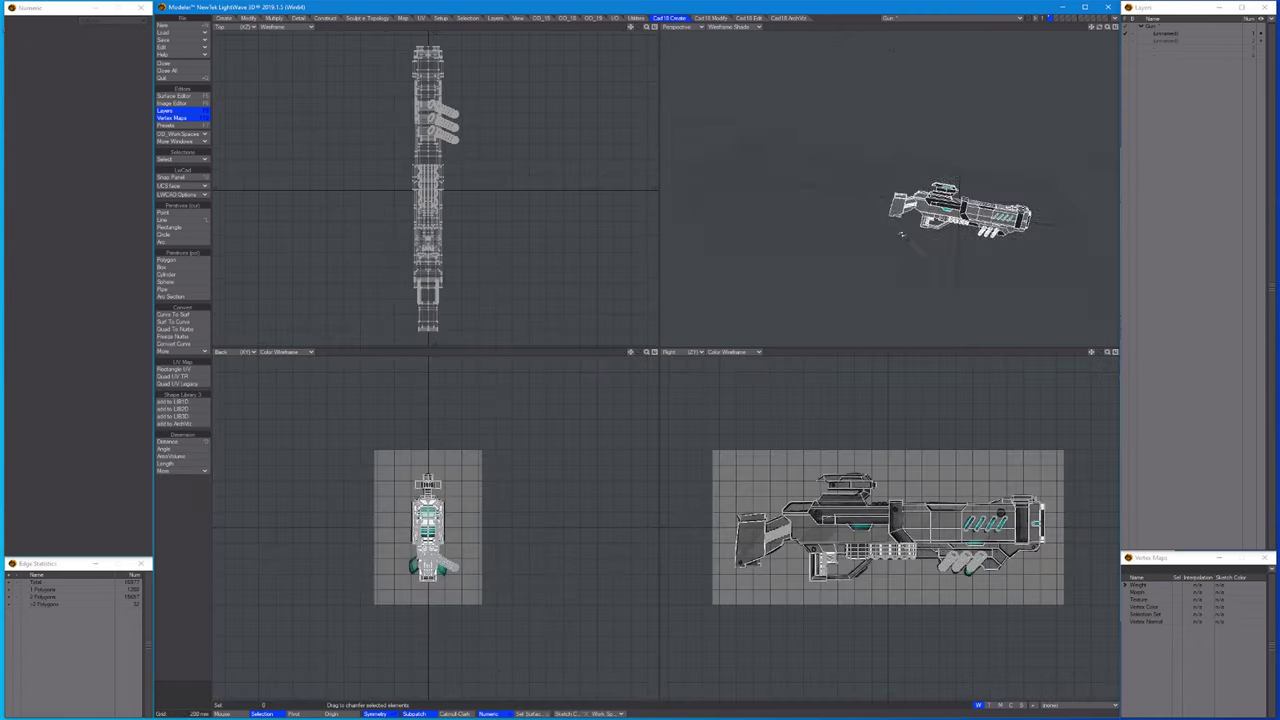
Select the scope parts together with the upper body pieces beneath them and isolate them from the rest of the gun.
scroll(902, 234, "up", 10)
key("ctrl+j")
left_click(821, 186)
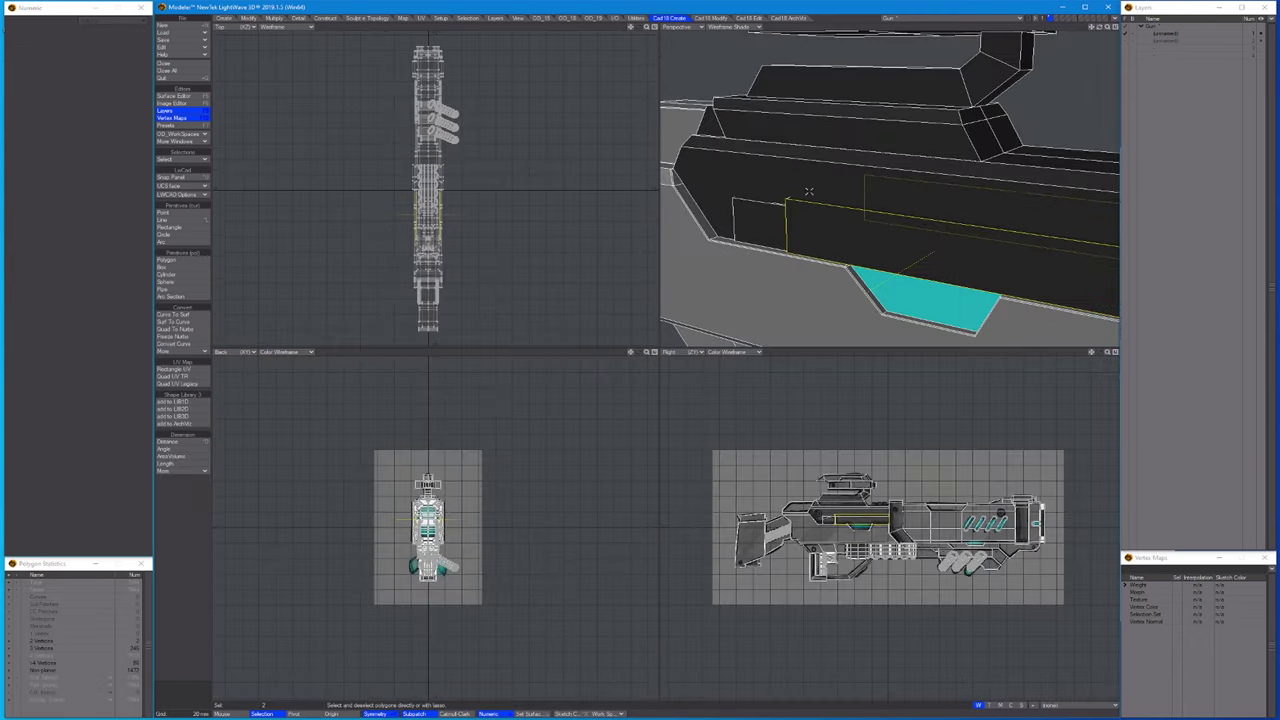
mouse_move(895, 96)
left_mouse_down("alt")
mouse_move(880, 173)
mouse_move(955, 177)
left_mouse_up("alt")
key("/")
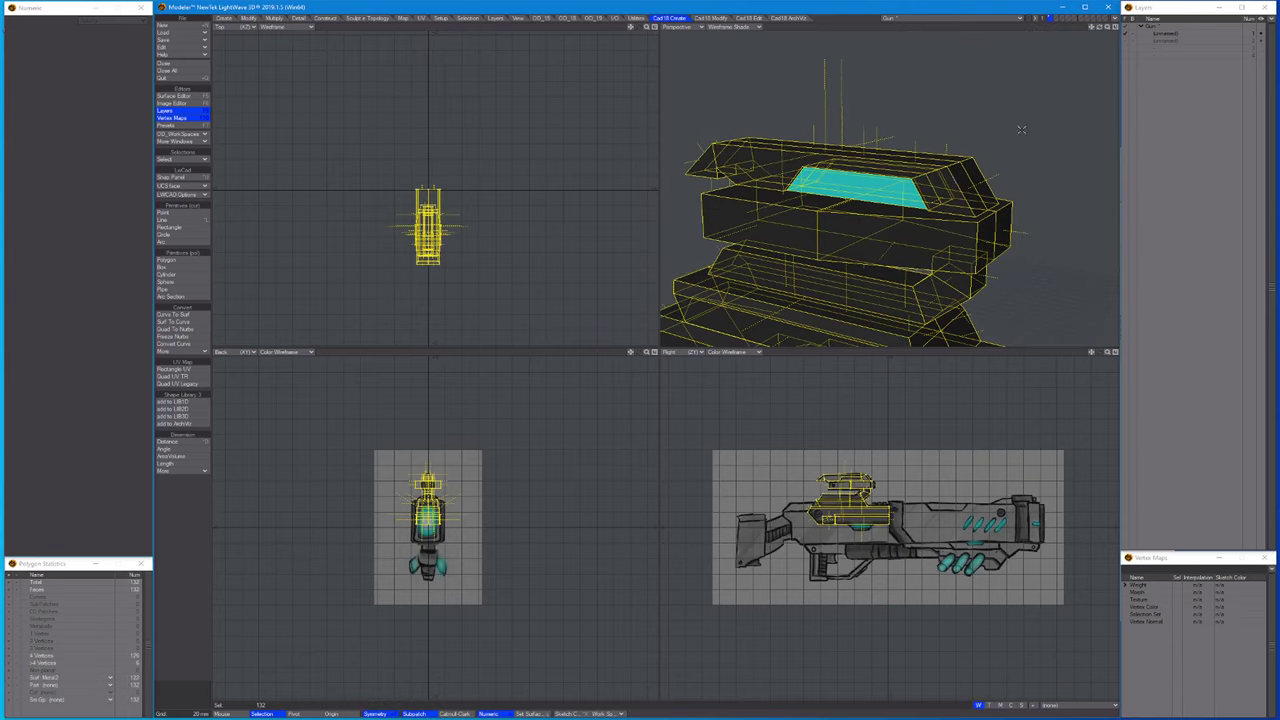
Select the edges around the main scope housing box and chamfer them by about 1 mm.
key("ctrl+j")
left_click(824, 236)
left_click_drag(824, 236, 874, 226, "alt")
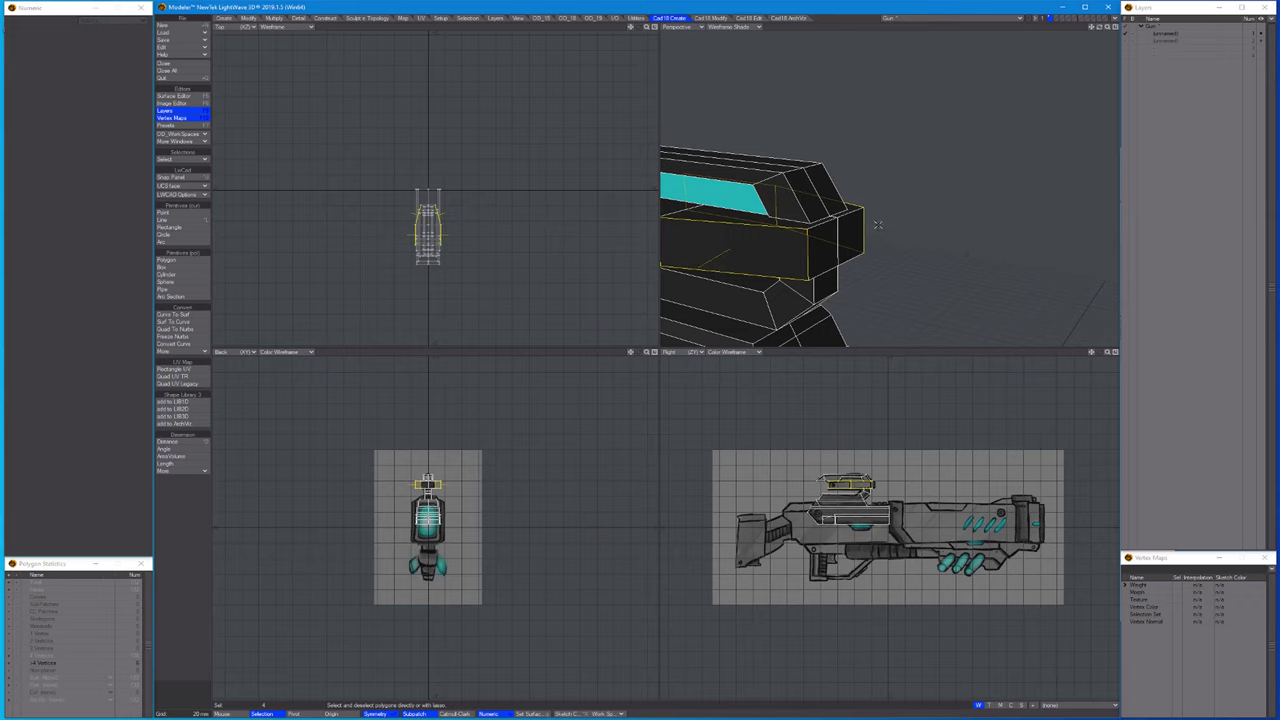
key("ctrl+h")
mouse_move(824, 270)
left_mouse_down("alt")
mouse_move(994, 206)
mouse_move(824, 262)
left_mouse_up("alt")
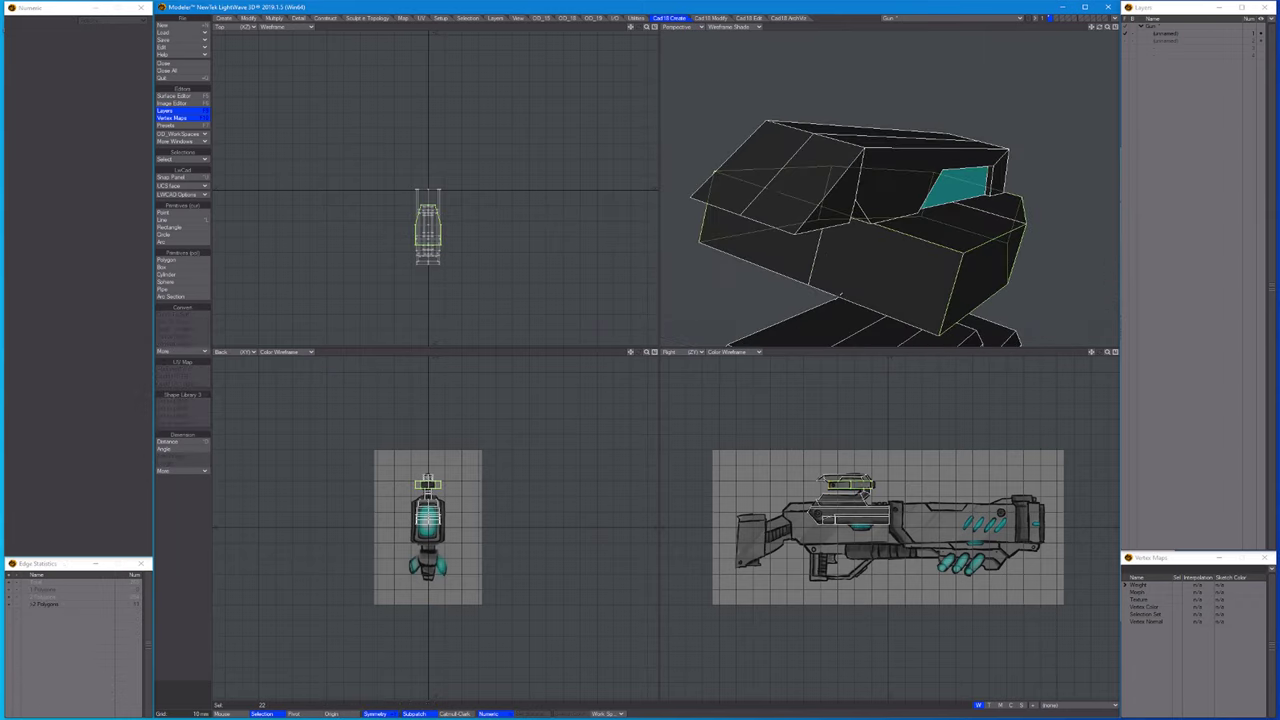
scroll(840, 296, "up", 3)
mouse_move(826, 194)
left_mouse_down("alt")
mouse_move(837, 189)
mouse_move(826, 206)
left_mouse_up("alt")
key("shift+c")
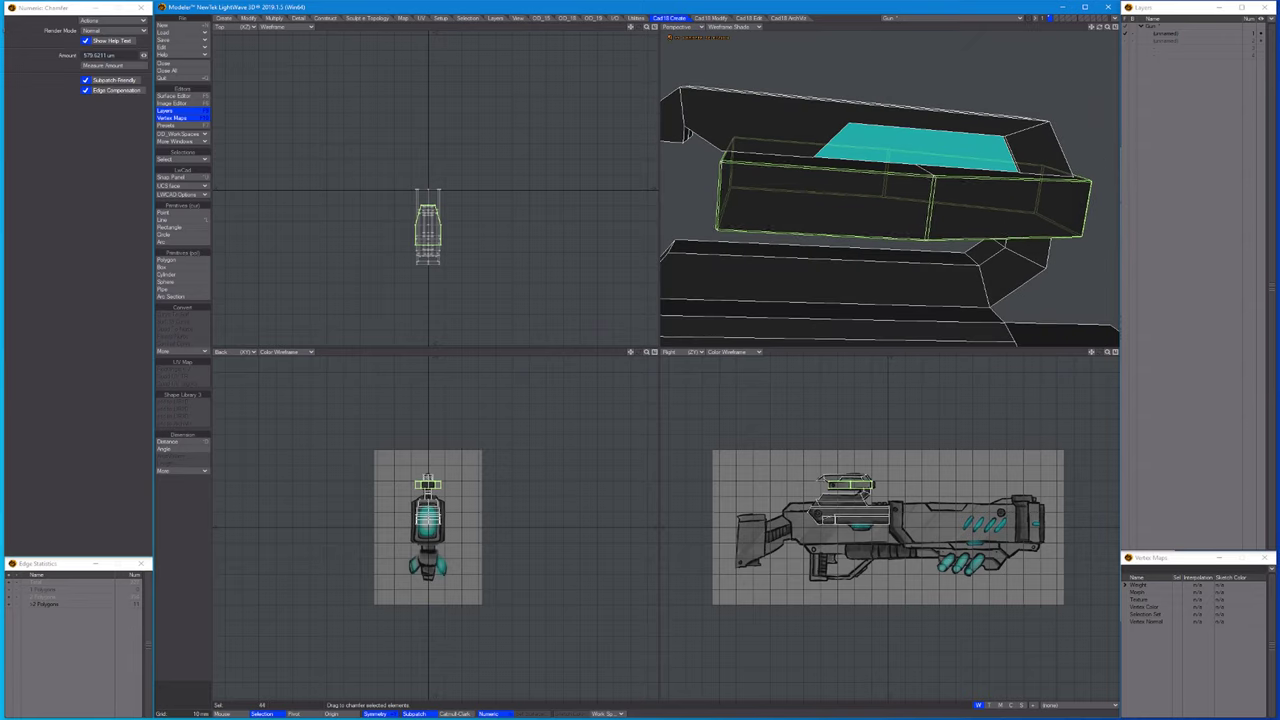
key("space")
Isolate the bent support bracket under the scope and knife it lengthwise along its centre.
key("ctrl+j")
key("a")
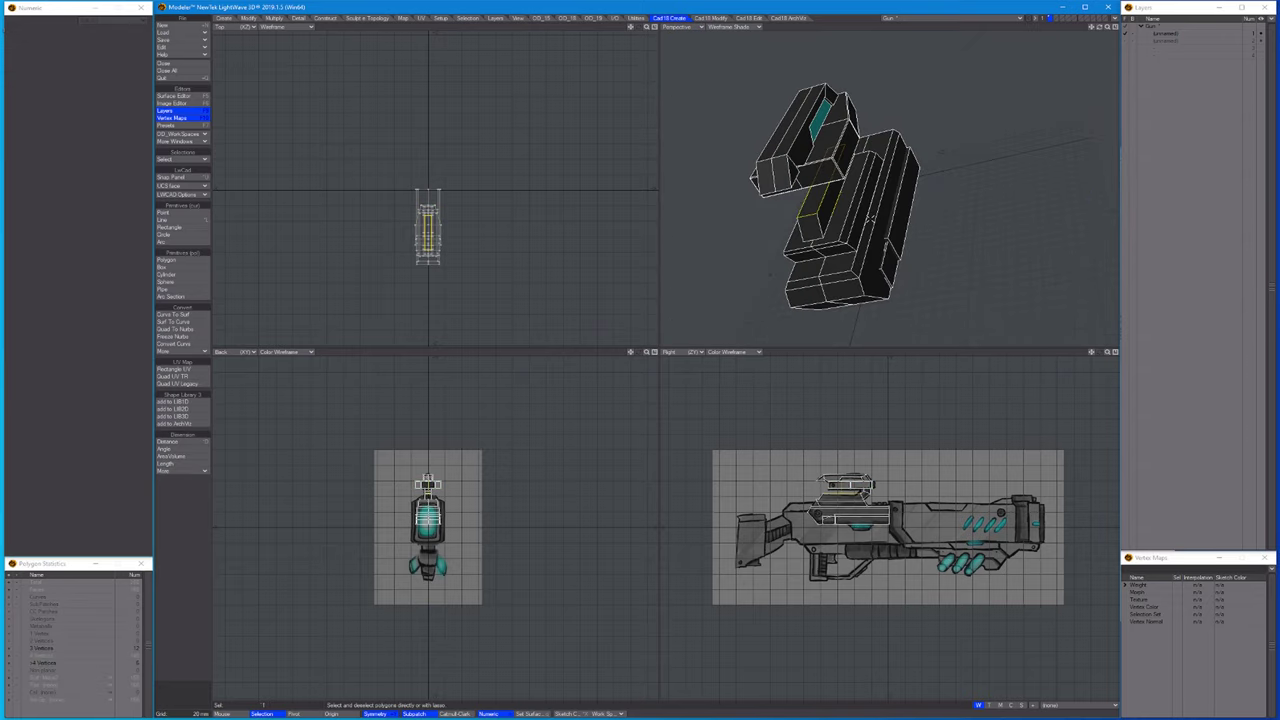
key("slash")
key("period")
key("period")
key("period")
key("shift+k")
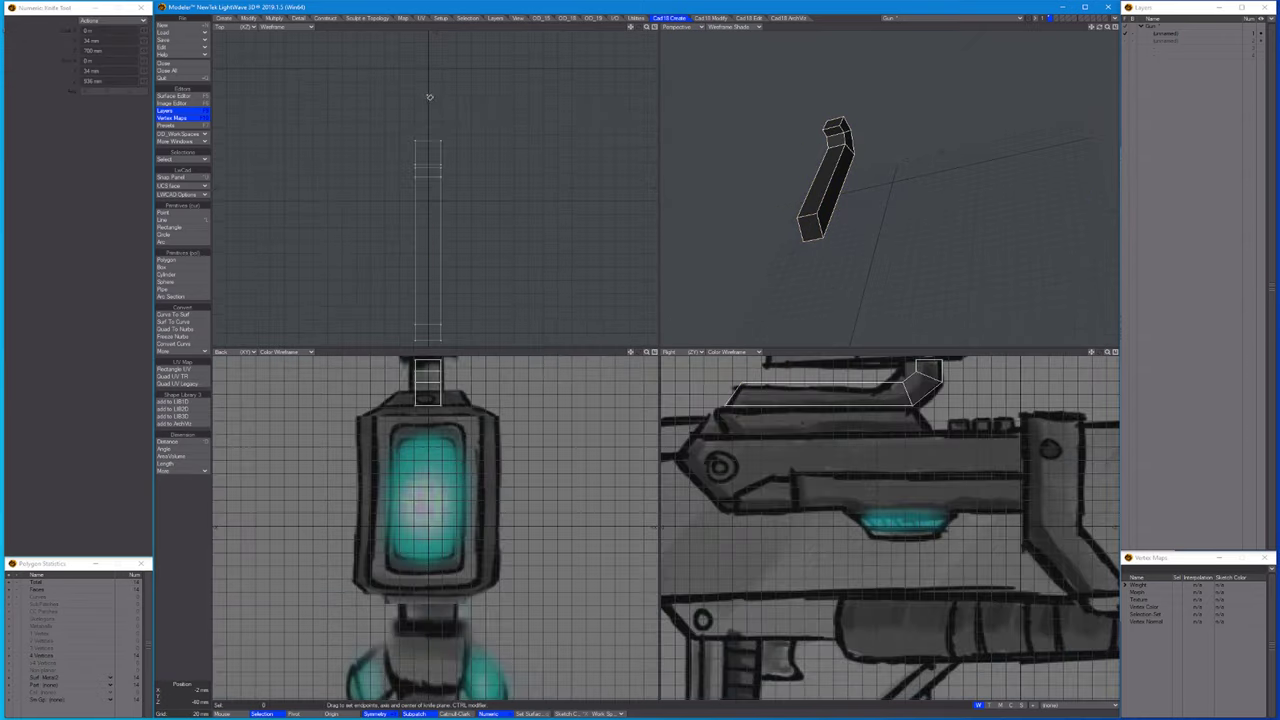
left_click_drag(429, 97, 429, 340)
scroll(498, 464, "up", 2)
key("space")
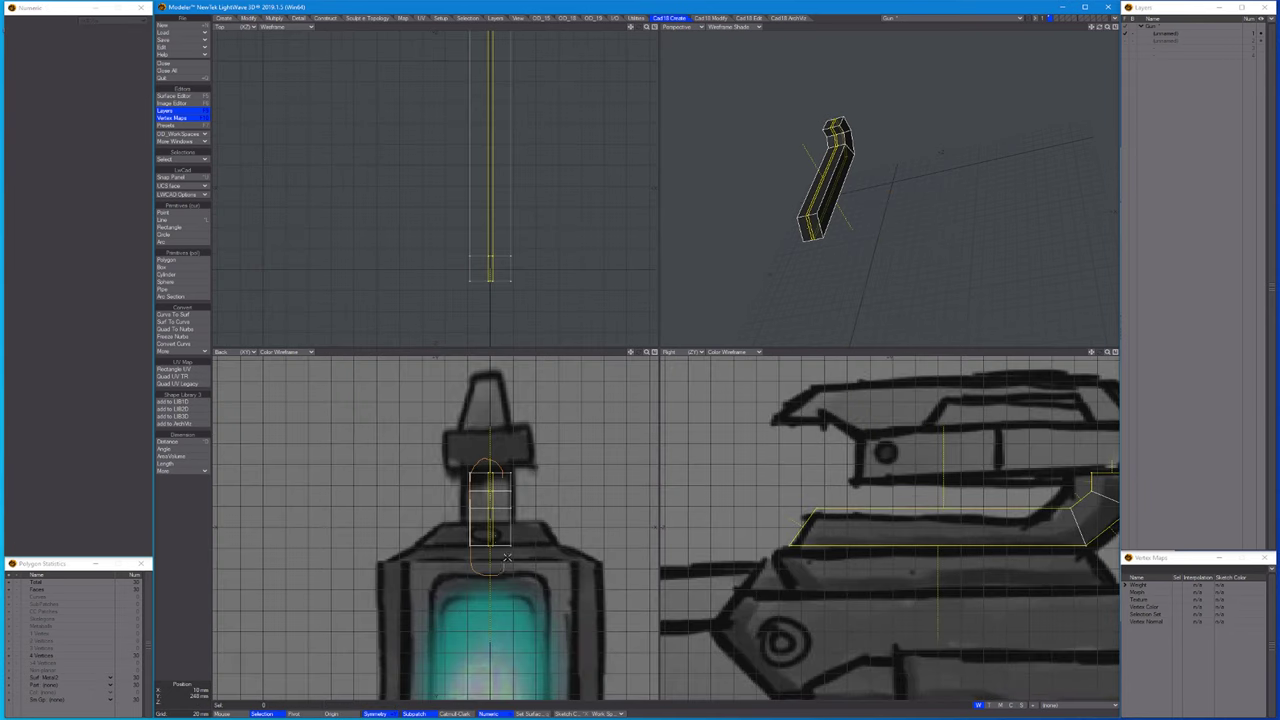
Set the bracket's centre-cut points to 0 m on the X axis and merge them.
key("ctrl+g")
left_click_drag(490, 466, 500, 546)
key("ctrl+v")
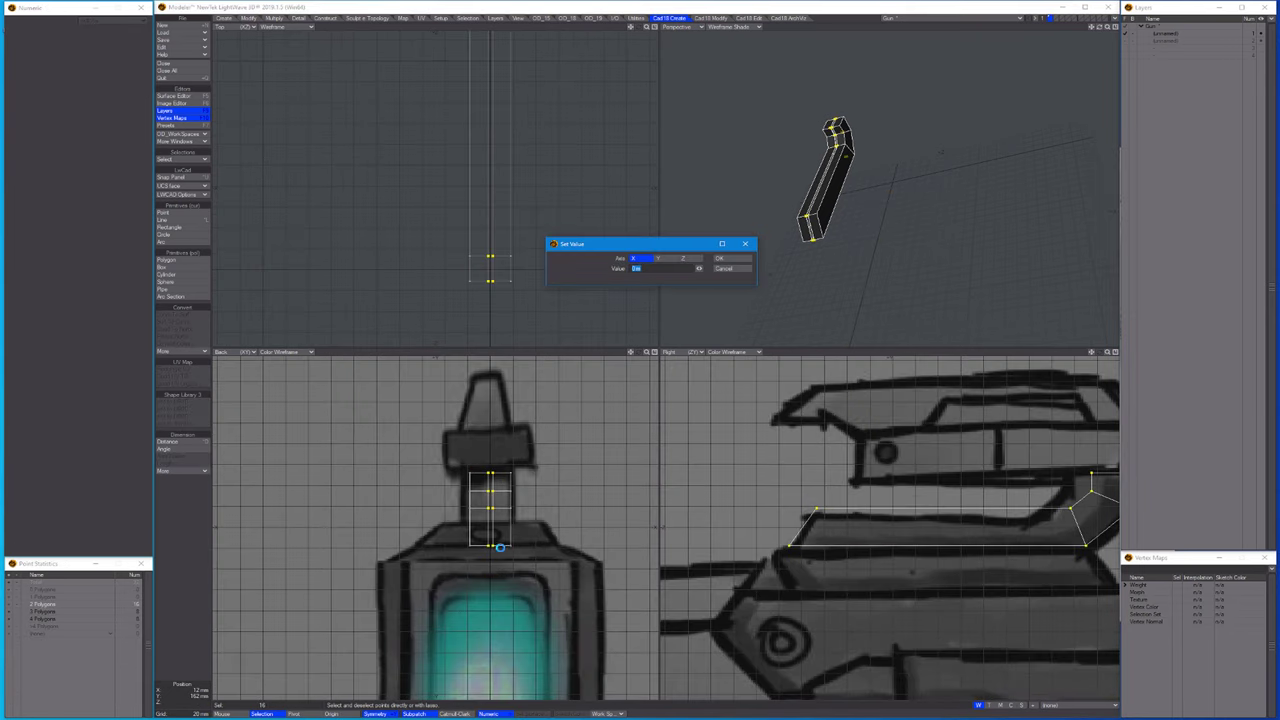
left_click(734, 257)
key("m")
left_click(734, 257)
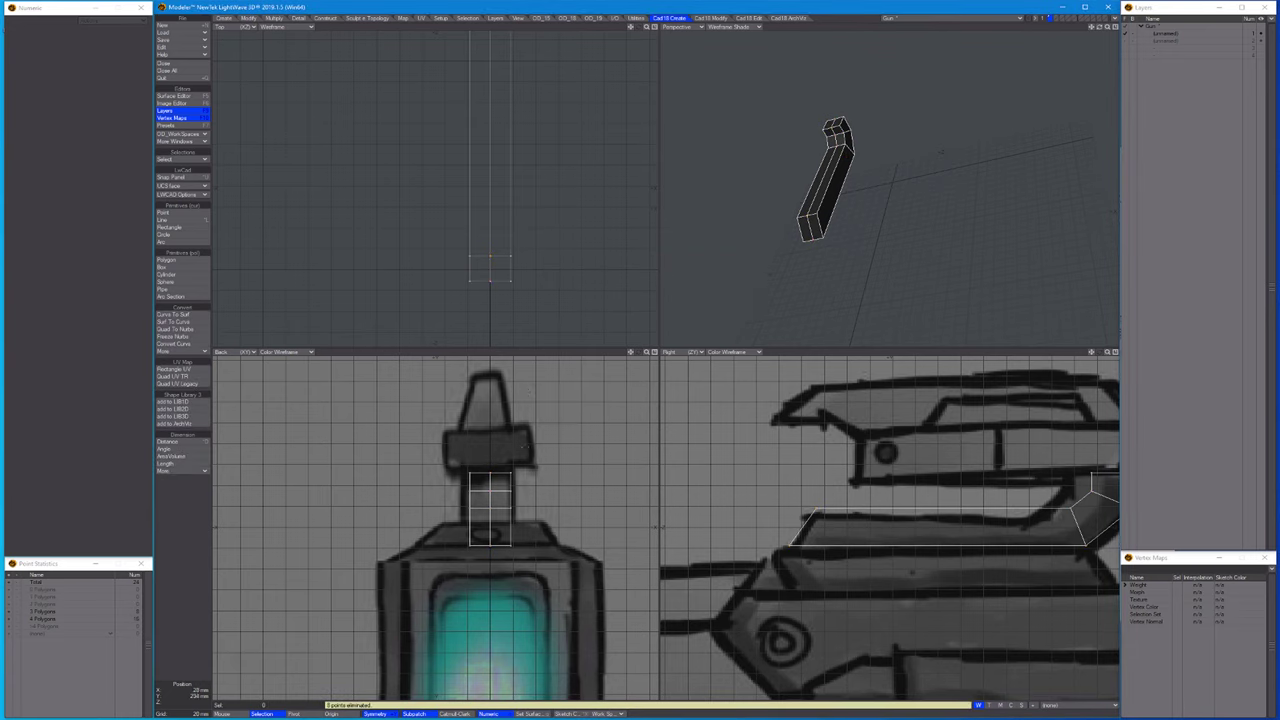
Select the bracket's outline edges, leaving the centre line out, and chamfer them by about 1.3 mm.
key("ctrl+h")
scroll(810, 200, "up", 2)
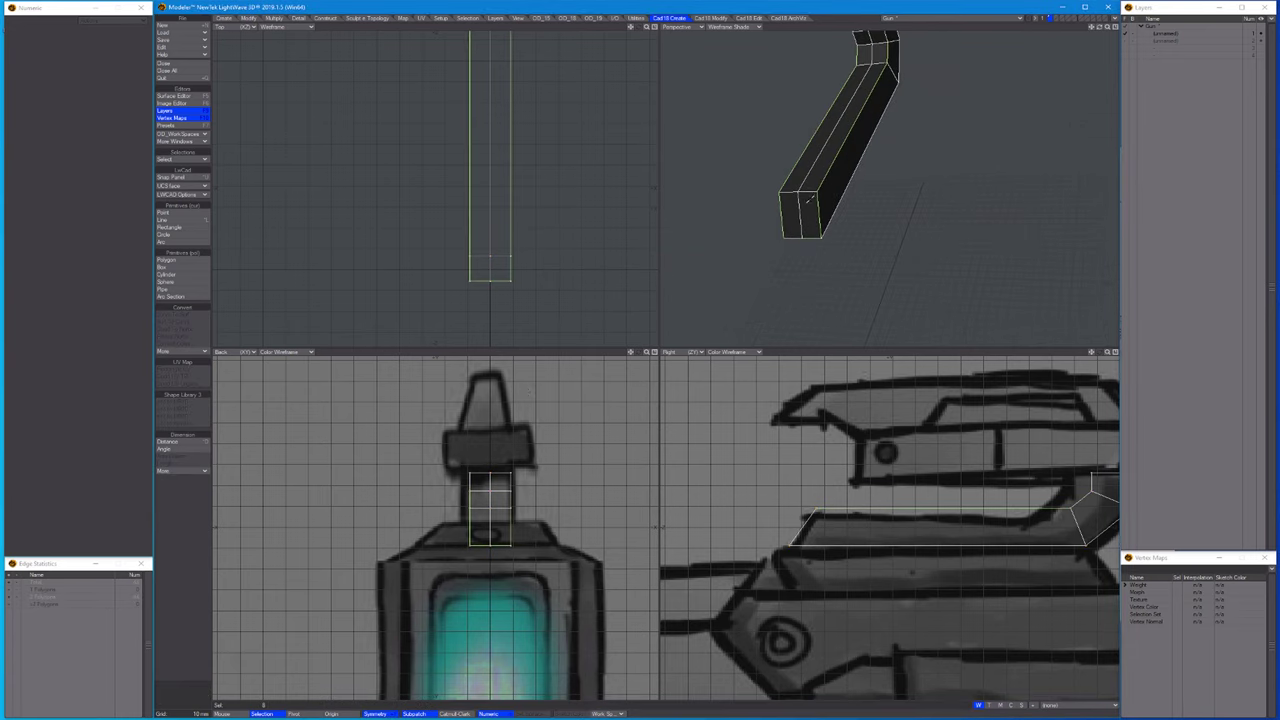
key("a")
left_click_drag(866, 203, 786, 177, "alt")
scroll(952, 218, "up", 5)
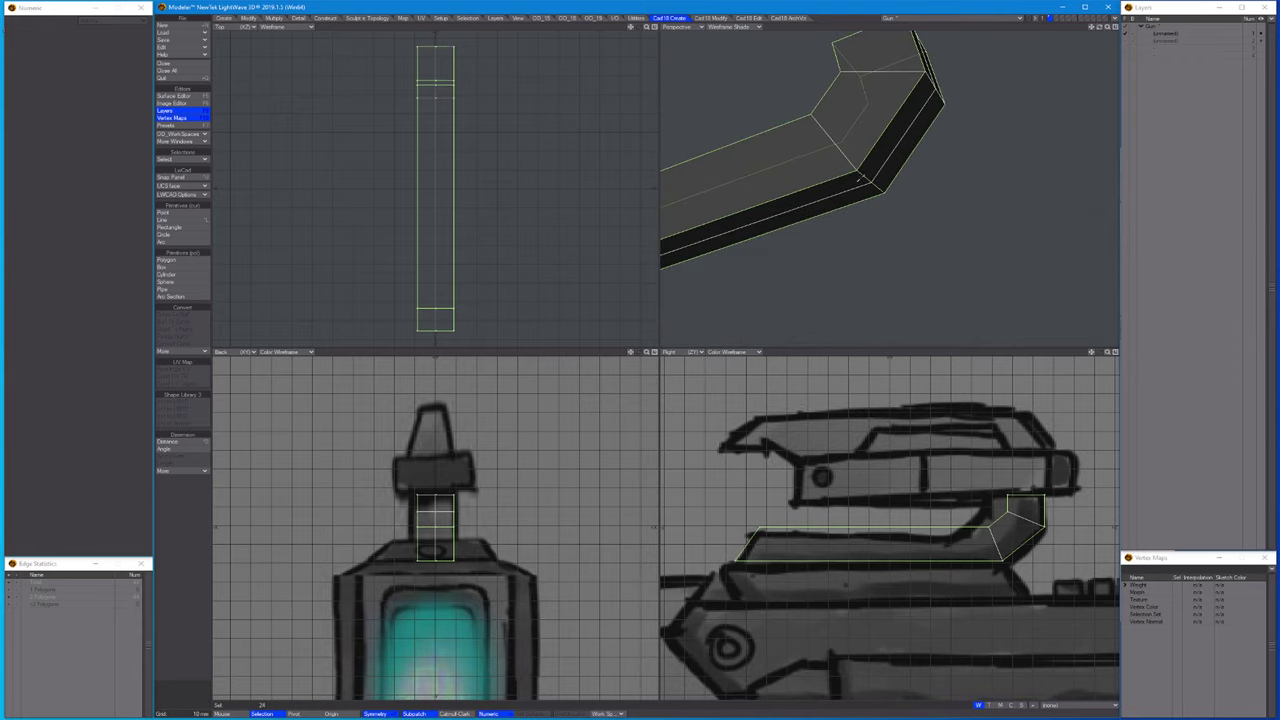
scroll(952, 218, "down", 3)
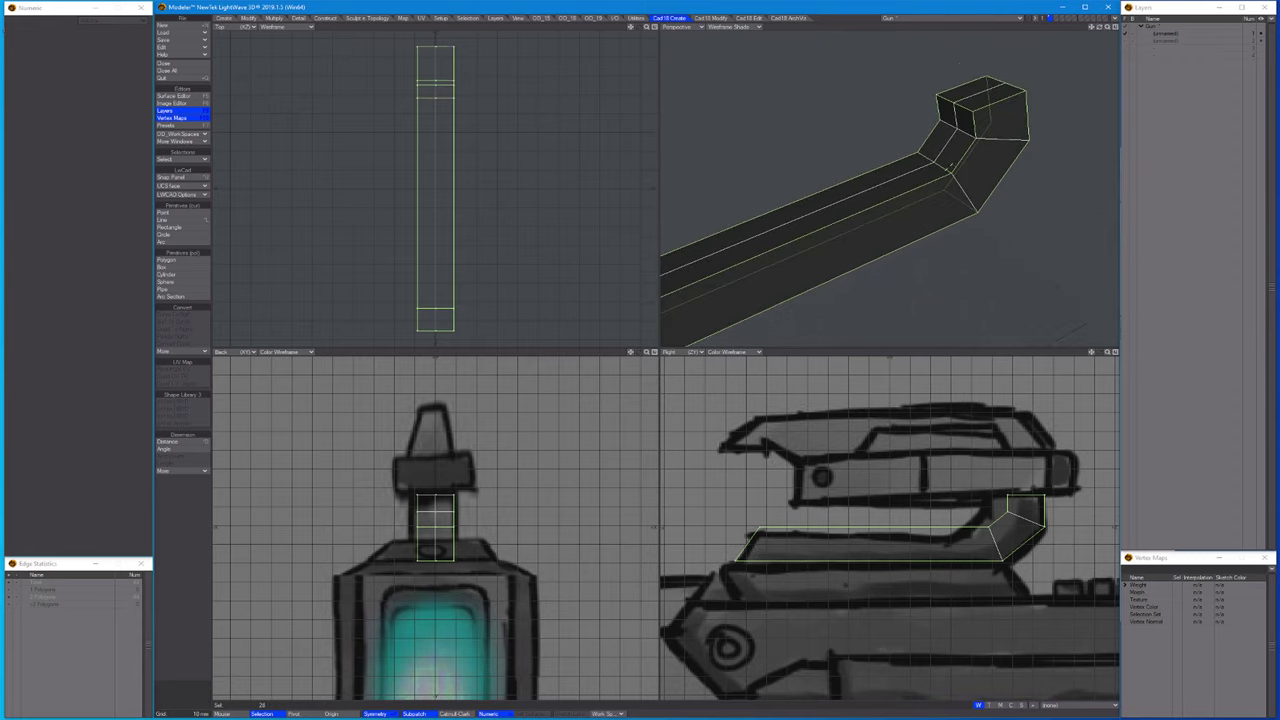
left_click_drag(993, 157, 768, 187, "alt")
key("shift+c")
left_click_drag(330, 66, 355, 62)
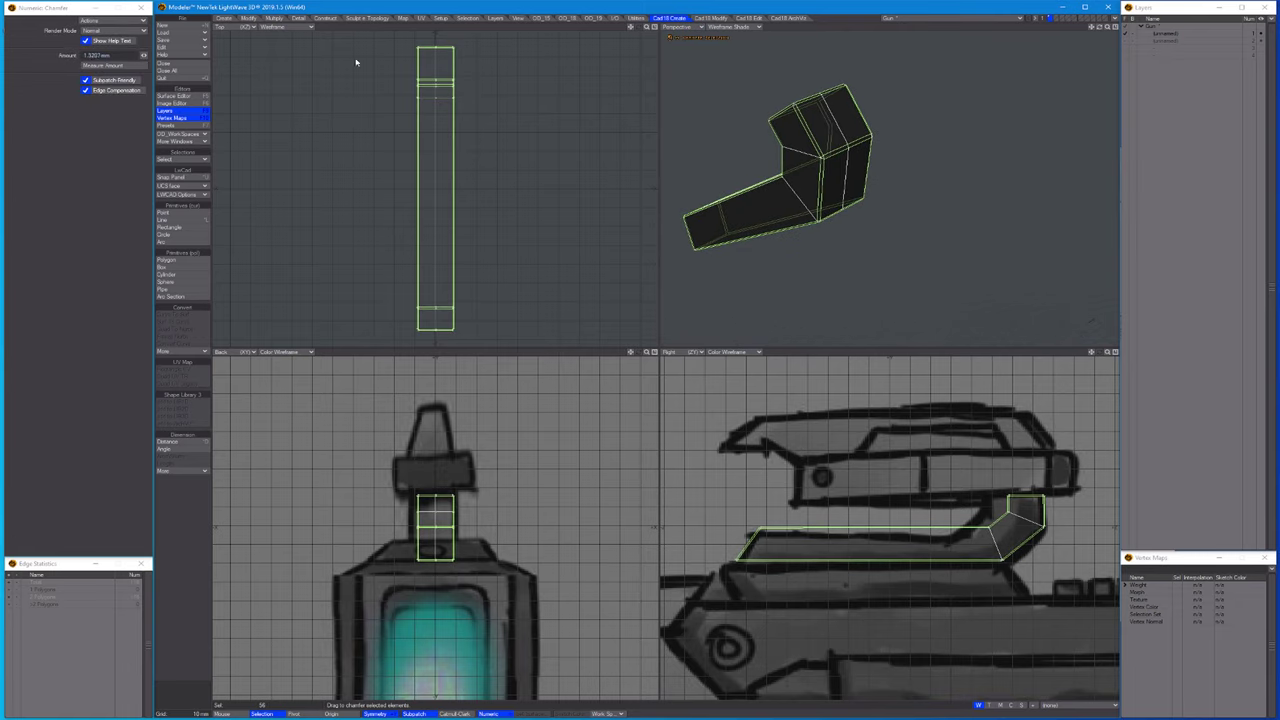
left_click_drag(840, 110, 970, 160, "alt")
key("space")
Isolate the scope's top cover and merge its duplicate points.
key("ctrl+j")
key("=")
key("slash")
key("m")
key("Return")
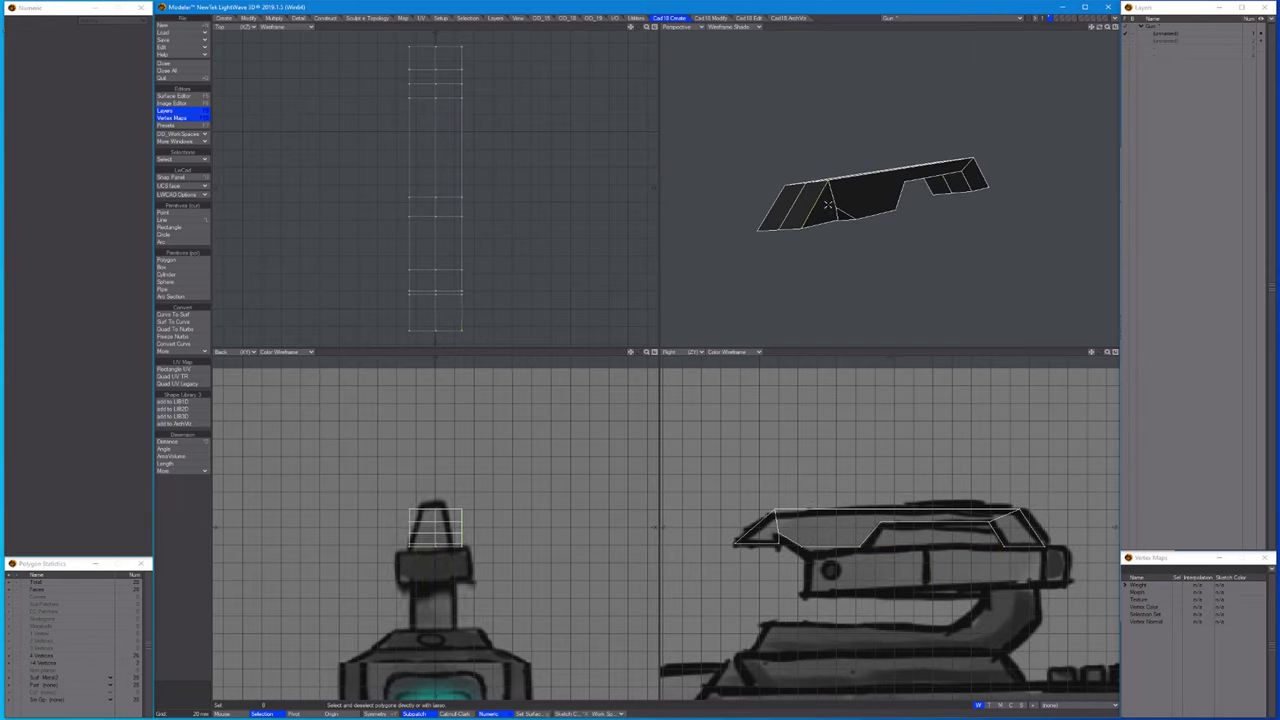
Select the top cover's outline and corner edges and chamfer them by 1 mm.
left_click(983, 150)
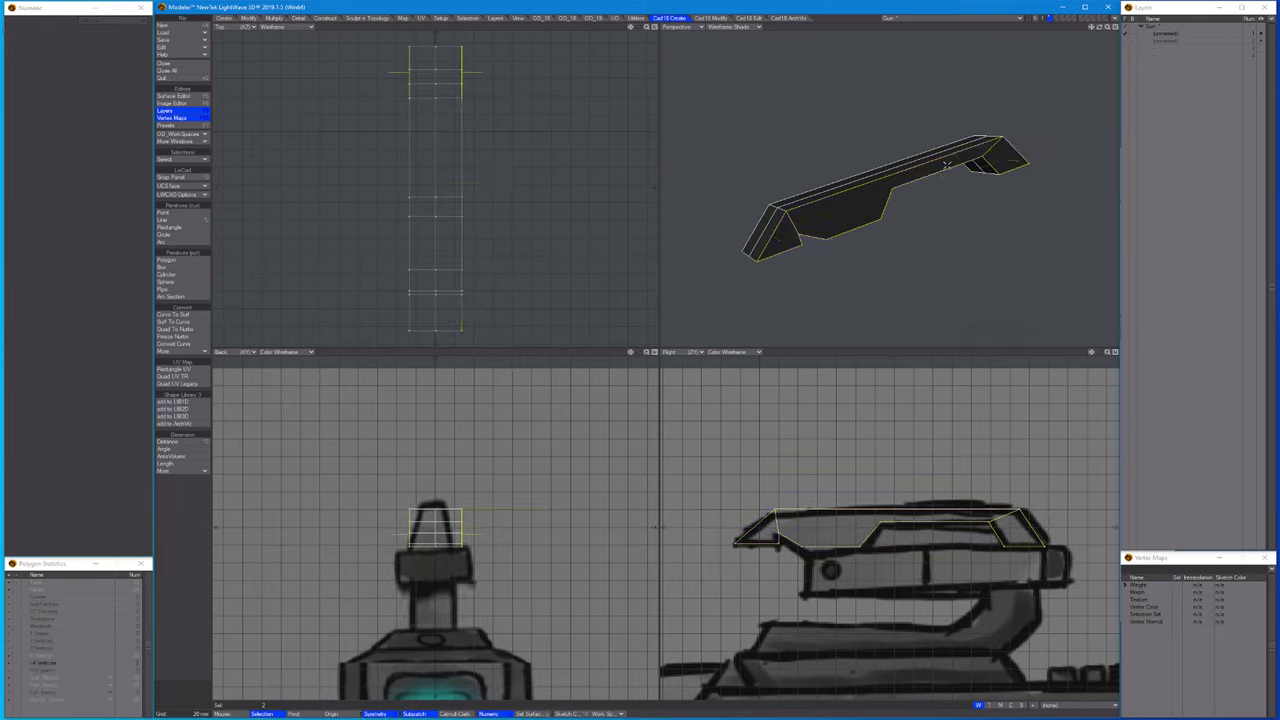
left_click(789, 231)
left_click_drag(790, 232, 922, 200, "alt")
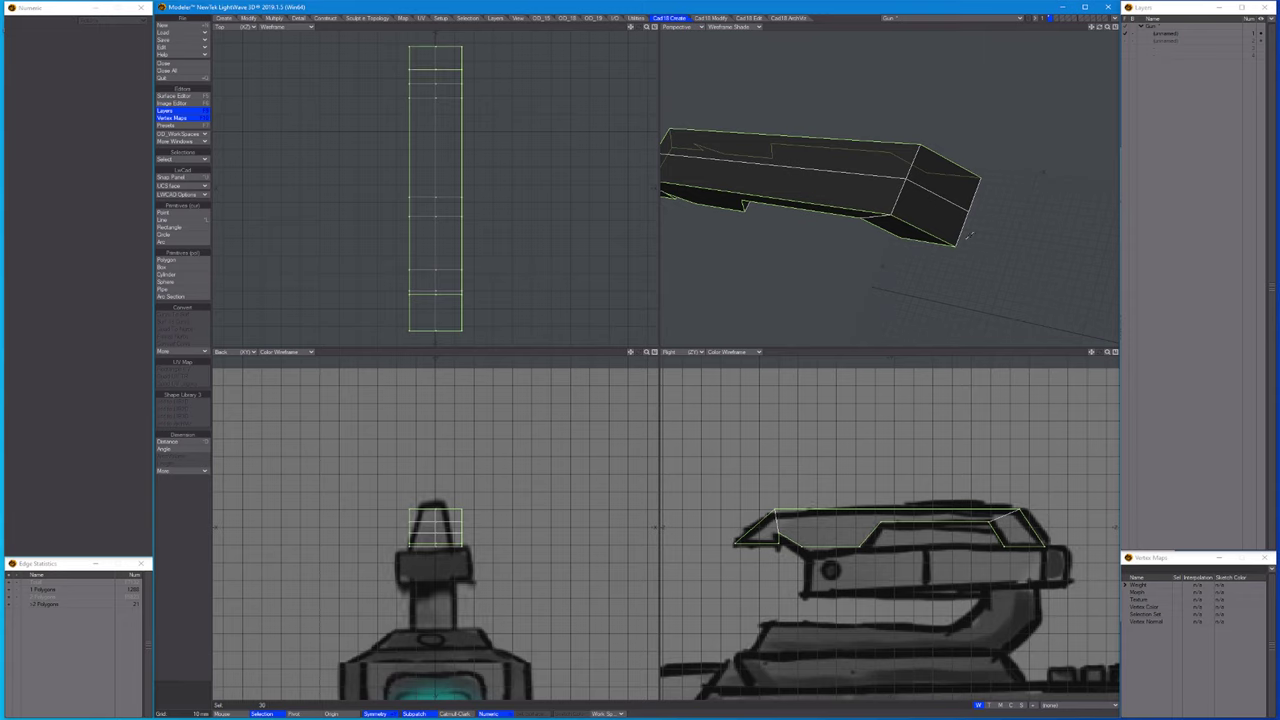
left_click_drag(970, 235, 842, 186, "alt")
key("ctrl+b")
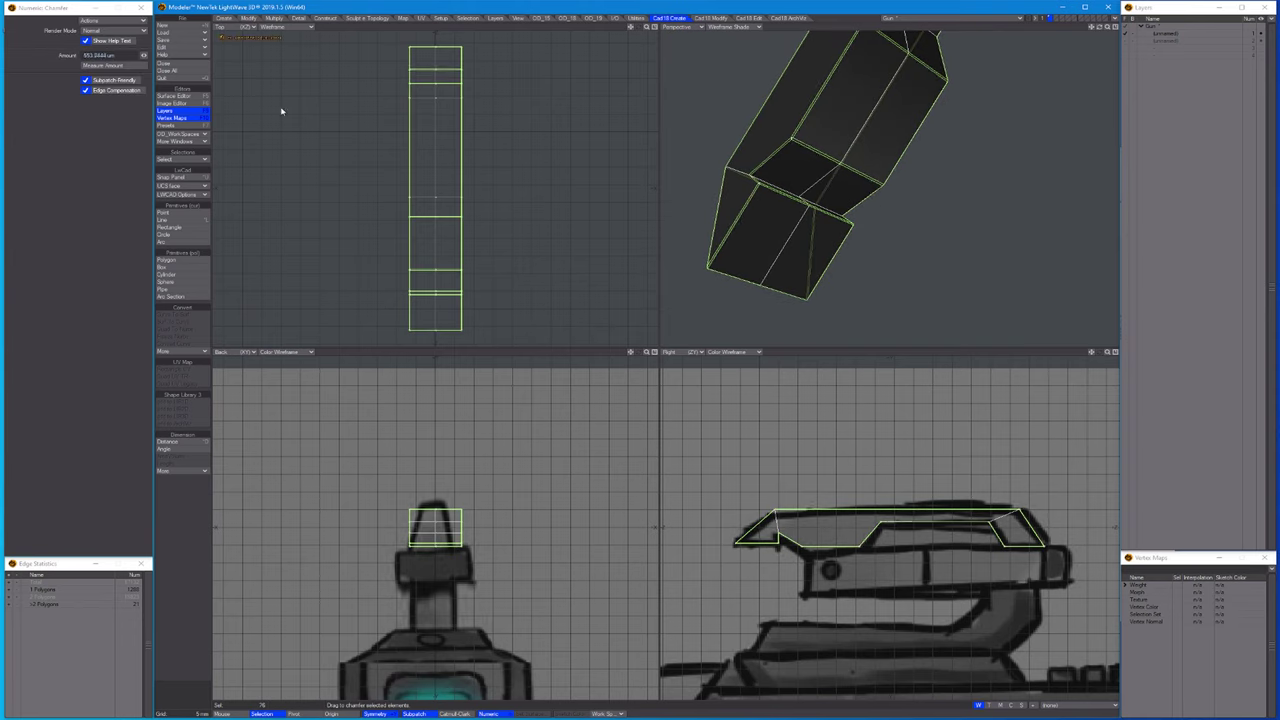
left_click(100, 55)
type("1 mm")
key("Return")
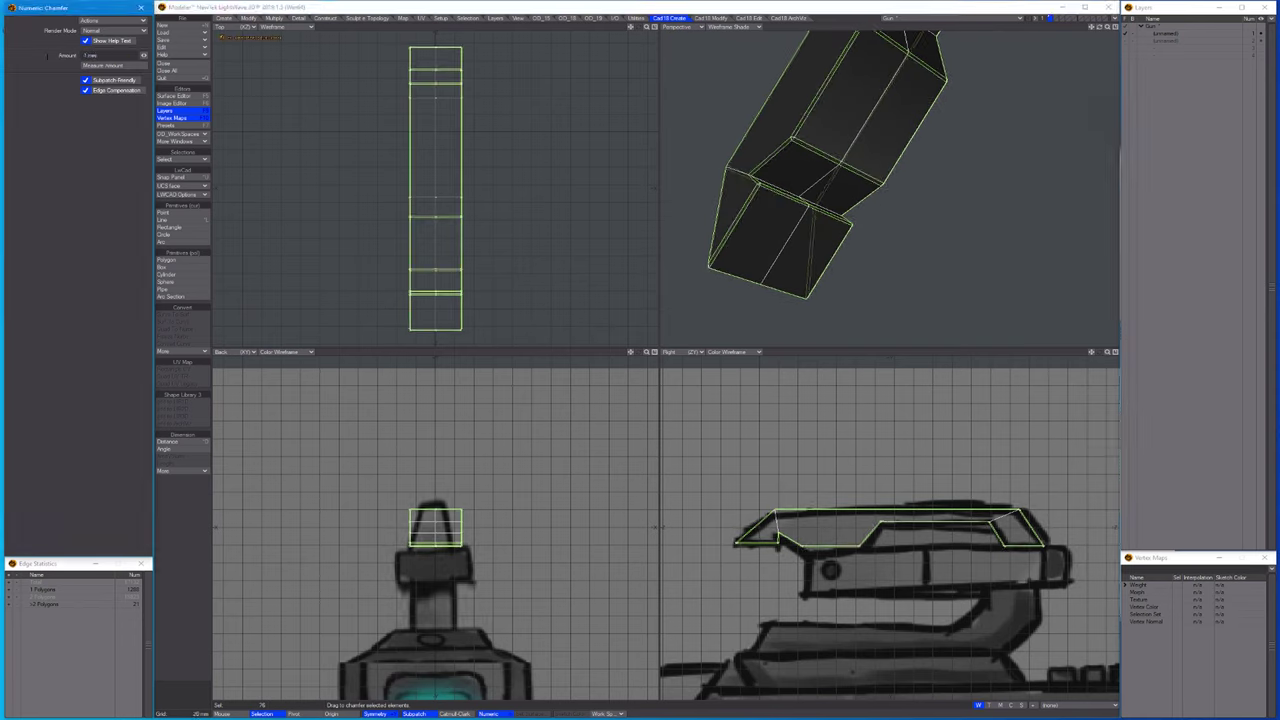
left_click_drag(828, 196, 963, 134, "alt")
key("space")
Isolate the teal insert in the scope's top cover and chamfer its outline edges by about 1 mm.
key("apostrophe")
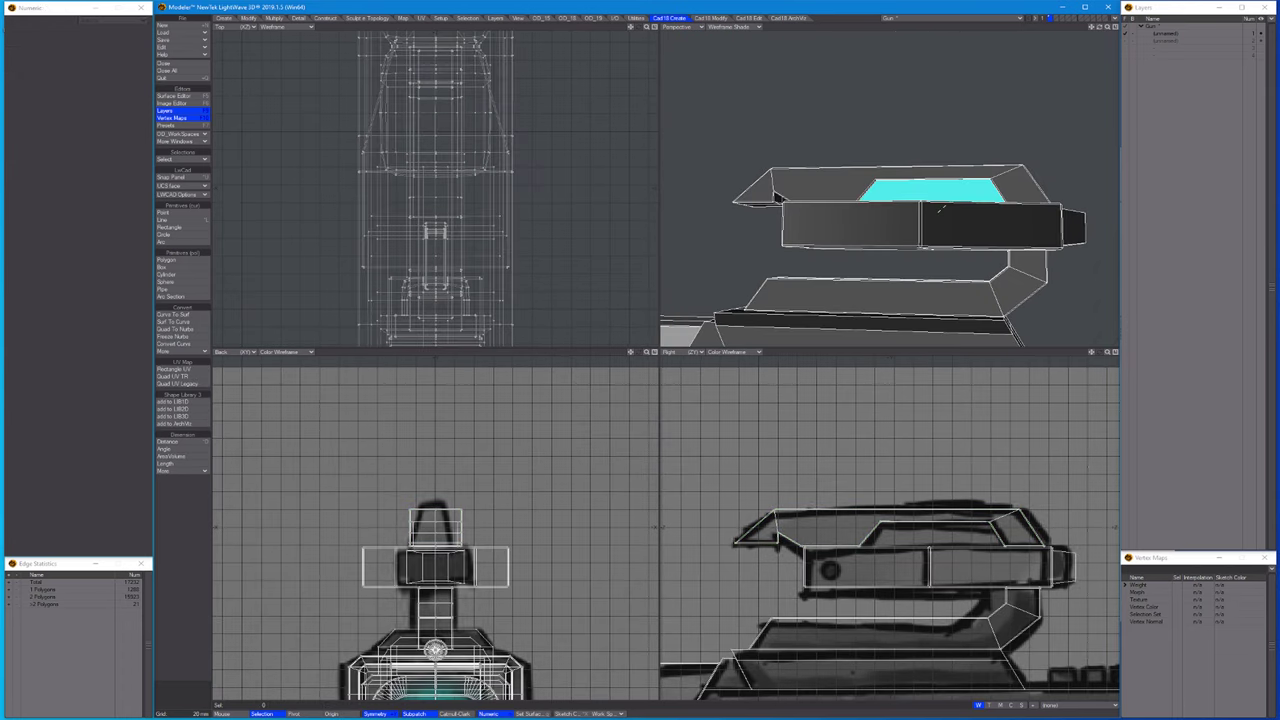
left_click_drag(939, 208, 898, 222, "alt")
key("apostrophe")
key("slash")
key("ctrl+h")
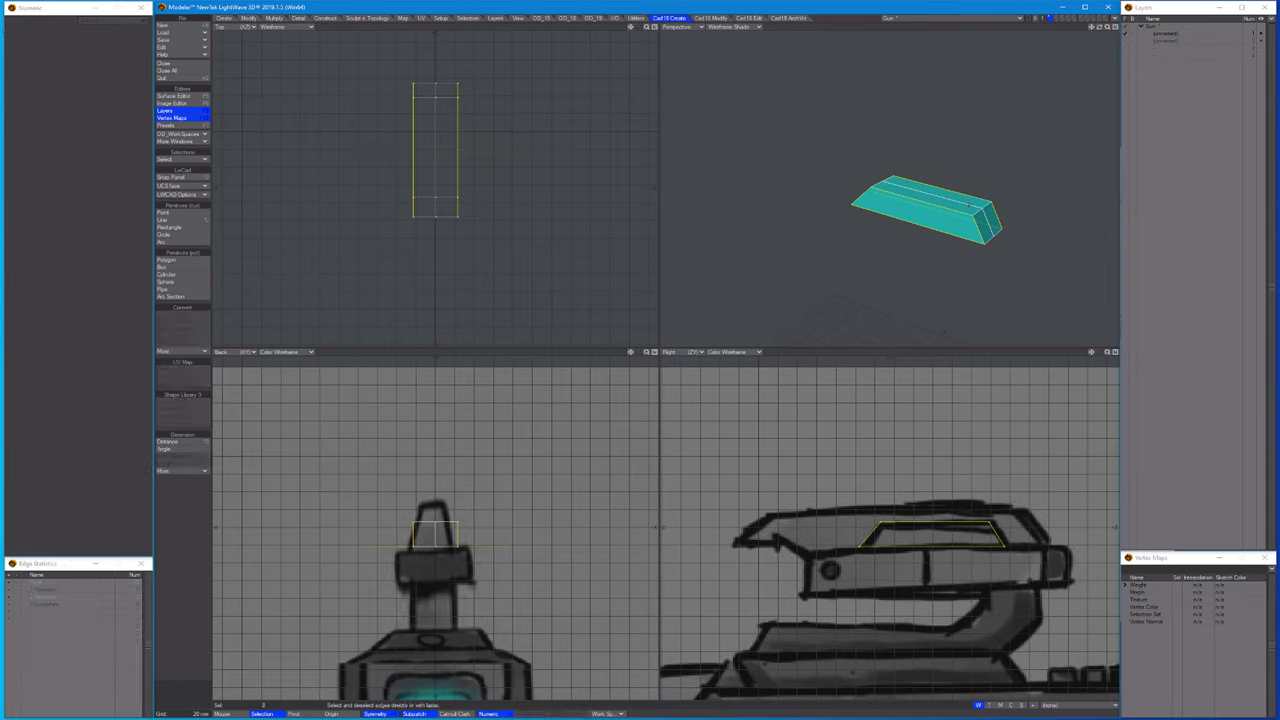
left_click_drag(943, 214, 918, 186, "alt")
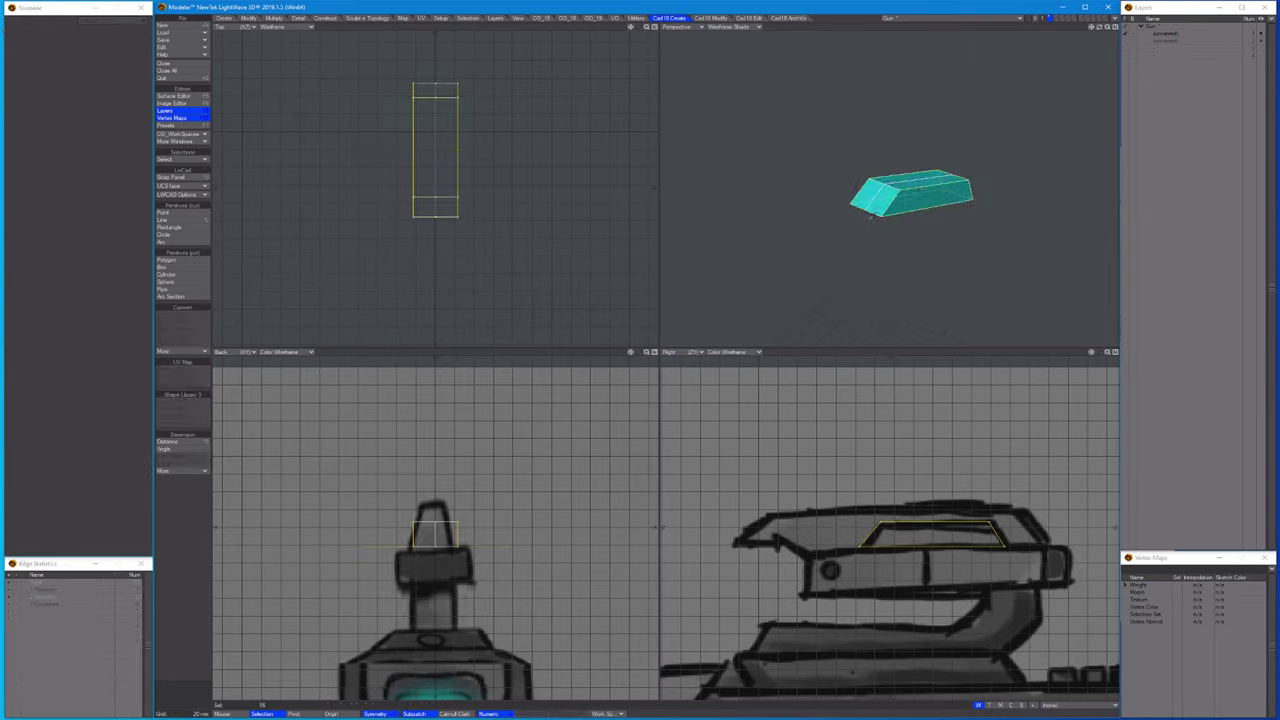
scroll(870, 215, "up", 3)
key("shift+z")
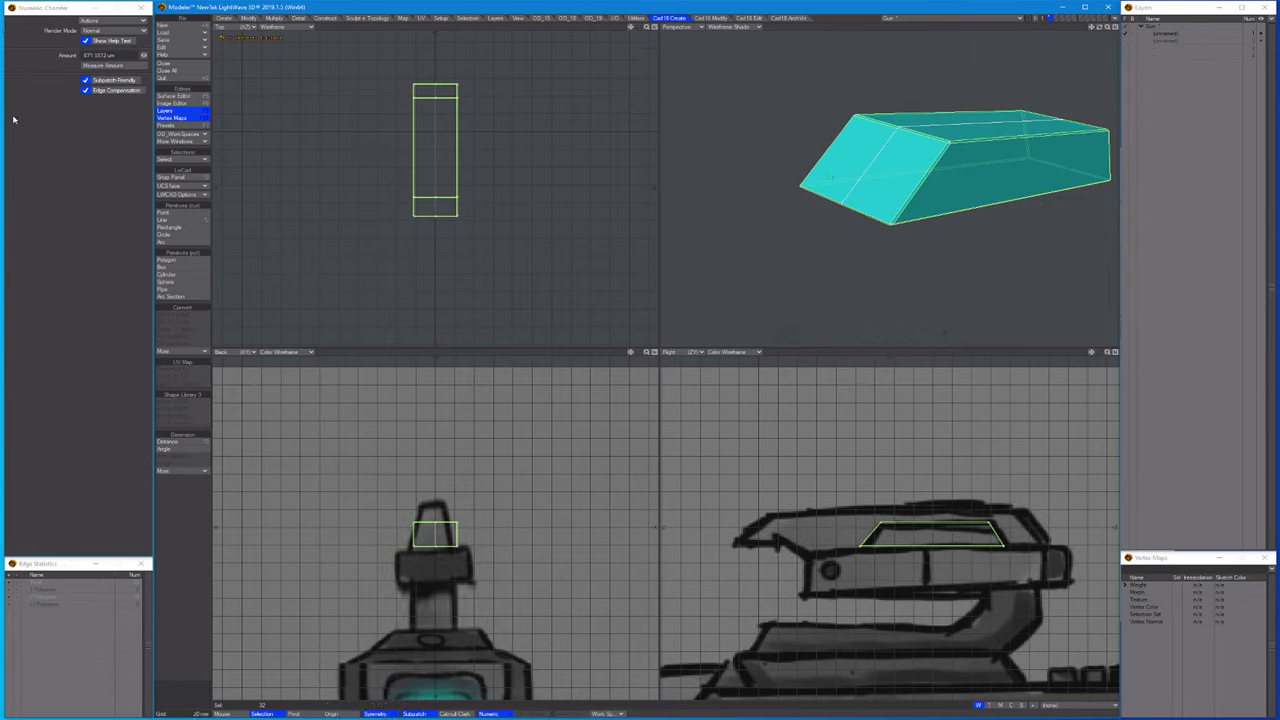
left_click(100, 55)
key("space")
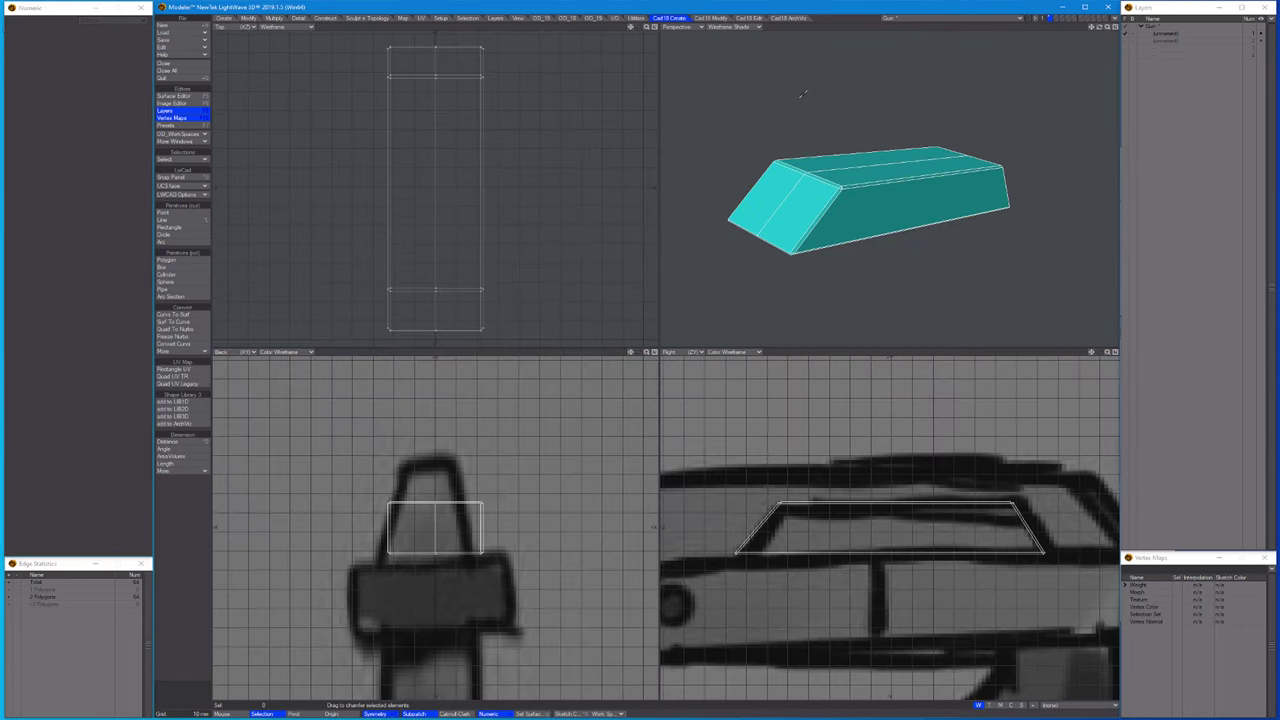
Isolate the sloped body block beneath the scope bracket and select its side-face and end outline edges for chamfering.
left_click_drag(905, 178, 935, 200, "alt")
key("ctrl+h")
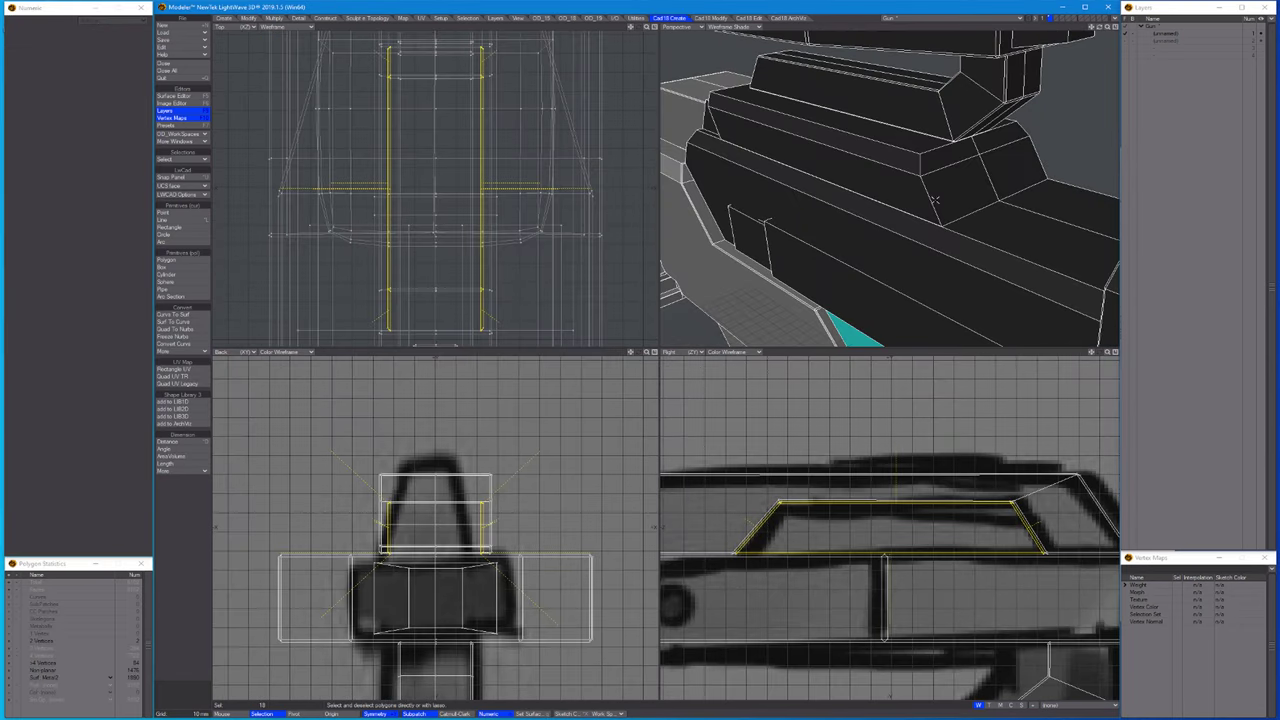
key("]")
key("=")
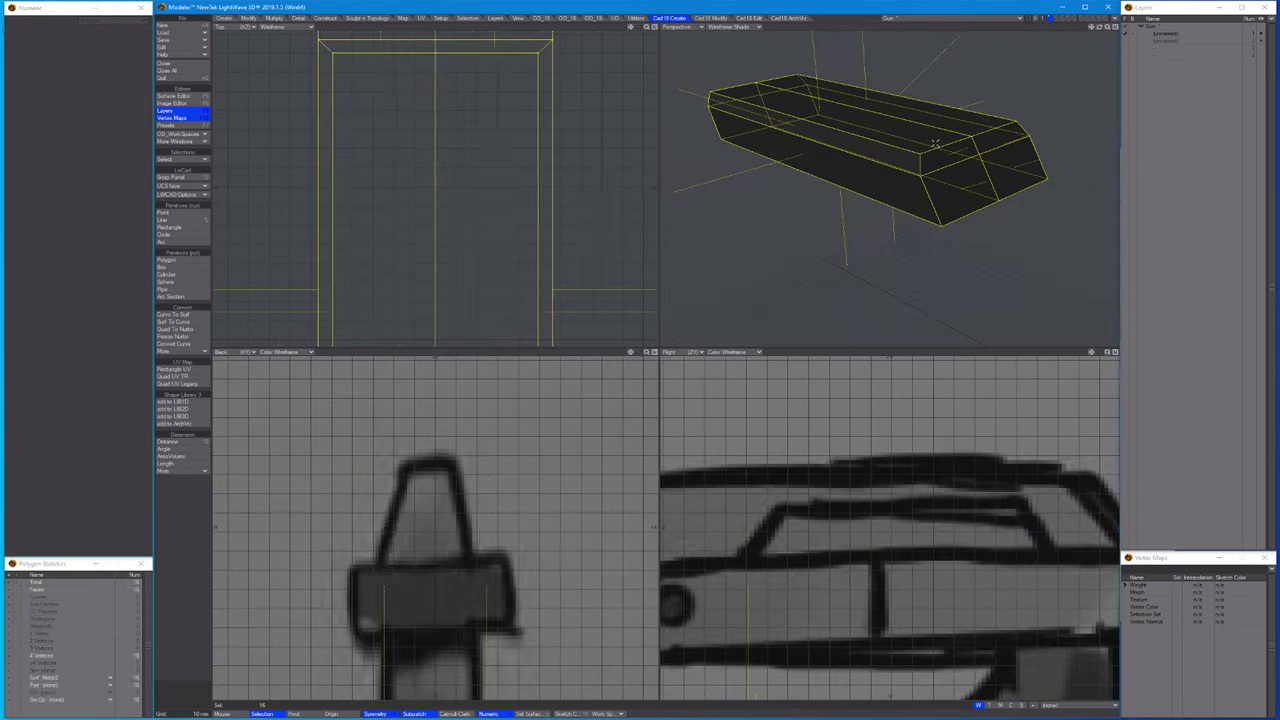
key("ctrl+h")
left_click(893, 165)
left_click(897, 133, "shift")
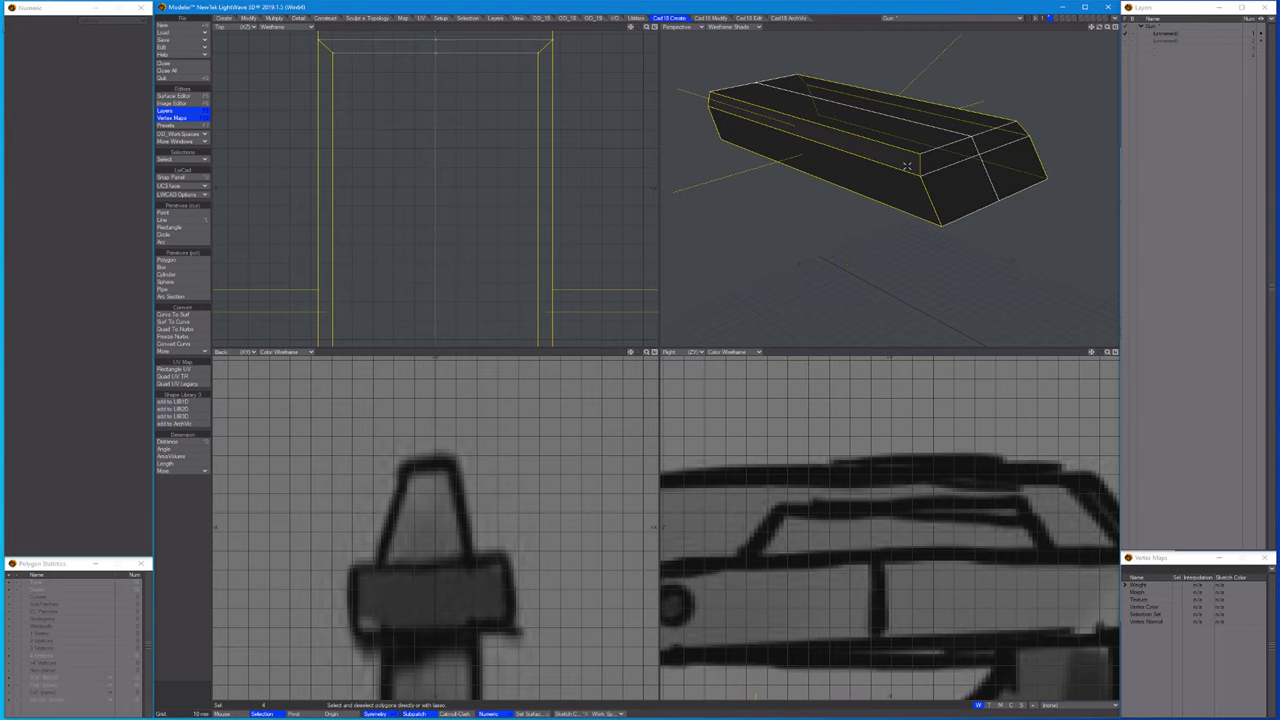
left_click(895, 133, "shift")
left_click_drag(895, 133, 875, 145, "alt")
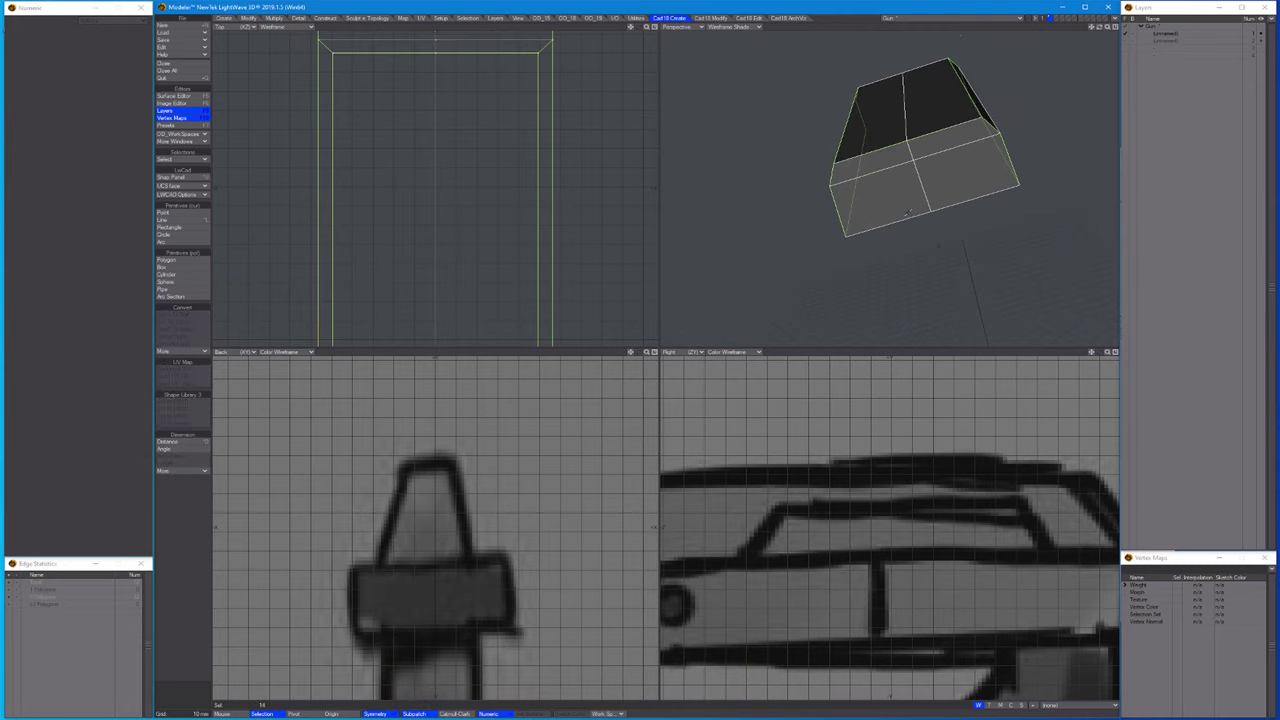
left_click_drag(907, 212, 854, 155, "alt")
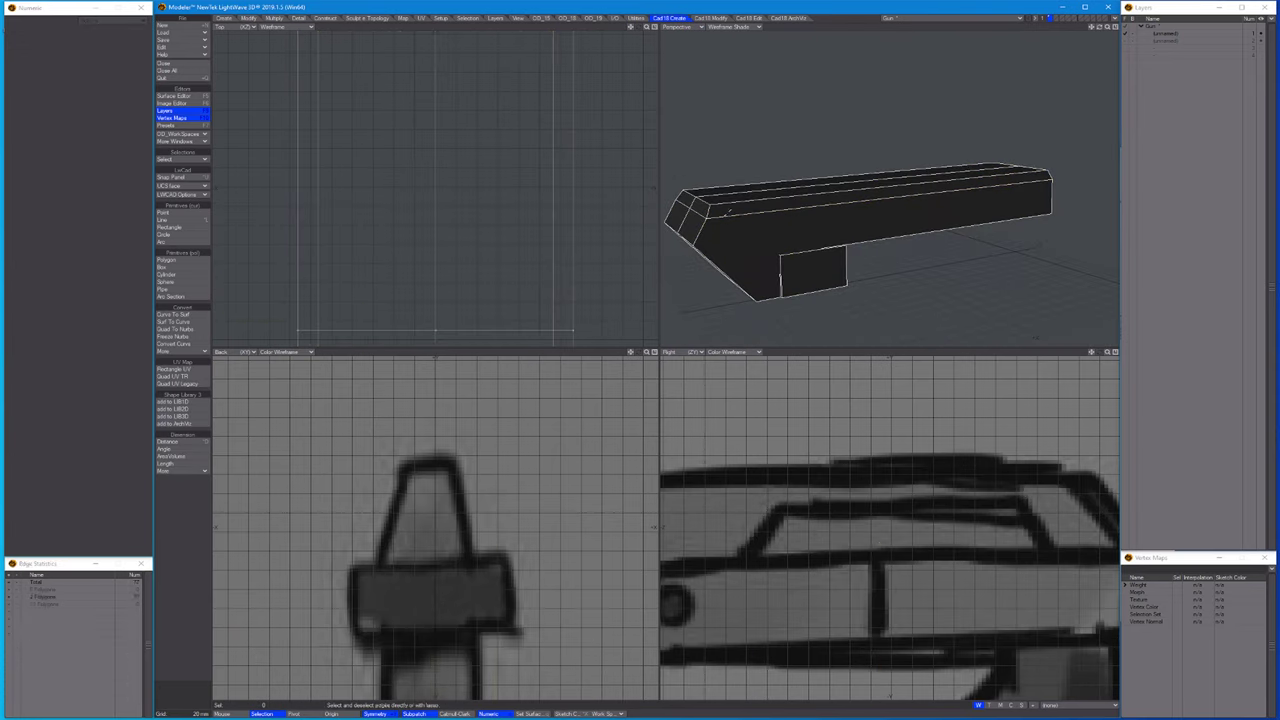
Select the full set of outline edges on the sloped body block's side faces and ends and chamfer them.
key("space")
left_click(800, 266)
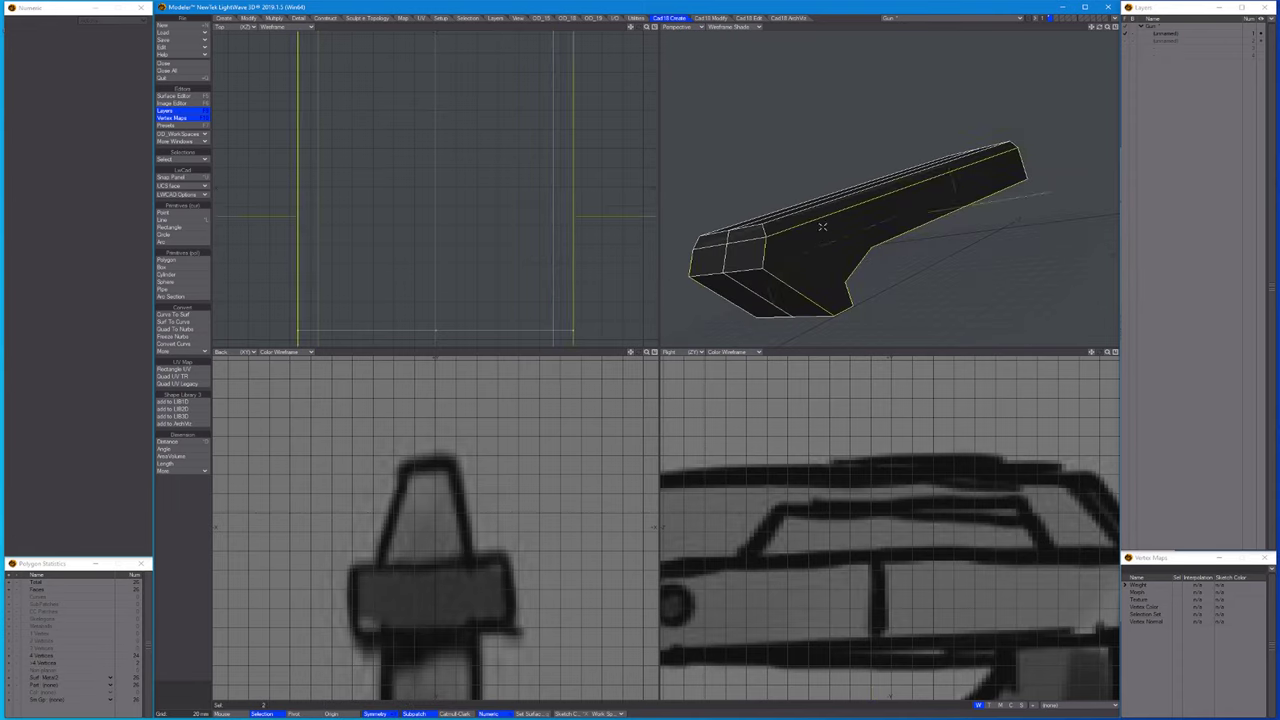
key("ctrl+h")
left_click_drag(787, 238, 790, 224, "alt")
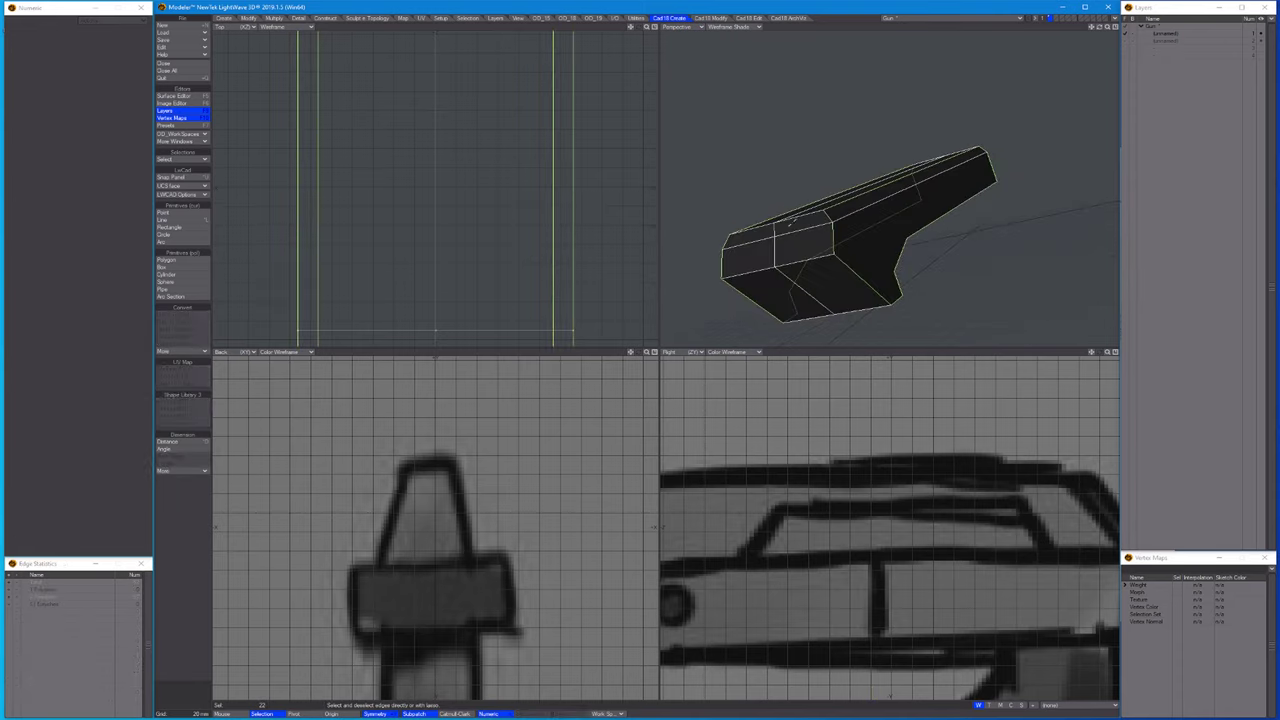
left_click_drag(862, 290, 798, 226, "alt")
key("shift+c")
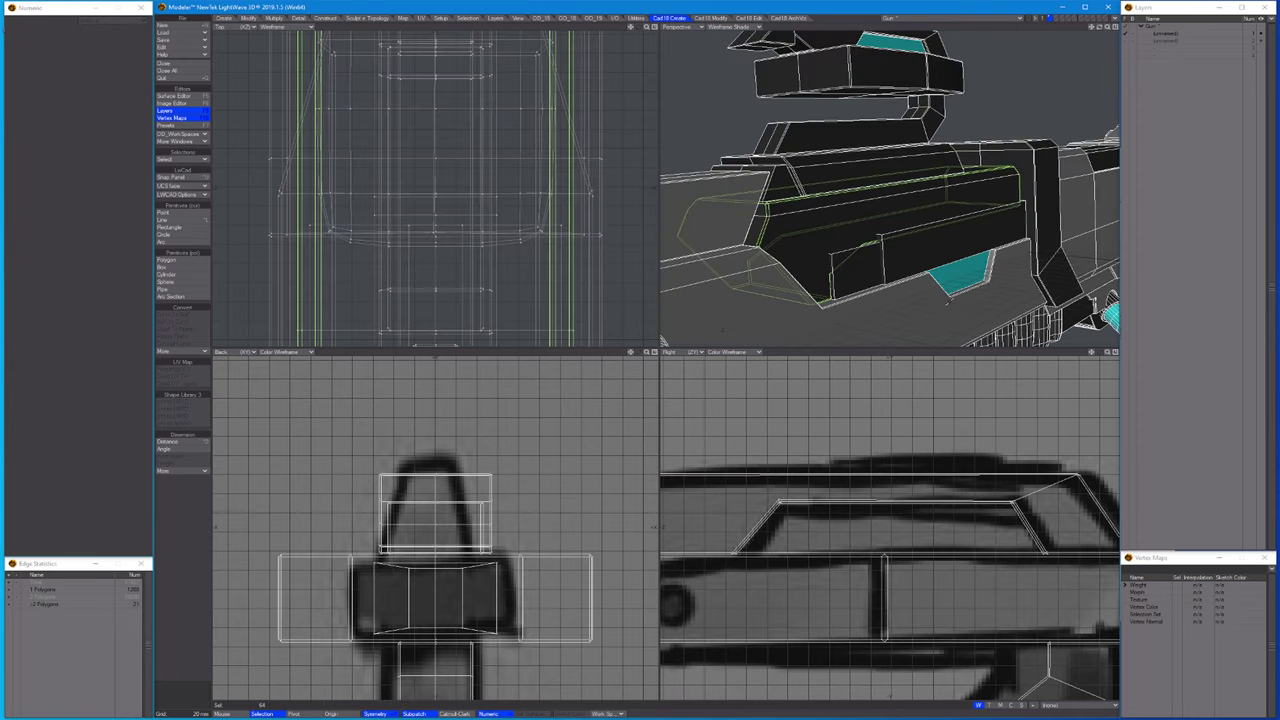
Select the two opposite small rectangular faces at the body block's lower notch and scale them slightly inward with Transform.
mouse_move(830, 240)
left_mouse_down("alt")
mouse_move(795, 253)
mouse_move(840, 220)
left_mouse_up("alt")
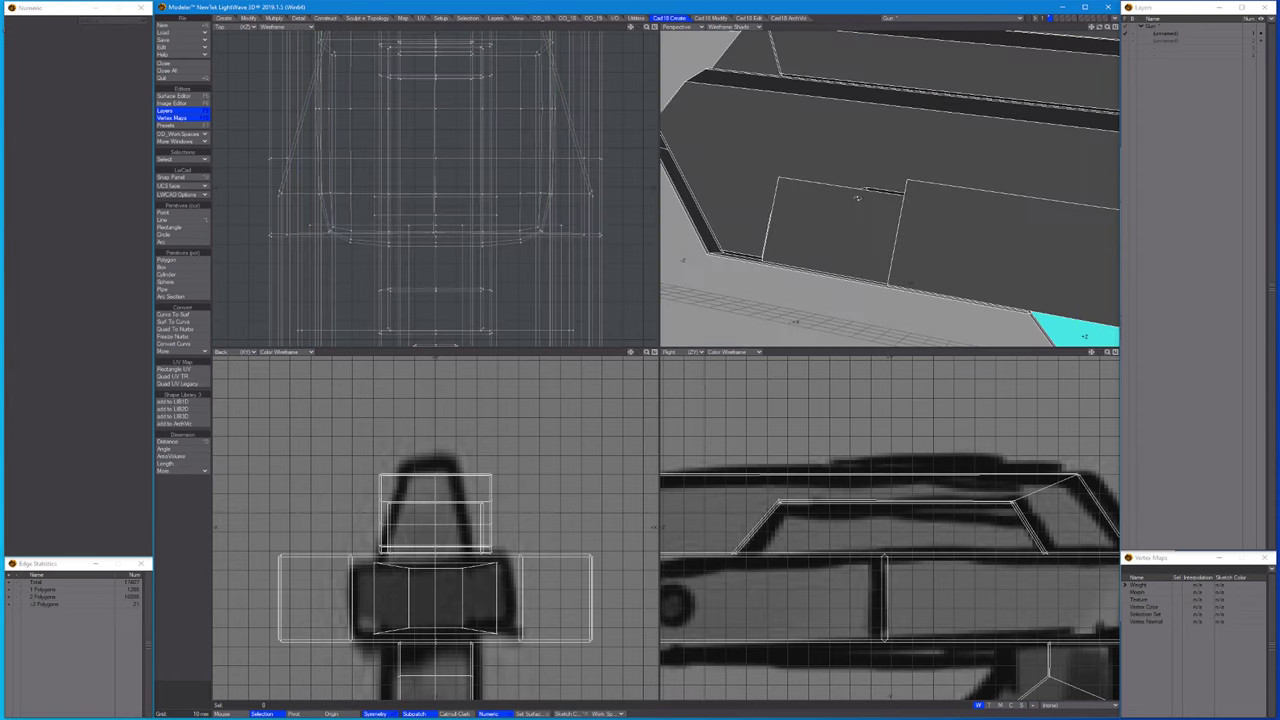
key("ctrl+h")
left_click(840, 220)
left_click(765, 387)
left_click_drag(770, 300, 801, 260, "alt")
key("ctrl+t")
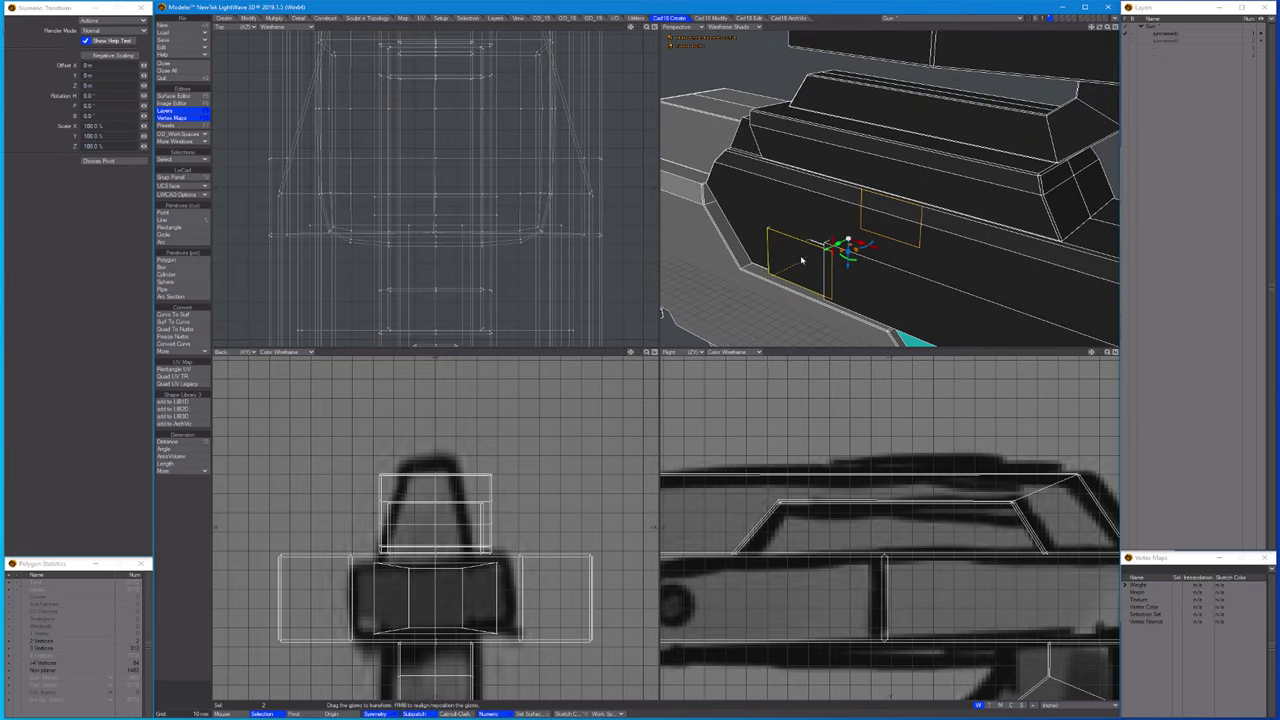
key("space")
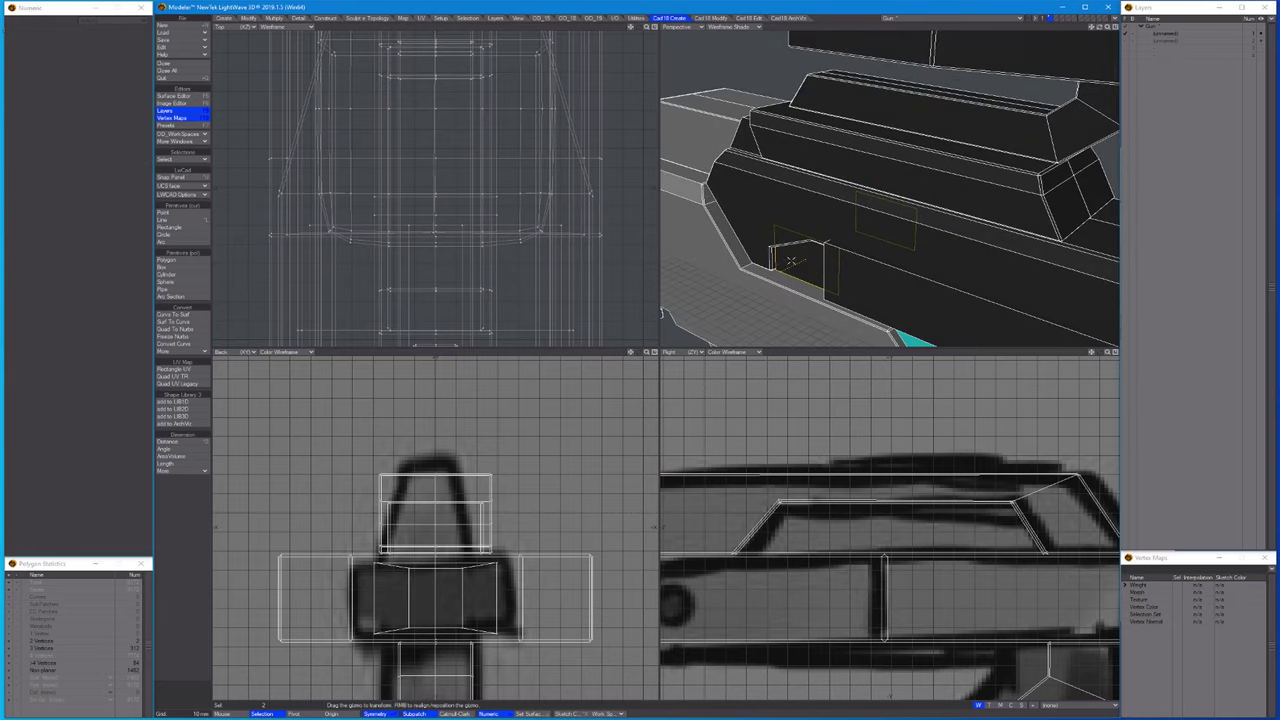
Select the outline edges of the two small notch faces and chamfer them.
key("ctrl+h")
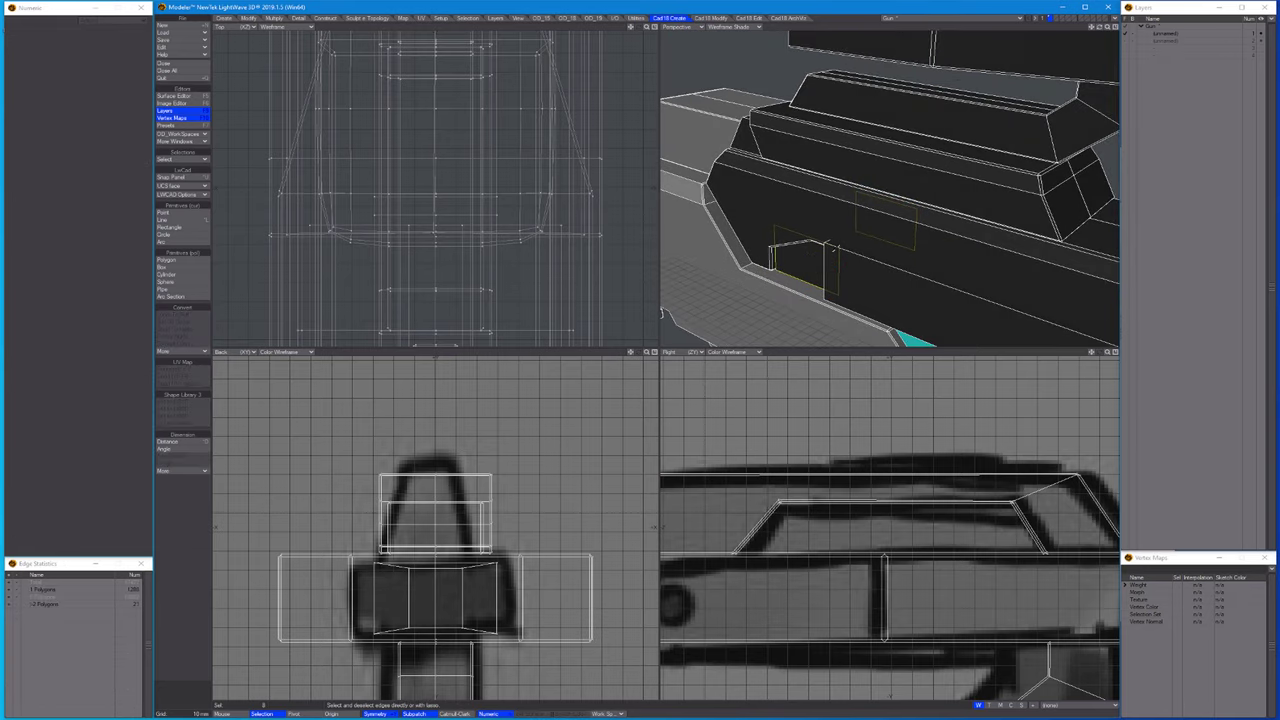
left_click_drag(811, 255, 850, 232, "alt")
key("shift+c")
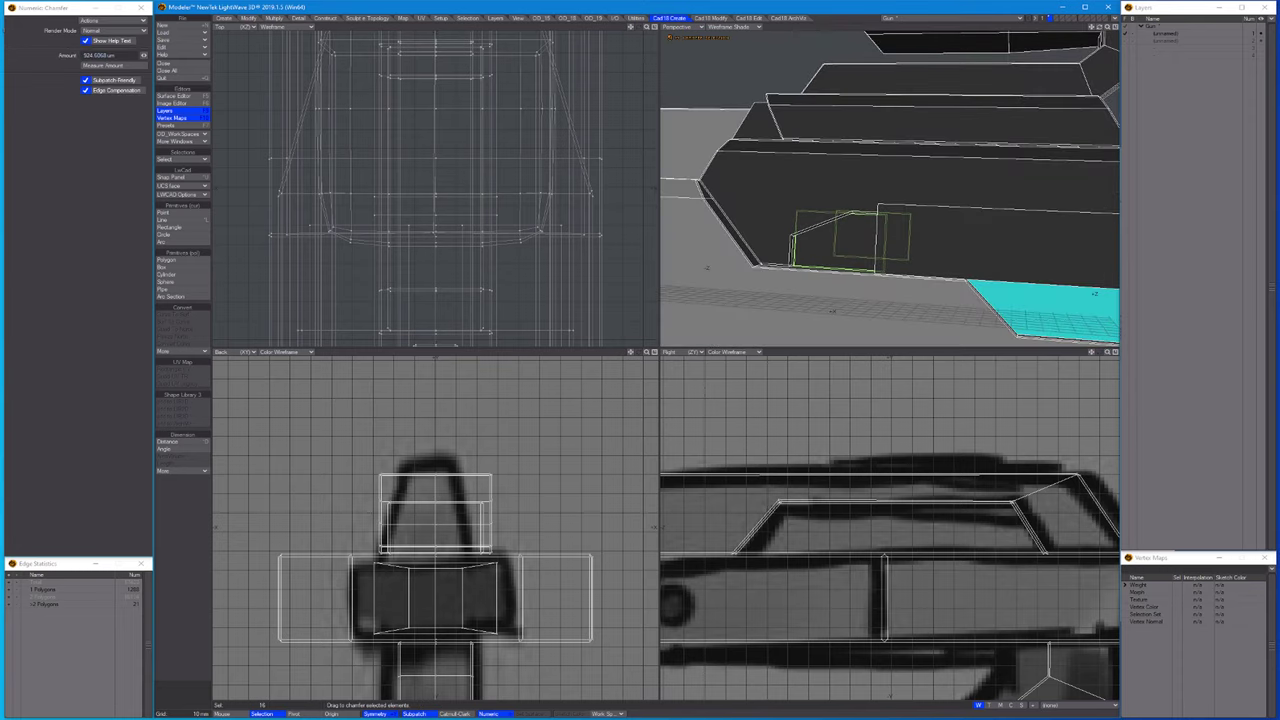
key("space")
Isolate the long rectangular block seated in the body block's notch and select all its outline edges.
left_click_drag(850, 300, 893, 324, "alt")
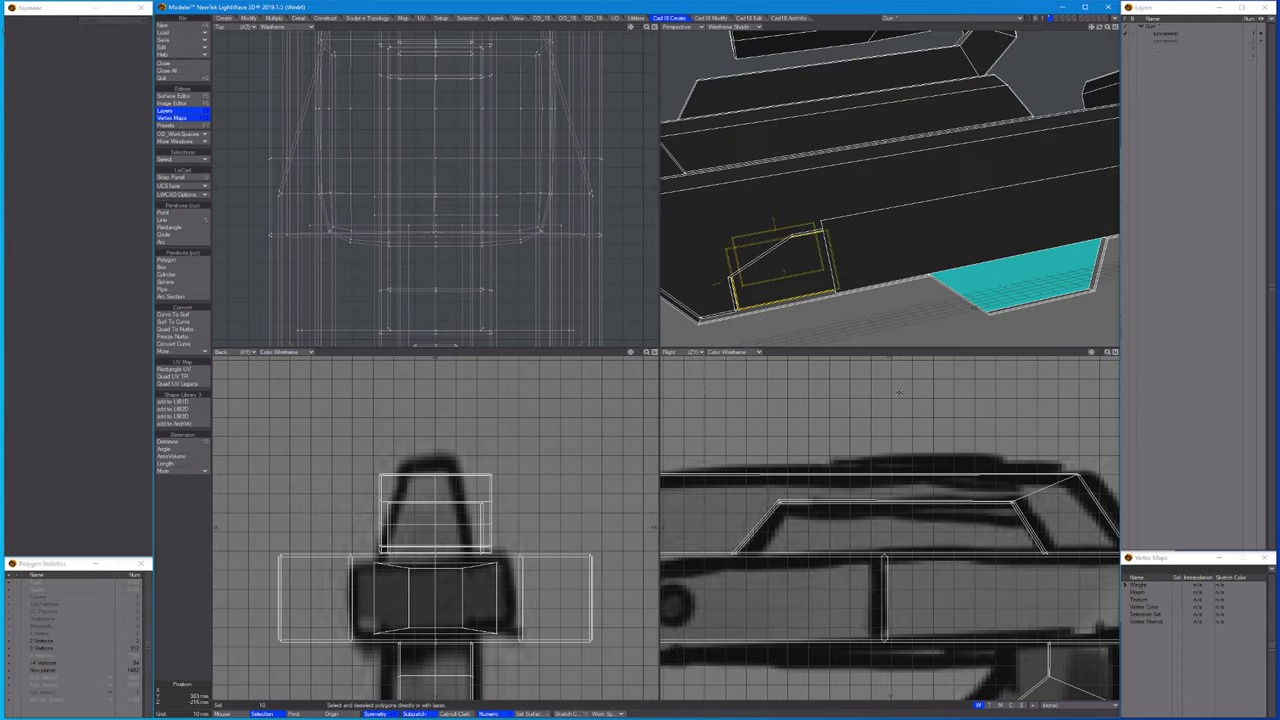
key("=")
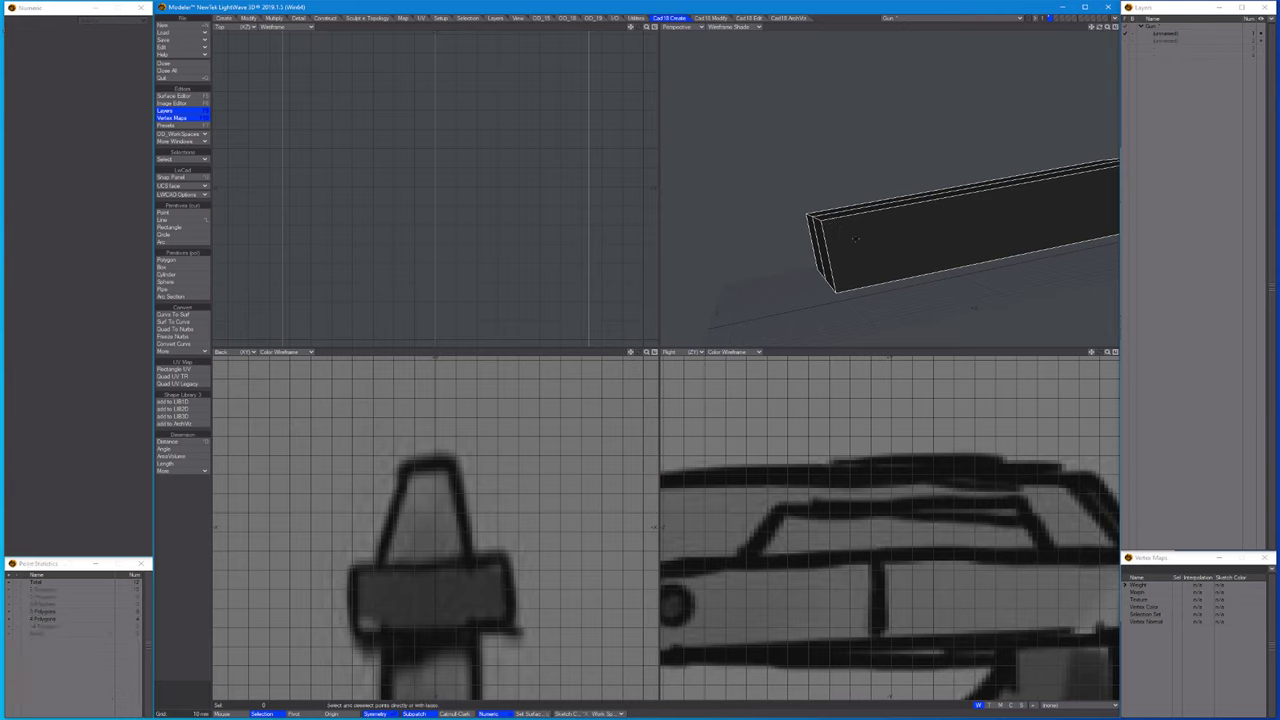
mouse_move(855, 238)
left_mouse_down("alt")
mouse_move(766, 223)
mouse_move(845, 231)
left_mouse_up("alt")
key("space")
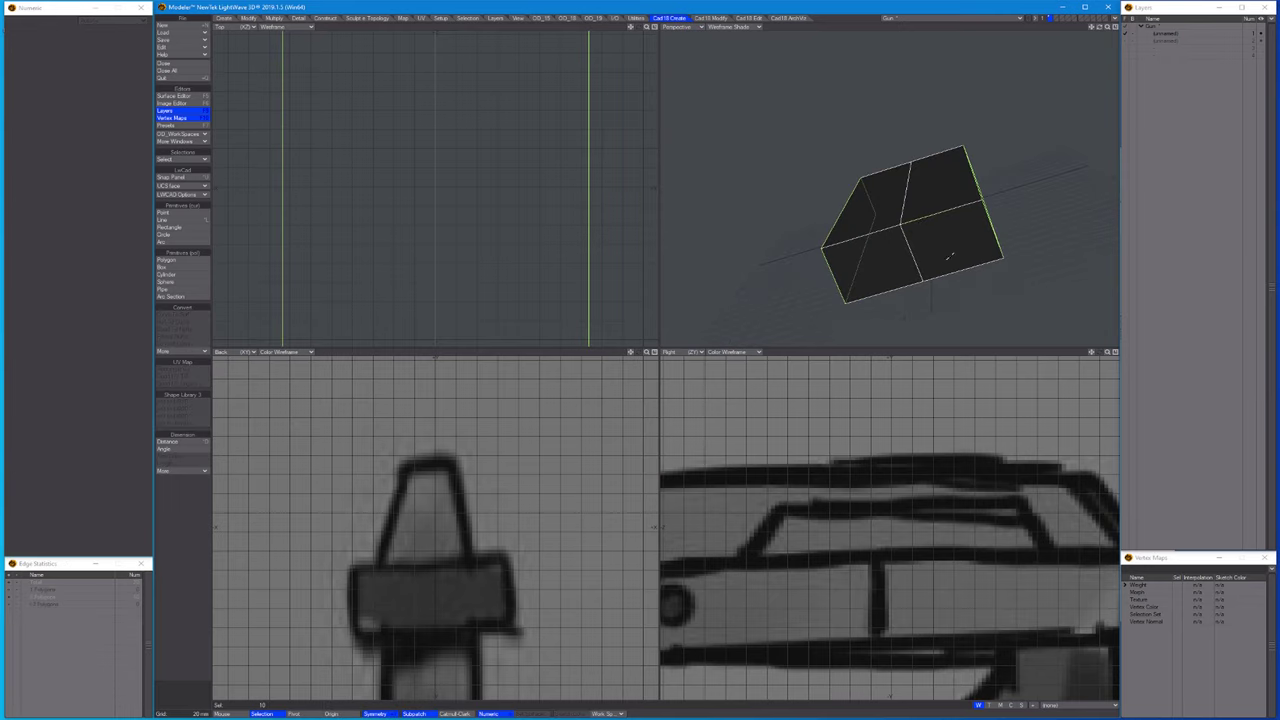
left_click_drag(950, 256, 853, 232, "alt")
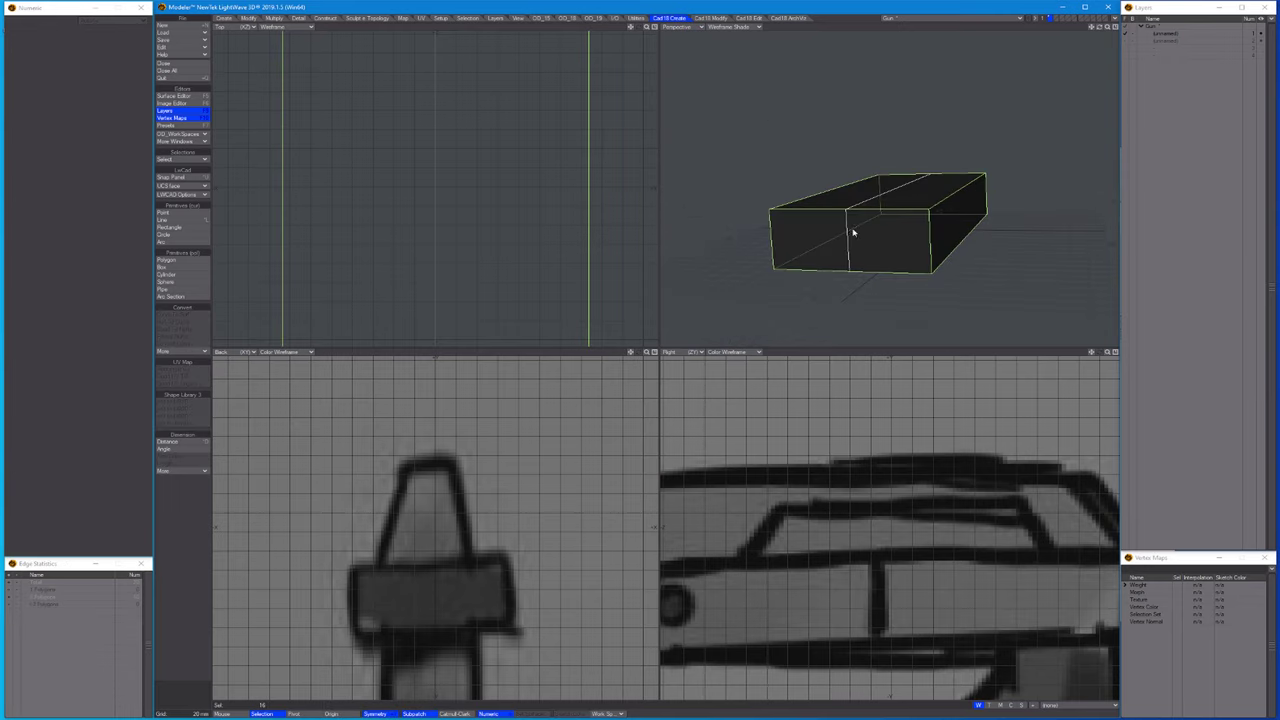
Chamfer the rectangular block's outline edges by 1 mm with the rest of the gun shown.
key("/")
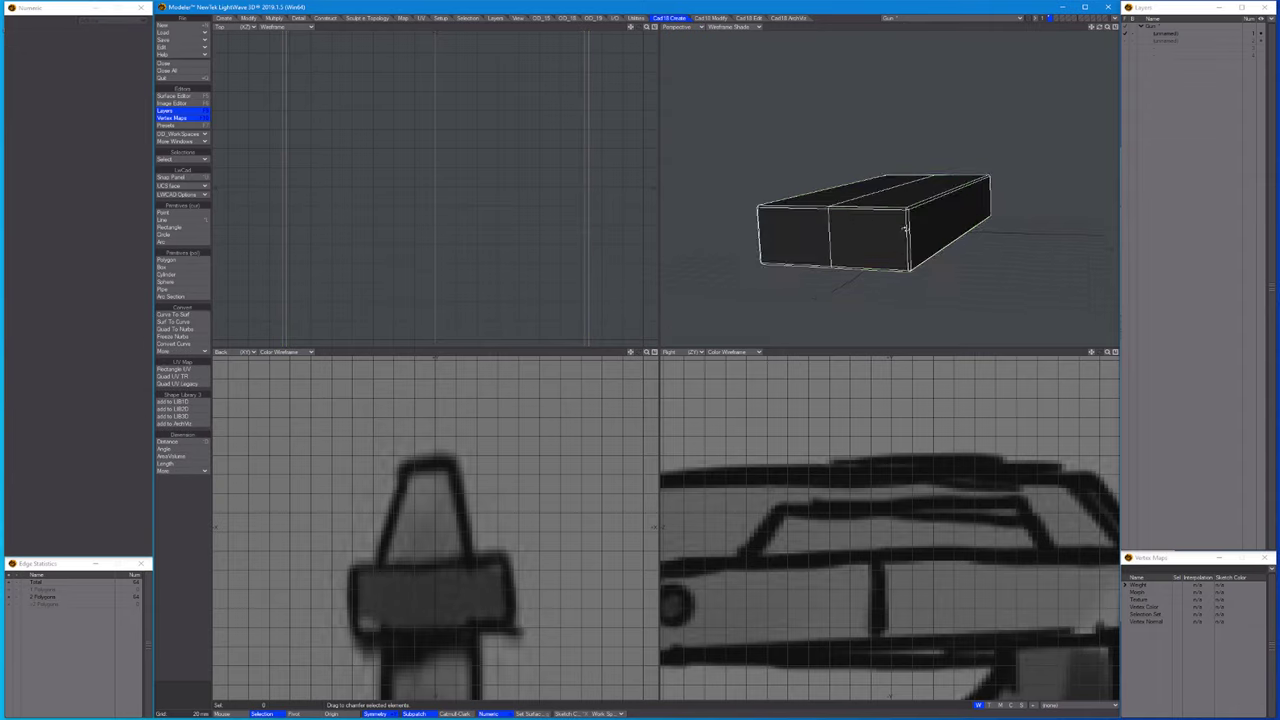
key("backslash")
left_click_drag(905, 230, 847, 148, "alt")
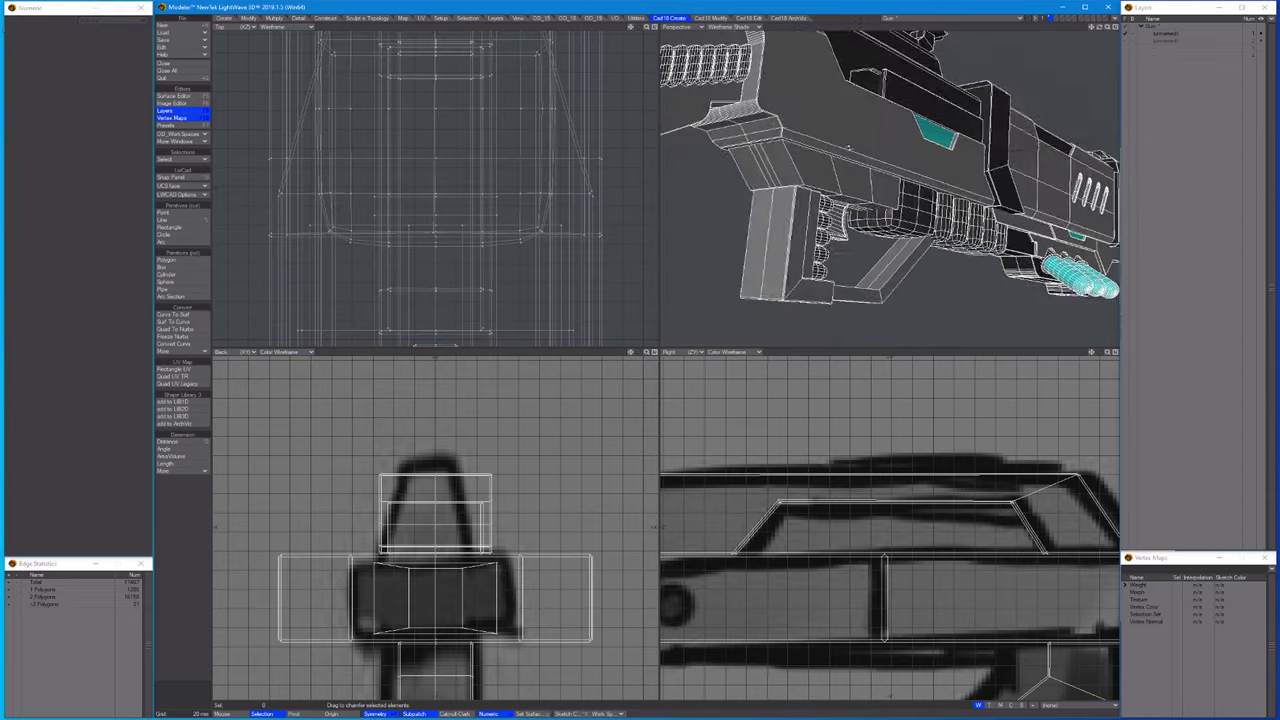
scroll(848, 148, "up", 10)
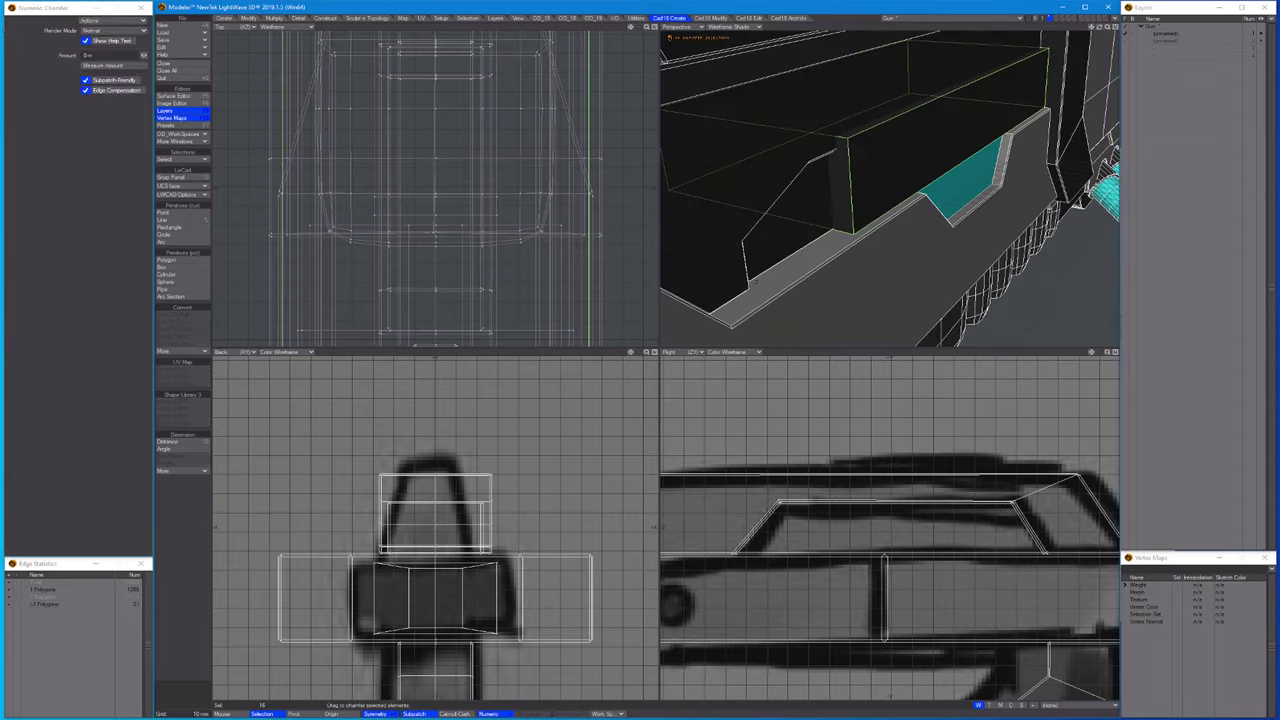
left_click(120, 52)
type("1")
key("Return")
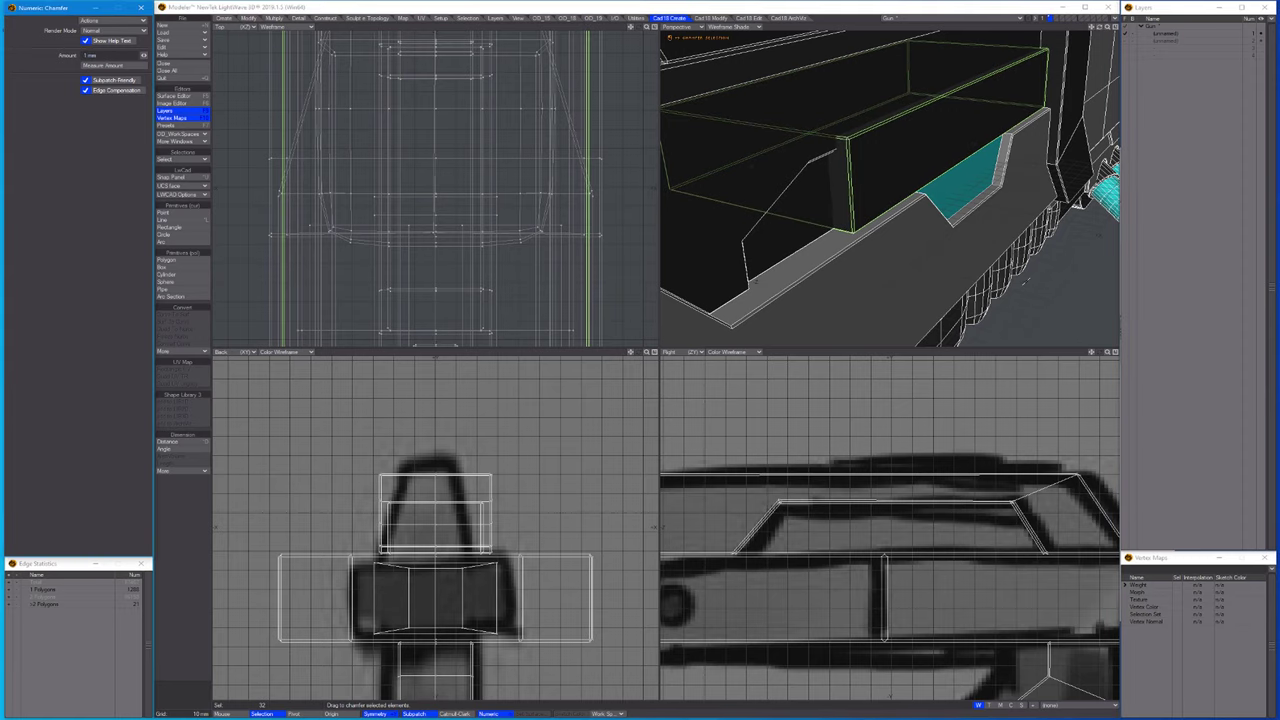
key("space")
Isolate the bent trigger guard bar and select the outline edges of its side faces and ends.
key("a")
scroll(890, 190, "up", 8)
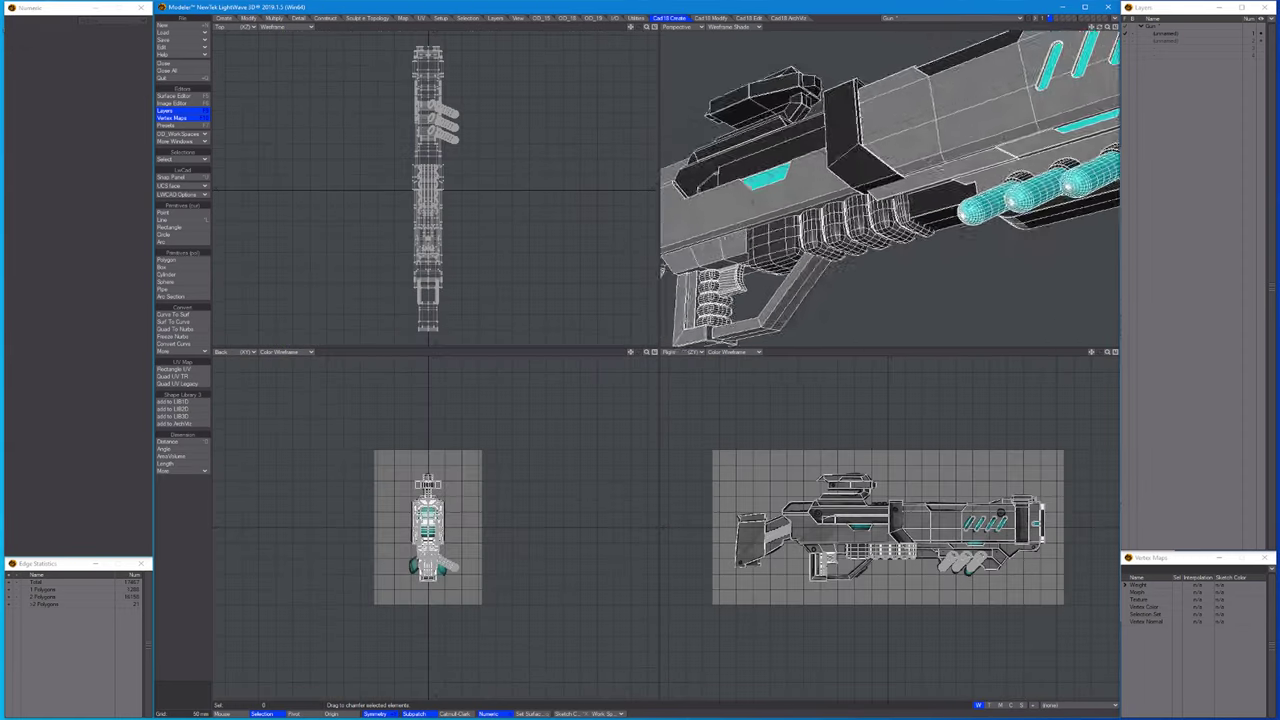
left_click_drag(890, 190, 820, 218, "alt")
key("space")
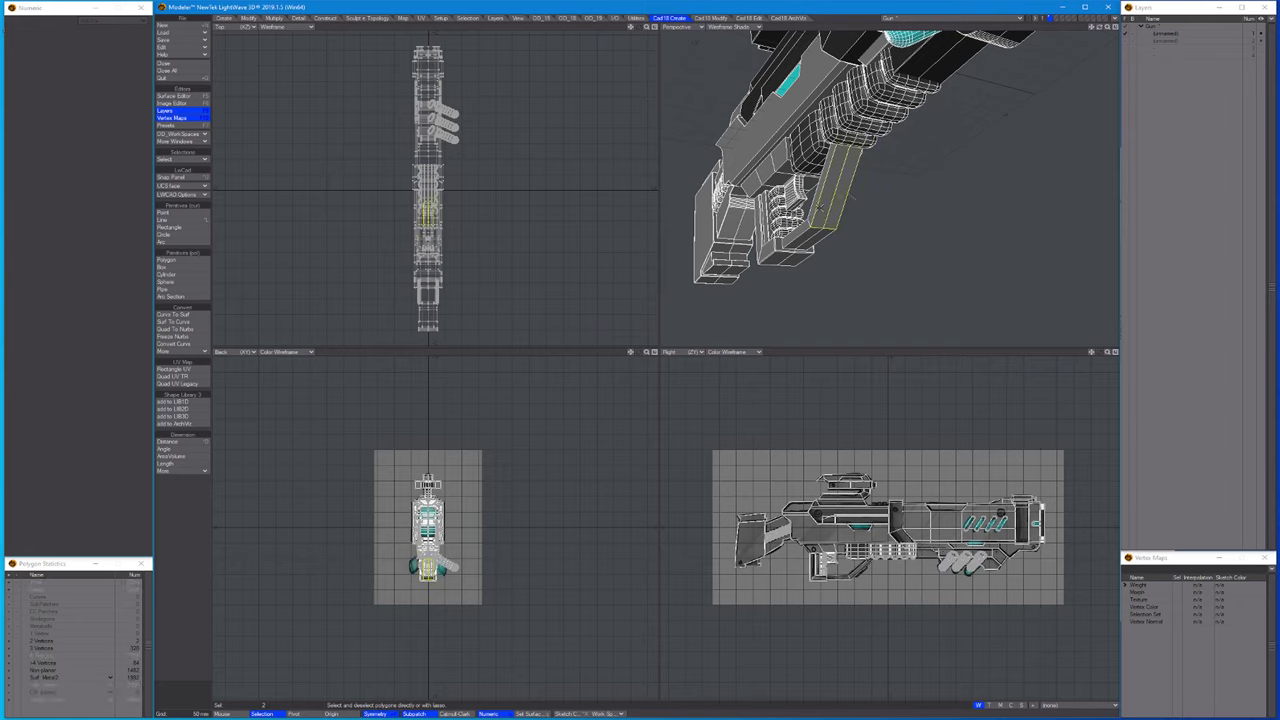
key("=")
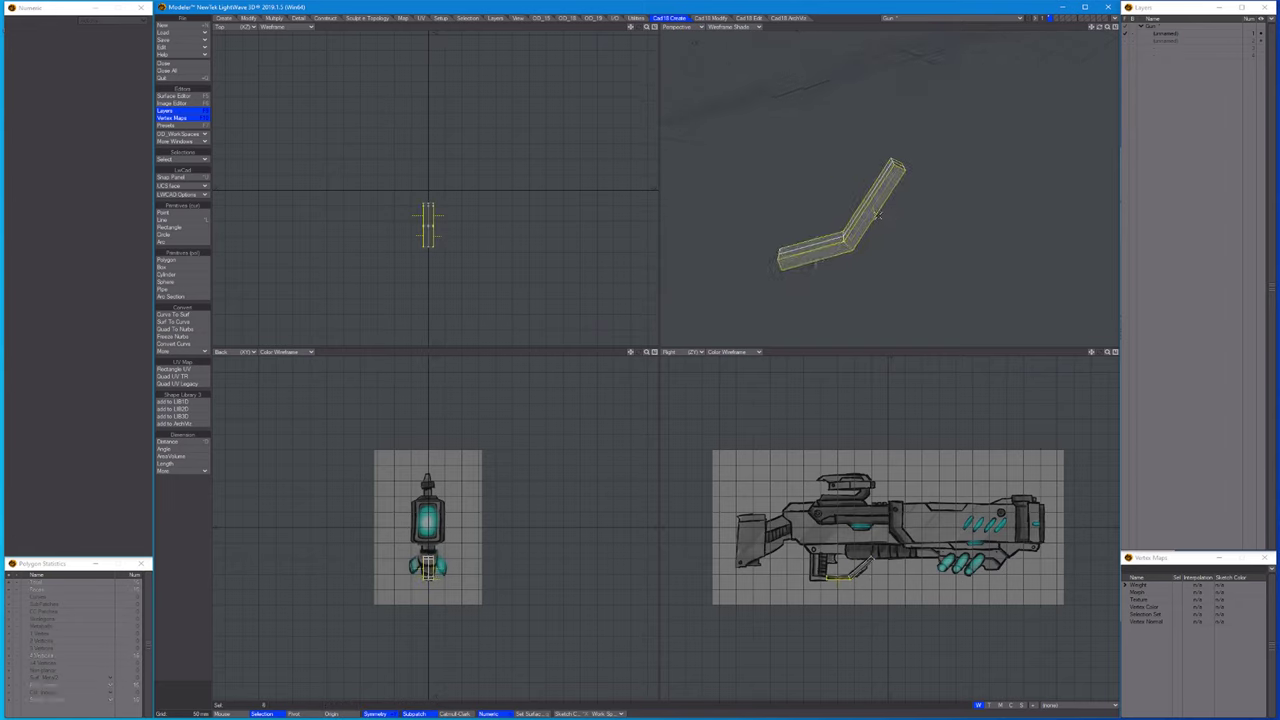
key("ctrl+h")
scroll(859, 244, "up", 3)
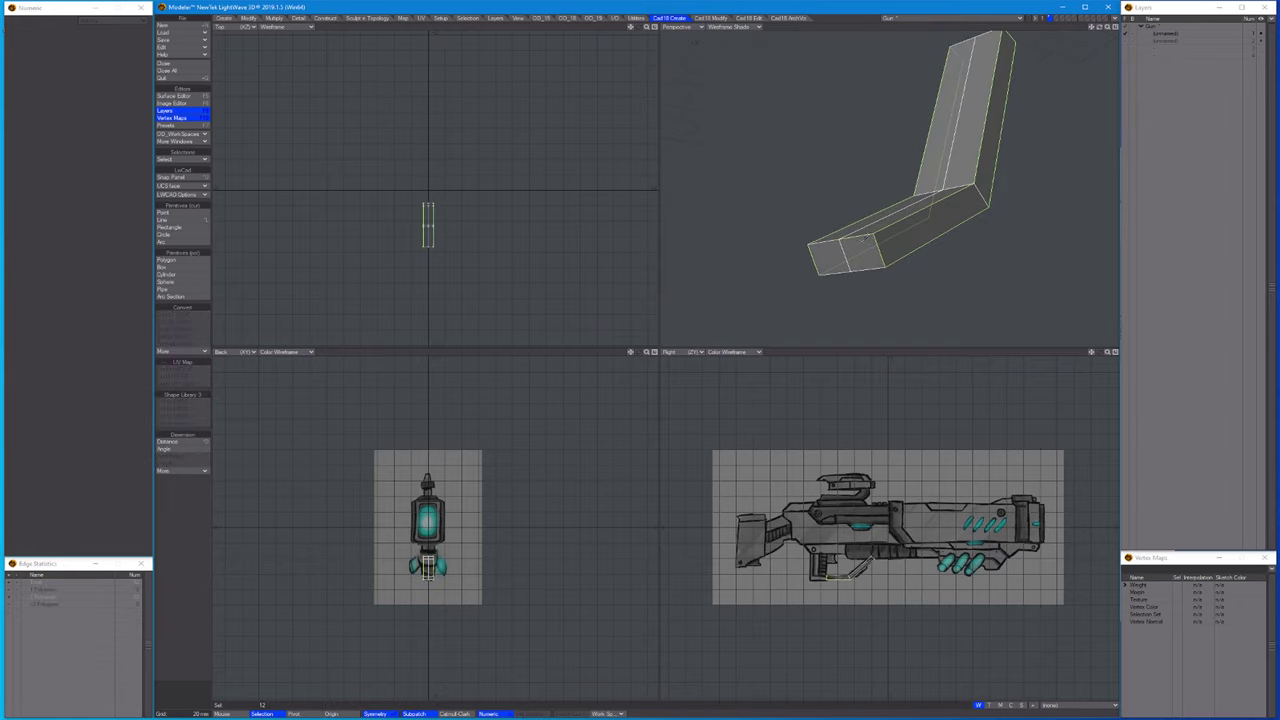
left_click_drag(962, 132, 880, 156, "alt")
Chamfer the trigger guard bar's outline edges and unhide the rest of the gun.
key("shift+b")
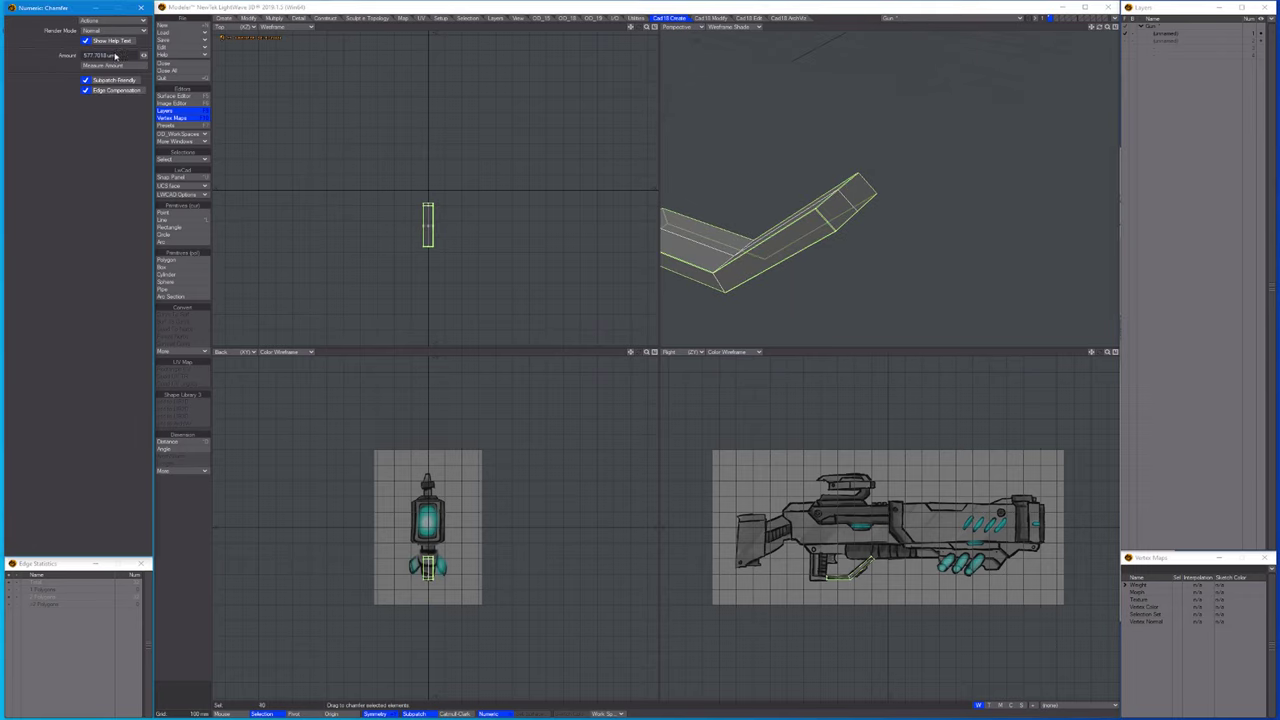
key("space")
key("shift+a")
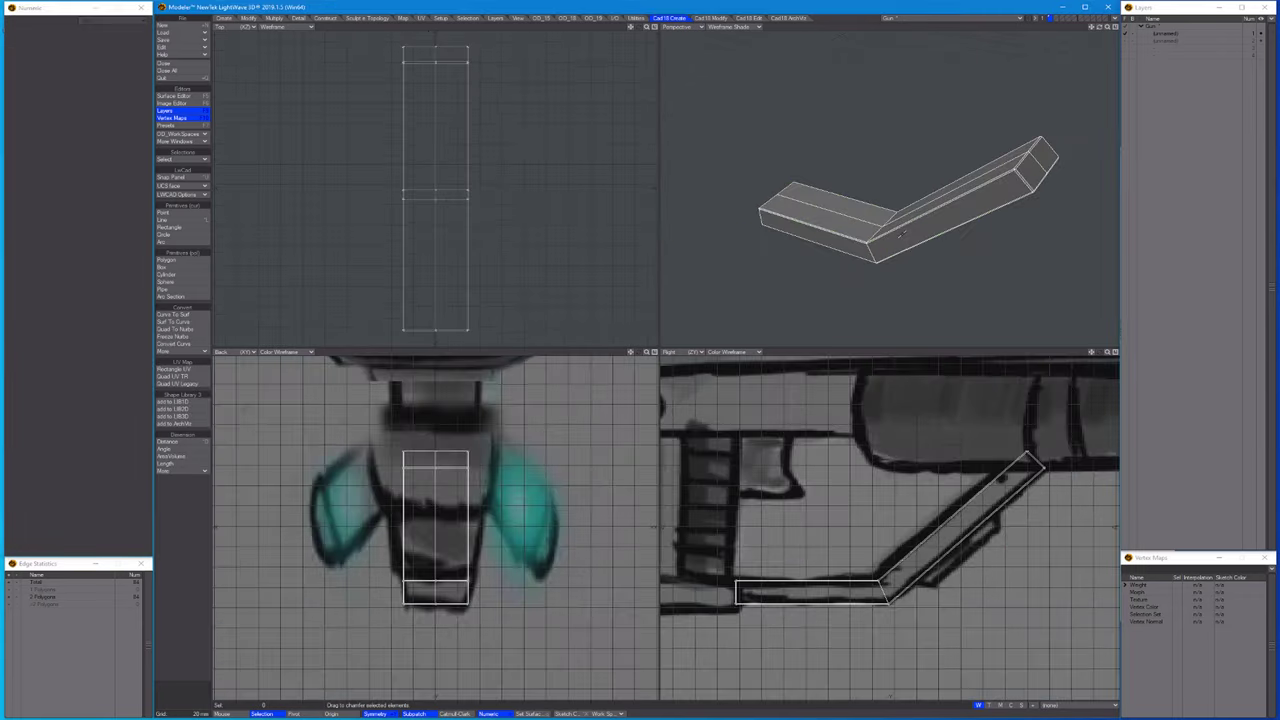
scroll(892, 153, "down", 2)
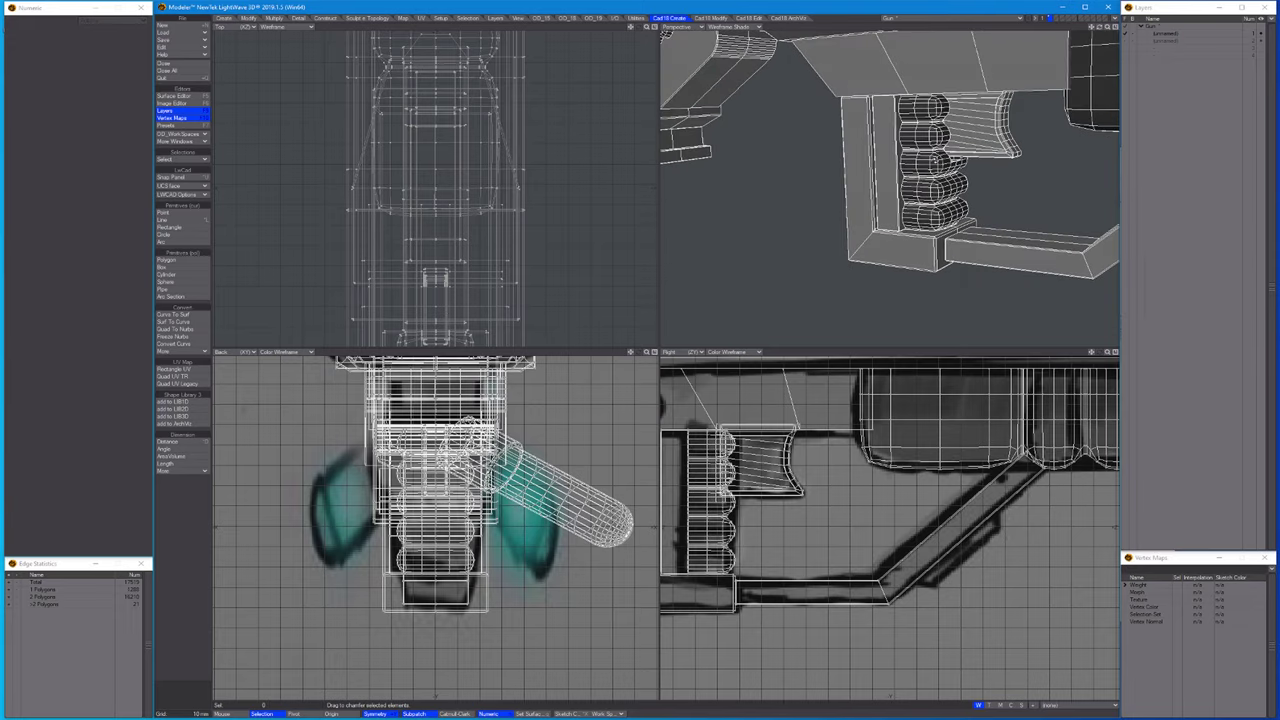
With the gun as background, draw a flat disc of 24 mm radius over the sketched round detail in the second layer.
left_click_drag(920, 150, 1111, 127, "alt")
key("space")
key("shift+a")
left_click(1157, 41)
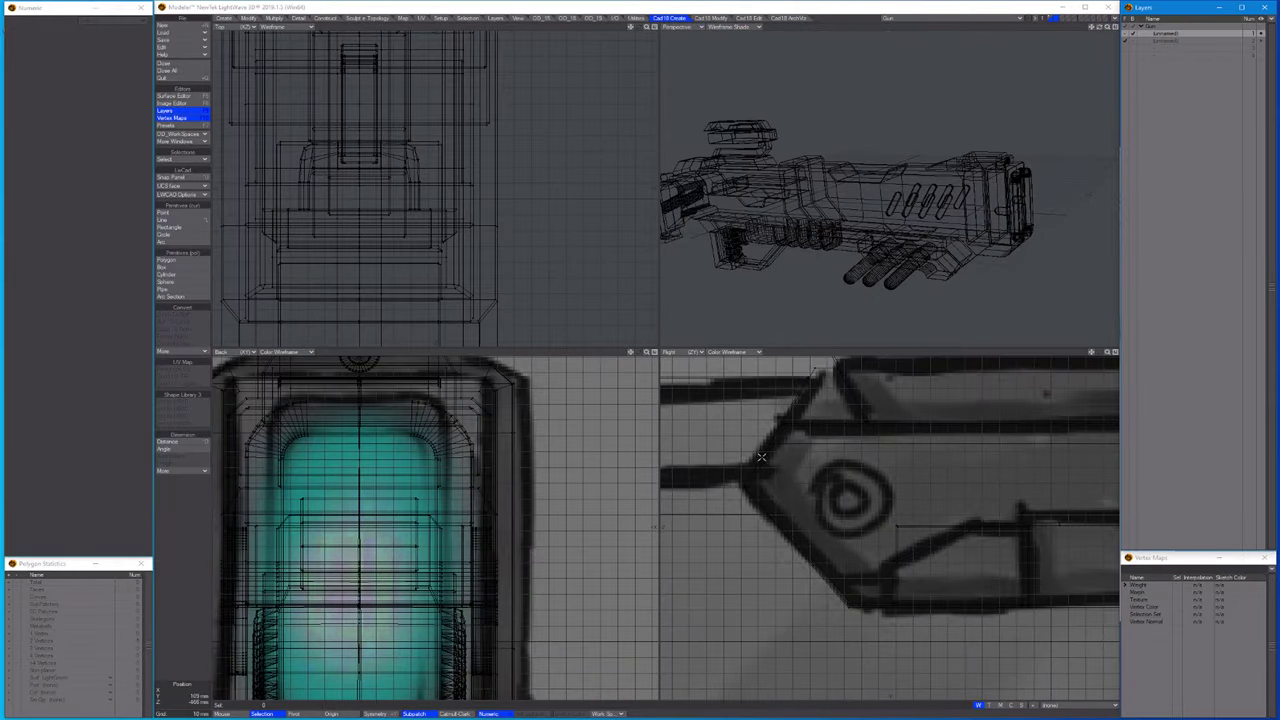
left_click(222, 18)
left_click(165, 191)
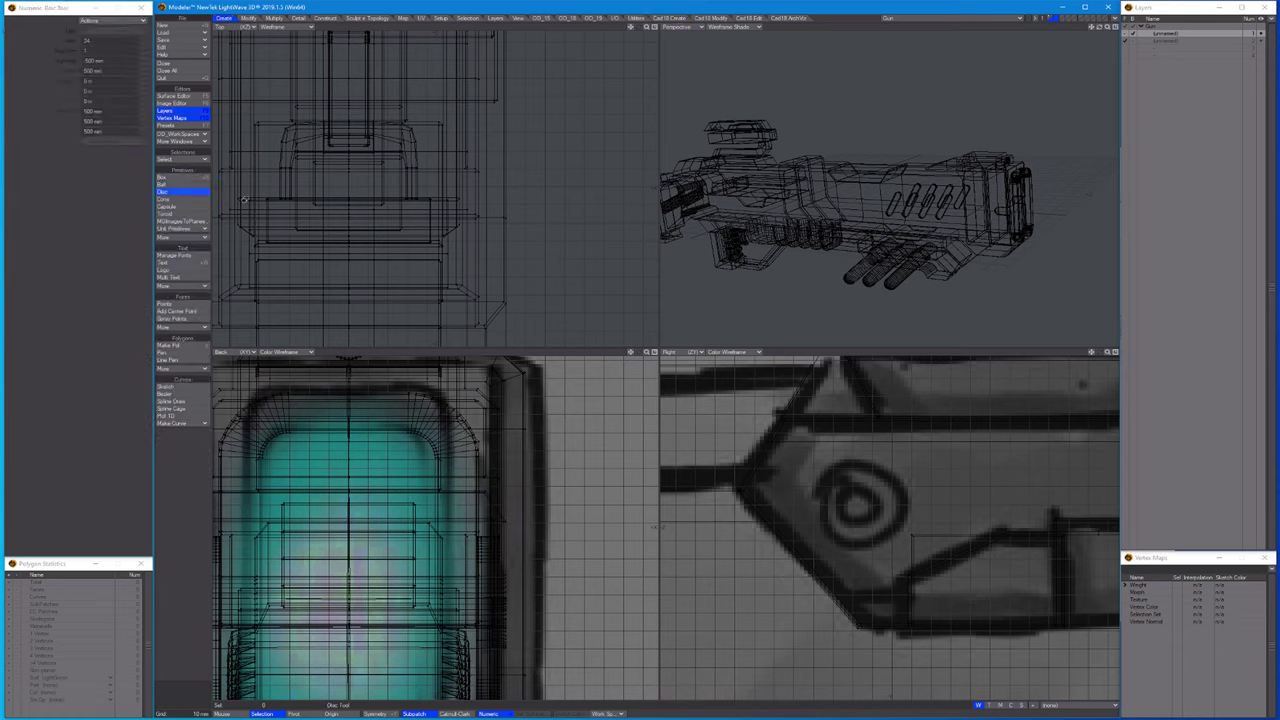
left_click_drag(858, 506, 812, 465)
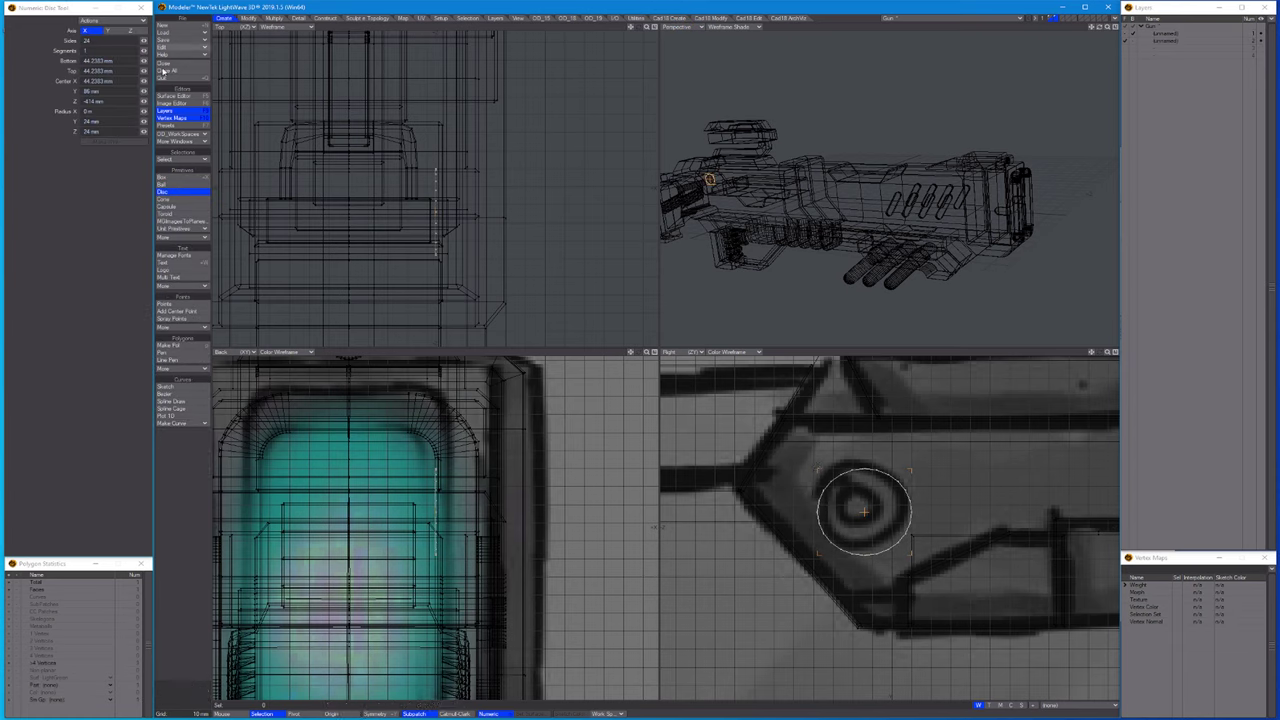
Set the disc's sides to 48 and give it a thin thickness along X.
left_click(143, 41)
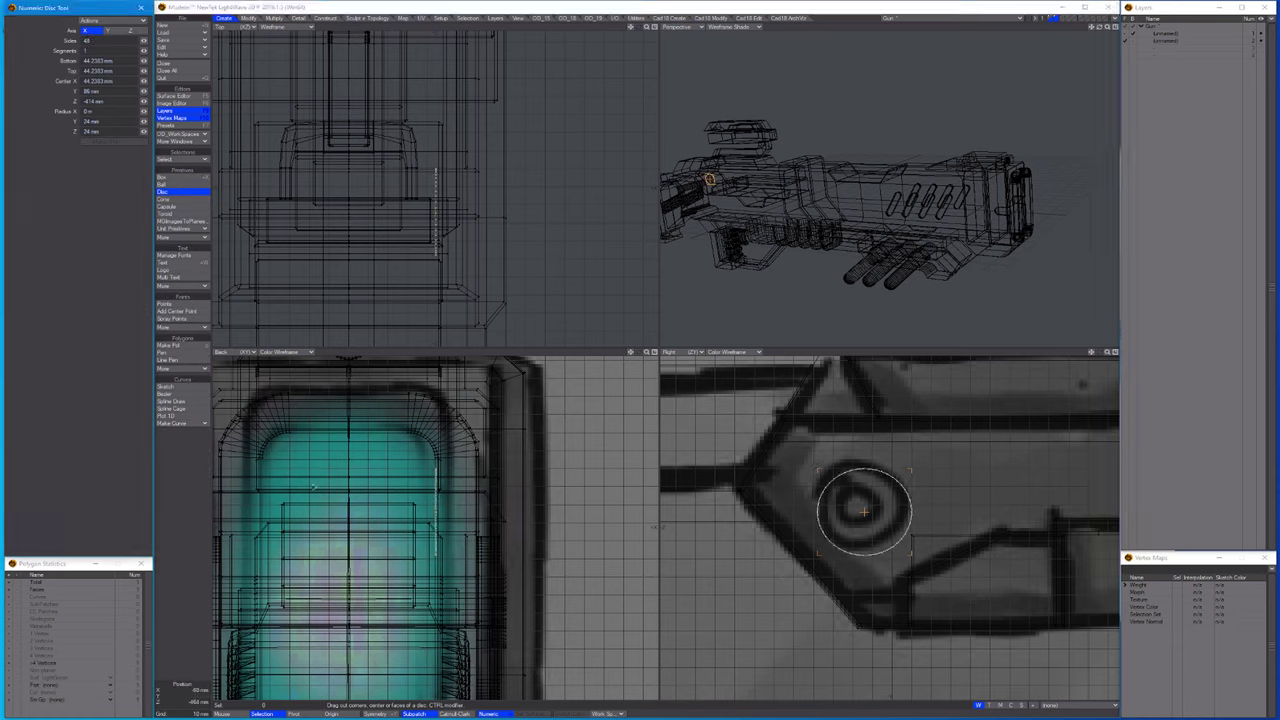
left_click_drag(446, 524, 449, 516)
key("shift+a")
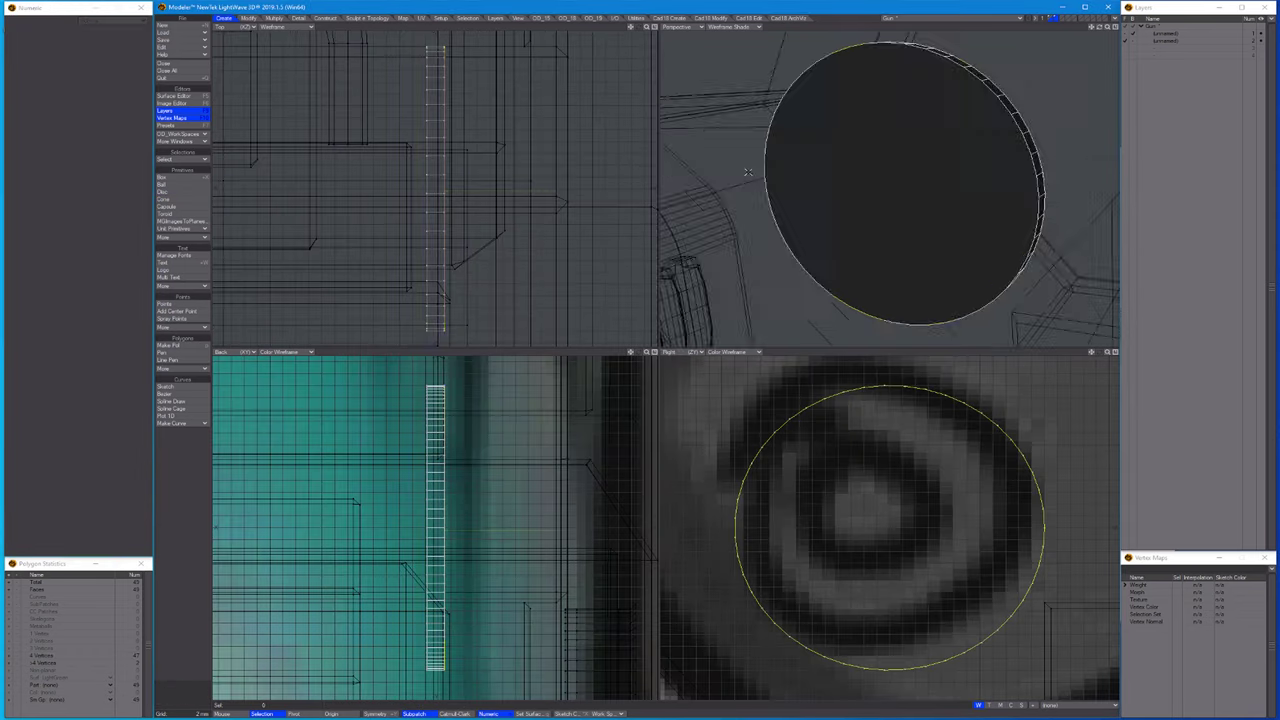
Bevel the disc's front face into a sloped rim with recessed concentric rings around the centre.
key("b")
left_click_drag(906, 180, 878, 229)
left_click(917, 181)
key("space")
key("slash")
scroll(816, 244, "up", 2)
Add supporting edge loops close to the disc's rim and ring edges with Edit Edges.
key("ctrl+e")
scroll(803, 261, "up", 2)
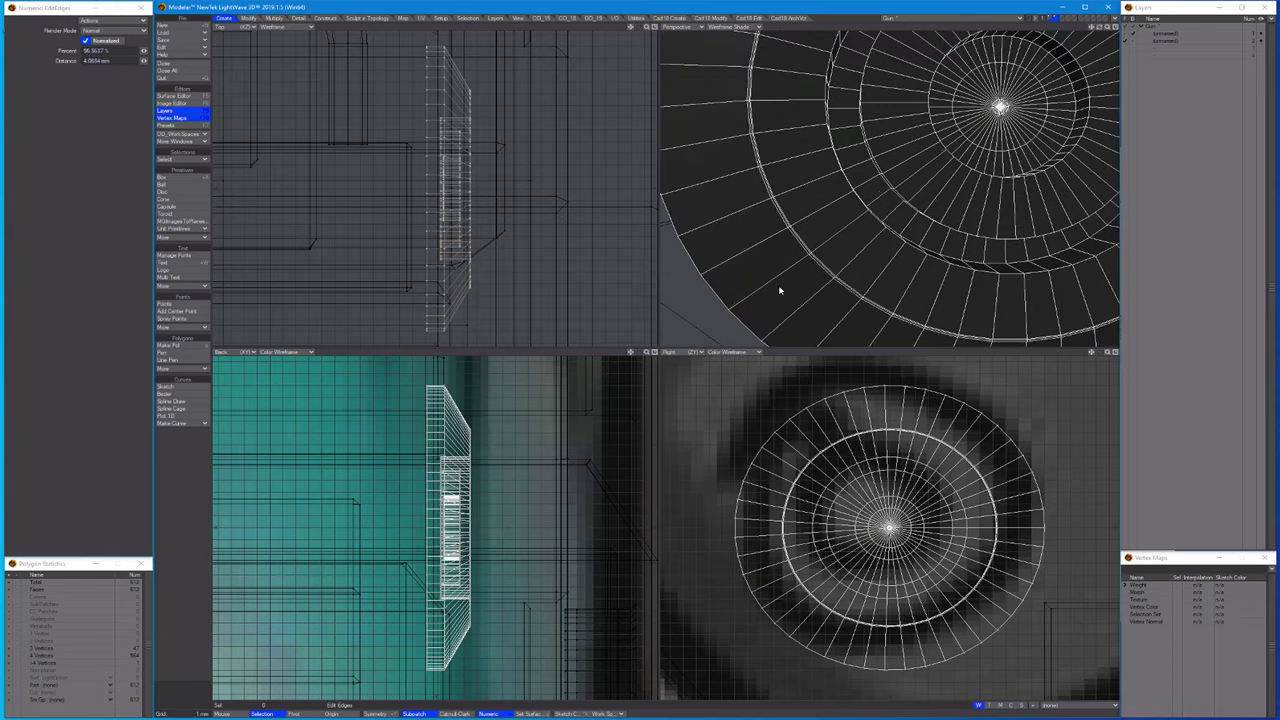
left_click_drag(695, 328, 737, 263)
scroll(800, 240, "up", 2)
left_click_drag(886, 200, 910, 184)
left_click_drag(975, 160, 842, 192)
Bevel the disc's flat back face with a 200 um inset and no shift.
key("space")
key("shift+h")
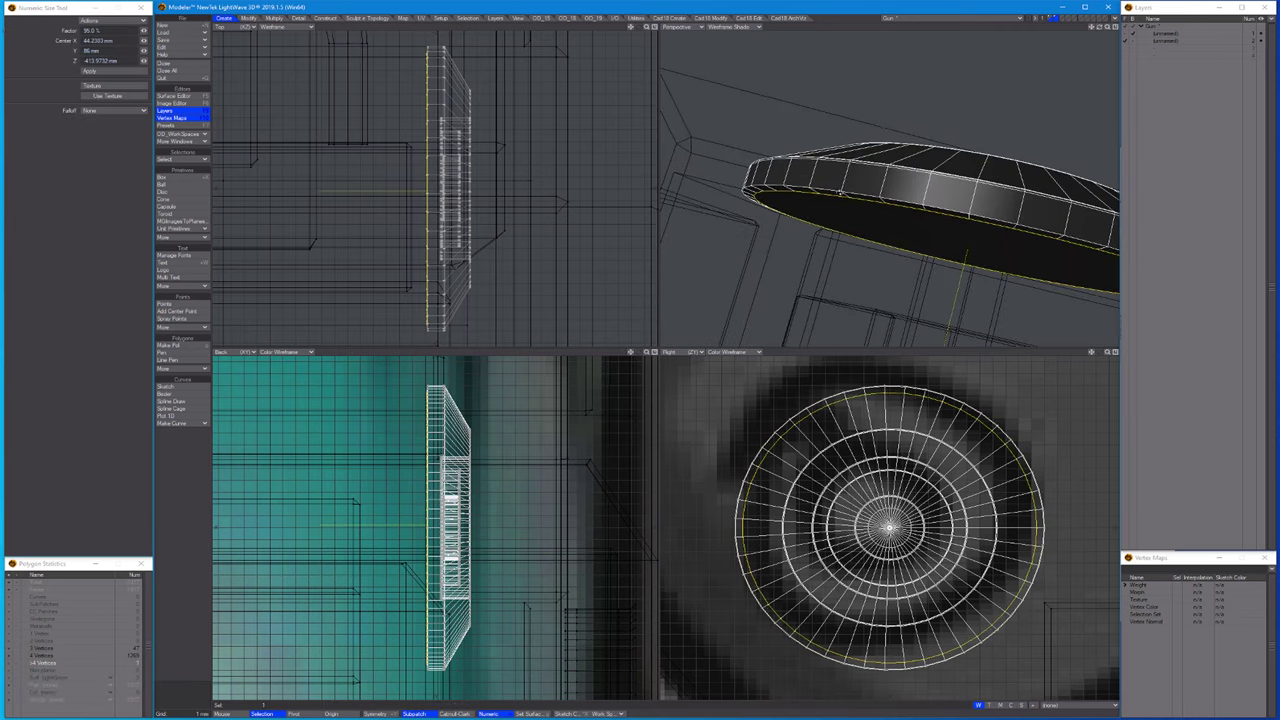
key("space")
key("b")
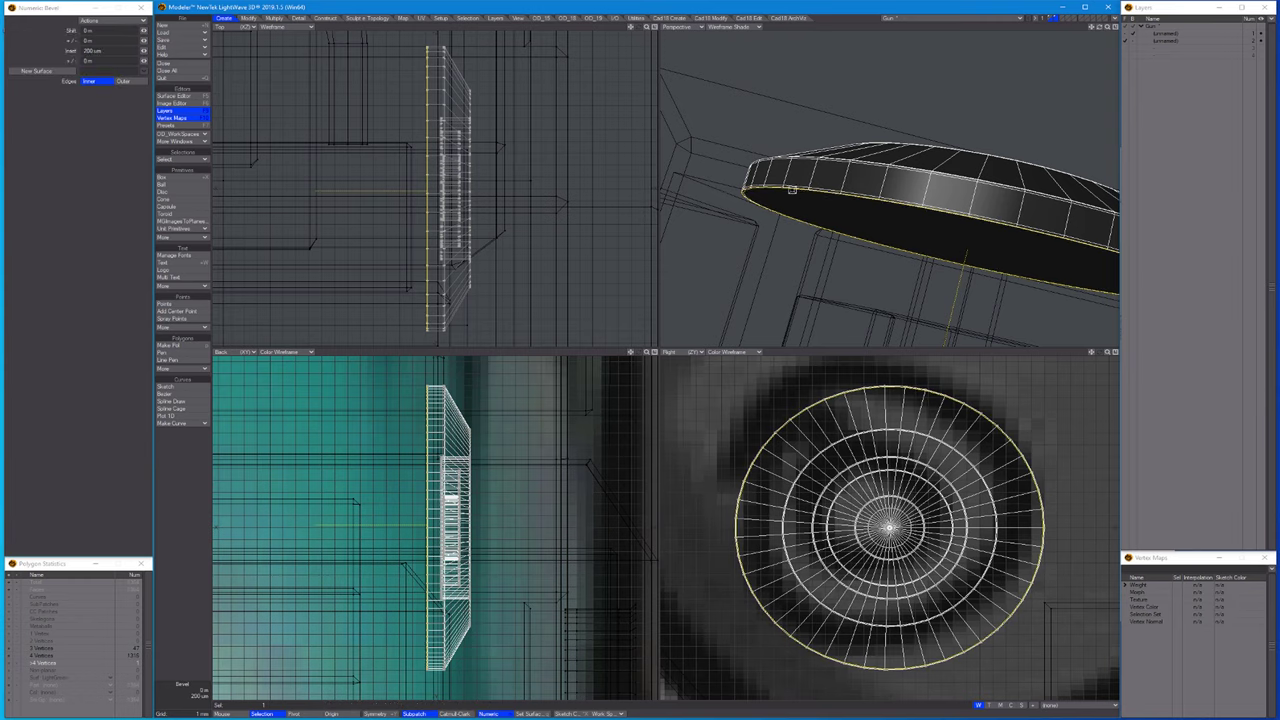
left_click_drag(890, 202, 848, 204)
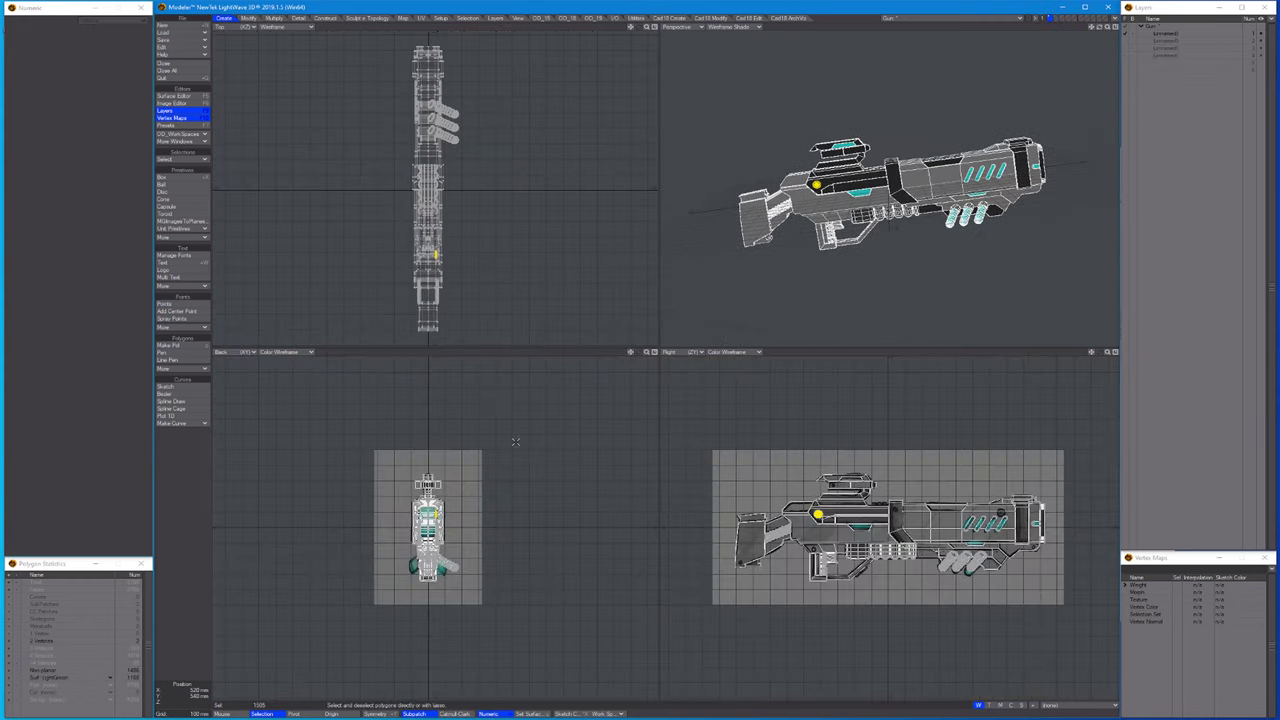
Isolate the round disc together with the dark body block it sits on.
key("t")
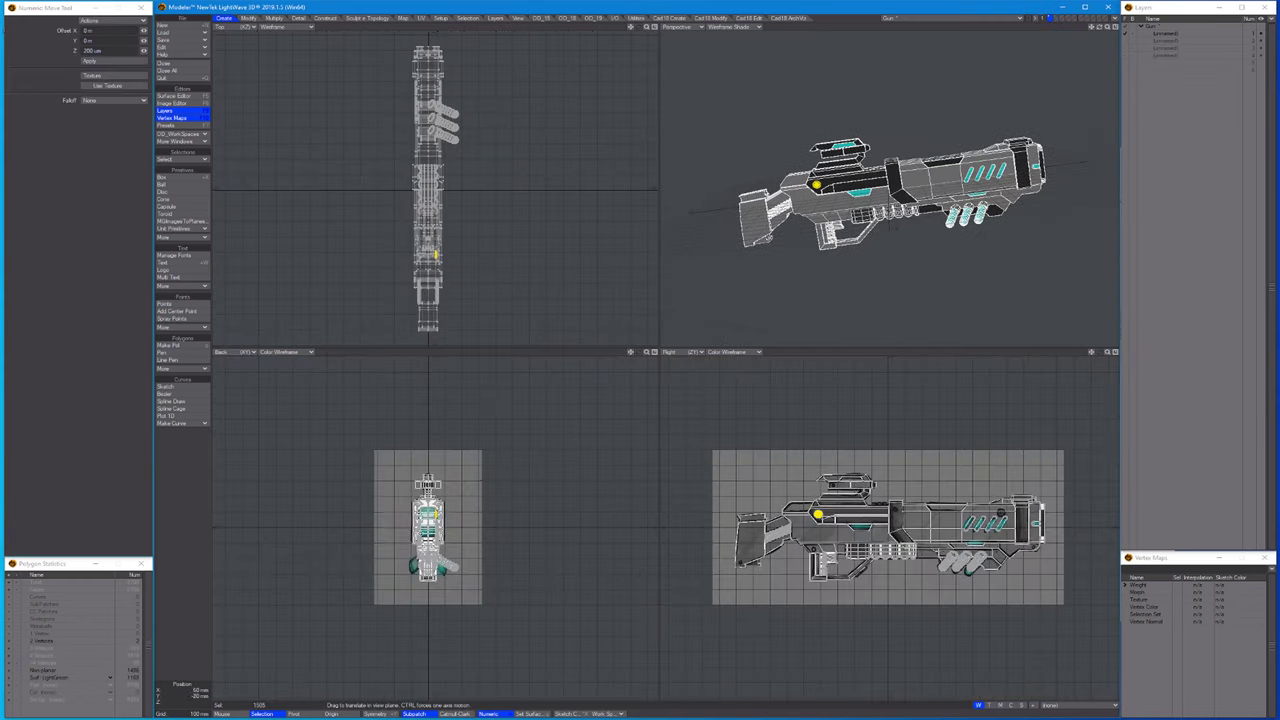
key("period")
key("period")
key("period")
key("a")
scroll(620, 530, "up", 2)
scroll(655, 526, "up", 3)
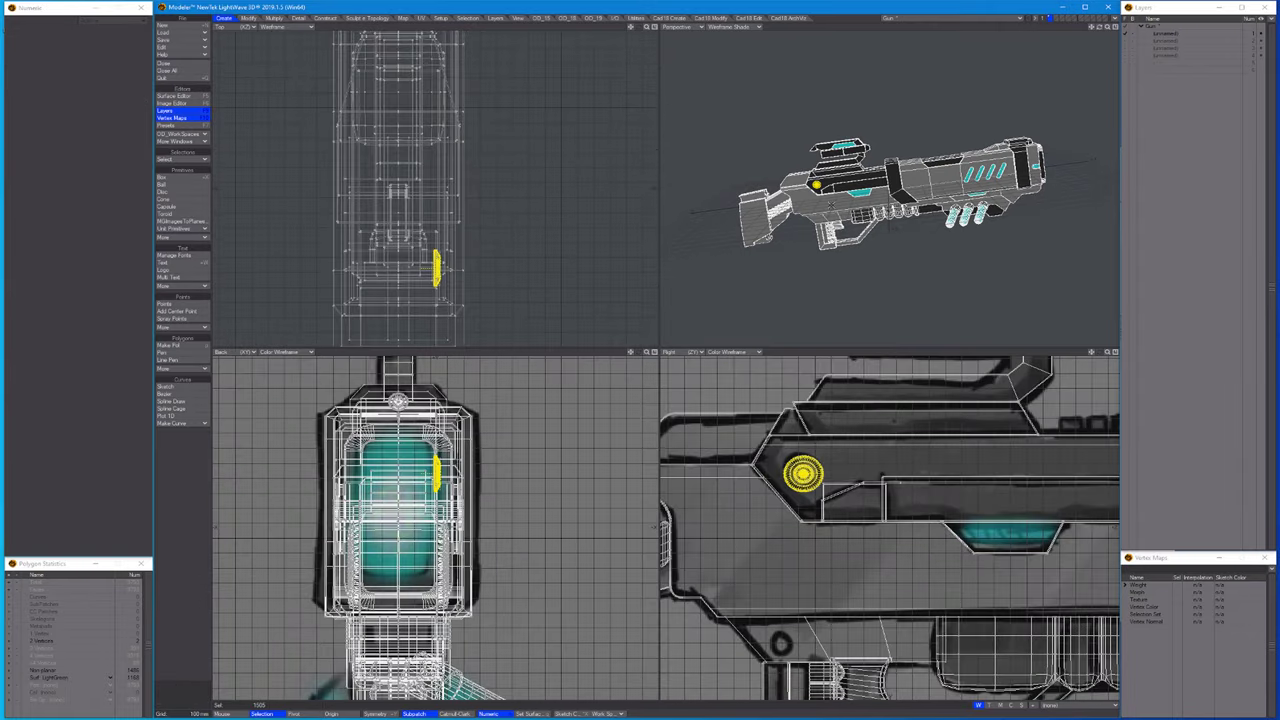
key("equal")
key("slash")
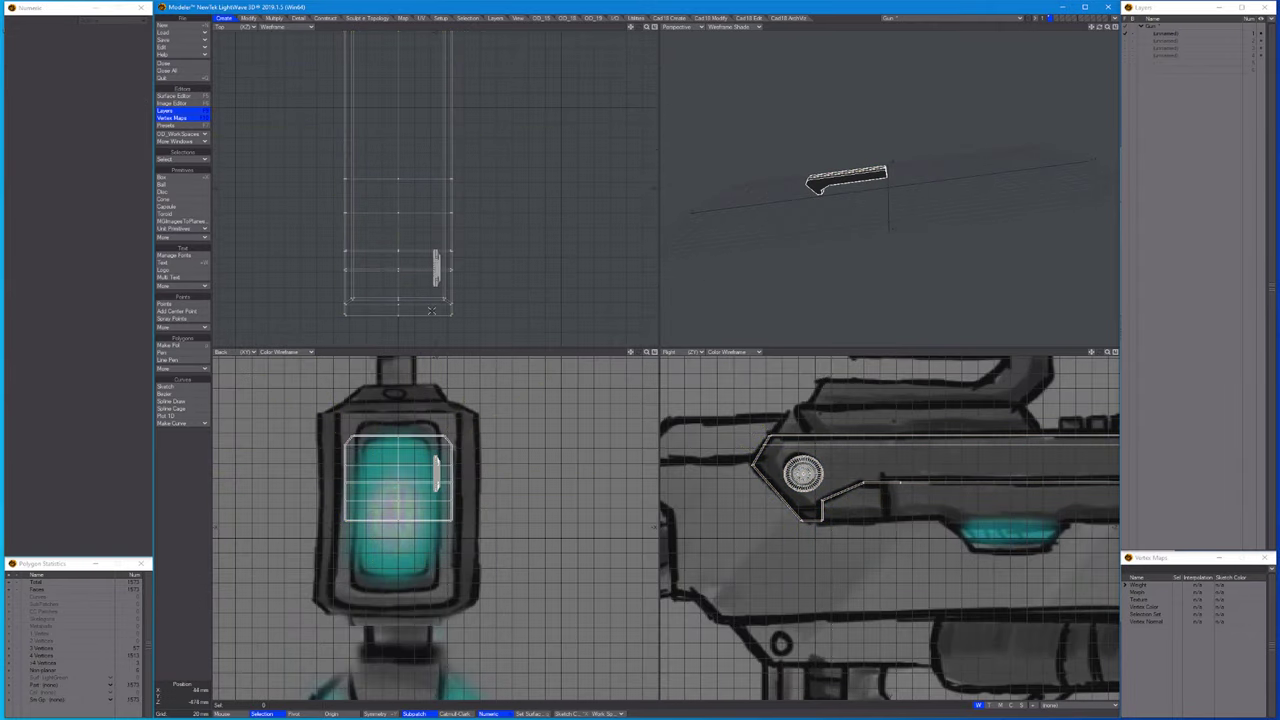
Select the round disc and move it along X so it sits against the outer side of the dark body block.
key("period")
left_click(424, 424)
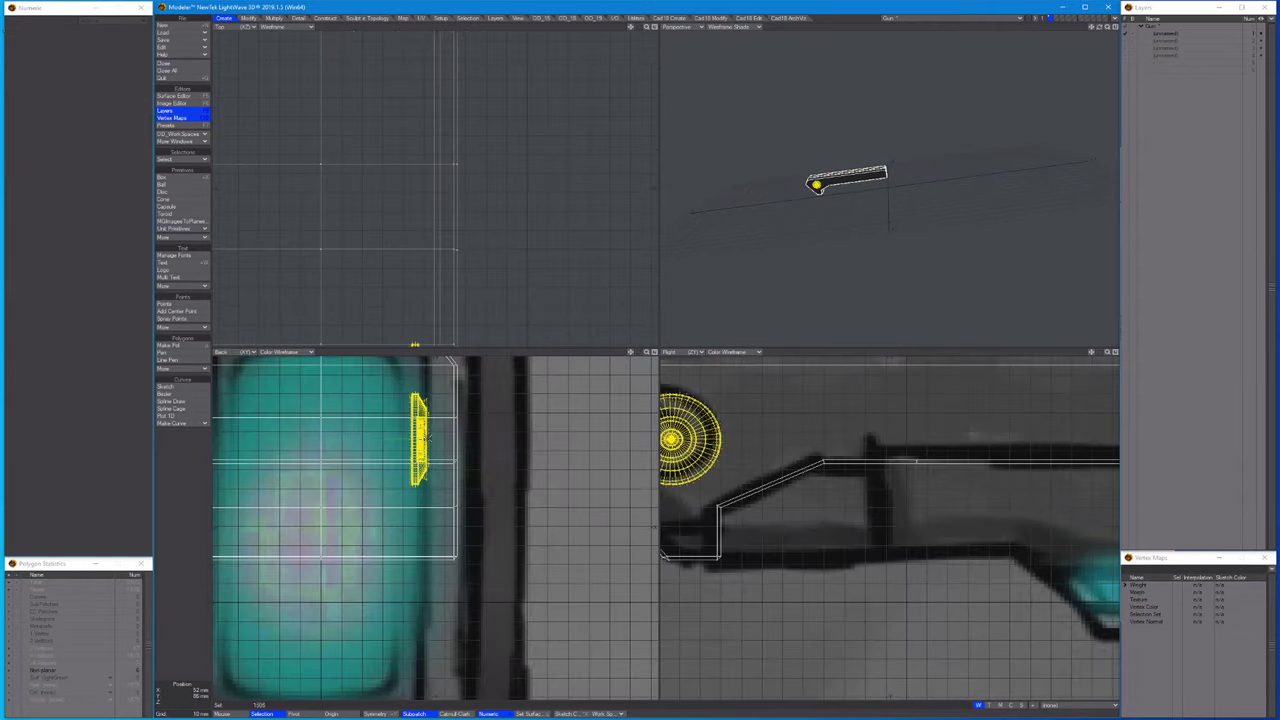
key("t")
left_click_drag(425, 437, 468, 437)
scroll(325, 530, "up", 5)
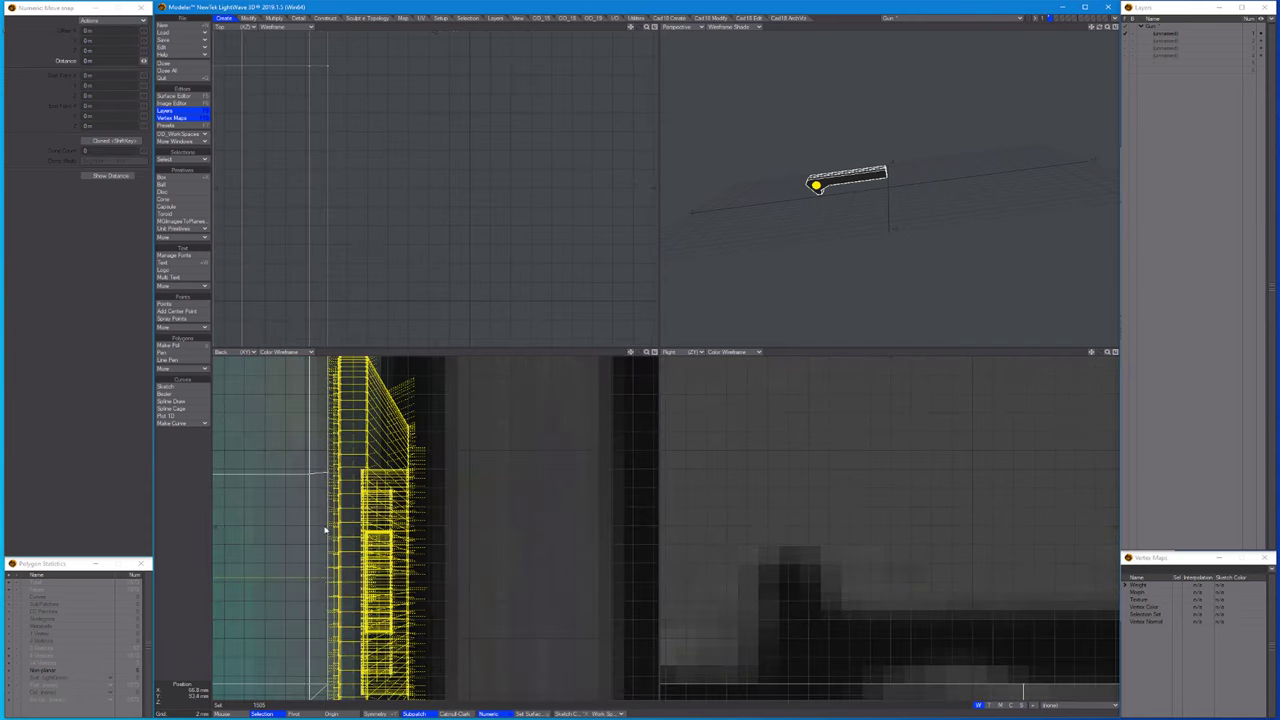
Mirror the round disc across the X axis at centre 0 onto the block's opposite side.
key("shift+v")
scroll(335, 518, "down", 5)
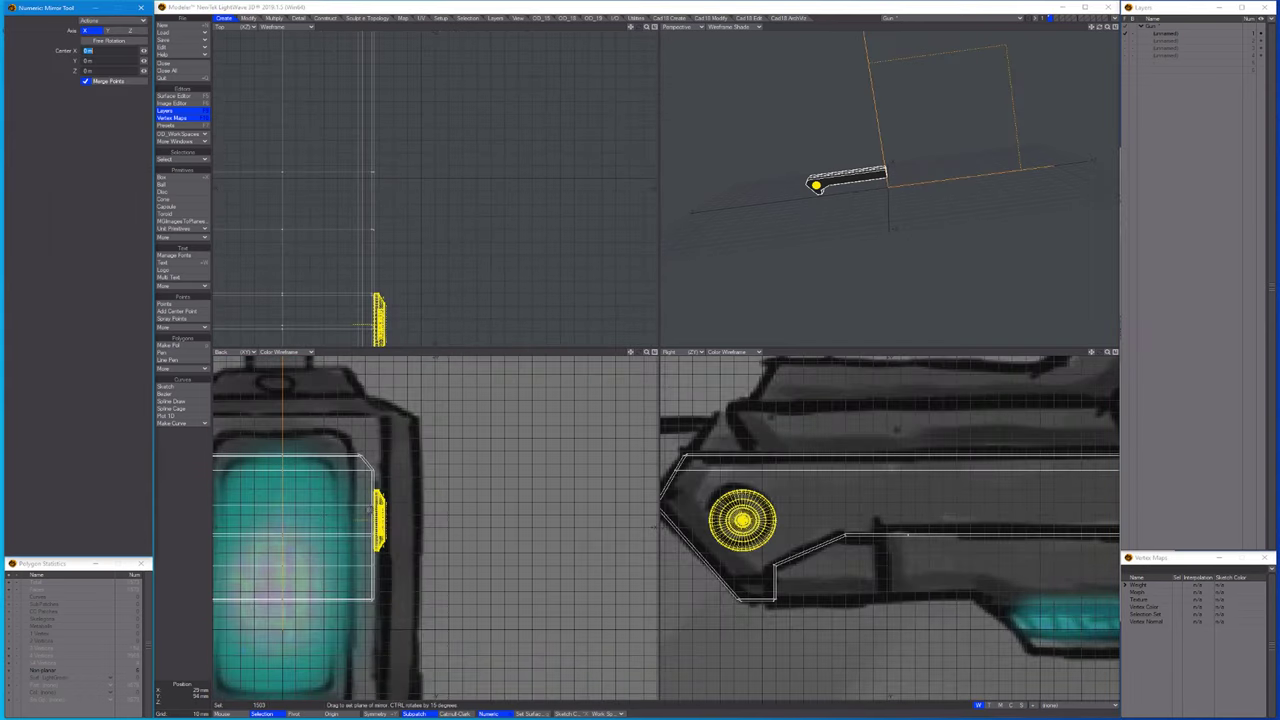
scroll(422, 519, "down", 2)
key("space")
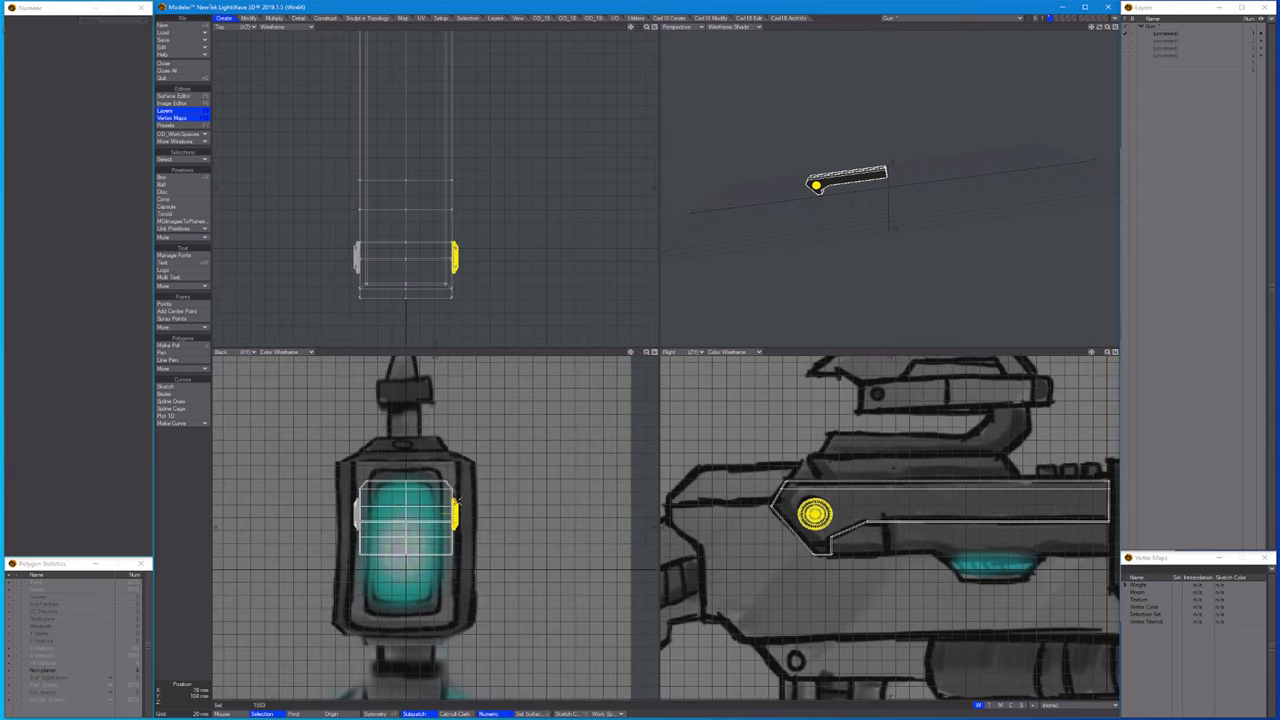
Adjust the depth of both discs symmetrically so their backs sink slightly into the block's side faces.
scroll(277, 505, "up", 3)
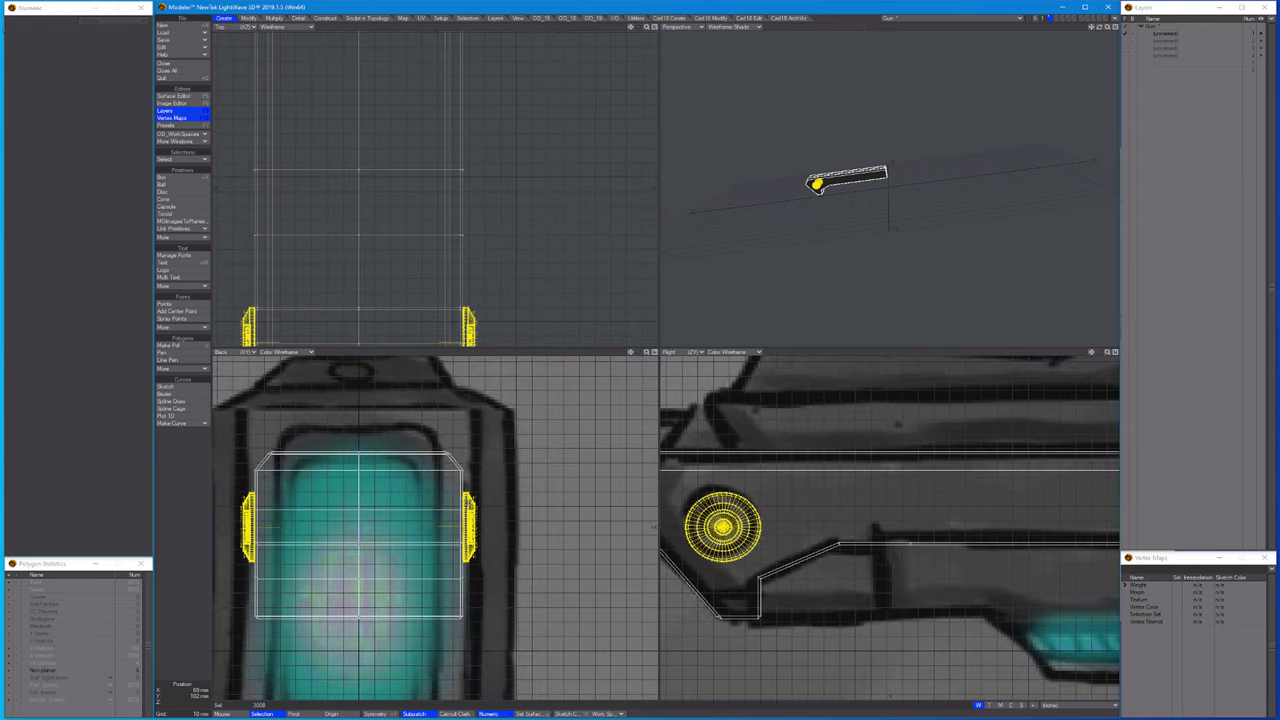
key("t")
scroll(540, 505, "up", 5)
left_click_drag(538, 505, 543, 505)
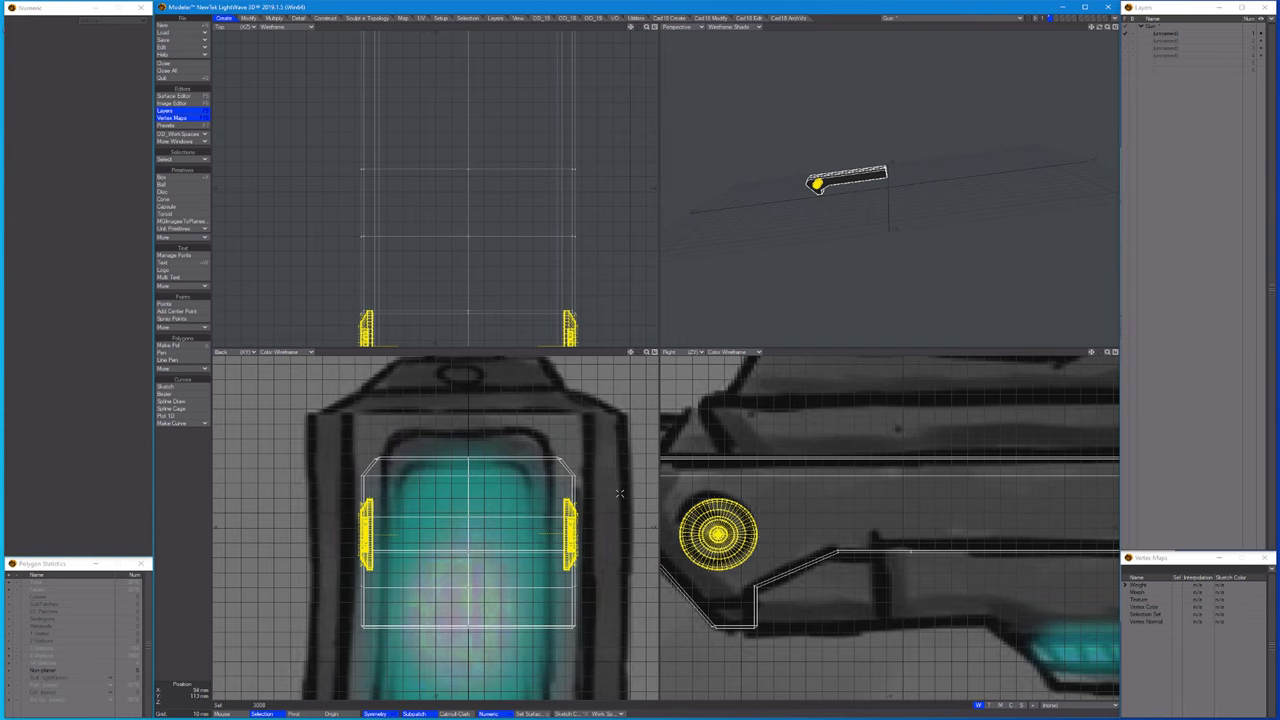
scroll(908, 209, "up", 5)
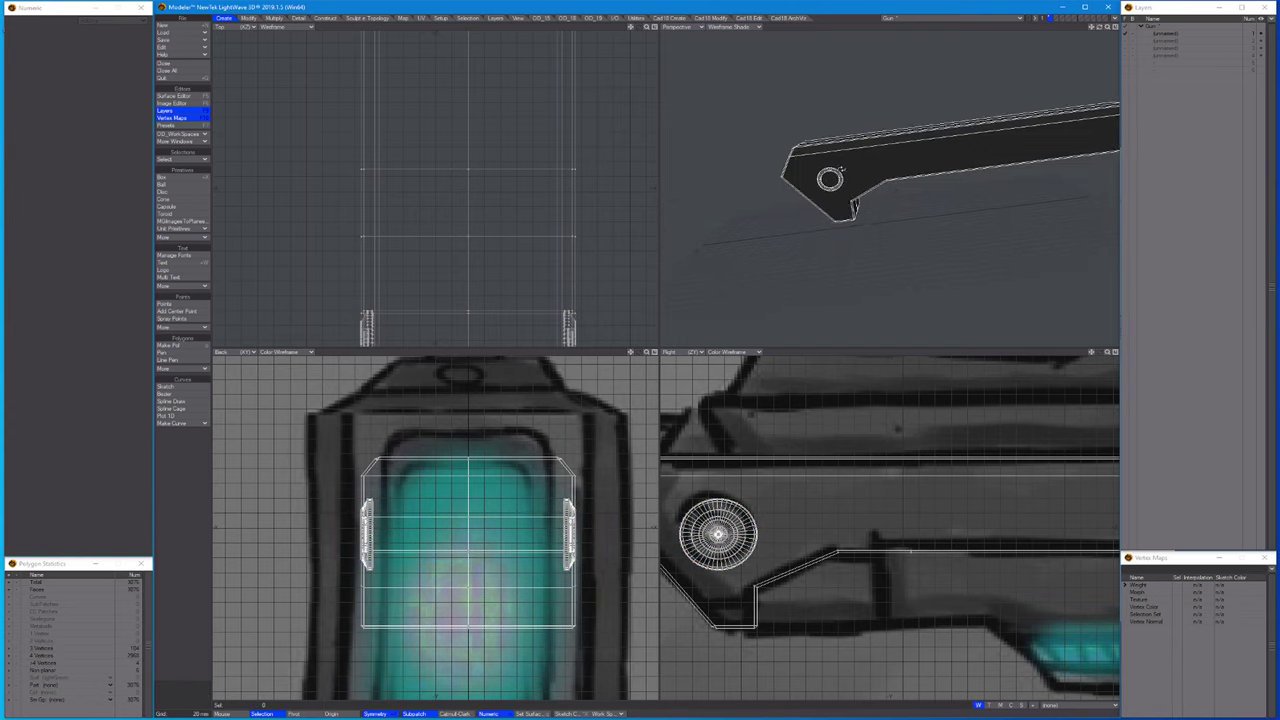
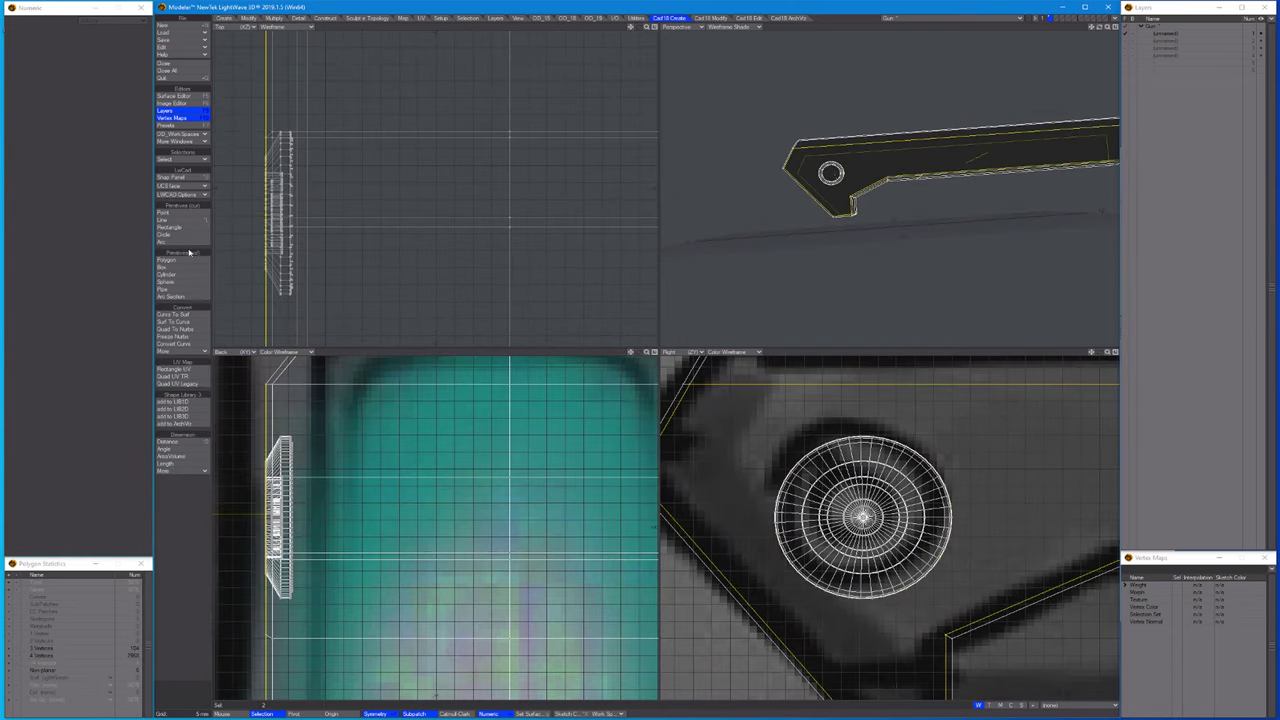
Cut a 2D circle of about 24 mm radius around the disc into the block's side faces with the Cylinder tool.
left_click(183, 274)
left_click_drag(864, 517, 775, 501)
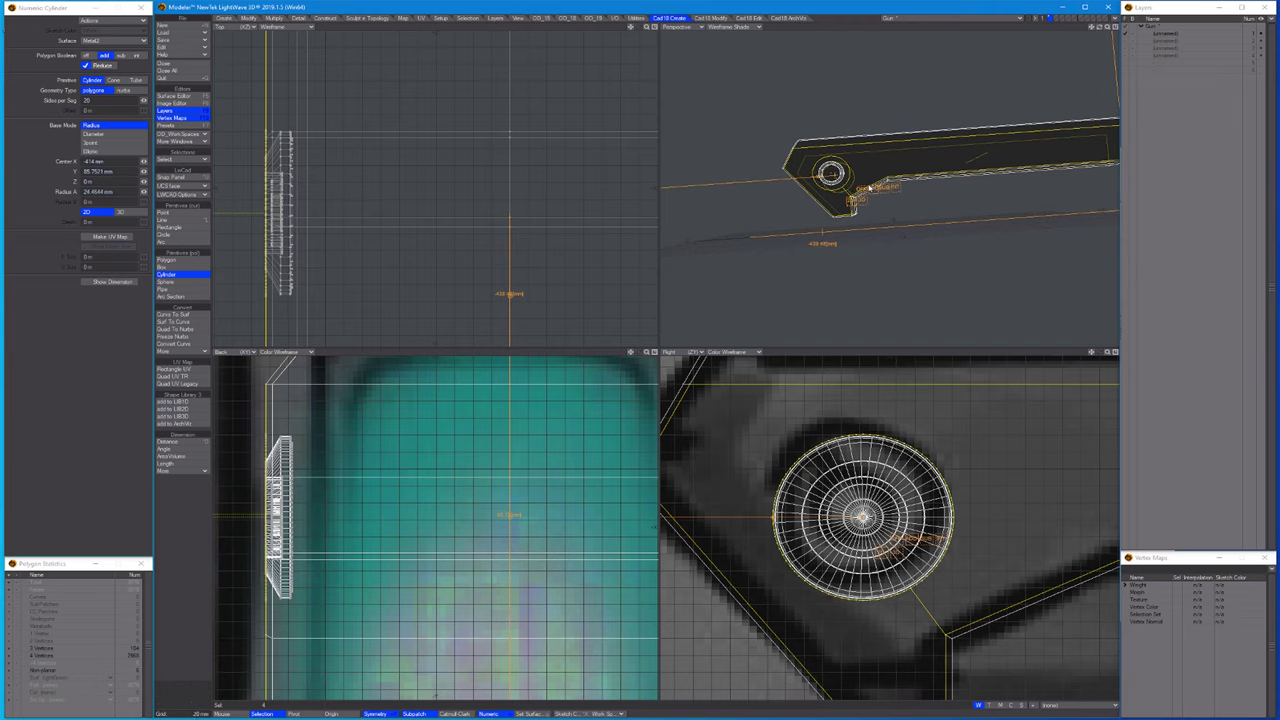
mouse_move(869, 187)
left_mouse_down("alt")
mouse_move(880, 192)
mouse_move(855, 178)
left_mouse_up("alt")
key("space")
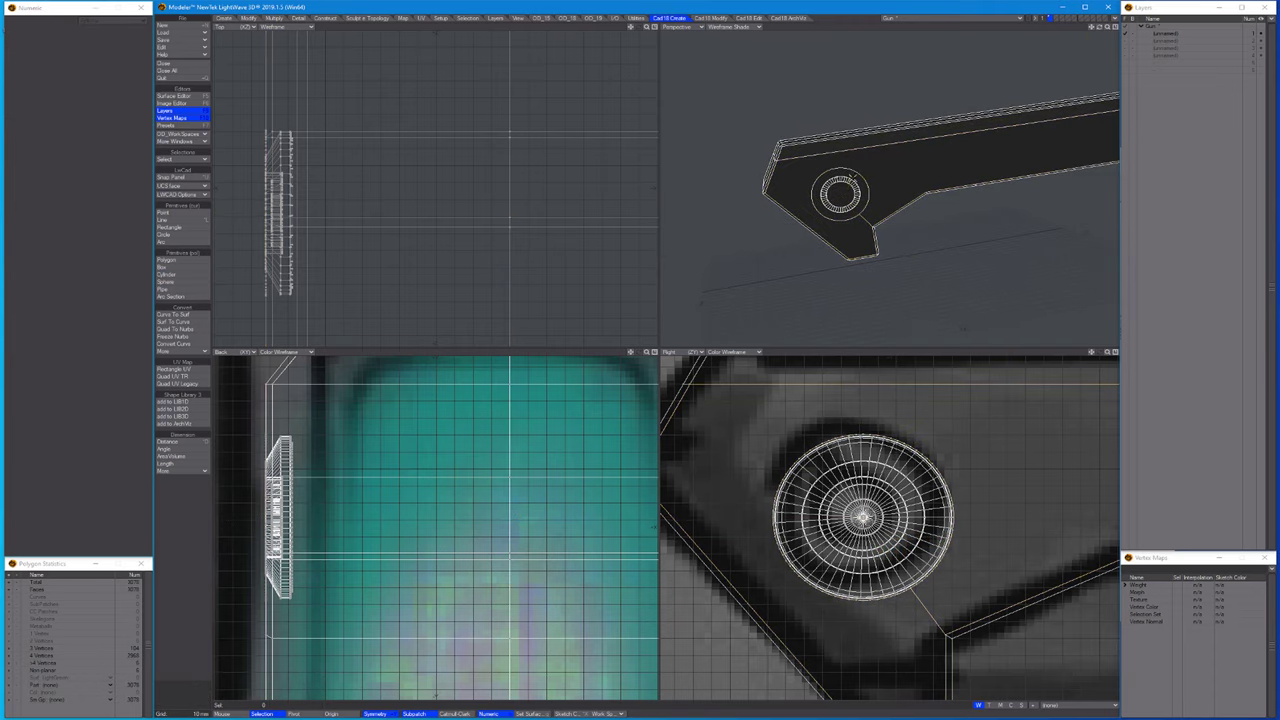
Bevel the circular faces behind the discs with a -6 mm shift and add another bevel with a 1 mm inset.
scroll(855, 178, "up", 3)
key("b")
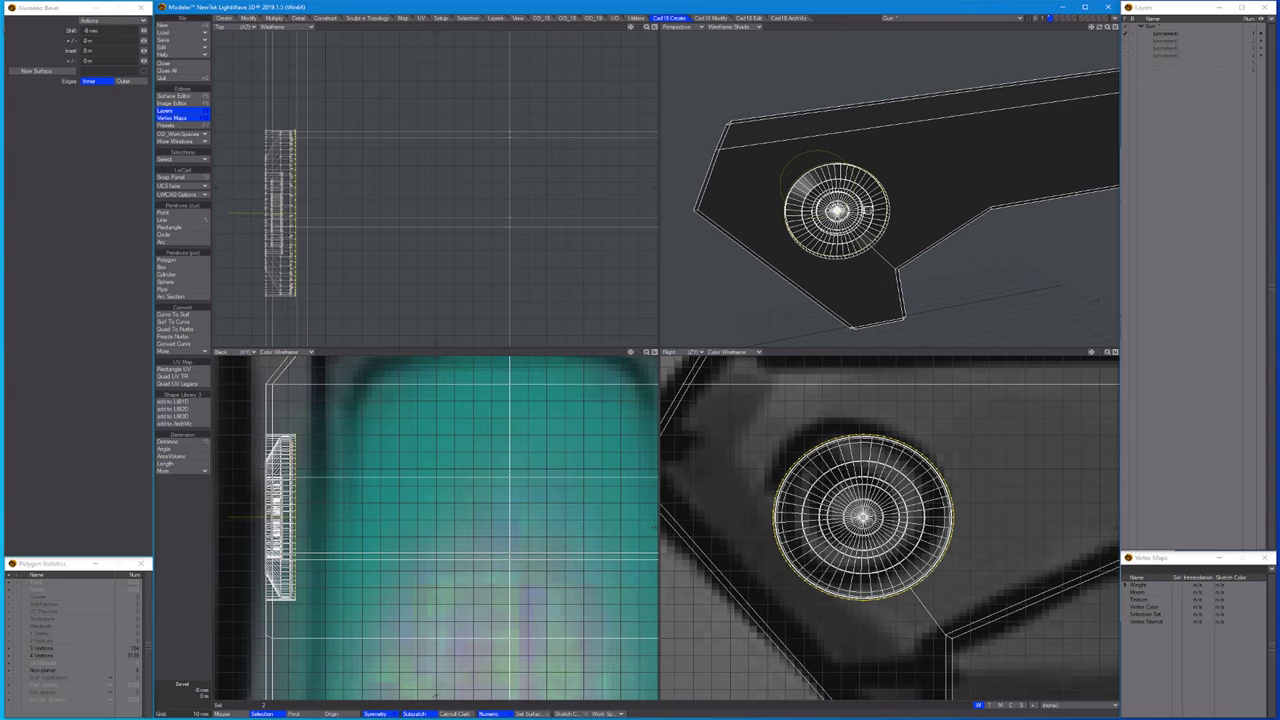
left_click_drag(855, 178, 855, 168)
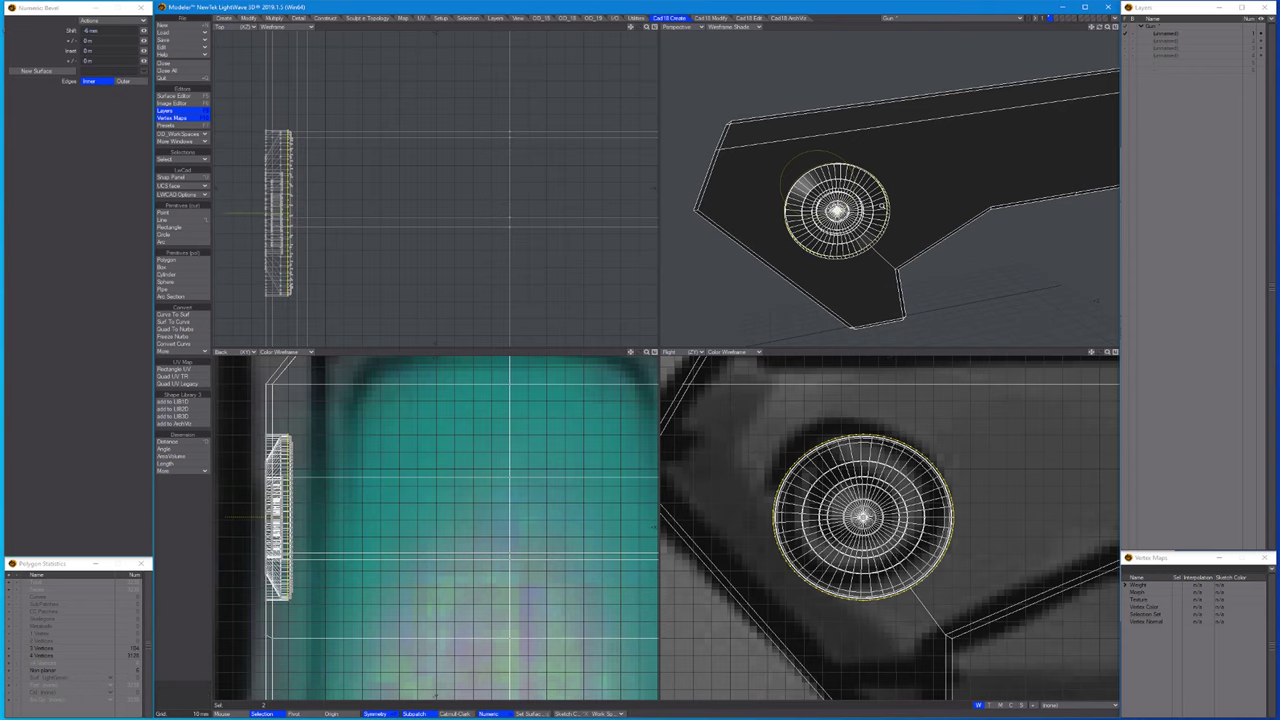
scroll(895, 208, "up", 5)
mouse_move(909, 211)
left_mouse_down()
mouse_move(907, 200)
mouse_move(893, 210)
left_mouse_up()
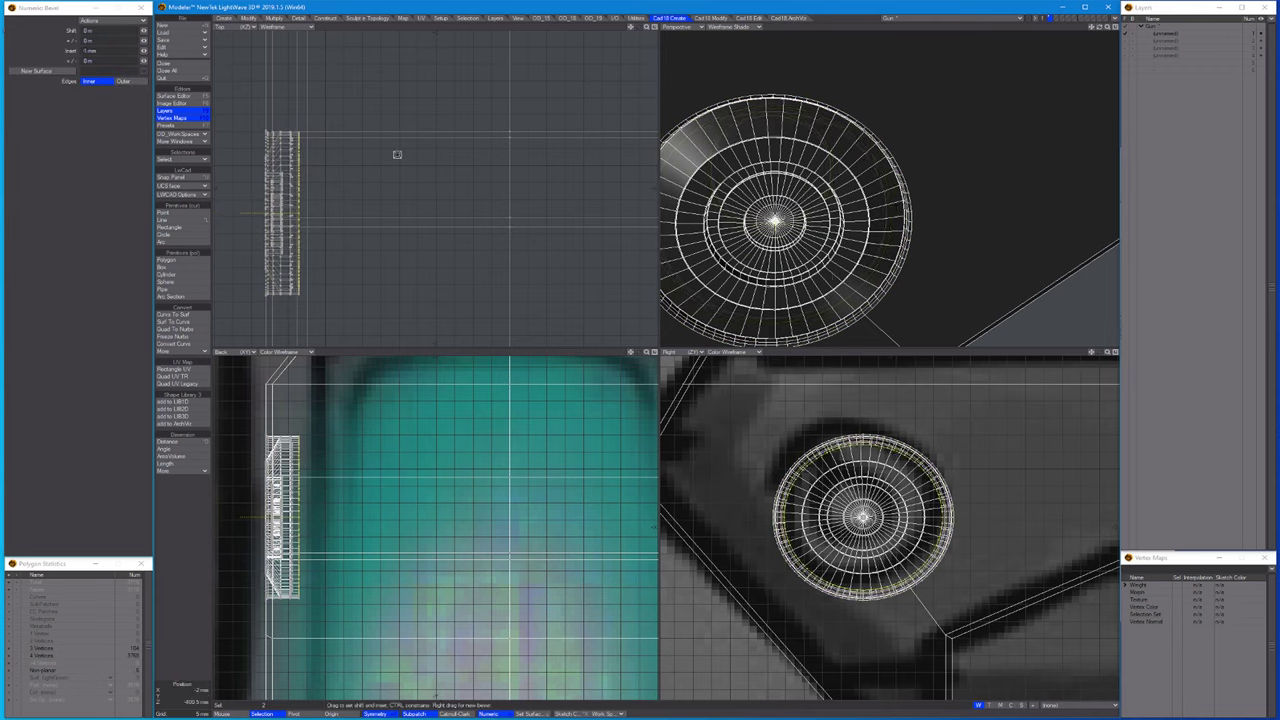
Select the points at the inner end of the disc recess and move them 1.6 mm along X with symmetry.
left_click_drag(397, 154, 355, 172, "ctrl+alt")
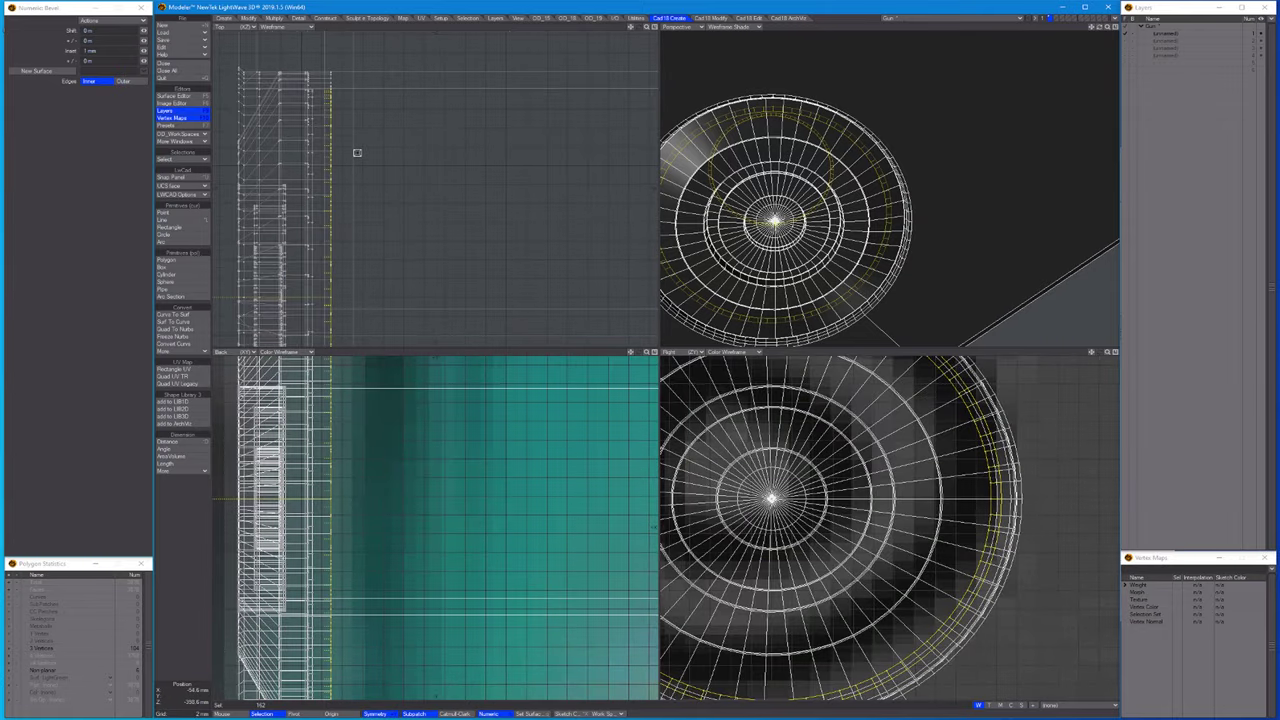
key("t")
key("a")
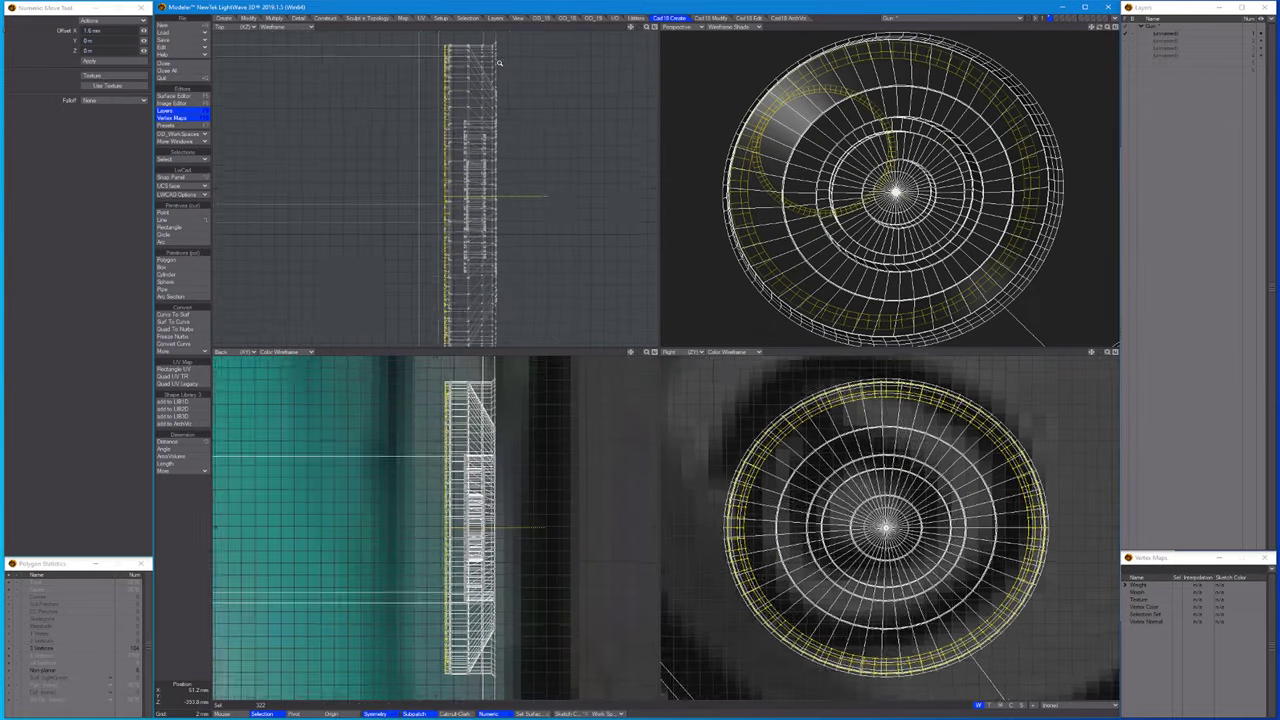
left_click_drag(424, 102, 388, 118, "ctrl+alt")
key("space")
key("a")
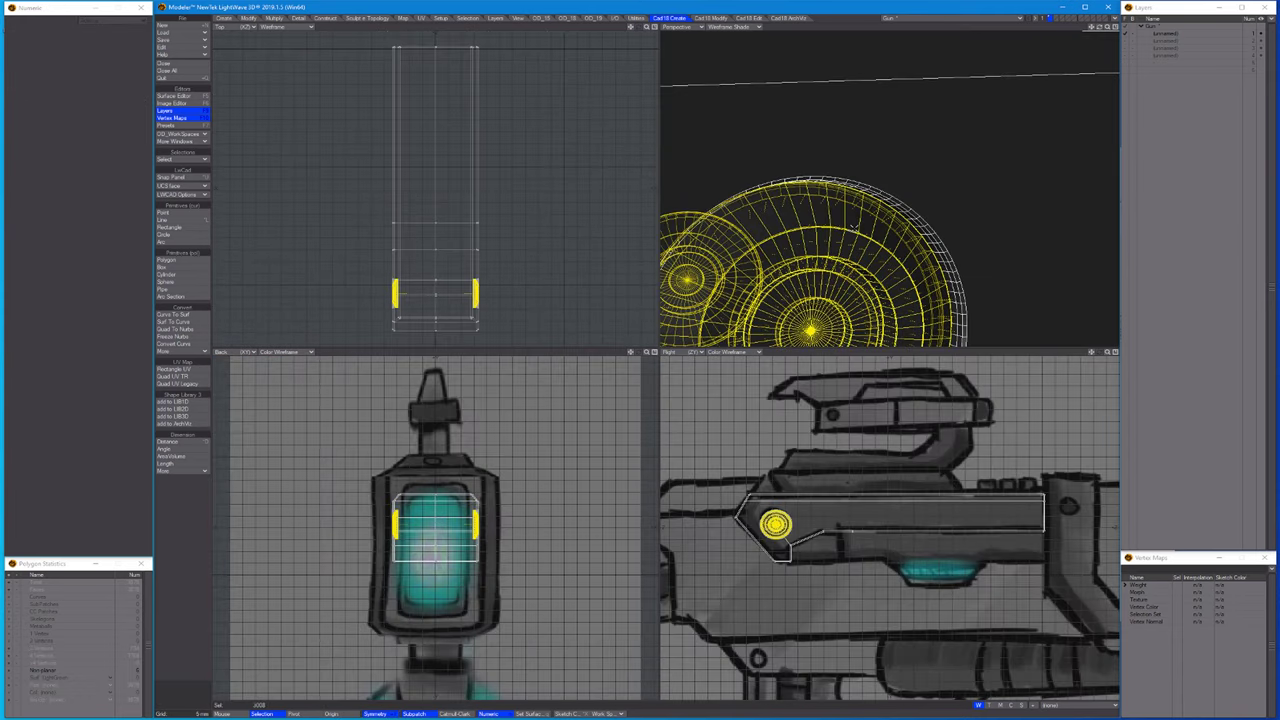
Stretch both discs to 95% horizontally and vertically around their centre so a gap surrounds them in the recess.
key("h")
key("shift+a")
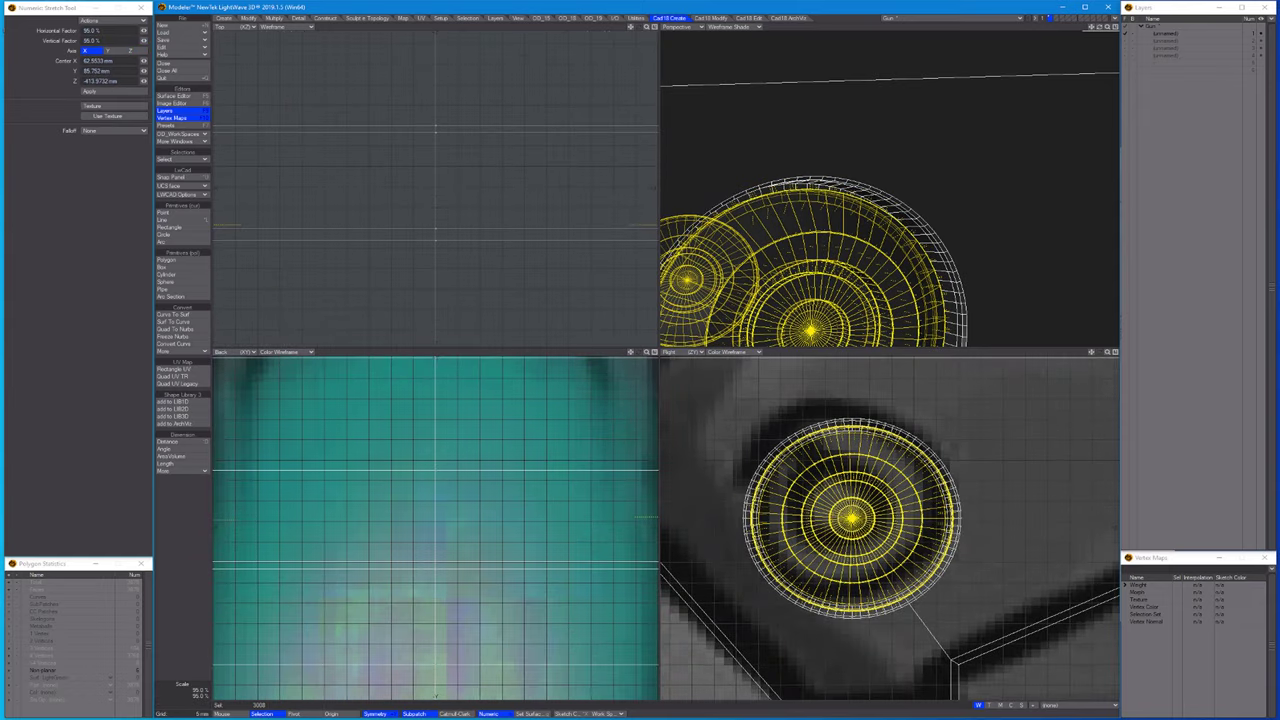
key("a")
key("space")
key("slash")
scroll(971, 535, "down", 5)
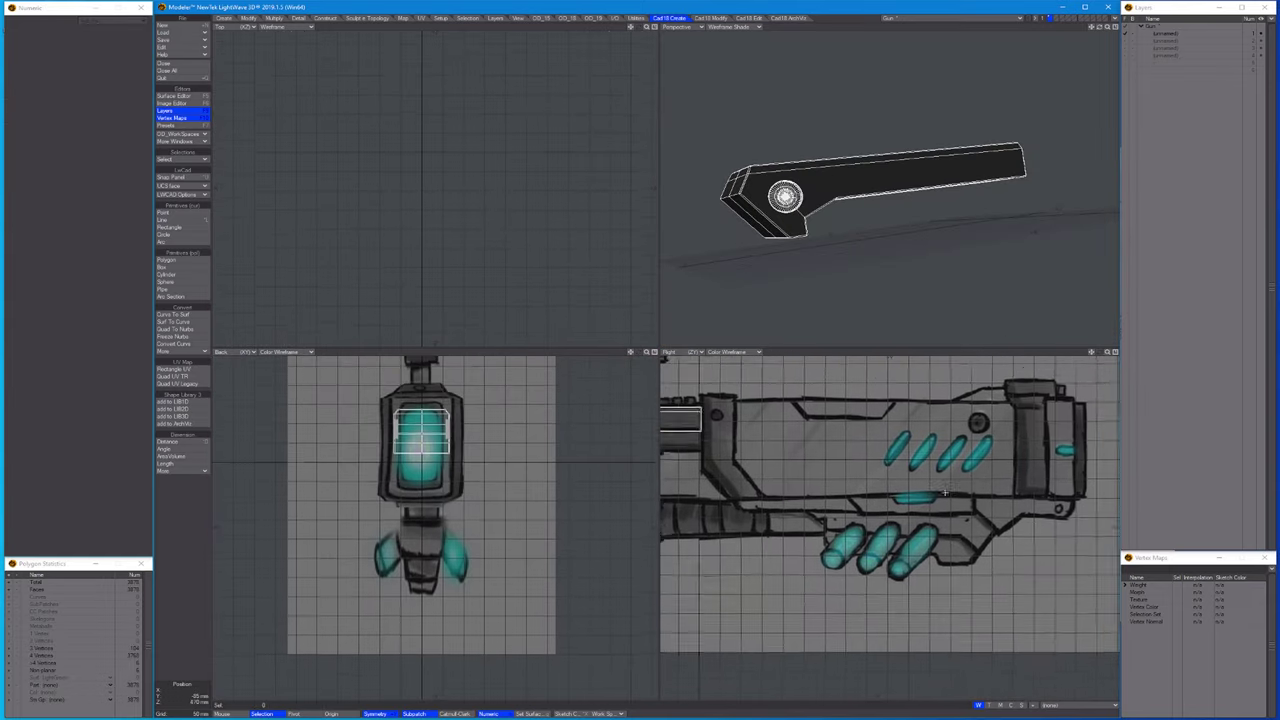
Unhide the whole gun and place copies of the discs on the upright bracket, moved 495 mm along Z and scaled to 52%.
key("backslash")
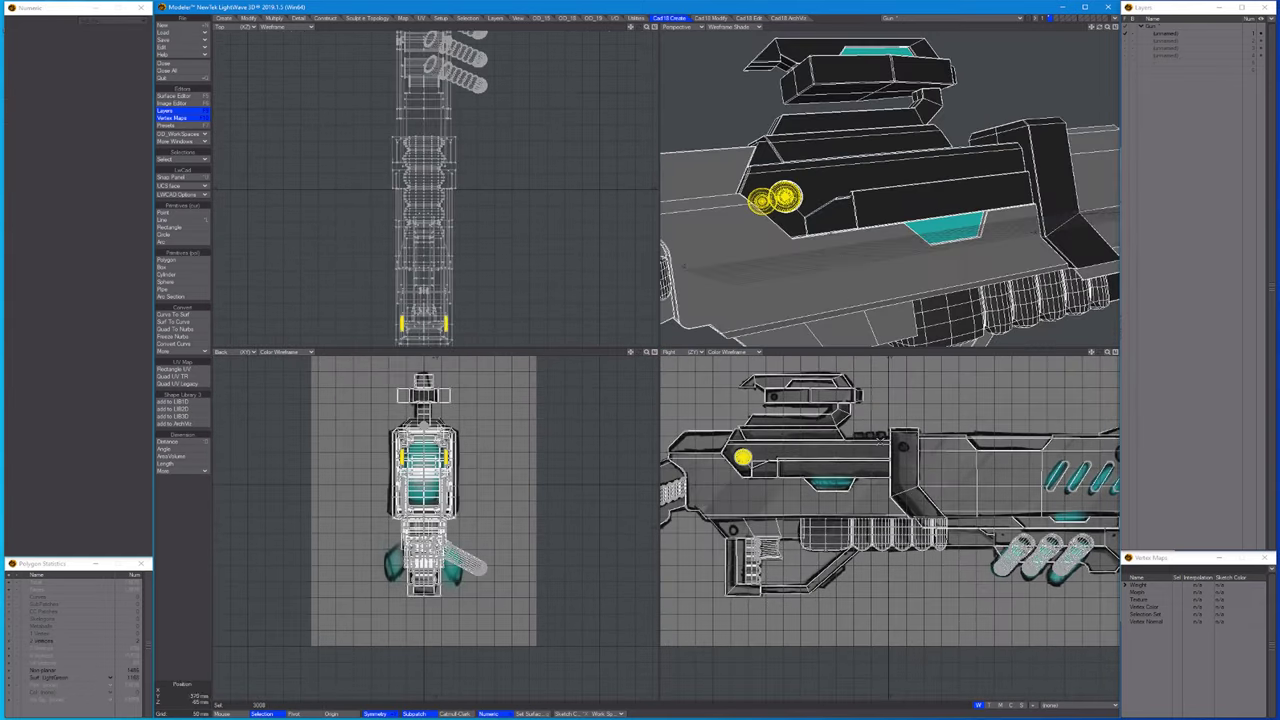
key("t")
left_click_drag(766, 470, 932, 470)
scroll(900, 487, "up", 4)
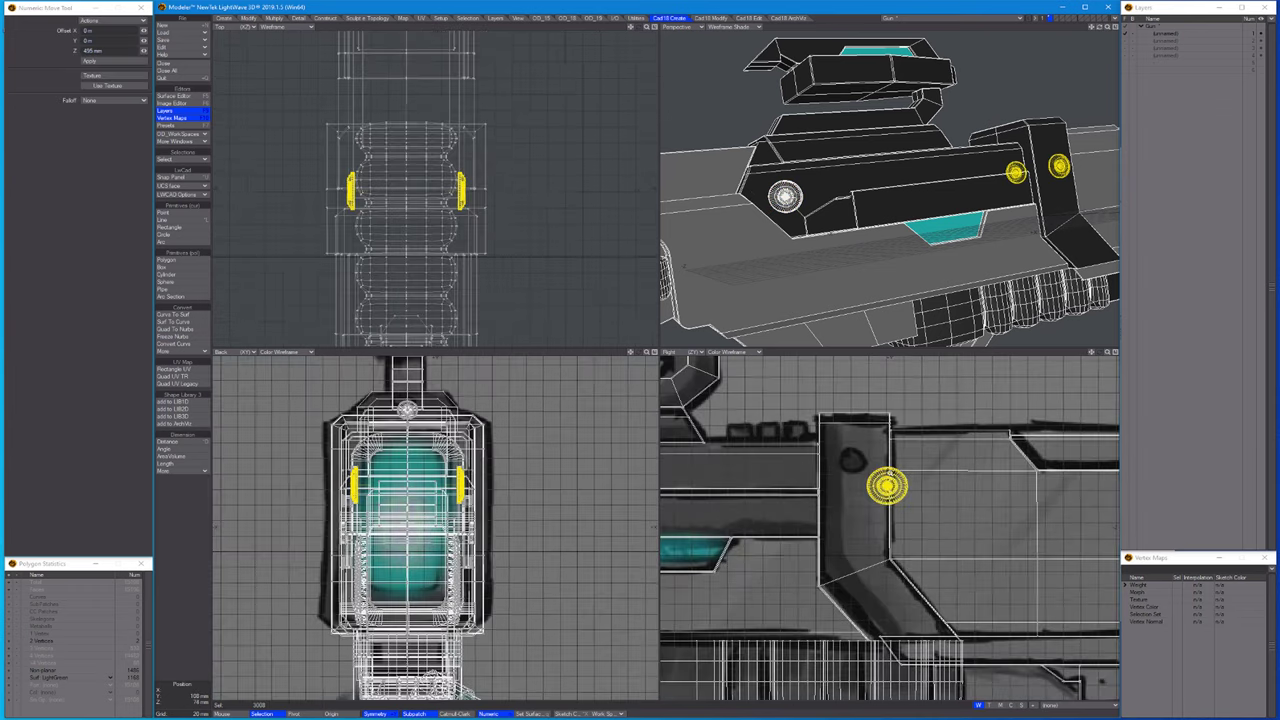
scroll(900, 487, "down", 3)
left_click_drag(934, 529, 866, 471)
Place another copy of the discs on the round hole above the barrel's slanted slots and enlarge it to 165%.
scroll(866, 471, "down", 5)
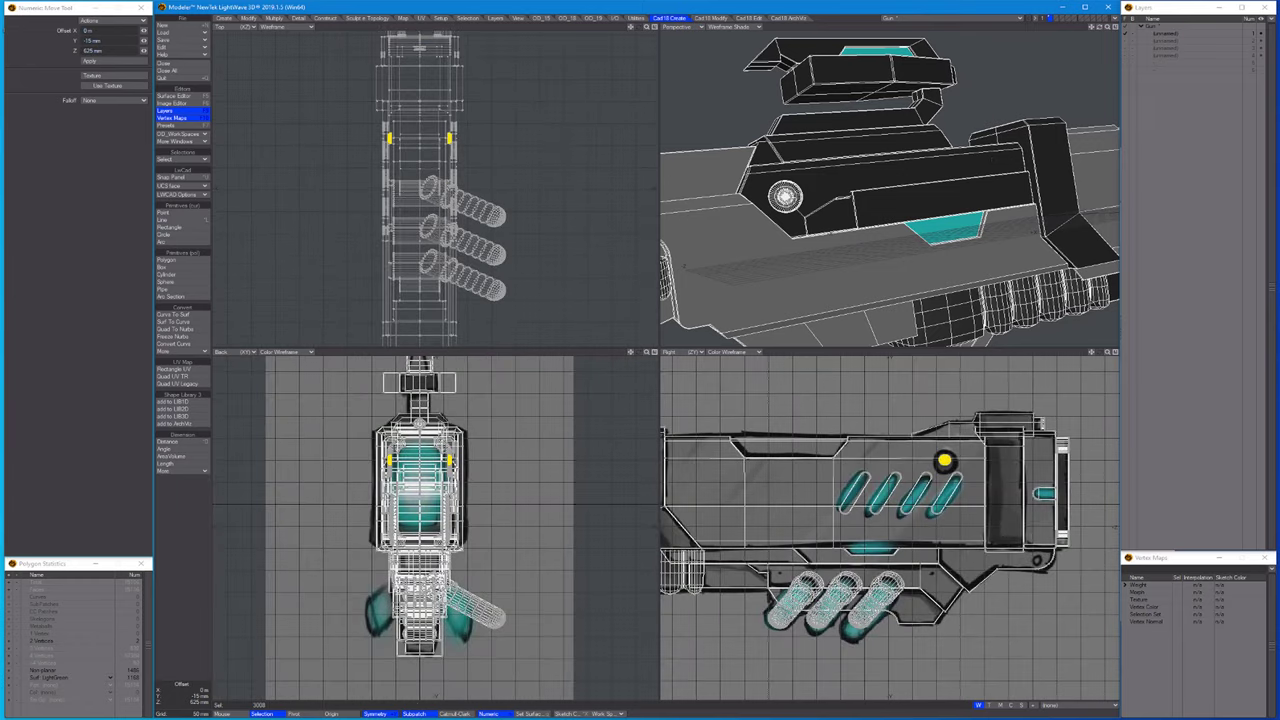
key("shift+a")
key("h")
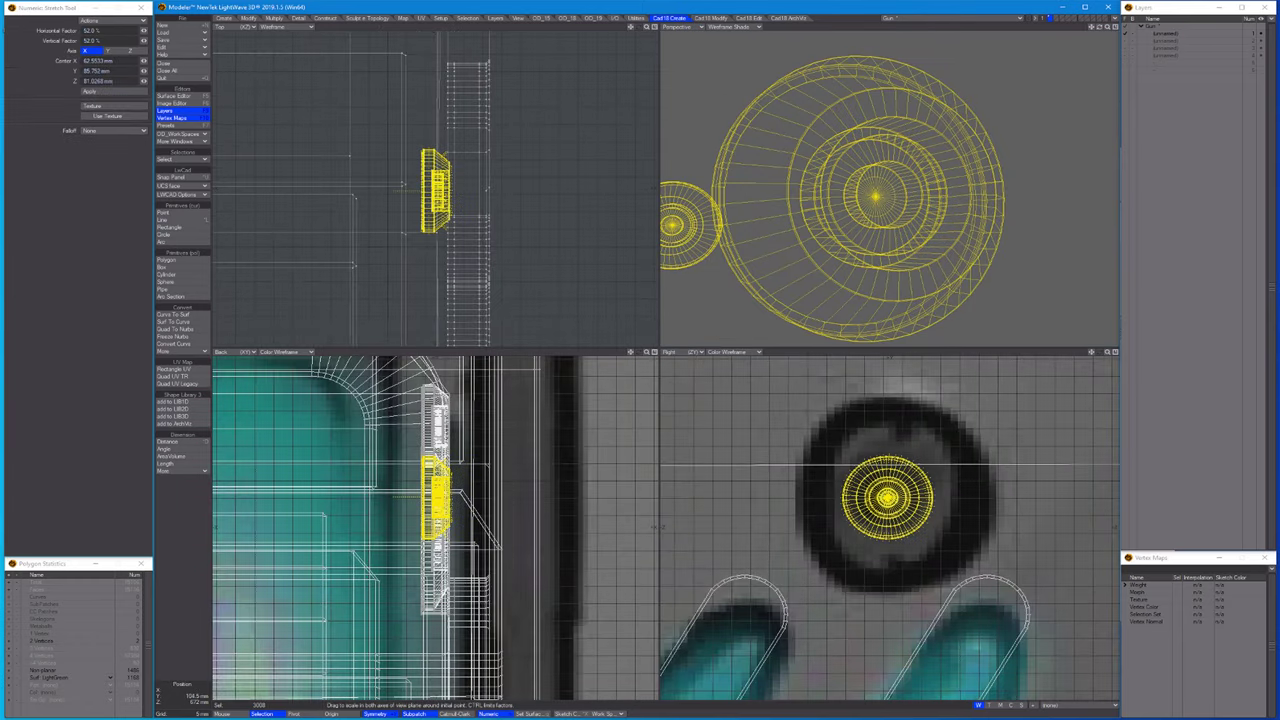
left_click_drag(655, 526, 805, 495)
scroll(805, 495, "down", 5)
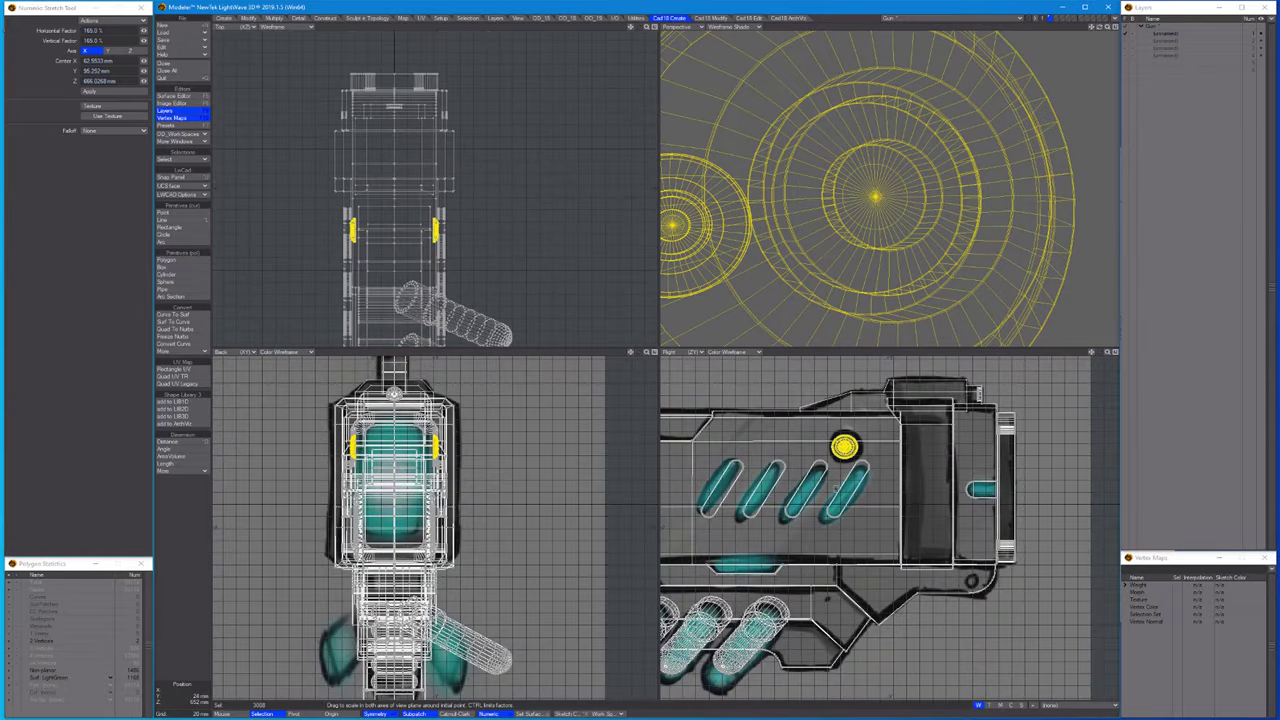
Copy the discs down to the rounded lug under the muzzle, shrink the copies and fit them to the sketched hole.
key("t")
left_click_drag(843, 447, 966, 601)
key("shift+a")
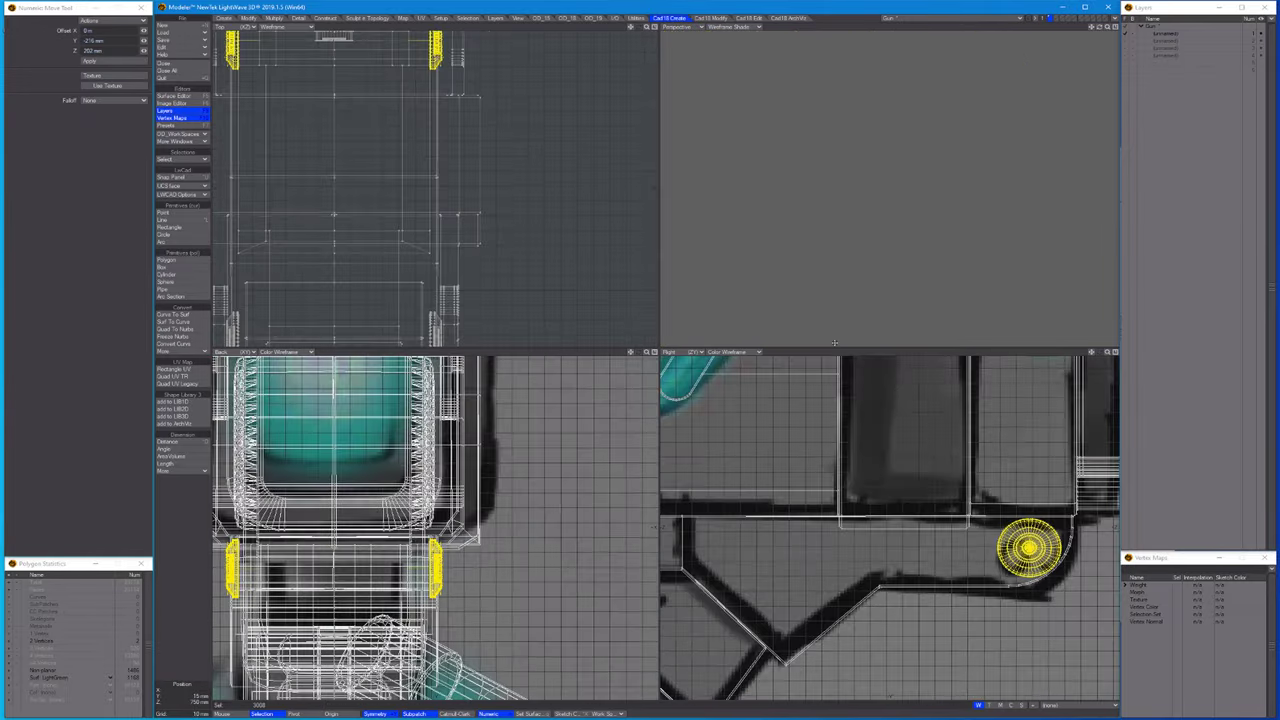
key("h")
left_click_drag(655, 527, 600, 527)
key("a")
key("t")
Place a copy of the discs on the sketched hole above the grip and enlarge it to 178%.
scroll(655, 527, "down", 3)
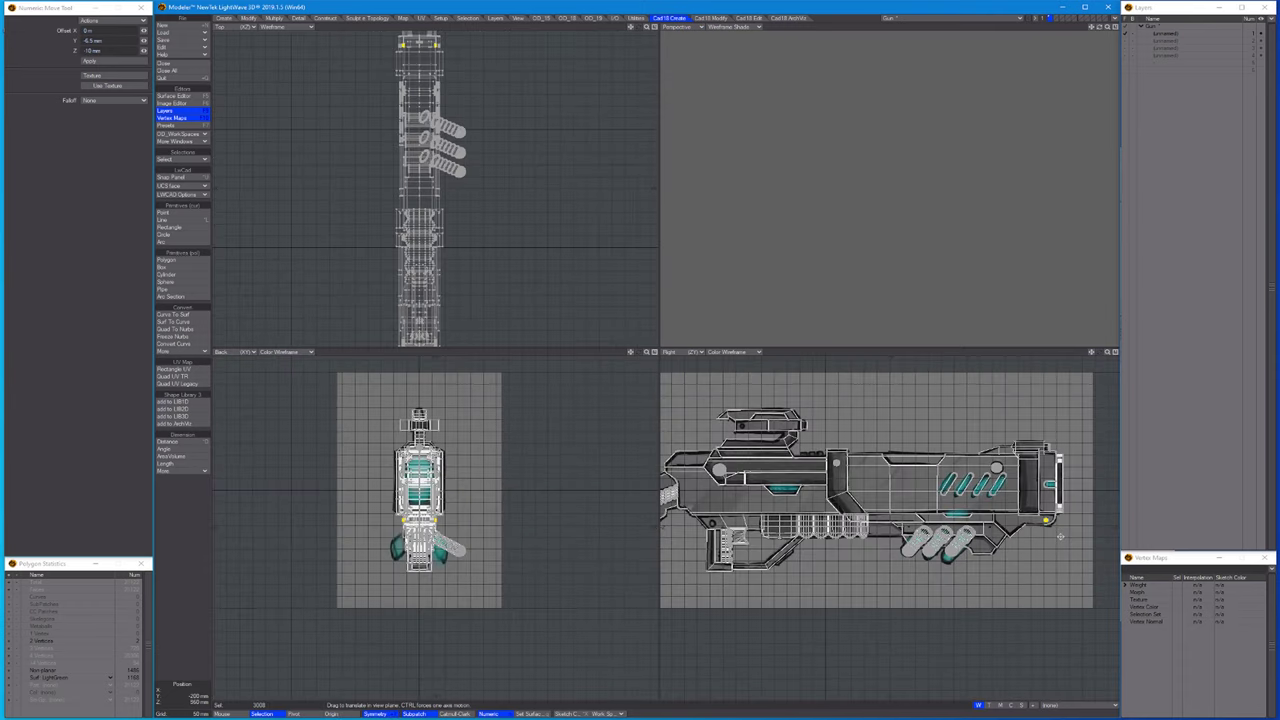
key("shift+a")
scroll(953, 530, "down", 3)
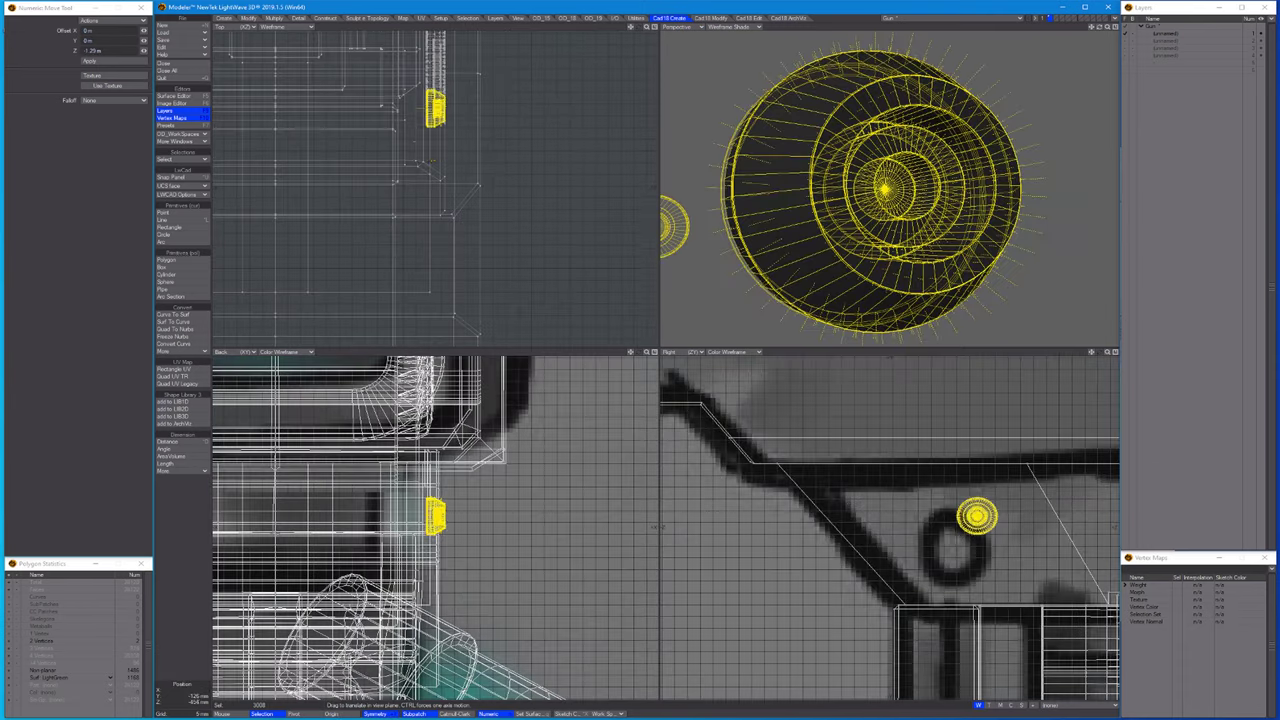
key("h")
mouse_move(952, 545)
left_mouse_down()
mouse_move(995, 522)
mouse_move(928, 543)
left_mouse_up()
key("a")
Copy the discs to the stock and align them with the sketched hole in its lower rear corner.
scroll(856, 545, "up", 5)
key("t")
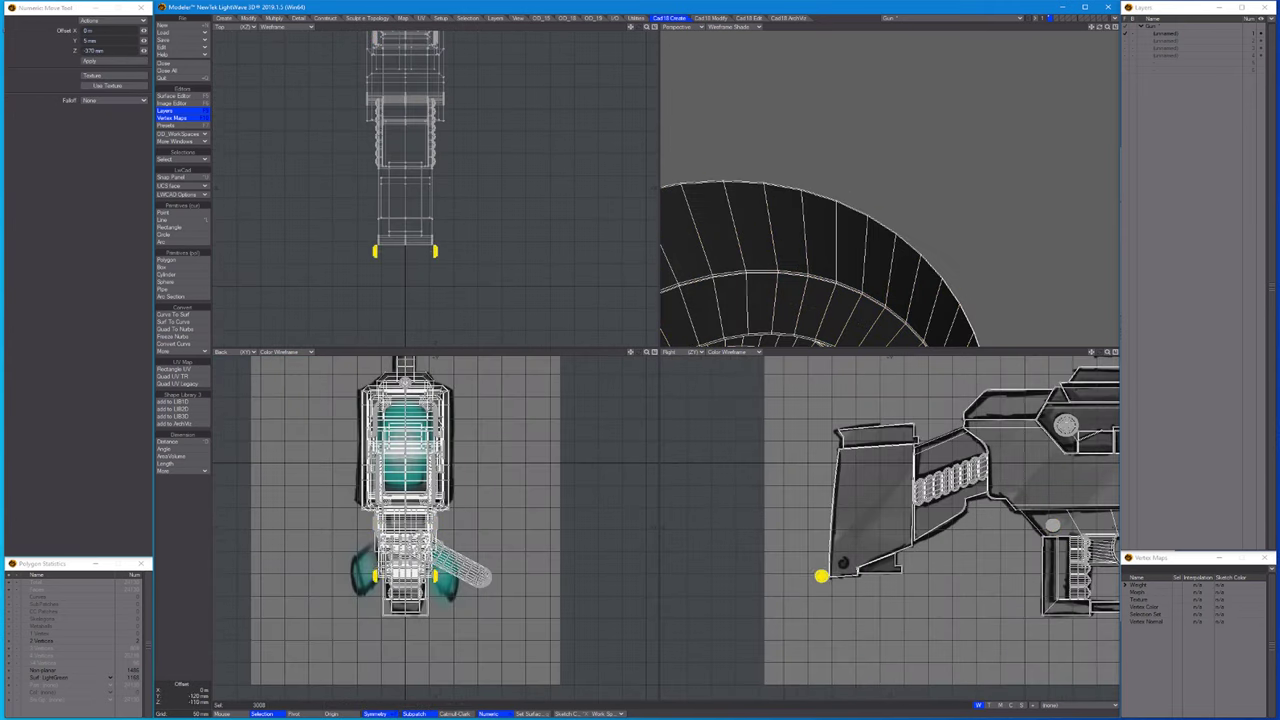
key("shift+a")
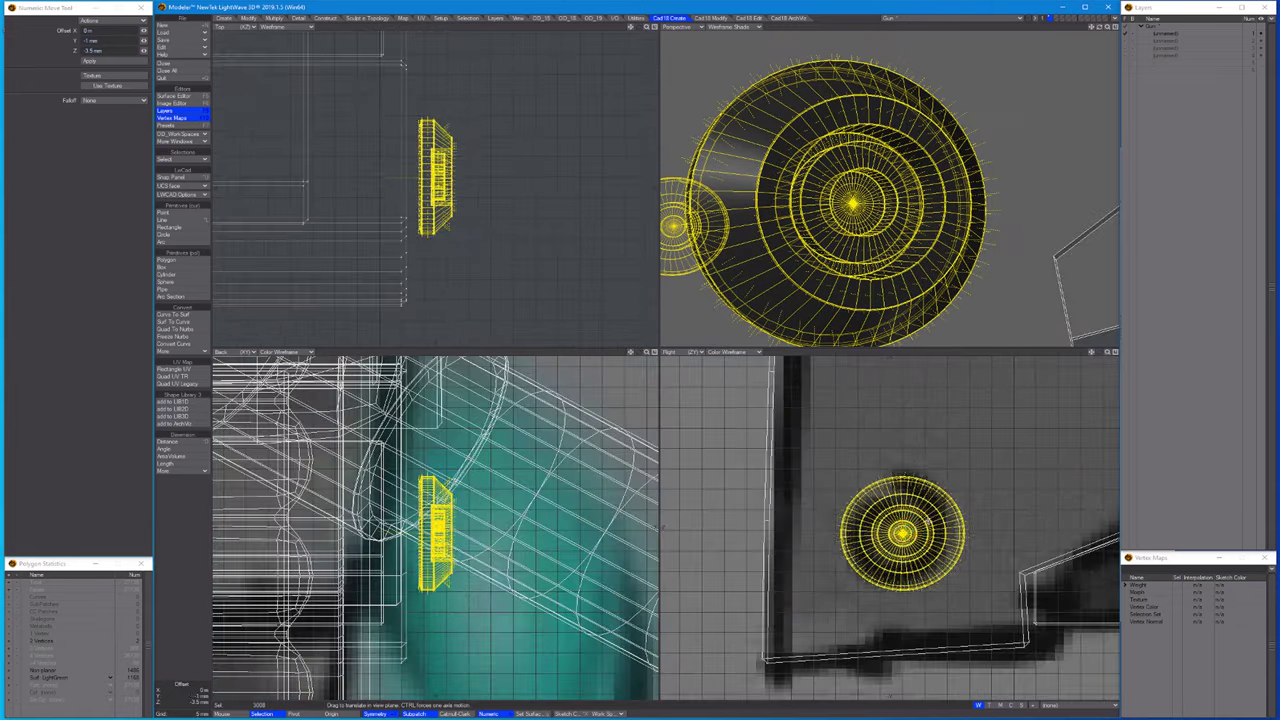
key("a")
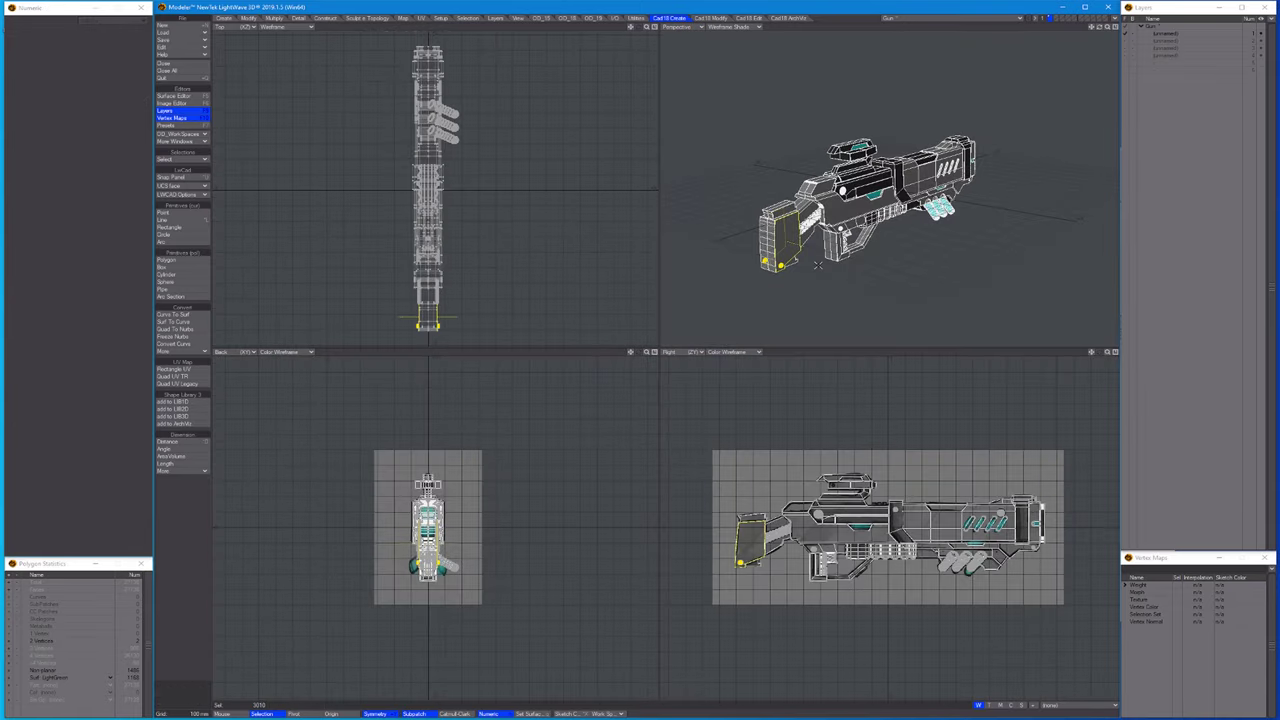
Isolate the stock's side faces with their discs and move the discs inward until they sit in the faces.
key("=")
key("shift+a")
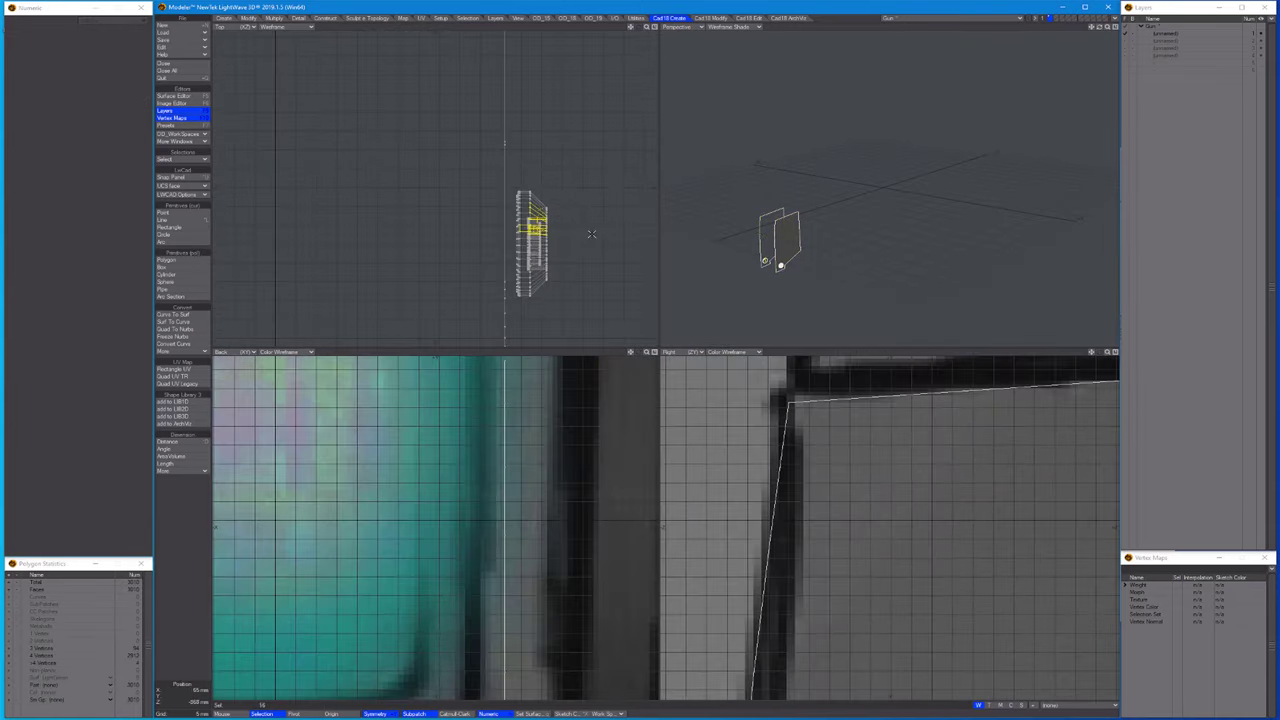
key("t")
left_click_drag(591, 234, 486, 234)
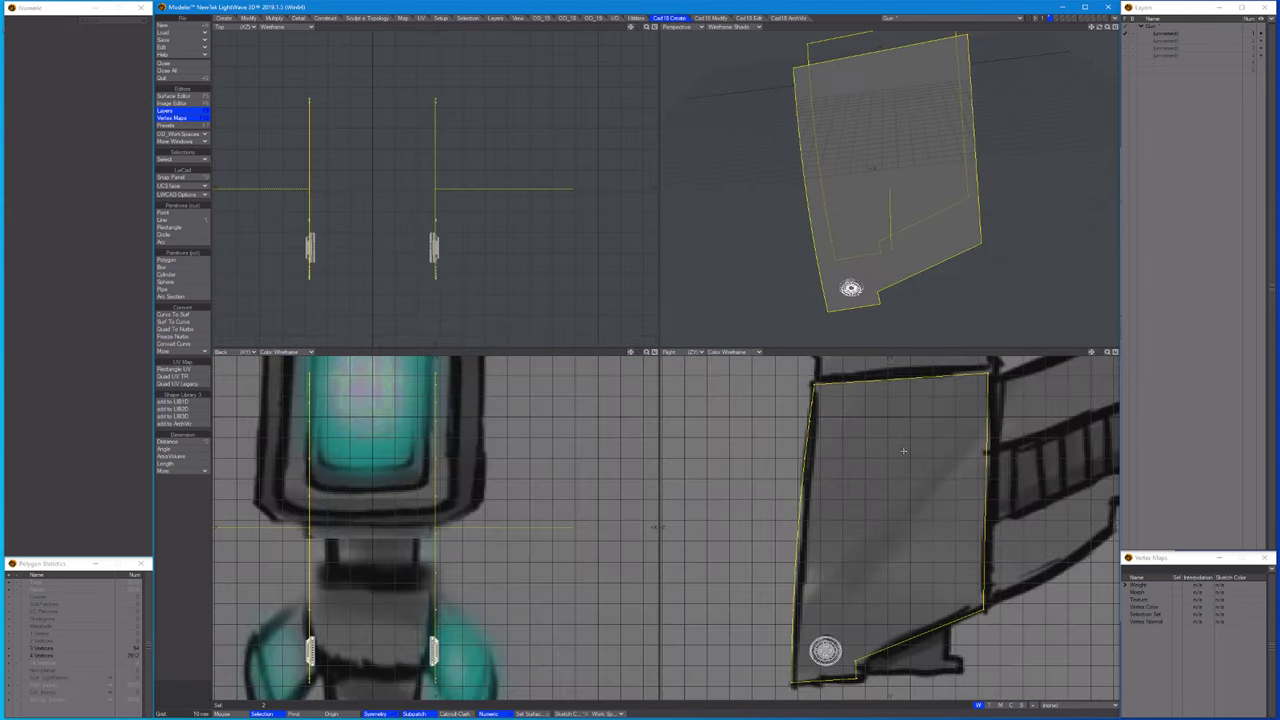
Cut a 2D circle of about 14.4 mm radius around the disc into the stock's side faces with the Cylinder tool.
key("shift+a")
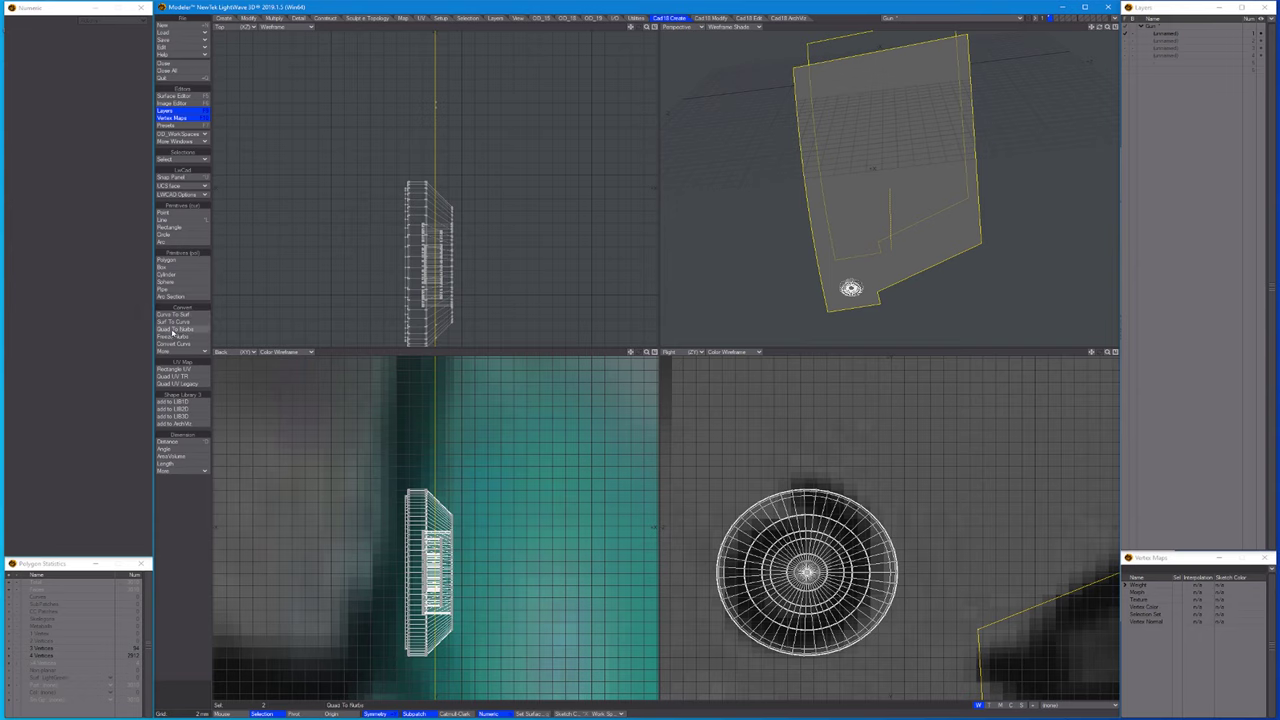
left_click(166, 274)
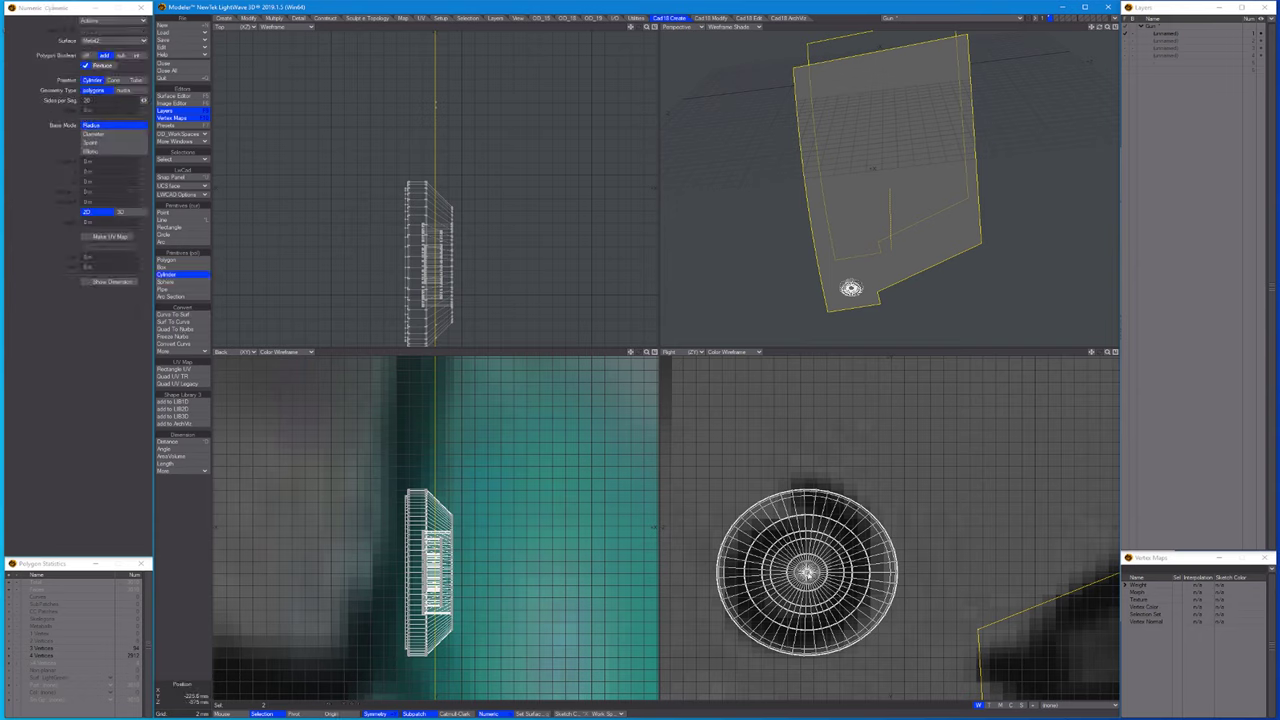
left_click_drag(806, 572, 710, 540)
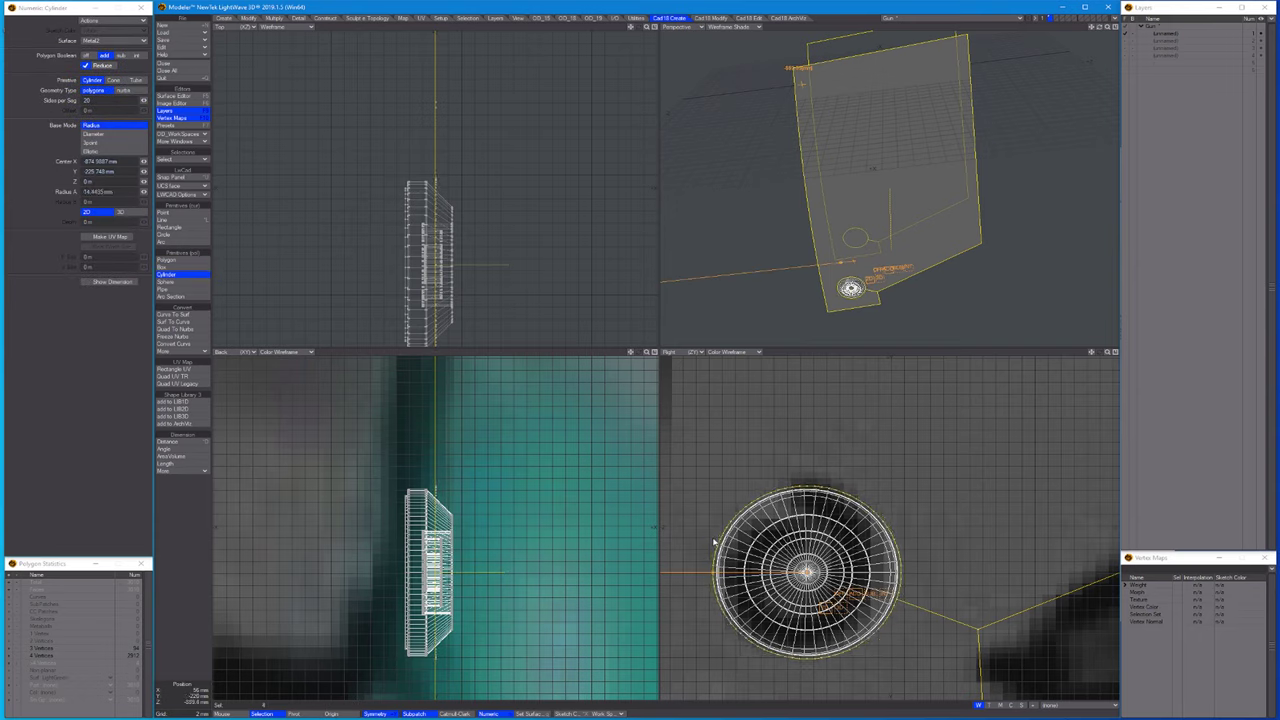
key("space")
Bevel the stock's circular faces into recesses and stretch the discs inside them to 95%.
left_click_drag(720, 230, 800, 275, "alt")
key("b")
key("space")
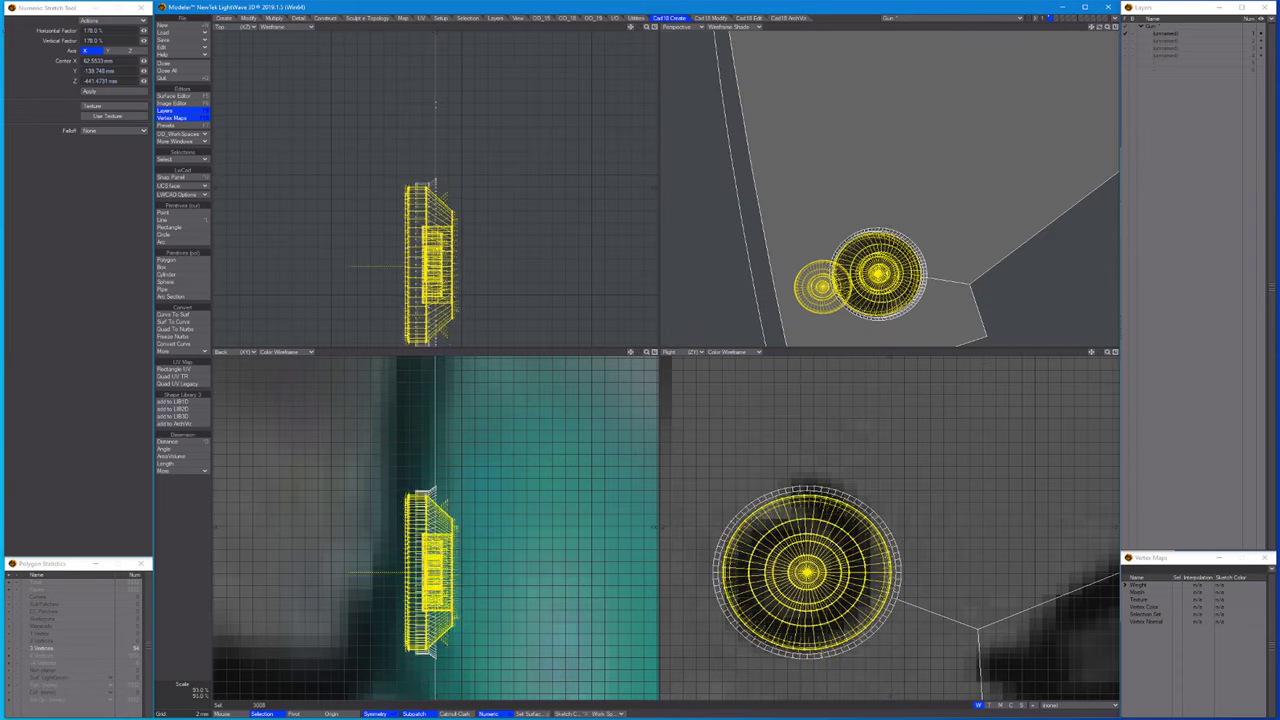
Isolate the slanted side faces above the grip together with their round discs.
key("slash")
scroll(1008, 297, "down", 5)
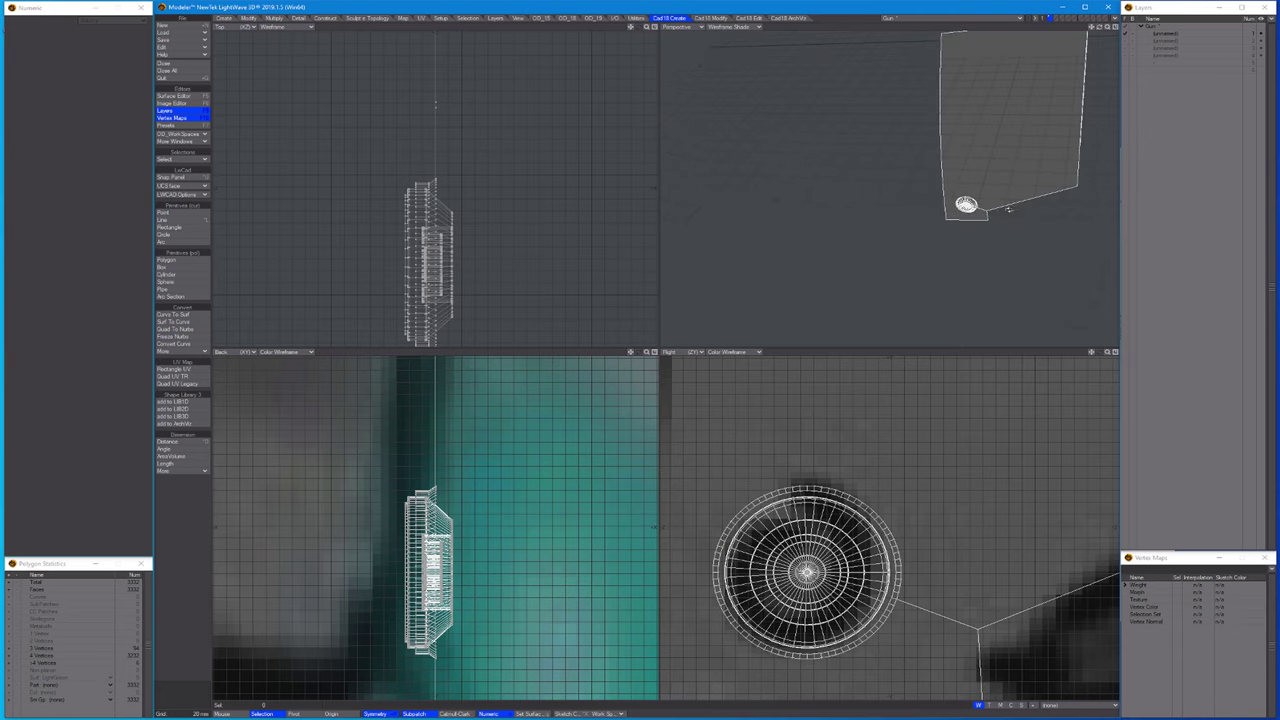
key("apostrophe")
left_click(865, 248)
key("shift+a")
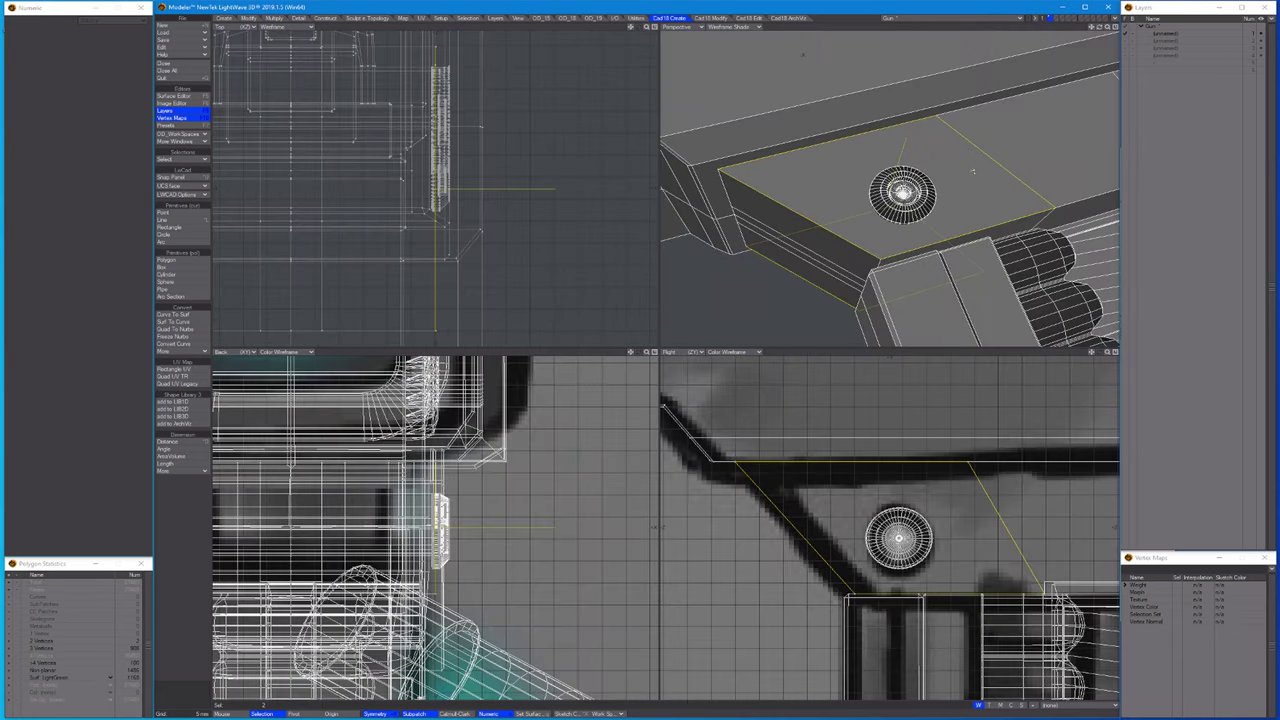
key("bracketright")
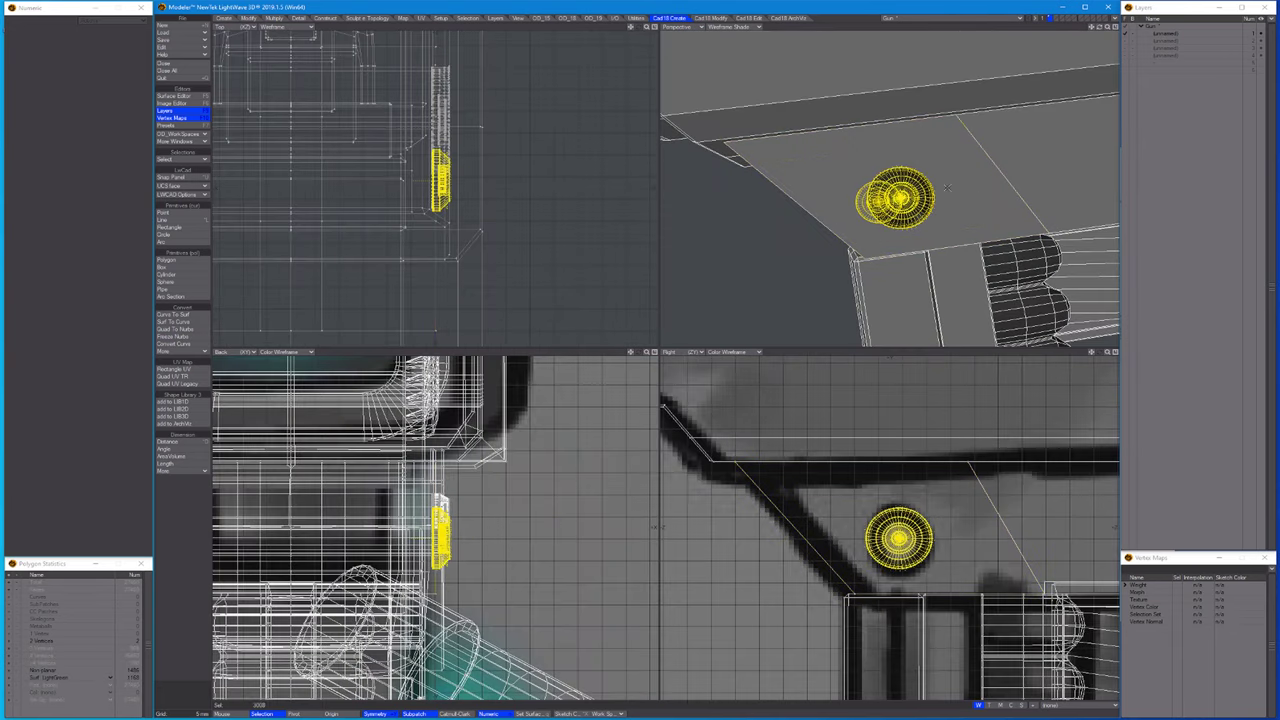
key("apostrophe")
key("a")
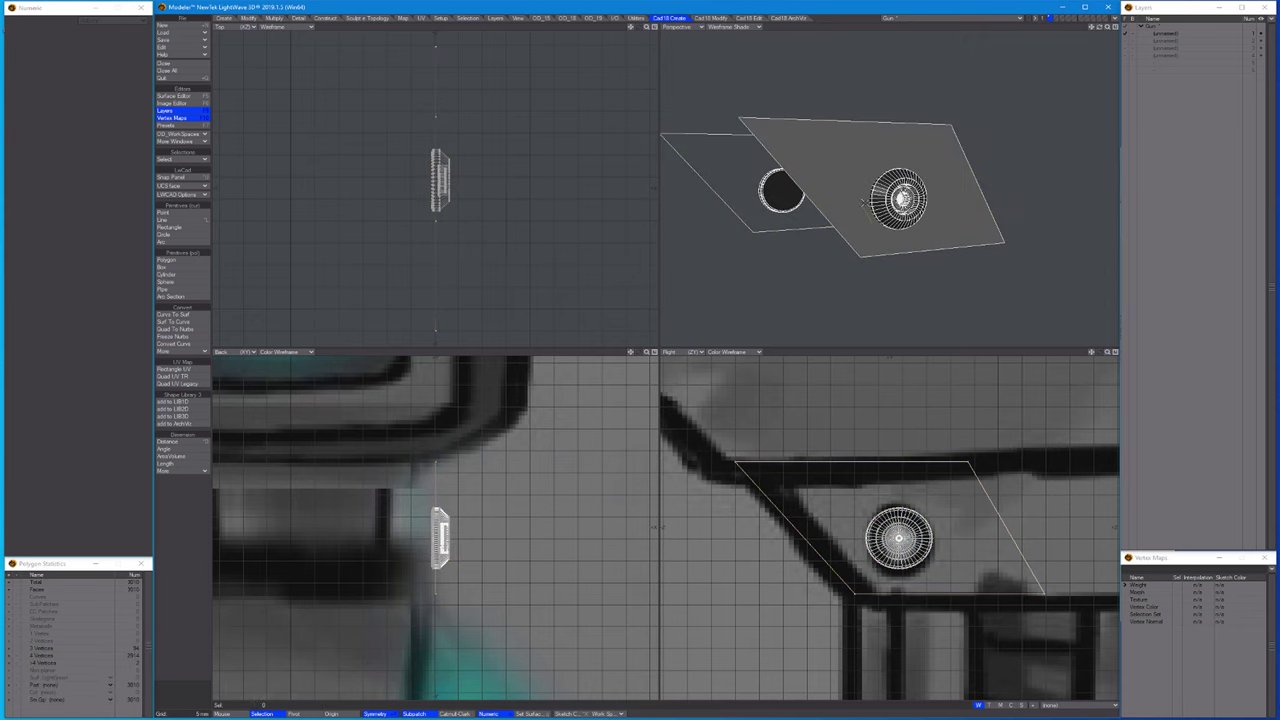
Cut a 2D circle of about 15.2 mm radius around the disc into the slanted side faces with the Cylinder tool.
left_click(170, 275)
left_click_drag(843, 543, 897, 549)
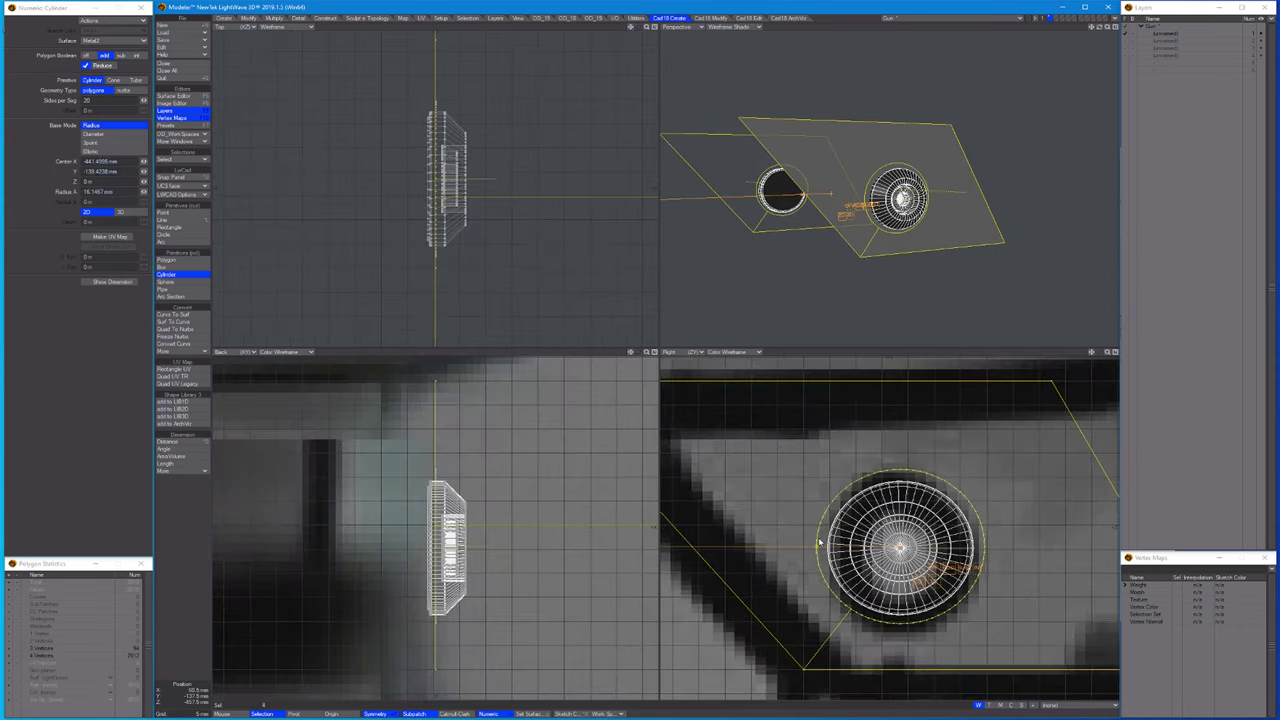
scroll(897, 549, "up", 2)
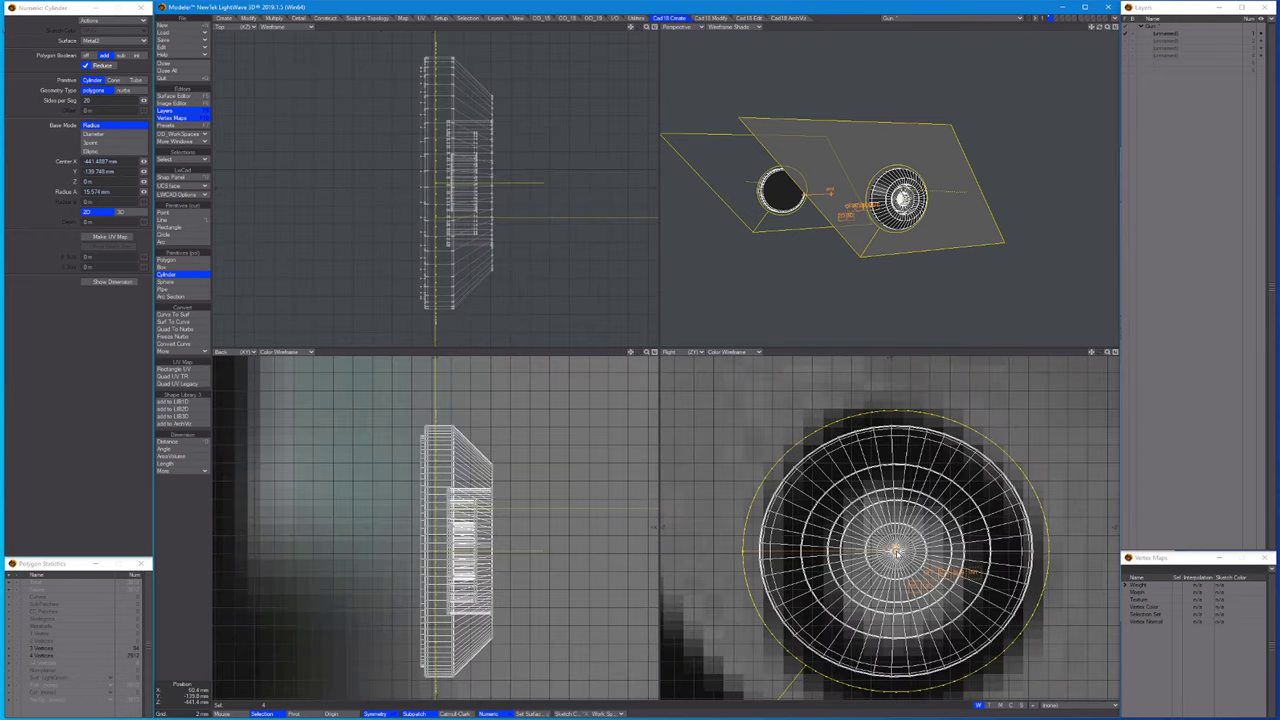
scroll(828, 566, "down", 2)
left_click_drag(809, 550, 808, 551)
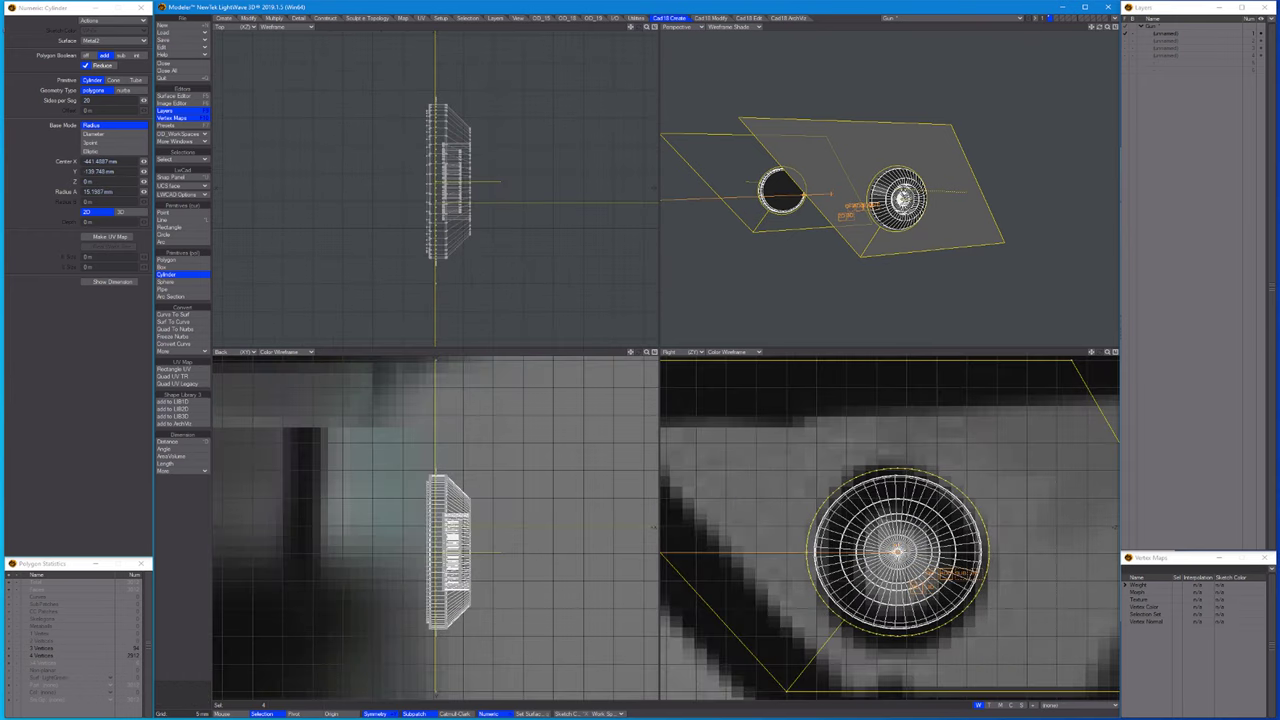
Bevel the circular faces in the slanted panels above the grip inward into recesses.
scroll(933, 162, "up", 5)
key("b")
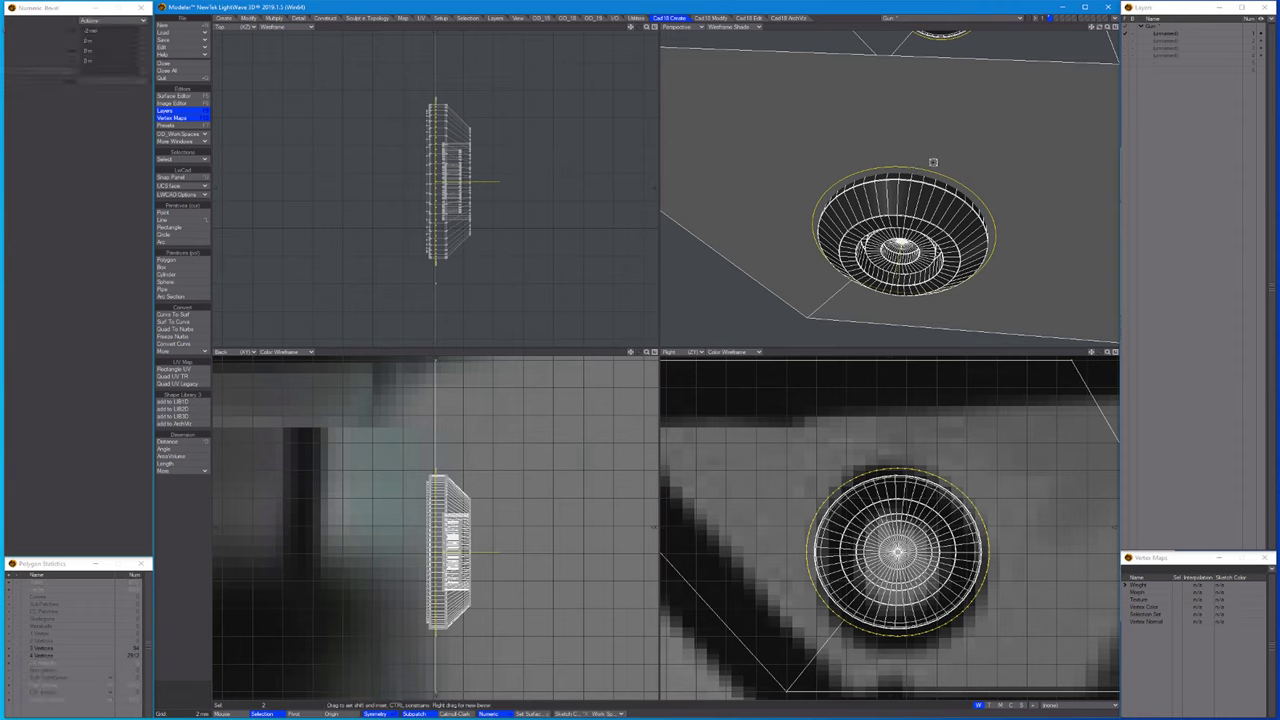
left_click_drag(933, 162, 911, 160)
key("space")
key("slash")
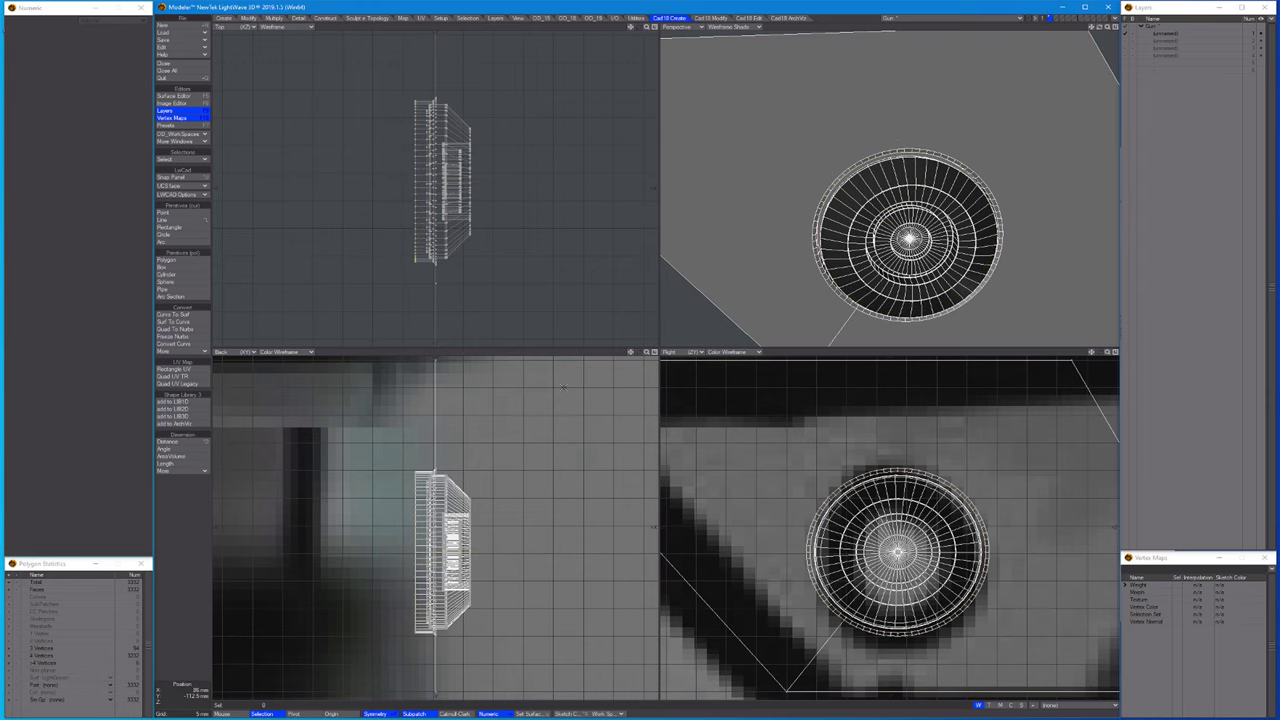
Move the discs above the grip inward along X into their recesses and show the whole gun again.
key("]")
key("t")
key("period")
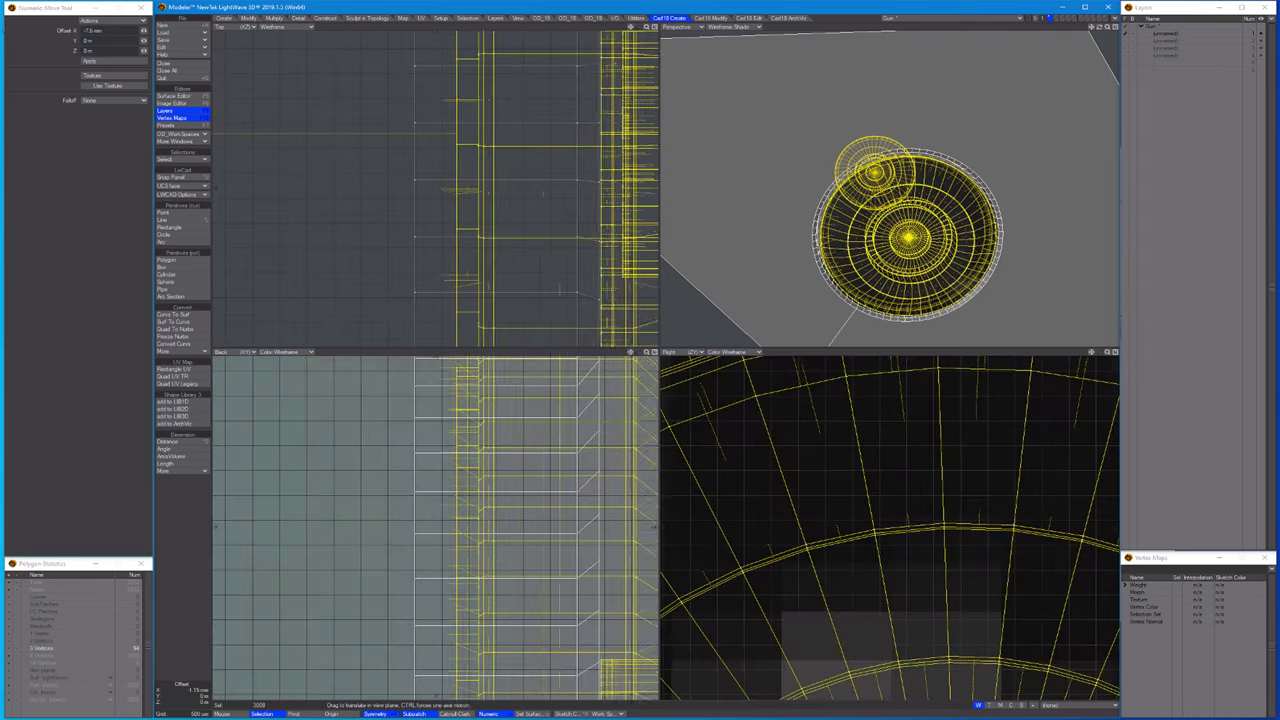
left_click_drag(596, 193, 516, 193)
key("a")
key("slash")
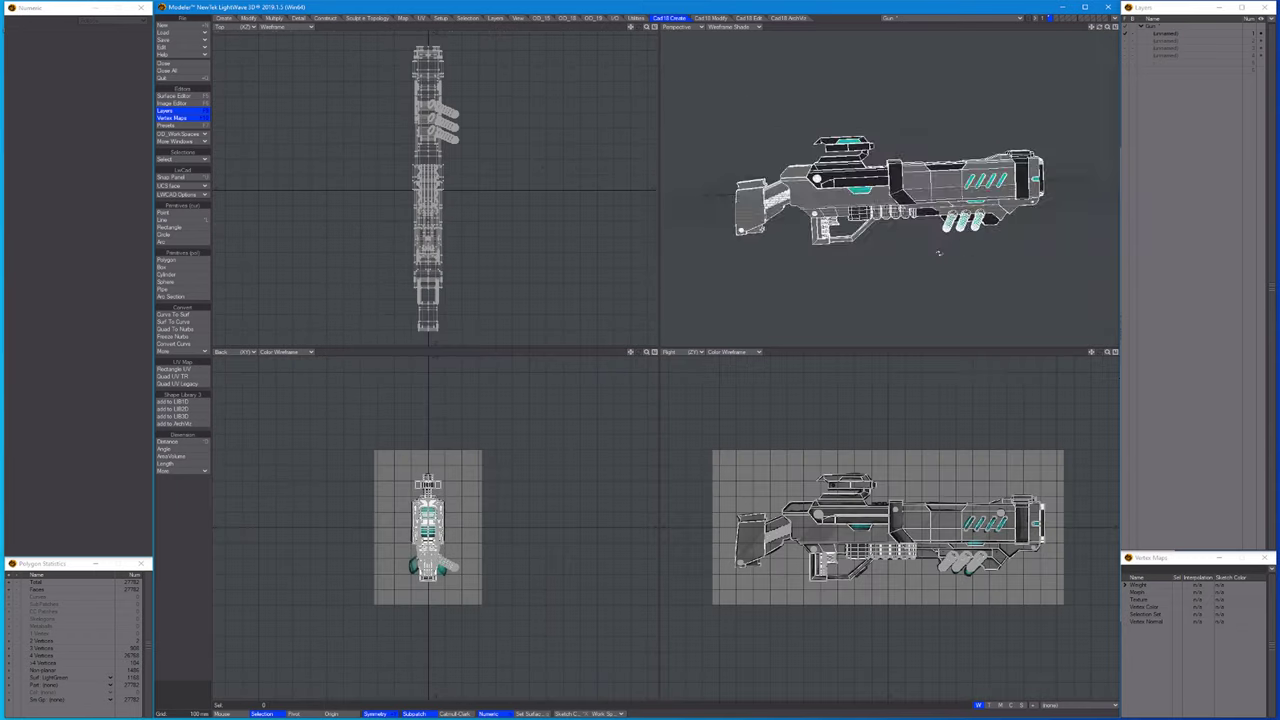
Isolate the barrel's slotted side faces together with the discs above the teal slots.
scroll(938, 253, "up", 5)
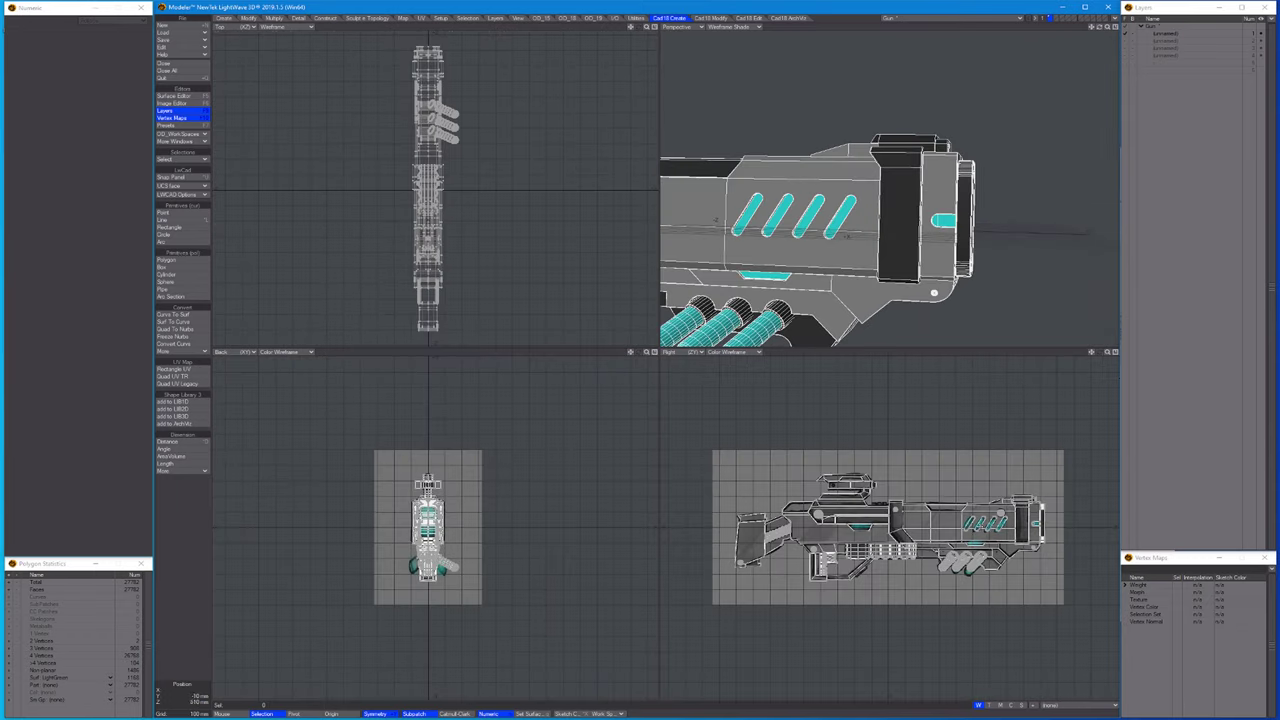
scroll(1003, 478, "up", 10)
double_click(1001, 478)
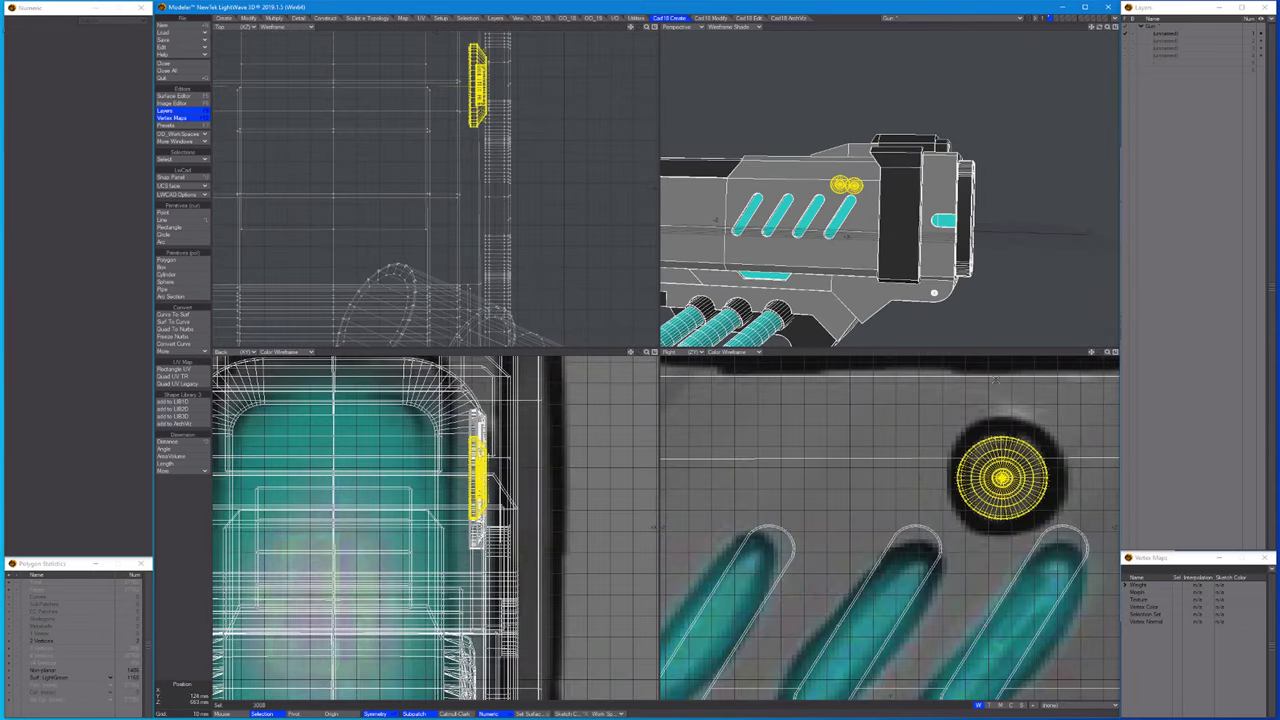
key("=")
key("shift+a")
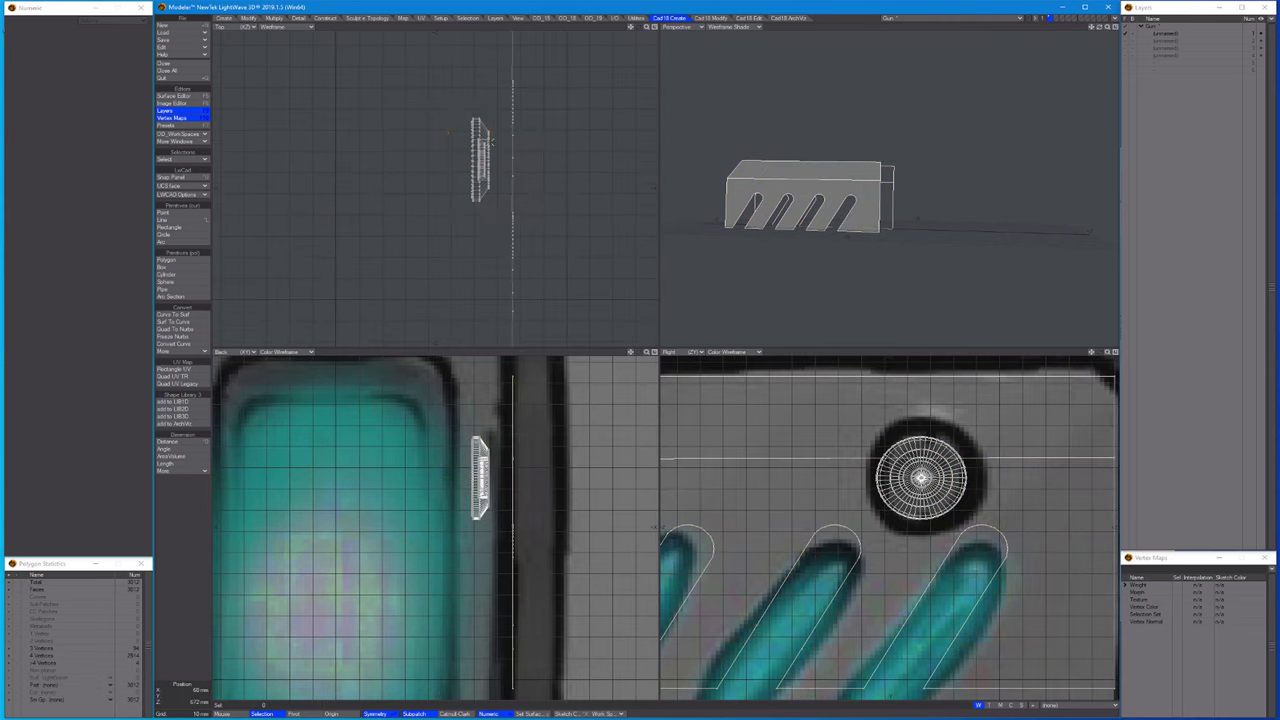
Move the barrel discs outward along X until they sit in the slotted side faces.
key("t")
scroll(494, 161, "up", 3)
left_click_drag(551, 143, 621, 143)
key("space")
key("slash")
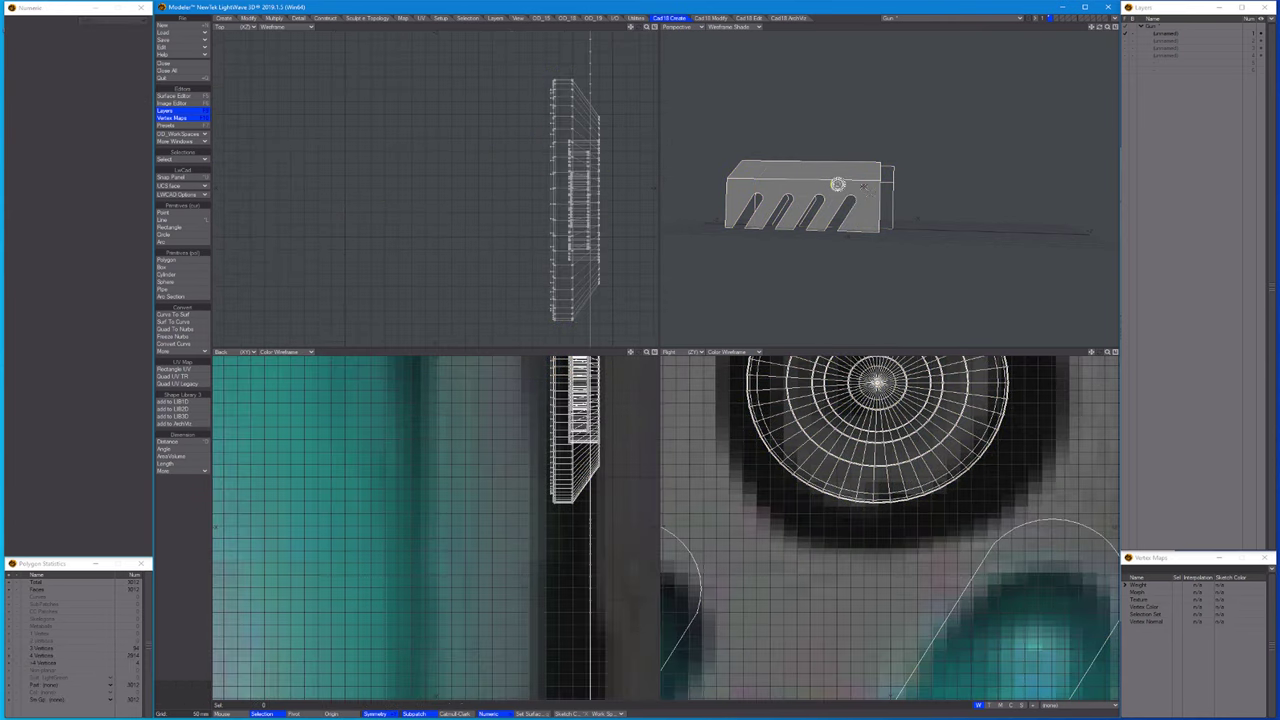
Cut a 2D circle of about 22 mm radius around the disc into the barrel's side faces with the Cylinder tool.
key("a")
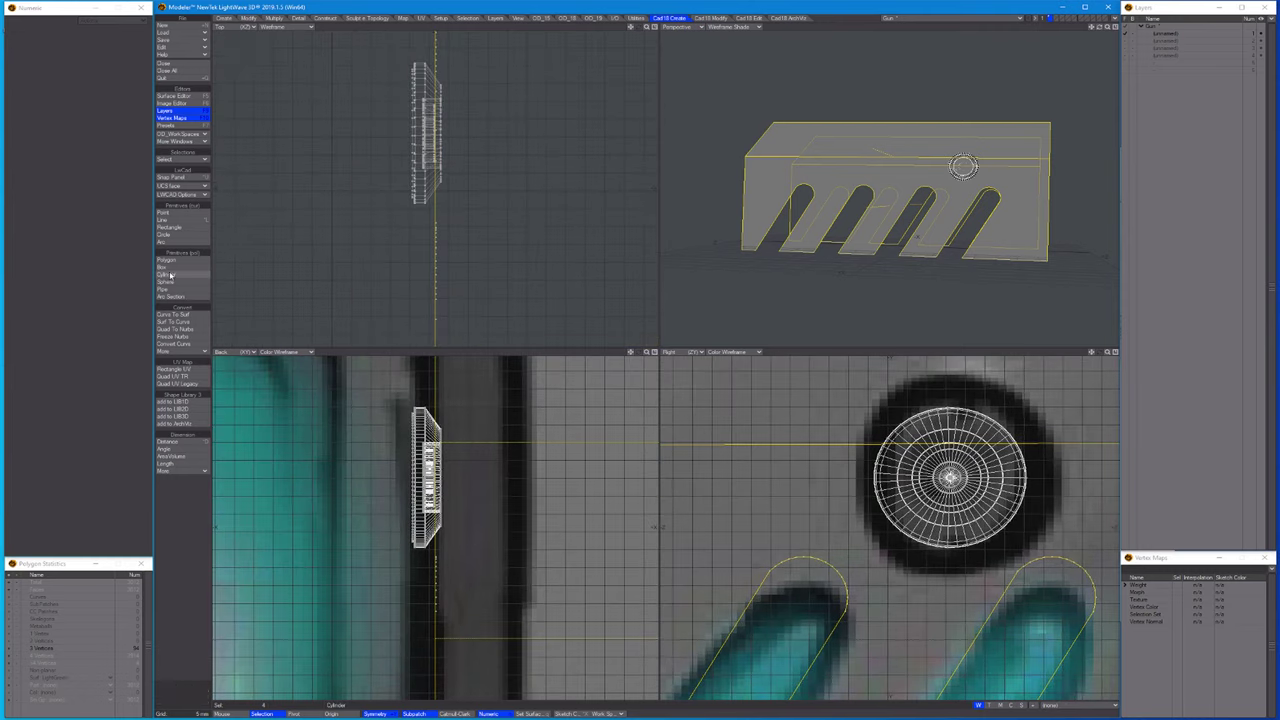
left_click(194, 275)
left_click_drag(950, 478, 1035, 478)
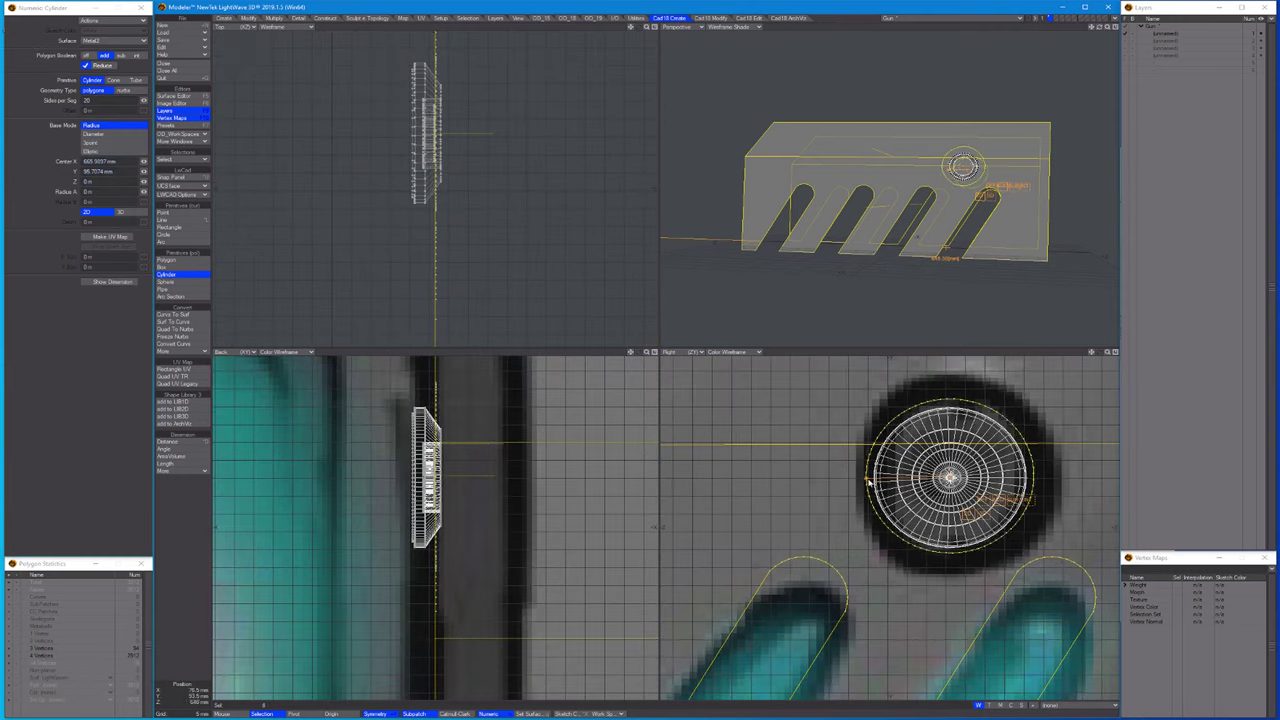
scroll(893, 477, "up", 3)
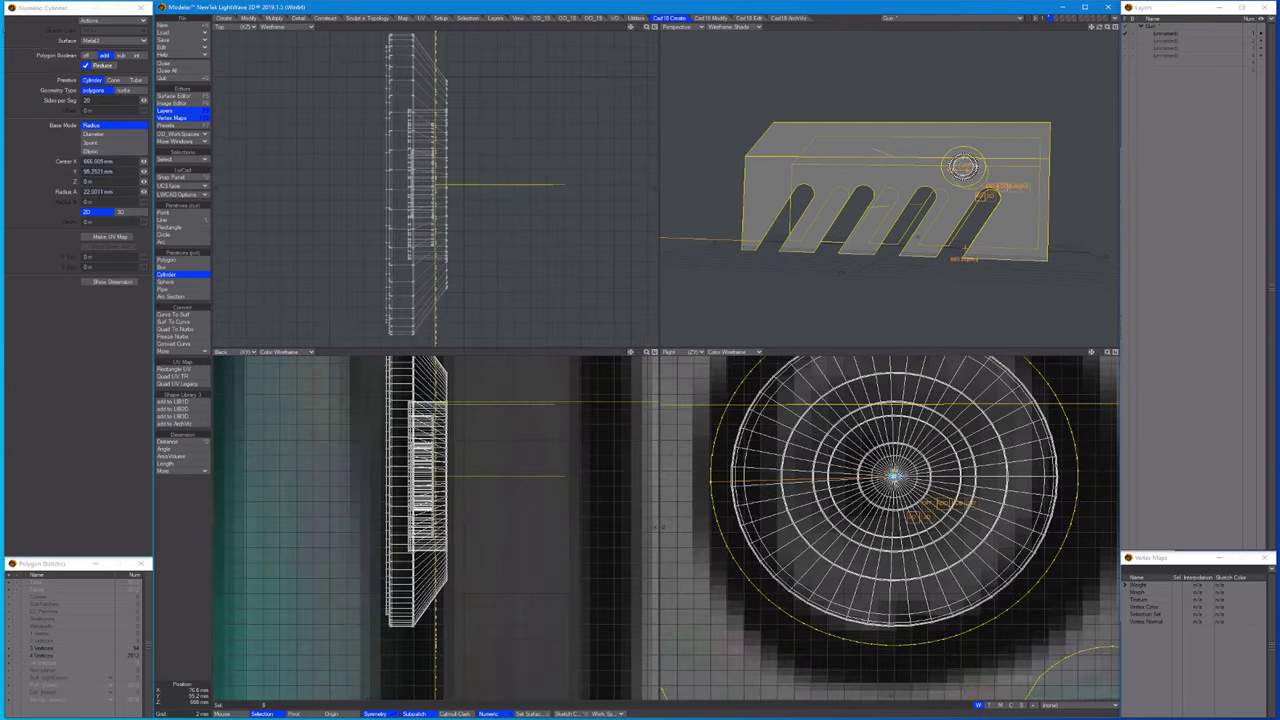
scroll(893, 477, "down", 3)
left_click_drag(903, 480, 831, 481)
scroll(831, 479, "up", 2)
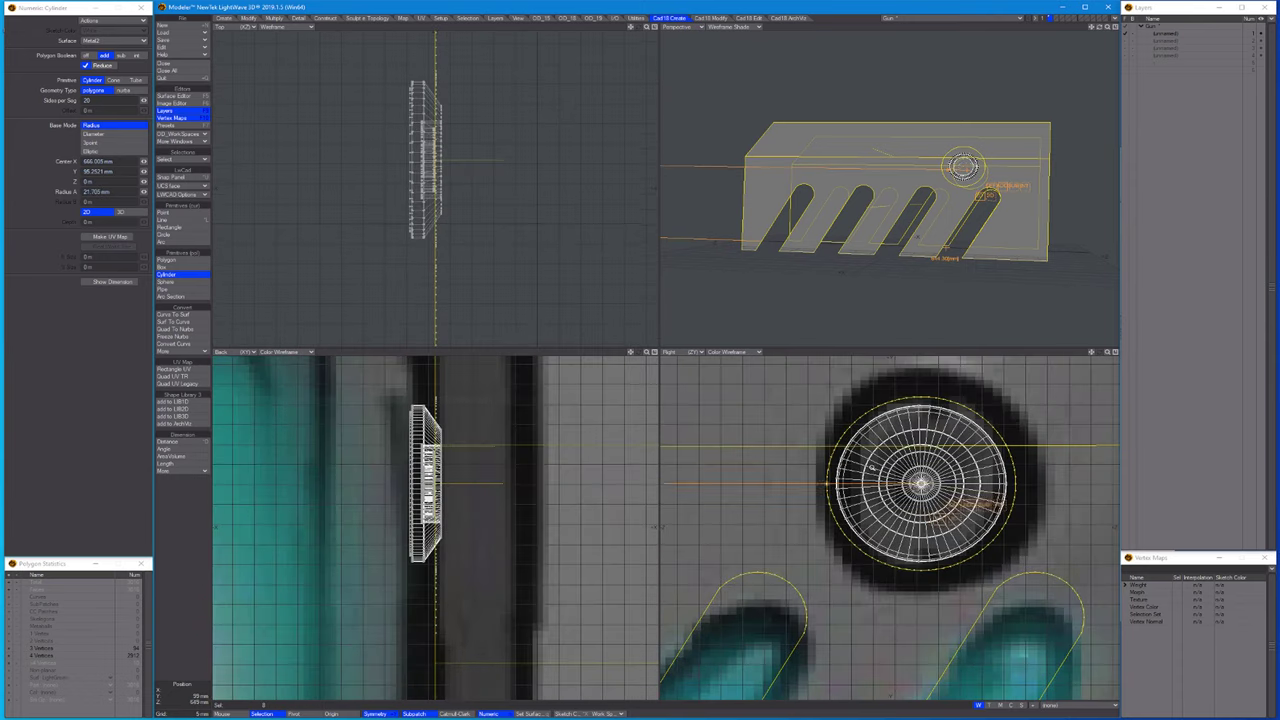
key("space")
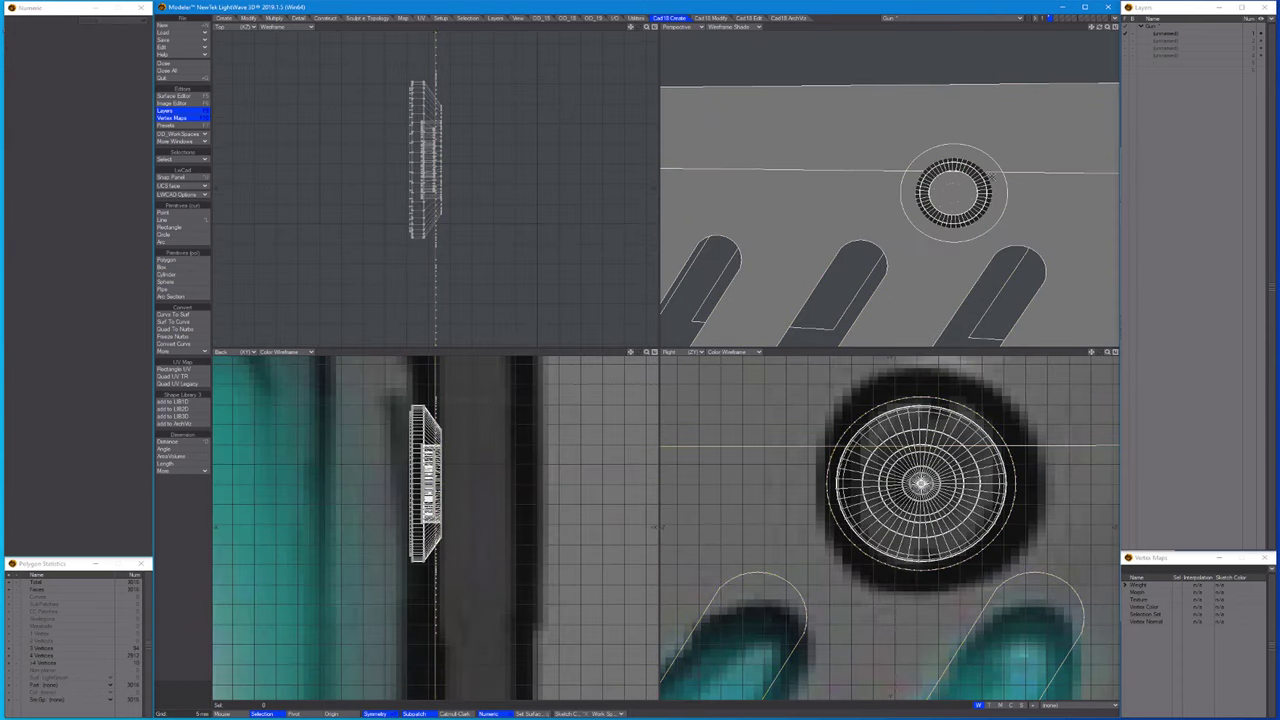
Bevel the barrel's circular faces inward with a -5 mm shift to form the disc recesses.
scroll(991, 170, "up", 2)
key("b")
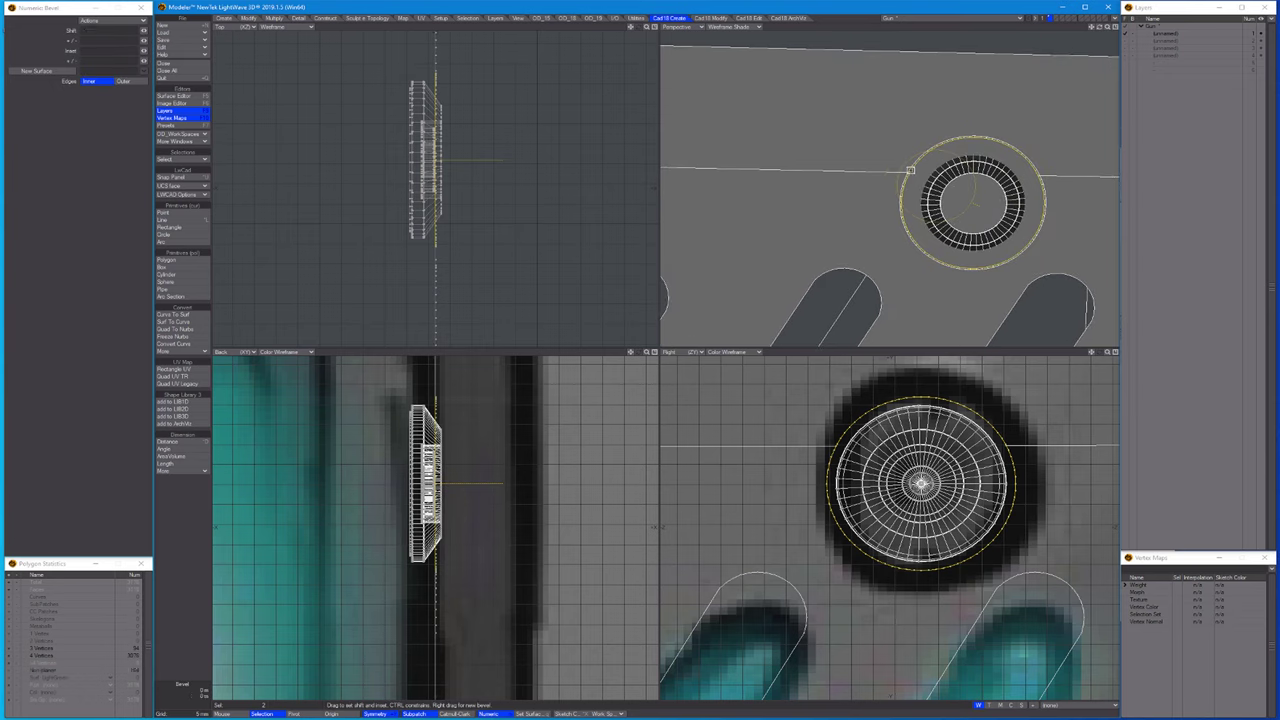
mouse_move(910, 170)
left_mouse_down()
mouse_move(946, 183)
mouse_move(931, 170)
left_mouse_up()
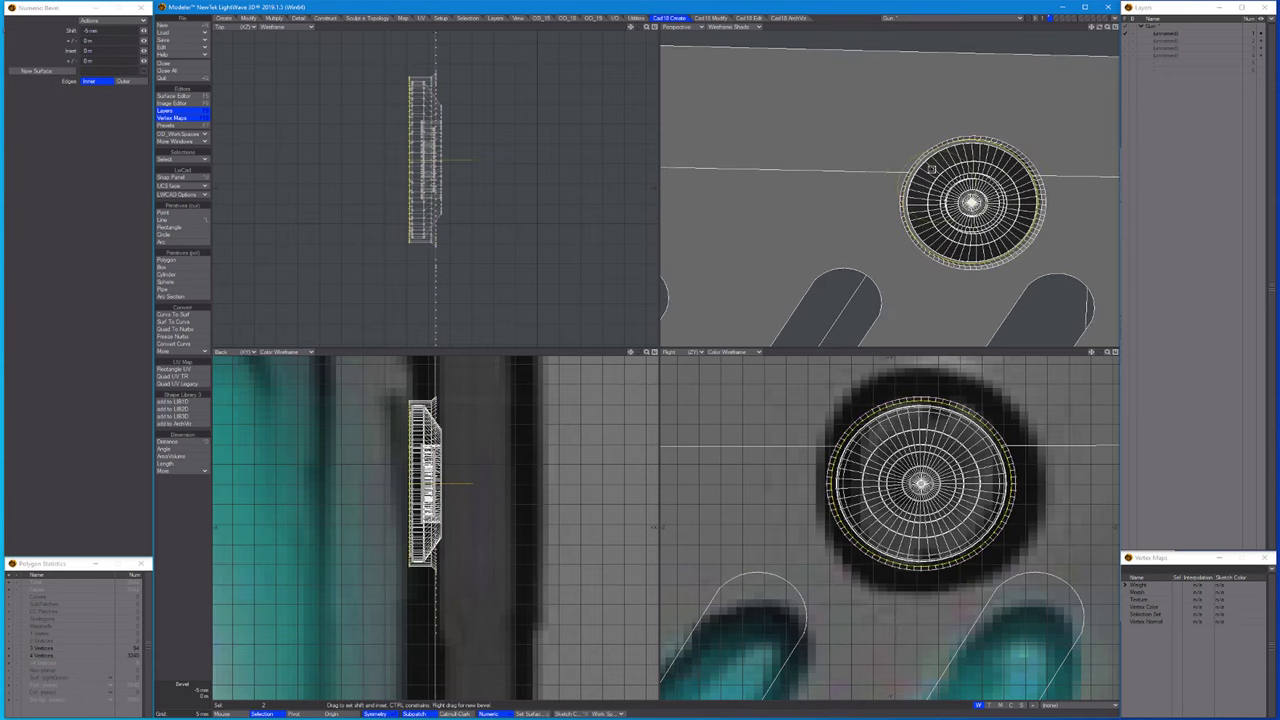
key("space")
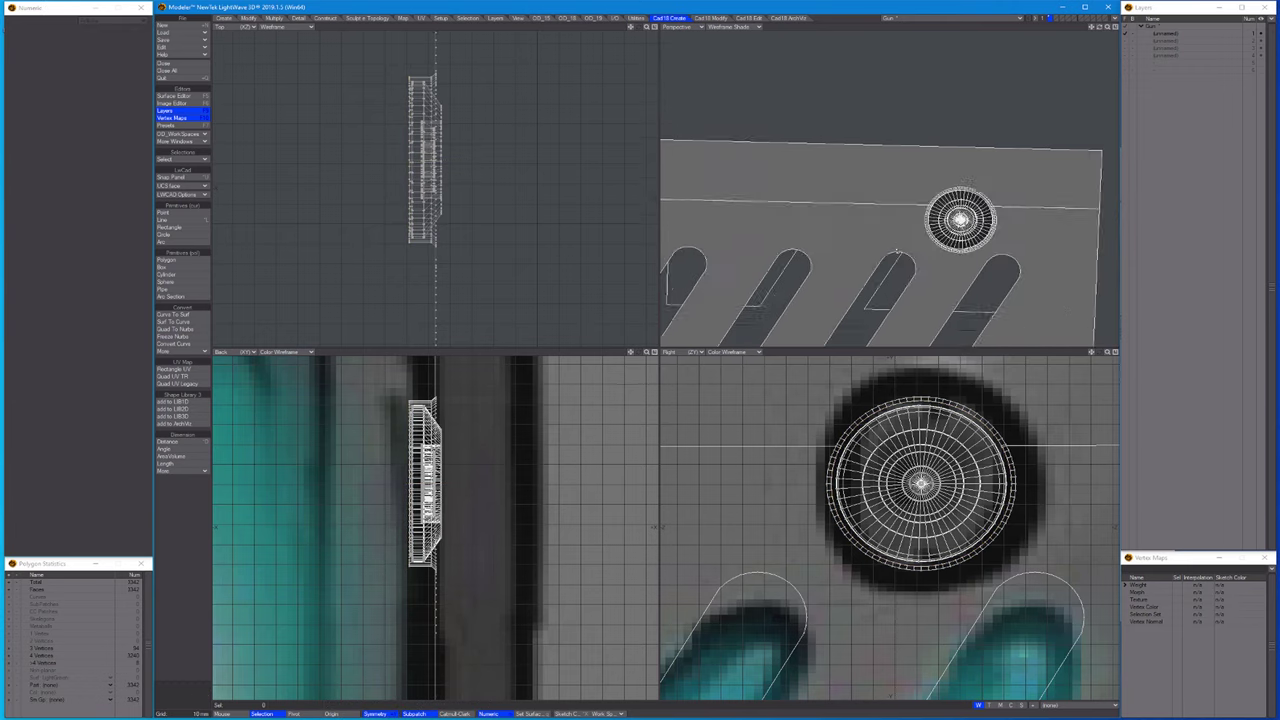
Show the whole gun again and isolate the side faces of the lower front lug with their discs.
key("a")
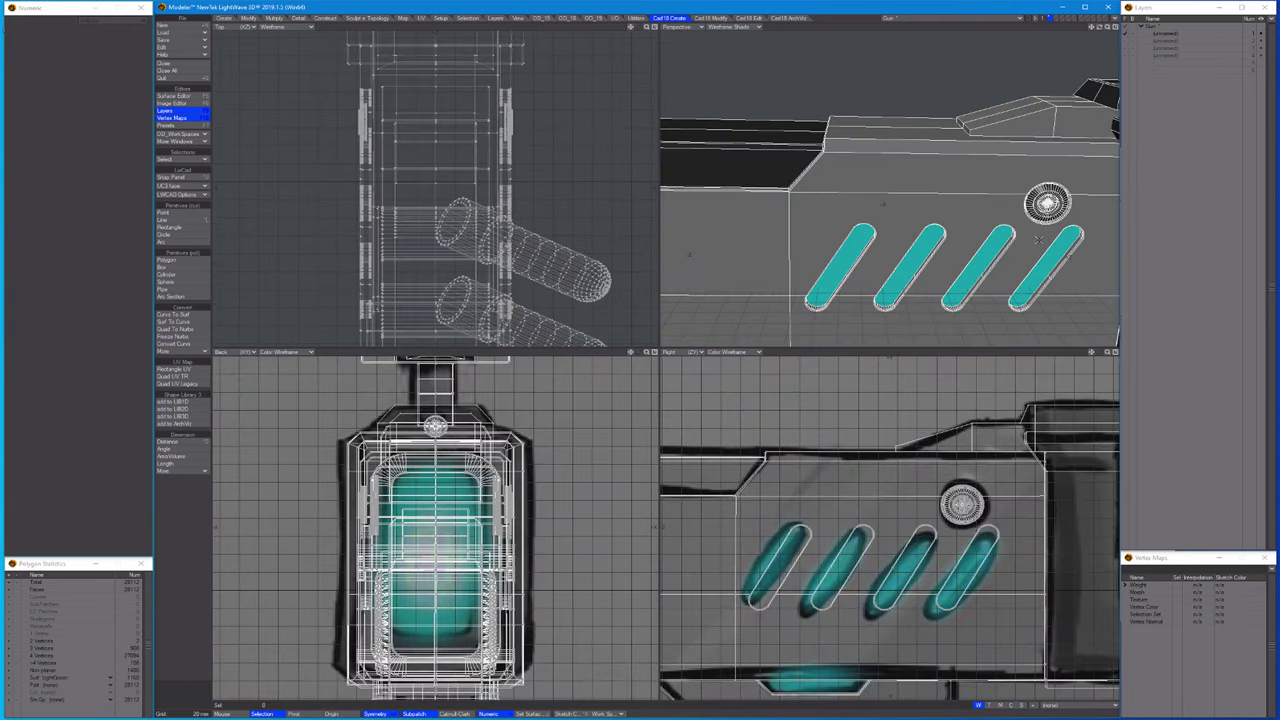
key("a")
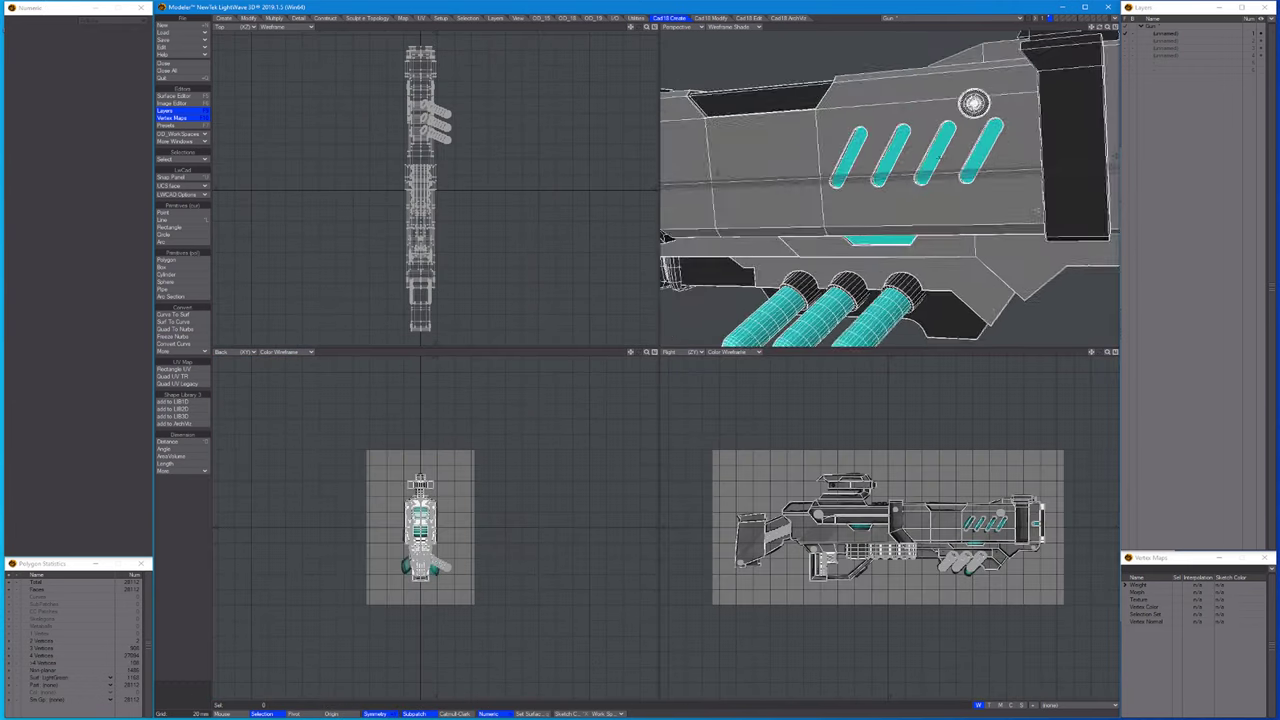
left_click_drag(985, 160, 1028, 186, "alt")
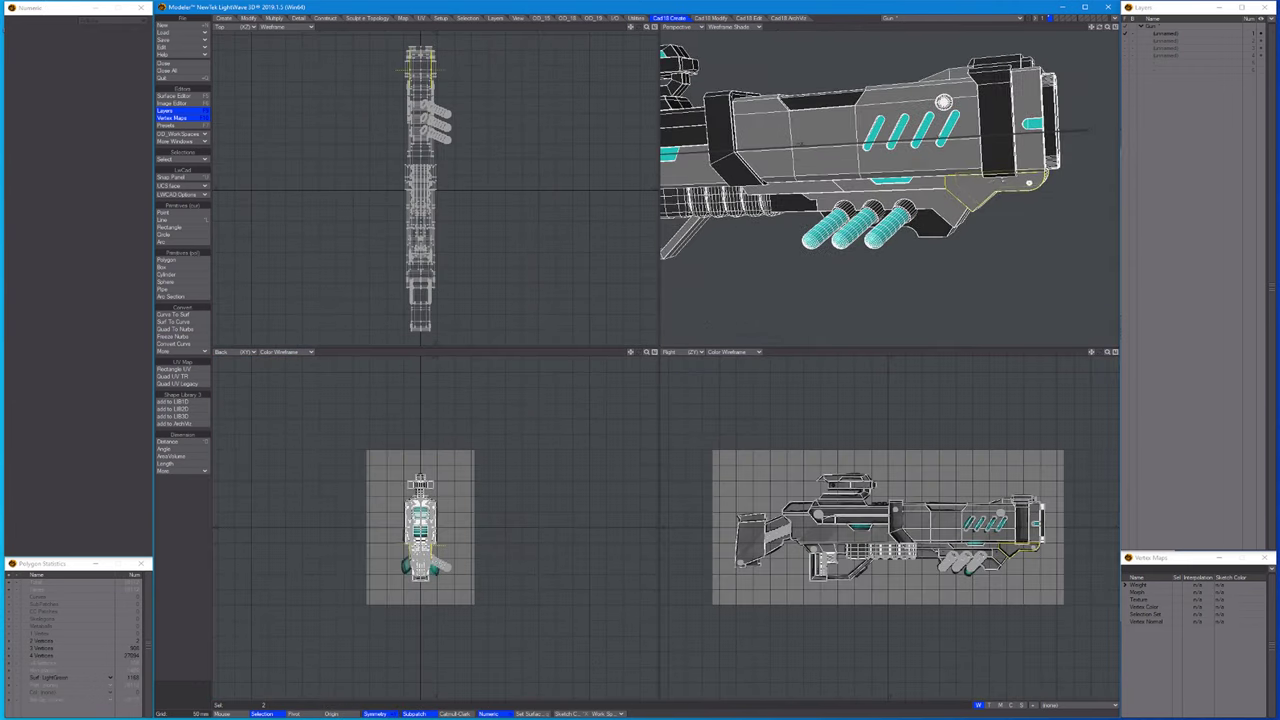
key("shift+a")
left_click(975, 520)
left_click(1000, 156)
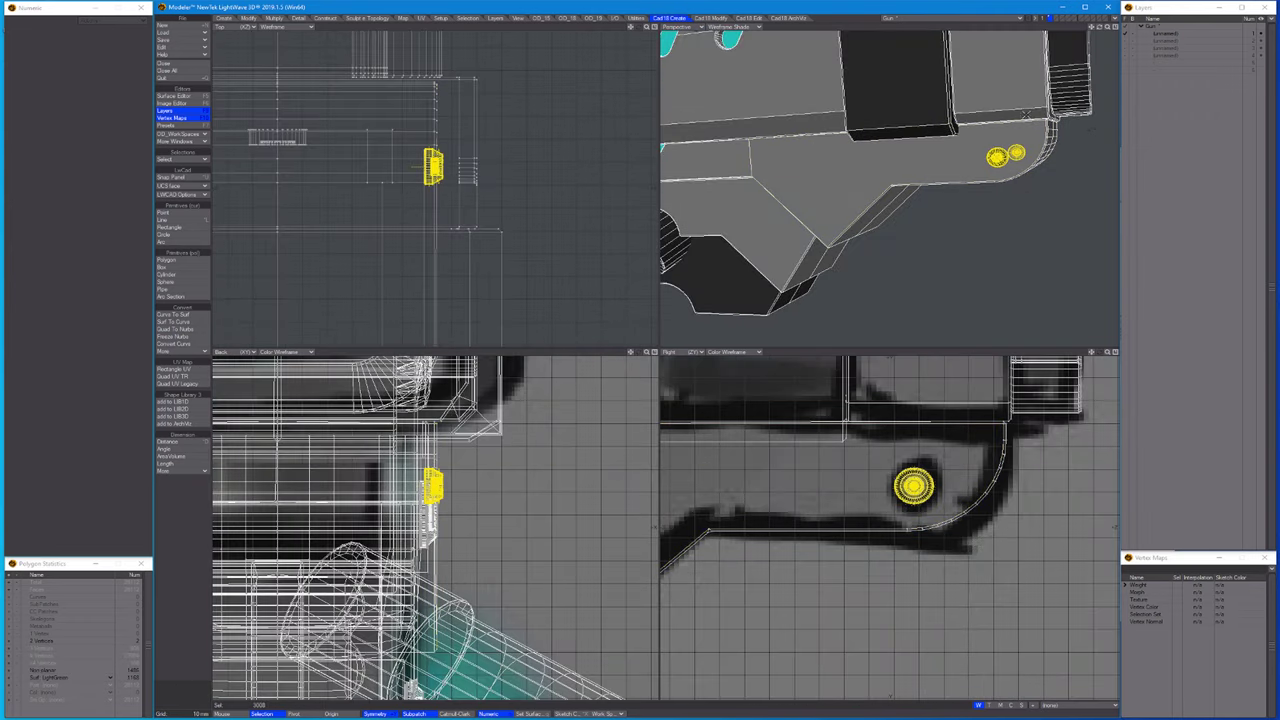
key("=")
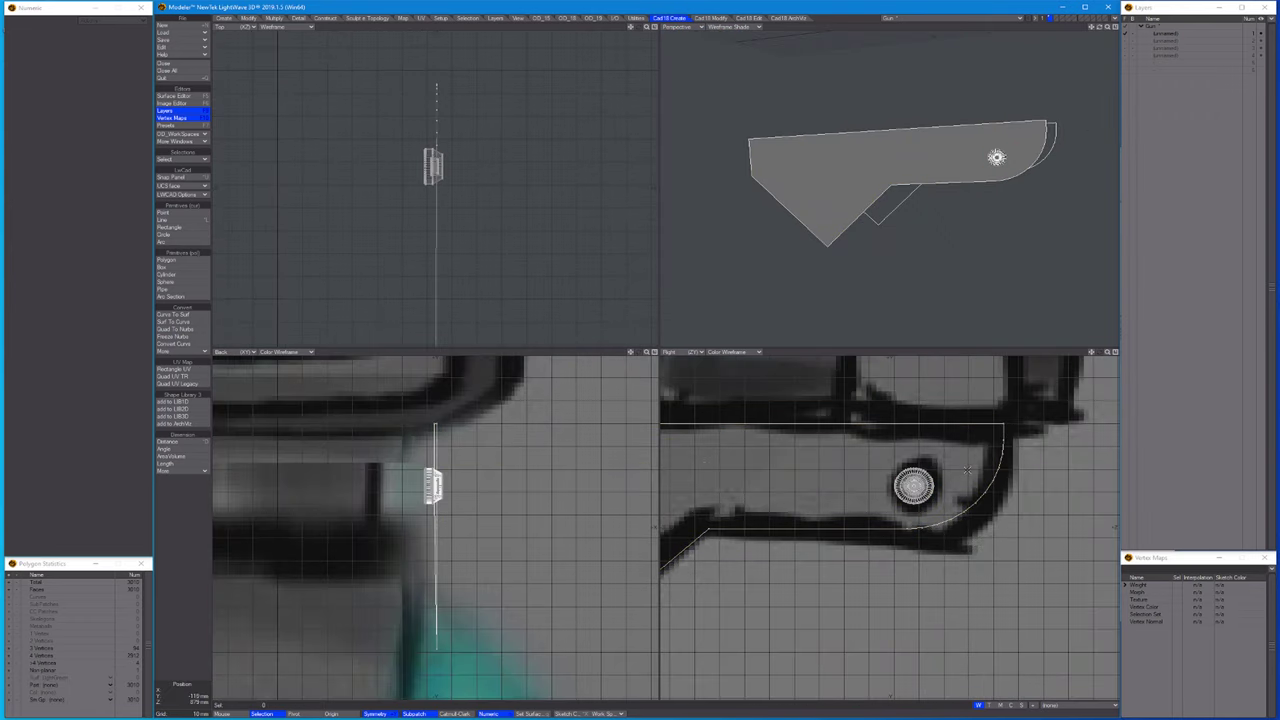
Cut a 2D circle slightly larger than the disc into the lug's side faces with the Cylinder tool.
left_click(966, 469)
key("shift+a")
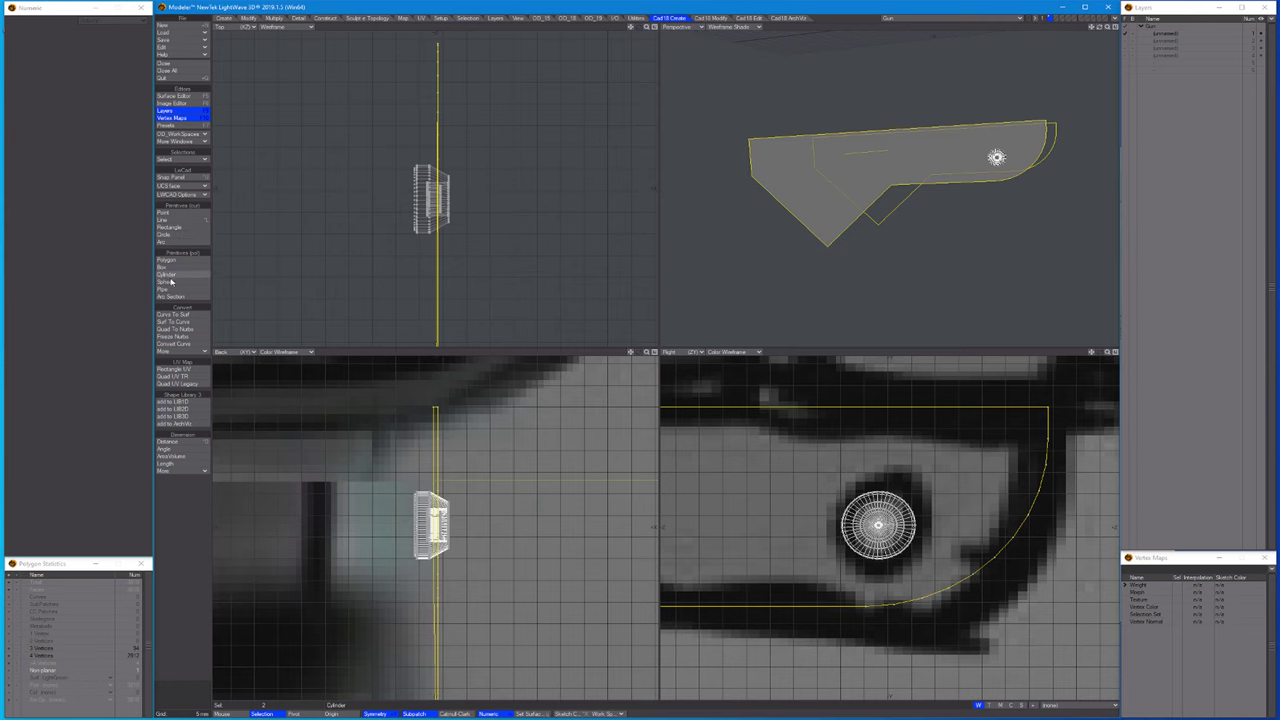
left_click(167, 274)
scroll(880, 520, "up", 3)
mouse_move(821, 510)
left_mouse_down()
mouse_move(800, 519)
mouse_move(822, 523)
left_mouse_up()
scroll(800, 519, "up", 5)
scroll(798, 520, "down", 5)
key("space")
Bevel the lug's circular faces inward into recesses around the discs.
scroll(1032, 116, "up", 6)
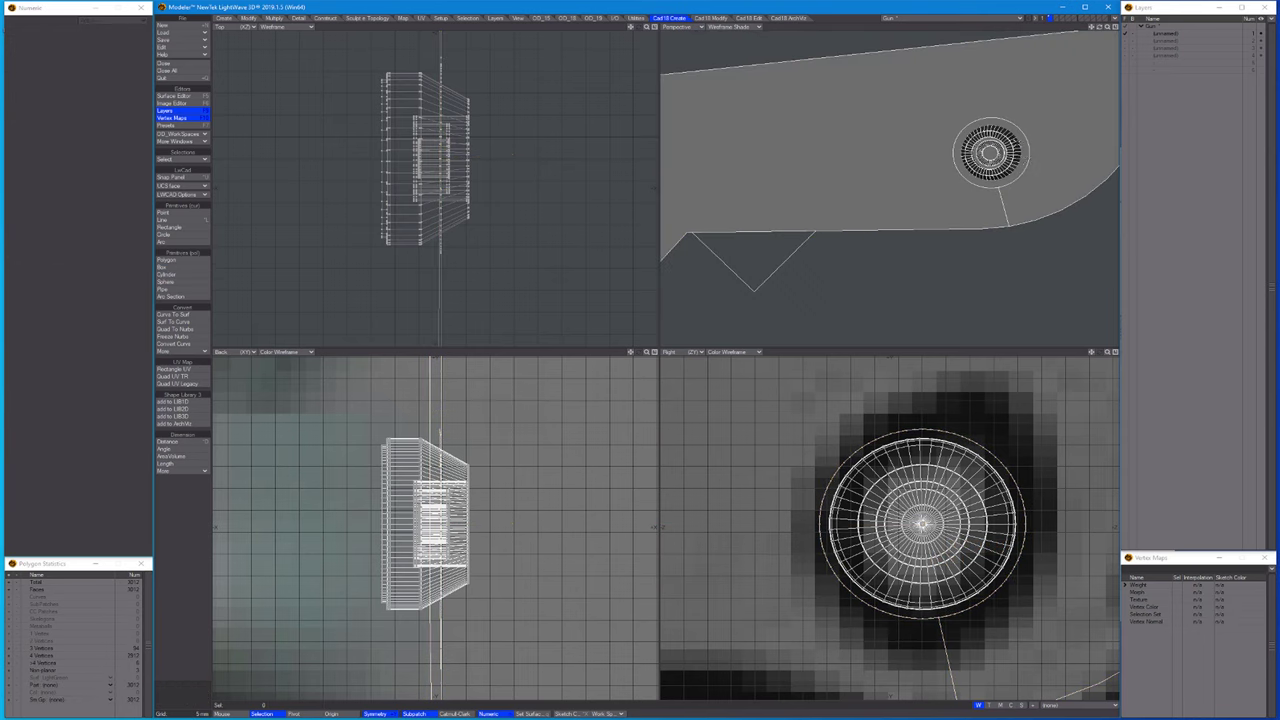
key("b")
scroll(1032, 116, "up", 3)
left_click_drag(998, 118, 984, 158)
key("space")
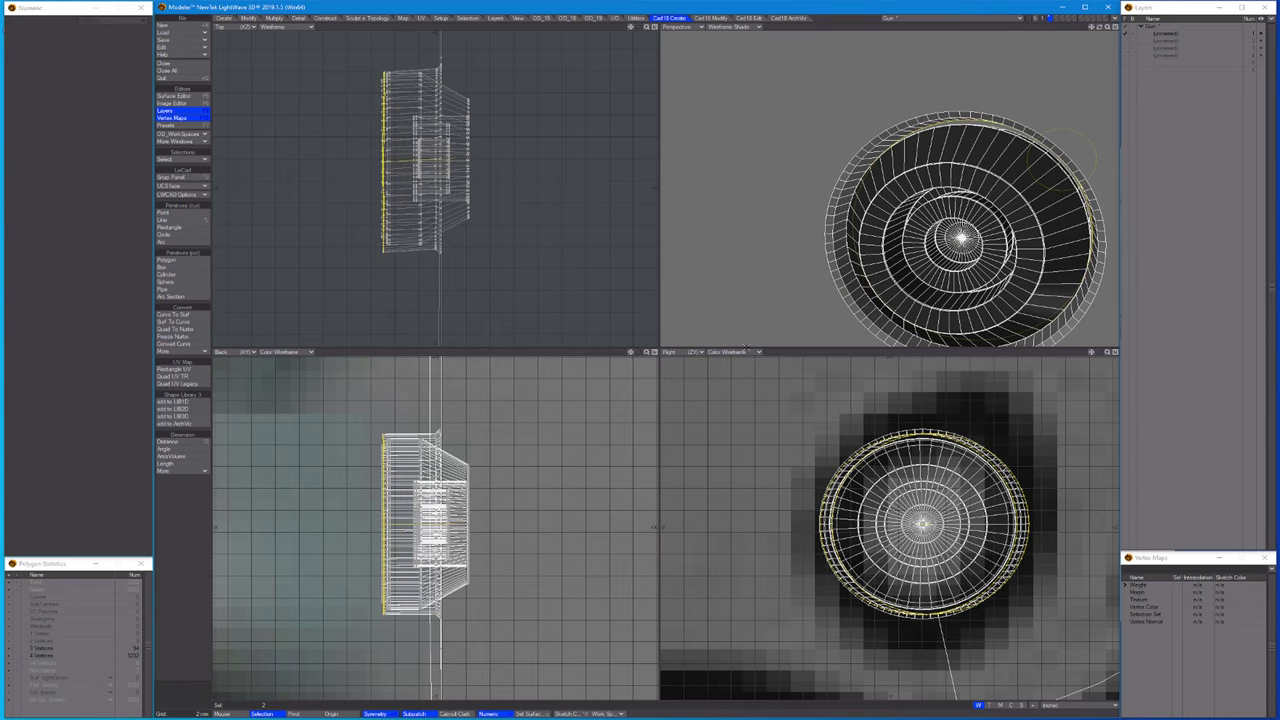
key("backslash")
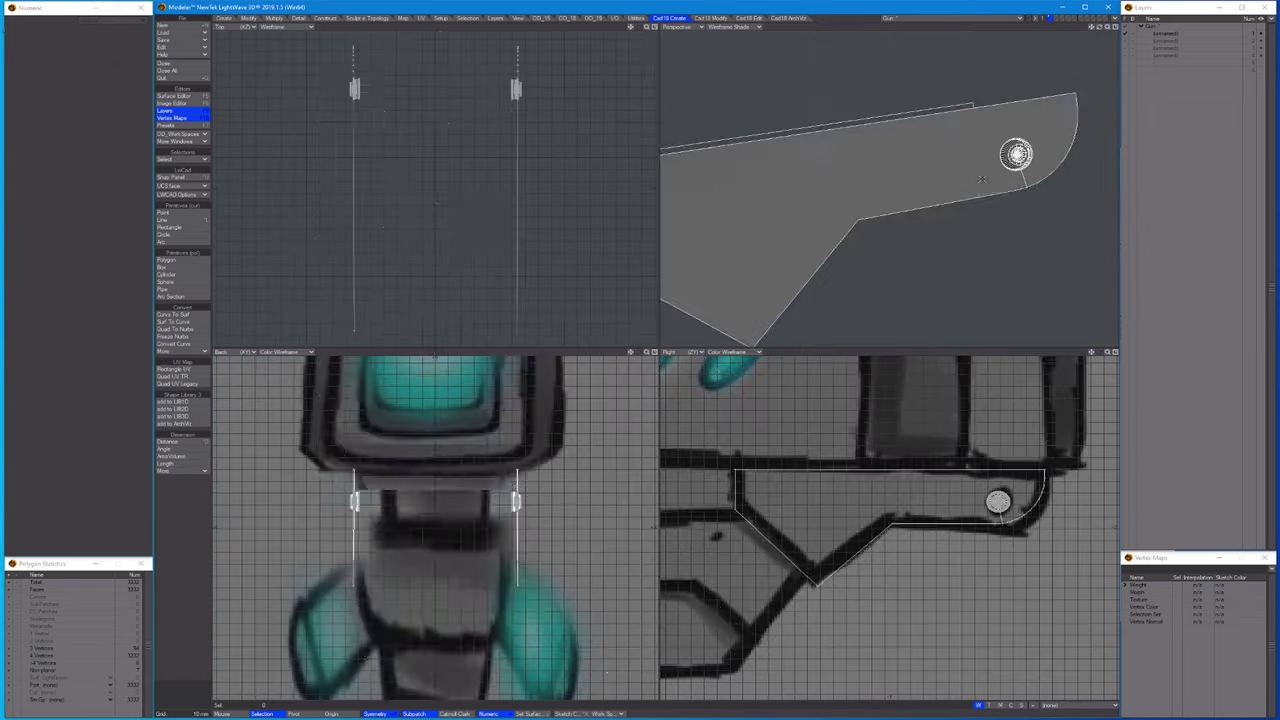
left_click_drag(900, 200, 830, 182, "alt+shift")
Show the whole gun again and isolate the side faces of the central bracket together with their round discs.
key("a")
key("period")
key("period")
key("period")
key("period")
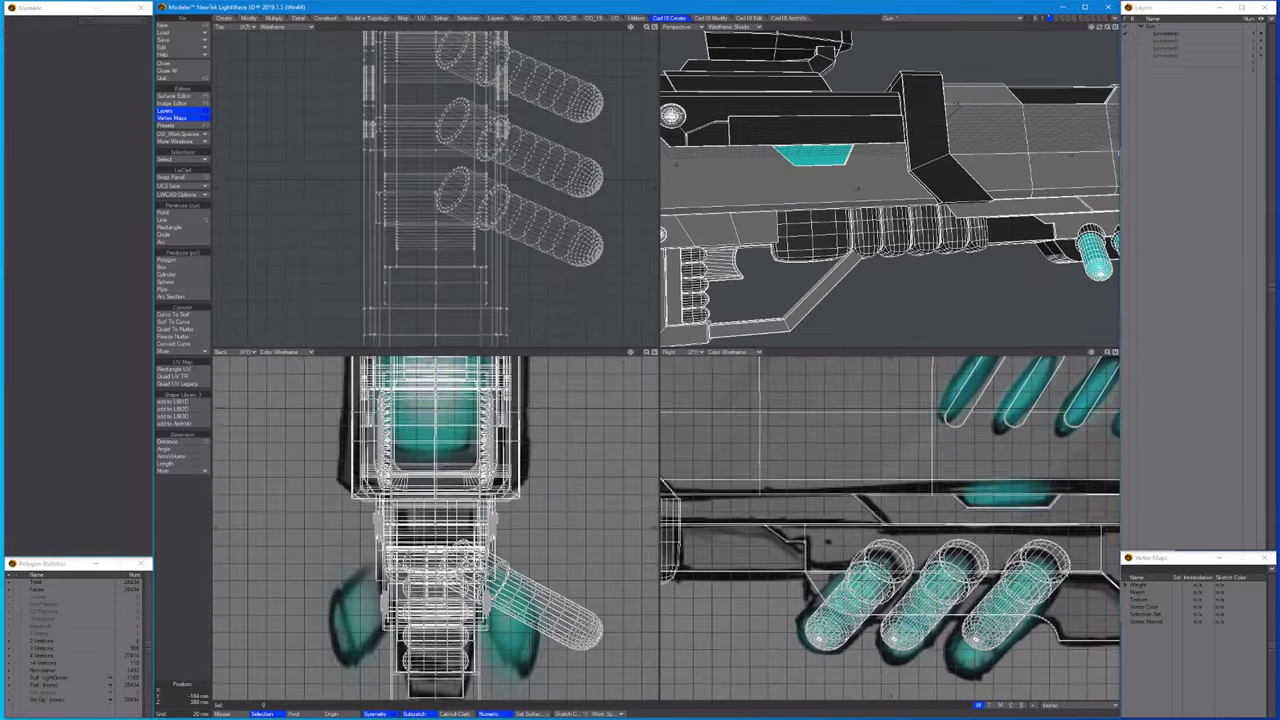
key("g")
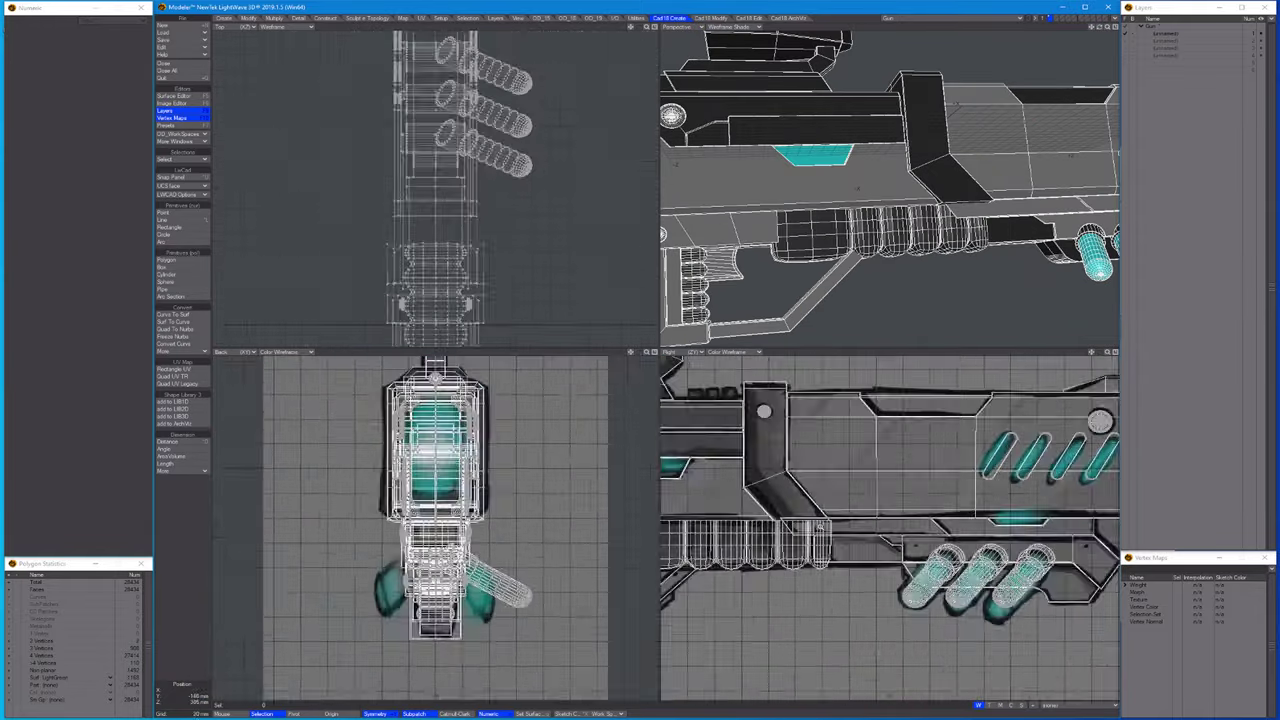
key("period")
key("period")
left_click_drag(830, 110, 960, 100, "ctrl+alt")
key("g")
key("shift+a")
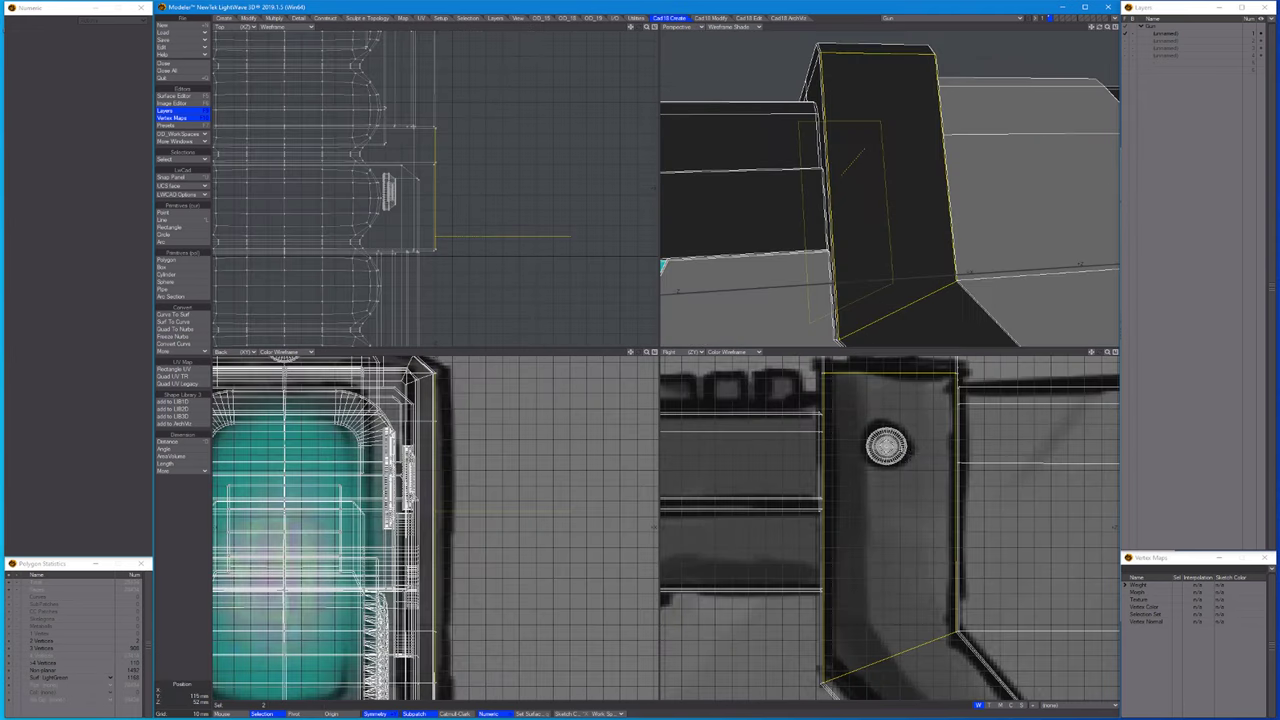
key("'")
key("=")
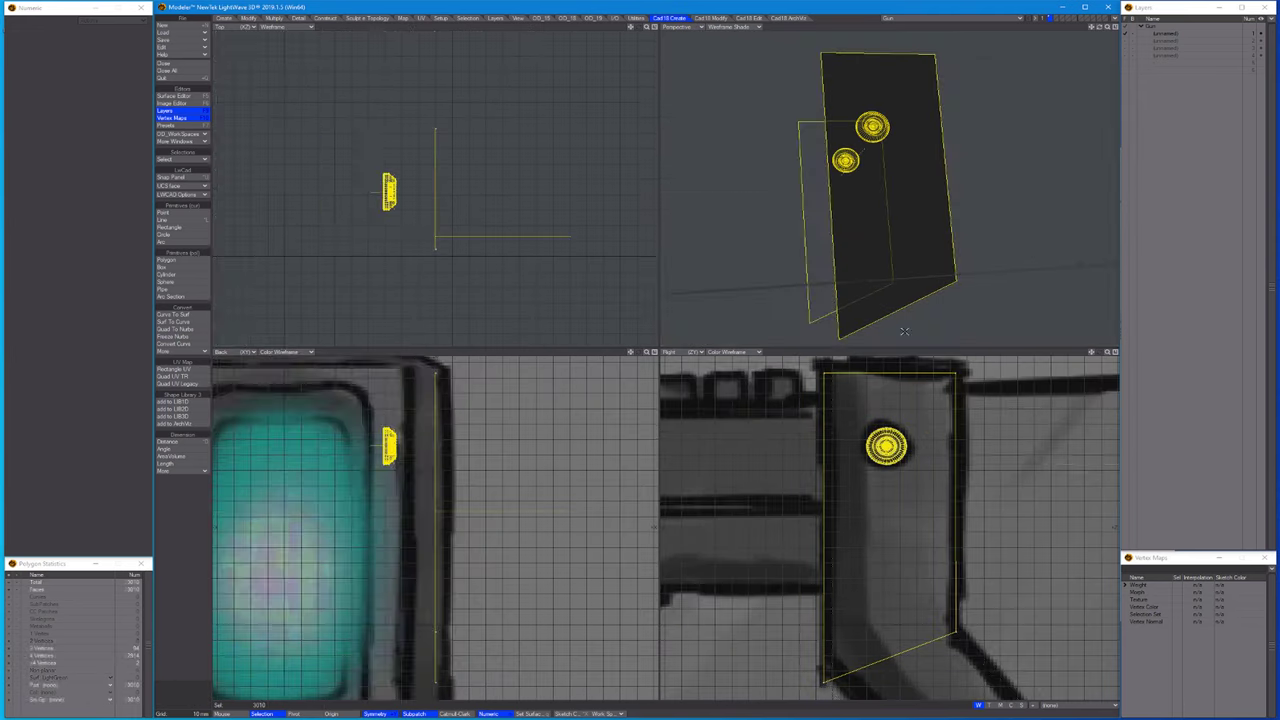
Cut a 2D circle slightly larger than the disc into the bracket's side faces with the Cylinder tool.
key("a")
key("/")
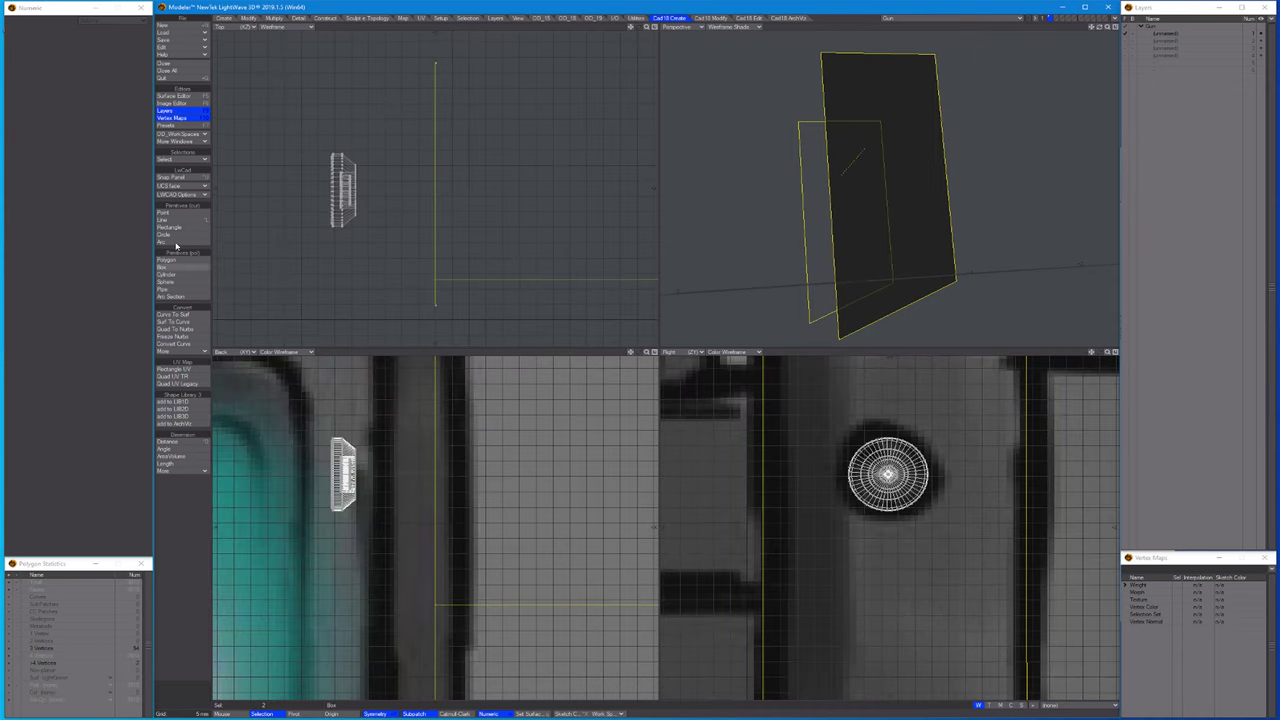
left_click(166, 274)
left_click_drag(882, 472, 820, 470)
scroll(826, 440, "up", 5)
scroll(786, 444, "down", 4)
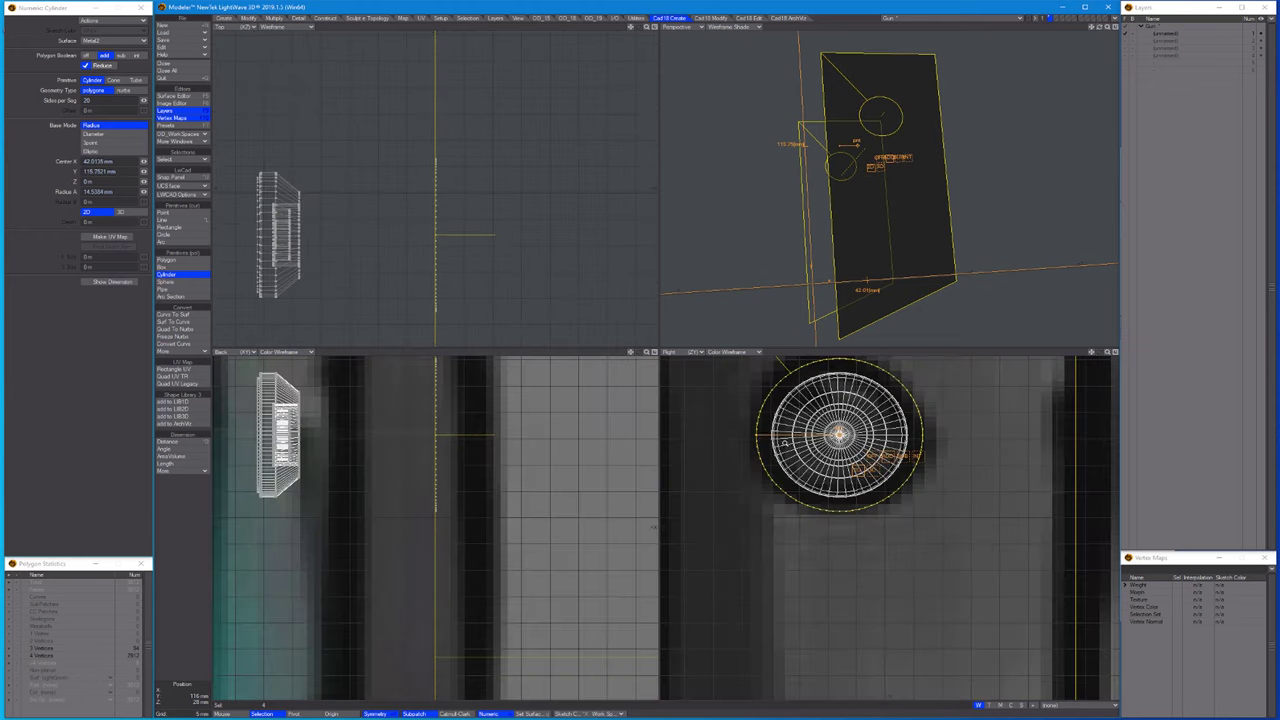
left_click_drag(760, 437, 766, 439)
key("space")
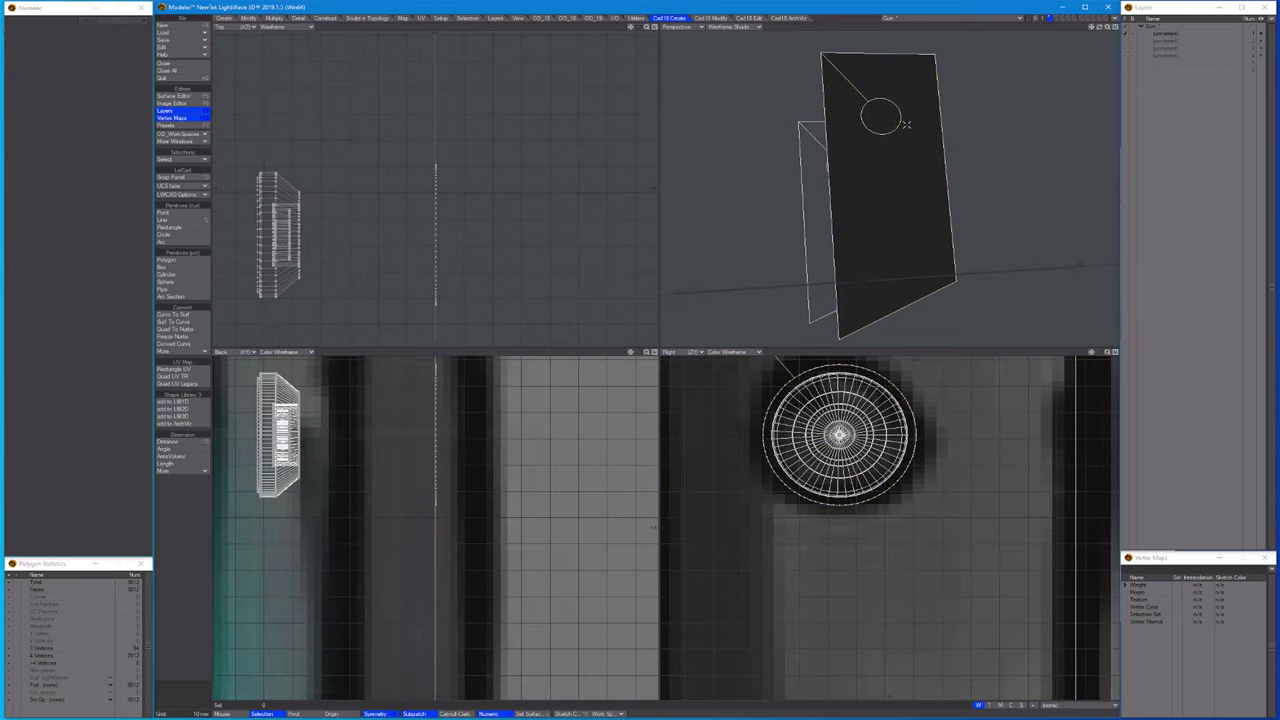
Bevel the bracket's circular faces inward to form the disc recesses.
scroll(915, 172, "up", 3)
key("b")
scroll(872, 161, "up", 2)
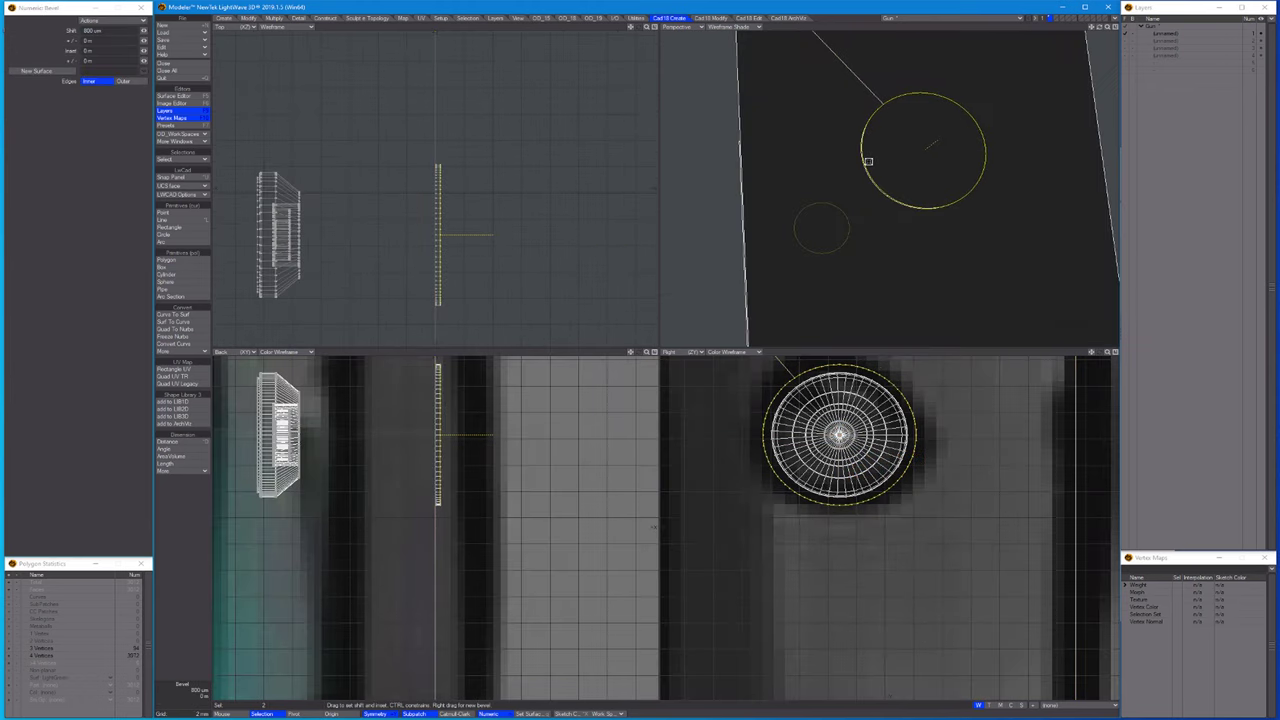
left_click_drag(883, 163, 895, 156)
key("slash")
Move the bracket's discs outward into the recesses in its side faces.
mouse_move(329, 160)
right_mouse_down()
mouse_move(340, 320)
mouse_move(349, 229)
right_mouse_up()
key("t")
left_click_drag(349, 229, 516, 229)
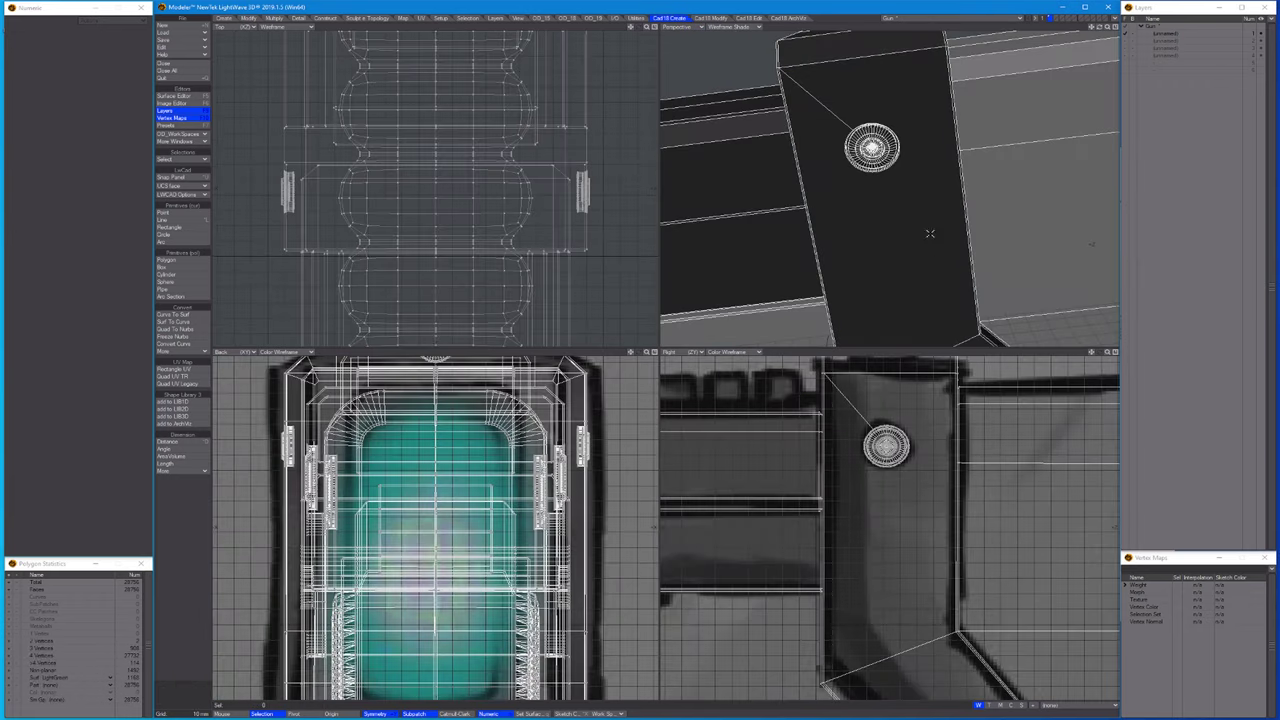
Duplicate the front lug's round discs and move the copies onto the reference circle at the rear of the scope's side block.
key("a")
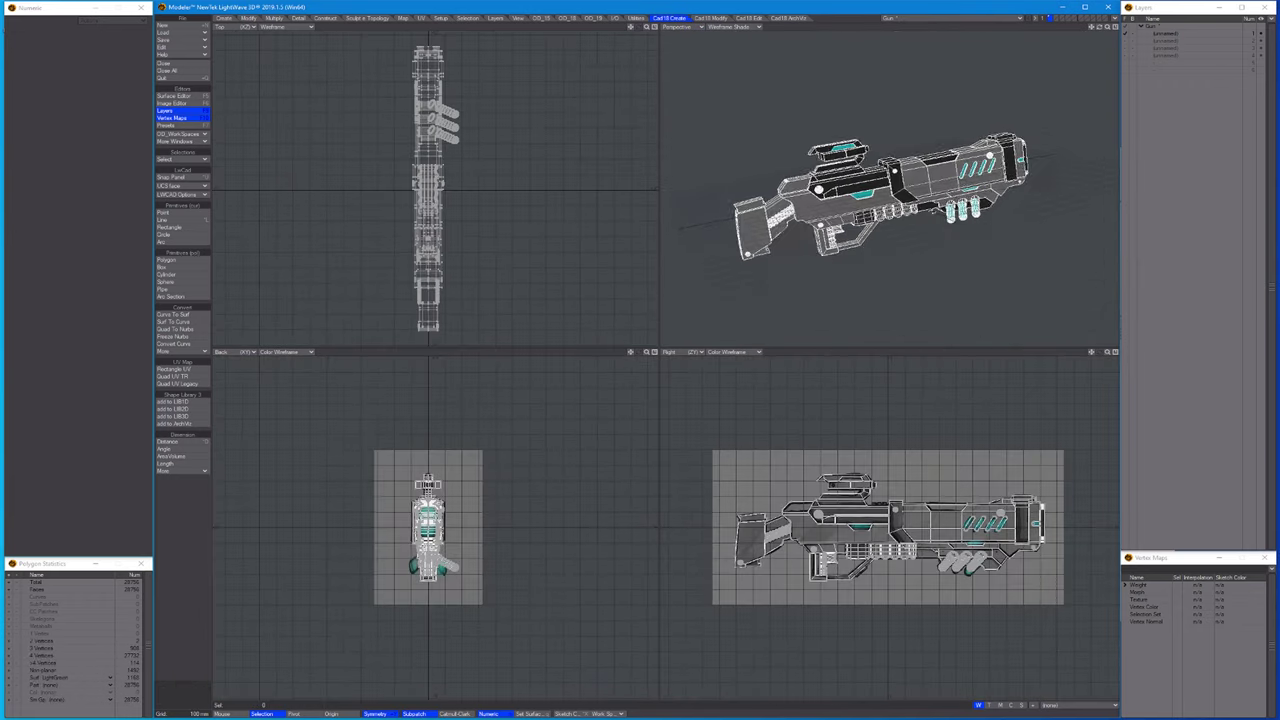
scroll(980, 200, "up", 5)
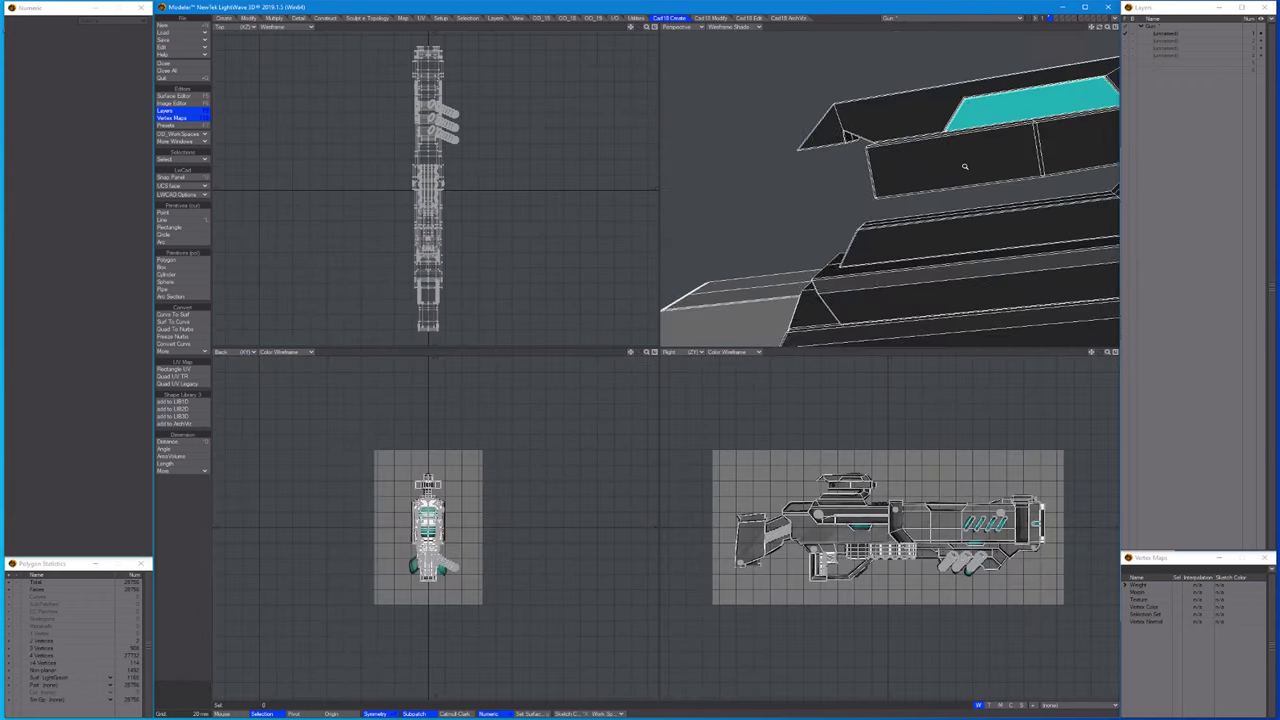
scroll(865, 499, "up", 3)
scroll(865, 499, "down", 2)
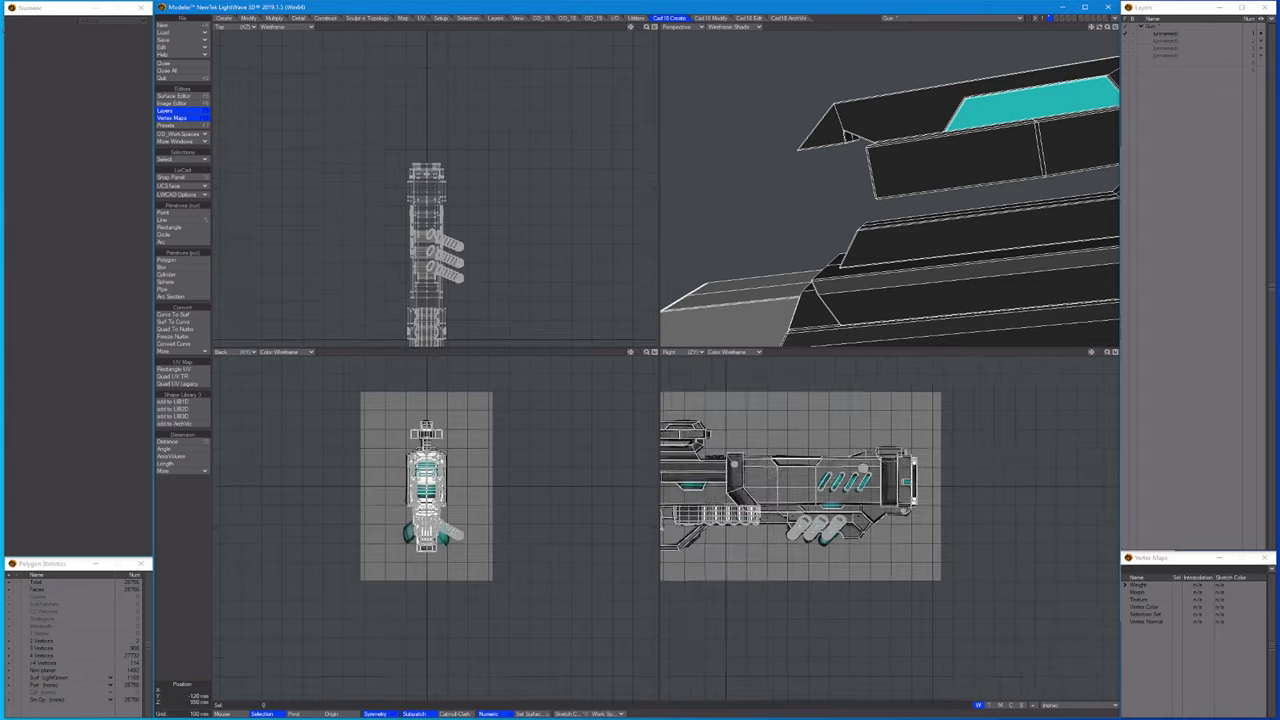
scroll(865, 499, "up", 6)
left_click(936, 511)
scroll(865, 499, "down", 8)
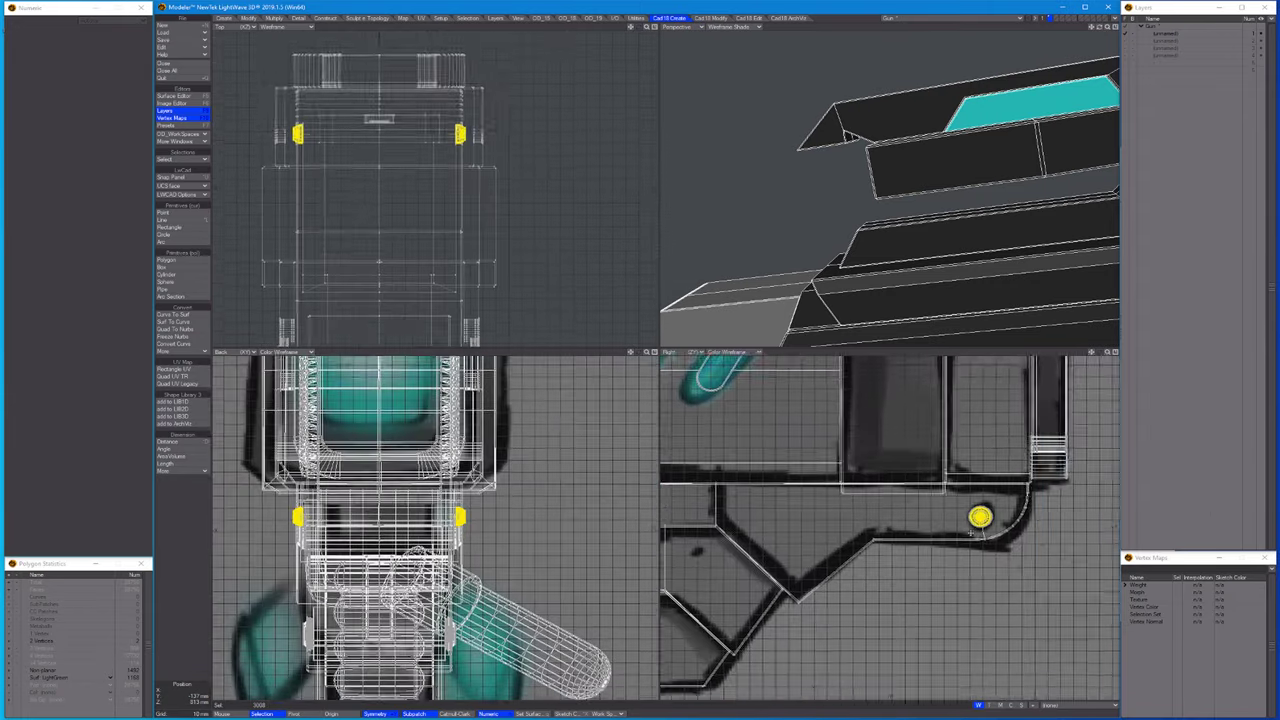
key("t")
left_click_drag(1024, 586, 850, 560)
key("shift+a")
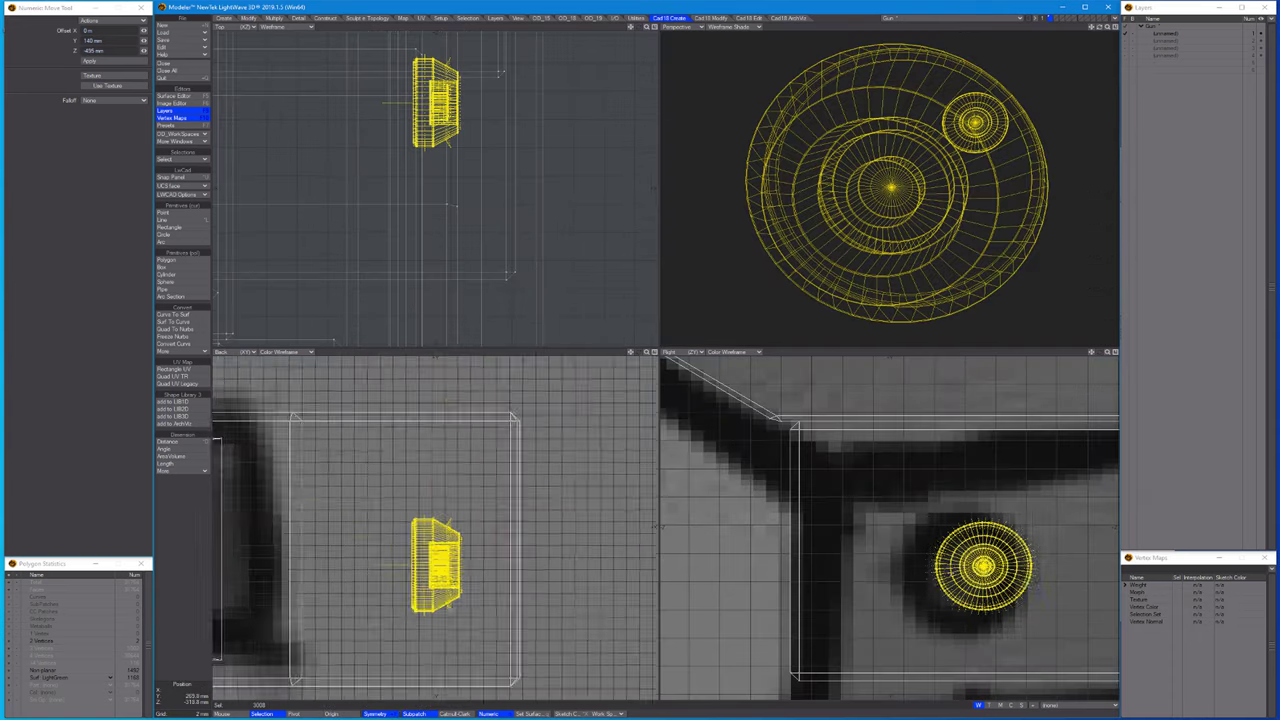
key("a")
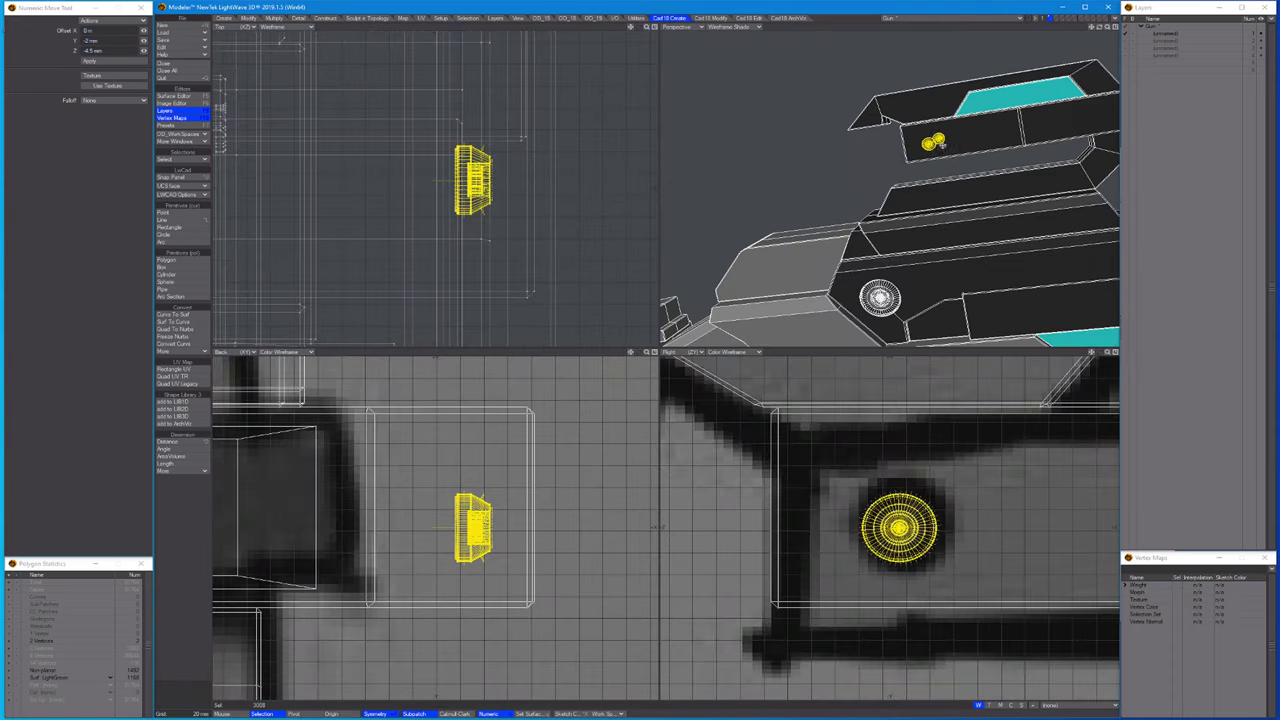
Isolate the scope block's side faces with their discs and move the discs outward until they sit in the faces.
key("space")
key("period")
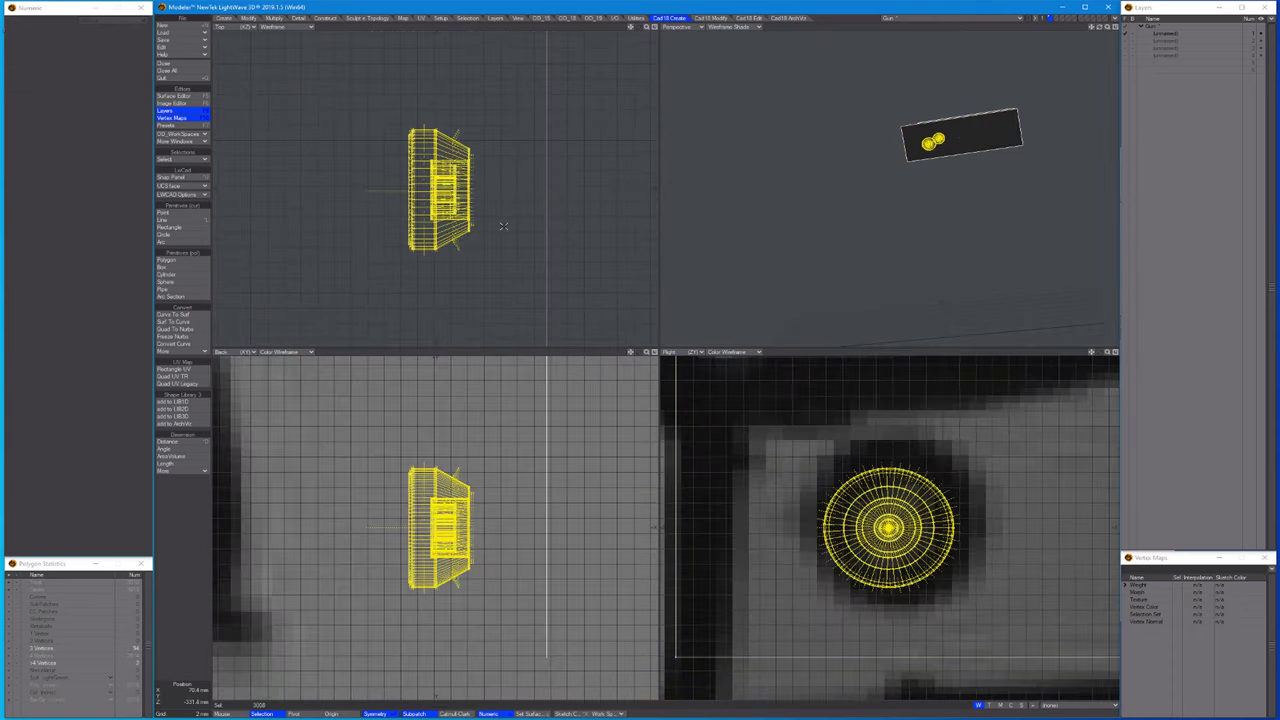
key("t")
left_click_drag(504, 226, 612, 226)
key("ctrl+z")
key("slash")
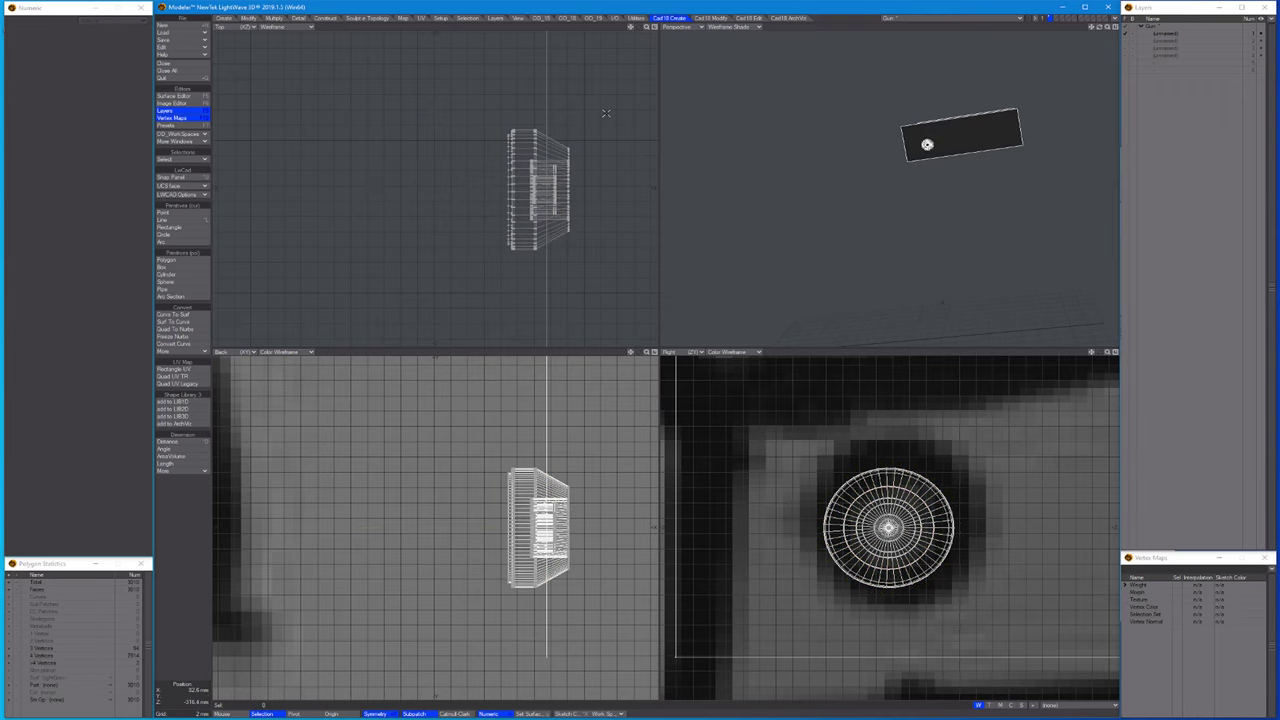
Cut a 2D circle with a radius of about 9 mm around the disc into the scope's side faces with the Cylinder tool.
left_click_drag(998, 383, 1037, 380, "alt")
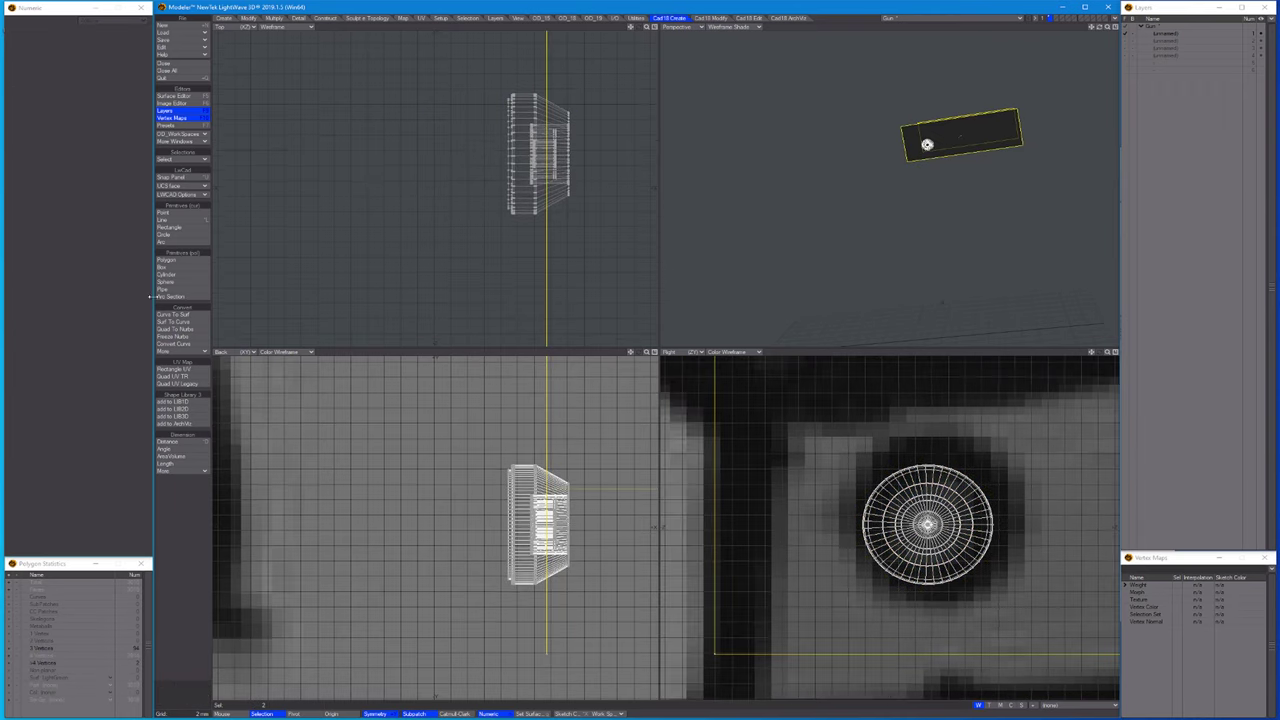
left_click(168, 274)
left_click_drag(928, 524, 680, 518)
scroll(757, 594, "up", 3)
scroll(680, 518, "down", 3)
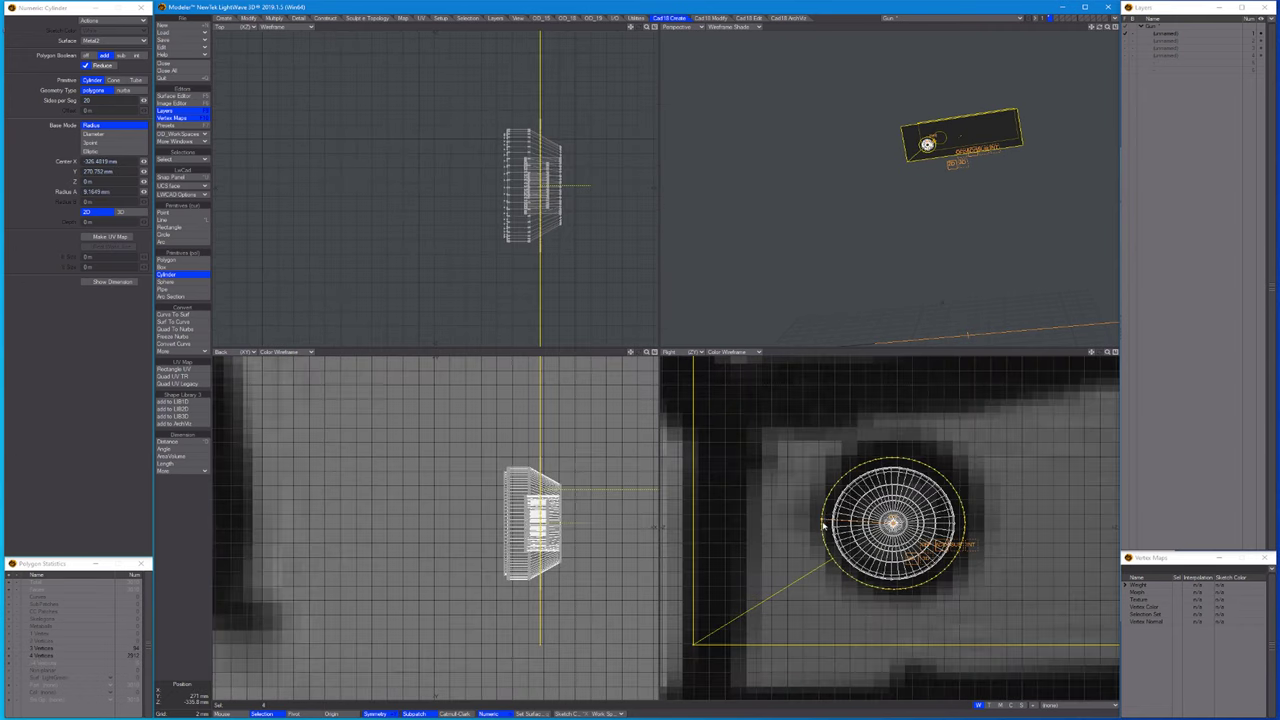
key("space")
Bevel the scope's circular faces inward into recesses around the discs.
key("a")
scroll(812, 157, "up", 3)
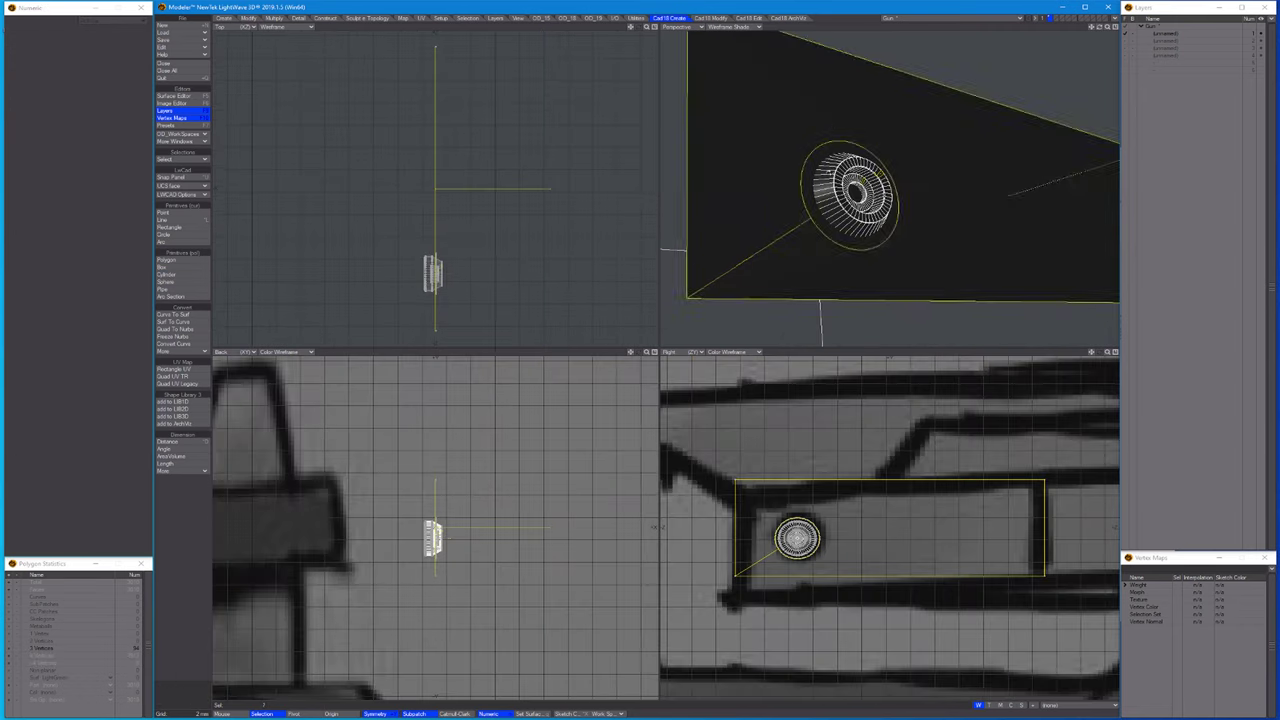
left_click_drag(959, 126, 790, 196, "alt")
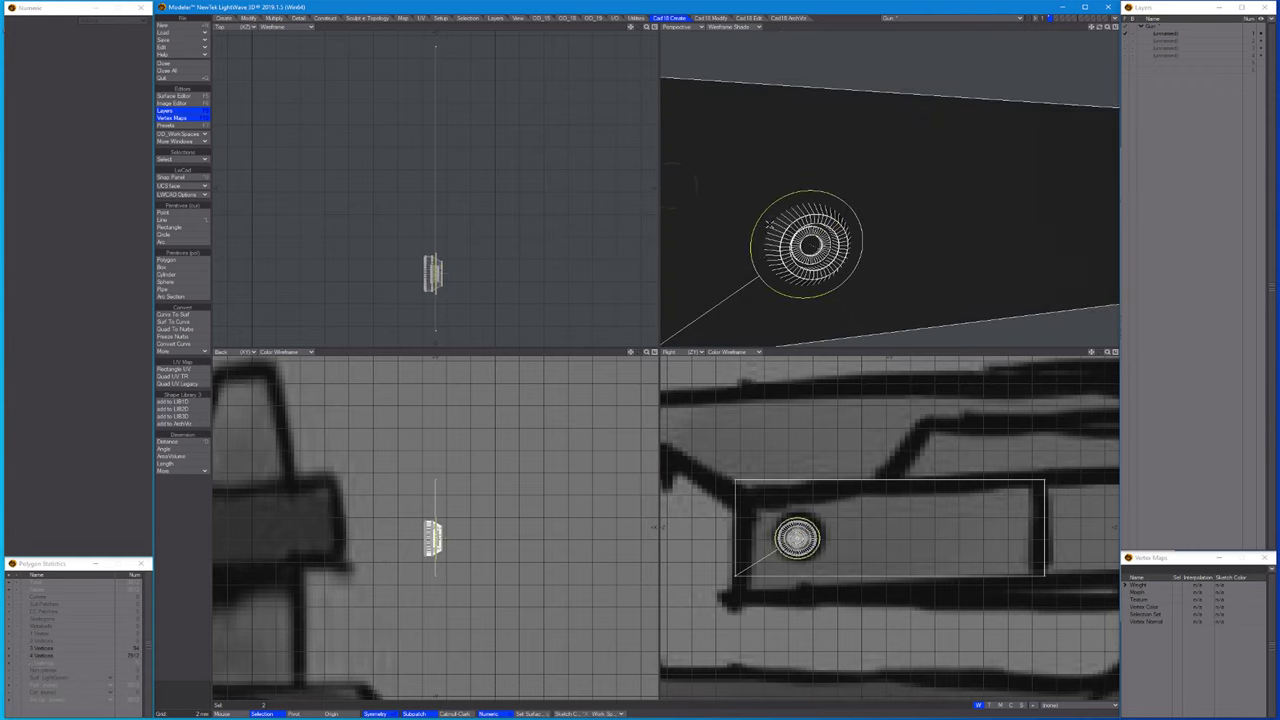
key("b")
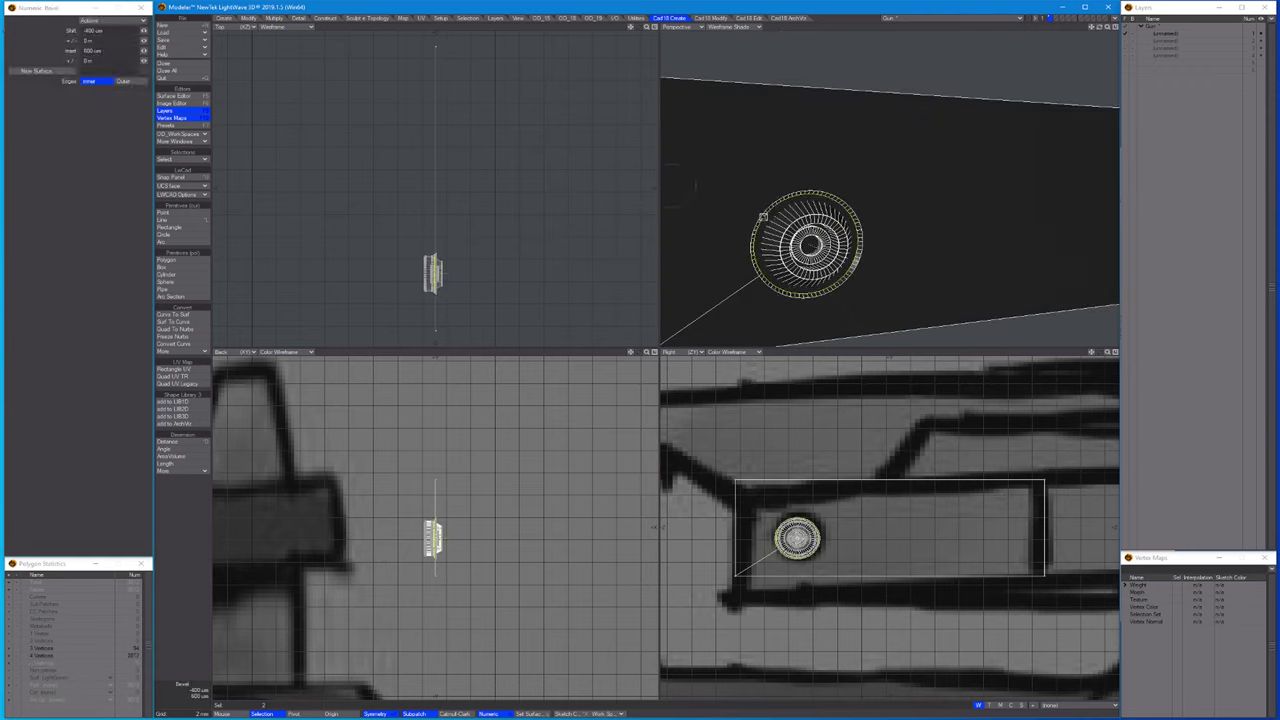
left_click_drag(763, 216, 791, 210)
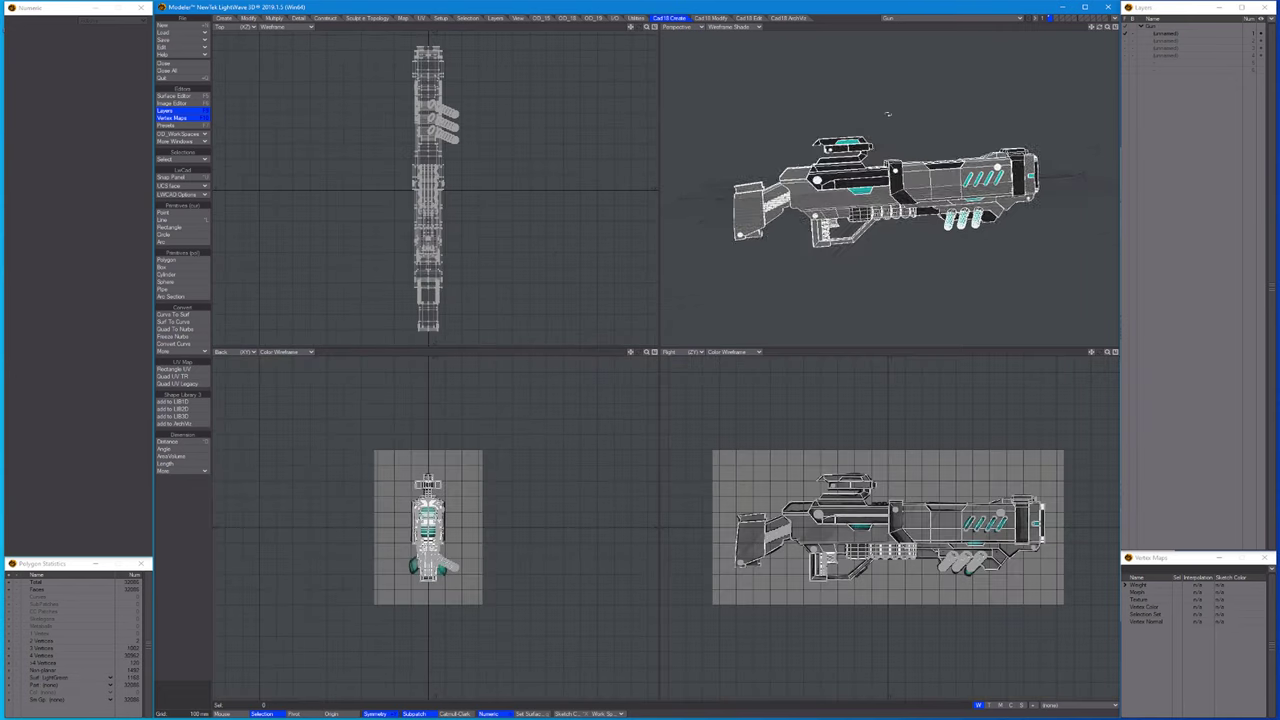
Draw a flat box 26 mm high and 24 mm deep with a 5 mm corner radius over the first small block between scope and bracket.
scroll(887, 115, "up", 5)
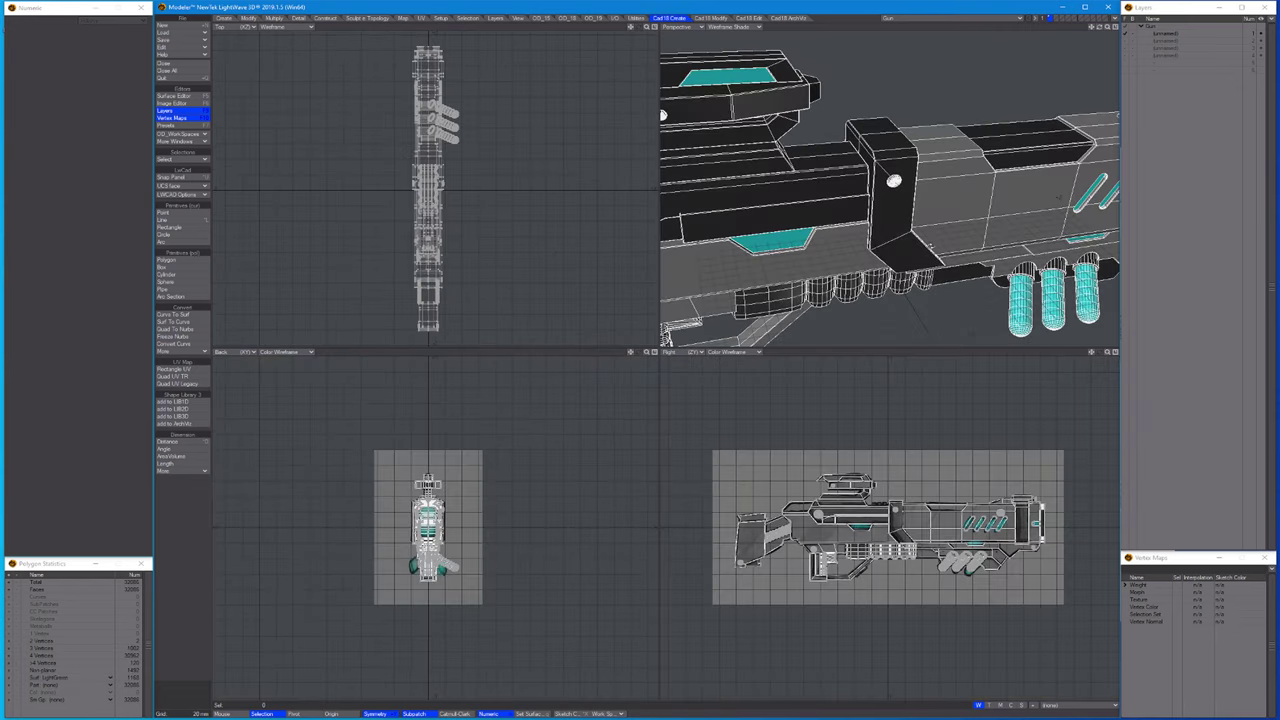
left_click(170, 268)
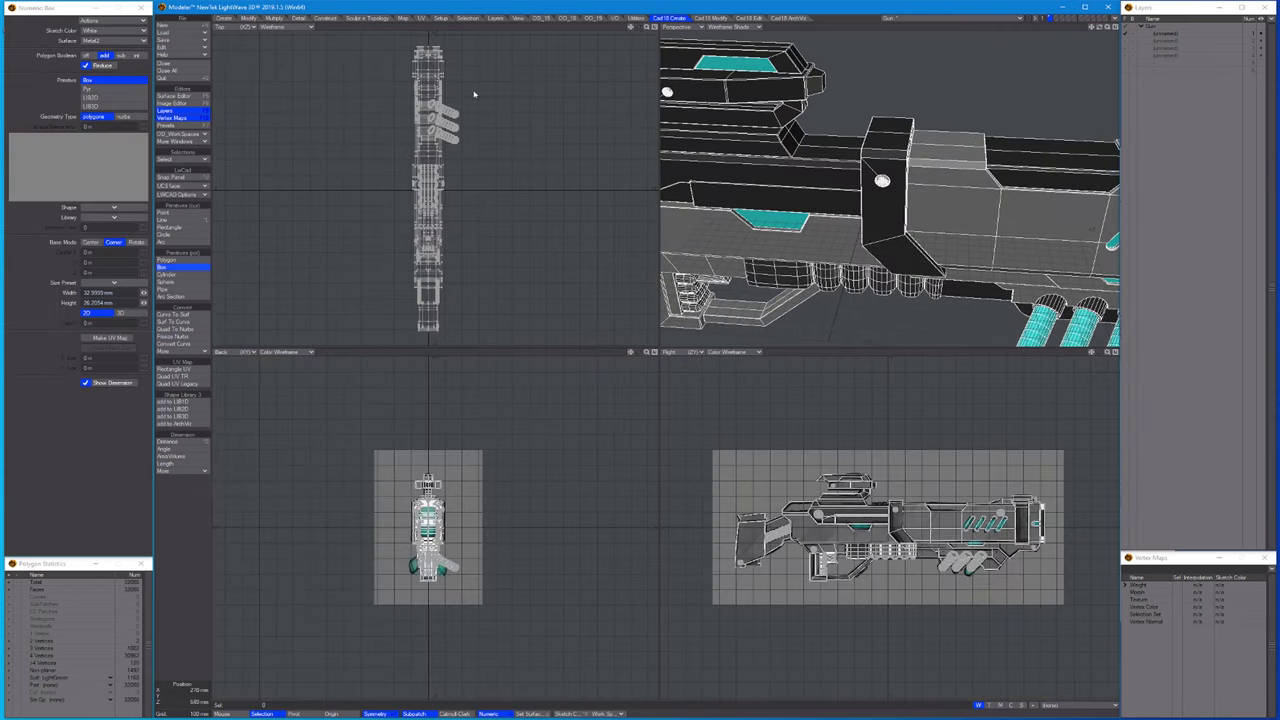
left_click(224, 18)
left_click(168, 184)
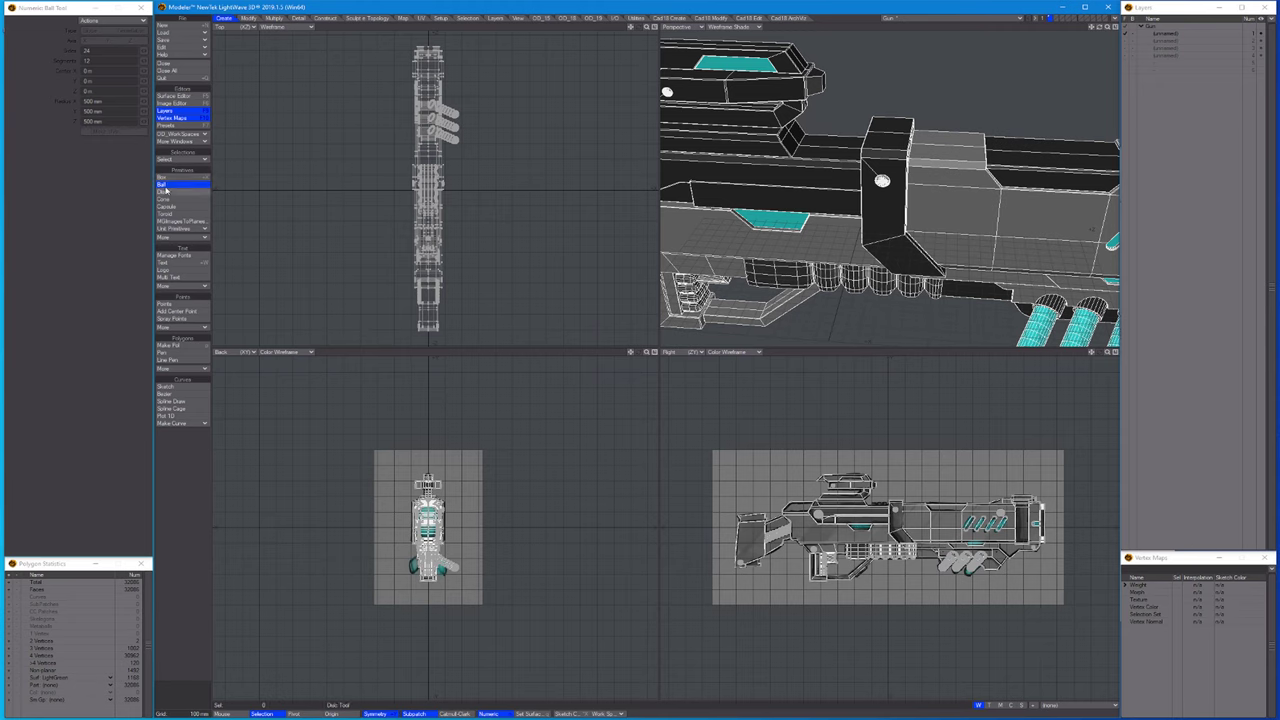
left_click(162, 176)
scroll(297, 214, "up", 2)
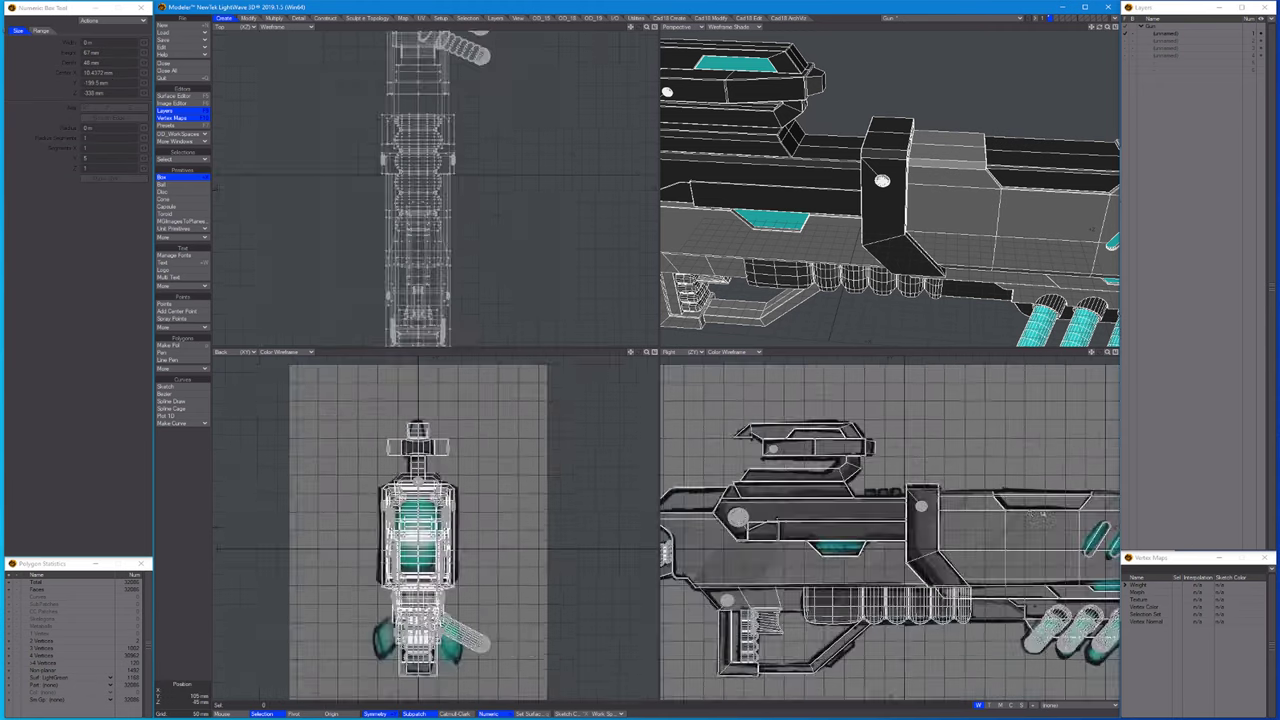
scroll(815, 460, "up", 4)
left_click_drag(798, 457, 848, 503)
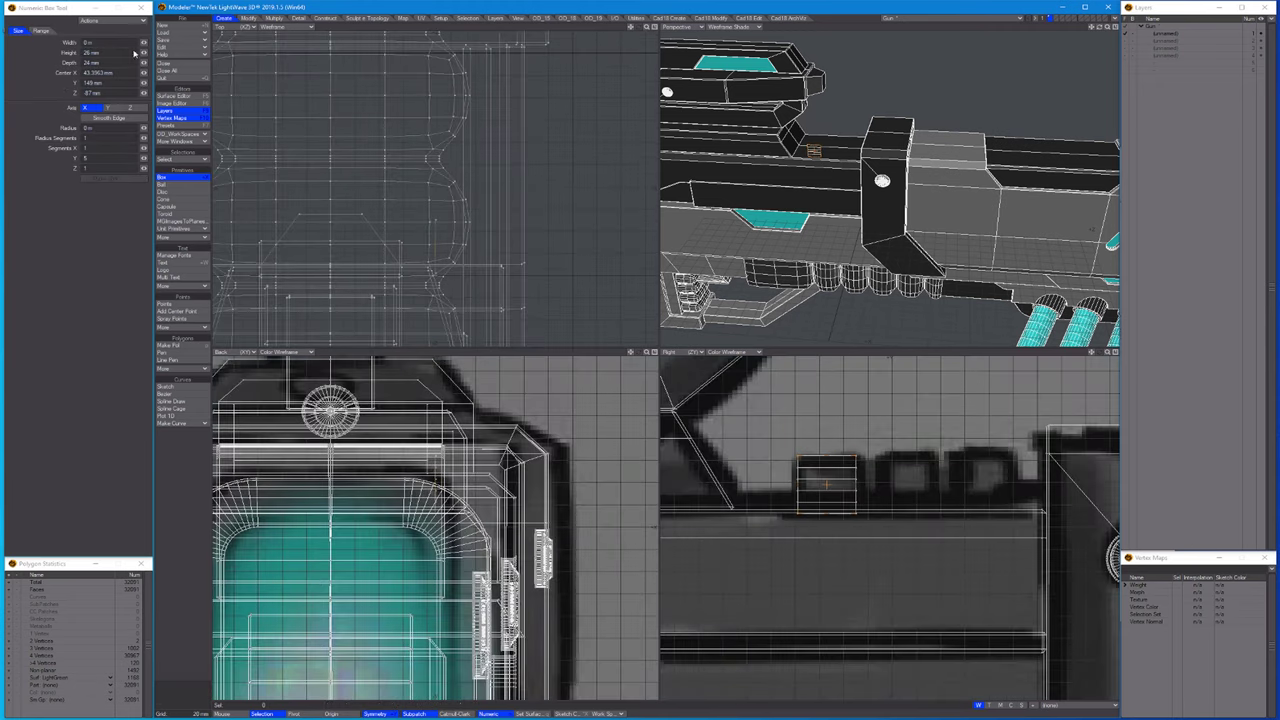
left_click_drag(143, 128, 149, 128)
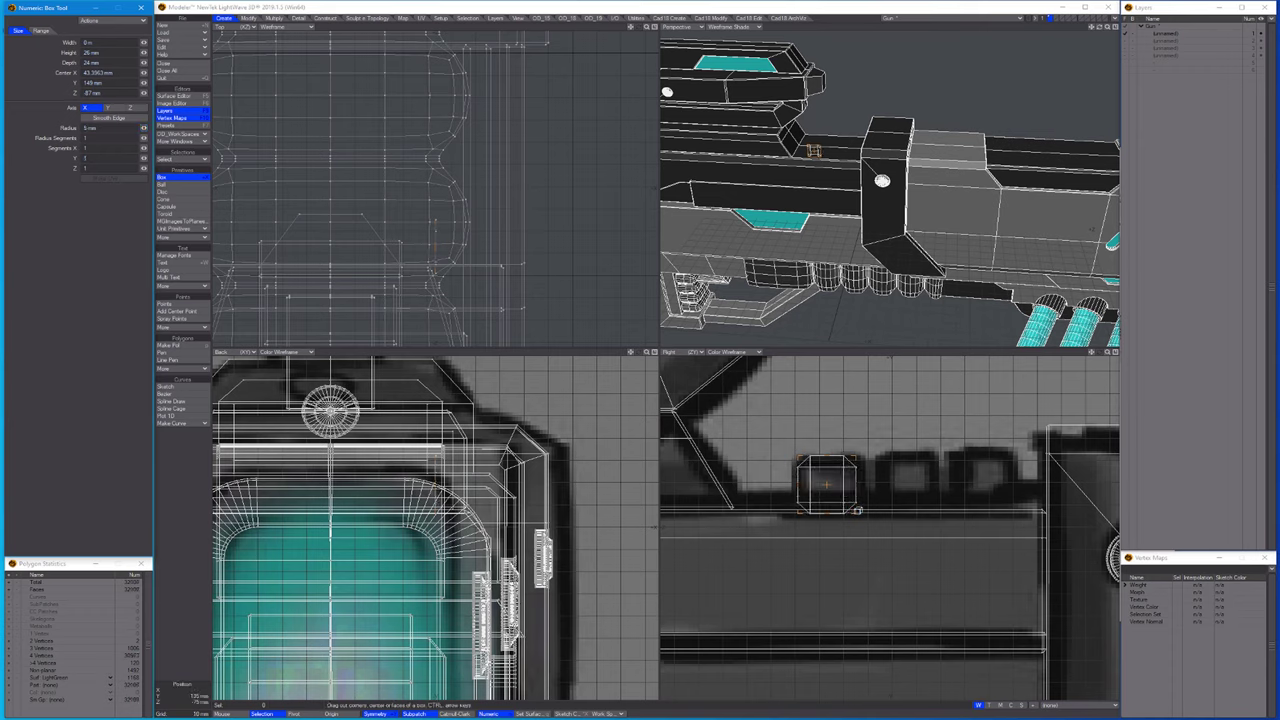
key("space")
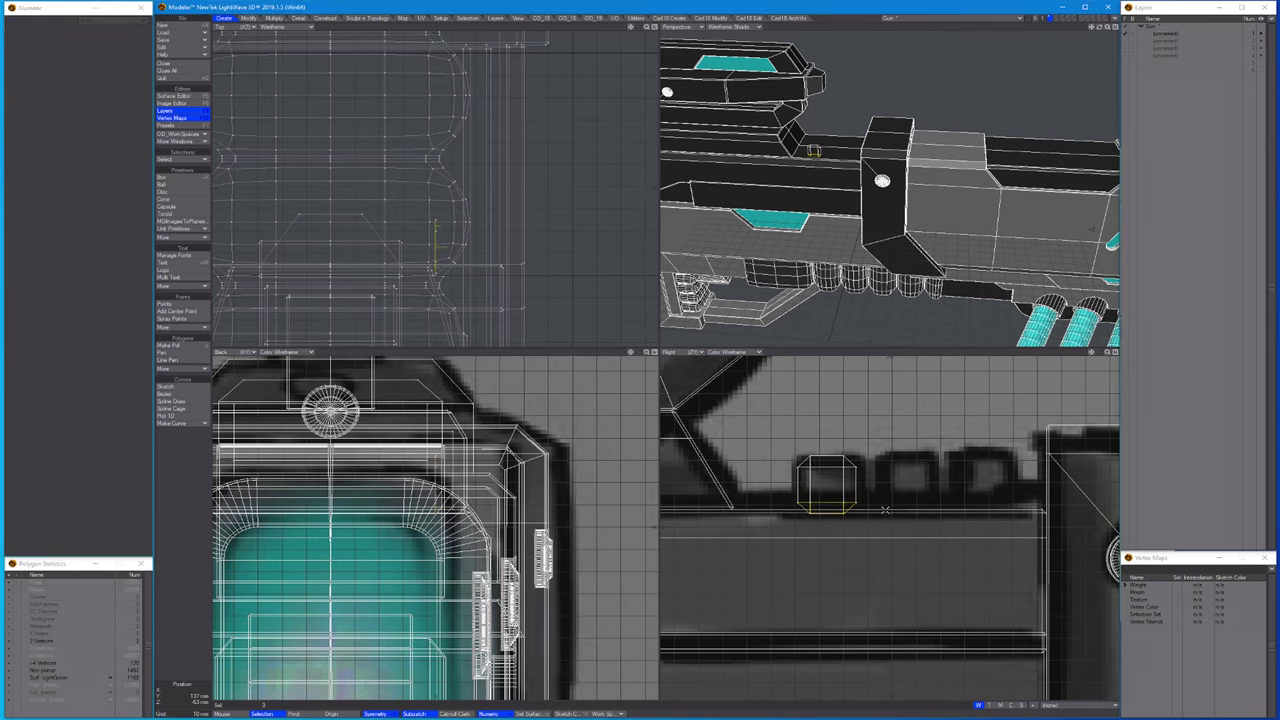
Remove the box's lower chamfered strip and move its bottom points down to the body's top edge.
key("ctrl+g")
left_click_drag(797, 502, 857, 507)
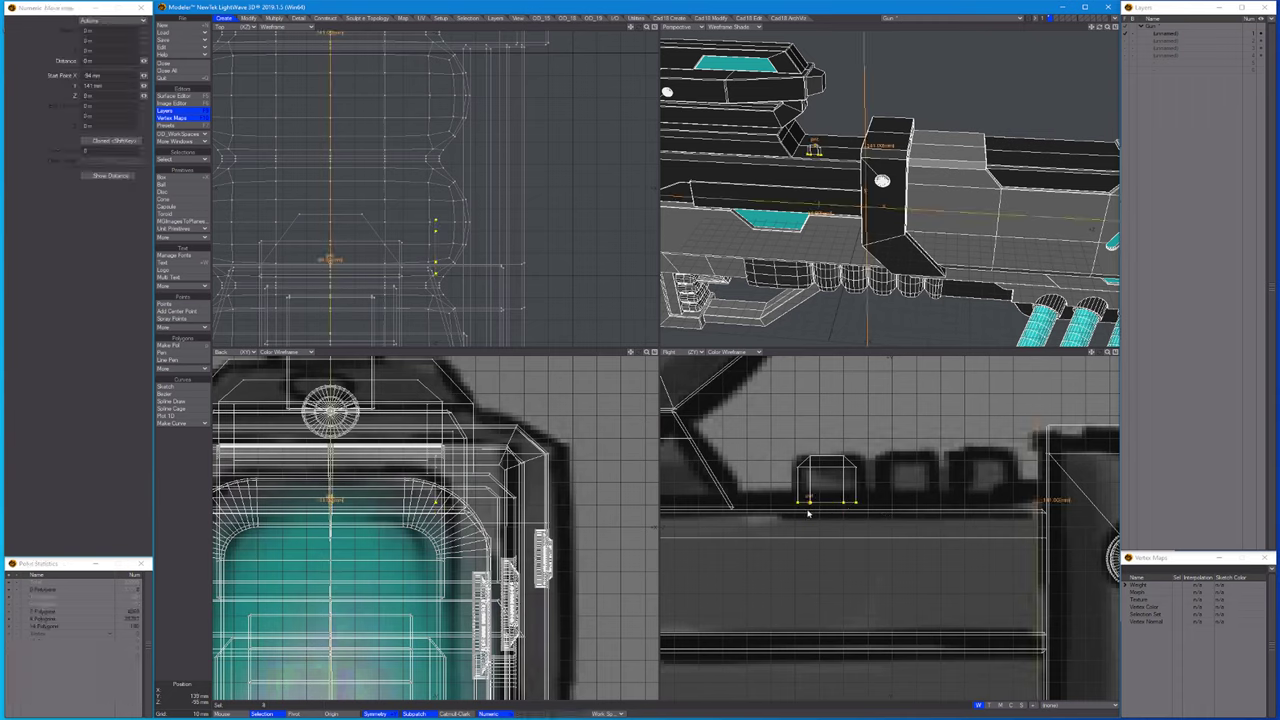
key("ctrl+h")
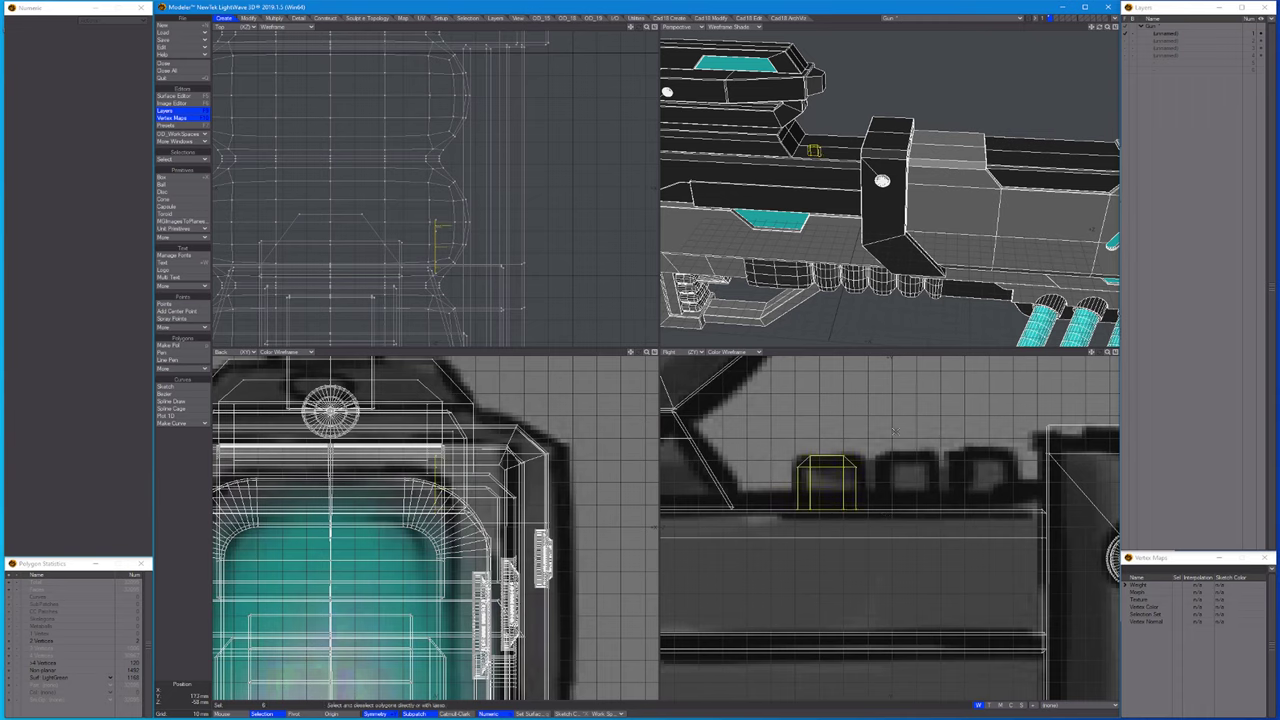
Clone the block profile twice toward the bracket at a spacing of about 34.5 mm.
key("shift+g")
mouse_move(802, 512)
left_mouse_down("shift")
mouse_move(882, 512)
mouse_move(928, 537)
left_mouse_up("shift")
key("shift+a")
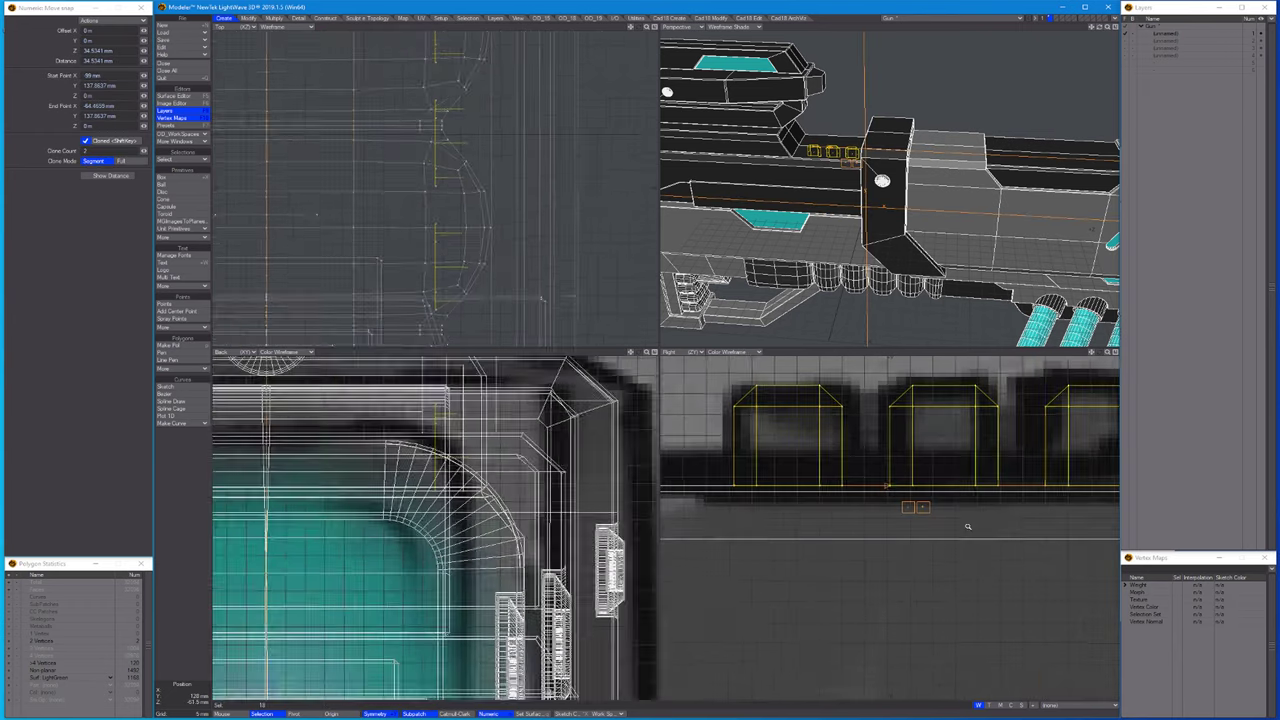
Extend the open border edges of the three small blocks inward and set the new edges to X = 0.
key("slash")
key("a")
scroll(975, 293, "up", 8)
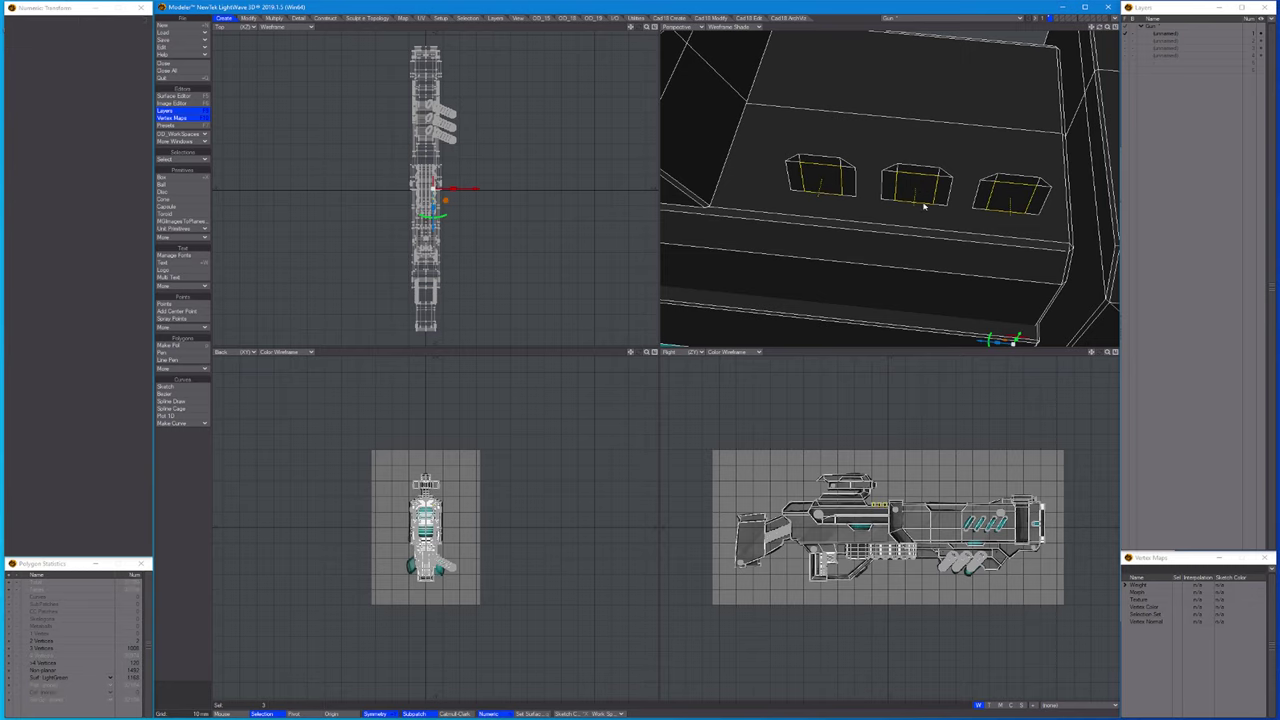
key("ctrl+t")
key("ctrl+h")
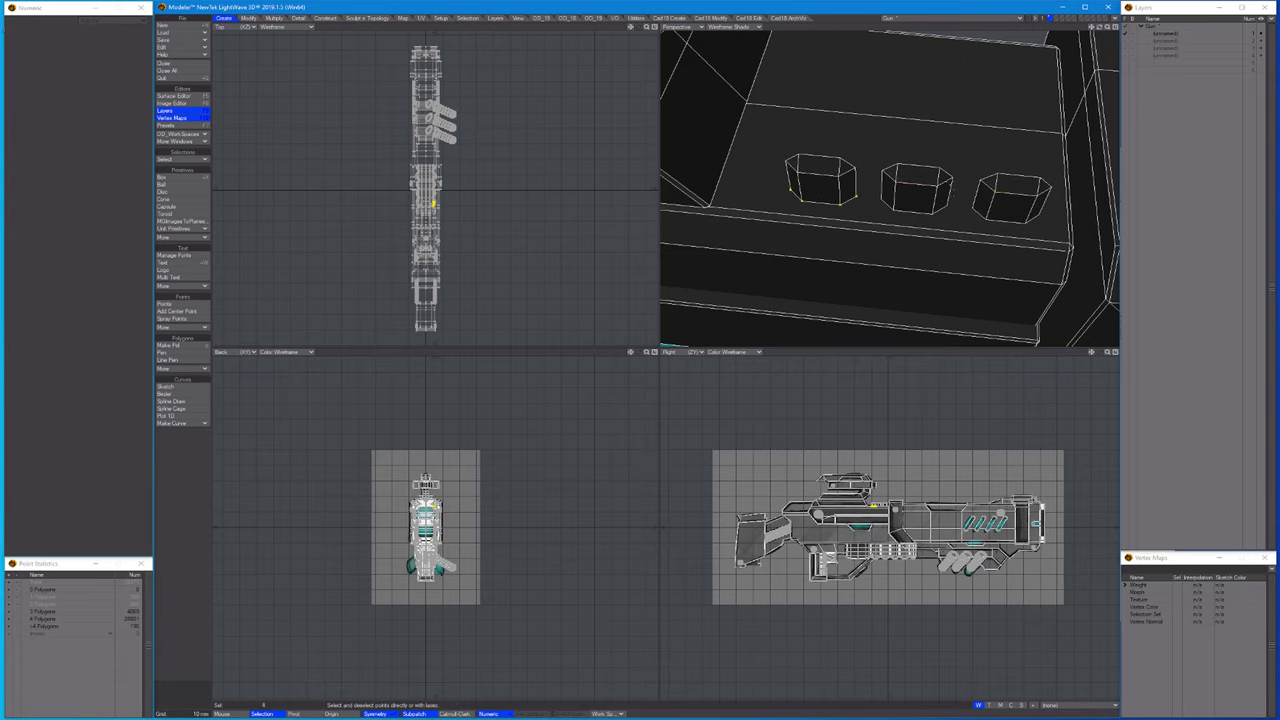
key("shift+a")
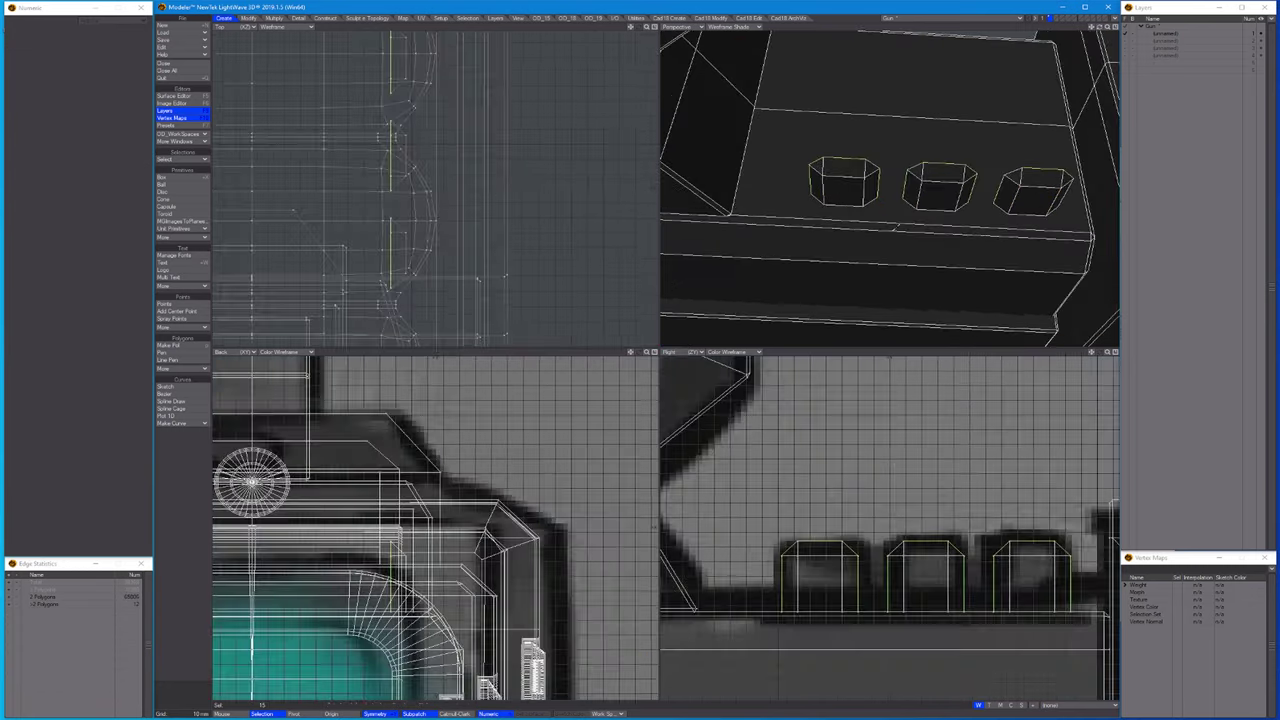
key("ctrl+v")
left_click(729, 259)
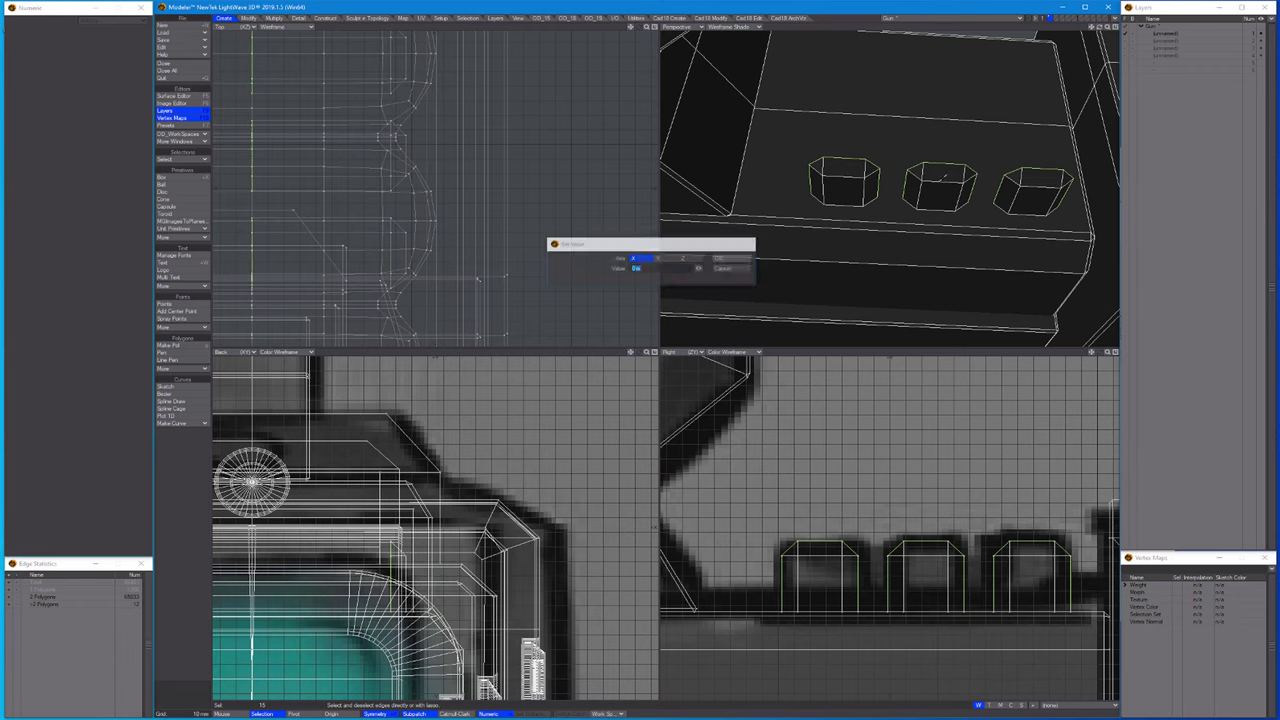
Mirror the three half blocks across the X = 0 plane and isolate the completed blocks.
key("ctrl+j")
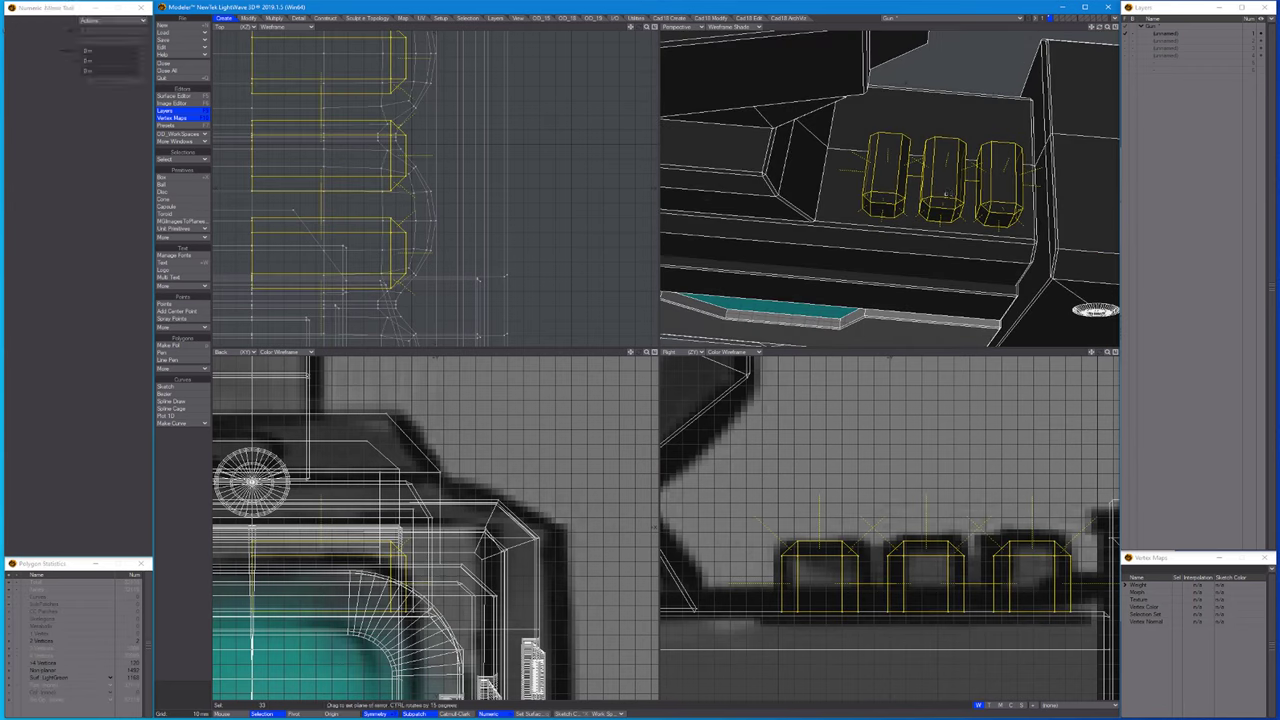
key("/")
left_click_drag(948, 193, 920, 80, "alt")
key("a")
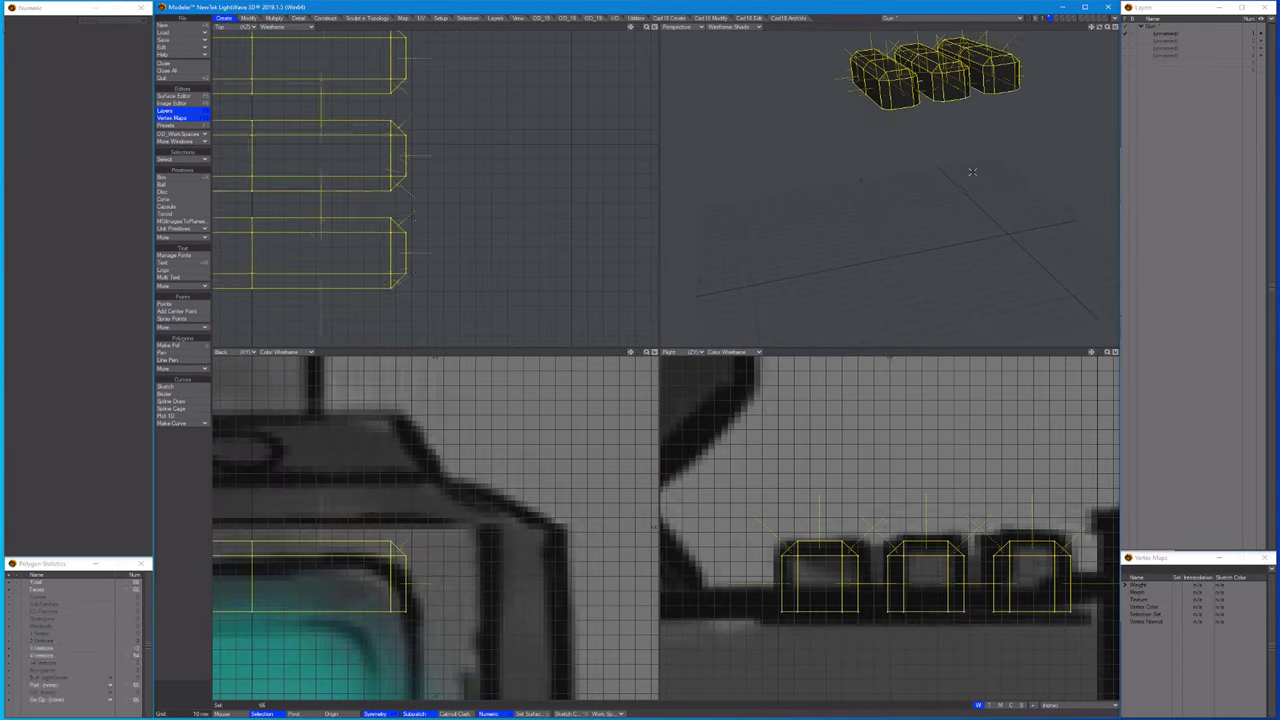
Close the open underside of each of the three blocks with a single polygon.
key("ctrl+g")
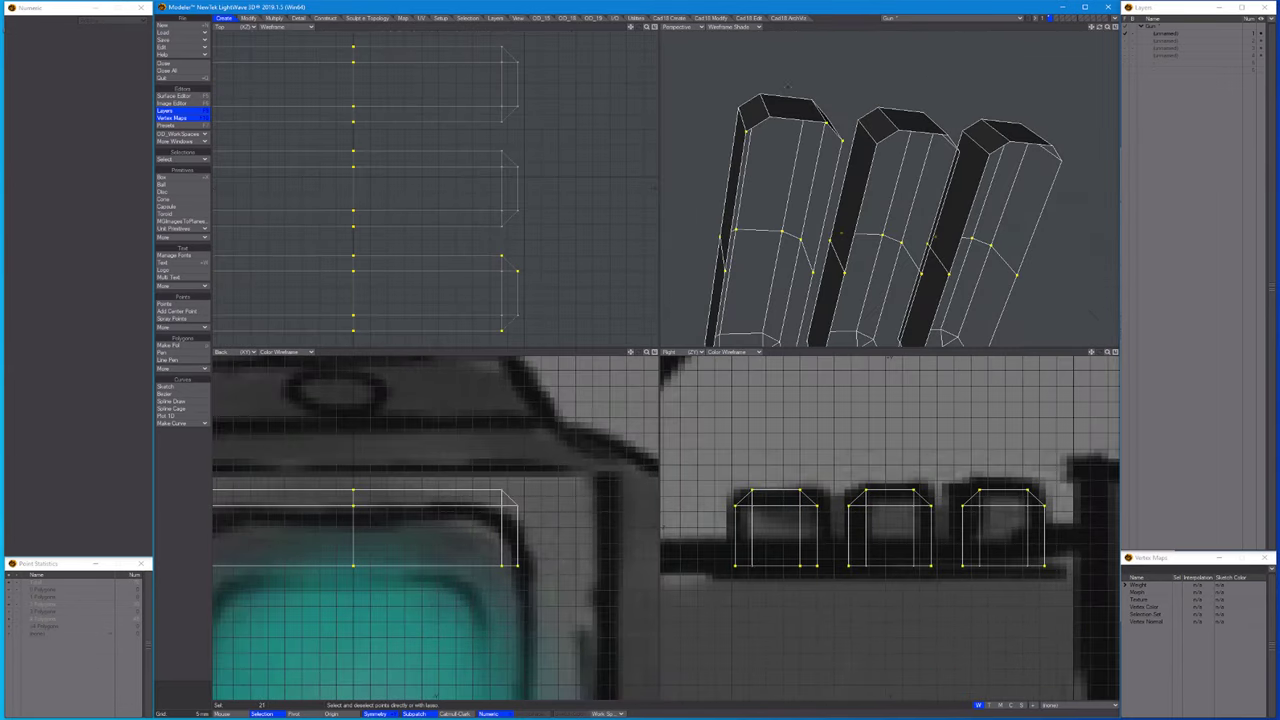
key("f")
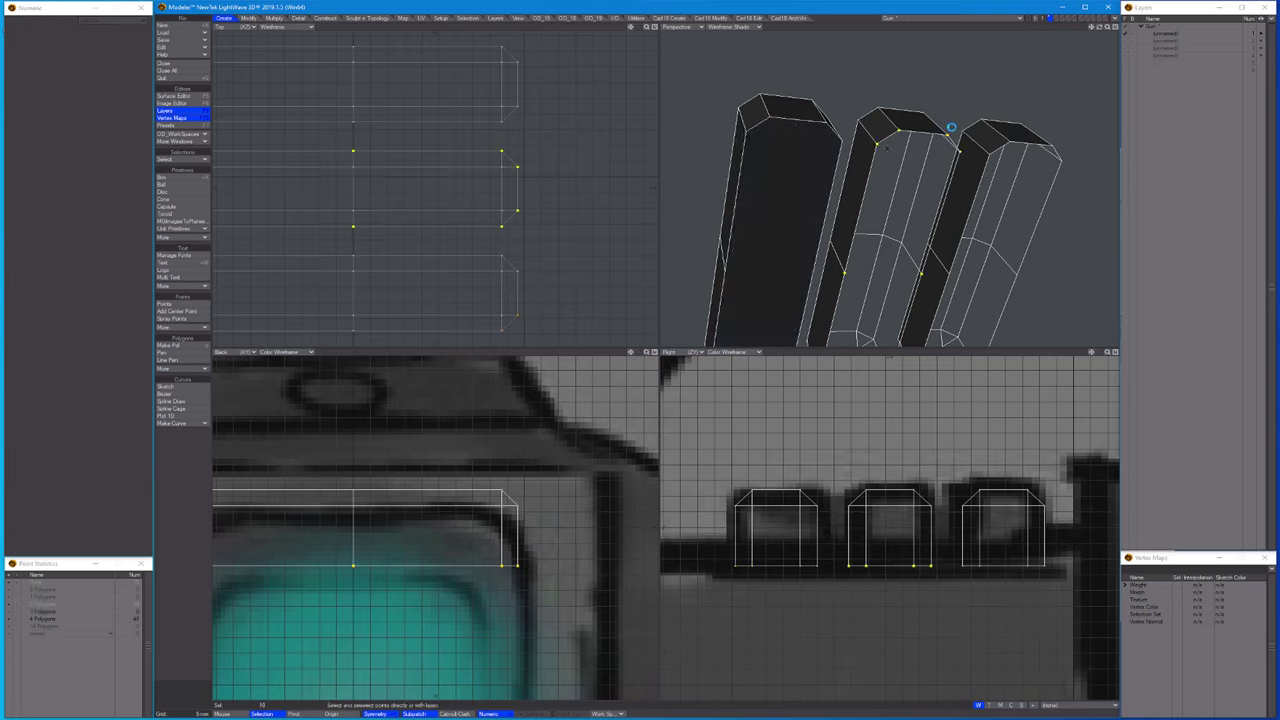
key("p")
Chamfer the bottom outline edges of all three blocks by a small amount.
key("ctrl+h")
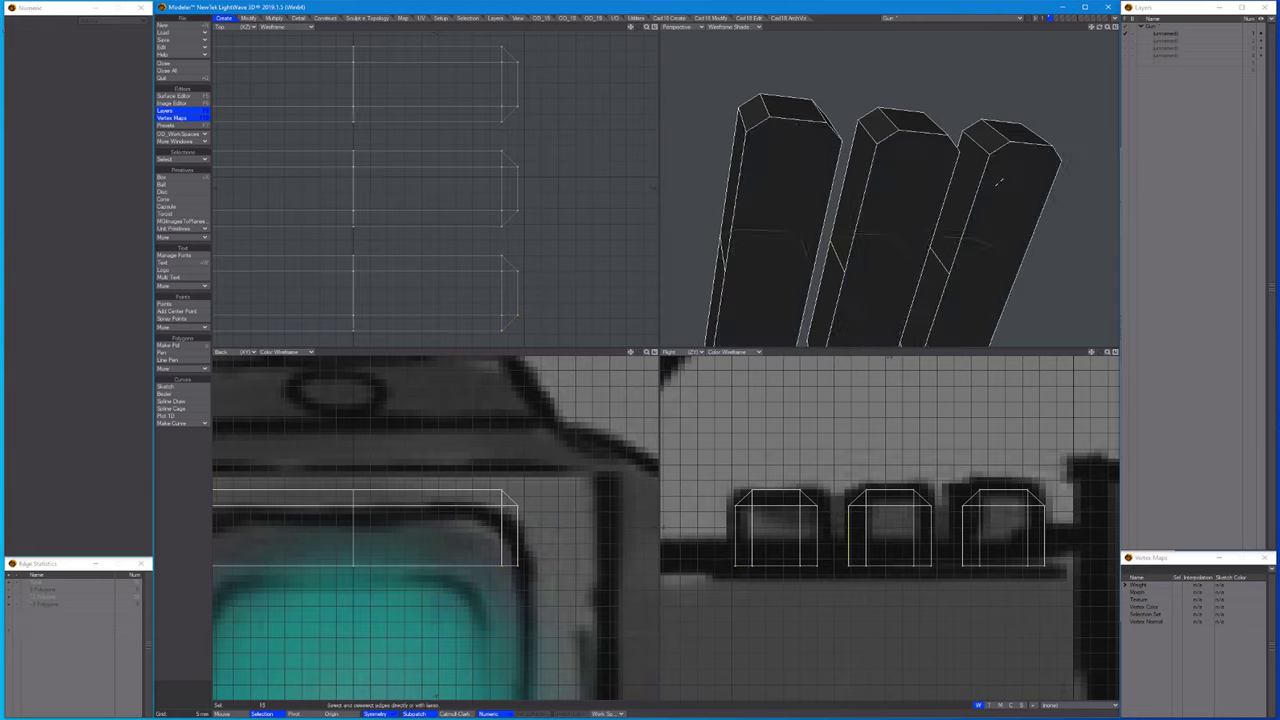
key("/")
key("backslash")
key("shift+b")
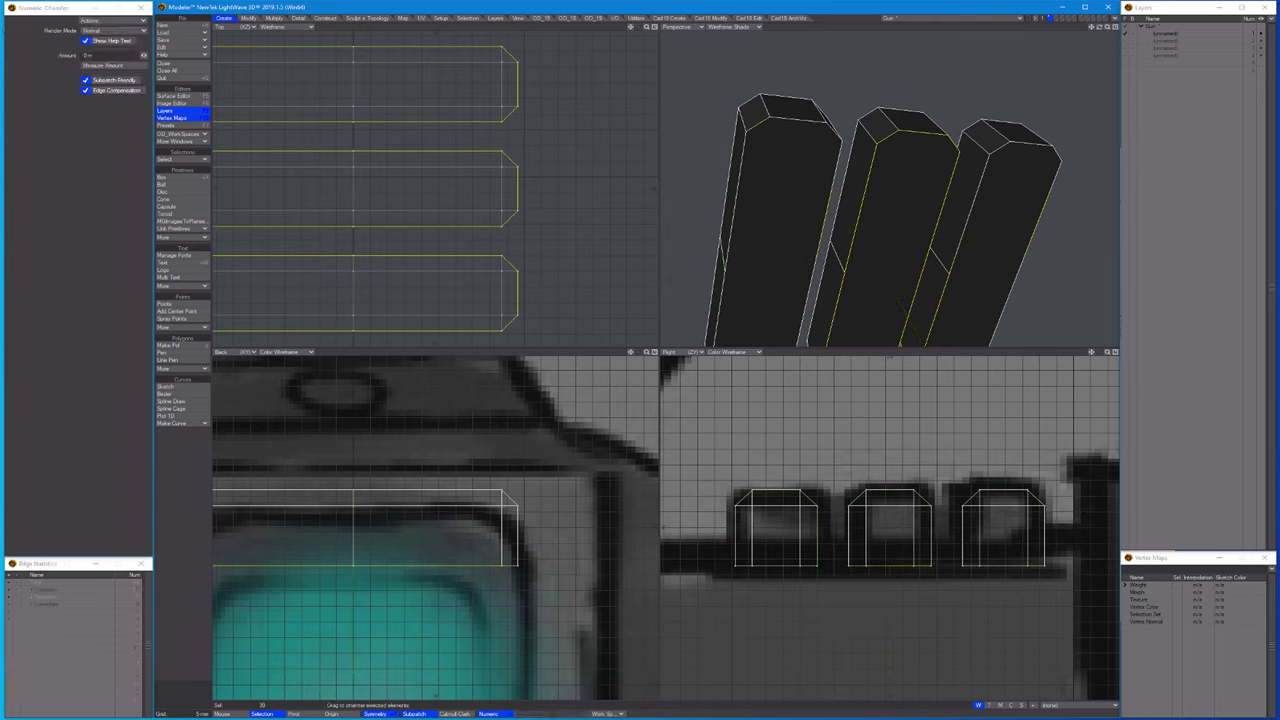
left_click_drag(420, 77, 388, 77)
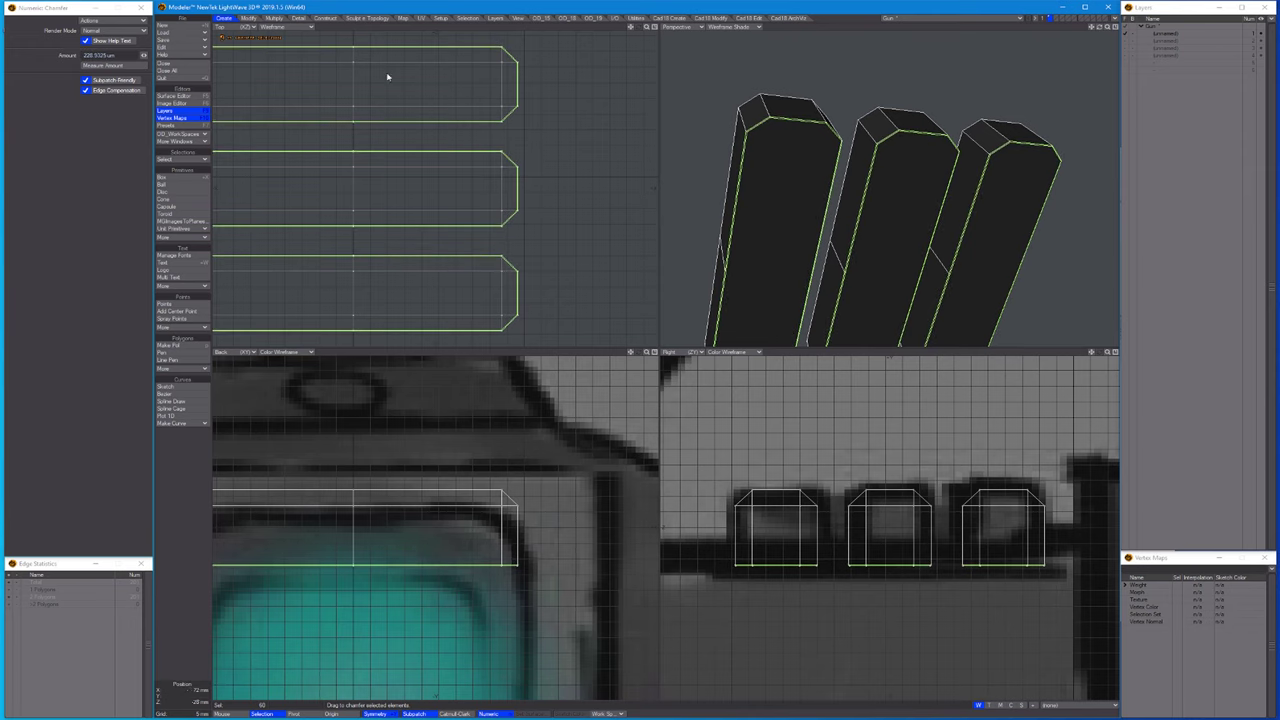
left_click(46, 56)
key("space")
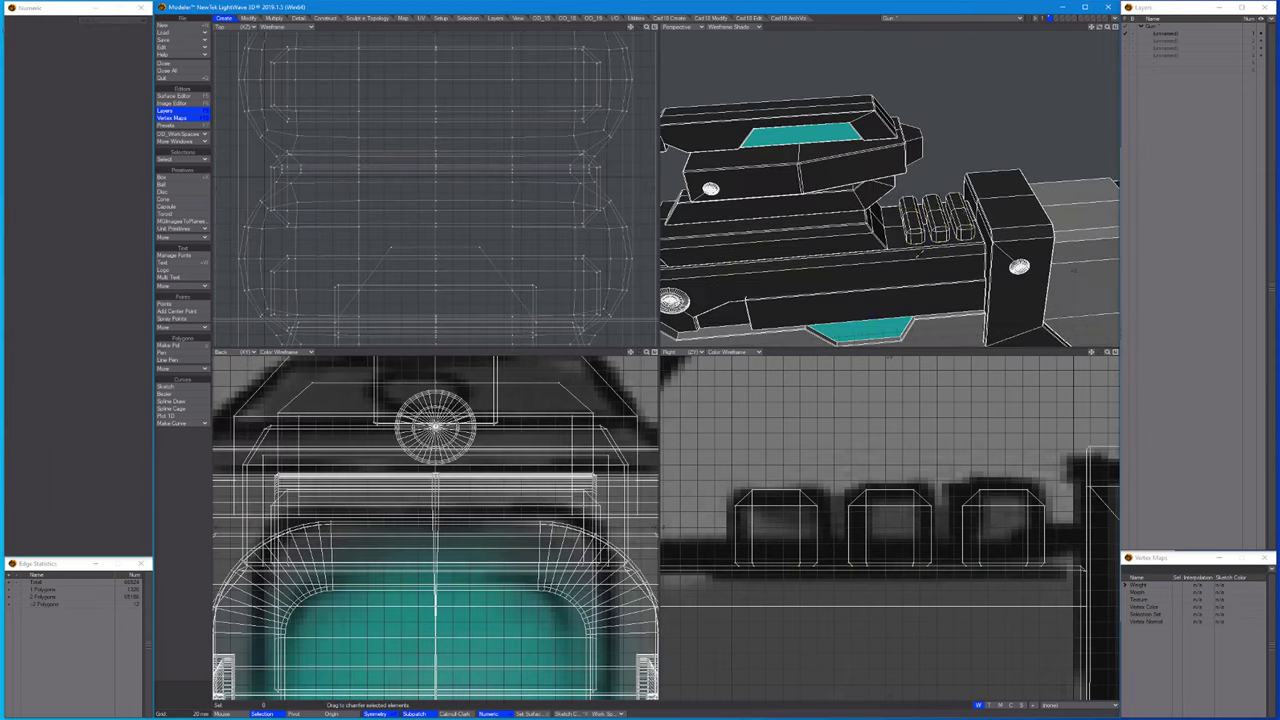
Draw a sphere of about 3 mm radius and place it over the reference's small dark dot ahead of the first turquoise tube.
key("a")
scroll(887, 62, "down", 3)
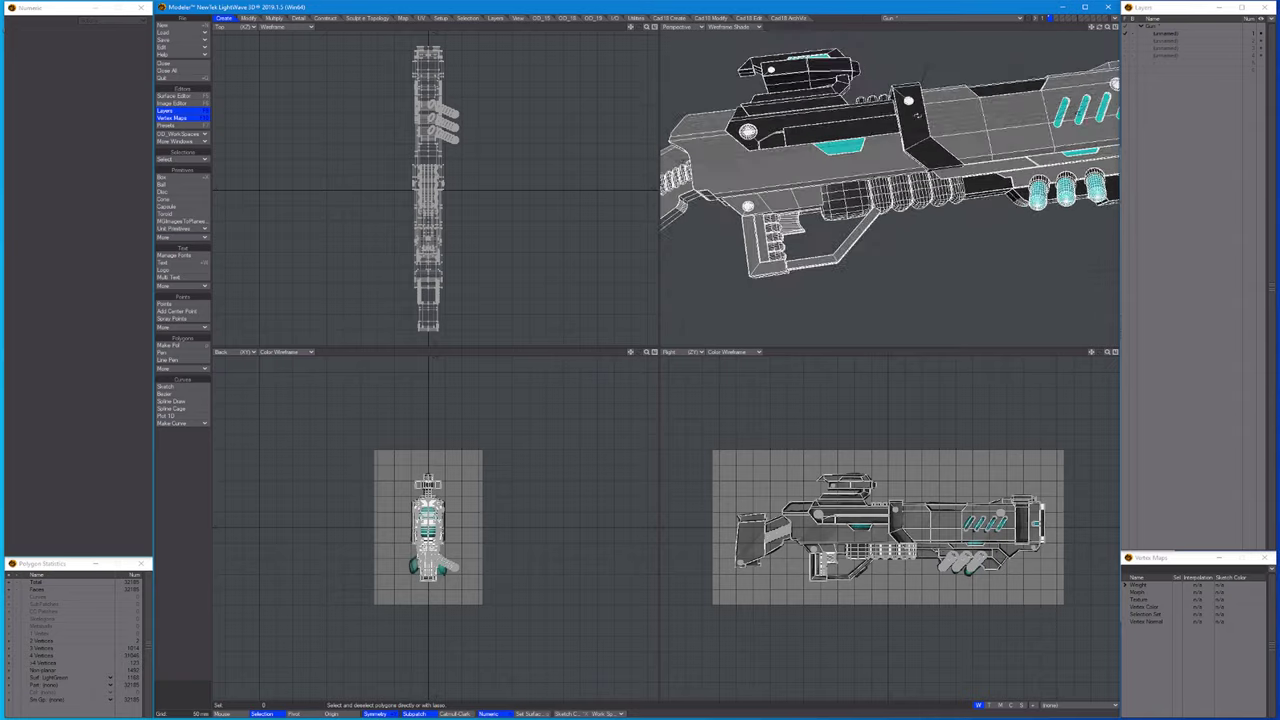
scroll(888, 546, "up", 5)
scroll(888, 546, "up", 3)
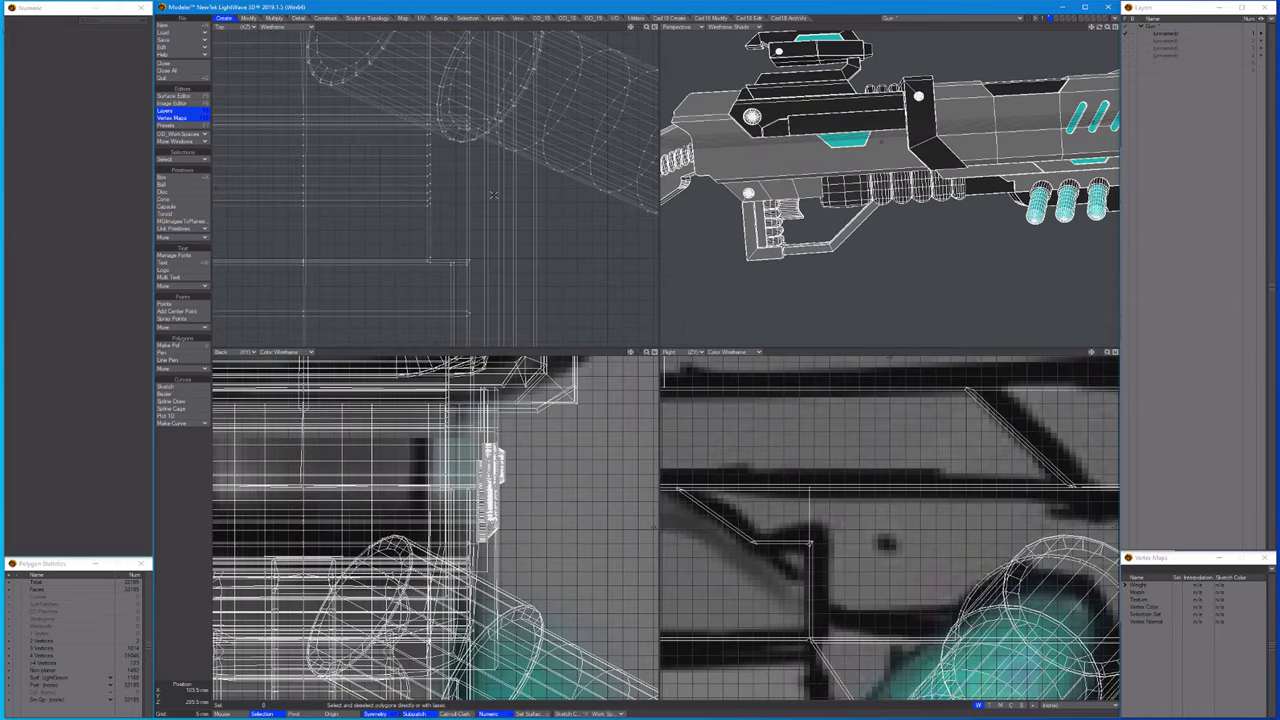
left_click(669, 18)
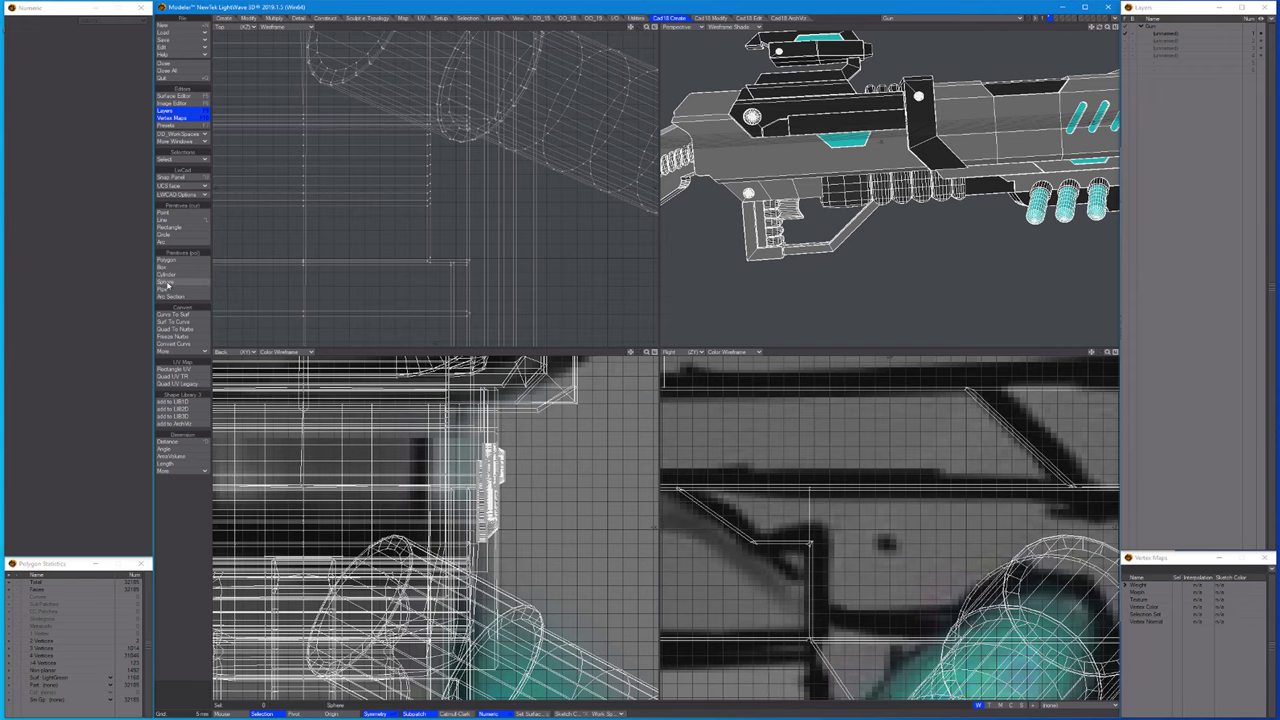
left_click(165, 282)
key("g")
left_click_drag(933, 560, 987, 485)
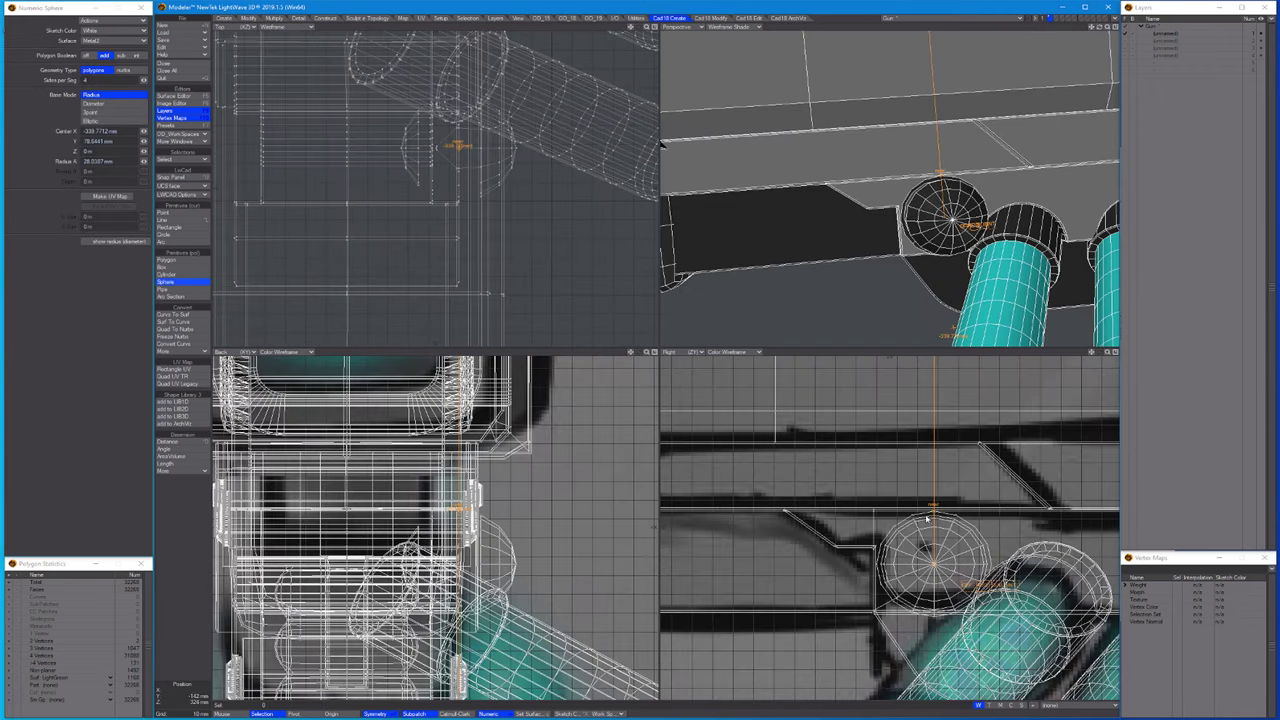
left_click_drag(928, 519, 932, 554)
scroll(932, 557, "up", 3)
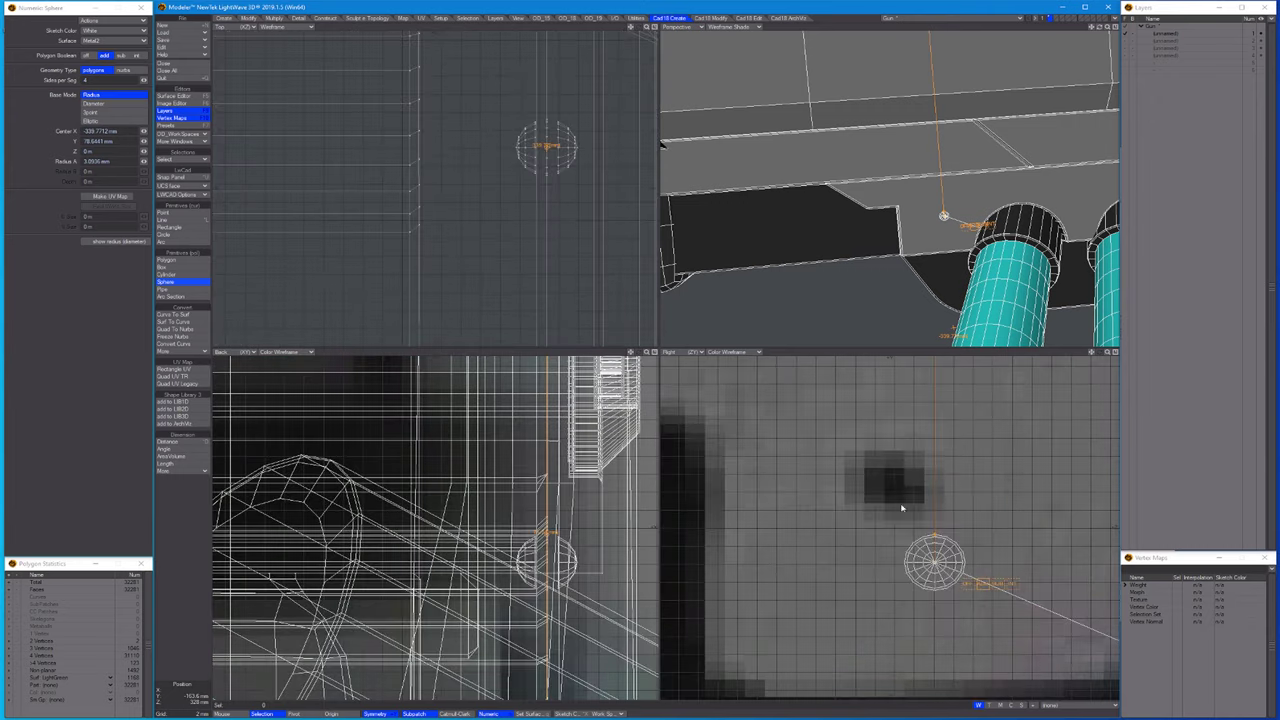
left_click_drag(901, 508, 894, 486)
scroll(806, 490, "down", 2)
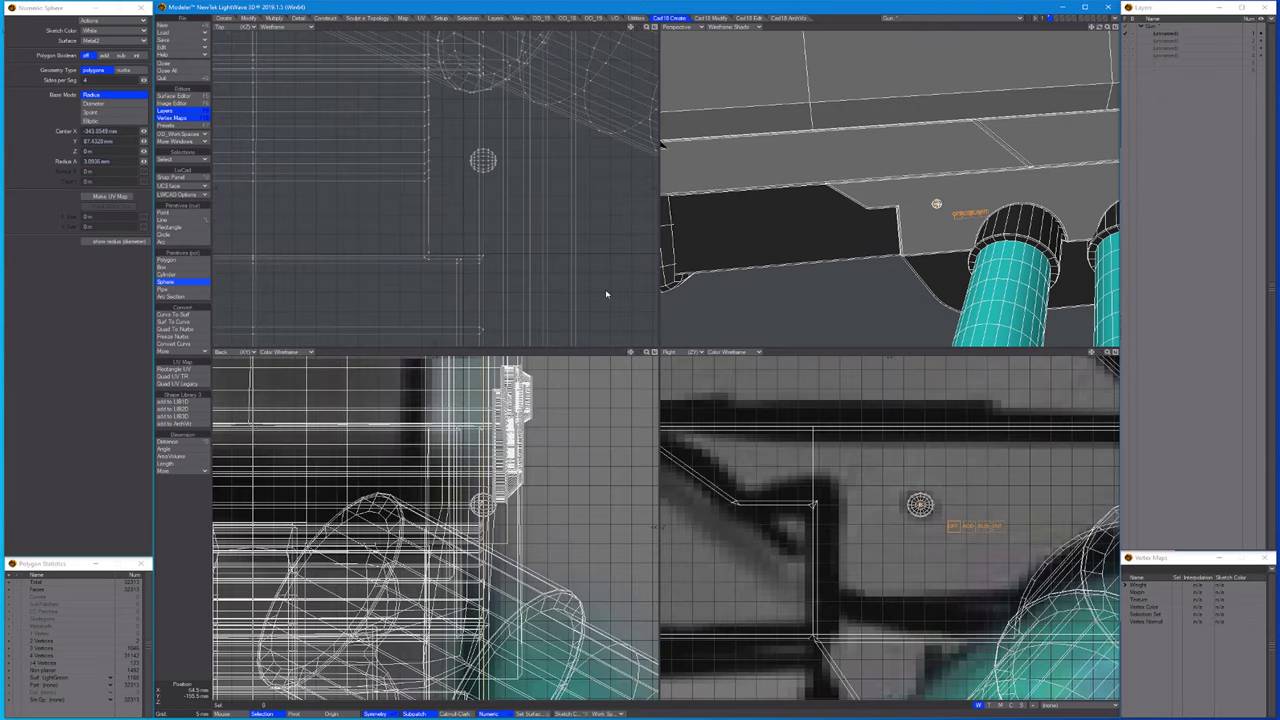
key("space")
Isolate the small sphere and delete its inner half to leave an outward-facing hemisphere.
key("=")
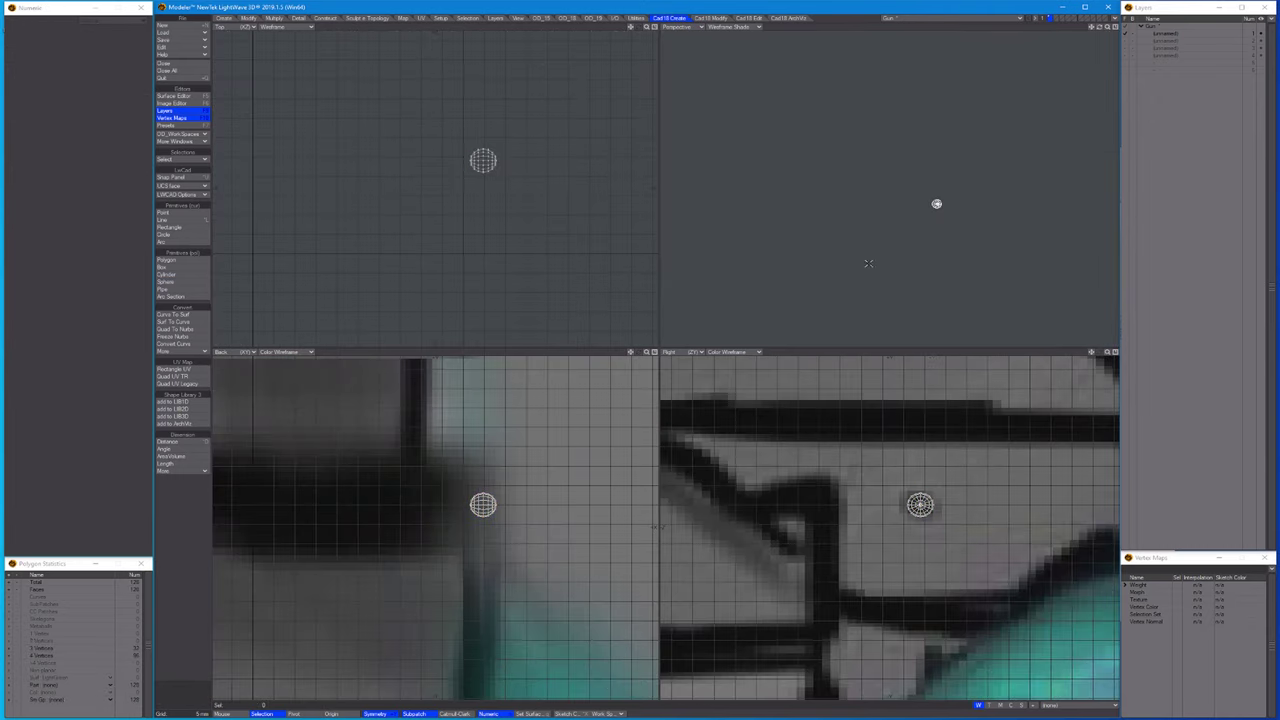
key("a")
right_click_drag(429, 279, 432, 276)
key("Delete")
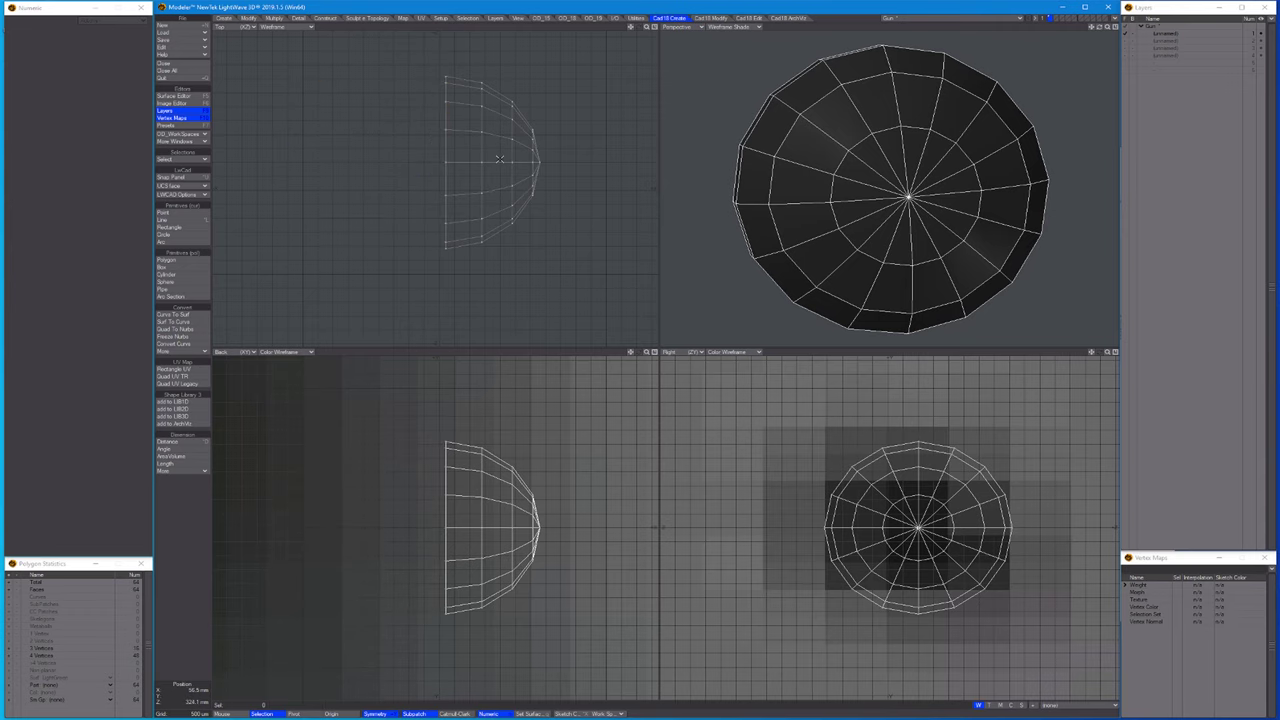
Flatten the hemisphere along X into a shallow dome.
key("shift+h")
left_click_drag(537, 165, 467, 166)
key("space")
Extend the dome's rim 150 µm in negative X, add a smaller inset back lip, and assign a smoothed metal surface.
key("ctrl+2")
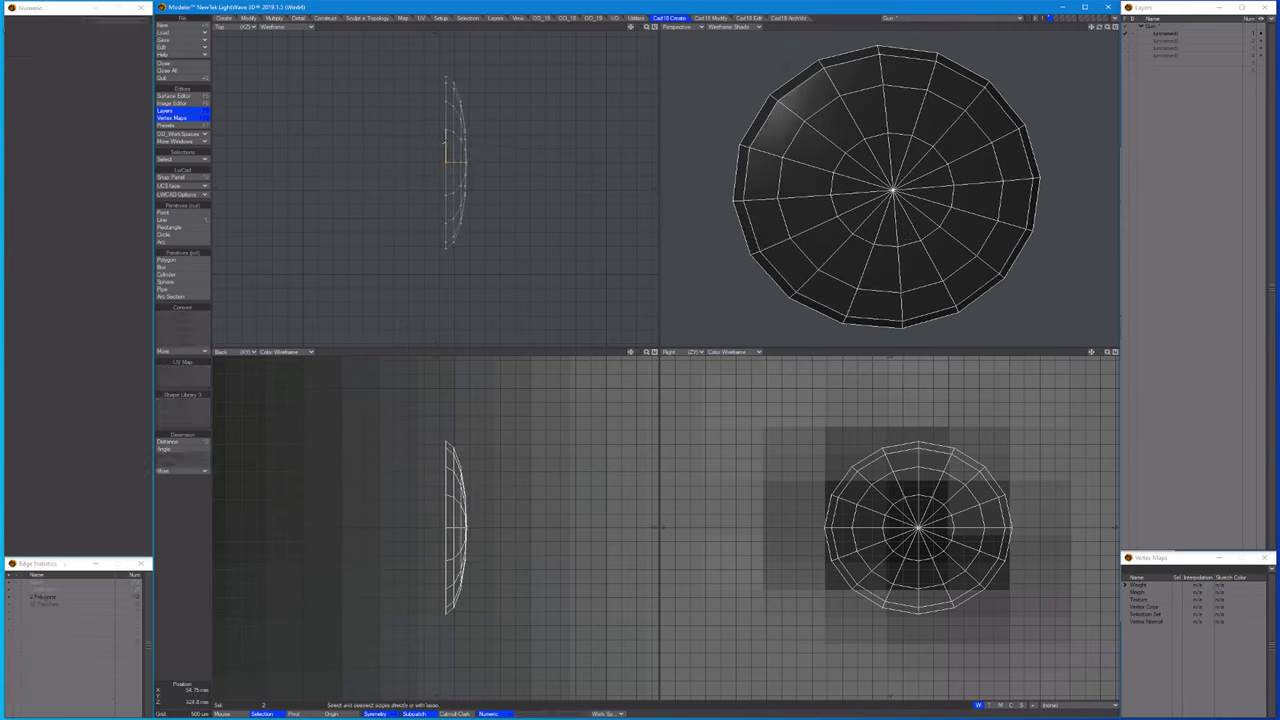
key("a")
key("t")
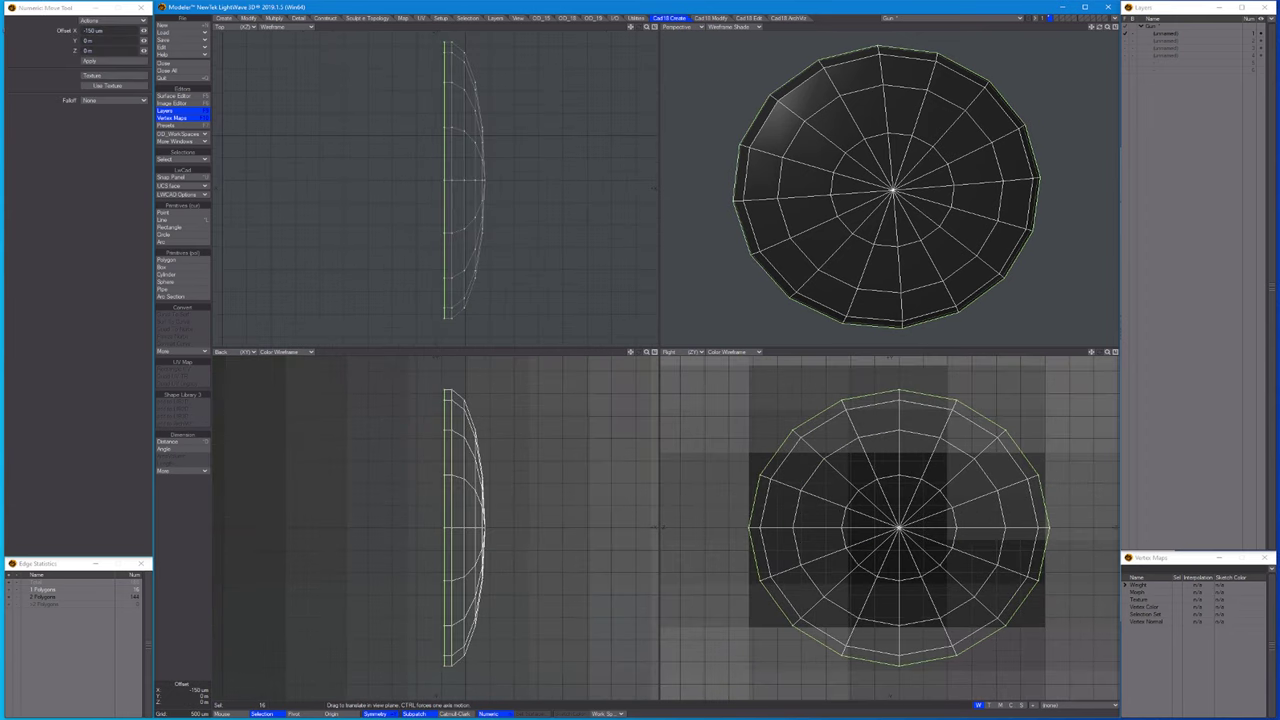
key("h")
left_click_drag(456, 130, 466, 129)
key("space")
key("slash")
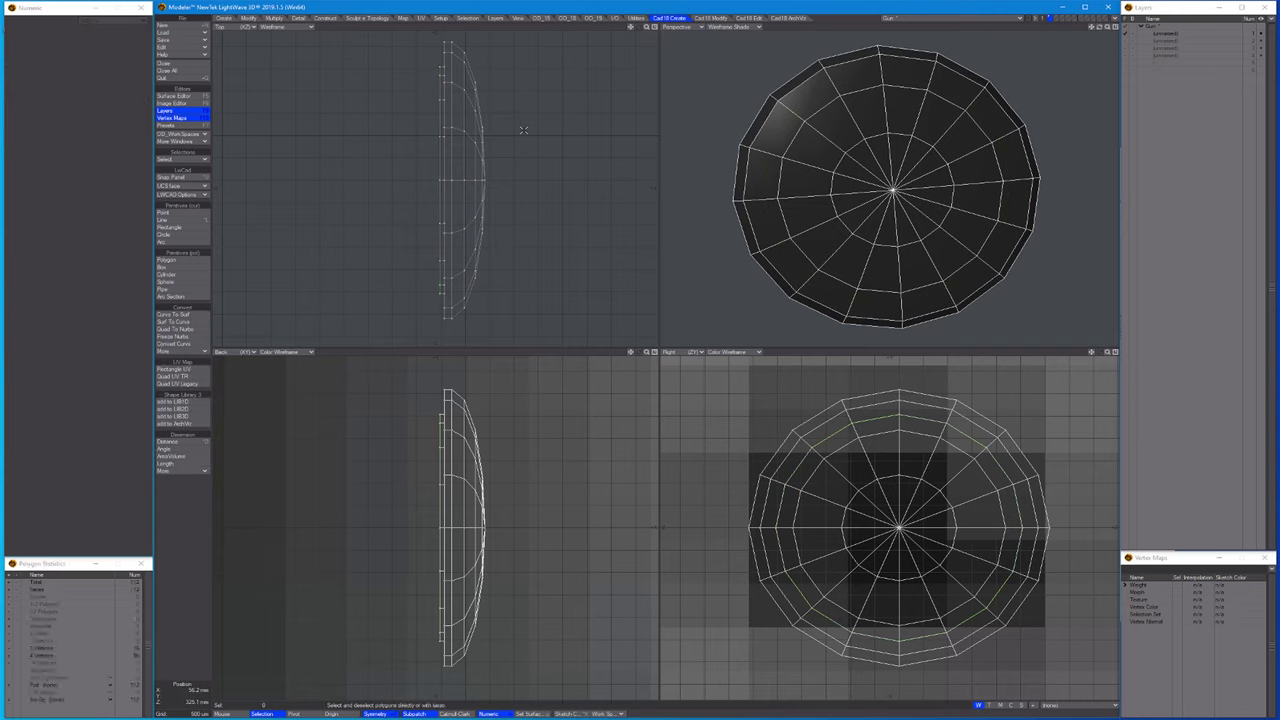
key("q")
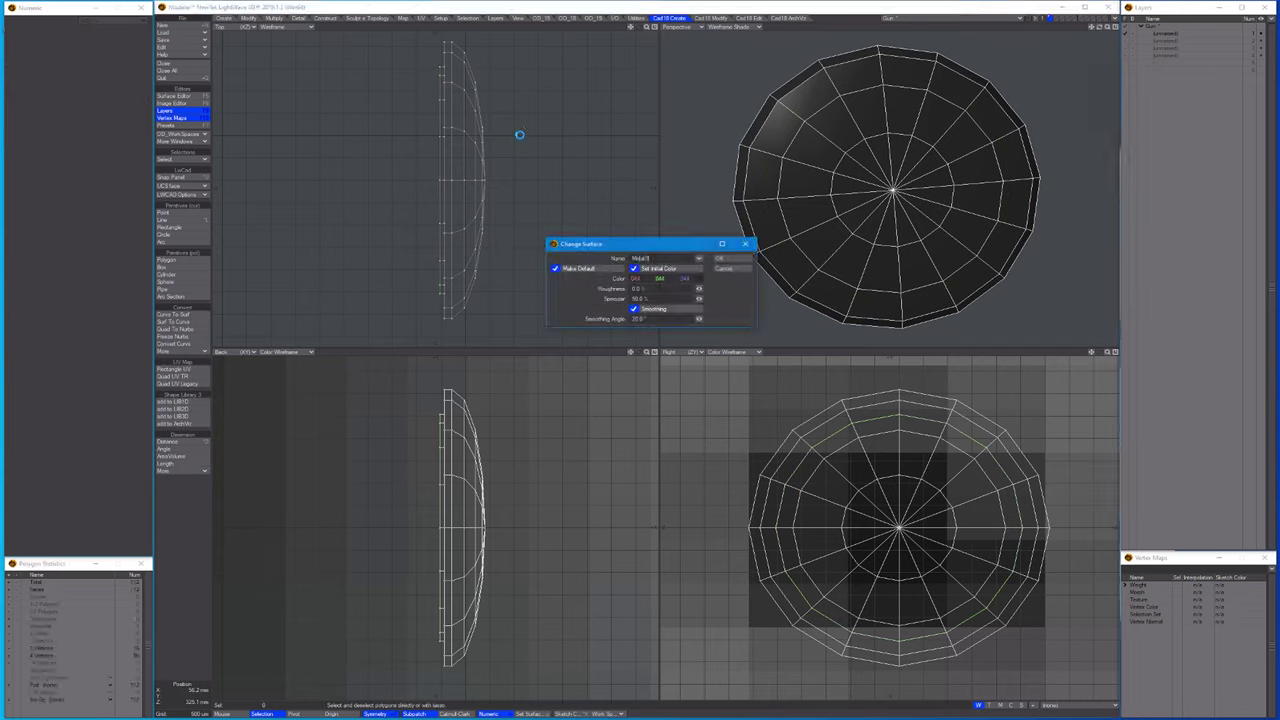
left_click(719, 258)
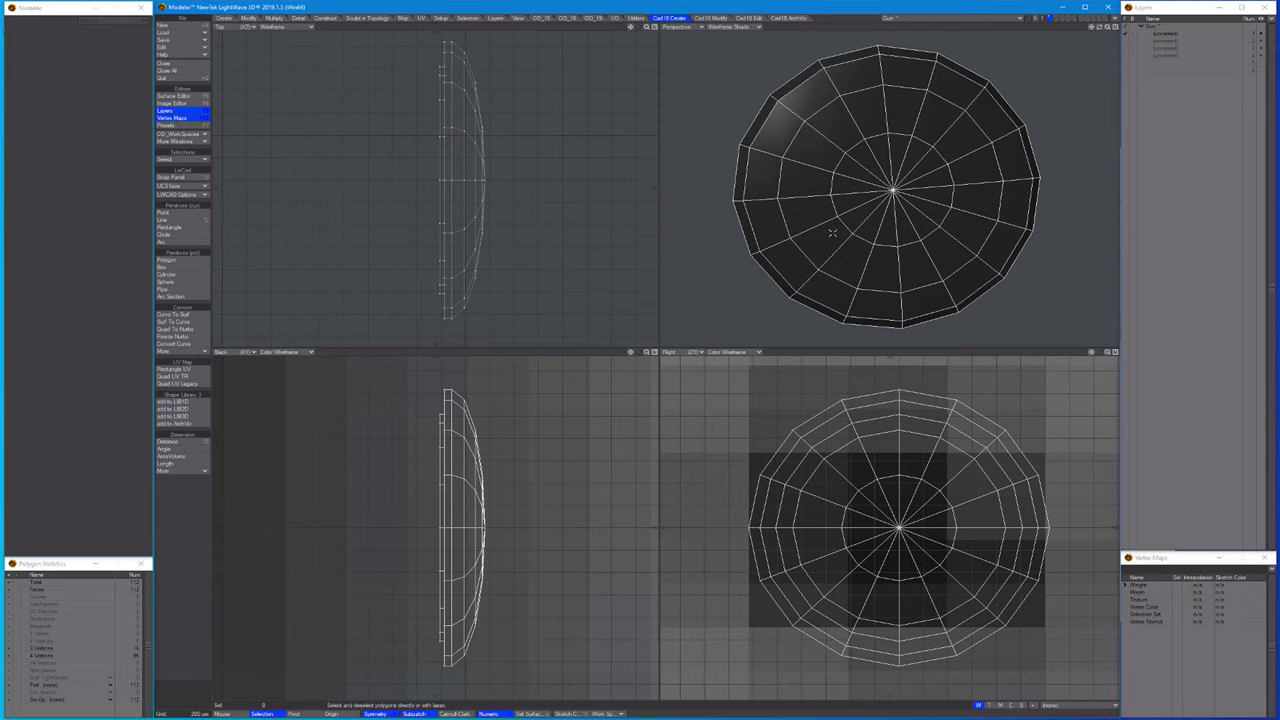
Isolate the dome with the lower body's side face and move it along X to seat its rim on that face.
scroll(833, 233, "down", 3)
double_click(886, 205)
key("shift+a")
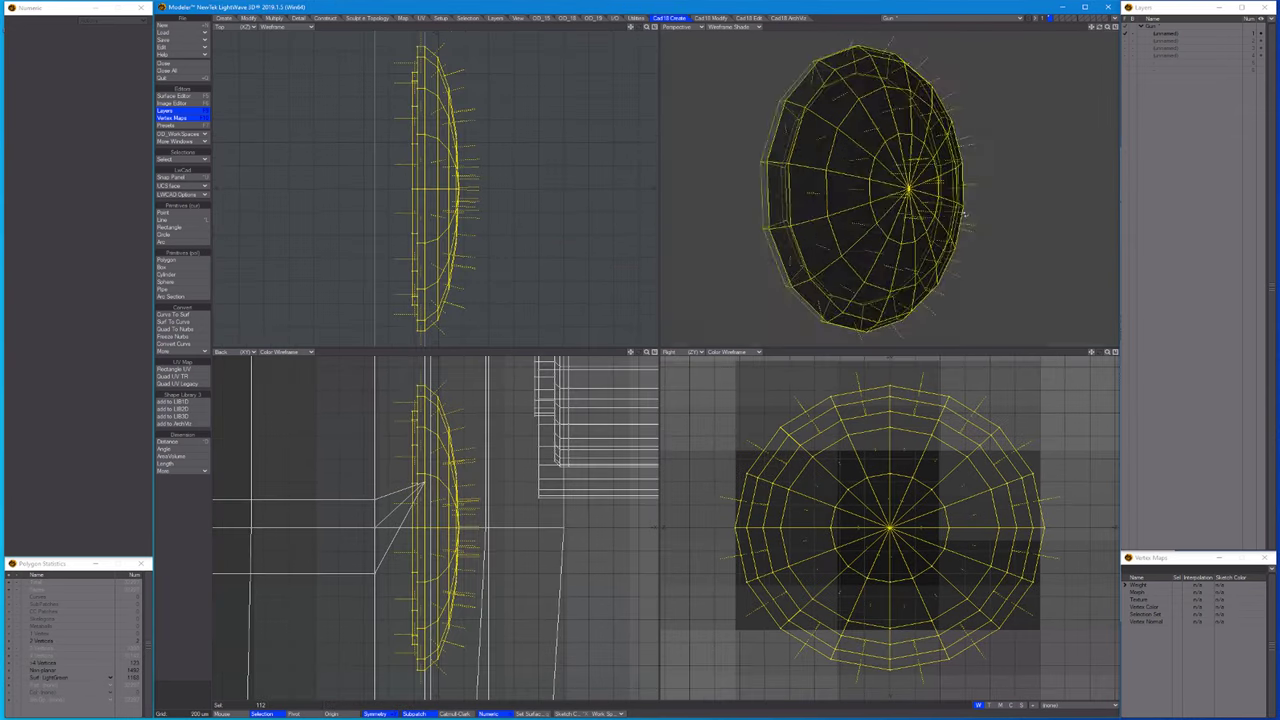
left_click_drag(887, 214, 799, 211, "alt")
key("t")
scroll(920, 190, "down", 3)
key("space")
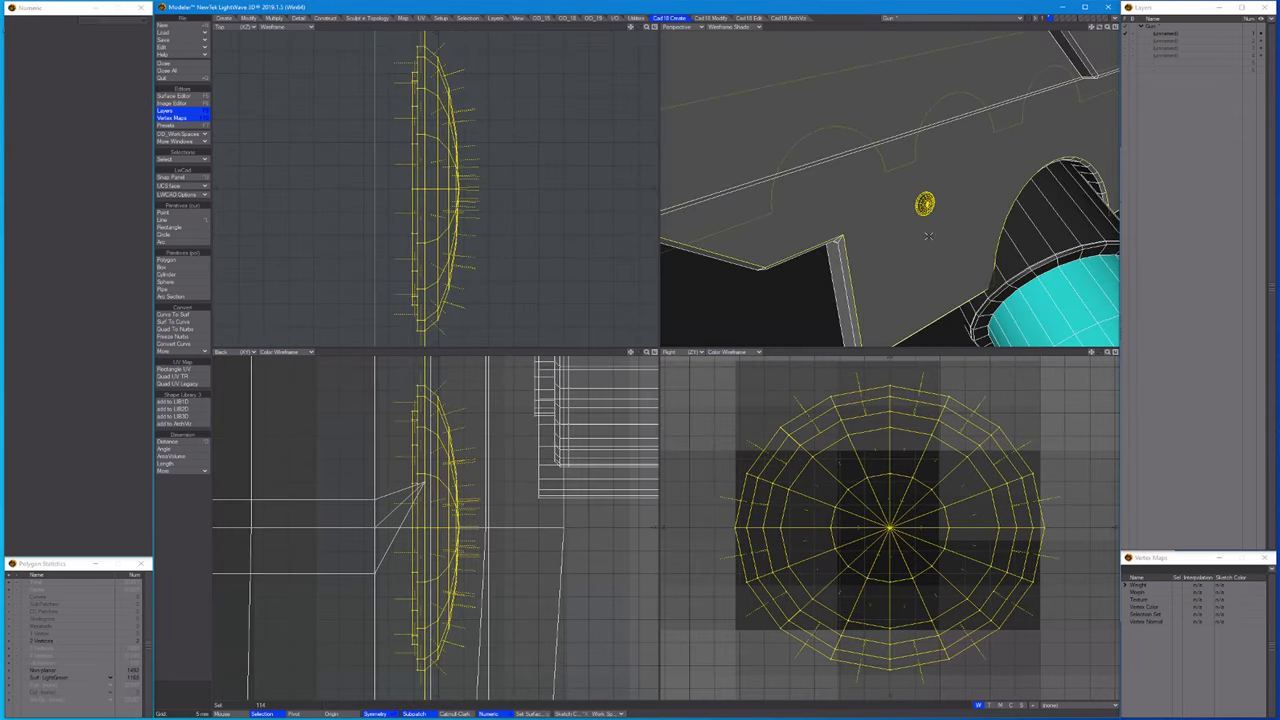
left_click_drag(929, 238, 925, 205, "alt")
left_click(537, 175)
key("a")
double_click(447, 160)
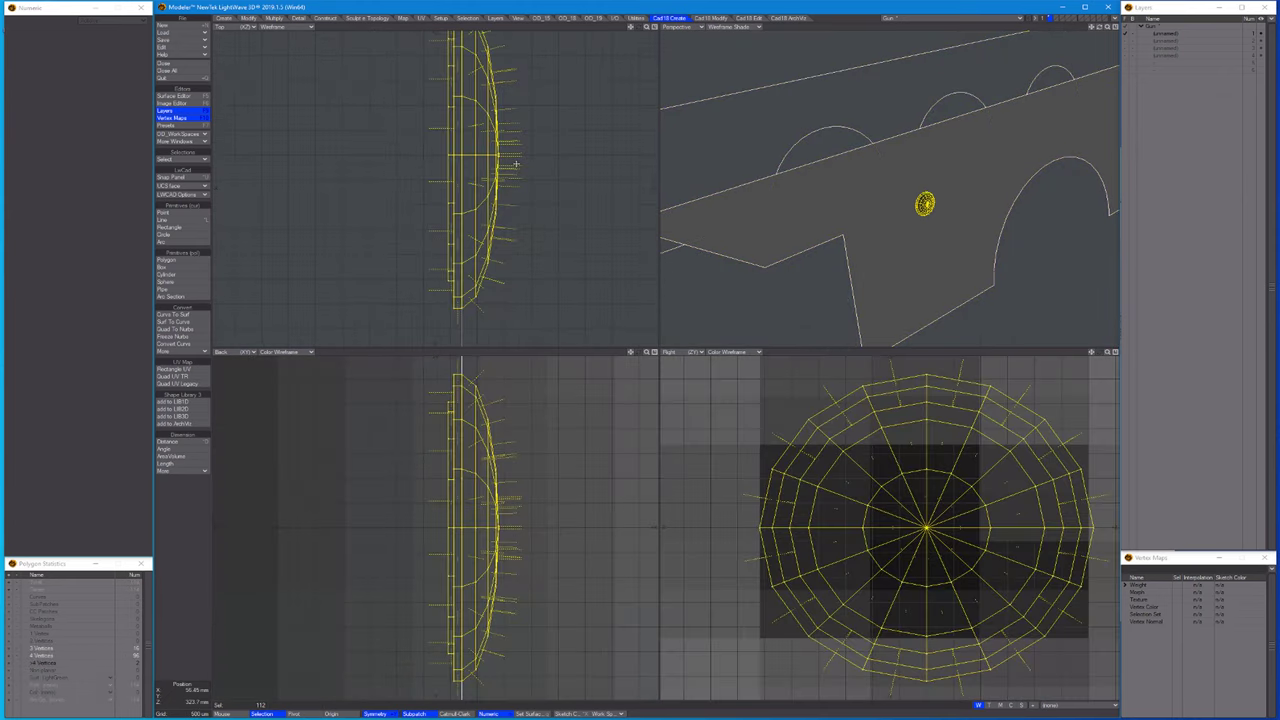
key("t")
left_click_drag(447, 160, 460, 155)
key("space")
key("a")
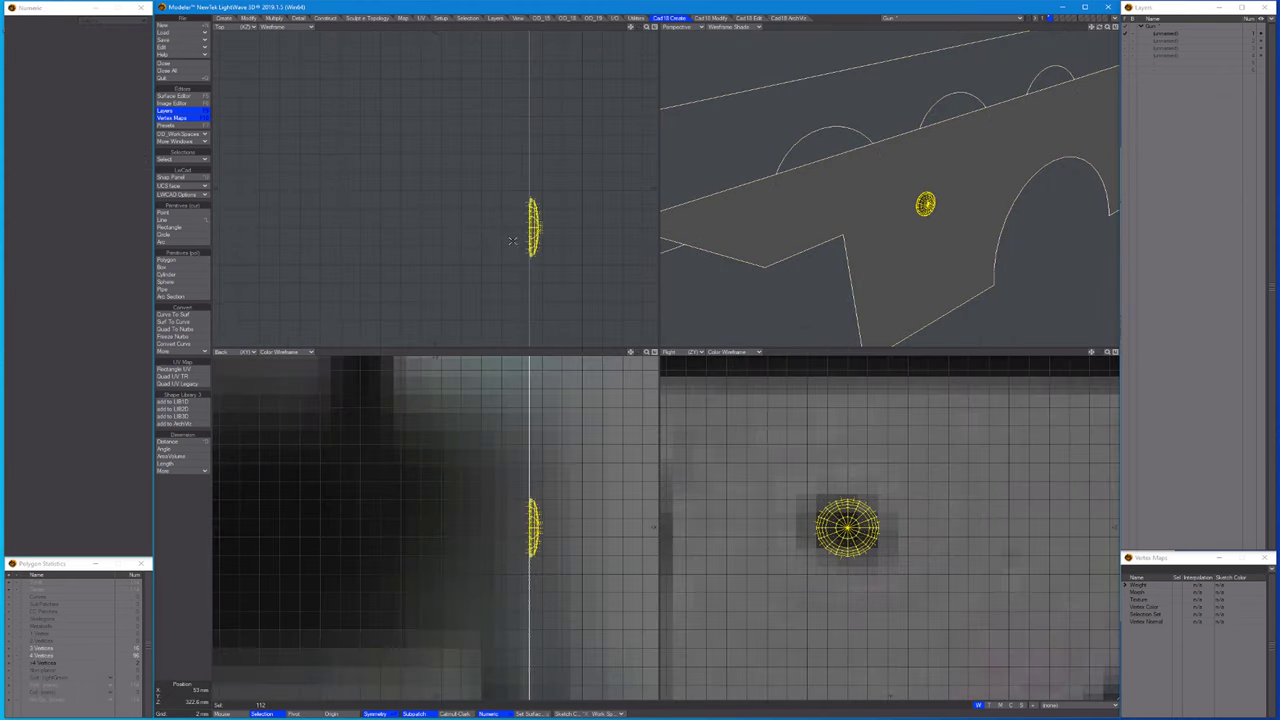
Copy the dome rivet and move the copy about 314 mm along Z and -6 mm along Y, beyond the third tube.
scroll(947, 182, "down", 5)
scroll(933, 226, "up", 5)
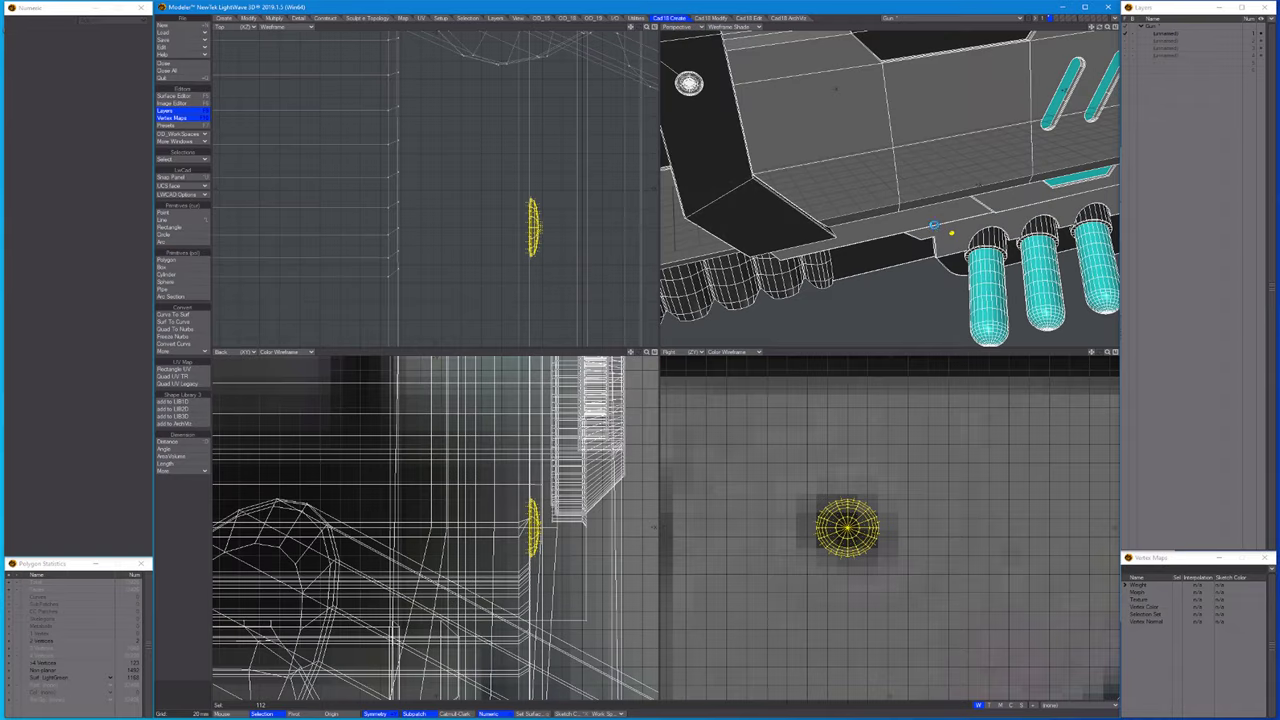
scroll(932, 681, "down", 4)
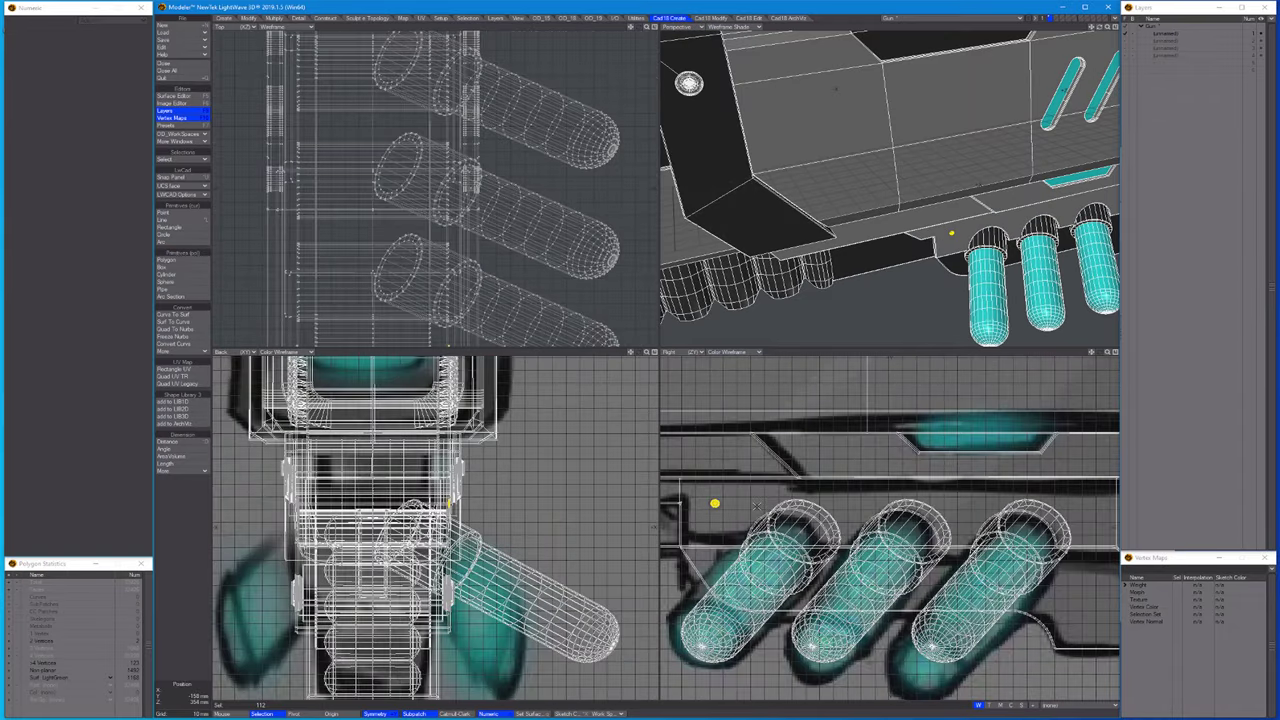
key("t")
key("a")
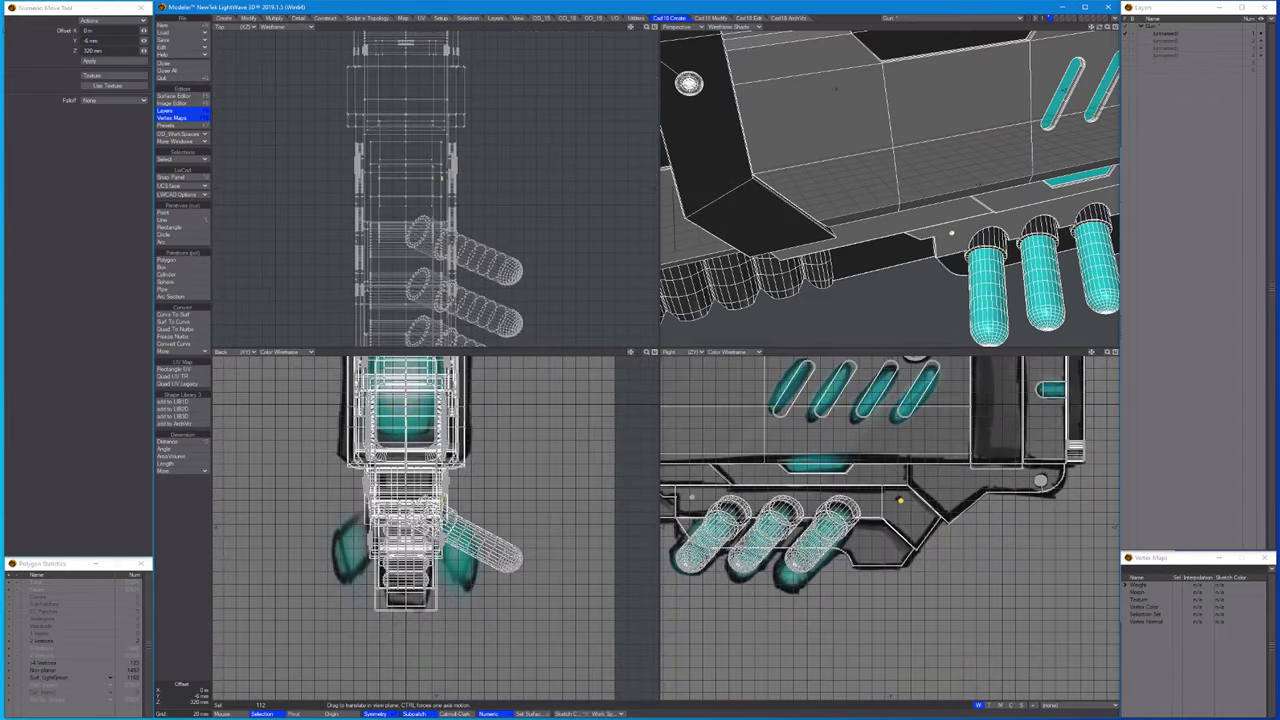
key("shift+a")
key("space")
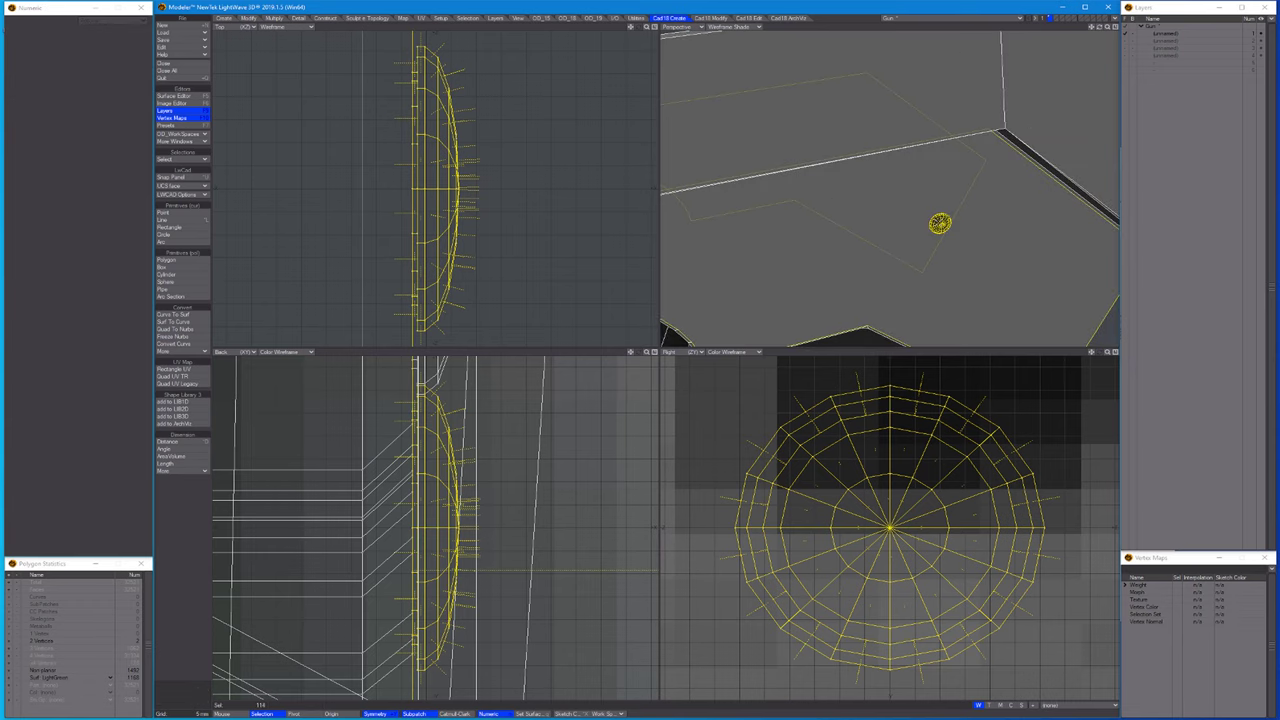
Reposition the copied dome rivet on the lower body beyond the third tube to match the dark spot in the reference drawing.
scroll(938, 222, "down", 3)
scroll(486, 143, "down", 5)
key("slash")
scroll(938, 212, "down", 3)
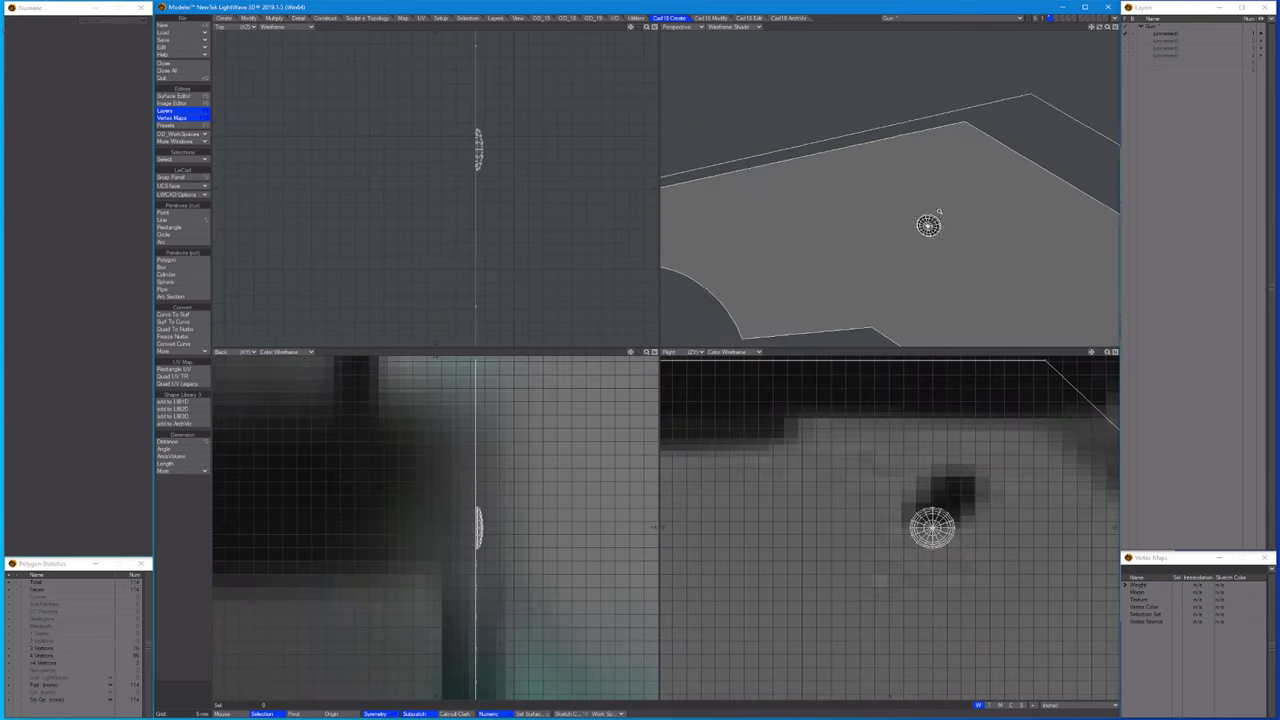
scroll(938, 212, "down", 3)
left_click(944, 505)
key("t")
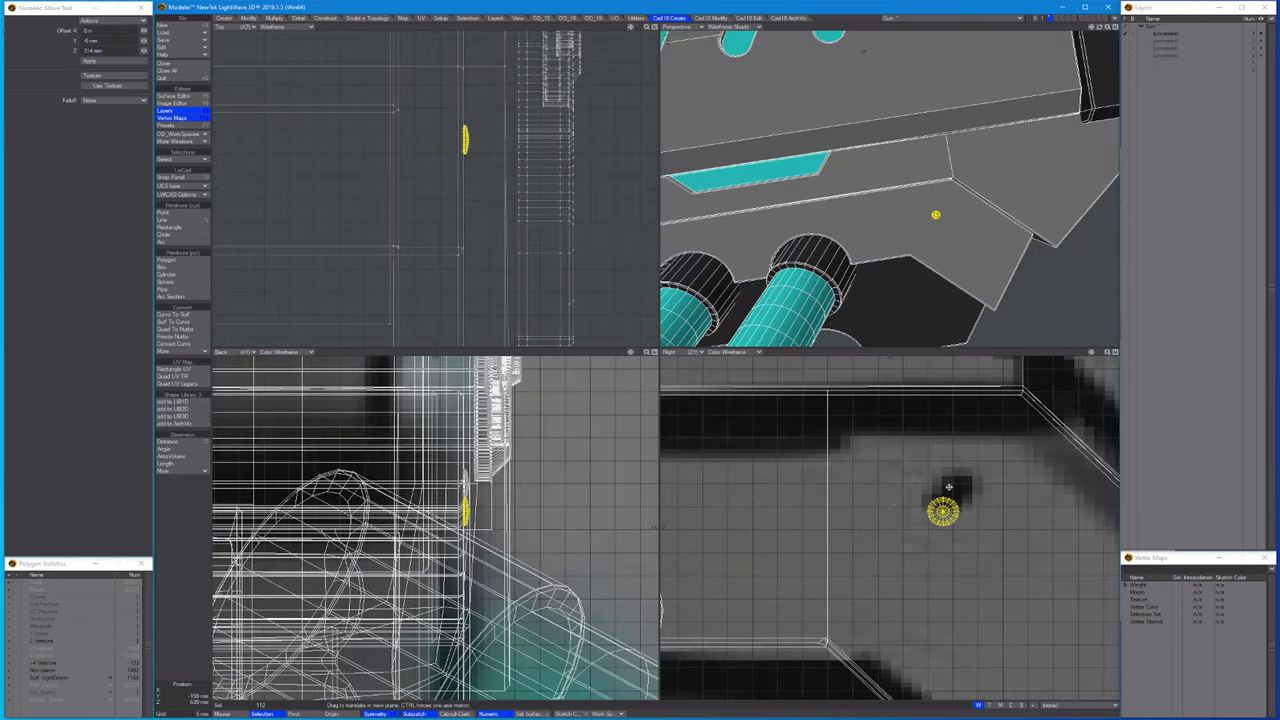
key("slash")
key("a")
key("space")
Compare the stock, scope and upper body wireframe with the reference drawing in the side view.
key("comma")
key("period")
key("period")
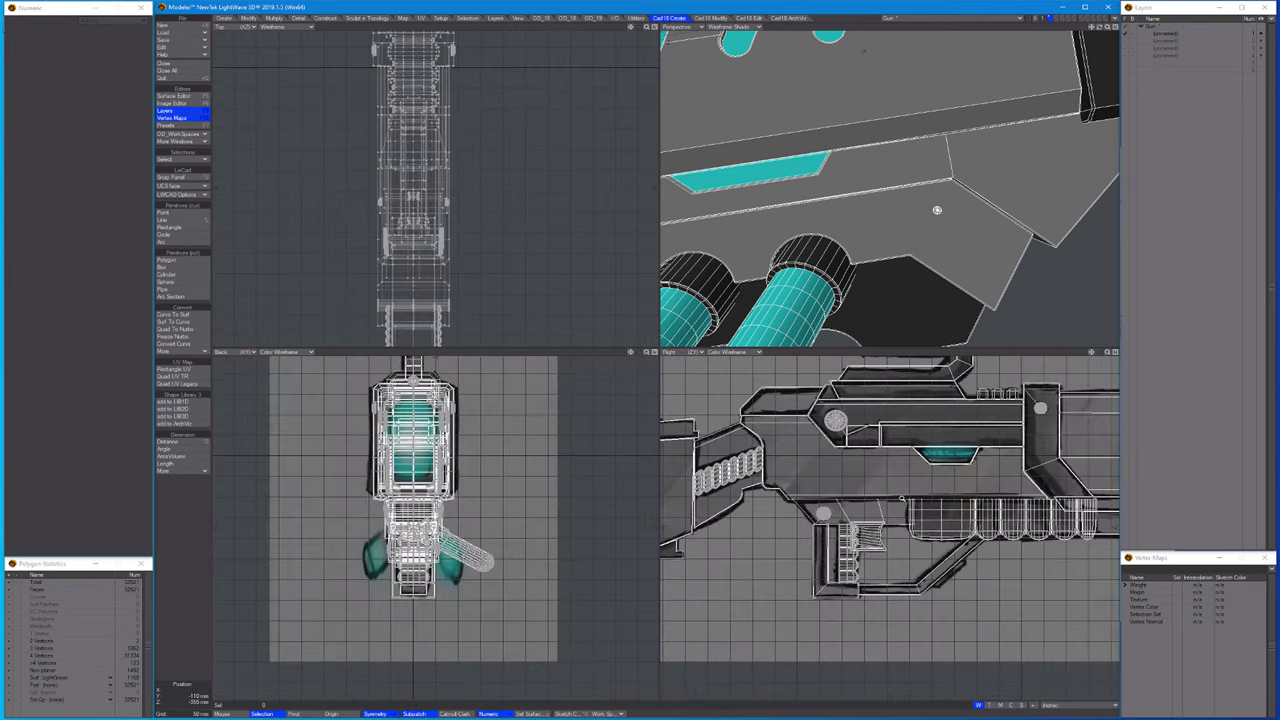
key("Up")
key("Up")
key("Up")
key("Up")
key("Up")
key("Up")
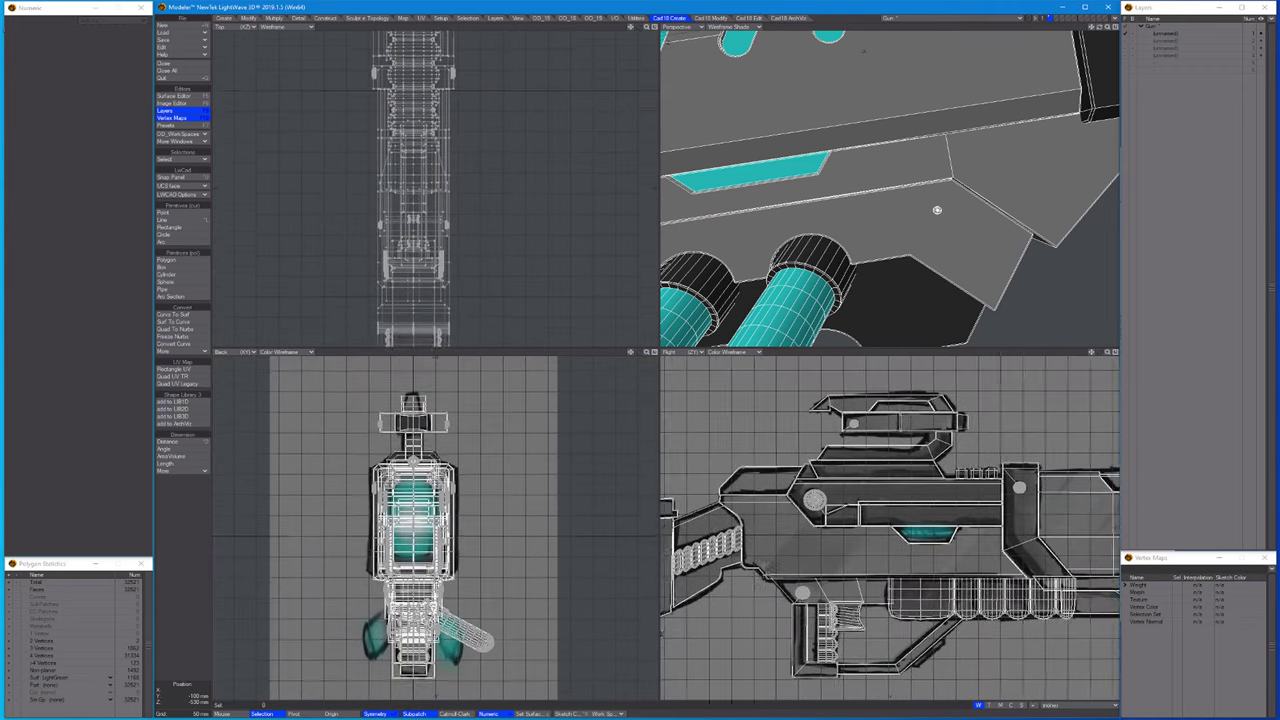
key("period")
key("period")
key("period")
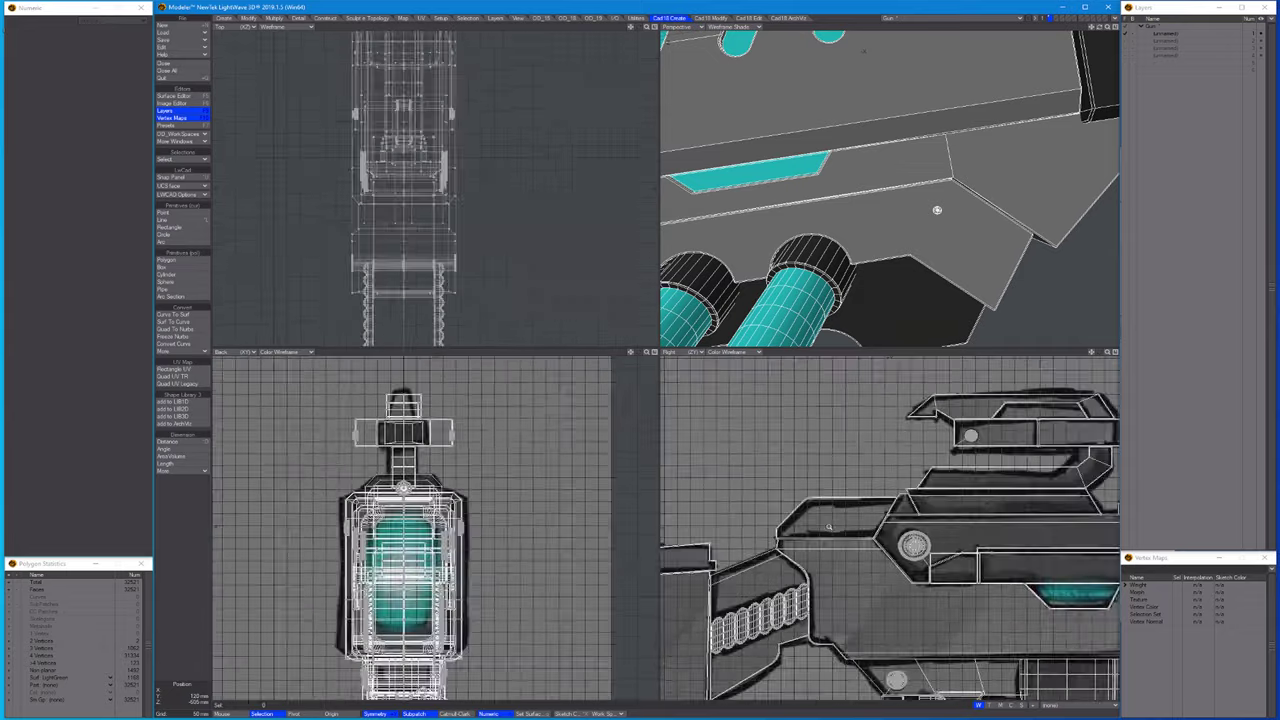
key("comma")
key("comma")
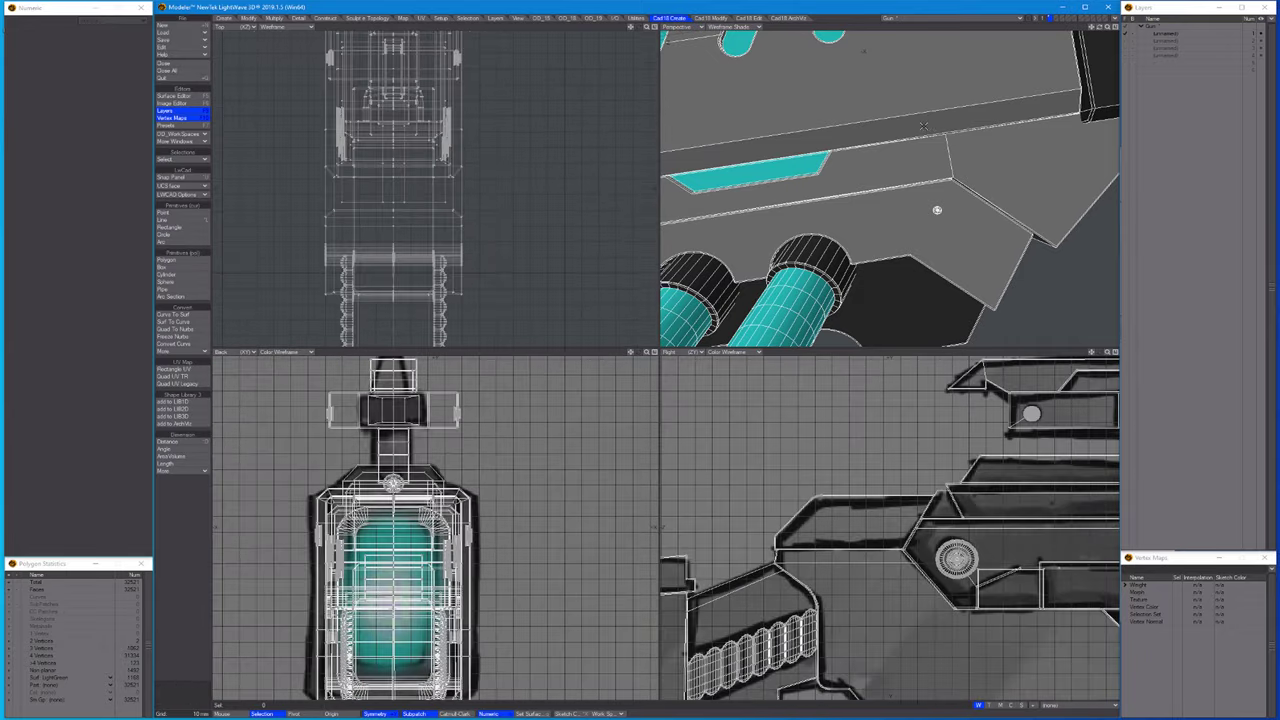
Mirror the three angled tubes across X to the opposite side of the lower body.
key("a")
key("period")
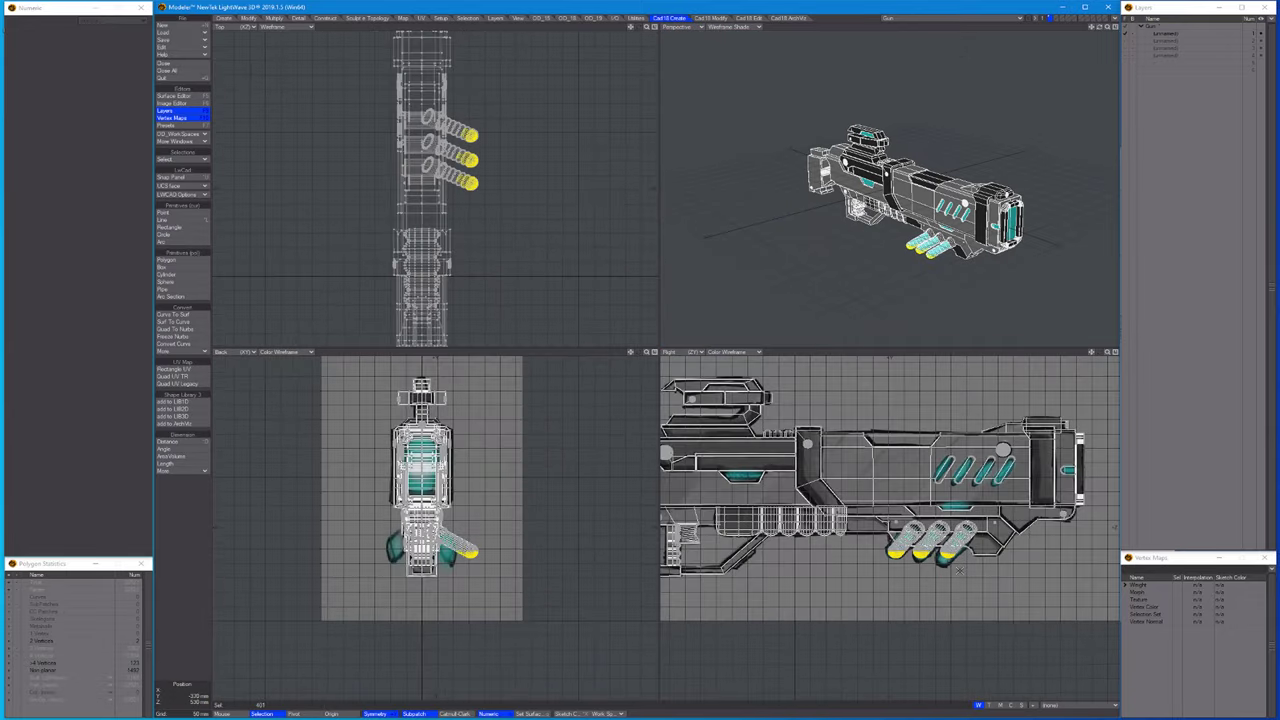
key("shift+v")
key("n")
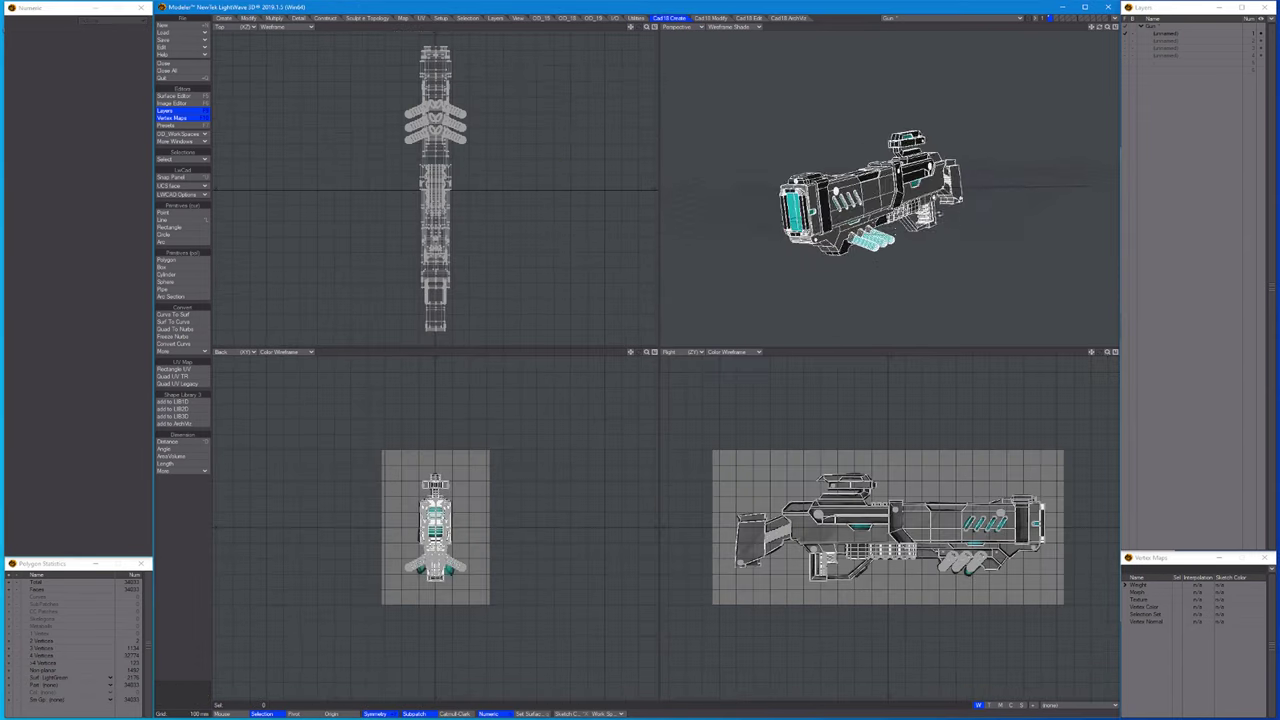
Assign a dark surface to the round discs in the lower corner of the stock on both sides.
left_click_drag(880, 180, 926, 173, "alt")
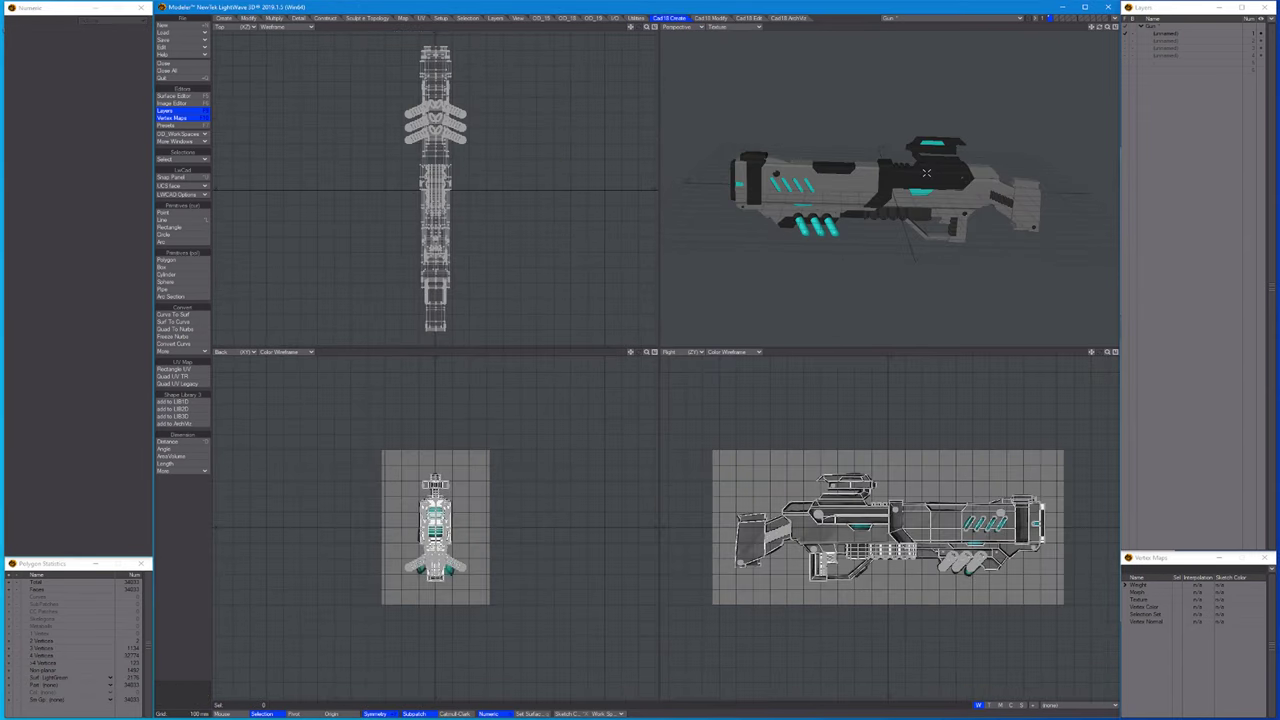
mouse_move(872, 207)
left_mouse_down("alt")
mouse_move(971, 197)
mouse_move(906, 216)
mouse_move(864, 198)
left_mouse_up("alt")
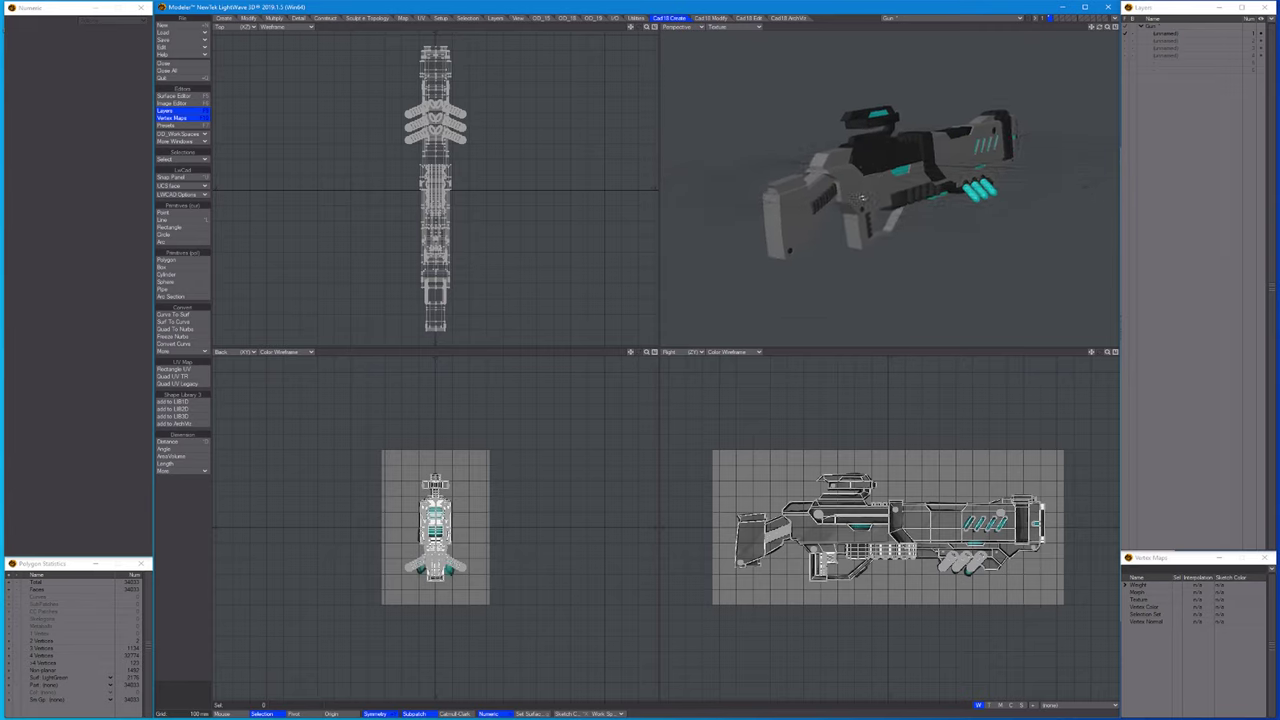
scroll(862, 198, "up", 5)
key("/")
key("a")
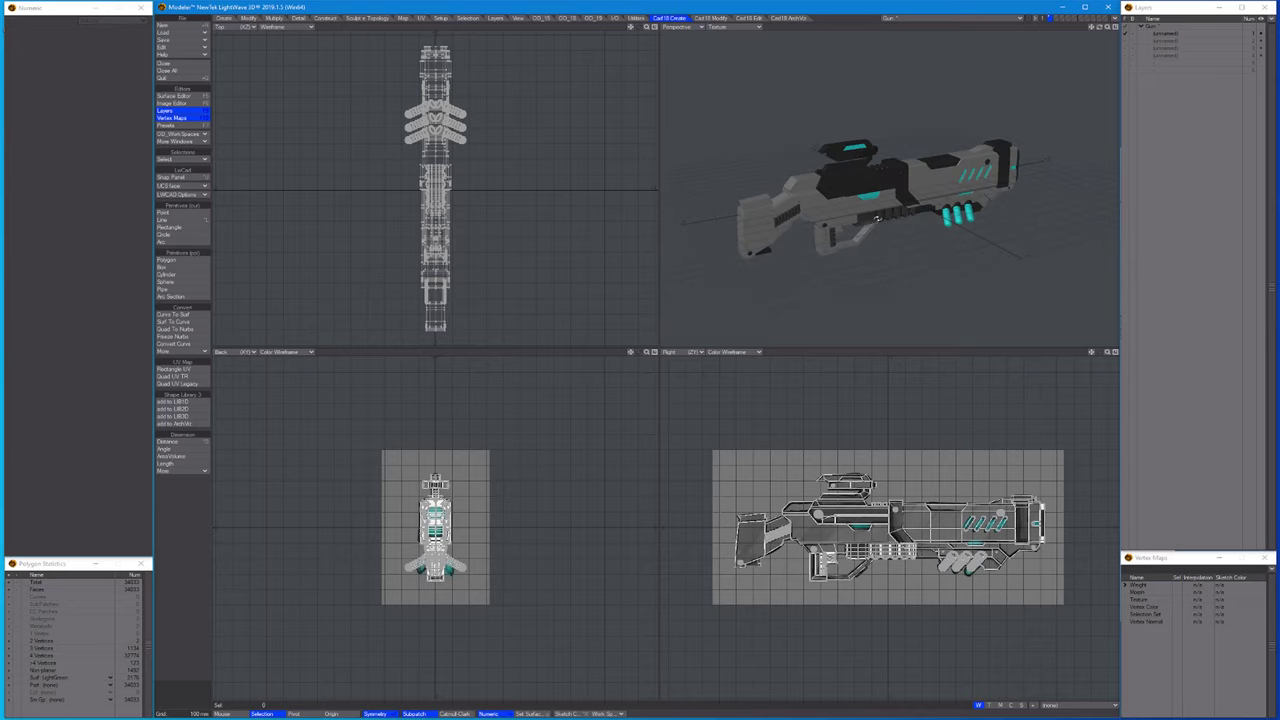
scroll(869, 130, "up", 10)
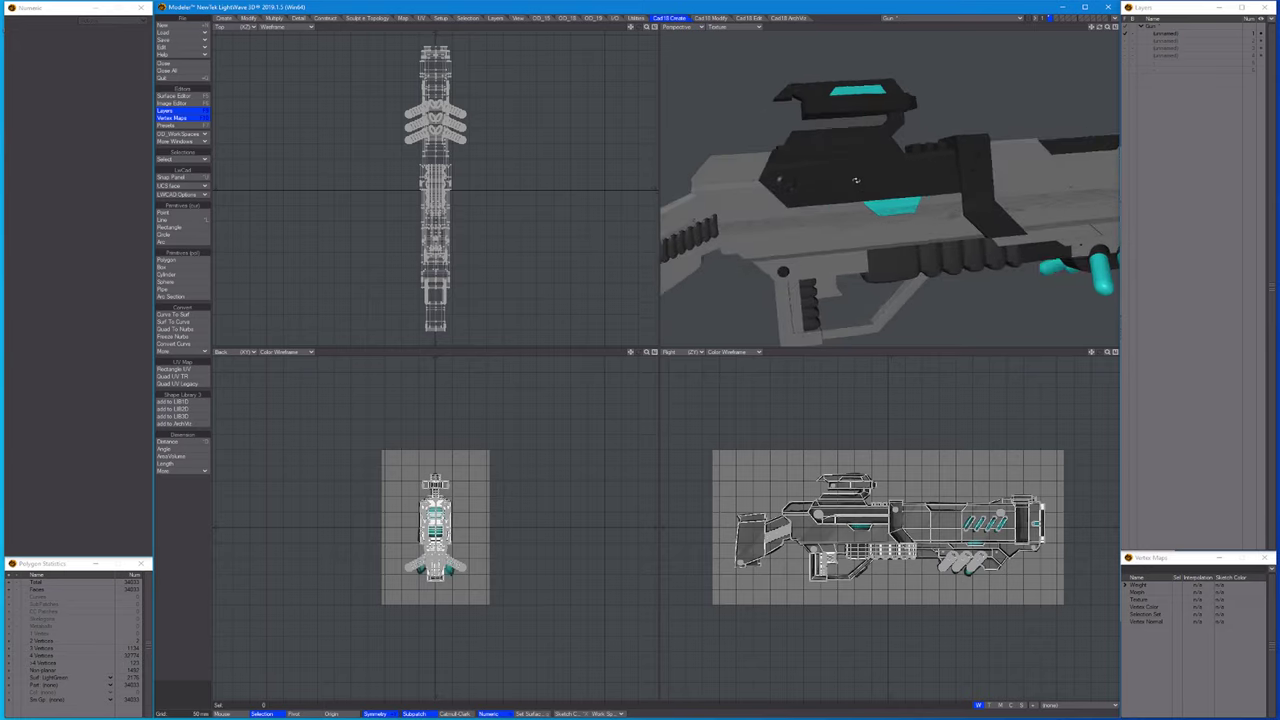
key("ctrl+v")
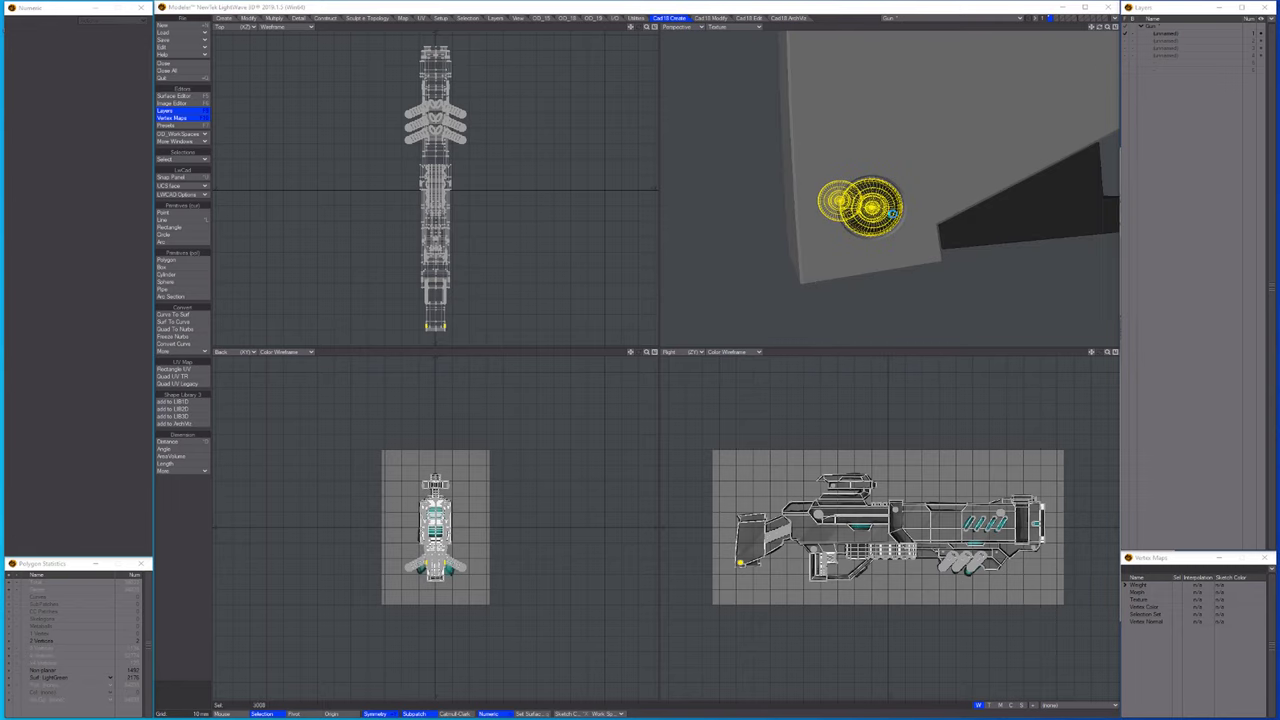
left_click(702, 262)
left_click(744, 265)
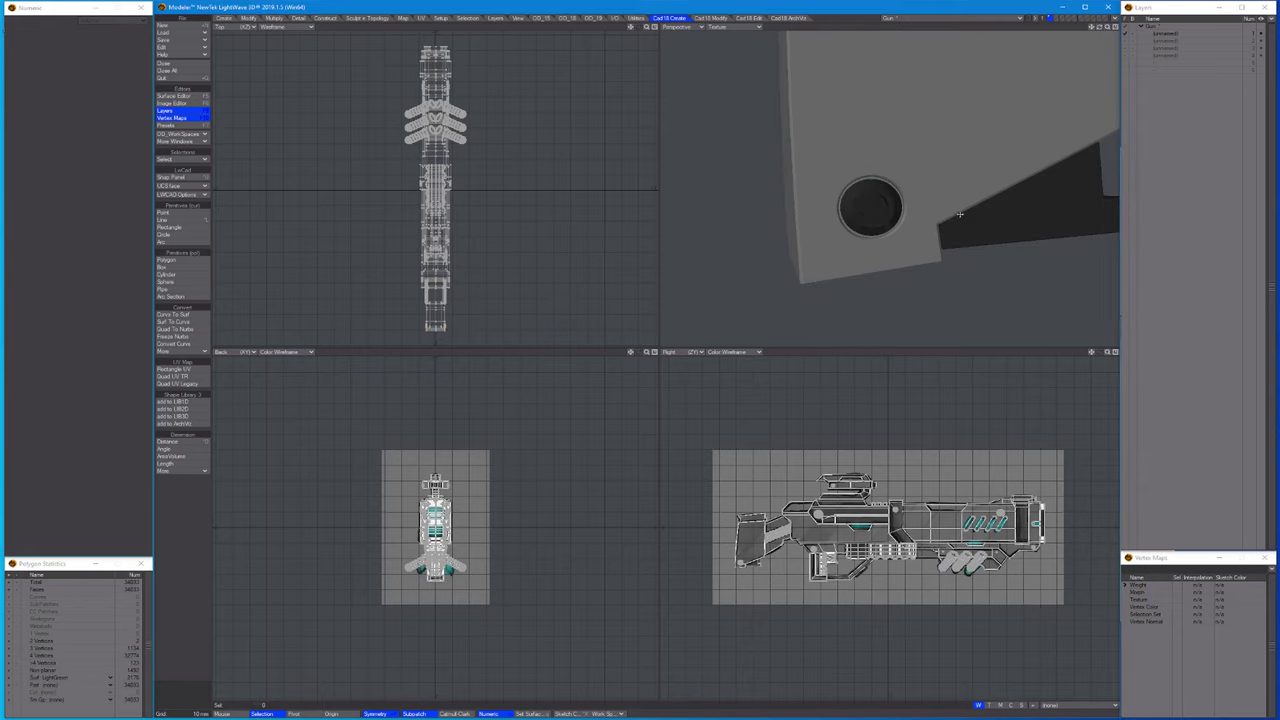
Subdivide the ribbed parts of the stock, grip and underbarrel.
left_click_drag(744, 265, 900, 224, "alt")
key("m")
key("Return")
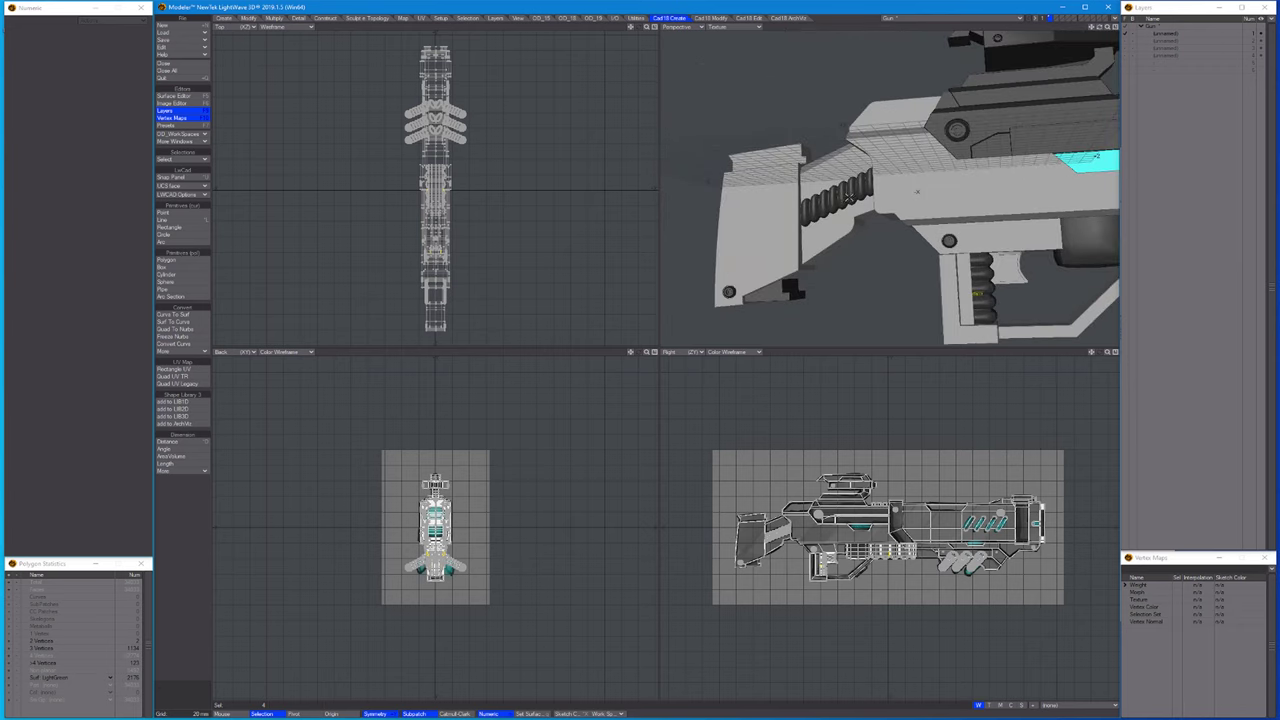
key("ctrl+z")
key("m")
key("Return")
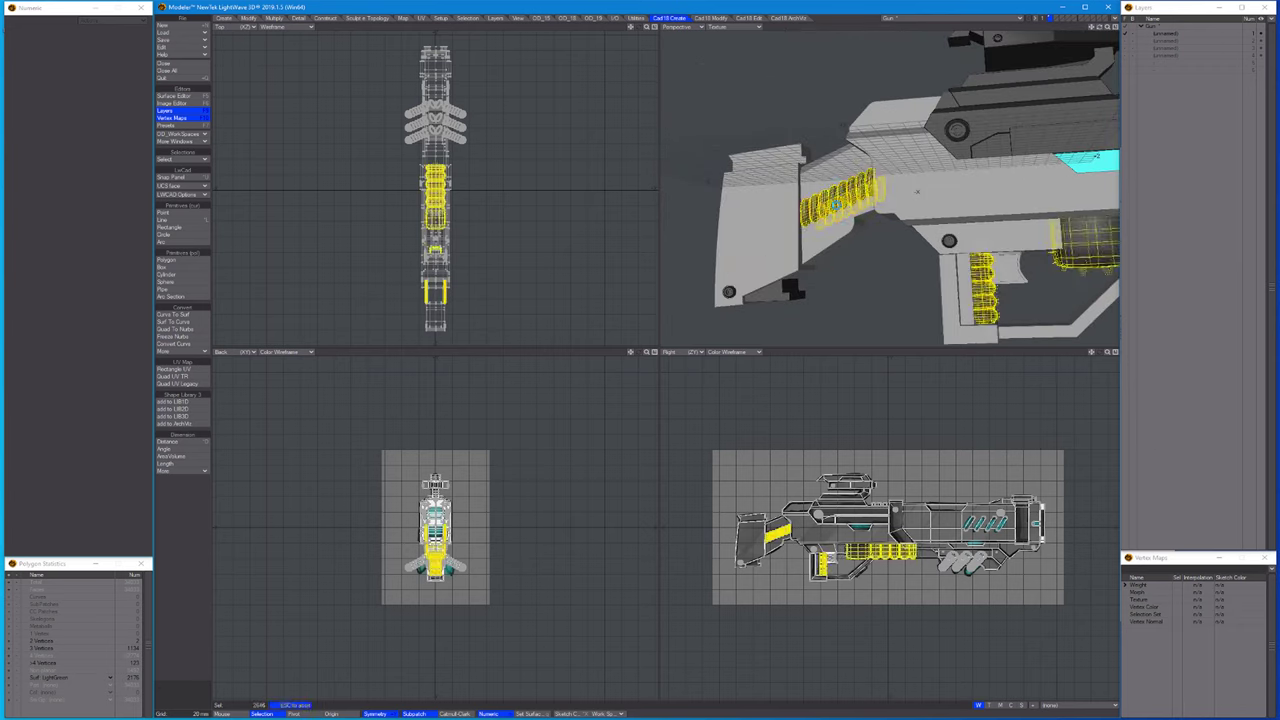
key("slash")
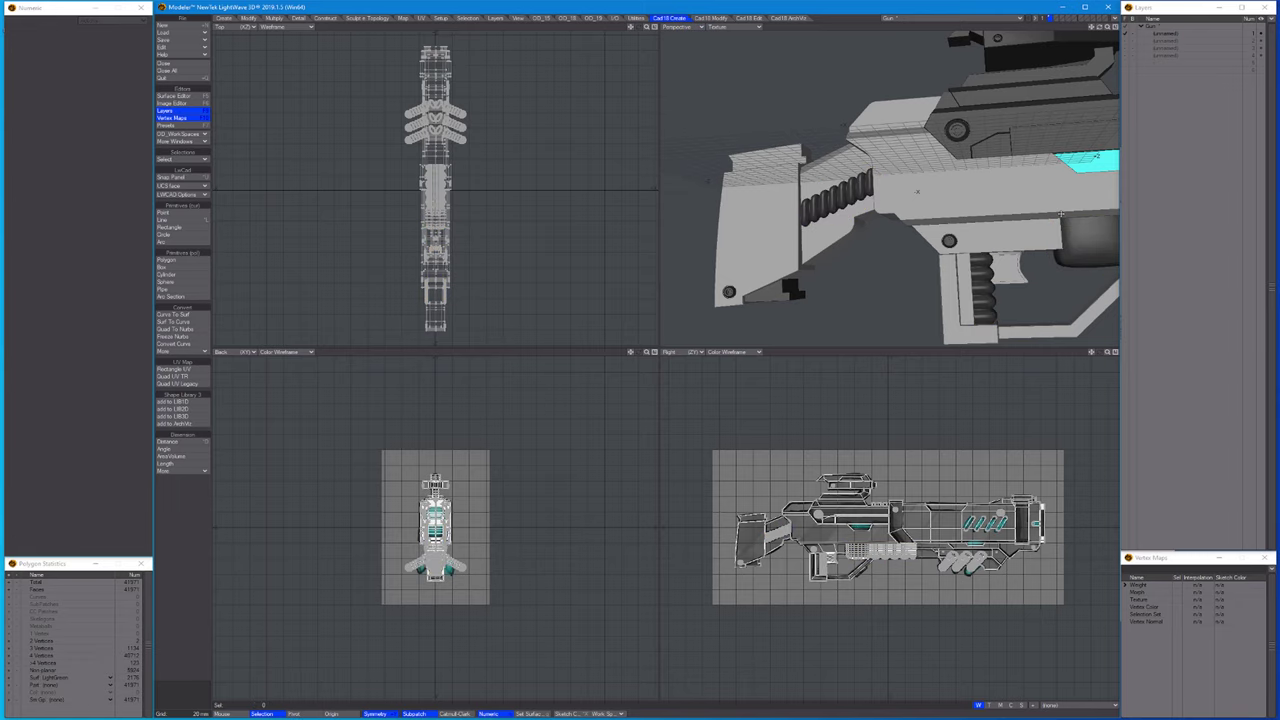
Assign the Metal2S surface to the round recess wall and inner disc side on the block at the top of the muzzle.
left_click_drag(870, 286, 906, 100, "alt")
left_click(906, 97)
key("bracketright")
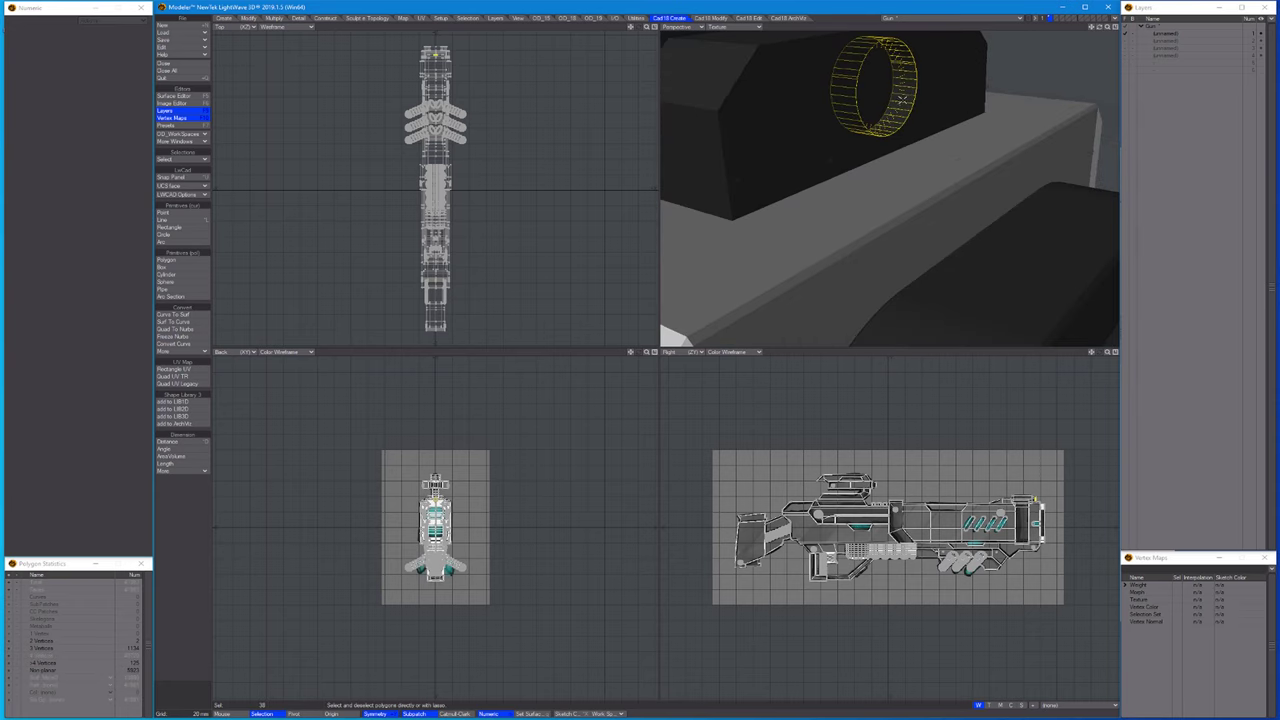
key("shift+a")
left_click_drag(990, 140, 1058, 159, "alt")
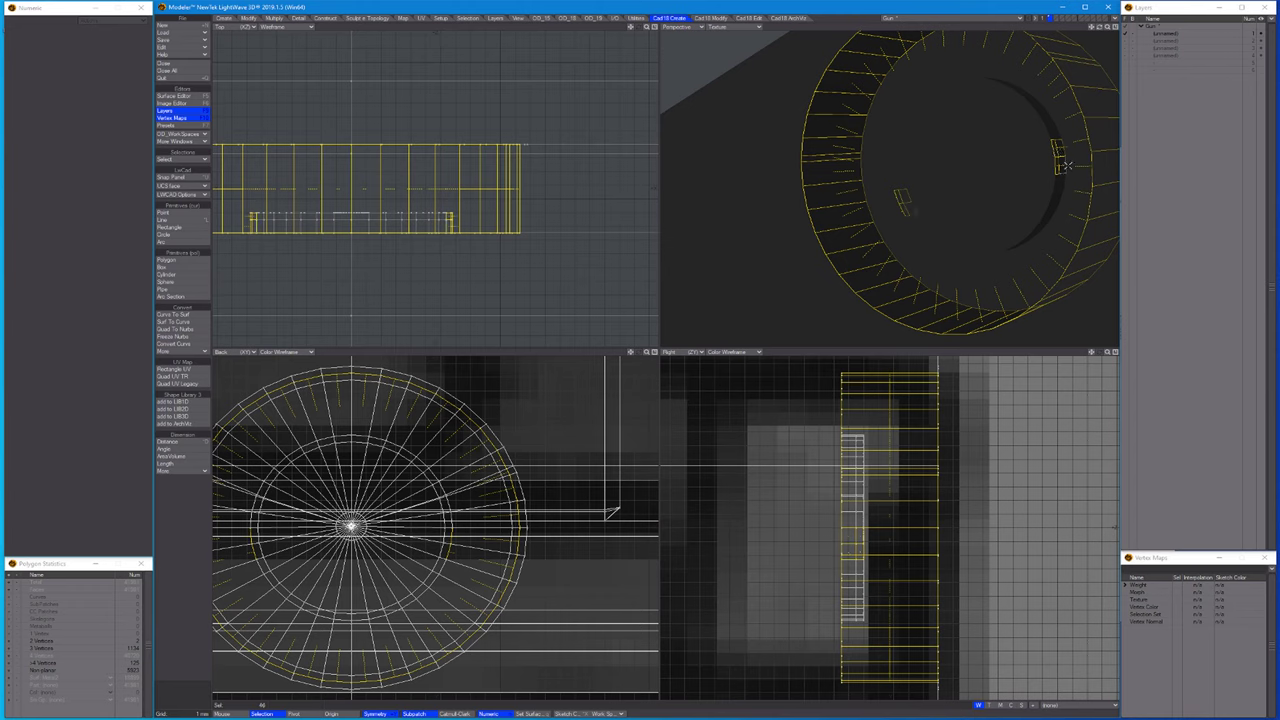
double_click(1067, 166)
key("q")
left_click(698, 262)
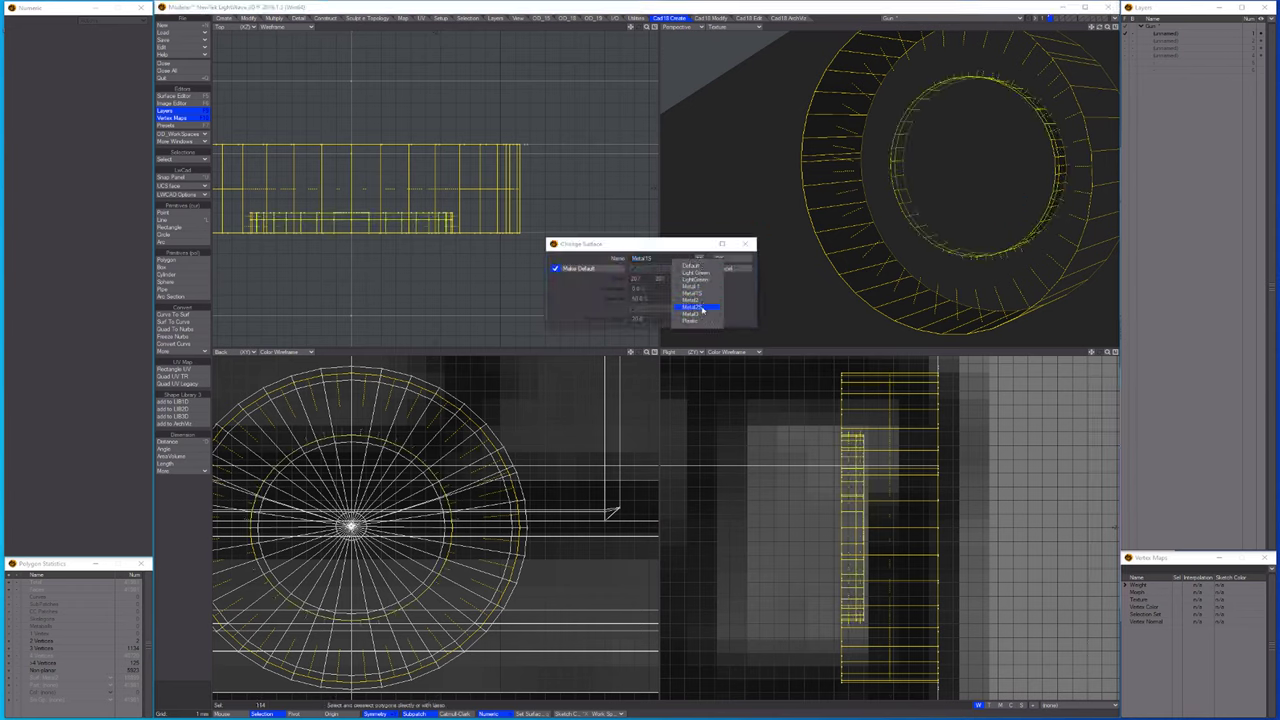
left_click(702, 311)
key("Return")
Chamfer the recess's outer rim edge and the inner disc's front edge.
left_click(955, 171)
key("2")
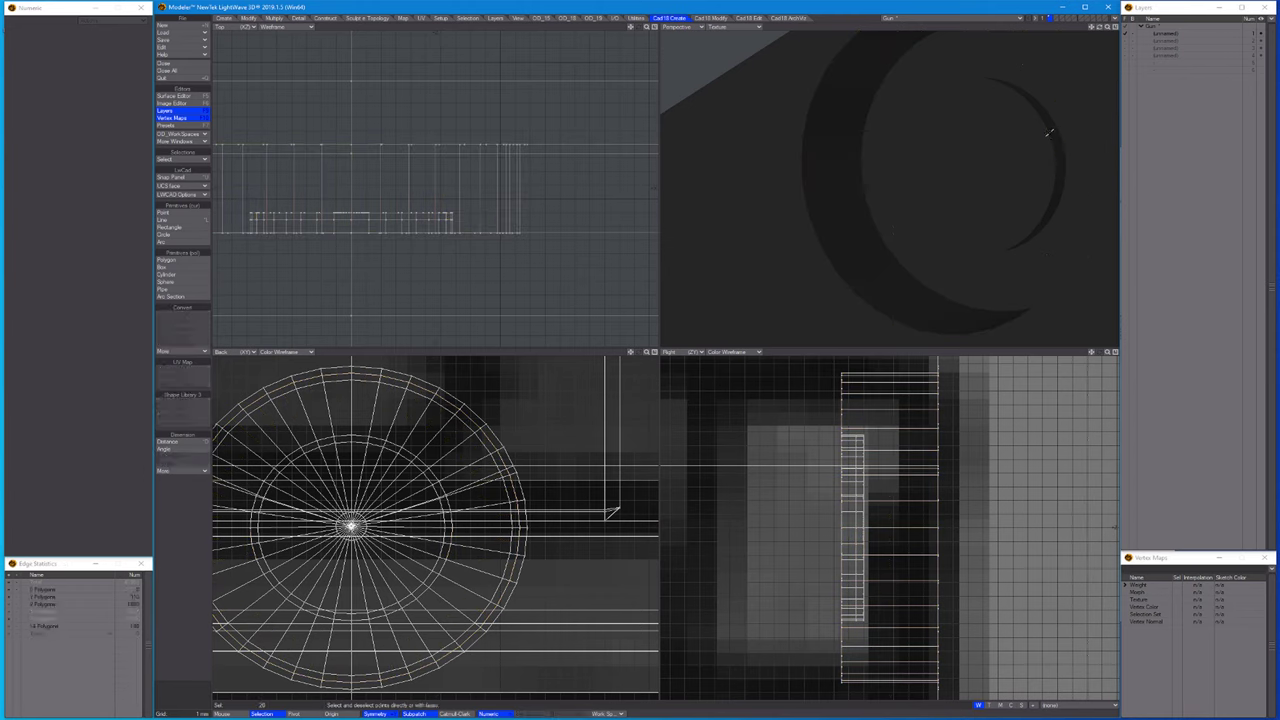
double_click(1048, 136)
double_click(829, 257)
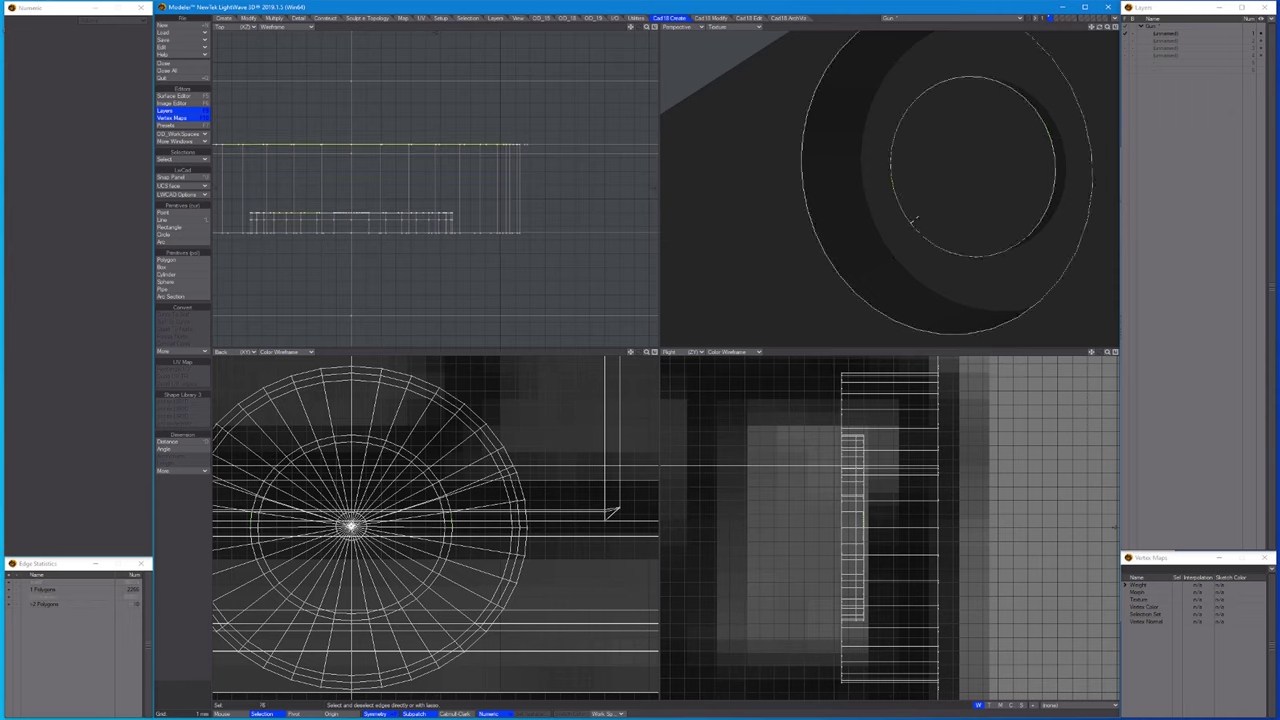
key("shift+c")
left_click_drag(915, 213, 811, 314)
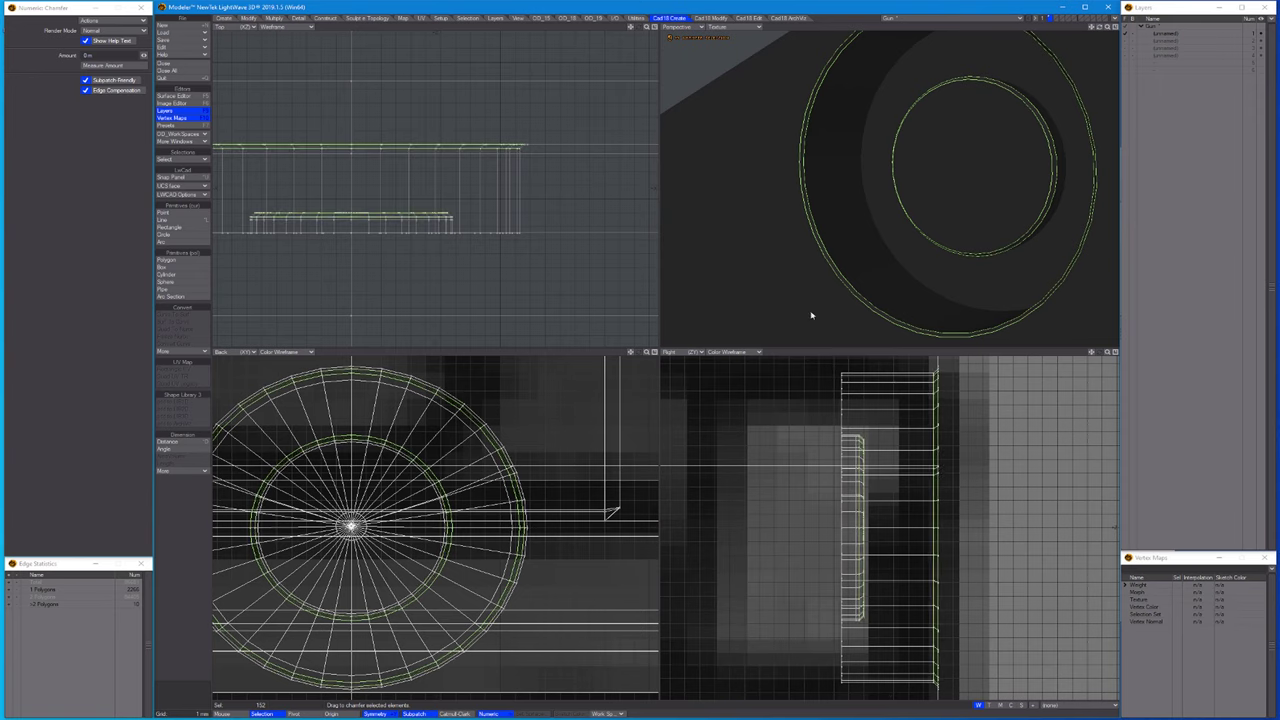
key("space")
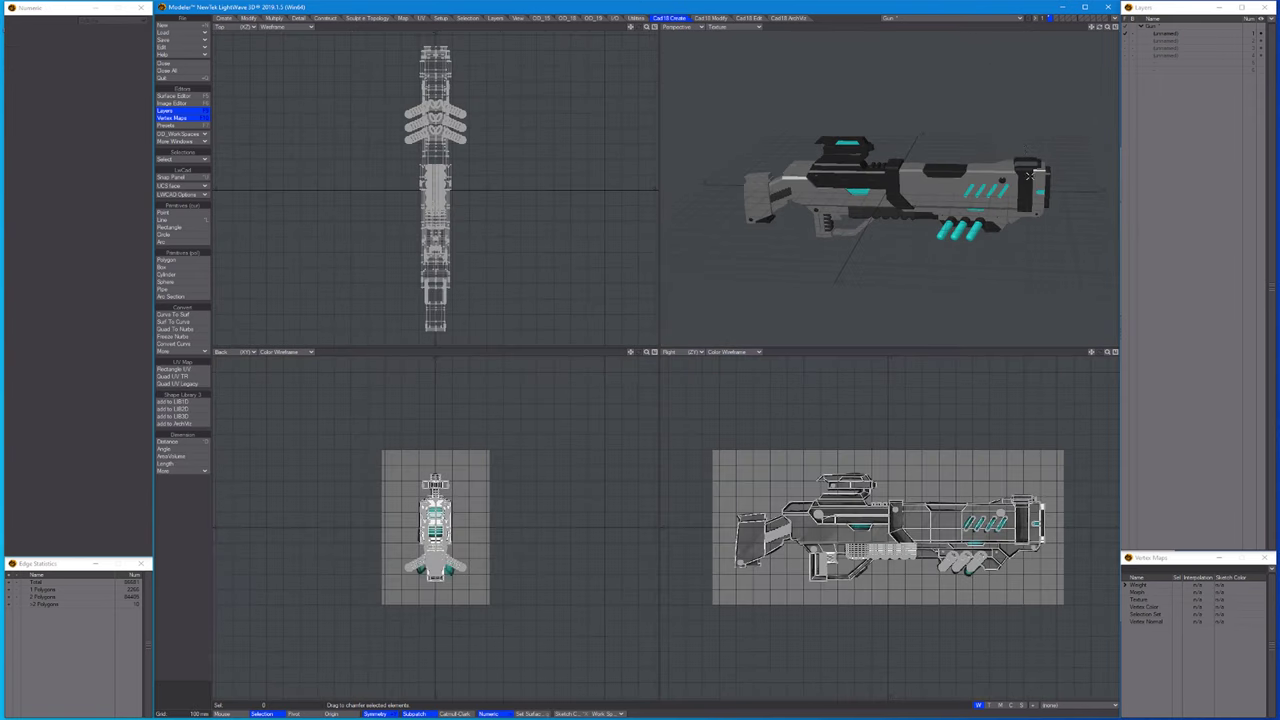
Create a large flat ground plane on the second layer and assign it its own light surface.
left_click_drag(985, 222, 919, 202, "alt")
left_click(1160, 40)
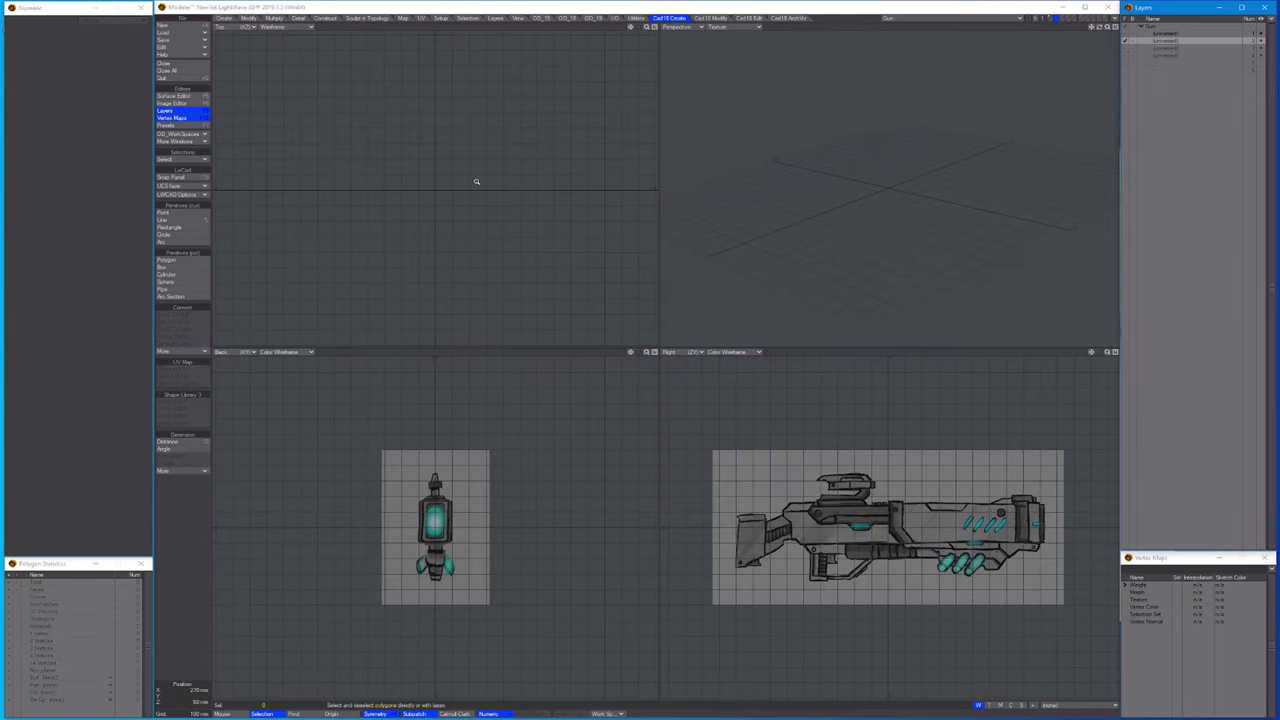
left_click(224, 18)
left_click(162, 177)
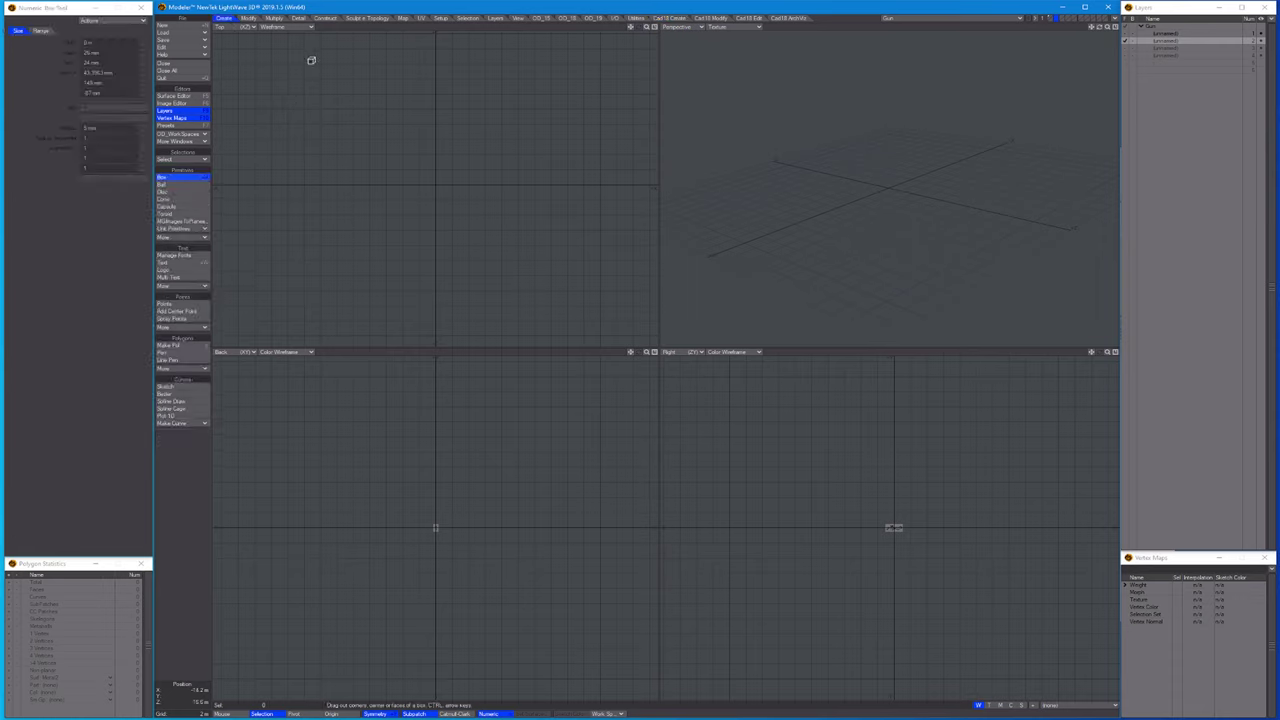
left_click_drag(295, 49, 572, 308)
key("space")
type("q")
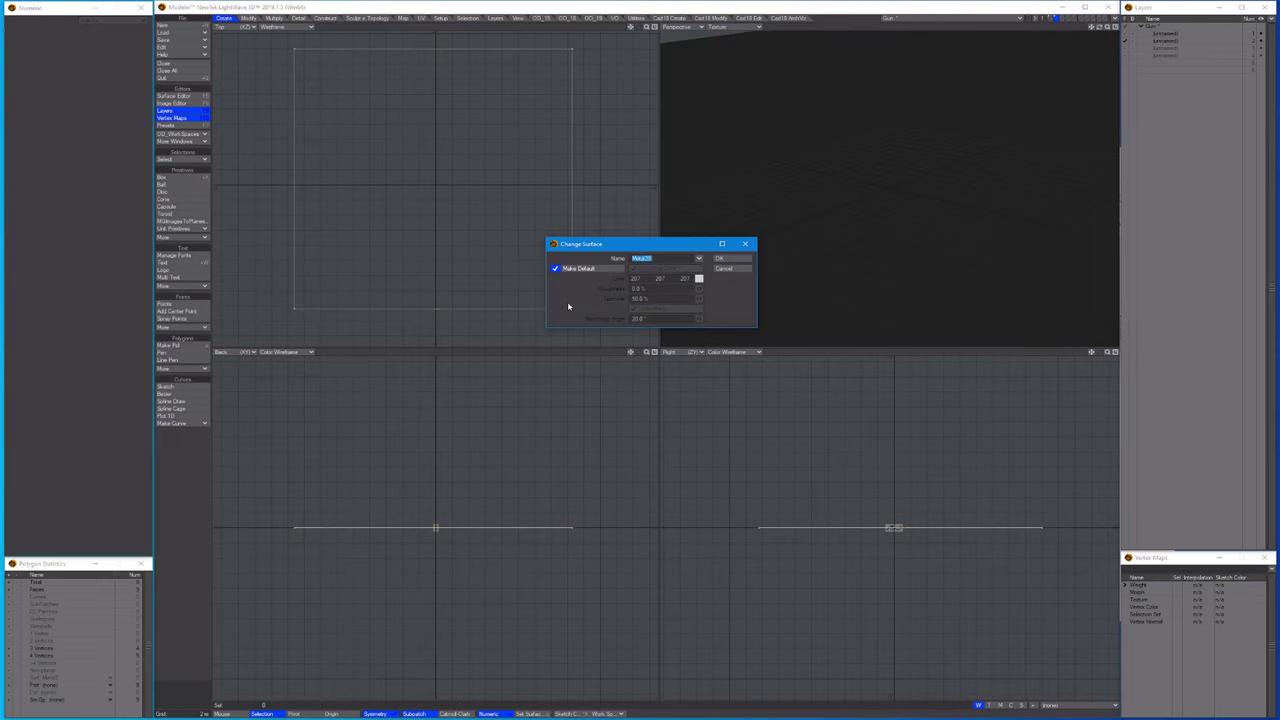
type("Pi")
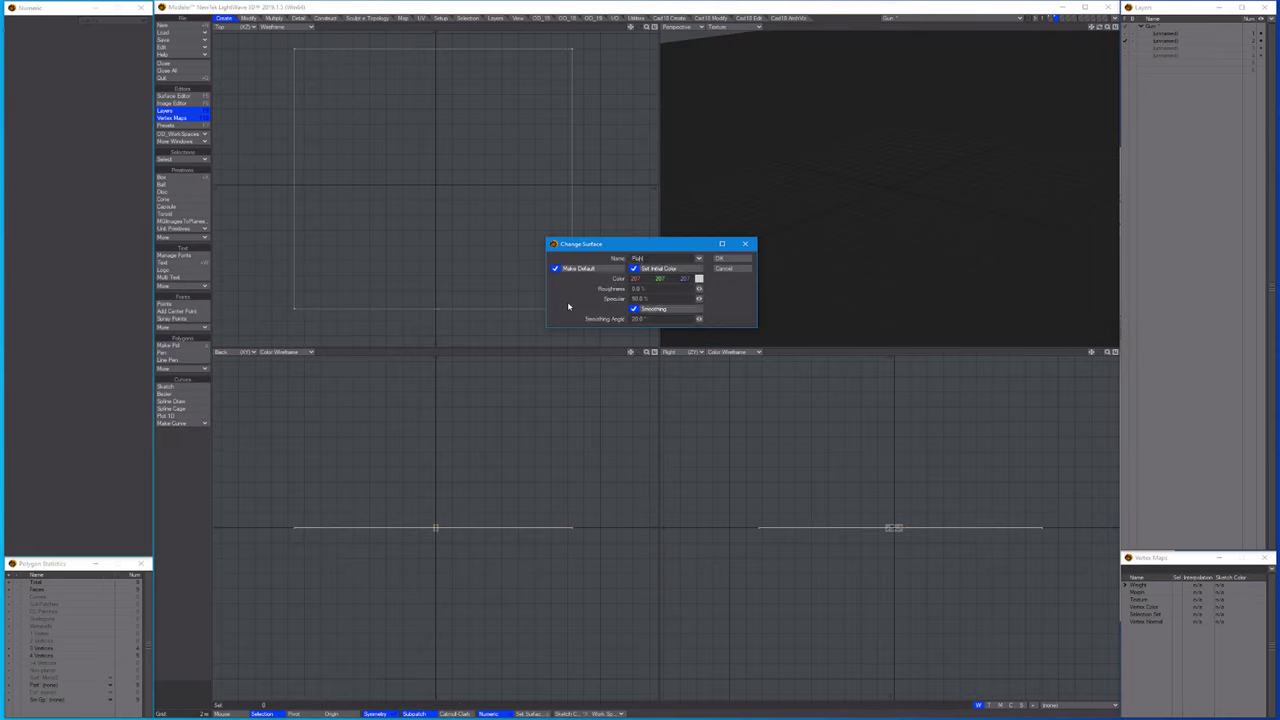
key("Return")
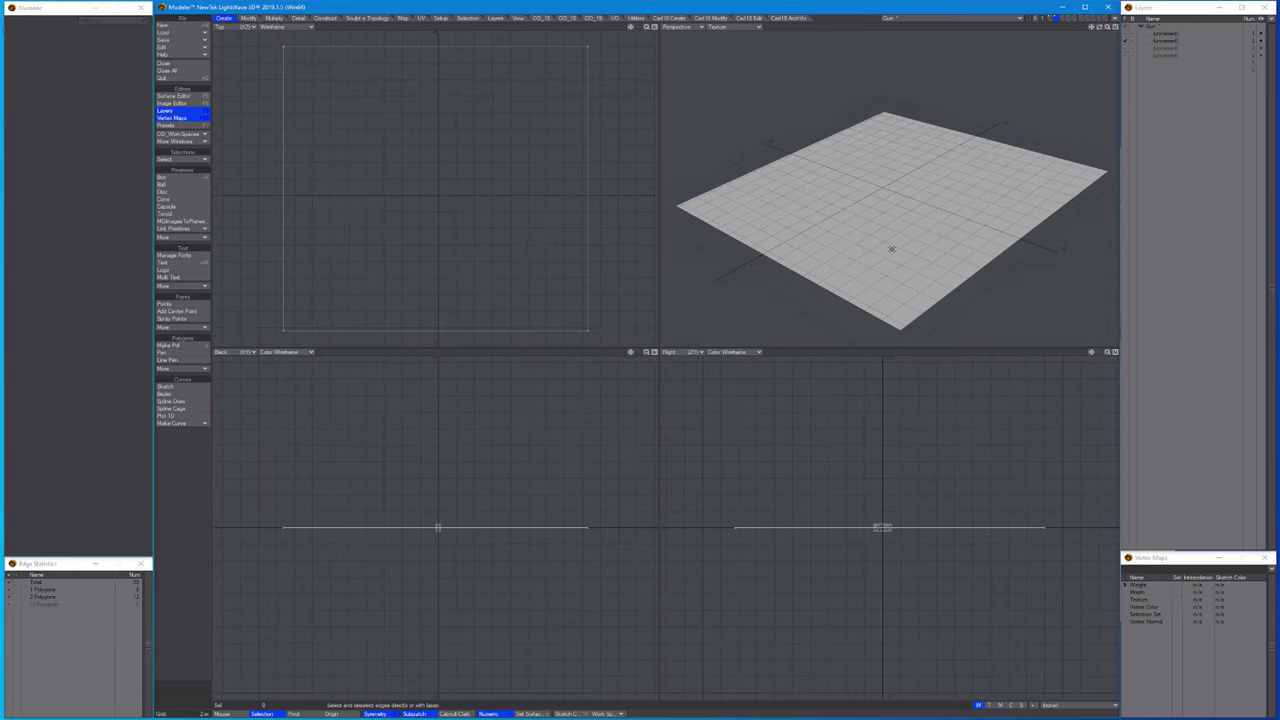
Switch to LightWave Layout, raise Gun:Layer1 to about 800 mm in Y, and lock and hide the Gun:Layer2 ground plane.
key("F2")
left_click(731, 268)
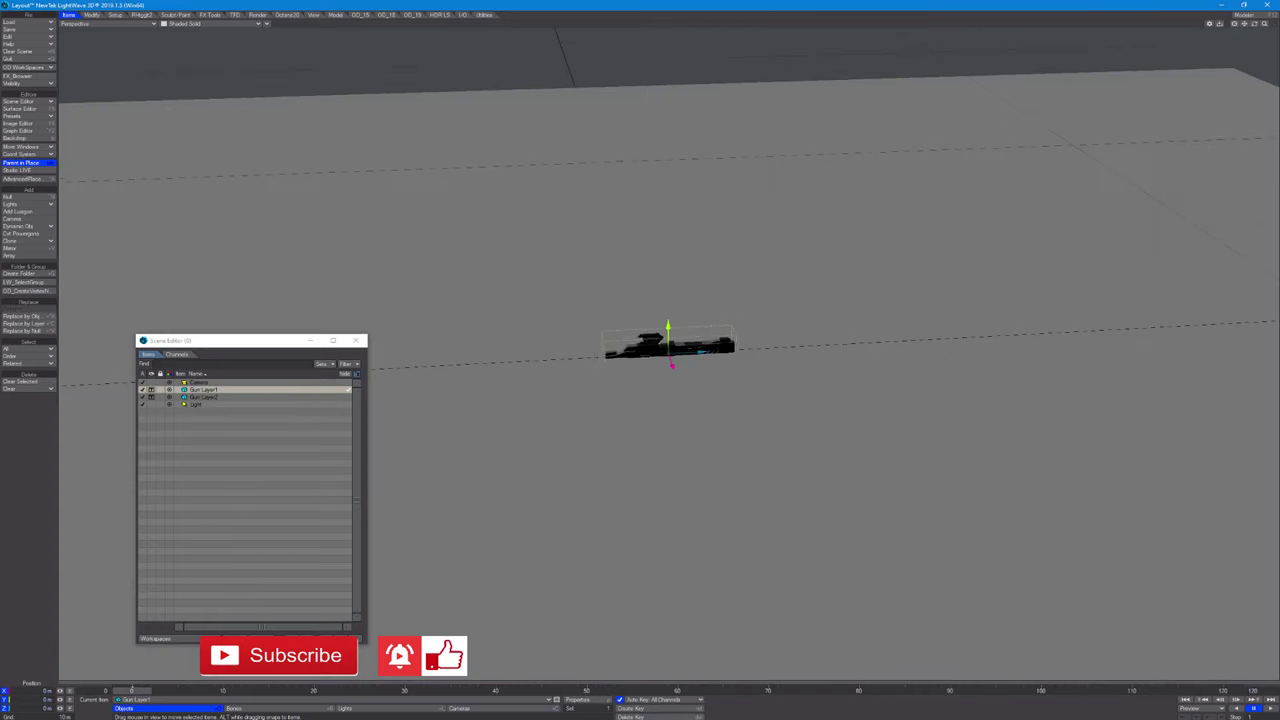
left_click(151, 400)
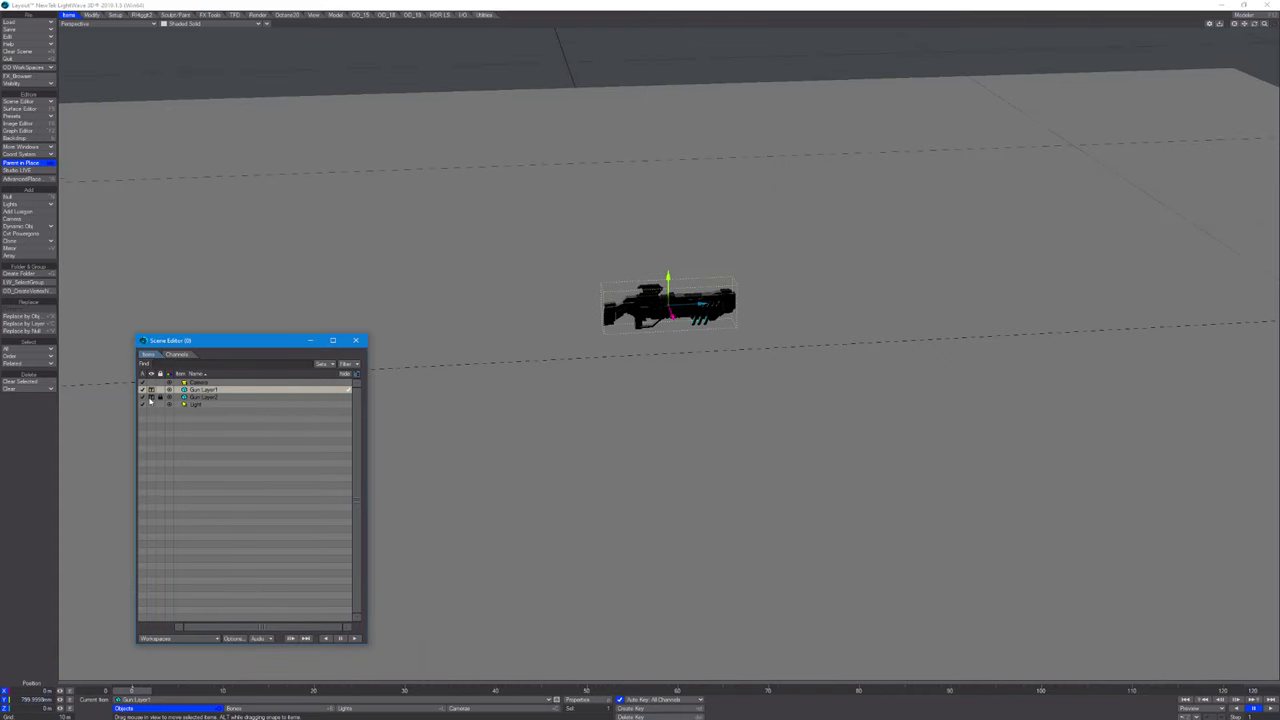
left_click(151, 400)
left_click(150, 420)
Keyframe the gun's heading rotation to 360° at frame 300 for a turntable animation.
left_click_drag(420, 360, 487, 343, "alt")
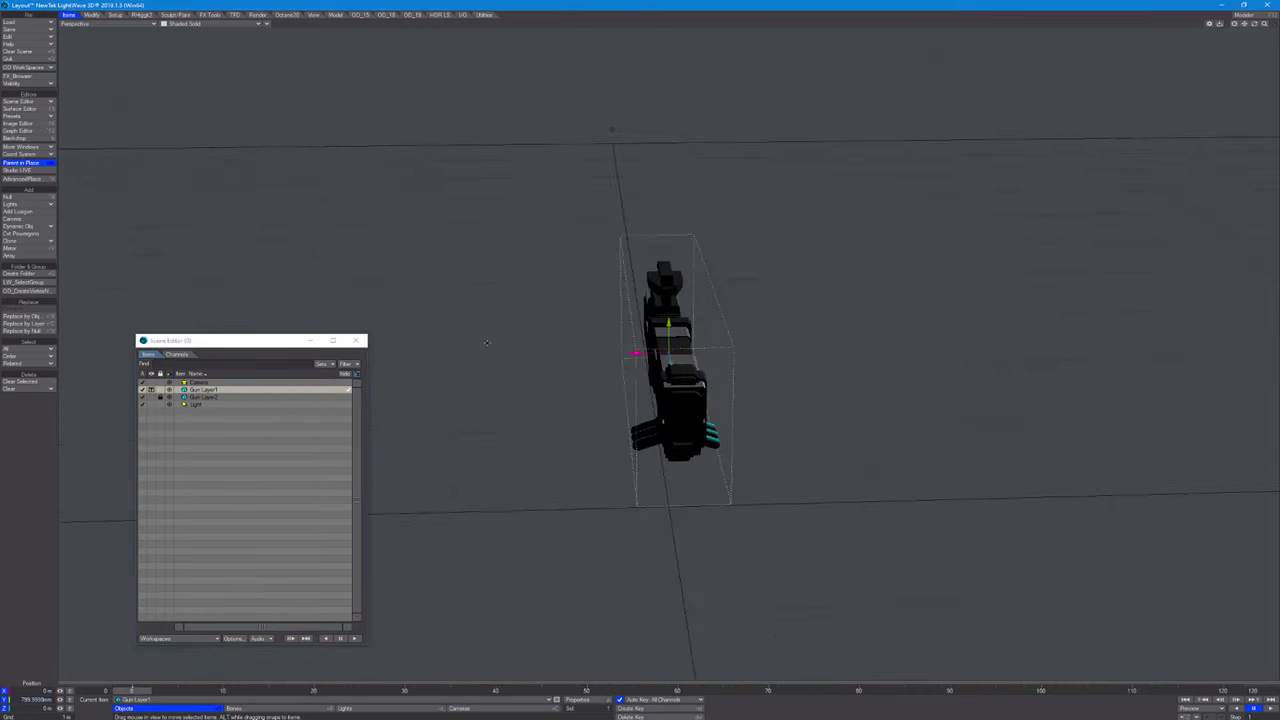
left_click(357, 341)
left_click_drag(420, 420, 305, 693, "alt")
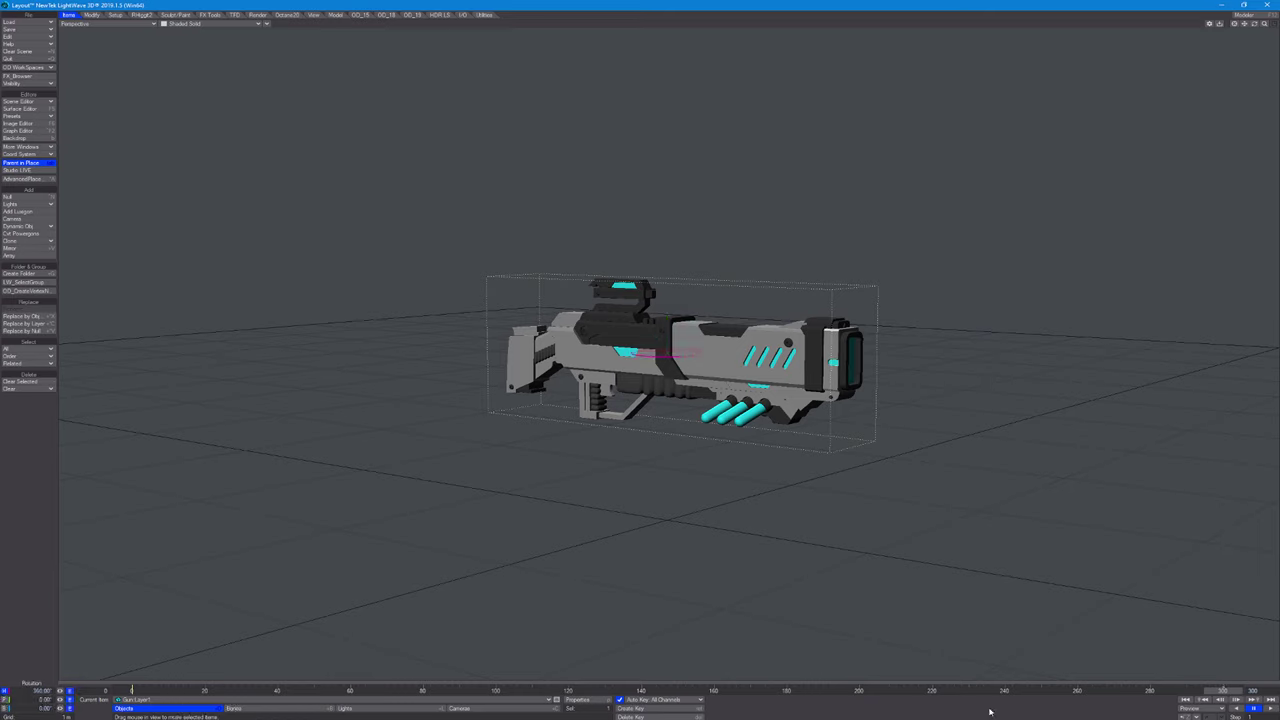
Inspect the gun's animation curves in the Graph Editor with all Gun:Layer1 channels and keys selected.
key("ctrl+F2")
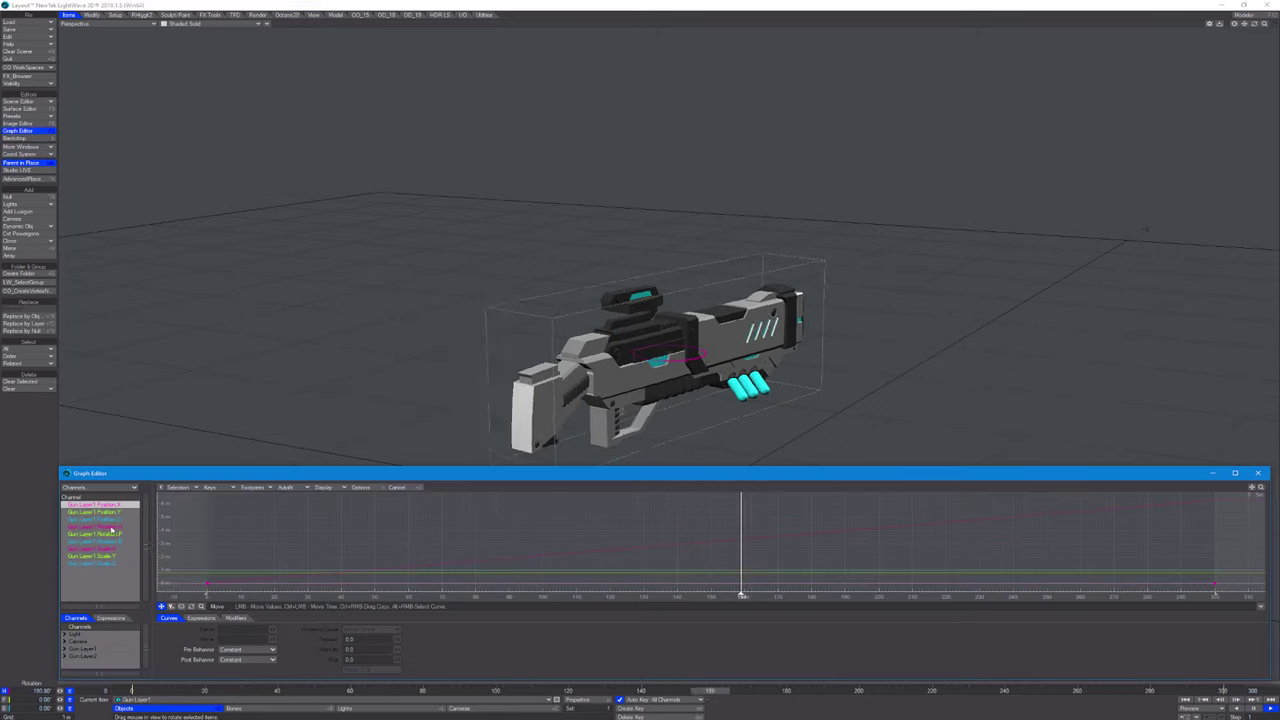
key("ctrl+a")
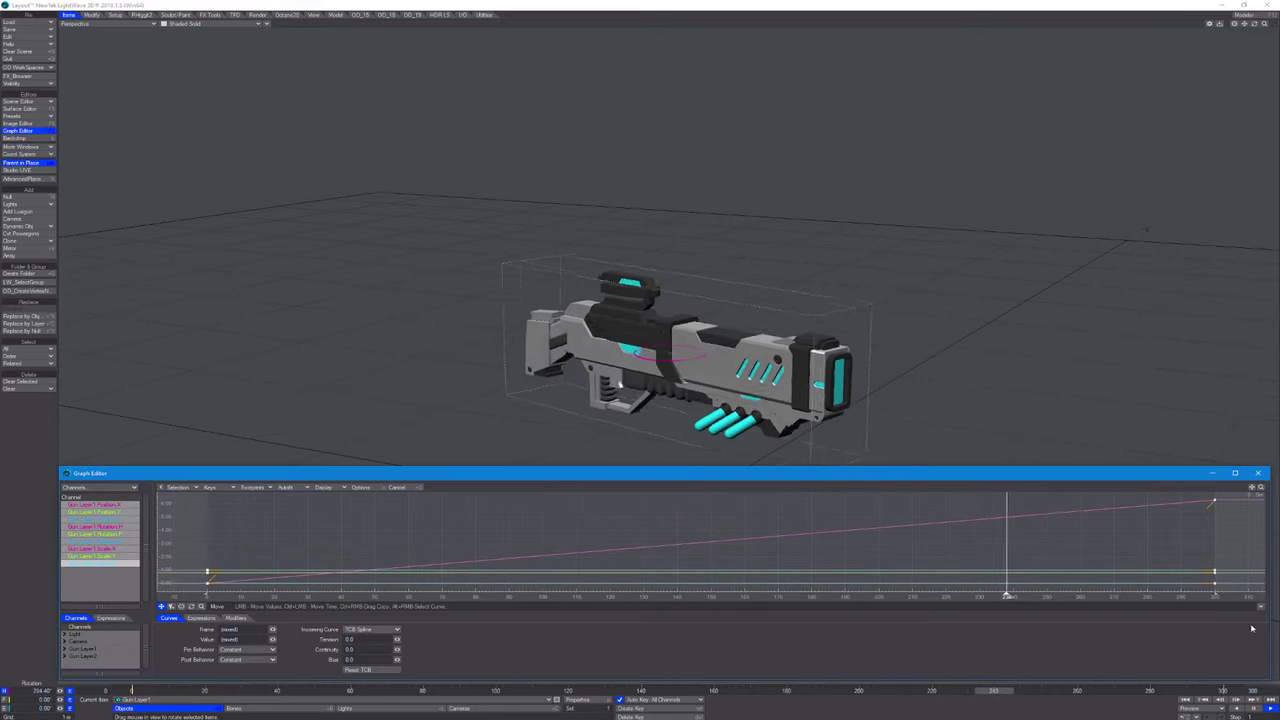
left_click(1257, 473)
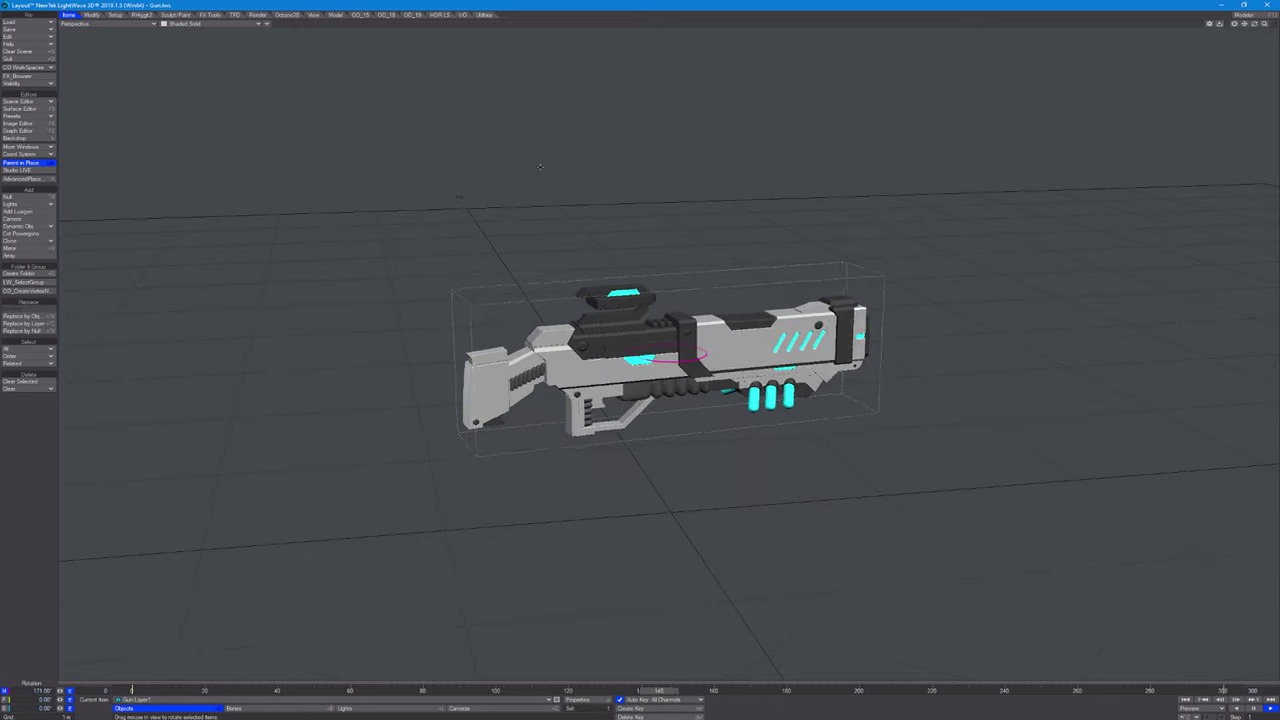
Check which renderer and ray-tracing options are set in the render properties.
key("ctrl+F8")
left_click(241, 115)
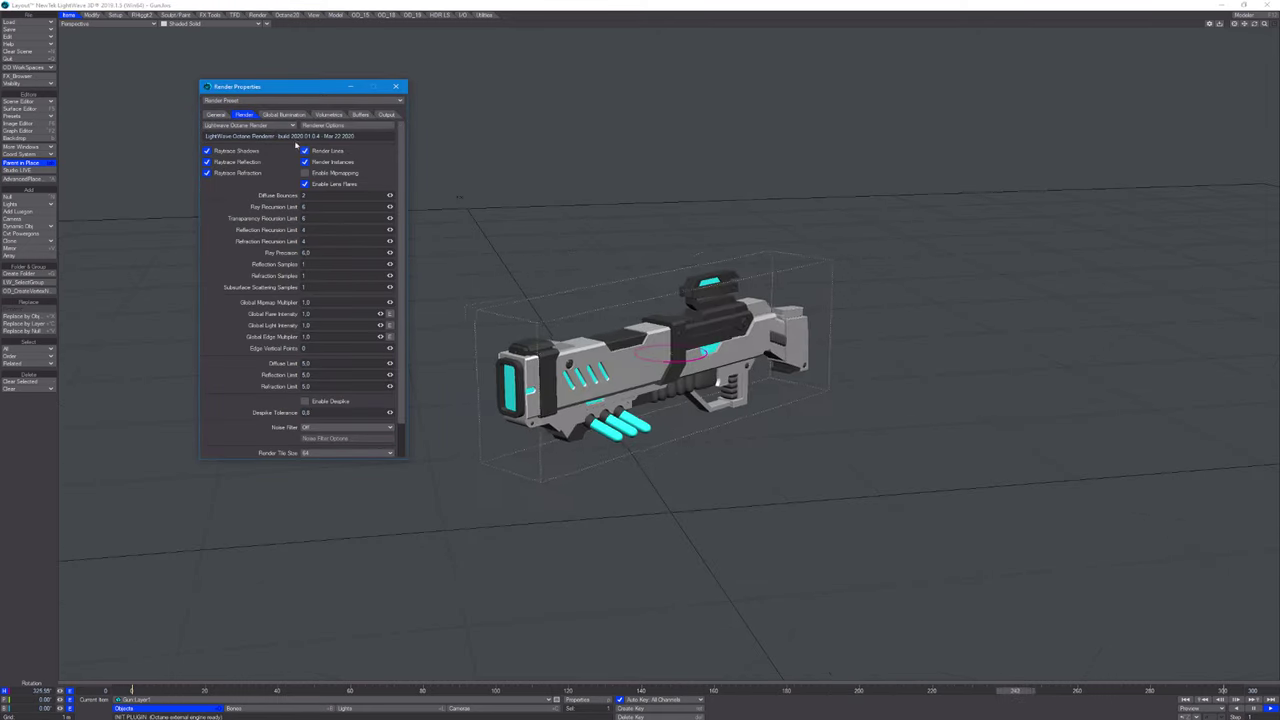
left_click(396, 87)
Start the Octane IPR preview and set it to Autofocus with the Perspective view as its camera.
left_click(287, 14)
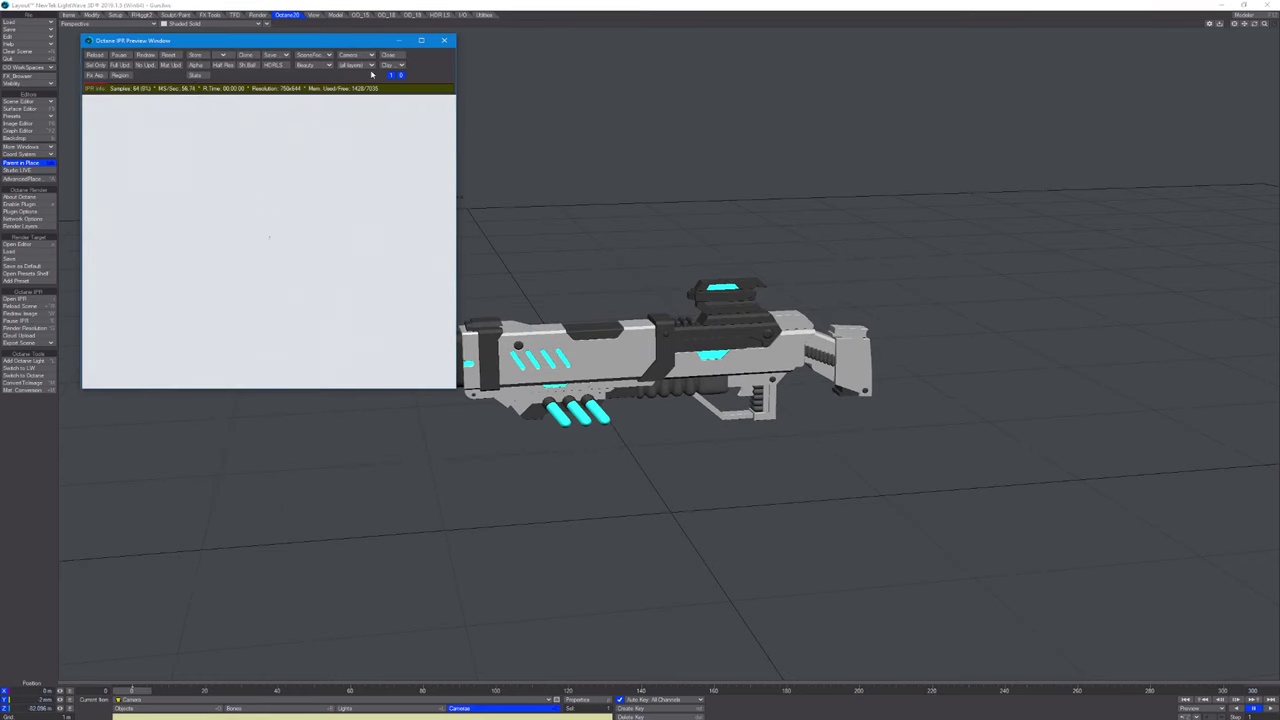
left_click(360, 66)
left_click(356, 66)
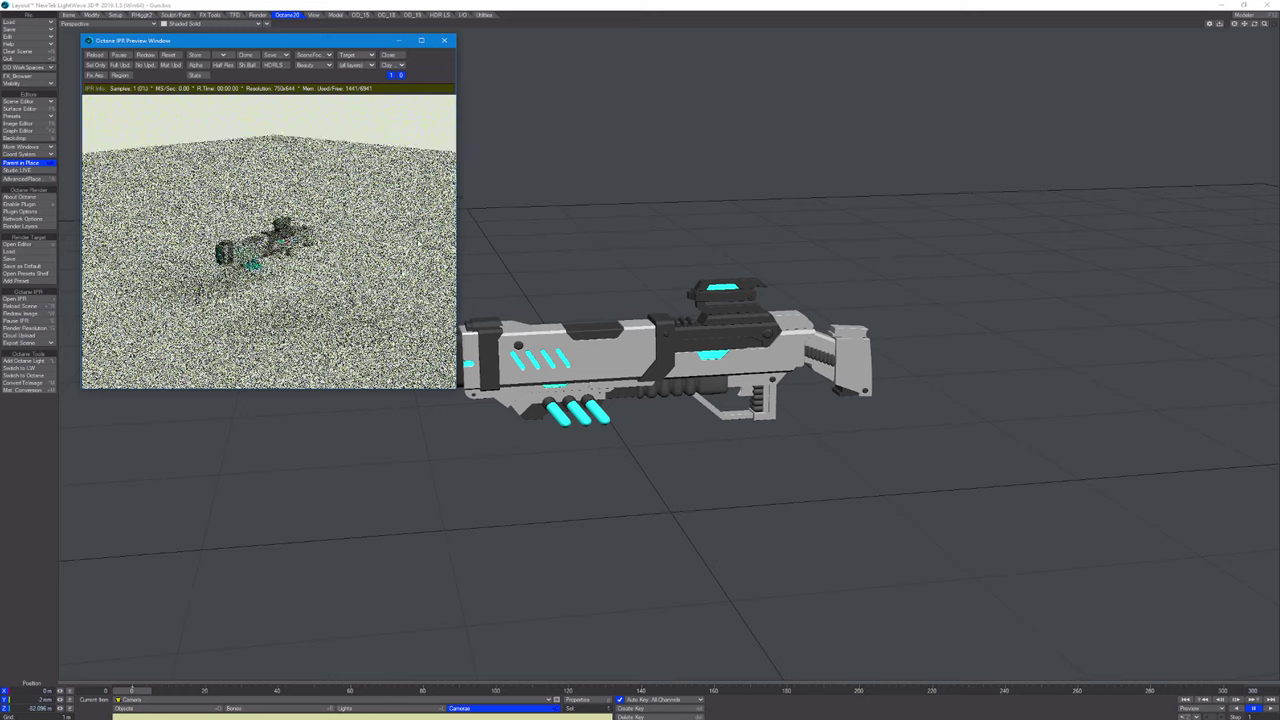
left_click(323, 57)
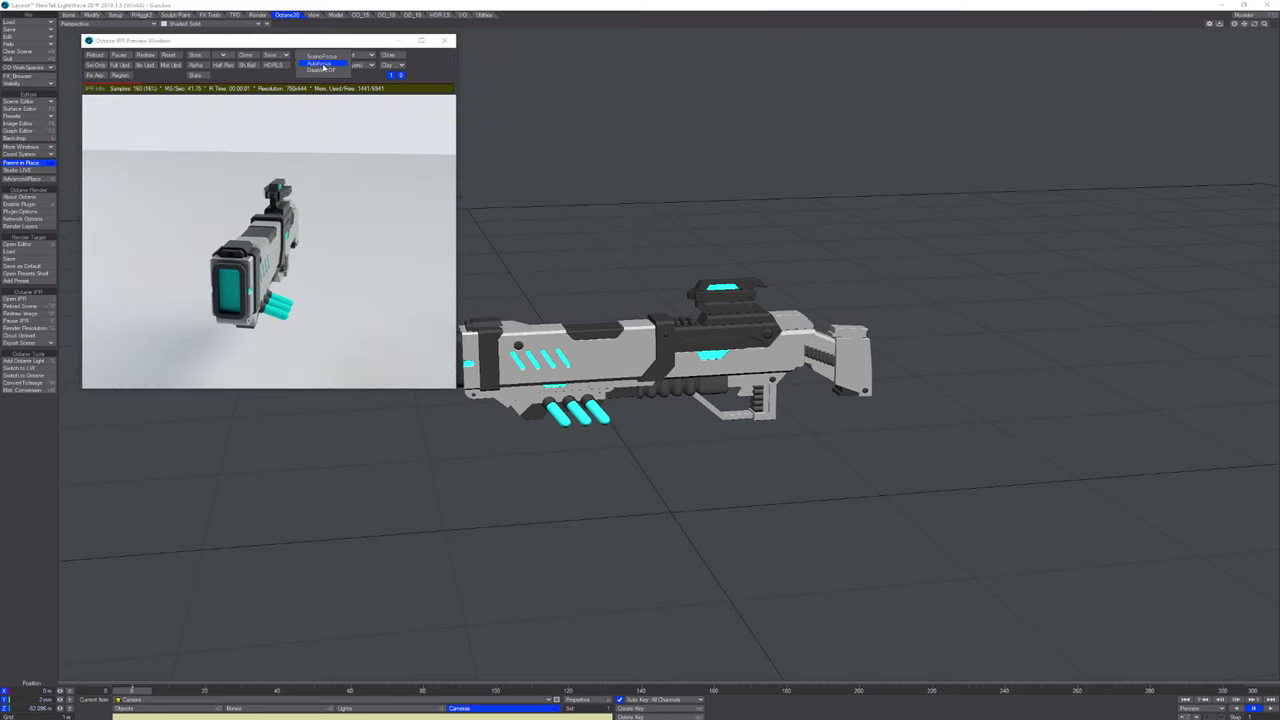
left_click(320, 64)
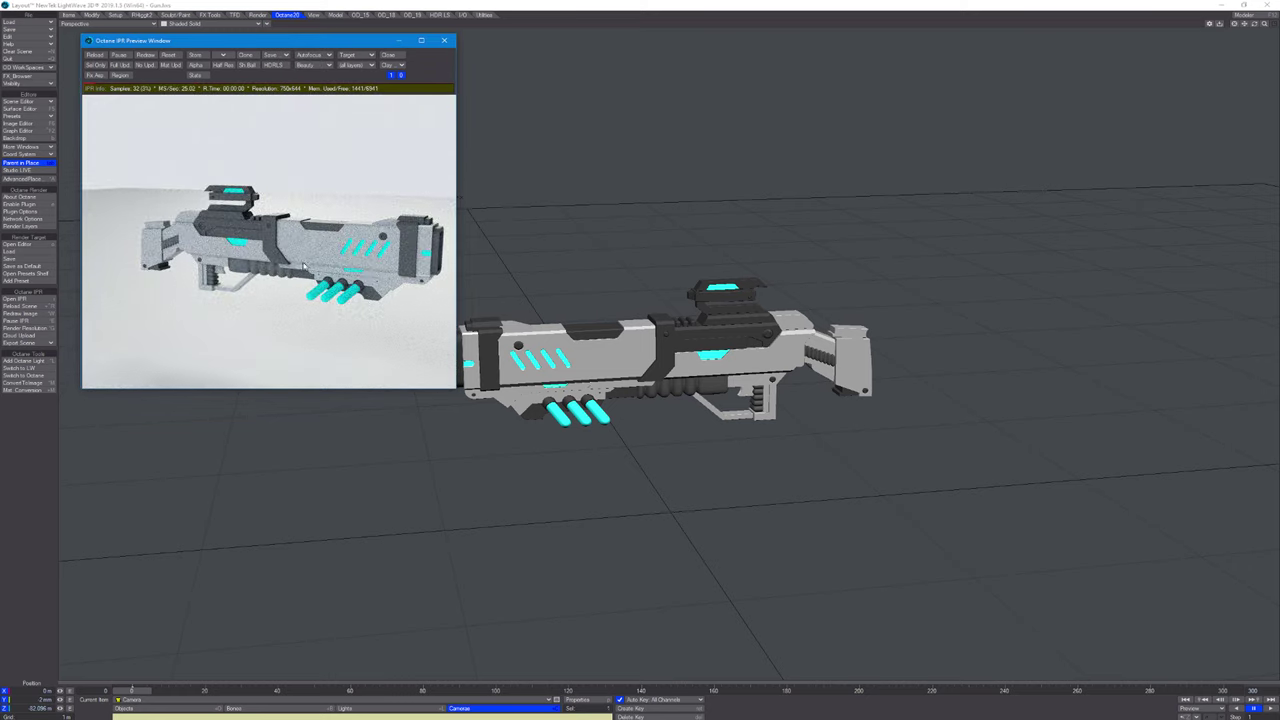
left_click(352, 54)
left_click(350, 46)
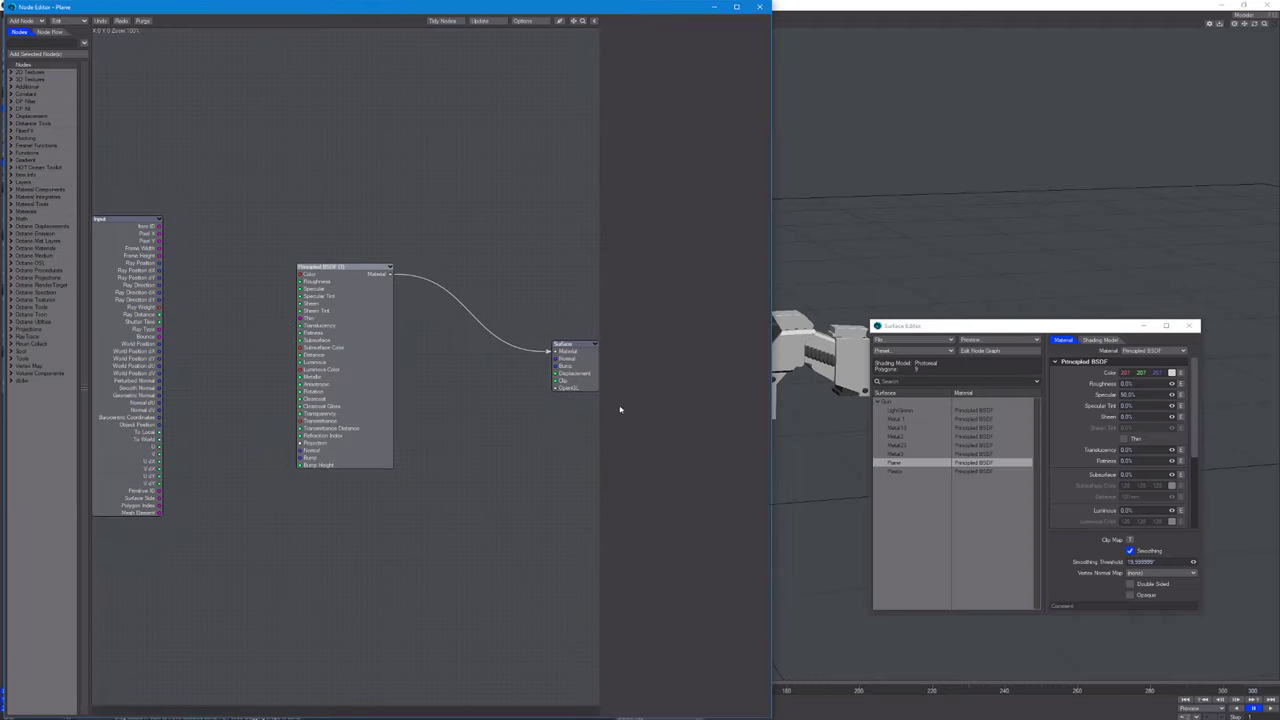
Arrange the Node Editor, Layout, Surface Editor and Octane IPR windows side by side so that all are accessible.
left_click_drag(649, 3, 649, 241)
left_click(441, 4)
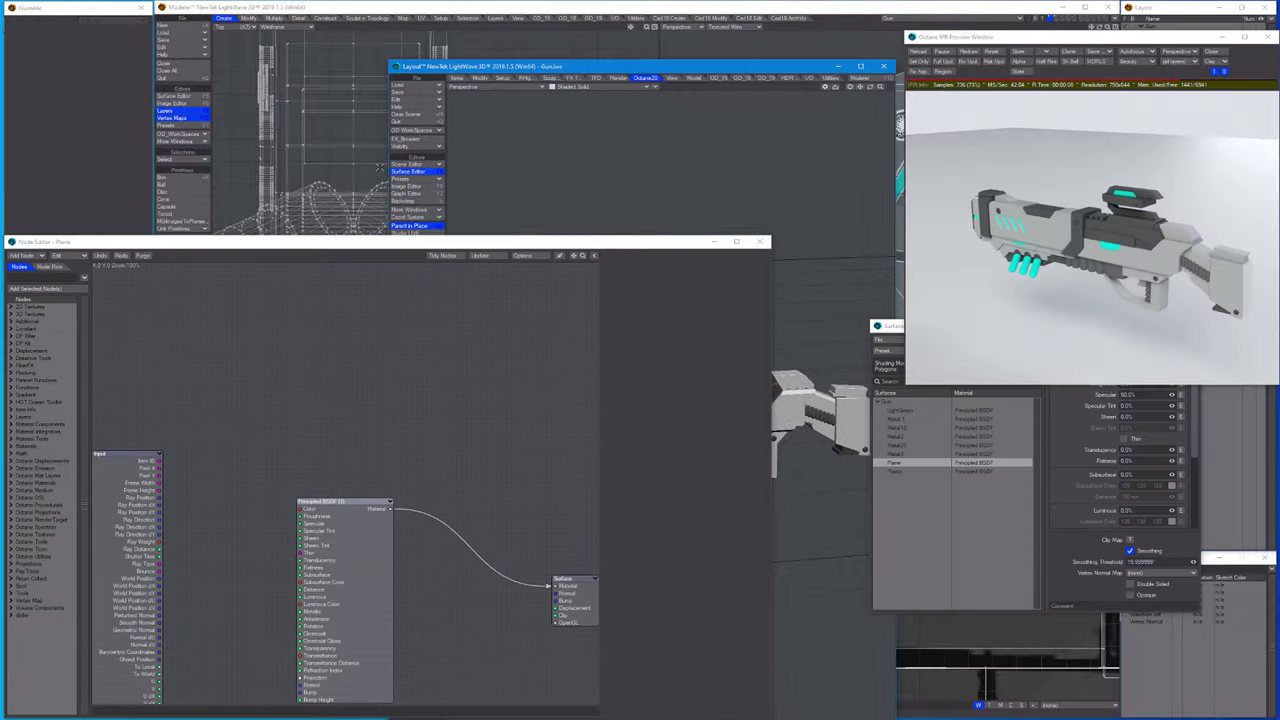
left_click_drag(441, 4, 899, 6)
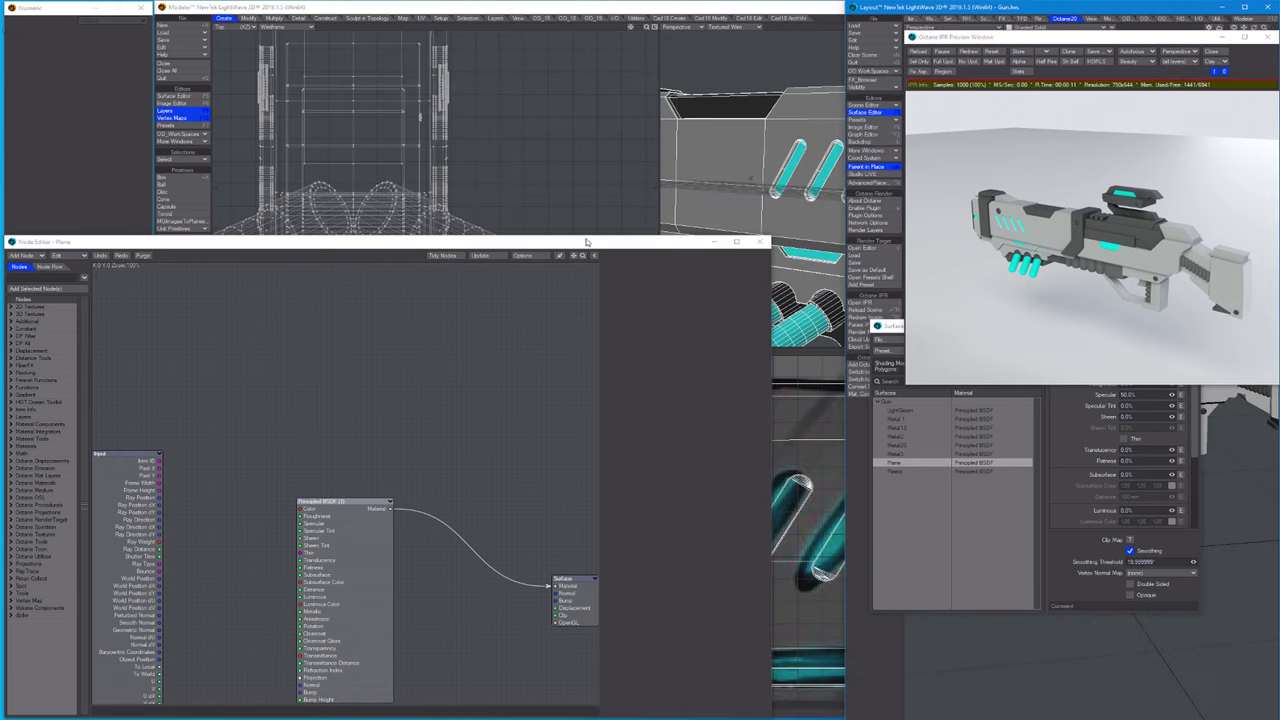
left_click_drag(588, 242, 588, 8)
left_click_drag(847, 153, 724, 133)
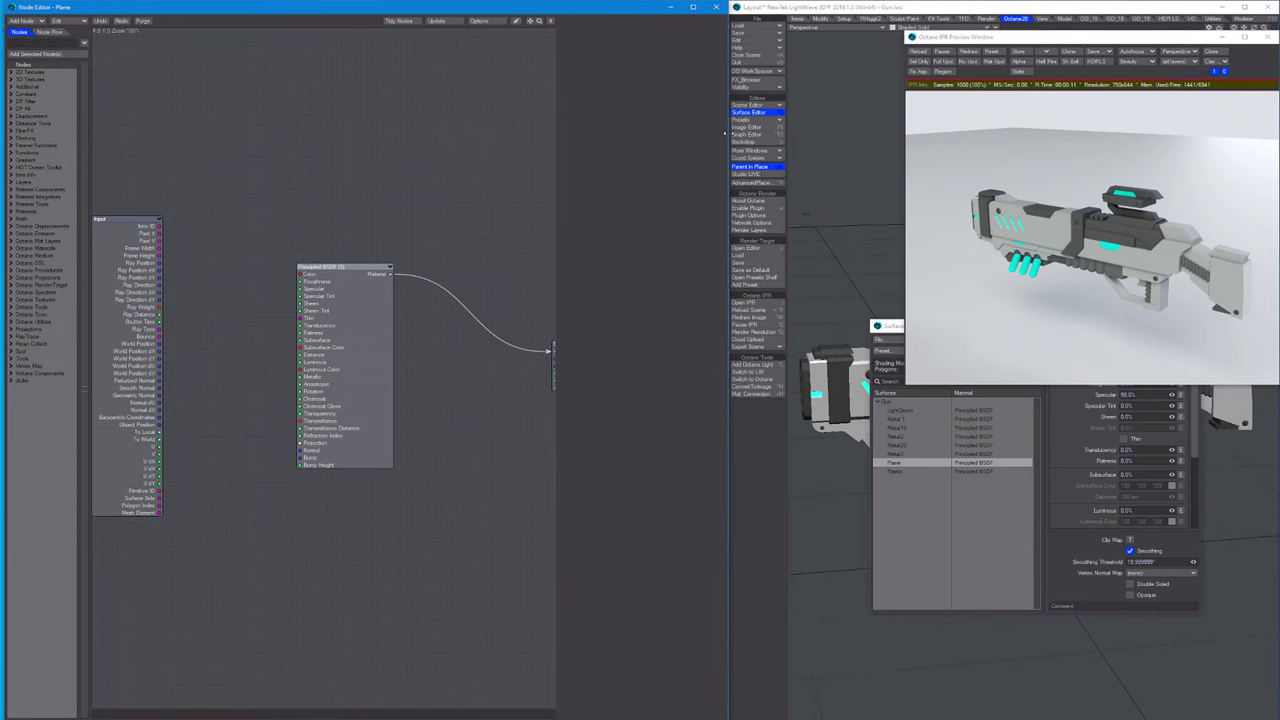
left_click(1060, 500)
left_click_drag(1000, 318, 915, 433)
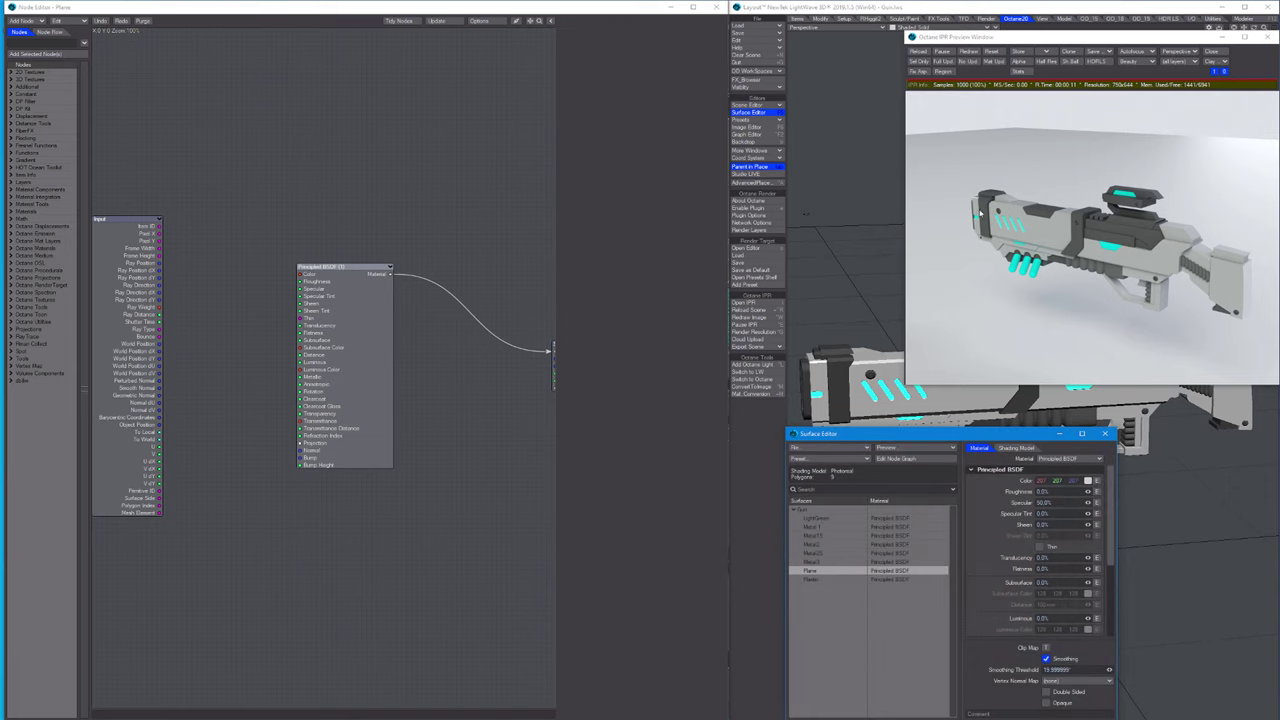
left_click_drag(966, 40, 897, 35)
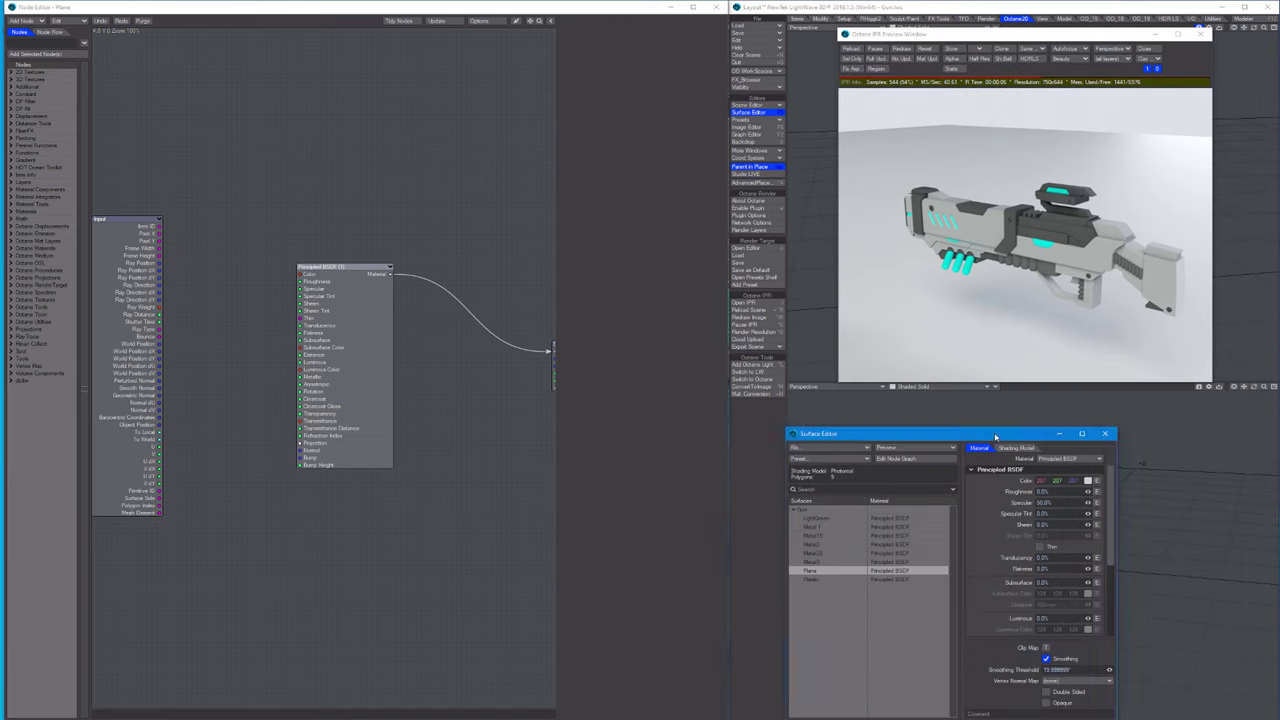
Close the Surface Editor, toggle the lower perspective viewport's Headlight option and frame the gun there.
left_click(1107, 422)
scroll(1033, 520, "up", 5)
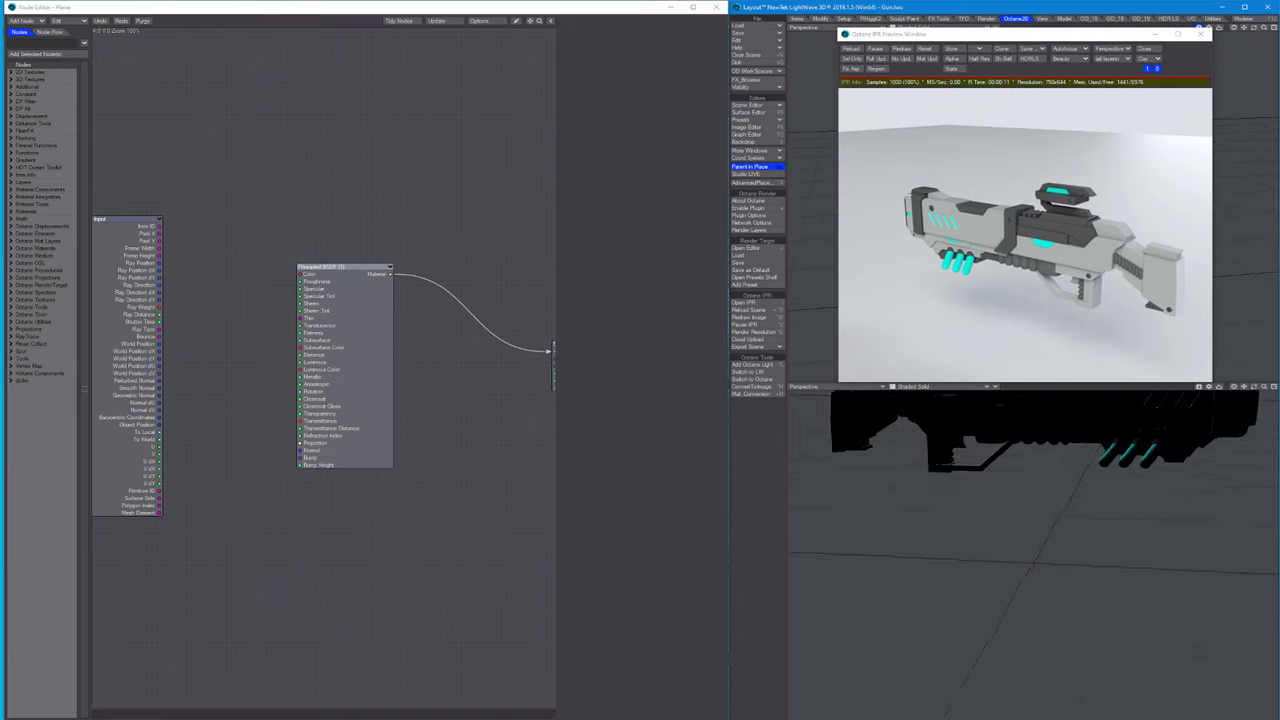
left_click(987, 386)
left_click(988, 409)
left_click(987, 386)
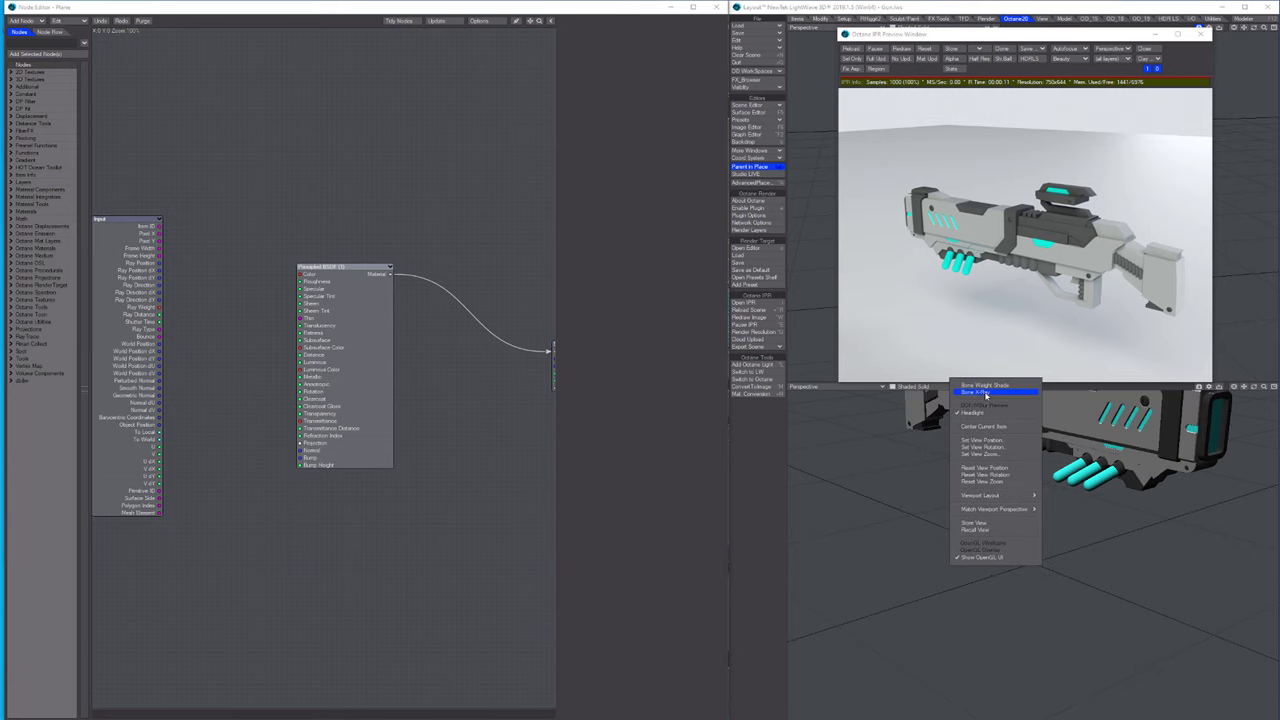
left_click(988, 409)
left_click_drag(1030, 540, 1240, 540, "alt")
Frame the gun at an angle in the IPR preview and open the render target's Camera Imager settings.
left_click_drag(1106, 284, 980, 234)
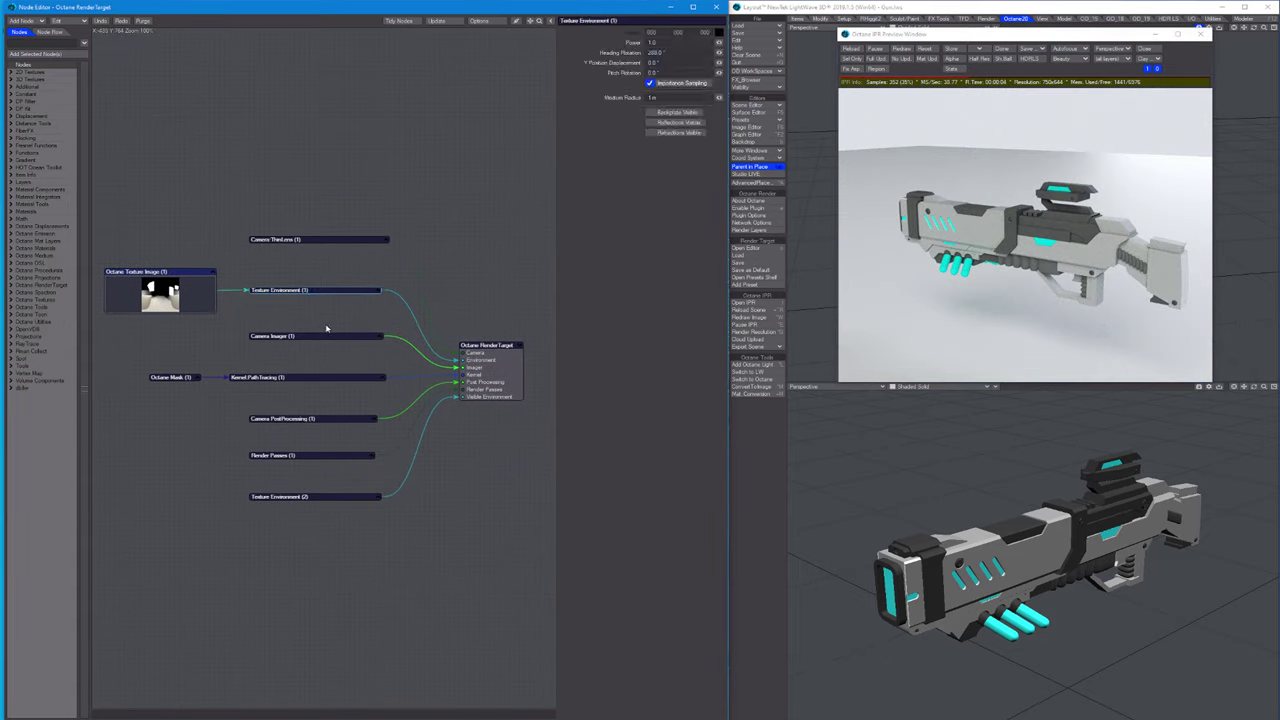
left_click(300, 336)
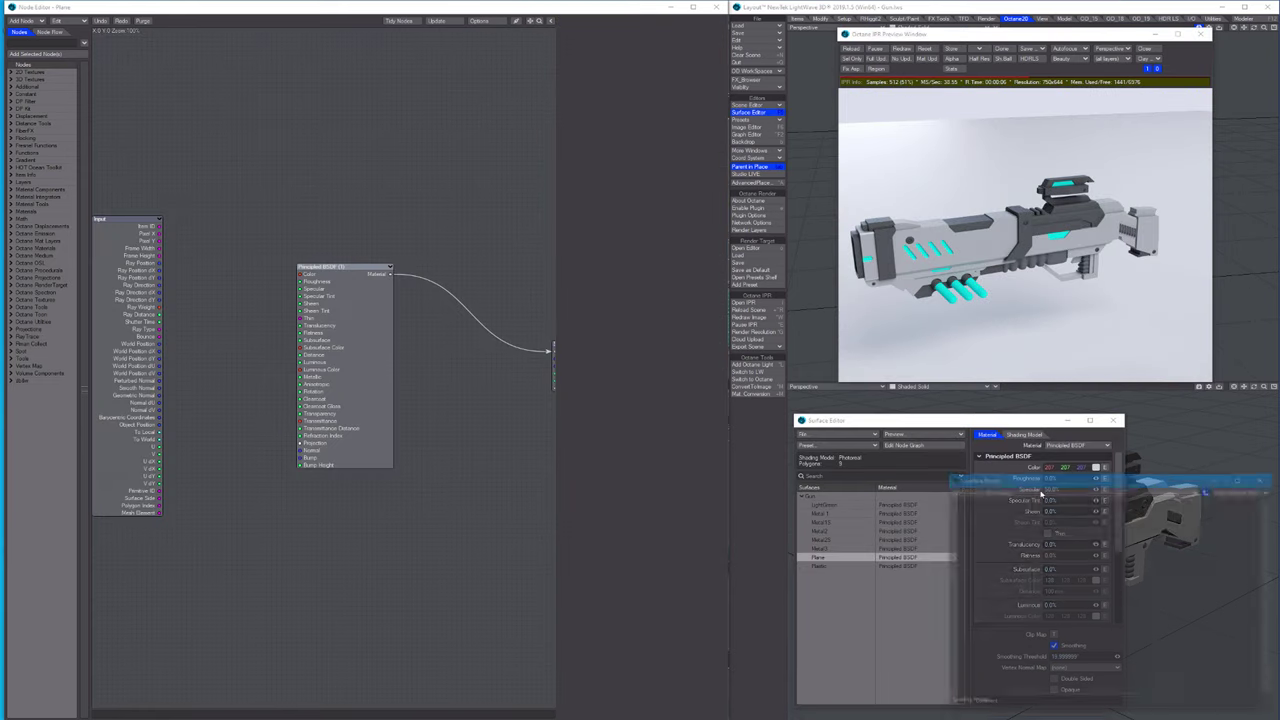
Apply a material preset from the OT_Plastics library to the Plane surface.
left_click_drag(1028, 421, 990, 422)
left_click(1150, 441)
left_click(1165, 447)
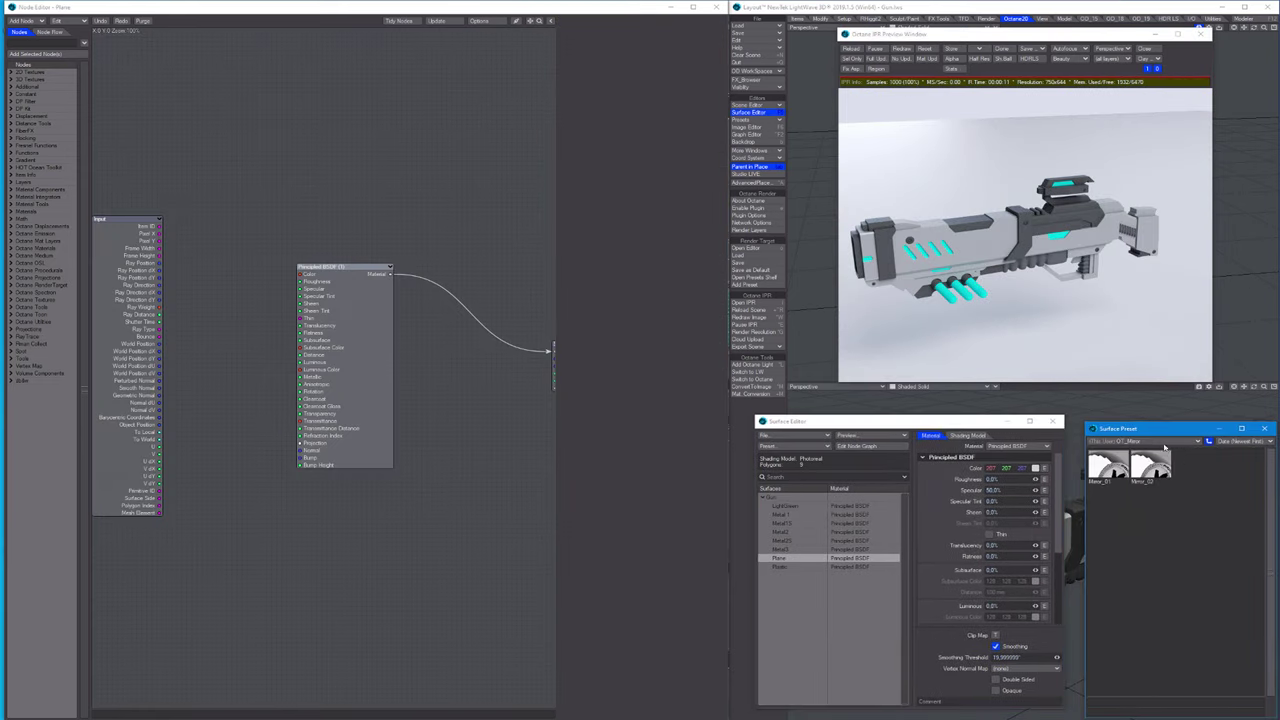
left_click(1164, 446)
left_click(1225, 584)
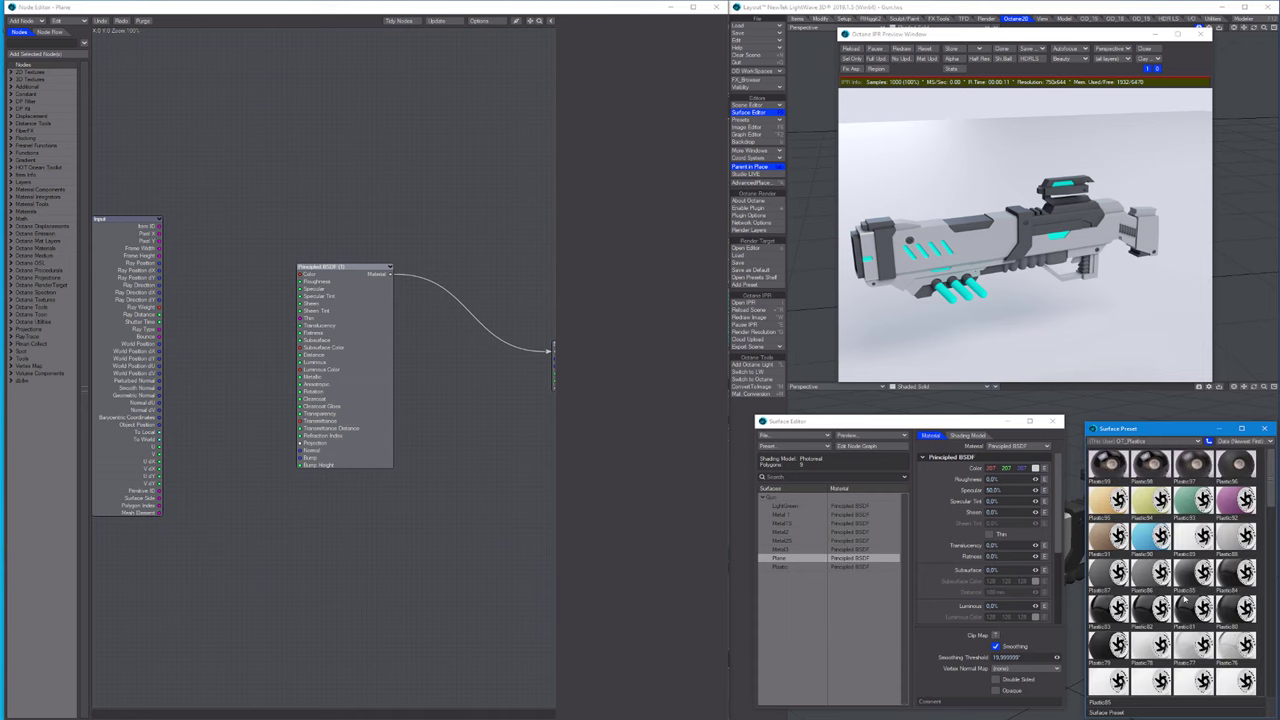
double_click(1242, 542)
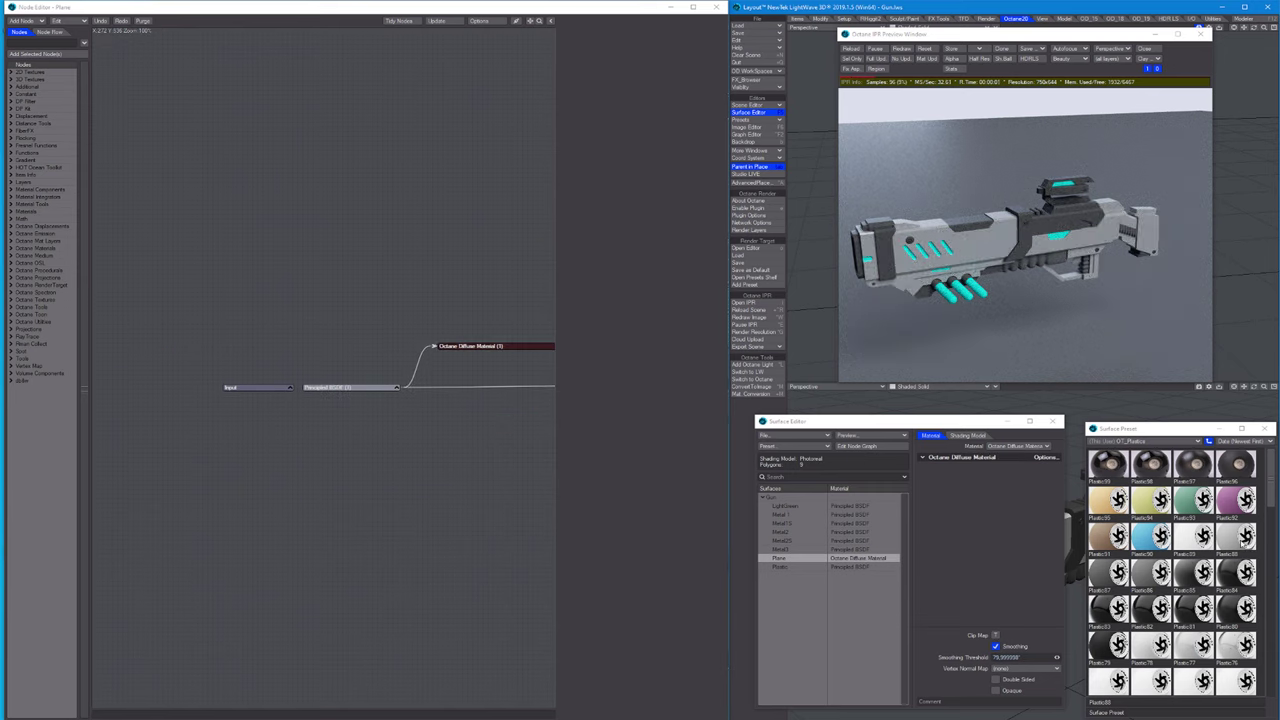
key("f")
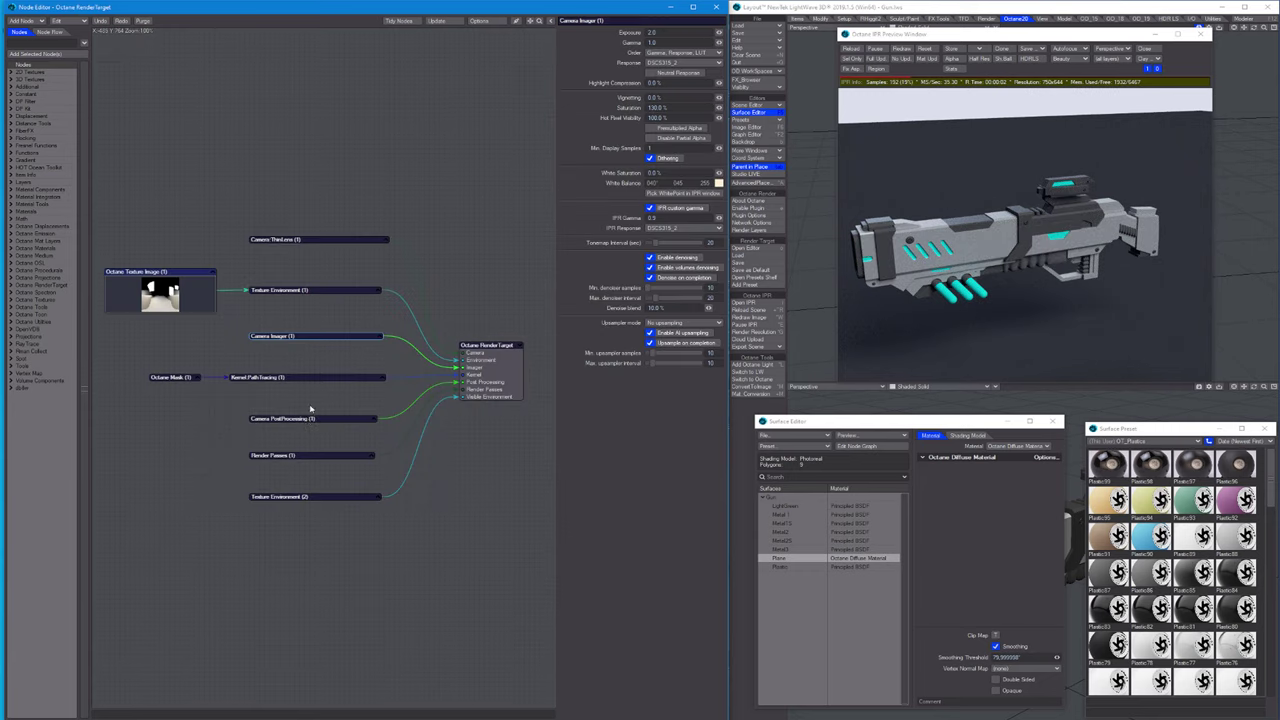
Enable Matte on the Plane surface's Octane Diffuse Material and check it in the IPR preview.
left_click(262, 496)
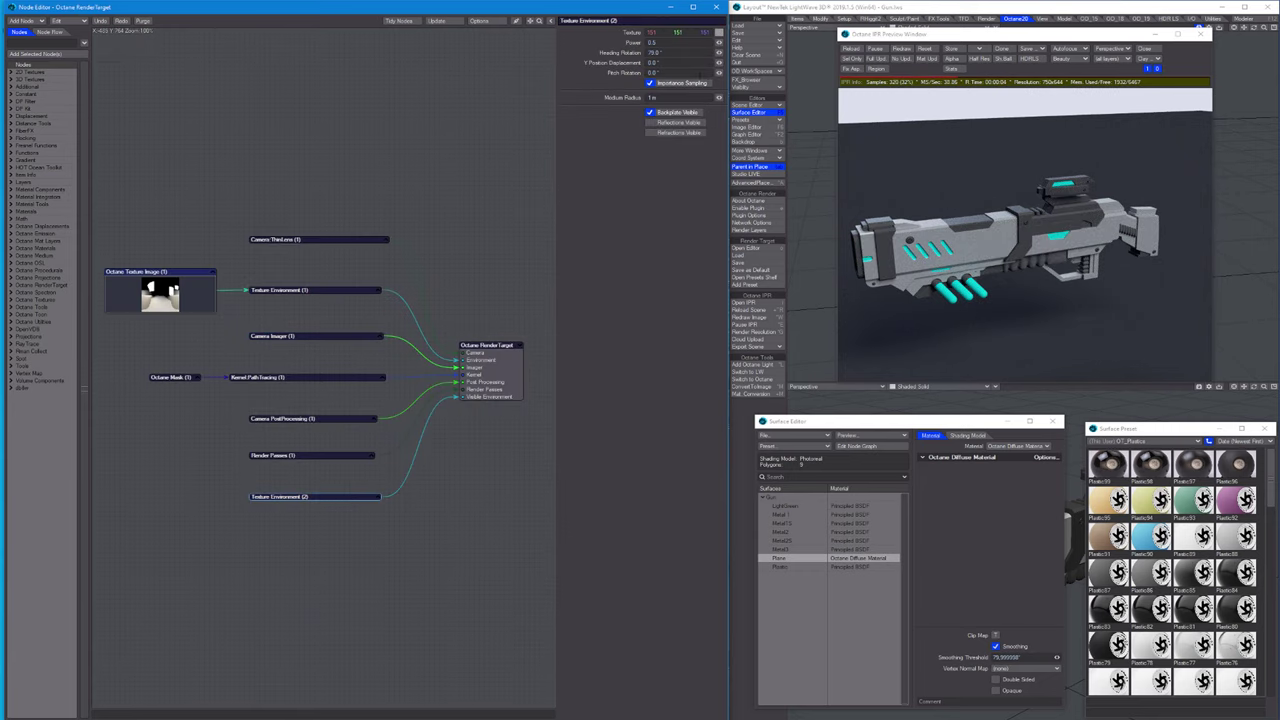
left_click(853, 446)
left_click(660, 88)
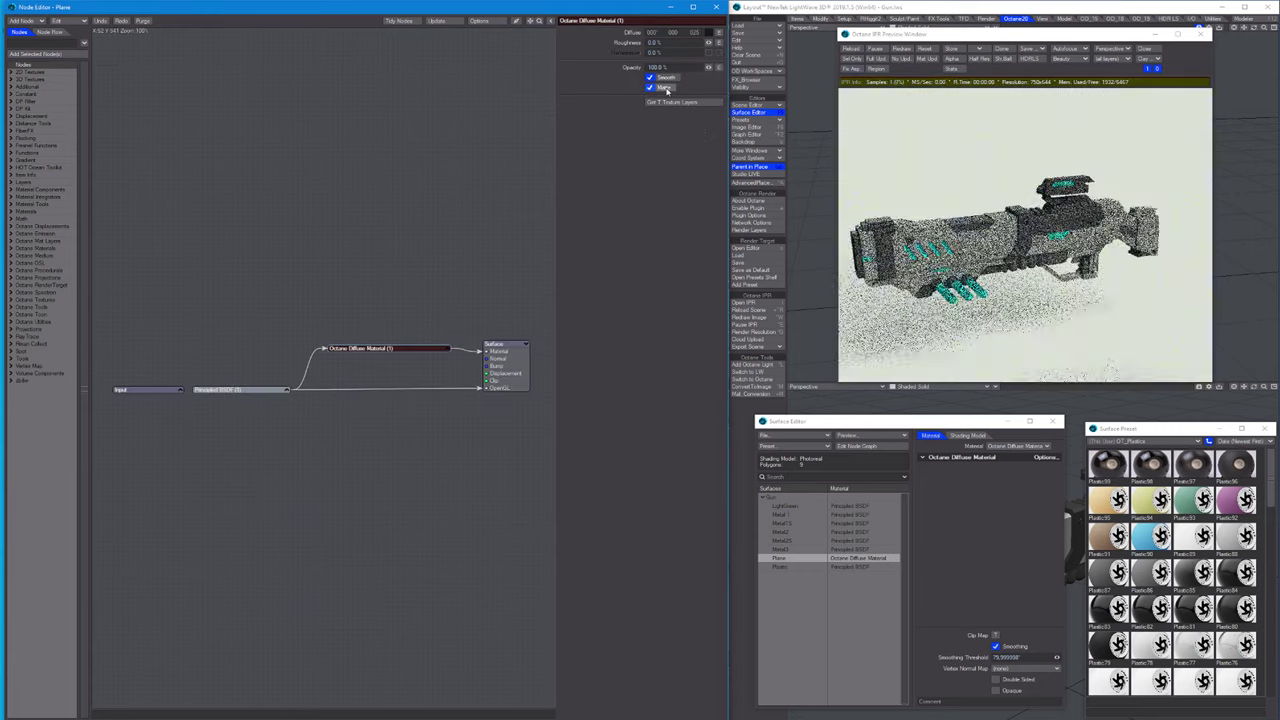
left_click_drag(1112, 309, 1084, 287)
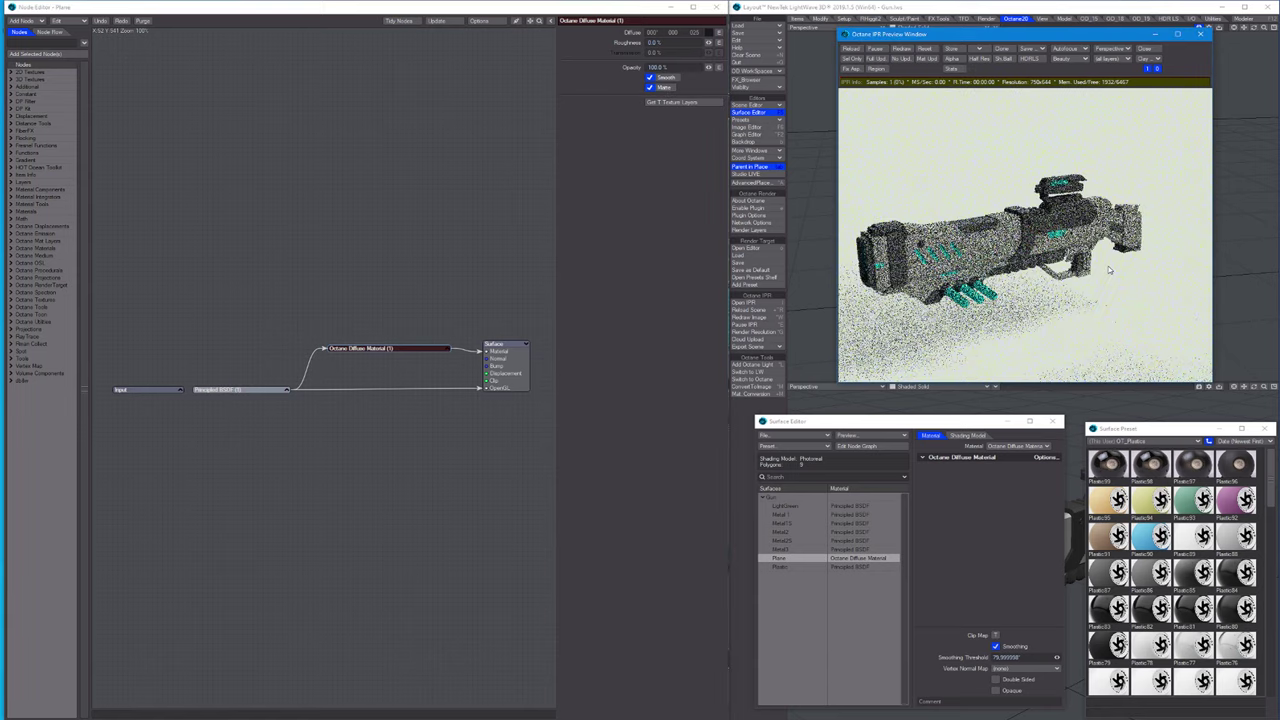
Add an Octane Shadow Catcher Material node to the Plane surface and connect it to the Surface node's Material input.
right_click(331, 297)
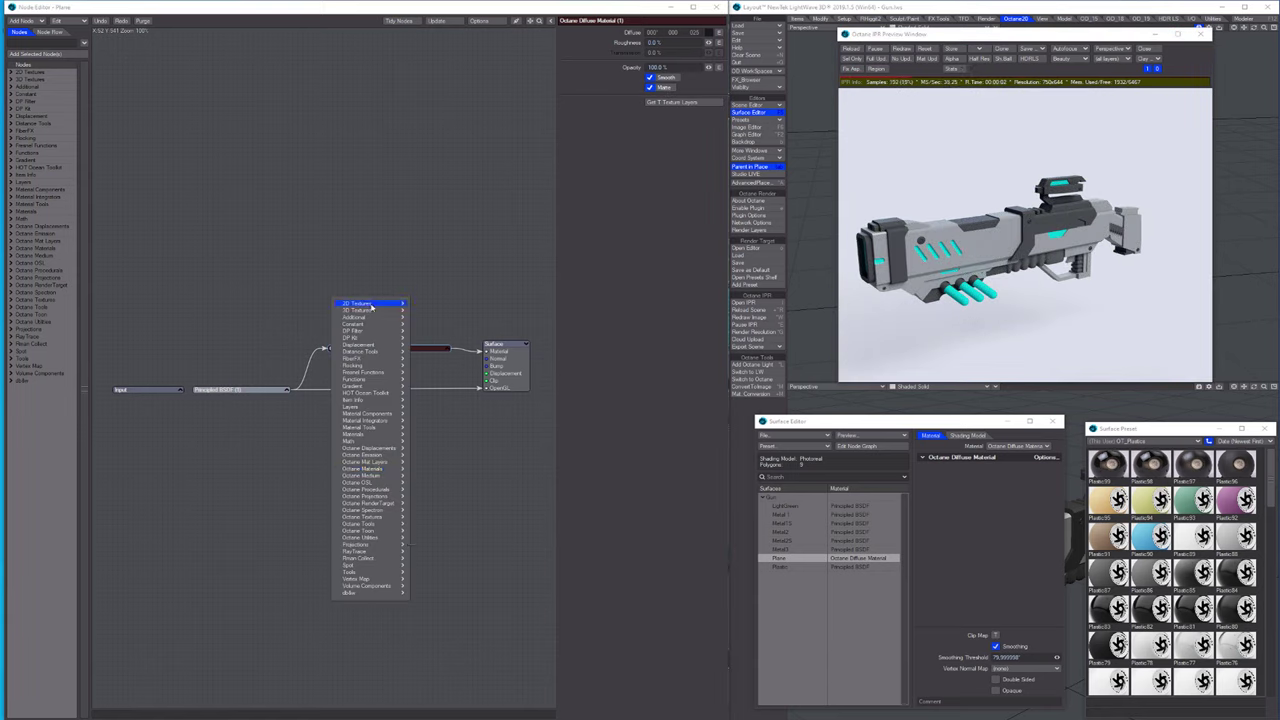
mouse_move(350, 461)
left_click(455, 527)
left_click_drag(380, 358, 430, 316)
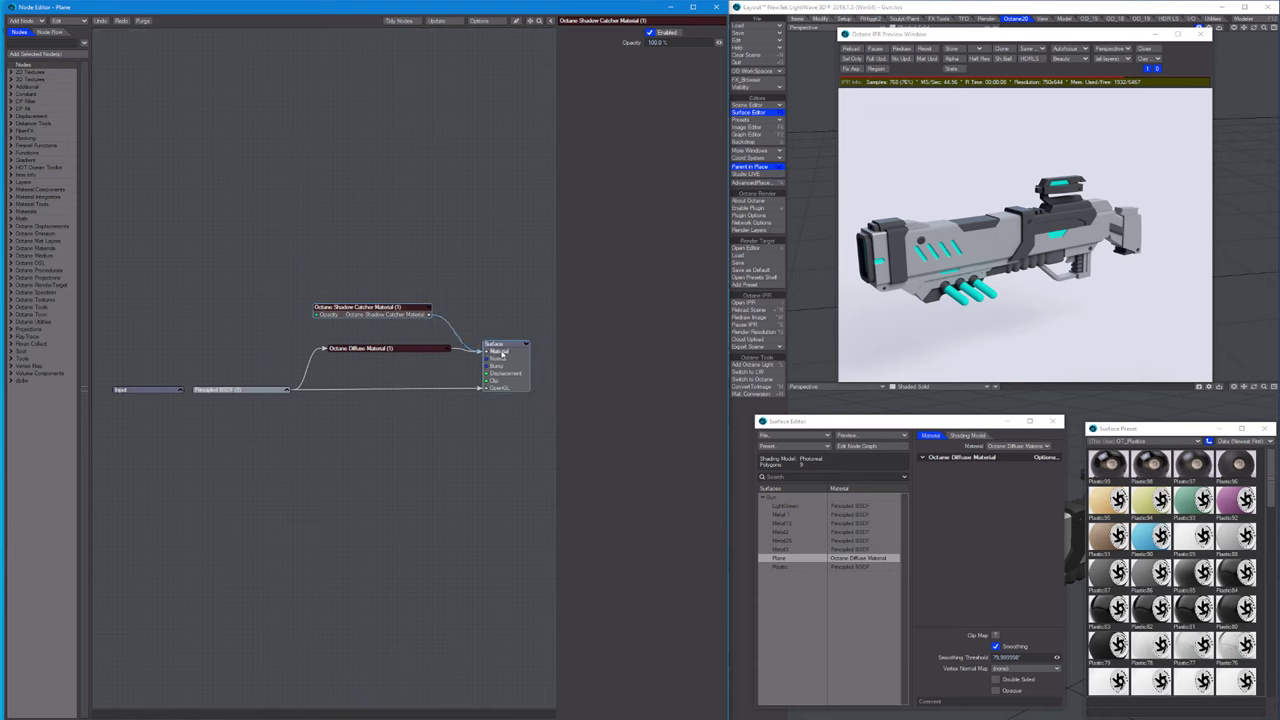
left_click_drag(502, 354, 498, 352)
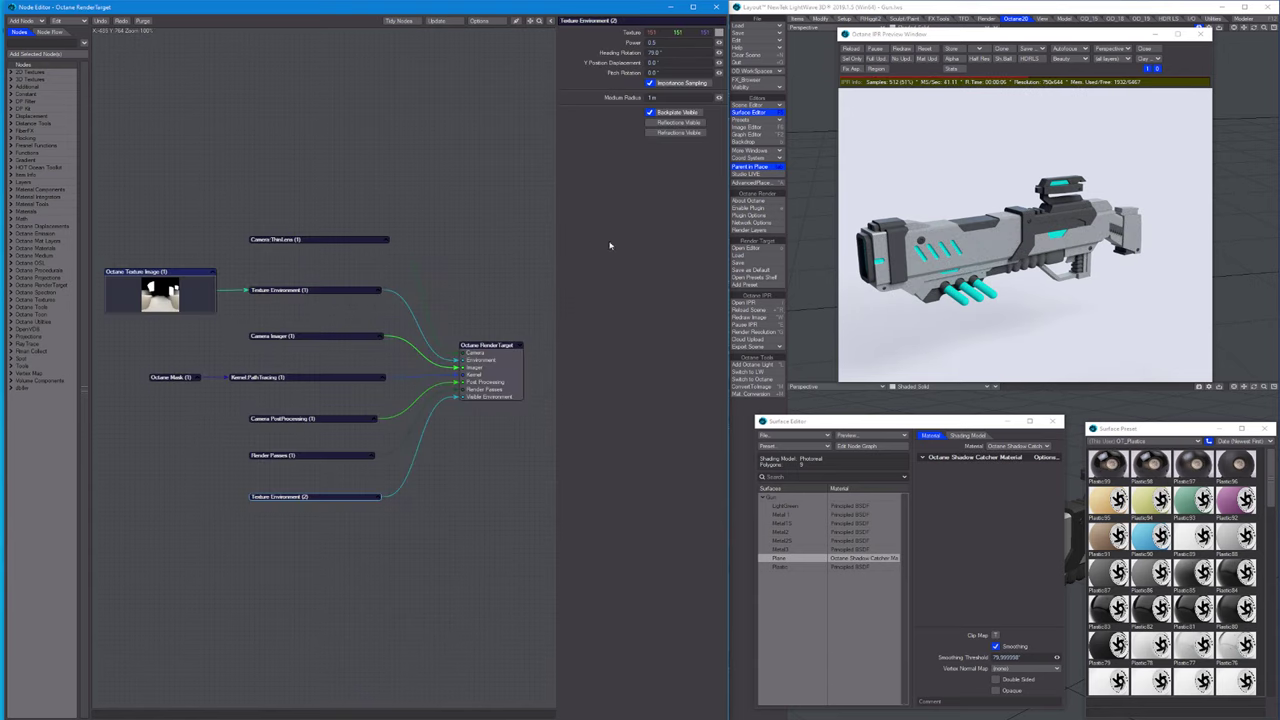
Set the texture color of the render target's visible environment to a very dark blue and view the gun closer.
left_click_drag(690, 35, 640, 35)
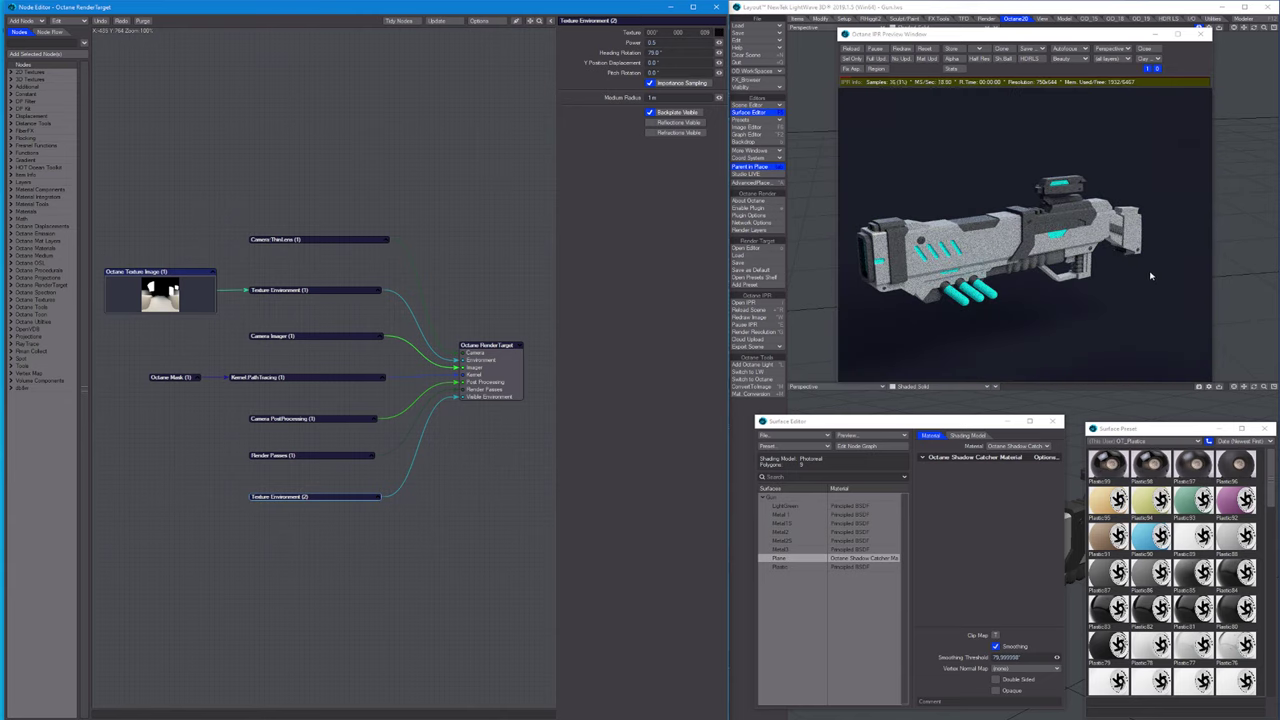
mouse_move(1107, 272)
left_mouse_down()
mouse_move(1063, 314)
mouse_move(1100, 270)
left_mouse_up()
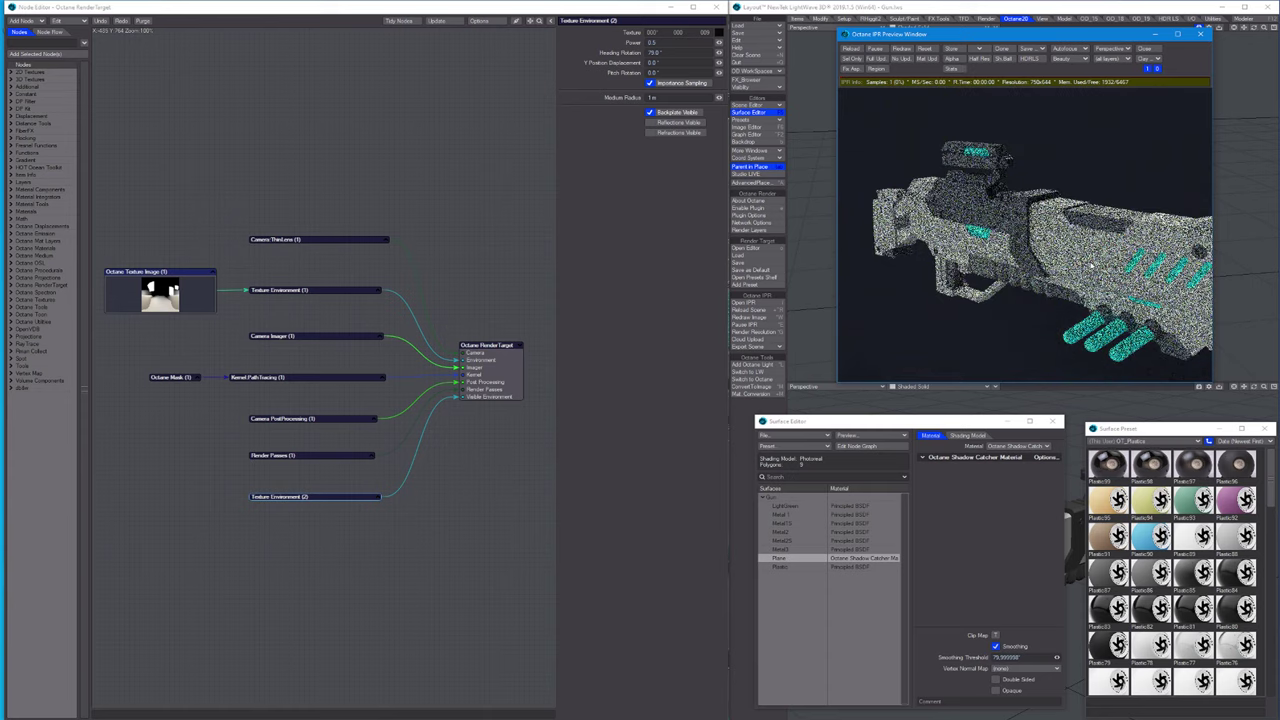
Set the Camera ThinLens aperture to 1.0 and frame the gun's muzzle in the IPR preview.
left_click_drag(274, 212, 333, 245)
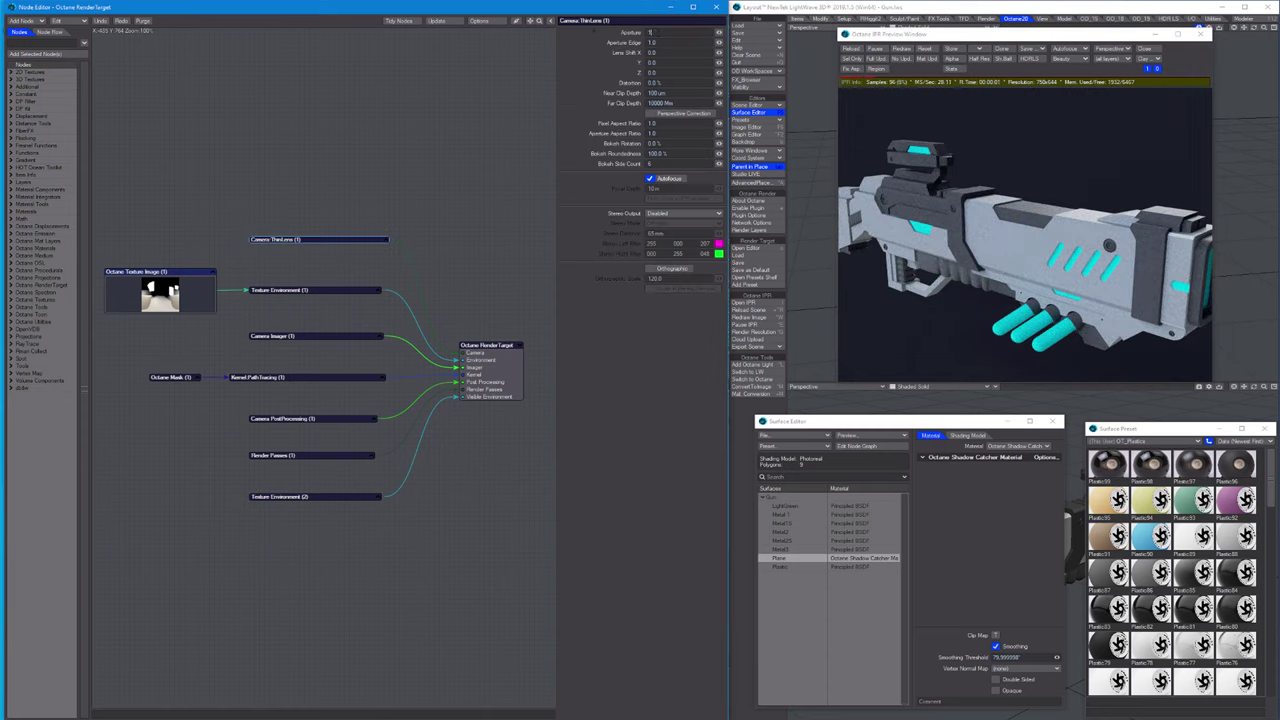
key("Tab")
left_click(1061, 235)
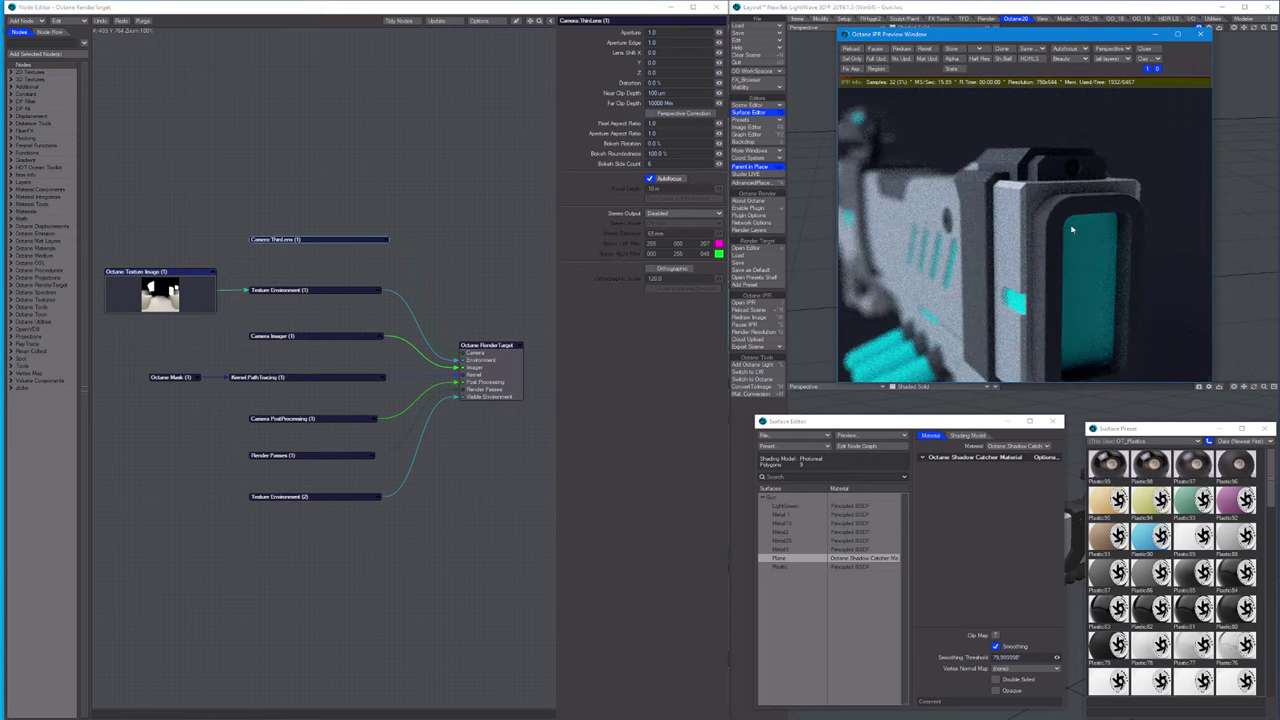
Apply the cyan Emission_03 preset from the OT_Emission library to the LightGreen surface and open its Octane Texture Emission settings.
left_click(785, 506)
left_click(1130, 441)
left_click(1196, 540)
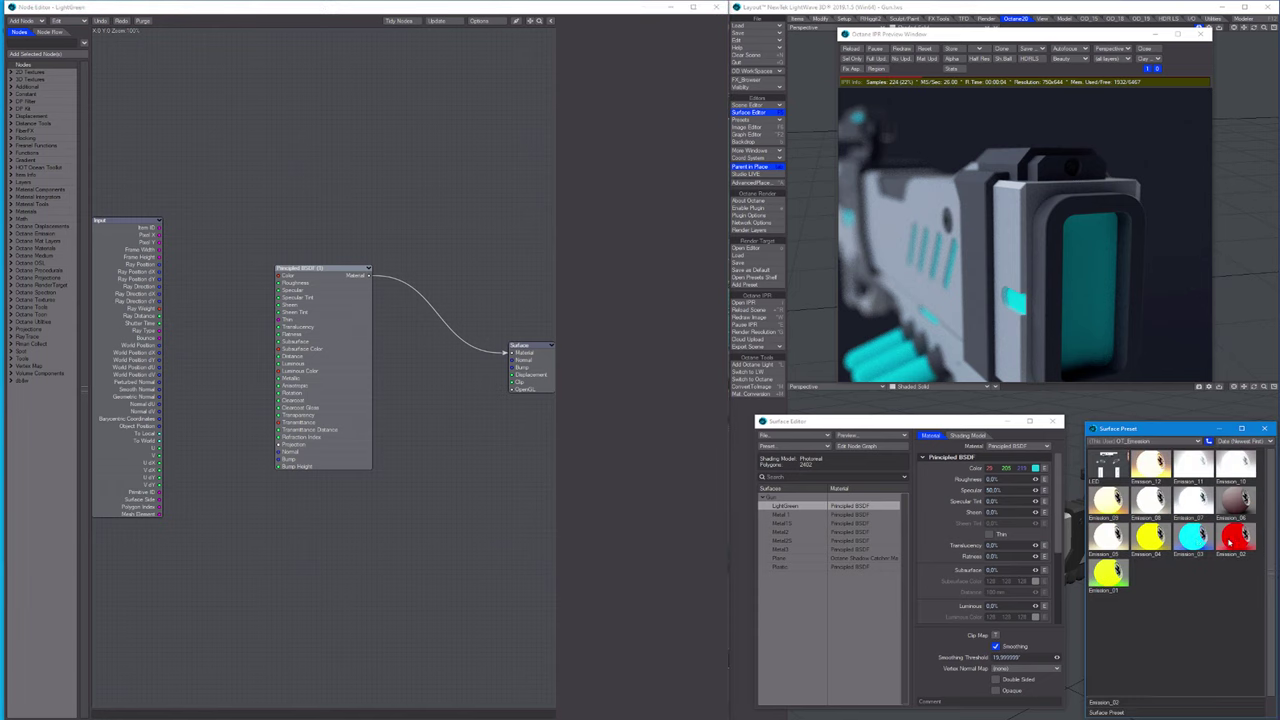
double_click(1196, 539)
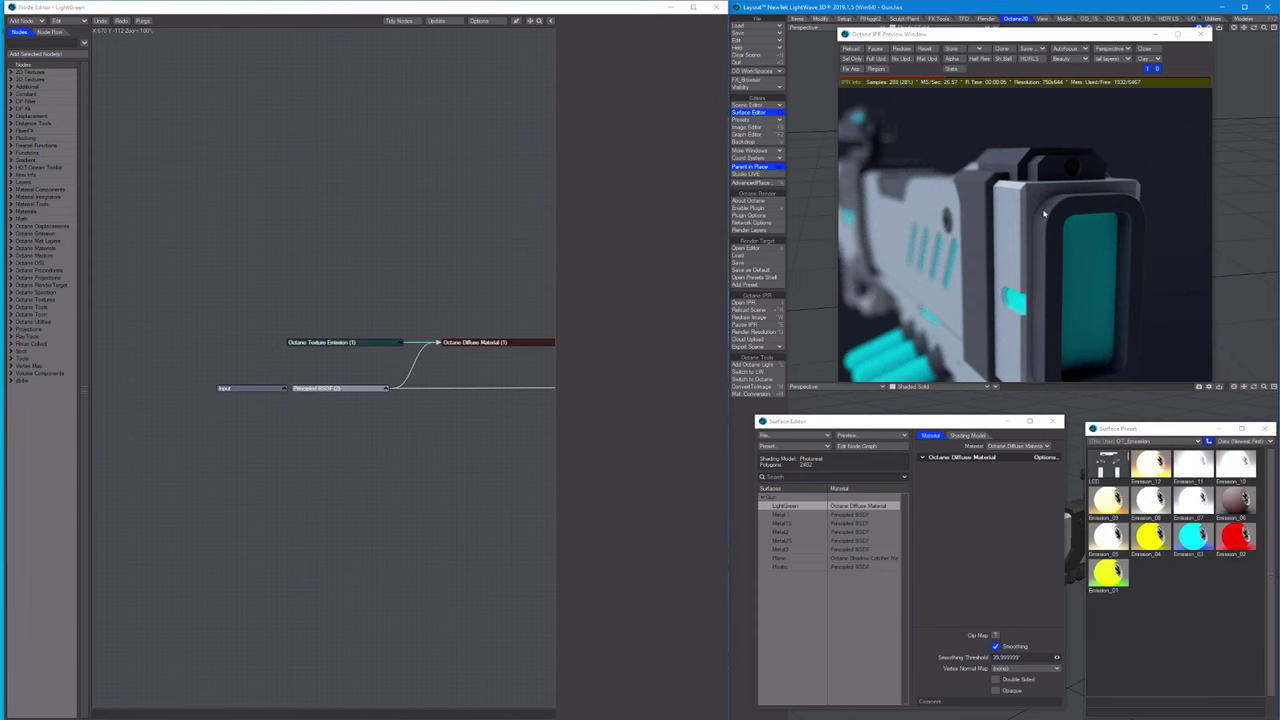
left_click(351, 342)
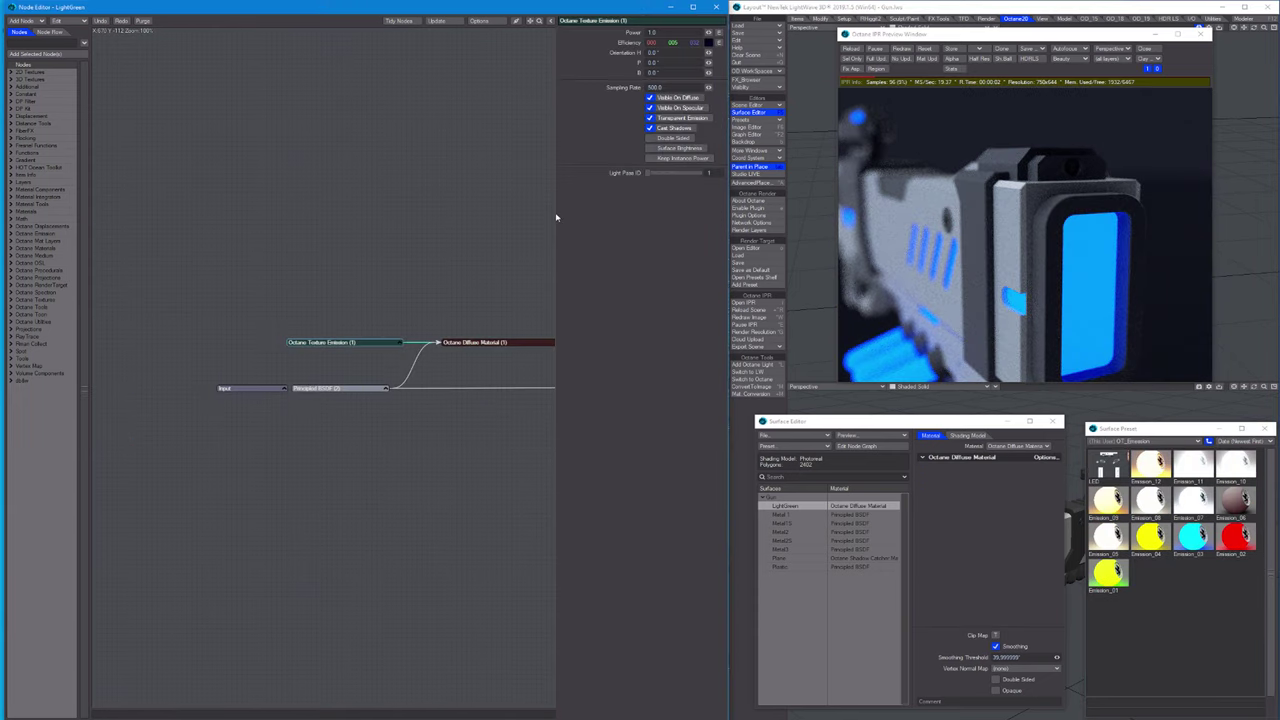
Set the LightGreen emission's efficiency color to teal with RGB 19, 147, 157.
left_click(709, 43)
left_click(451, 202)
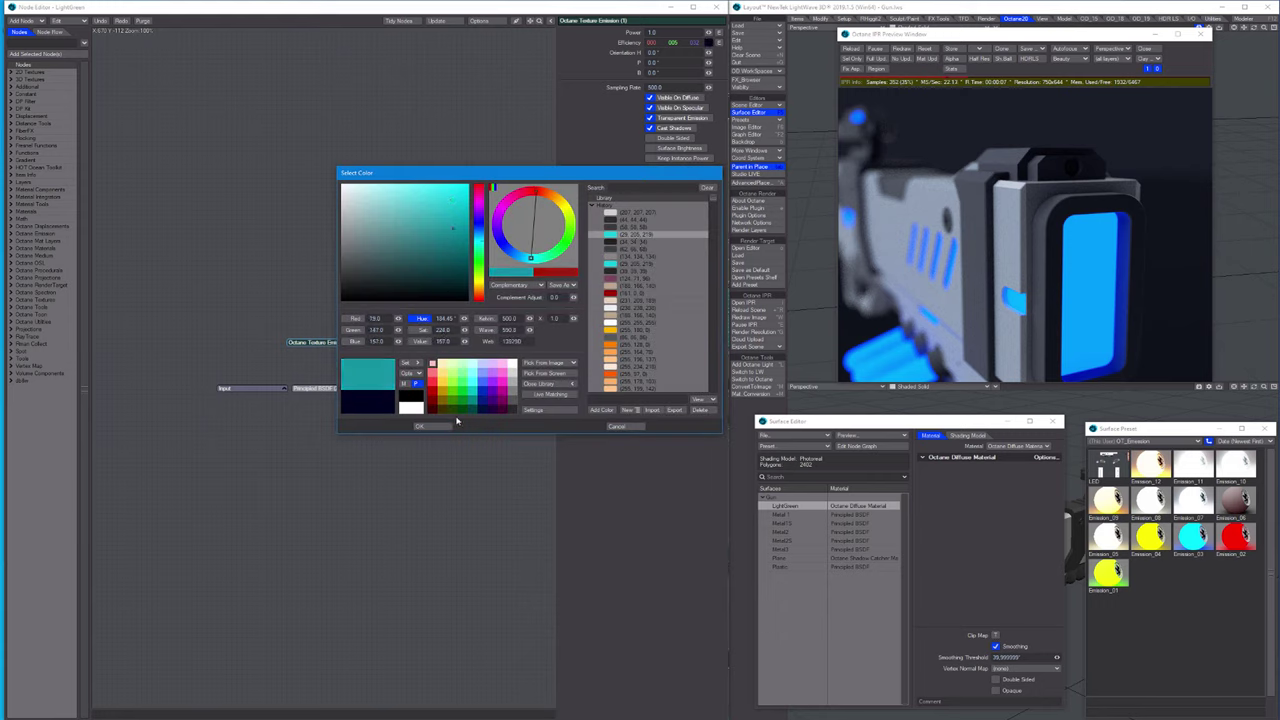
left_click(419, 426)
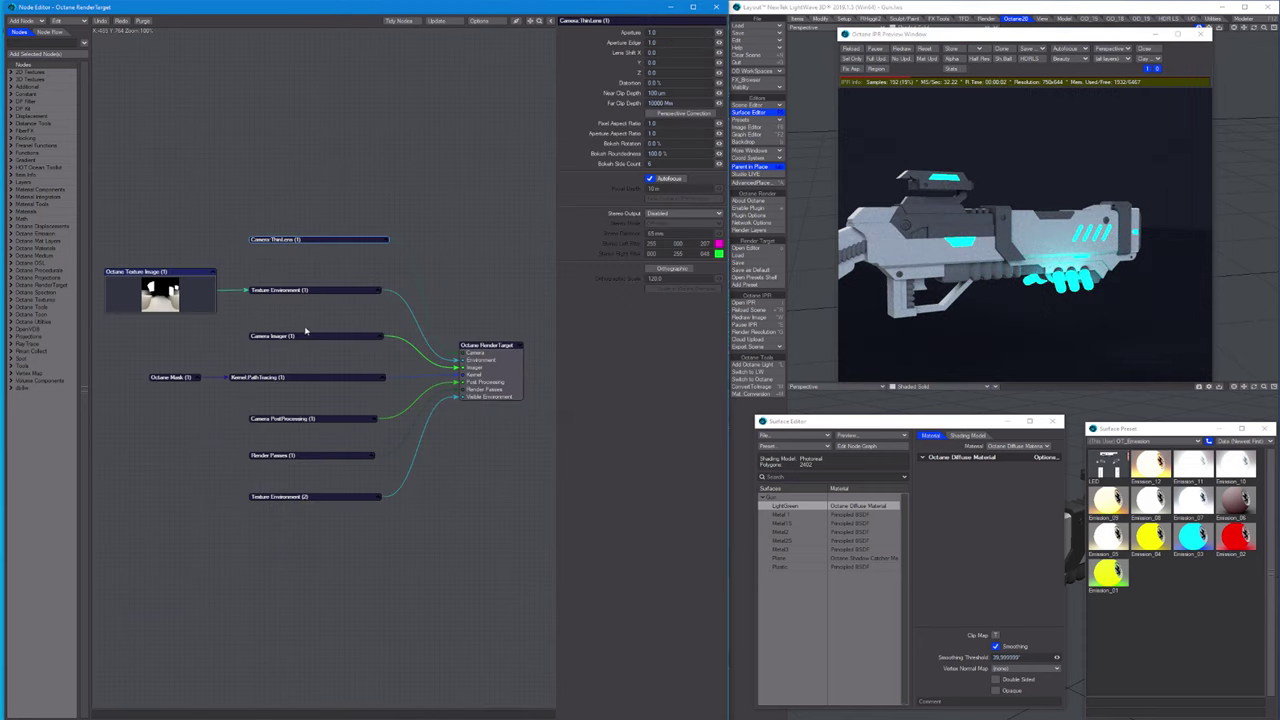
Turn off the Camera Imager's IPR custom gamma and set the exposure and gamma to 1.0.
left_click(306, 333)
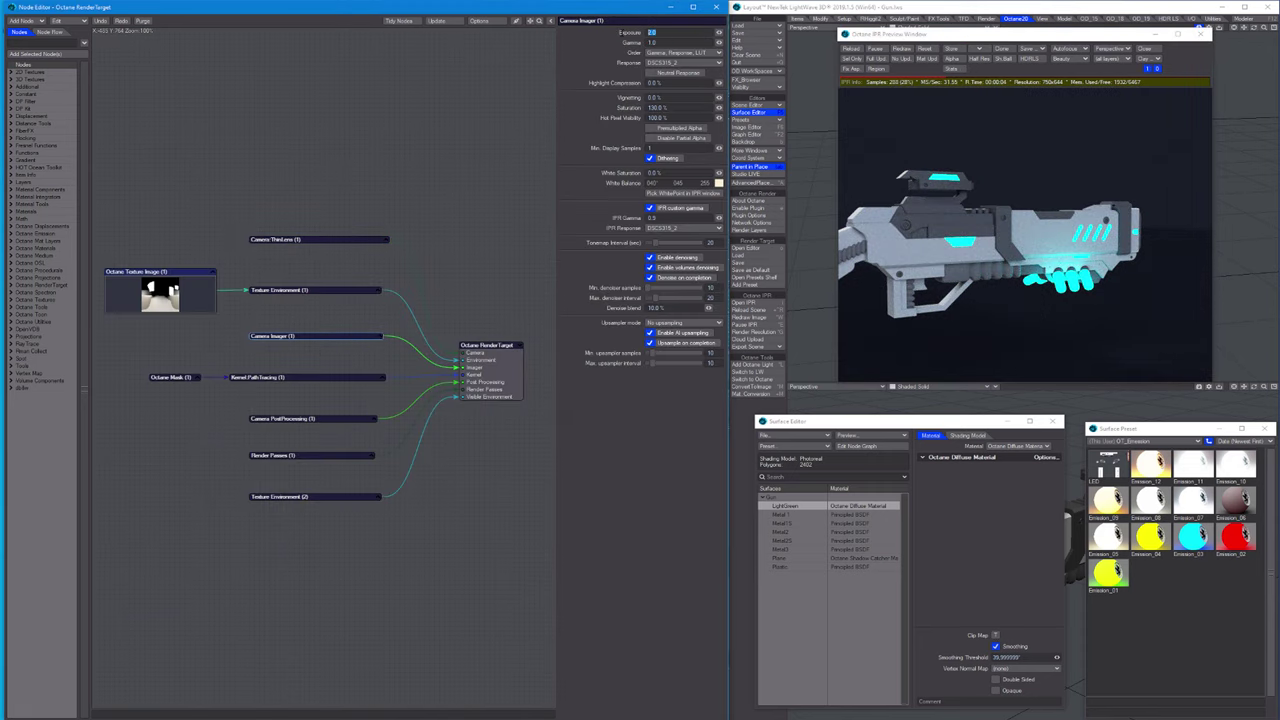
type("2")
key("Tab")
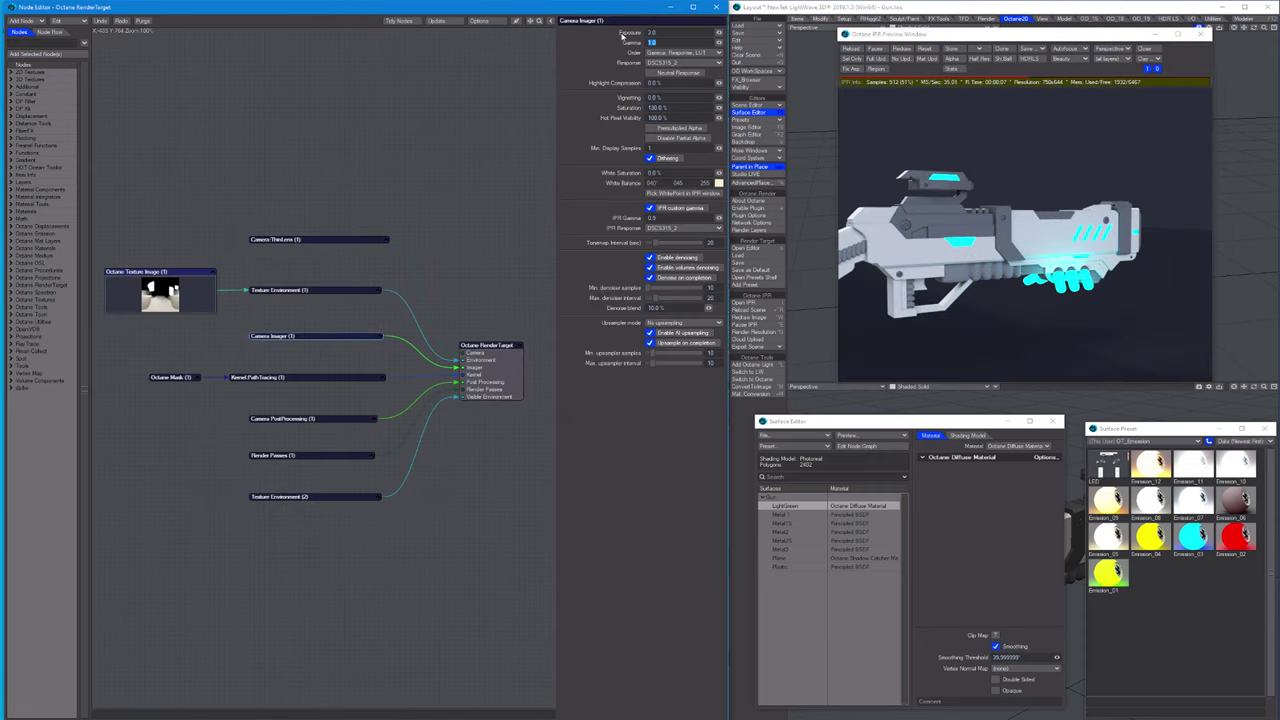
left_click(663, 208)
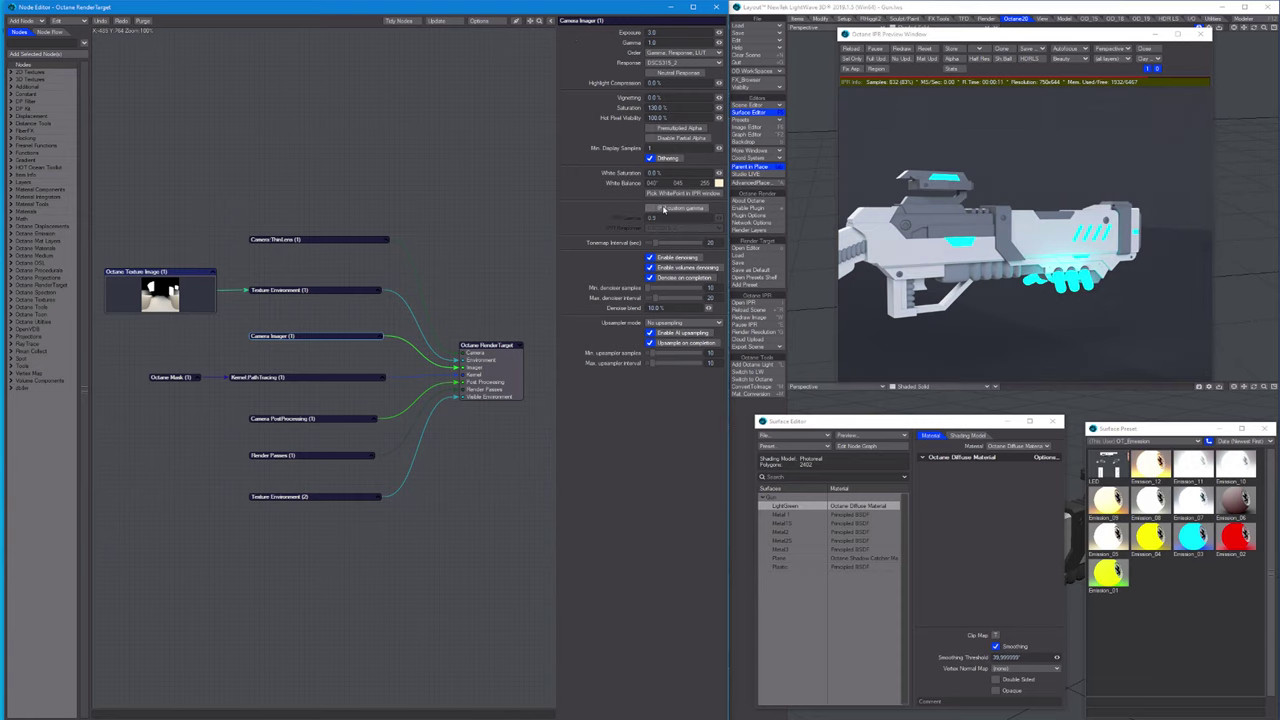
key("Tab")
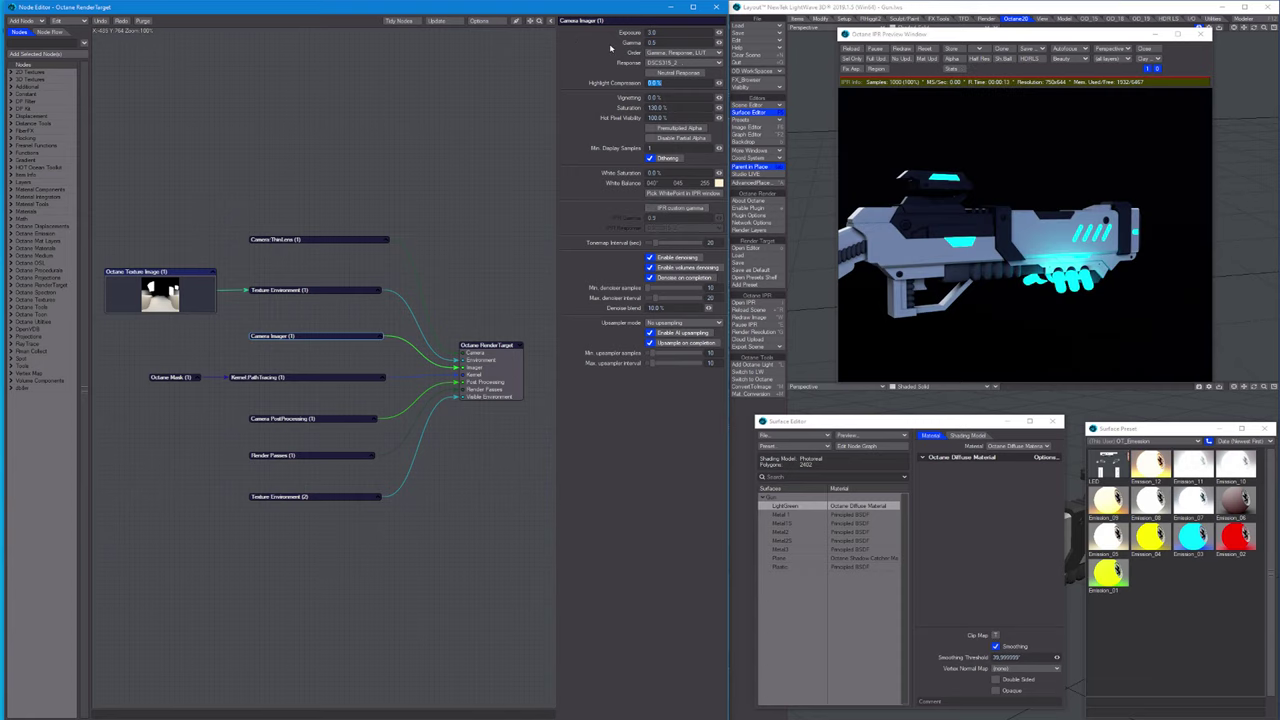
key("Tab")
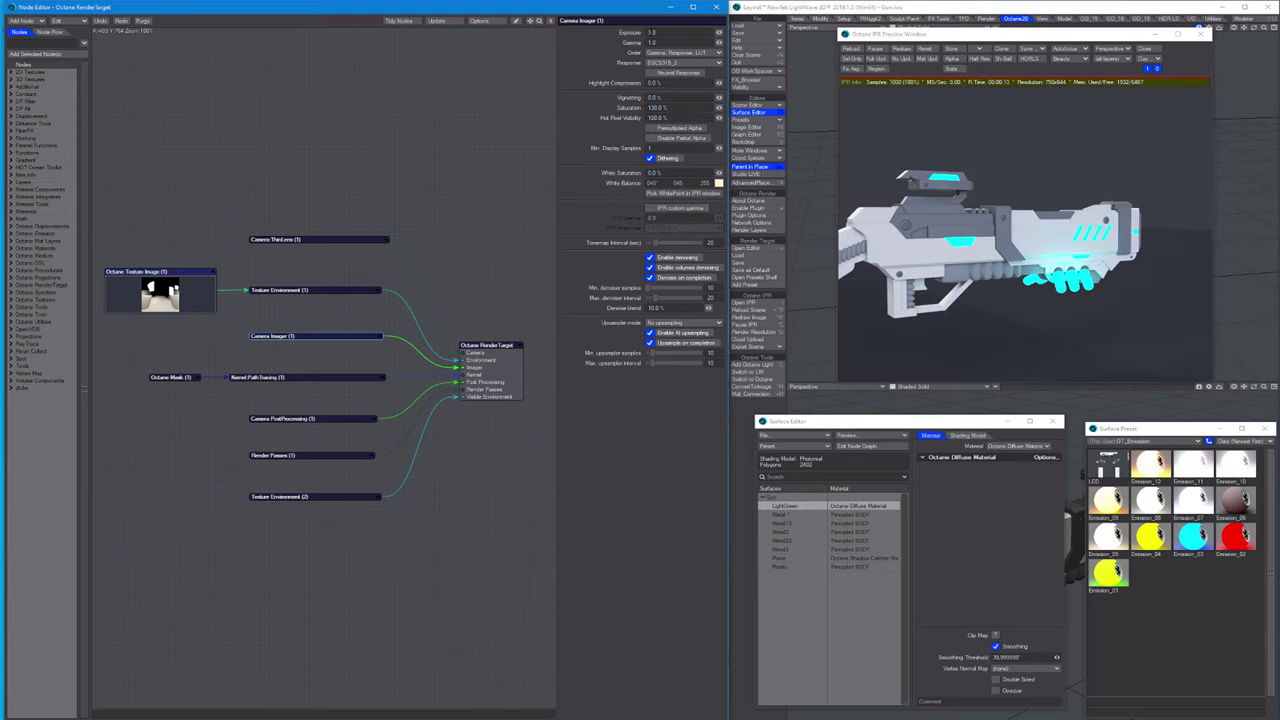
key("Tab")
Apply the red 01 - Default preset from the OT_Metals library to the Metal2 surface.
left_click_drag(1074, 220, 1020, 264)
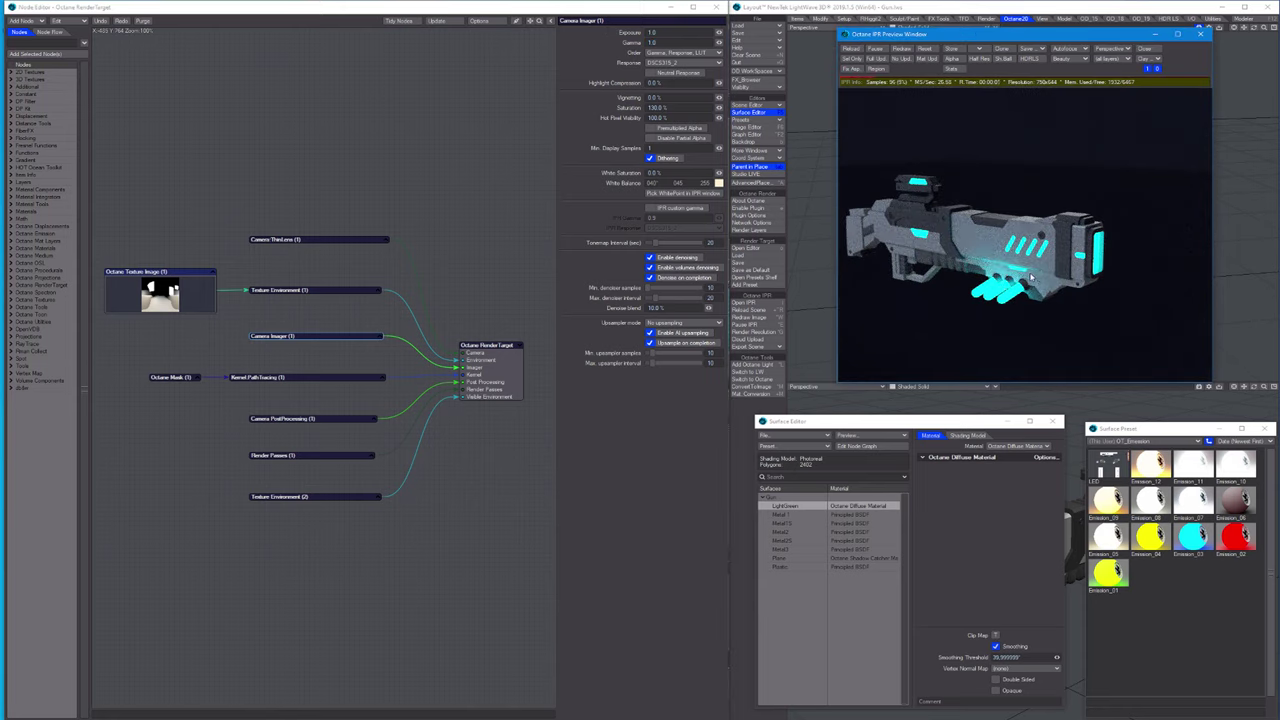
scroll(1045, 262, "up", 5)
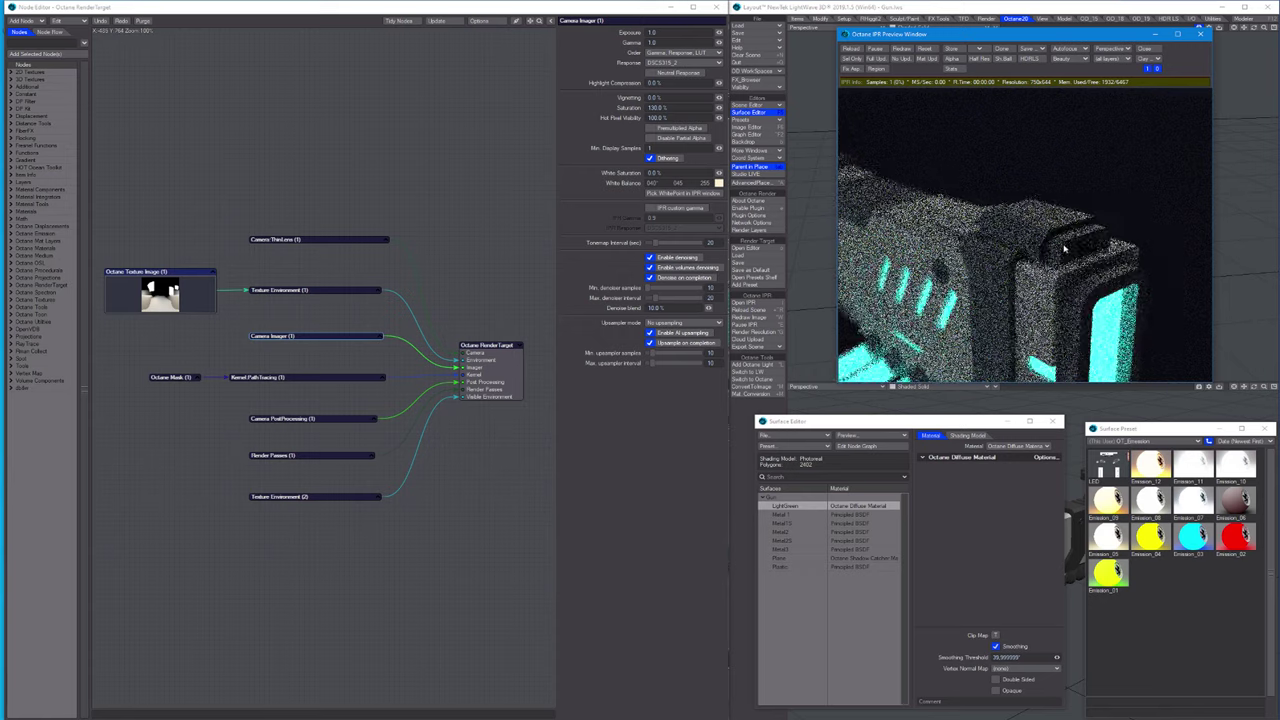
left_click(785, 531)
left_click(1195, 441)
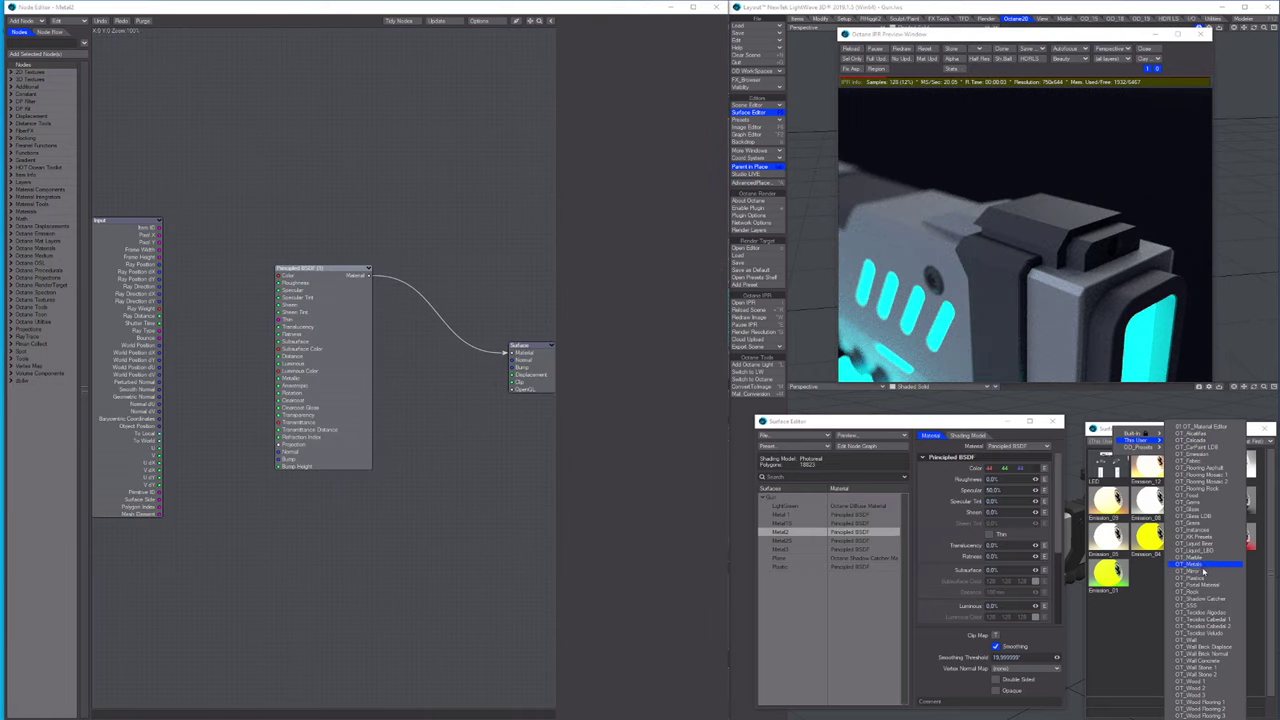
left_click(1202, 566)
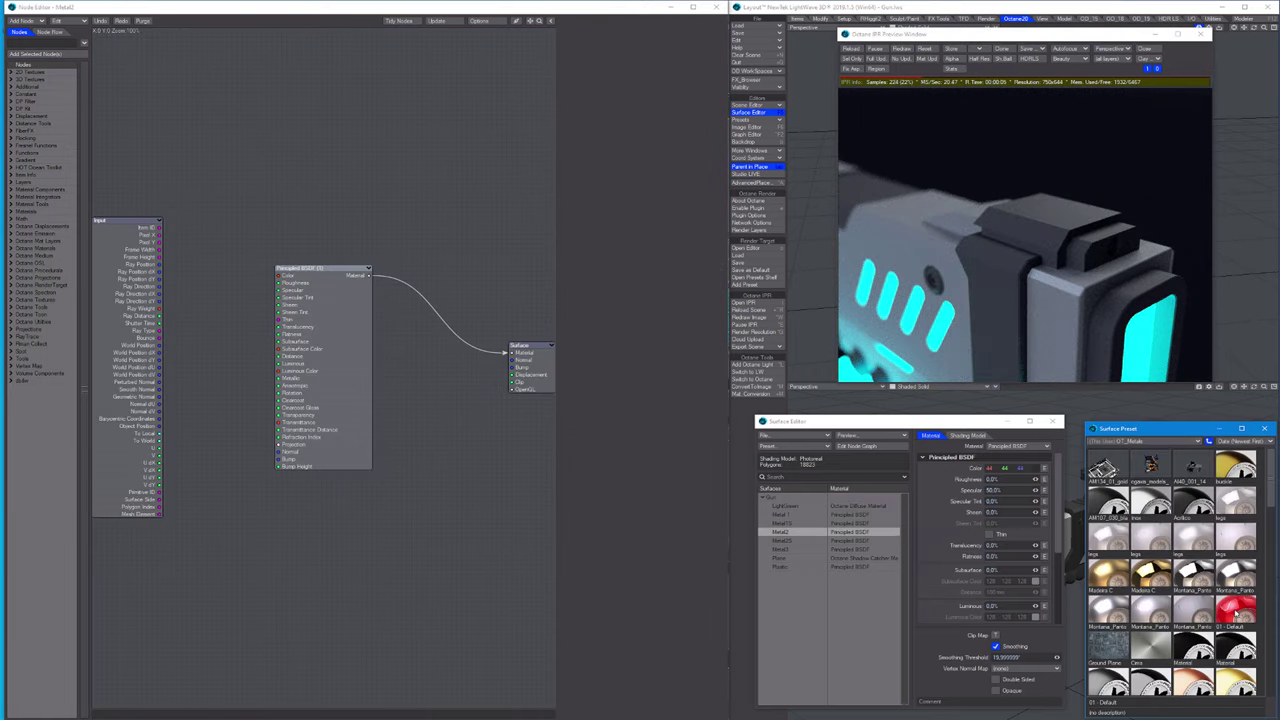
double_click(1237, 608)
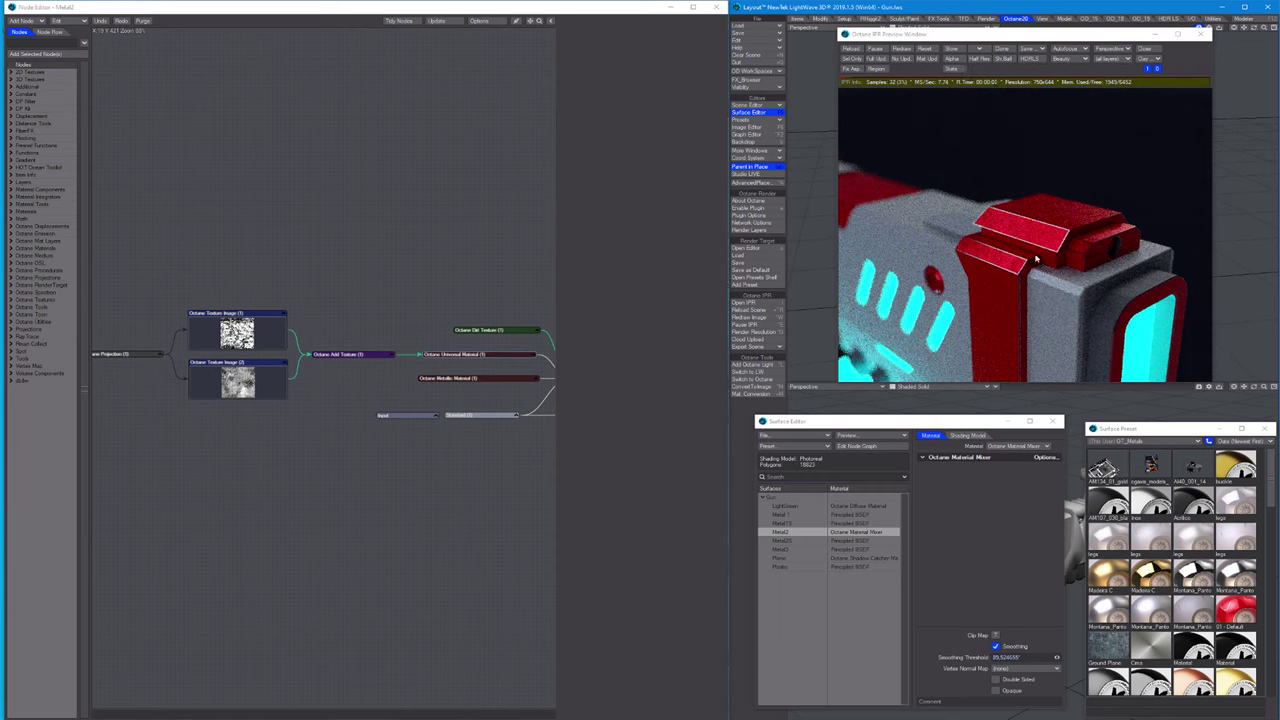
Set the albedo of Metal2's Octane Universal Material to dark gray with RGB 84, 84, 84.
left_click_drag(1036, 258, 1117, 236)
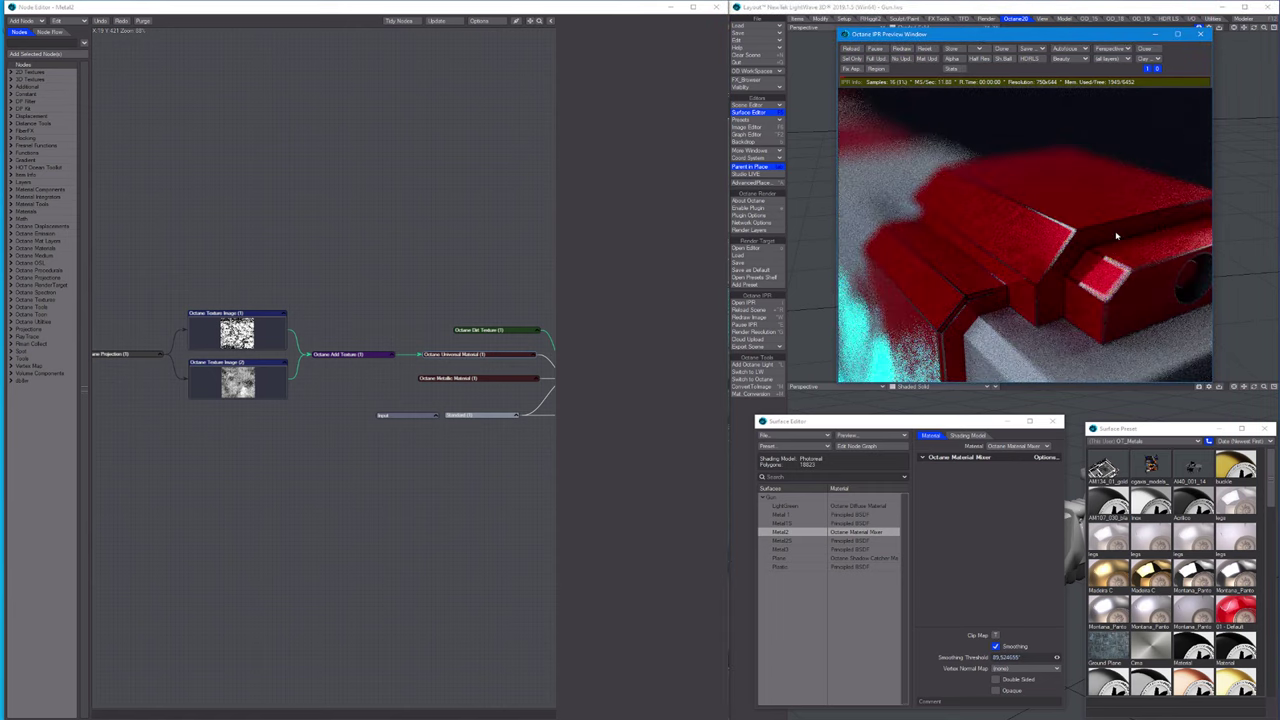
left_click(466, 355)
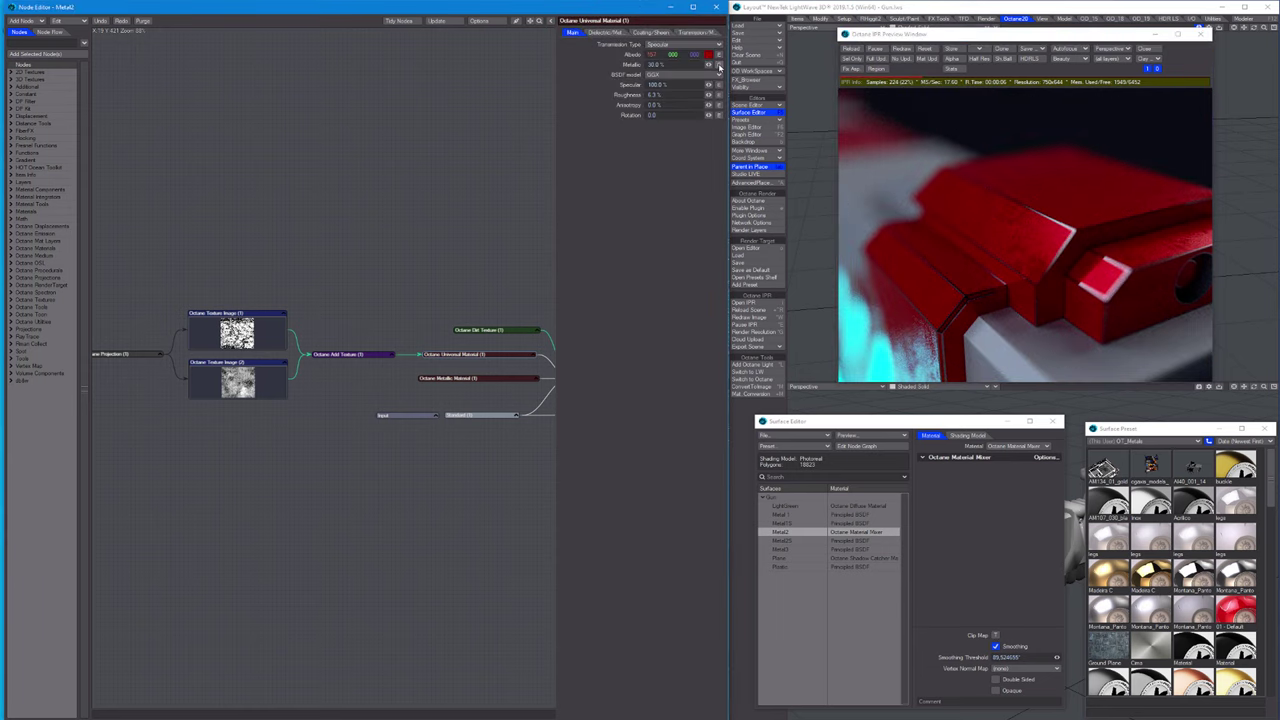
left_click(709, 56)
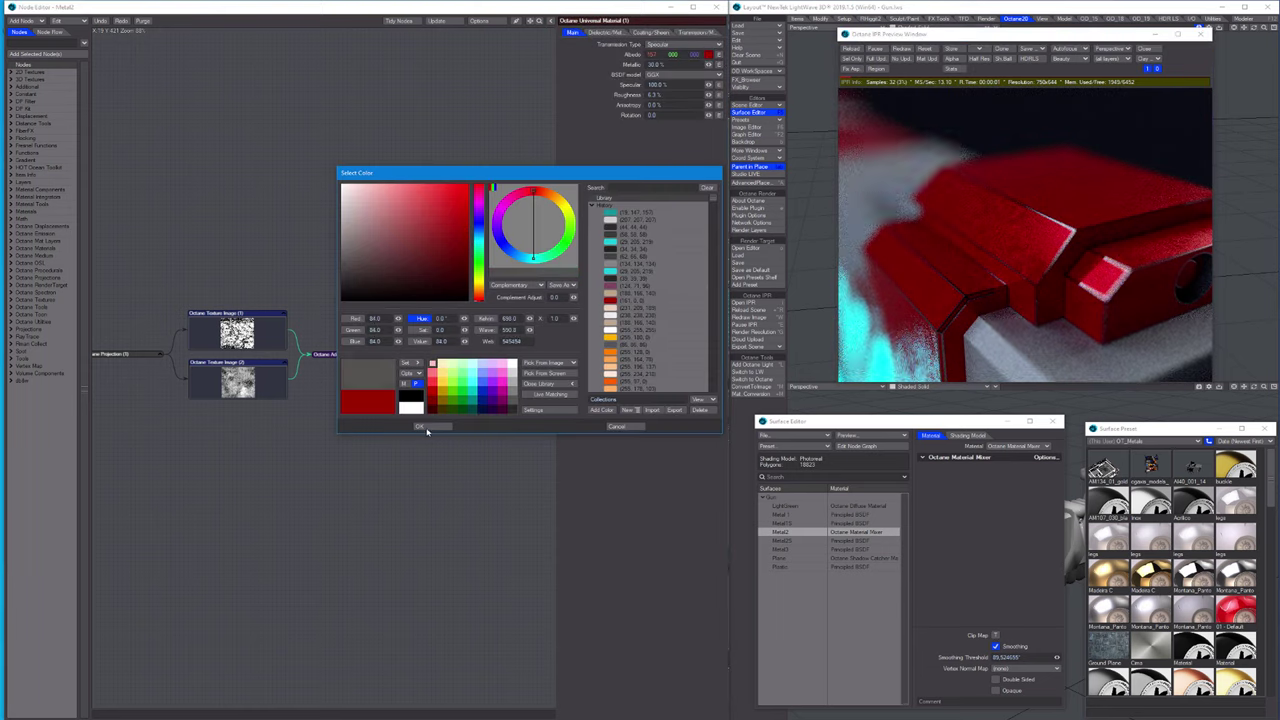
left_click(426, 428)
Set the render target's Camera ThinLens aperture to 0.7.
left_click_drag(1020, 272, 1084, 238)
left_click(748, 247)
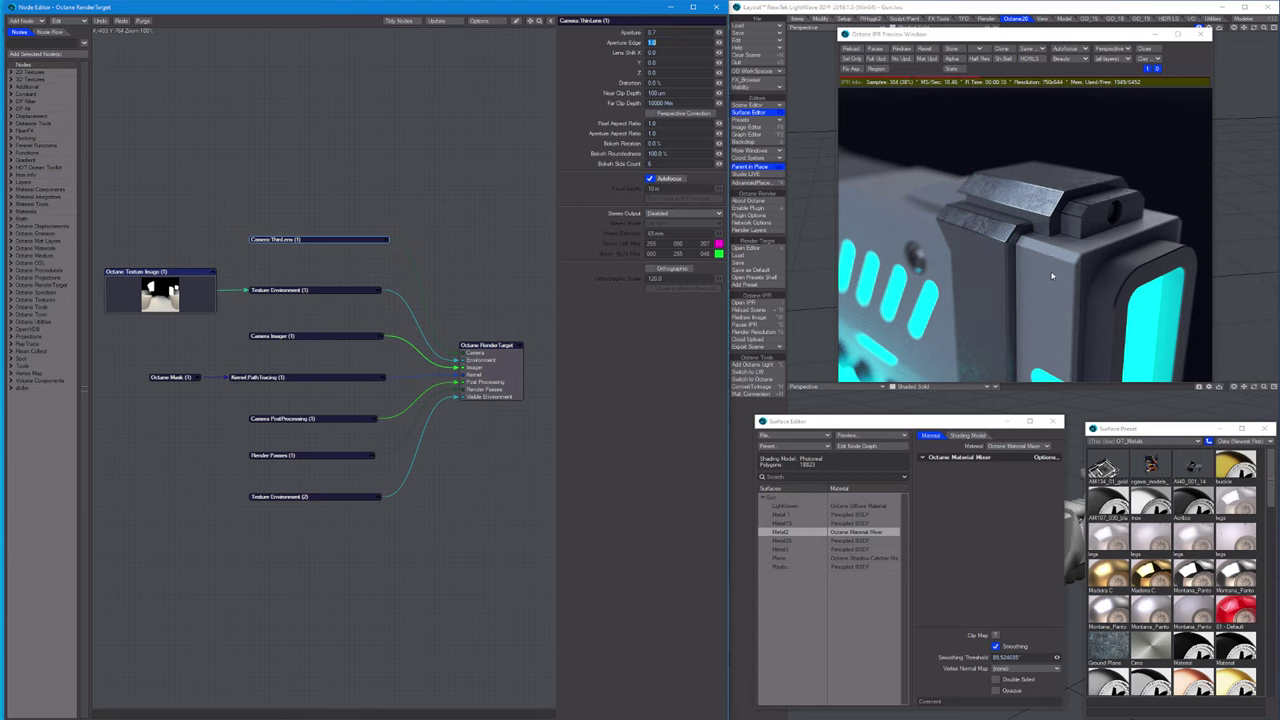
Give the Metal 1 surface the same Octane Material Mixer setup as Metal2 and set the smoothing threshold of both to 10°.
left_click(750, 113)
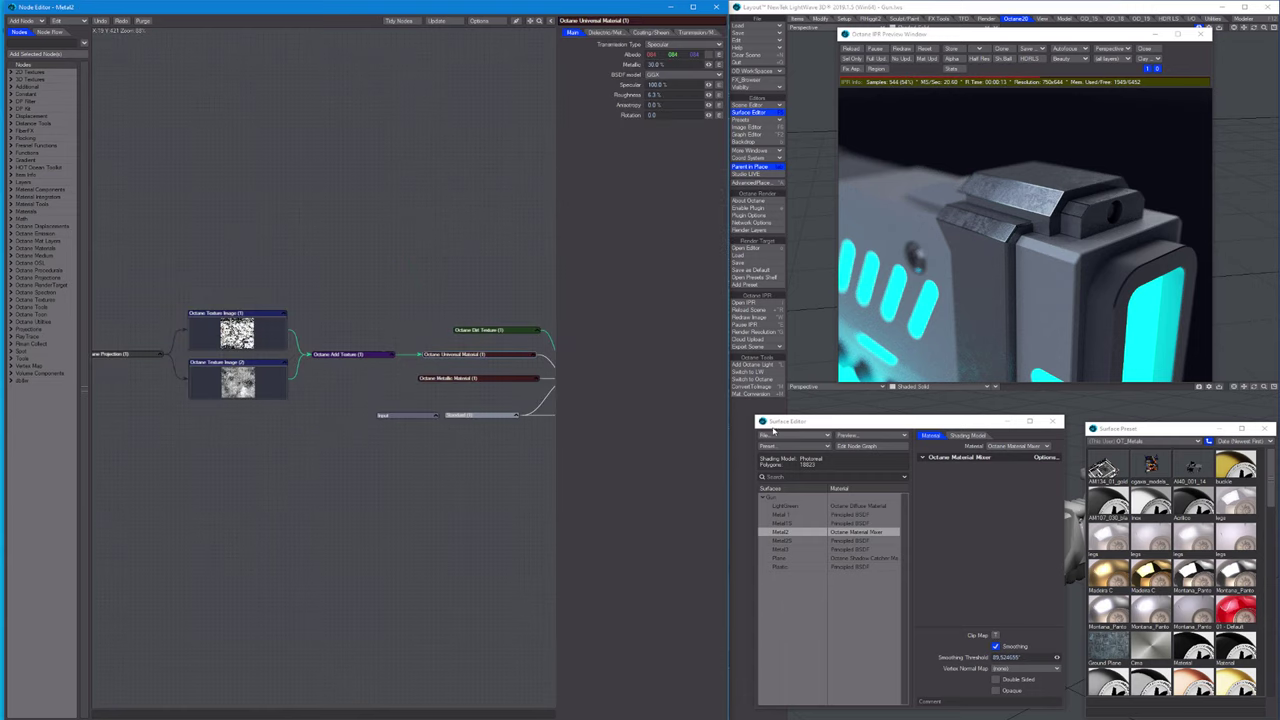
left_click(780, 514)
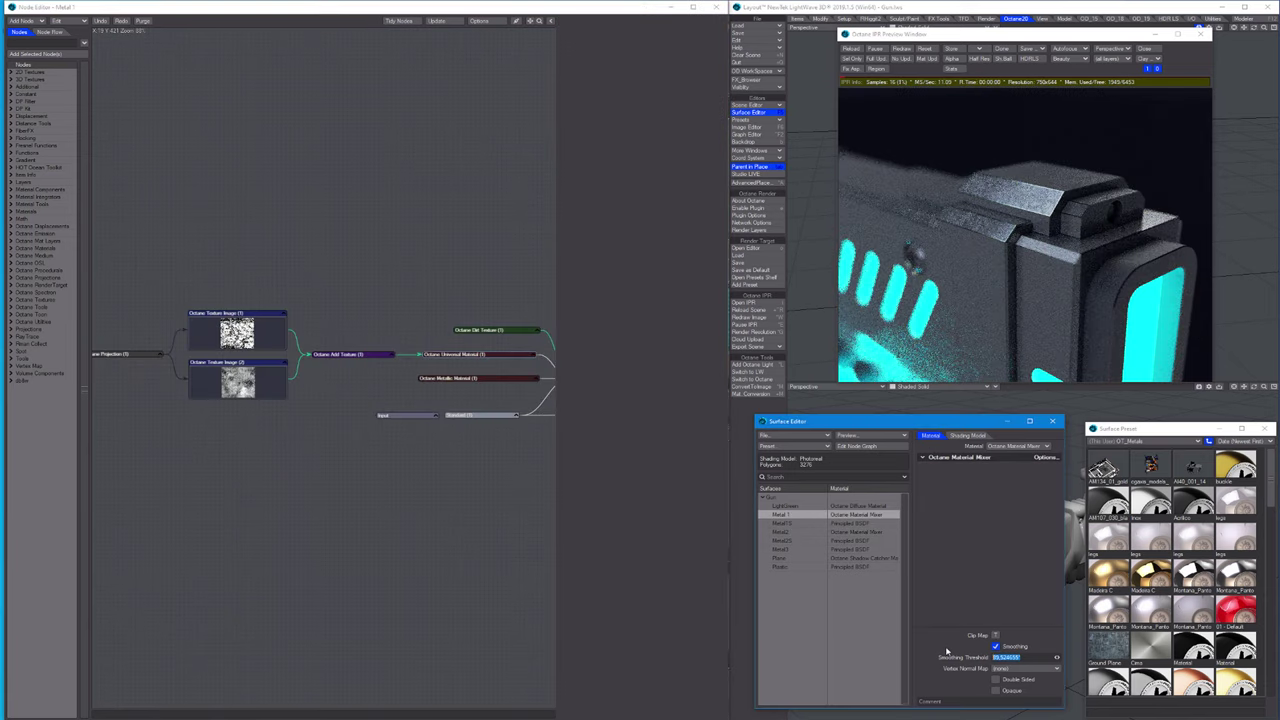
left_click(868, 532)
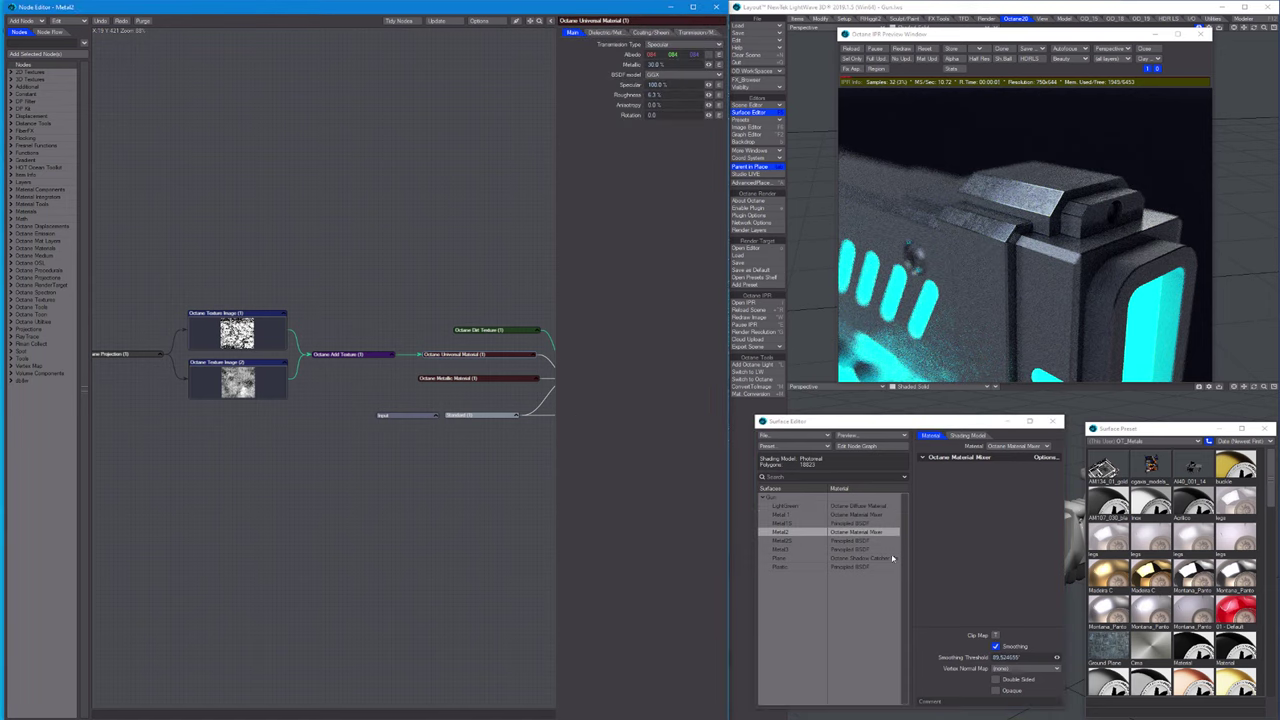
left_click(886, 628)
Set the albedo of Metal 1's Octane Universal Material to white and assign Octane materials to the remaining metal surfaces.
left_click(460, 357)
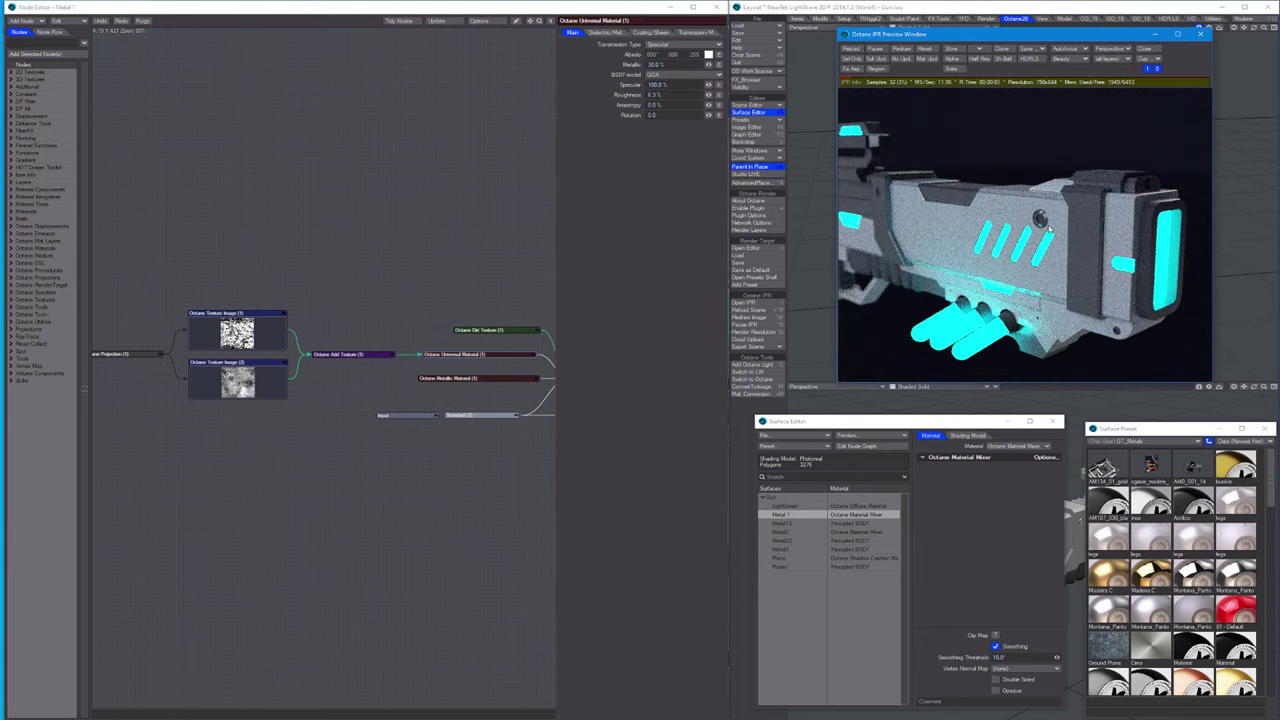
left_click(1091, 221)
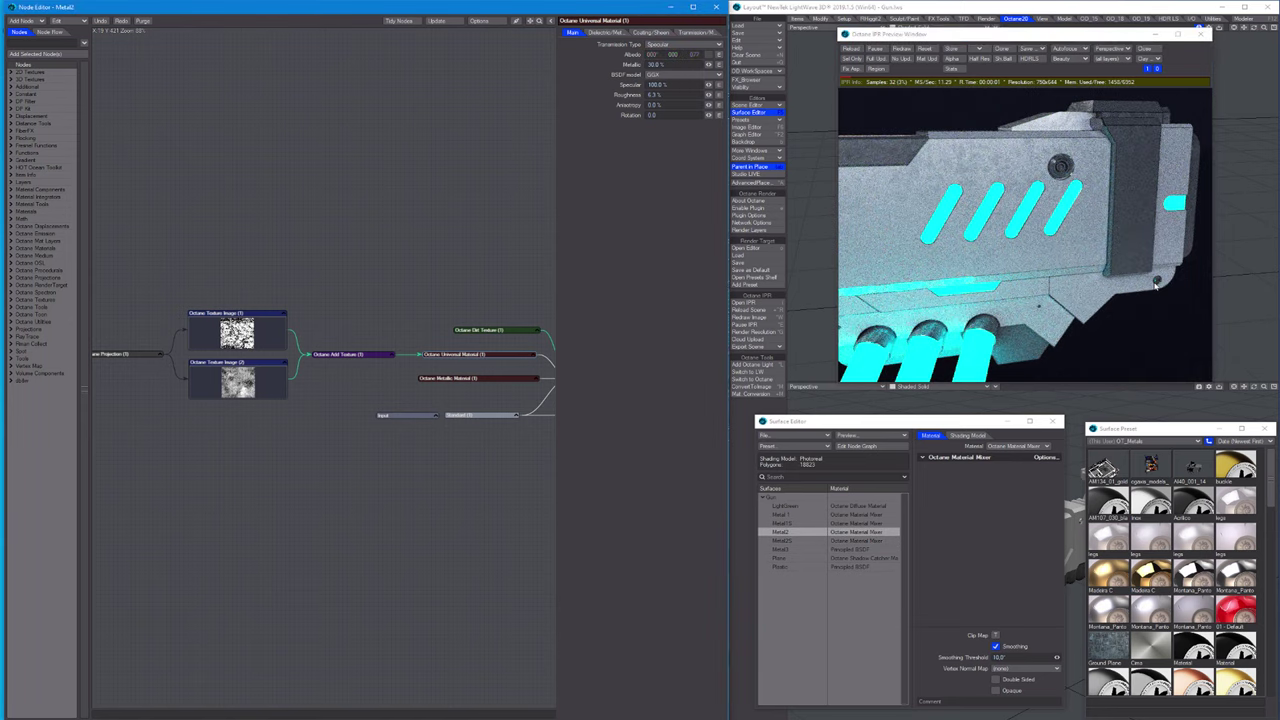
left_click(786, 548)
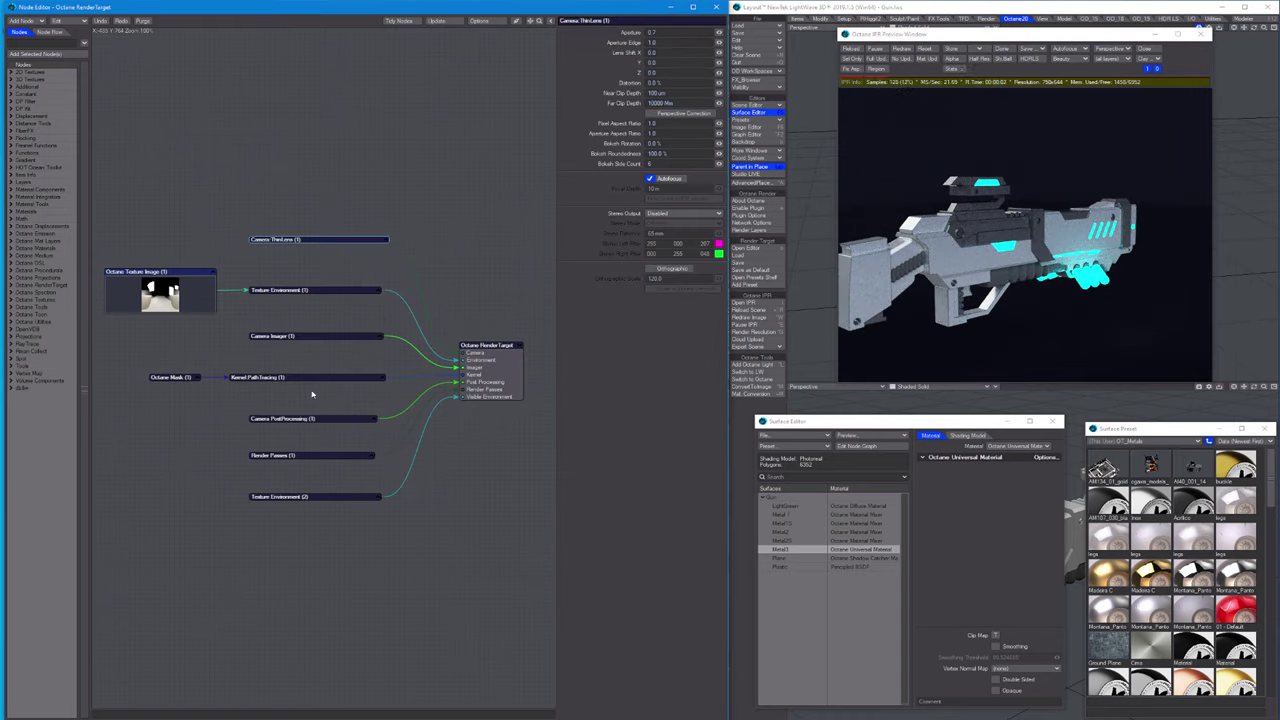
Replace the Plane surface's shadow catcher with a dark Octane Diffuse Material connected to the Surface node's Material input, leaving Matte off.
left_click(315, 455)
left_click(300, 496)
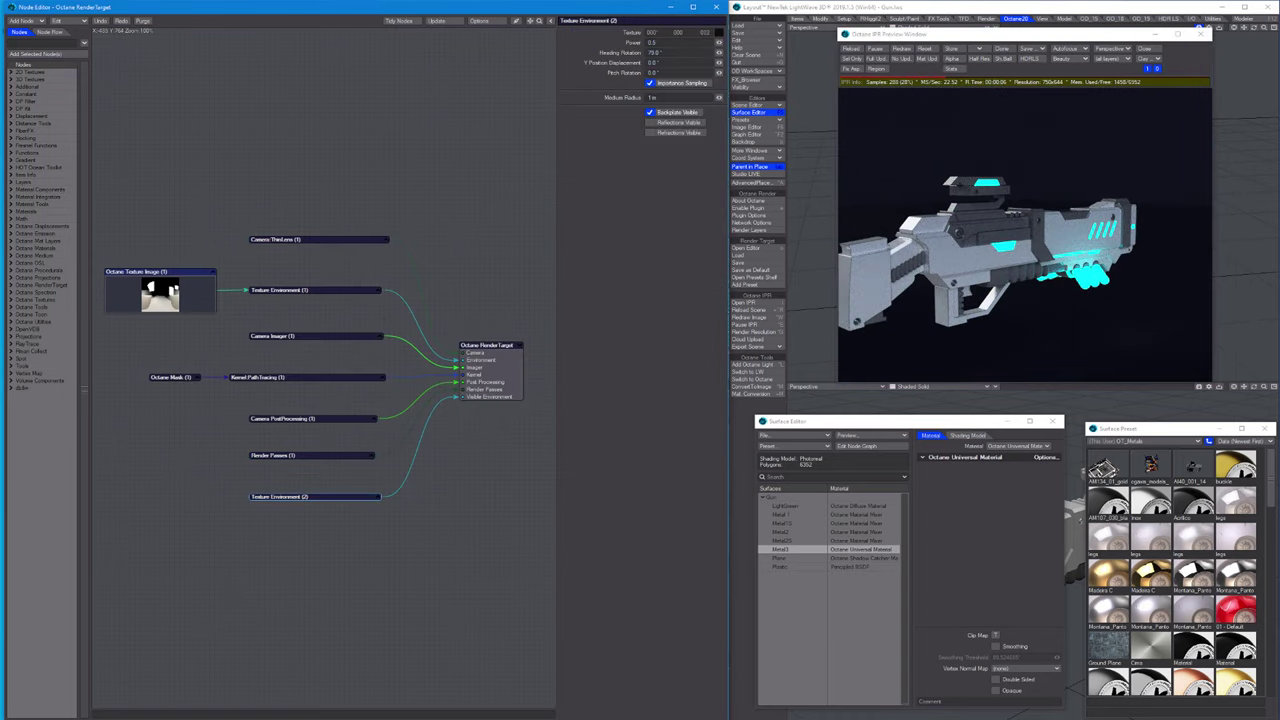
left_click(1113, 349)
left_click_drag(448, 349, 487, 351)
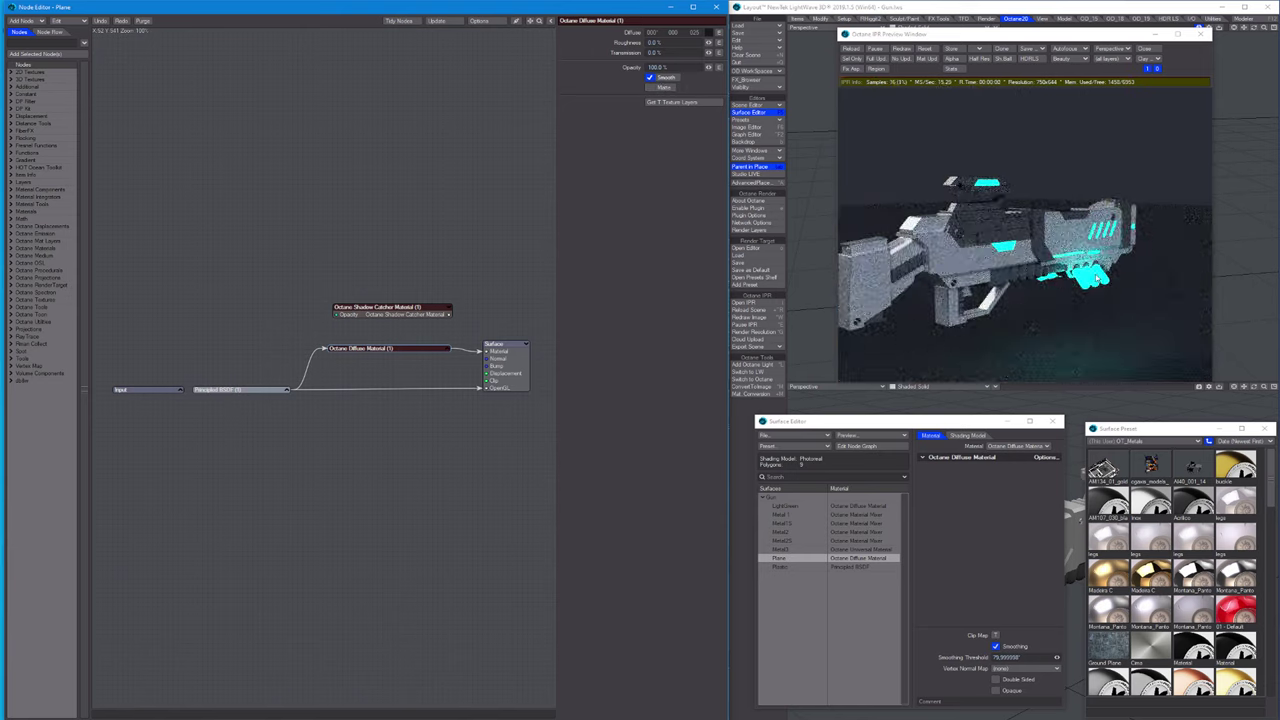
left_click(658, 87)
Enable Camera PostProcessing with a bloom power of 10.0 and display the denoised beauty pass in the IPR preview.
left_click_drag(960, 293, 1050, 271)
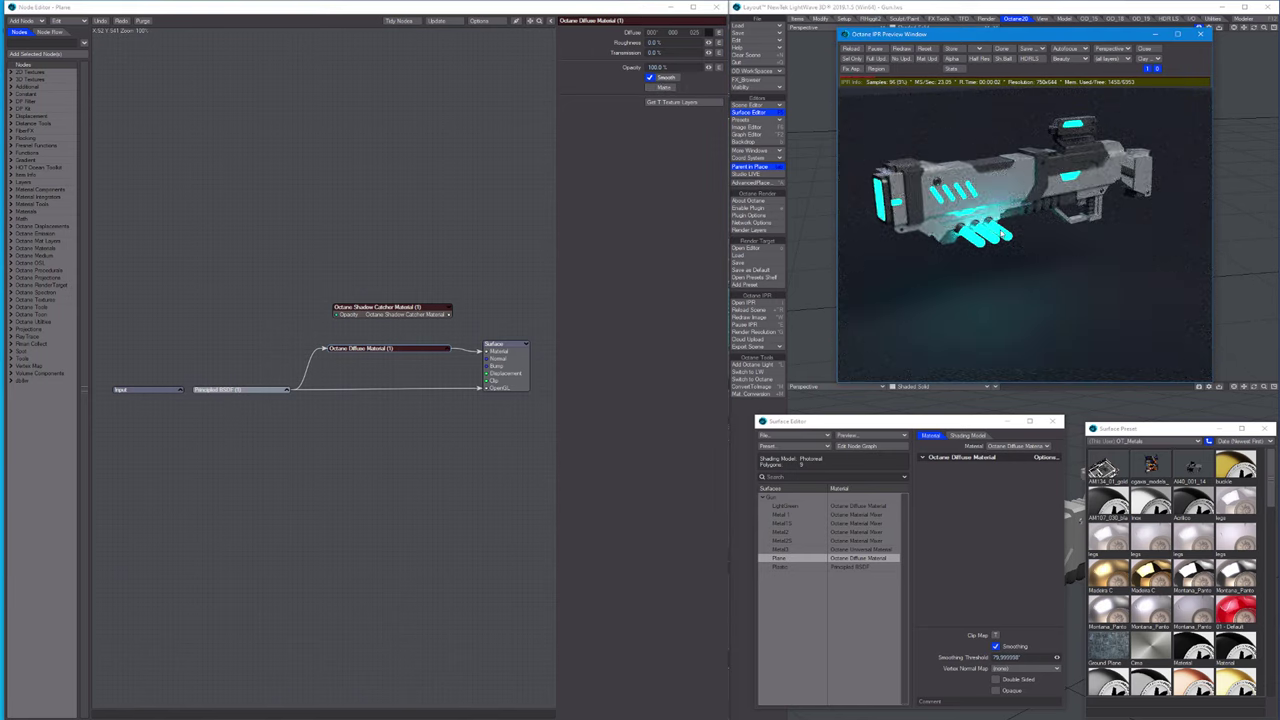
left_click_drag(1002, 233, 1063, 303)
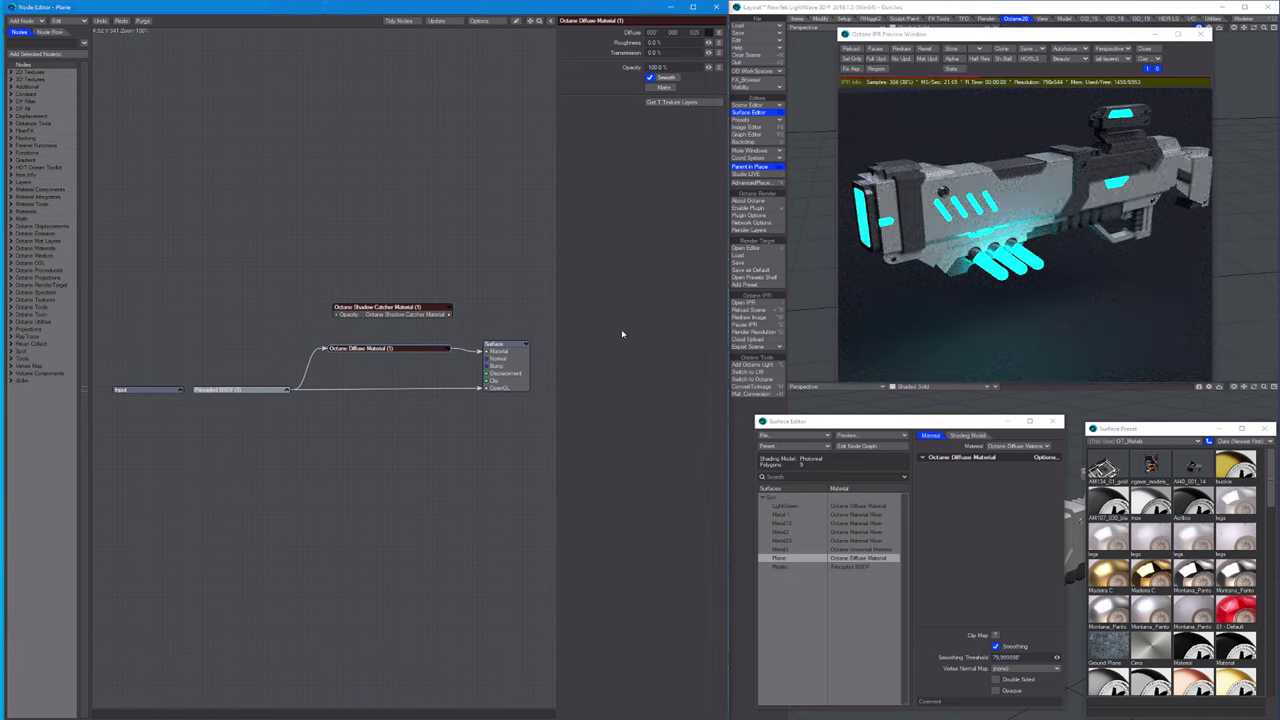
left_click(657, 119)
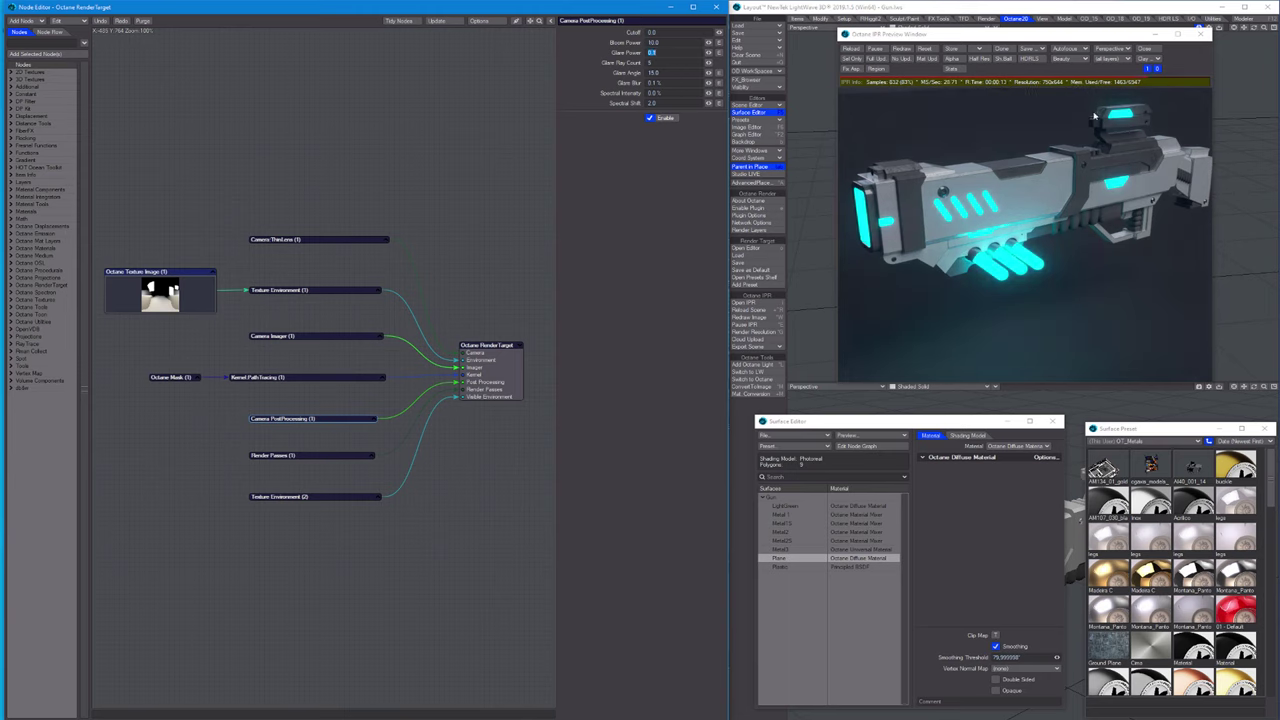
left_click(1067, 66)
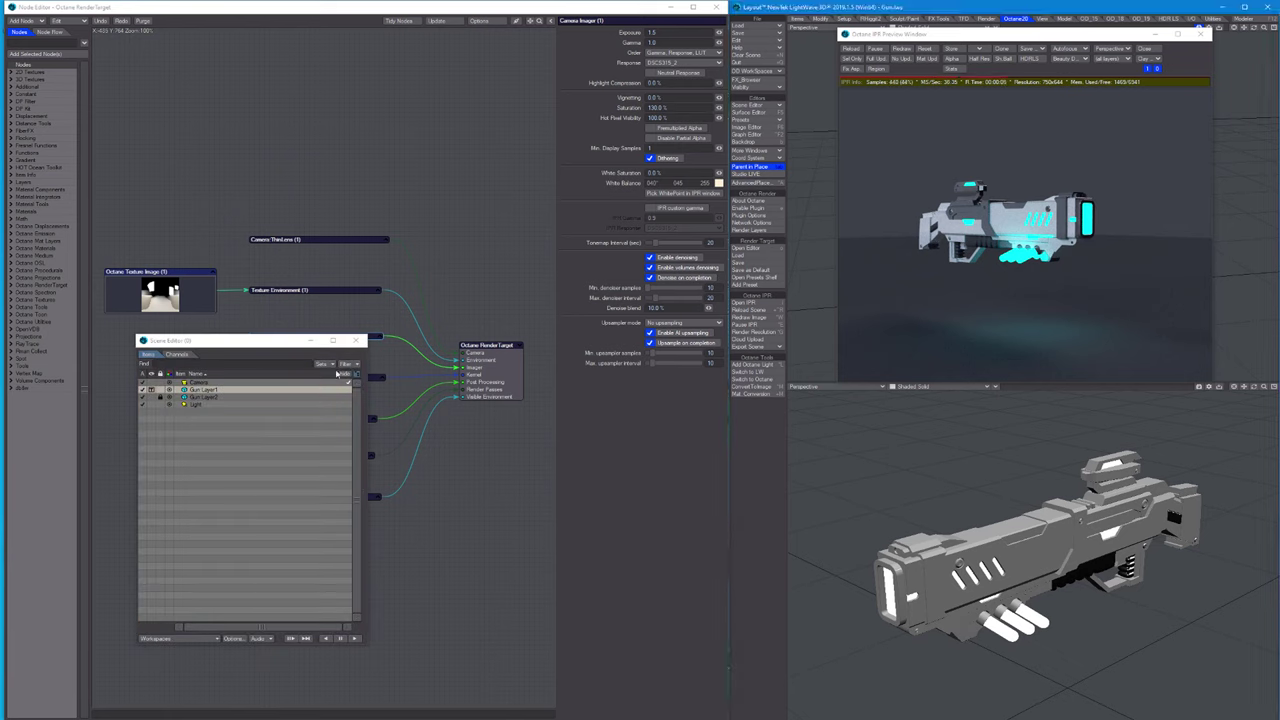
Move the ground plane in Gun:Layer2 closer beneath the gun and maximize the IPR preview window.
left_click(200, 397)
left_click_drag(1188, 570, 1172, 562, "alt")
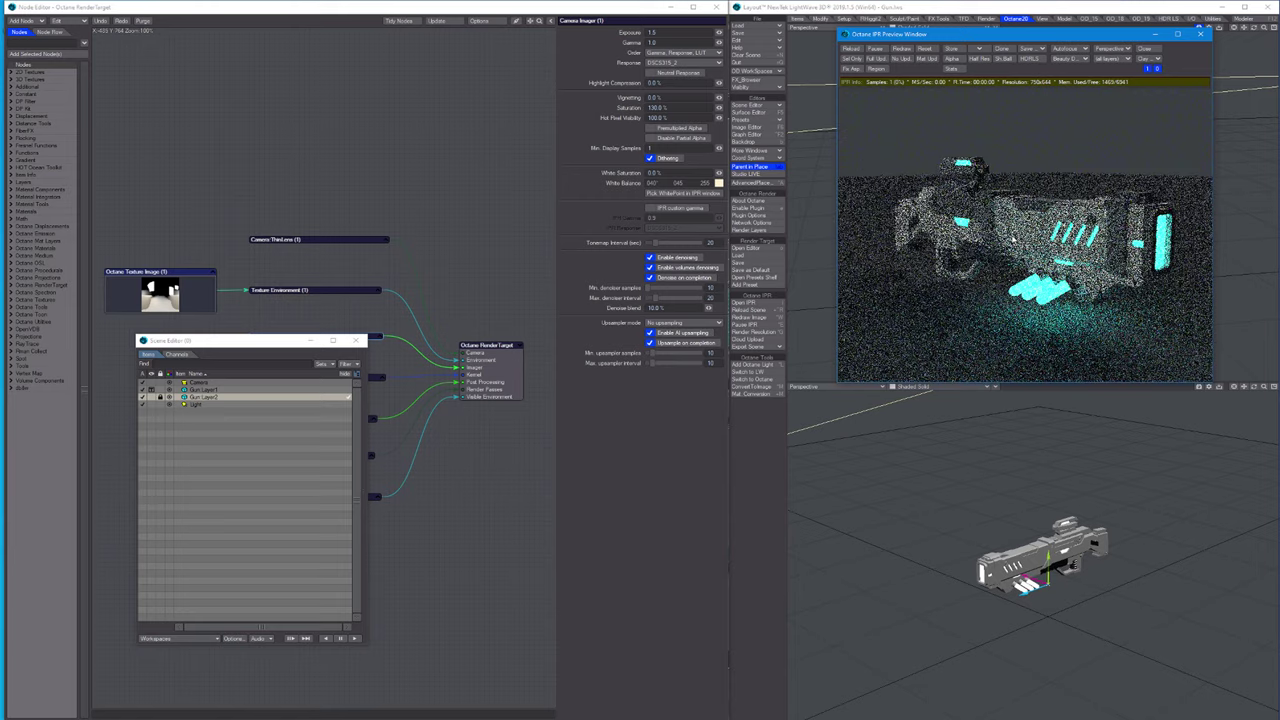
left_click(1146, 332)
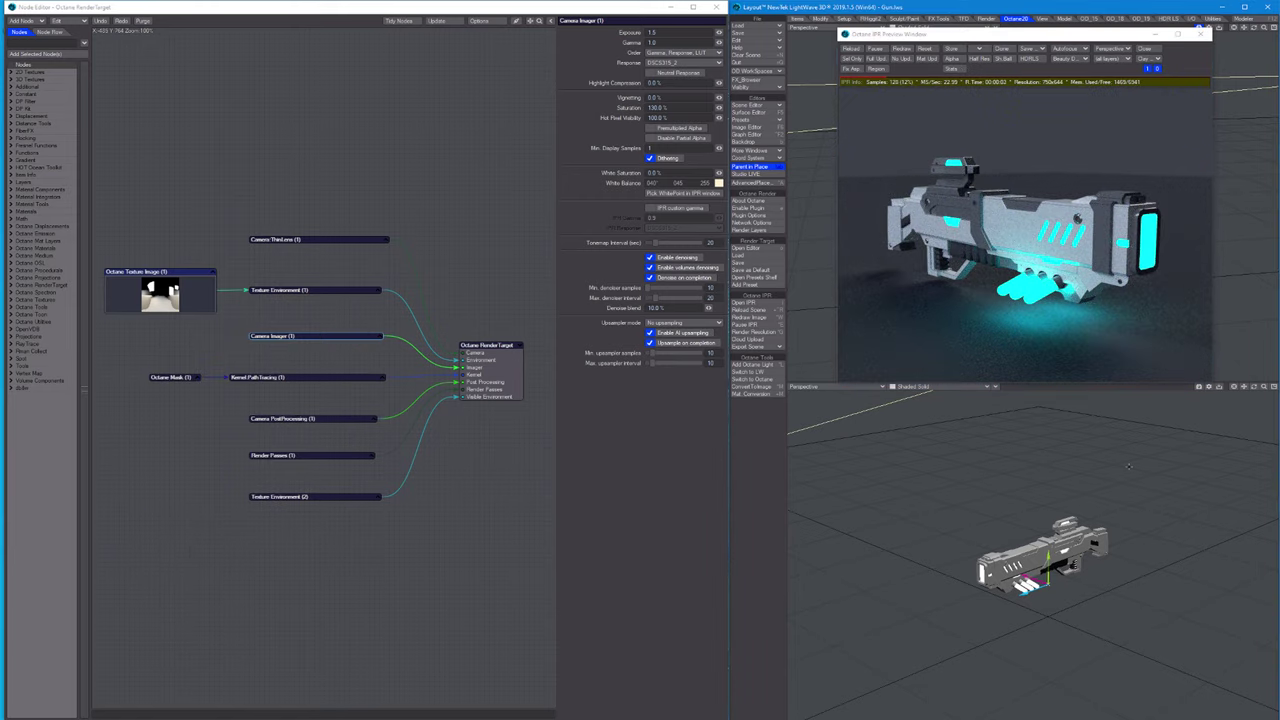
left_click(1180, 35)
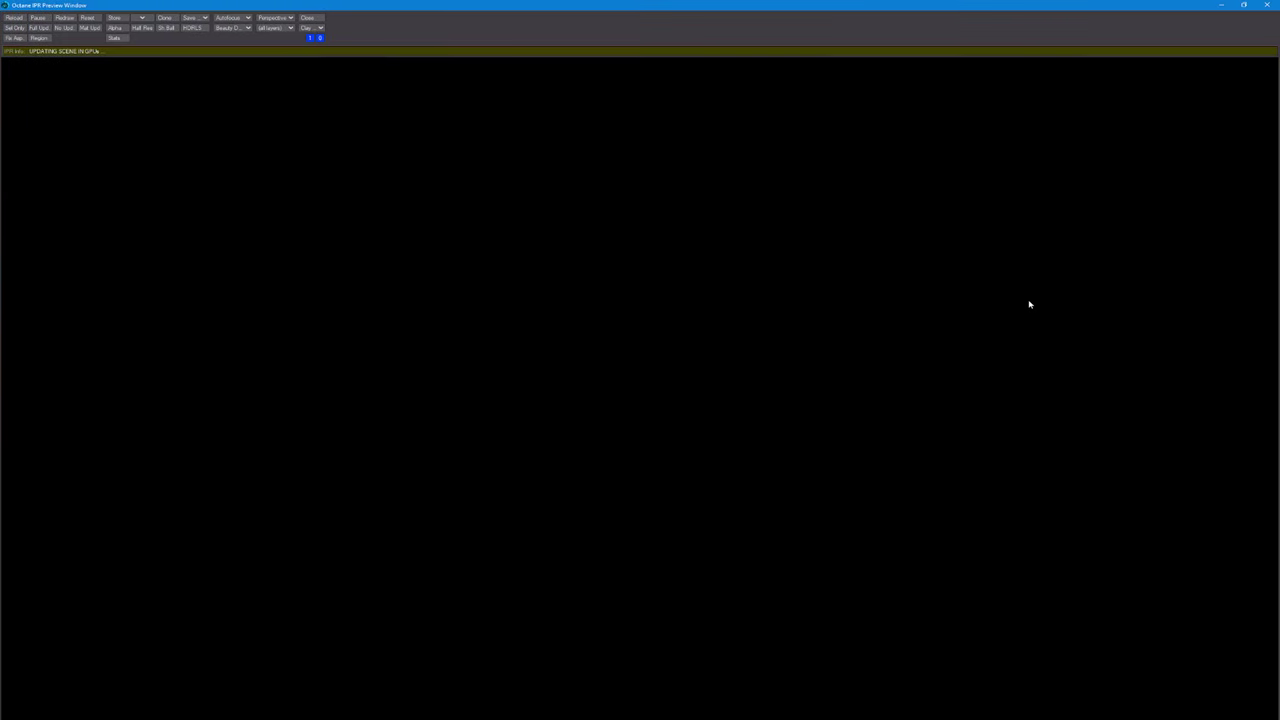